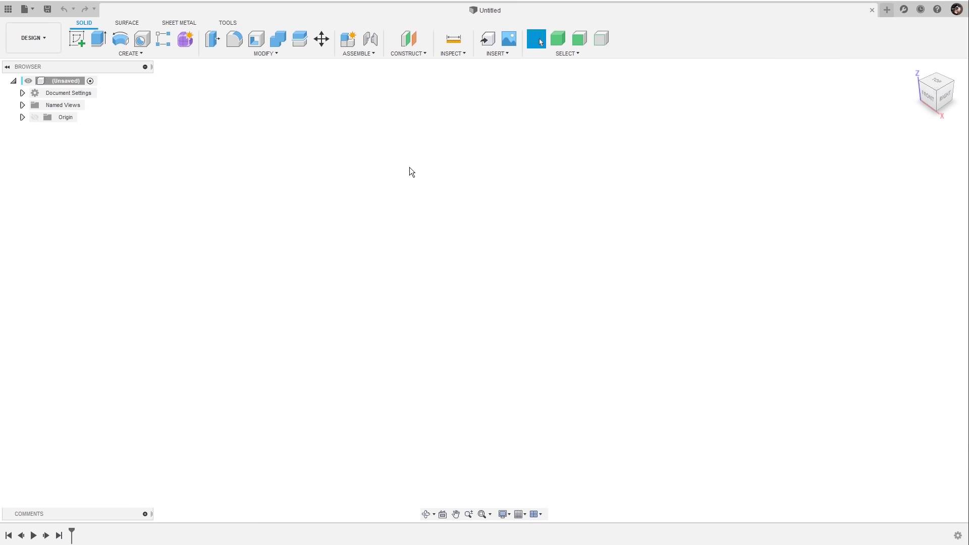
pyautogui.click(45, 40)
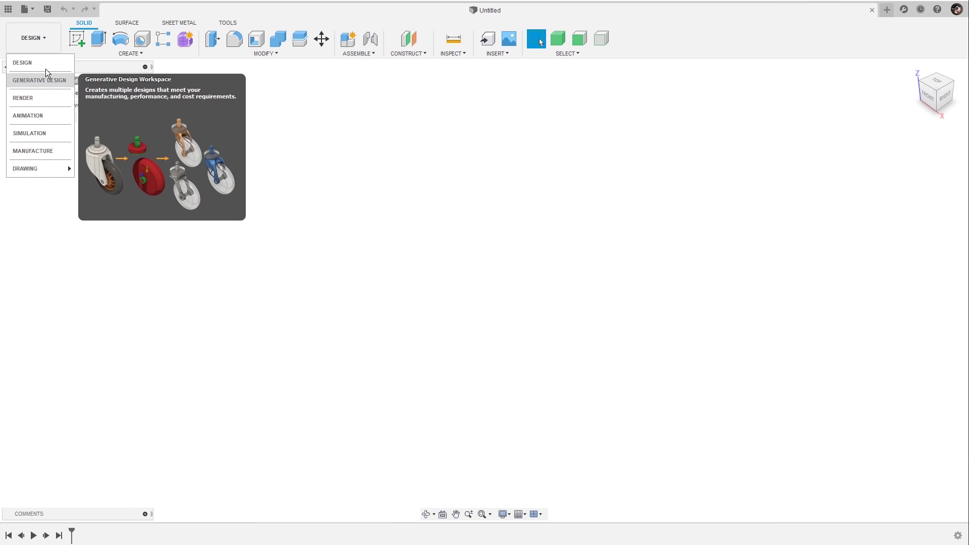
pyautogui.click(53, 40)
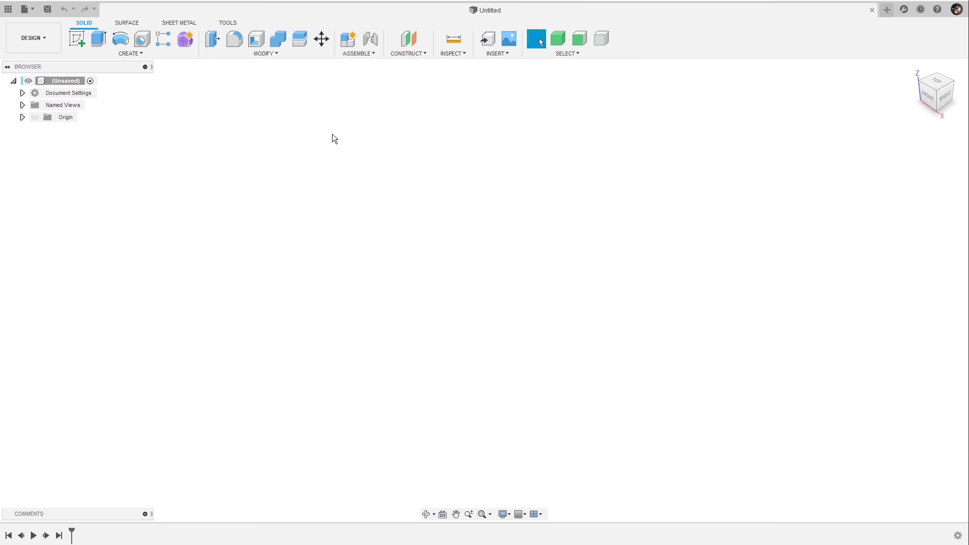
pyautogui.click(126, 22)
pyautogui.click(173, 22)
pyautogui.click(228, 24)
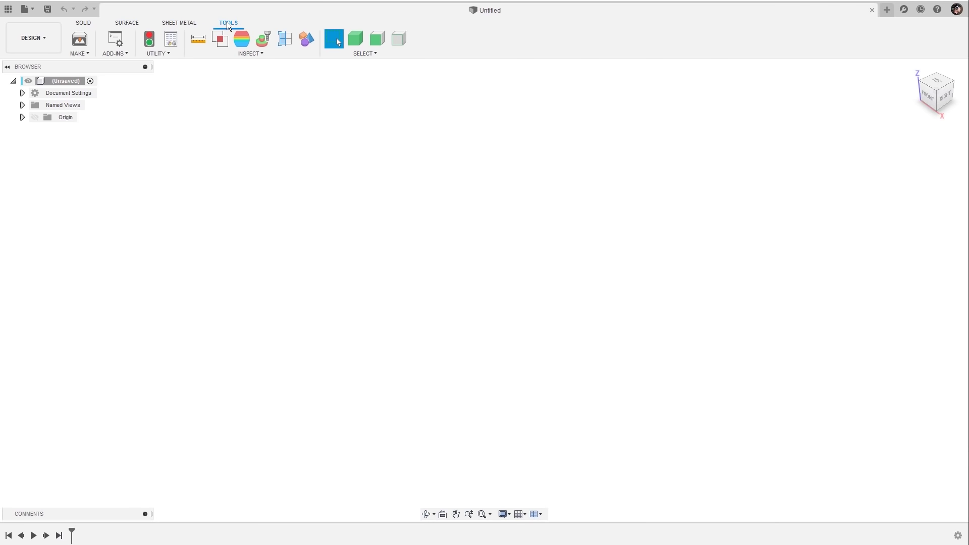
pyautogui.click(83, 22)
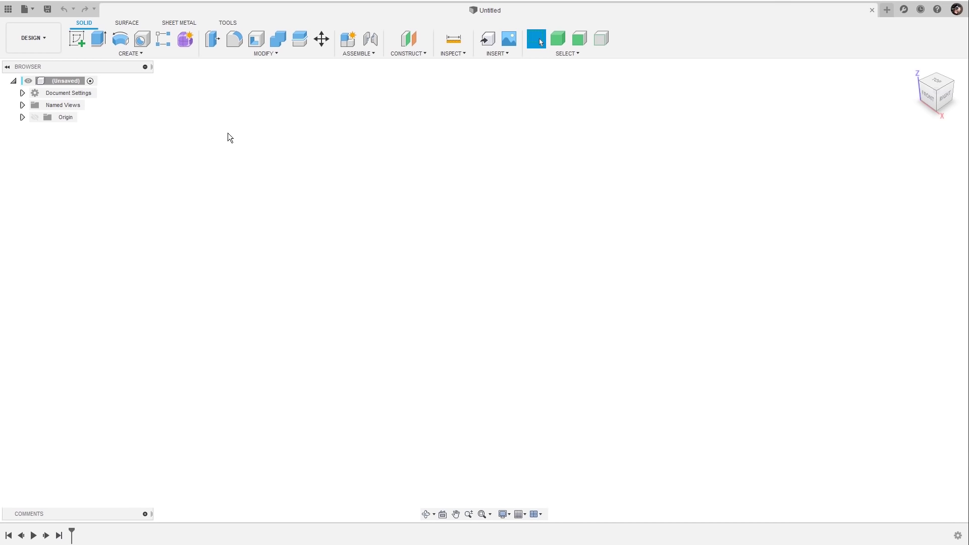
pyautogui.click(153, 53)
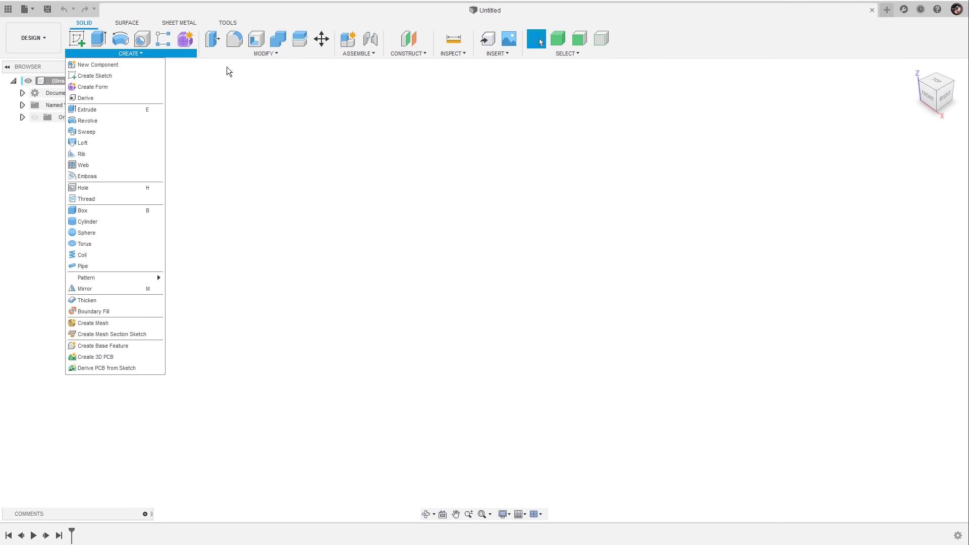
pyautogui.click(255, 54)
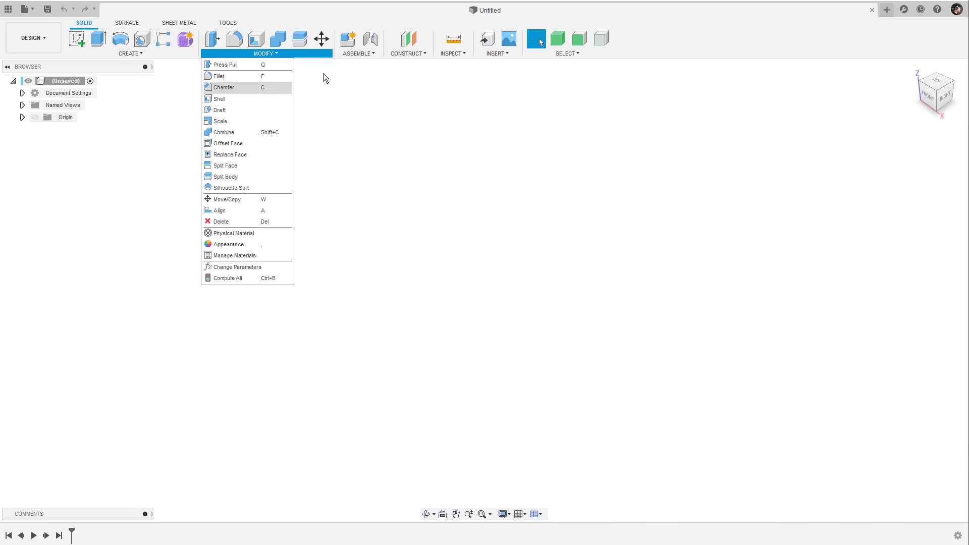
pyautogui.click(364, 53)
pyautogui.click(273, 162)
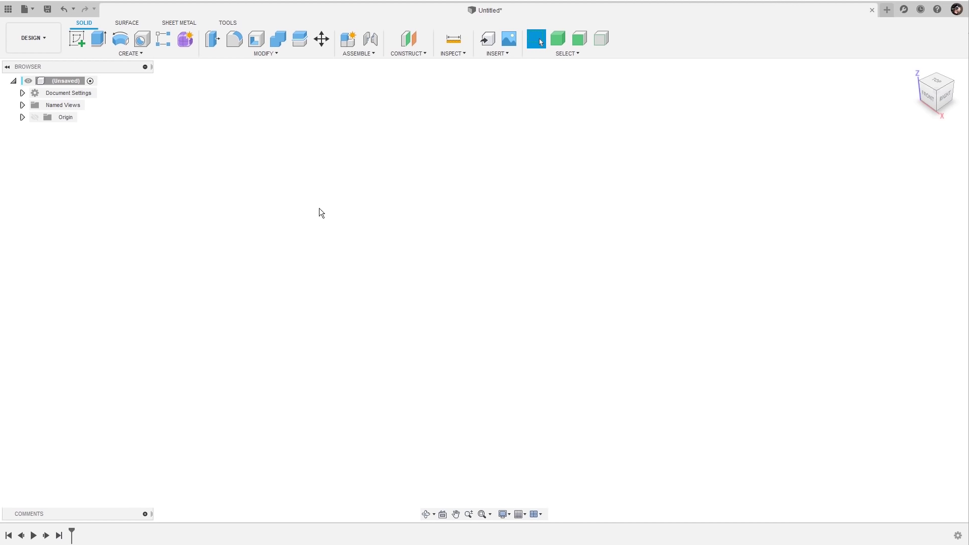
# - Show the origin planes and start a cylinder on the horizontal plane, centred on the origin, with a 3 cm diameter
pyautogui.click(63, 119)
pyautogui.click(35, 117)
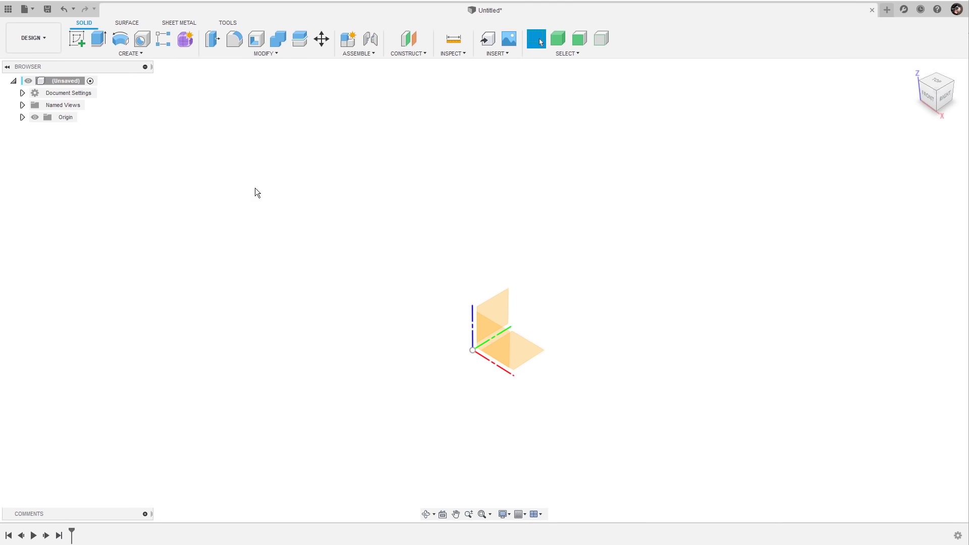
pyautogui.click(143, 54)
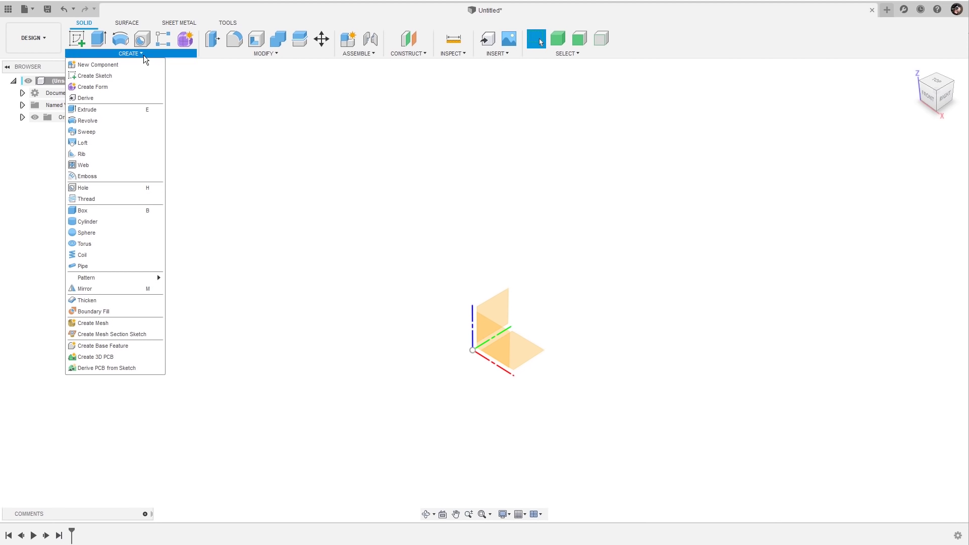
pyautogui.click(114, 224)
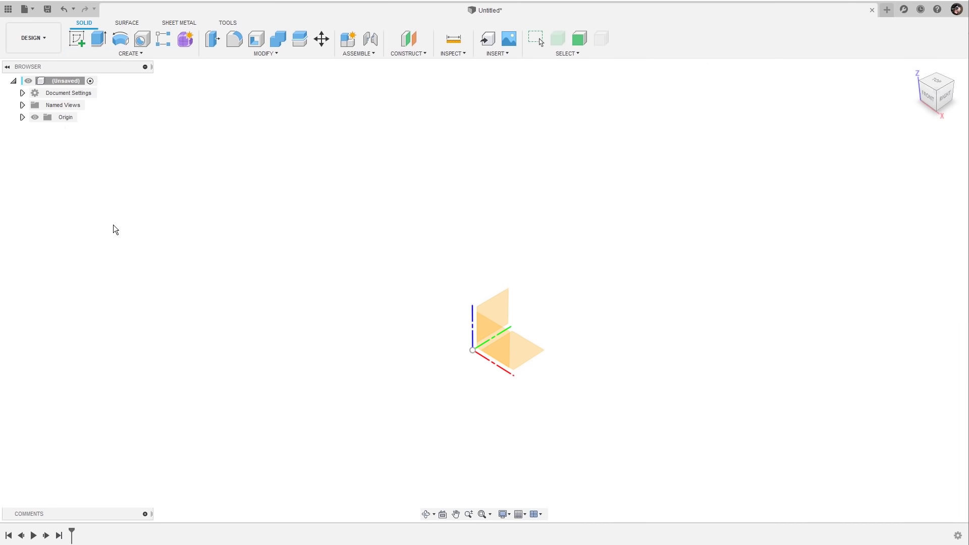
pyautogui.click(526, 355)
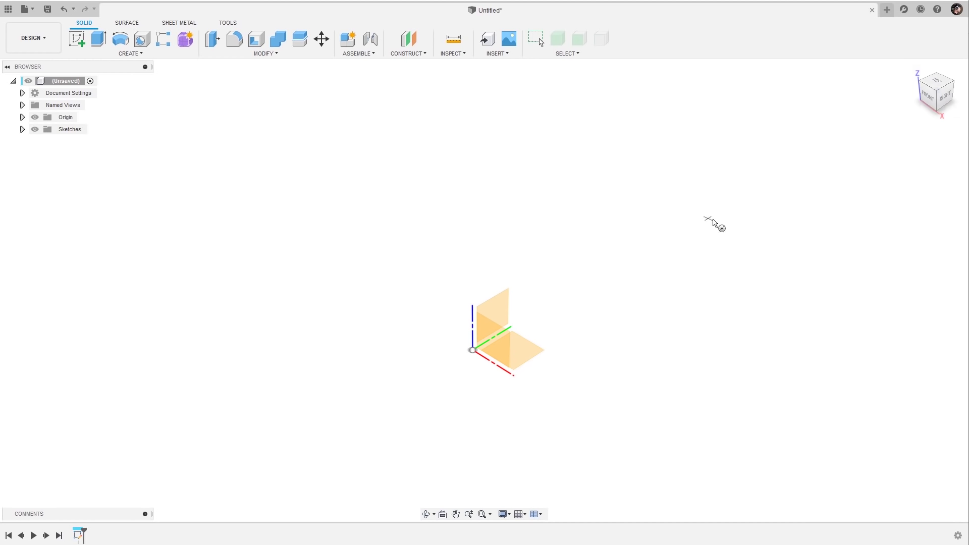
pyautogui.click(472, 350)
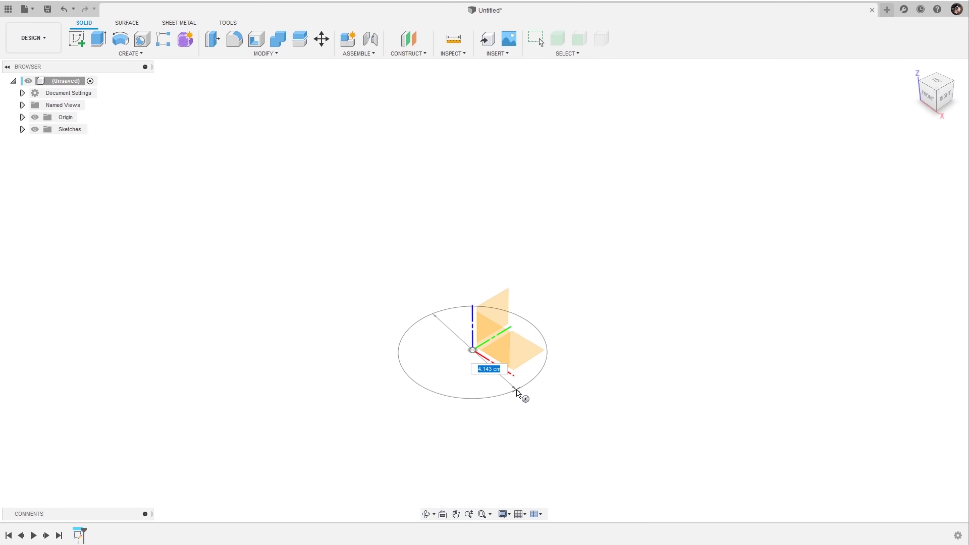
pyautogui.write('3')
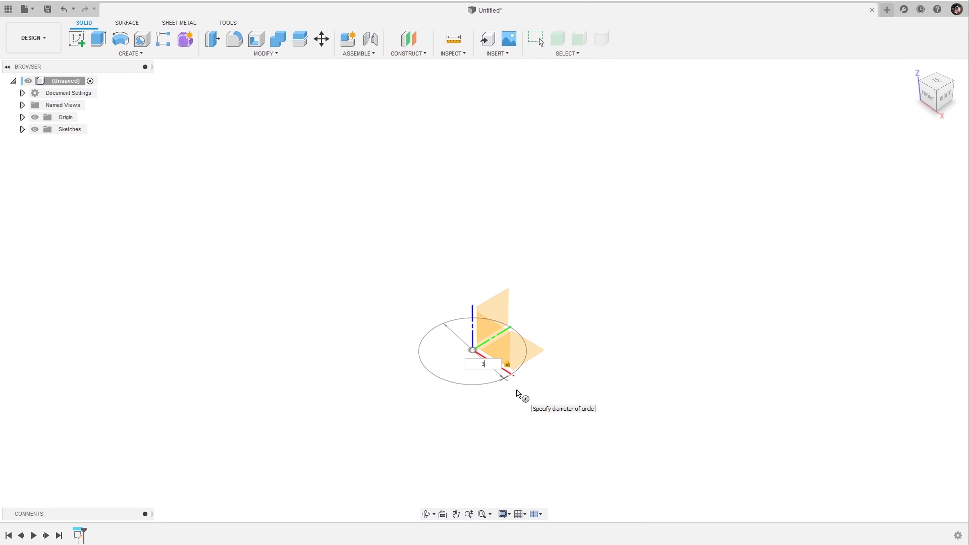
pyautogui.press('Return')
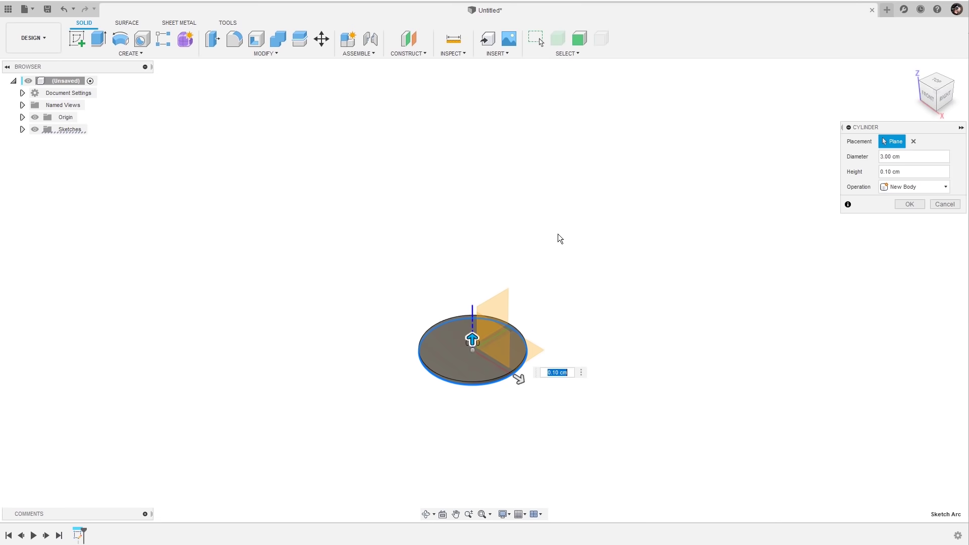
# - Set the cylinder's height to 5 cm and create it as a new body
pyautogui.moveTo(469, 319); pyautogui.dragTo(469, 237)
pyautogui.click(550, 292)
pyautogui.write('5')
pyautogui.press('Return')
pyautogui.scroll(2, 654, 223)
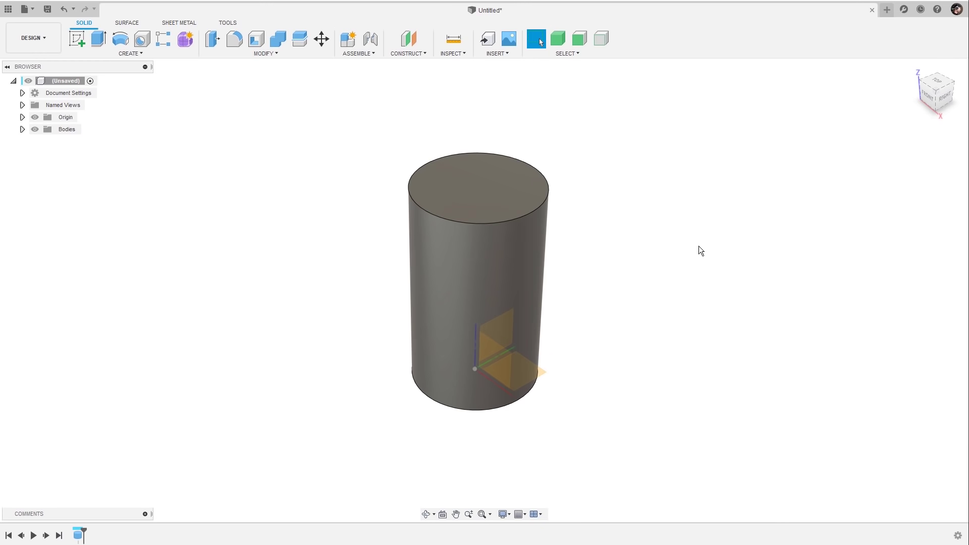
pyautogui.keyDown('shift'); pyautogui.moveTo(622, 259); pyautogui.dragTo(654, 378, button='middle'); pyautogui.keyUp('shift')
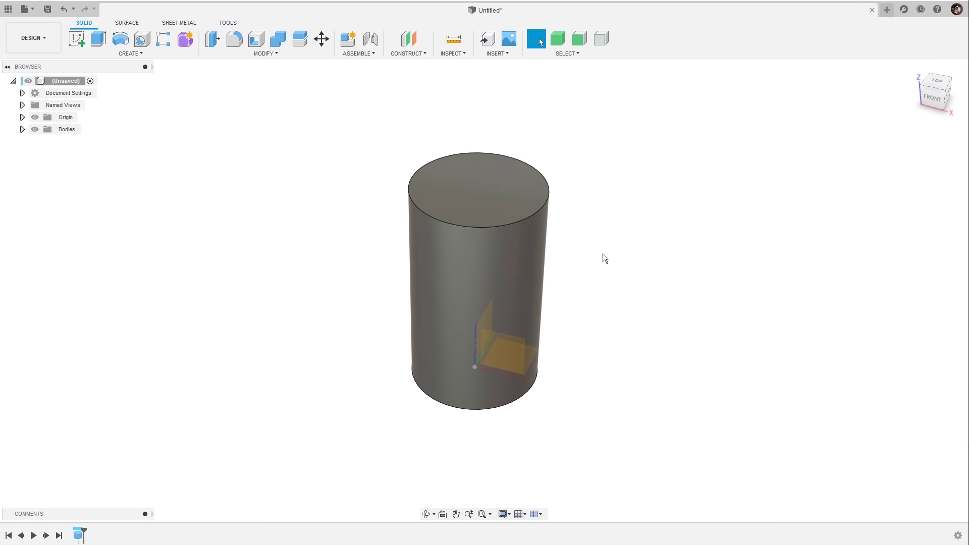
pyautogui.moveTo(677, 252); pyautogui.dragTo(626, 225, button='middle')
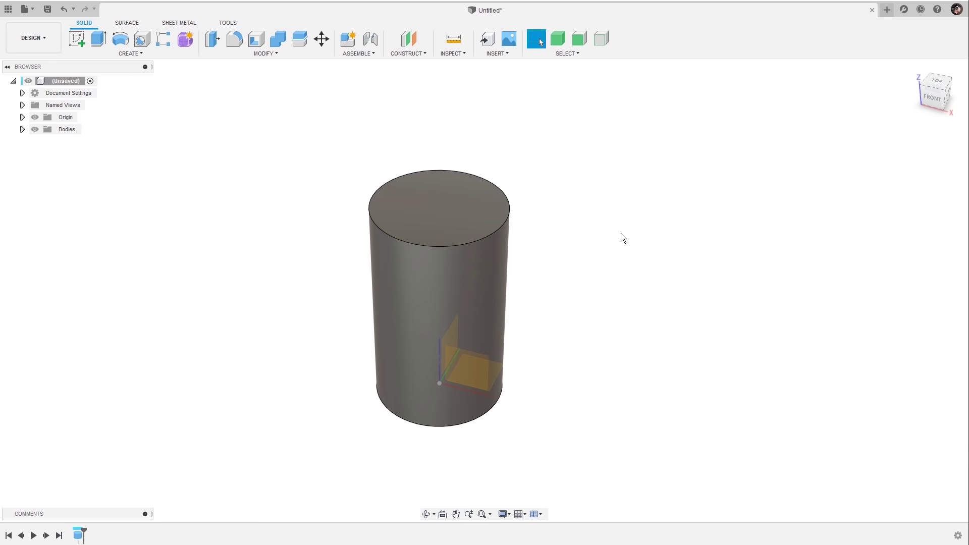
pyautogui.moveTo(598, 313)
pyautogui.mouseDown(button='middle')
pyautogui.moveTo(595, 320)
pyautogui.moveTo(593, 275)
pyautogui.moveTo(595, 329)
pyautogui.mouseUp(button='middle')
pyautogui.moveTo(587, 307); pyautogui.dragTo(624, 306, button='middle')
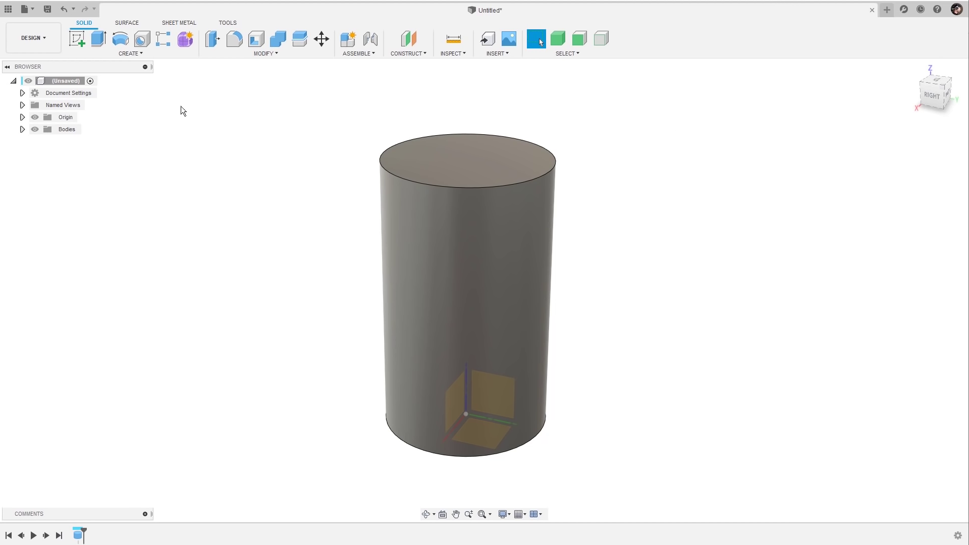
# - Hide the origin planes and axes, and select the cylinder body in the browser tree
pyautogui.click(35, 117)
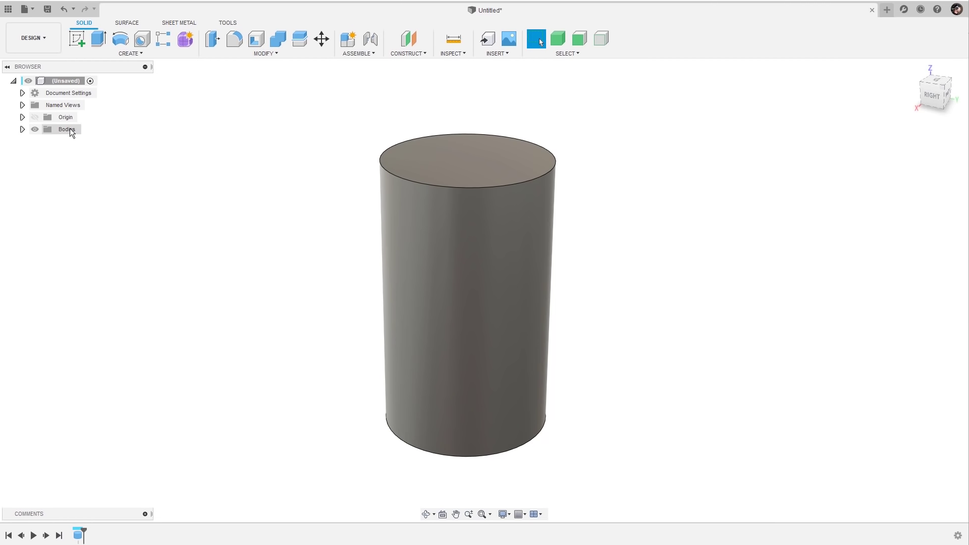
pyautogui.click(22, 130)
pyautogui.click(76, 142)
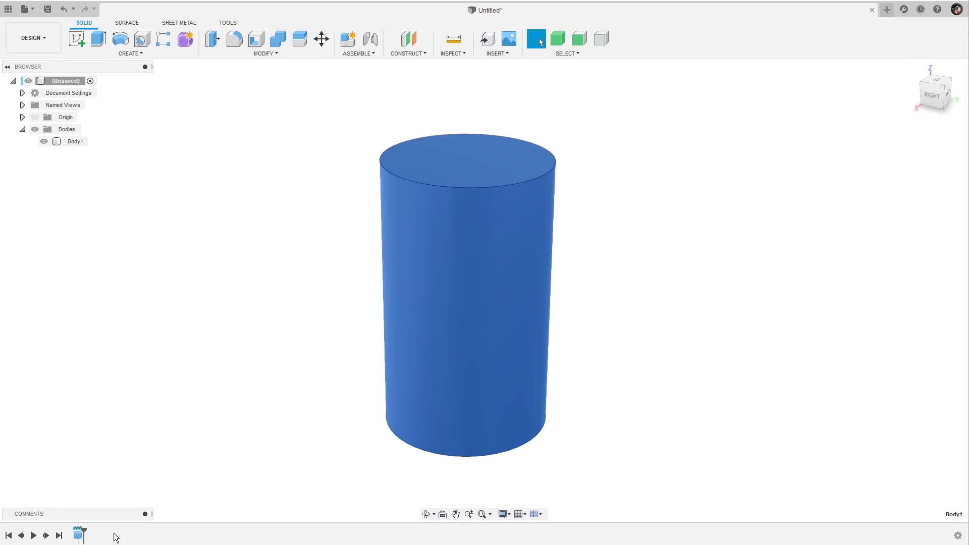
pyautogui.doubleClick(79, 534)
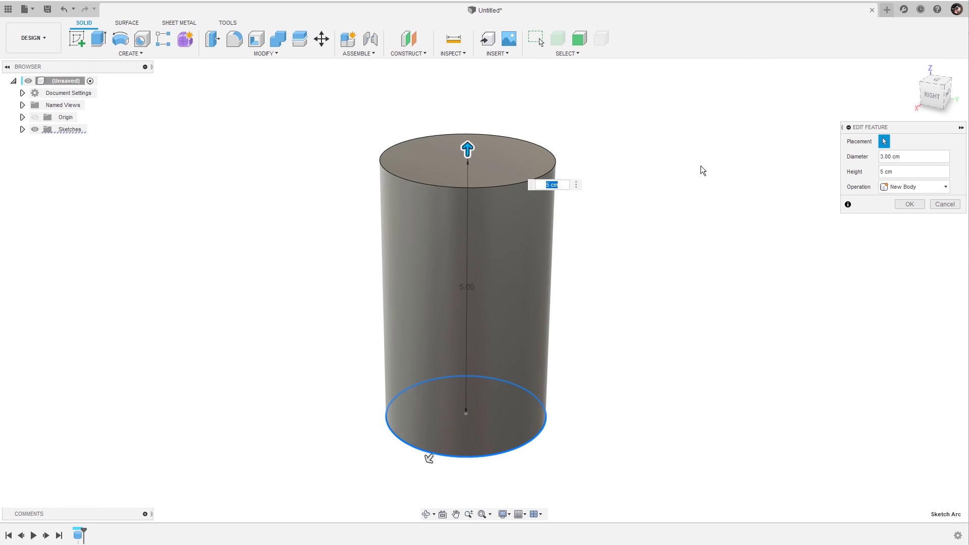
pyautogui.moveTo(467, 148)
pyautogui.mouseDown()
pyautogui.moveTo(466, 217)
pyautogui.moveTo(467, 137)
pyautogui.mouseUp()
pyautogui.moveTo(429, 458)
pyautogui.mouseDown()
pyautogui.moveTo(439, 443)
pyautogui.moveTo(432, 456)
pyautogui.mouseUp()
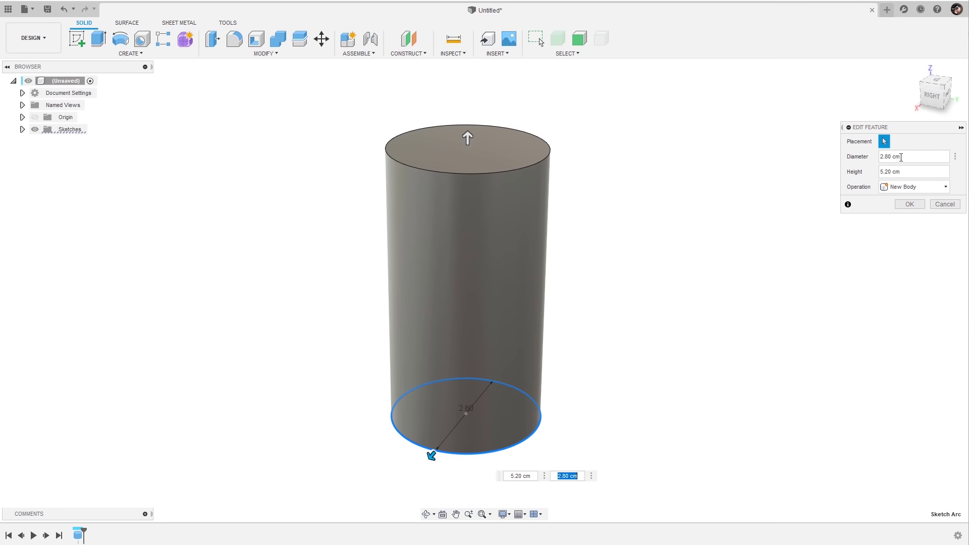
pyautogui.click(941, 203)
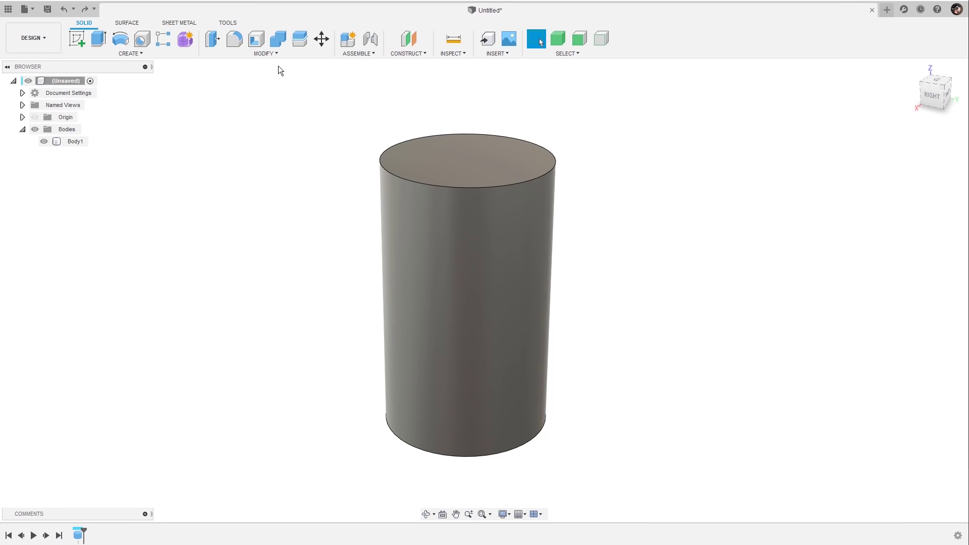
# - Chamfer the cylinder's top edge with an equal distance of about 0.7 cm
pyautogui.click(268, 53)
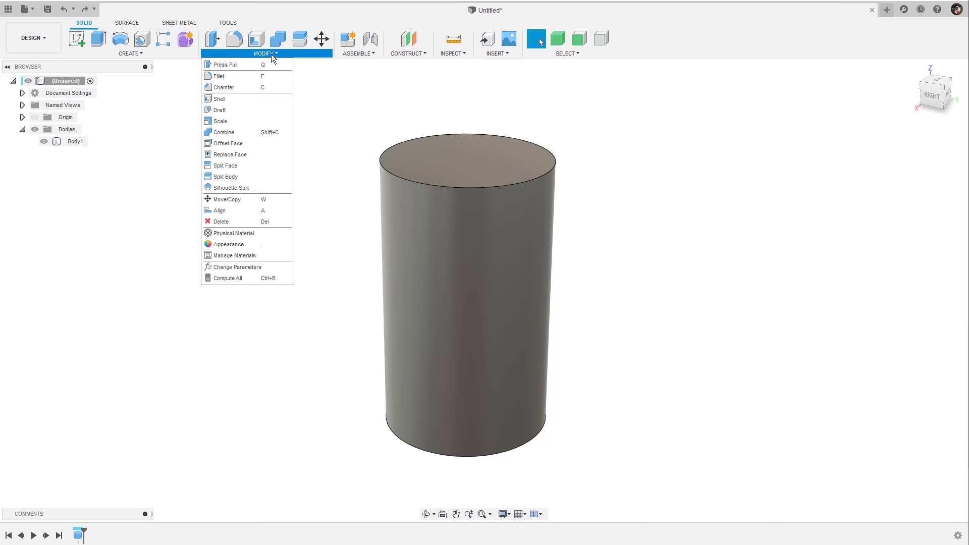
pyautogui.click(235, 88)
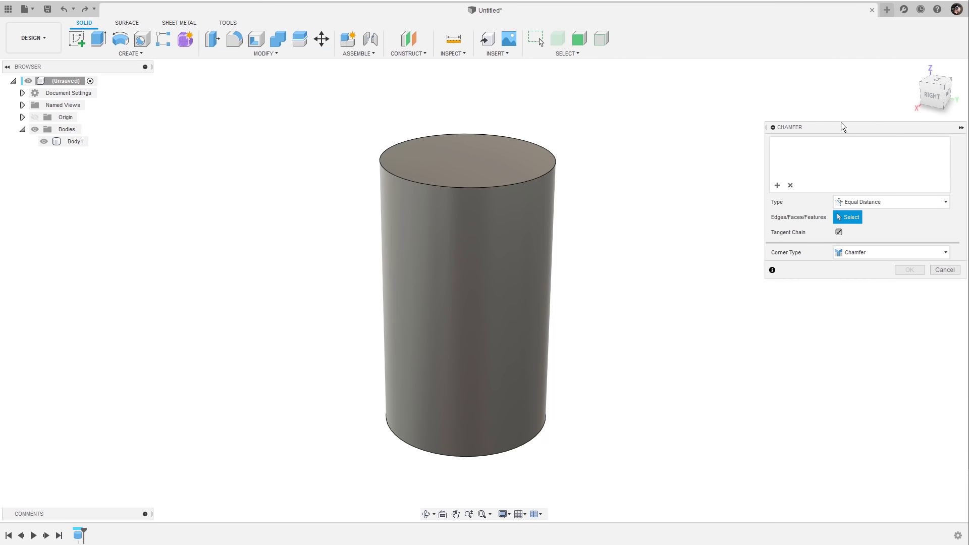
pyautogui.click(555, 183)
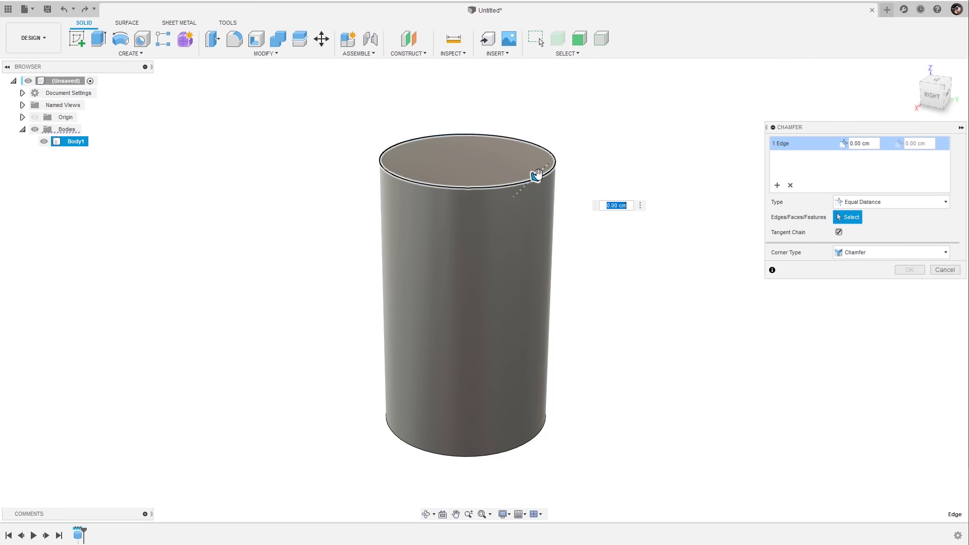
pyautogui.moveTo(537, 180); pyautogui.dragTo(522, 187)
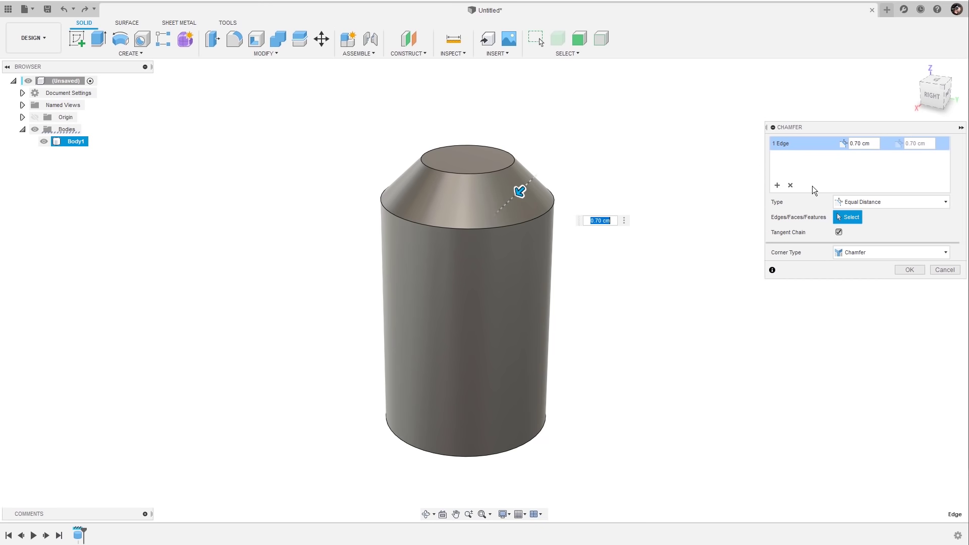
pyautogui.click(906, 271)
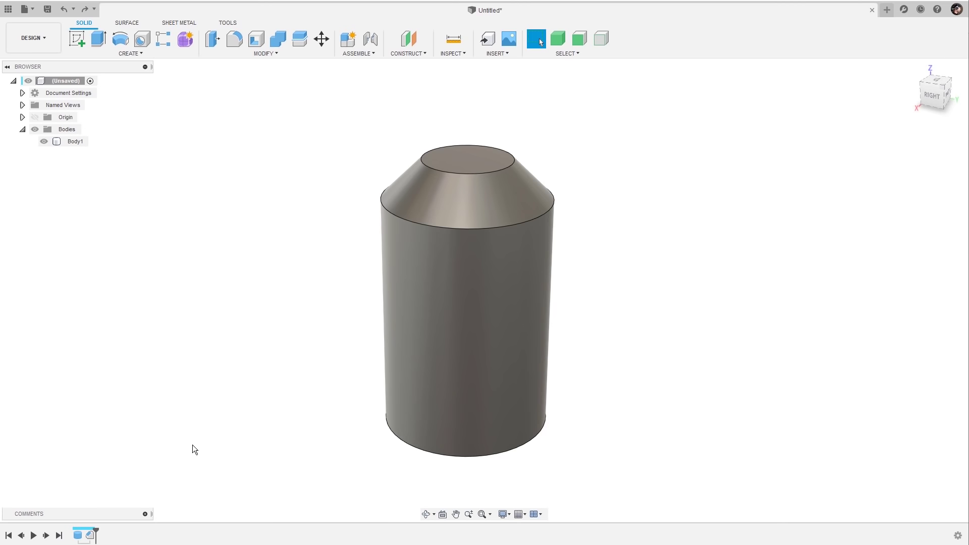
# - Edit the chamfer on the cylinder's top edge and set its distance to 0.2 cm
pyautogui.moveTo(90, 535); pyautogui.dragTo(115, 516)
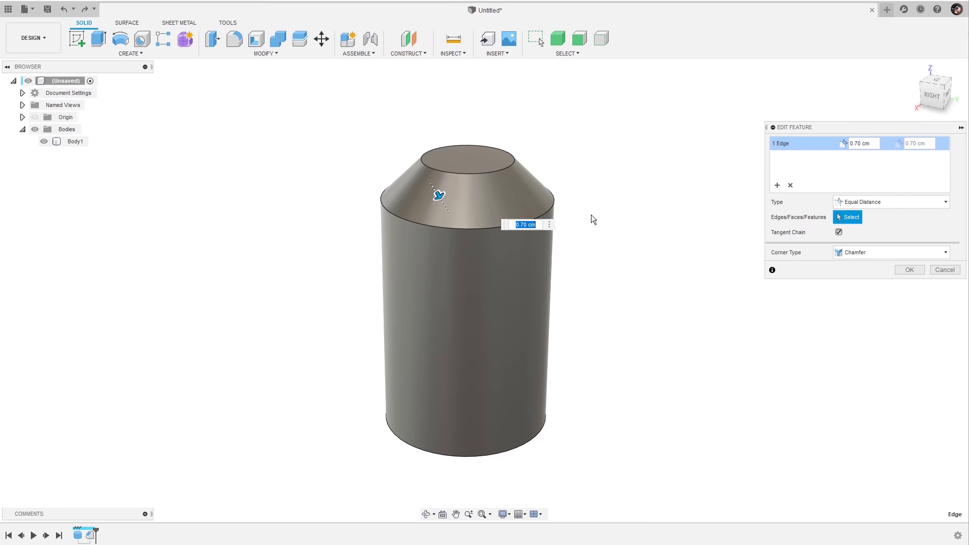
pyautogui.write('0,2')
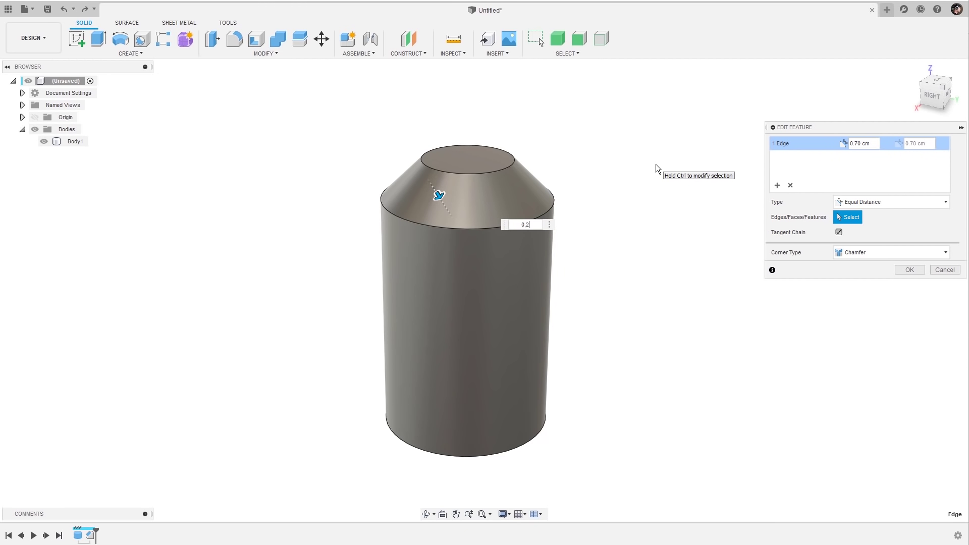
pyautogui.click(910, 270)
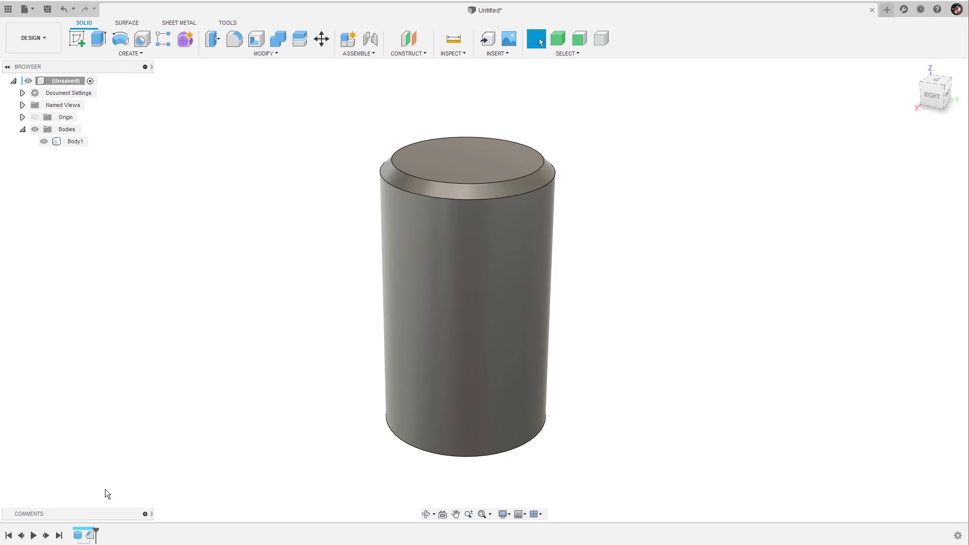
# - Edit the cylinder feature and reduce its height to about 2.4 cm
pyautogui.doubleClick(78, 536)
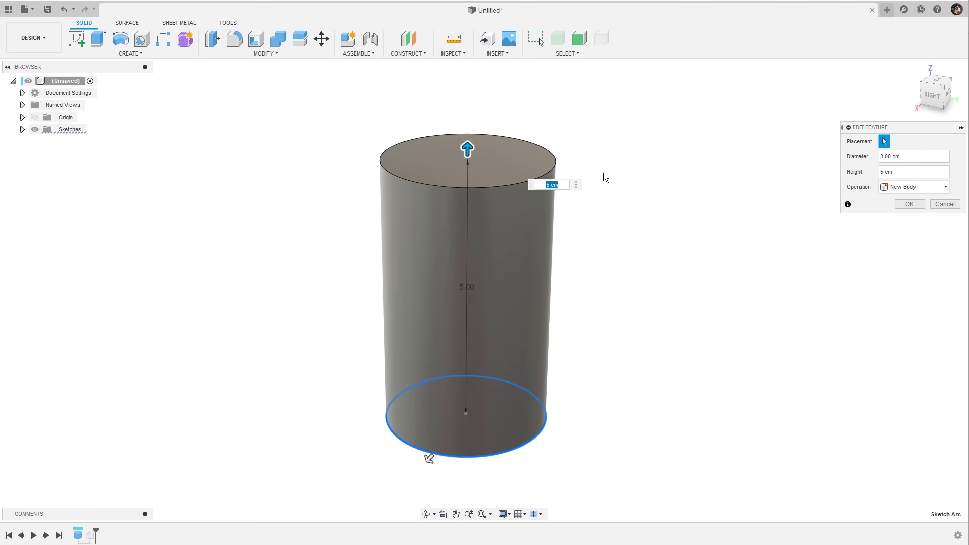
pyautogui.moveTo(462, 242); pyautogui.dragTo(464, 284)
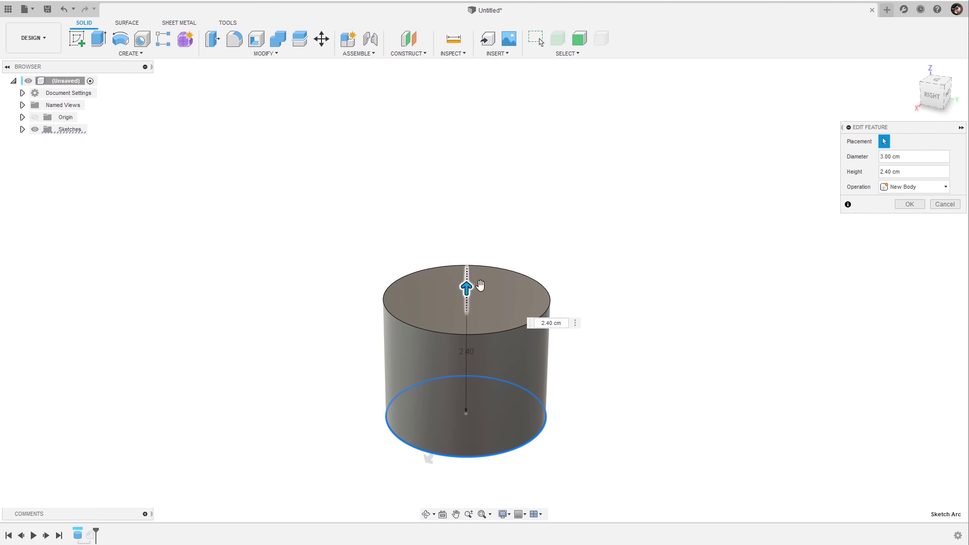
pyautogui.click(918, 204)
pyautogui.click(701, 271)
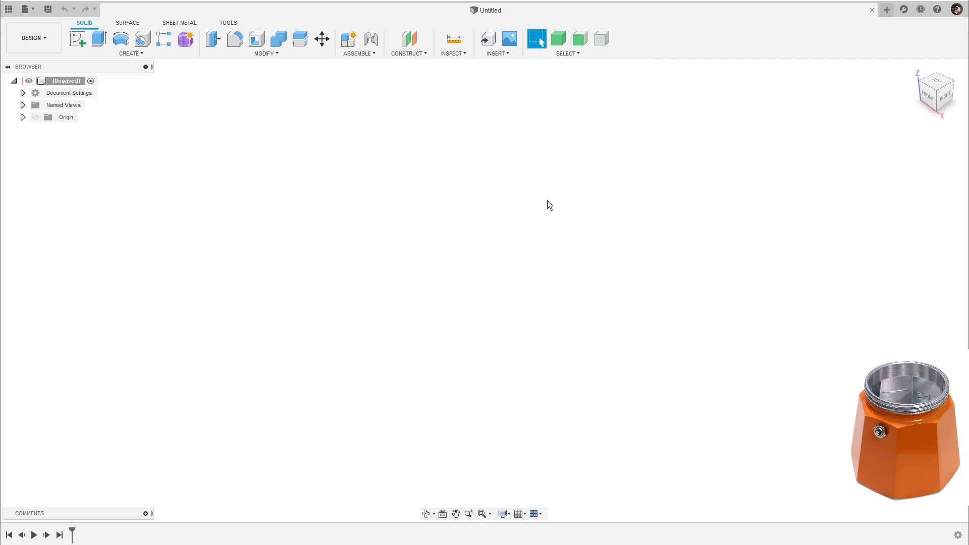
# - Start a new design and create an active, internal standard component named "boiler"
pyautogui.click(31, 10)
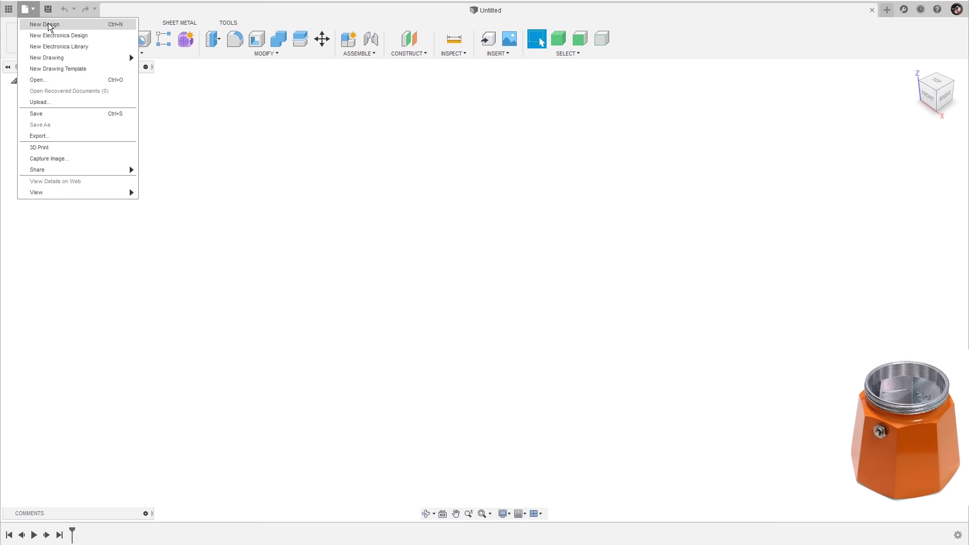
pyautogui.click(69, 25)
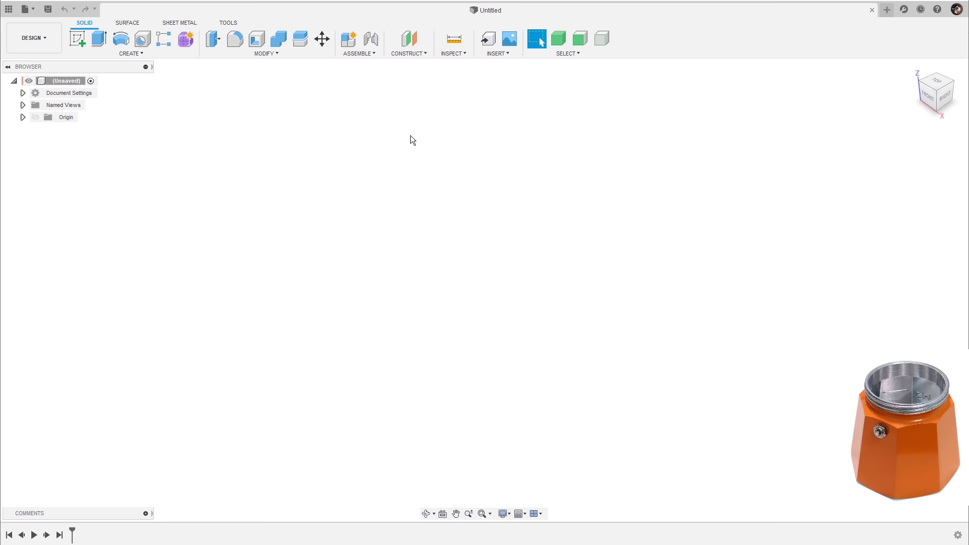
pyautogui.click(371, 53)
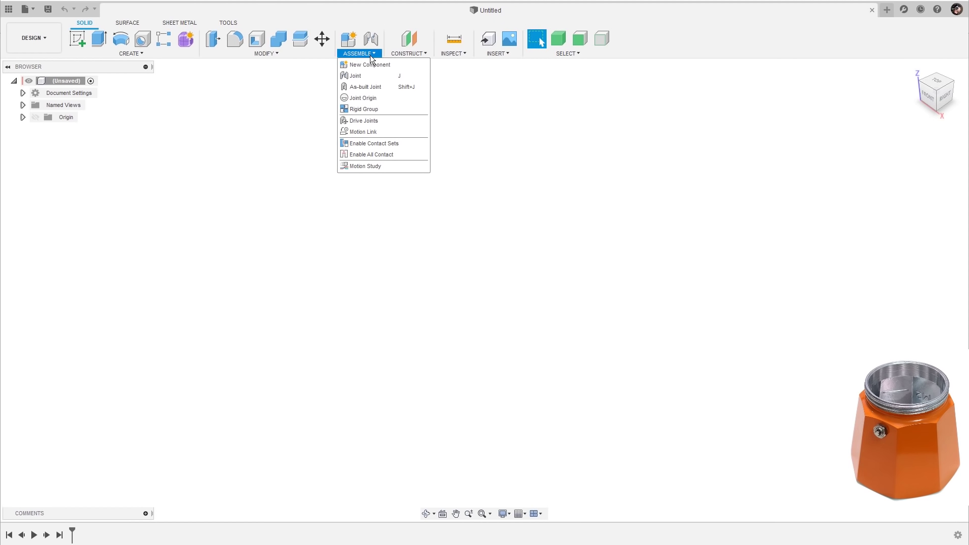
pyautogui.click(395, 65)
pyautogui.moveTo(856, 191); pyautogui.dragTo(786, 199)
pyautogui.write('boiler')
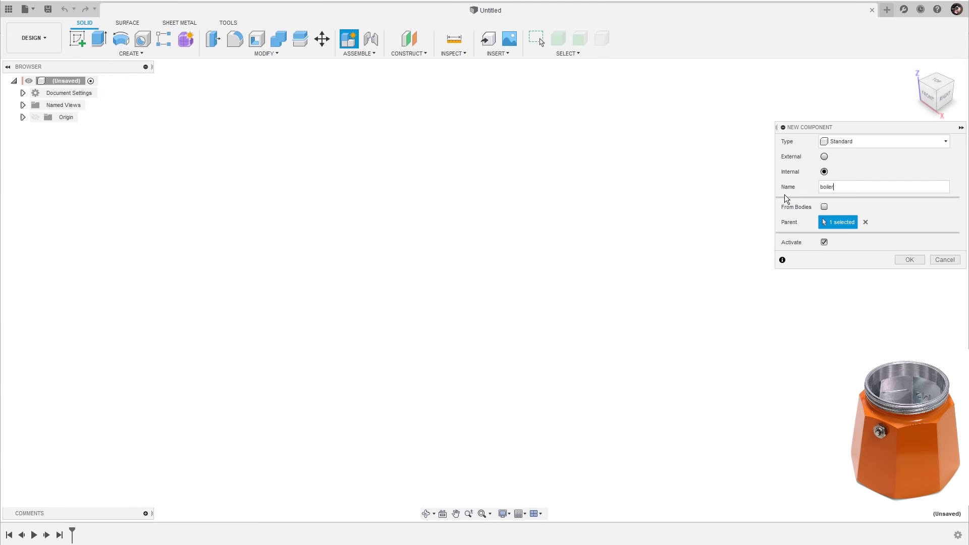
pyautogui.press('Return')
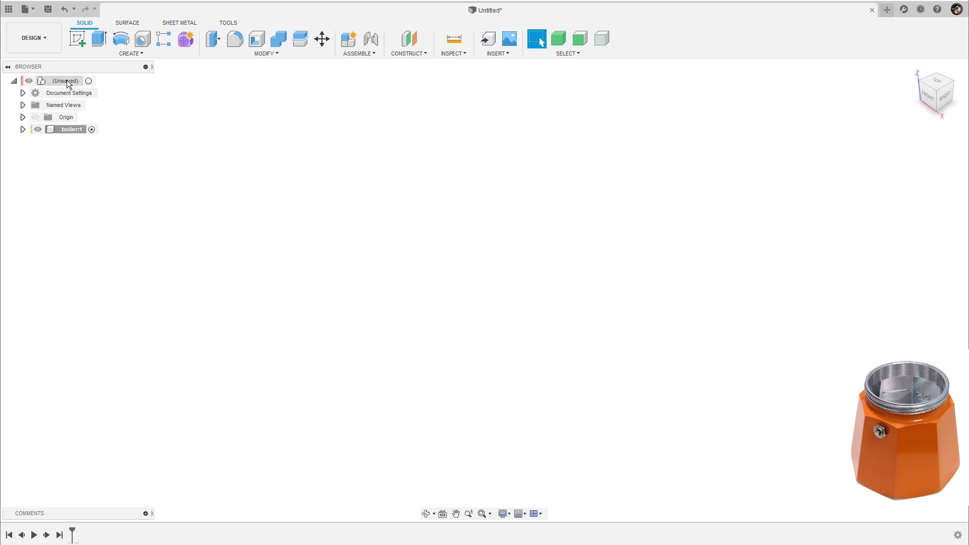
# - Activate the top-level assembly and switch back to the boiler component as the active one
pyautogui.click(89, 81)
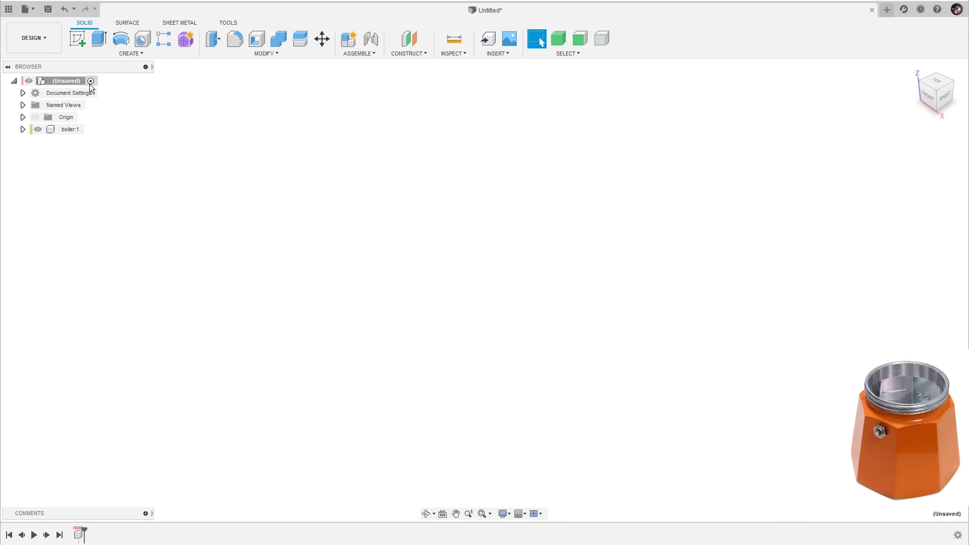
pyautogui.click(92, 130)
pyautogui.click(368, 182)
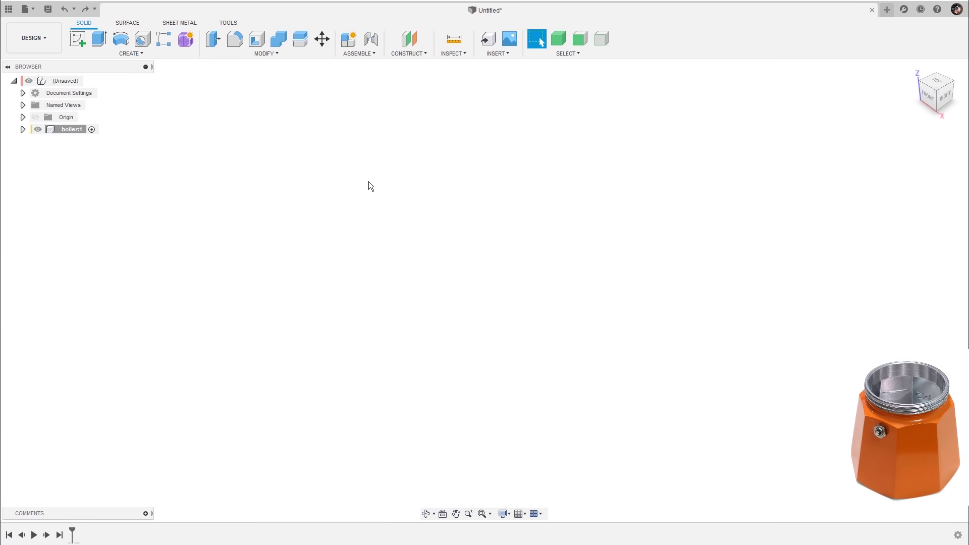
# - Create a sketch on the horizontal origin plane inside the boiler component
pyautogui.click(160, 54)
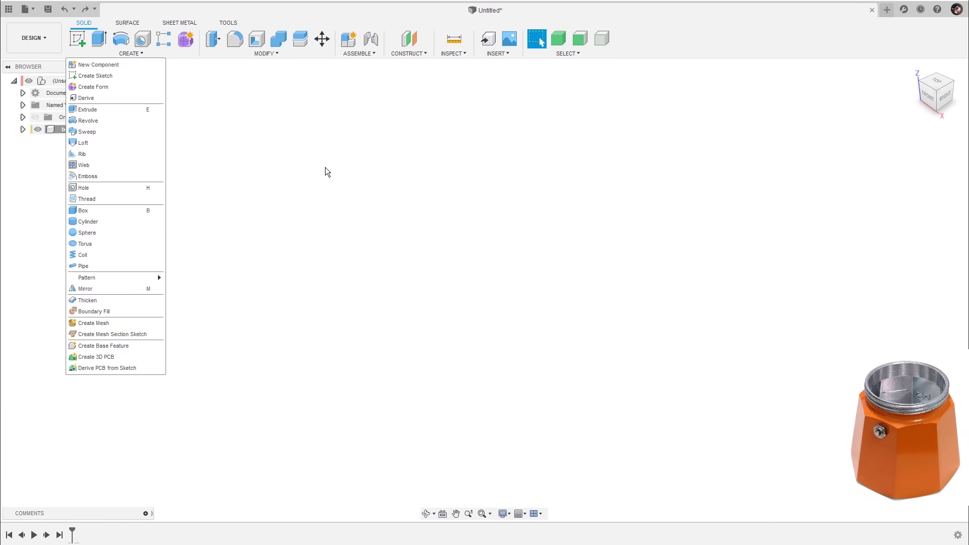
pyautogui.click(294, 143)
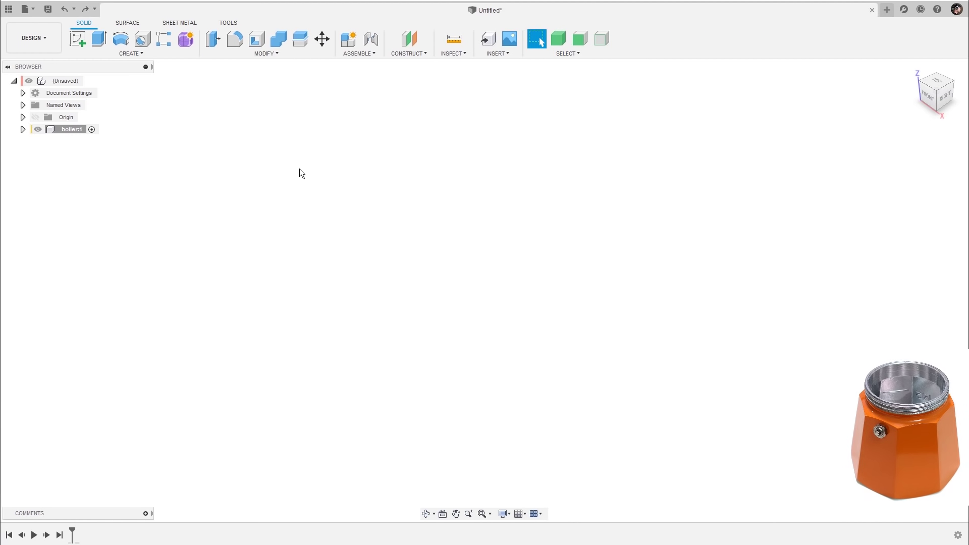
pyautogui.click(77, 39)
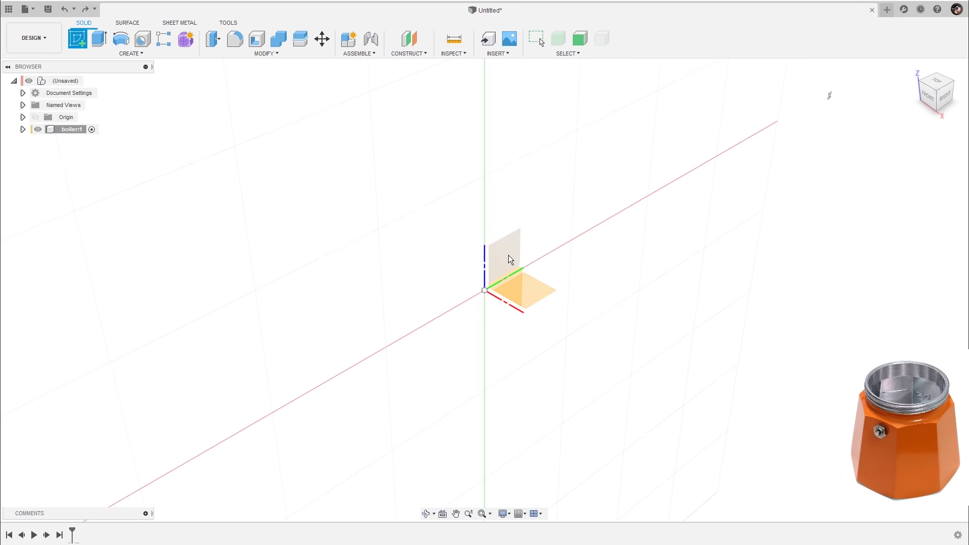
pyautogui.click(536, 295)
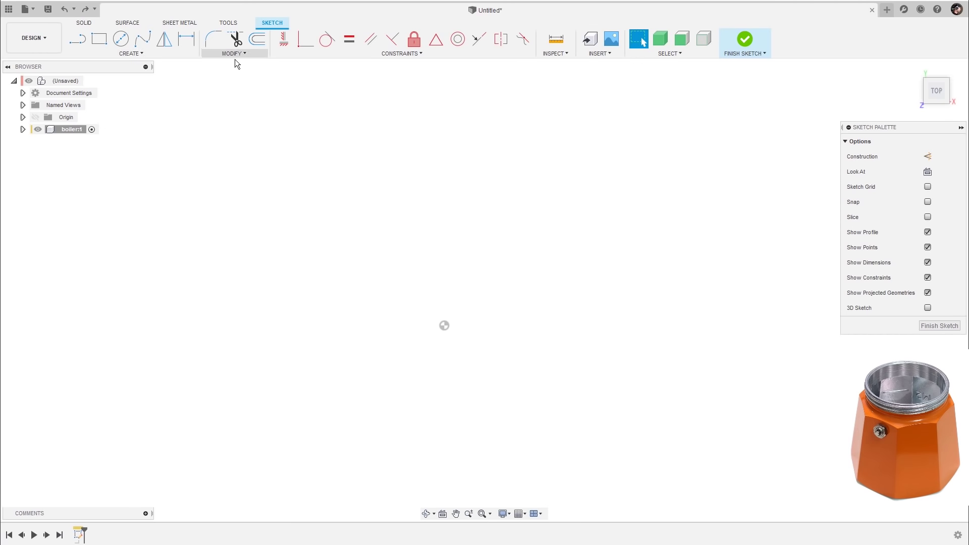
# - Sketch an inscribed polygon with 8 sides and a radius of about 5 cm, up and to the right of the origin
pyautogui.click(174, 52)
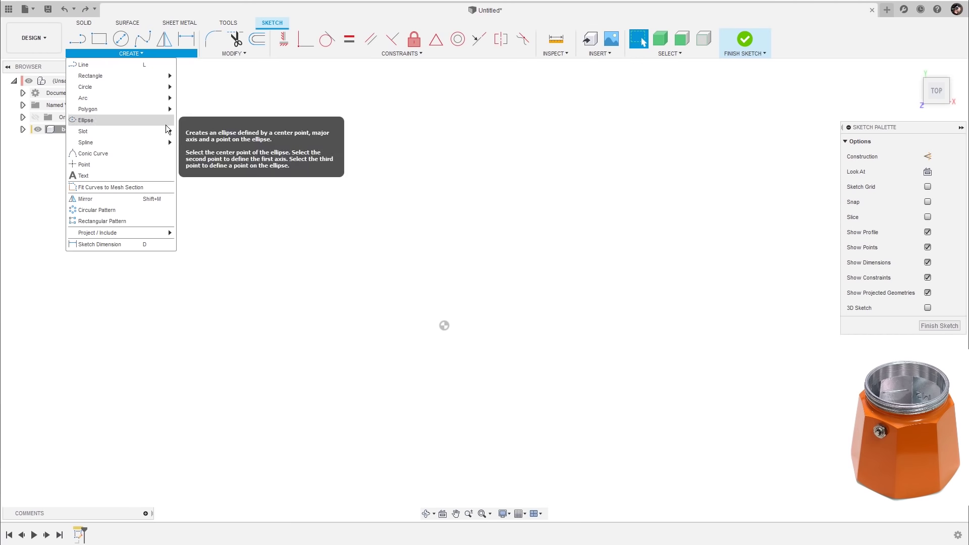
pyautogui.moveTo(165, 109)
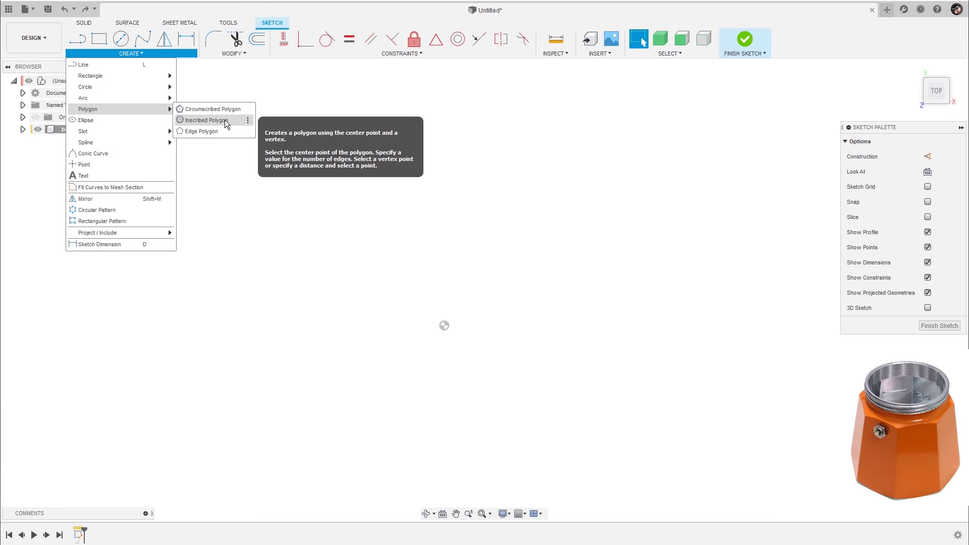
pyautogui.click(225, 120)
pyautogui.click(615, 242)
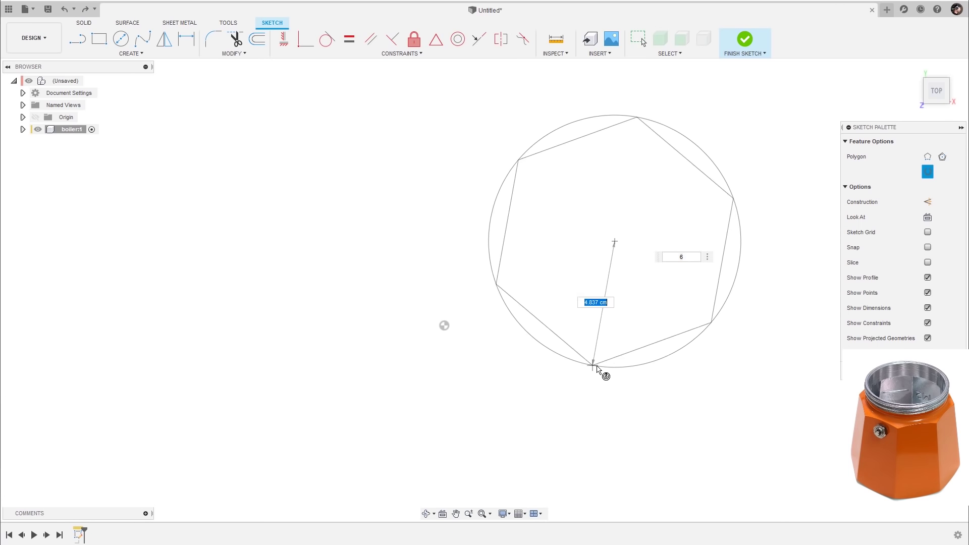
pyautogui.doubleClick(682, 257)
pyautogui.write('8')
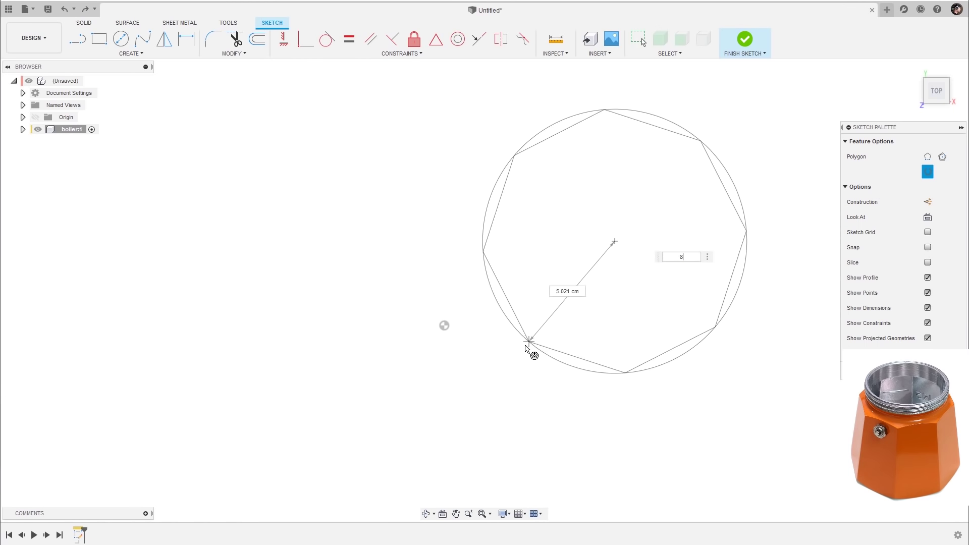
pyautogui.click(639, 369)
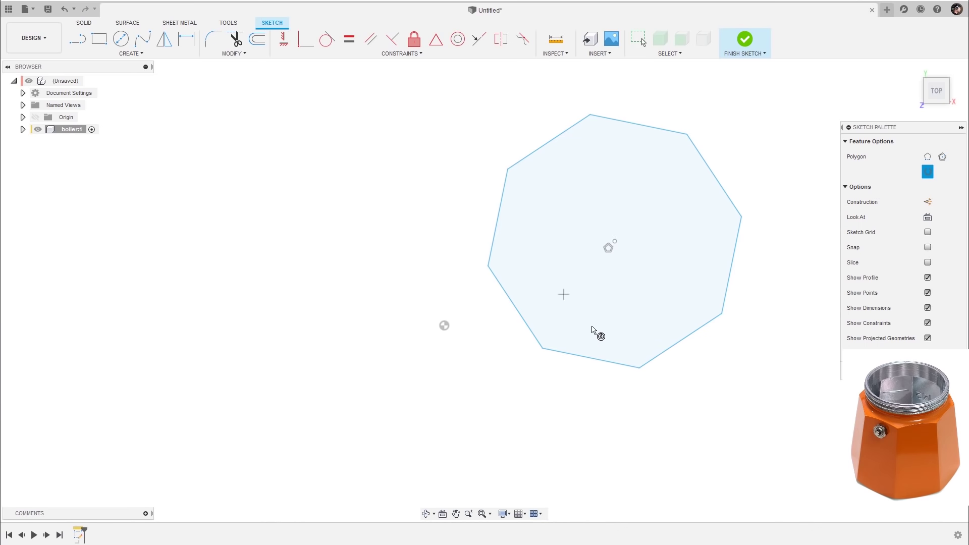
pyautogui.press('Escape')
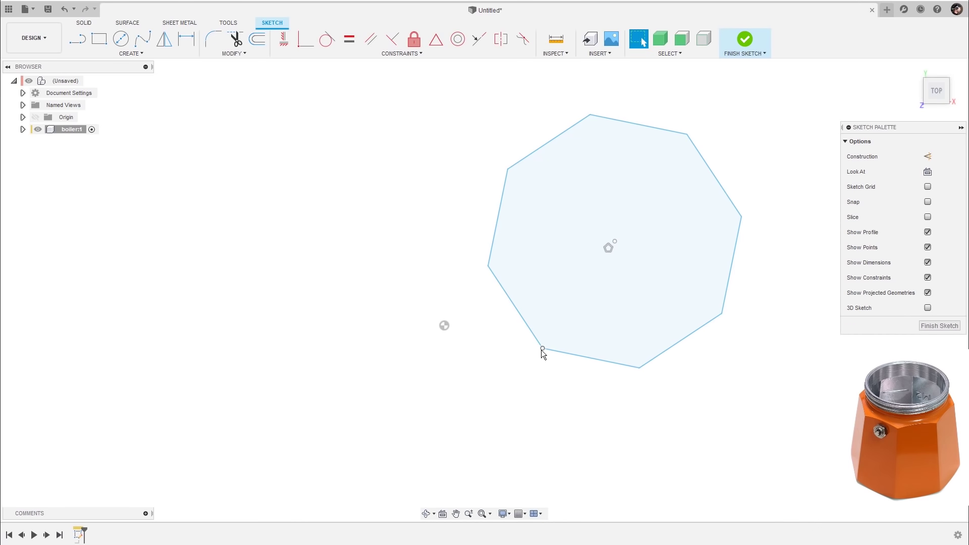
# - Shrink the octagon slightly by one of its vertices and shift it by its centre point
pyautogui.moveTo(539, 355)
pyautogui.mouseDown()
pyautogui.moveTo(541, 394)
pyautogui.moveTo(298, 350)
pyautogui.moveTo(519, 316)
pyautogui.moveTo(539, 350)
pyautogui.moveTo(555, 345)
pyautogui.moveTo(599, 378)
pyautogui.moveTo(619, 243)
pyautogui.moveTo(573, 415)
pyautogui.moveTo(580, 356)
pyautogui.mouseUp()
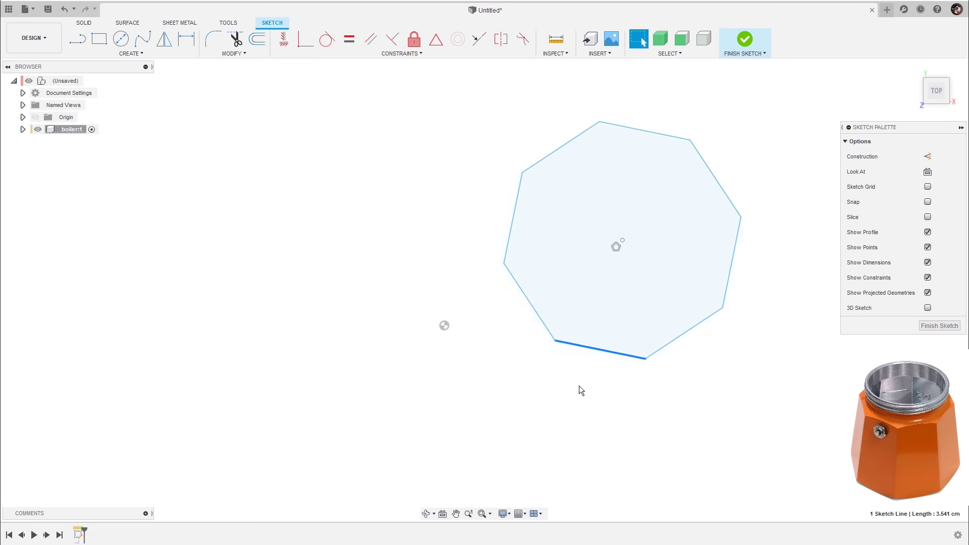
pyautogui.moveTo(623, 239); pyautogui.dragTo(623, 271)
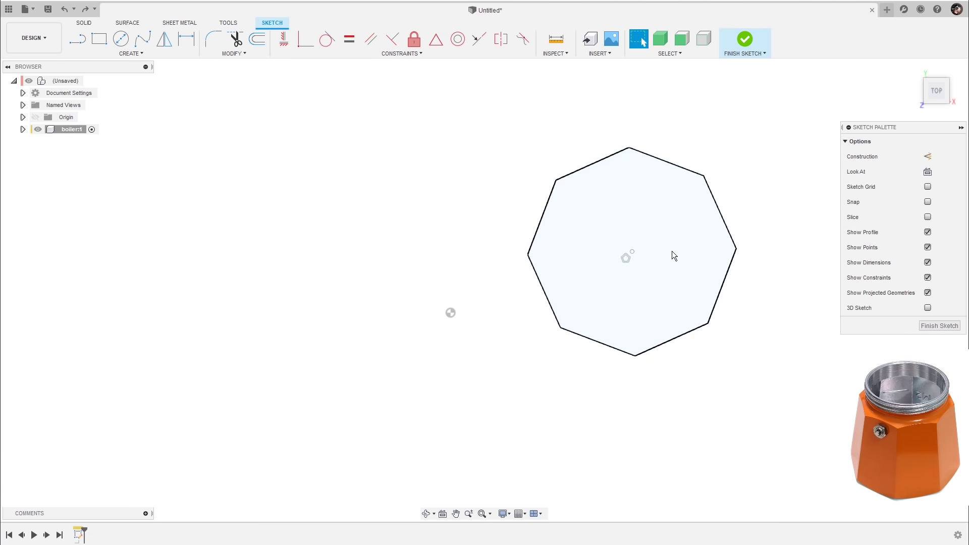
# - Move the octagon's centre onto the sketch origin and rotate the octagon about it by its lower vertex
pyautogui.moveTo(632, 254)
pyautogui.mouseDown()
pyautogui.moveTo(599, 228)
pyautogui.moveTo(563, 229)
pyautogui.moveTo(511, 248)
pyautogui.moveTo(465, 283)
pyautogui.moveTo(449, 316)
pyautogui.moveTo(488, 283)
pyautogui.moveTo(451, 313)
pyautogui.mouseUp()
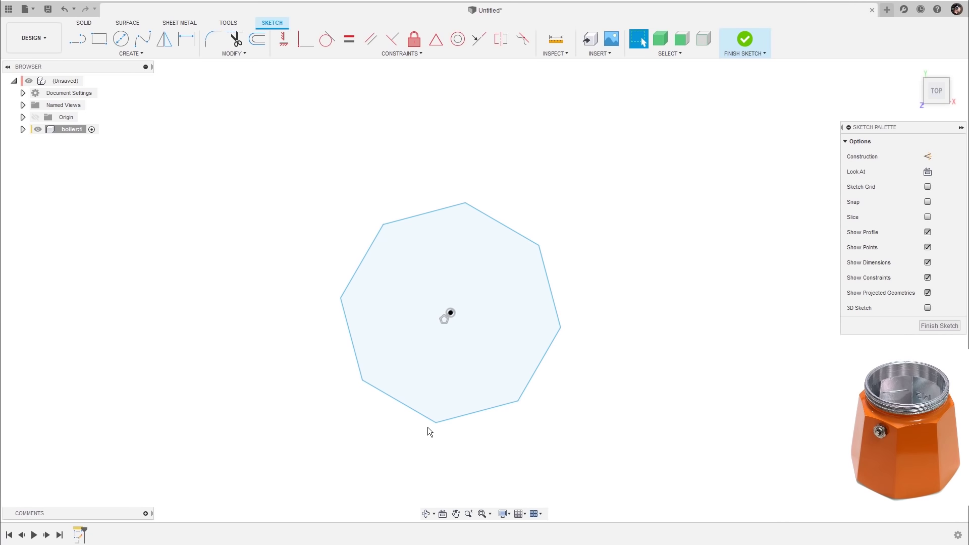
pyautogui.moveTo(436, 423); pyautogui.dragTo(485, 453)
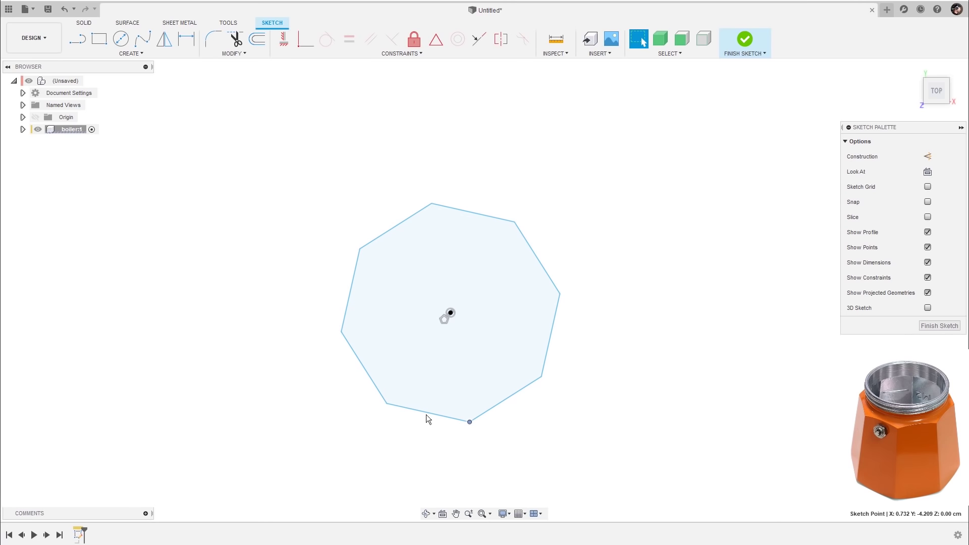
pyautogui.click(676, 292)
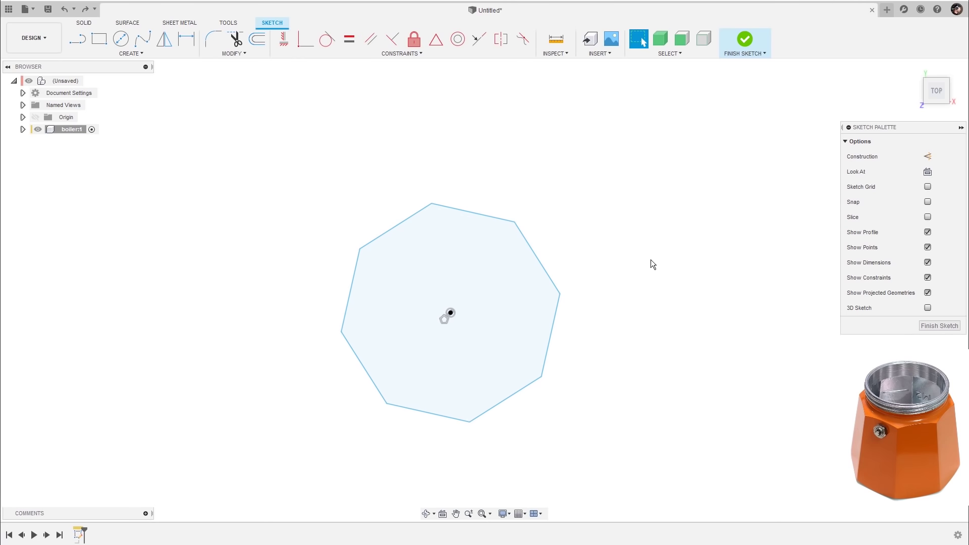
# - Delete the coincident constraint at the octagon's centre and reattach the centre to the sketch origin
pyautogui.click(451, 314)
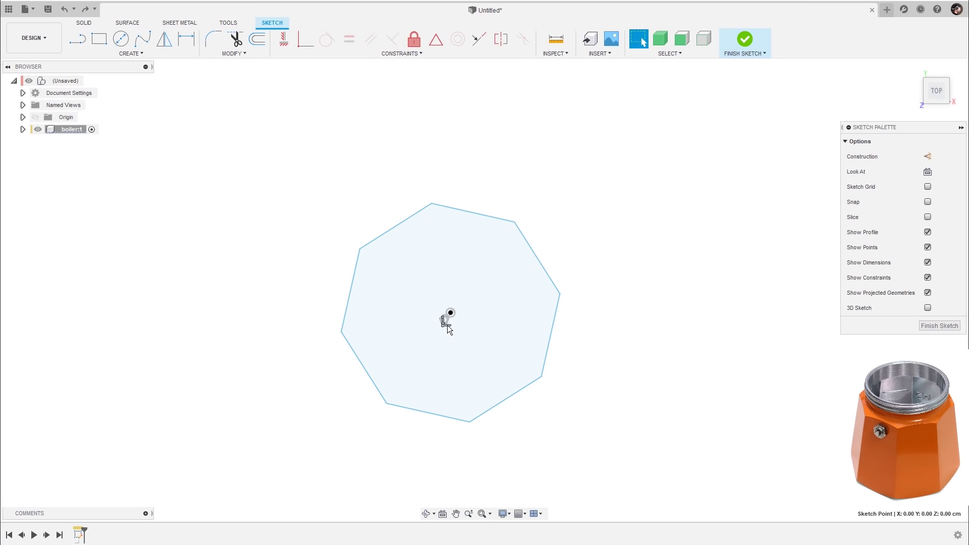
pyautogui.click(447, 324)
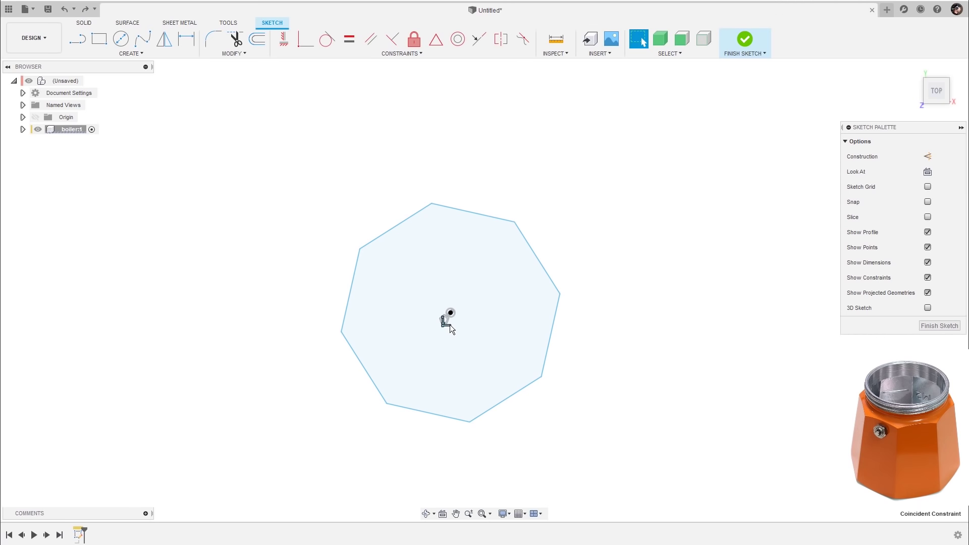
pyautogui.press('Delete')
pyautogui.moveTo(577, 233)
pyautogui.mouseDown()
pyautogui.moveTo(635, 198)
pyautogui.moveTo(501, 210)
pyautogui.moveTo(468, 305)
pyautogui.moveTo(449, 316)
pyautogui.moveTo(472, 296)
pyautogui.moveTo(453, 317)
pyautogui.mouseUp()
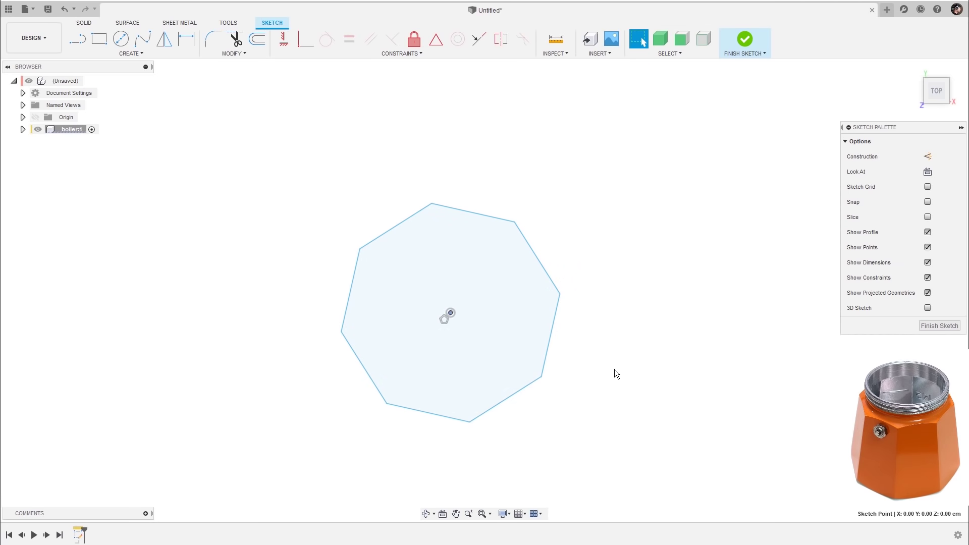
pyautogui.moveTo(538, 389); pyautogui.dragTo(568, 396)
# - Sketch a slanted line about 6.2 cm long from the origin past the octagon's lower edge and make it a construction line
pyautogui.click(78, 45)
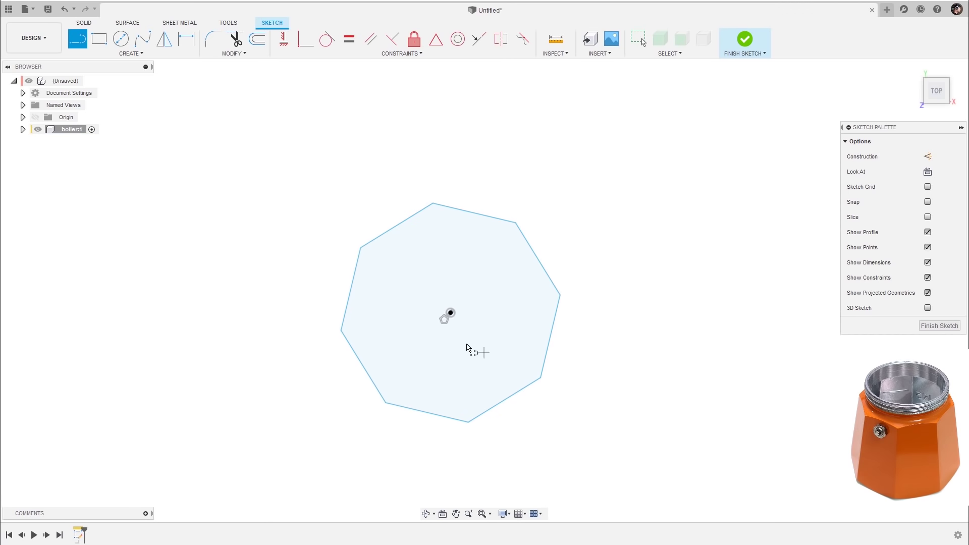
pyautogui.click(451, 313)
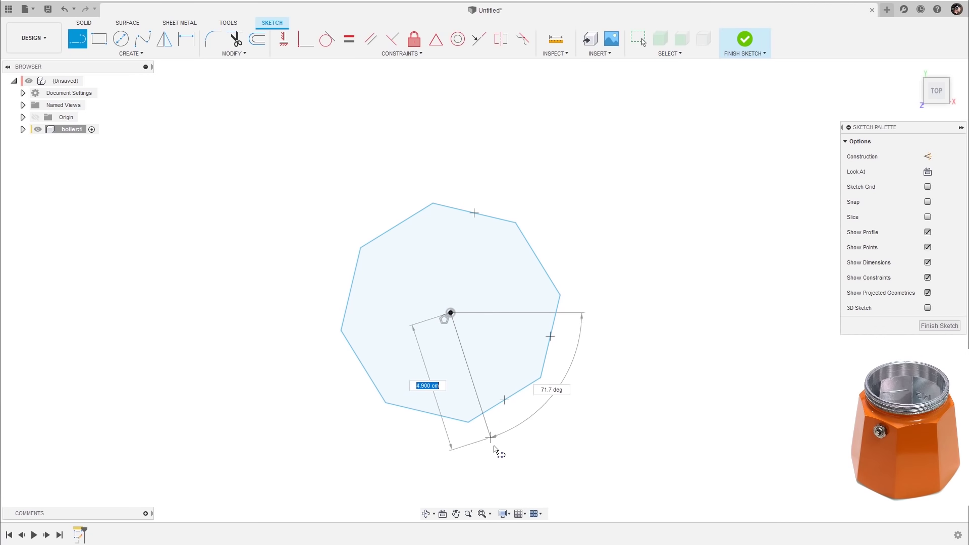
pyautogui.click(503, 466)
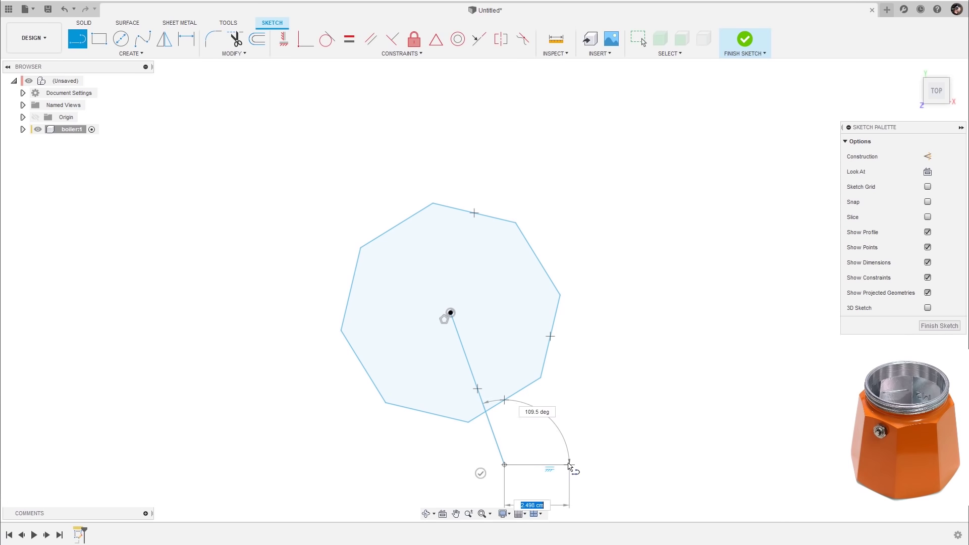
pyautogui.press('Escape')
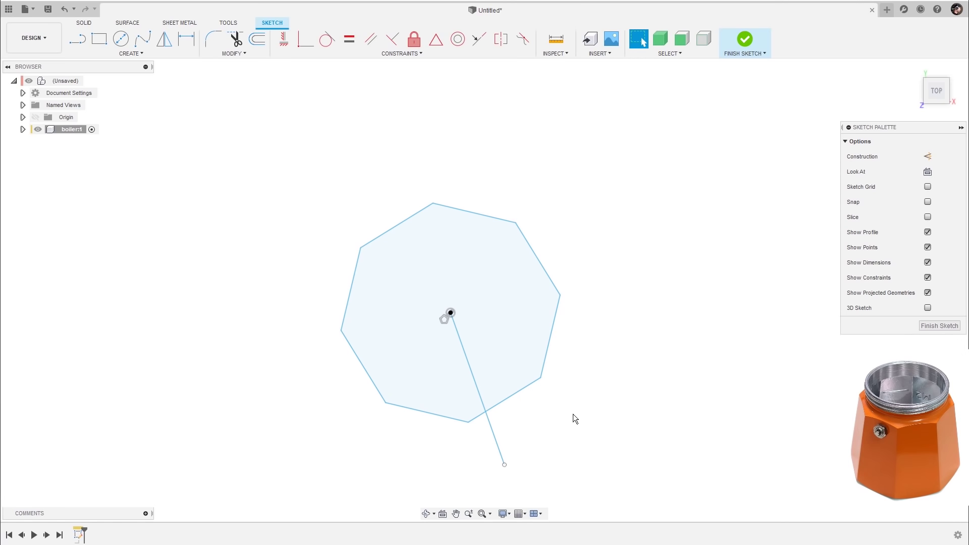
pyautogui.click(493, 434)
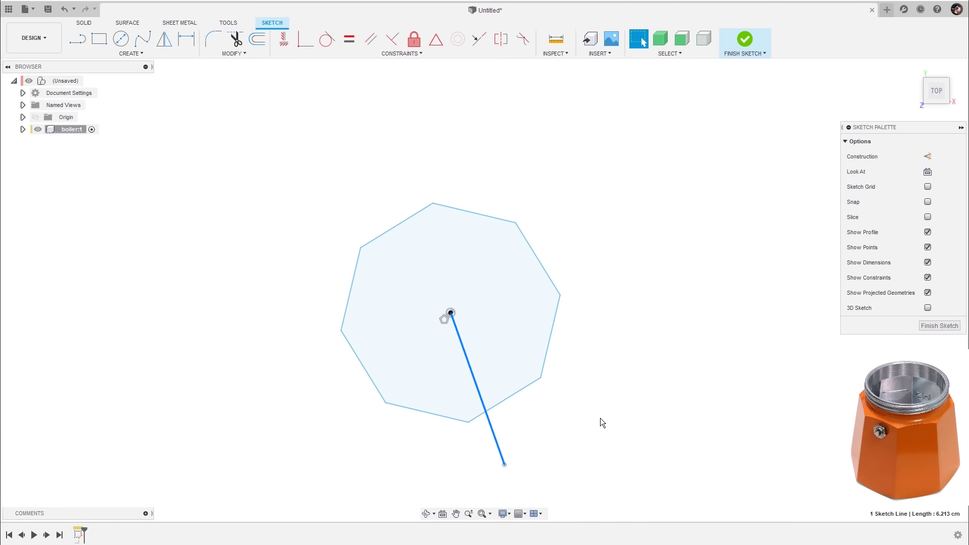
pyautogui.click(928, 157)
pyautogui.click(681, 323)
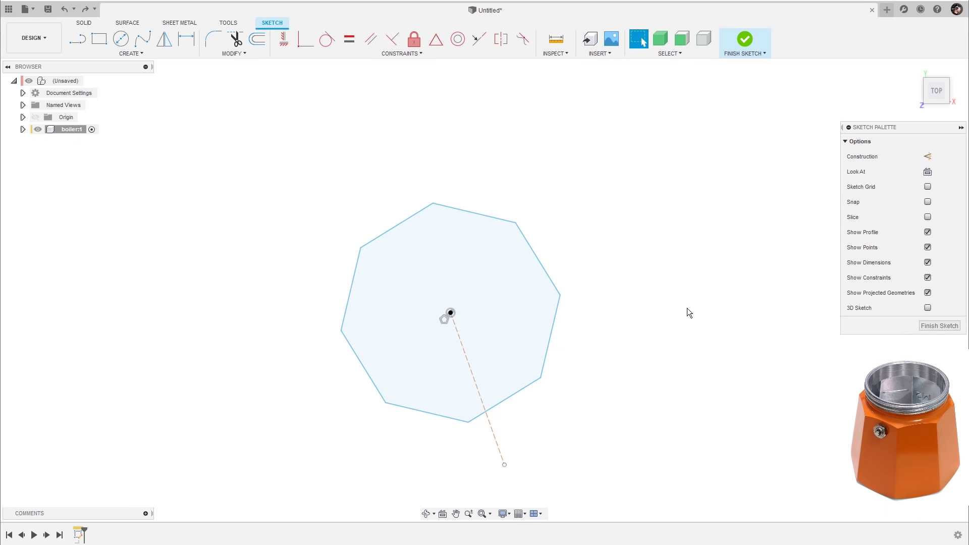
# - Constrain the construction line from the origin to be vertical
pyautogui.click(477, 309)
pyautogui.click(494, 435)
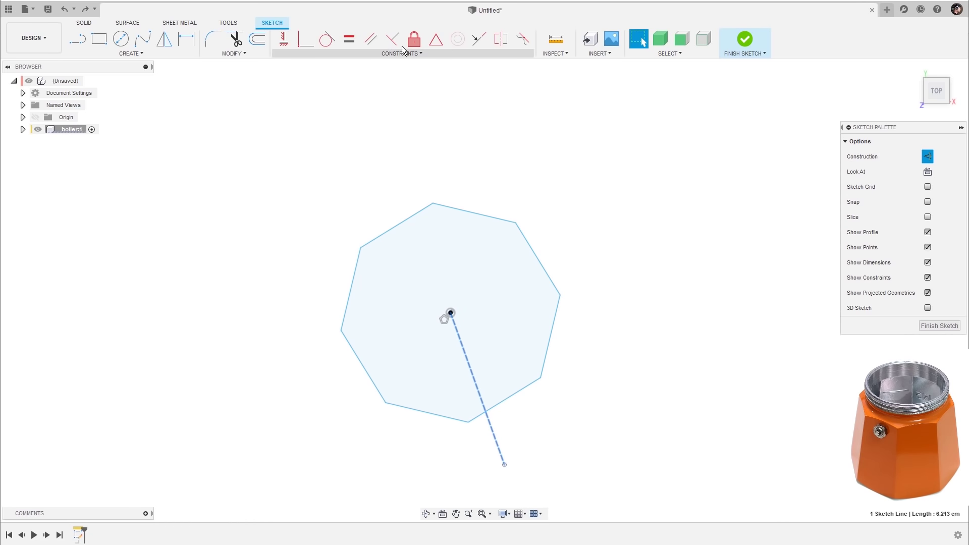
pyautogui.click(285, 40)
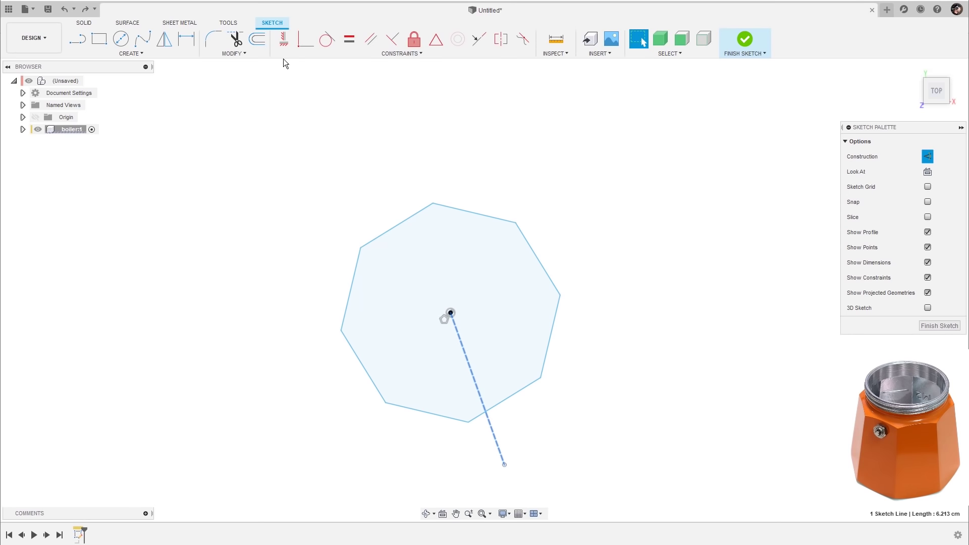
pyautogui.click(283, 41)
pyautogui.press('Escape')
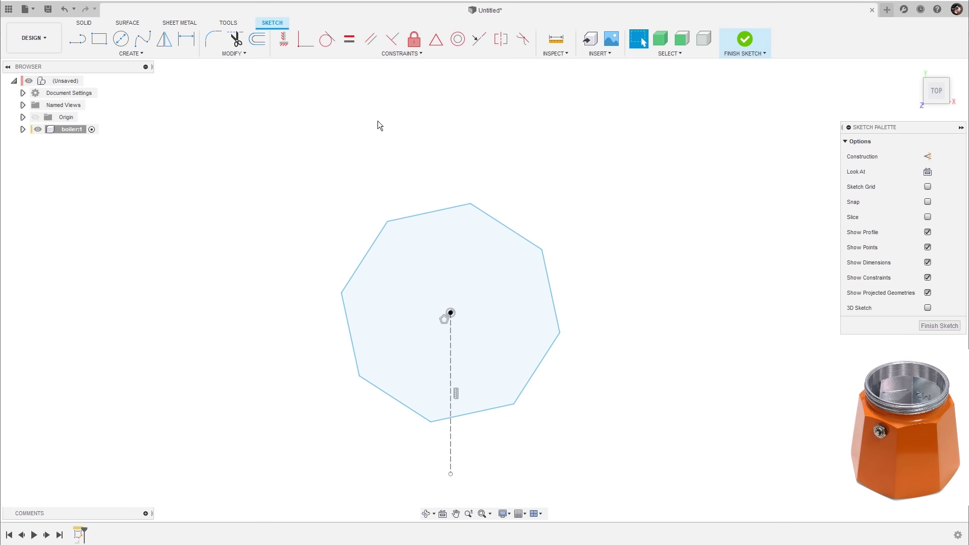
# - Constrain the octagon's lowest vertex to be coincident with the lower endpoint of the vertical construction line
pyautogui.click(305, 42)
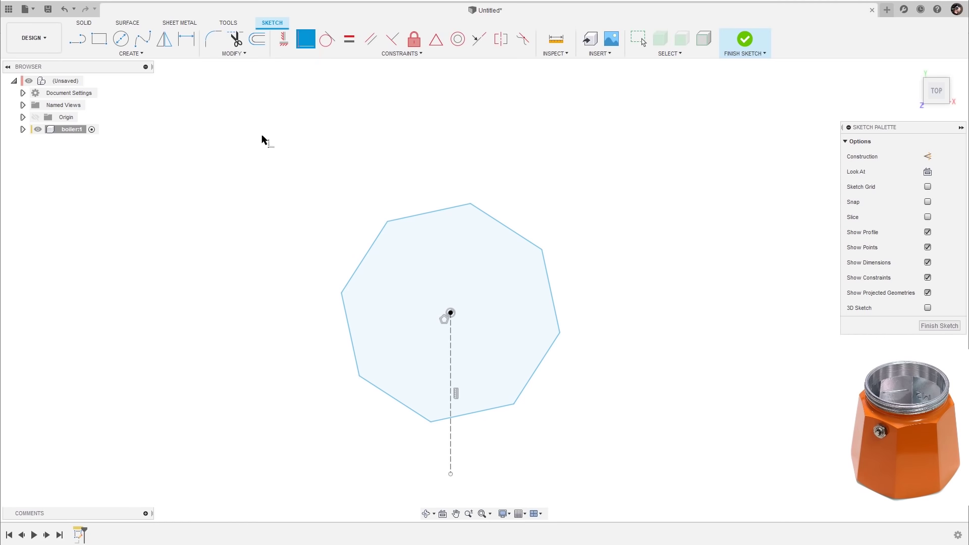
pyautogui.click(430, 423)
pyautogui.click(451, 475)
pyautogui.press('Escape')
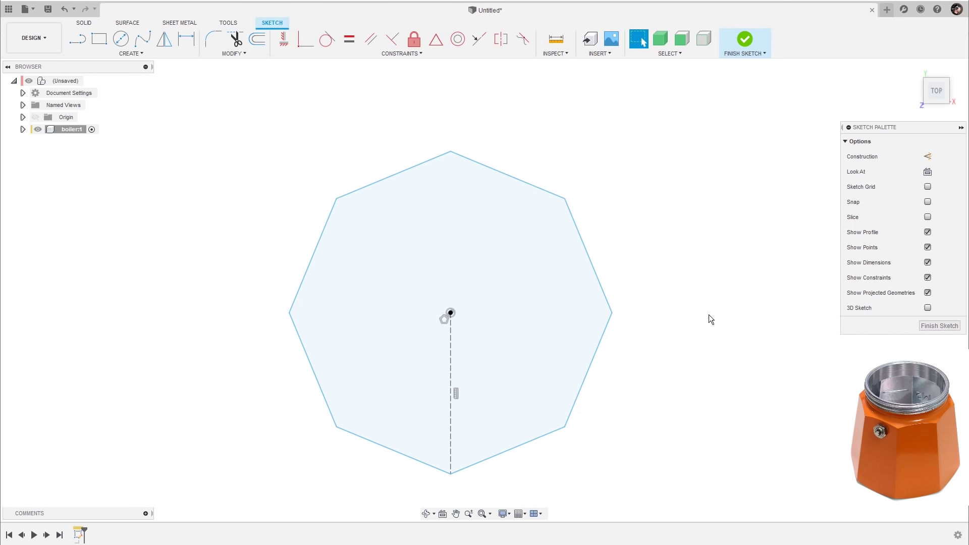
# - Shrink the octagon freehand until its sides are about 4.4 cm long
pyautogui.click(613, 314)
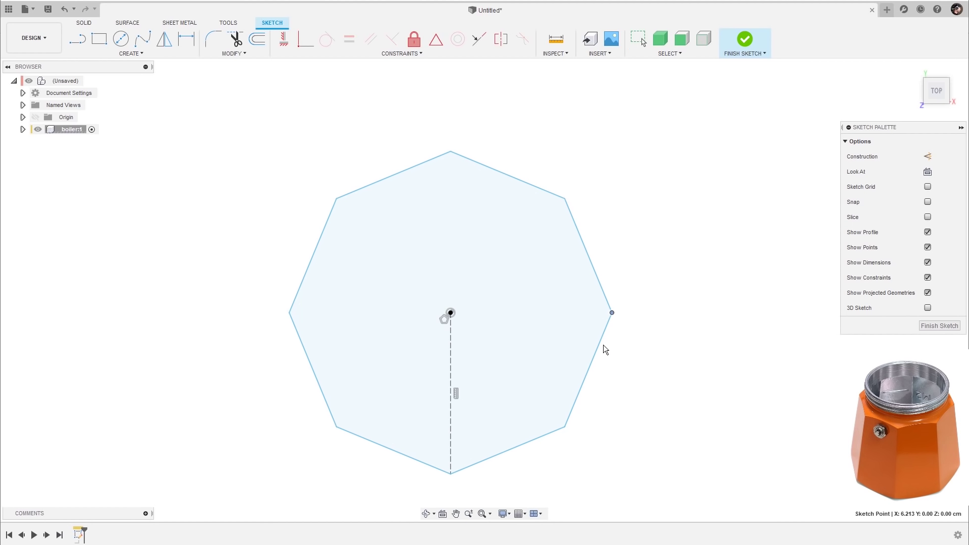
pyautogui.click(678, 313)
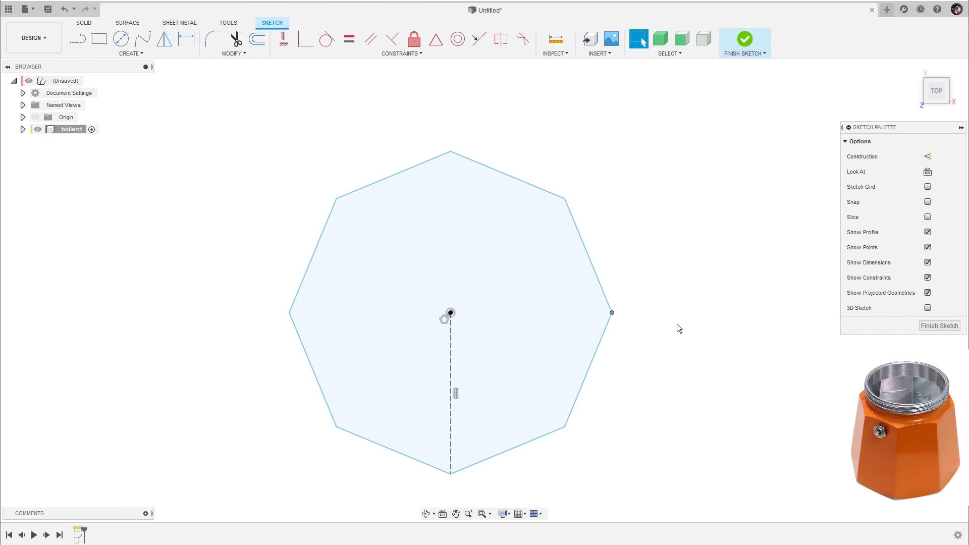
pyautogui.hotkey('ctrl', 'z')
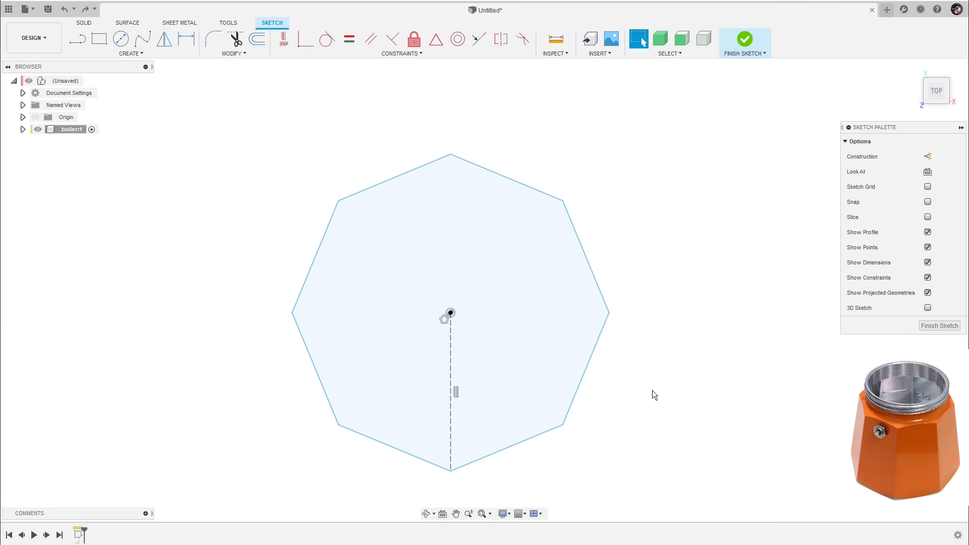
pyautogui.moveTo(519, 446); pyautogui.dragTo(540, 461)
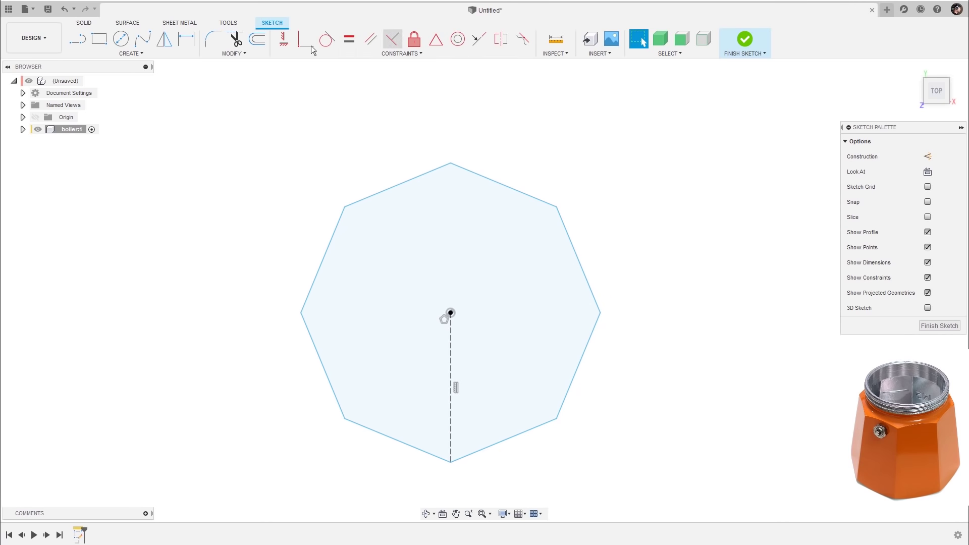
# - Dimension the octagon's lower side adjoining the construction line to 4.2 cm and finish the sketch
pyautogui.click(186, 39)
pyautogui.click(526, 434)
pyautogui.click(541, 457)
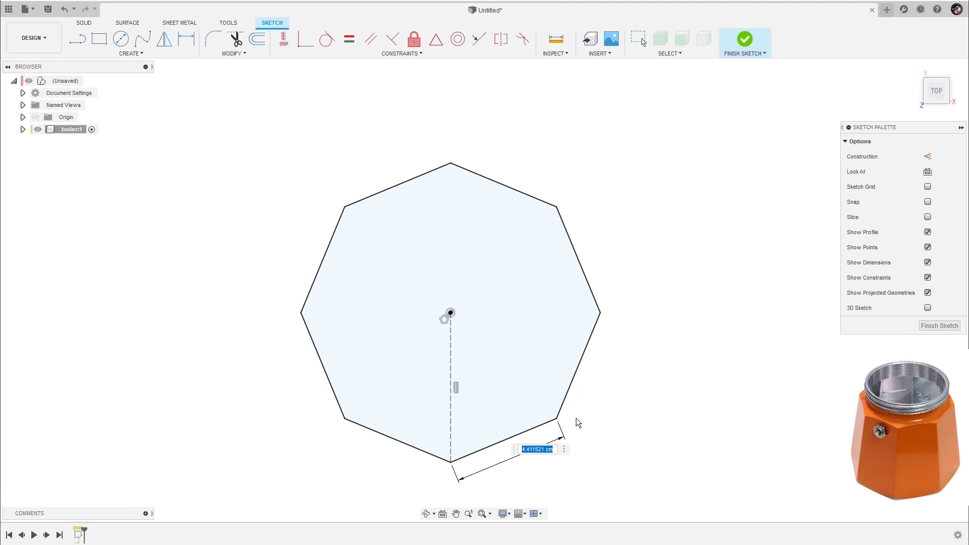
pyautogui.write('4.2')
pyautogui.press('Return')
pyautogui.press('Escape')
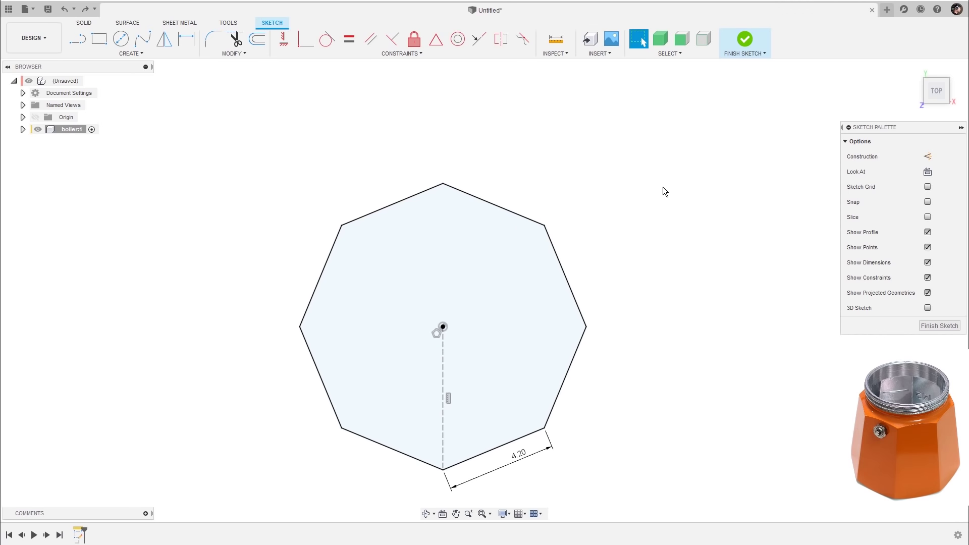
pyautogui.click(745, 39)
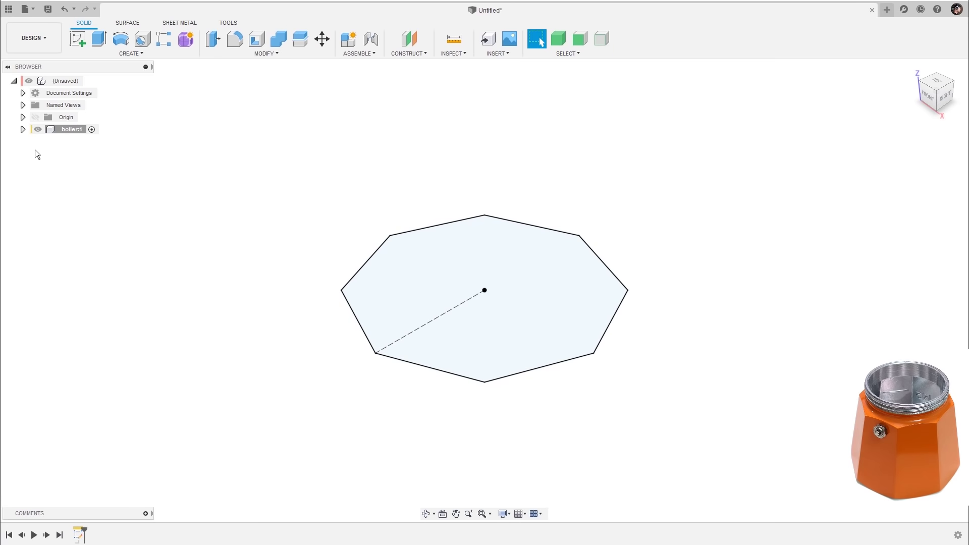
# - Examine the boiler component's contents and its sketch list, reopen the octagon sketch to review it, and finish it again
pyautogui.click(23, 129)
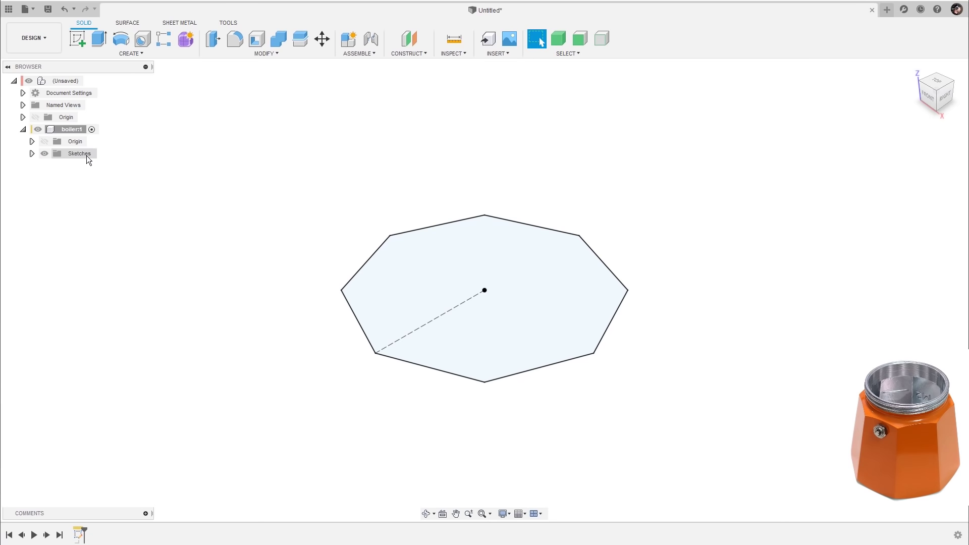
pyautogui.click(32, 154)
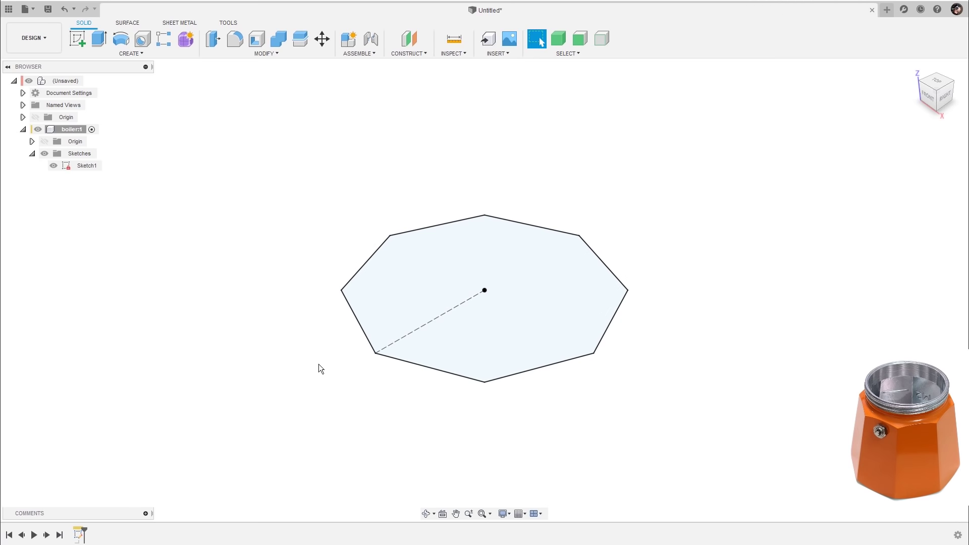
pyautogui.doubleClick(79, 538)
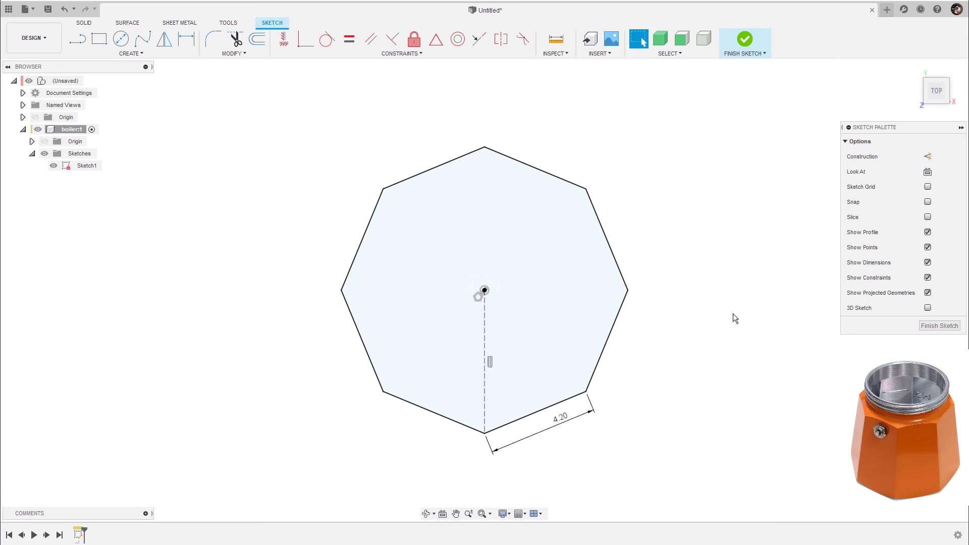
pyautogui.click(739, 36)
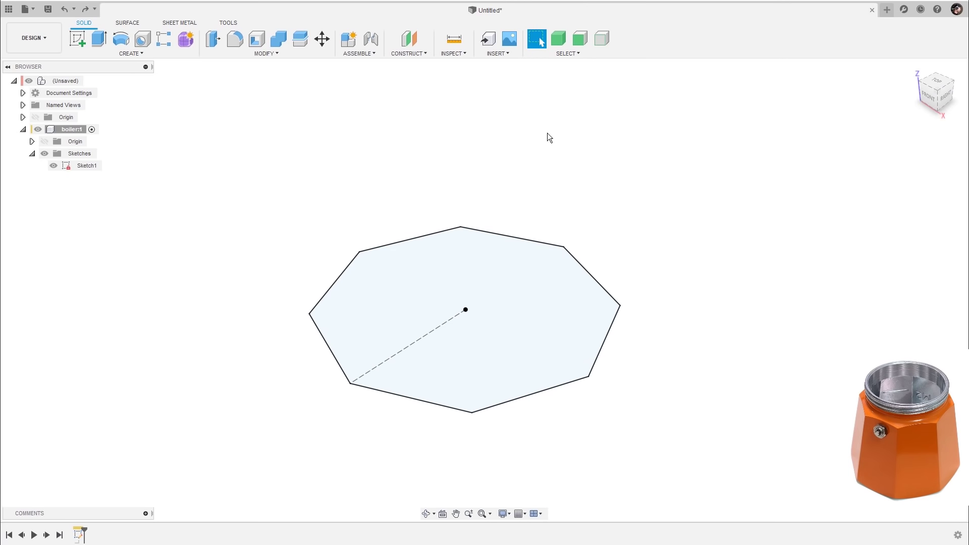
# - Extrude the octagon profile 8 cm with a taper angle of -8 degrees as a new body
pyautogui.click(99, 39)
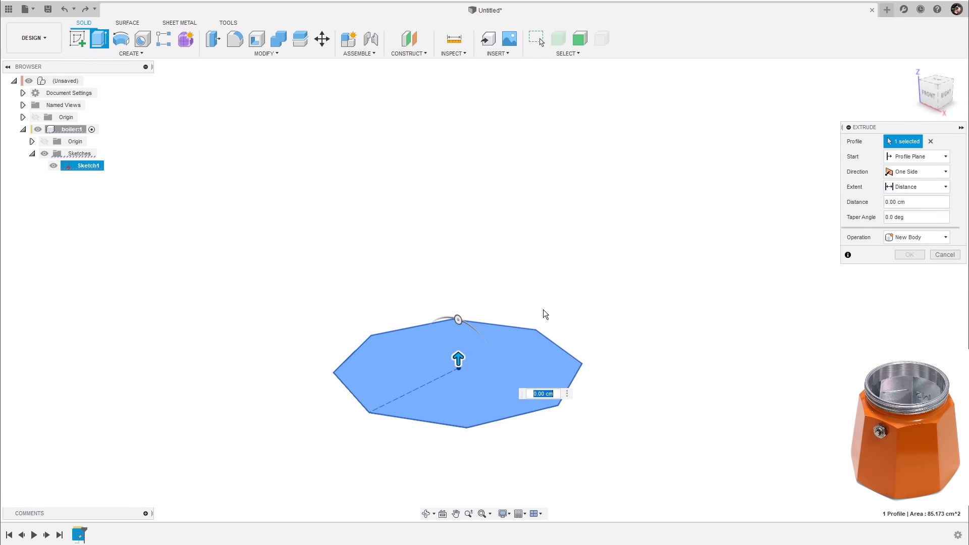
pyautogui.write('8')
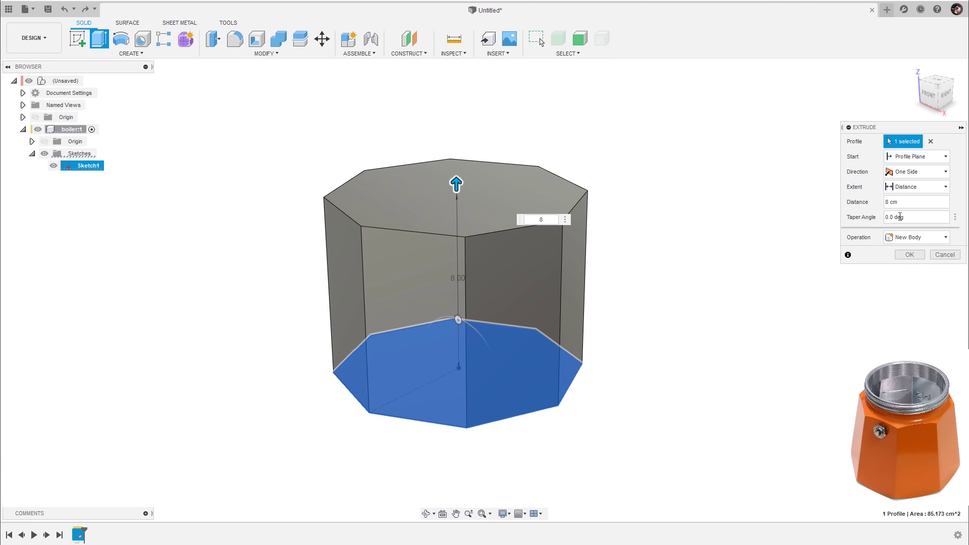
pyautogui.doubleClick(894, 218)
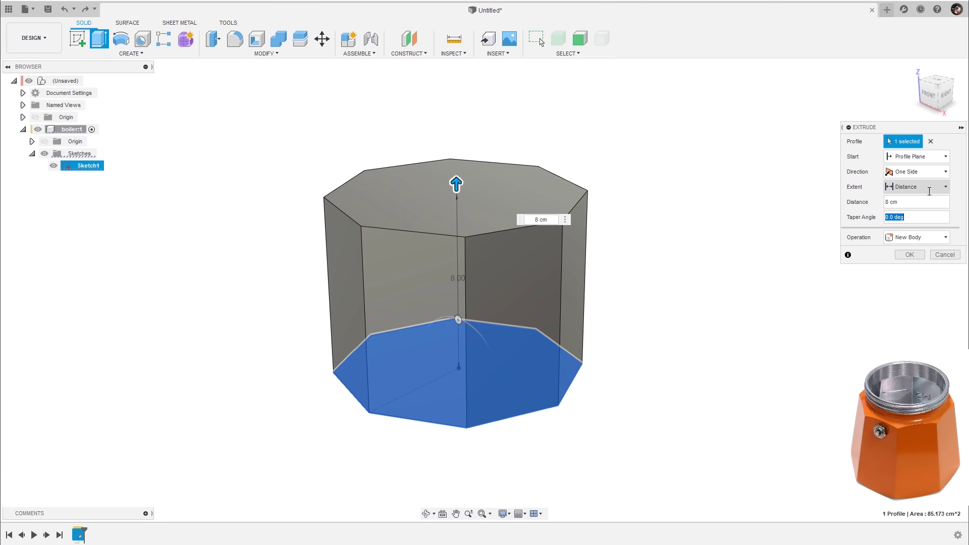
pyautogui.write('-8')
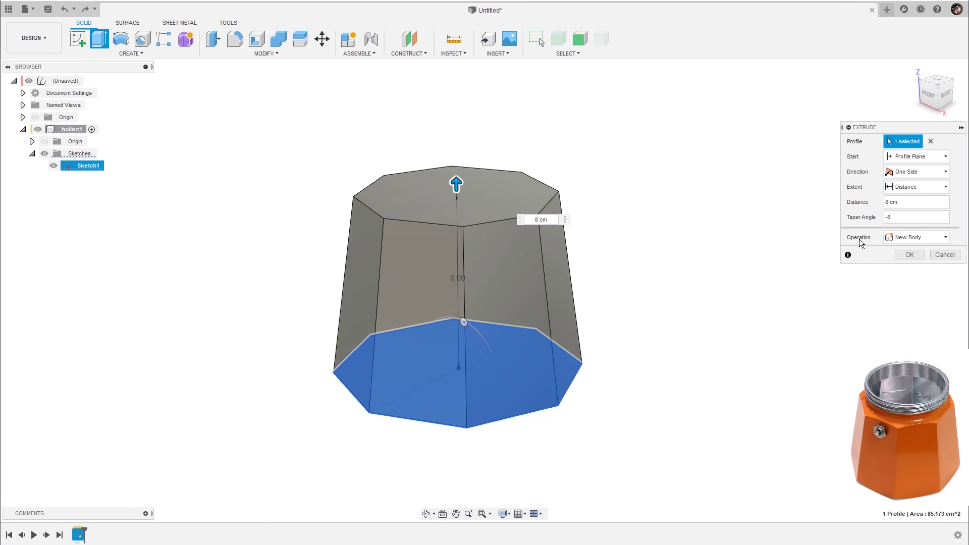
pyautogui.click(901, 240)
pyautogui.click(910, 241)
pyautogui.click(911, 255)
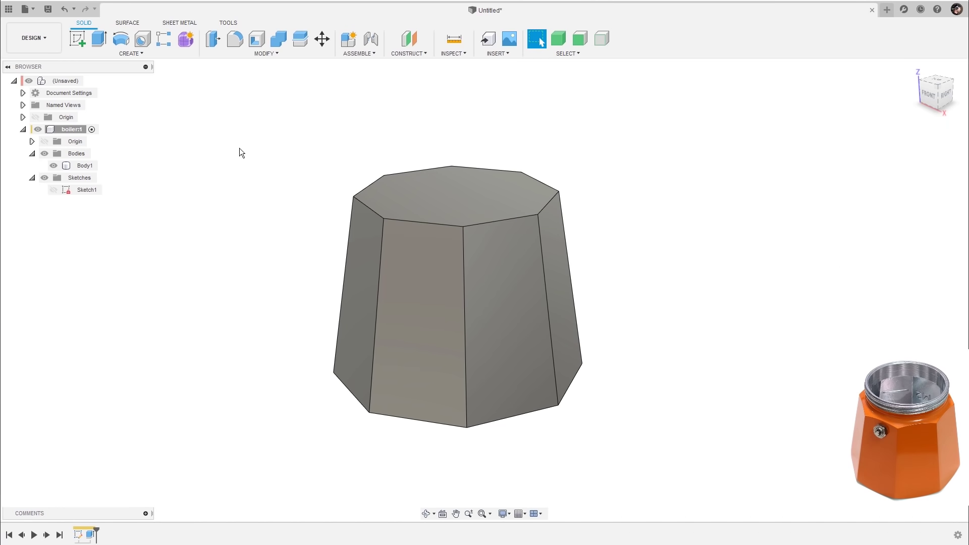
pyautogui.click(85, 165)
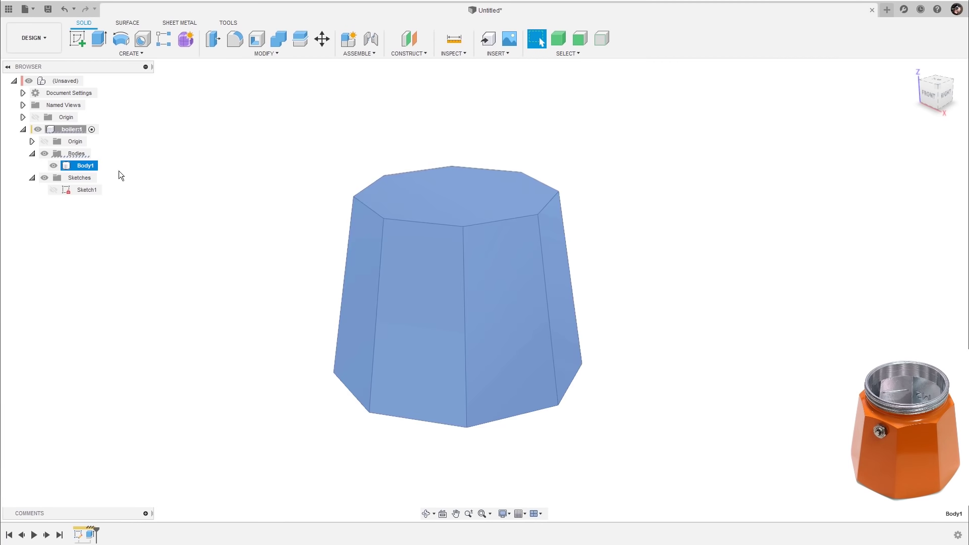
pyautogui.click(119, 171)
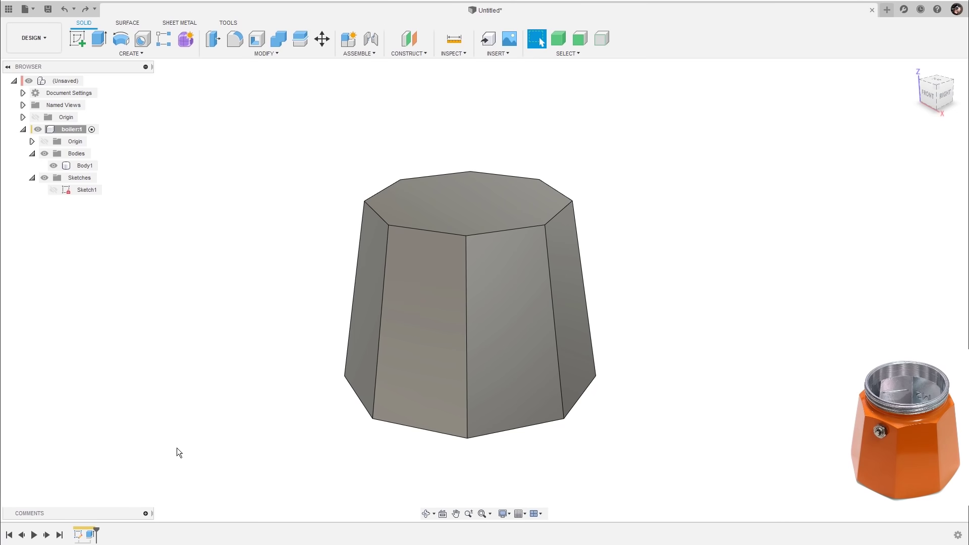
# - Edit the octagon sketch, set its side length to 2 cm, and finish the sketch
pyautogui.doubleClick(78, 535)
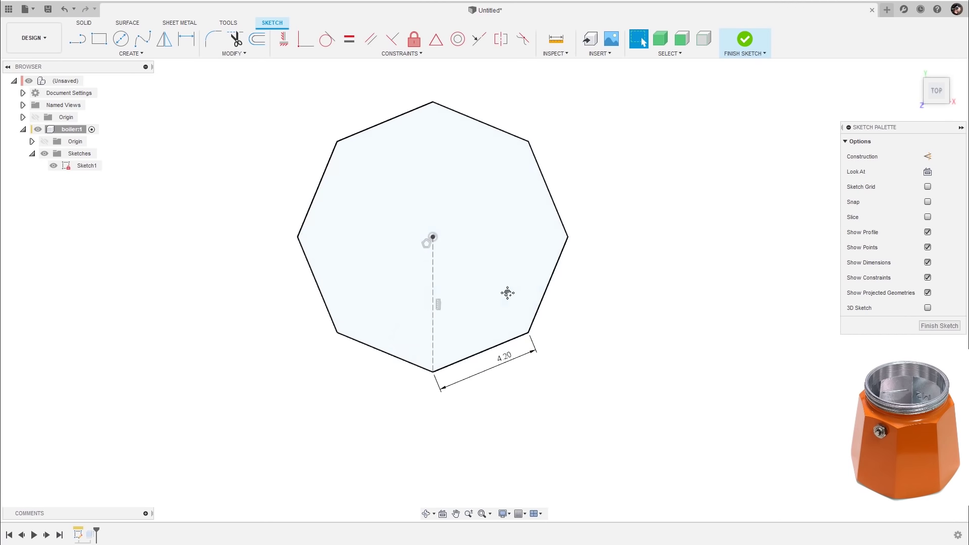
pyautogui.doubleClick(522, 396)
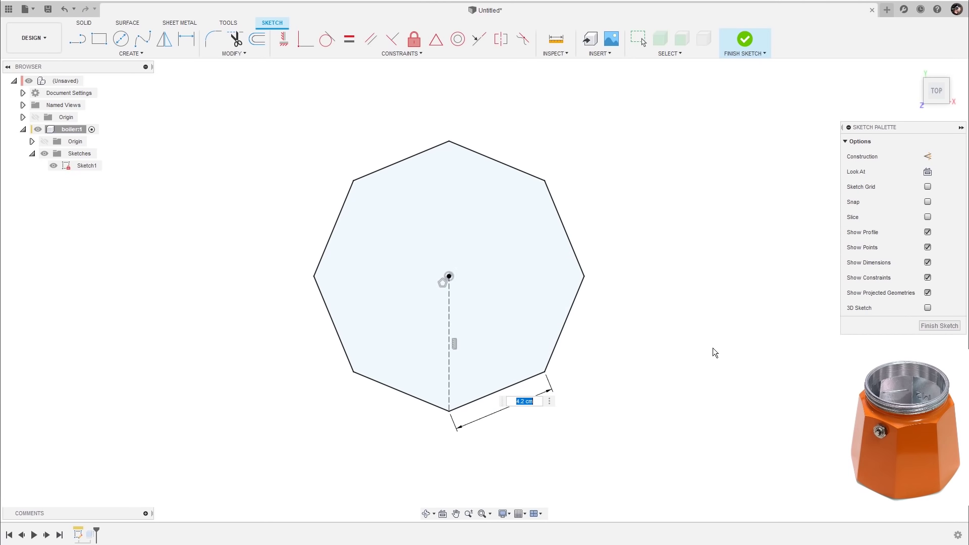
pyautogui.write('2')
pyautogui.press('Return')
pyautogui.click(762, 47)
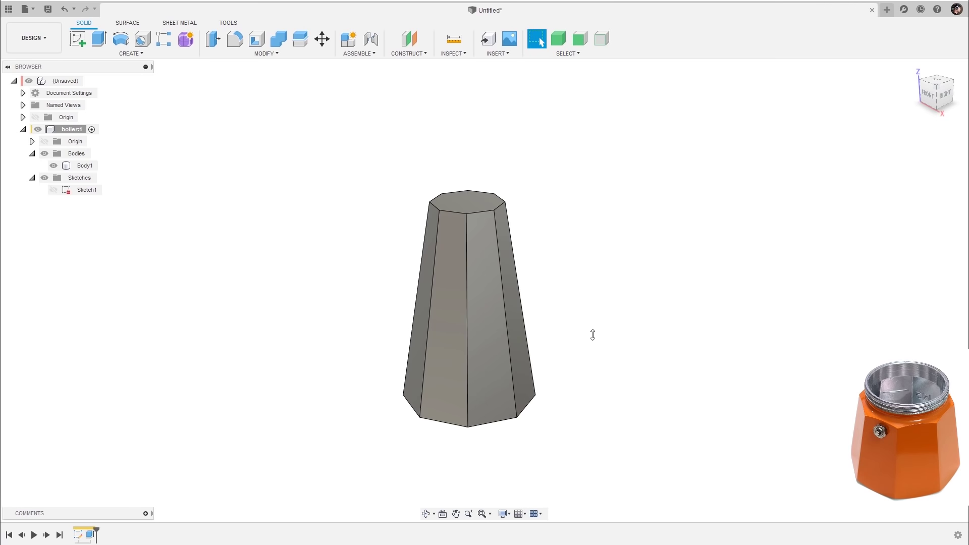
# - Edit the extrusion to a distance of 3.20 cm with an outward taper
pyautogui.scroll(2, 593, 335)
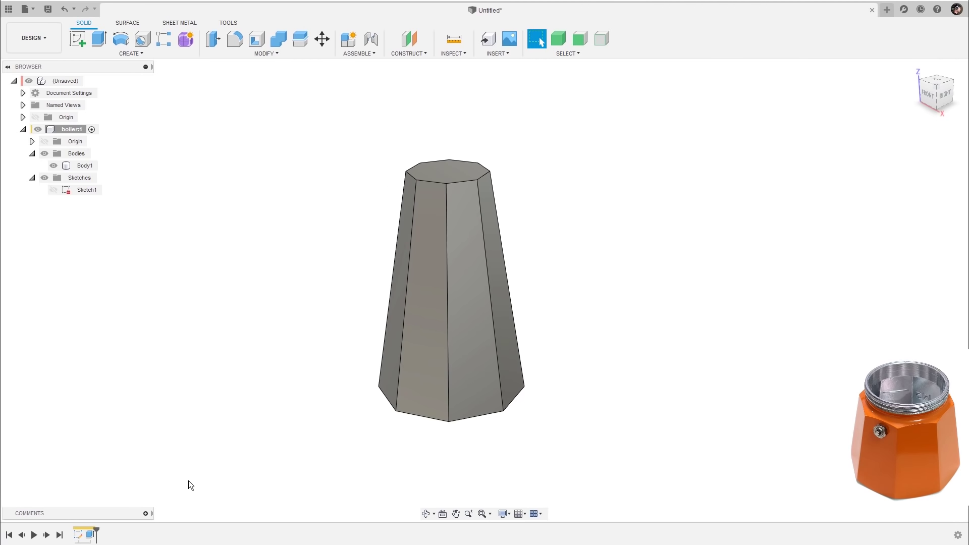
pyautogui.doubleClick(91, 537)
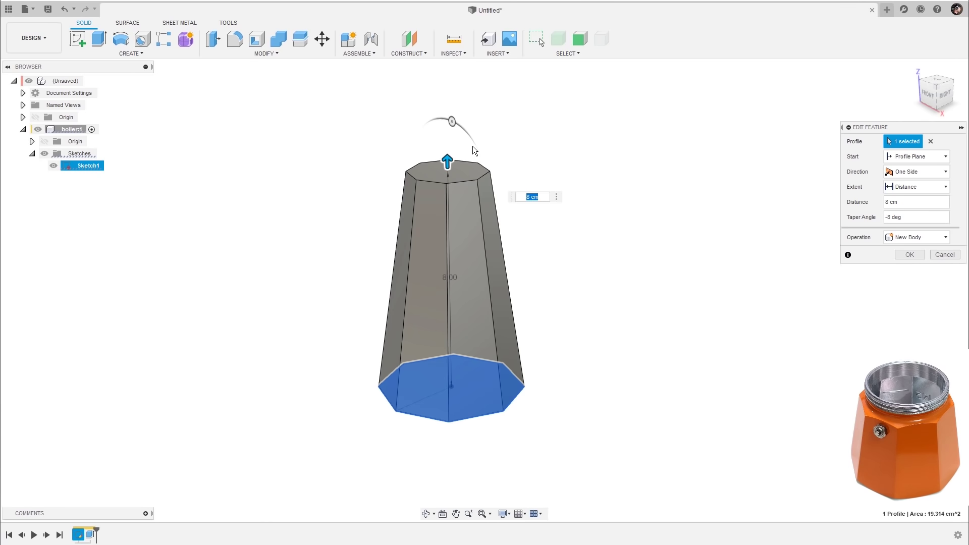
pyautogui.moveTo(447, 162); pyautogui.dragTo(449, 293)
pyautogui.click(914, 217)
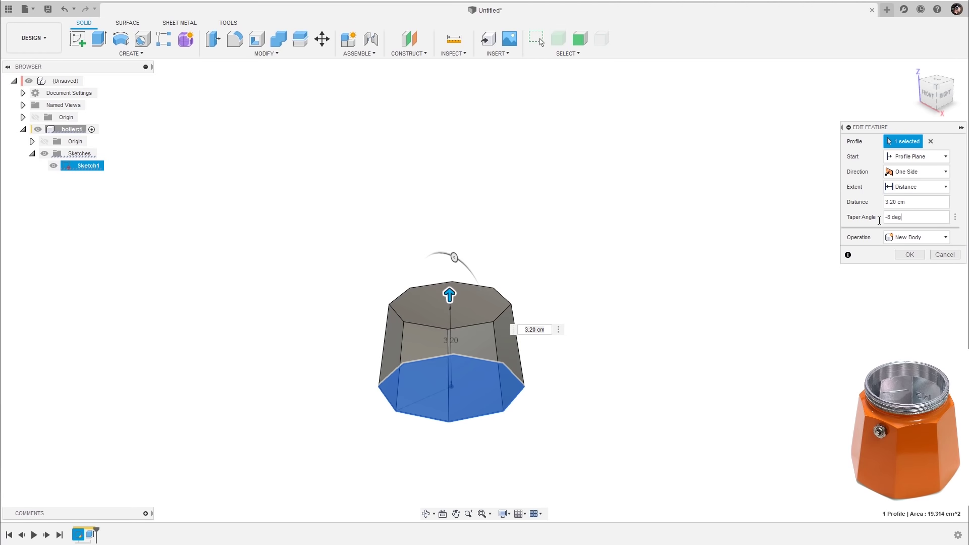
pyautogui.press('Return')
pyautogui.click(921, 255)
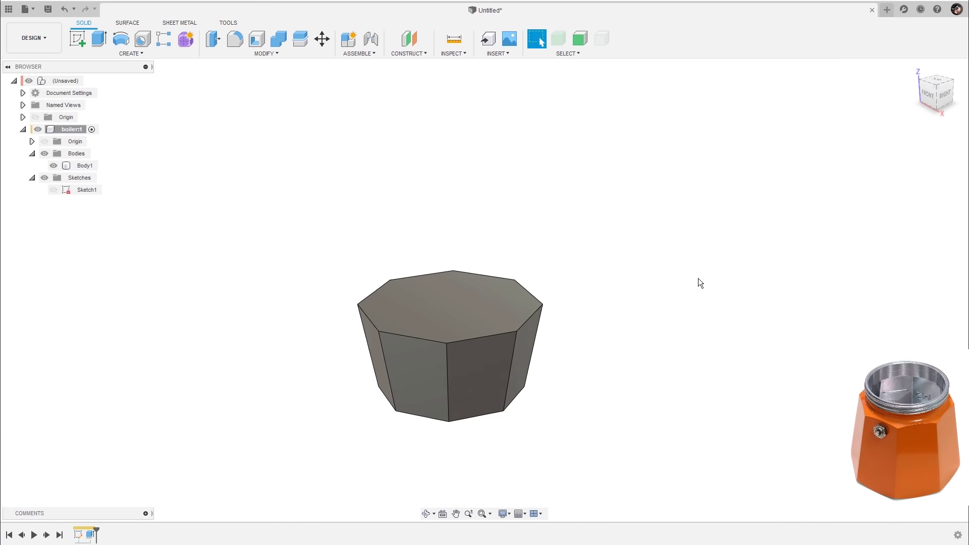
# - Undo the trial changes to the octagon's side length and to the extrusion's distance and taper
pyautogui.press('F6')
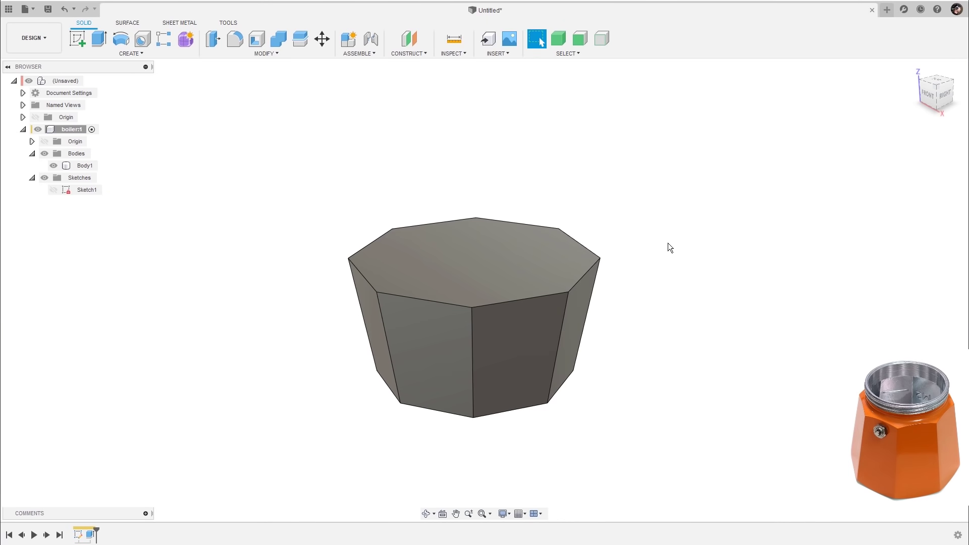
pyautogui.keyDown('shift'); pyautogui.moveTo(667, 244); pyautogui.dragTo(694, 232, button='middle'); pyautogui.keyUp('shift')
pyautogui.keyDown('shift'); pyautogui.moveTo(752, 228); pyautogui.dragTo(763, 244, button='middle'); pyautogui.keyUp('shift')
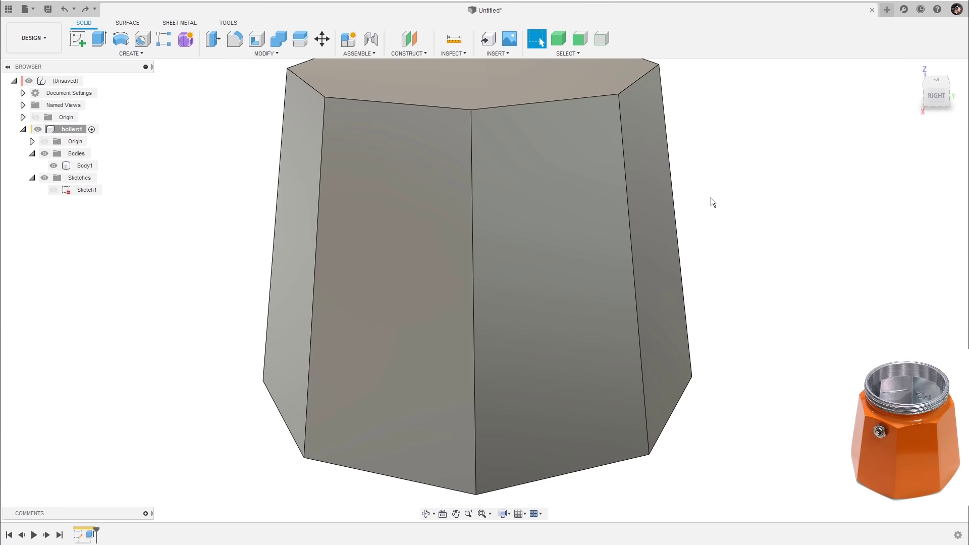
pyautogui.scroll(-4, 711, 202)
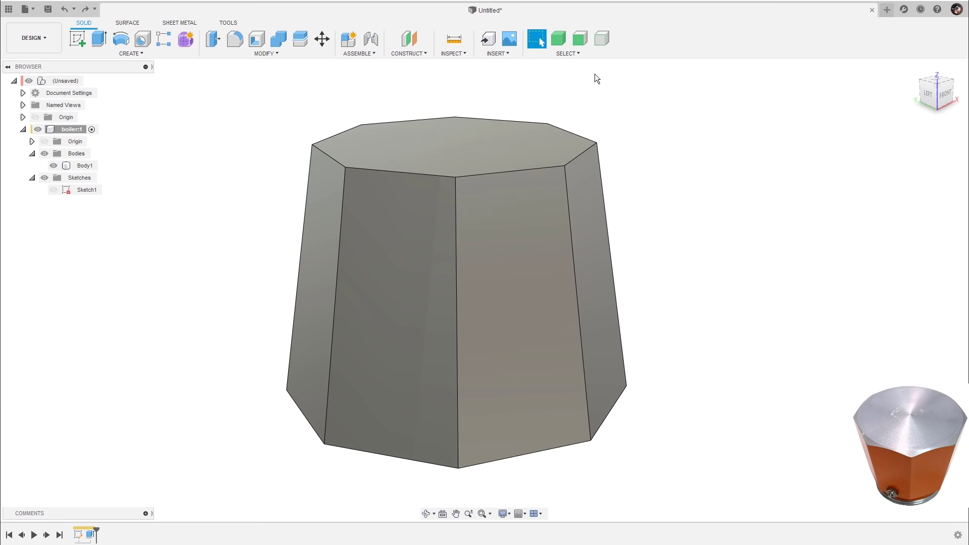
# - Create a sketch on the front origin plane, hiding the body to pick the plane and showing it again in the sketch
pyautogui.click(77, 39)
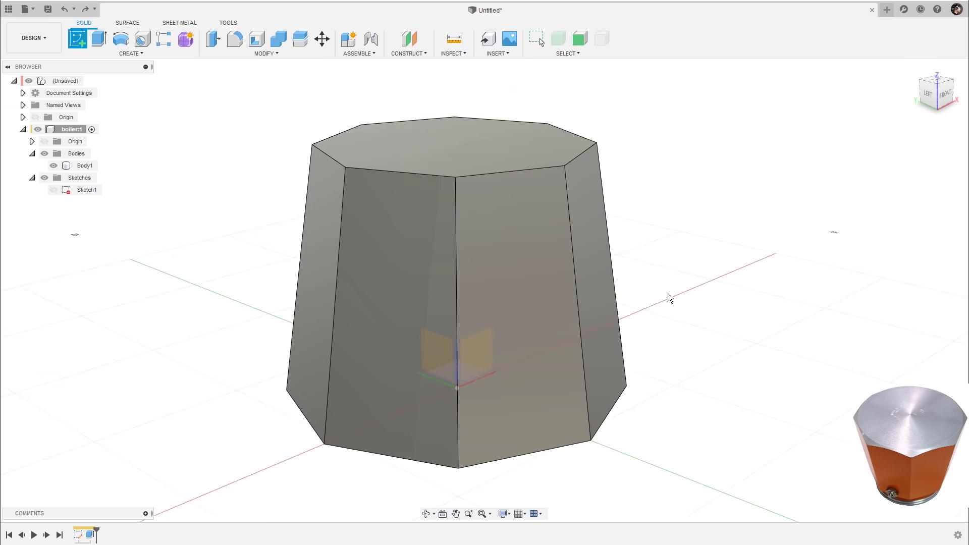
pyautogui.moveTo(484, 252)
pyautogui.keyDown('shift'); pyautogui.mouseDown(button='middle')
pyautogui.moveTo(669, 332)
pyautogui.moveTo(575, 357)
pyautogui.moveTo(704, 302)
pyautogui.moveTo(564, 351)
pyautogui.moveTo(649, 289)
pyautogui.moveTo(657, 296)
pyautogui.moveTo(630, 268)
pyautogui.moveTo(640, 270)
pyautogui.moveTo(515, 343)
pyautogui.mouseUp(button='middle'); pyautogui.keyUp('shift')
pyautogui.click(53, 165)
pyautogui.click(518, 346)
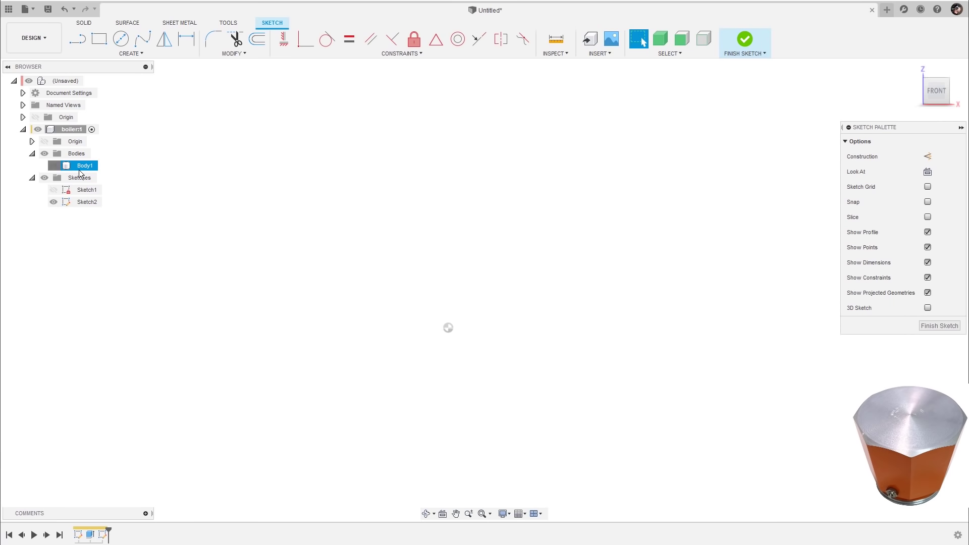
pyautogui.click(53, 166)
pyautogui.moveTo(540, 242); pyautogui.dragTo(540, 319, button='middle')
pyautogui.press('Escape')
pyautogui.press('Escape')
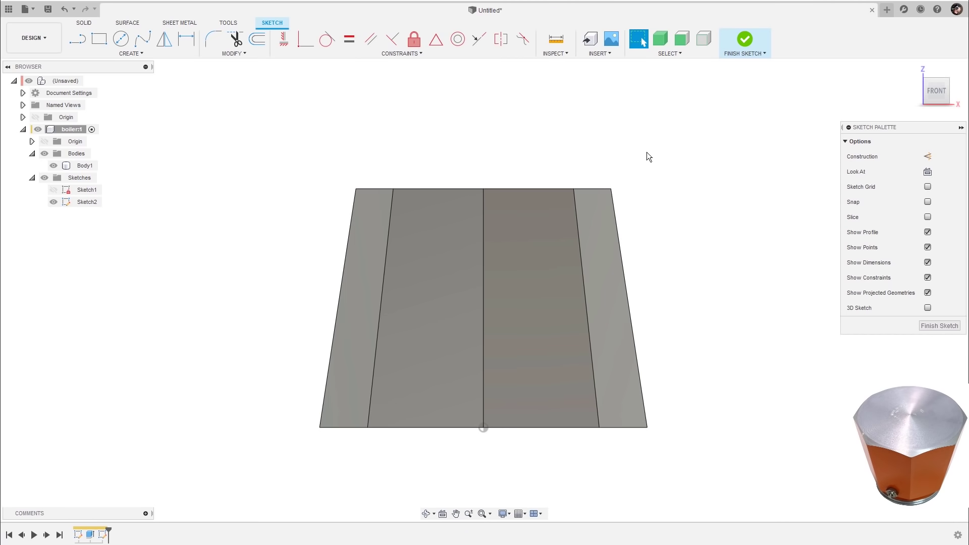
# - Project the body's left slanted edge and its adjoining bottom edge into the front-plane sketch, with the projection link on
pyautogui.keyDown('shift'); pyautogui.moveTo(668, 154); pyautogui.dragTo(666, 214, button='middle'); pyautogui.keyUp('shift')
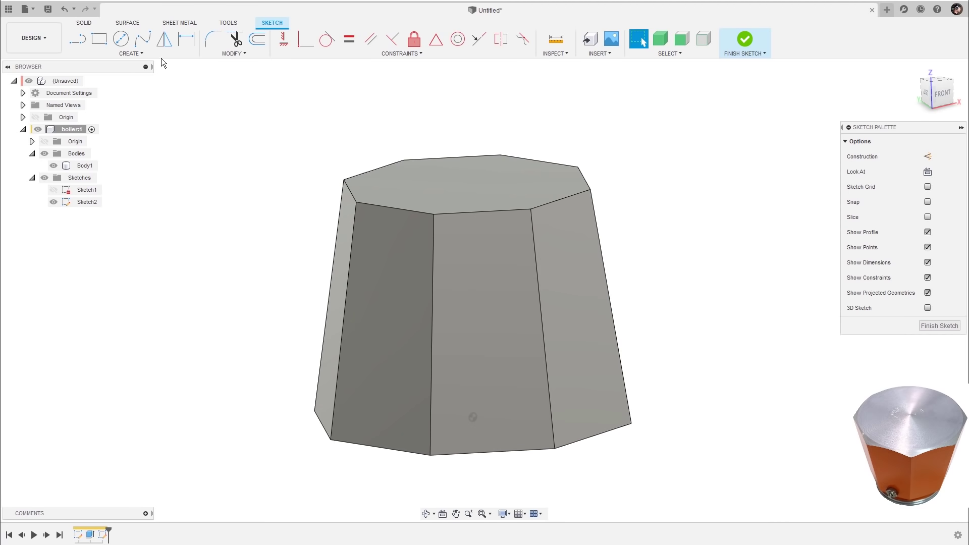
pyautogui.click(146, 54)
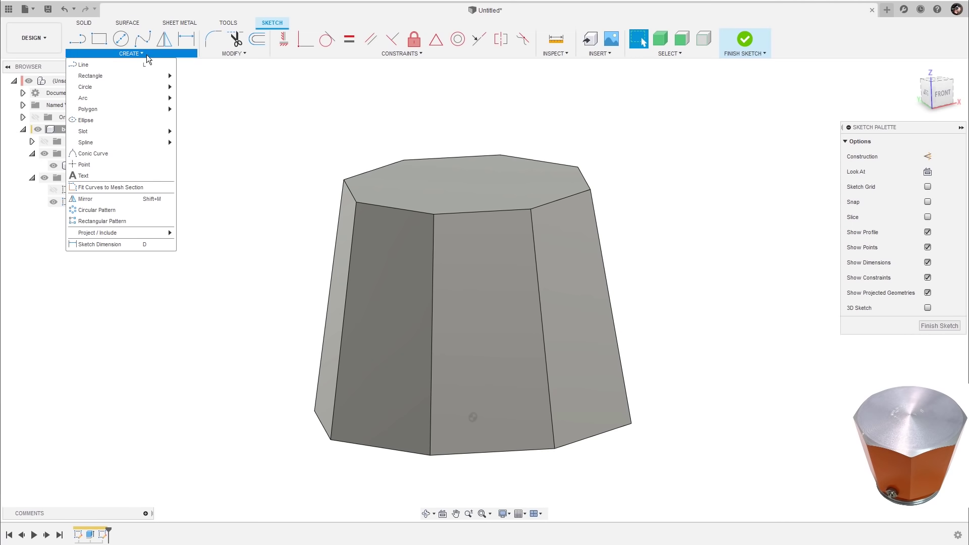
pyautogui.moveTo(92, 235)
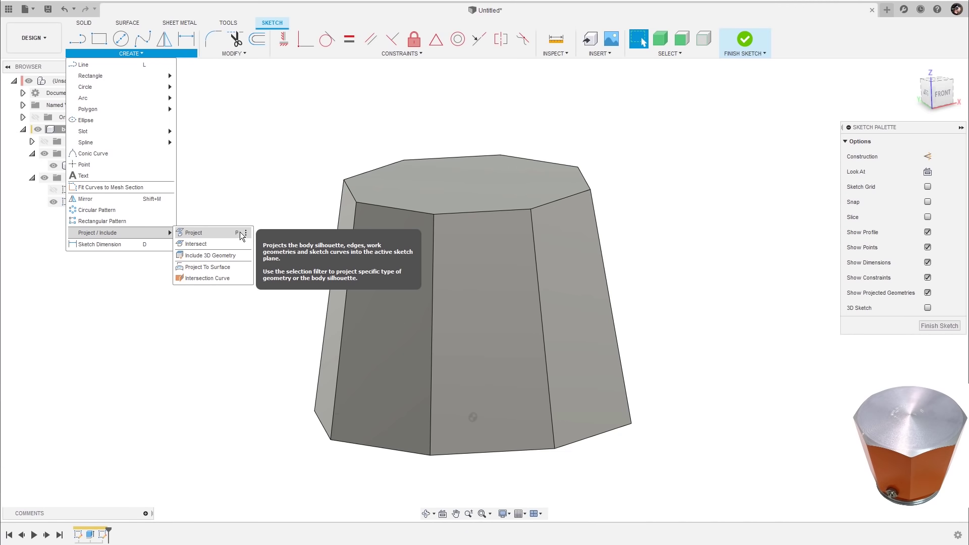
pyautogui.click(215, 234)
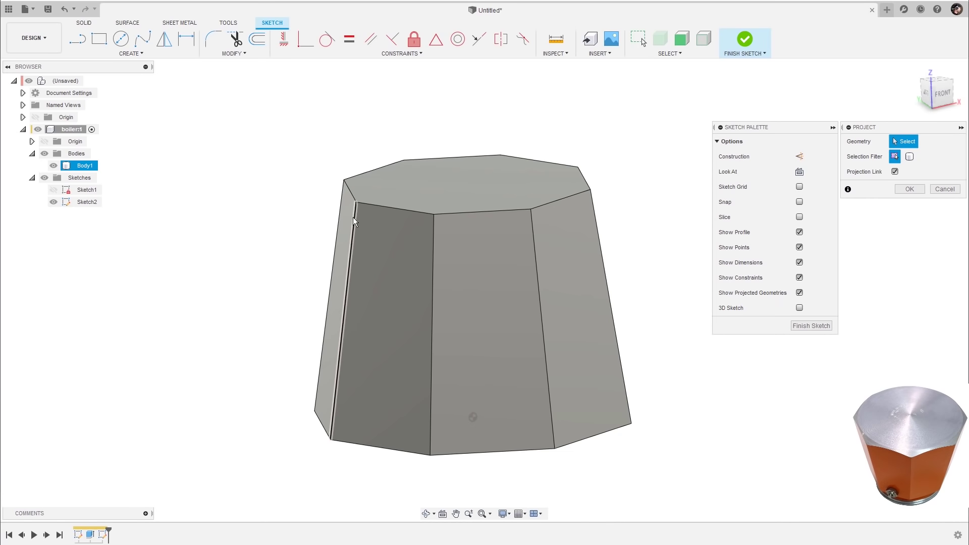
pyautogui.click(337, 373)
pyautogui.keyDown('shift'); pyautogui.moveTo(342, 477); pyautogui.dragTo(388, 457, button='middle'); pyautogui.keyUp('shift')
pyautogui.click(406, 365)
pyautogui.click(909, 188)
# - Try moving the free end of the projected bottom line, and undo the move
pyautogui.moveTo(290, 497)
pyautogui.keyDown('shift'); pyautogui.mouseDown(button='middle')
pyautogui.moveTo(327, 468)
pyautogui.moveTo(365, 236)
pyautogui.mouseUp(button='middle'); pyautogui.keyUp('shift')
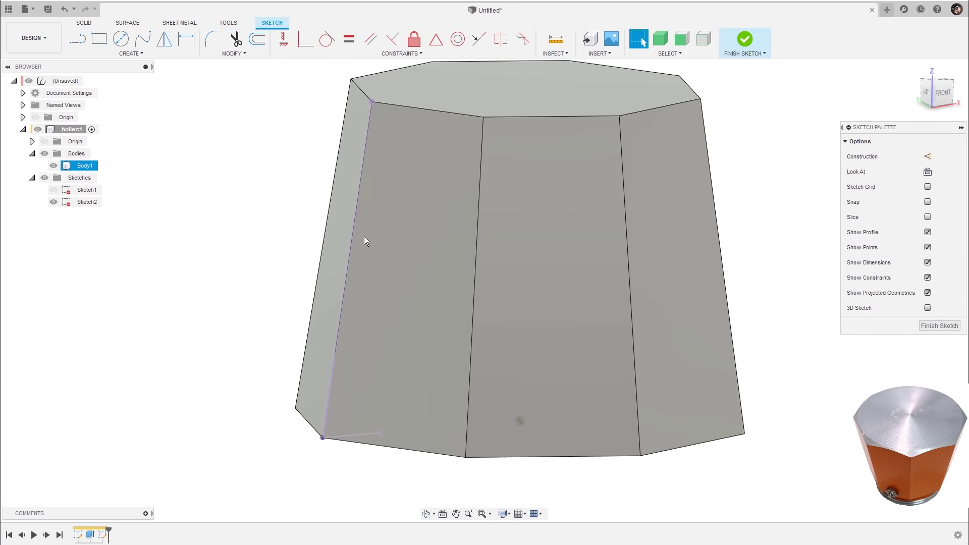
pyautogui.keyDown('shift'); pyautogui.moveTo(276, 455); pyautogui.dragTo(258, 473, button='middle'); pyautogui.keyUp('shift')
pyautogui.click(367, 449)
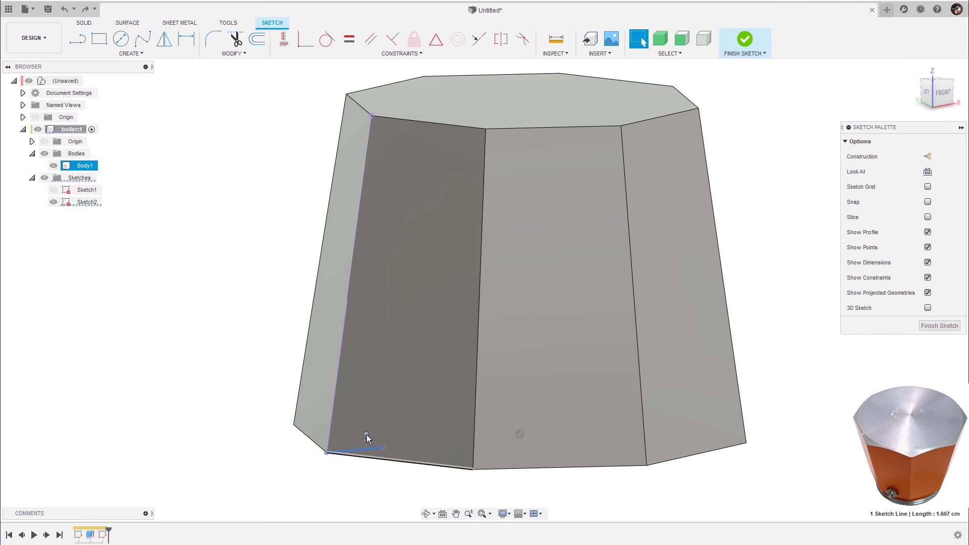
pyautogui.click(371, 482)
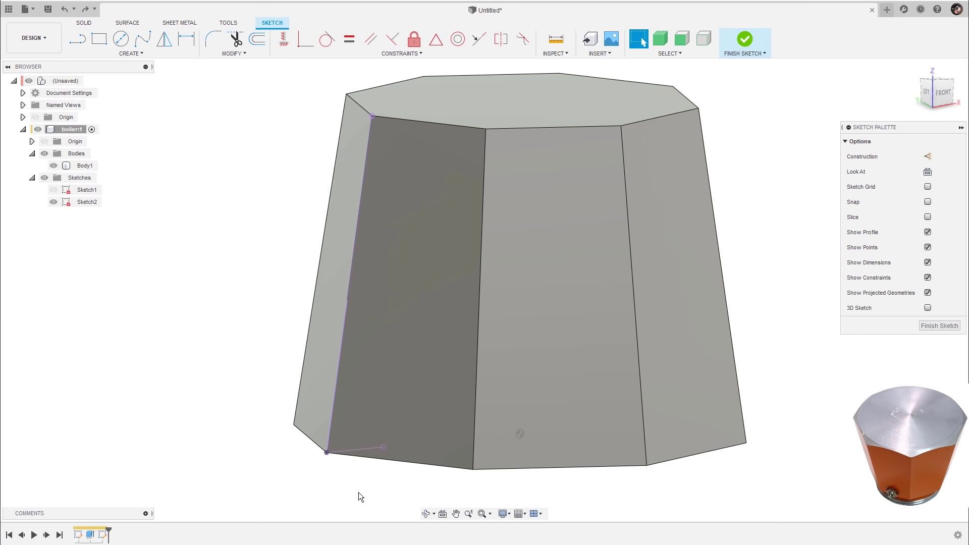
pyautogui.click(368, 449)
pyautogui.press('Escape')
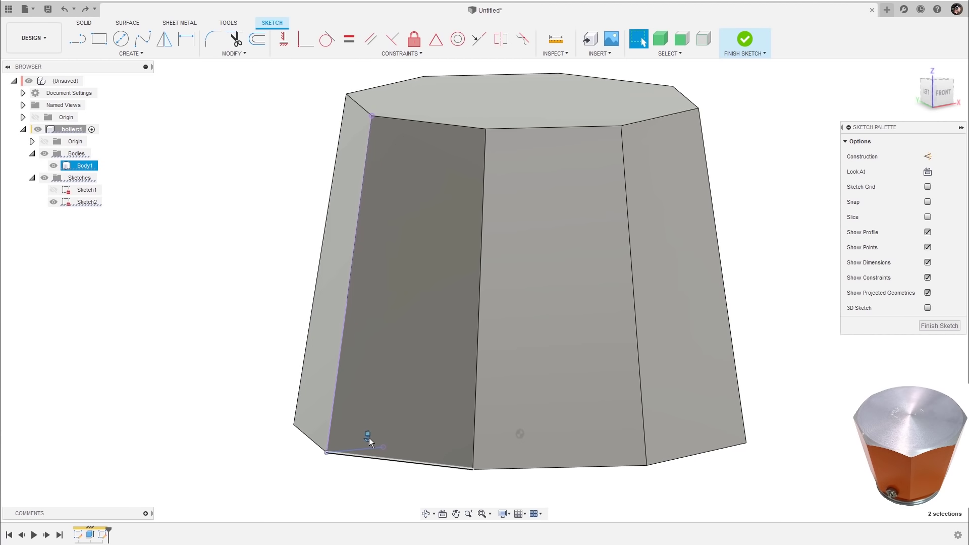
pyautogui.moveTo(384, 448)
pyautogui.mouseDown()
pyautogui.moveTo(195, 394)
pyautogui.moveTo(231, 487)
pyautogui.moveTo(227, 374)
pyautogui.moveTo(241, 475)
pyautogui.mouseUp()
pyautogui.click(388, 421)
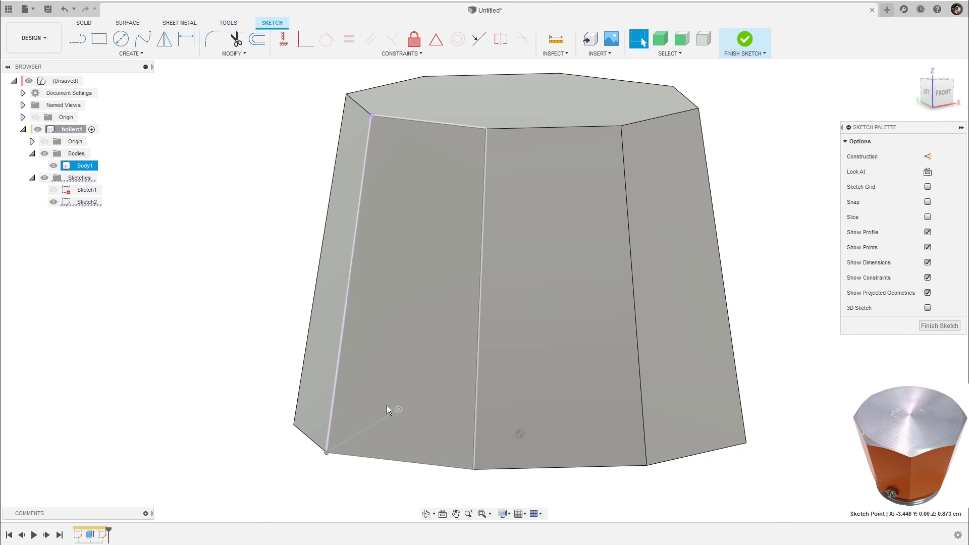
pyautogui.hotkey('ctrl', 'z')
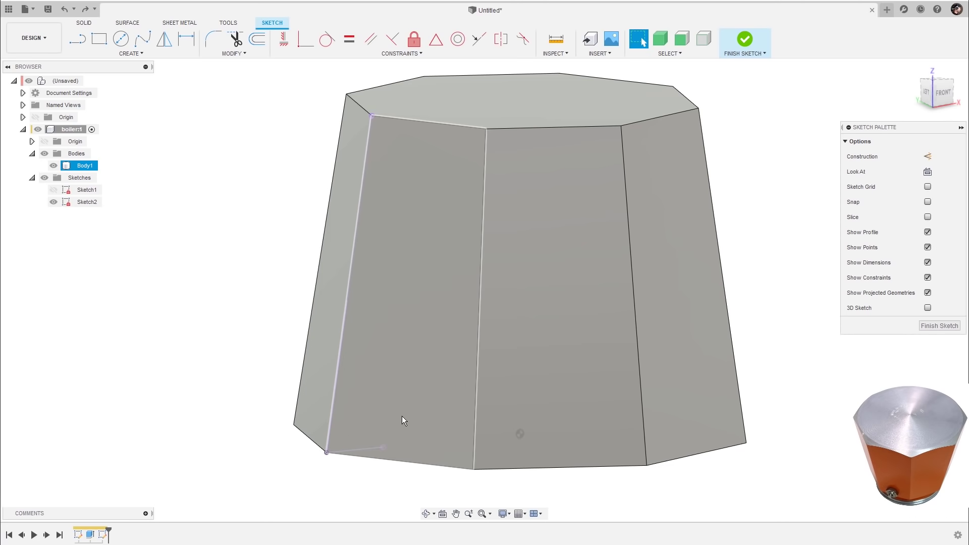
pyautogui.click(368, 447)
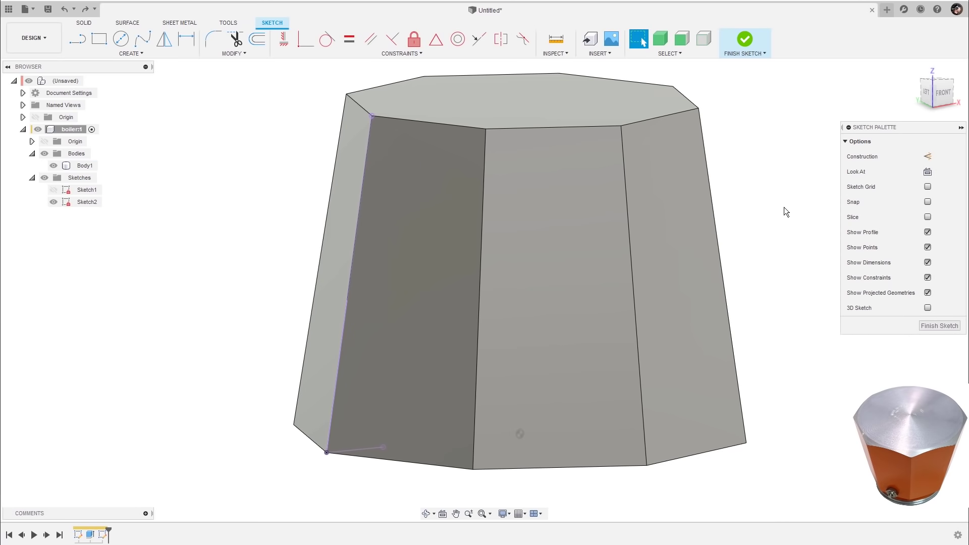
# - Facing the sketch plane, draw a diagonal line about 0.91 cm long from the slanted projected line to the bottom one, closing a corner triangle
pyautogui.scroll(-3, 759, 217)
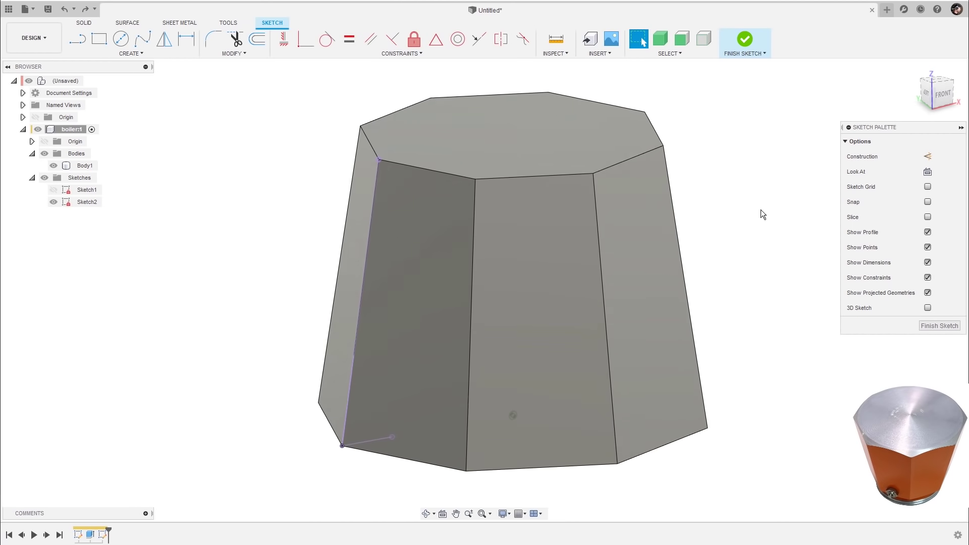
pyautogui.scroll(2, 762, 211)
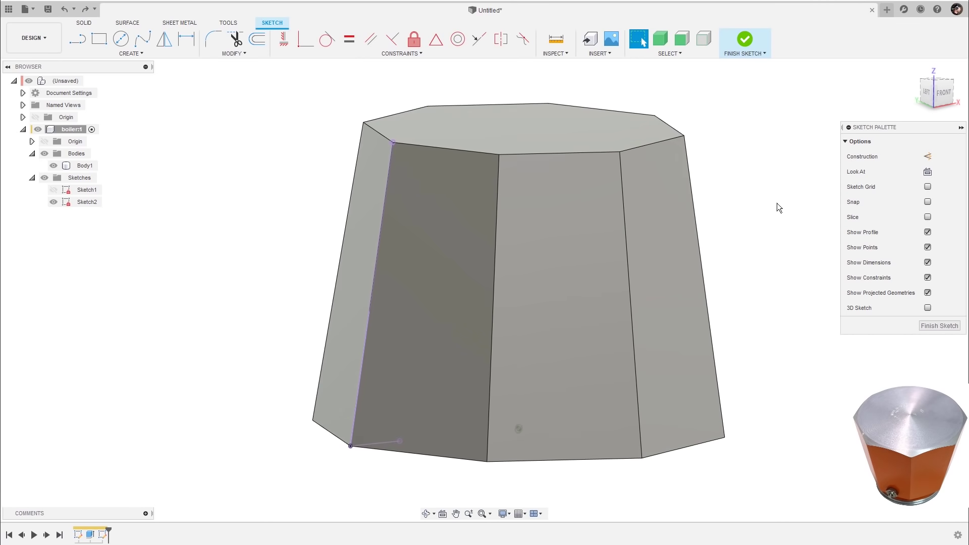
pyautogui.click(928, 173)
pyautogui.scroll(2, 457, 293)
pyautogui.scroll(3, 465, 303)
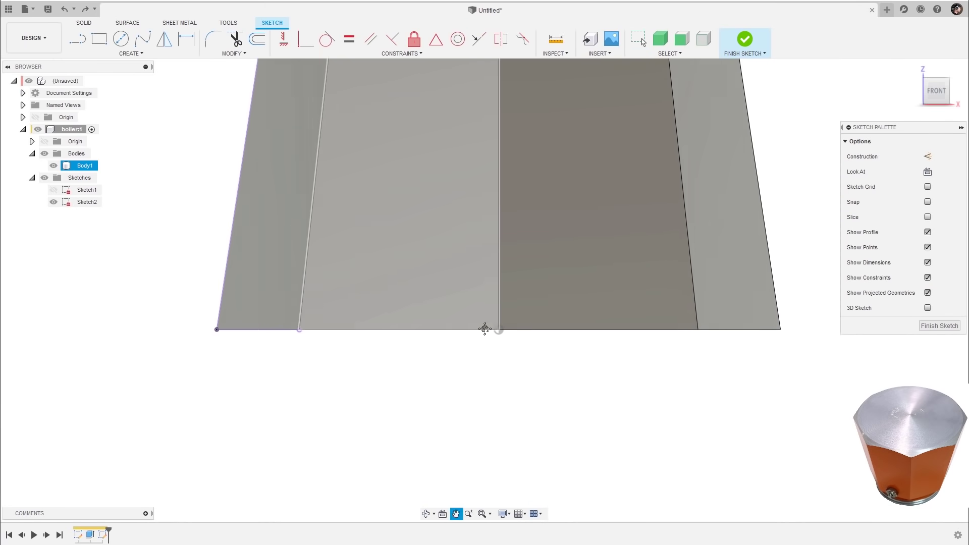
pyautogui.press('l')
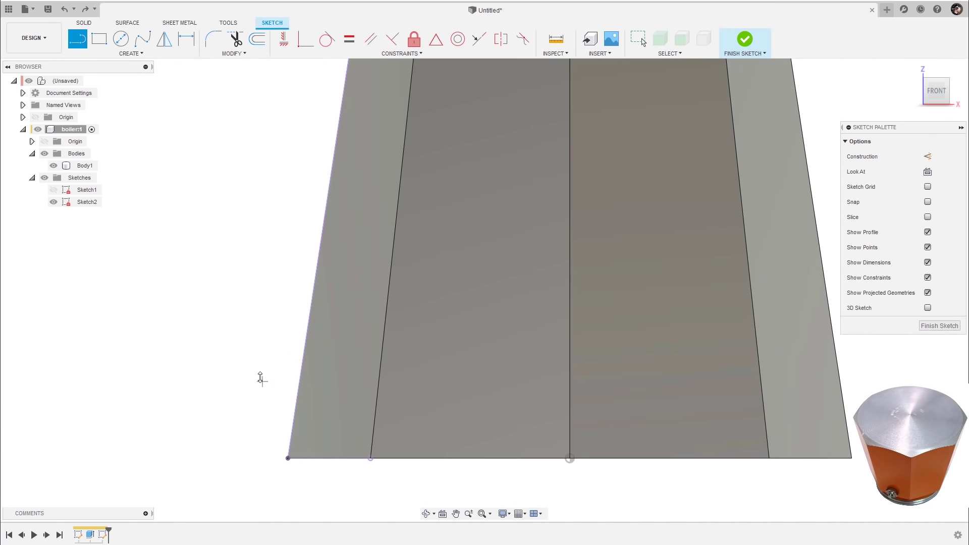
pyautogui.scroll(2, 278, 298)
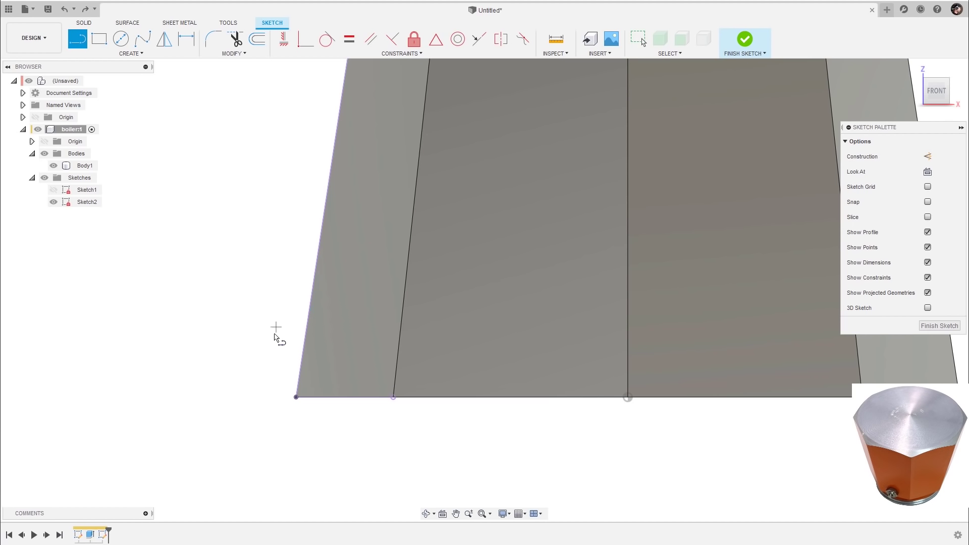
pyautogui.click(305, 352)
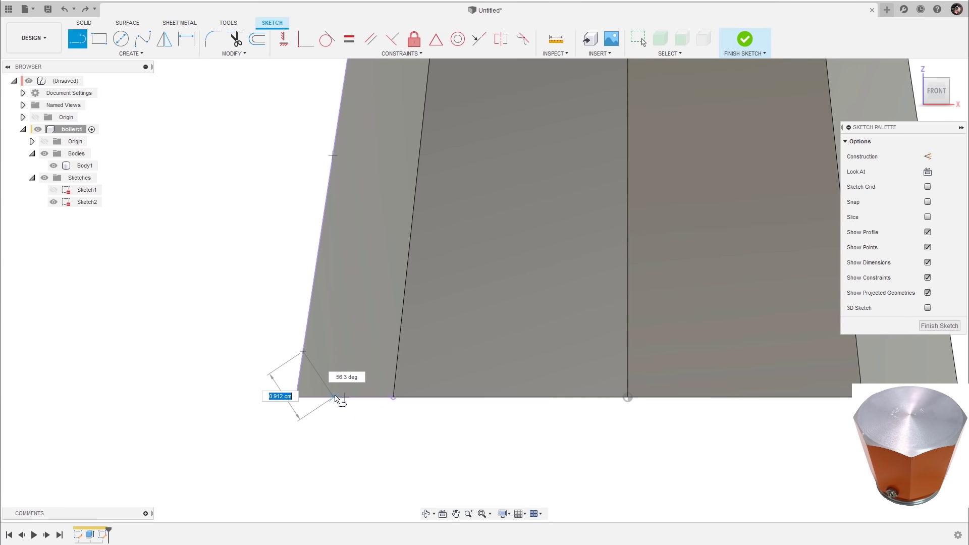
pyautogui.doubleClick(336, 398)
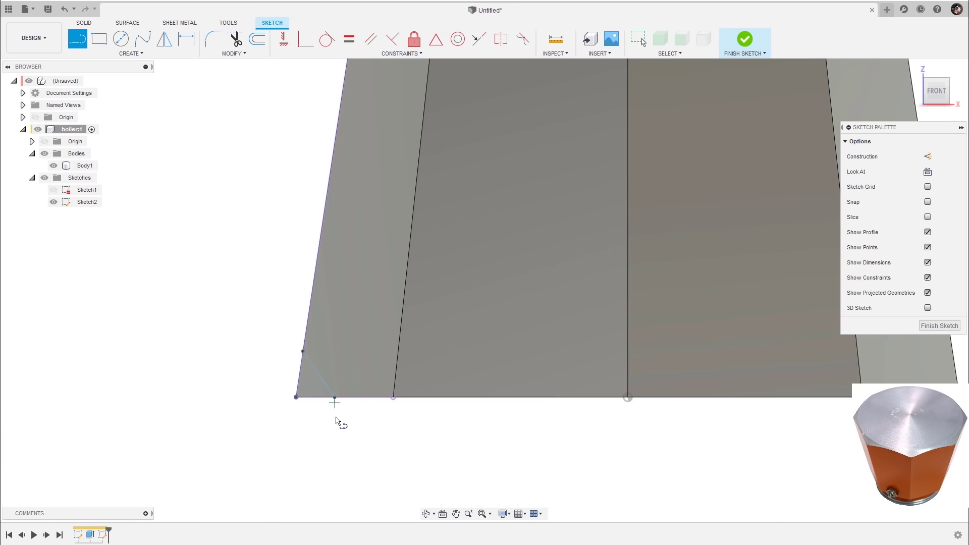
pyautogui.press('Escape')
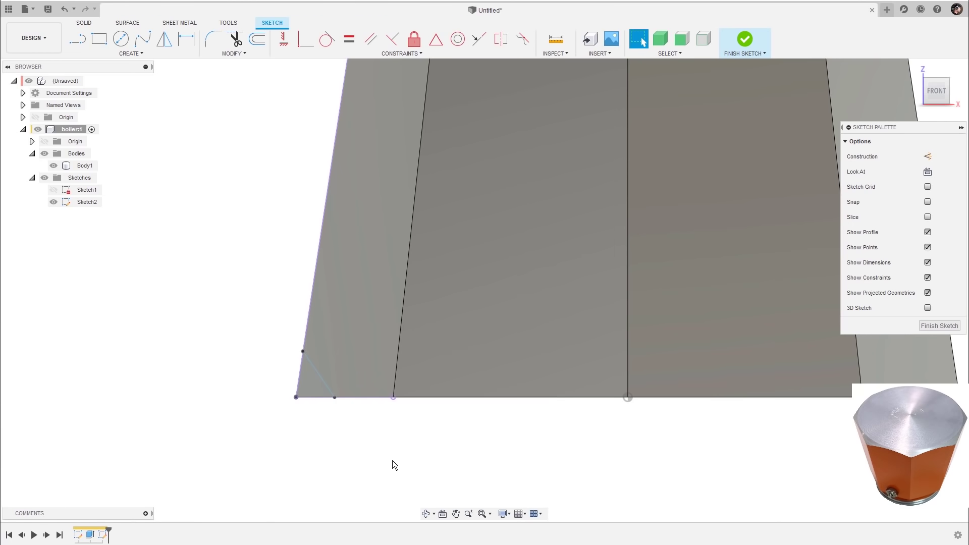
# - Hide the body to check the closed triangle profile, show the body again, and finish the sketch
pyautogui.click(53, 165)
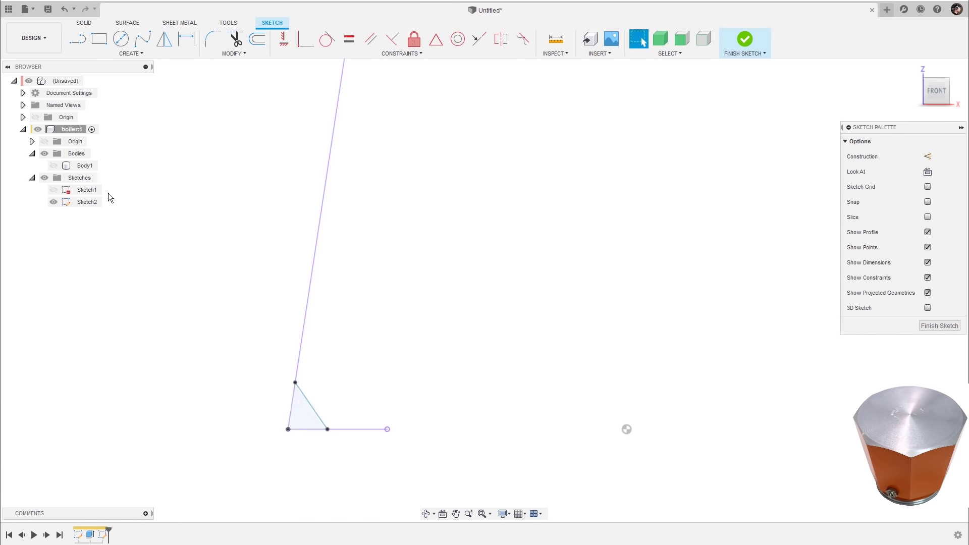
pyautogui.click(53, 165)
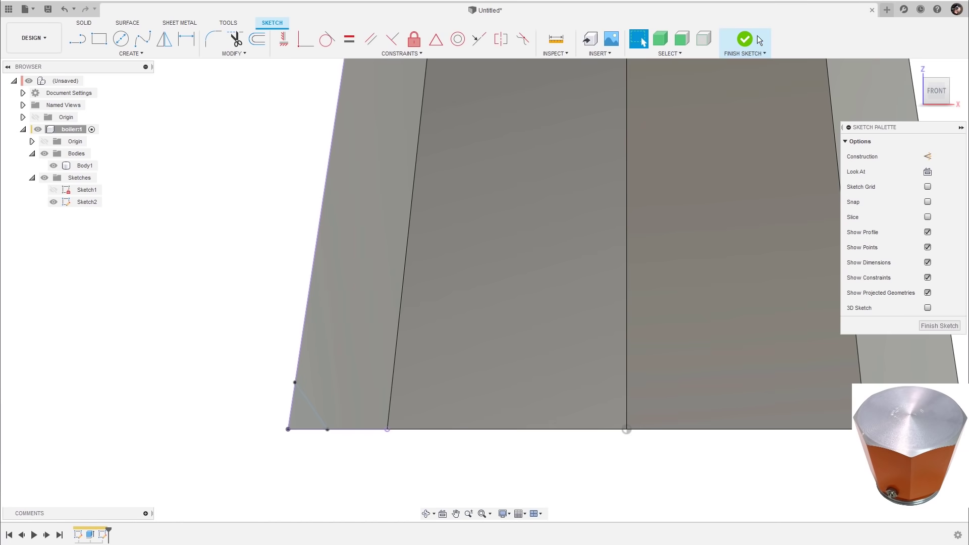
pyautogui.click(745, 39)
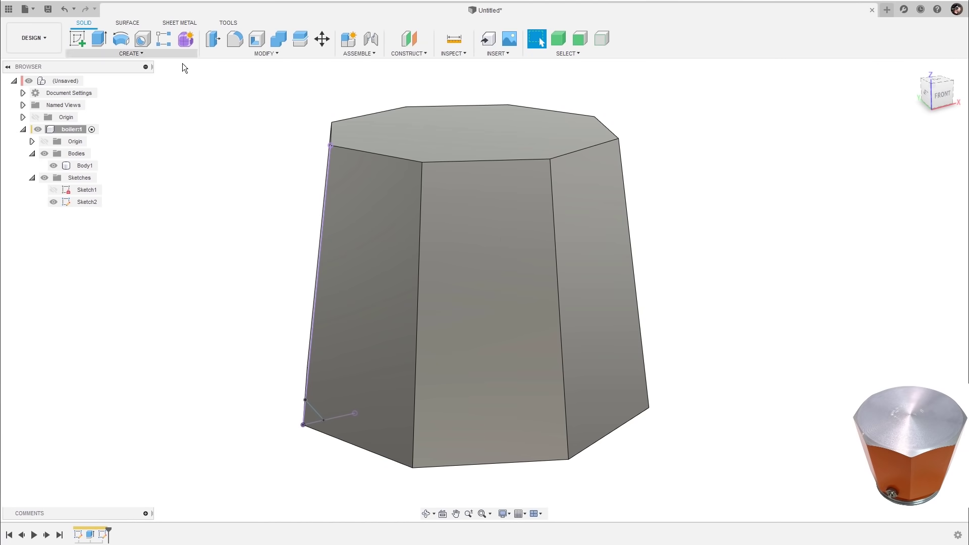
# - Revolve the corner triangle 360 degrees around the vertical Z axis as a cut through the body's bottom edge
pyautogui.click(122, 39)
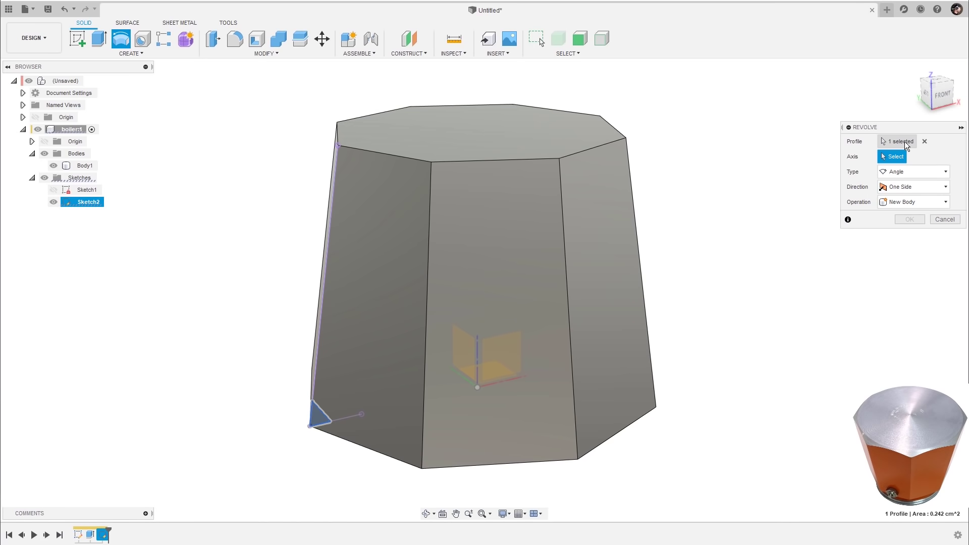
pyautogui.scroll(2, 828, 195)
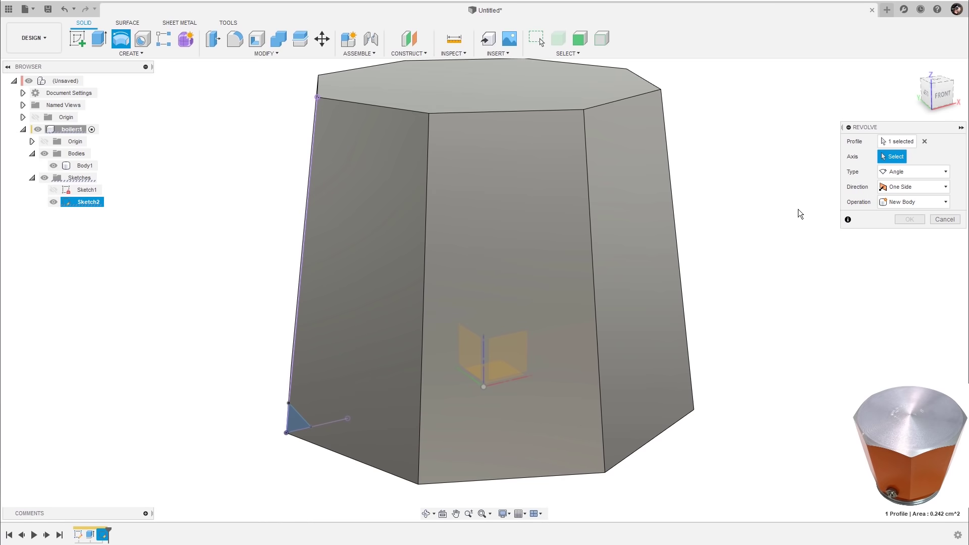
pyautogui.click(484, 345)
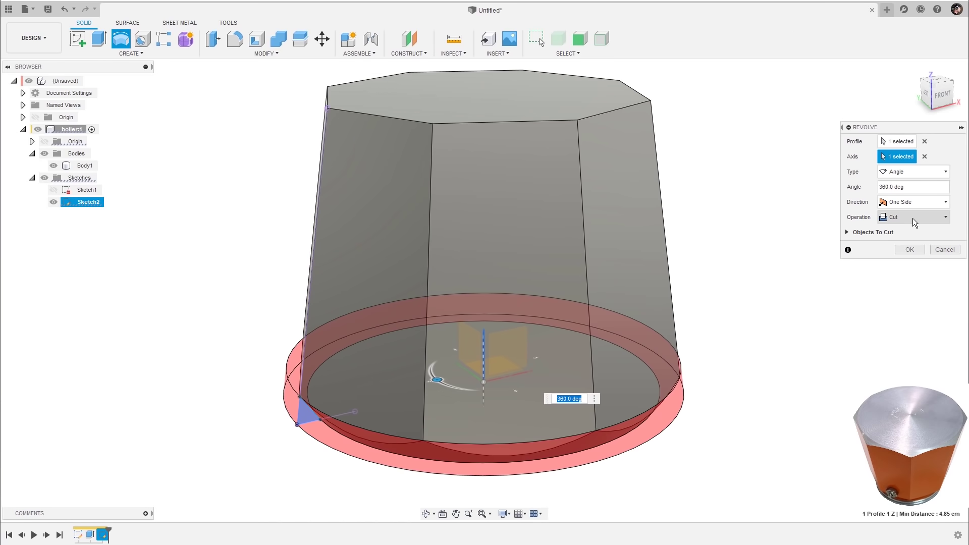
pyautogui.keyDown('shift'); pyautogui.moveTo(718, 262); pyautogui.dragTo(724, 264, button='middle'); pyautogui.keyUp('shift')
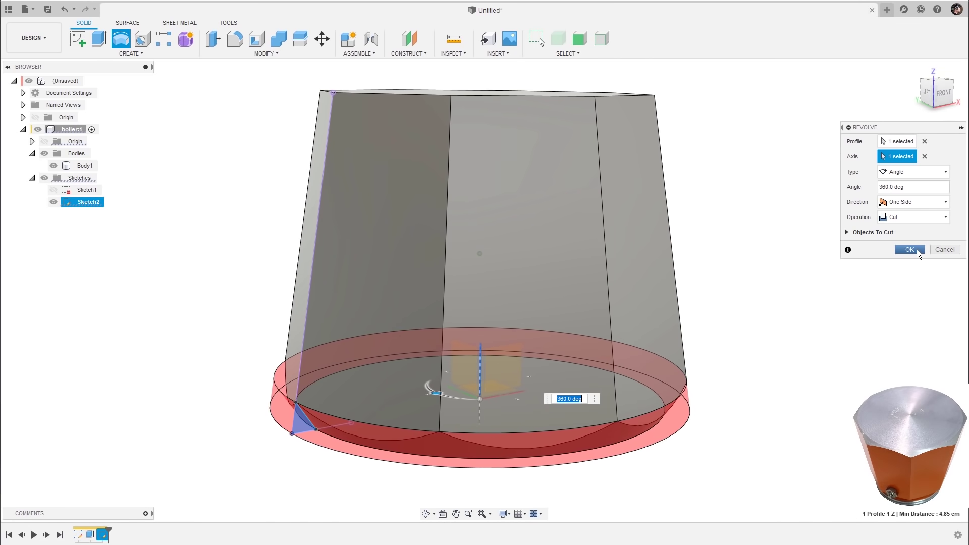
pyautogui.click(910, 250)
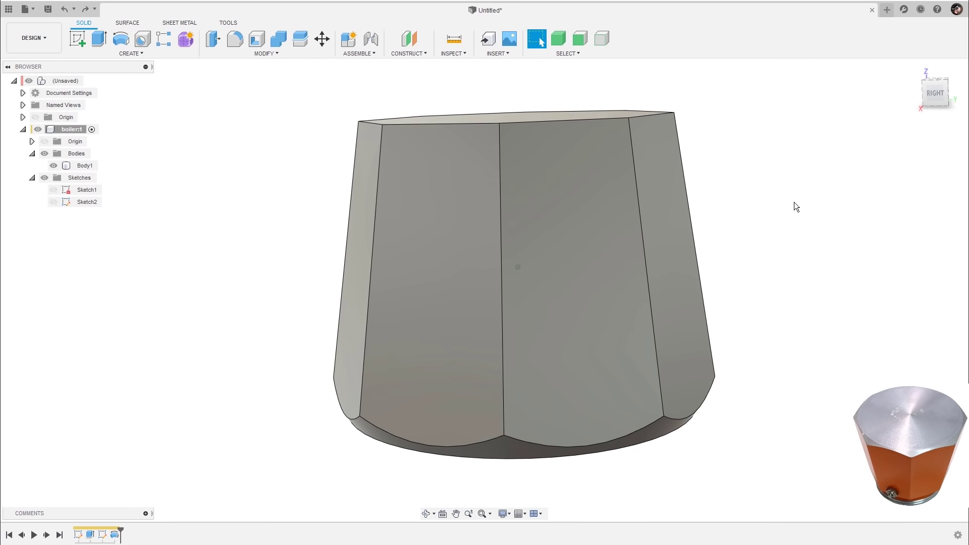
# - Edit the triangle sketch, lower the diagonal line's upper end point along the slanted edge to about 0.36 cm height, and finish the sketch
pyautogui.doubleClick(103, 535)
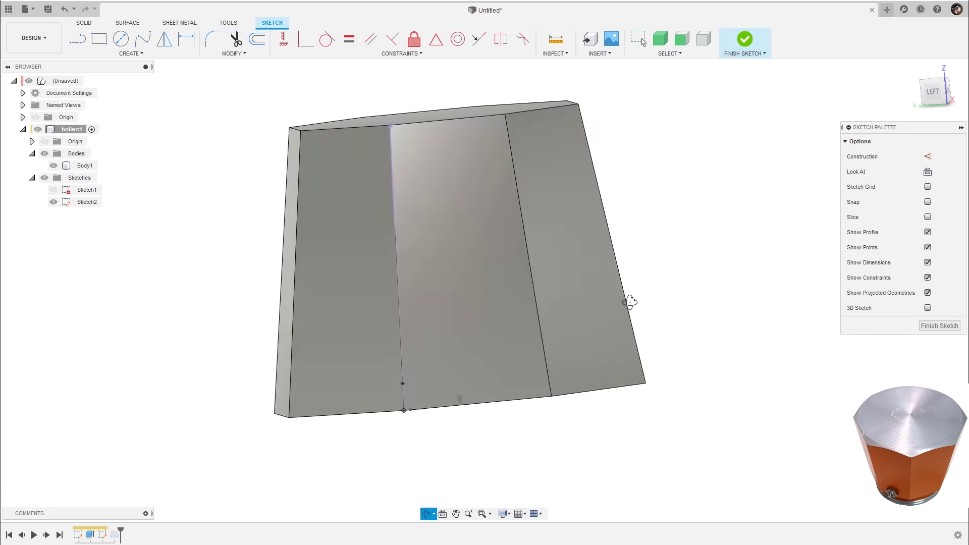
pyautogui.click(928, 172)
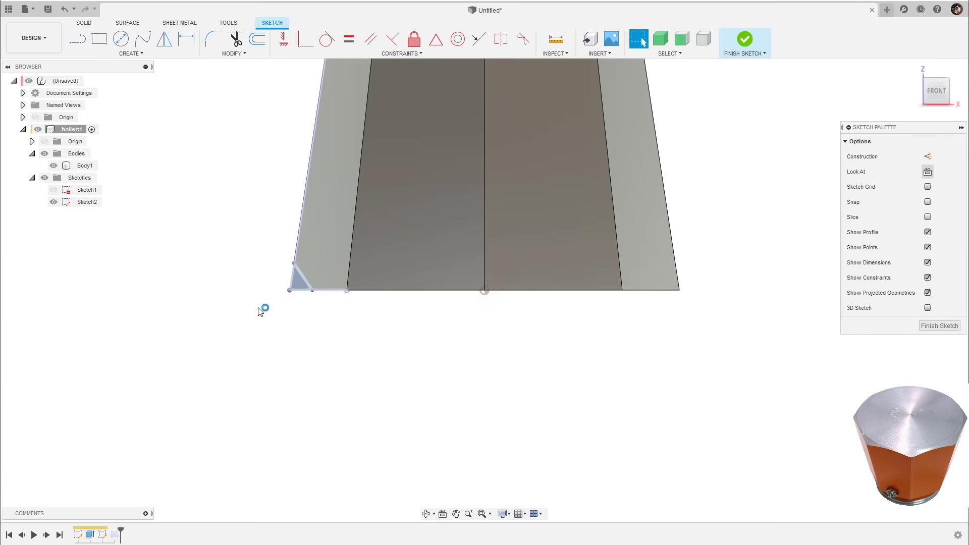
pyautogui.click(405, 317)
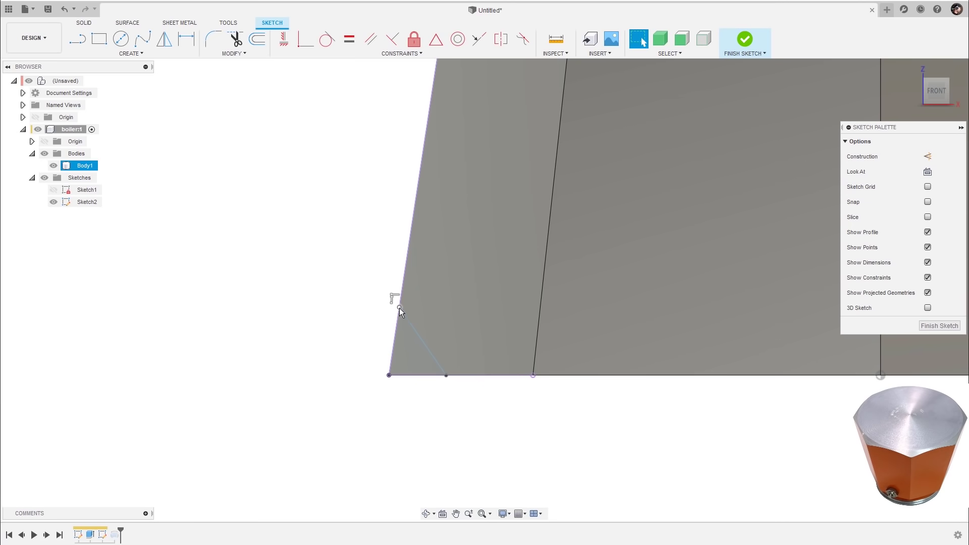
pyautogui.moveTo(398, 309); pyautogui.dragTo(394, 325)
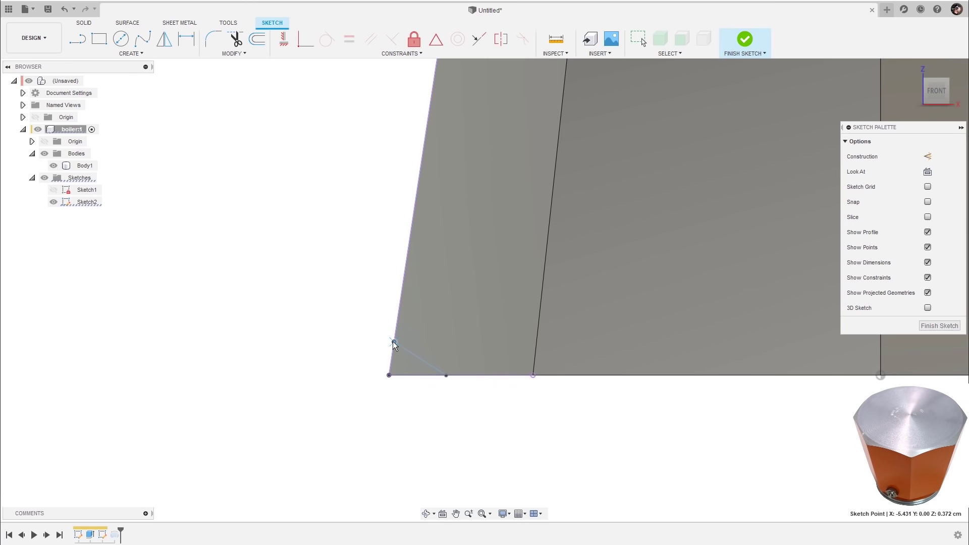
pyautogui.scroll(-3, 349, 335)
pyautogui.moveTo(348, 336); pyautogui.dragTo(204, 360, button='middle')
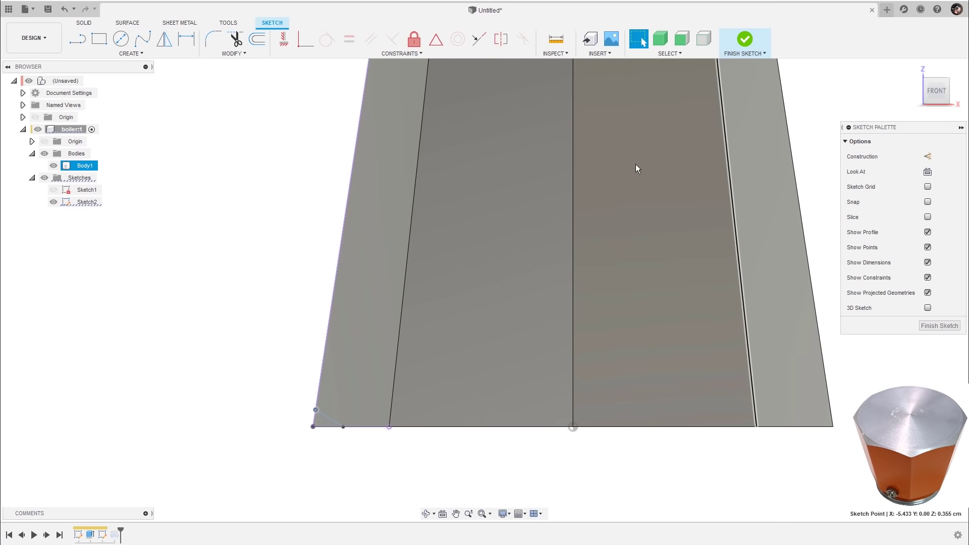
pyautogui.click(746, 40)
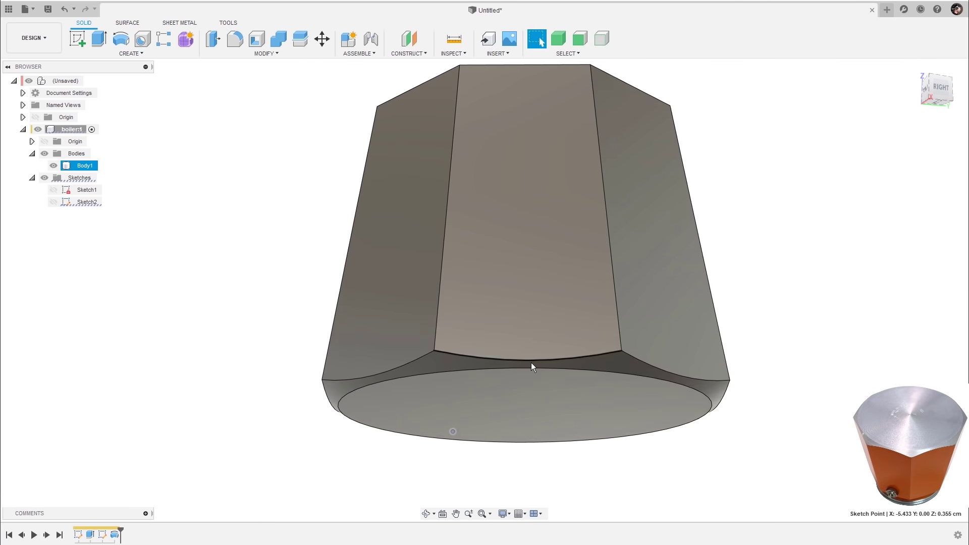
# - Start a sketch on the vertical front XZ plane, hiding the body to pick the plane and showing it again
pyautogui.scroll(2, 515, 362)
pyautogui.keyDown('shift'); pyautogui.moveTo(429, 357); pyautogui.dragTo(787, 239, button='middle'); pyautogui.keyUp('shift')
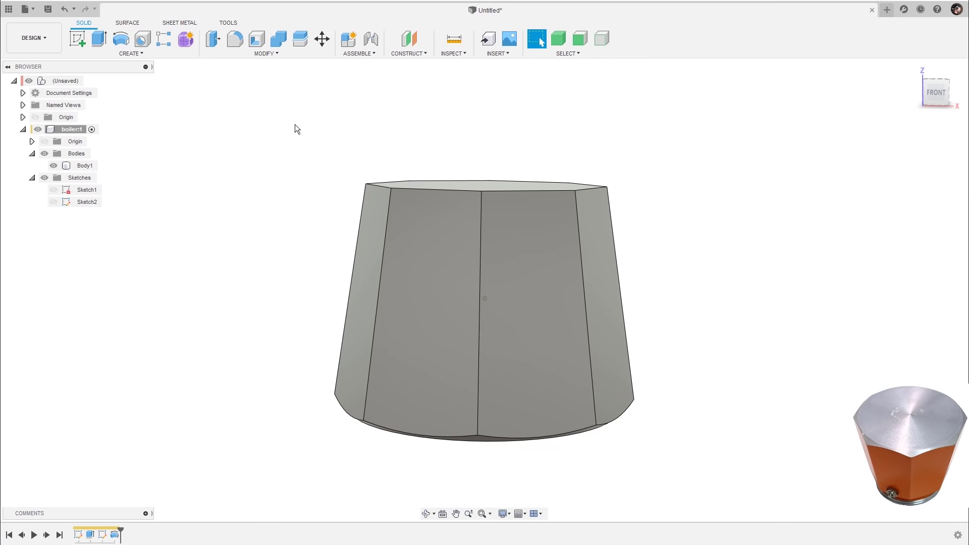
pyautogui.click(77, 38)
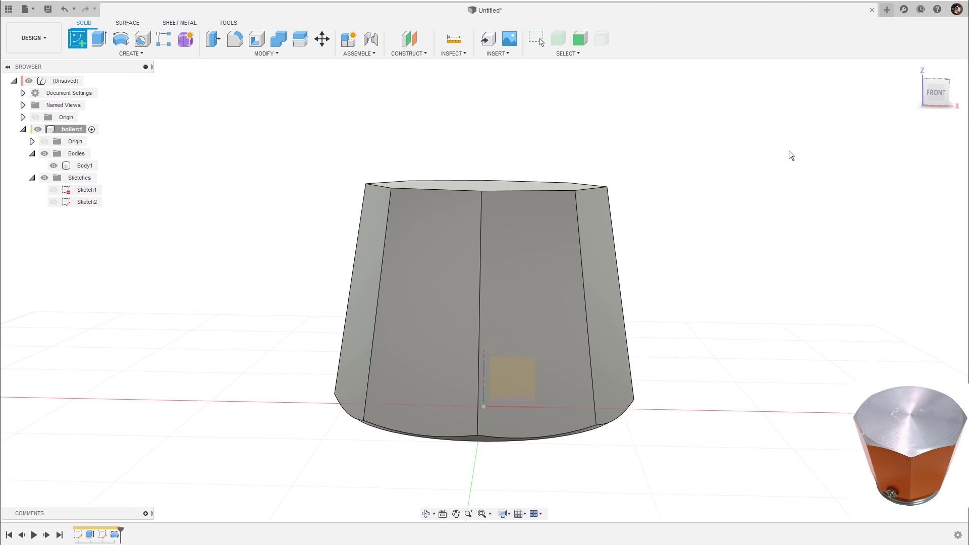
pyautogui.click(54, 166)
pyautogui.click(510, 380)
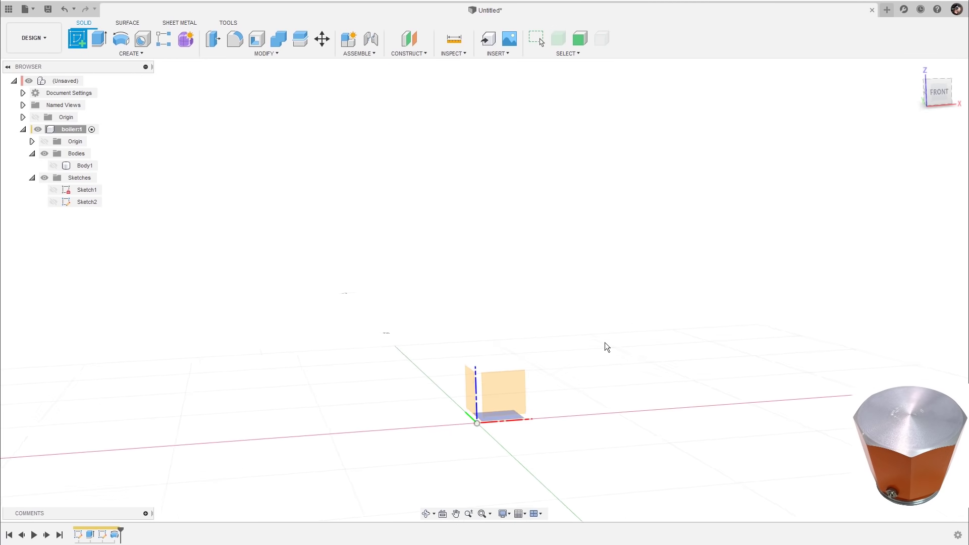
pyautogui.click(54, 166)
pyautogui.scroll(-3, 467, 217)
pyautogui.moveTo(467, 218); pyautogui.dragTo(551, 351, button='middle')
pyautogui.scroll(3, 475, 296)
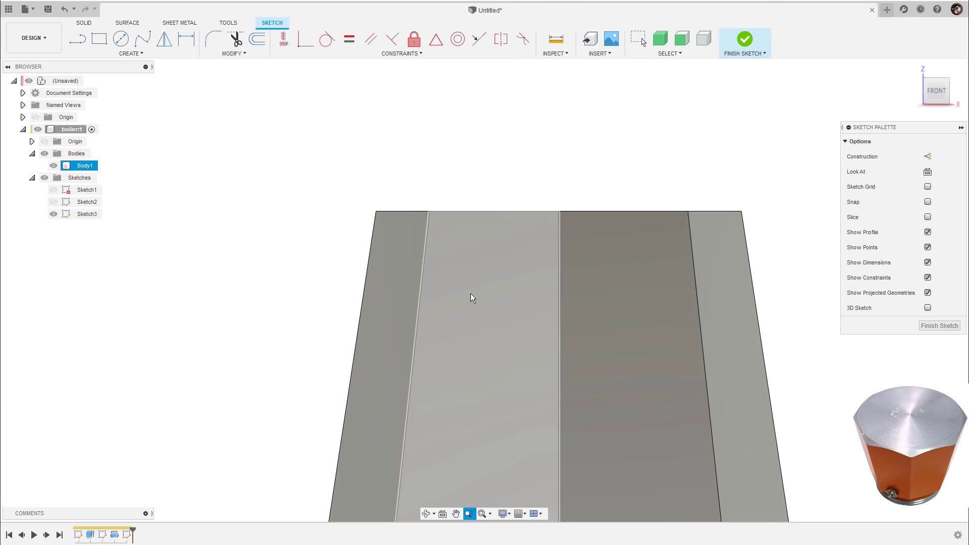
pyautogui.moveTo(471, 293); pyautogui.dragTo(472, 247, button='middle')
# - Project the body's slanted outer edge on the negative X side and the adjoining top edge into the sketch
pyautogui.press('p')
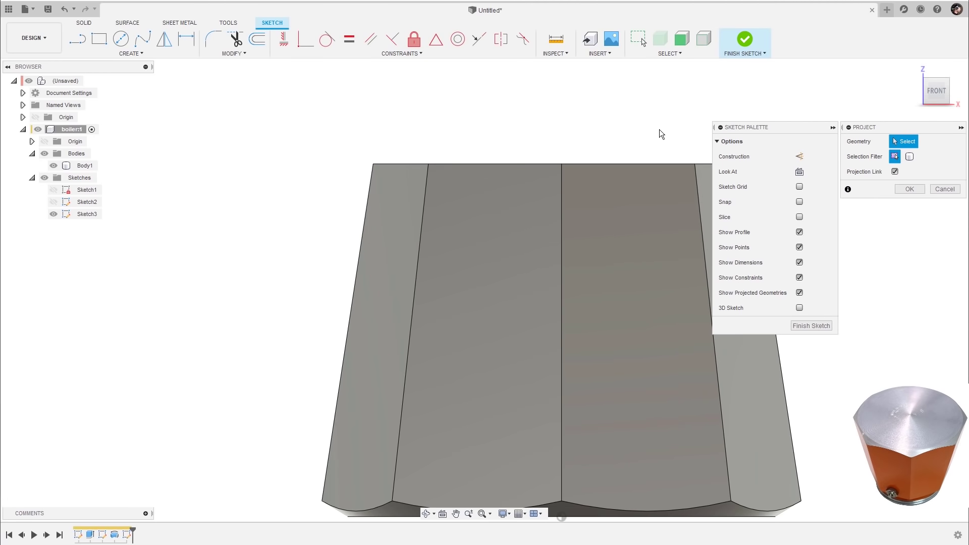
pyautogui.scroll(2, 484, 187)
pyautogui.moveTo(407, 132); pyautogui.dragTo(440, 231, button='middle')
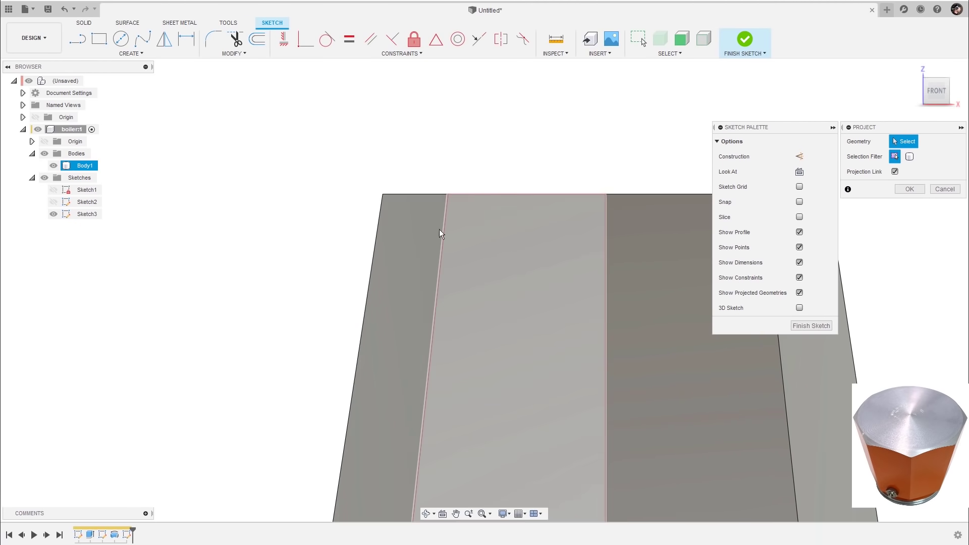
pyautogui.click(380, 214)
pyautogui.scroll(-3, 535, 141)
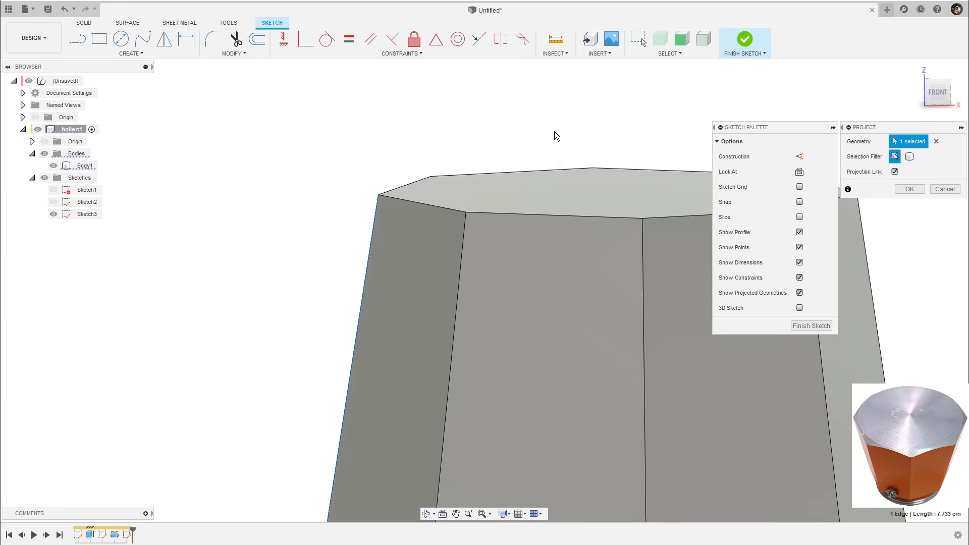
pyautogui.scroll(2, 556, 135)
pyautogui.keyDown('shift'); pyautogui.moveTo(556, 134); pyautogui.dragTo(445, 249, button='middle'); pyautogui.keyUp('shift')
pyautogui.scroll(-1, 707, 217)
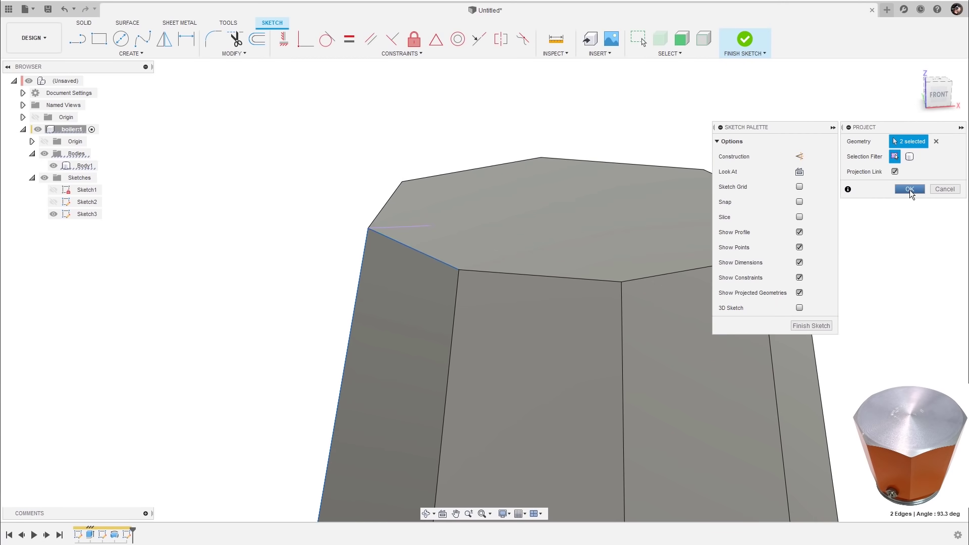
pyautogui.click(910, 189)
# - Draw a diagonal line across the body's upper corner, from the projected slanted edge to the top edge about 3.33 cm from the centre axis
pyautogui.keyDown('shift'); pyautogui.moveTo(435, 114); pyautogui.dragTo(440, 117, button='middle'); pyautogui.keyUp('shift')
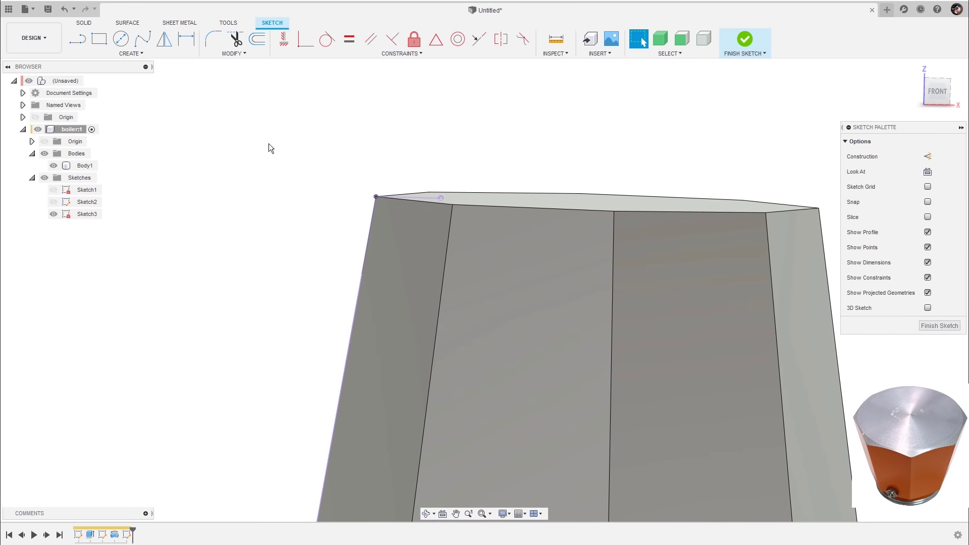
pyautogui.press('l')
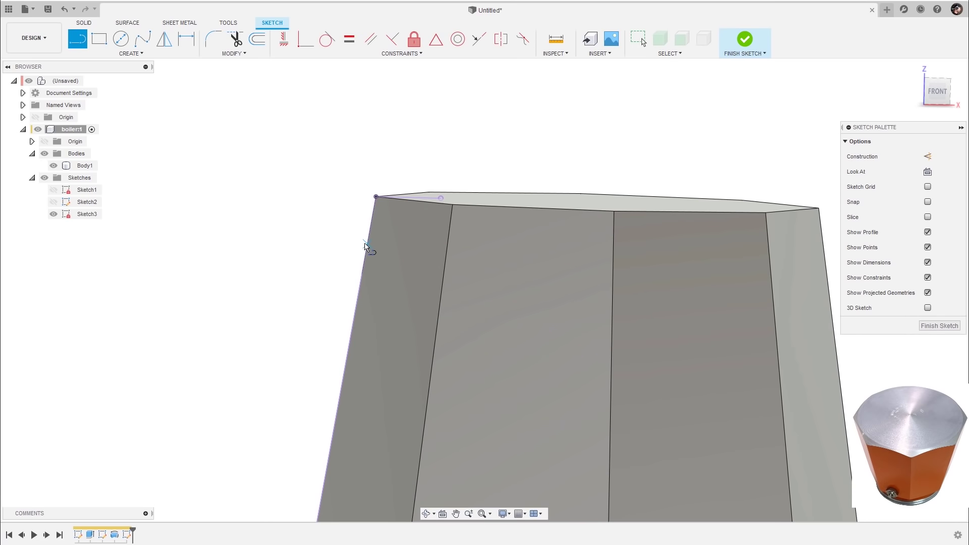
pyautogui.click(357, 261)
pyautogui.click(410, 216)
pyautogui.press('Escape')
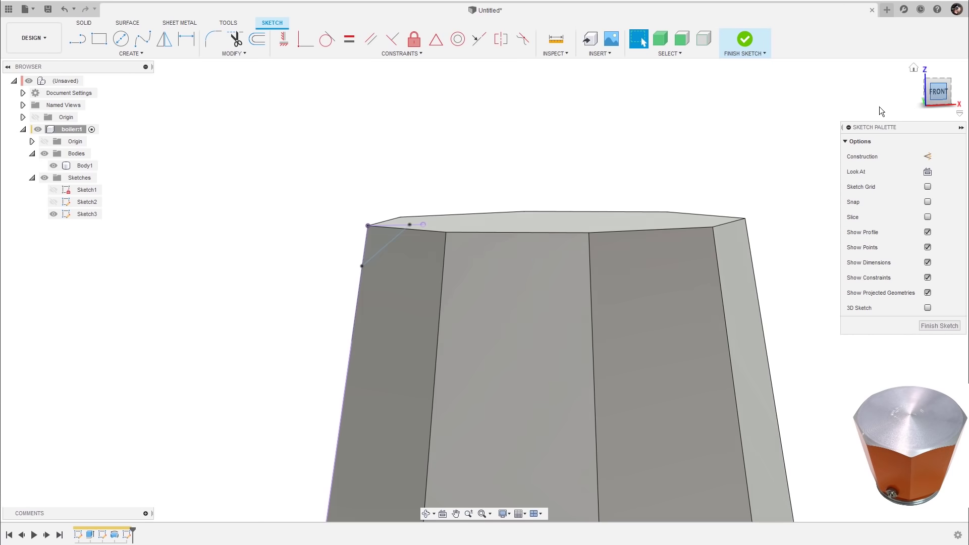
pyautogui.moveTo(522, 152); pyautogui.dragTo(506, 168, button='middle')
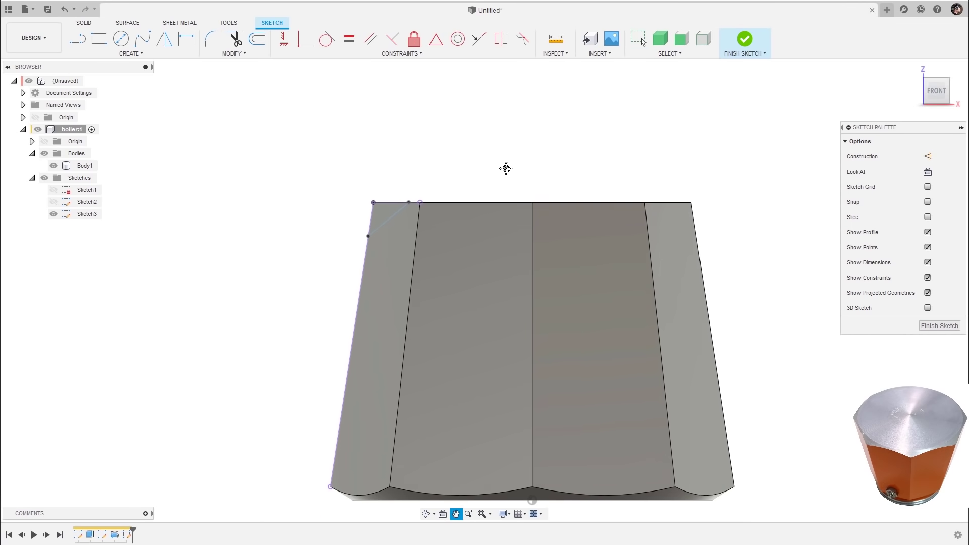
pyautogui.scroll(3, 502, 159)
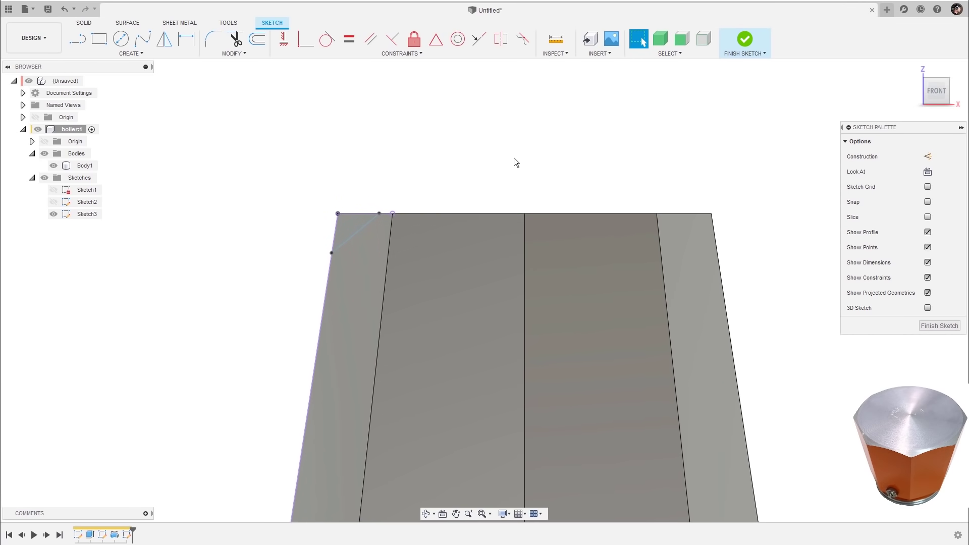
# - Dimension the horizontal distance between the diagonal line's upper end point and the origin to 3.5 cm
pyautogui.press('d')
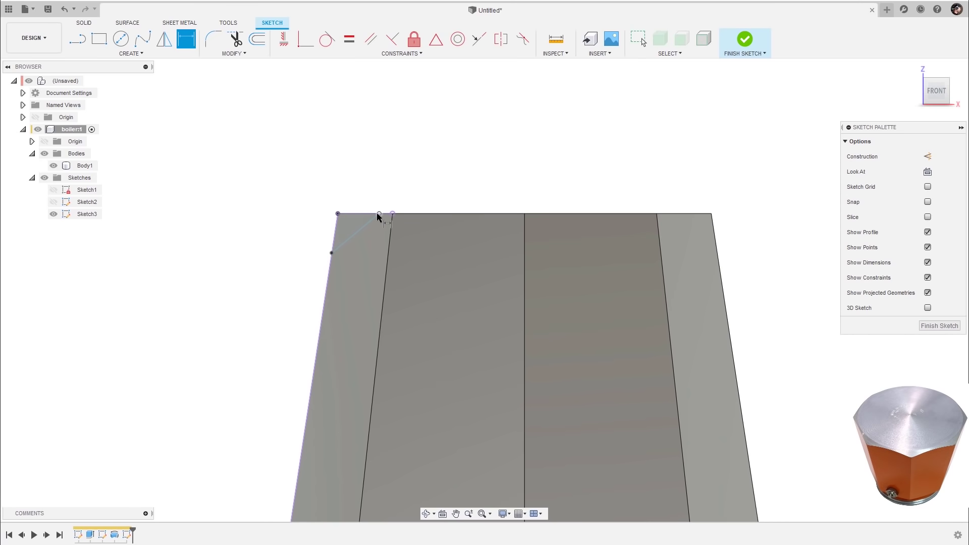
pyautogui.scroll(-2, 484, 152)
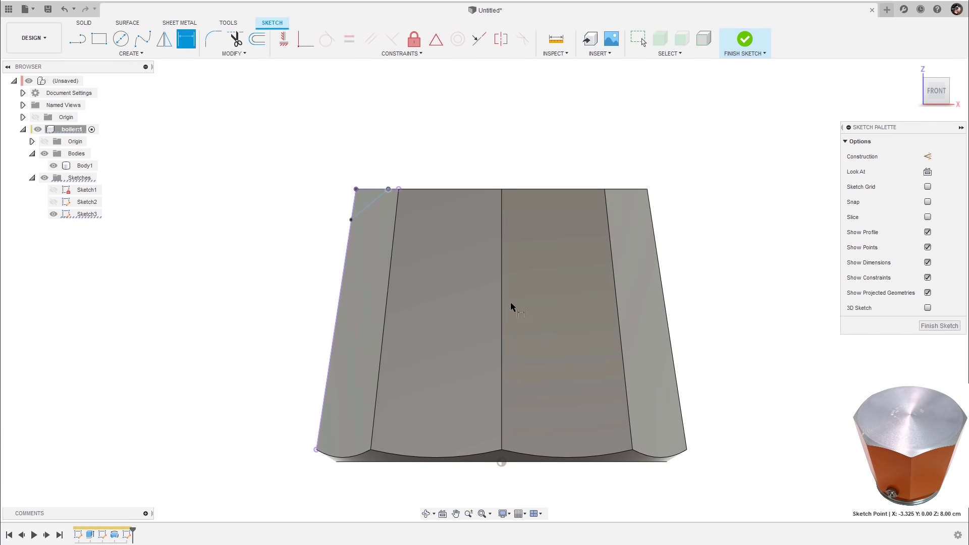
pyautogui.click(501, 462)
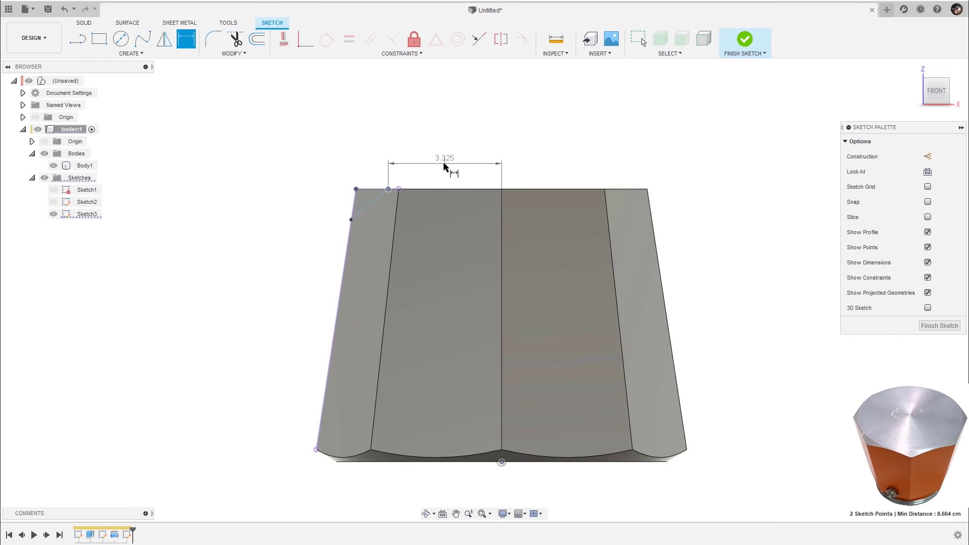
pyautogui.click(443, 174)
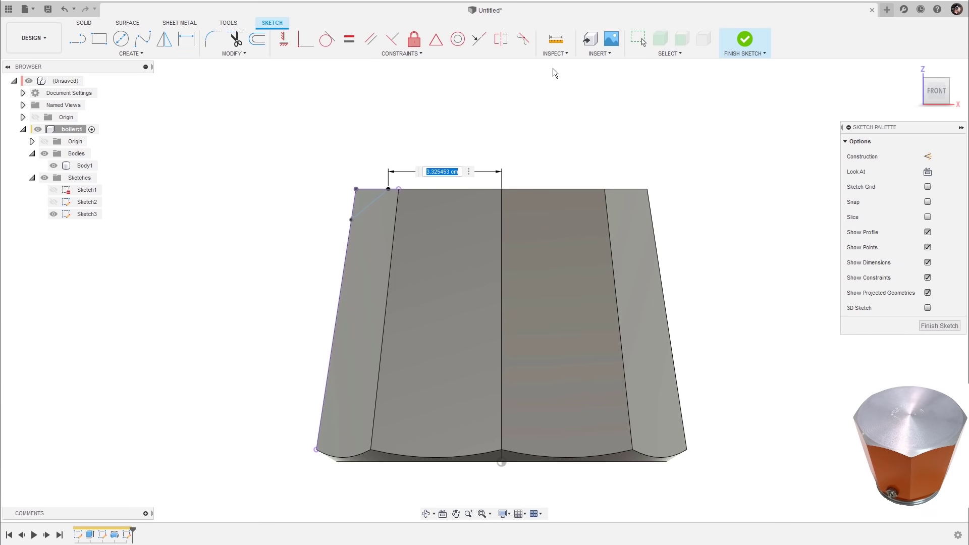
pyautogui.write('3.5')
pyautogui.press('Return')
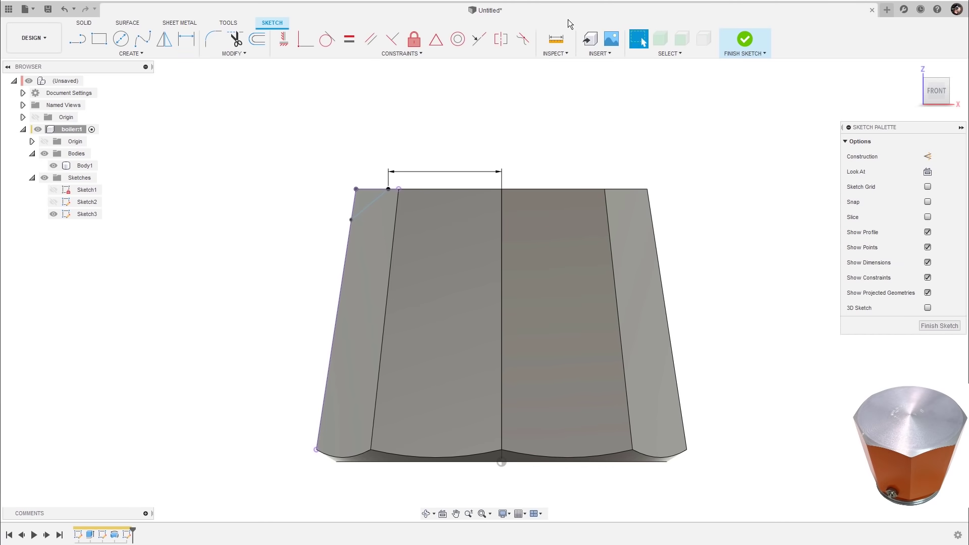
pyautogui.scroll(3, 451, 162)
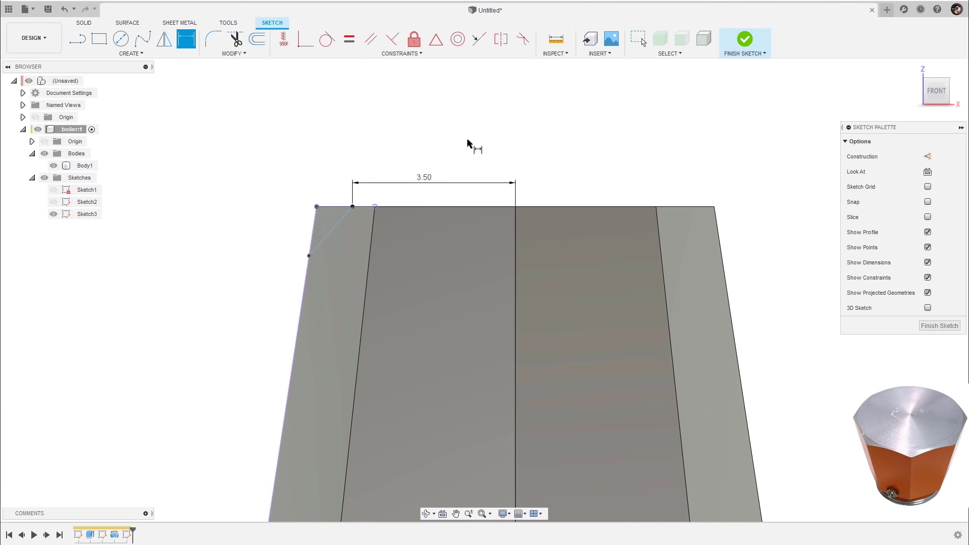
pyautogui.press('Escape')
# - Hide the body to check the closed corner triangle, show the body again, and finish the sketch
pyautogui.click(53, 166)
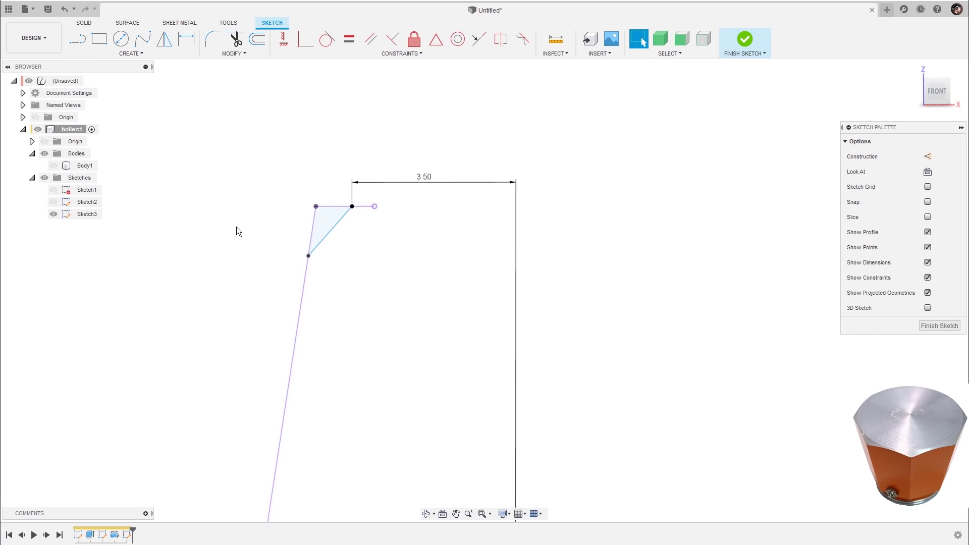
pyautogui.click(53, 166)
pyautogui.scroll(-3, 673, 122)
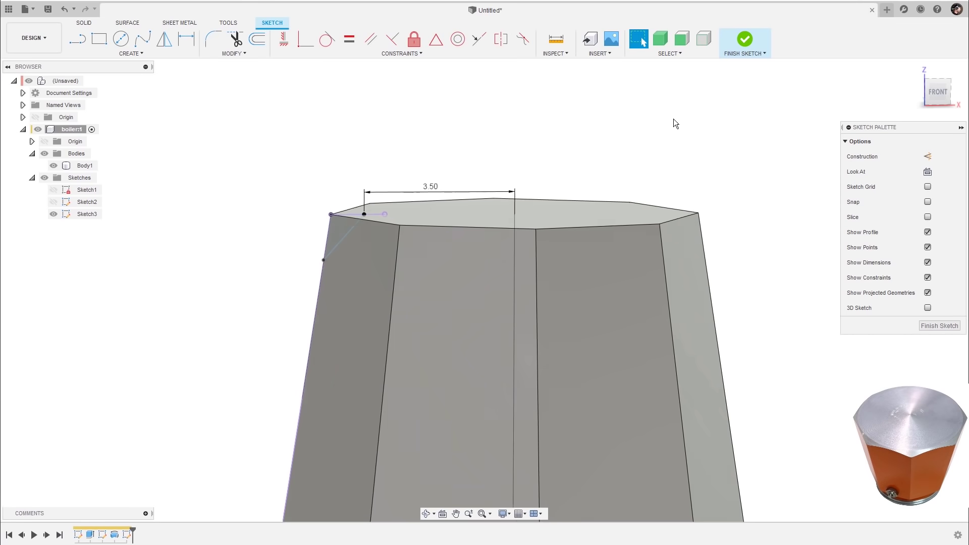
pyautogui.keyDown('shift'); pyautogui.moveTo(694, 128); pyautogui.dragTo(736, 58, button='middle'); pyautogui.keyUp('shift')
pyautogui.scroll(4, 742, 89)
pyautogui.click(744, 40)
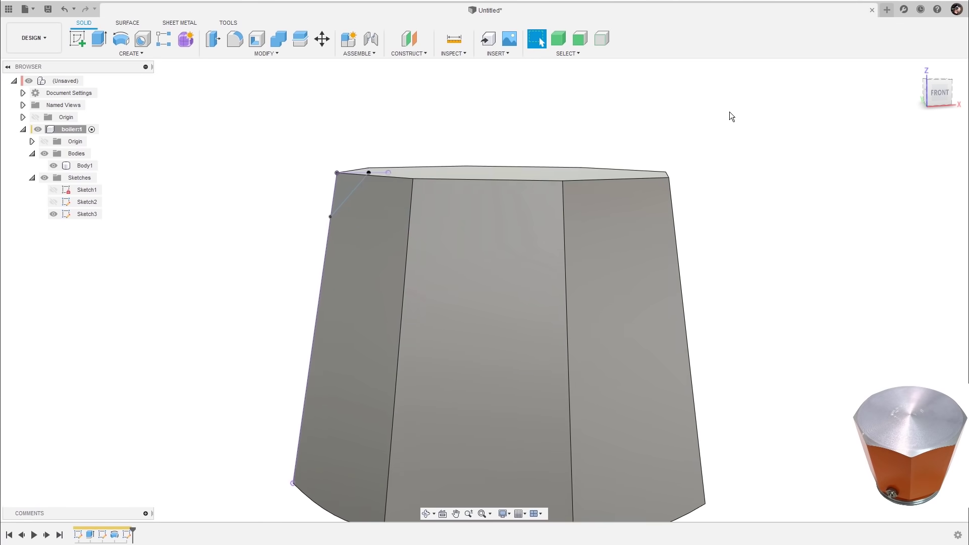
# - Revolve the upper corner triangle 360 degrees around the vertical Z axis as a cut through the body's top edge
pyautogui.click(122, 39)
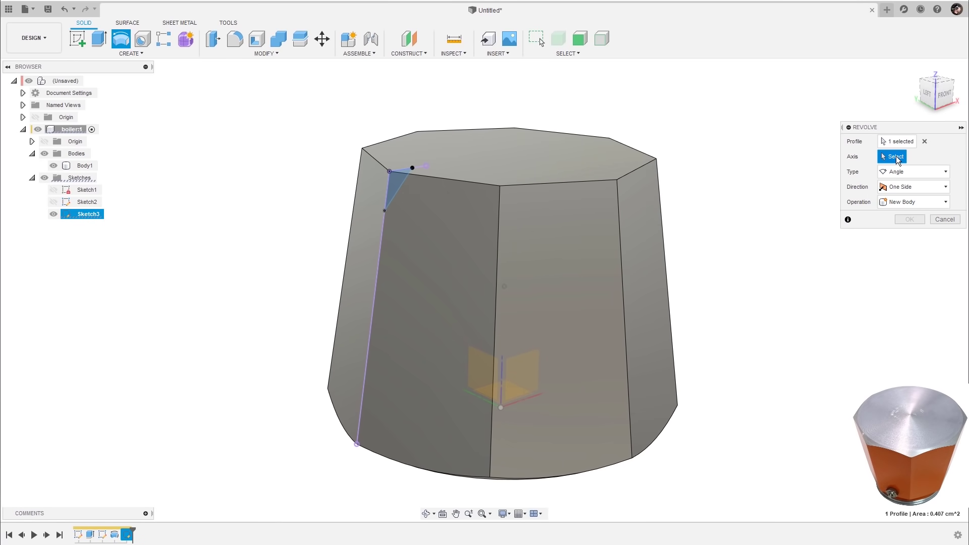
pyautogui.click(503, 369)
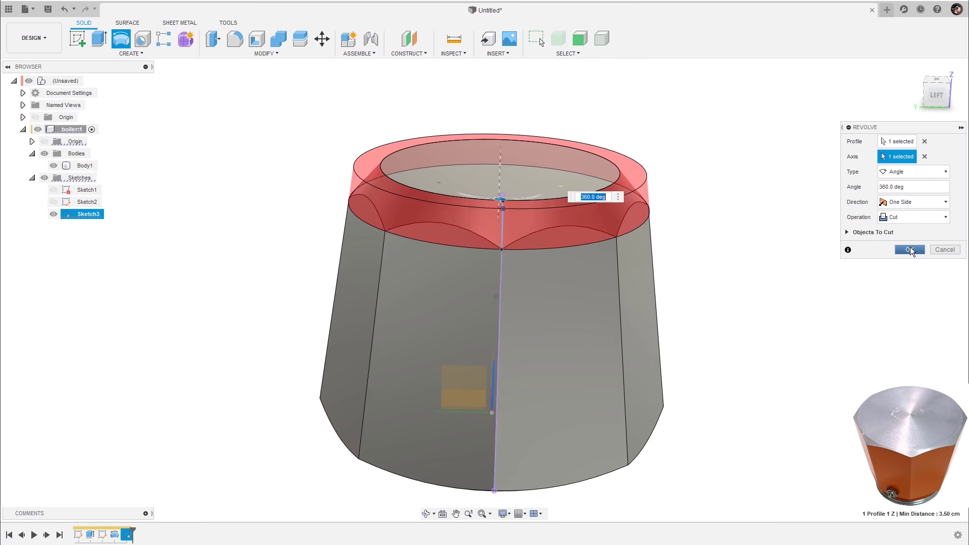
pyautogui.click(910, 249)
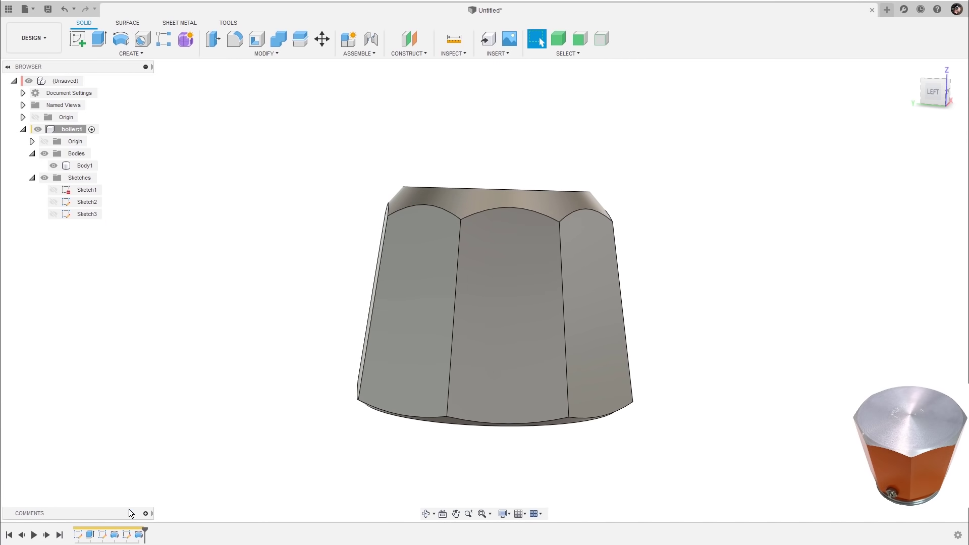
# - Edit the upper triangle sketch, lower the diagonal line's lower end point along the slanted edge to about 7.30 cm height, and finish the sketch
pyautogui.doubleClick(127, 536)
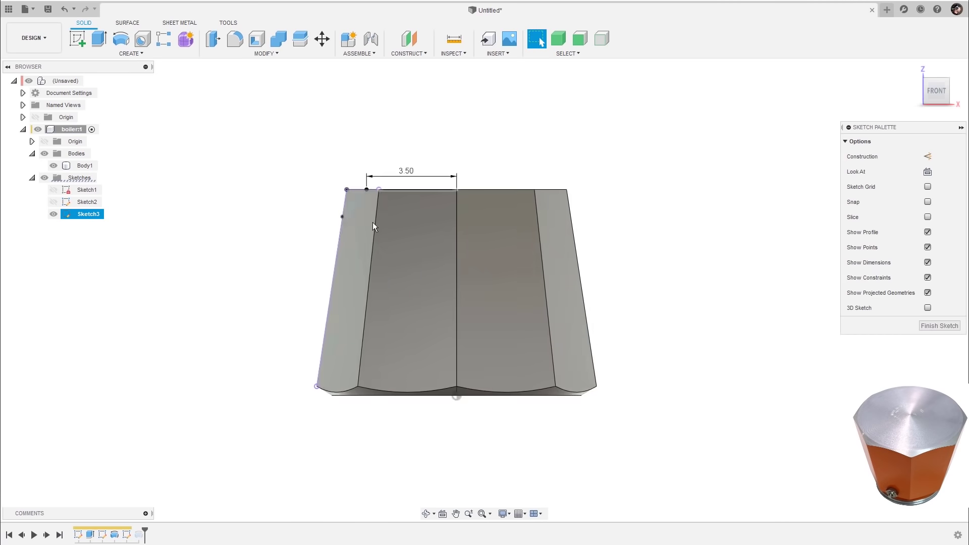
pyautogui.scroll(5, 343, 215)
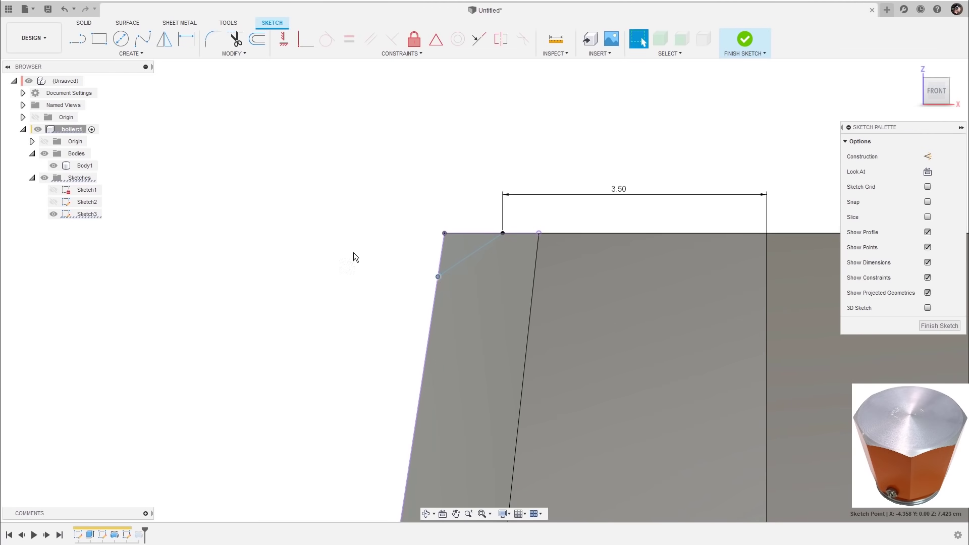
pyautogui.scroll(-3, 354, 256)
pyautogui.moveTo(354, 256); pyautogui.dragTo(338, 272, button='middle')
pyautogui.scroll(5, 335, 276)
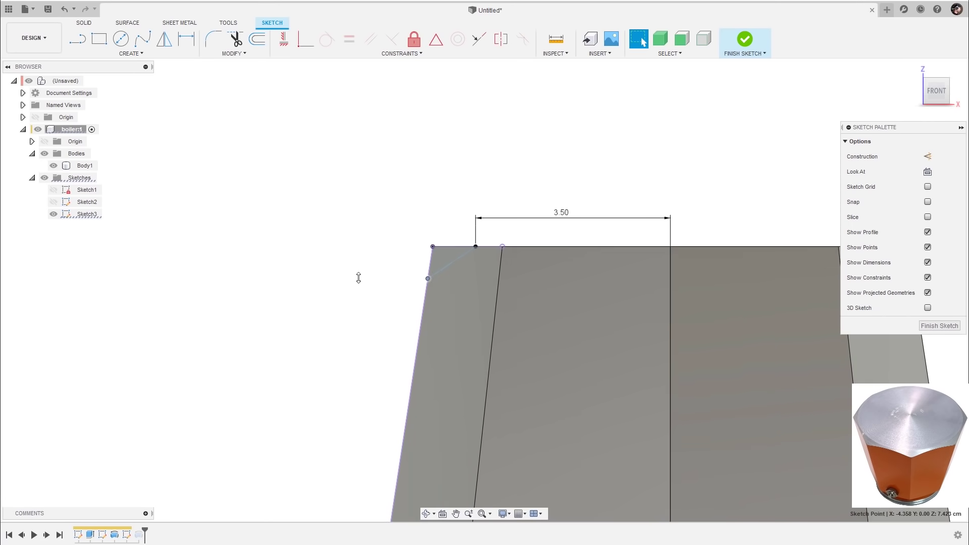
pyautogui.moveTo(413, 277); pyautogui.dragTo(411, 280)
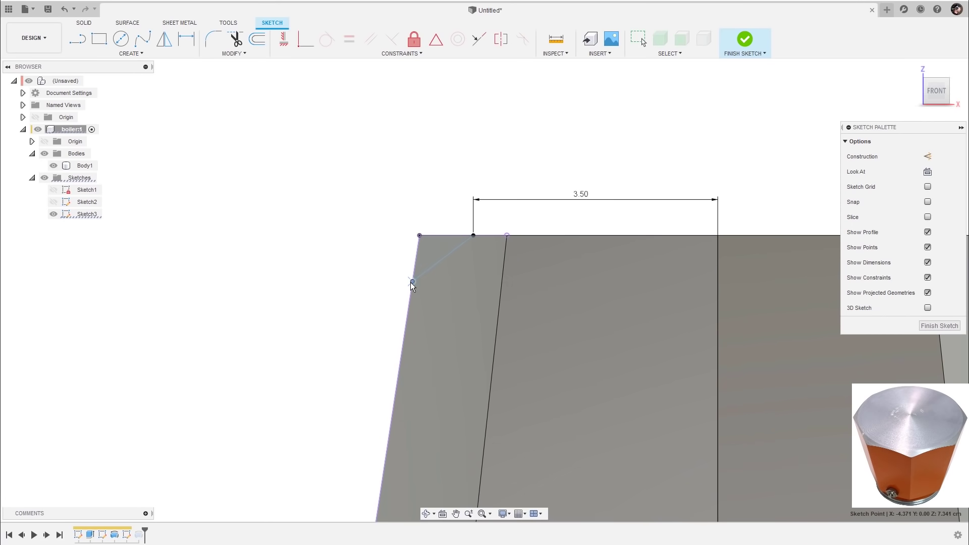
pyautogui.scroll(-2, 333, 283)
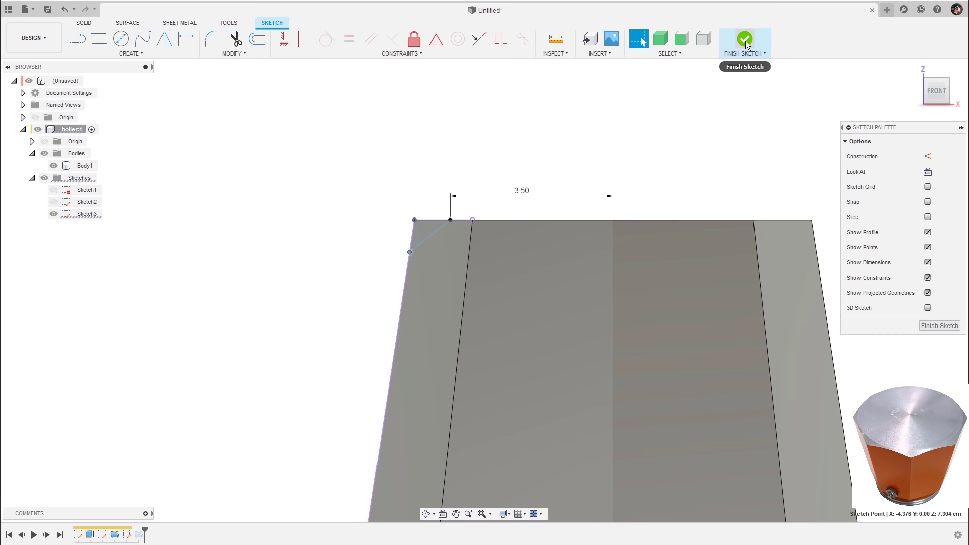
pyautogui.click(745, 39)
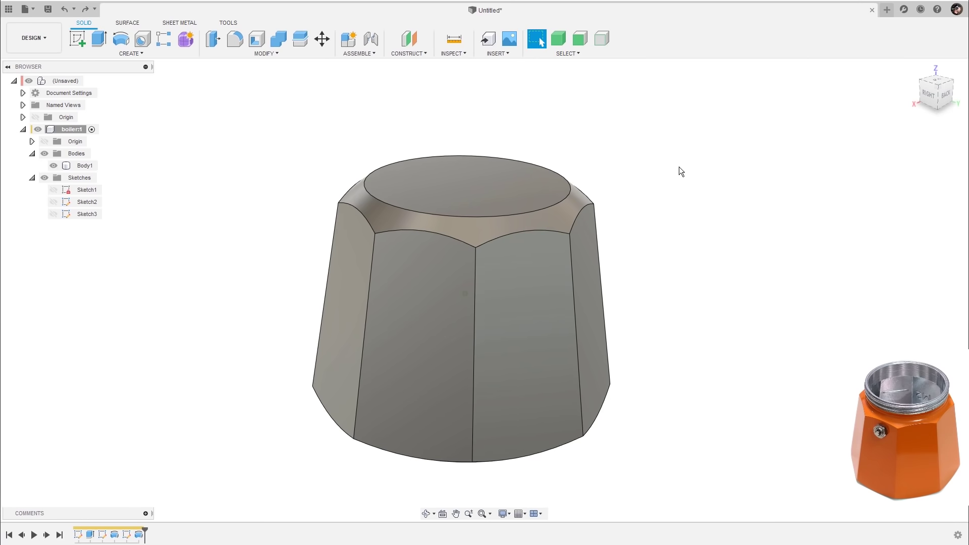
# - Extrude the circular top face of the body upward by 1.5 cm, joined to the body
pyautogui.click(482, 197)
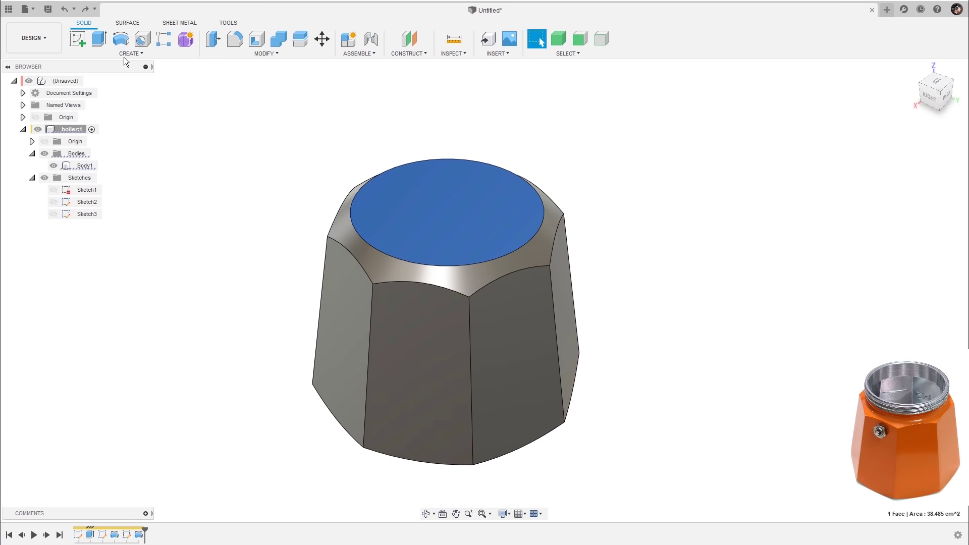
pyautogui.click(106, 46)
pyautogui.write('1,5')
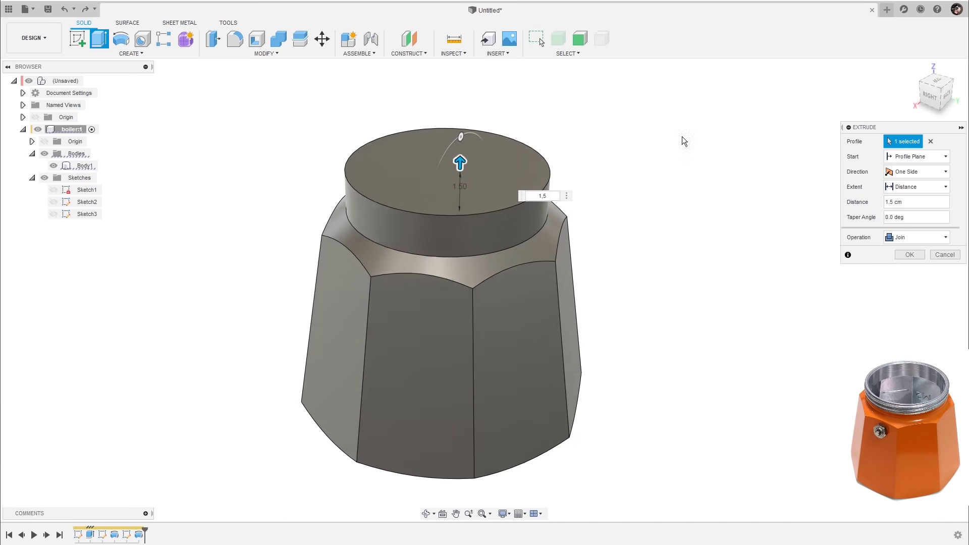
pyautogui.click(913, 255)
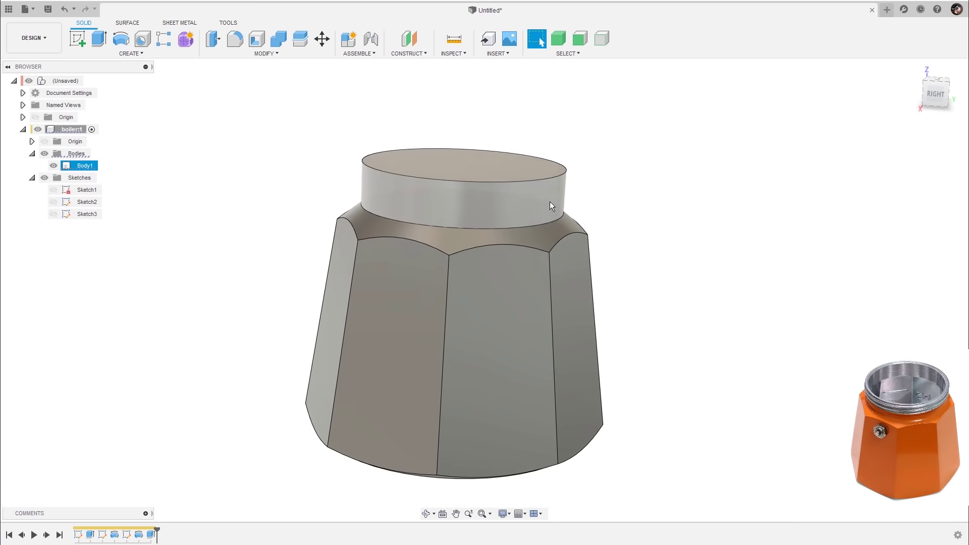
# - Fillet the edge where the round neck meets the body with a 0.5 cm radius
pyautogui.click(281, 55)
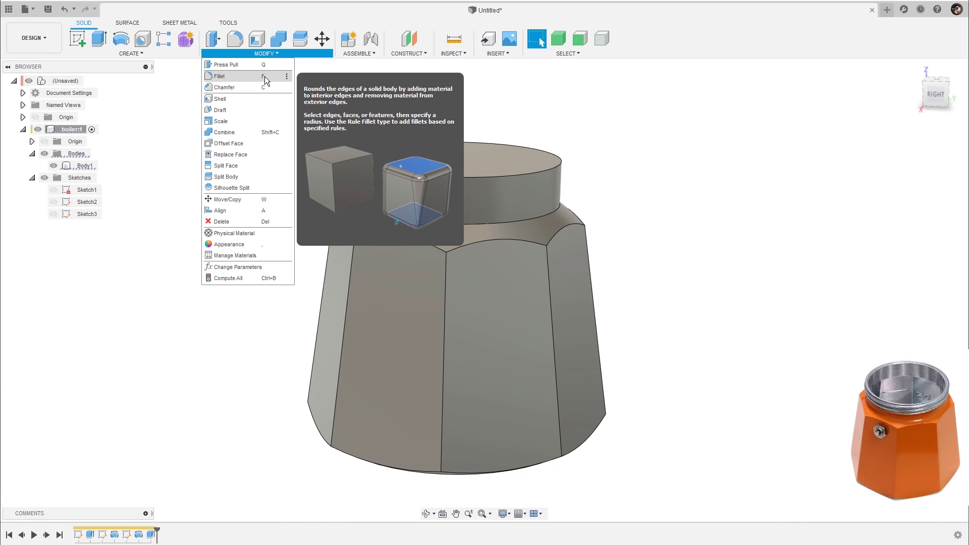
pyautogui.click(247, 77)
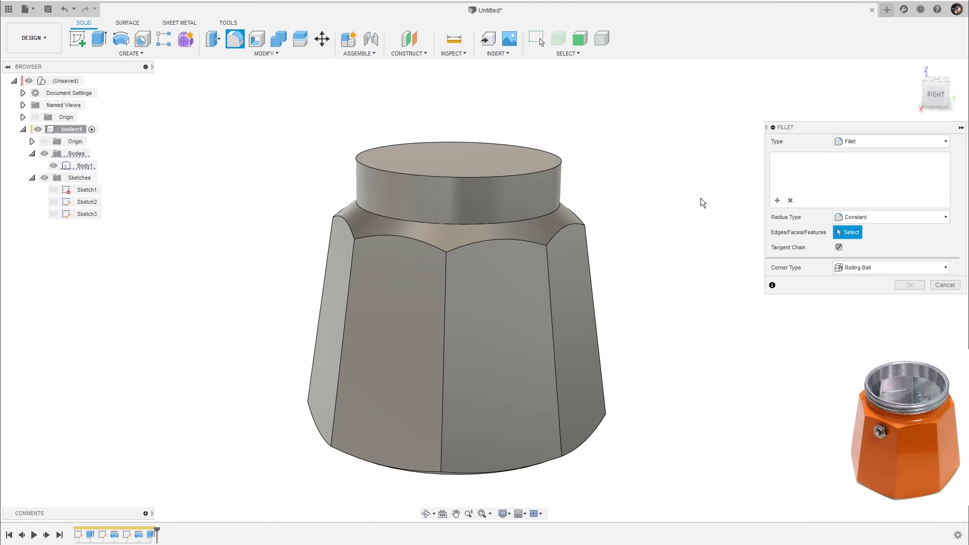
pyautogui.click(549, 227)
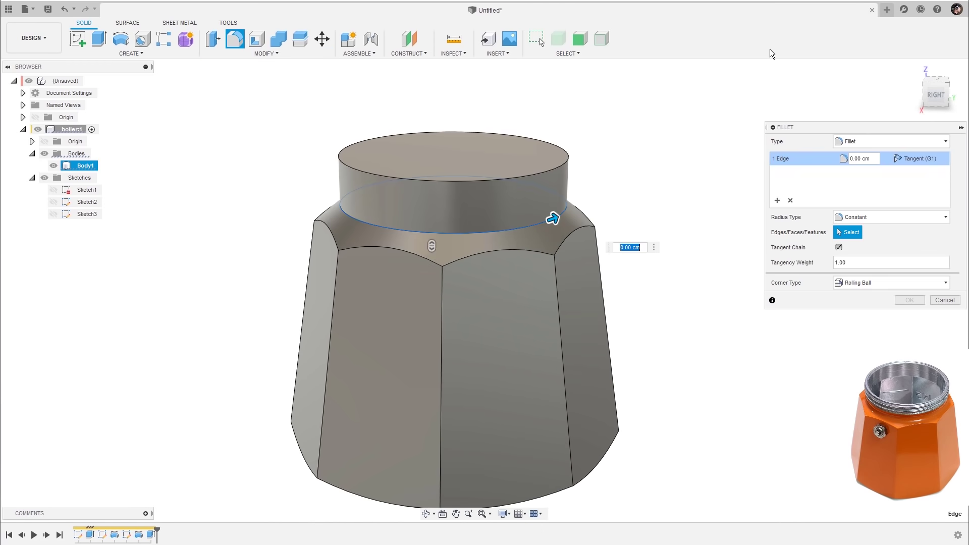
pyautogui.write('0,5')
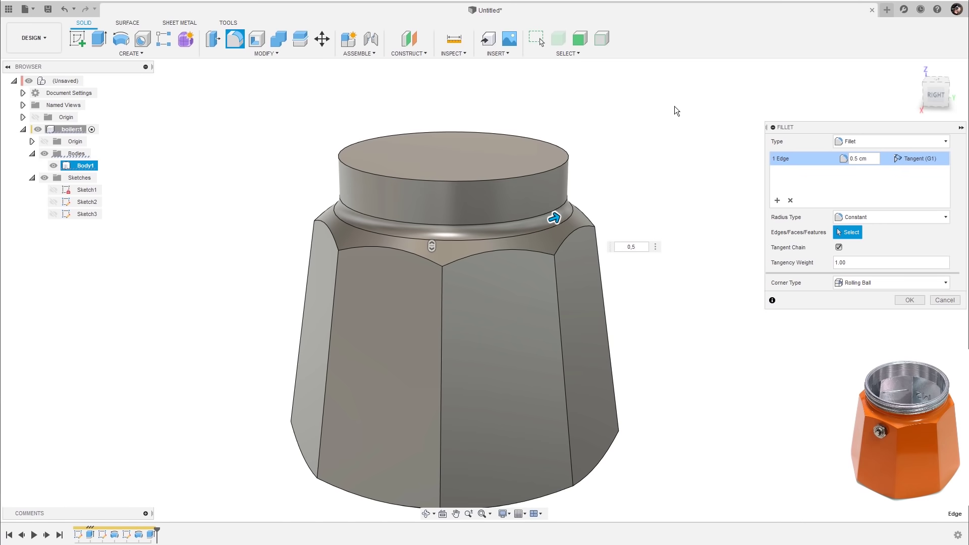
pyautogui.click(909, 300)
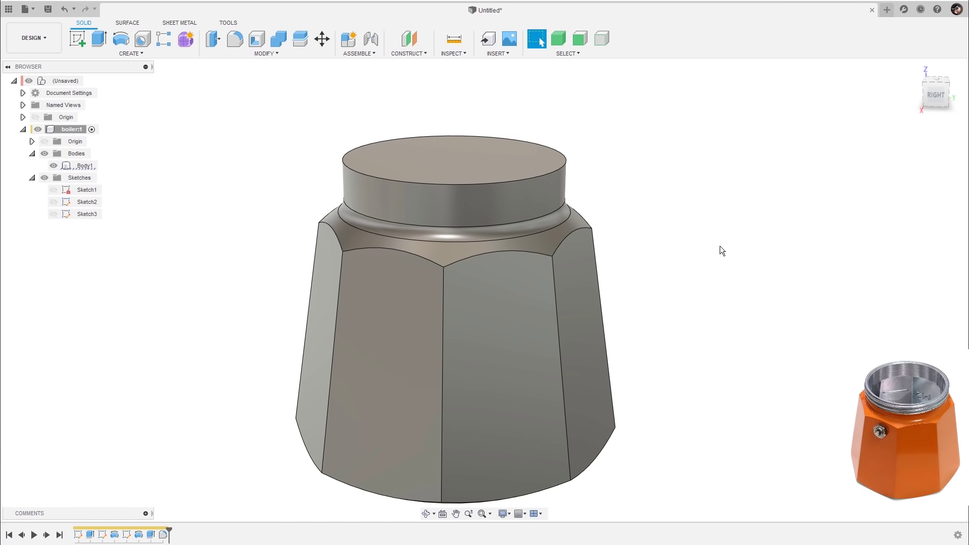
# - Create a section analysis through the boiler on its XZ origin plane, examine the cut, and hide the analysis
pyautogui.keyDown('shift'); pyautogui.moveTo(710, 247); pyautogui.dragTo(744, 171, button='middle'); pyautogui.keyUp('shift')
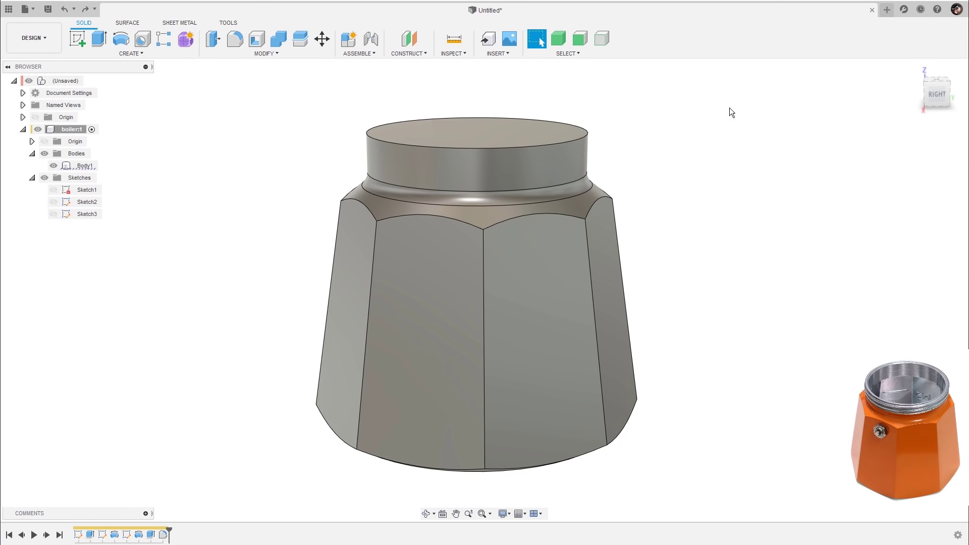
pyautogui.click(465, 55)
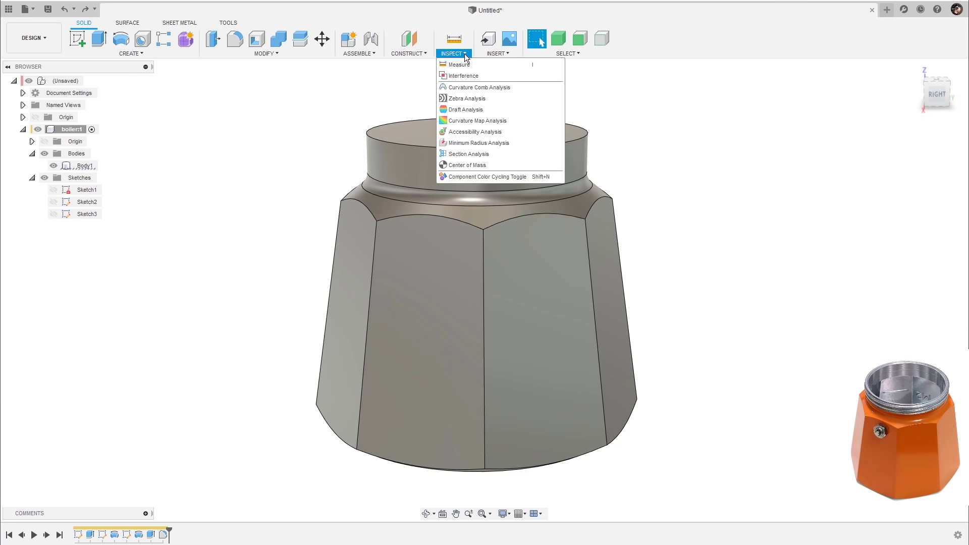
pyautogui.click(469, 154)
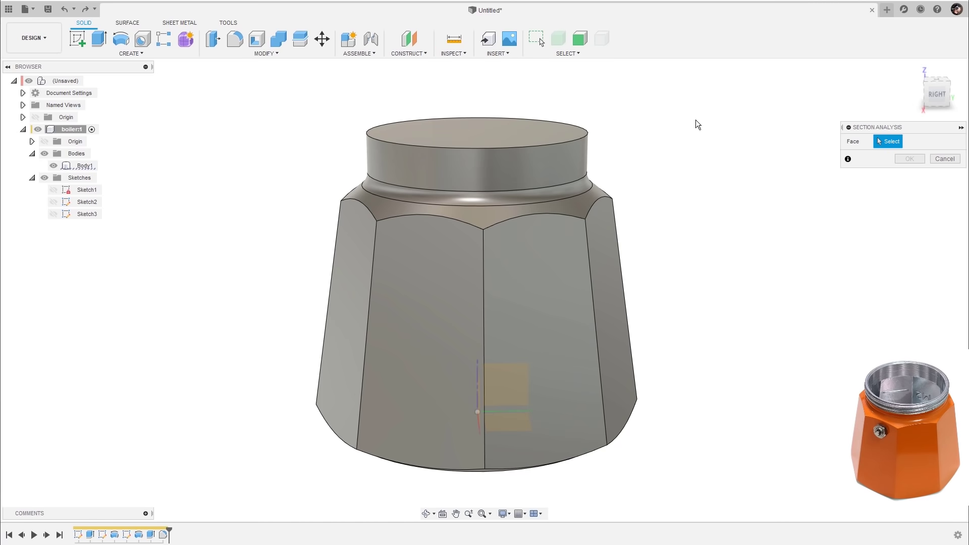
pyautogui.click(31, 141)
pyautogui.click(82, 214)
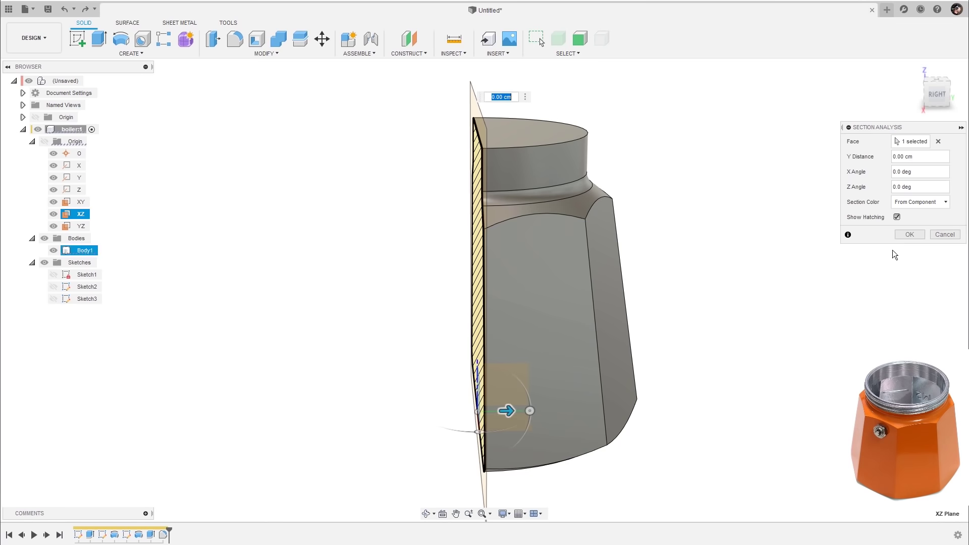
pyautogui.click(910, 235)
pyautogui.keyDown('shift'); pyautogui.moveTo(695, 187); pyautogui.dragTo(747, 162, button='middle'); pyautogui.keyUp('shift')
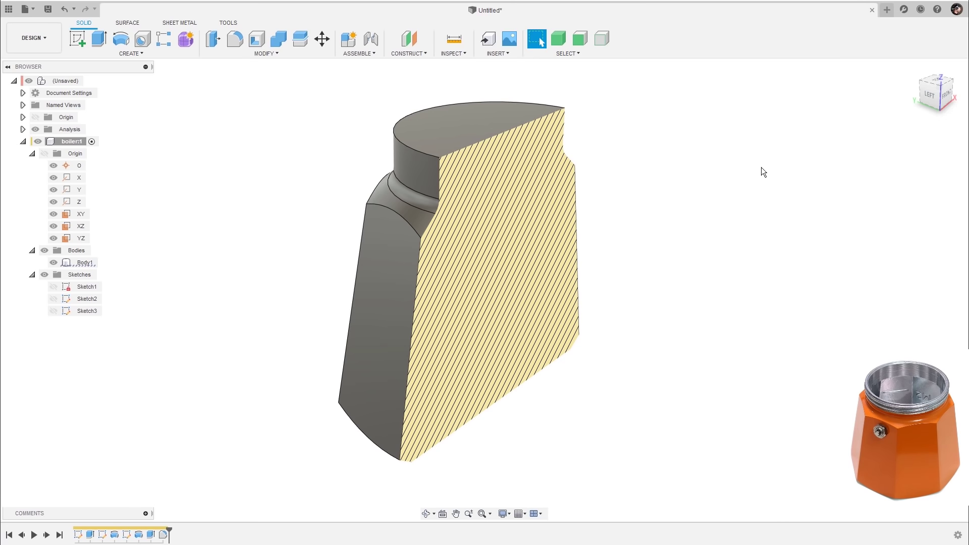
pyautogui.keyDown('shift'); pyautogui.moveTo(767, 163); pyautogui.dragTo(728, 188, button='middle'); pyautogui.keyUp('shift')
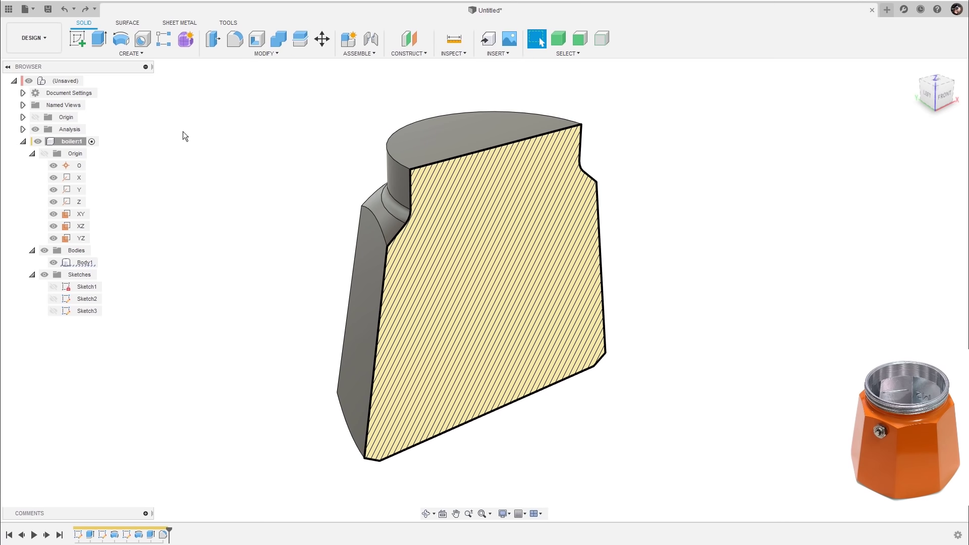
pyautogui.click(36, 130)
pyautogui.click(33, 154)
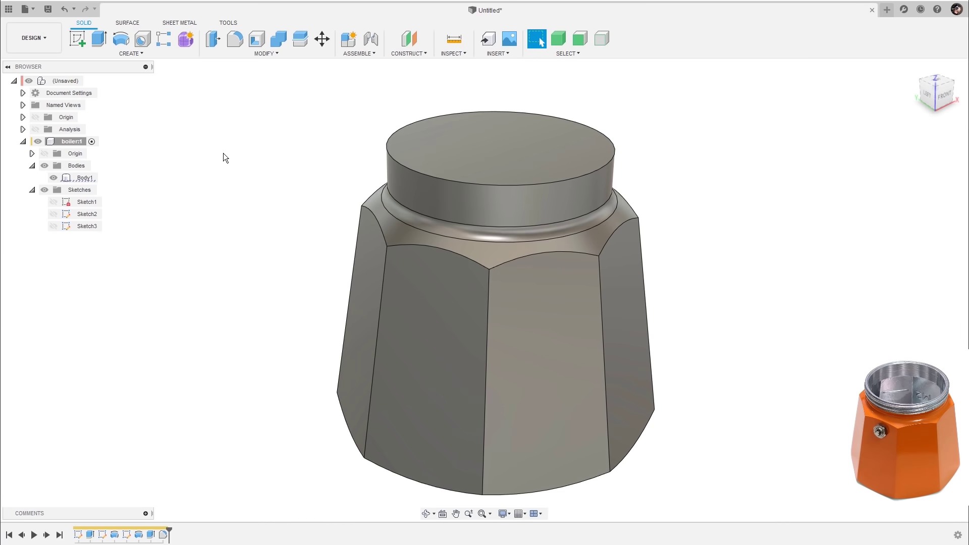
# - Shell the body through the neck's circular top face with an inside thickness of 0.3 cm
pyautogui.click(258, 39)
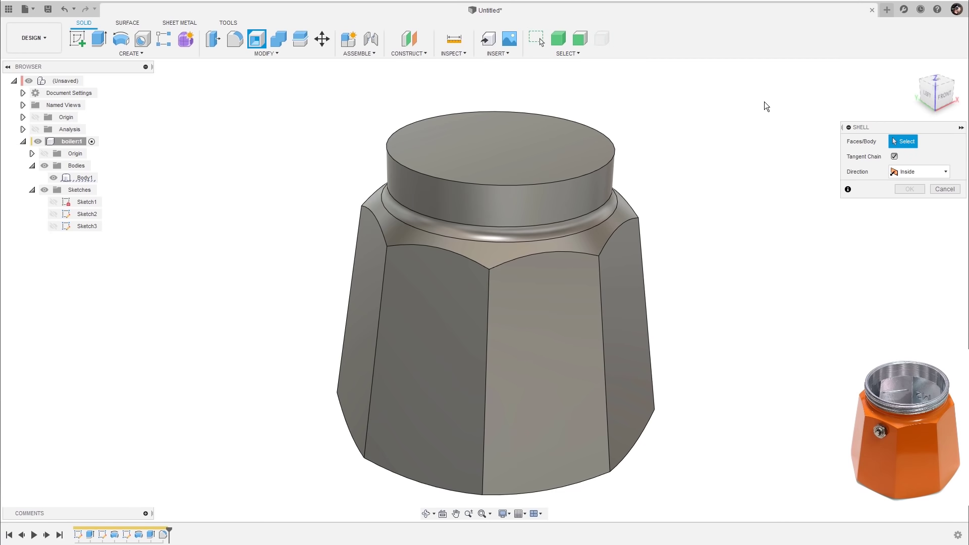
pyautogui.click(524, 153)
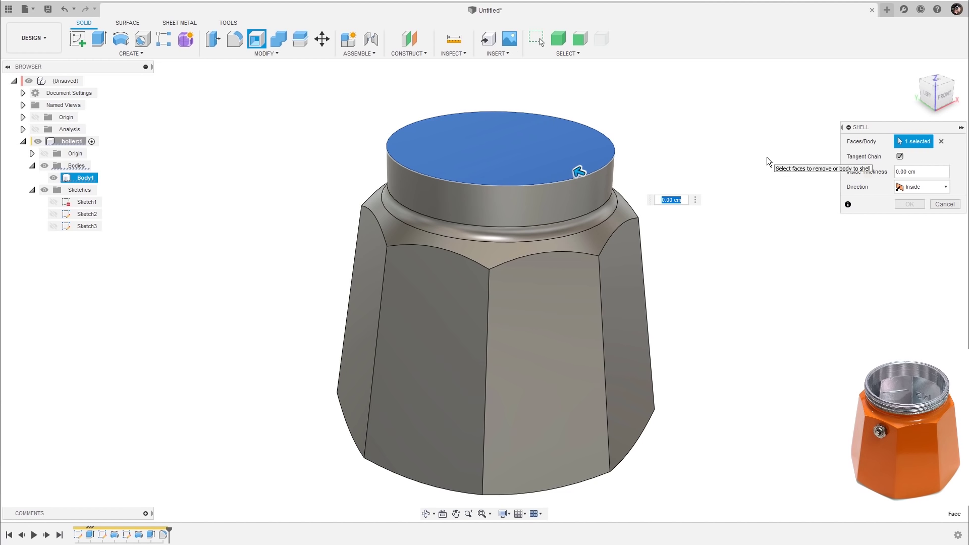
pyautogui.write('0,3')
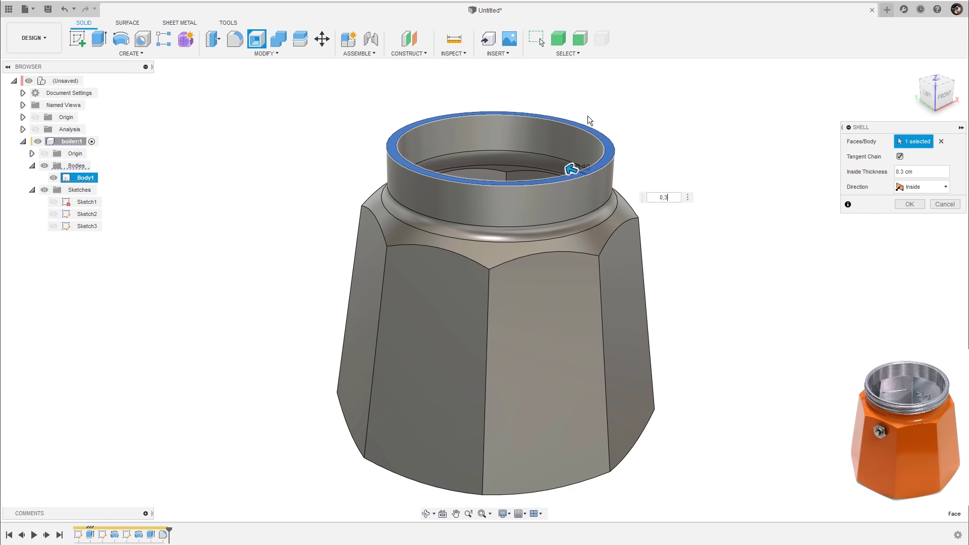
pyautogui.click(909, 204)
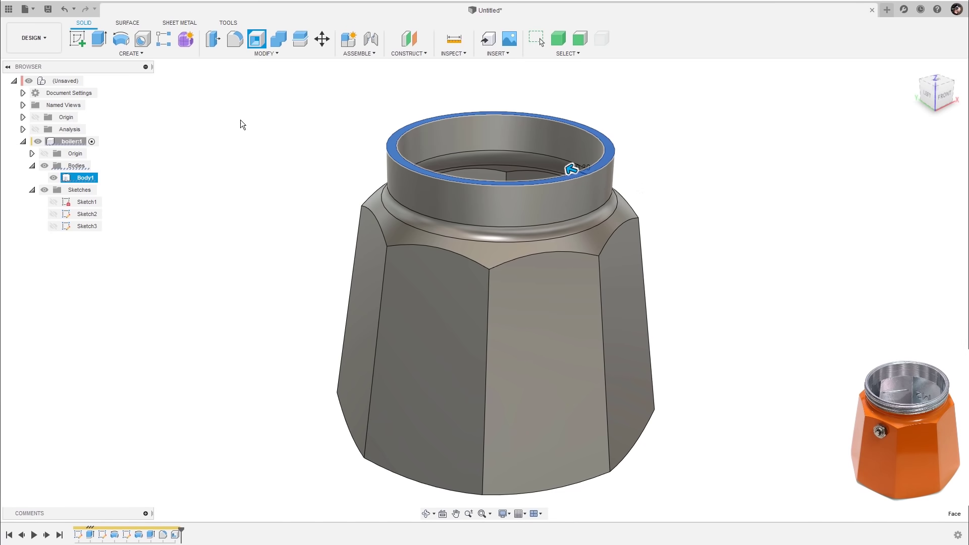
# - Show the section analysis to examine the hollow interior and walls, and hide it again
pyautogui.click(36, 128)
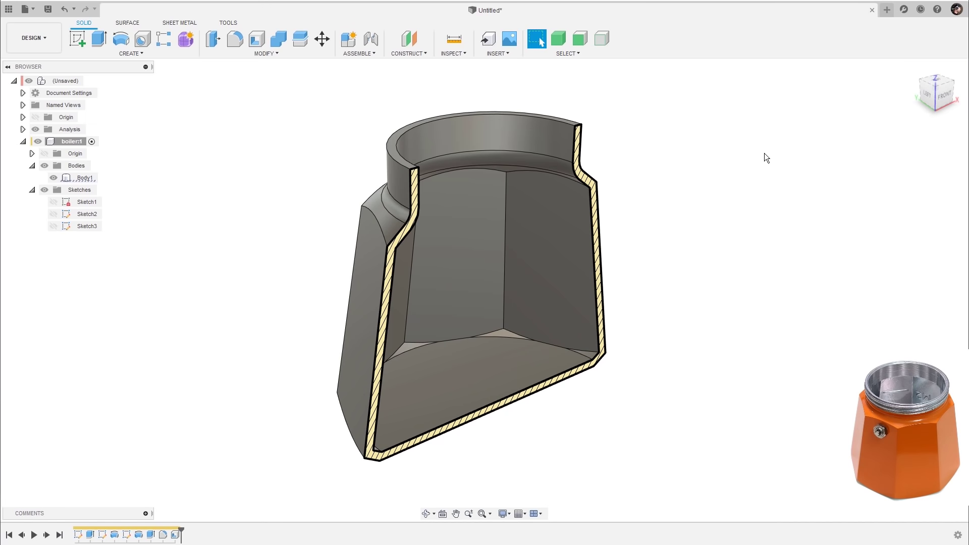
pyautogui.keyDown('shift'); pyautogui.moveTo(764, 153); pyautogui.dragTo(749, 154, button='middle'); pyautogui.keyUp('shift')
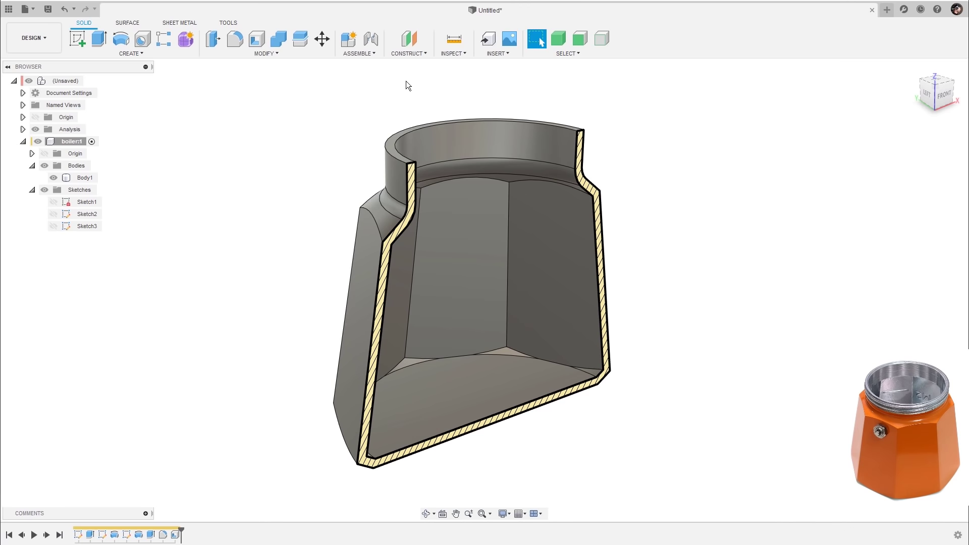
pyautogui.click(35, 129)
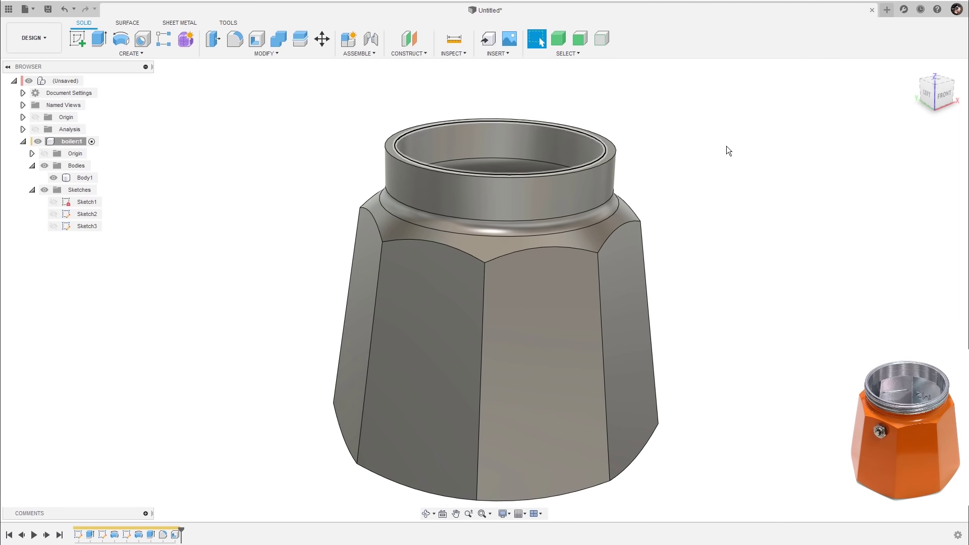
# - Set up a modeled ISO Metric thread on the neck's outer cylindrical face with size 70.0 mm and designation M70x4
pyautogui.keyDown('shift'); pyautogui.moveTo(716, 154); pyautogui.dragTo(762, 142, button='middle'); pyautogui.keyUp('shift')
pyautogui.click(588, 183)
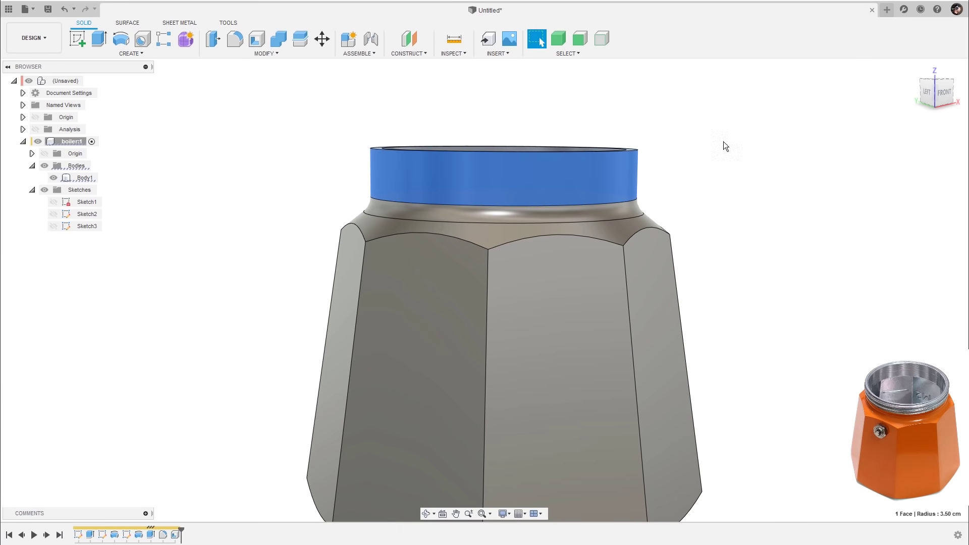
pyautogui.click(164, 52)
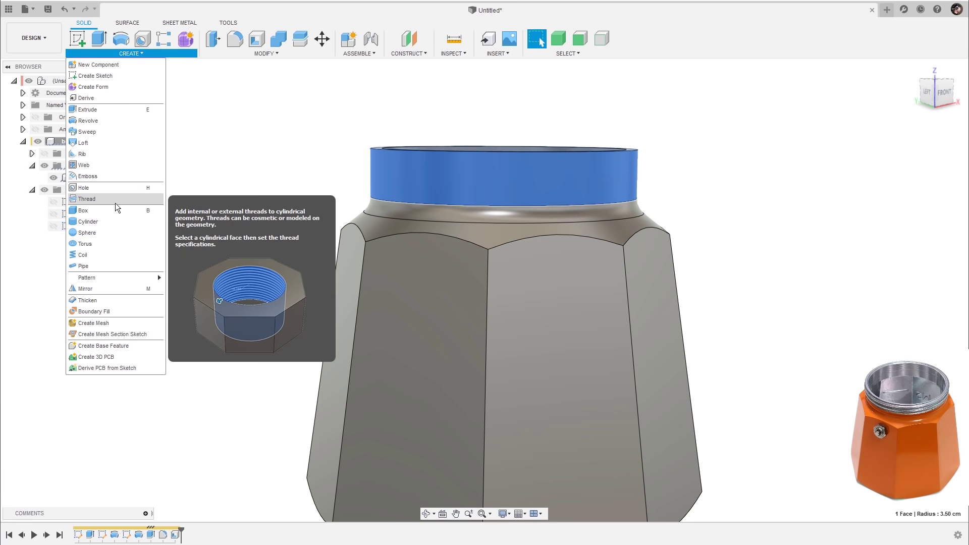
pyautogui.click(101, 201)
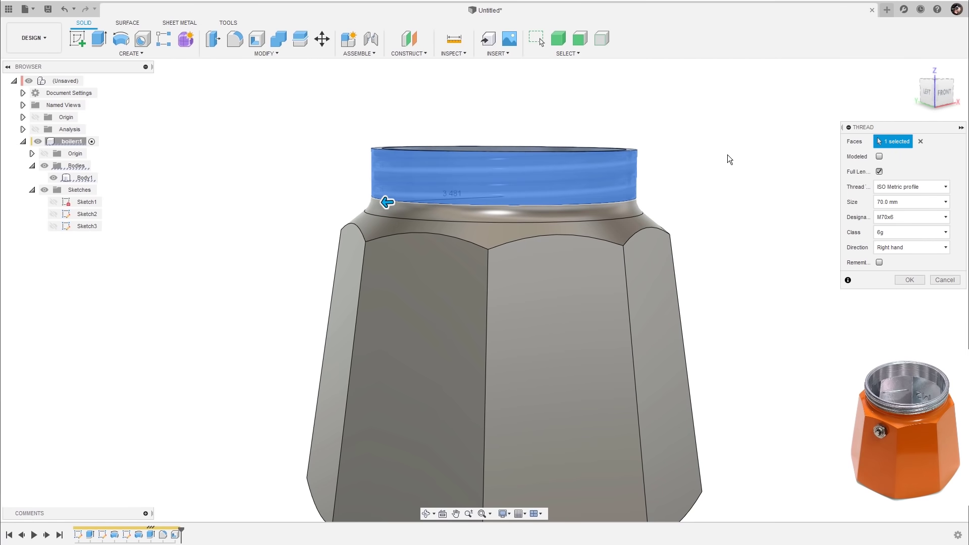
pyautogui.click(880, 156)
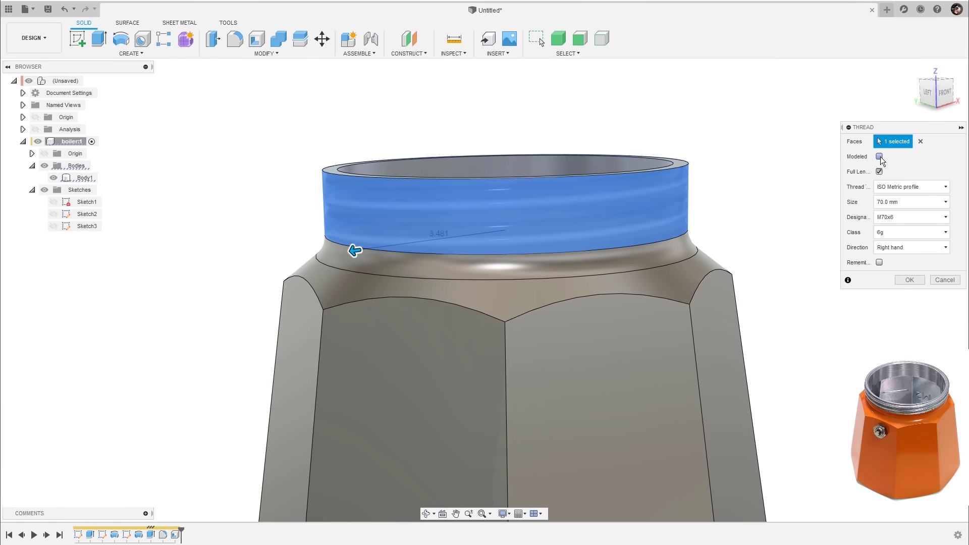
pyautogui.scroll(-2, 775, 188)
pyautogui.moveTo(771, 153)
pyautogui.keyDown('shift'); pyautogui.mouseDown(button='middle')
pyautogui.moveTo(707, 171)
pyautogui.moveTo(780, 156)
pyautogui.moveTo(775, 141)
pyautogui.mouseUp(button='middle'); pyautogui.keyUp('shift')
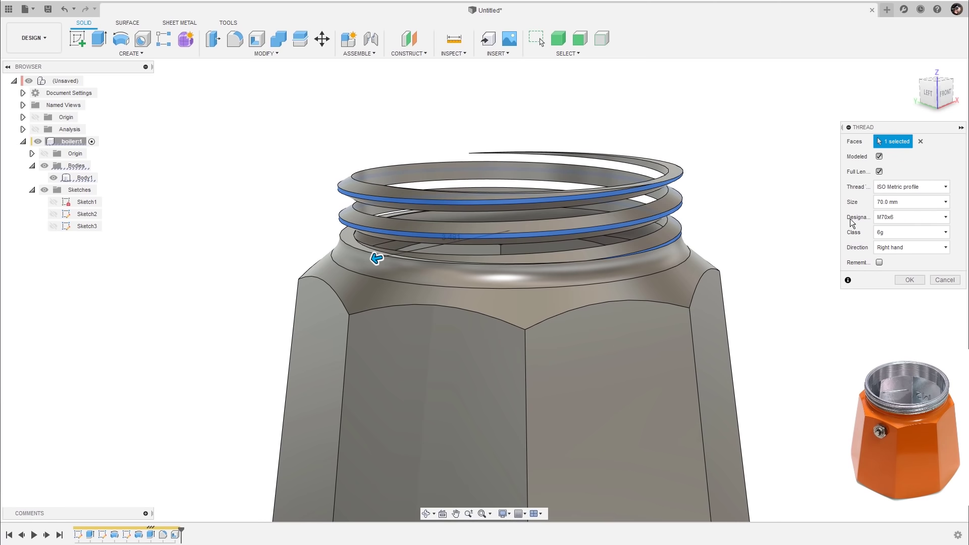
pyautogui.click(907, 215)
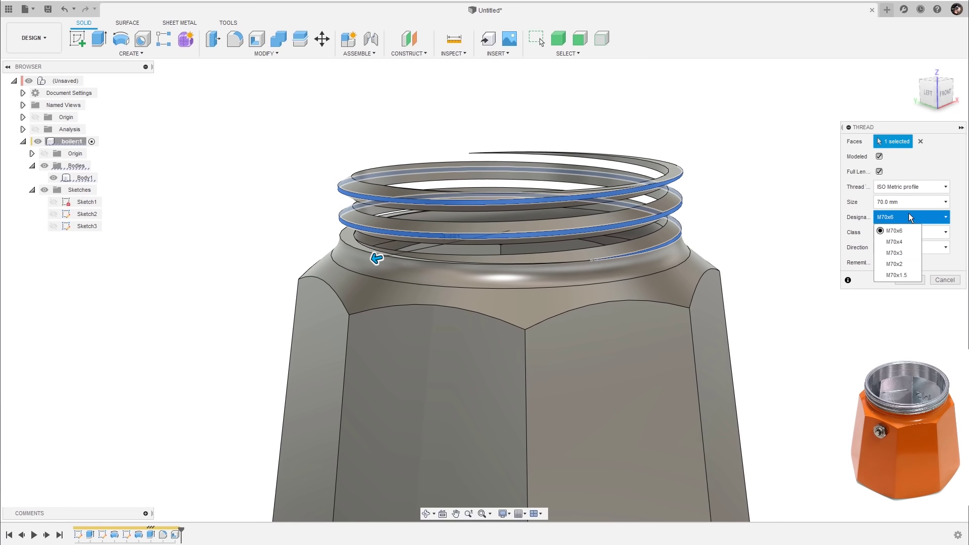
pyautogui.click(904, 243)
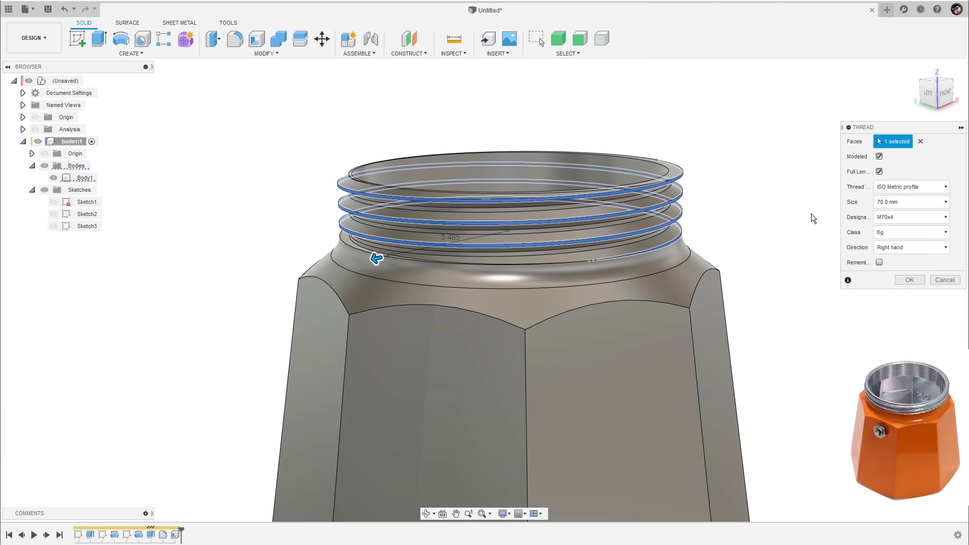
# - Turn off full length for the neck thread, give it a 0.1 cm offset and 1.00 cm length, and create it
pyautogui.click(880, 172)
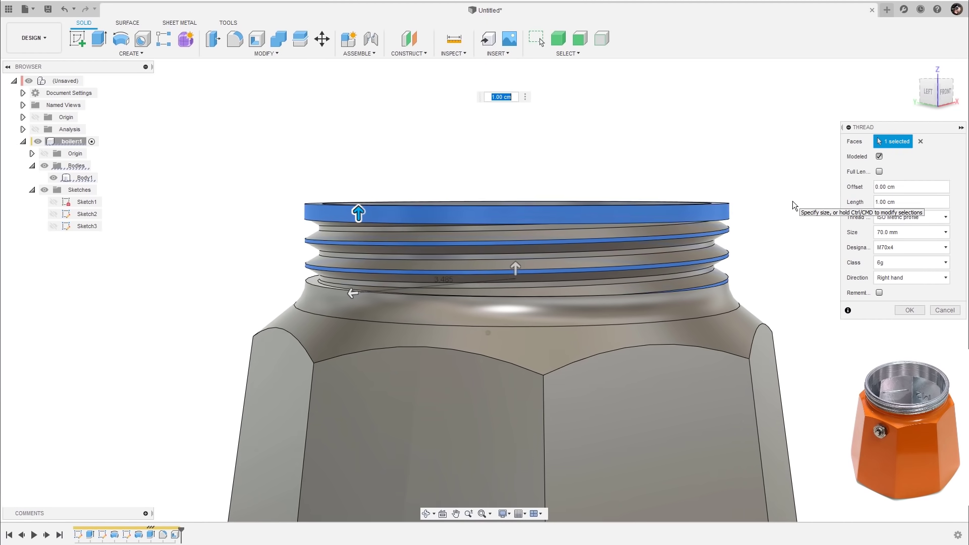
pyautogui.click(899, 188)
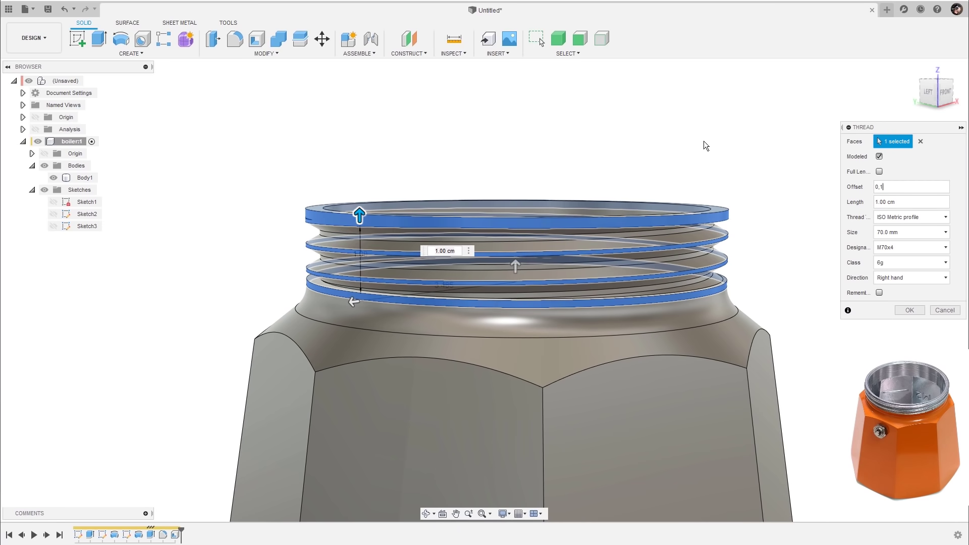
pyautogui.scroll(-5, 706, 146)
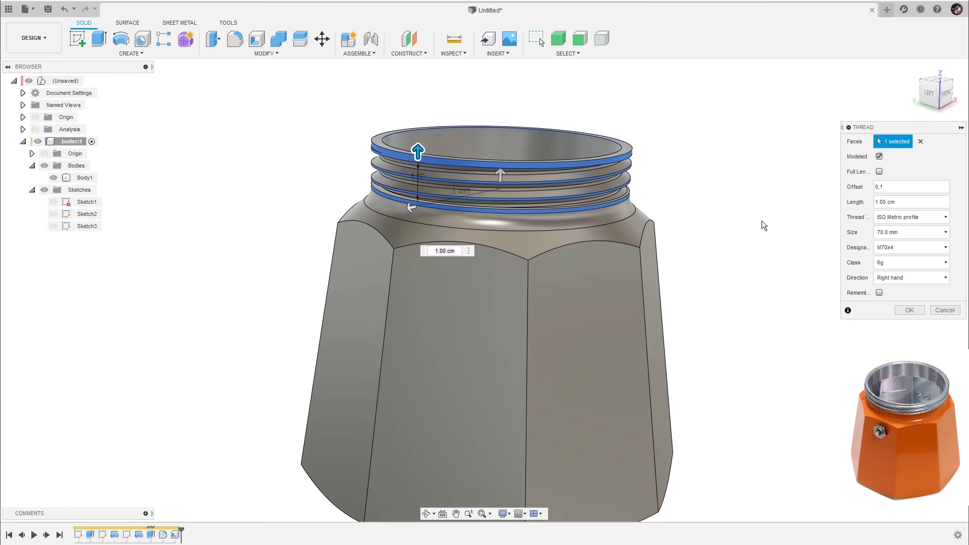
pyautogui.scroll(-2, 764, 226)
pyautogui.click(910, 310)
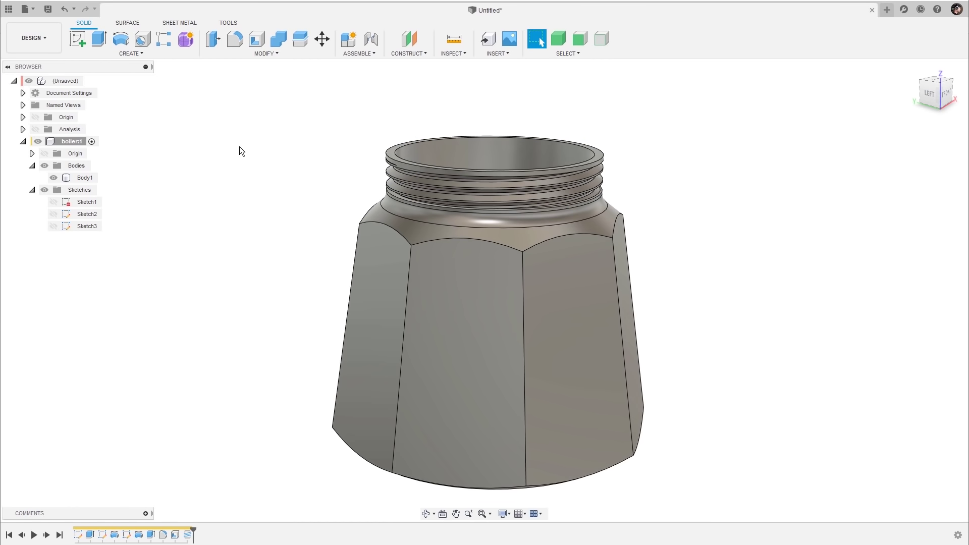
# - Create a new project named Mocha Pod in the data panel and open it
pyautogui.click(9, 9)
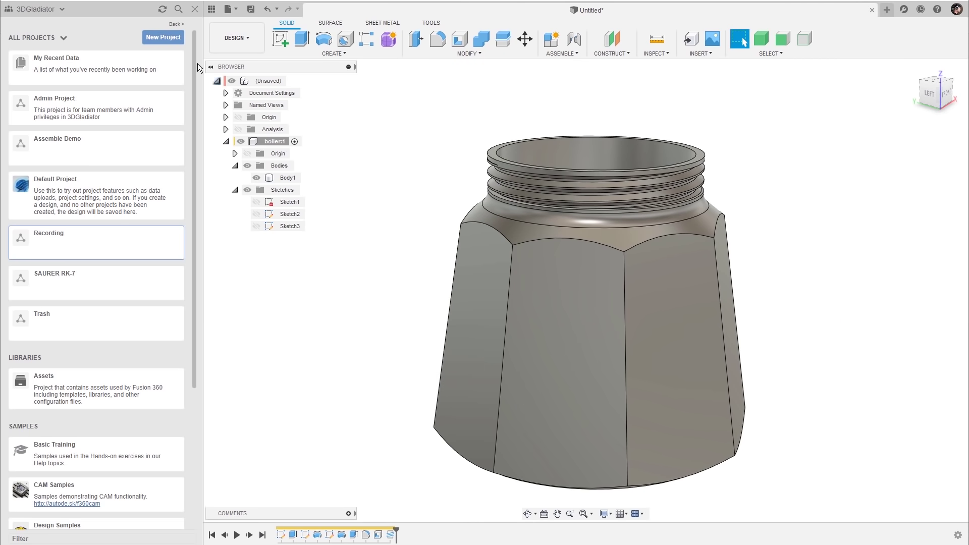
pyautogui.click(167, 39)
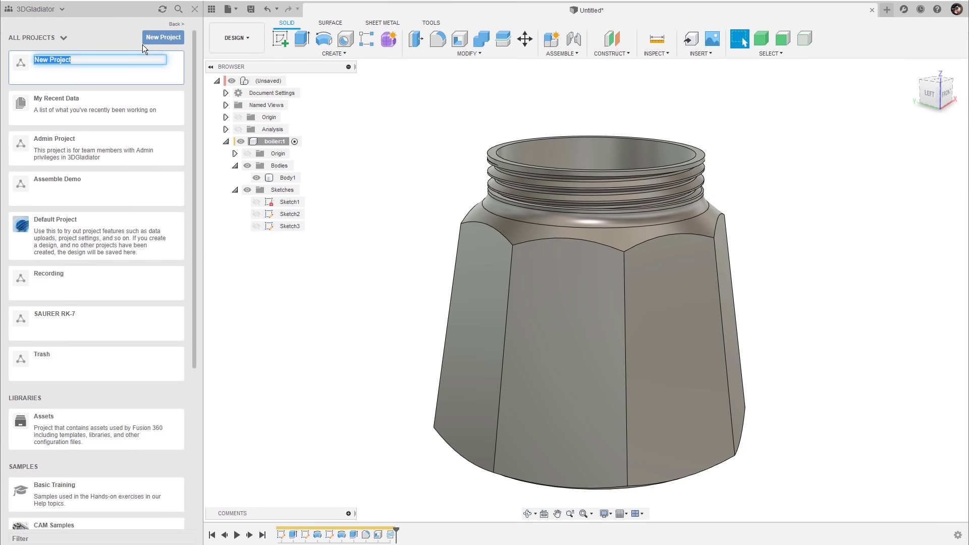
pyautogui.write('Mocha Pod')
pyautogui.press('Return')
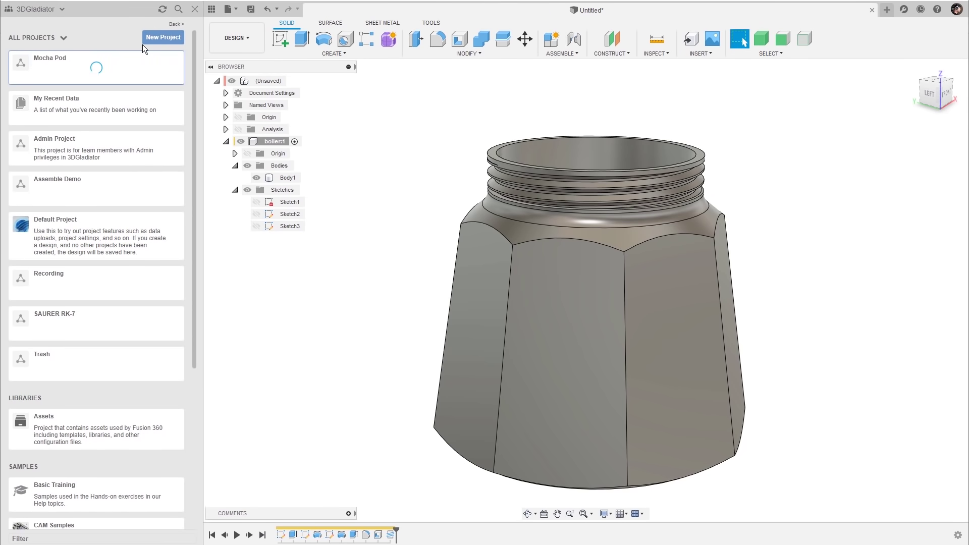
pyautogui.click(23, 65)
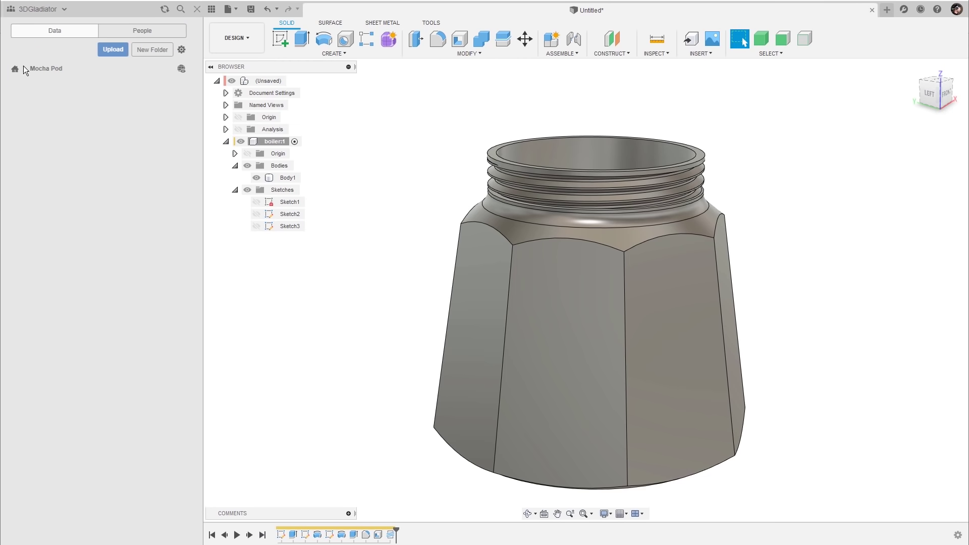
# - Save the design as mocha_pod in the Mocha Pod project
pyautogui.click(230, 9)
pyautogui.click(253, 116)
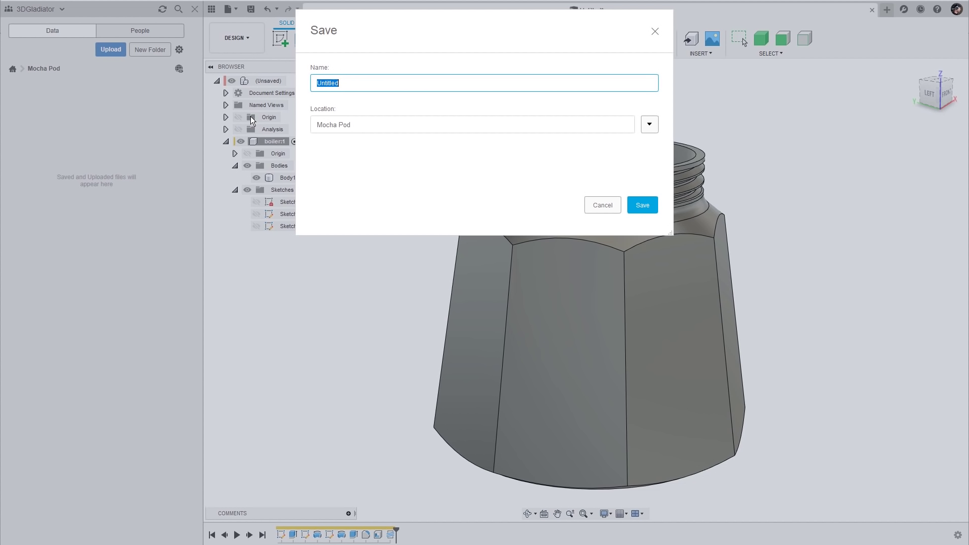
pyautogui.write('mocha_pod')
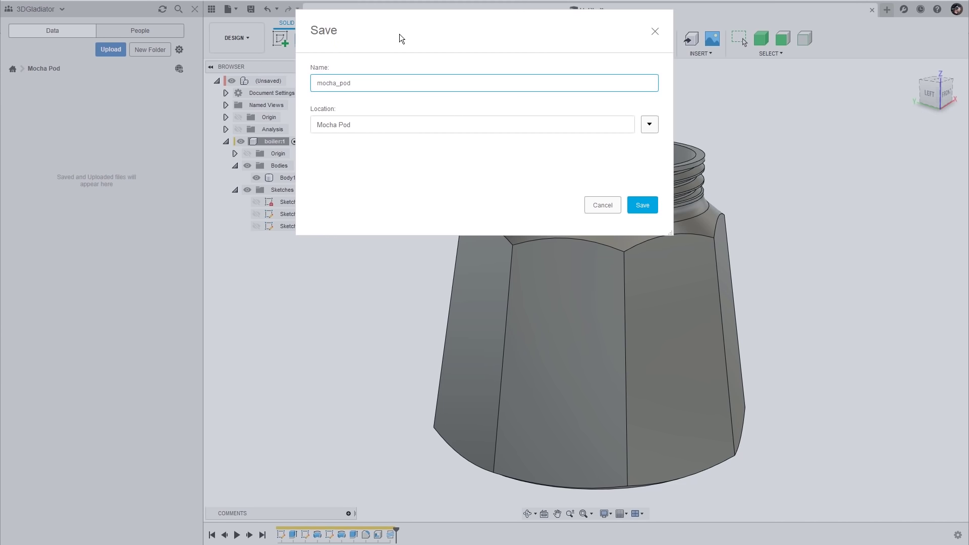
pyautogui.click(649, 207)
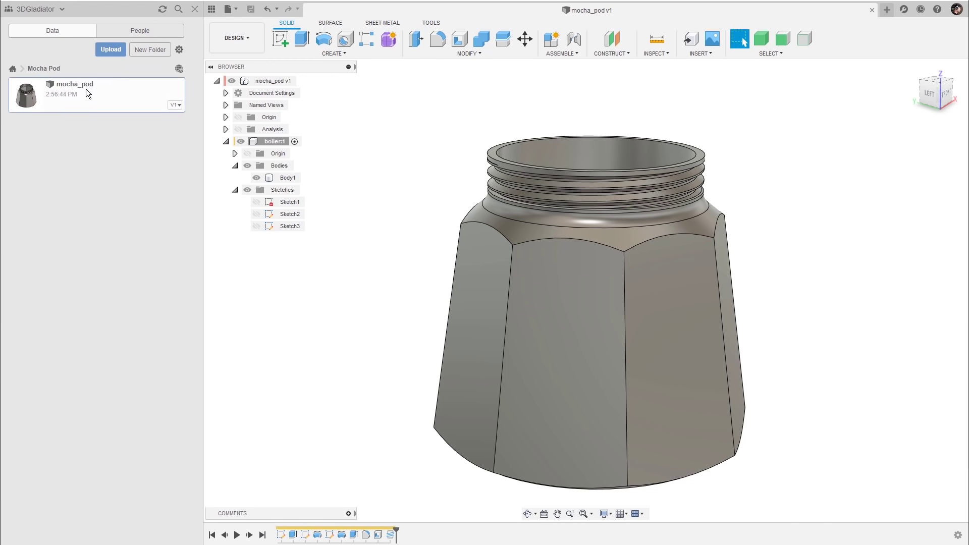
# - Examine the version history of the saved mocha_pod file and close the data panel
pyautogui.click(180, 110)
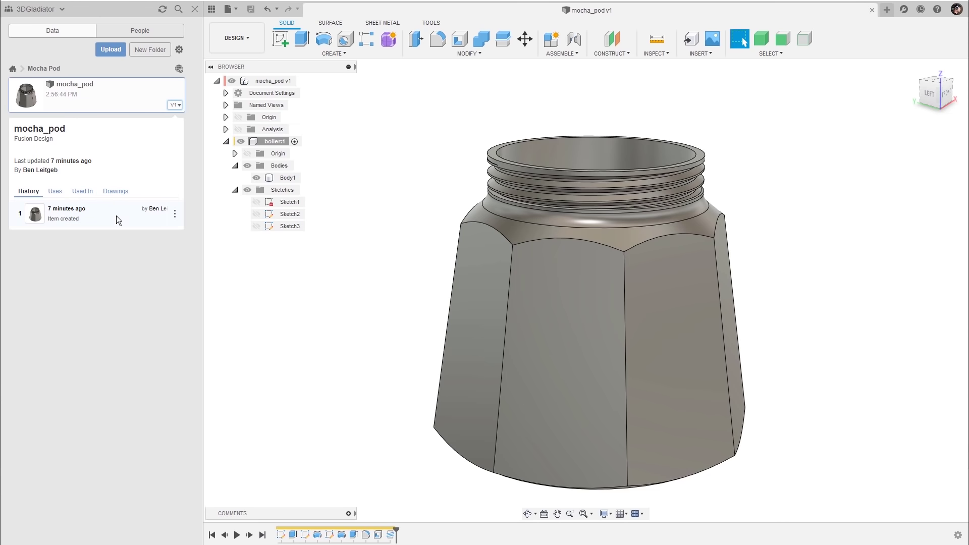
pyautogui.click(175, 105)
pyautogui.click(212, 9)
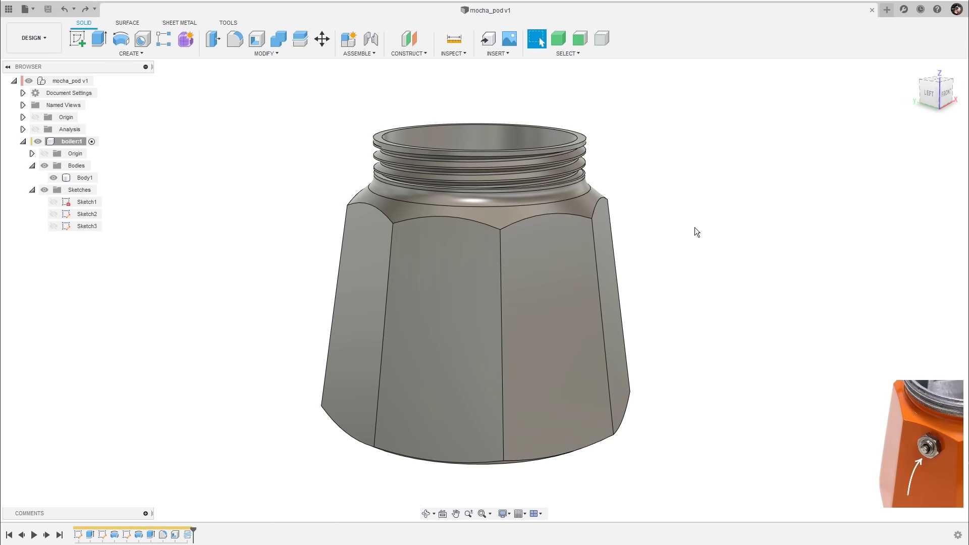
# - Start a sketch on one flat side face of the boiler and draw a vertical line about 5.48 cm long upward from the origin
pyautogui.keyDown('shift'); pyautogui.moveTo(731, 243); pyautogui.dragTo(778, 215, button='middle'); pyautogui.keyUp('shift')
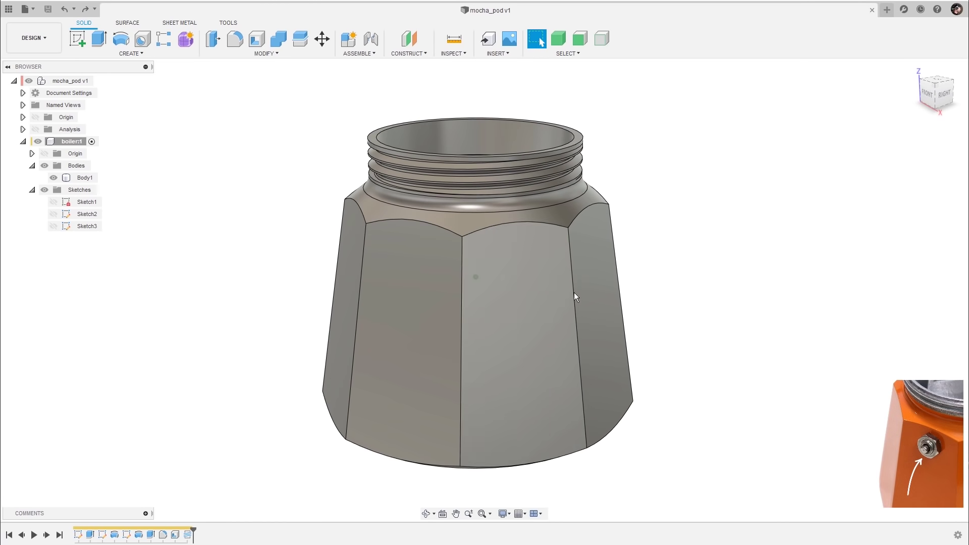
pyautogui.click(539, 312)
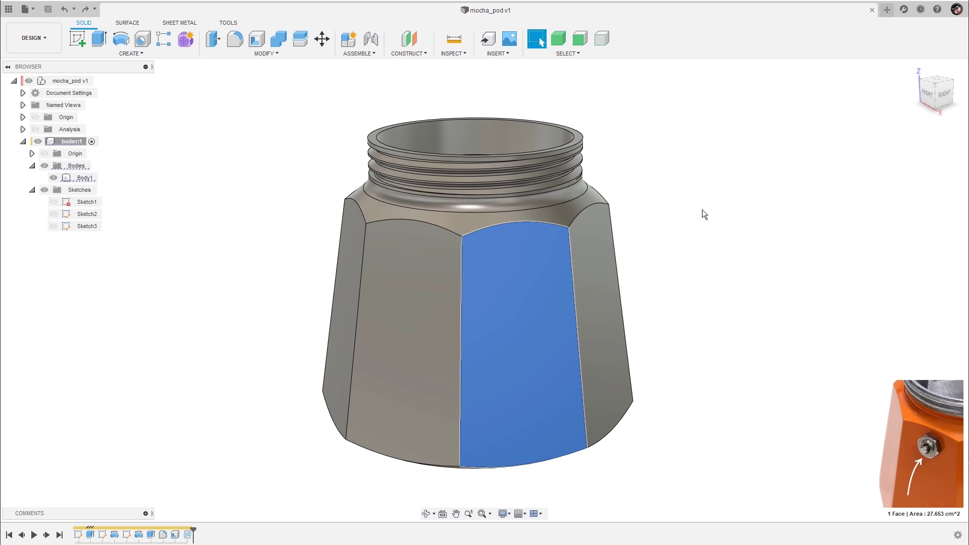
pyautogui.press('l')
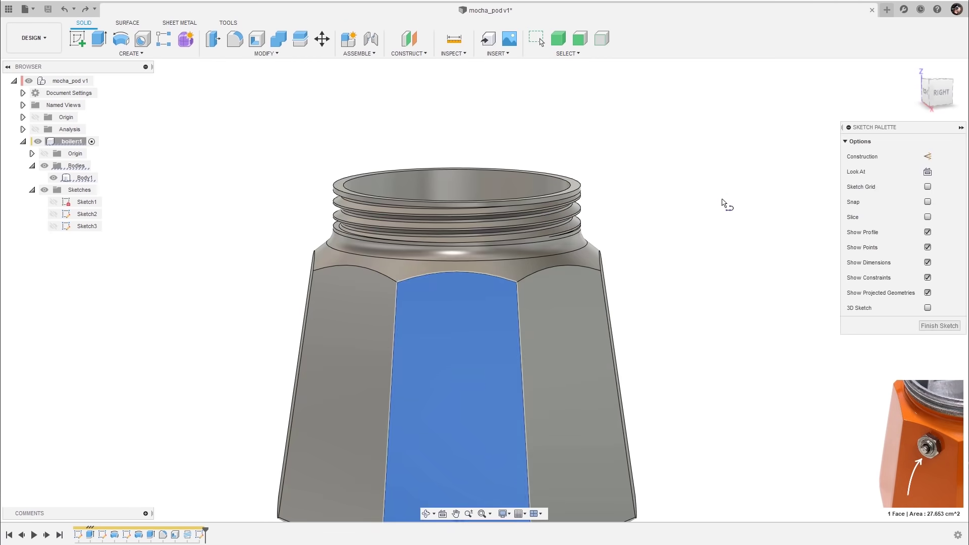
pyautogui.scroll(-5, 655, 223)
pyautogui.scroll(-3, 656, 289)
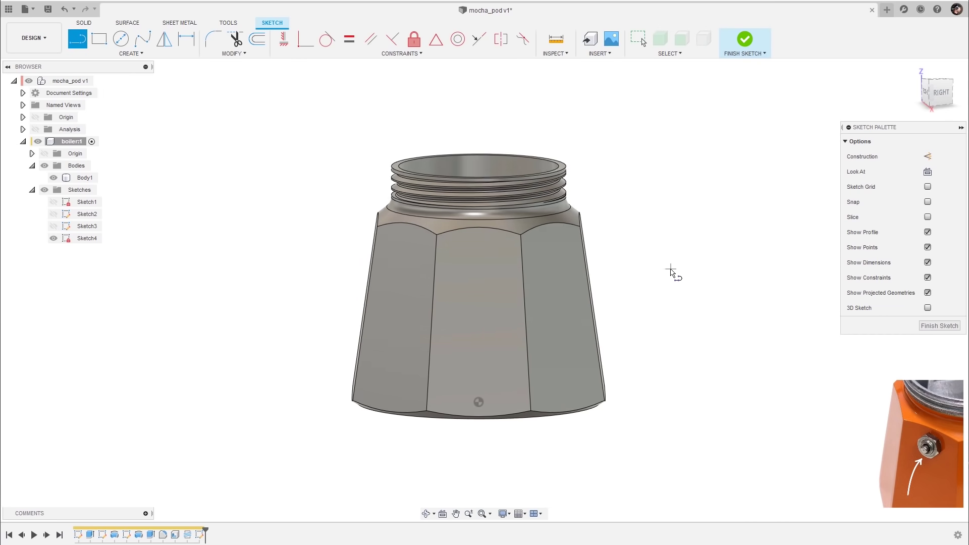
pyautogui.scroll(3, 671, 269)
pyautogui.scroll(-1, 689, 247)
pyautogui.press('l')
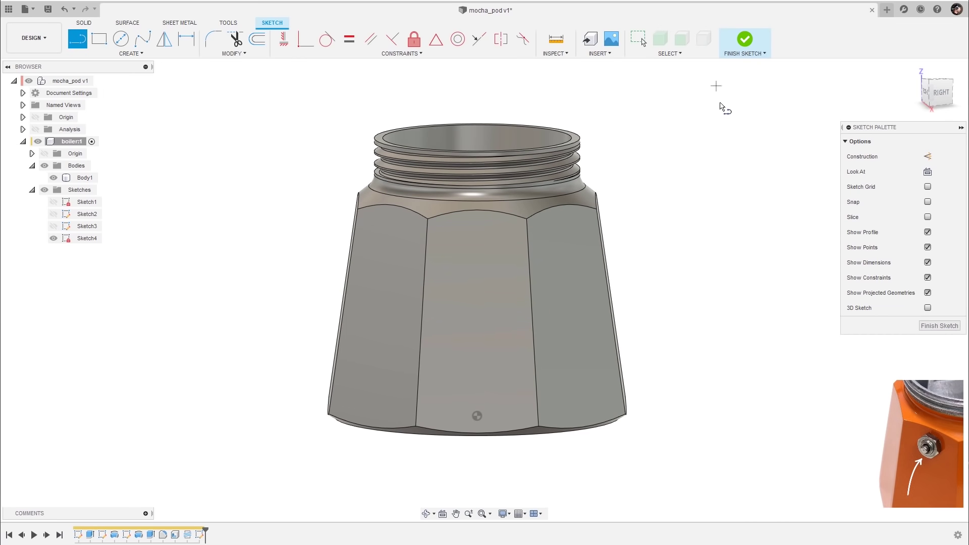
pyautogui.scroll(2, 689, 251)
pyautogui.moveTo(730, 171); pyautogui.dragTo(715, 188, button='middle')
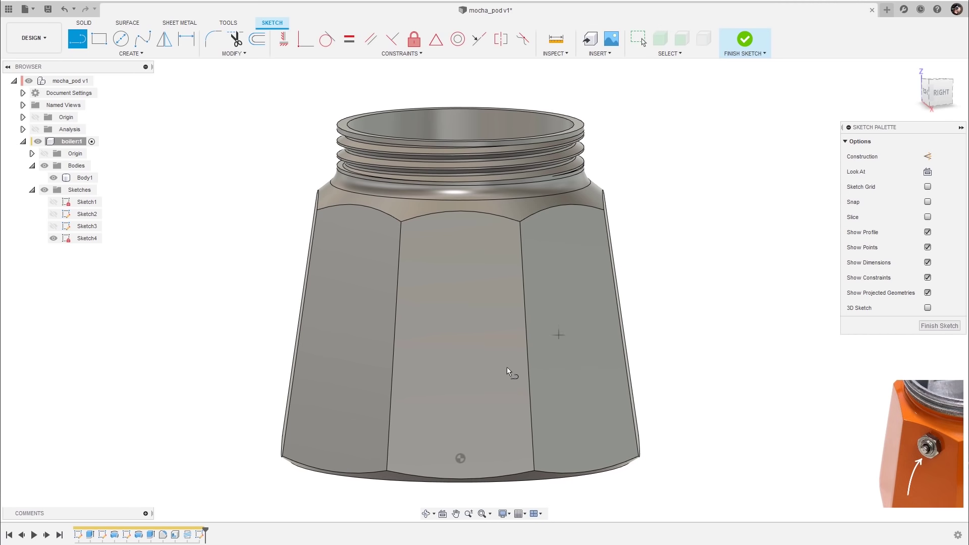
pyautogui.click(461, 458)
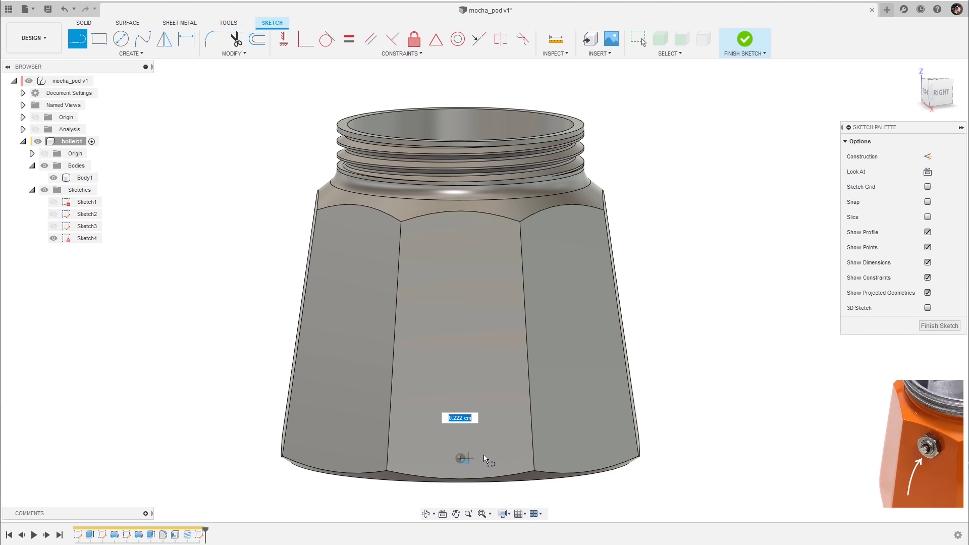
pyautogui.click(461, 263)
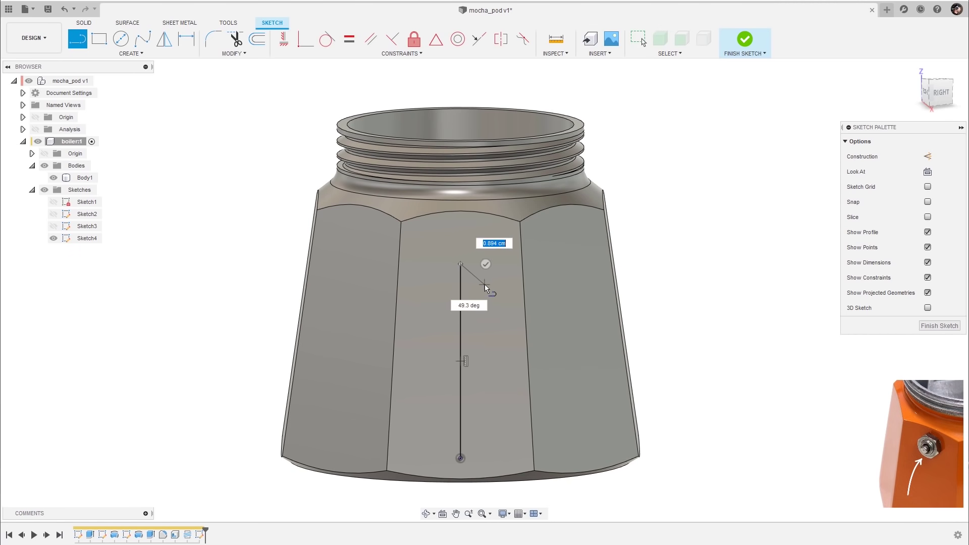
pyautogui.press('Escape')
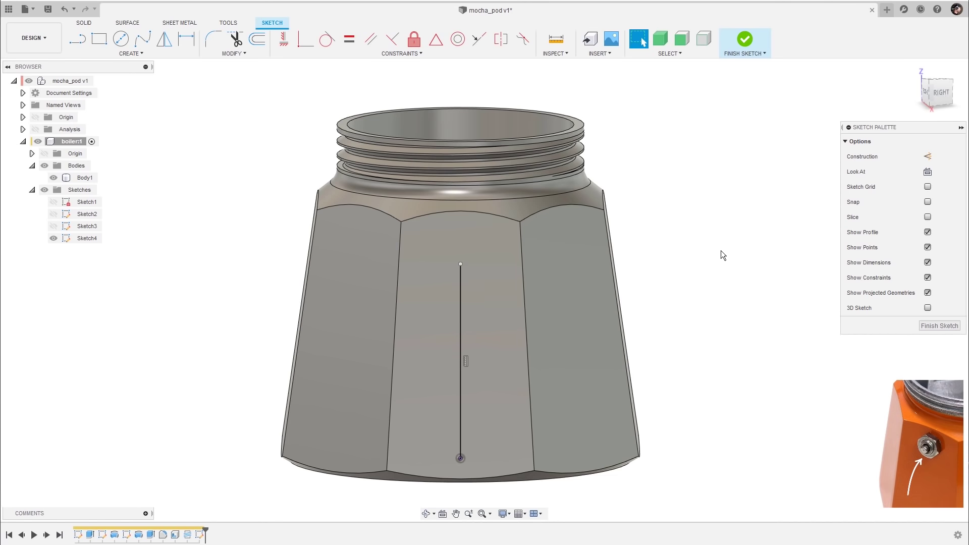
# - Convert the vertical sketch line on the side face to a construction line
pyautogui.click(461, 317)
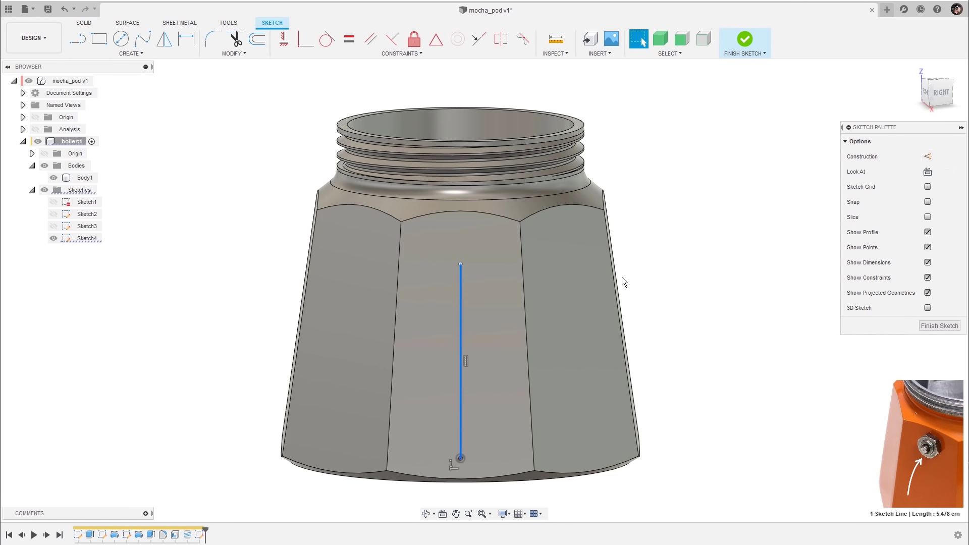
pyautogui.click(686, 258)
pyautogui.scroll(2, 665, 274)
pyautogui.moveTo(671, 272); pyautogui.dragTo(667, 263)
pyautogui.press('Escape')
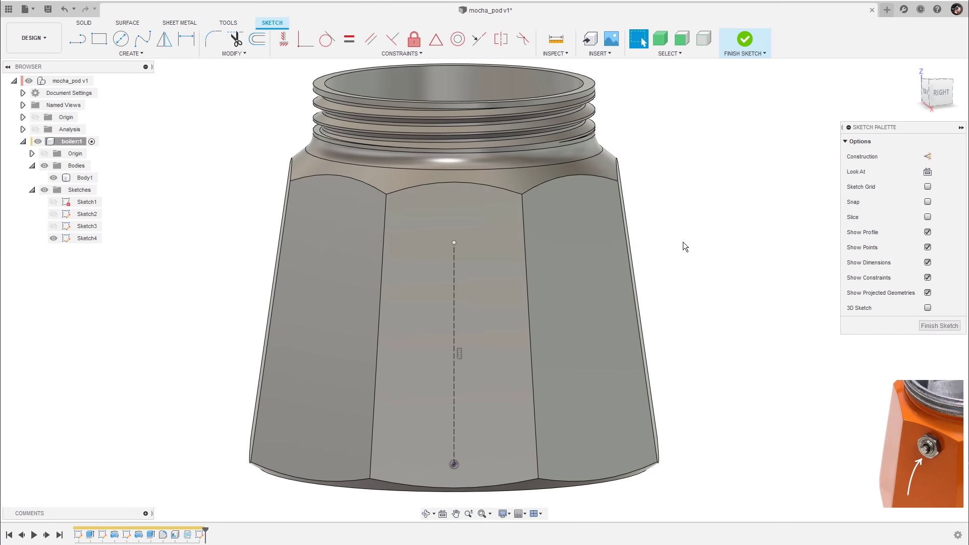
# - Create a six-sided inscribed polygon with a 0.5 cm radius centred on the construction line's upper end
pyautogui.click(152, 55)
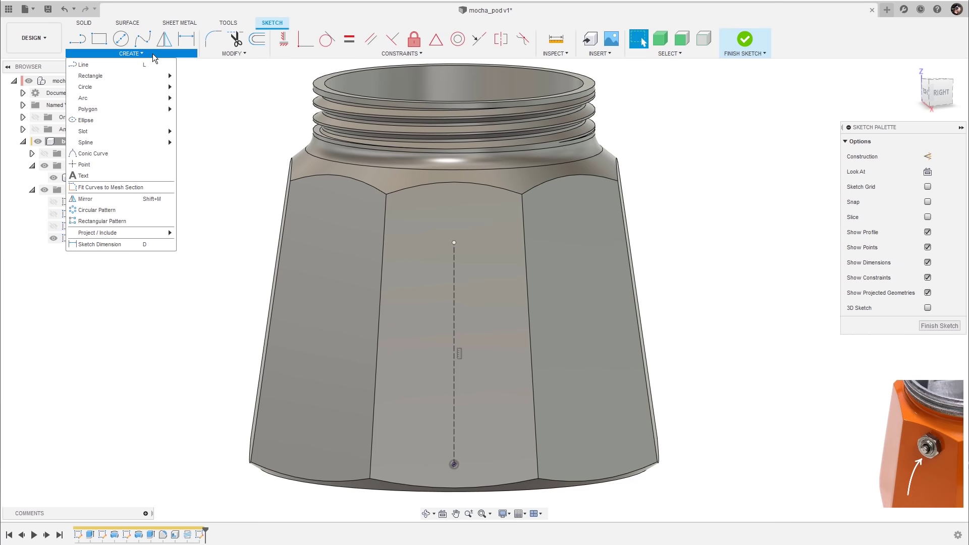
pyautogui.moveTo(143, 110)
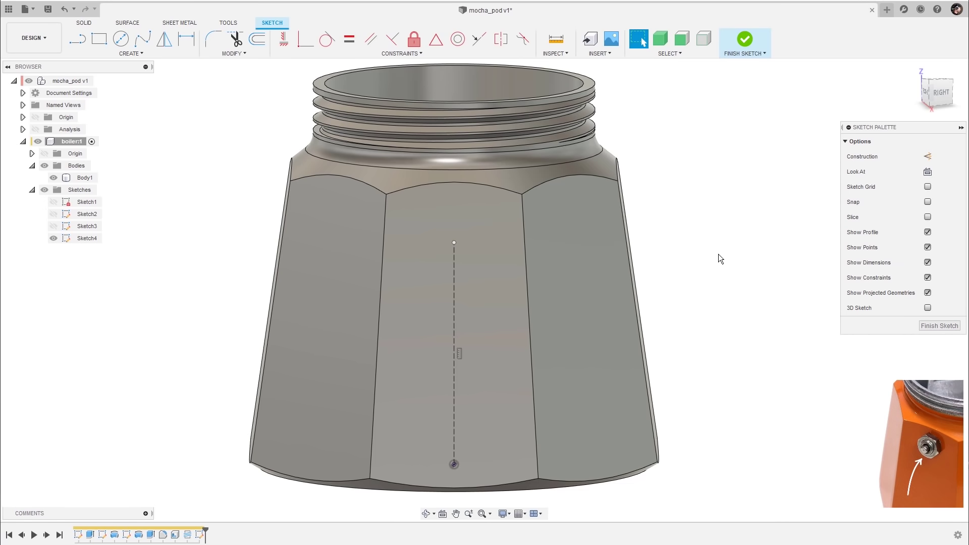
pyautogui.press('s')
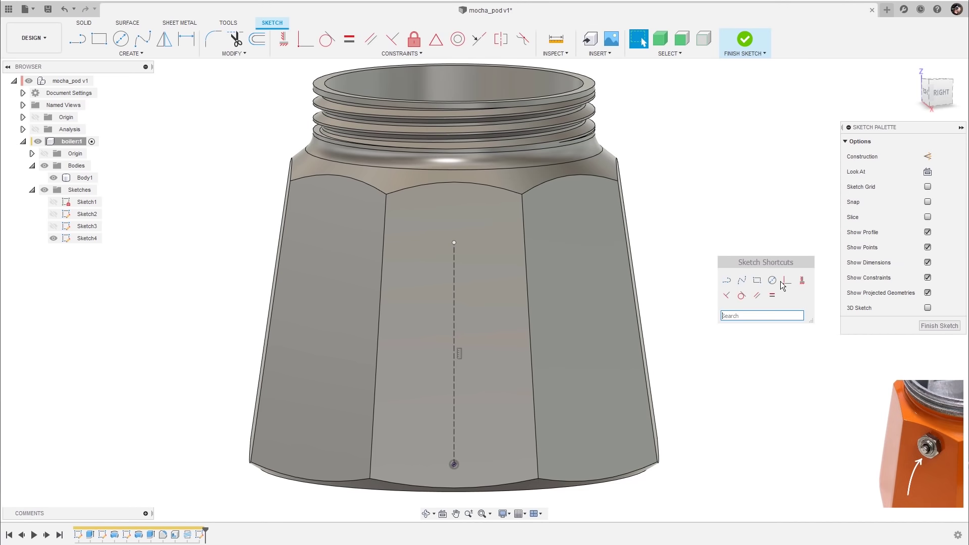
pyautogui.write('poly')
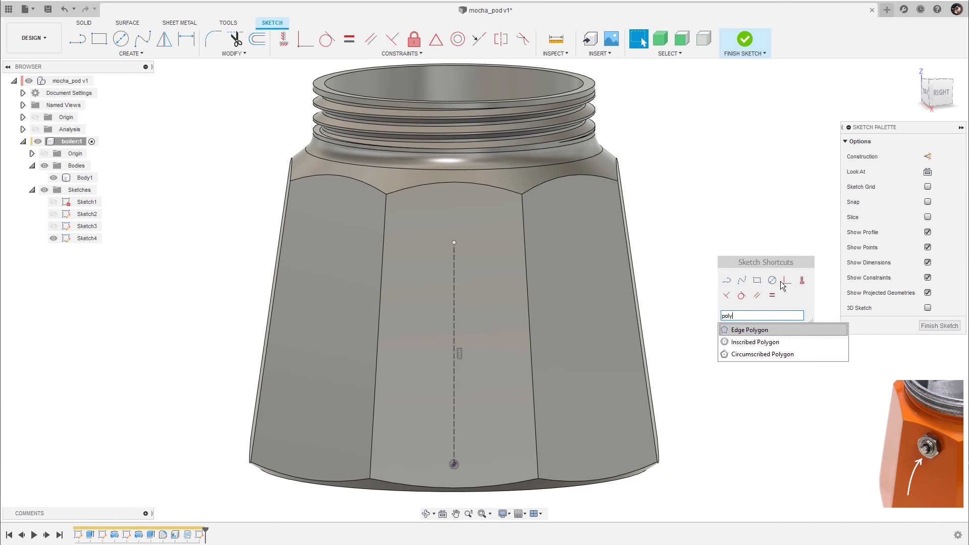
pyautogui.click(753, 343)
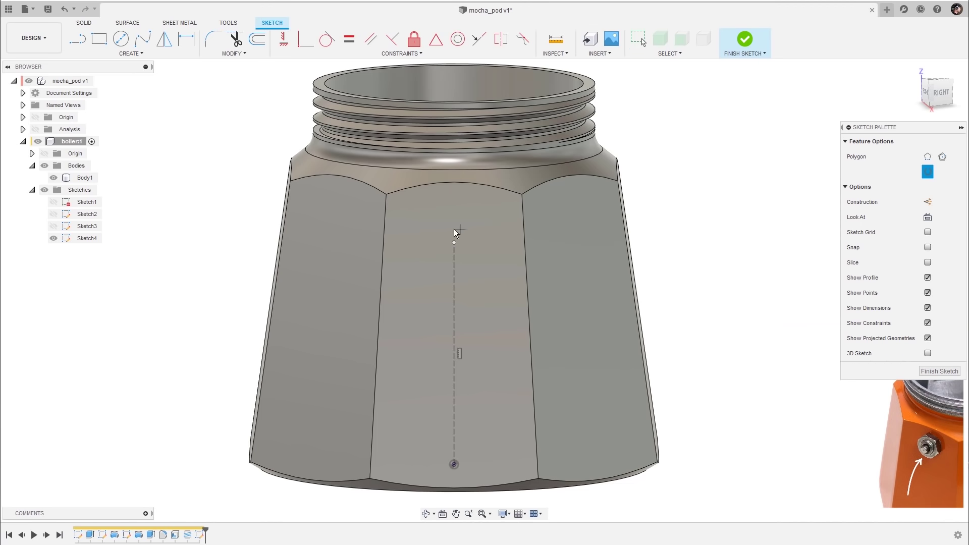
pyautogui.click(458, 244)
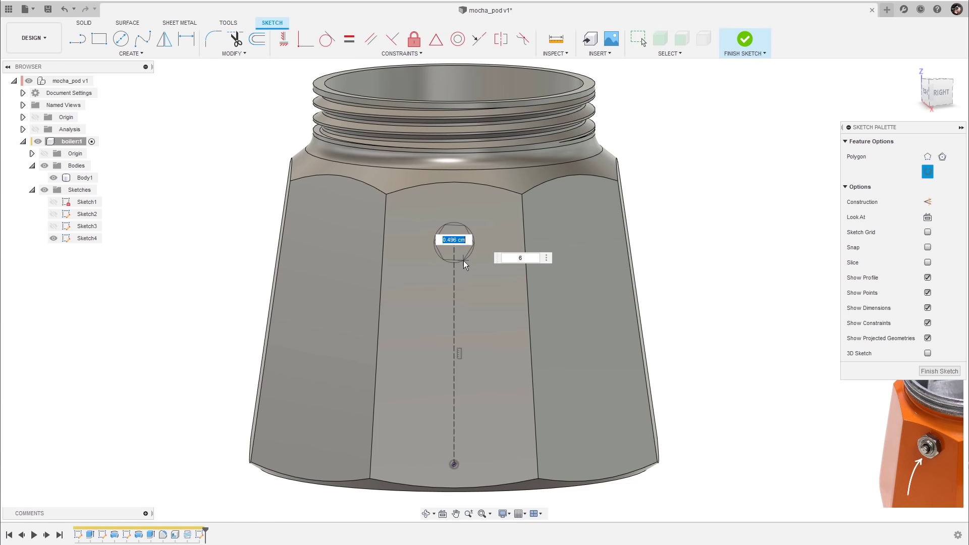
pyautogui.write('0.5')
pyautogui.press('Return')
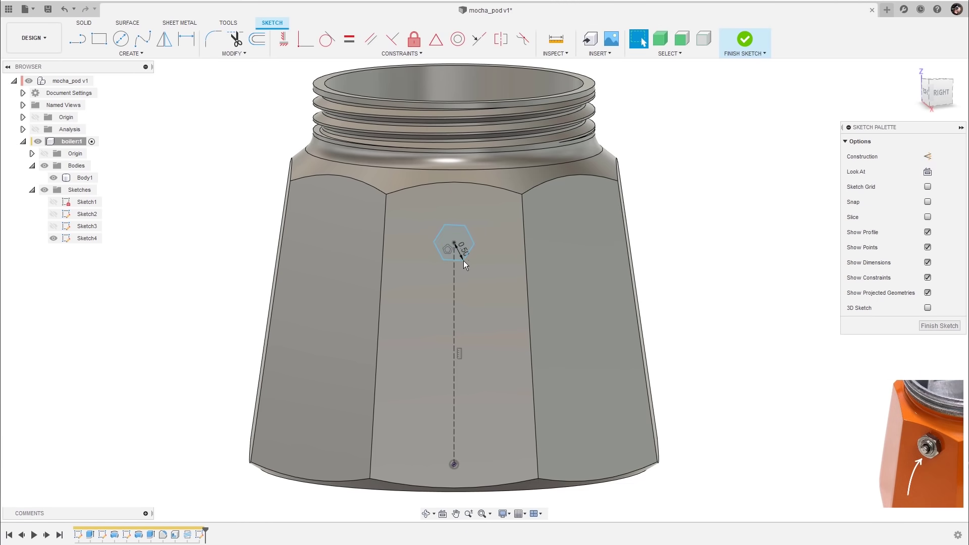
# - Constrain the hexagon's upper edge to be horizontal
pyautogui.scroll(3, 503, 243)
pyautogui.press('Escape')
pyautogui.scroll(3, 503, 227)
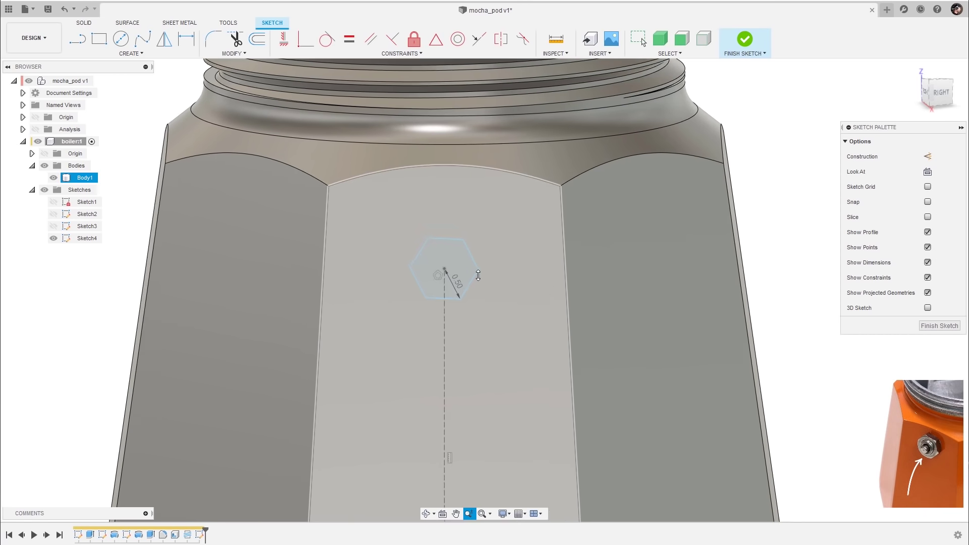
pyautogui.click(449, 235)
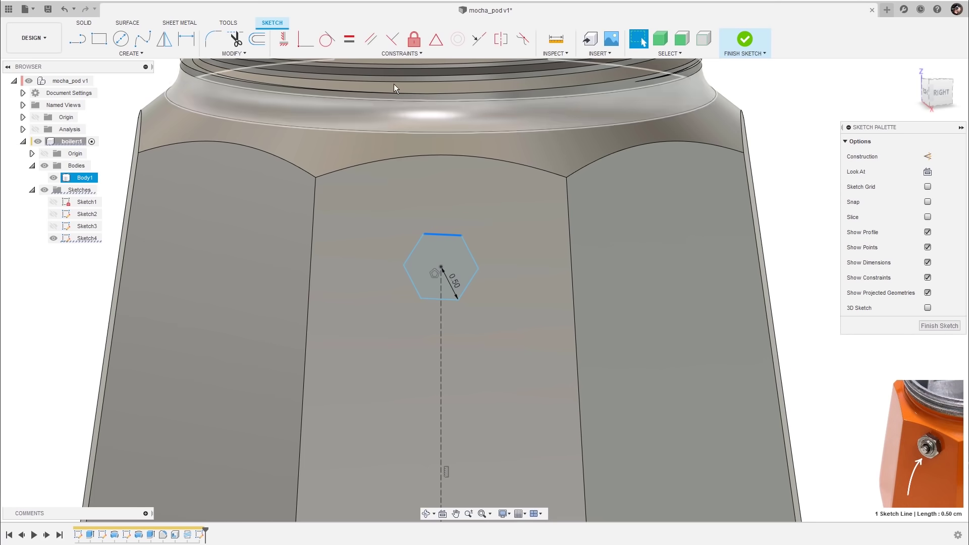
pyautogui.click(284, 39)
pyautogui.scroll(-2, 603, 245)
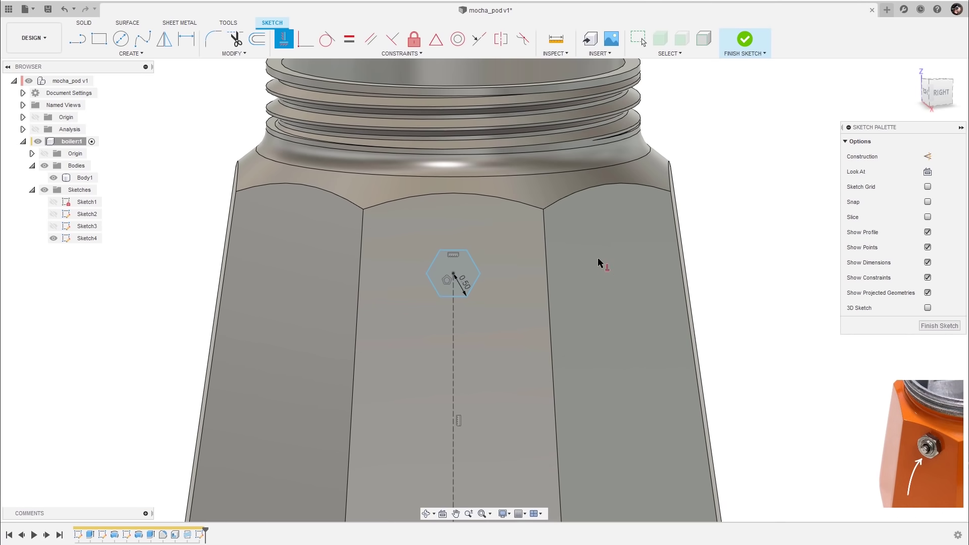
pyautogui.press('Escape')
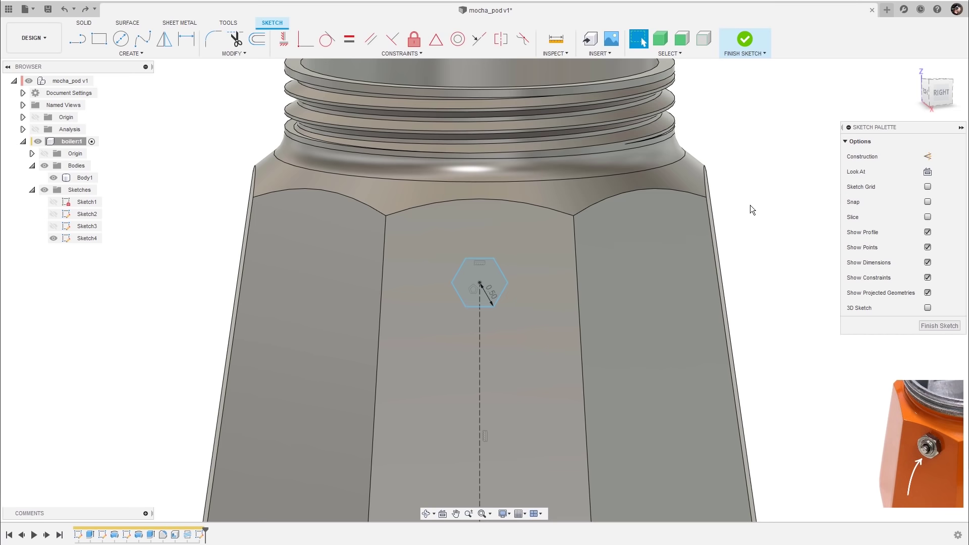
# - Extrude the hexagon profile outward by 0.3 cm and join it to the boiler body
pyautogui.press('q')
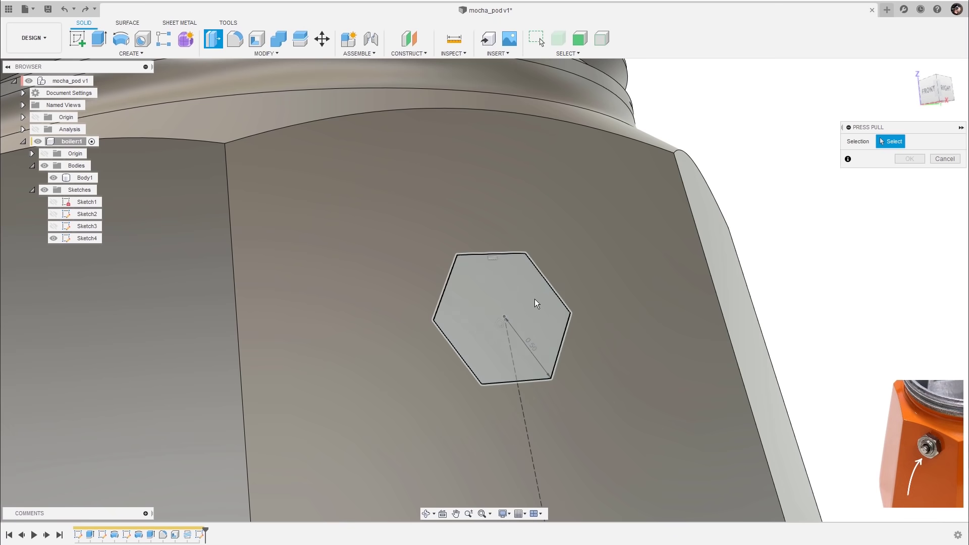
pyautogui.click(538, 300)
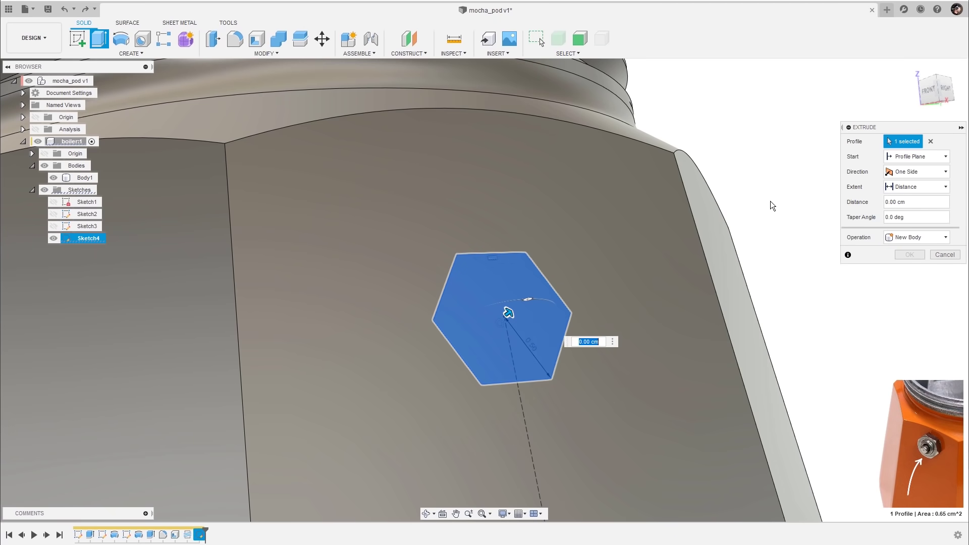
pyautogui.write('0,3')
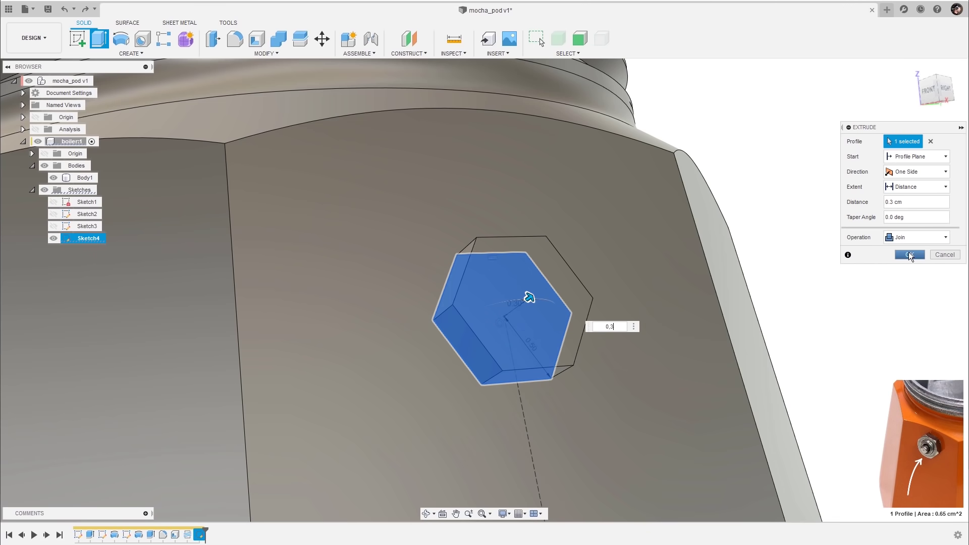
pyautogui.click(909, 255)
# - Sketch a horizontal line about 0.6 cm long on the hexagonal boss's outer face and make it a construction line
pyautogui.click(538, 305)
pyautogui.press('l')
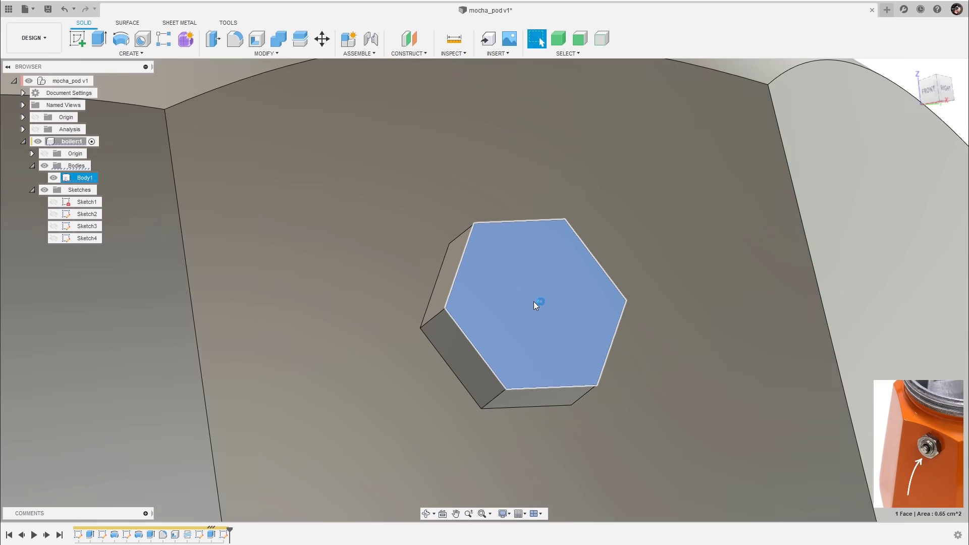
pyautogui.scroll(-2, 483, 249)
pyautogui.moveTo(482, 260); pyautogui.dragTo(494, 300, button='middle')
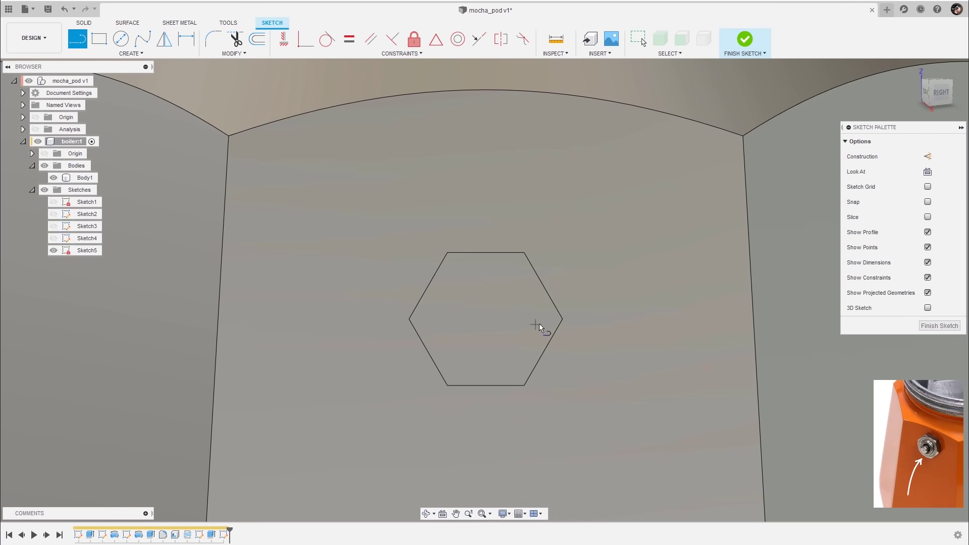
pyautogui.click(439, 324)
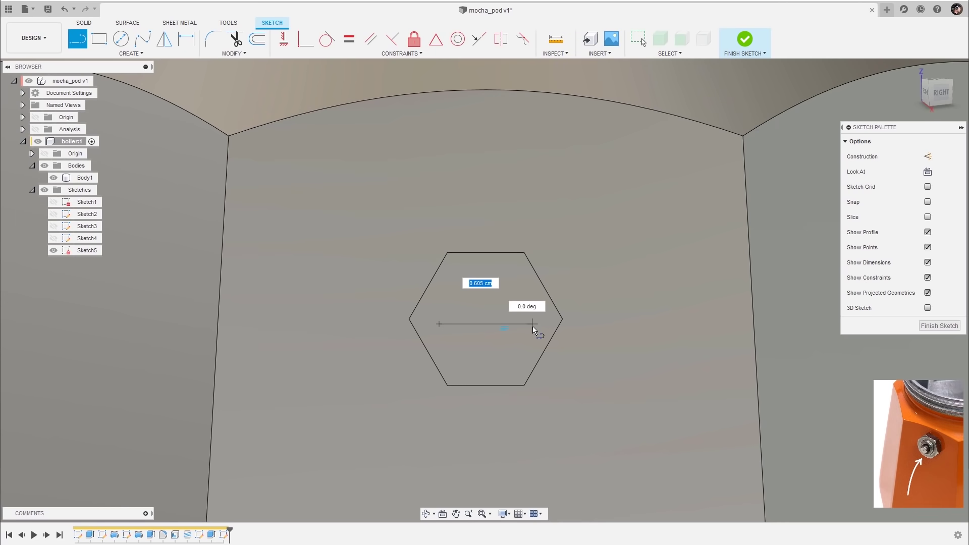
pyautogui.click(532, 324)
pyautogui.press('Escape')
pyautogui.click(507, 327)
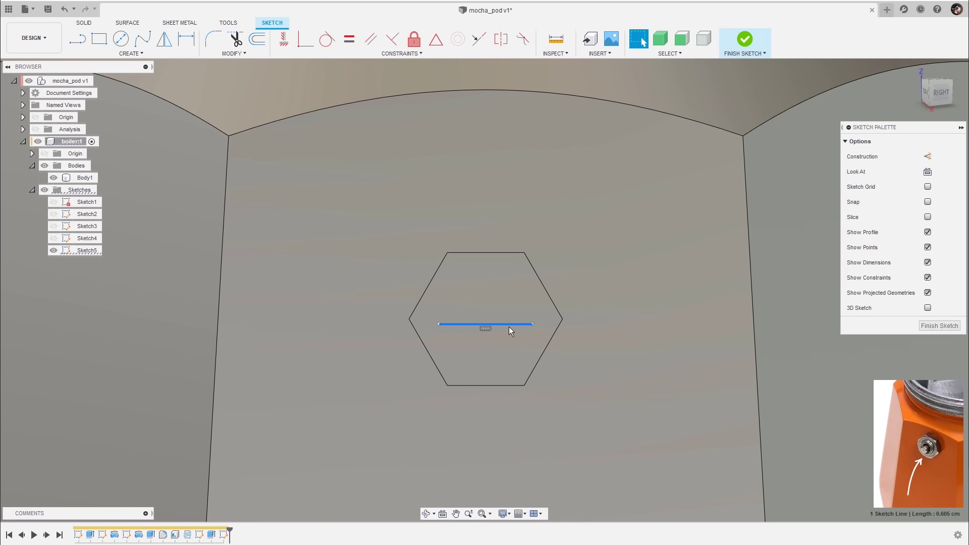
pyautogui.press('x')
# - Make the construction line's two endpoints coincident with opposite corners of the hexagonal boss's outer face
pyautogui.keyDown('shift'); pyautogui.moveTo(551, 307); pyautogui.dragTo(766, 124, button='middle'); pyautogui.keyUp('shift')
pyautogui.click(773, 146)
pyautogui.click(305, 39)
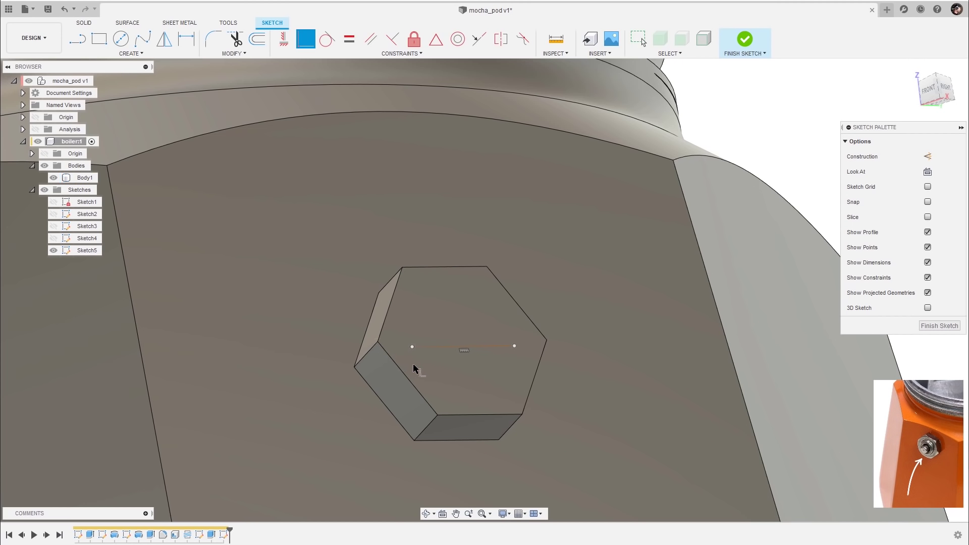
pyautogui.click(412, 347)
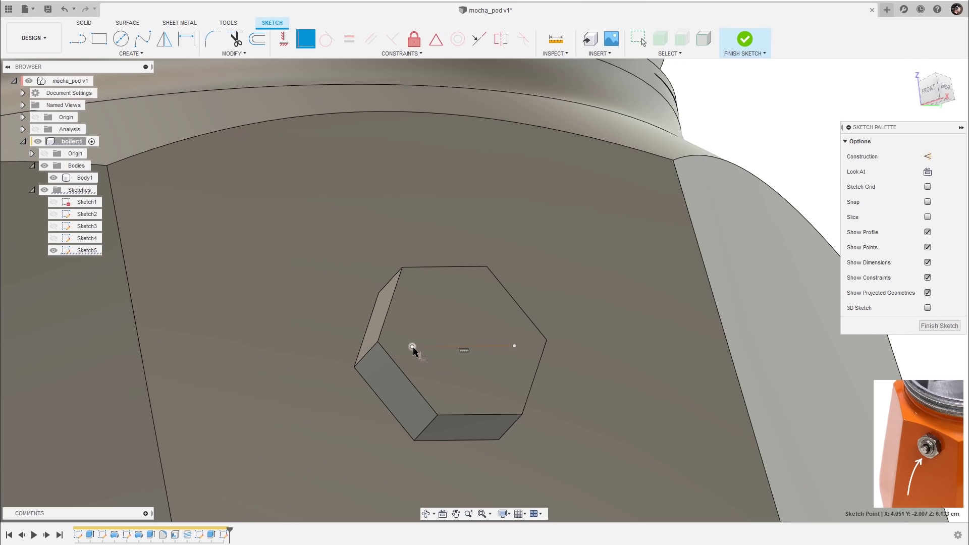
pyautogui.click(379, 344)
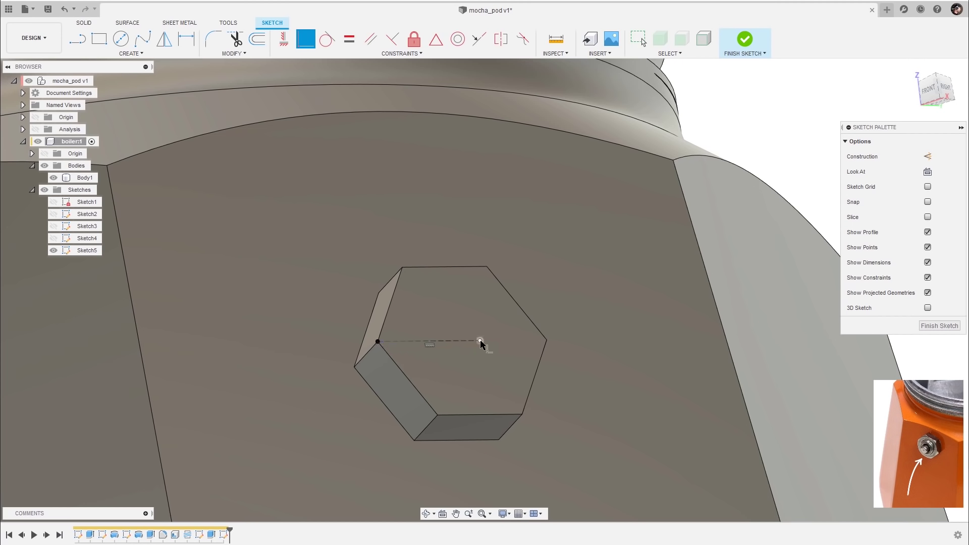
pyautogui.click(546, 341)
pyautogui.press('Escape')
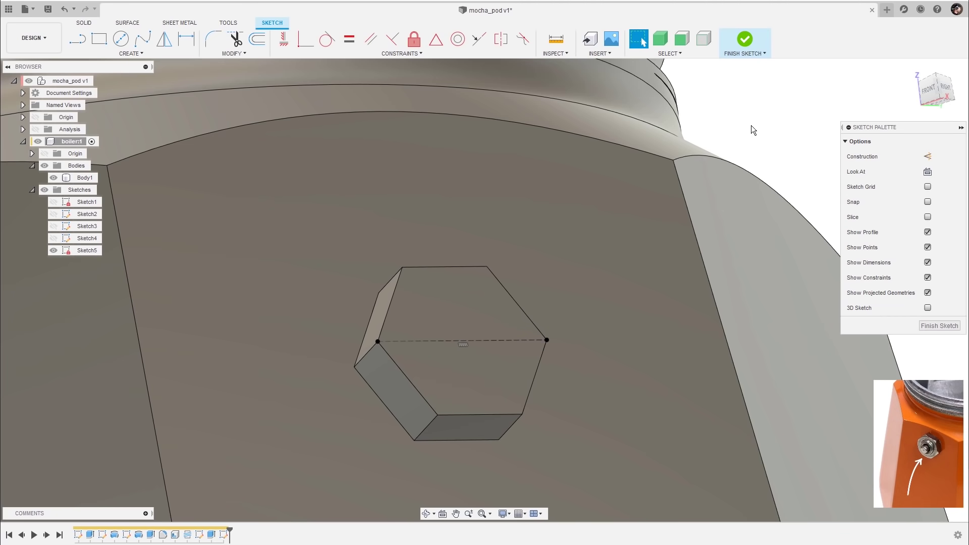
# - Sketch a 0.6 cm diameter circle centred on the midpoint of the hexagonal boss's construction line
pyautogui.press('p')
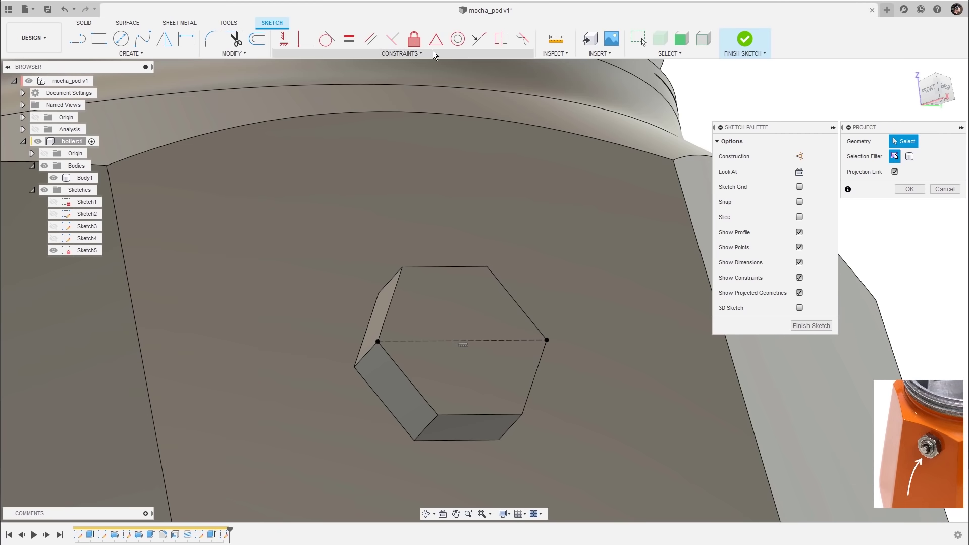
pyautogui.press('Escape')
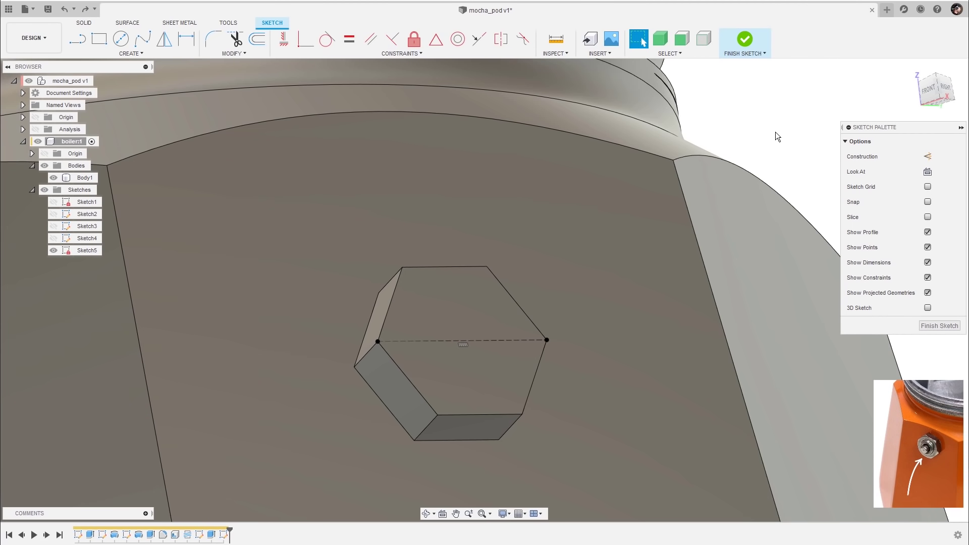
pyautogui.press('s')
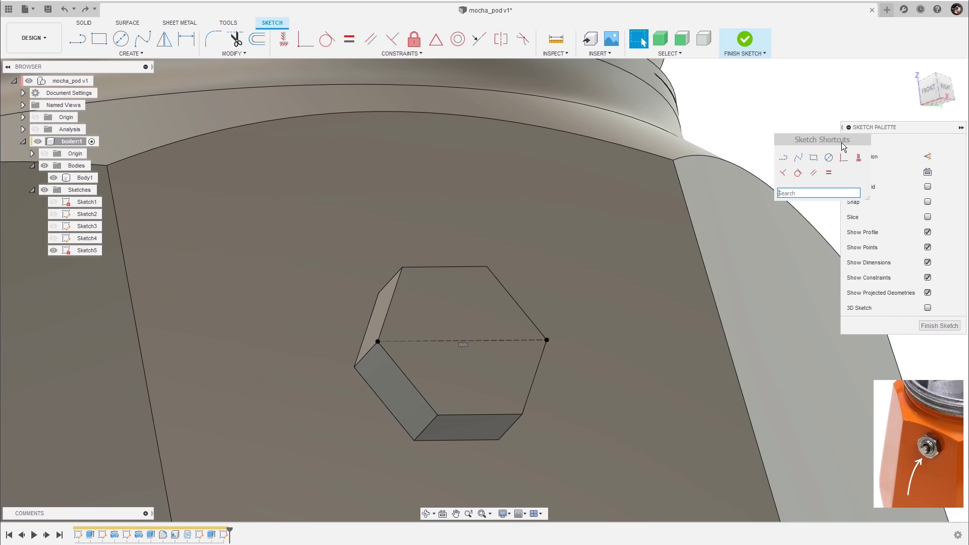
pyautogui.click(828, 158)
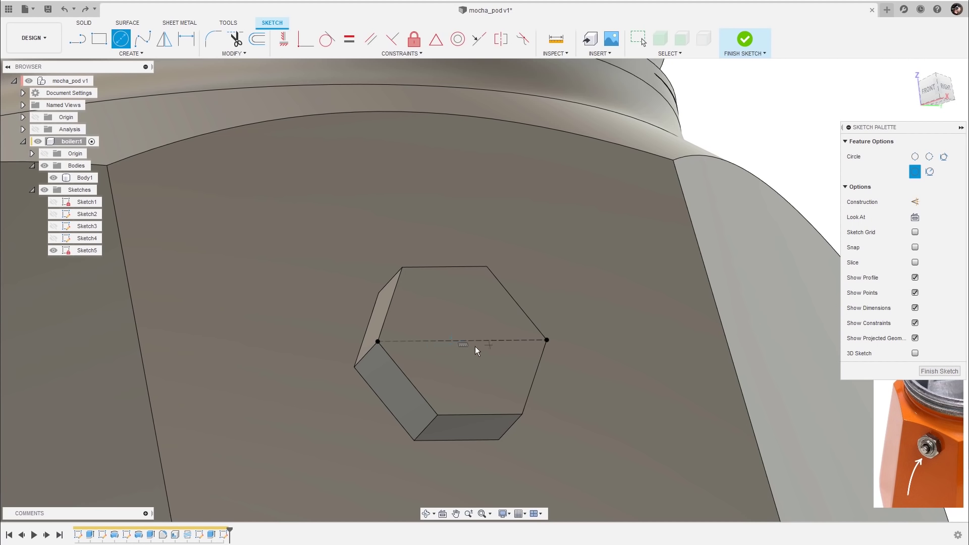
pyautogui.click(461, 341)
pyautogui.write('0.6')
pyautogui.press('Return')
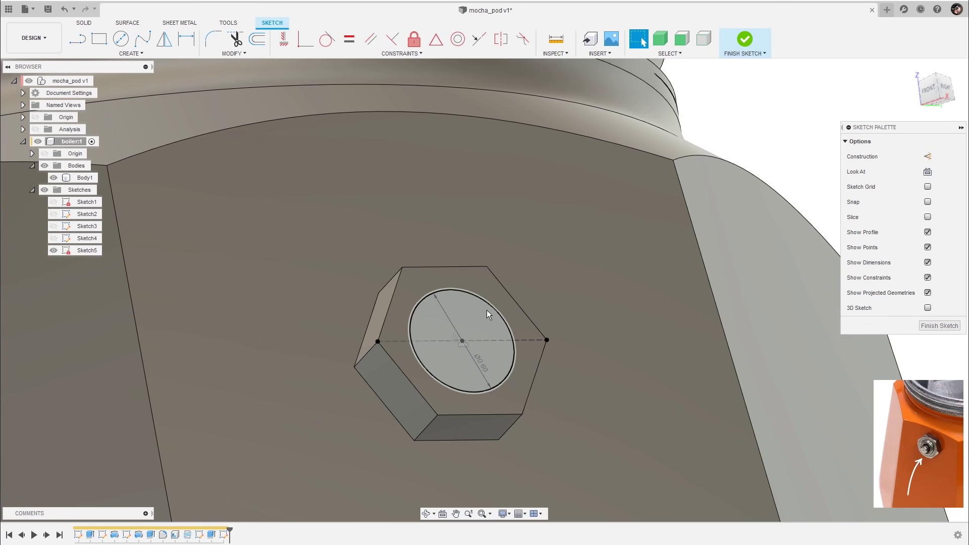
# - Offset the circle inward by 0.15 cm to create a smaller concentric circle
pyautogui.click(493, 309)
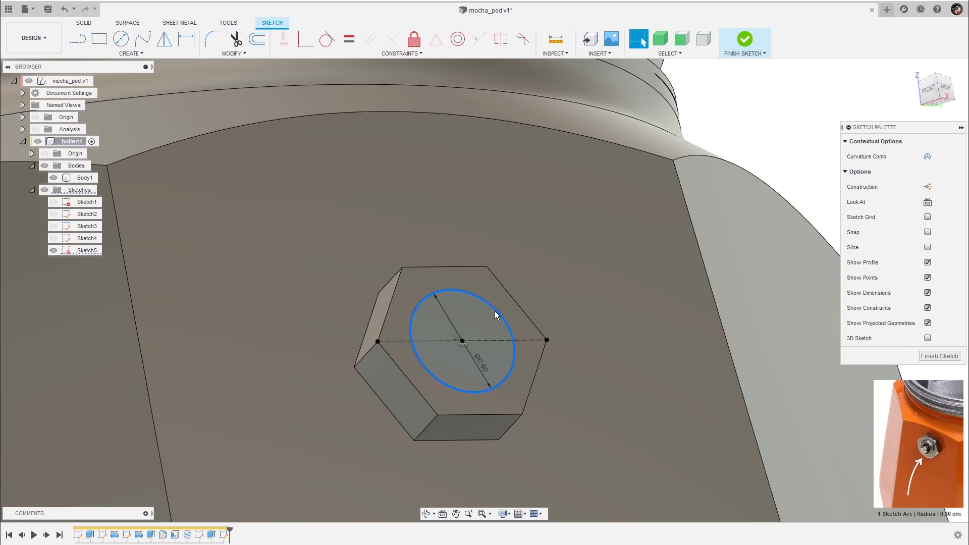
pyautogui.click(234, 53)
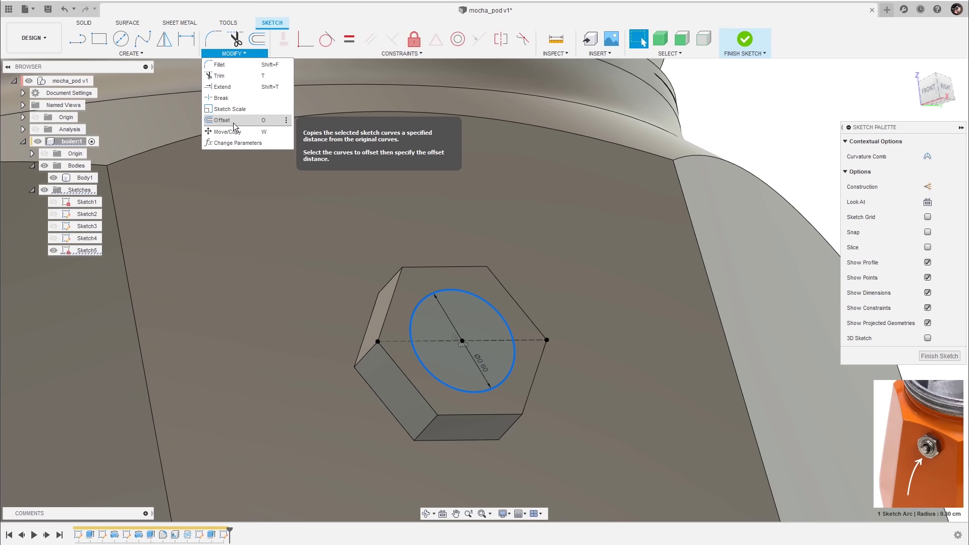
pyautogui.click(250, 121)
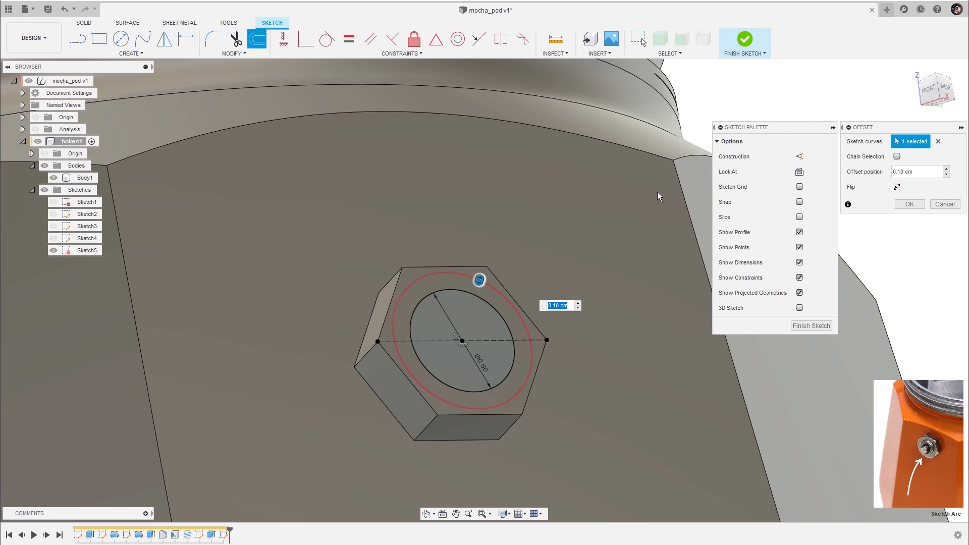
pyautogui.write('-0,15')
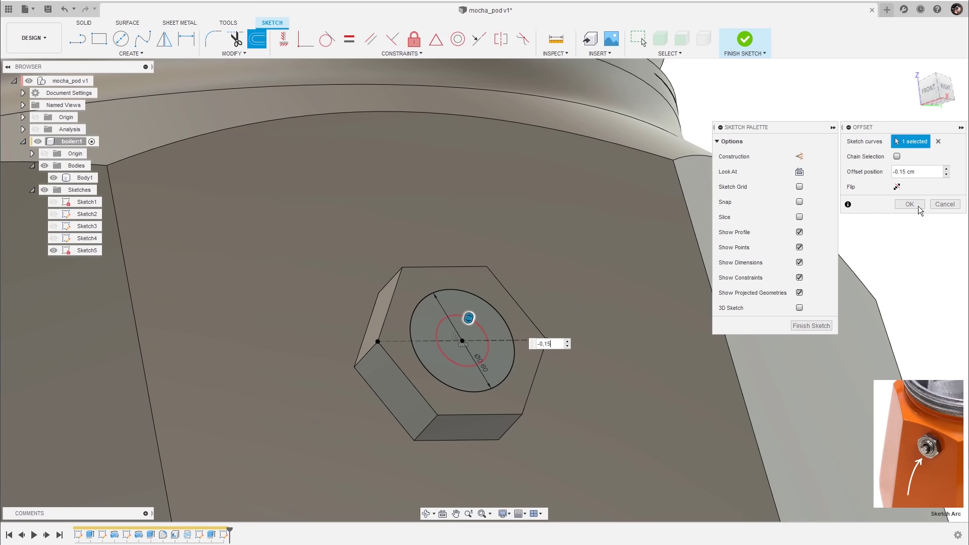
pyautogui.click(914, 205)
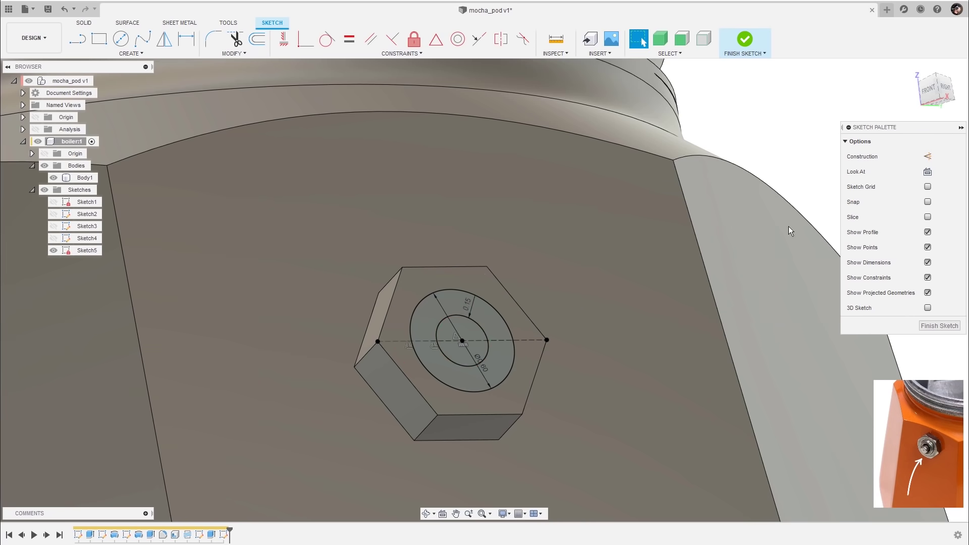
# - Extrude the ring between the two circles 0.1 cm outward with a -20° taper angle and join it to the boiler body
pyautogui.click(493, 330)
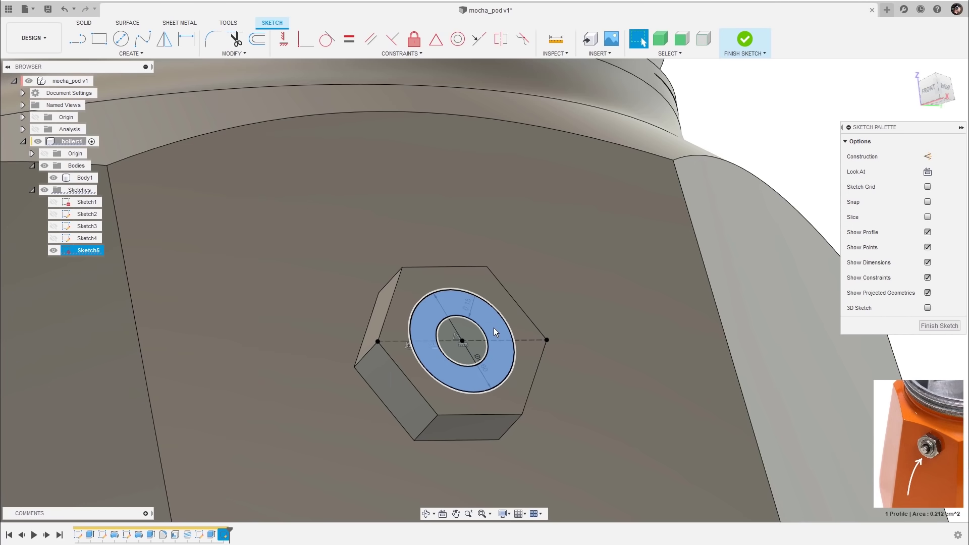
pyautogui.press('e')
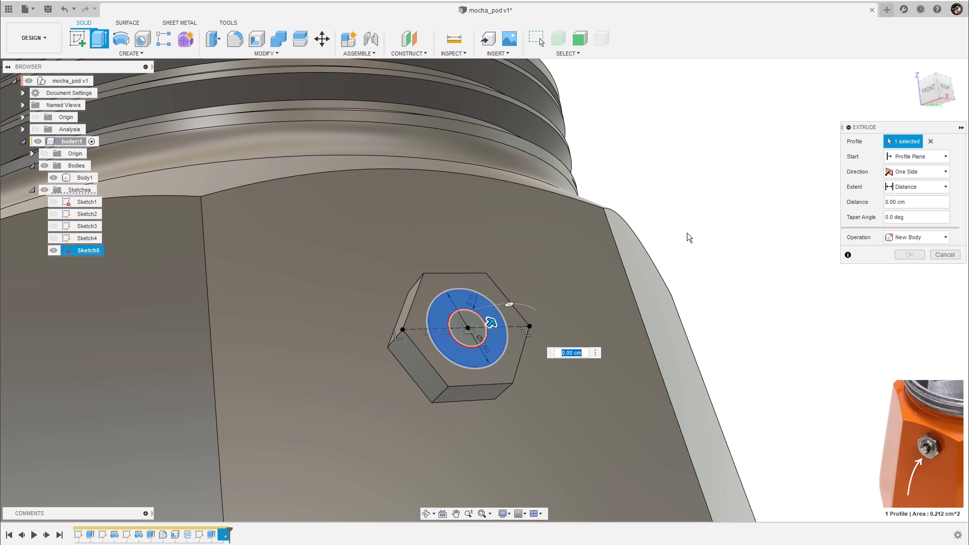
pyautogui.write('0,1')
pyautogui.click(918, 220)
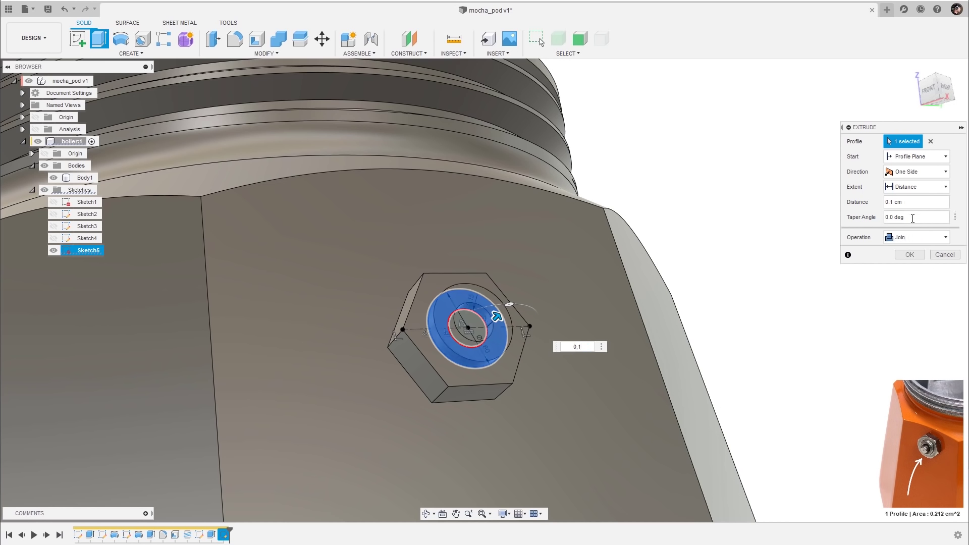
pyautogui.doubleClick(909, 217)
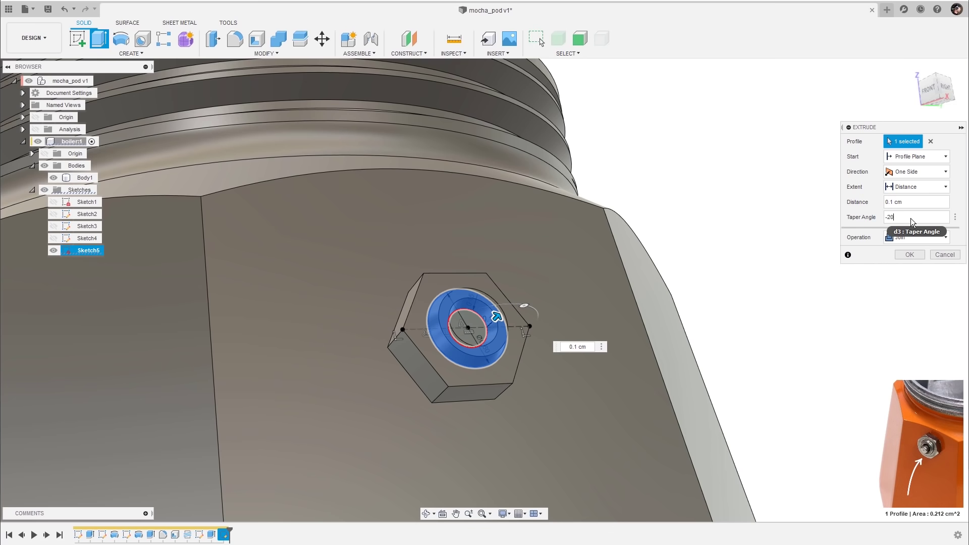
pyautogui.click(915, 255)
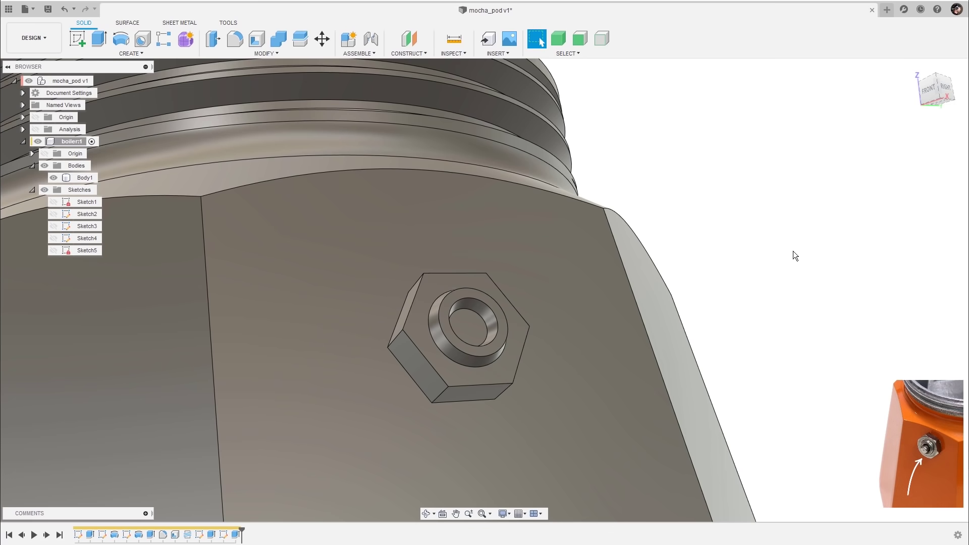
# - Extrude the circular face inside the tapered ring outward by 0.3 cm and join it as the valve's centre pin
pyautogui.click(471, 331)
pyautogui.press('e')
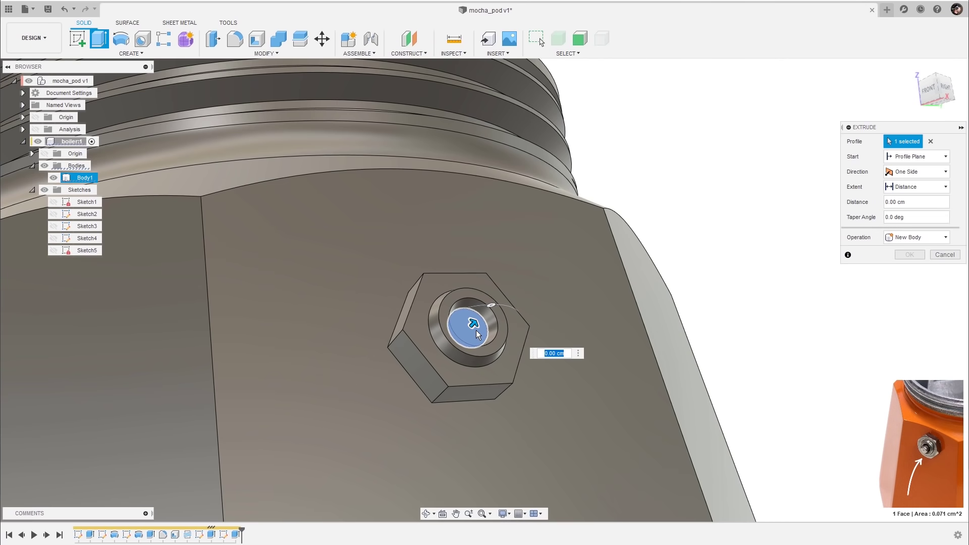
pyautogui.write('0')
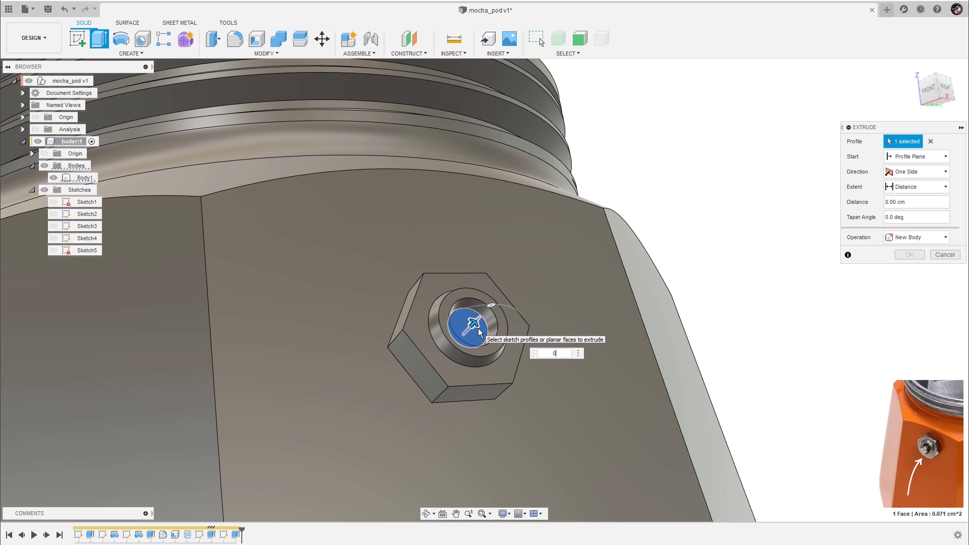
pyautogui.write('.3')
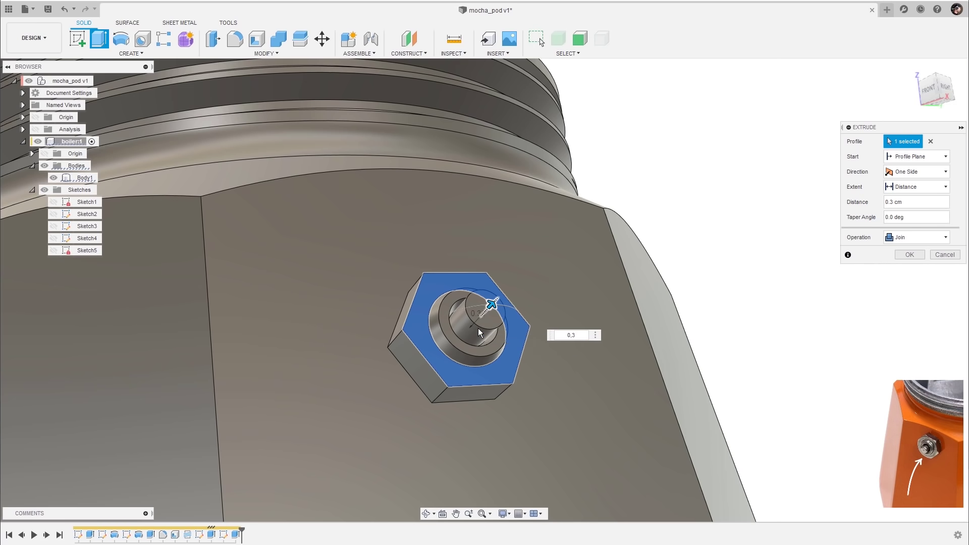
pyautogui.click(910, 255)
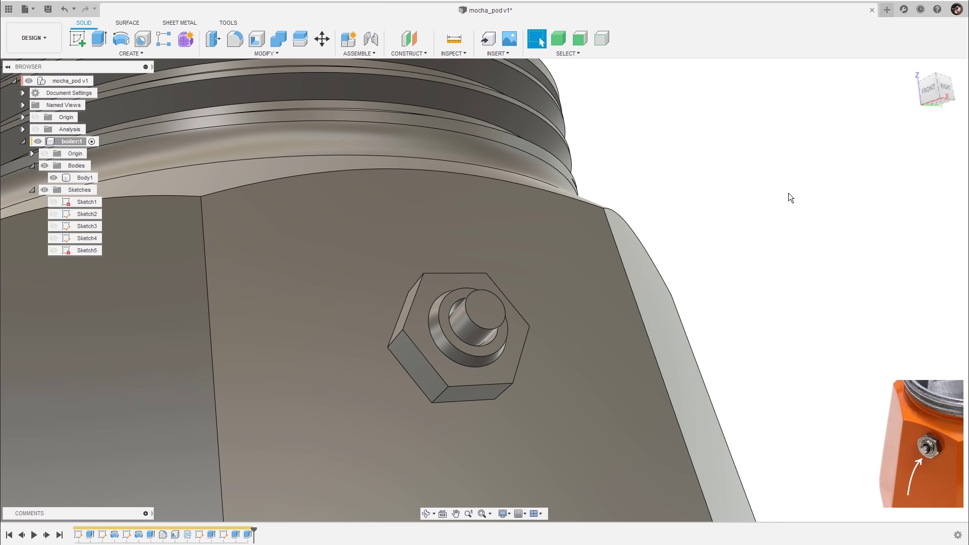
# - Chamfer the six outer edges of the hexagonal boss and the pin's end edge with an equal distance of 0.05 cm
pyautogui.hotkey('shift', 'c')
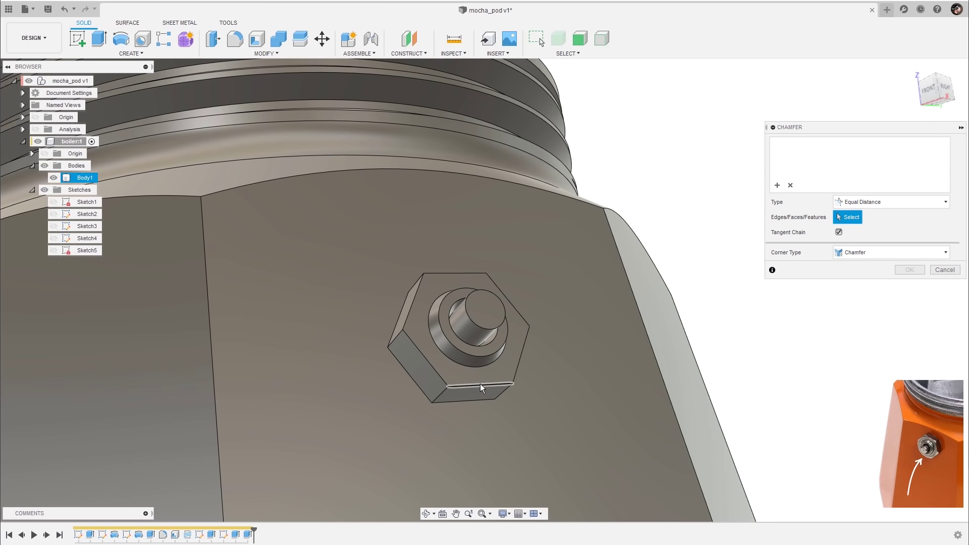
pyautogui.click(480, 384)
pyautogui.click(434, 374)
pyautogui.click(415, 297)
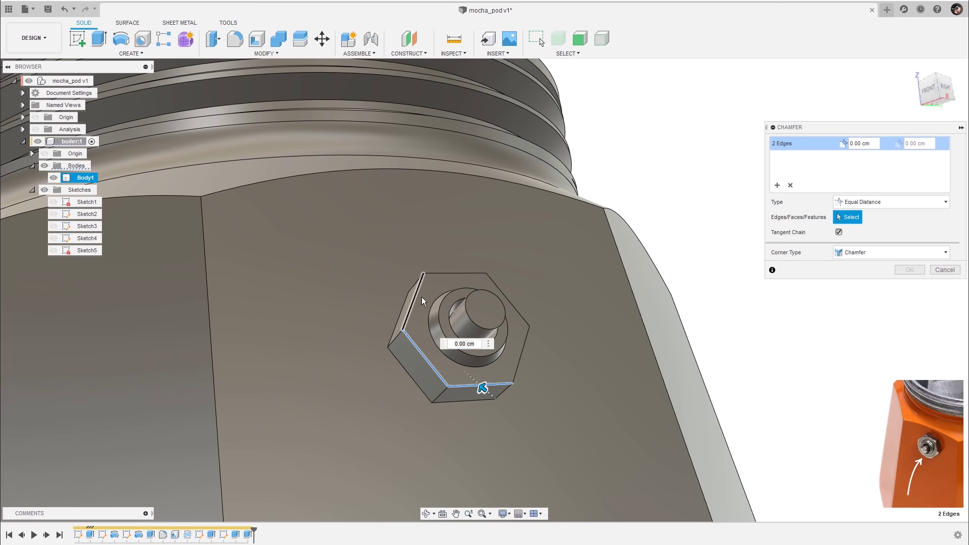
pyautogui.click(464, 274)
pyautogui.click(517, 310)
pyautogui.click(524, 346)
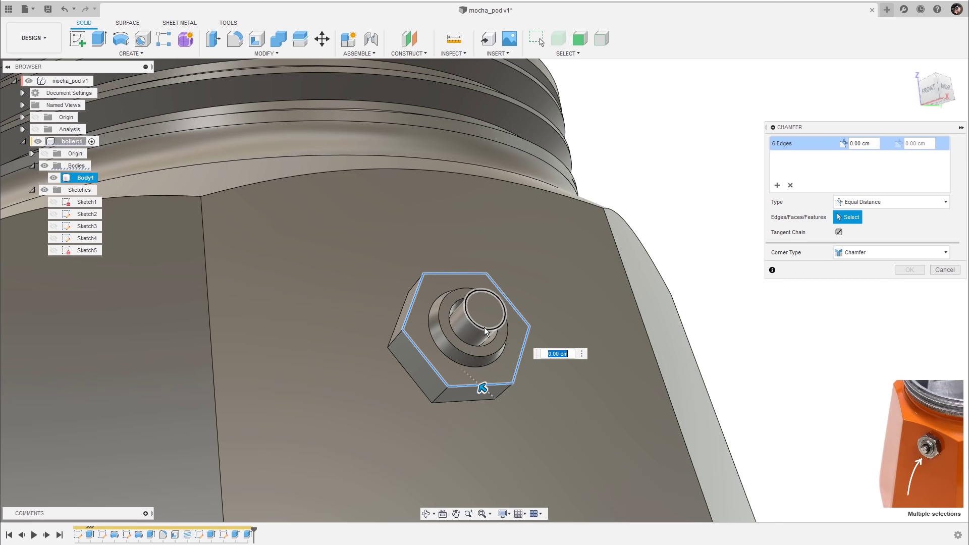
pyautogui.click(480, 325)
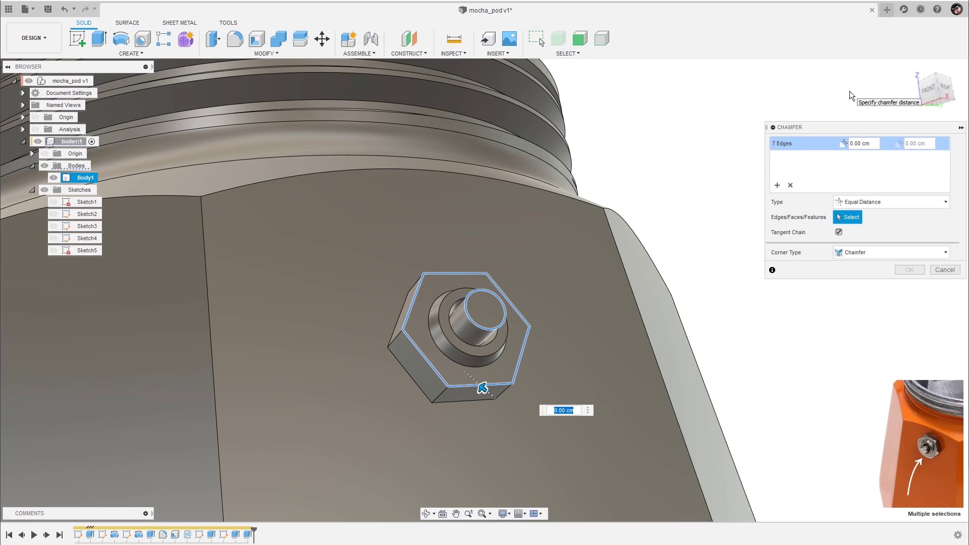
pyautogui.write('0,1')
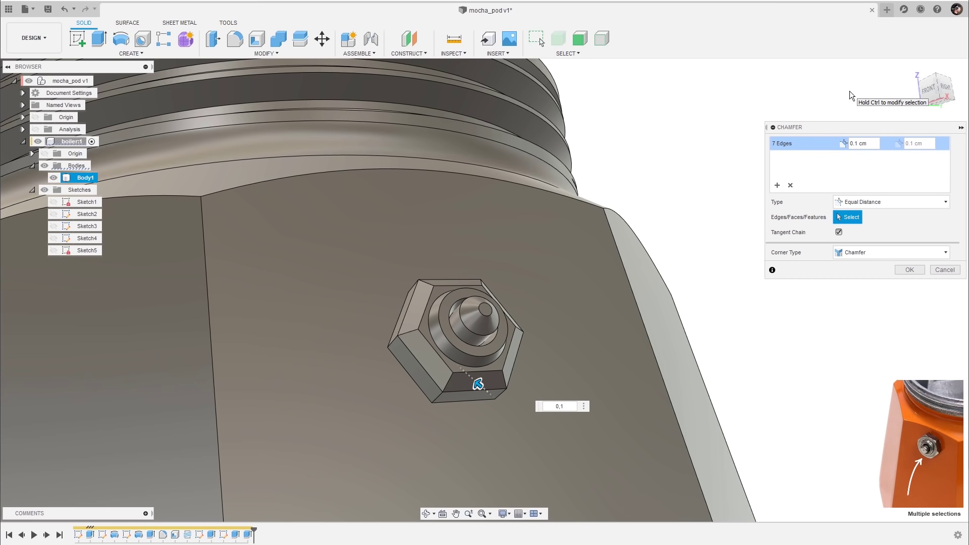
pyautogui.write('05')
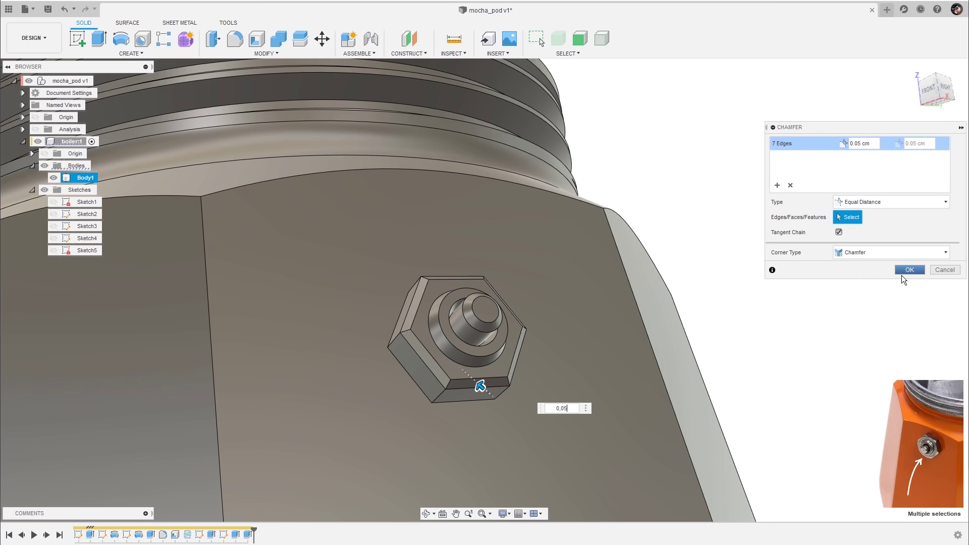
pyautogui.click(903, 273)
pyautogui.scroll(-3, 753, 244)
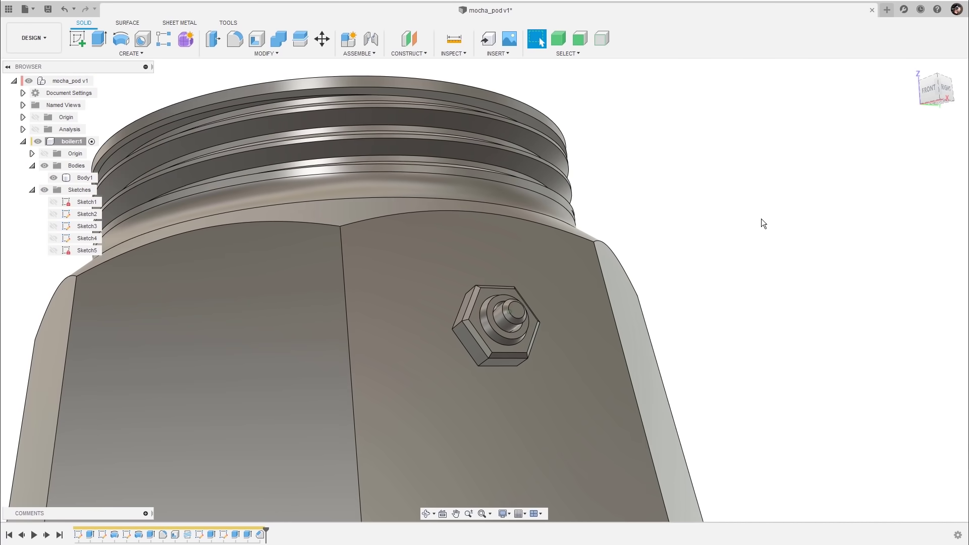
pyautogui.scroll(-5, 752, 212)
pyautogui.keyDown('shift'); pyautogui.moveTo(732, 216); pyautogui.dragTo(733, 211, button='middle'); pyautogui.keyUp('shift')
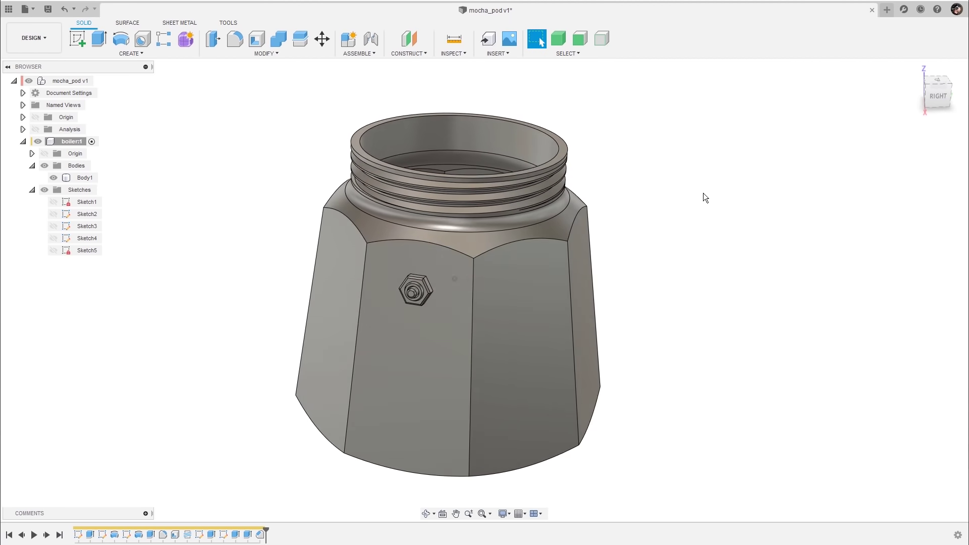
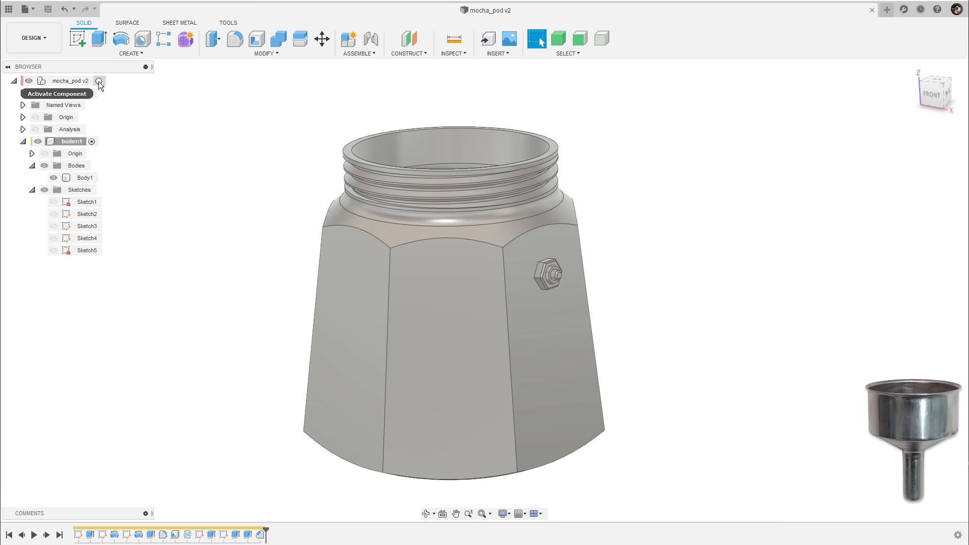
# - Activate the top-level mocha_pod assembly and create a new internal standard component named basket in it
pyautogui.click(99, 81)
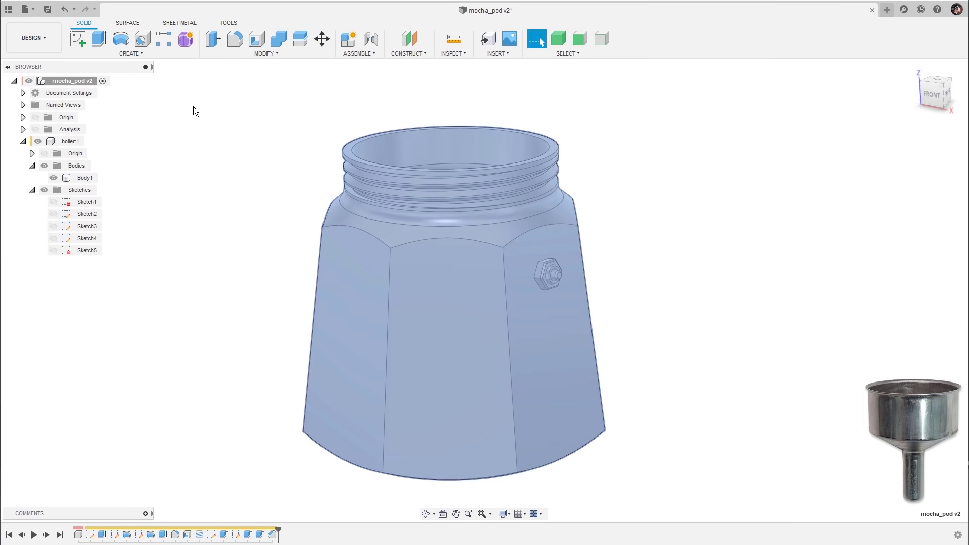
pyautogui.click(360, 54)
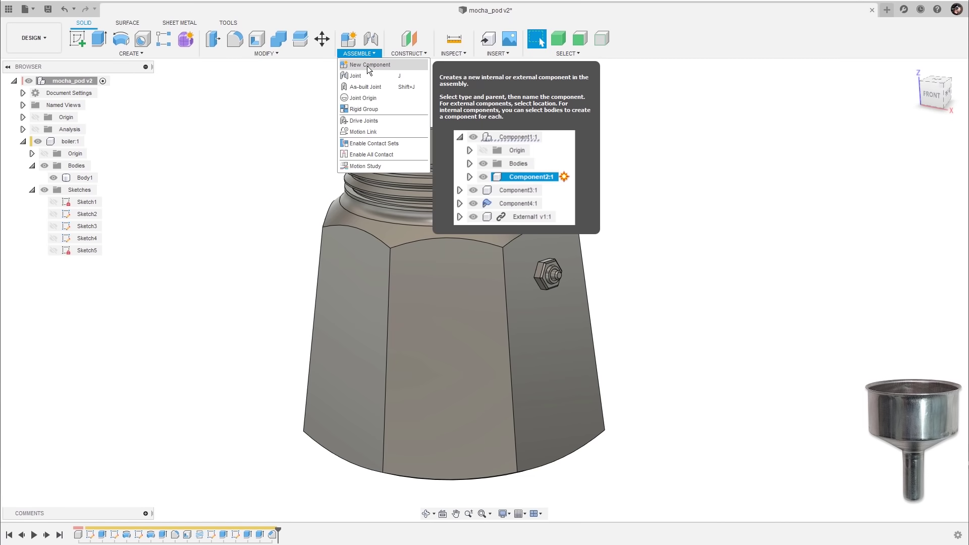
pyautogui.click(369, 65)
pyautogui.doubleClick(868, 186)
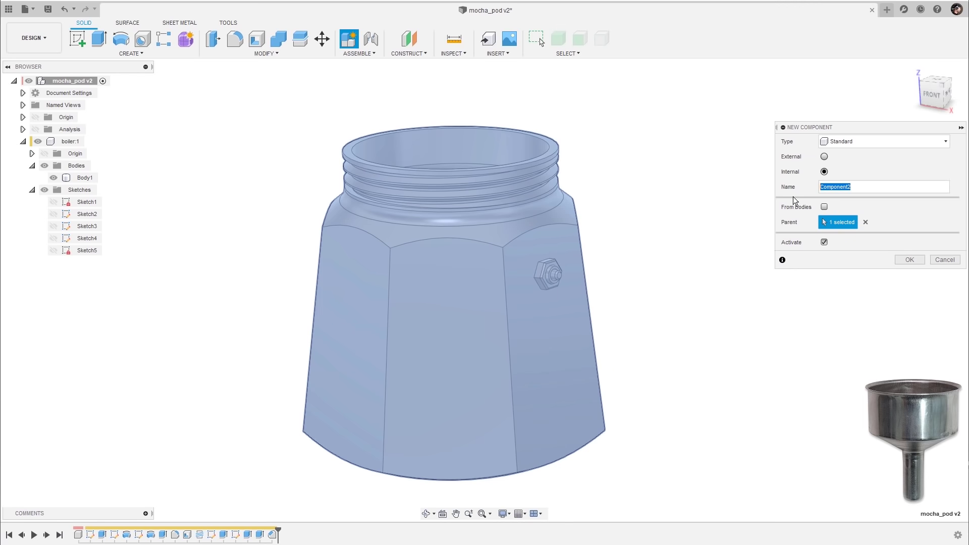
pyautogui.write('basket')
pyautogui.click(910, 260)
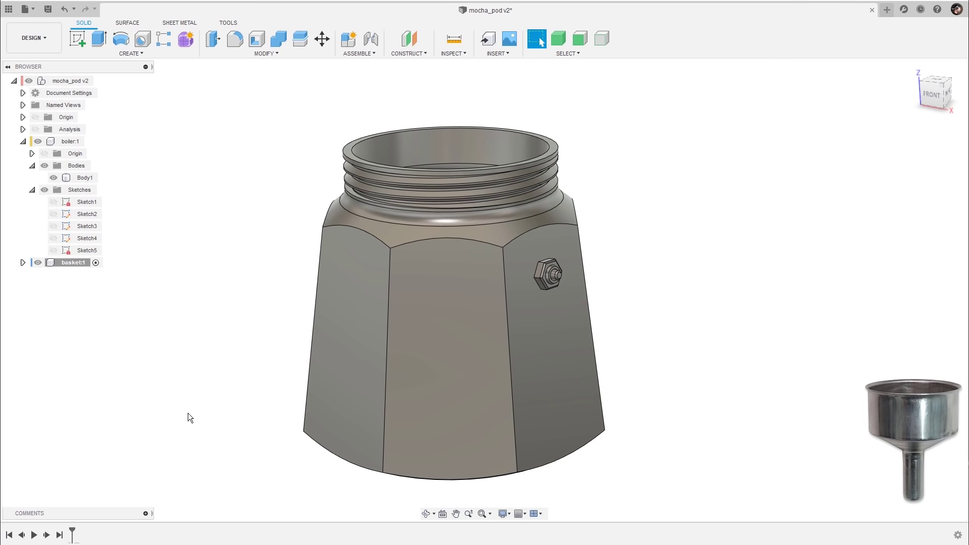
# - Collapse and hide the boiler component, and start a sketch on the front plane for the basket
pyautogui.click(23, 141)
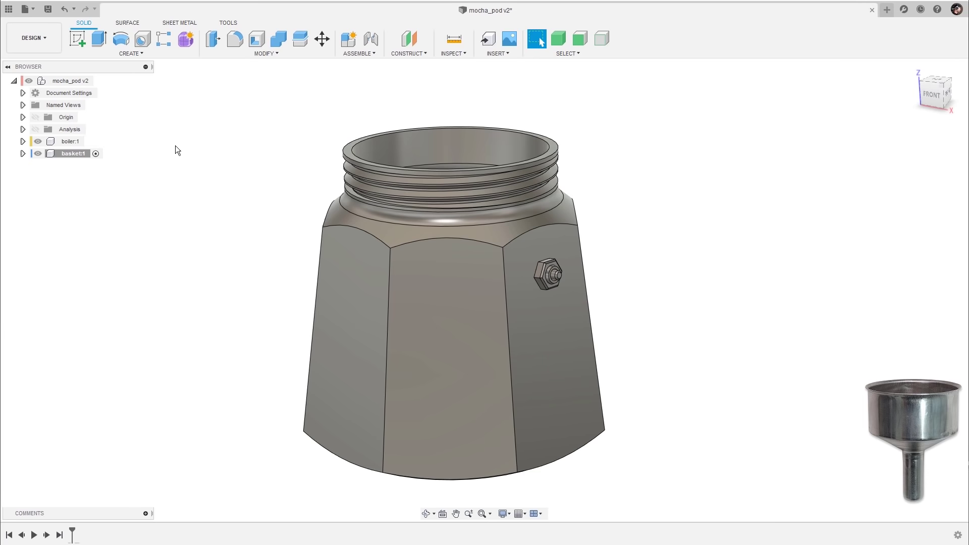
pyautogui.click(37, 142)
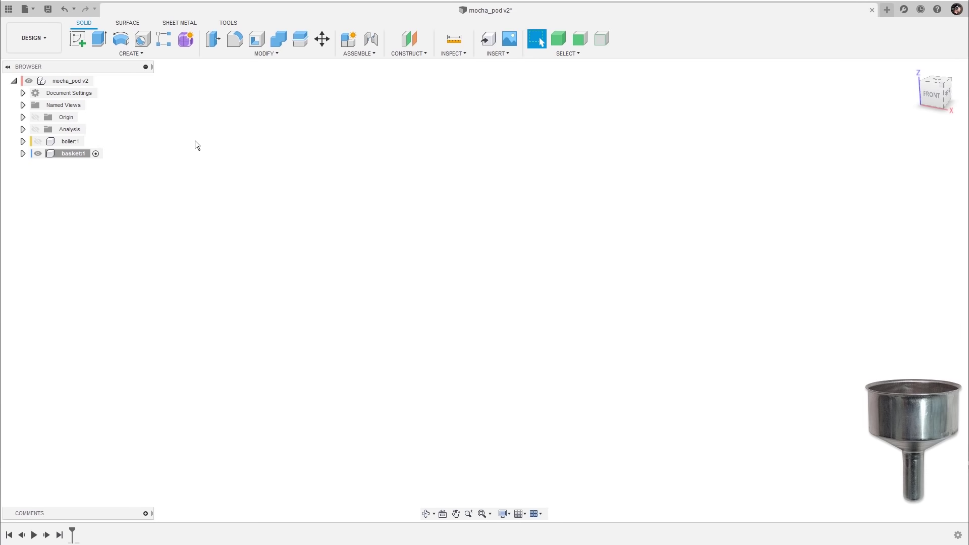
pyautogui.click(75, 46)
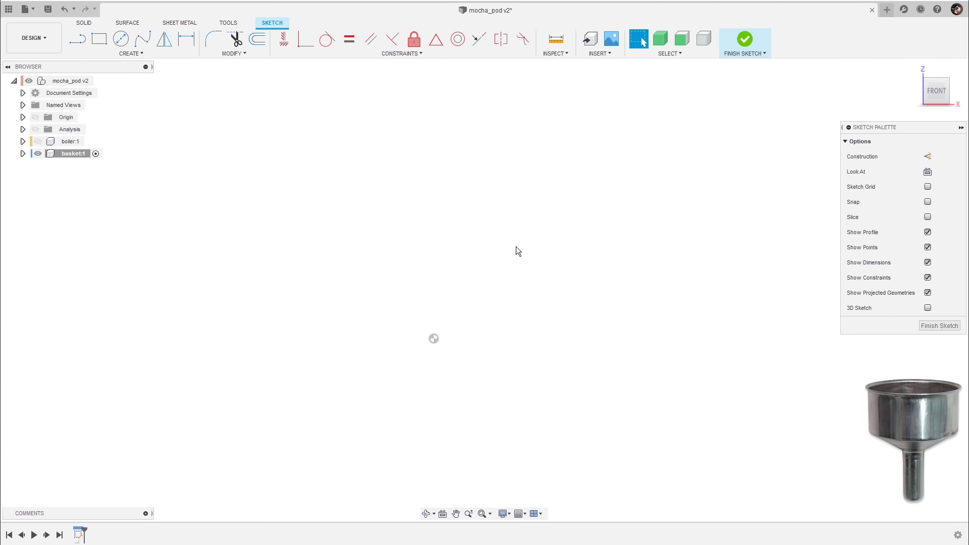
# - Sketch a vertical line 8 cm long upward from the origin as the funnel's centre axis
pyautogui.press('l')
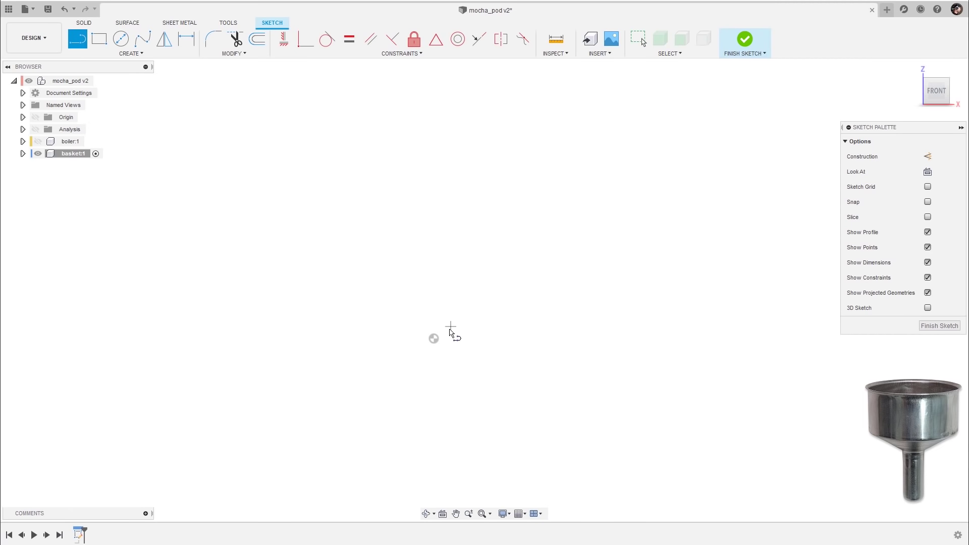
pyautogui.click(434, 338)
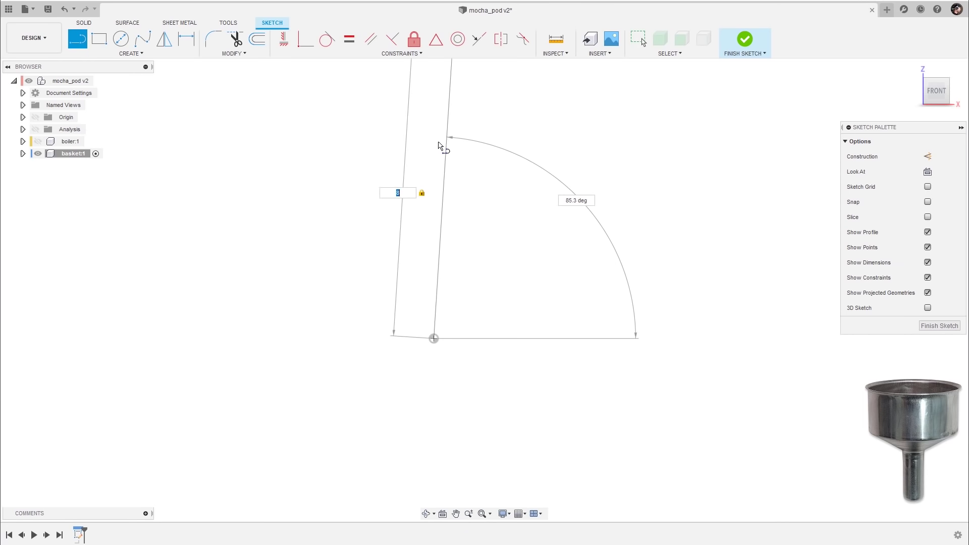
pyautogui.click(436, 147)
pyautogui.scroll(-2, 458, 192)
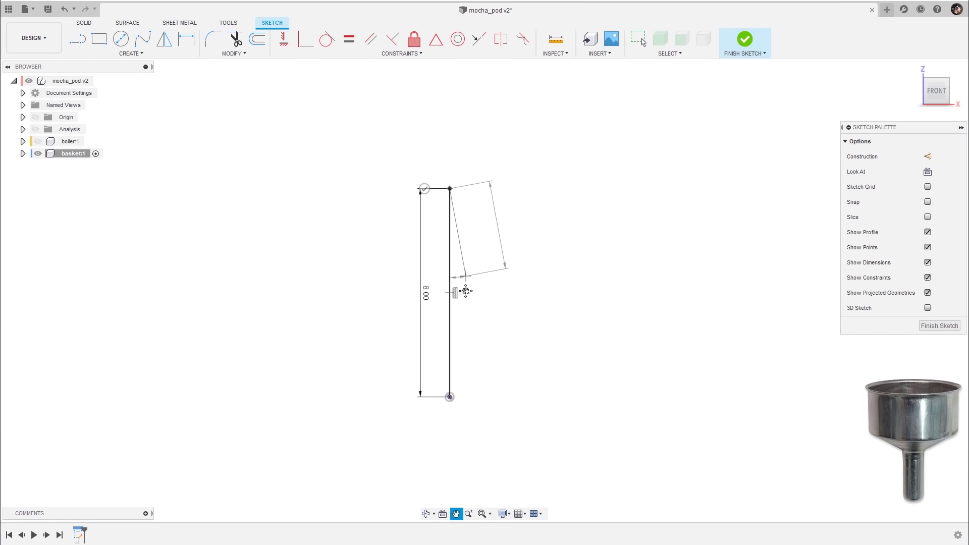
# - Continue the lines into a closed funnel half-profile with an about 4 cm top edge, small rim lip, vertical wall, slanted shoulder and narrow stem
pyautogui.scroll(3, 461, 267)
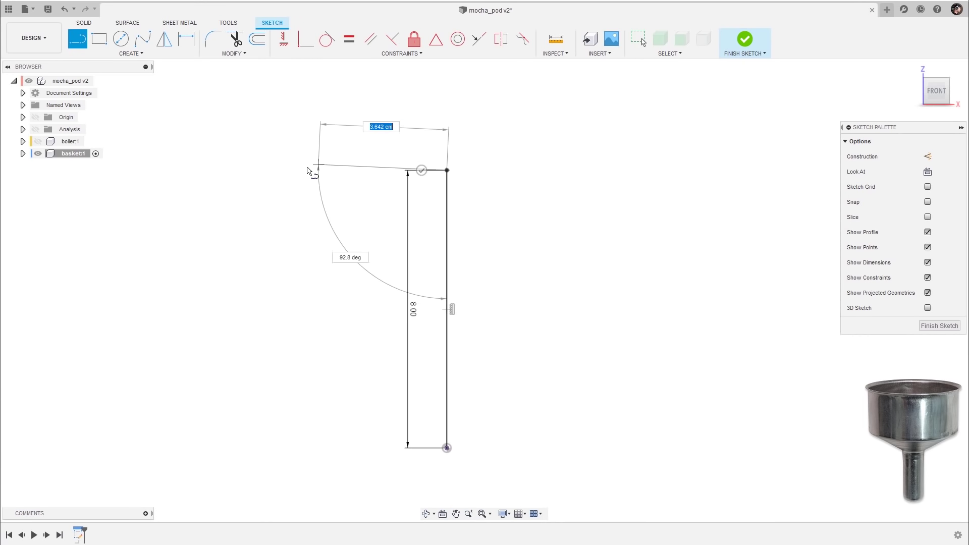
pyautogui.click(310, 172)
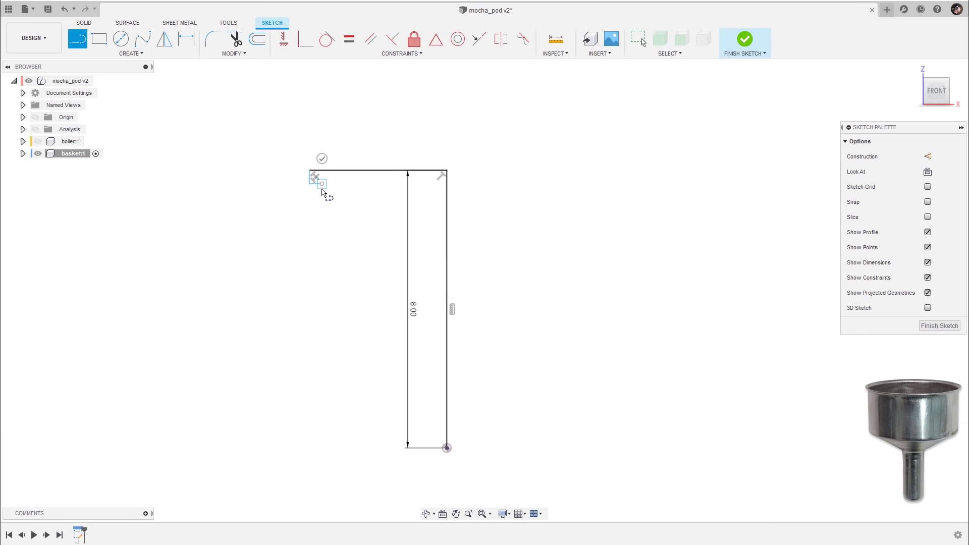
pyautogui.click(322, 272)
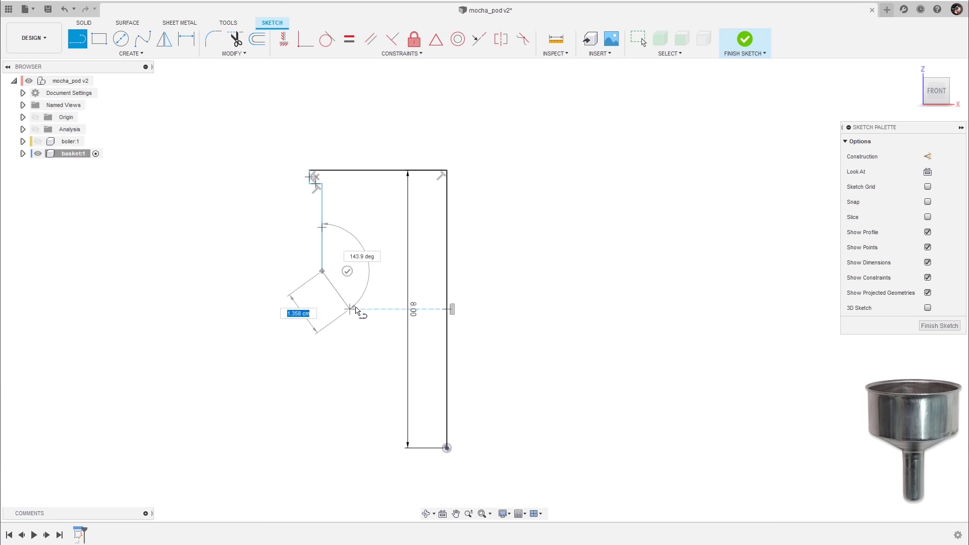
pyautogui.click(378, 302)
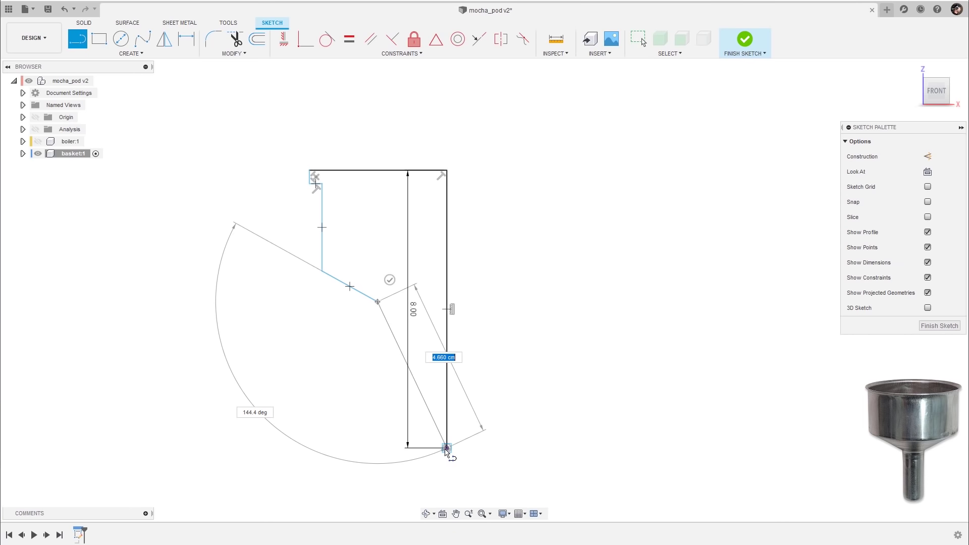
pyautogui.click(377, 448)
pyautogui.click(447, 448)
pyautogui.scroll(2, 520, 404)
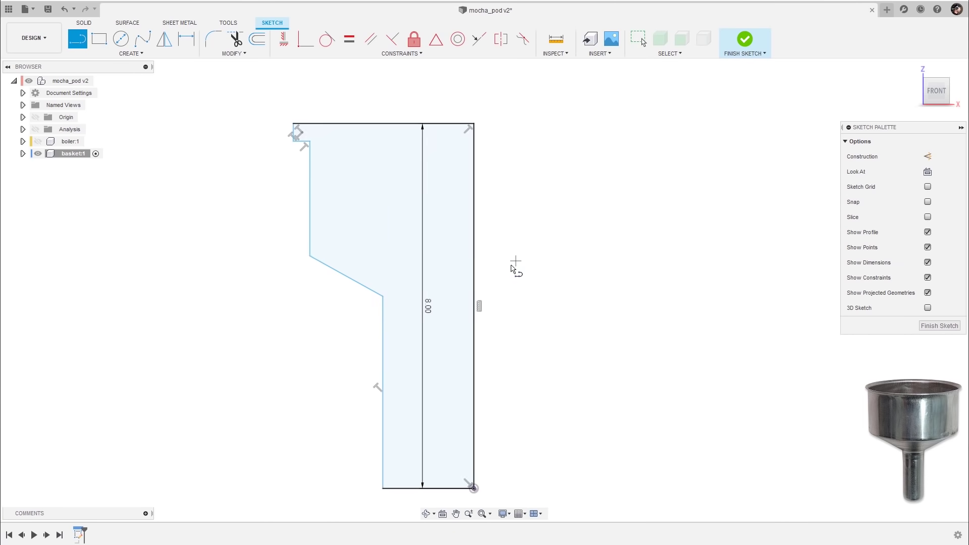
pyautogui.press('Escape')
# - Move the 8 cm height dimension outside the profile beyond the axis, and dimension the top edge to 3.3 cm
pyautogui.moveTo(430, 312); pyautogui.dragTo(522, 271)
pyautogui.scroll(-2, 521, 271)
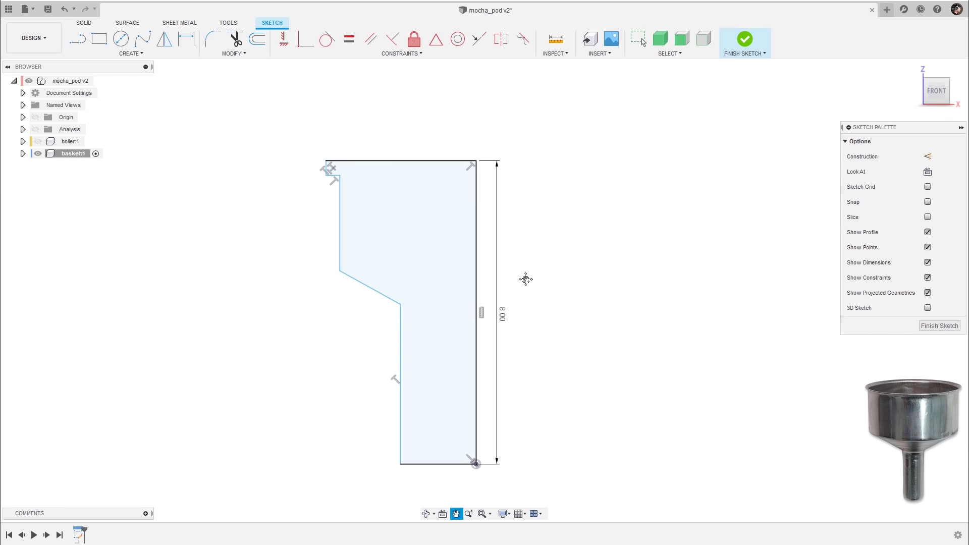
pyautogui.press('d')
pyautogui.click(405, 165)
pyautogui.click(412, 152)
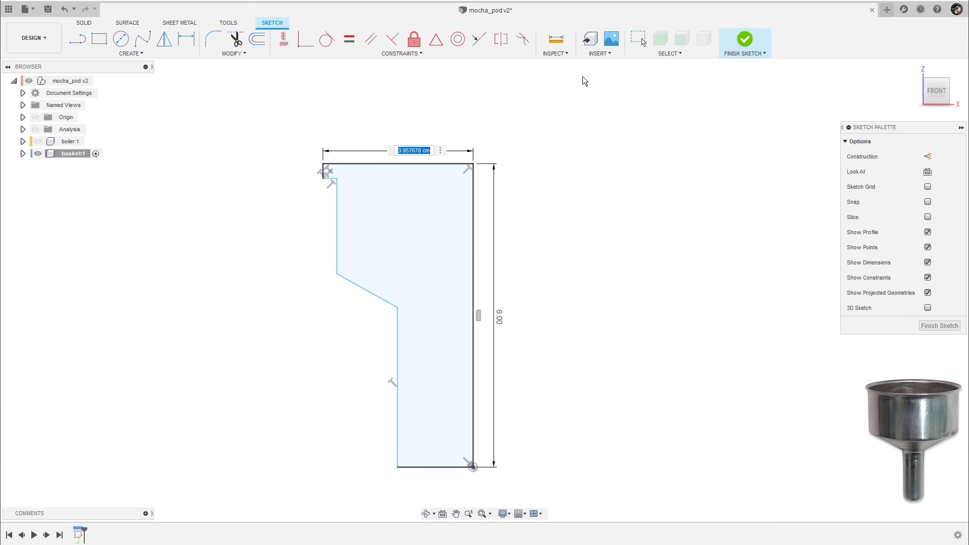
pyautogui.write('3,3')
pyautogui.press('Return')
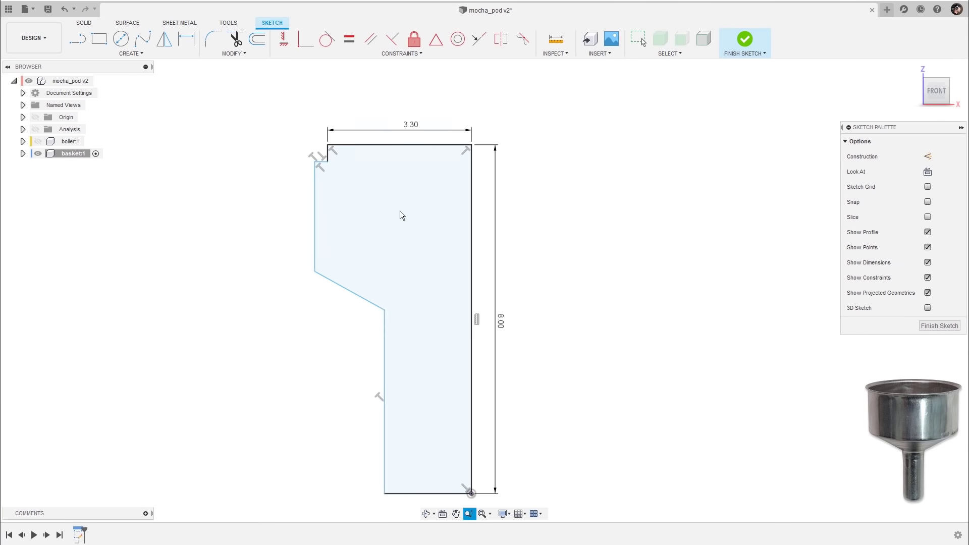
# - Shift the basket's vertical wall line inward toward the axis so the rim lip projects outward beyond it
pyautogui.scroll(2, 386, 264)
pyautogui.press('Escape')
pyautogui.moveTo(313, 278); pyautogui.dragTo(356, 280)
pyautogui.scroll(2, 313, 296)
pyautogui.click(281, 277)
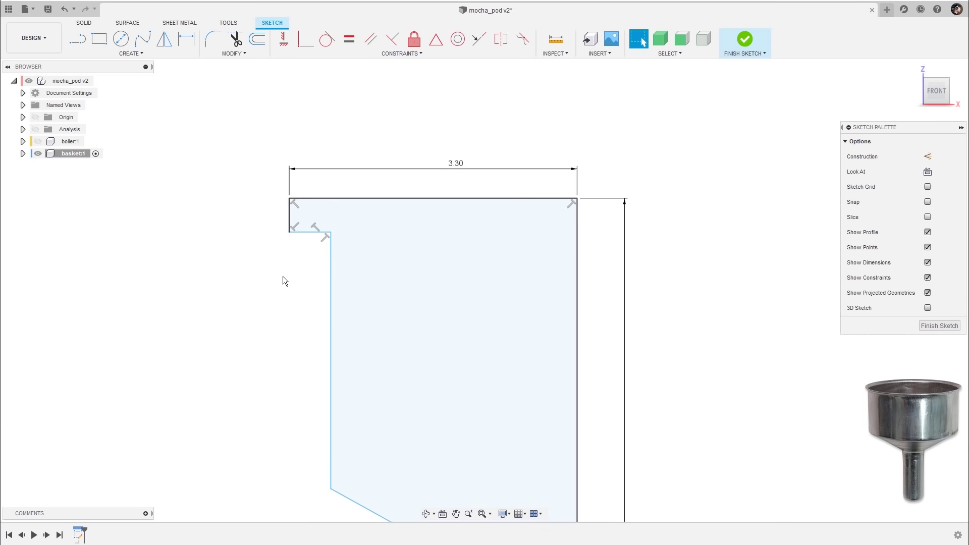
# - Dimension the short vertical edge of the rim lip to 0.1 cm
pyautogui.press('d')
pyautogui.click(291, 220)
pyautogui.click(276, 220)
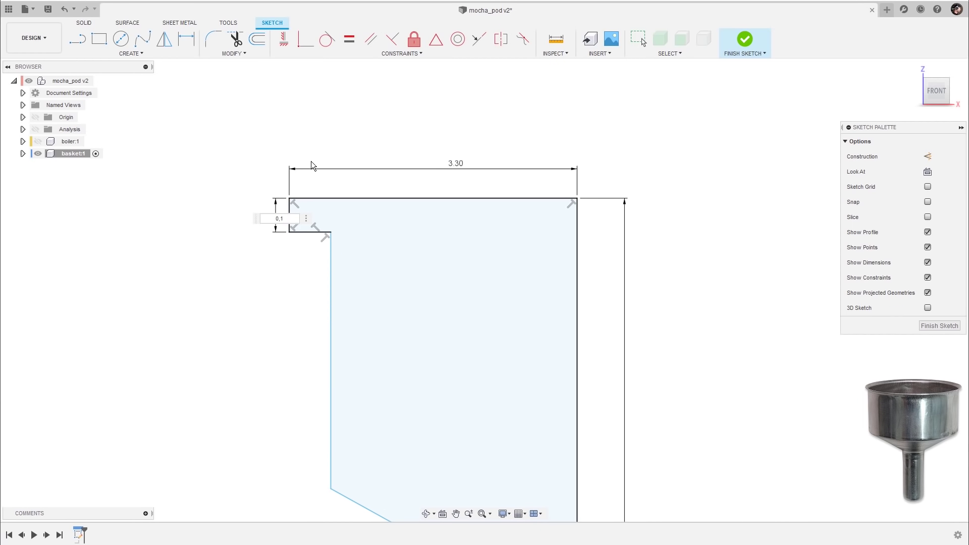
pyautogui.write('0,1')
pyautogui.press('Return')
# - Dimension the distance between the basket's vertical wall and the centre axis to 3.1 cm
pyautogui.scroll(2, 383, 272)
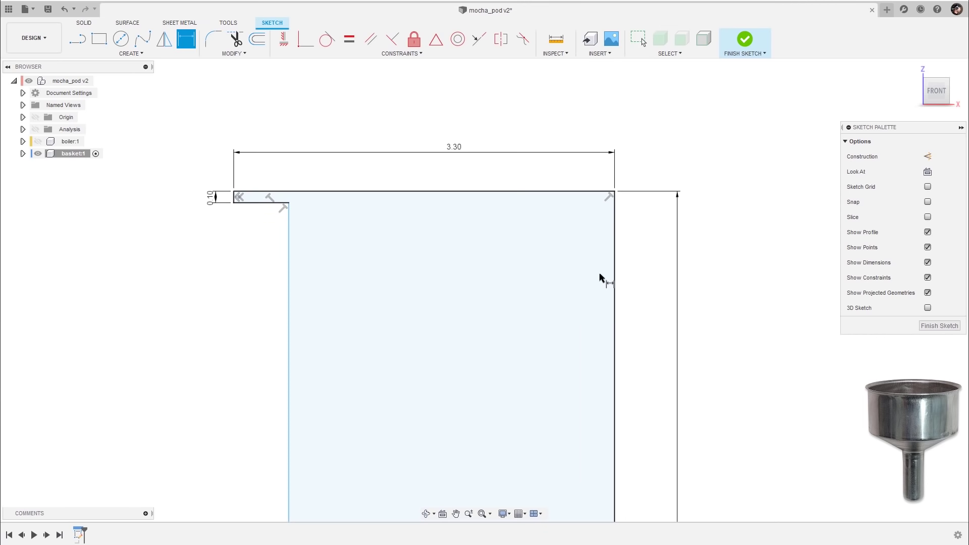
pyautogui.click(290, 304)
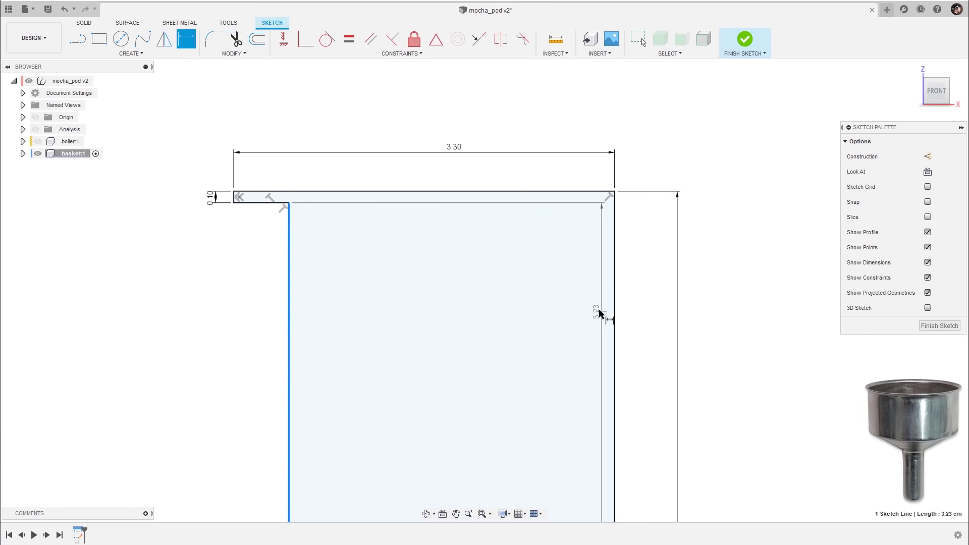
pyautogui.click(612, 311)
pyautogui.click(457, 306)
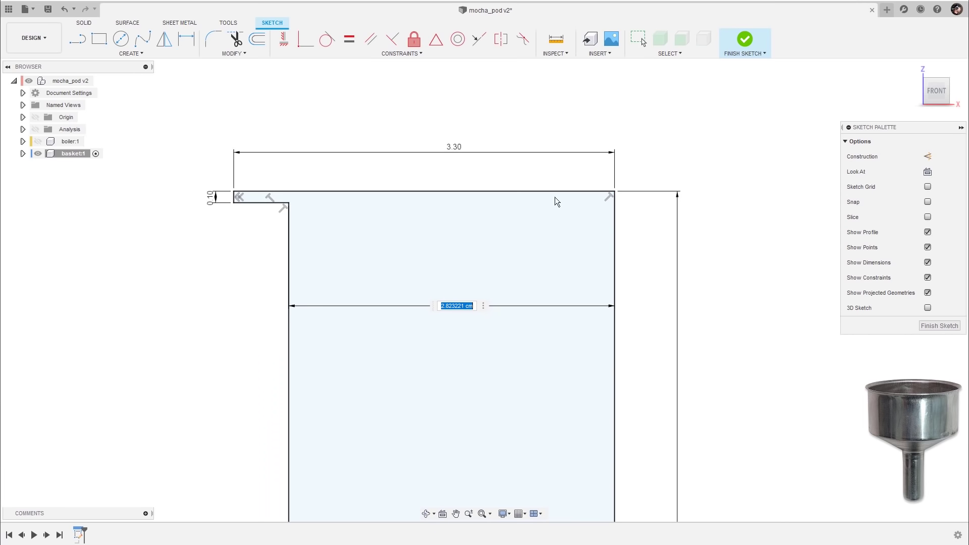
pyautogui.write('3,1')
pyautogui.press('Return')
# - Dimension the length of the basket's vertical wall below the rim lip to 3 cm
pyautogui.scroll(-2, 457, 252)
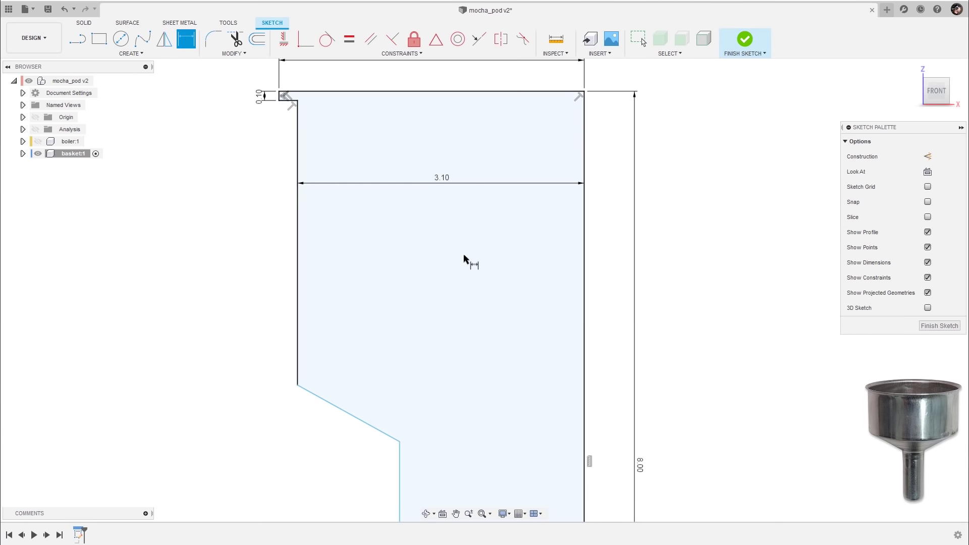
pyautogui.scroll(-2, 476, 320)
pyautogui.moveTo(476, 321)
pyautogui.mouseDown(button='middle')
pyautogui.moveTo(493, 275)
pyautogui.moveTo(495, 286)
pyautogui.mouseUp(button='middle')
pyautogui.scroll(-2, 493, 262)
pyautogui.press('d')
pyautogui.click(356, 258)
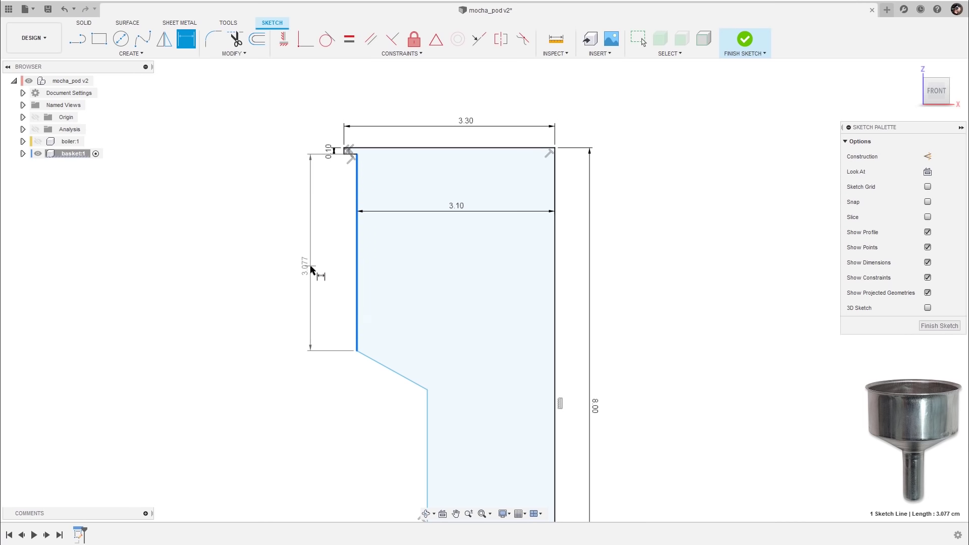
pyautogui.press('Escape')
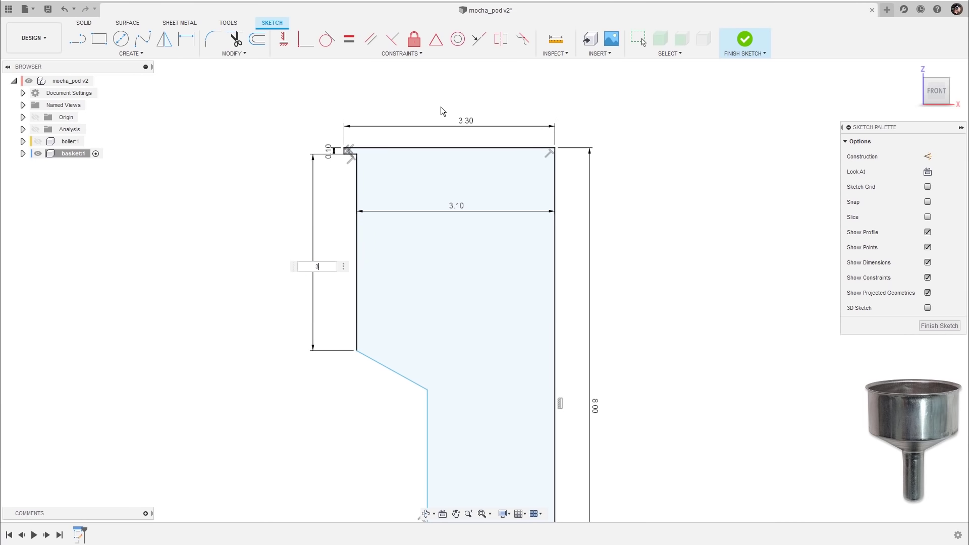
pyautogui.write('3')
pyautogui.press('Return')
# - Dimension the length of the vertical stem line below the slanted shoulder to 3.5 cm
pyautogui.scroll(-2, 393, 273)
pyautogui.moveTo(392, 272); pyautogui.dragTo(398, 221, button='middle')
pyautogui.scroll(-1, 437, 272)
pyautogui.moveTo(437, 273); pyautogui.dragTo(424, 277, button='middle')
pyautogui.press('d')
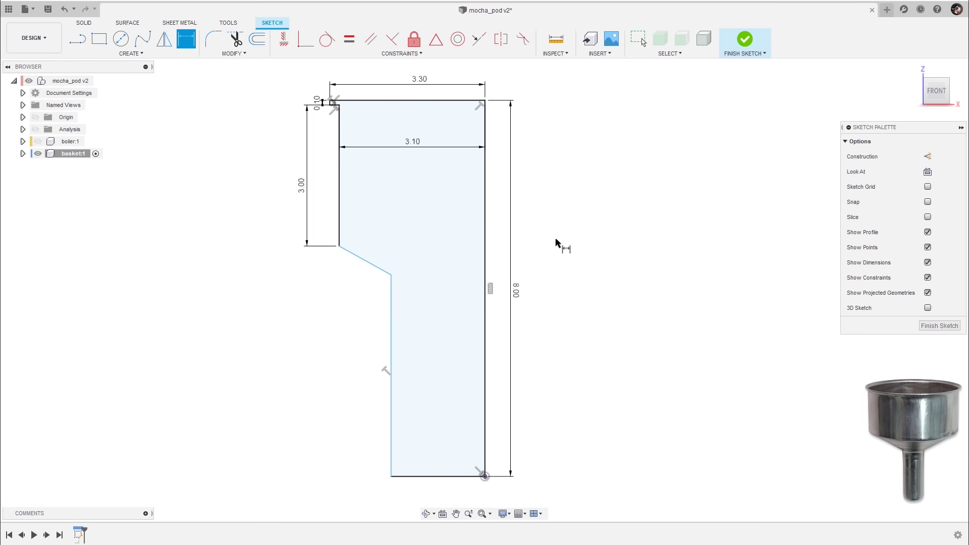
pyautogui.click(393, 326)
pyautogui.click(368, 335)
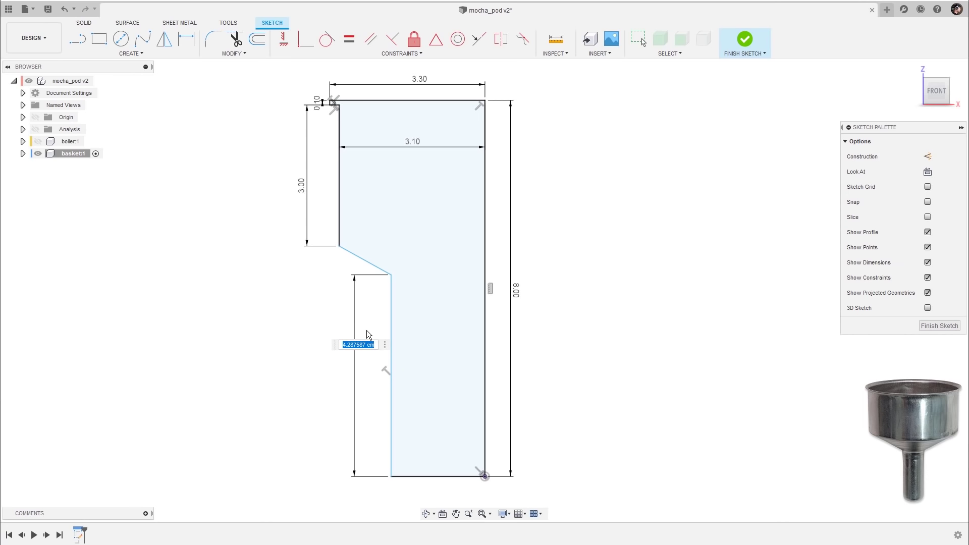
pyautogui.write('3,5')
pyautogui.press('Return')
# - Dimension the stem's bottom edge to 0.7 cm and leave the dimension command
pyautogui.scroll(3, 459, 338)
pyautogui.moveTo(480, 357); pyautogui.dragTo(471, 262, button='middle')
pyautogui.click(445, 407)
pyautogui.click(446, 427)
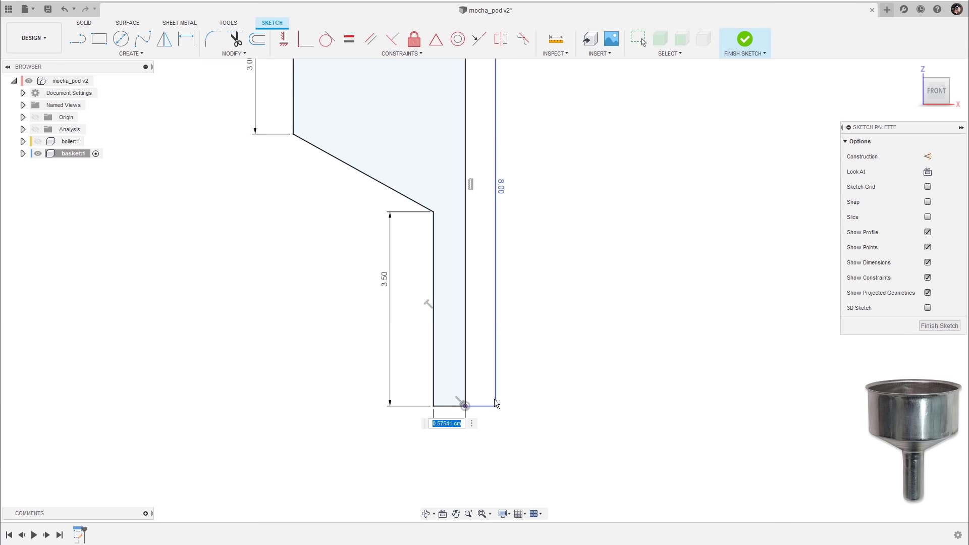
pyautogui.write('0.7')
pyautogui.press('Return')
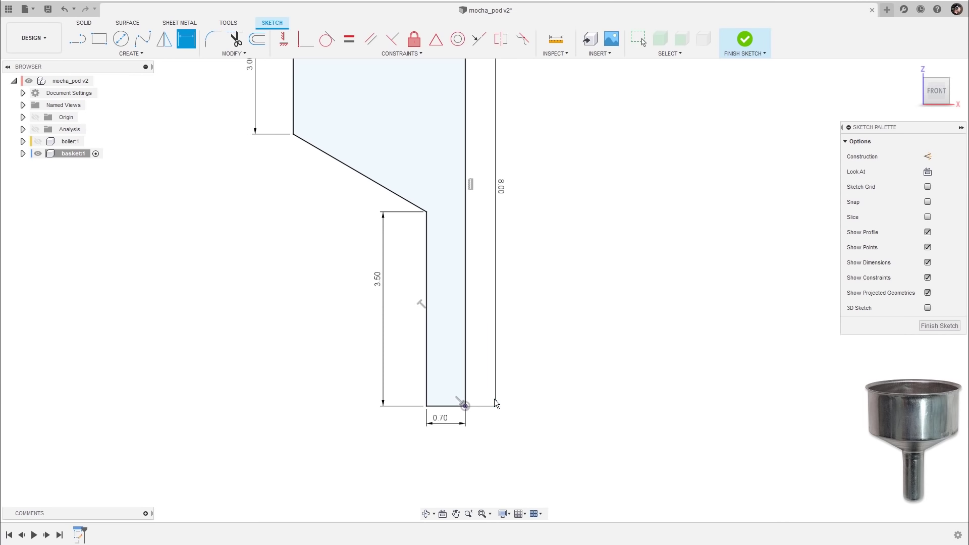
pyautogui.scroll(3, 553, 249)
pyautogui.moveTo(552, 249); pyautogui.dragTo(560, 299, button='middle')
pyautogui.scroll(-2, 565, 298)
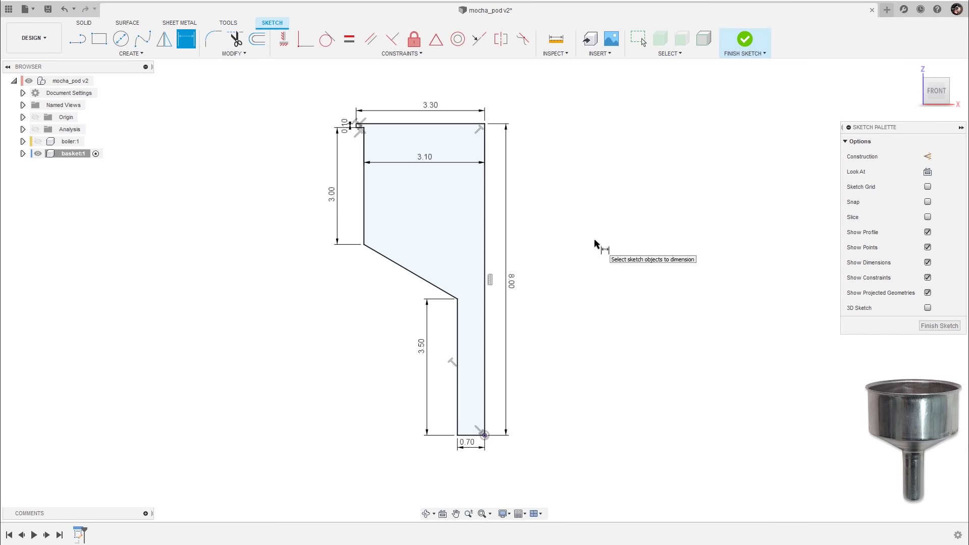
pyautogui.press('Escape')
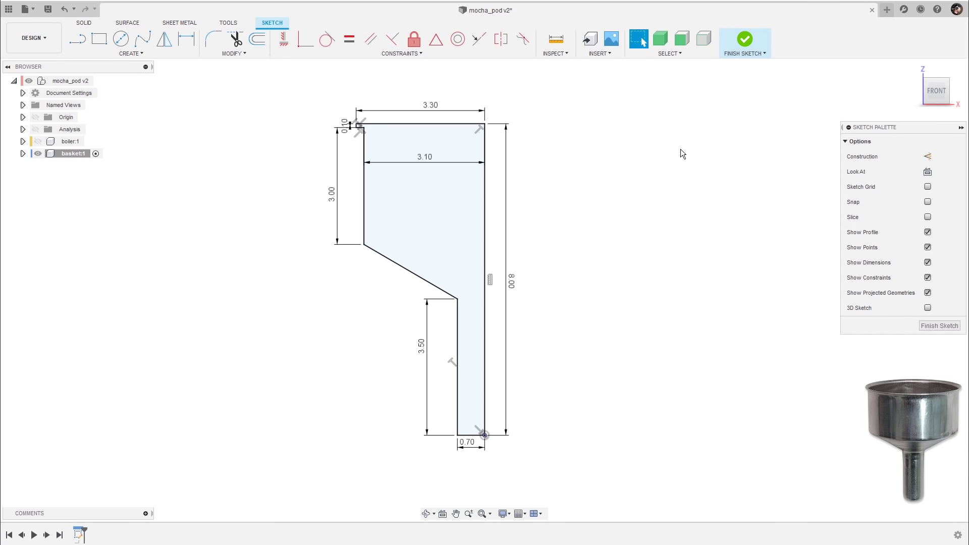
# - Finish the sketch and revolve the basket half-profile 360 degrees about its vertical centre line as a new body
pyautogui.click(746, 41)
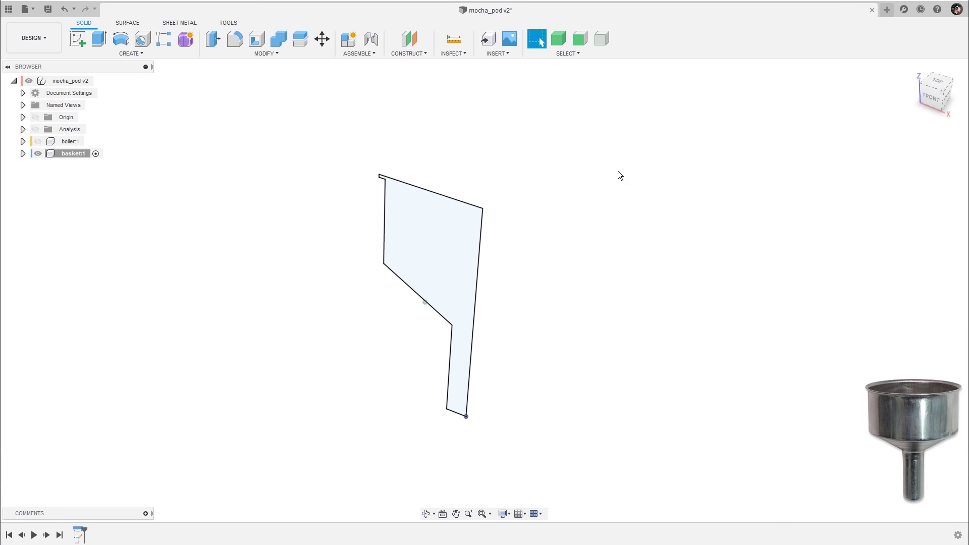
pyautogui.click(121, 40)
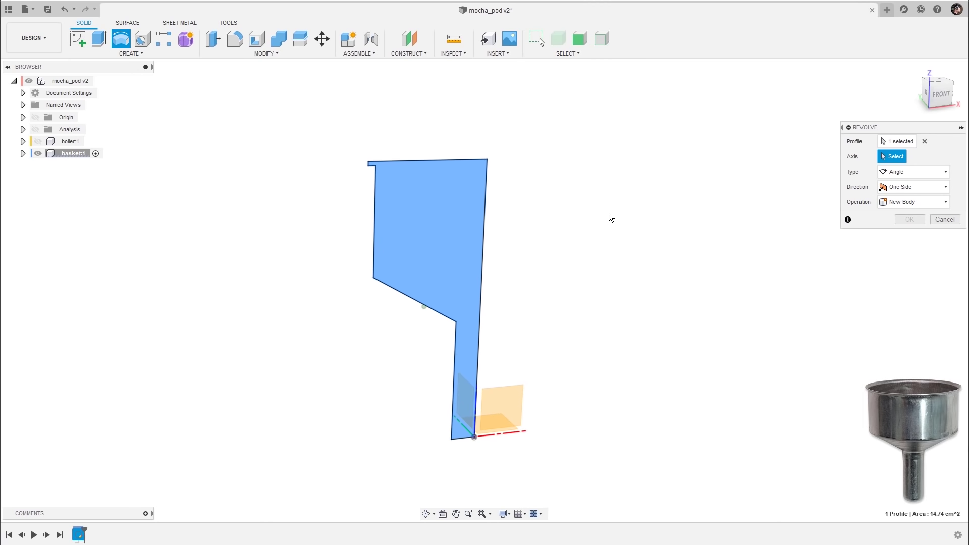
pyautogui.click(482, 198)
pyautogui.keyDown('shift'); pyautogui.moveTo(562, 242); pyautogui.dragTo(808, 202, button='middle'); pyautogui.keyUp('shift')
pyautogui.keyDown('shift'); pyautogui.moveTo(569, 323); pyautogui.dragTo(718, 279, button='middle'); pyautogui.keyUp('shift')
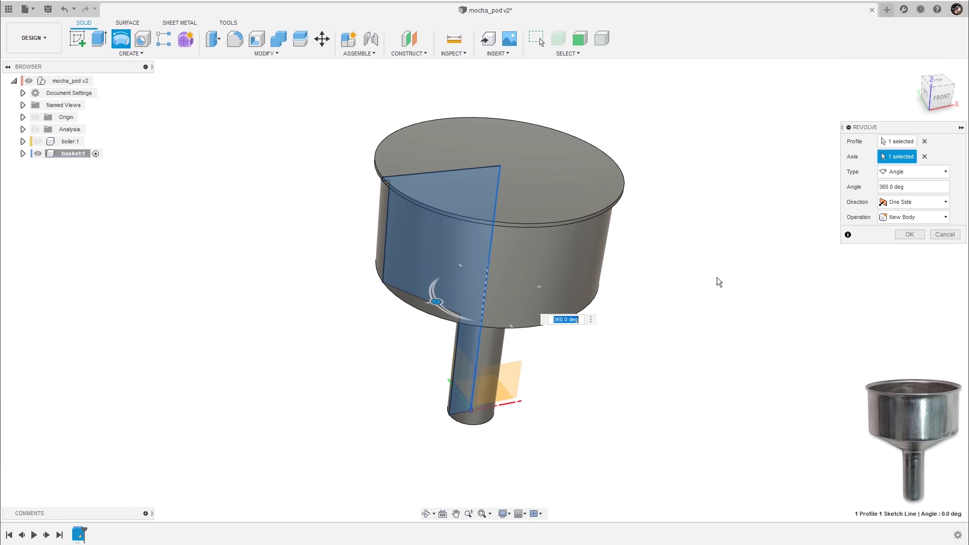
pyautogui.keyDown('shift'); pyautogui.moveTo(694, 247); pyautogui.dragTo(795, 213, button='middle'); pyautogui.keyUp('shift')
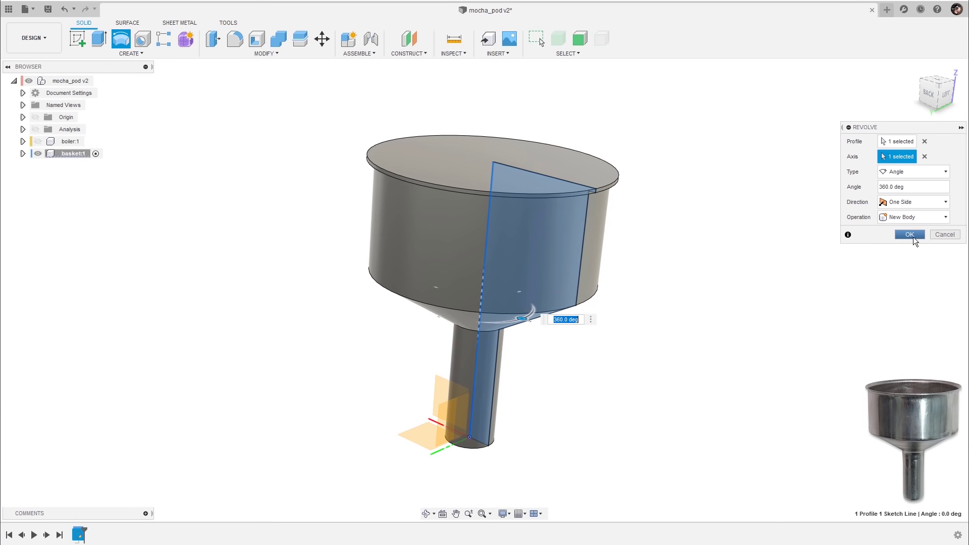
pyautogui.click(910, 235)
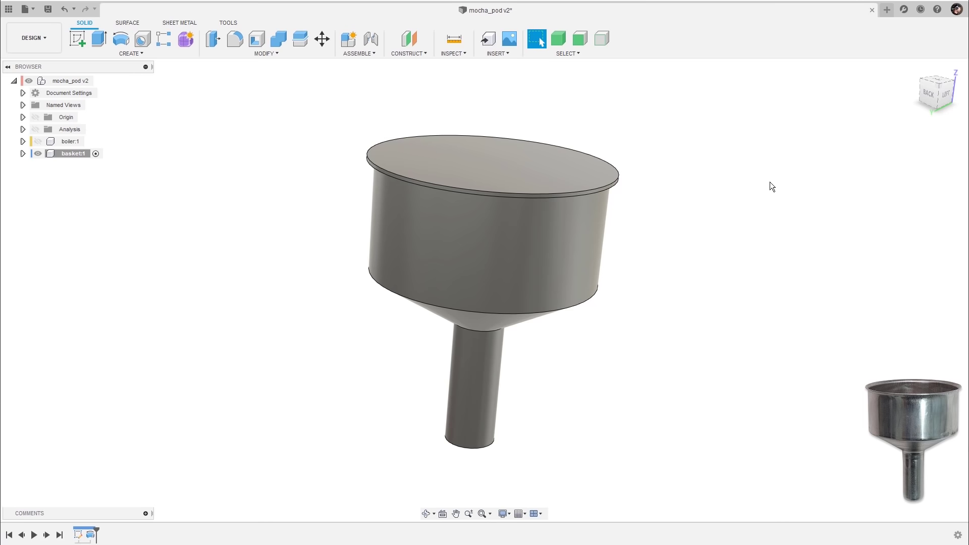
# - Fillet the cone's outer edge, the cone-to-stem junction and the stem's bottom edge with a 0.3 cm radius
pyautogui.moveTo(713, 209)
pyautogui.keyDown('shift'); pyautogui.mouseDown(button='middle')
pyautogui.moveTo(722, 201)
pyautogui.moveTo(708, 206)
pyautogui.mouseUp(button='middle'); pyautogui.keyUp('shift')
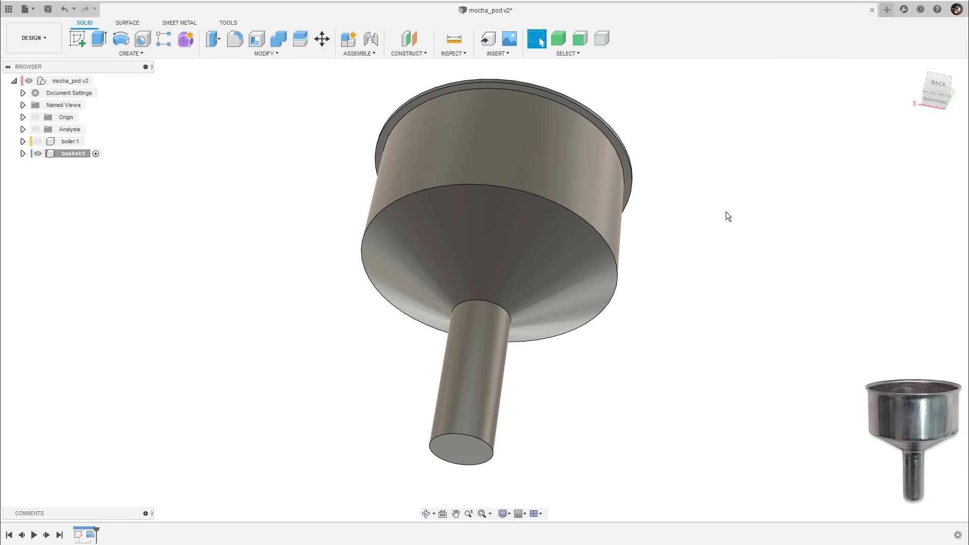
pyautogui.press('f')
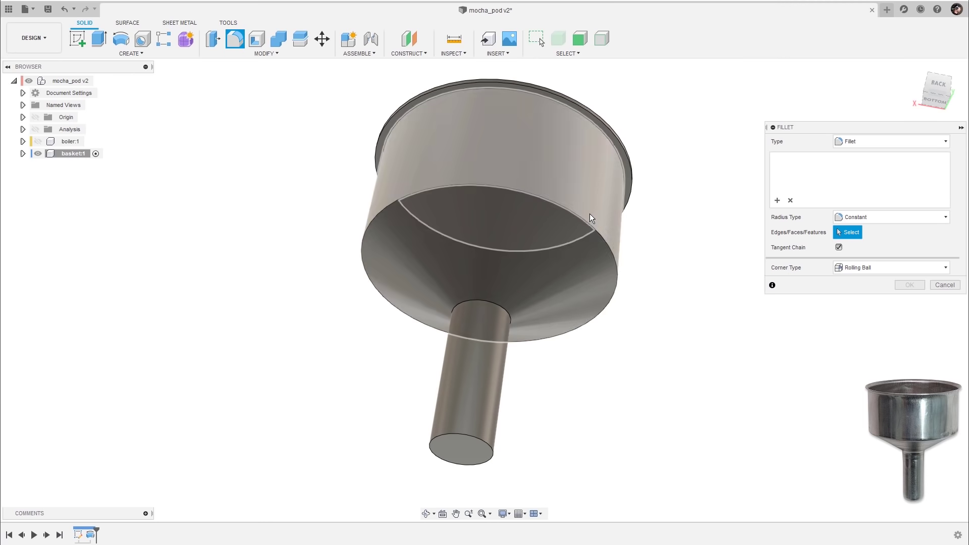
pyautogui.click(539, 198)
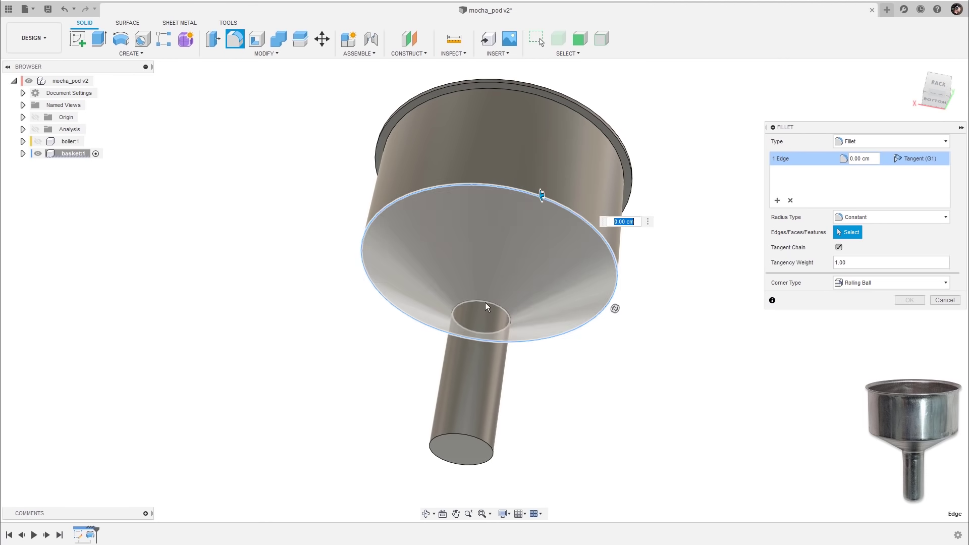
pyautogui.click(483, 300)
pyautogui.click(458, 435)
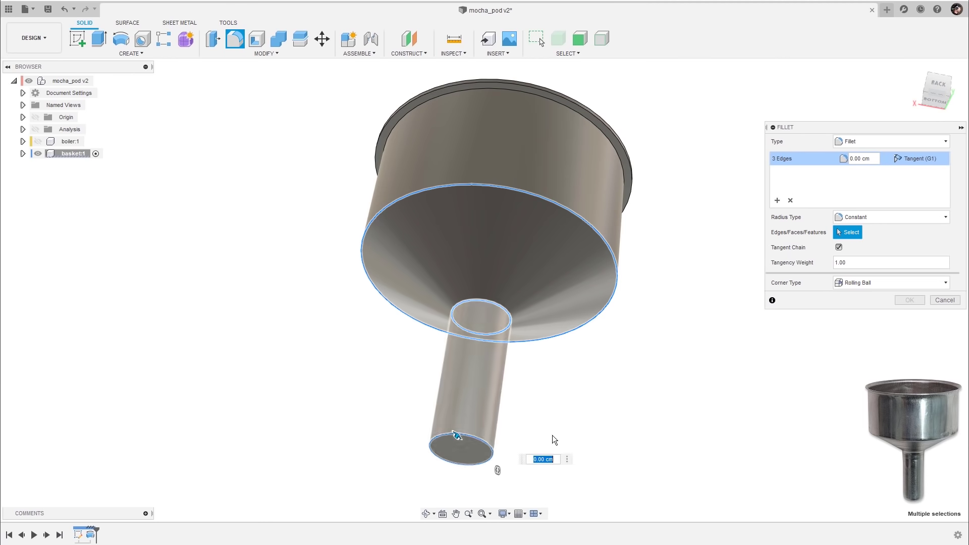
pyautogui.write('0,3')
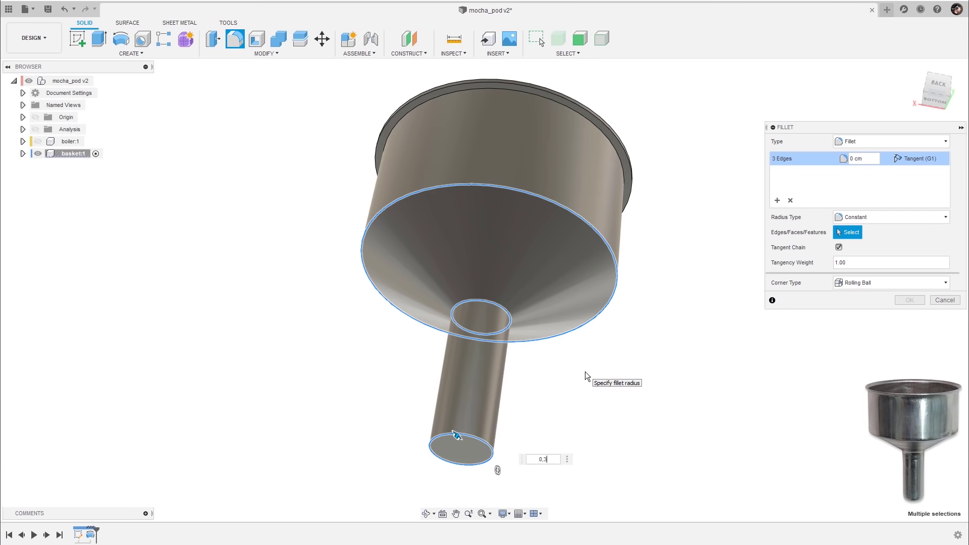
pyautogui.click(909, 300)
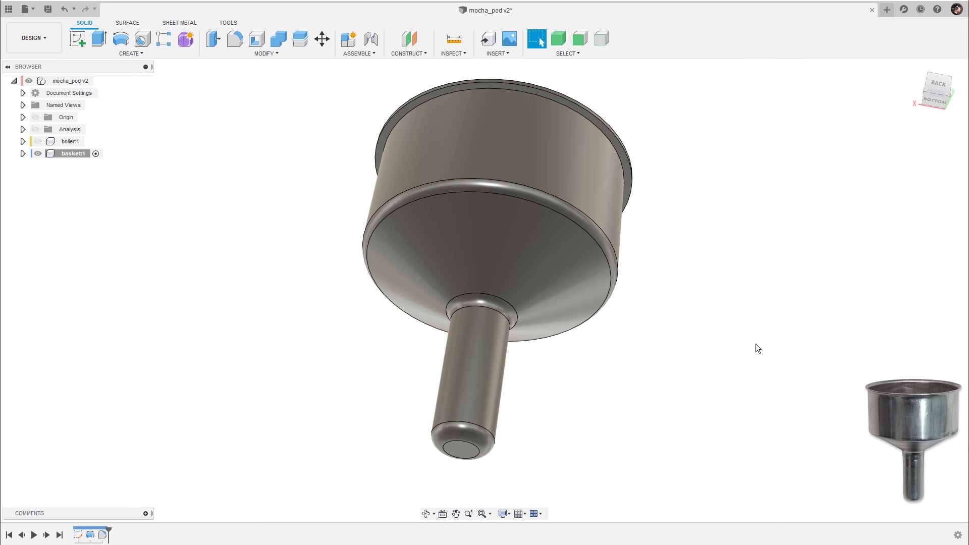
# - Shell the basket body to an inside thickness of 0.15 cm, removing its top face
pyautogui.click(262, 45)
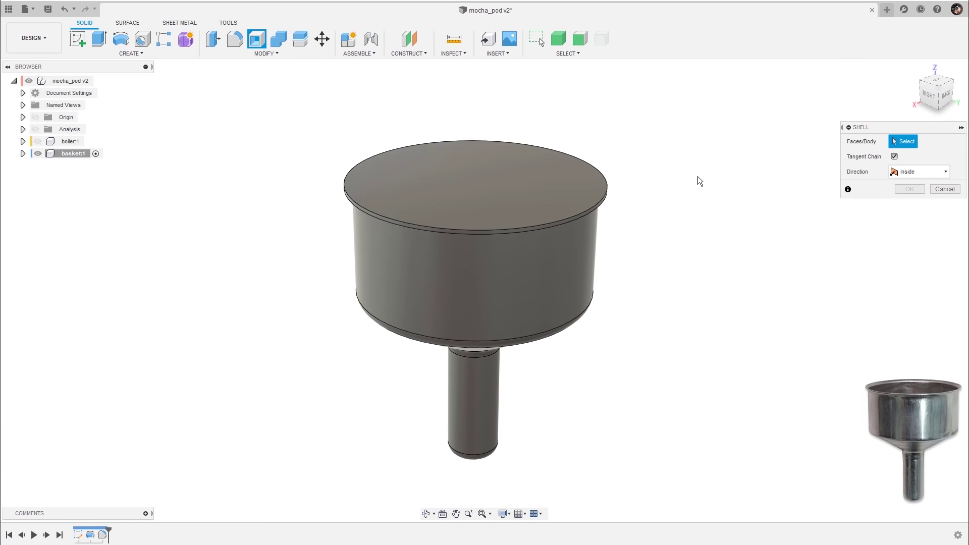
pyautogui.click(525, 196)
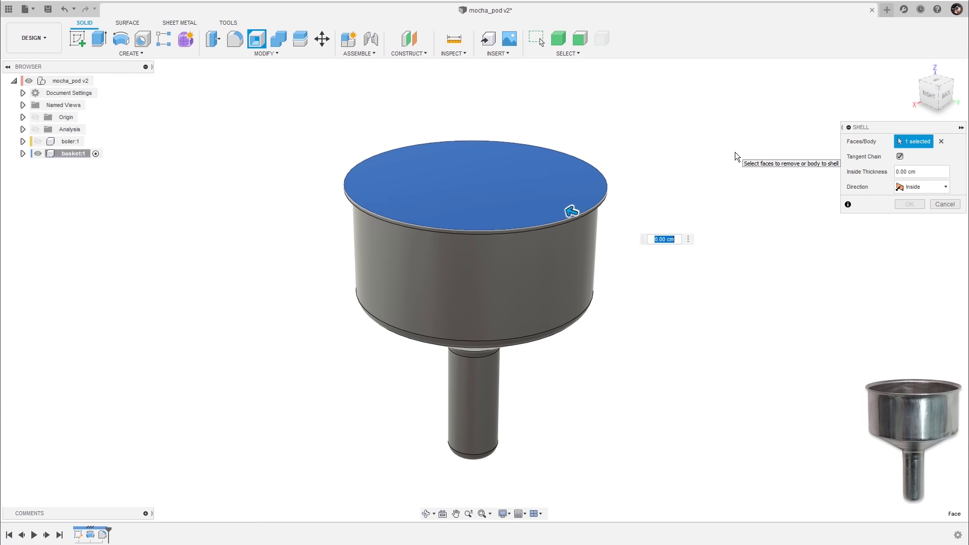
pyautogui.write('0.15')
pyautogui.keyDown('shift'); pyautogui.moveTo(712, 140); pyautogui.dragTo(555, 374, button='middle'); pyautogui.keyUp('shift')
pyautogui.click(909, 204)
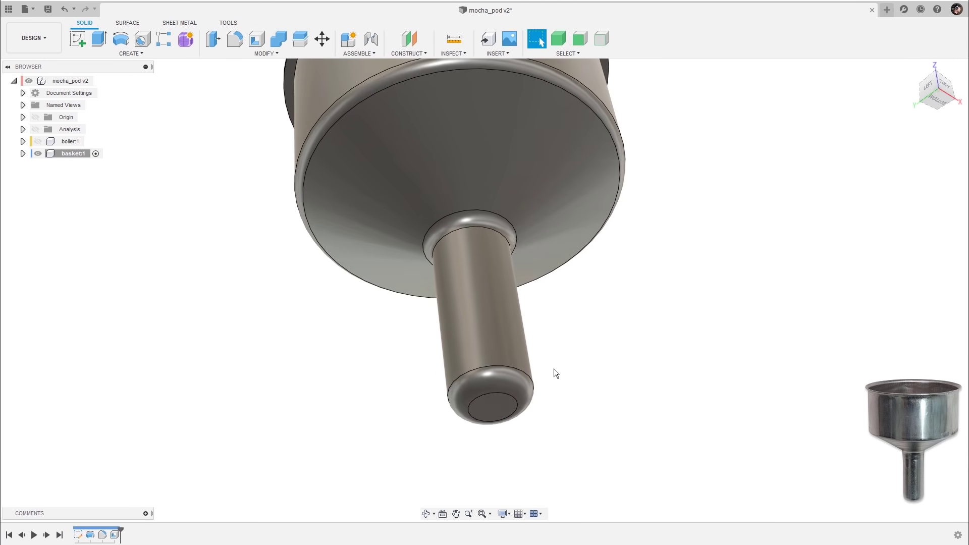
# - Cut the stem open by extruding its flat bottom face 0.5 cm into the body
pyautogui.click(498, 407)
pyautogui.keyDown('shift'); pyautogui.moveTo(675, 316); pyautogui.dragTo(698, 270, button='middle'); pyautogui.keyUp('shift')
pyautogui.press('e')
pyautogui.keyDown('shift'); pyautogui.moveTo(500, 439); pyautogui.dragTo(488, 431, button='middle'); pyautogui.keyUp('shift')
pyautogui.moveTo(473, 431); pyautogui.dragTo(473, 390)
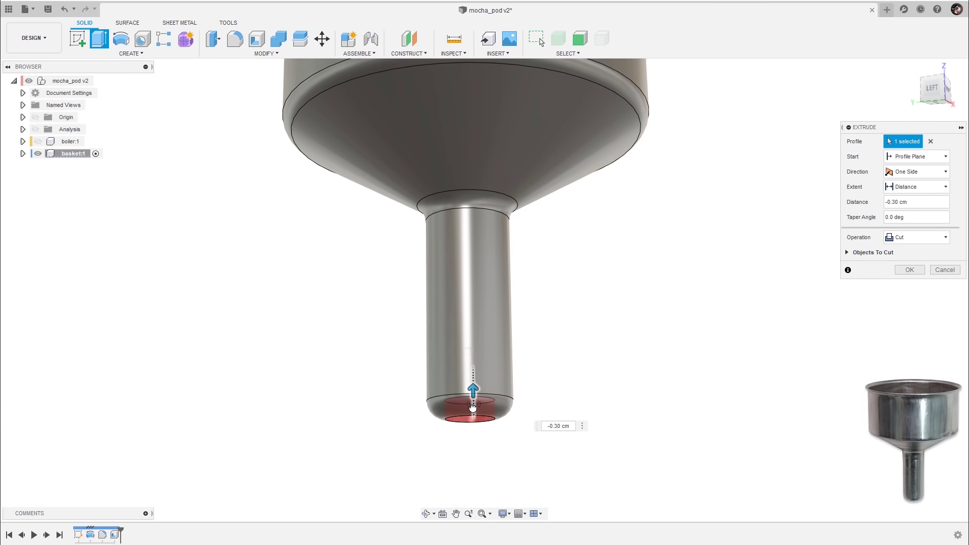
pyautogui.keyDown('shift'); pyautogui.moveTo(475, 399); pyautogui.dragTo(696, 285, button='middle'); pyautogui.keyUp('shift')
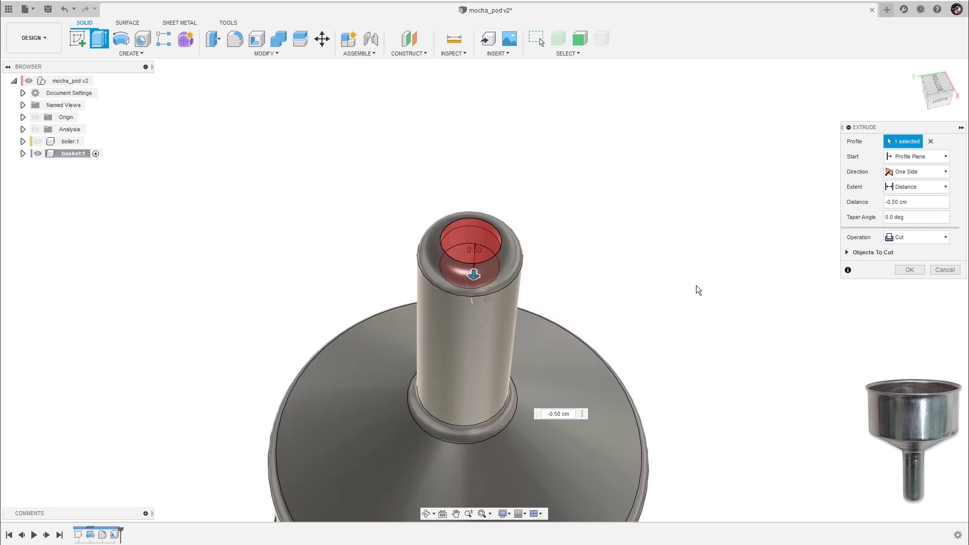
pyautogui.keyDown('shift'); pyautogui.moveTo(504, 273); pyautogui.dragTo(765, 238, button='middle'); pyautogui.keyUp('shift')
pyautogui.click(909, 270)
# - Fillet the inner edge of the basket's top rim with a 0.2 cm radius
pyautogui.keyDown('shift'); pyautogui.moveTo(770, 307); pyautogui.dragTo(744, 253, button='middle'); pyautogui.keyUp('shift')
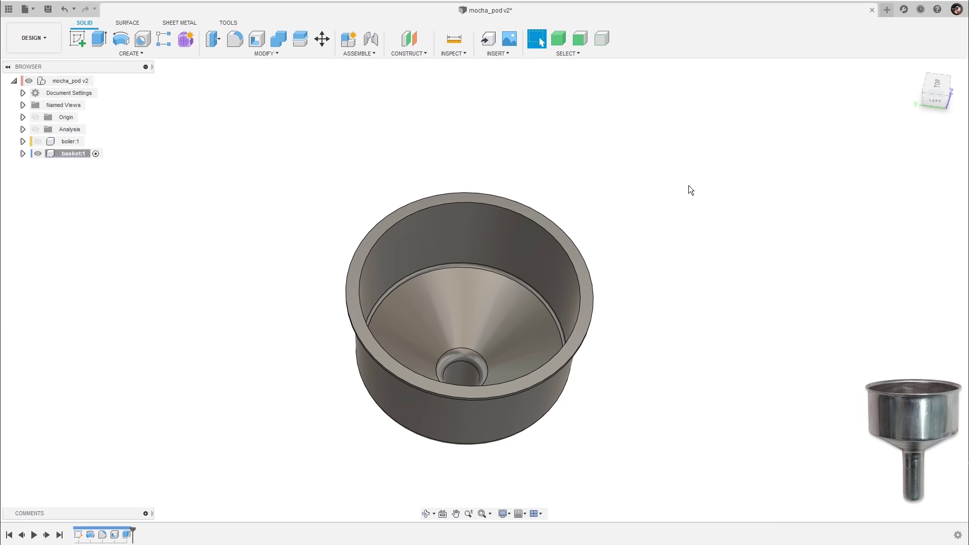
pyautogui.press('f')
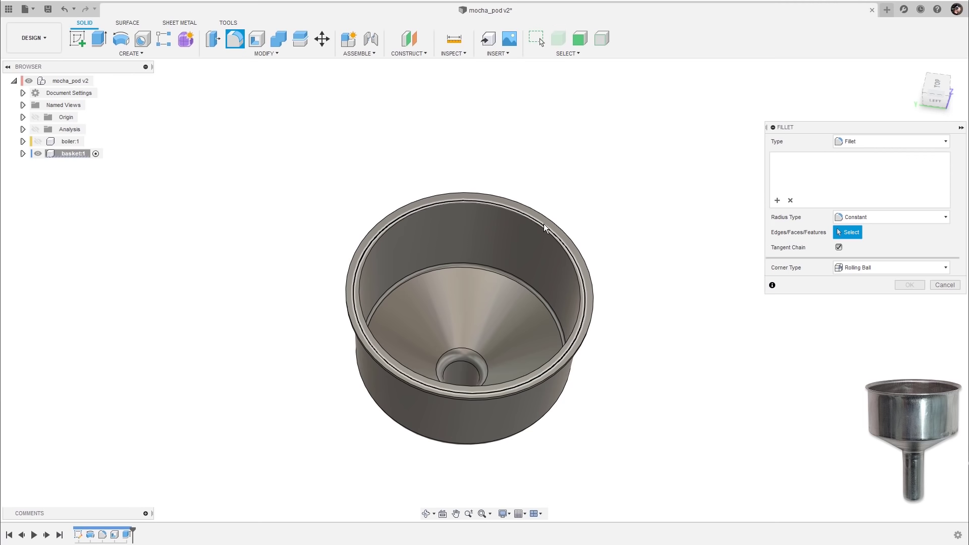
pyautogui.click(545, 228)
pyautogui.write('0,2')
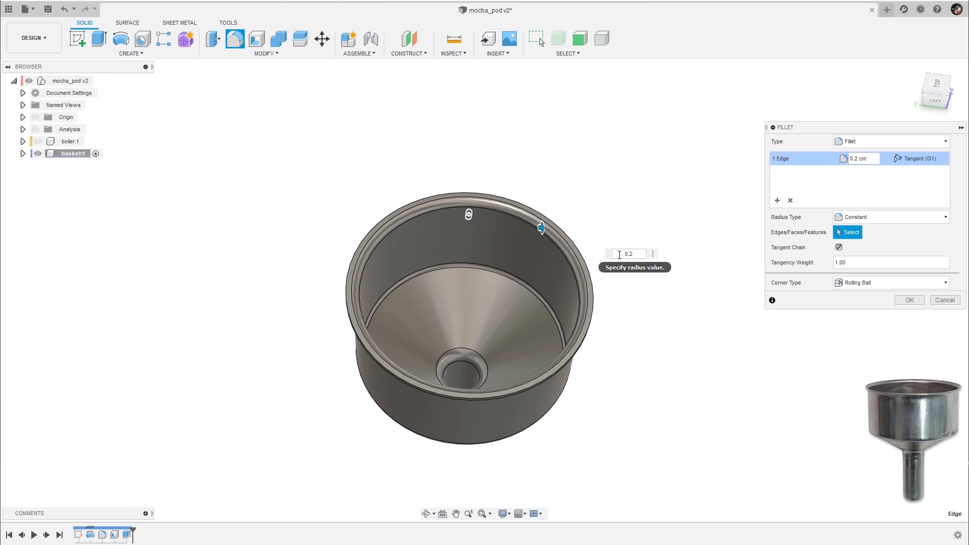
pyautogui.click(909, 300)
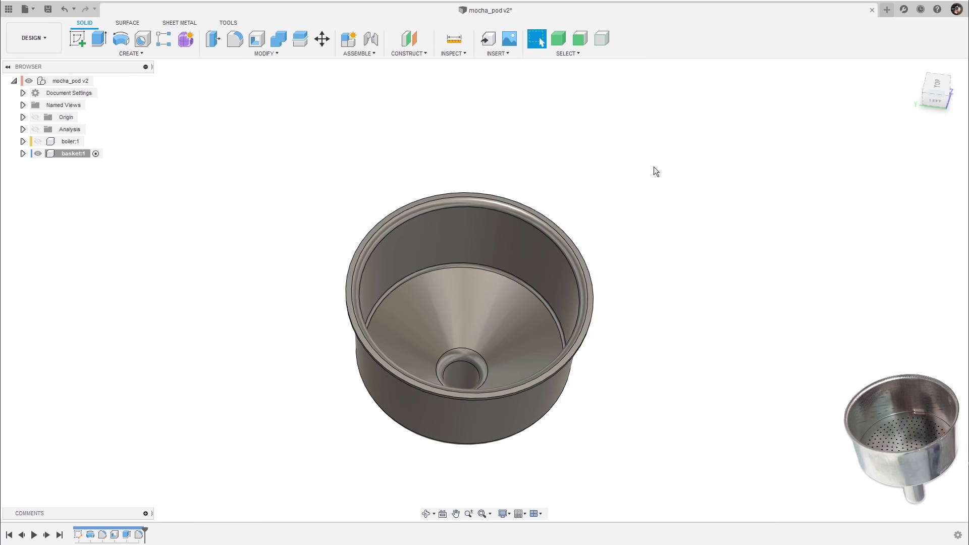
# - Create a construction plane offset 5 cm upward from the XY plane at the stem's base
pyautogui.moveTo(657, 182)
pyautogui.keyDown('shift'); pyautogui.mouseDown(button='middle')
pyautogui.moveTo(645, 214)
pyautogui.moveTo(652, 236)
pyautogui.moveTo(644, 182)
pyautogui.mouseUp(button='middle'); pyautogui.keyUp('shift')
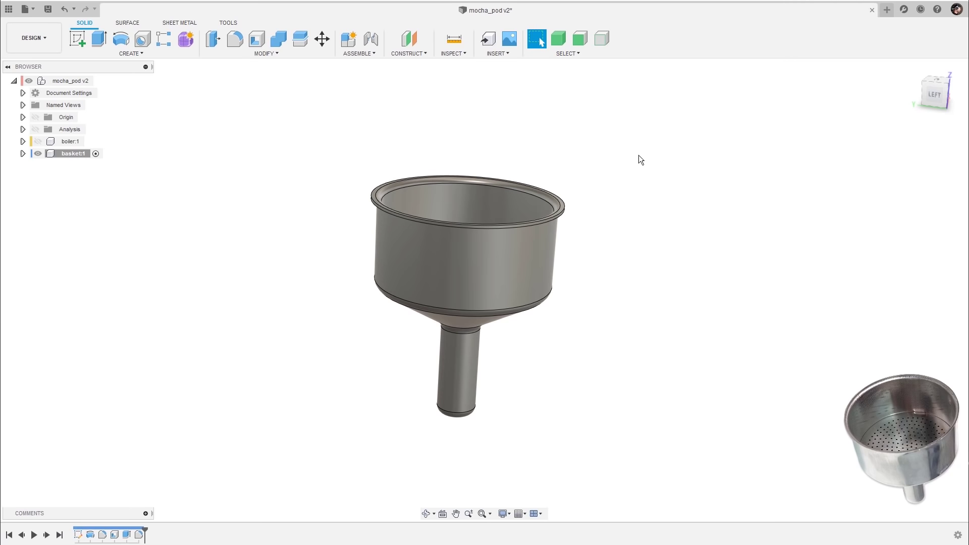
pyautogui.click(417, 54)
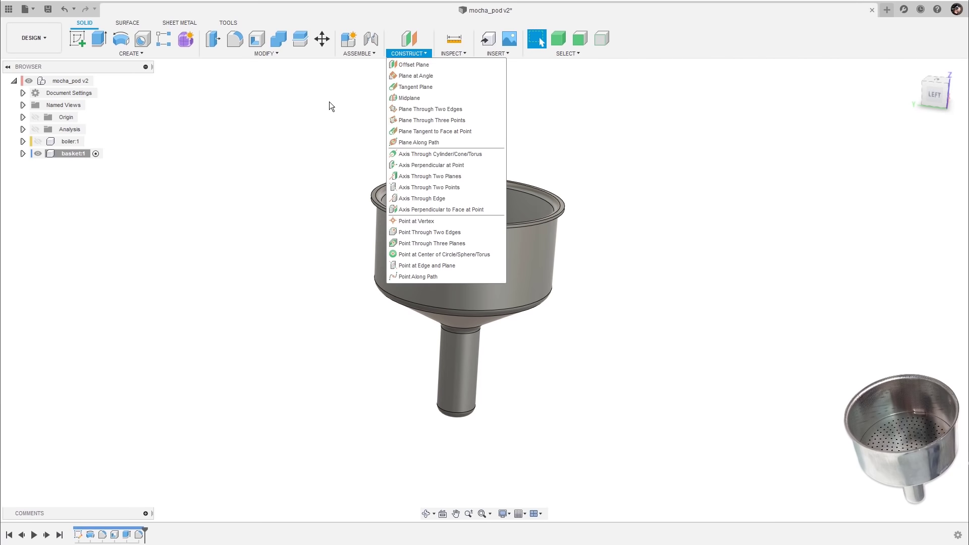
pyautogui.click(414, 54)
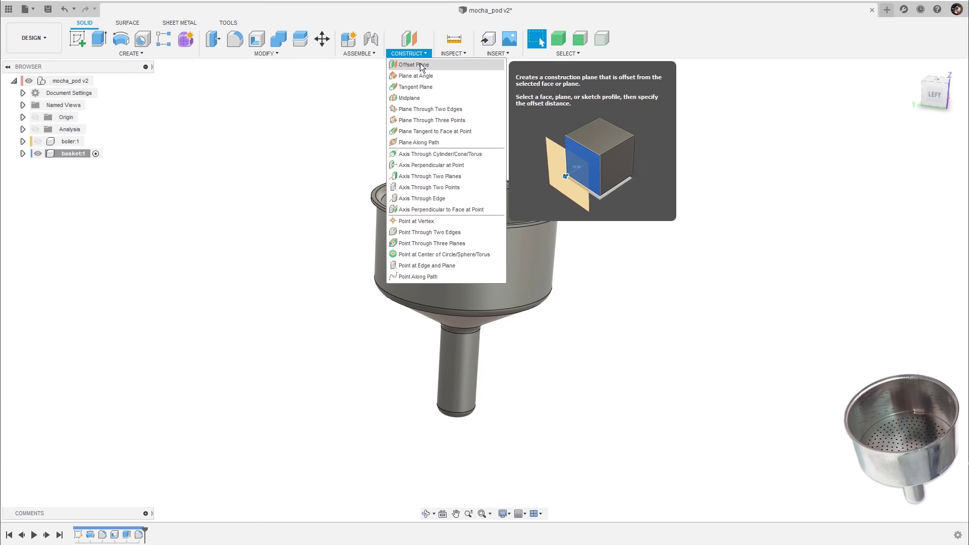
pyautogui.click(423, 66)
pyautogui.keyDown('shift'); pyautogui.moveTo(722, 256); pyautogui.dragTo(561, 368, button='middle'); pyautogui.keyUp('shift')
pyautogui.click(455, 401)
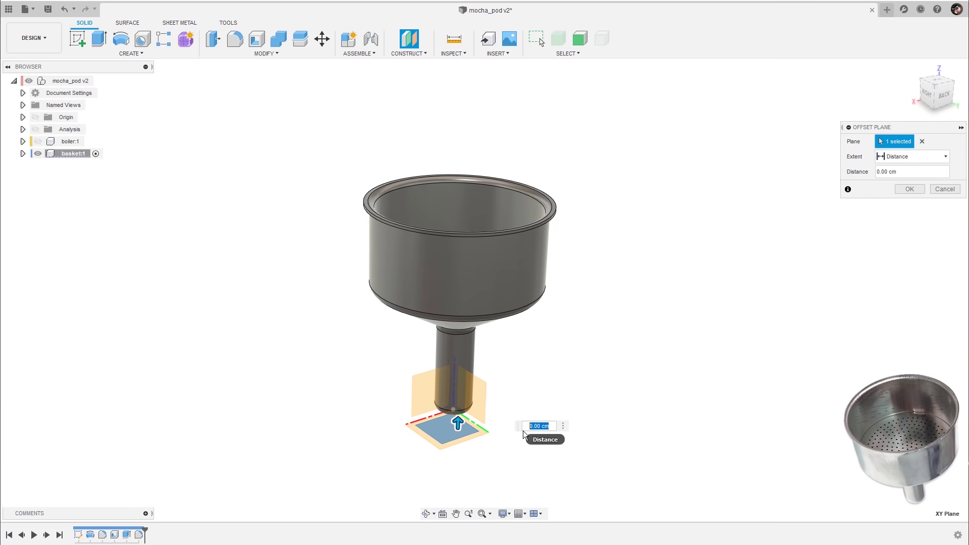
pyautogui.write('5')
pyautogui.press('Return')
pyautogui.press('Return')
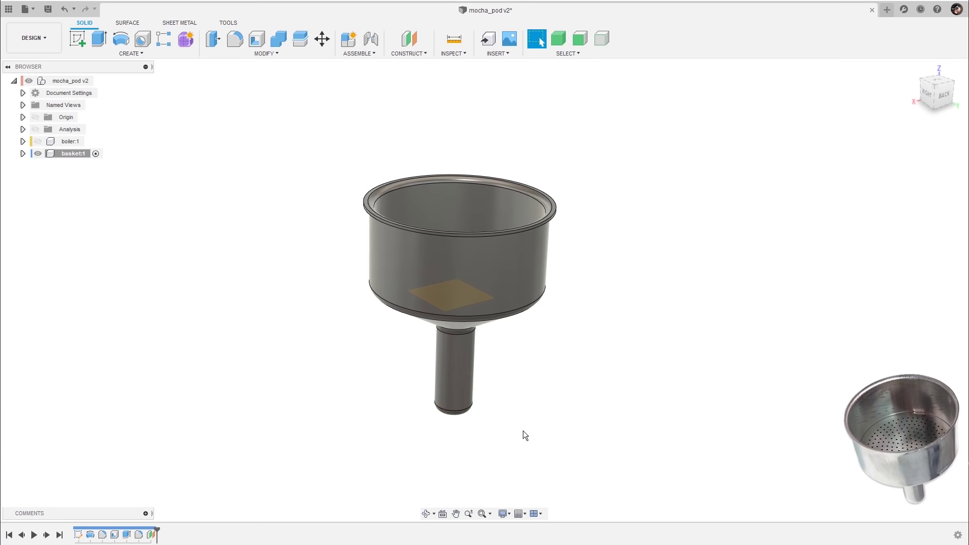
# - Bring up the available commands for the construction plane inside the basket
pyautogui.keyDown('shift'); pyautogui.moveTo(523, 431); pyautogui.dragTo(658, 208, button='middle'); pyautogui.keyUp('shift')
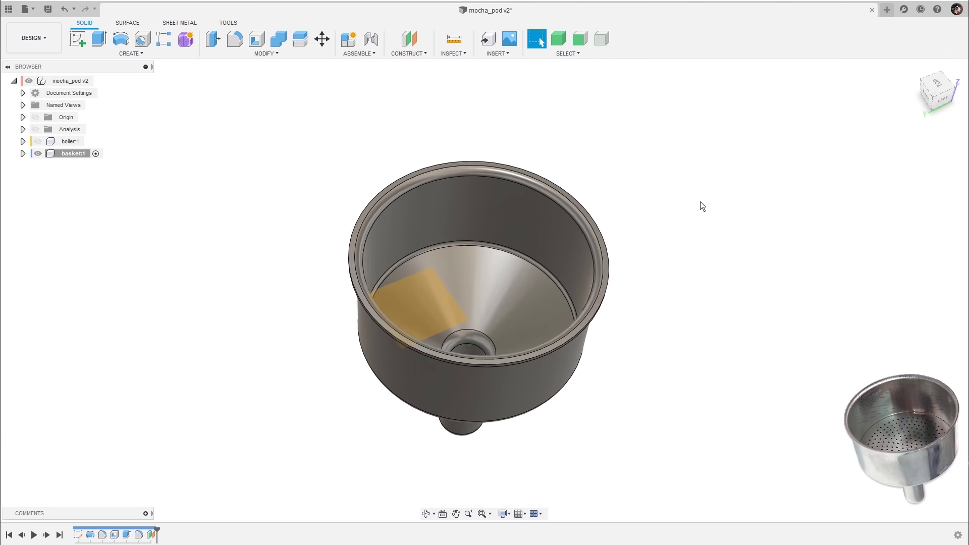
pyautogui.rightClick(434, 286)
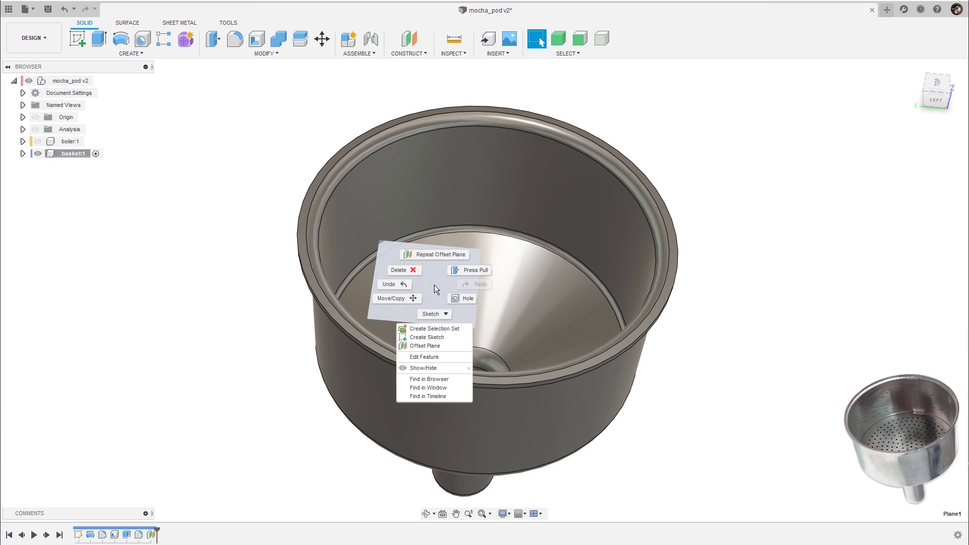
# - Create a sketch on the offset plane inside the basket and project the circular edge at the base of its inner wall
pyautogui.click(442, 336)
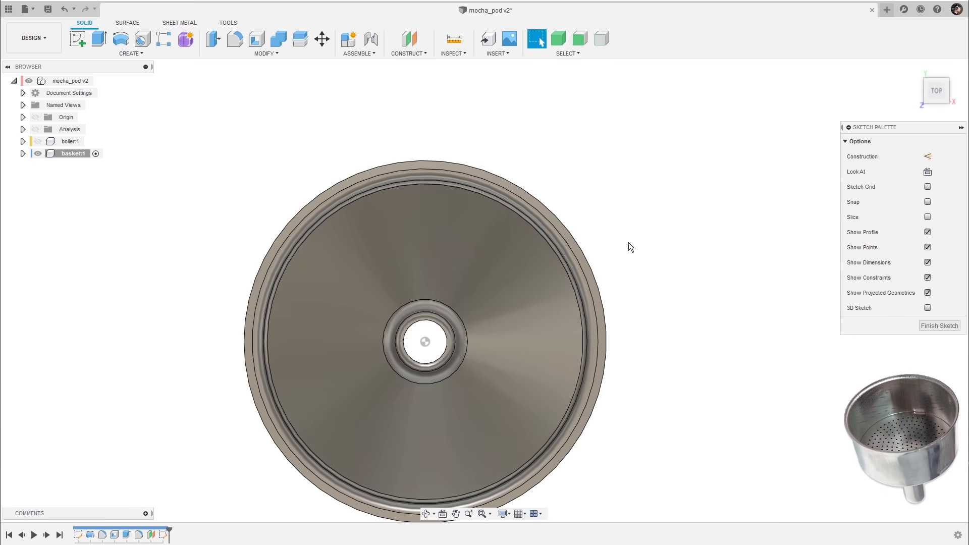
pyautogui.keyDown('shift'); pyautogui.moveTo(647, 247); pyautogui.dragTo(711, 184, button='middle'); pyautogui.keyUp('shift')
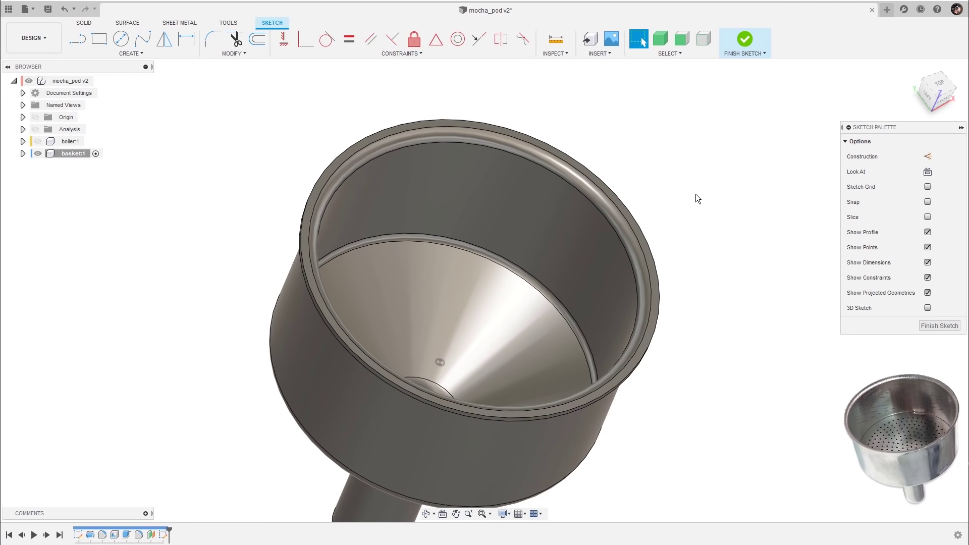
pyautogui.press('p')
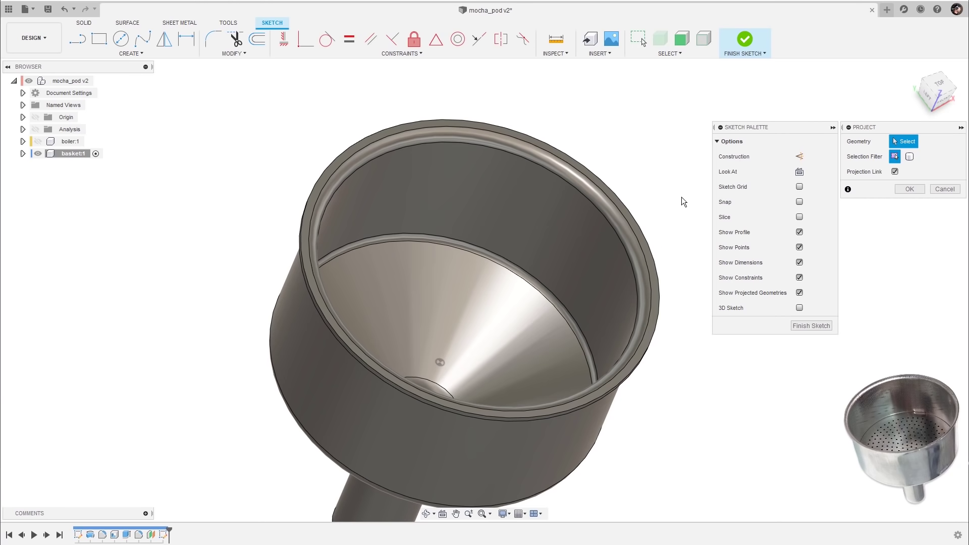
pyautogui.click(533, 280)
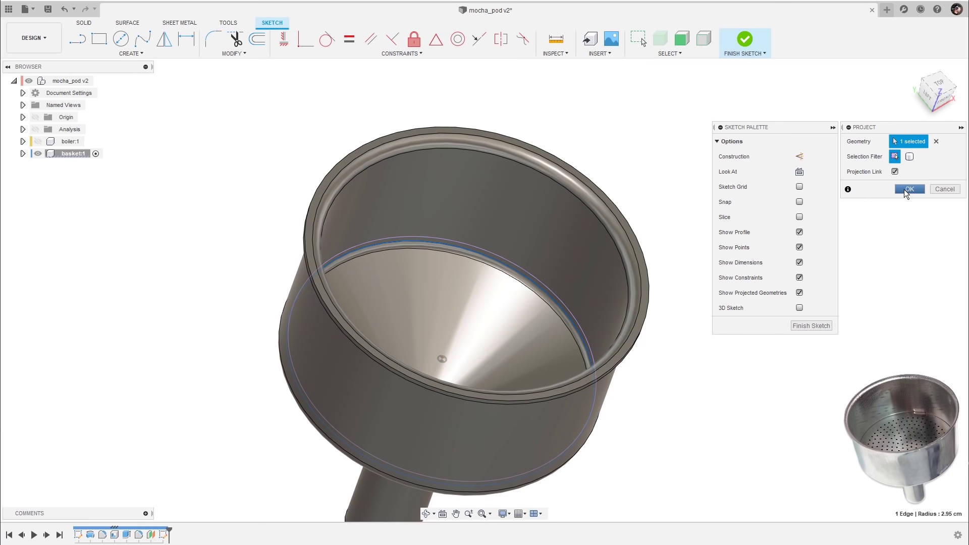
pyautogui.click(910, 189)
# - Extrude the projected circle 0.1 cm upward as a new body to form the filter disc
pyautogui.moveTo(765, 203)
pyautogui.keyDown('shift'); pyautogui.mouseDown(button='middle')
pyautogui.moveTo(698, 190)
pyautogui.moveTo(647, 241)
pyautogui.moveTo(517, 285)
pyautogui.mouseUp(button='middle'); pyautogui.keyUp('shift')
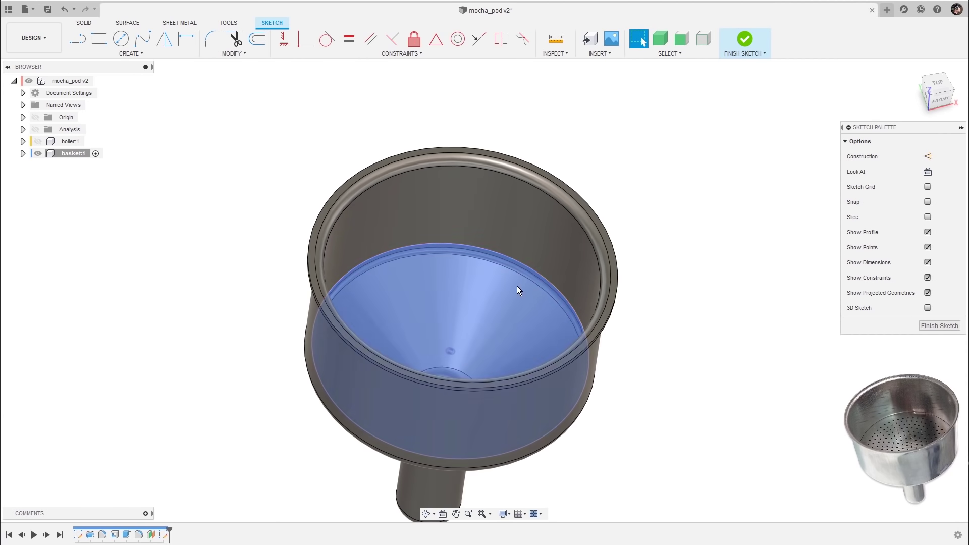
pyautogui.click(517, 286)
pyautogui.keyDown('shift'); pyautogui.moveTo(722, 186); pyautogui.dragTo(700, 226, button='middle'); pyautogui.keyUp('shift')
pyautogui.press('e')
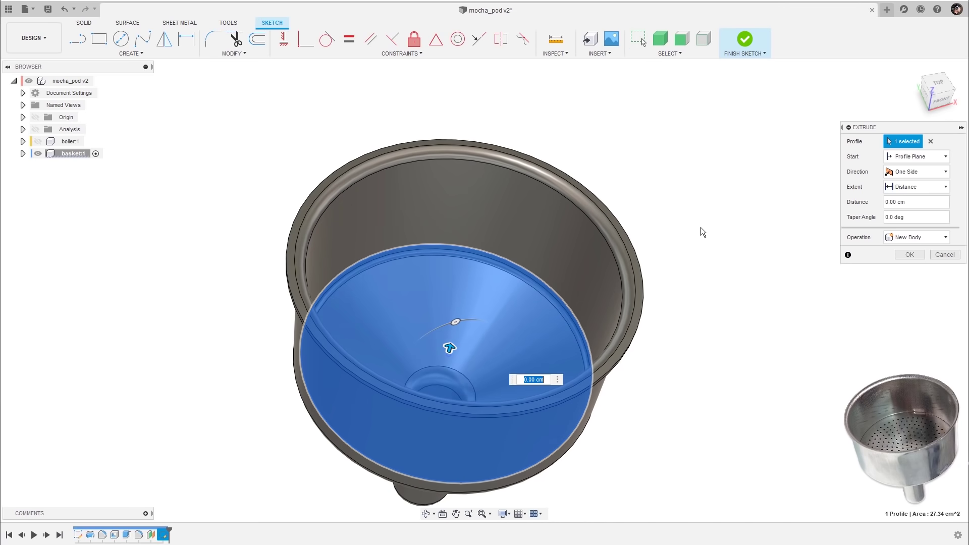
pyautogui.keyDown('shift'); pyautogui.moveTo(788, 162); pyautogui.dragTo(738, 162, button='middle'); pyautogui.keyUp('shift')
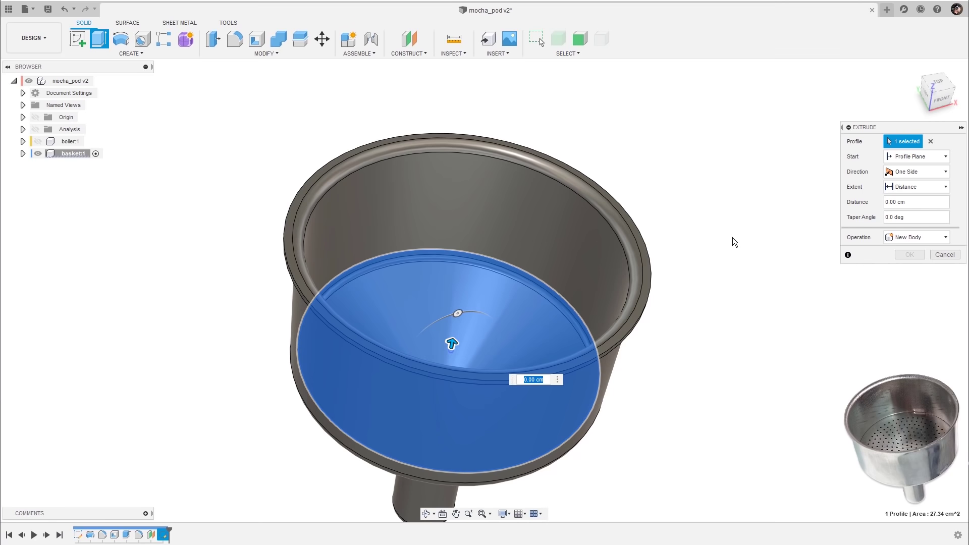
pyautogui.write('0,1')
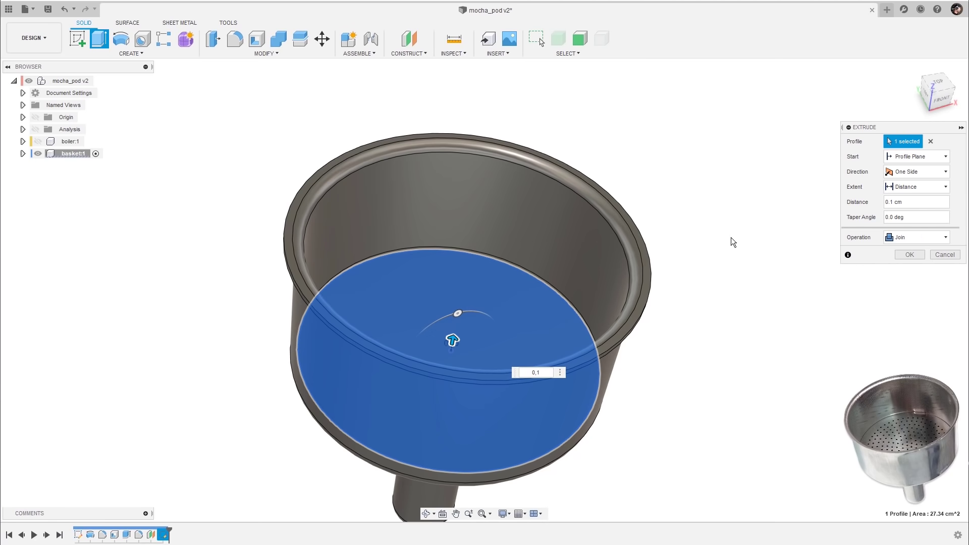
pyautogui.moveTo(735, 176)
pyautogui.keyDown('shift'); pyautogui.mouseDown(button='middle')
pyautogui.moveTo(766, 180)
pyautogui.moveTo(727, 187)
pyautogui.mouseUp(button='middle'); pyautogui.keyUp('shift')
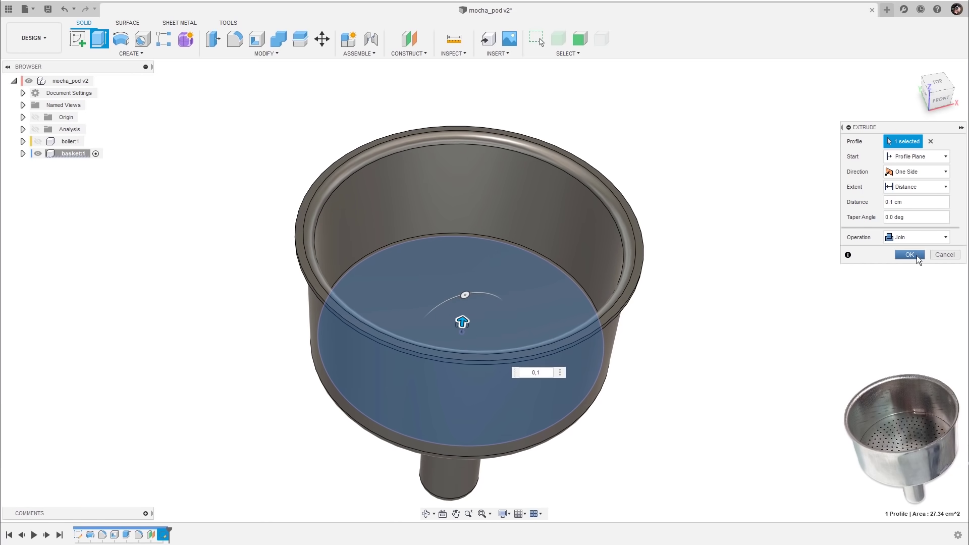
pyautogui.click(908, 239)
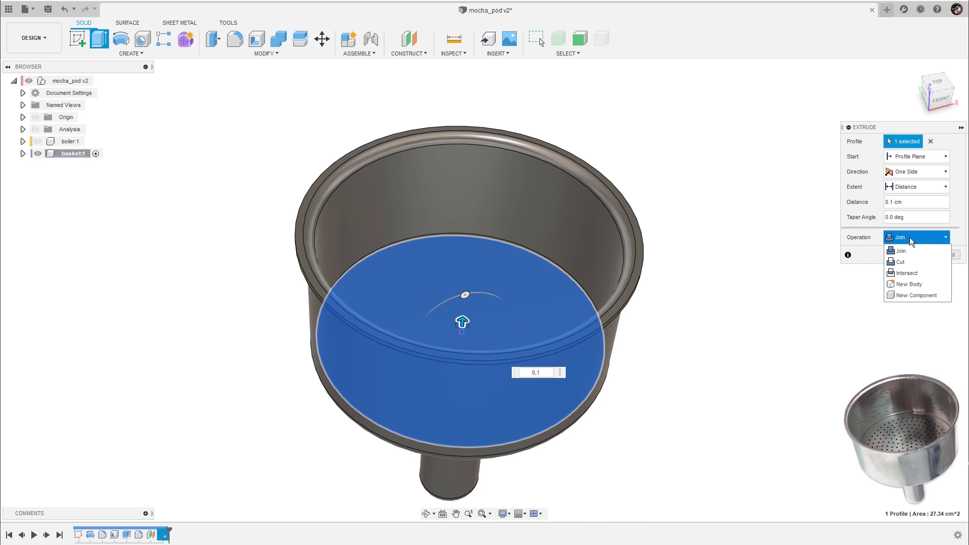
pyautogui.click(918, 285)
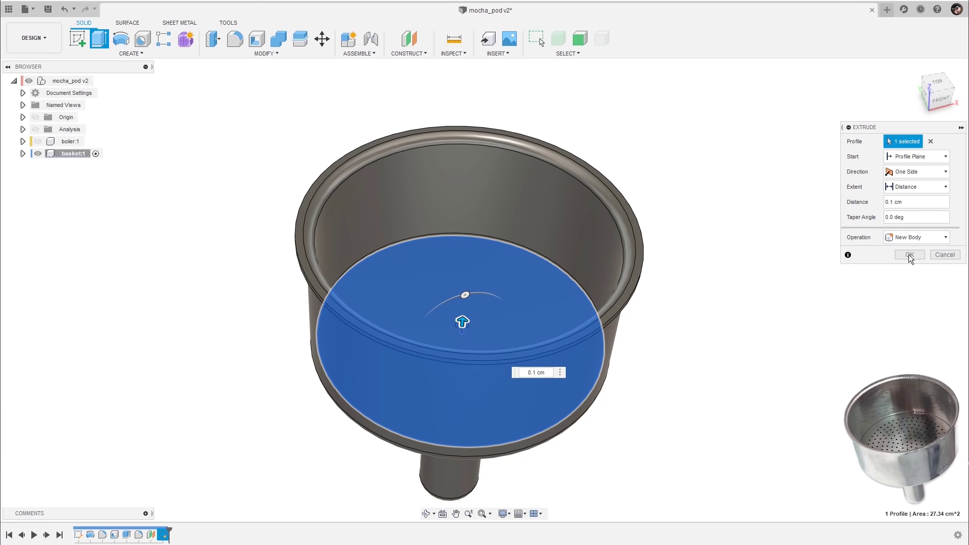
pyautogui.click(909, 256)
pyautogui.scroll(-2, 823, 278)
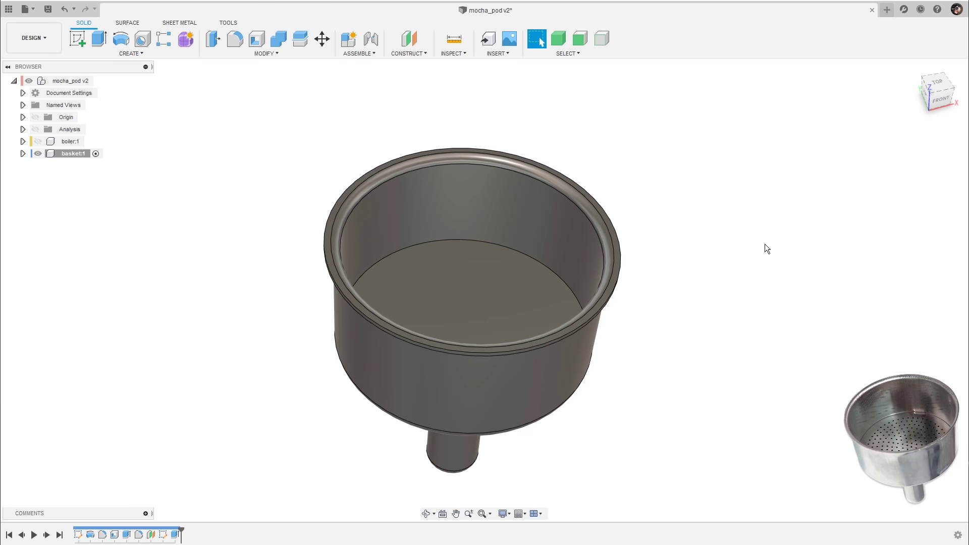
# - Identify the two bodies in the basket component and hide the funnel body, isolating the filter disc
pyautogui.click(23, 154)
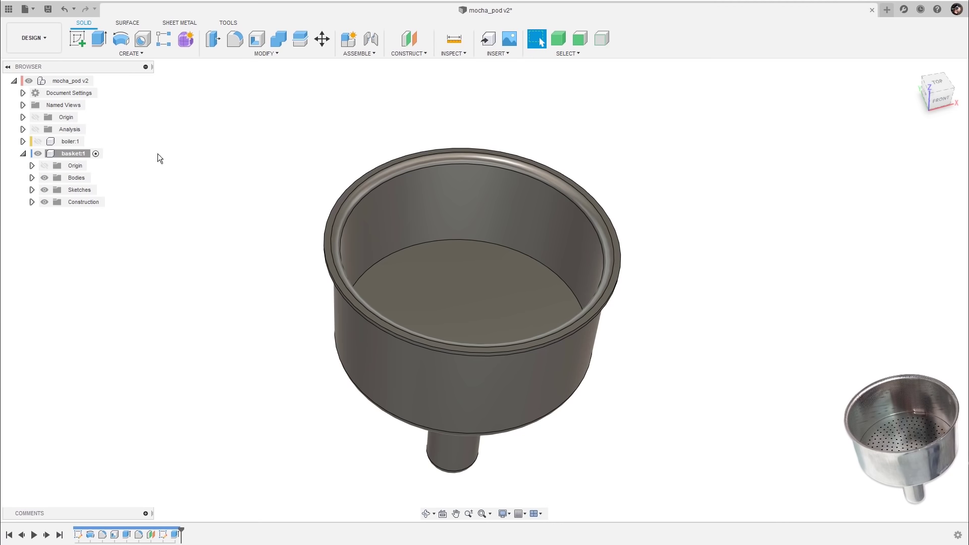
pyautogui.click(32, 178)
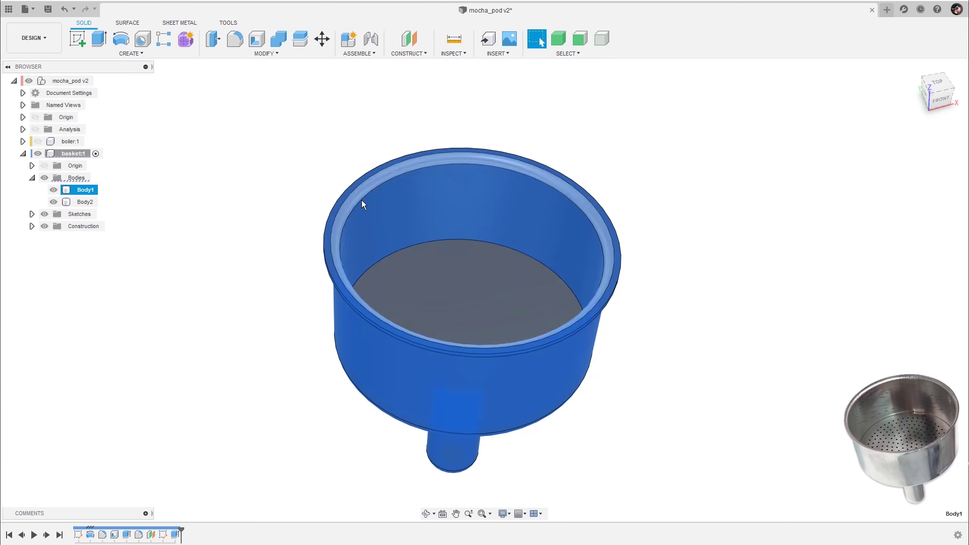
pyautogui.click(81, 202)
pyautogui.click(227, 189)
pyautogui.keyDown('shift'); pyautogui.moveTo(228, 189); pyautogui.dragTo(785, 217, button='middle'); pyautogui.keyUp('shift')
pyautogui.click(85, 201)
pyautogui.click(193, 175)
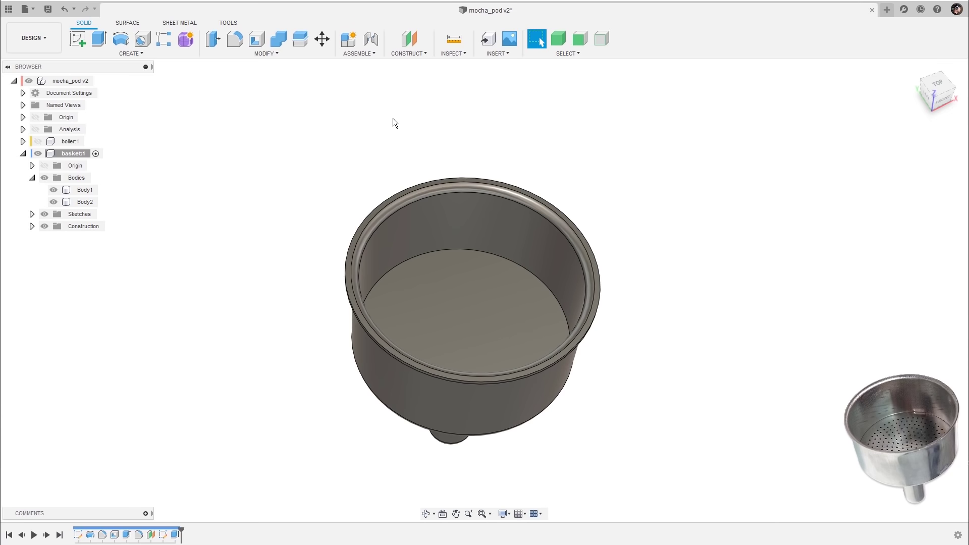
pyautogui.click(53, 190)
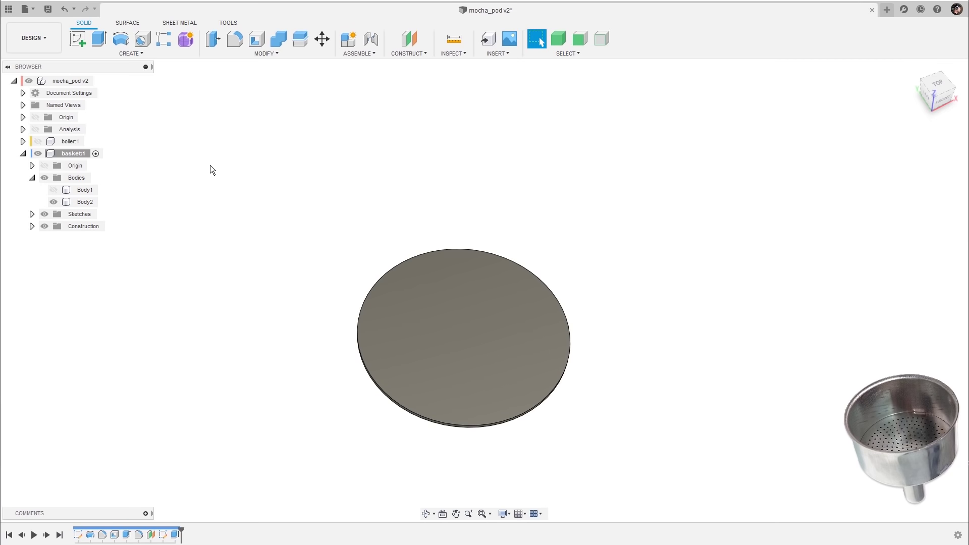
# - Sketch a 0.15 cm diameter circle at the centre of the filter disc's top face
pyautogui.keyDown('shift'); pyautogui.moveTo(670, 241); pyautogui.dragTo(633, 223, button='middle'); pyautogui.keyUp('shift')
pyautogui.click(497, 302)
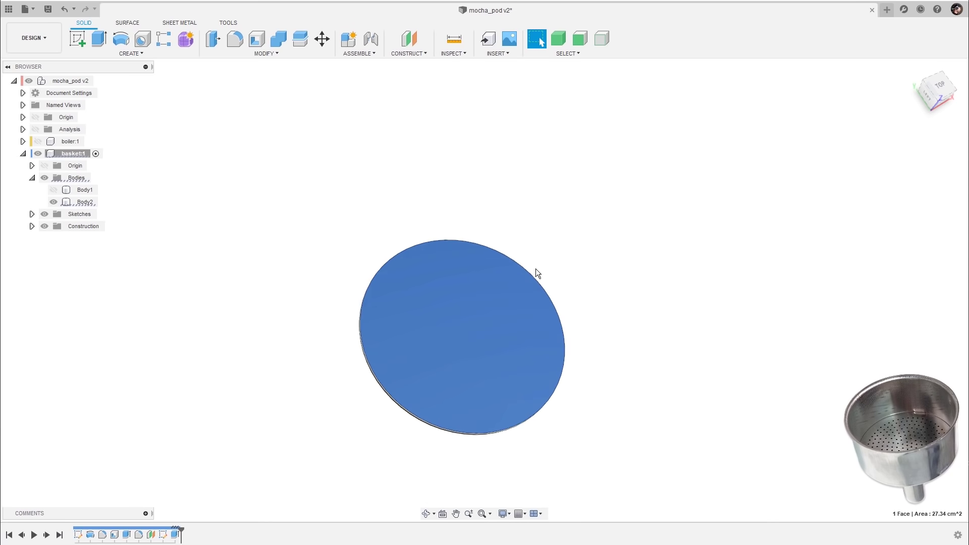
pyautogui.press('c')
pyautogui.scroll(3, 444, 284)
pyautogui.moveTo(444, 284); pyautogui.dragTo(579, 268, button='middle')
pyautogui.scroll(2, 549, 266)
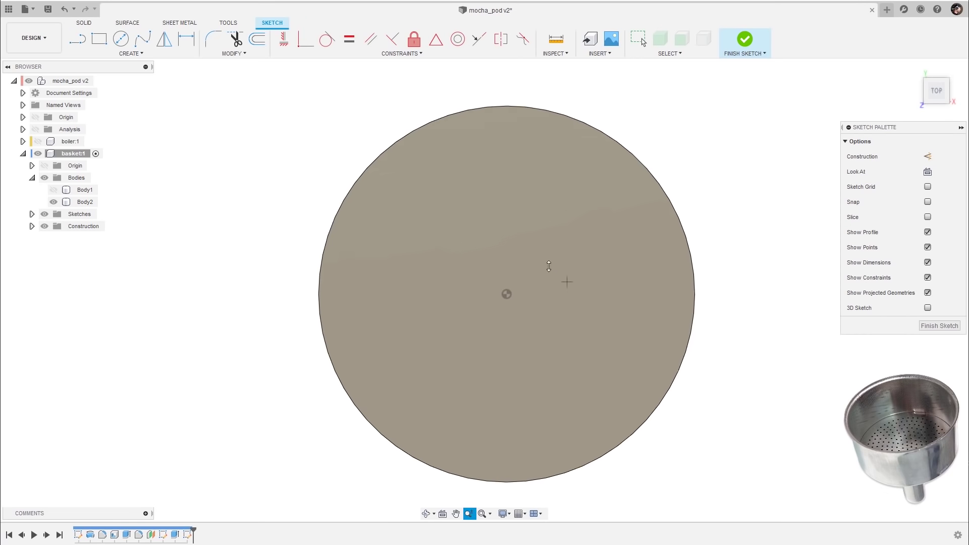
pyautogui.scroll(2, 549, 266)
pyautogui.press('l')
pyautogui.press('s')
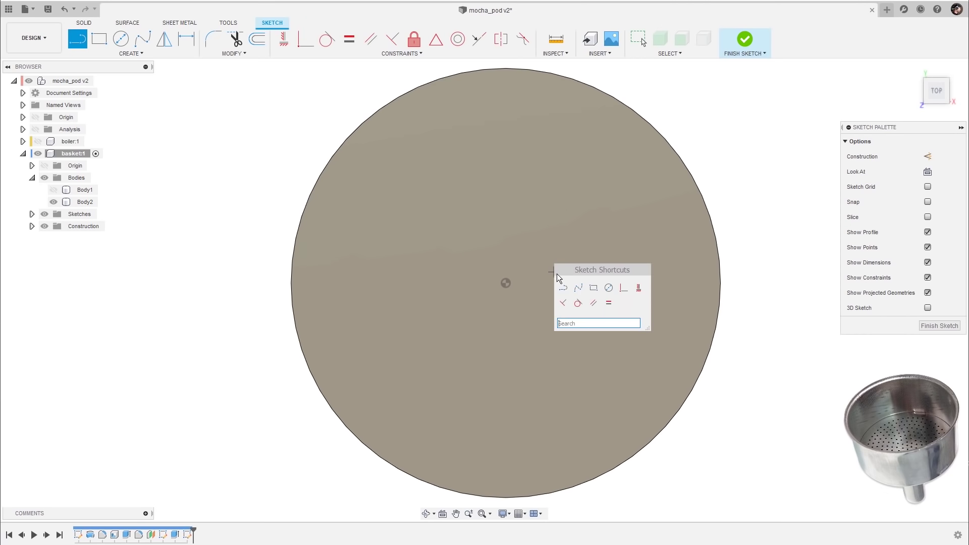
pyautogui.click(610, 288)
pyautogui.click(506, 283)
pyautogui.write('0,15')
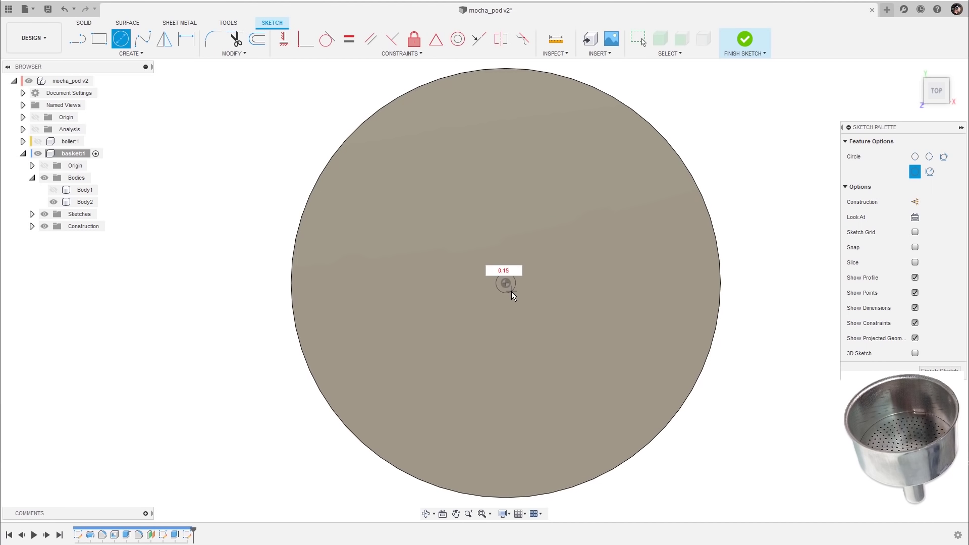
pyautogui.press('Return')
pyautogui.press('Escape')
# - Start a rectangular pattern of the centre circle and stretch it straight toward the disc's front edge to about 2 cm
pyautogui.scroll(5, 513, 290)
pyautogui.click(526, 286)
pyautogui.press('F6')
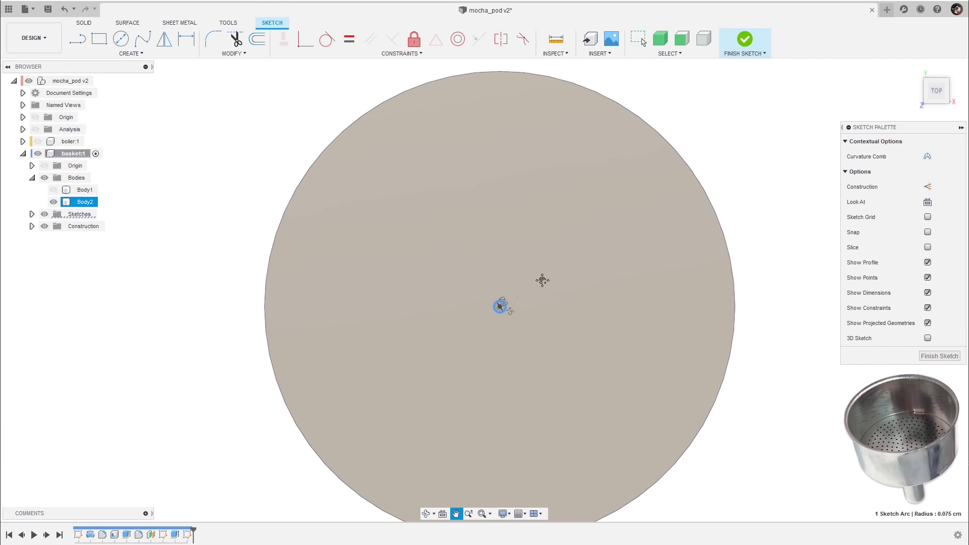
pyautogui.click(162, 53)
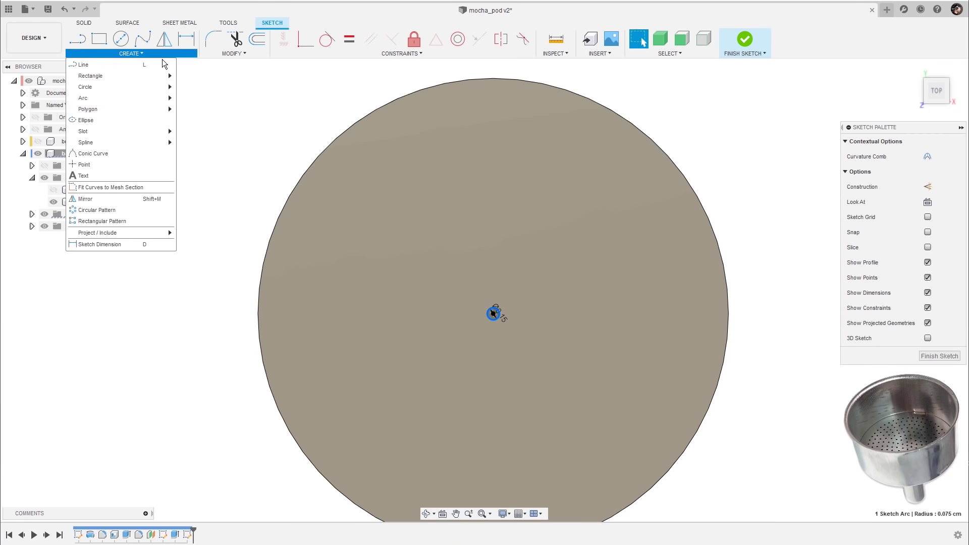
pyautogui.click(146, 221)
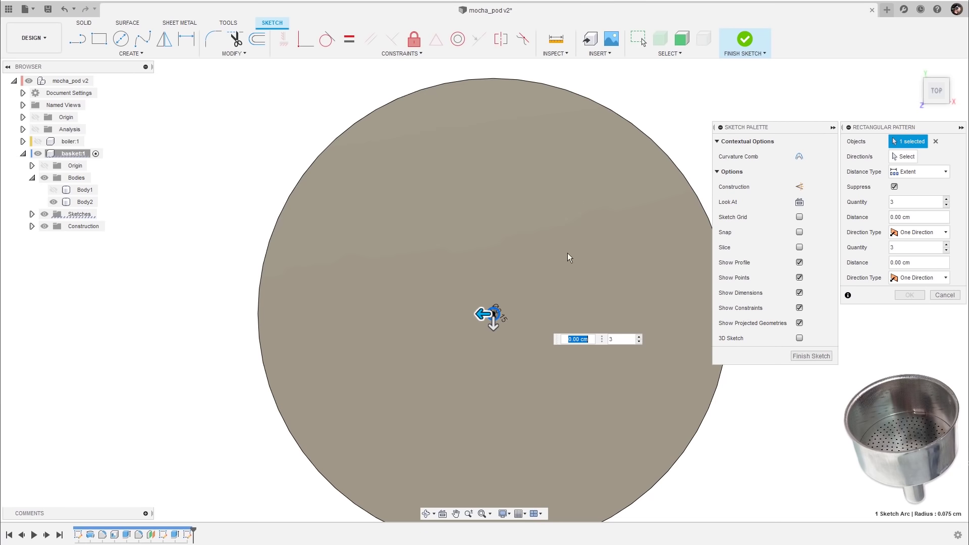
pyautogui.scroll(-1, 525, 253)
pyautogui.moveTo(516, 229); pyautogui.dragTo(516, 256, button='middle')
pyautogui.scroll(1, 485, 340)
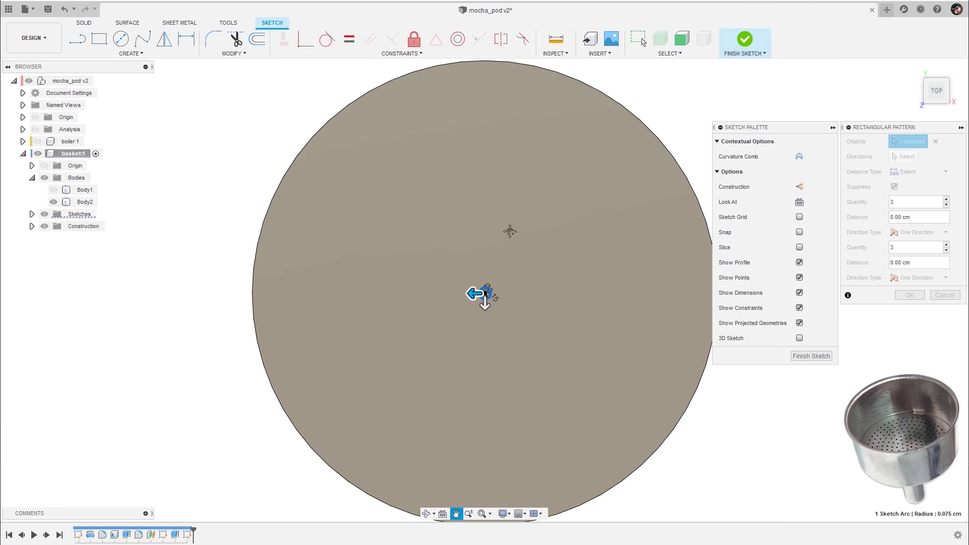
pyautogui.moveTo(485, 303); pyautogui.dragTo(480, 275, button='middle')
pyautogui.moveTo(484, 285); pyautogui.dragTo(483, 447)
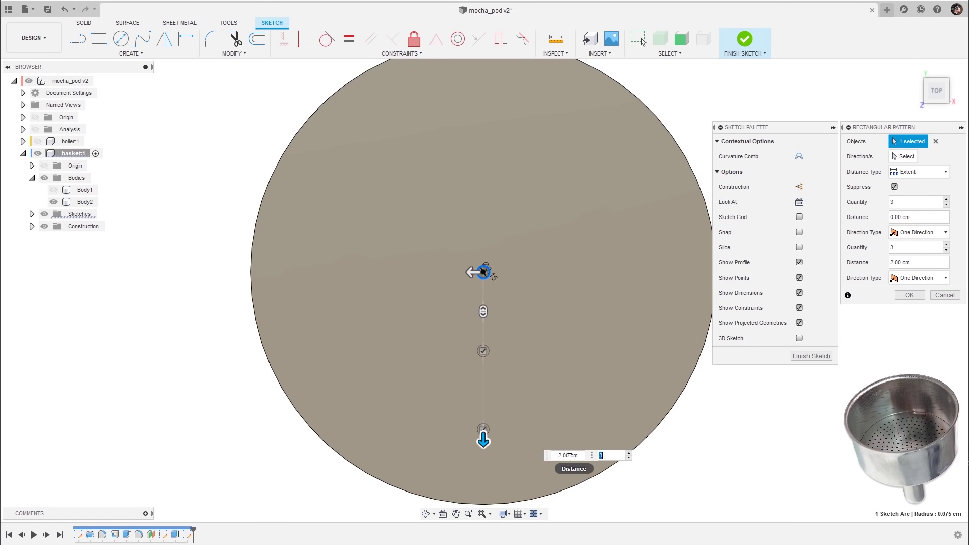
# - Set the circle pattern's extent to 2.3 cm with a quantity of 6 and apply it
pyautogui.click(580, 457)
pyautogui.write('2.3')
pyautogui.press('Return')
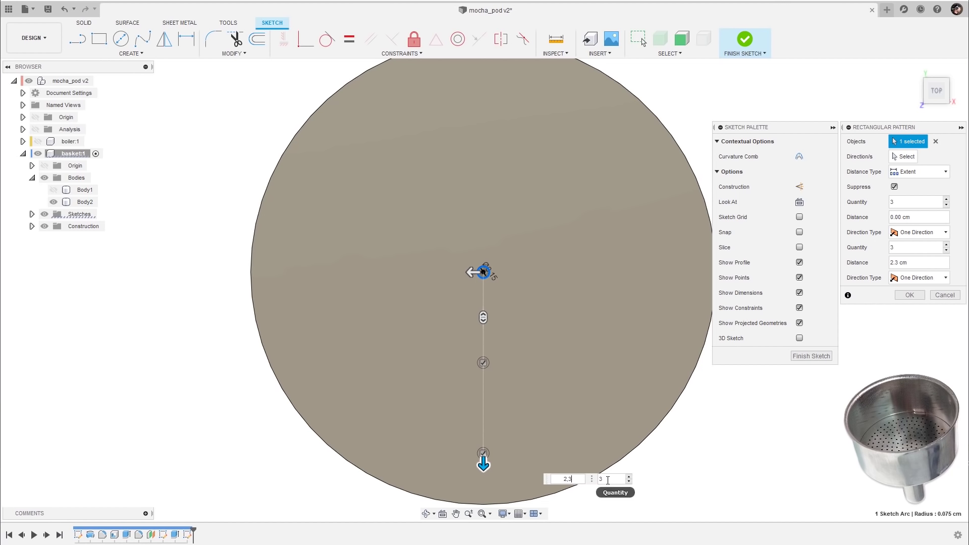
pyautogui.click(629, 477)
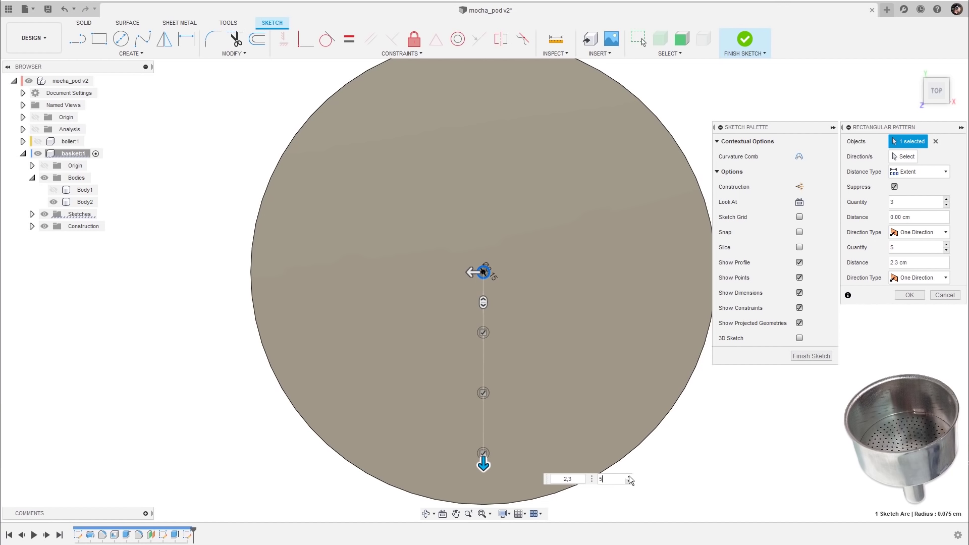
pyautogui.click(629, 478)
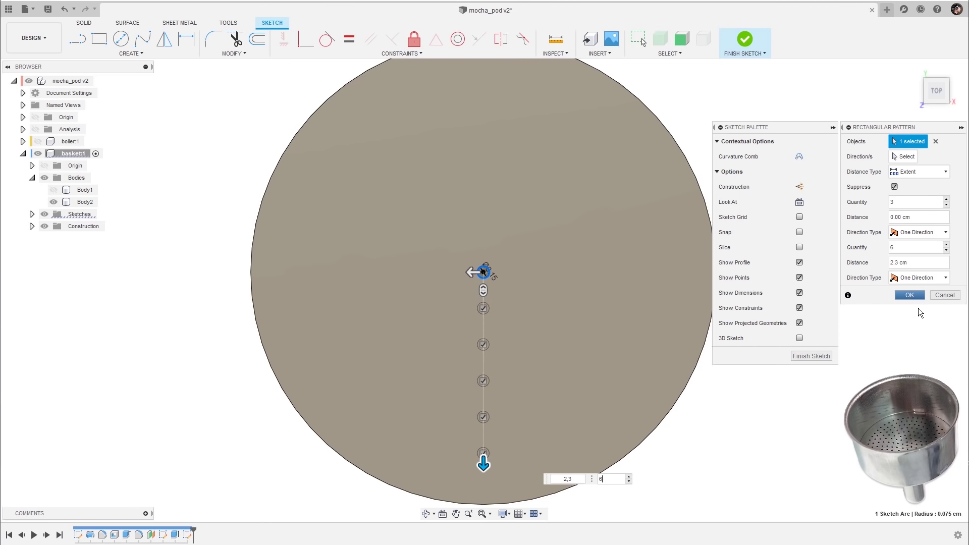
pyautogui.click(909, 298)
# - Press Pull all six circle profiles down through the filter disc as a cut about 0.60 cm deep
pyautogui.scroll(-3, 704, 323)
pyautogui.keyDown('shift'); pyautogui.moveTo(704, 324); pyautogui.dragTo(709, 314, button='middle'); pyautogui.keyUp('shift')
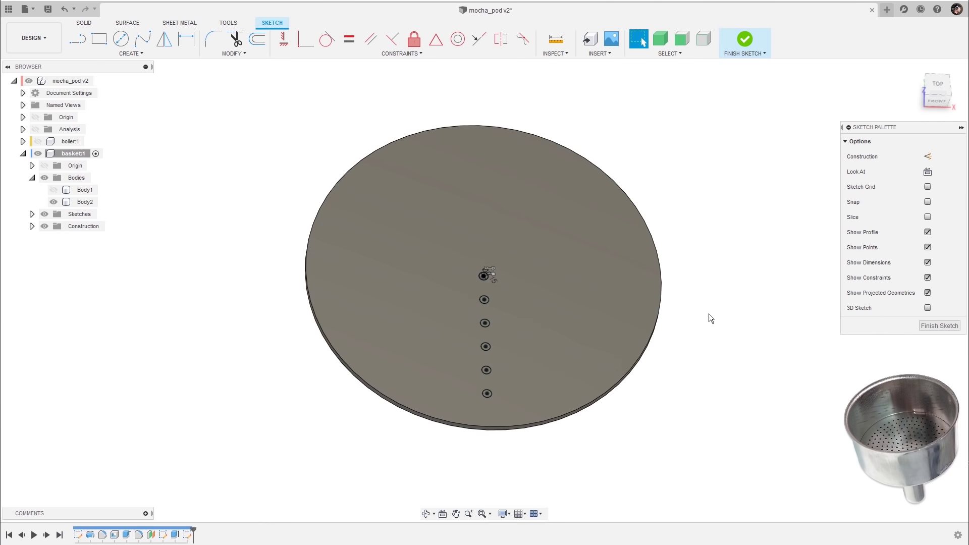
pyautogui.press('q')
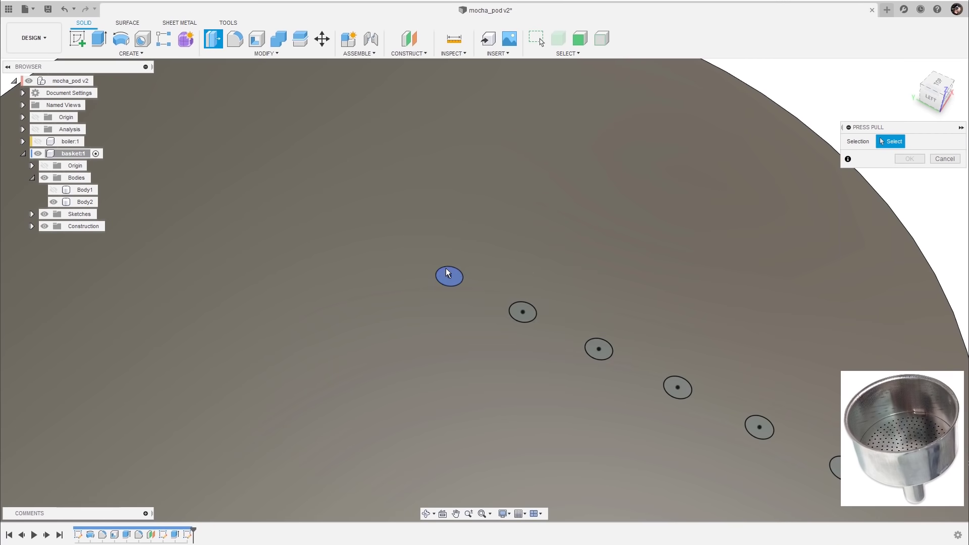
pyautogui.click(447, 273)
pyautogui.click(522, 311)
pyautogui.click(599, 348)
pyautogui.click(678, 387)
pyautogui.click(759, 428)
pyautogui.click(836, 467)
pyautogui.scroll(-5, 699, 263)
pyautogui.keyDown('shift'); pyautogui.moveTo(697, 270); pyautogui.dragTo(646, 309, button='middle'); pyautogui.keyUp('shift')
pyautogui.moveTo(645, 309); pyautogui.dragTo(641, 393)
# - Change the cut's extent to All and complete the row of six through holes
pyautogui.keyDown('shift'); pyautogui.moveTo(729, 336); pyautogui.dragTo(813, 208, button='middle'); pyautogui.keyUp('shift')
pyautogui.click(931, 187)
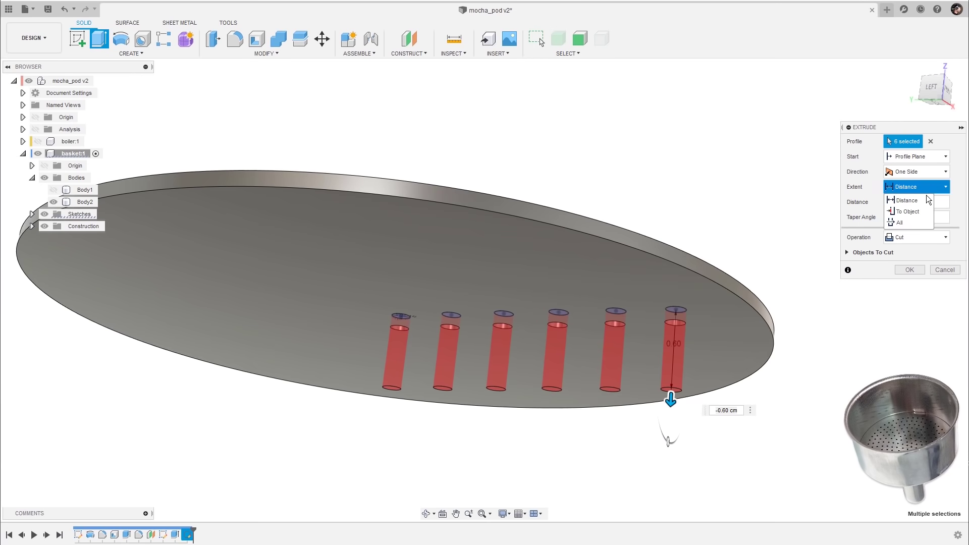
pyautogui.click(912, 224)
pyautogui.keyDown('shift'); pyautogui.moveTo(754, 140); pyautogui.dragTo(871, 275, button='middle'); pyautogui.keyUp('shift')
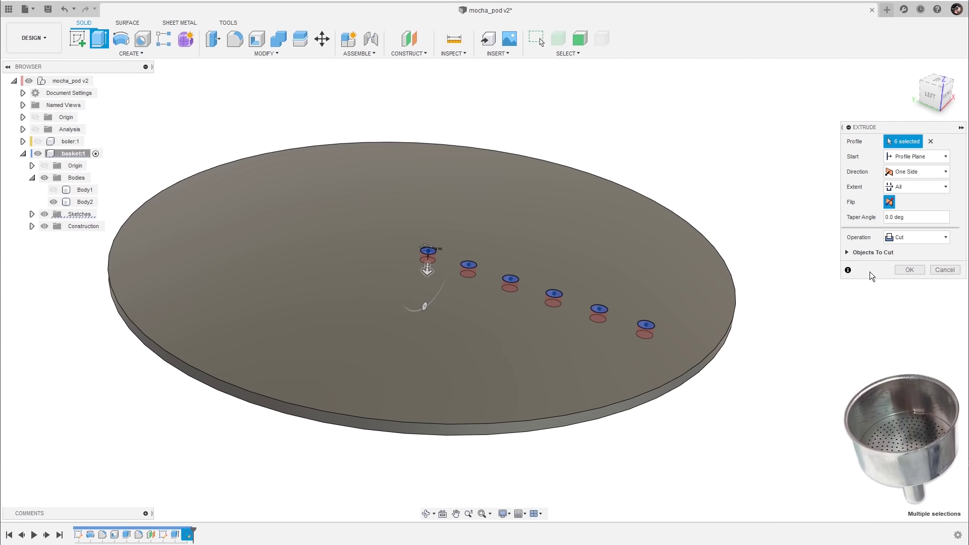
pyautogui.click(910, 270)
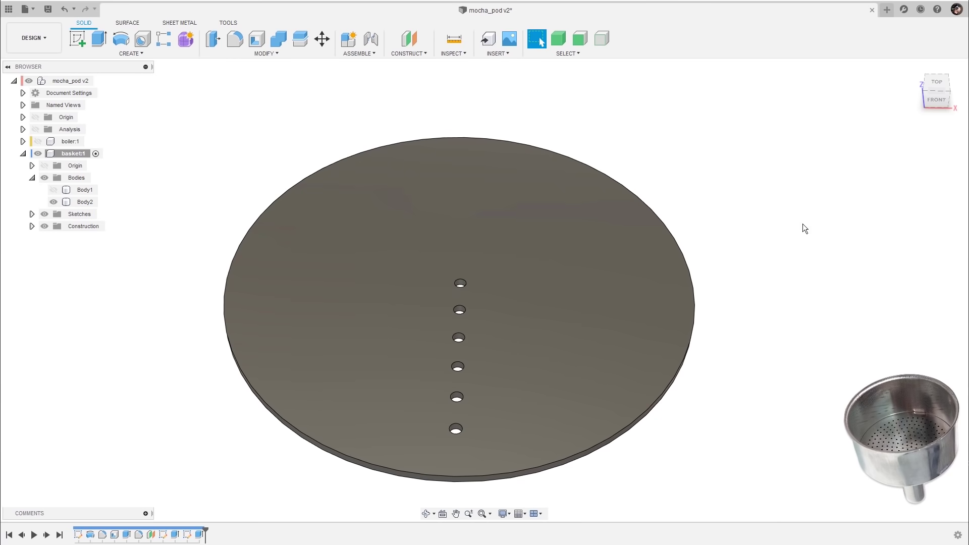
# - Start a circular pattern of type Features with the extruded cut of six holes as its object
pyautogui.click(143, 54)
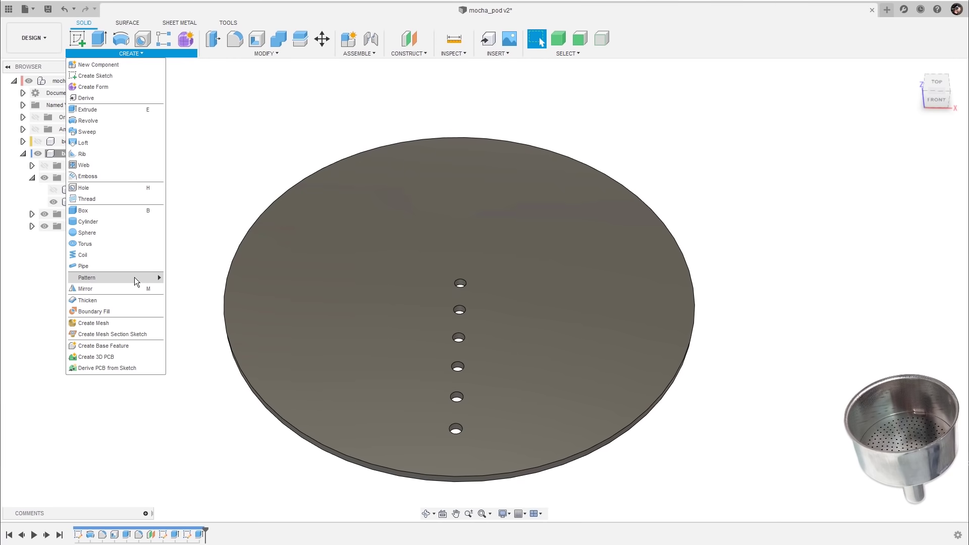
pyautogui.moveTo(134, 279)
pyautogui.click(201, 291)
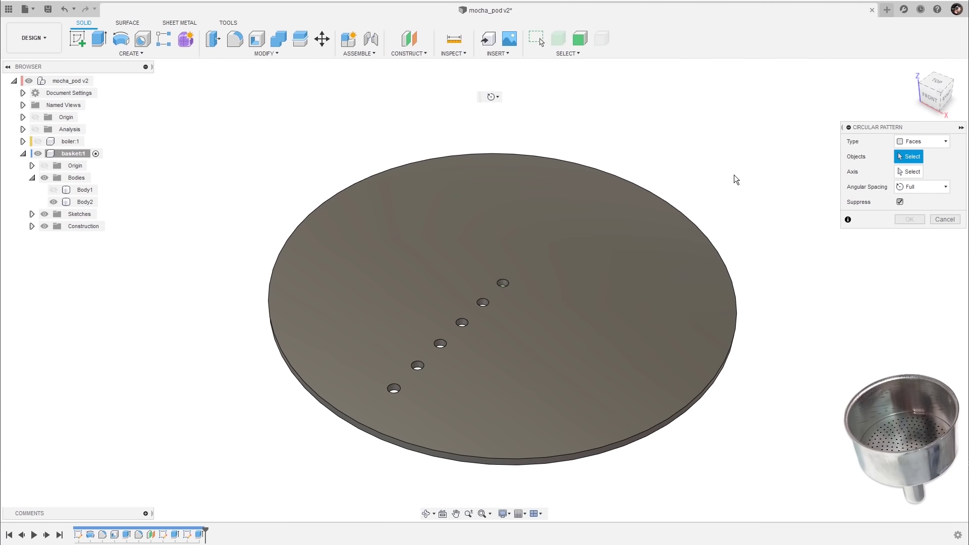
pyautogui.click(925, 141)
pyautogui.click(922, 170)
pyautogui.click(199, 535)
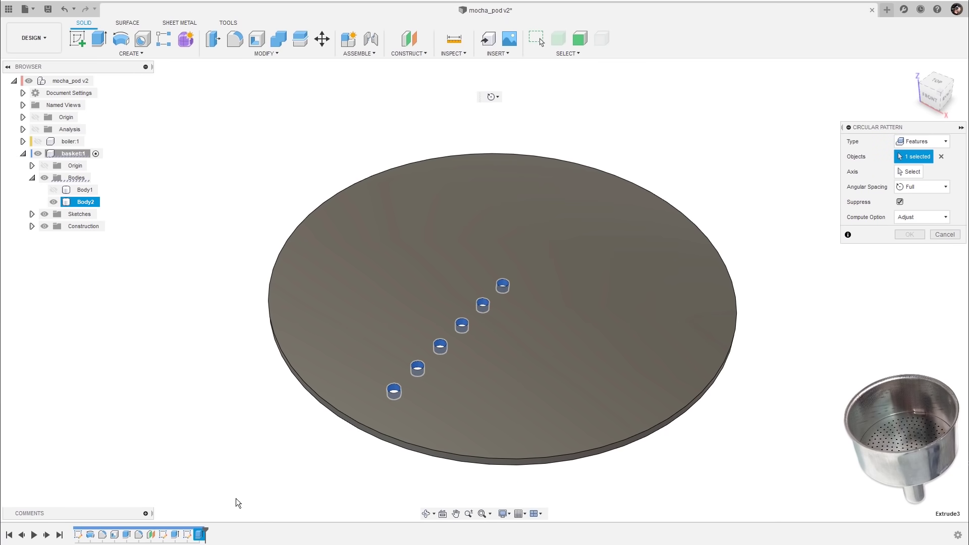
# - Pattern the row of holes around the vertical Z axis over the full circle with a quantity of 10
pyautogui.click(911, 172)
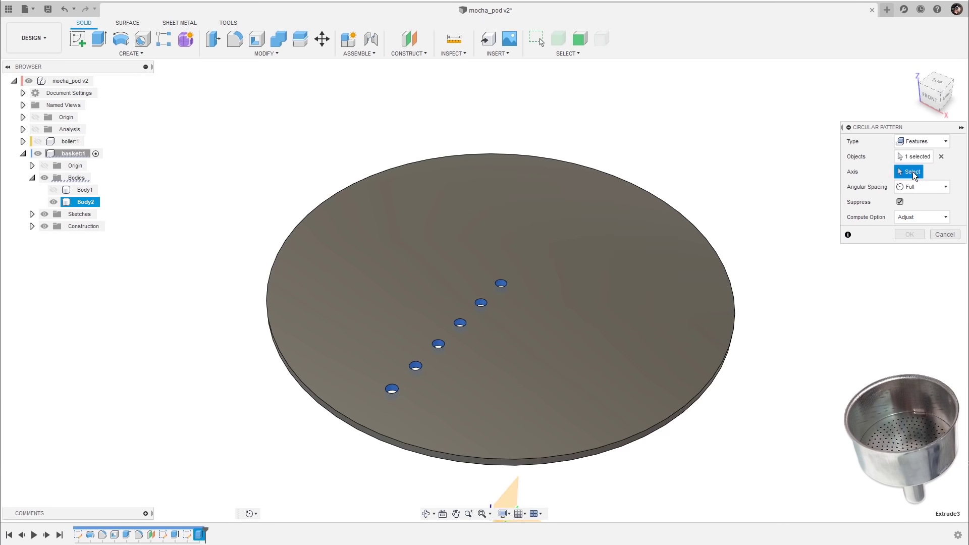
pyautogui.press('F6')
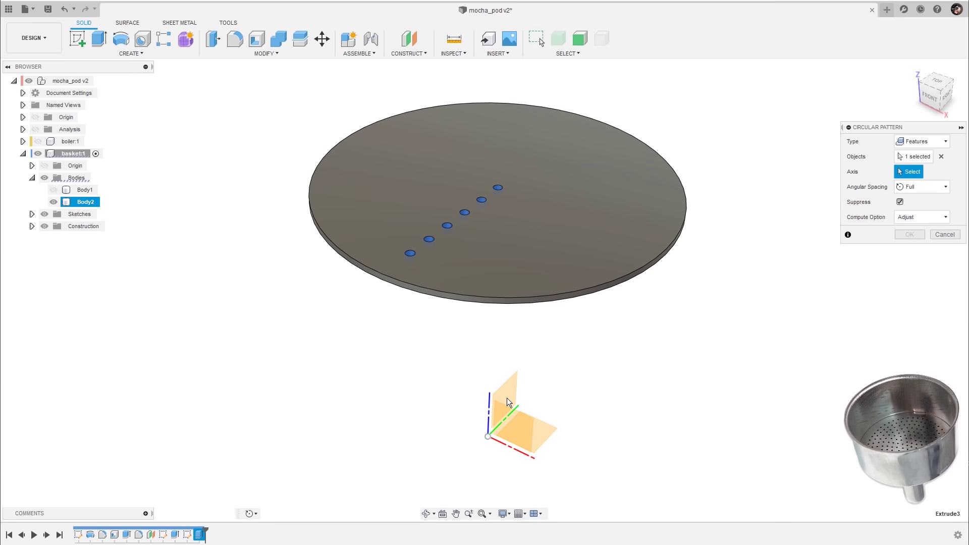
pyautogui.click(488, 404)
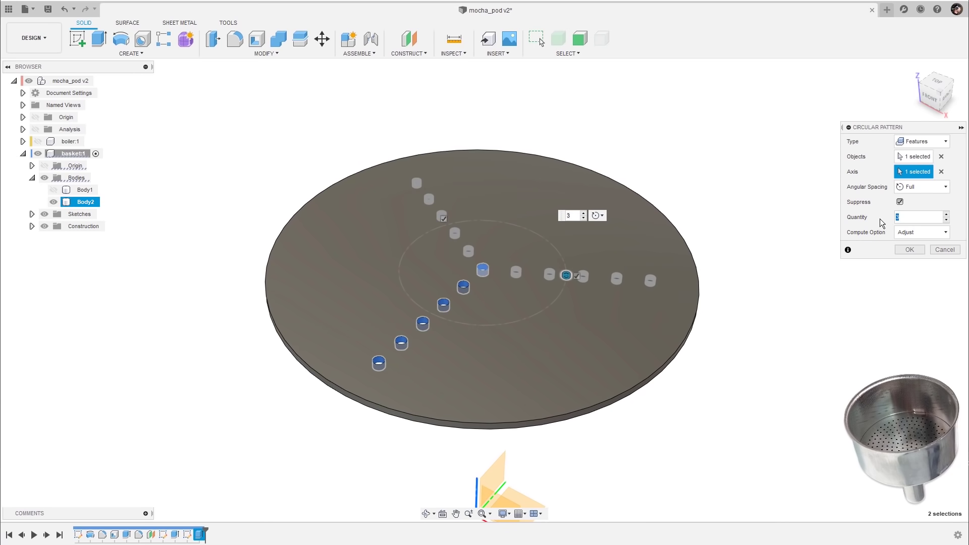
pyautogui.write('10')
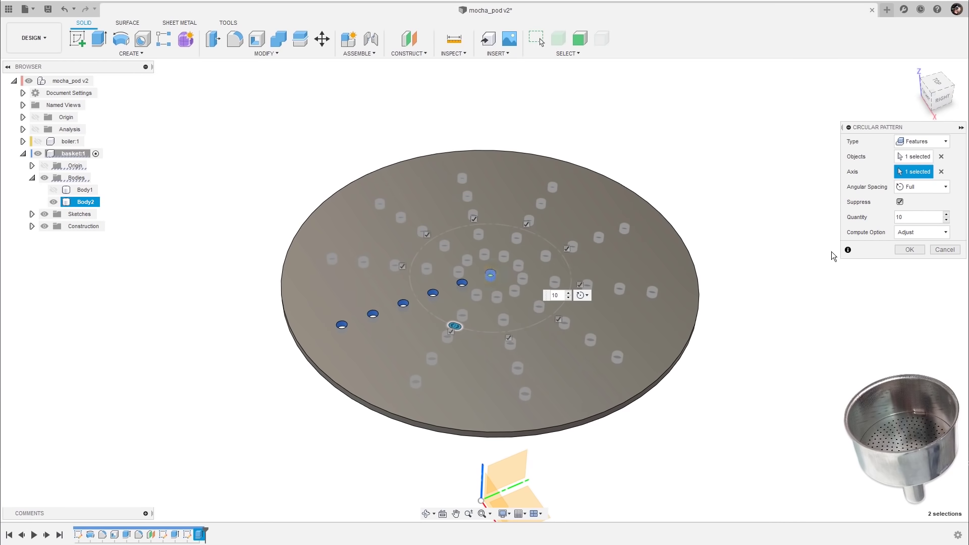
pyautogui.click(907, 250)
# - Start a new sketch on the top face of the perforated disc
pyautogui.click(498, 341)
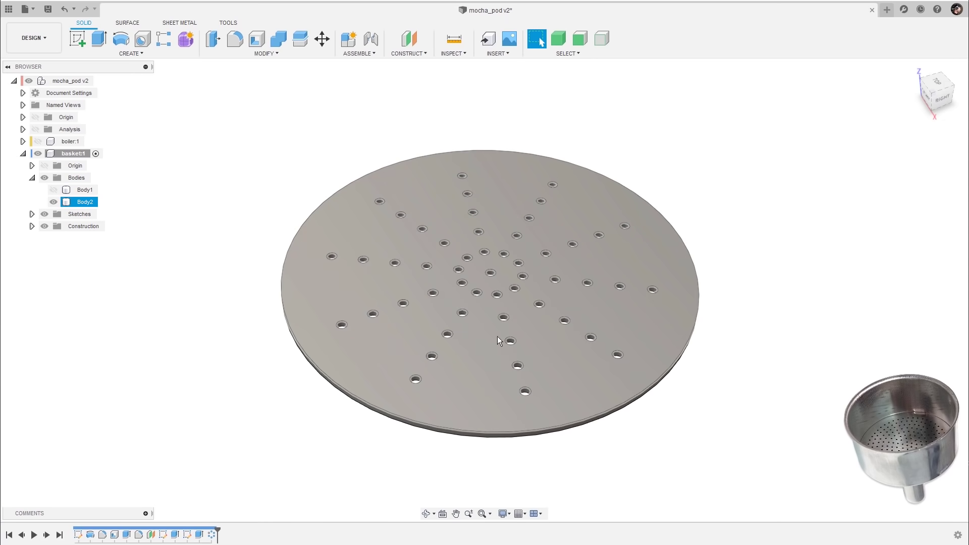
pyautogui.click(776, 220)
pyautogui.click(477, 349)
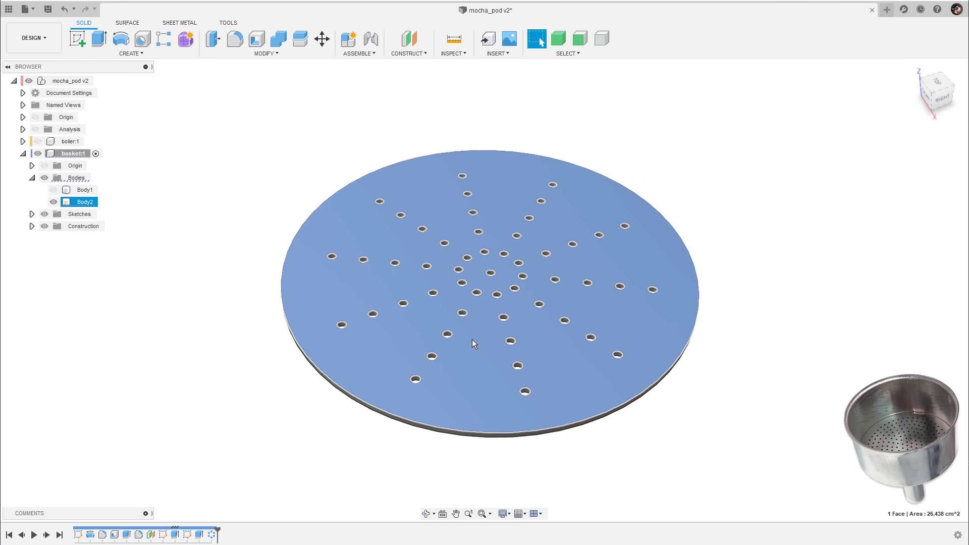
pyautogui.press('s')
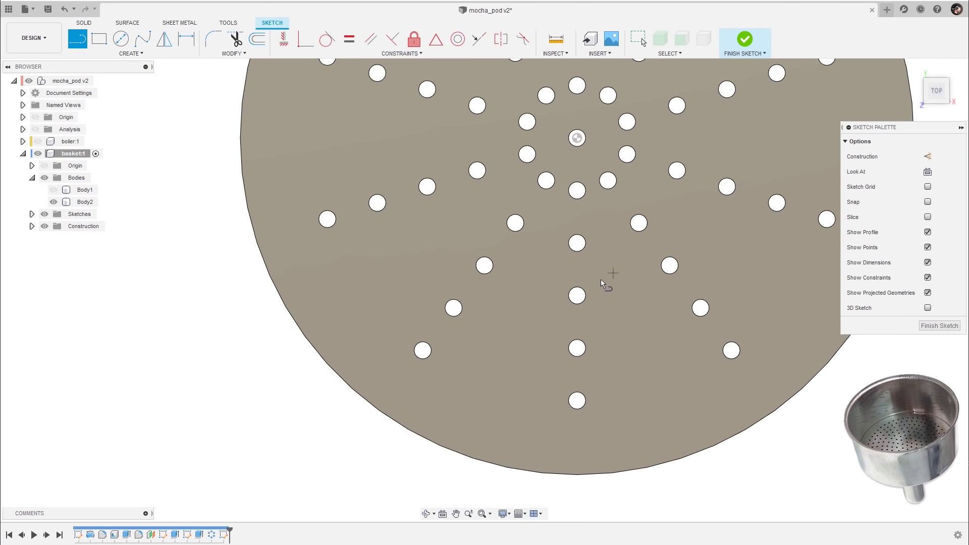
pyautogui.press('Escape')
# - Project the edges of two neighbouring outermost holes, the front one and the one beside it, into the sketch
pyautogui.click(530, 328)
pyautogui.click(424, 358)
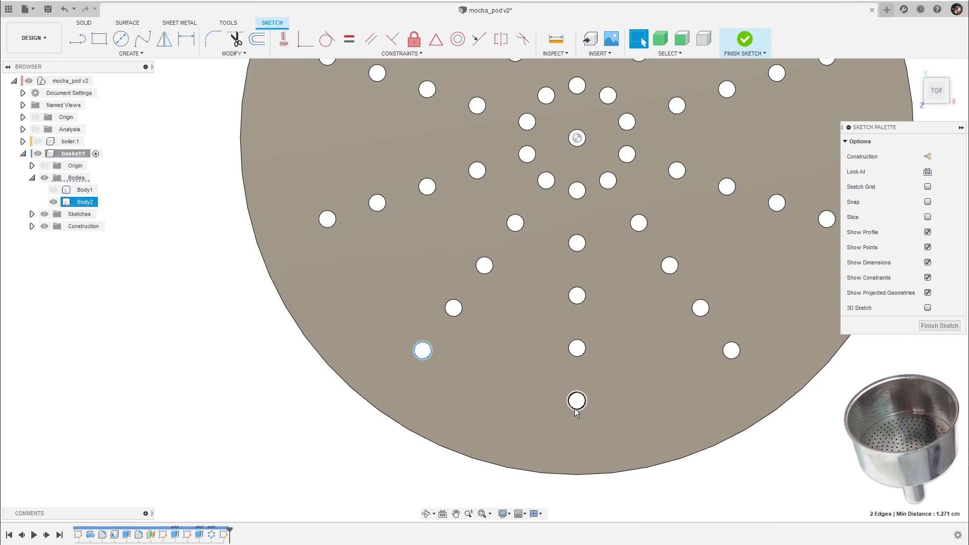
pyautogui.press('p')
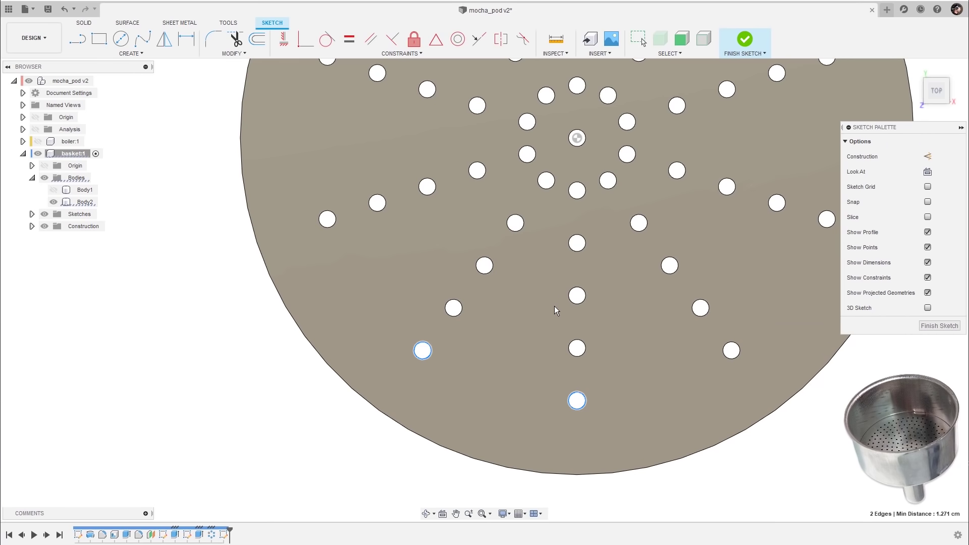
# - Draw a 3-point arc between the centres of the two projected holes, bulging toward the disc's edge
pyautogui.scroll(-3, 550, 310)
pyautogui.press('s')
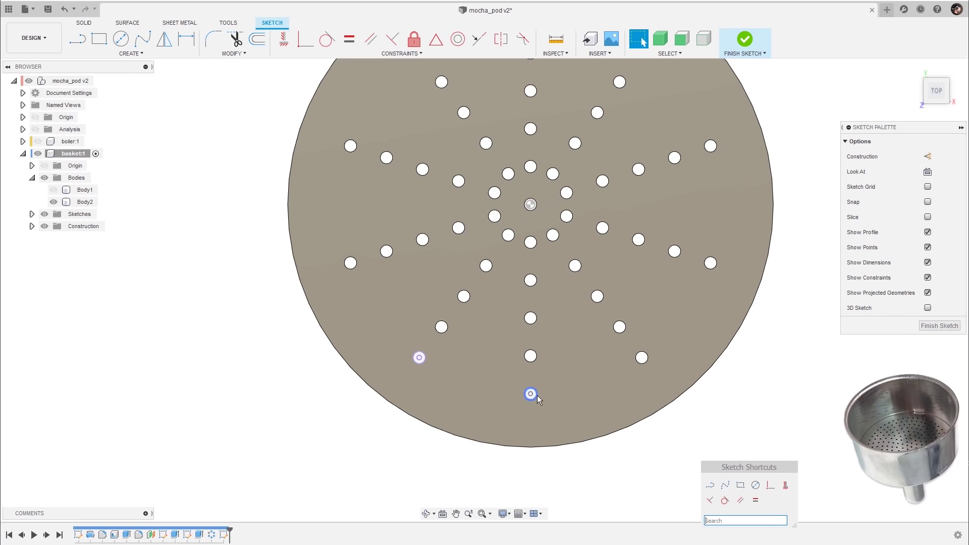
pyautogui.press('s')
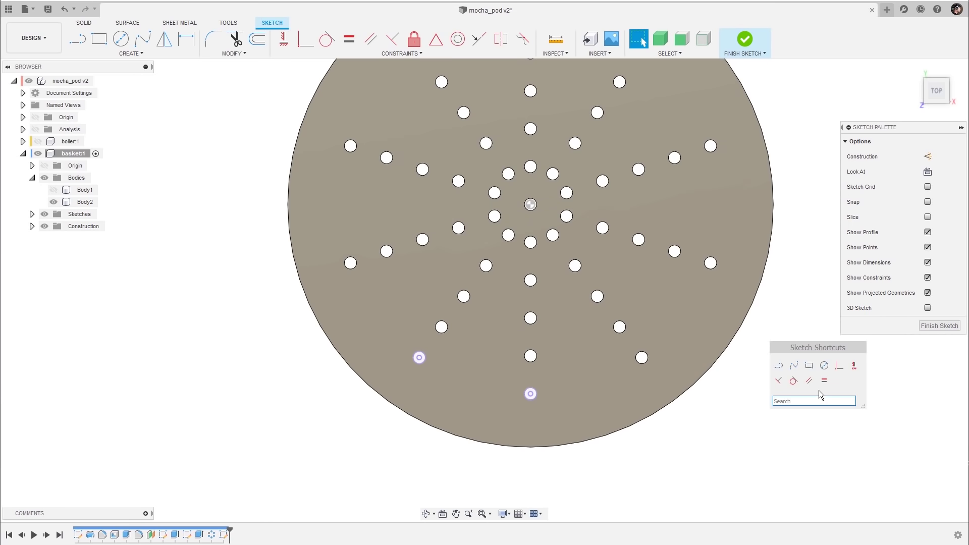
pyautogui.write('arc')
pyautogui.click(887, 427)
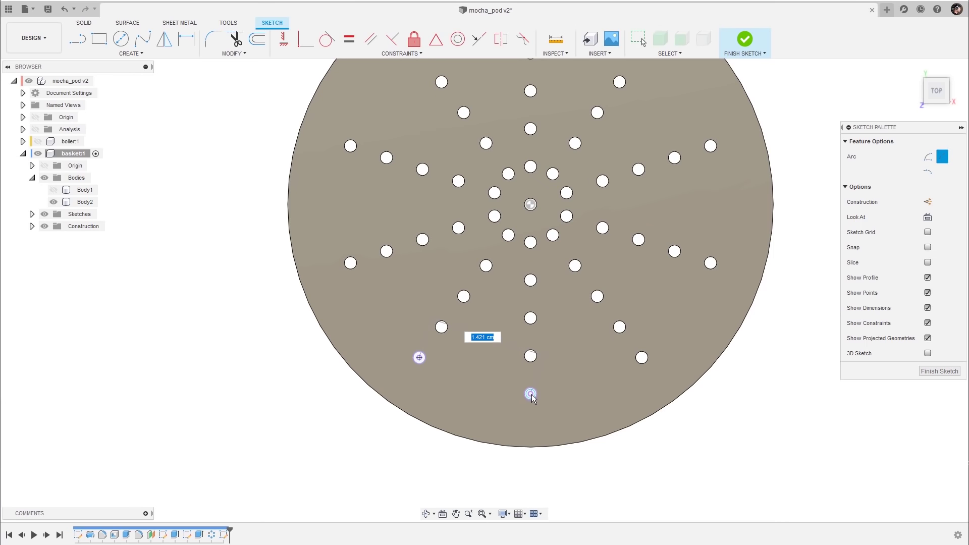
pyautogui.click(479, 407)
pyautogui.scroll(2, 477, 389)
pyautogui.press('Escape')
# - Apply an Equal constraint between the disc's outer edge and the arc
pyautogui.scroll(-3, 467, 359)
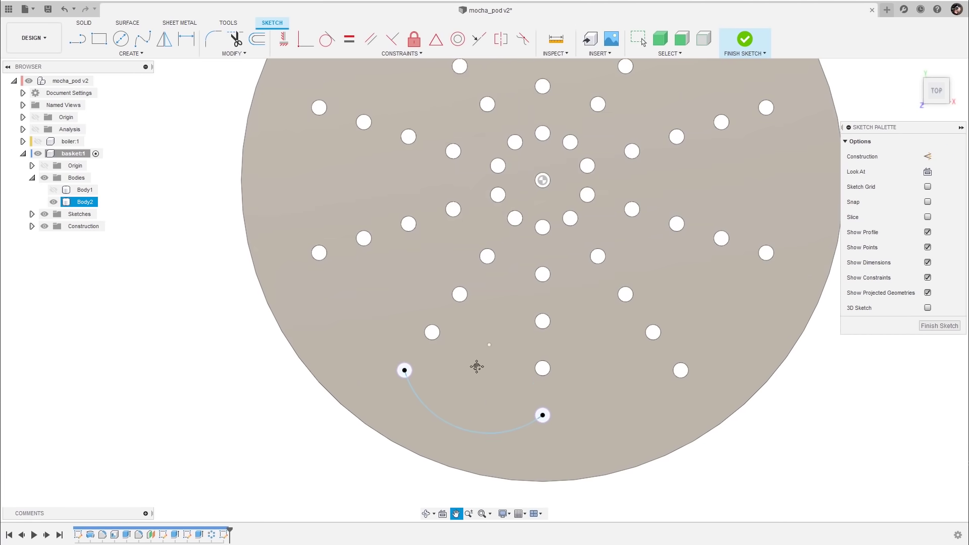
pyautogui.scroll(1, 456, 375)
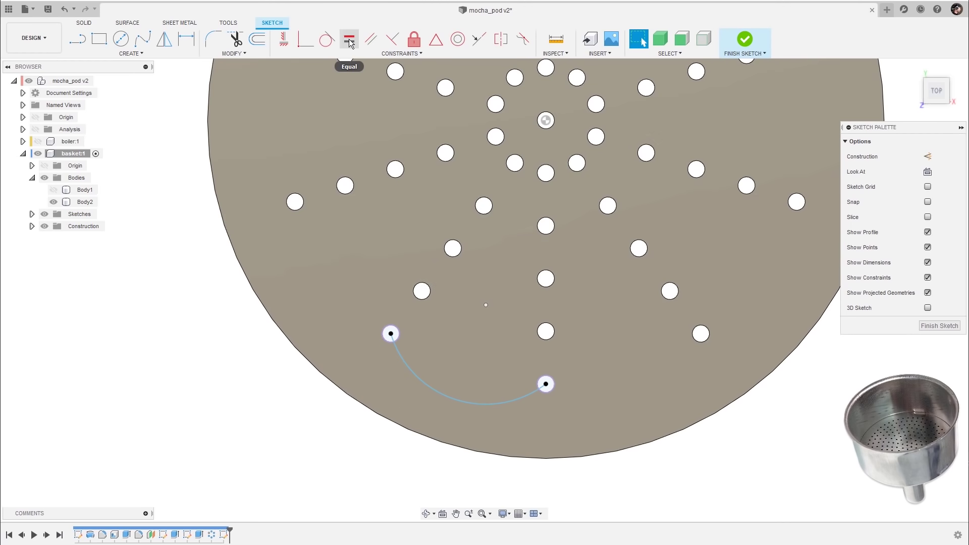
pyautogui.click(349, 40)
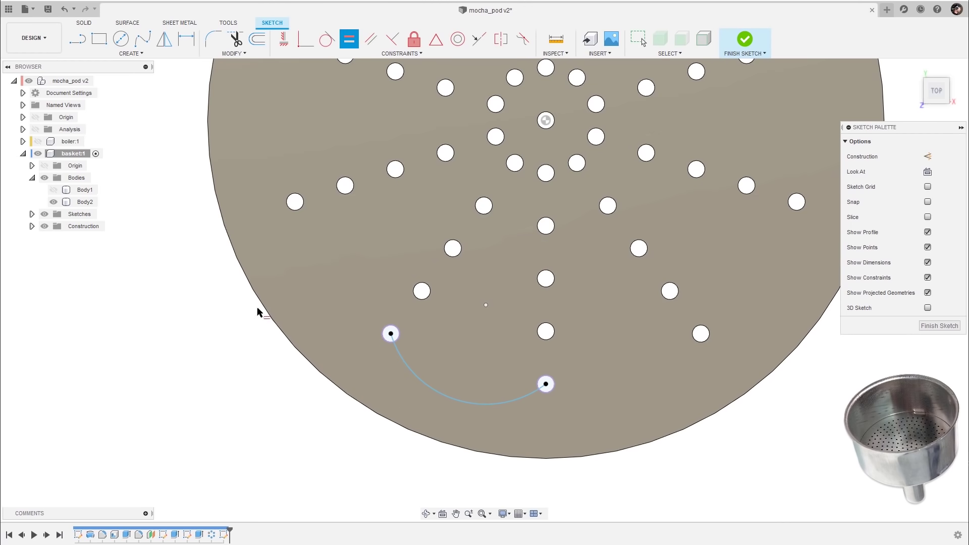
pyautogui.click(374, 423)
pyautogui.click(432, 400)
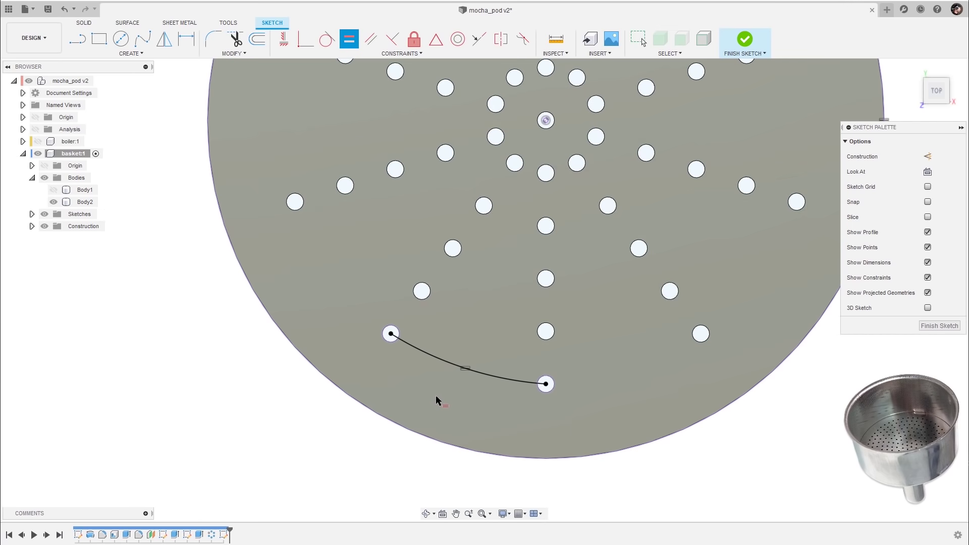
pyautogui.press('Escape')
# - Convert the arc between the two holes into construction geometry
pyautogui.scroll(-3, 491, 294)
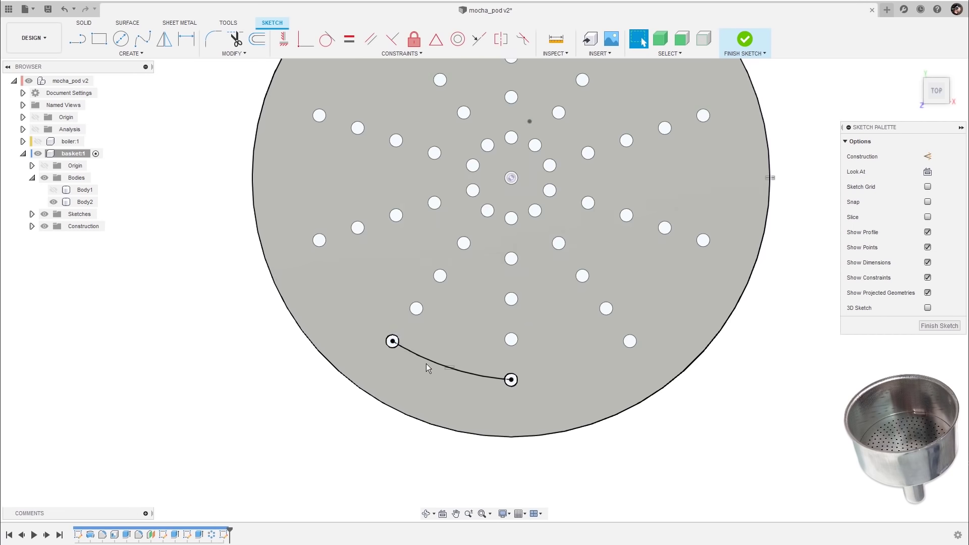
pyautogui.click(431, 363)
pyautogui.press('x')
pyautogui.scroll(3, 433, 362)
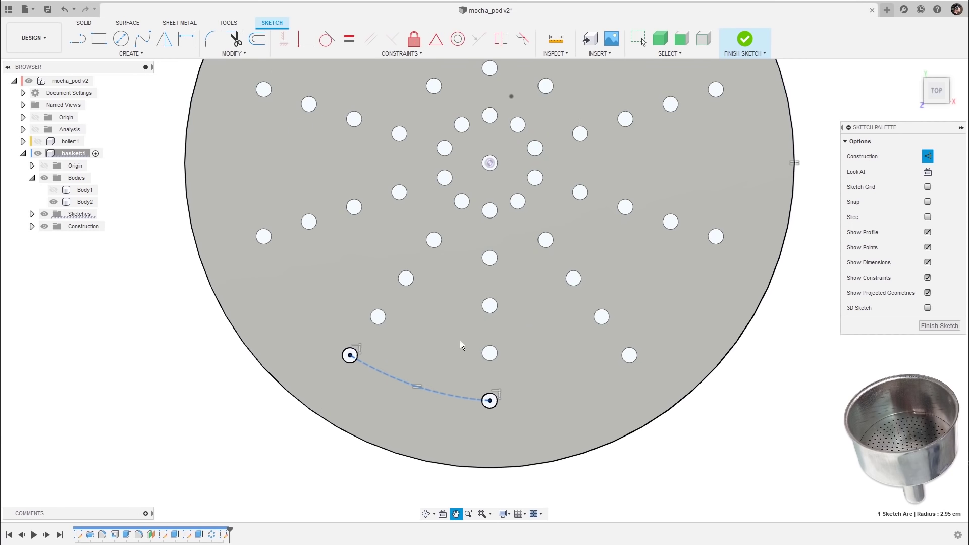
pyautogui.press('Escape')
# - Draw a line from the disc's centre to the arc's midpoint and convert it into construction geometry
pyautogui.press('l')
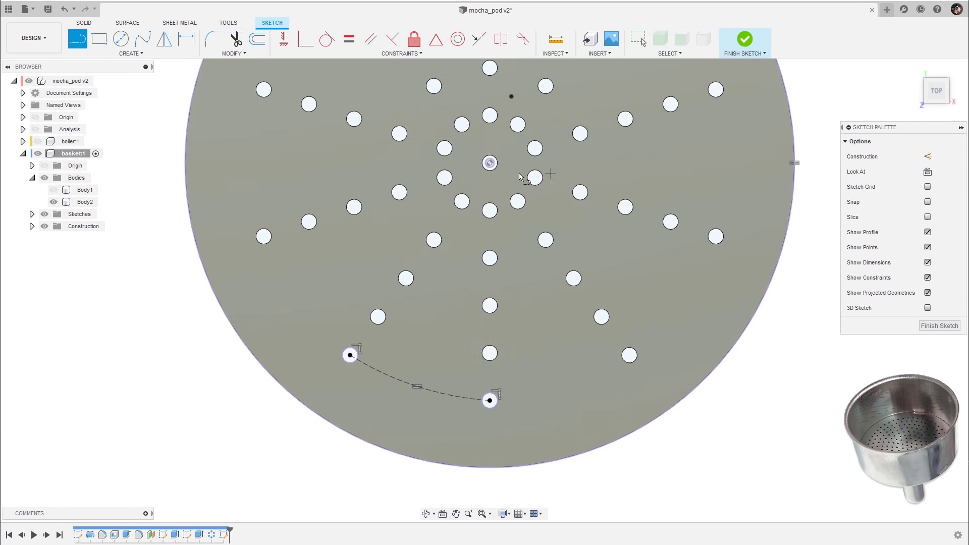
pyautogui.click(489, 163)
pyautogui.click(416, 387)
pyautogui.scroll(1, 444, 399)
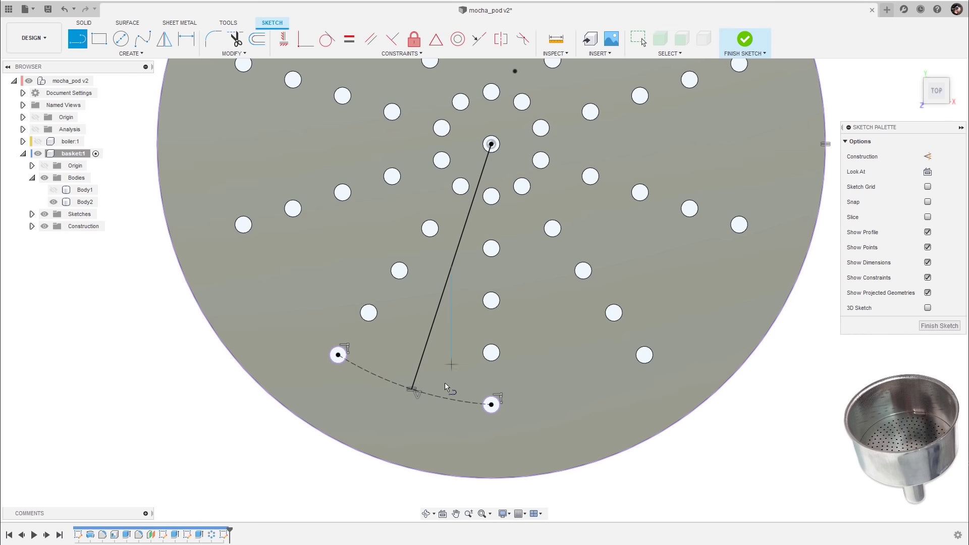
pyautogui.press('Escape')
pyautogui.click(425, 356)
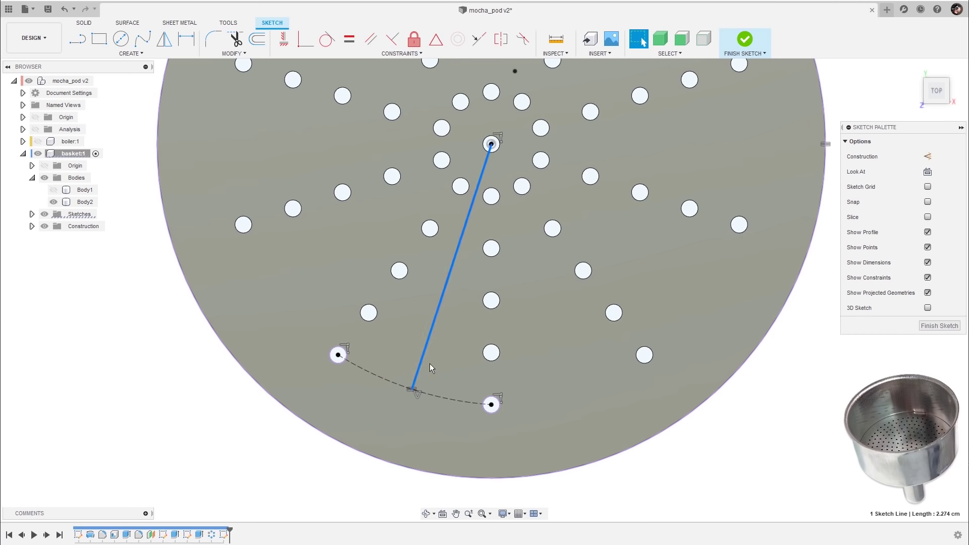
pyautogui.press('x')
pyautogui.scroll(-2, 461, 364)
pyautogui.click(268, 465)
# - Draw a circle 0.15 cm in diameter centred on the arc's midpoint
pyautogui.scroll(2, 328, 431)
pyautogui.moveTo(391, 392); pyautogui.dragTo(402, 365, button='middle')
pyautogui.press('s')
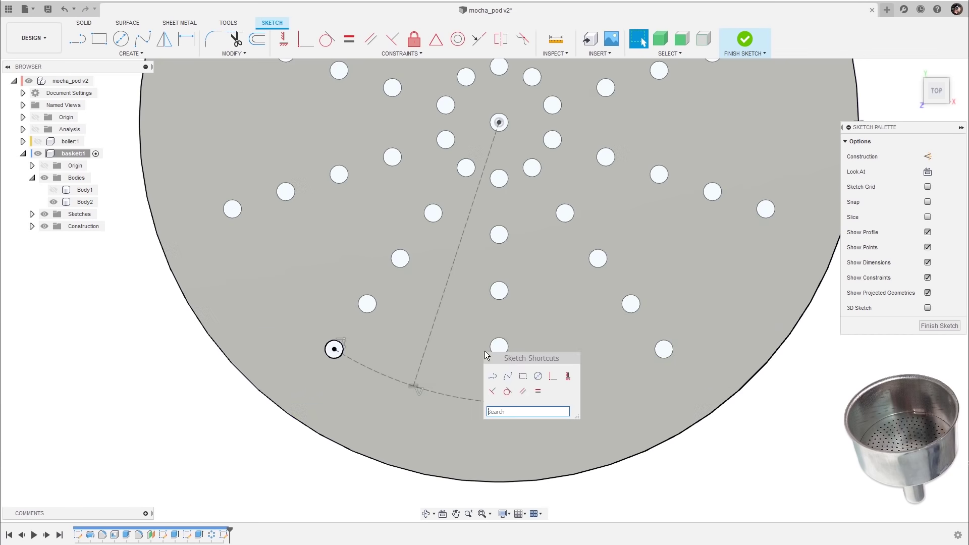
pyautogui.click(511, 375)
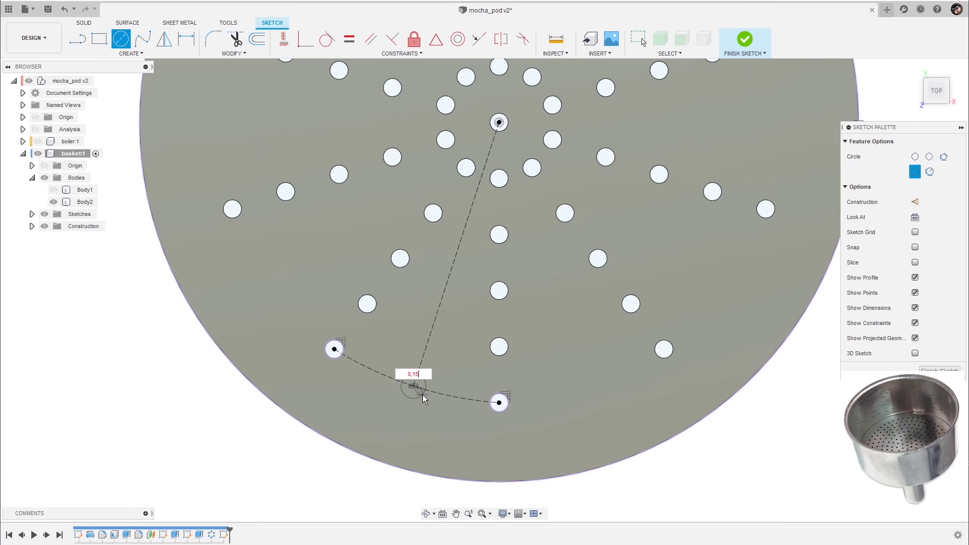
pyautogui.press('Return')
pyautogui.press('Escape')
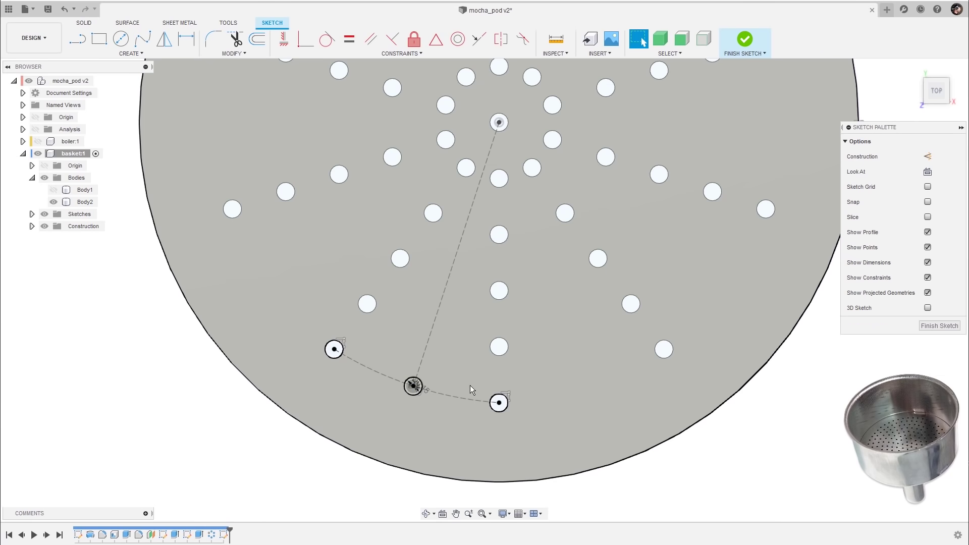
# - Start a rectangular pattern of the new circle with the radial construction line as its direction
pyautogui.scroll(2, 471, 368)
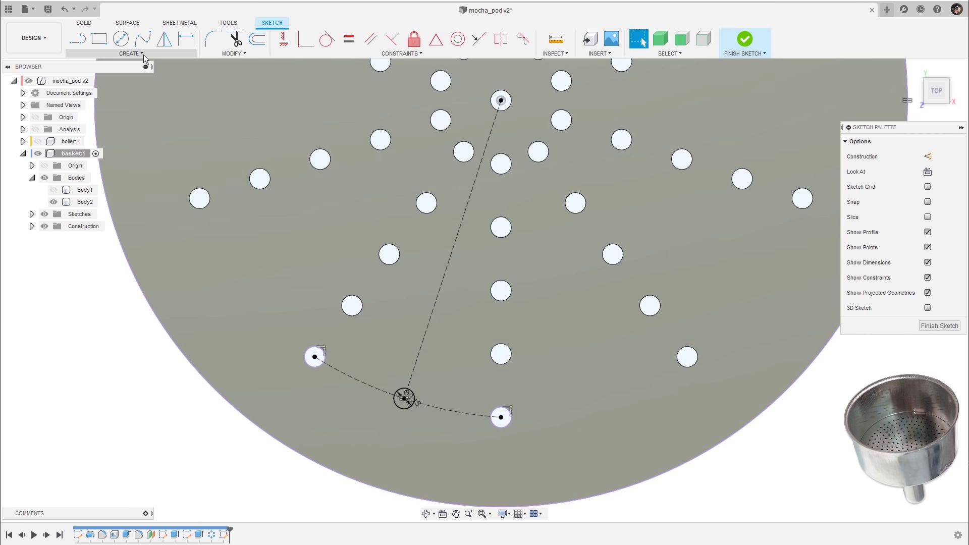
pyautogui.click(143, 53)
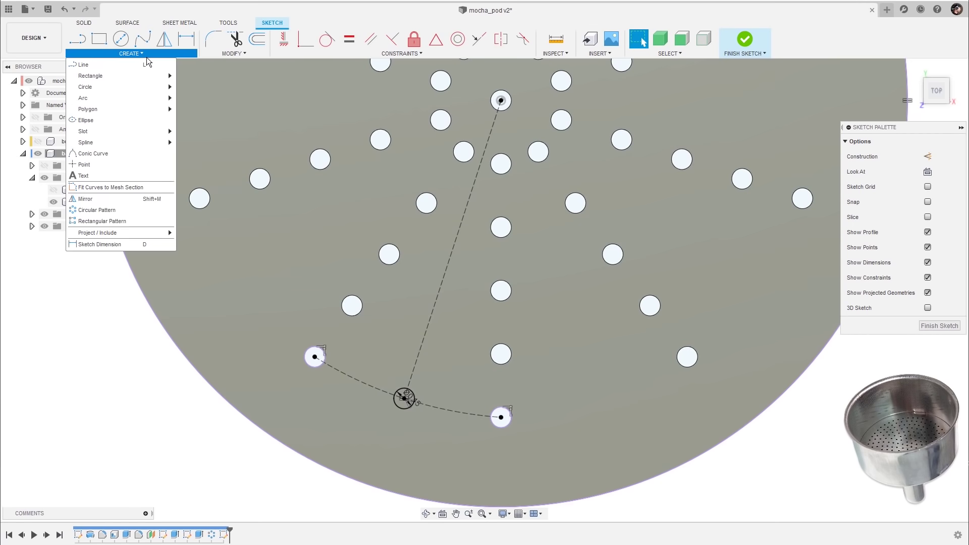
pyautogui.click(122, 222)
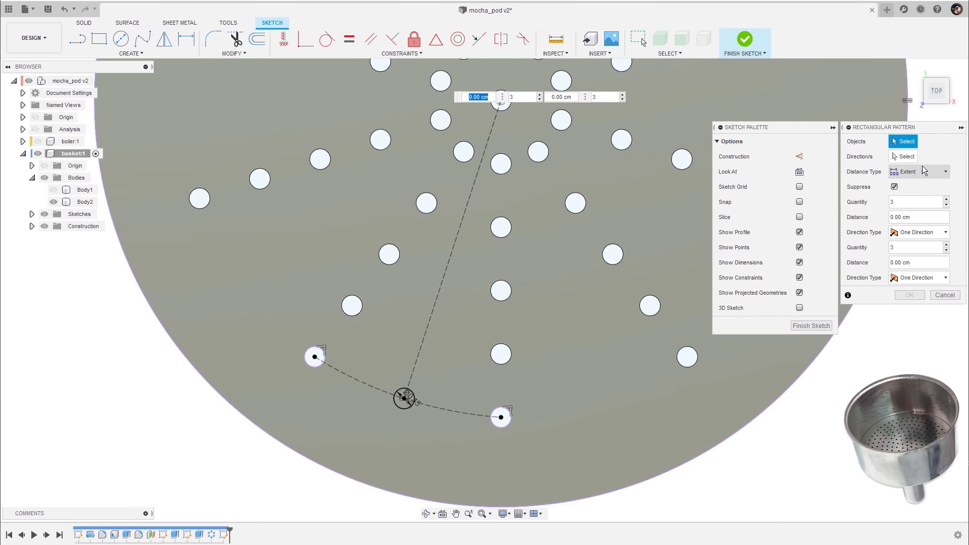
pyautogui.click(858, 158)
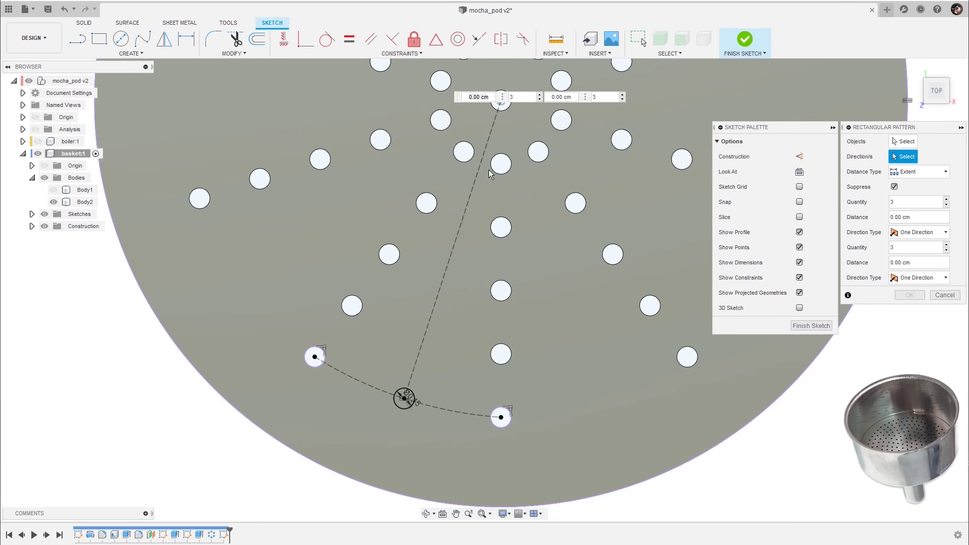
pyautogui.click(446, 298)
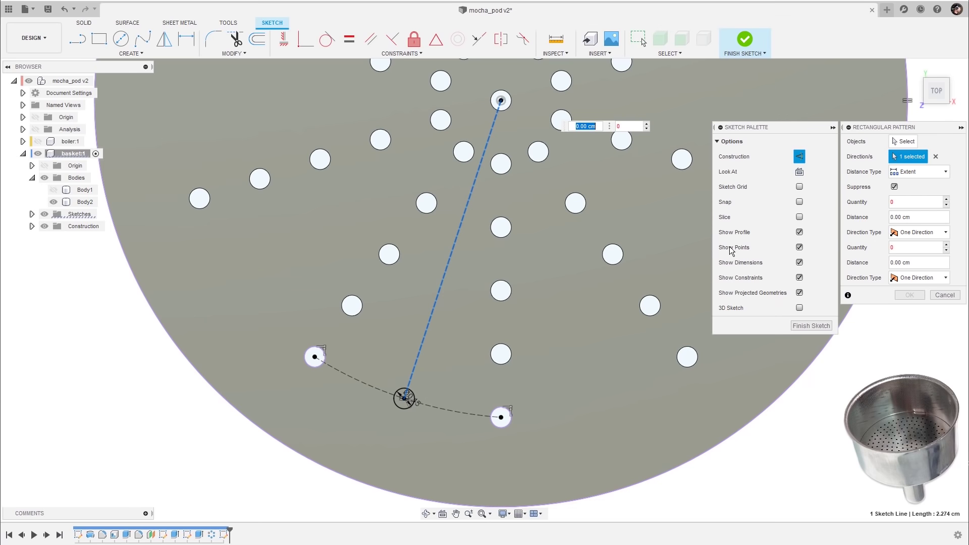
pyautogui.click(906, 142)
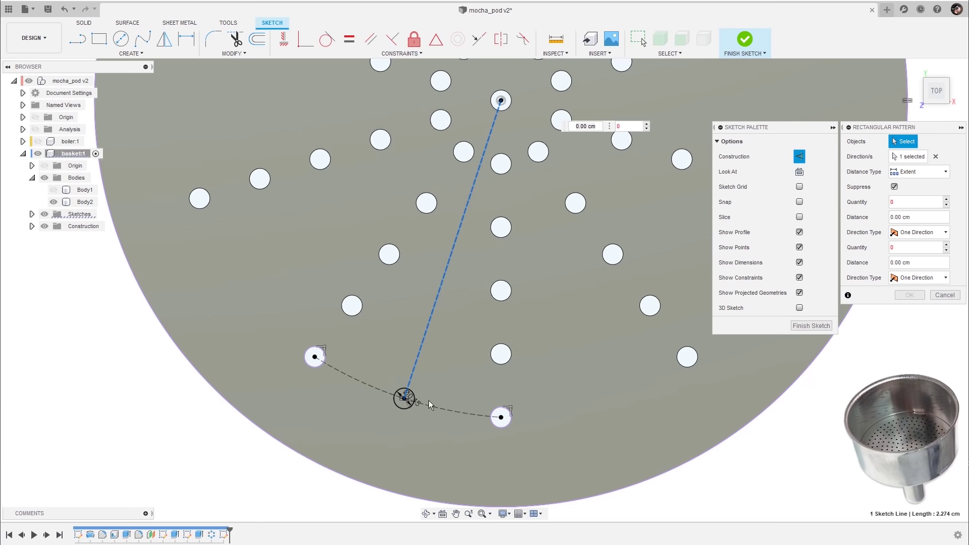
pyautogui.click(403, 408)
# - Pattern the circle along the construction line towards the disc's centre with an extent of -1.50 cm and a quantity of 4
pyautogui.moveTo(401, 400); pyautogui.dragTo(473, 191)
pyautogui.press('Tab')
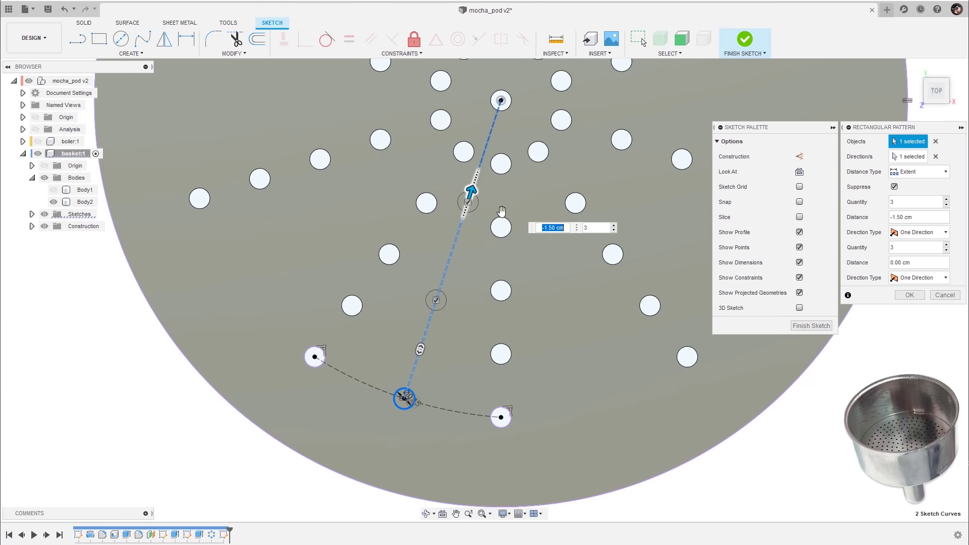
pyautogui.click(597, 228)
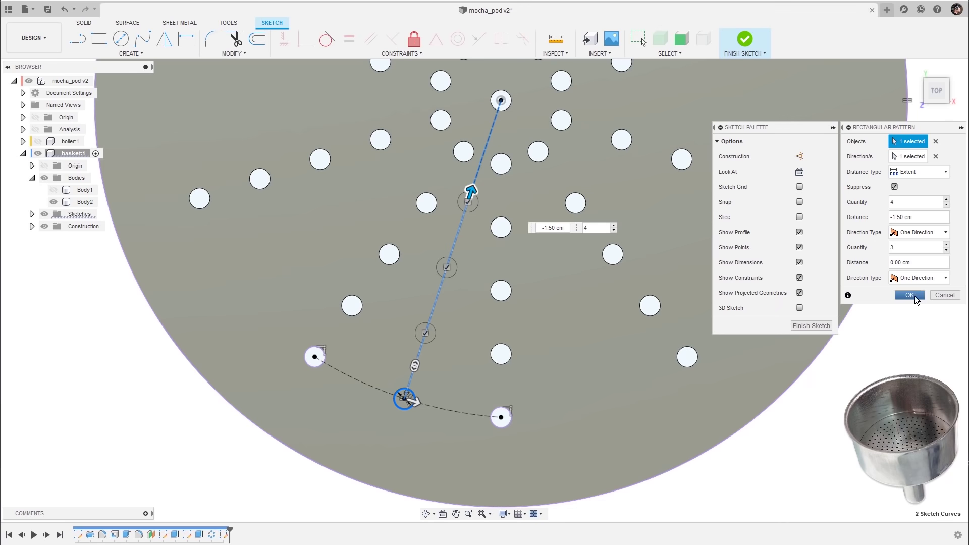
pyautogui.click(910, 292)
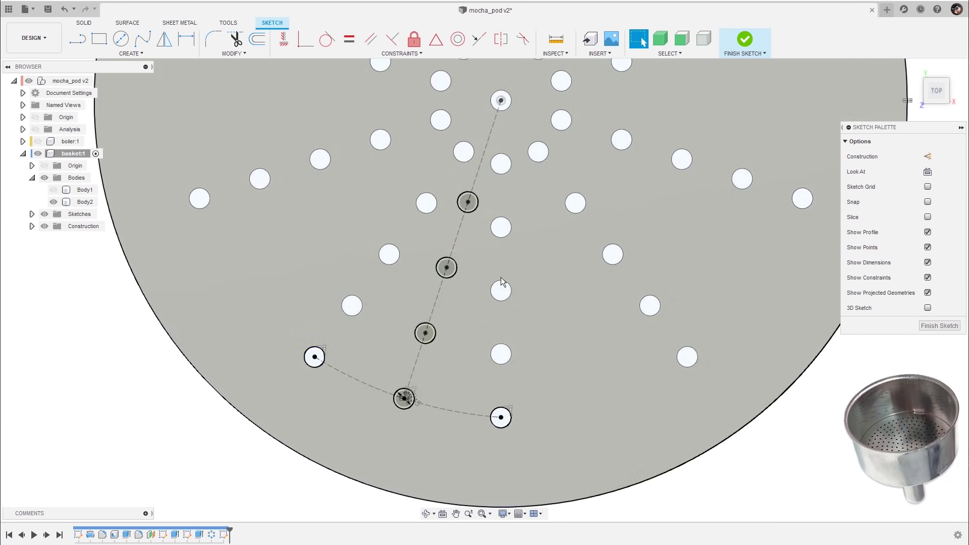
# - Cut the row of four sketched circles through the disc with the extent set to All
pyautogui.scroll(-3, 501, 277)
pyautogui.press('q')
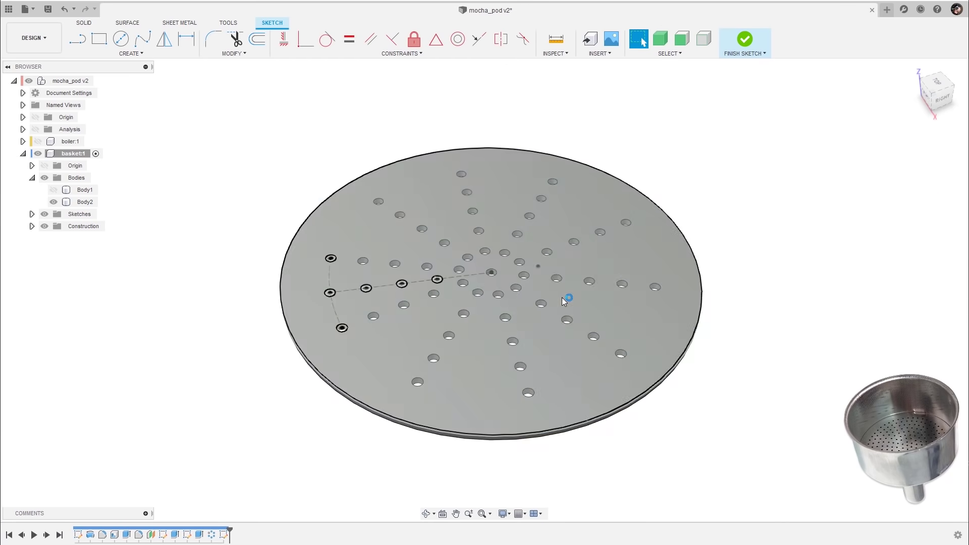
pyautogui.scroll(2, 432, 279)
pyautogui.click(338, 320)
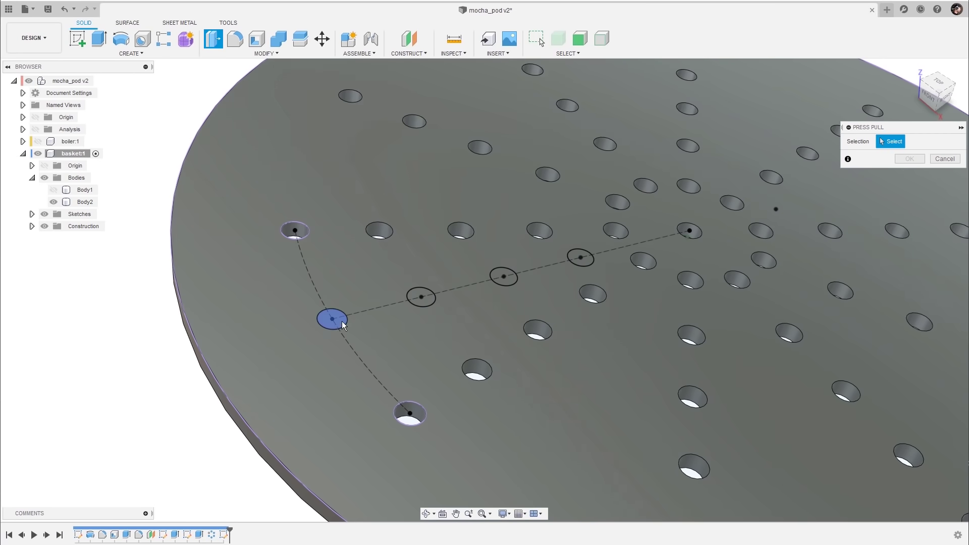
pyautogui.click(428, 299)
pyautogui.click(505, 277)
pyautogui.click(583, 258)
pyautogui.keyDown('shift'); pyautogui.moveTo(586, 260); pyautogui.dragTo(569, 271, button='middle'); pyautogui.keyUp('shift')
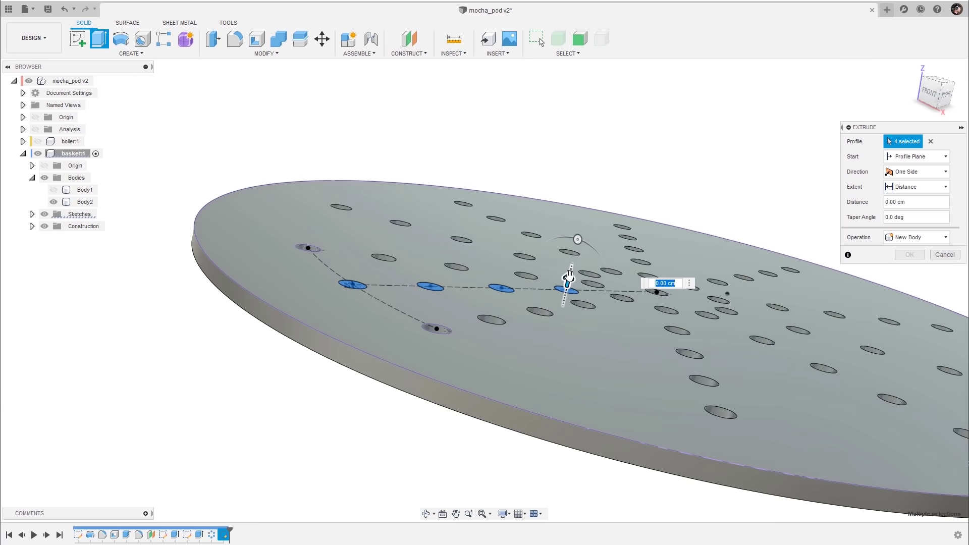
pyautogui.moveTo(569, 270); pyautogui.dragTo(554, 316)
pyautogui.keyDown('shift'); pyautogui.moveTo(554, 315); pyautogui.dragTo(926, 190, button='middle'); pyautogui.keyUp('shift')
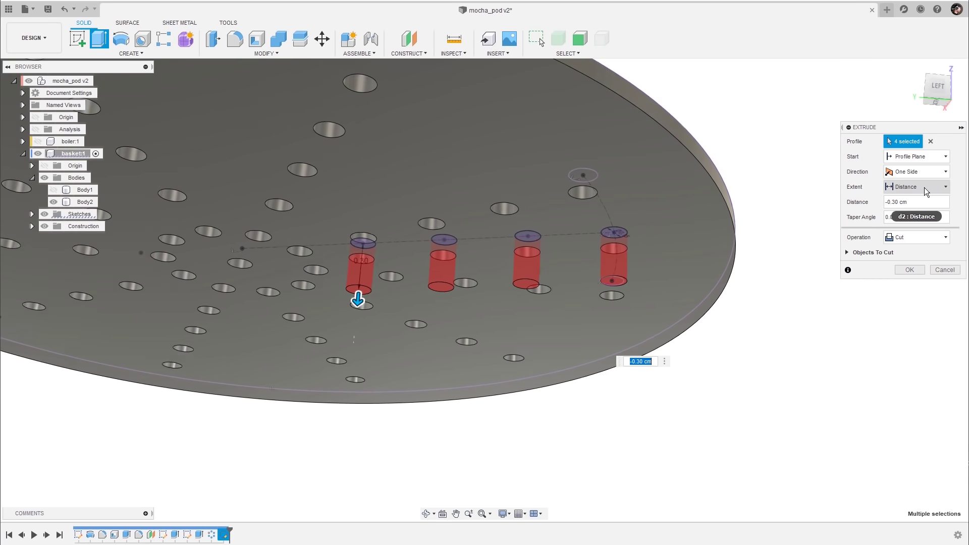
pyautogui.click(924, 187)
pyautogui.click(899, 225)
pyautogui.scroll(-5, 784, 223)
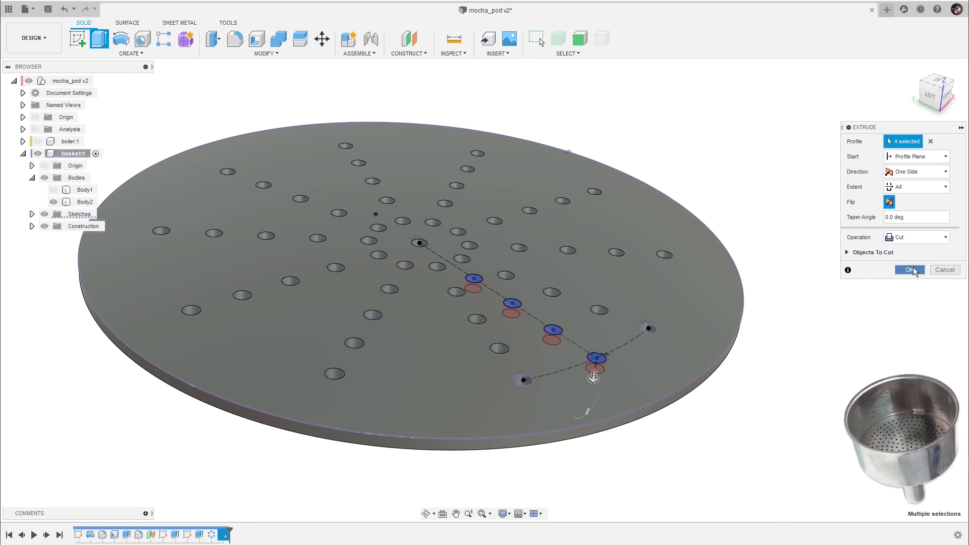
pyautogui.click(912, 270)
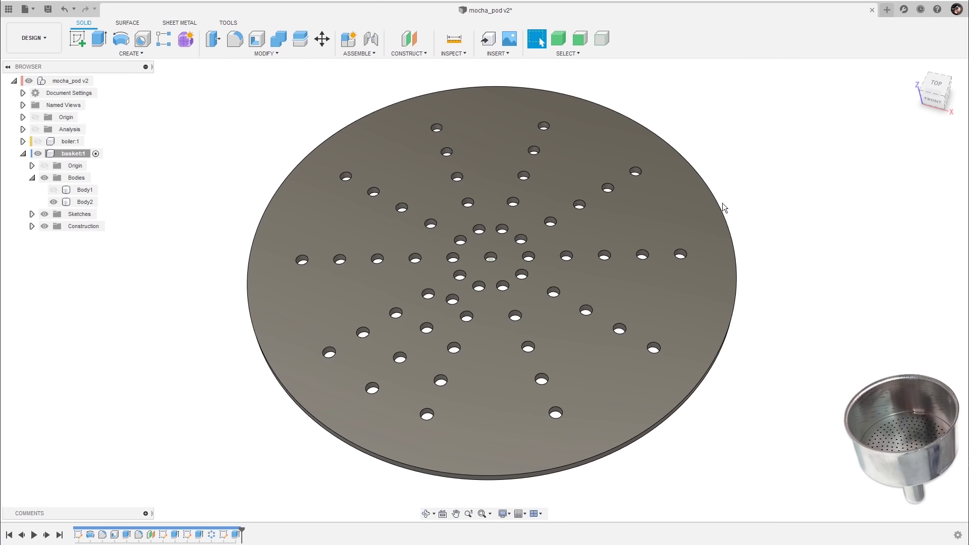
# - Create a full circular pattern of the four-hole cut feature around the vertical Z axis with a quantity of 10
pyautogui.click(151, 57)
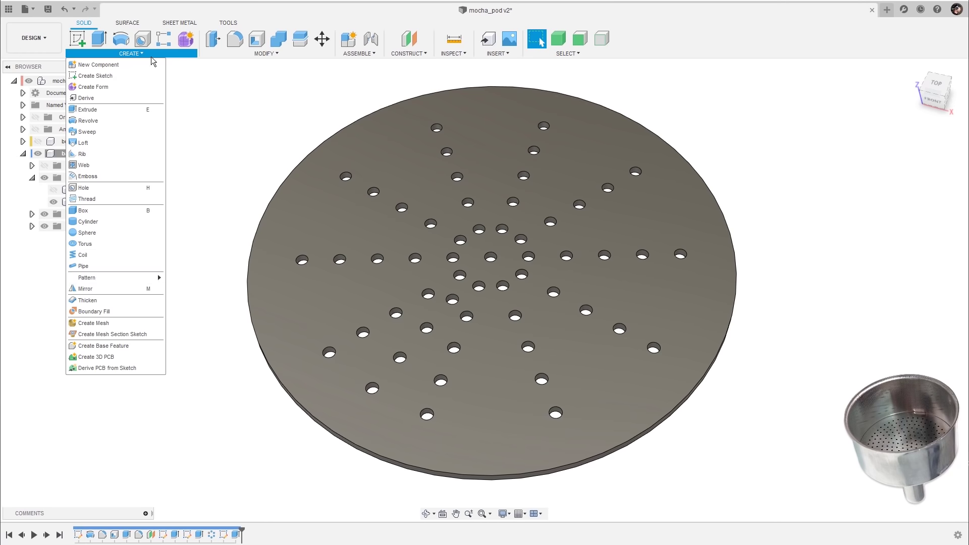
pyautogui.moveTo(132, 277)
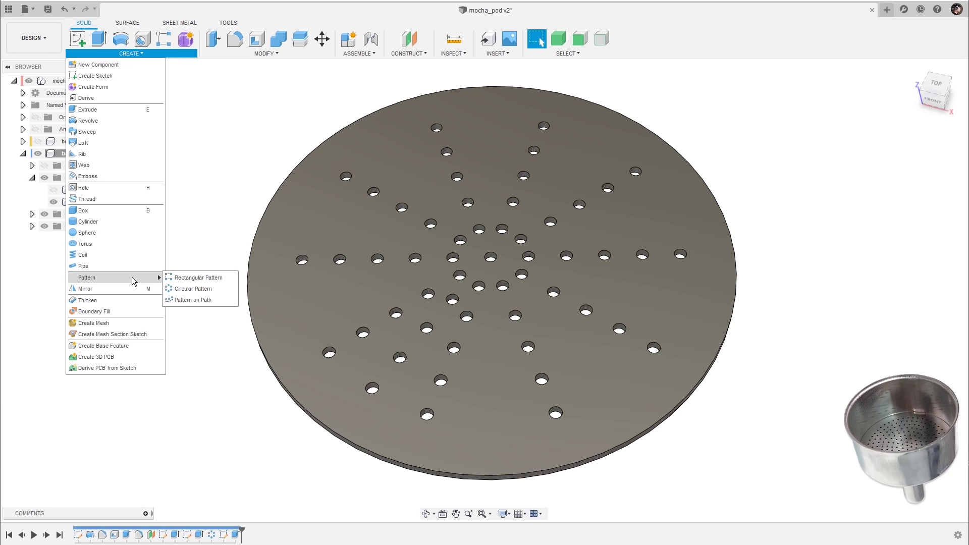
pyautogui.click(188, 287)
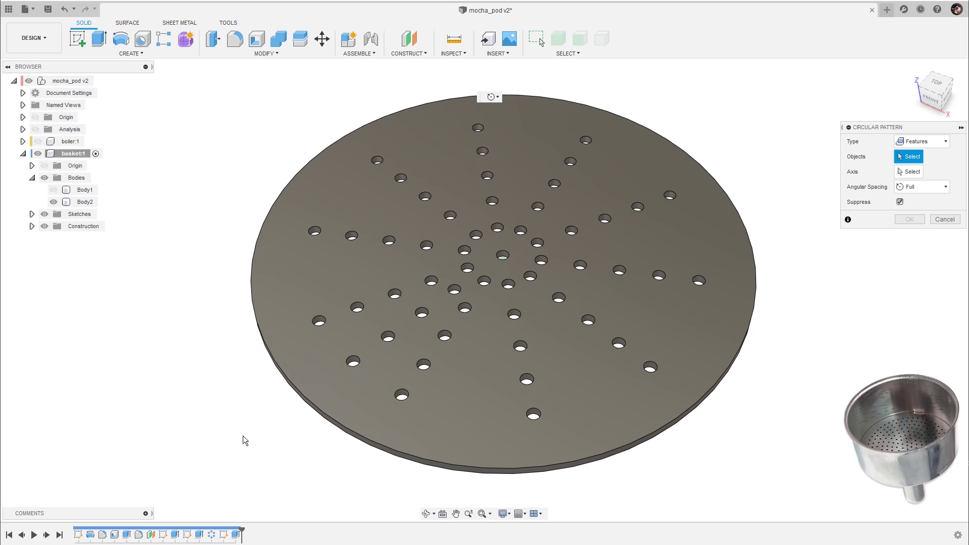
pyautogui.click(236, 535)
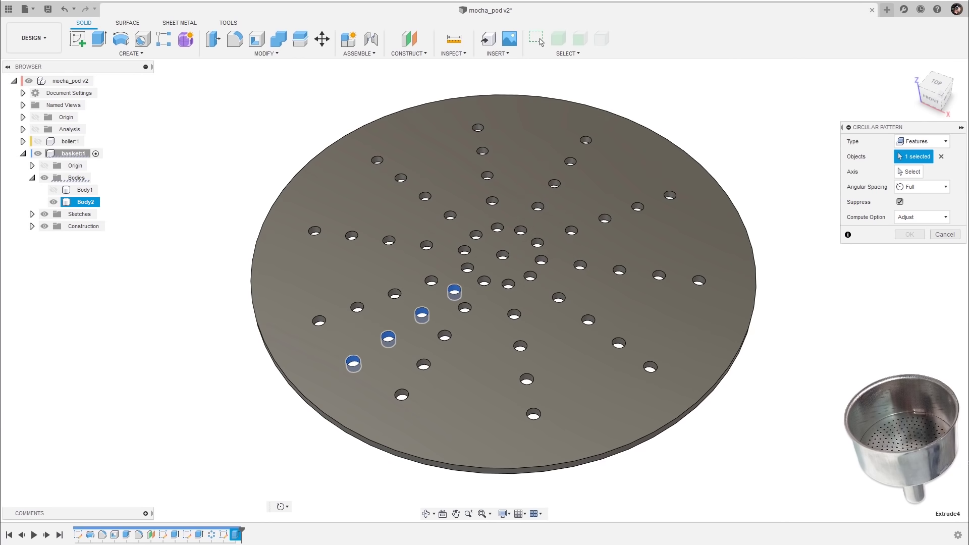
pyautogui.click(918, 174)
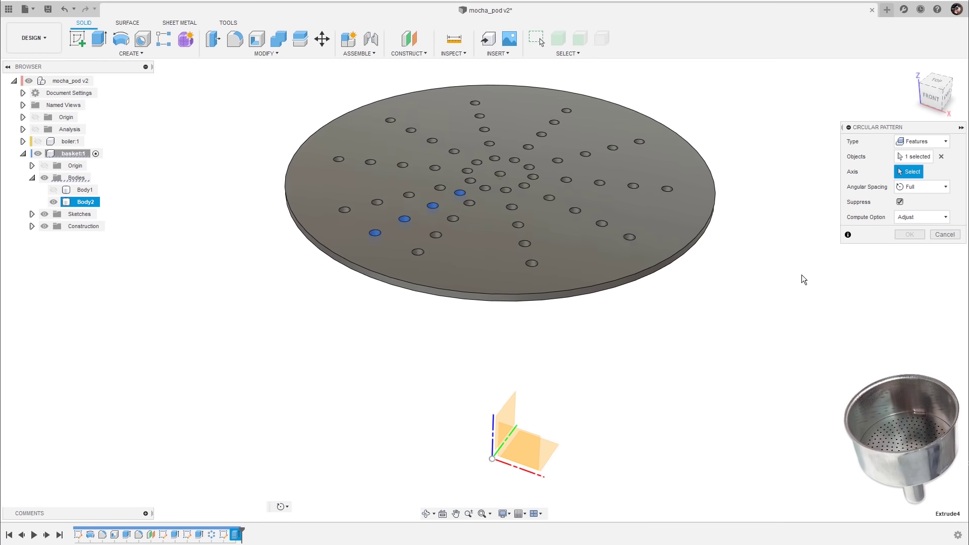
pyautogui.click(495, 424)
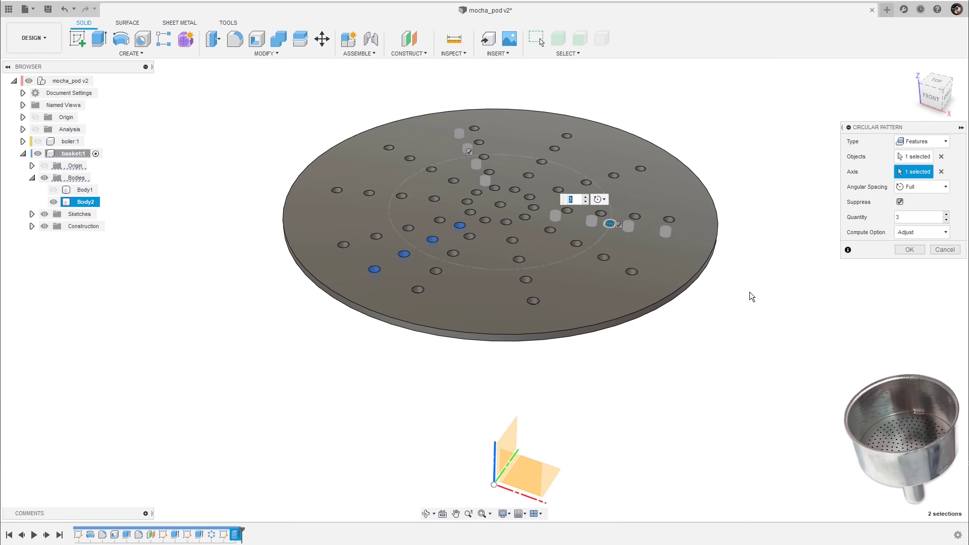
pyautogui.write('10')
pyautogui.click(906, 250)
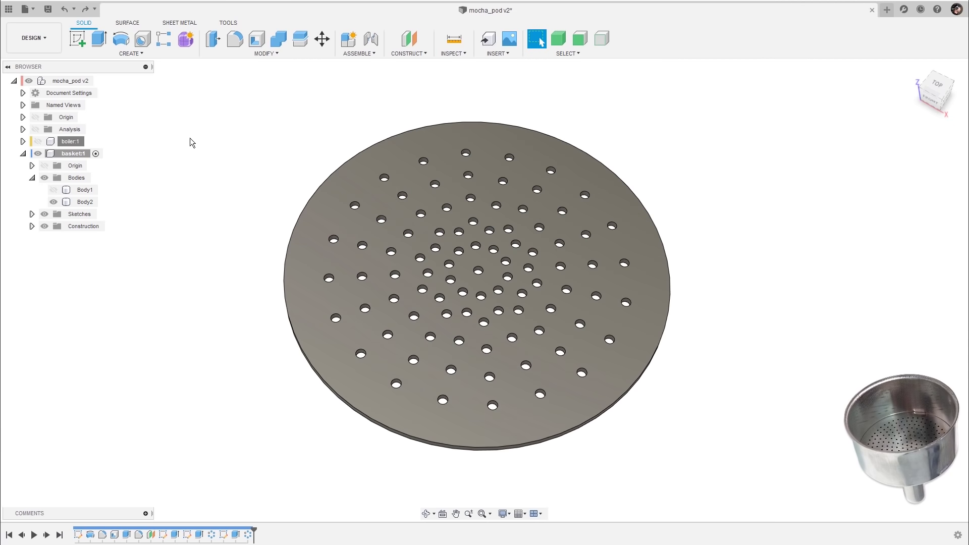
# - Show the basket's Body1 and the boiler component, and turn on component color cycling
pyautogui.click(53, 189)
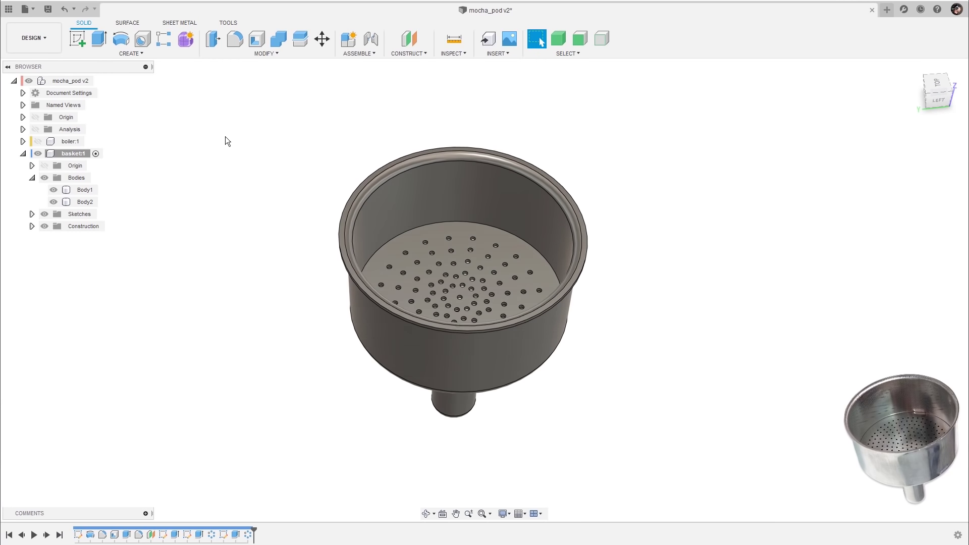
pyautogui.click(38, 142)
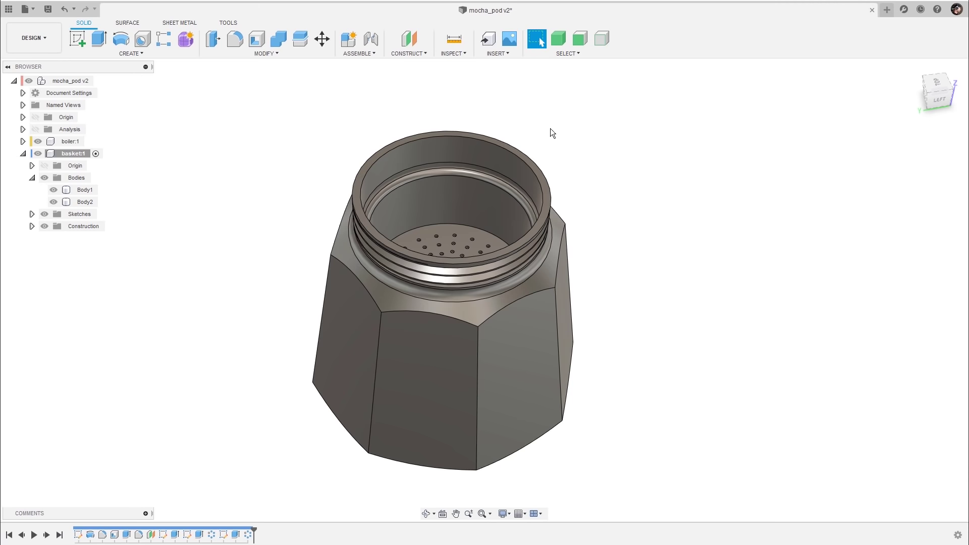
pyautogui.click(462, 55)
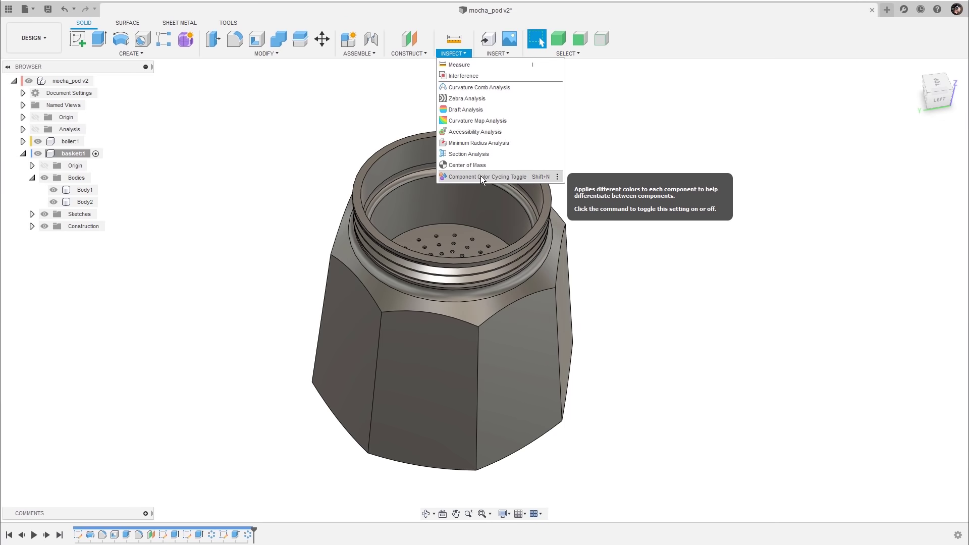
pyautogui.click(514, 179)
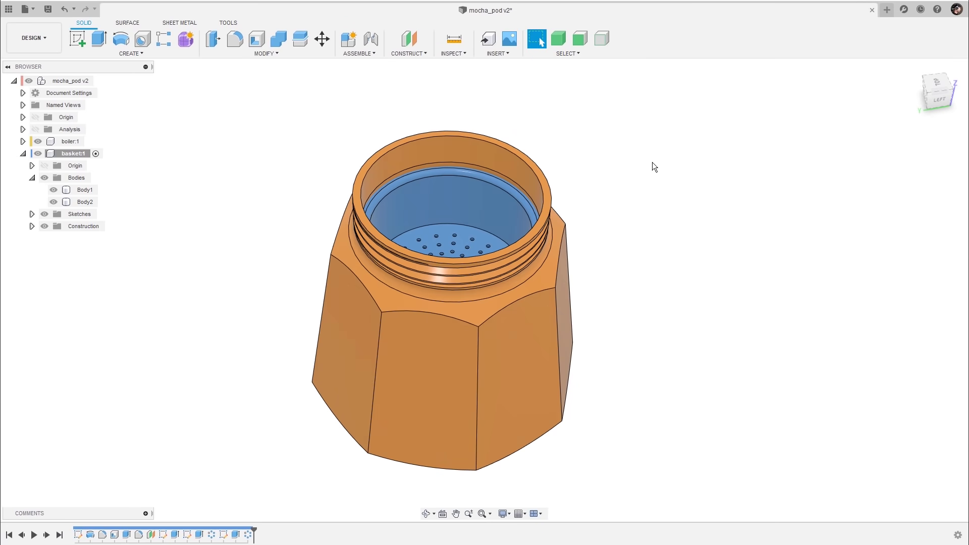
pyautogui.keyDown('shift'); pyautogui.moveTo(662, 174); pyautogui.dragTo(525, 101, button='middle'); pyautogui.keyUp('shift')
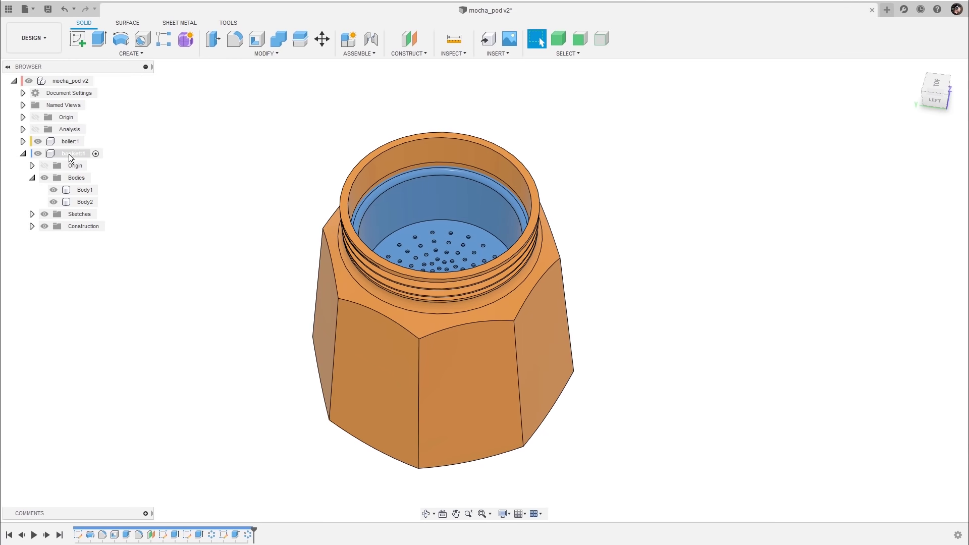
pyautogui.keyDown('shift'); pyautogui.moveTo(676, 202); pyautogui.dragTo(705, 198, button='middle'); pyautogui.keyUp('shift')
pyautogui.keyDown('shift'); pyautogui.moveTo(686, 232); pyautogui.dragTo(695, 191, button='middle'); pyautogui.keyUp('shift')
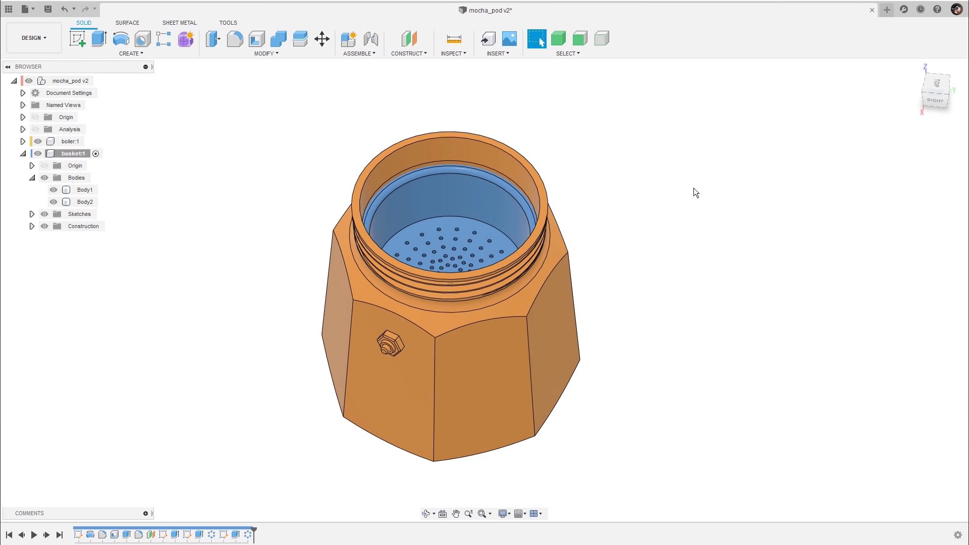
# - Cycle the boiler's component color and collapse the basket's contents in the browser
pyautogui.rightClick(73, 143)
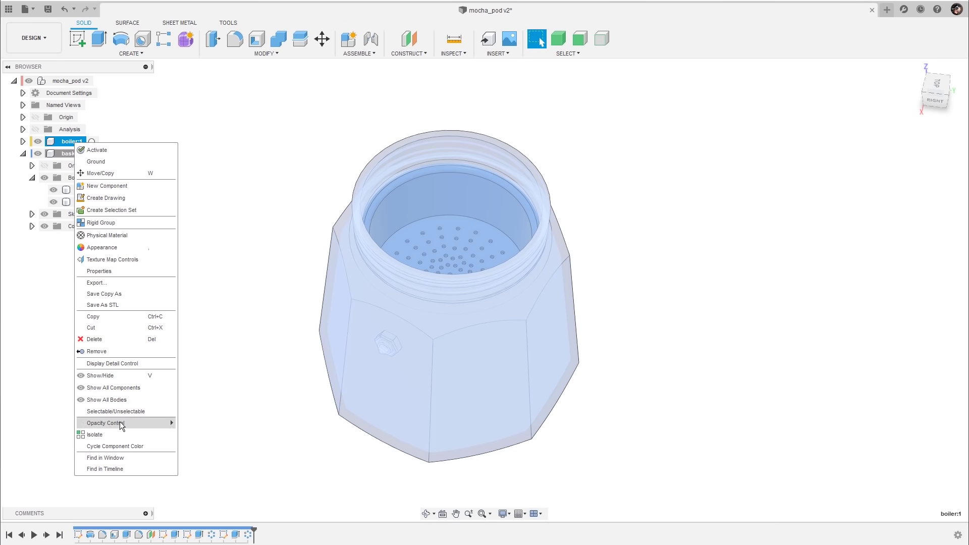
pyautogui.click(120, 447)
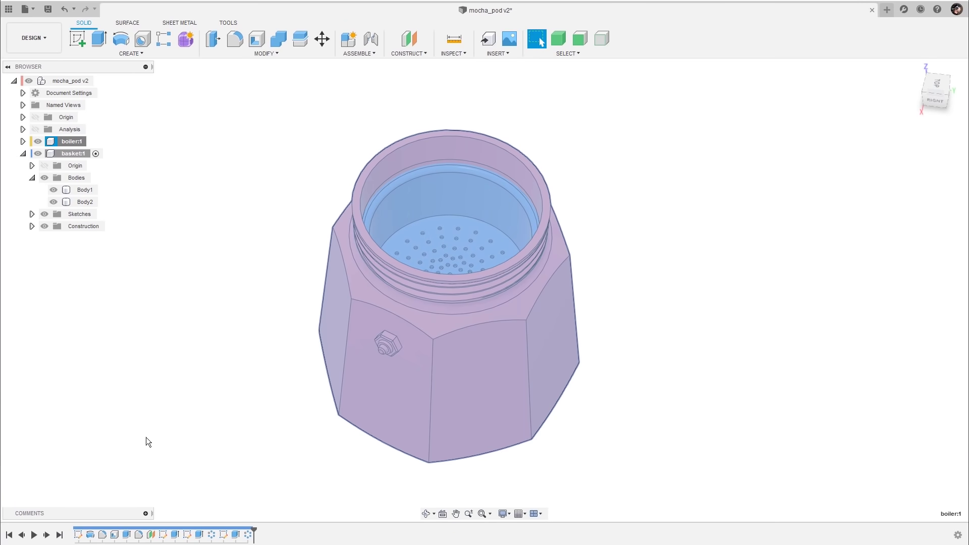
pyautogui.click(196, 394)
pyautogui.keyDown('shift'); pyautogui.moveTo(671, 250); pyautogui.dragTo(671, 252, button='middle'); pyautogui.keyUp('shift')
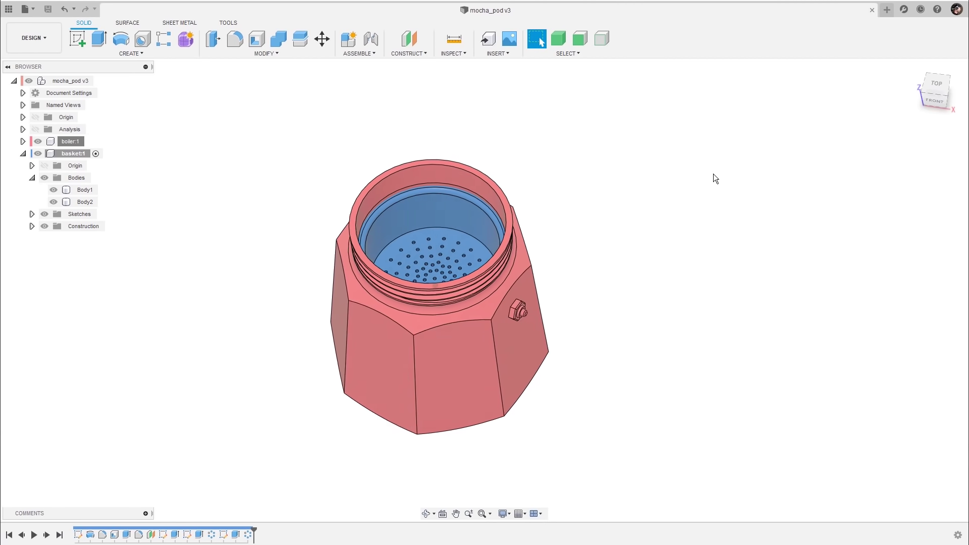
pyautogui.click(23, 153)
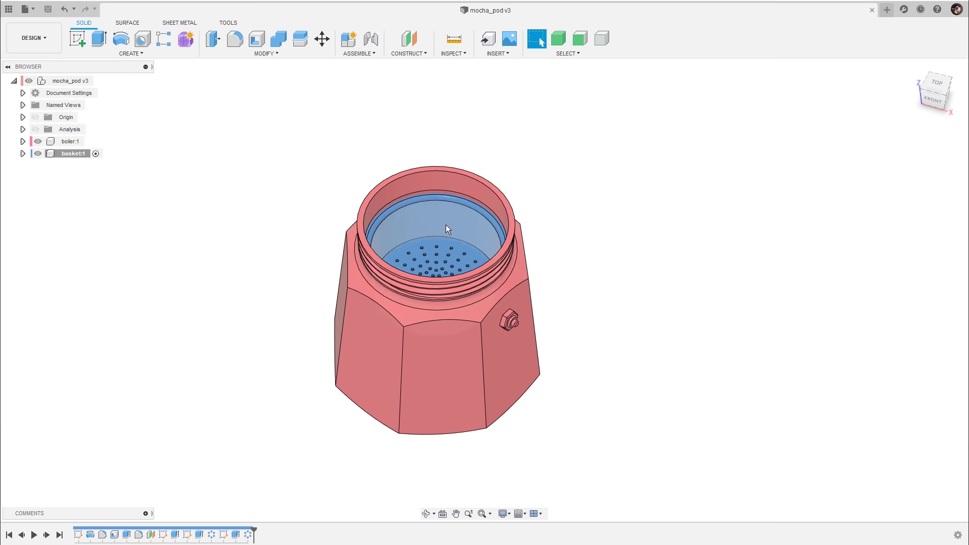
# - Try moving the basket out of the boiler and revert the components to their original positions
pyautogui.moveTo(439, 224); pyautogui.dragTo(718, 220)
pyautogui.moveTo(484, 256); pyautogui.dragTo(475, 284)
pyautogui.scroll(-2, 458, 244)
pyautogui.moveTo(695, 258); pyautogui.dragTo(583, 255)
pyautogui.scroll(3, 625, 127)
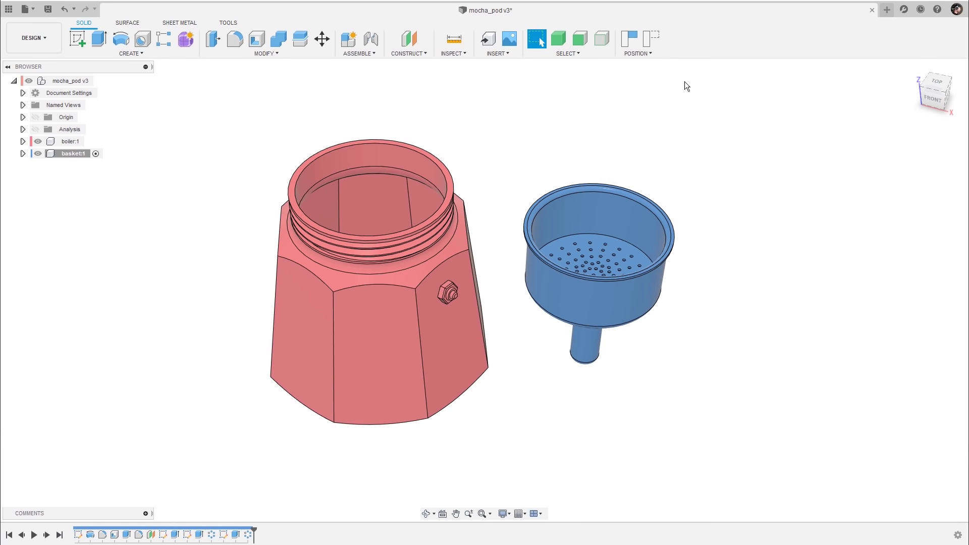
pyautogui.click(646, 40)
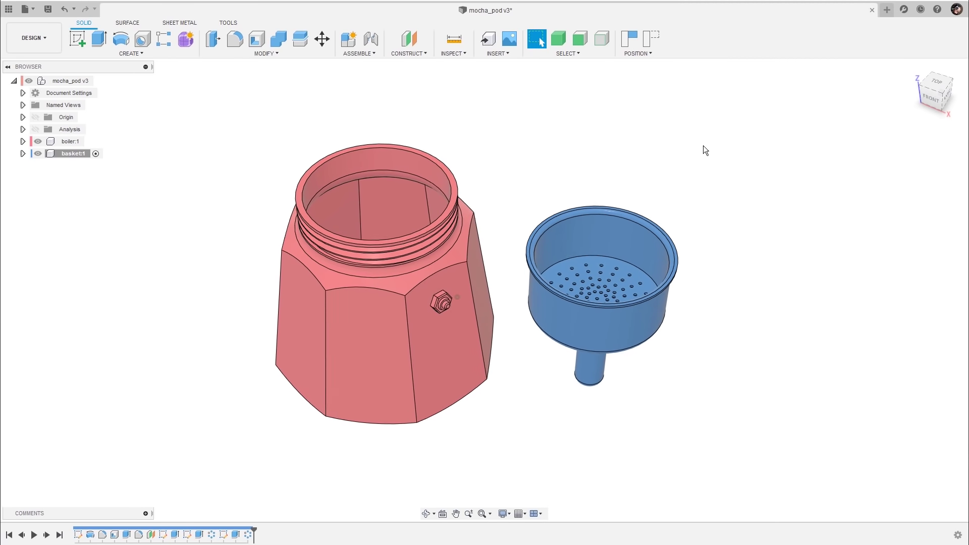
pyautogui.click(651, 39)
pyautogui.keyDown('shift'); pyautogui.moveTo(713, 302); pyautogui.dragTo(718, 204, button='middle'); pyautogui.keyUp('shift')
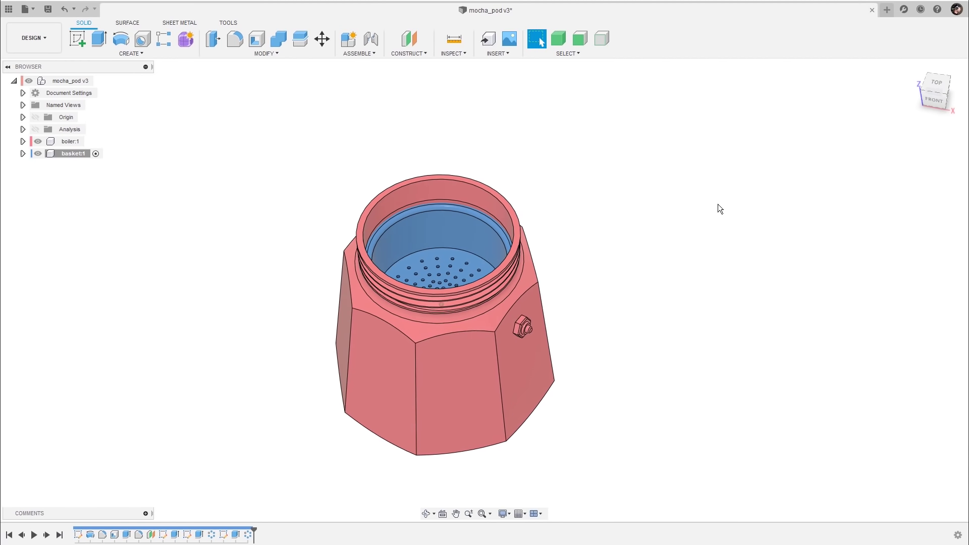
# - Move the basket out beside the boiler, shift the boiler aside, and capture the new positions
pyautogui.moveTo(498, 255); pyautogui.dragTo(732, 262)
pyautogui.moveTo(453, 296); pyautogui.dragTo(372, 298)
pyautogui.click(629, 39)
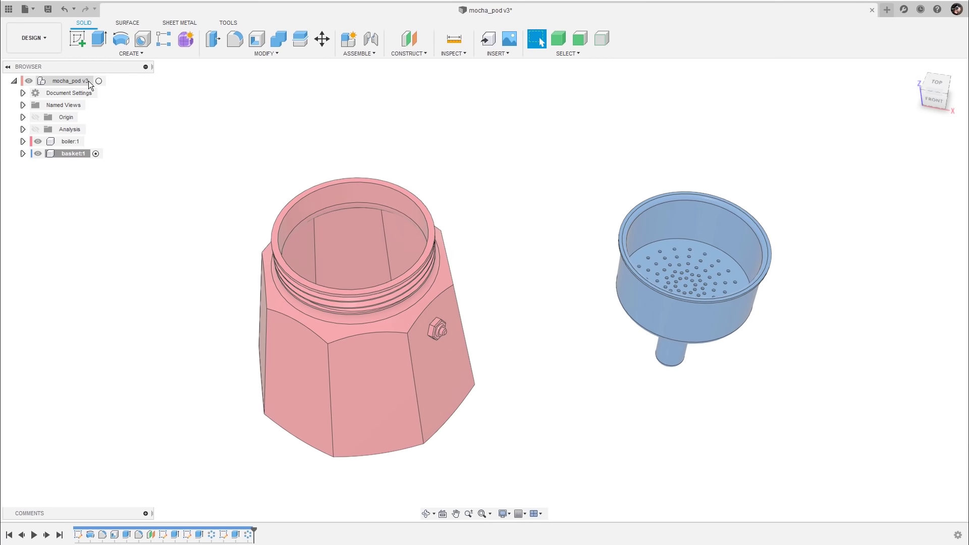
# - Activate the top-level mocha_pod component and delete the captured position from the timeline
pyautogui.click(98, 81)
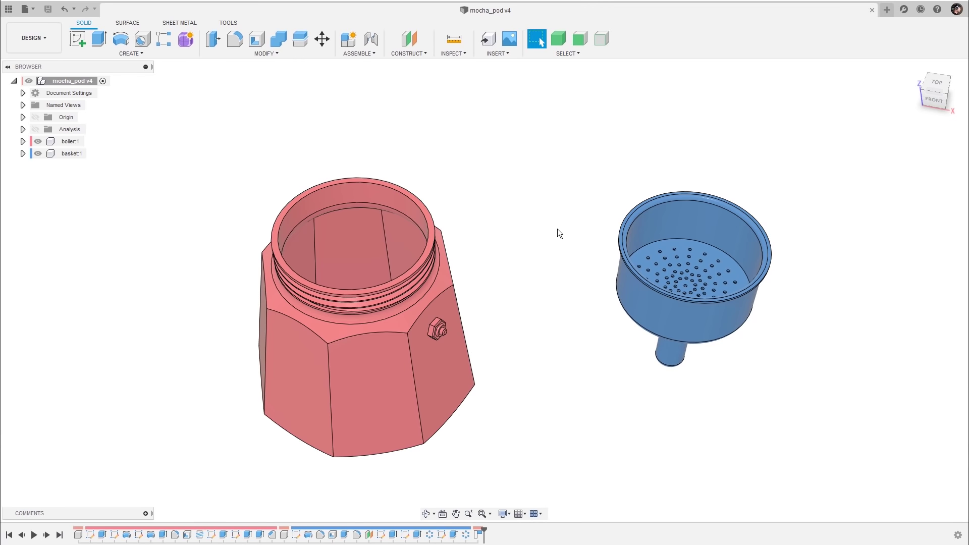
pyautogui.click(478, 534)
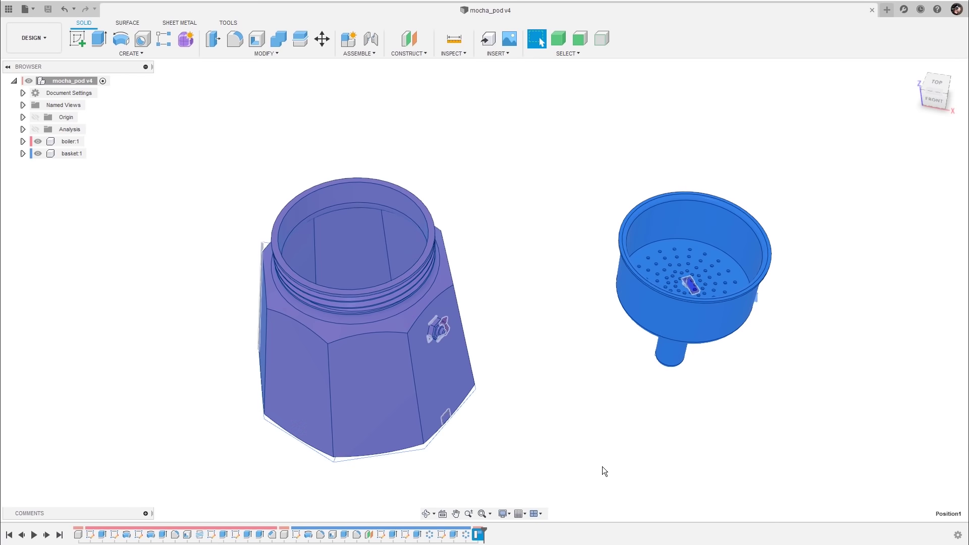
pyautogui.press('Delete')
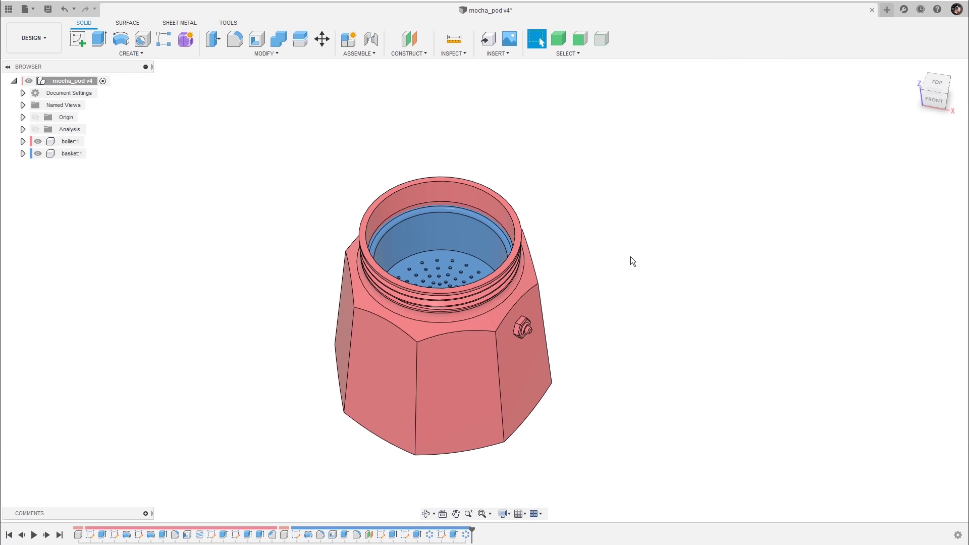
# - Hide the boiler and start a component alignment from the circular edge on the underside of the basket's rim
pyautogui.click(38, 141)
pyautogui.keyDown('shift'); pyautogui.moveTo(608, 193); pyautogui.dragTo(632, 185, button='middle'); pyautogui.keyUp('shift')
pyautogui.scroll(3, 633, 186)
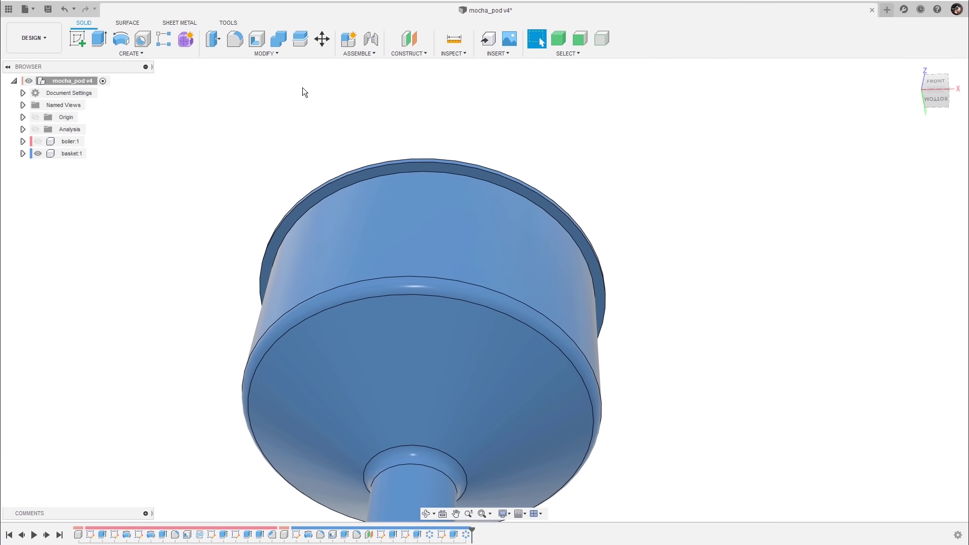
pyautogui.click(271, 54)
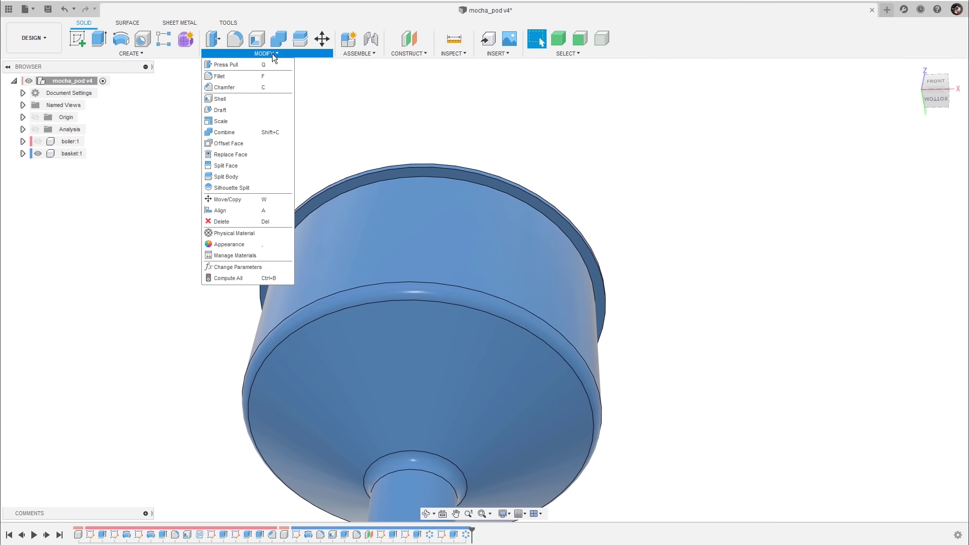
pyautogui.click(229, 211)
pyautogui.scroll(5, 722, 144)
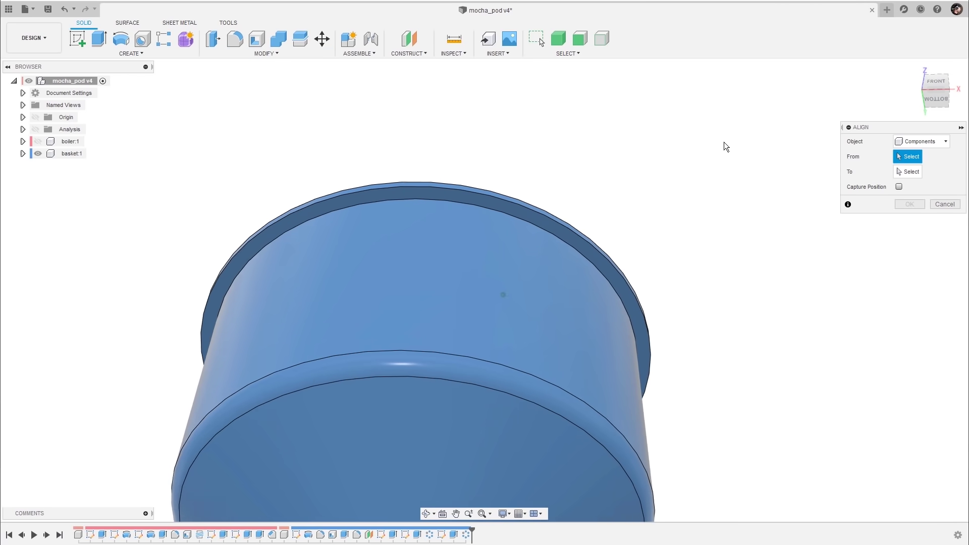
pyautogui.scroll(2, 731, 139)
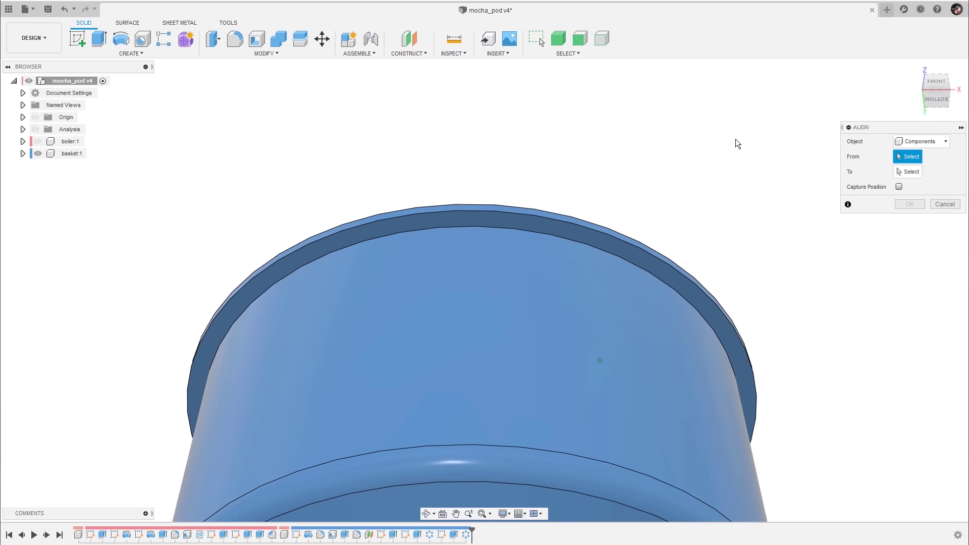
pyautogui.click(579, 243)
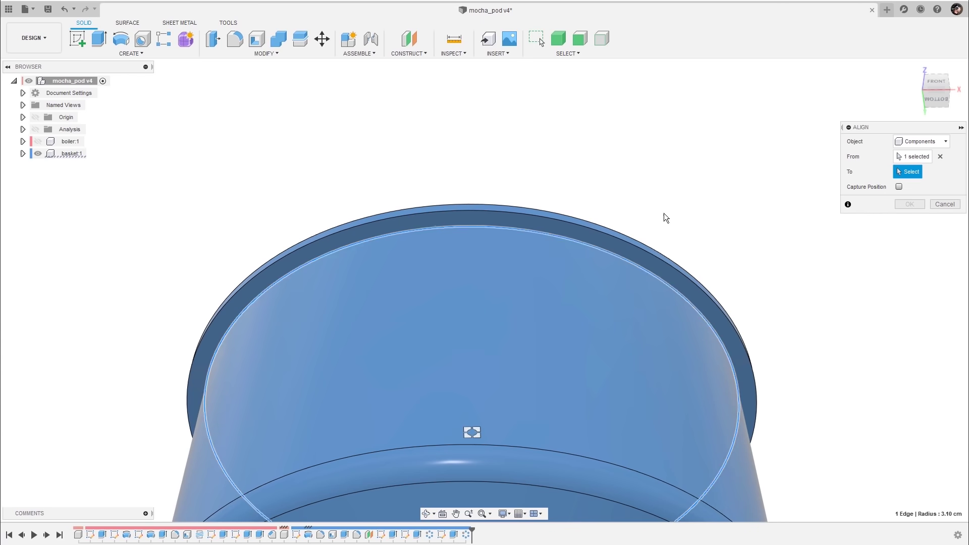
# - Show the boiler, align the basket to the inner circular edge of the boiler's neck, and capture the position
pyautogui.click(39, 142)
pyautogui.scroll(4, 723, 190)
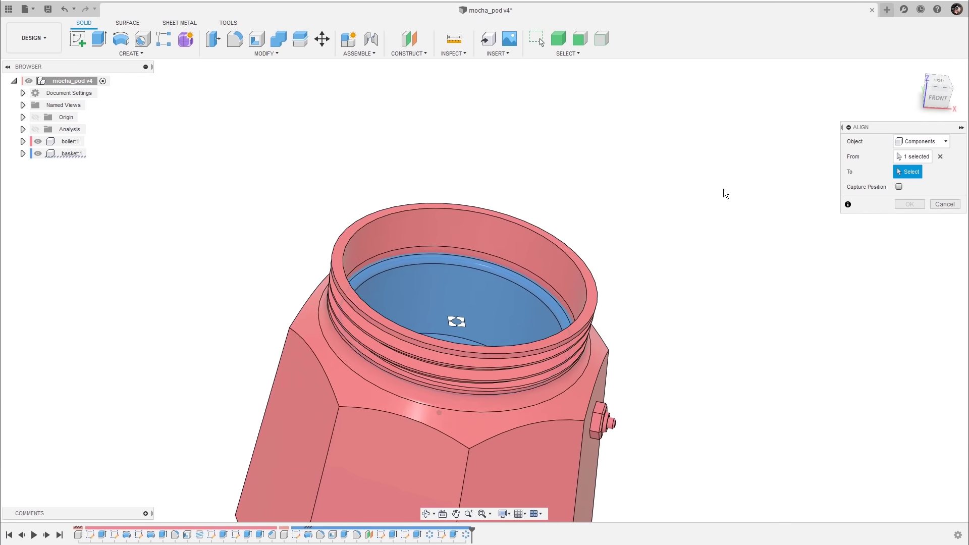
pyautogui.scroll(6, 723, 189)
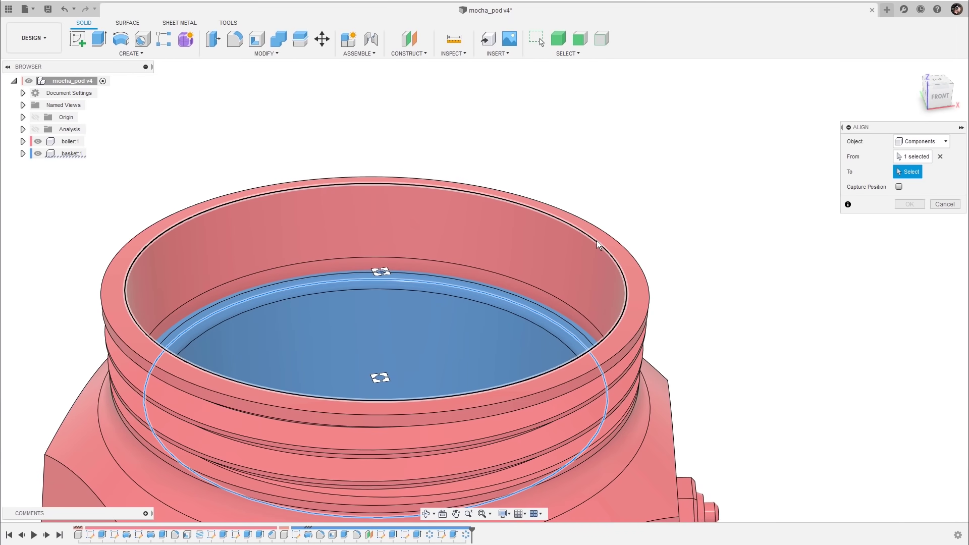
pyautogui.click(597, 240)
pyautogui.scroll(-3, 725, 206)
pyautogui.keyDown('shift'); pyautogui.moveTo(661, 223); pyautogui.dragTo(736, 189, button='middle'); pyautogui.keyUp('shift')
pyautogui.scroll(-4, 736, 189)
pyautogui.keyDown('shift'); pyautogui.moveTo(683, 223); pyautogui.dragTo(752, 192, button='middle'); pyautogui.keyUp('shift')
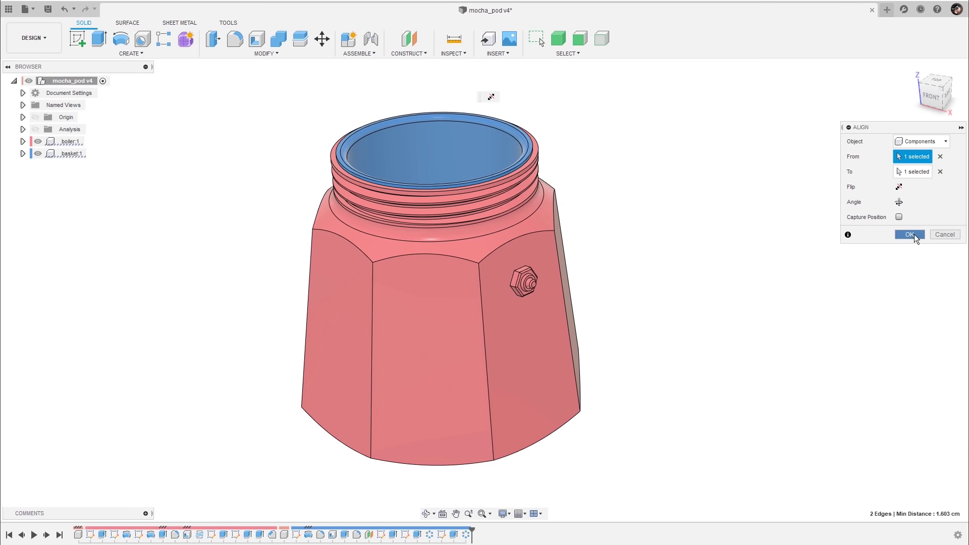
pyautogui.click(910, 234)
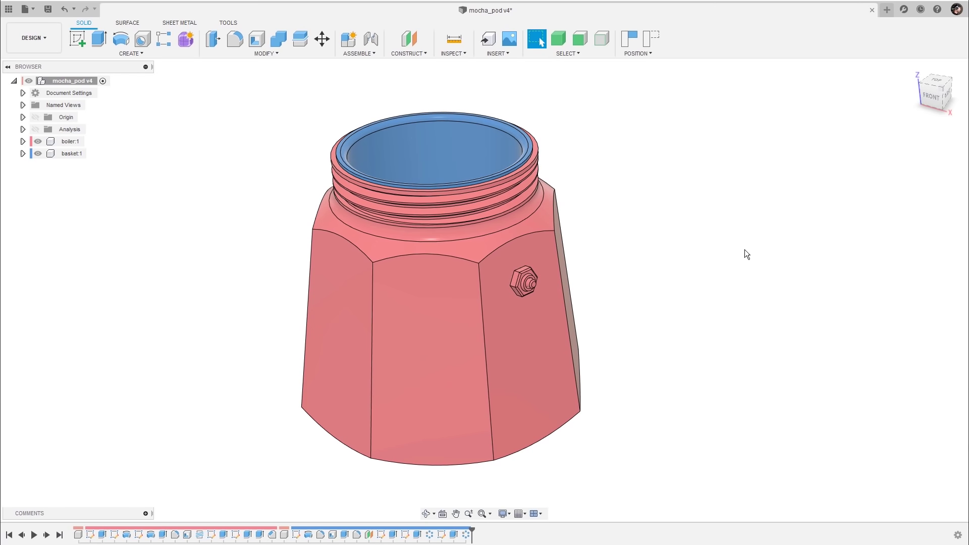
pyautogui.click(627, 39)
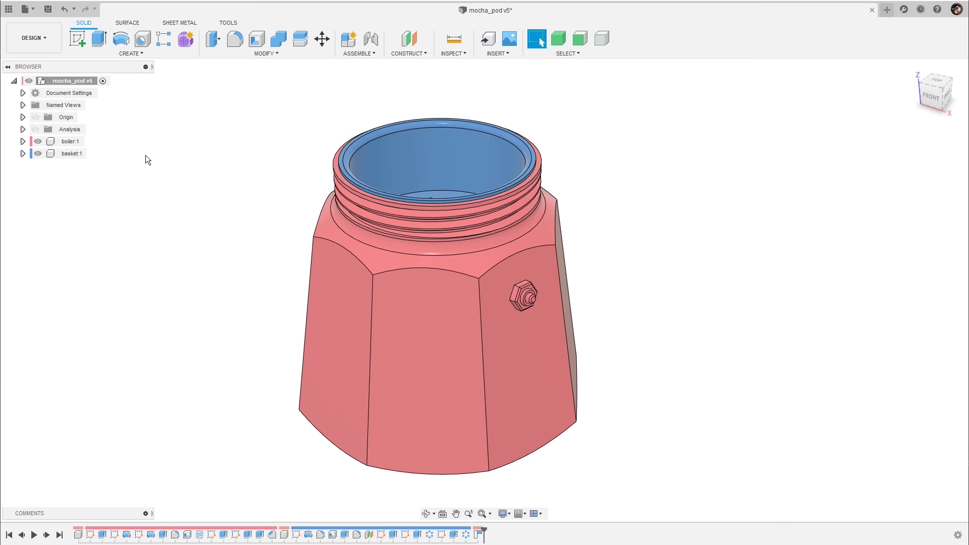
# - Examine how the basket sits inside the boiler with the section analysis shown, and hide the analysis again
pyautogui.click(36, 129)
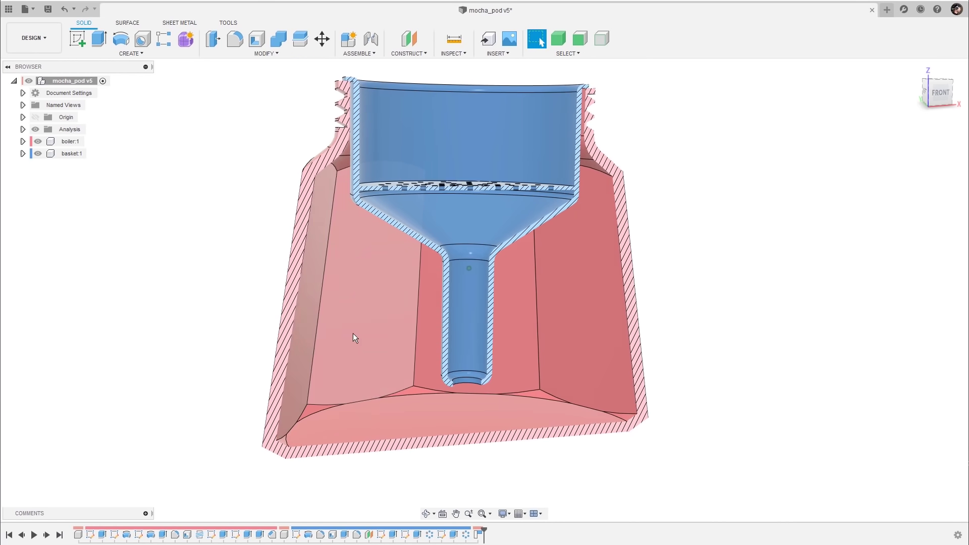
pyautogui.keyDown('shift'); pyautogui.moveTo(360, 358); pyautogui.dragTo(410, 422, button='middle'); pyautogui.keyUp('shift')
pyautogui.keyDown('shift'); pyautogui.moveTo(478, 391); pyautogui.dragTo(473, 328, button='middle'); pyautogui.keyUp('shift')
pyautogui.scroll(-3, 760, 232)
pyautogui.scroll(2, 723, 213)
pyautogui.moveTo(500, 149)
pyautogui.keyDown('shift'); pyautogui.mouseDown(button='middle')
pyautogui.moveTo(745, 175)
pyautogui.moveTo(724, 211)
pyautogui.moveTo(720, 178)
pyautogui.mouseUp(button='middle'); pyautogui.keyUp('shift')
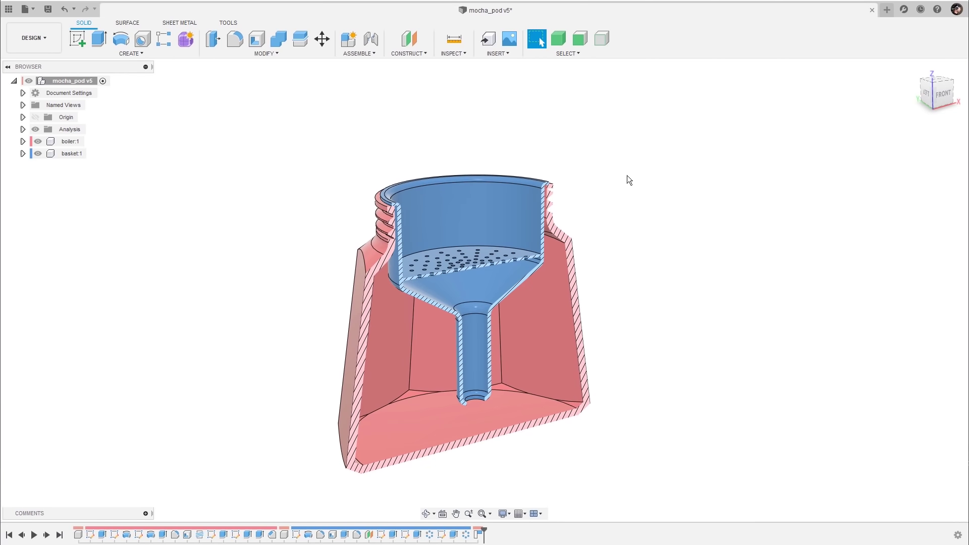
pyautogui.click(35, 130)
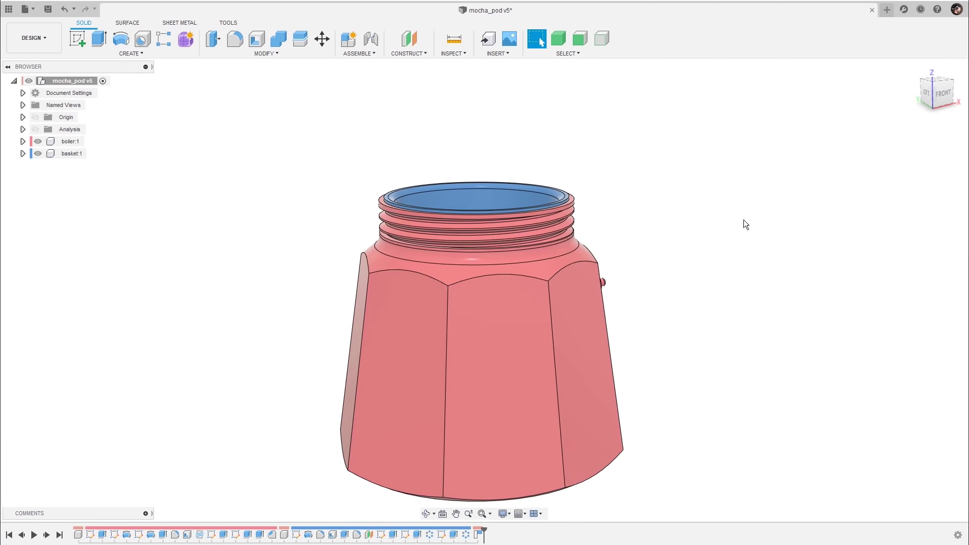
pyautogui.keyDown('shift'); pyautogui.moveTo(723, 231); pyautogui.dragTo(705, 204, button='middle'); pyautogui.keyUp('shift')
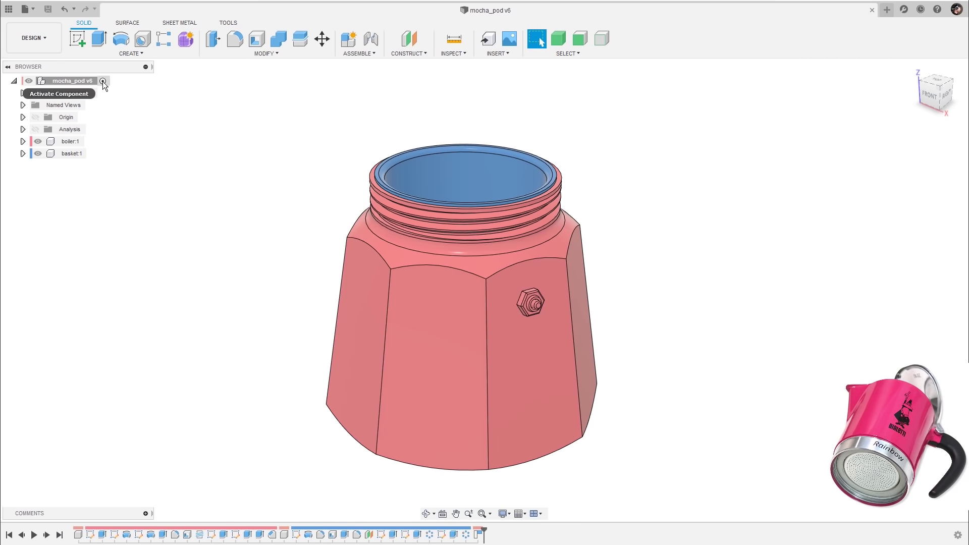
# - Create an internal, activated component named "collection chamber" under the top-level mocha_pod component
pyautogui.click(363, 54)
pyautogui.click(366, 64)
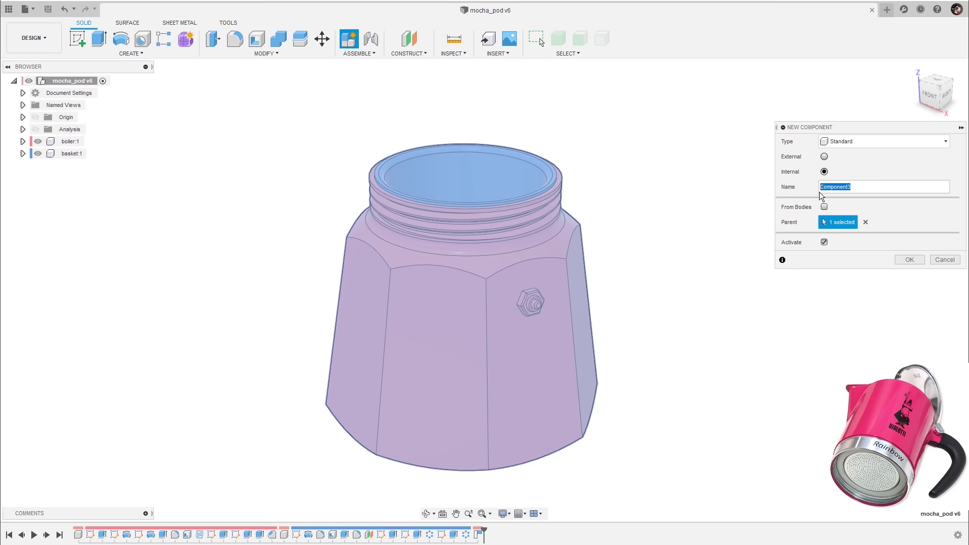
pyautogui.press('BackSpace')
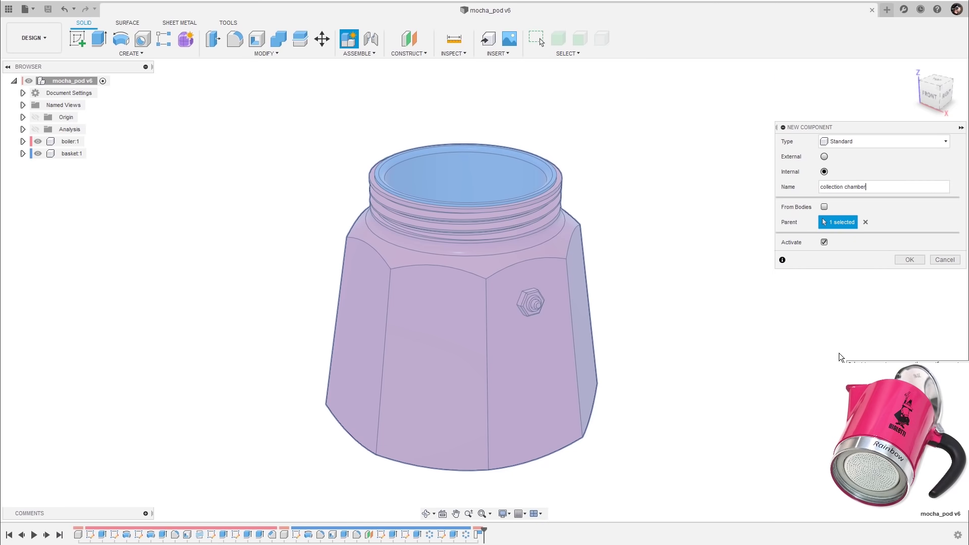
pyautogui.click(906, 260)
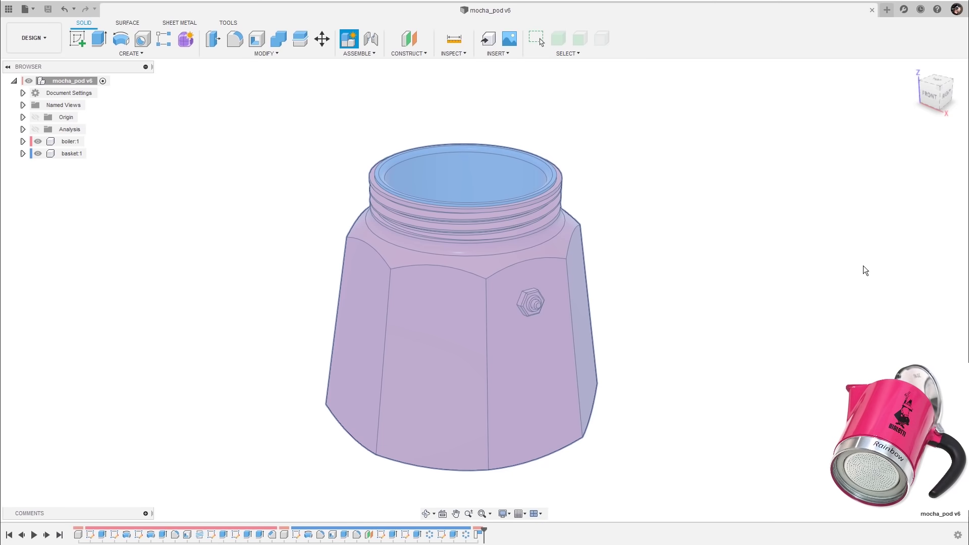
pyautogui.click(117, 166)
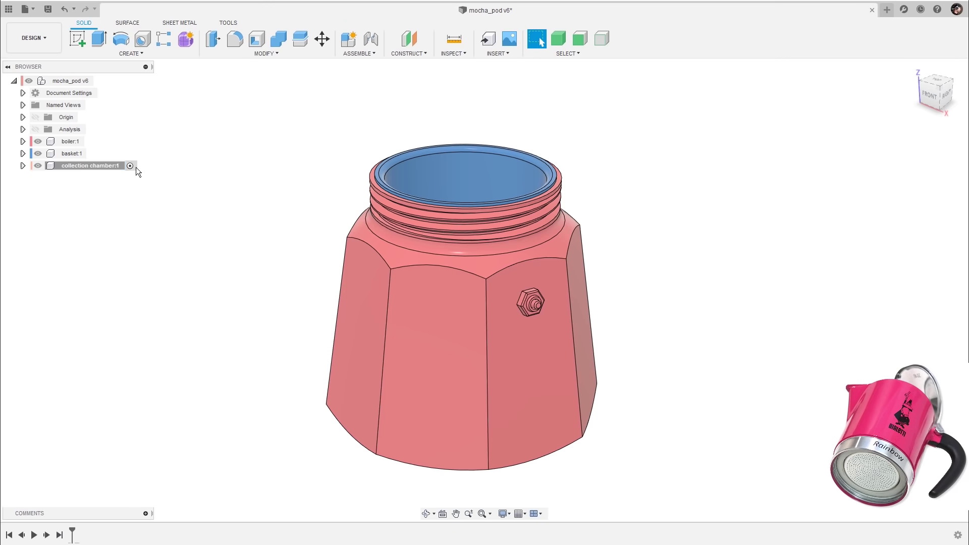
# - Cycle the collection chamber's component color until it is green
pyautogui.rightClick(92, 167)
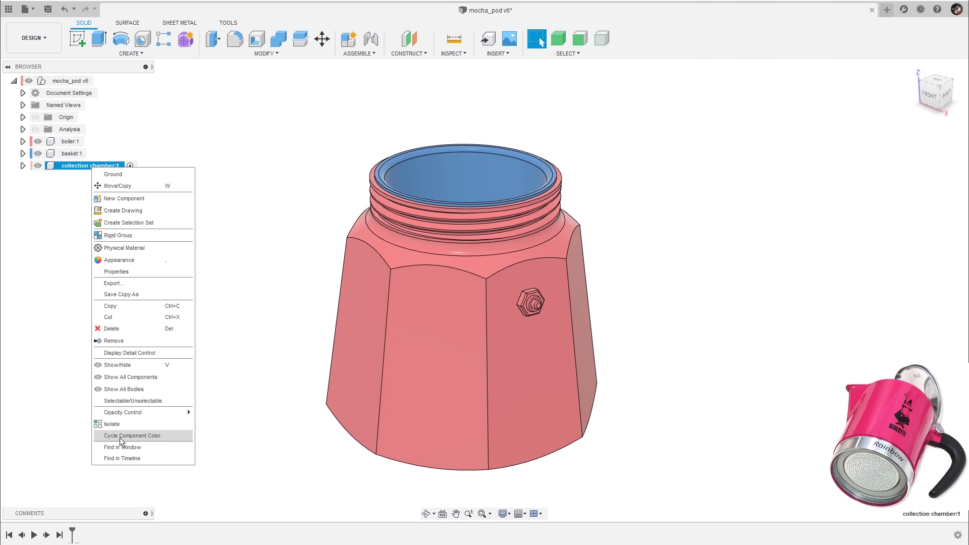
pyautogui.click(124, 436)
pyautogui.rightClick(69, 165)
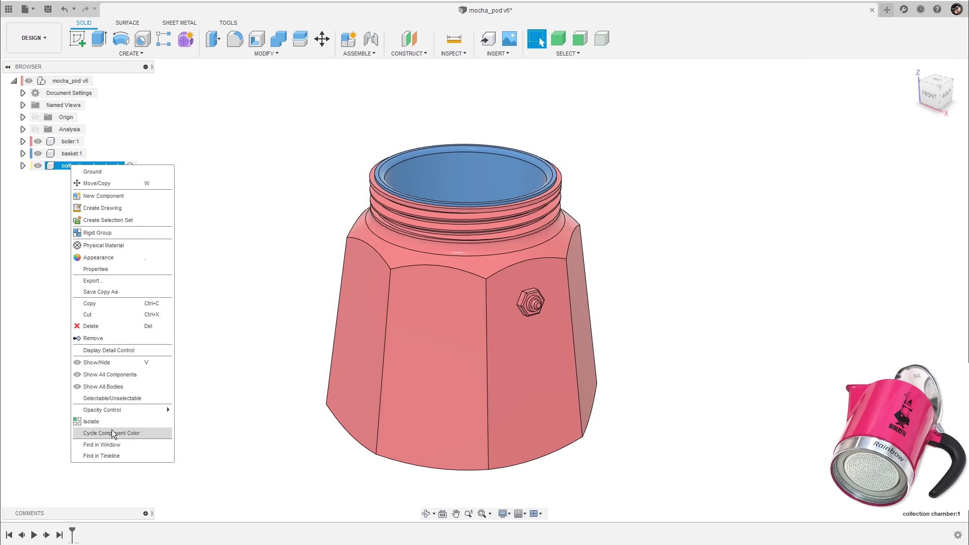
pyautogui.click(113, 433)
pyautogui.rightClick(75, 166)
pyautogui.click(112, 427)
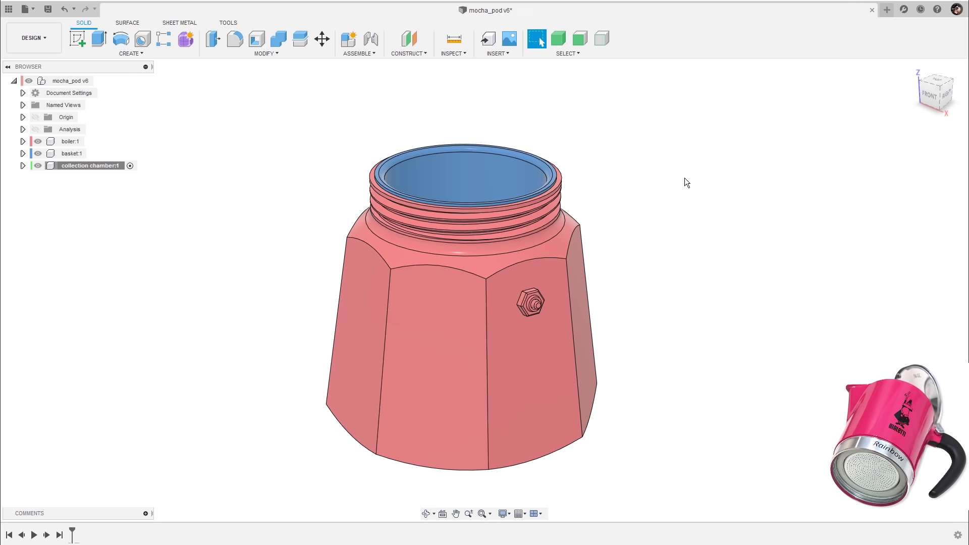
# - Start a sketch on the front origin plane, hiding the boiler and basket to pick the plane and showing them again
pyautogui.scroll(-2, 637, 192)
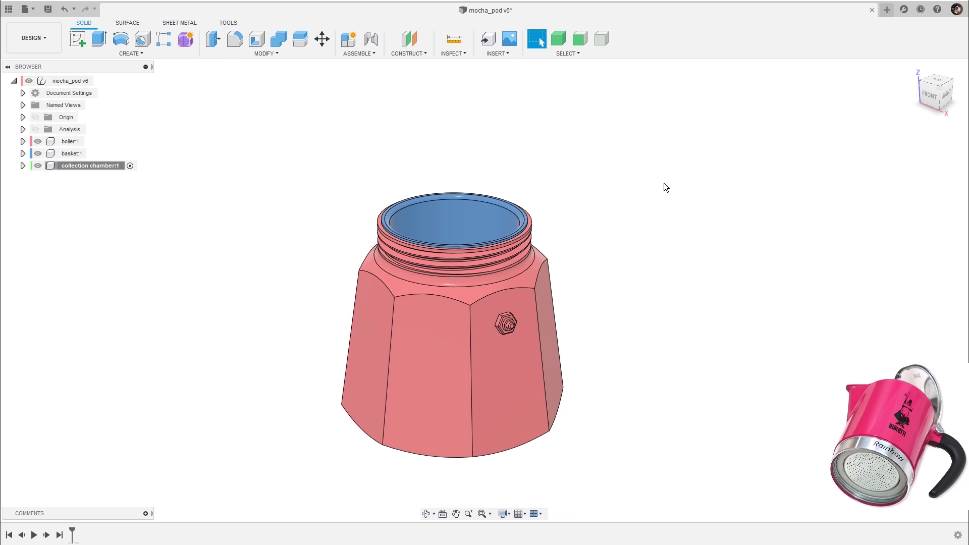
pyautogui.press('s')
pyautogui.press('j')
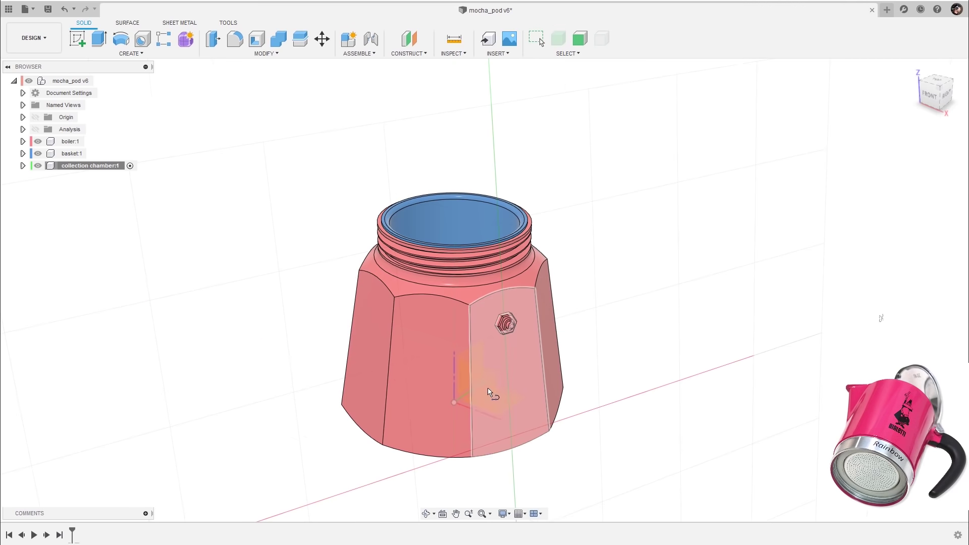
pyautogui.click(38, 141)
pyautogui.click(38, 153)
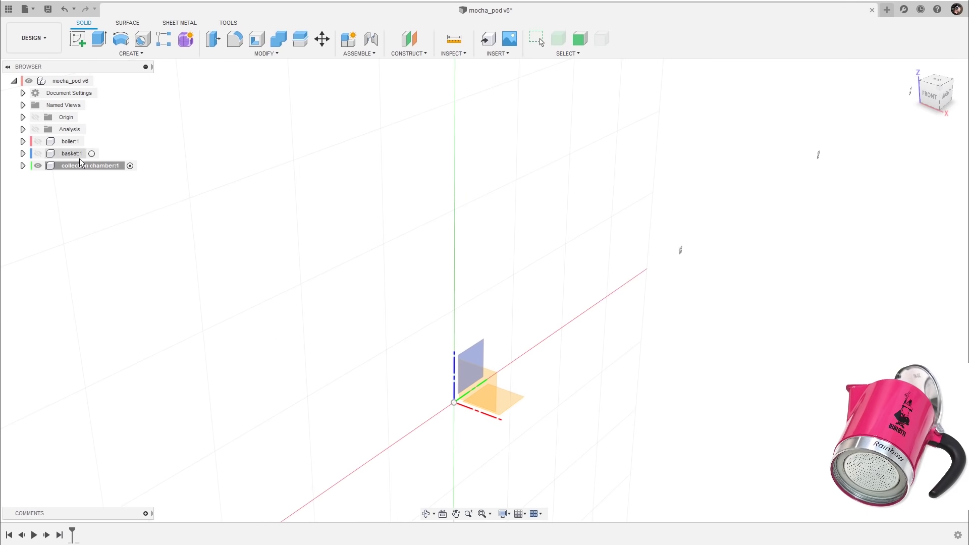
pyautogui.click(491, 384)
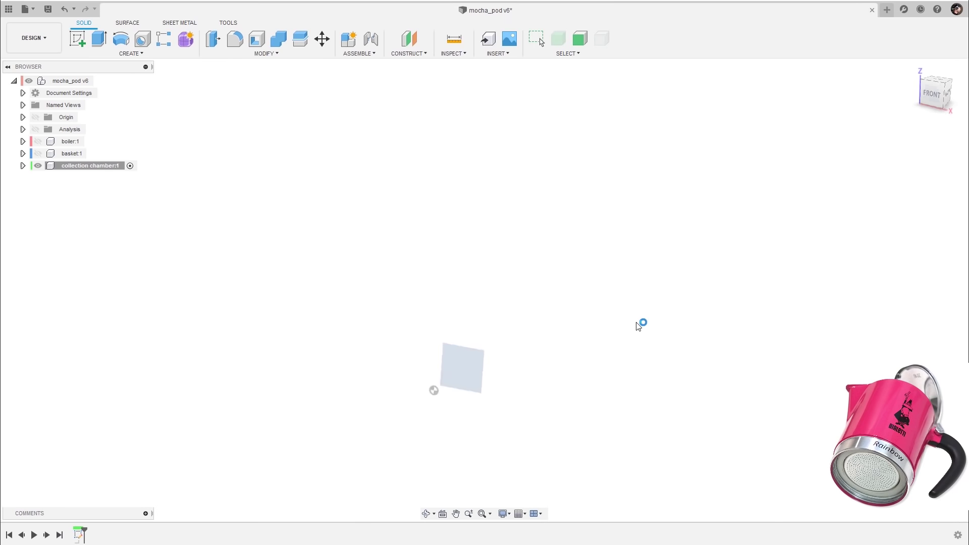
pyautogui.click(39, 152)
pyautogui.click(38, 141)
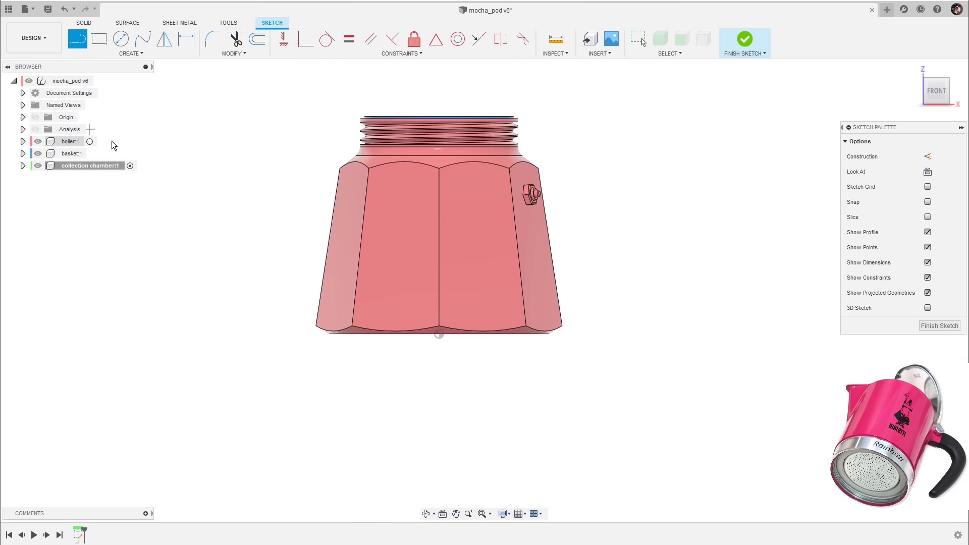
# - Turn on Slice for the sketch so the boiler and basket are cut at the sketch plane
pyautogui.scroll(3, 570, 263)
pyautogui.scroll(3, 571, 249)
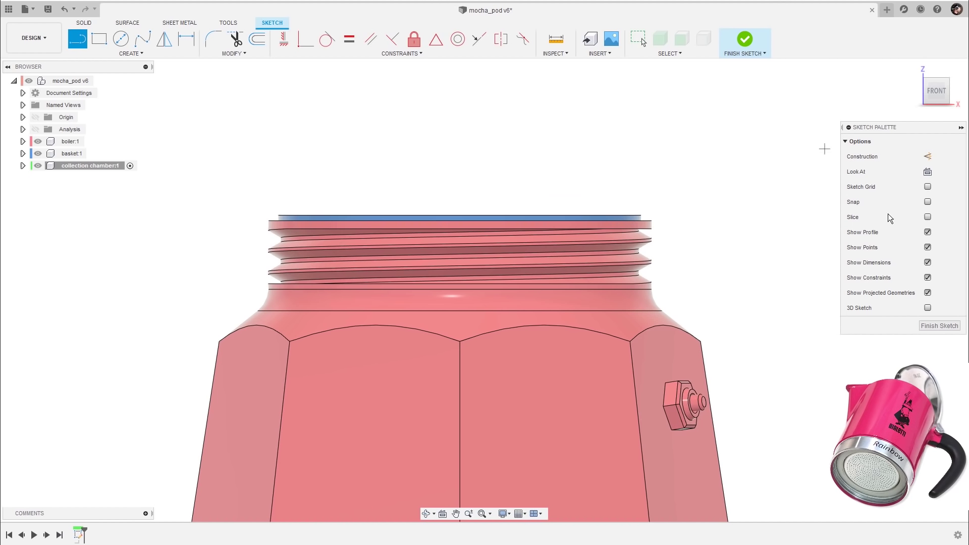
pyautogui.click(928, 218)
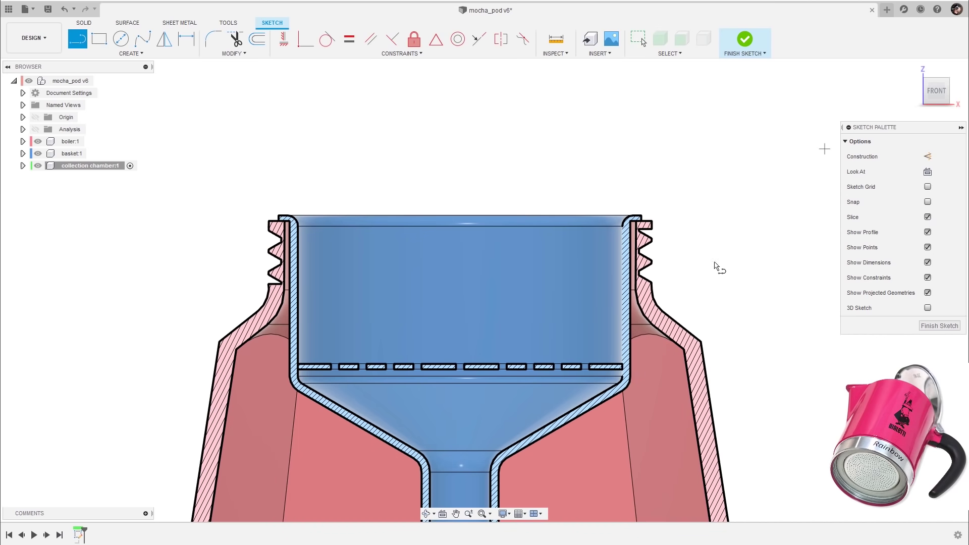
pyautogui.scroll(2, 590, 216)
pyautogui.scroll(-2, 580, 328)
pyautogui.scroll(1, 302, 383)
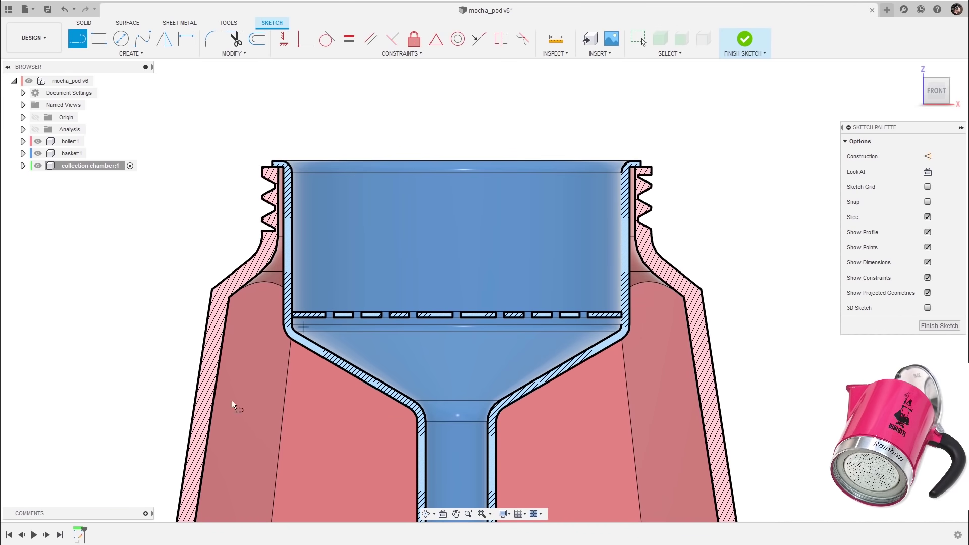
pyautogui.scroll(1, 624, 235)
pyautogui.moveTo(617, 202); pyautogui.dragTo(596, 310, button='middle')
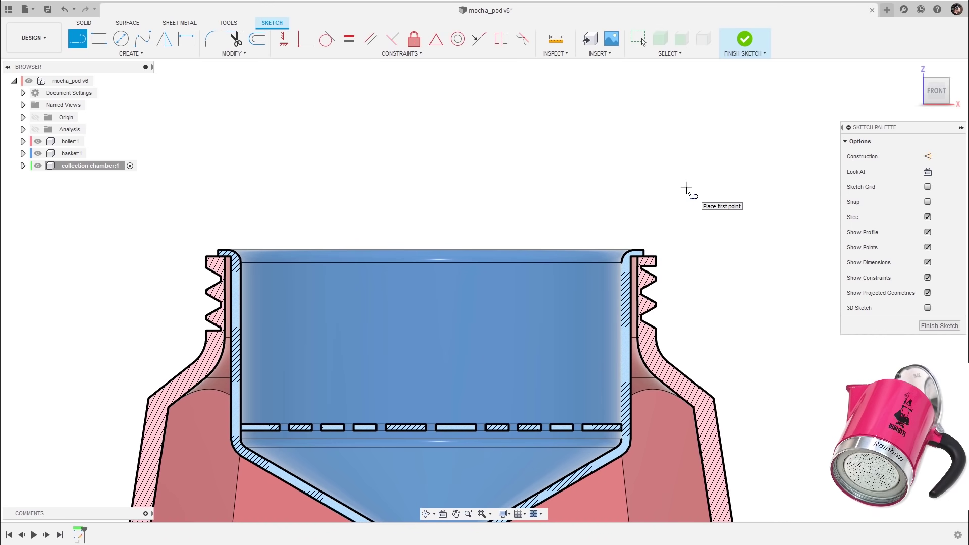
# - Sketch a vertical line about 10.6 cm long from the origin to above the basket and make it construction geometry
pyautogui.press('Escape')
pyautogui.press('l')
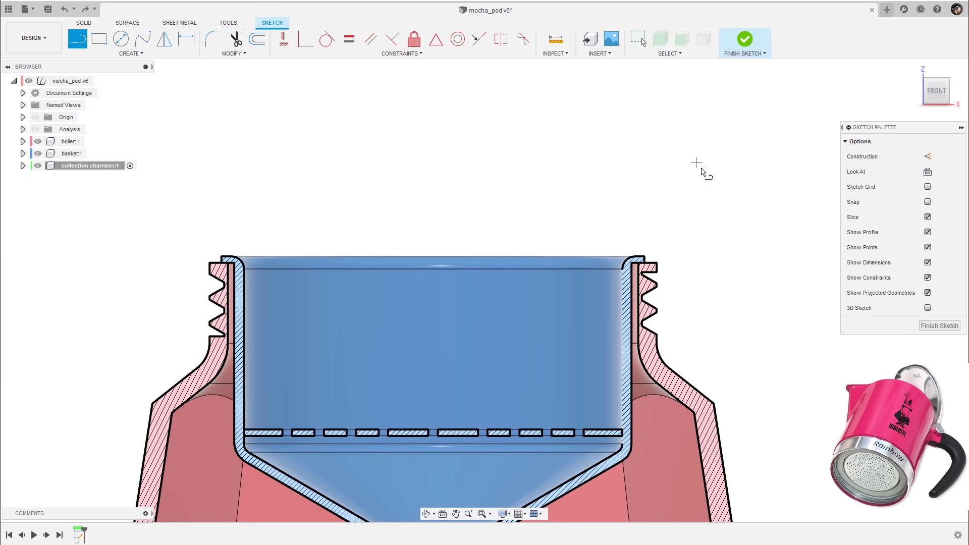
pyautogui.scroll(-2, 688, 180)
pyautogui.moveTo(688, 179); pyautogui.dragTo(724, 154, button='middle')
pyautogui.scroll(-3, 712, 264)
pyautogui.moveTo(712, 264); pyautogui.dragTo(714, 242, button='middle')
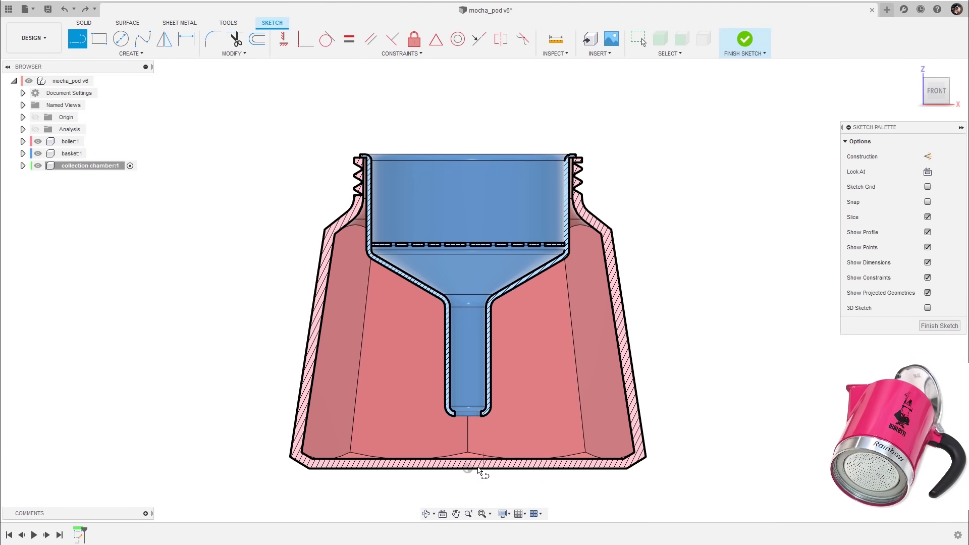
pyautogui.click(468, 470)
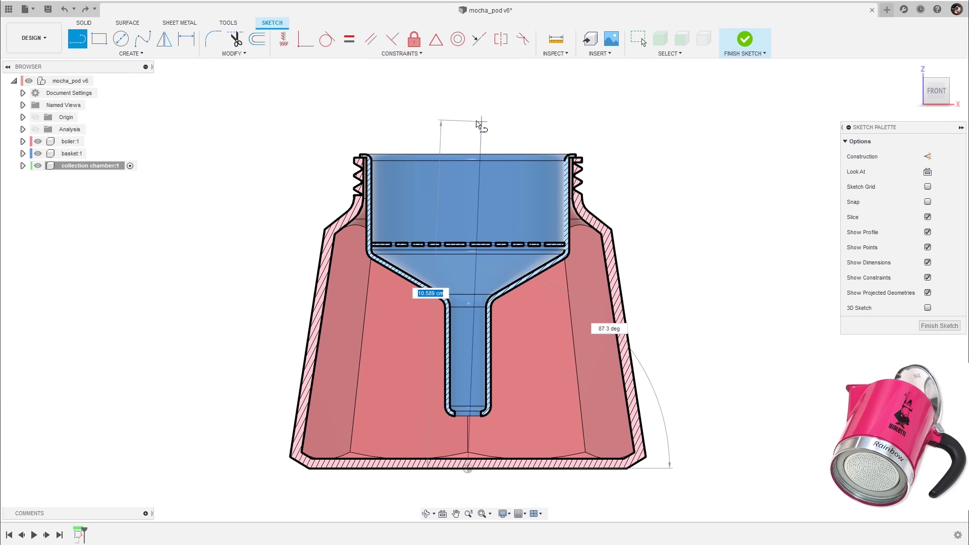
pyautogui.click(467, 121)
pyautogui.press('Escape')
pyautogui.click(469, 138)
pyautogui.press('x')
# - Dimension the length of the vertical construction line above the origin
pyautogui.scroll(2, 487, 138)
pyautogui.moveTo(505, 199)
pyautogui.mouseDown(button='middle')
pyautogui.moveTo(519, 189)
pyautogui.moveTo(535, 260)
pyautogui.mouseUp(button='middle')
pyautogui.press('d')
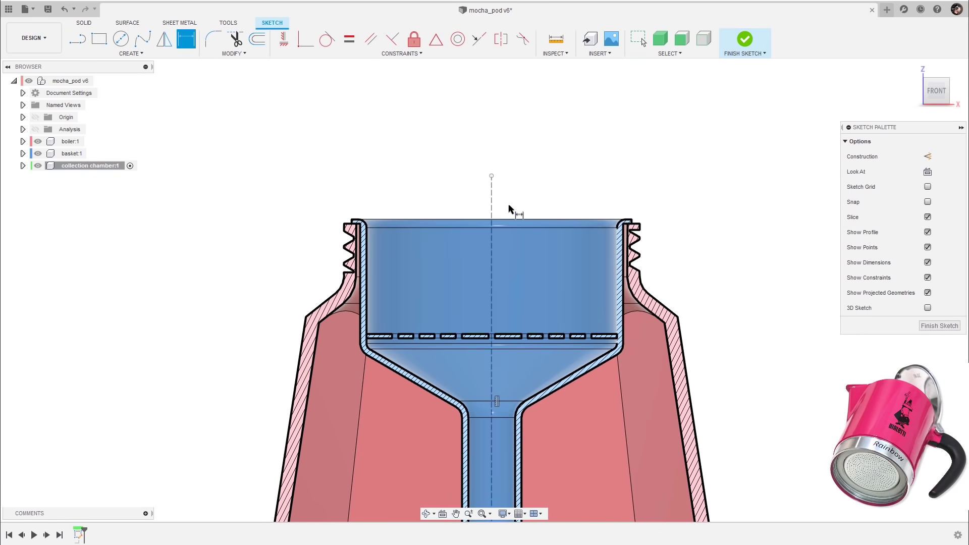
pyautogui.click(490, 205)
pyautogui.click(469, 207)
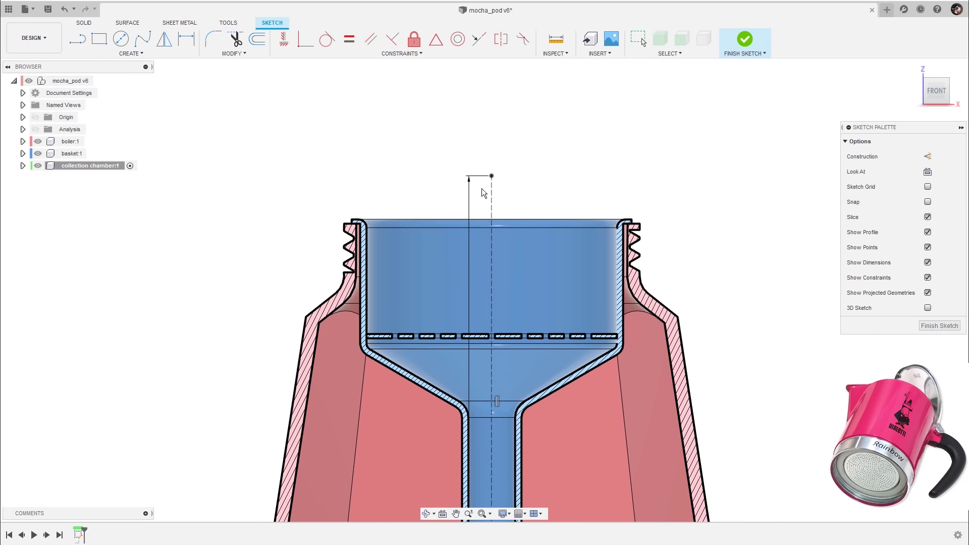
# - Sketch a closed L-shaped profile from the construction line's upper end across the basket and down over the boiler threads, with an inner leg about 1.4 cm long
pyautogui.scroll(3, 547, 191)
pyautogui.press('Escape')
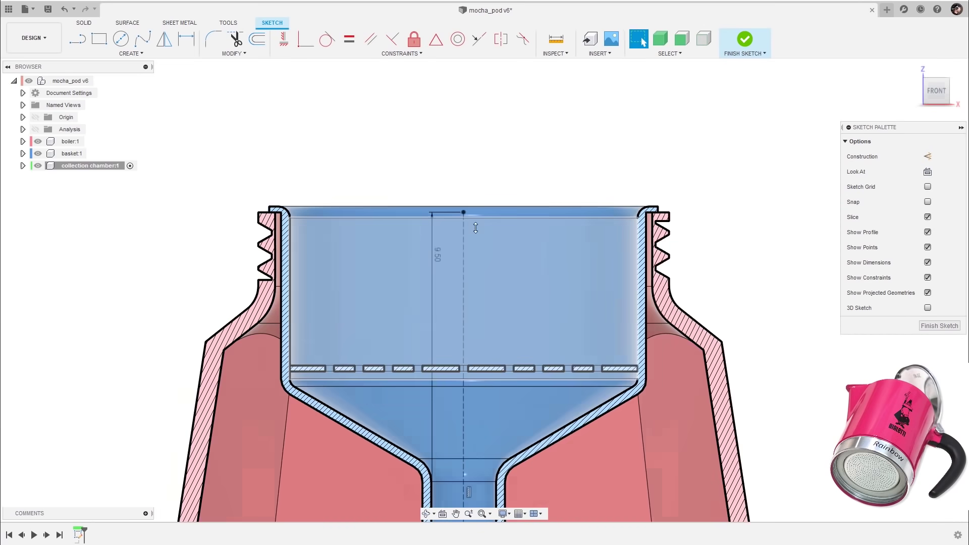
pyautogui.scroll(2, 476, 228)
pyautogui.press('l')
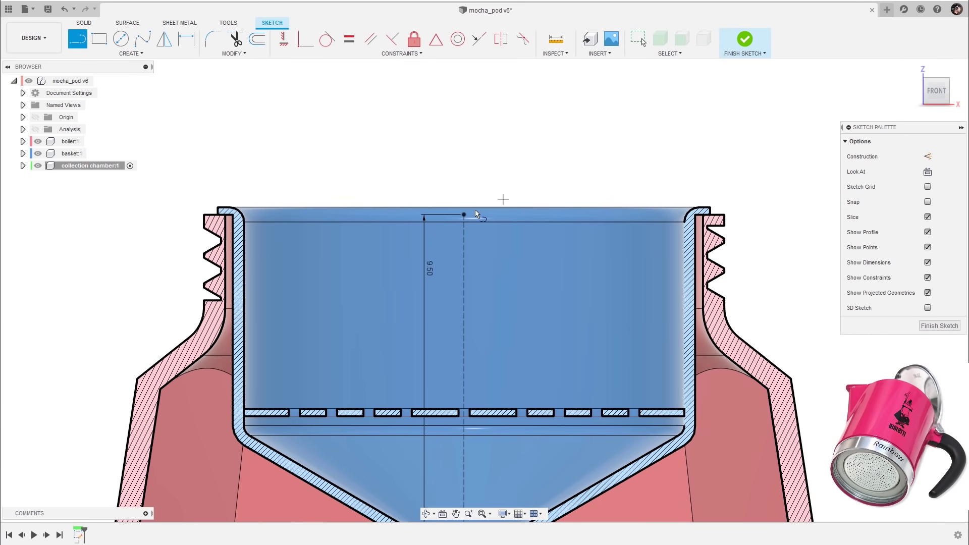
pyautogui.click(464, 215)
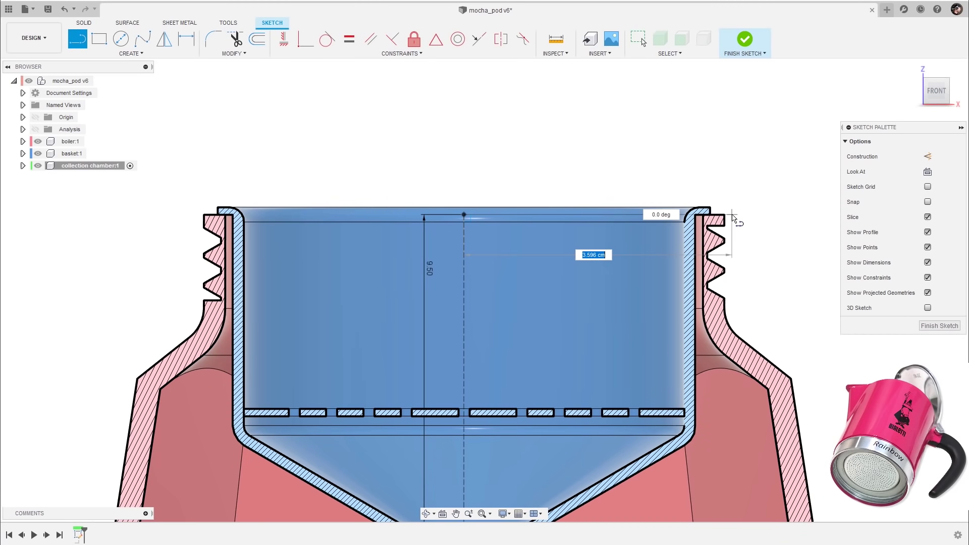
pyautogui.click(709, 221)
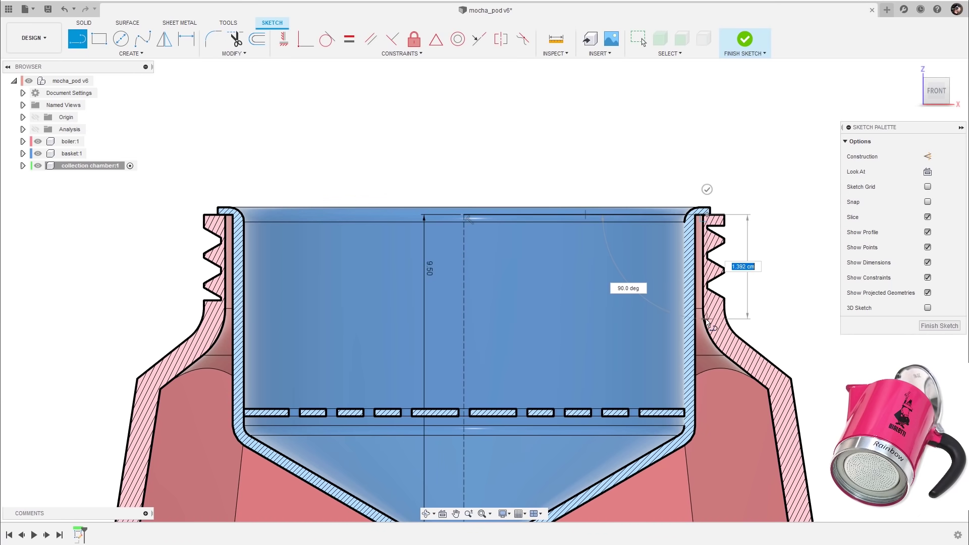
pyautogui.press('Escape')
pyautogui.click(749, 320)
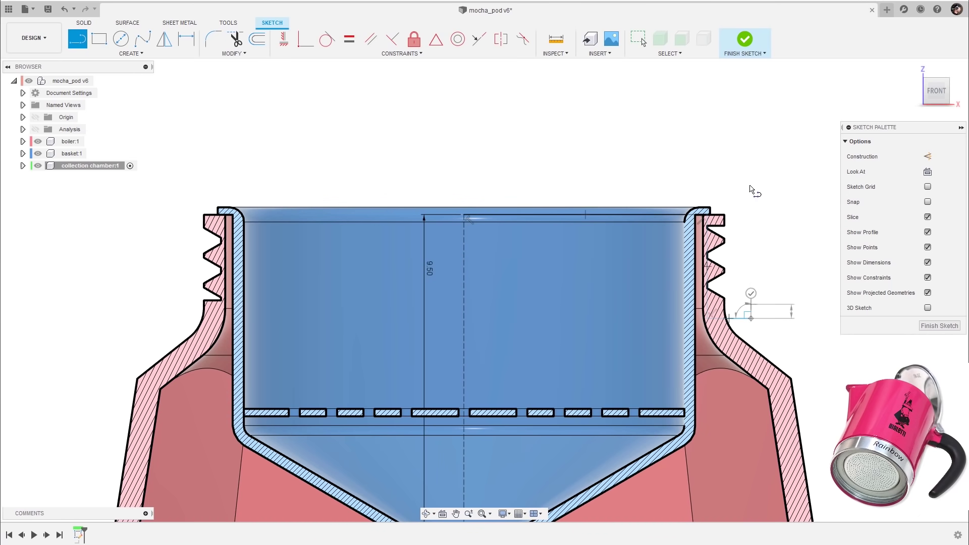
pyautogui.click(750, 173)
pyautogui.click(465, 174)
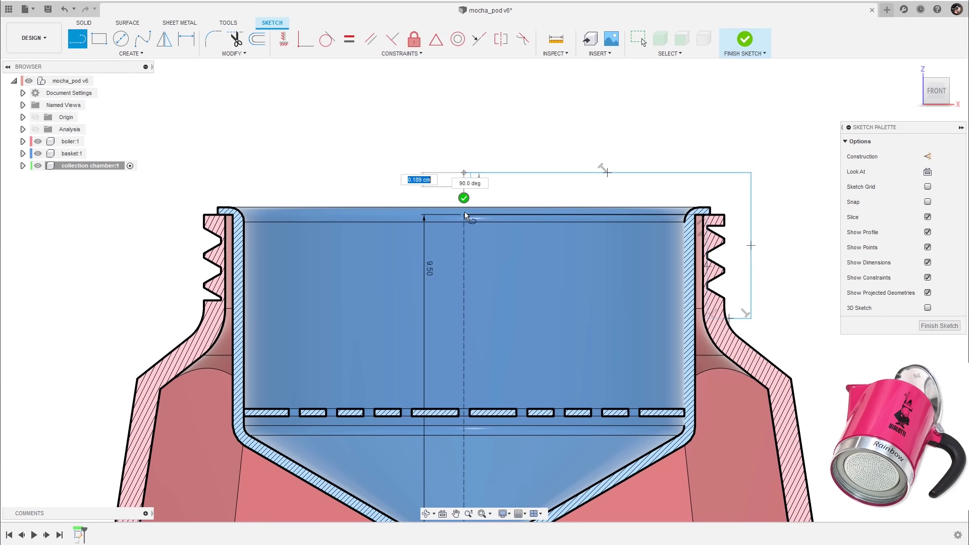
pyautogui.click(463, 217)
pyautogui.press('Escape')
# - Dimension the profile's upper edge to 3.7 cm from the centre axis to the outer edge
pyautogui.scroll(2, 587, 203)
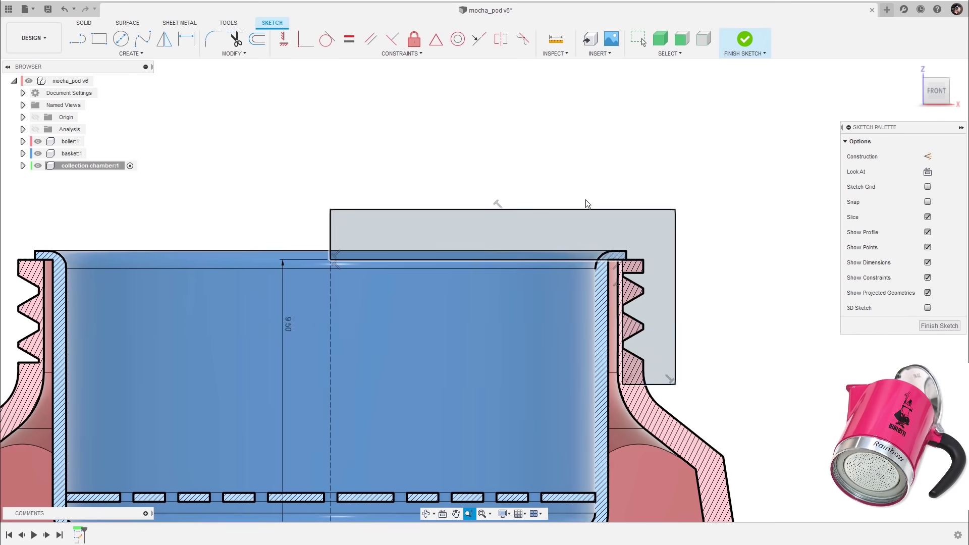
pyautogui.moveTo(587, 203); pyautogui.dragTo(545, 200, button='middle')
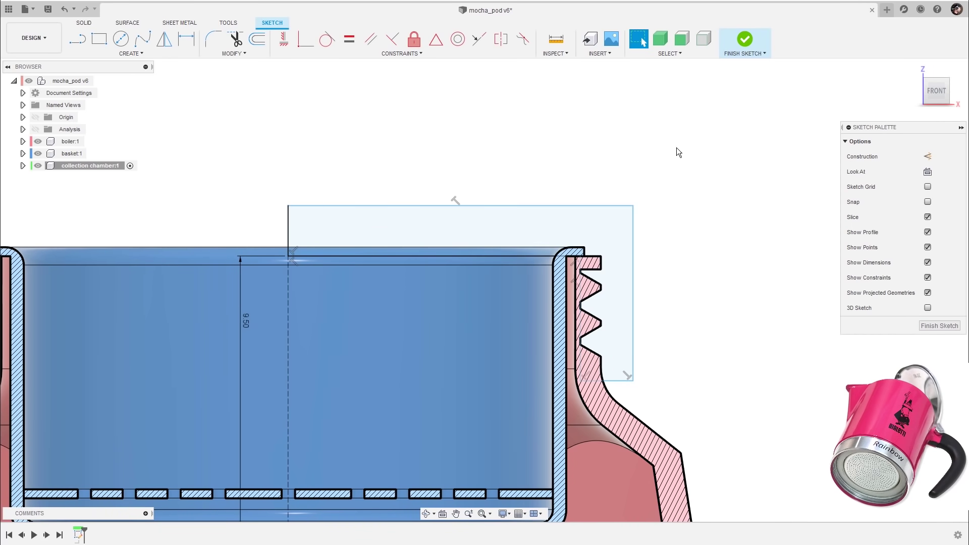
pyautogui.press('d')
pyautogui.click(532, 206)
pyautogui.click(565, 178)
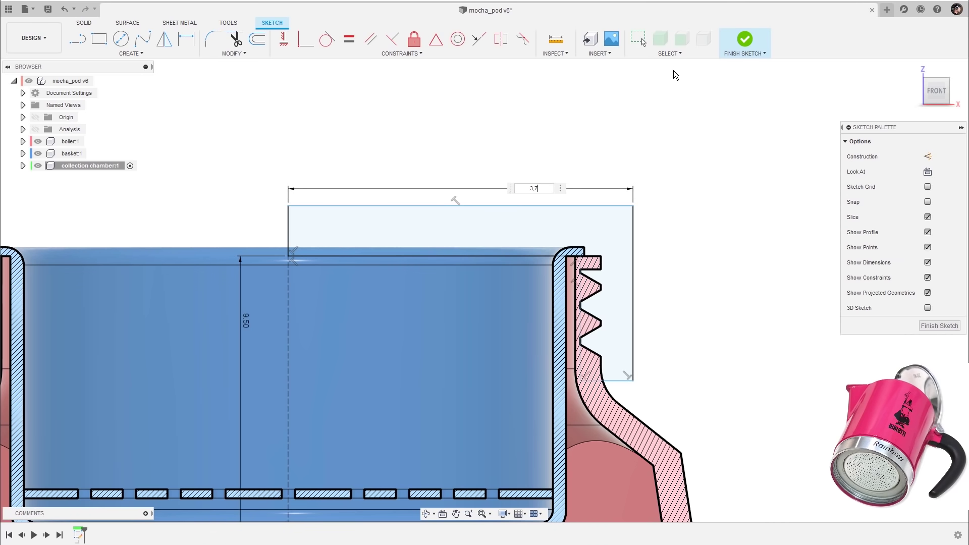
pyautogui.press('Return')
# - Dimension the profile's outer vertical edge beside the boiler threads to 1.5 cm
pyautogui.scroll(1, 613, 237)
pyautogui.click(610, 271)
pyautogui.click(638, 273)
pyautogui.write('1.')
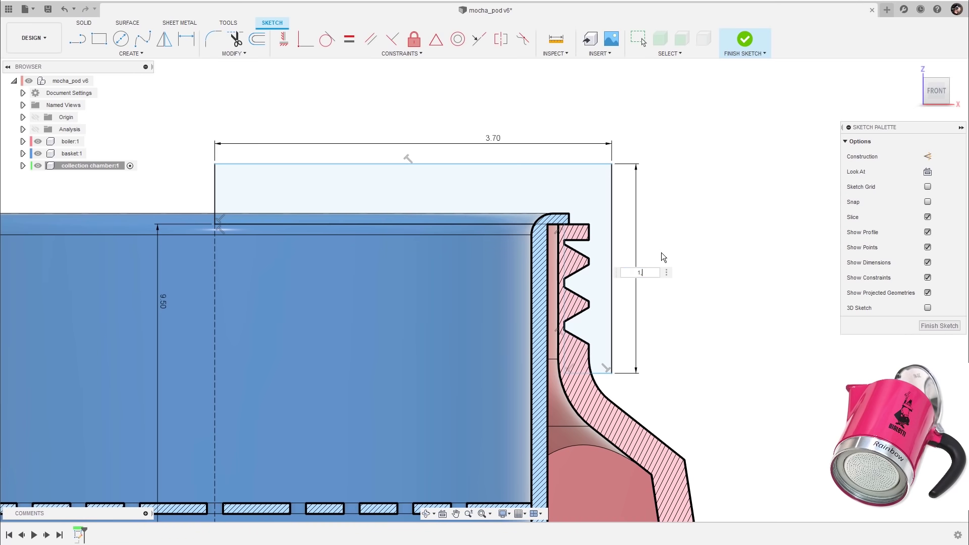
pyautogui.write('5')
pyautogui.press('Return')
# - Dimension the profile's short vertical edge on the centre axis and set its length to 0.3 cm
pyautogui.scroll(2, 645, 286)
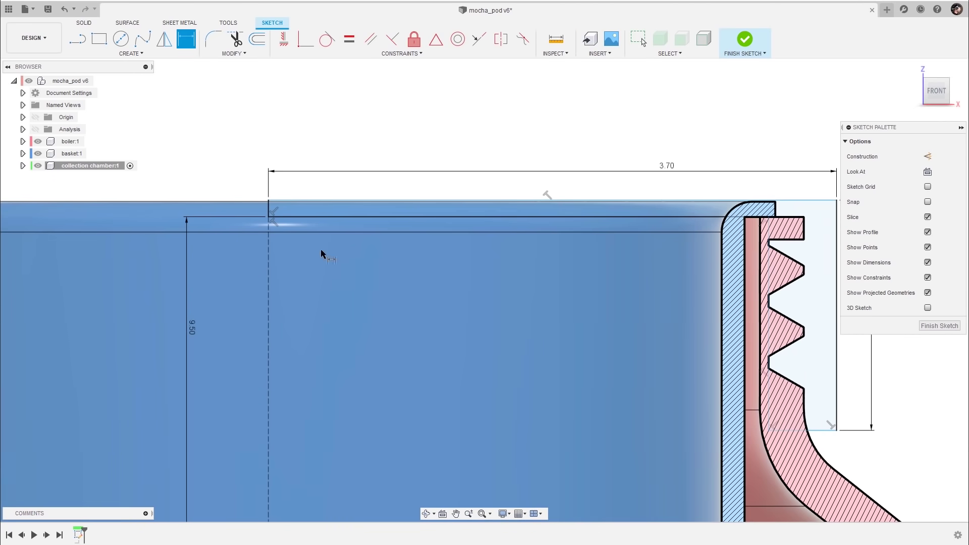
pyautogui.moveTo(321, 253); pyautogui.dragTo(486, 285, button='middle')
pyautogui.scroll(2, 485, 282)
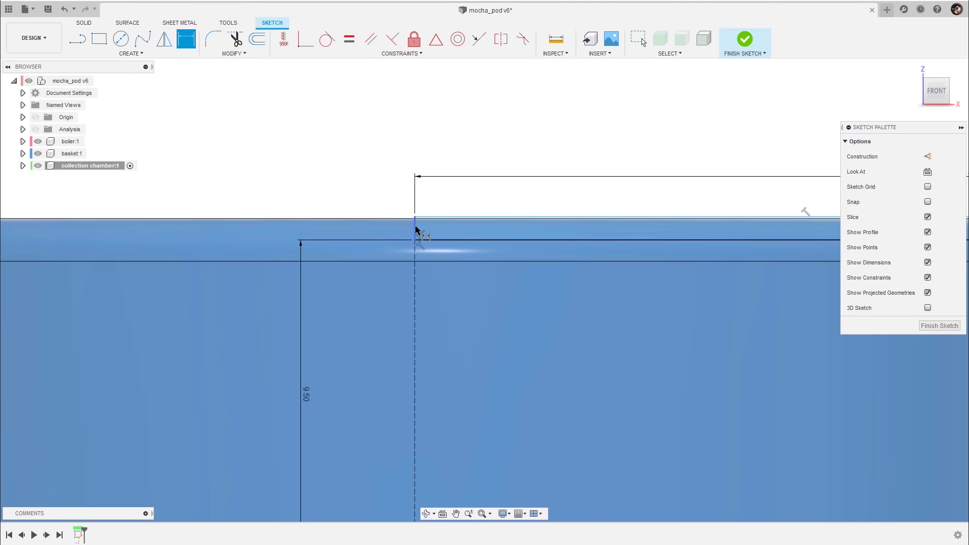
pyautogui.click(397, 230)
pyautogui.write('108314')
pyautogui.press('Return')
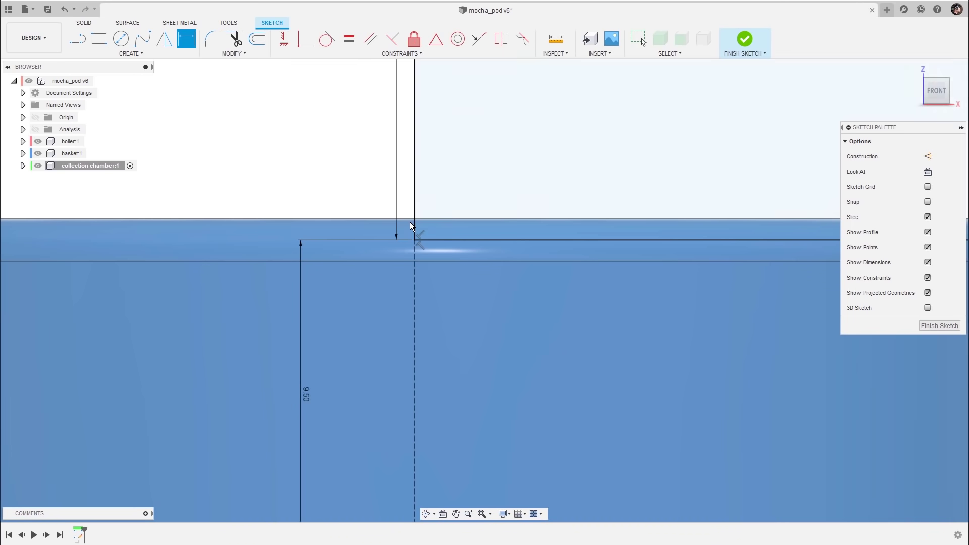
pyautogui.scroll(-4, 605, 224)
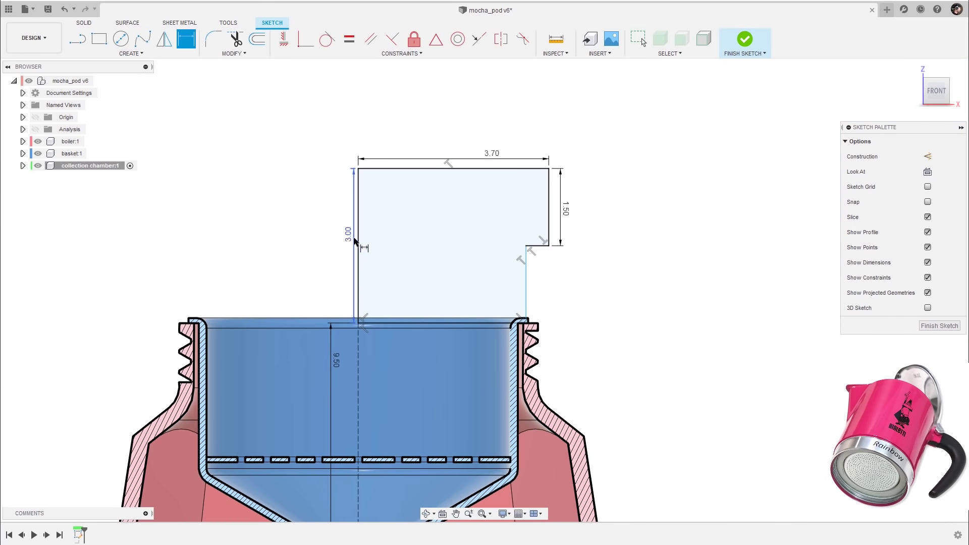
pyautogui.click(355, 243)
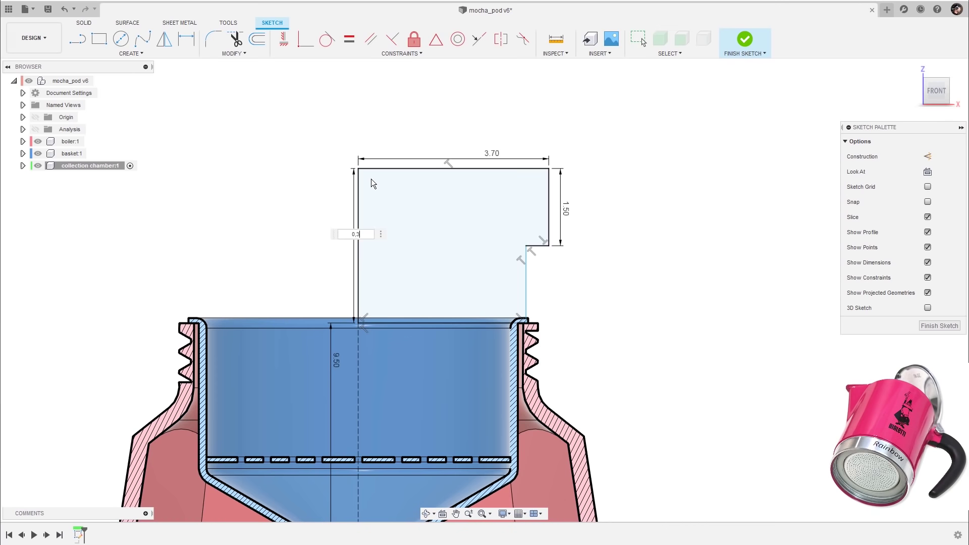
pyautogui.press('Return')
# - Dimension the short lower edge of the profile's outer leg to 0.45 cm
pyautogui.scroll(5, 584, 281)
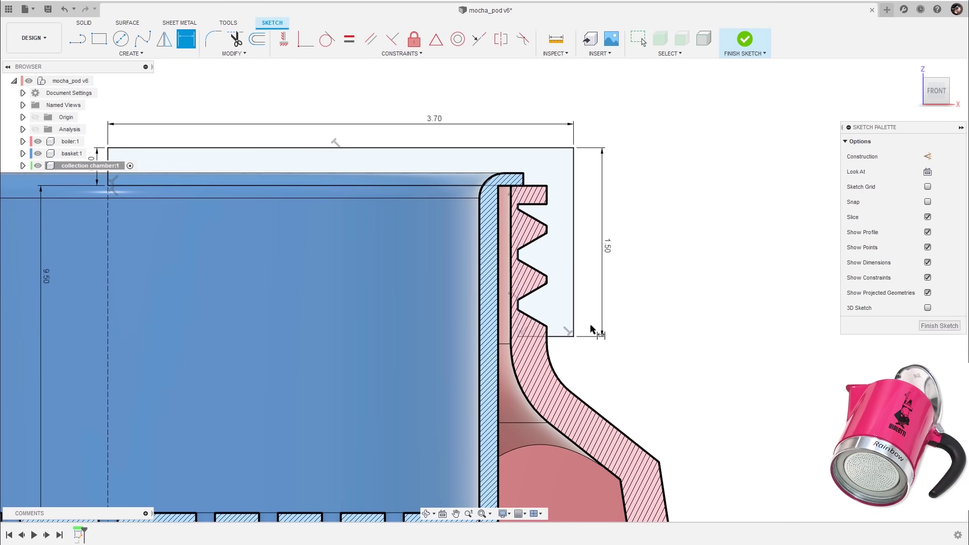
pyautogui.click(557, 341)
pyautogui.click(565, 365)
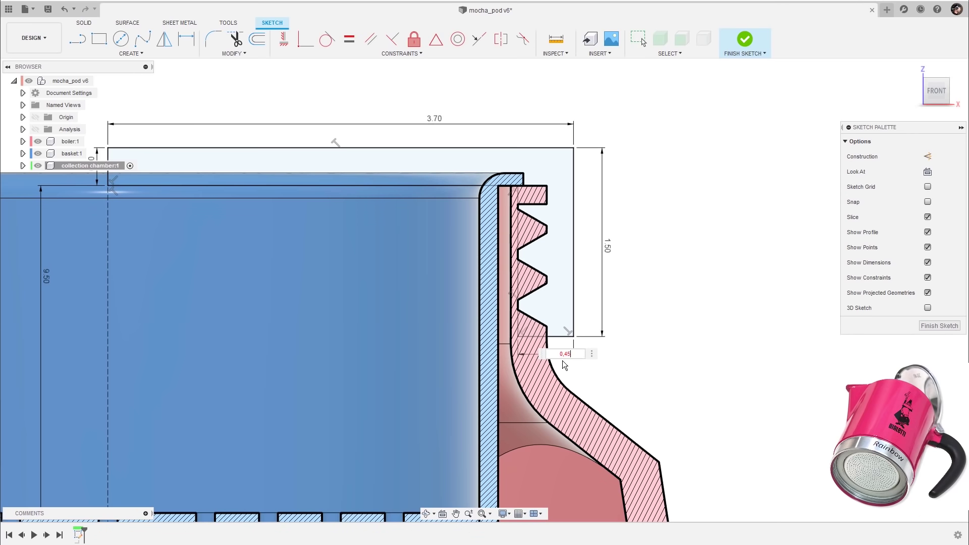
pyautogui.press('Return')
# - Examine how the profile overlaps the boiler threads and the basket rim in the sliced view
pyautogui.scroll(-3, 612, 188)
pyautogui.moveTo(574, 216)
pyautogui.mouseDown(button='middle')
pyautogui.moveTo(663, 226)
pyautogui.moveTo(697, 154)
pyautogui.moveTo(674, 184)
pyautogui.mouseUp(button='middle')
pyautogui.scroll(-3, 697, 154)
pyautogui.scroll(2, 684, 195)
pyautogui.scroll(2, 701, 222)
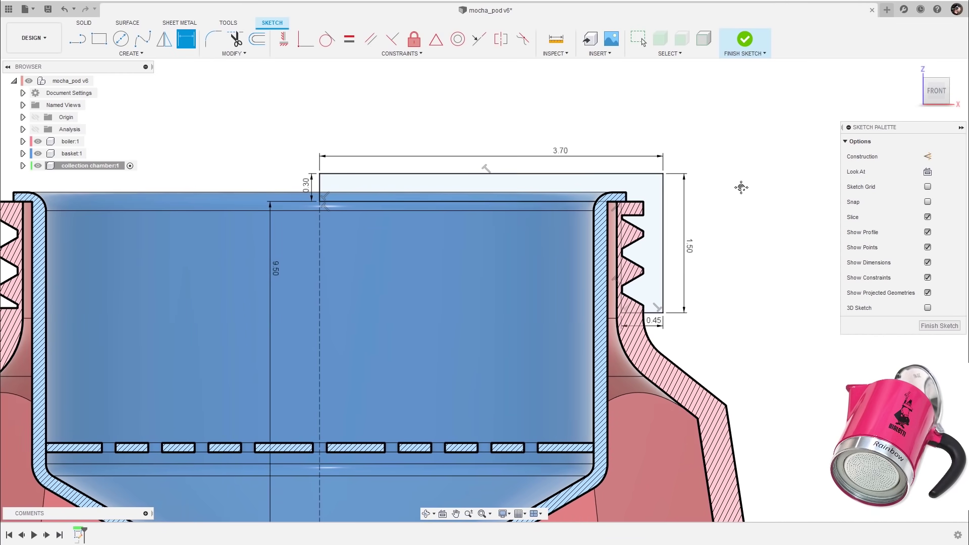
pyautogui.moveTo(741, 188); pyautogui.dragTo(719, 198, button='middle')
pyautogui.press('Escape')
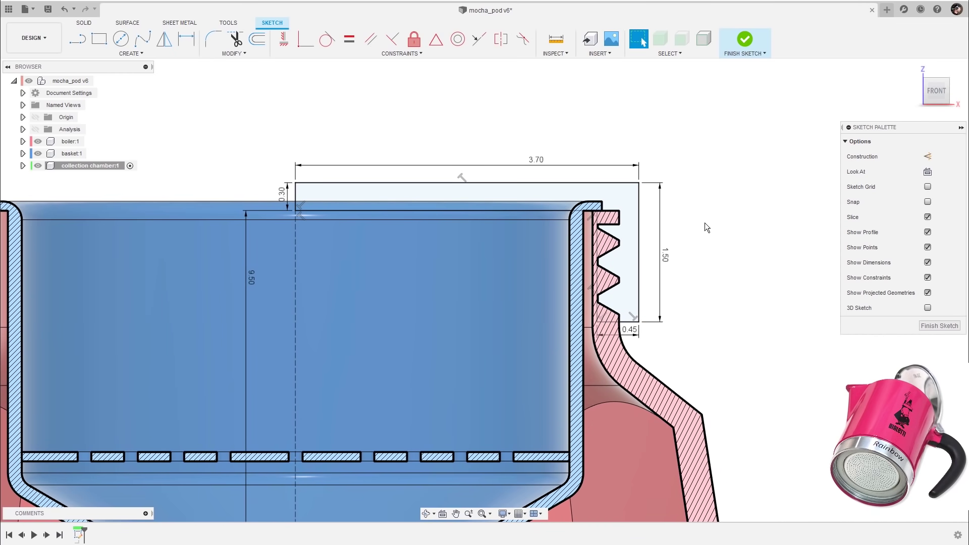
pyautogui.scroll(4, 697, 224)
pyautogui.scroll(4, 566, 253)
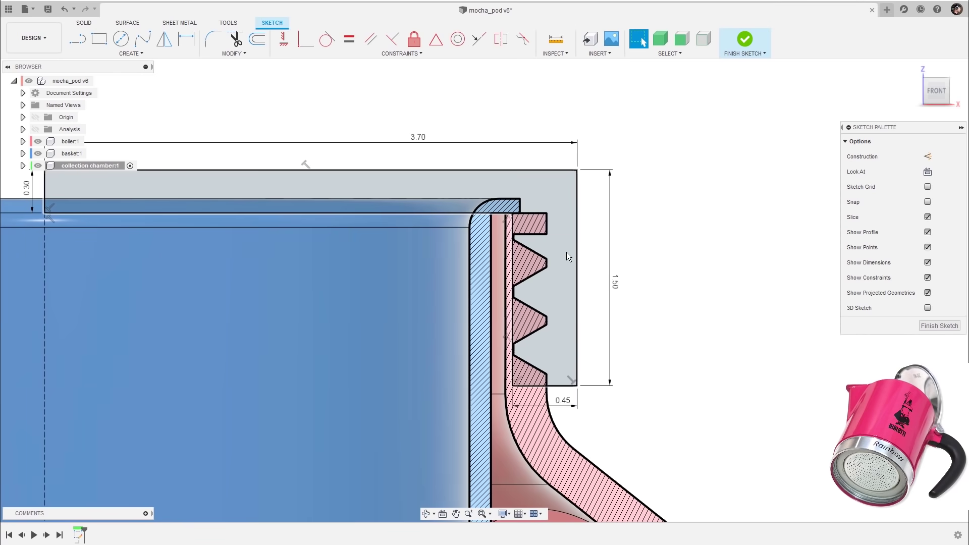
pyautogui.scroll(2, 571, 238)
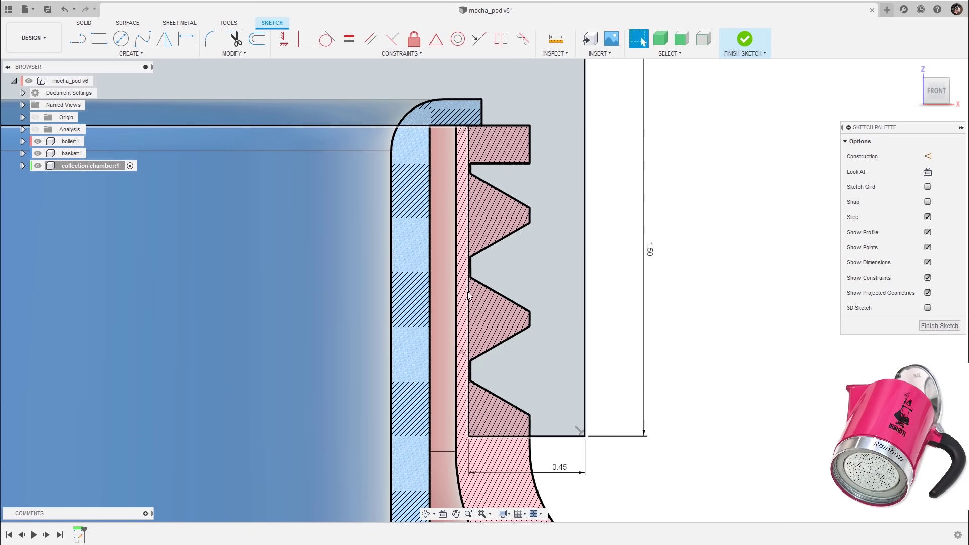
pyautogui.scroll(-5, 473, 202)
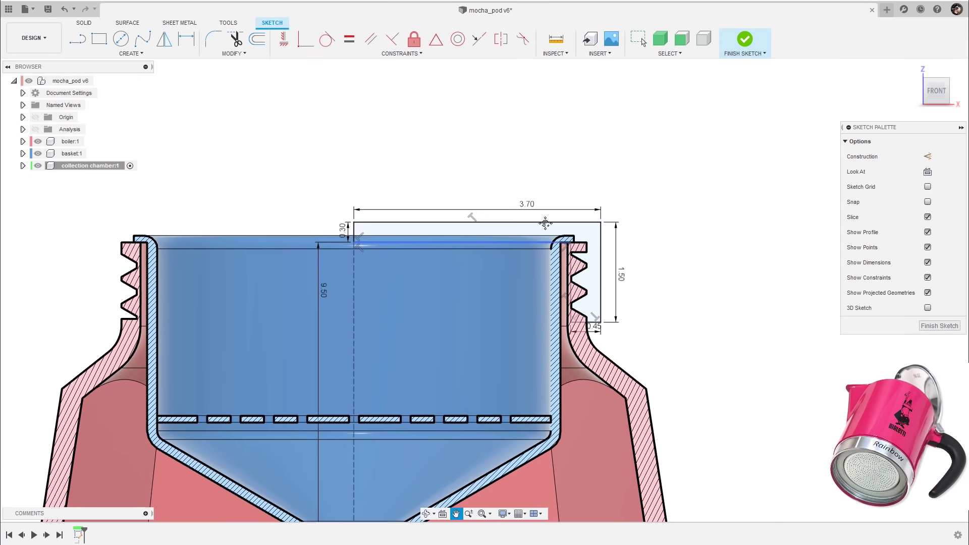
pyautogui.moveTo(546, 223); pyautogui.dragTo(570, 201, button='middle')
# - Finish the sketch and revolve the profile 360° around the construction line as a new body
pyautogui.press('q')
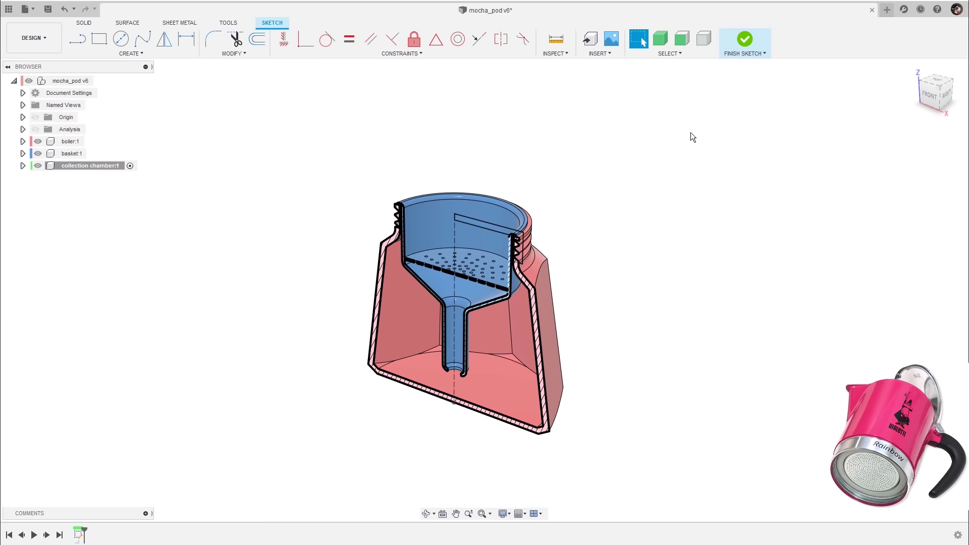
pyautogui.hotkey('ctrl', 'z')
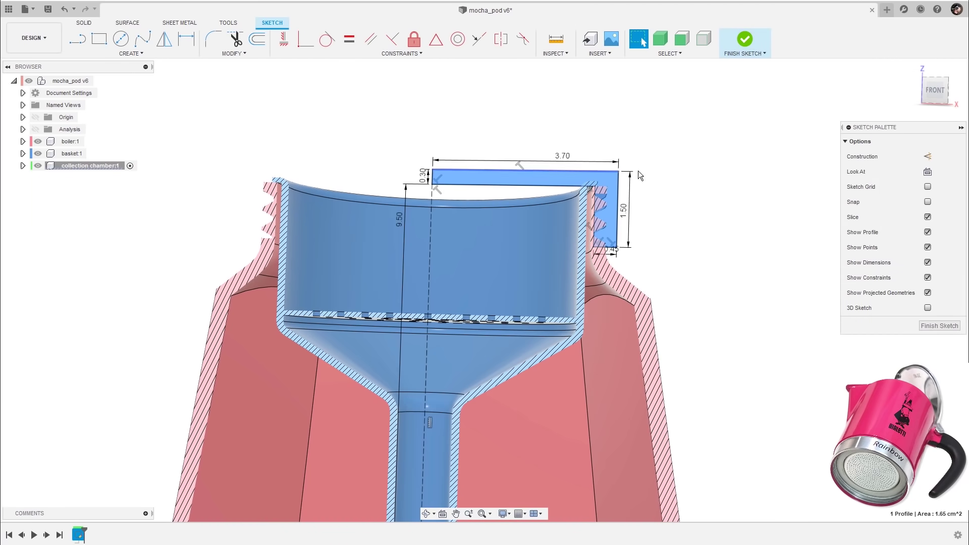
pyautogui.click(746, 38)
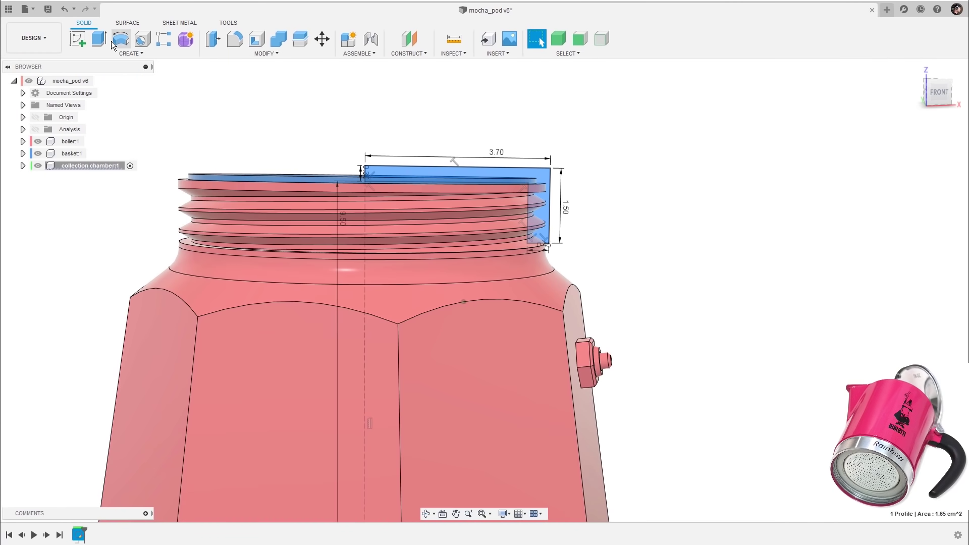
pyautogui.click(124, 44)
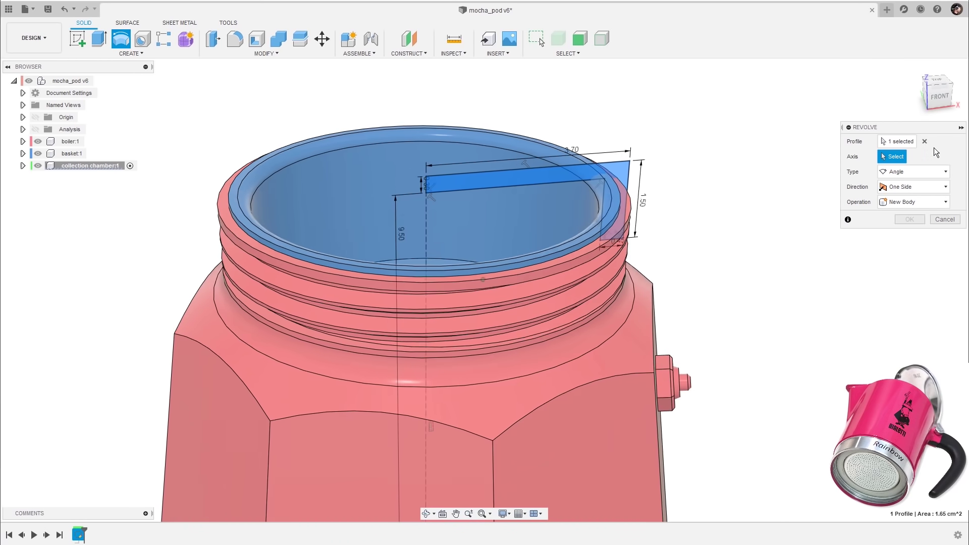
pyautogui.click(427, 221)
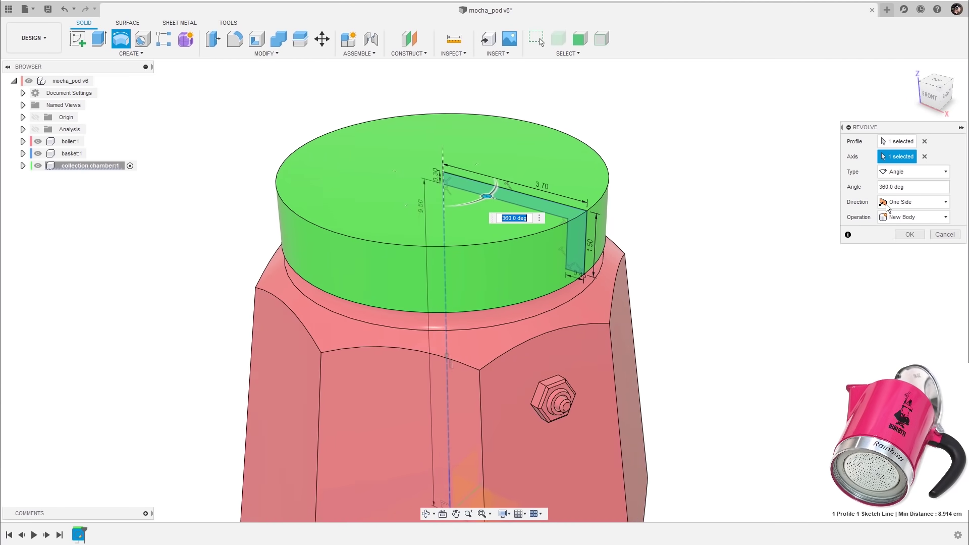
pyautogui.click(910, 216)
pyautogui.click(917, 215)
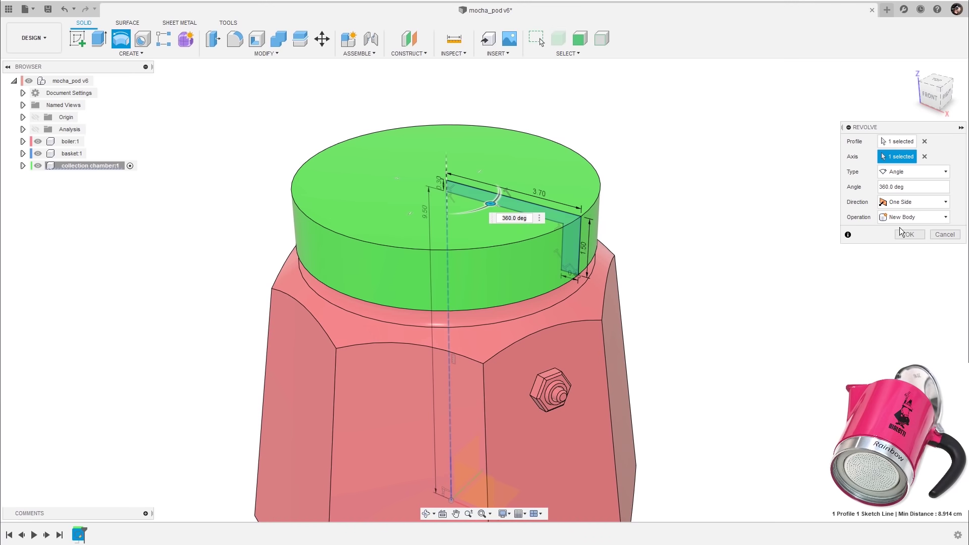
pyautogui.click(910, 233)
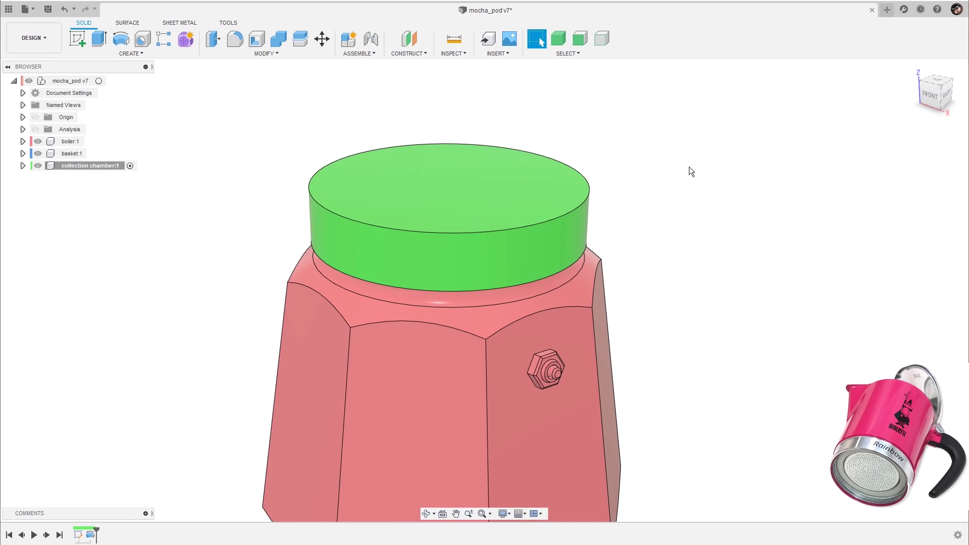
pyautogui.click(162, 54)
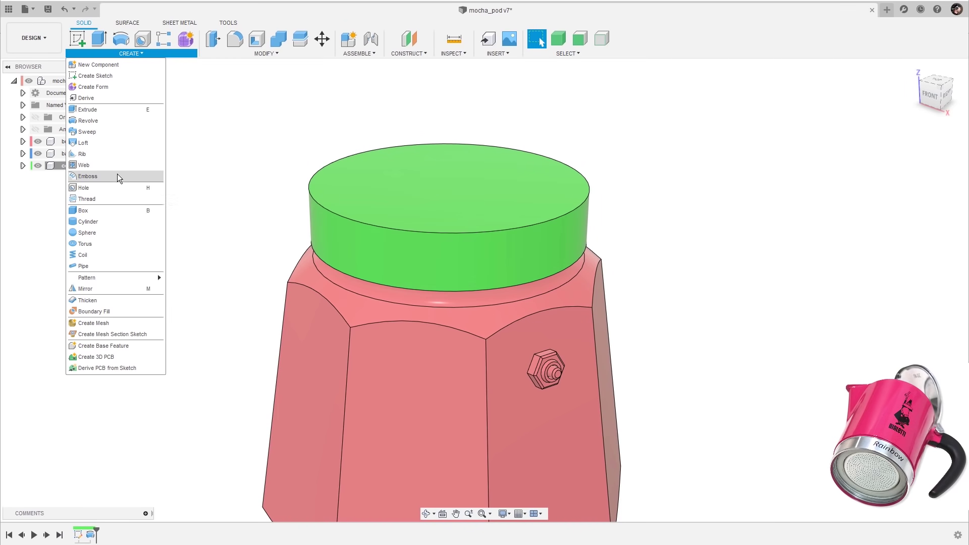
pyautogui.click(341, 116)
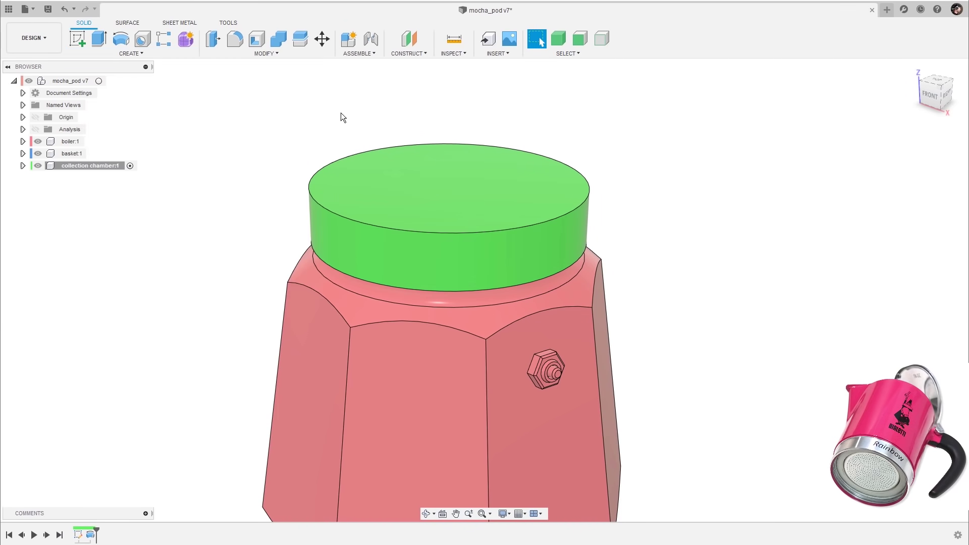
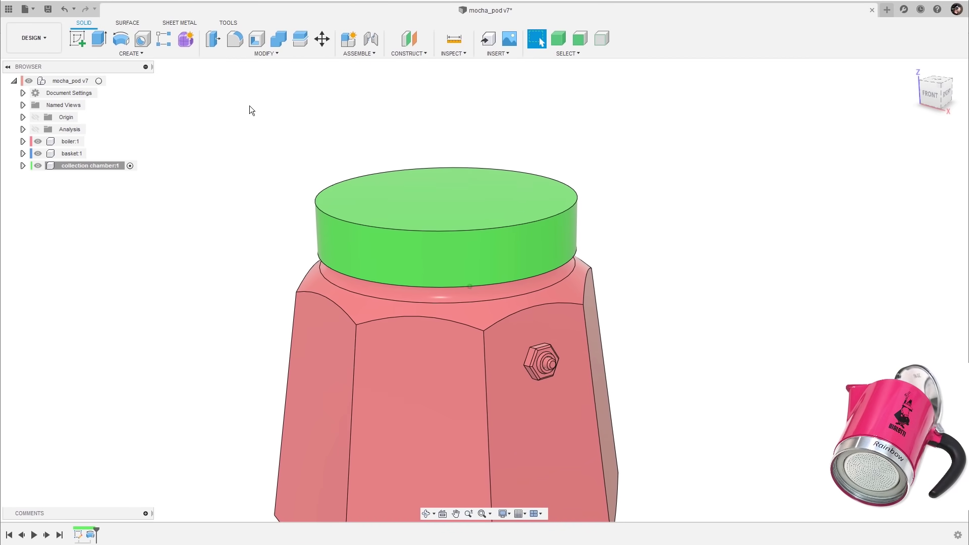
# - Turn on the section analysis and cut the collection chamber with the boiler as tool body using Combine, keeping the tools
pyautogui.click(36, 129)
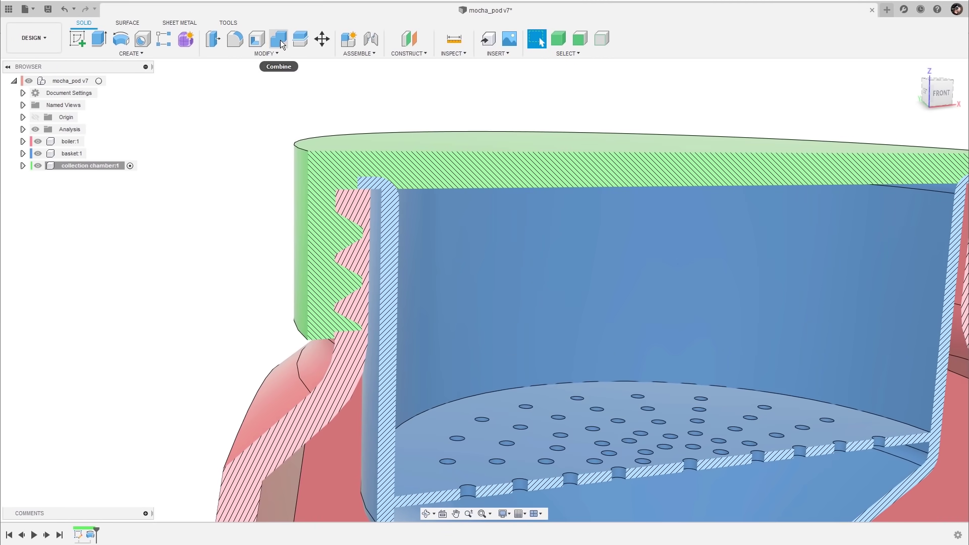
pyautogui.click(280, 40)
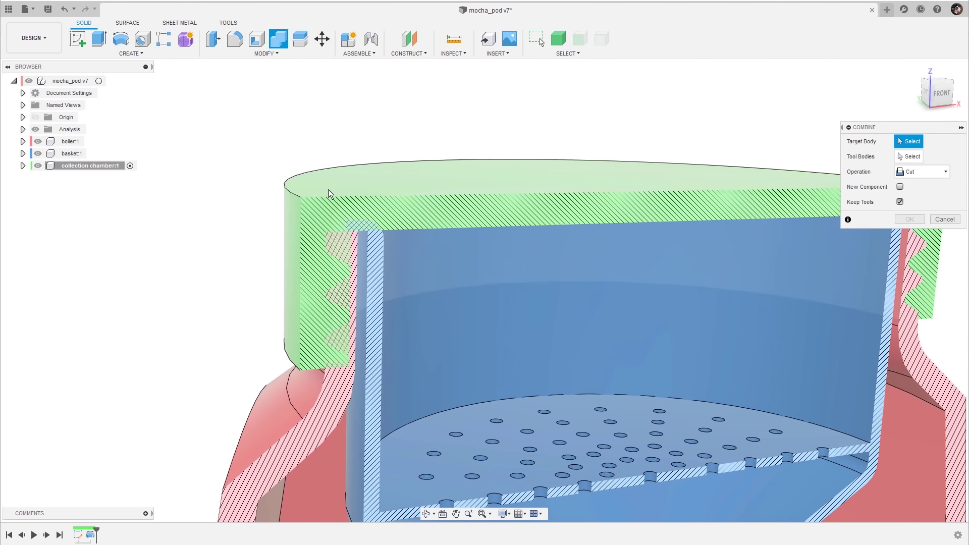
pyautogui.click(328, 191)
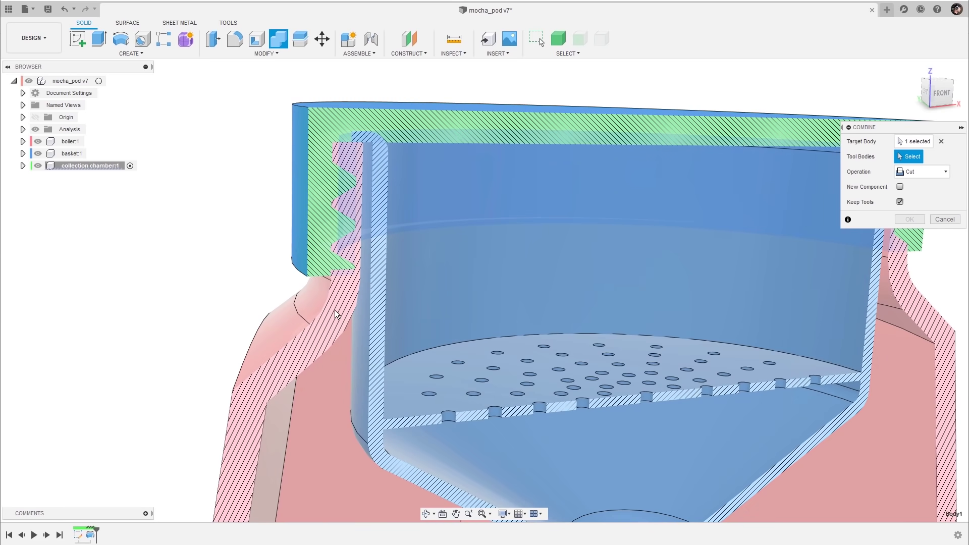
pyautogui.click(338, 315)
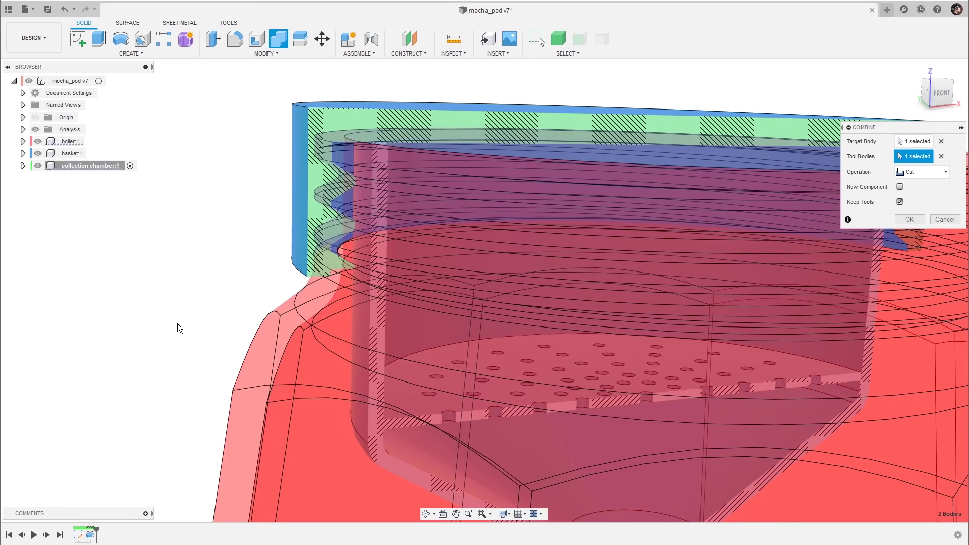
pyautogui.click(926, 172)
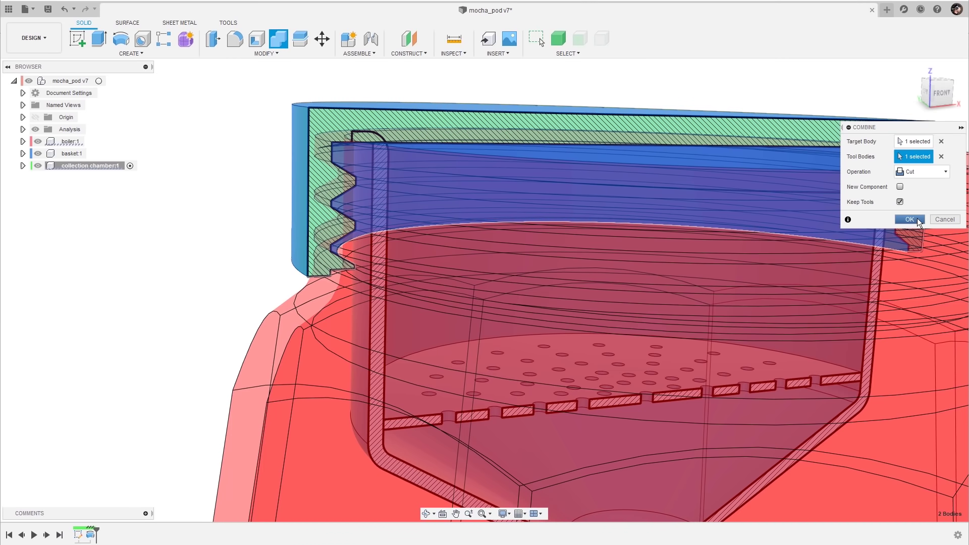
pyautogui.click(911, 219)
pyautogui.scroll(-5, 202, 275)
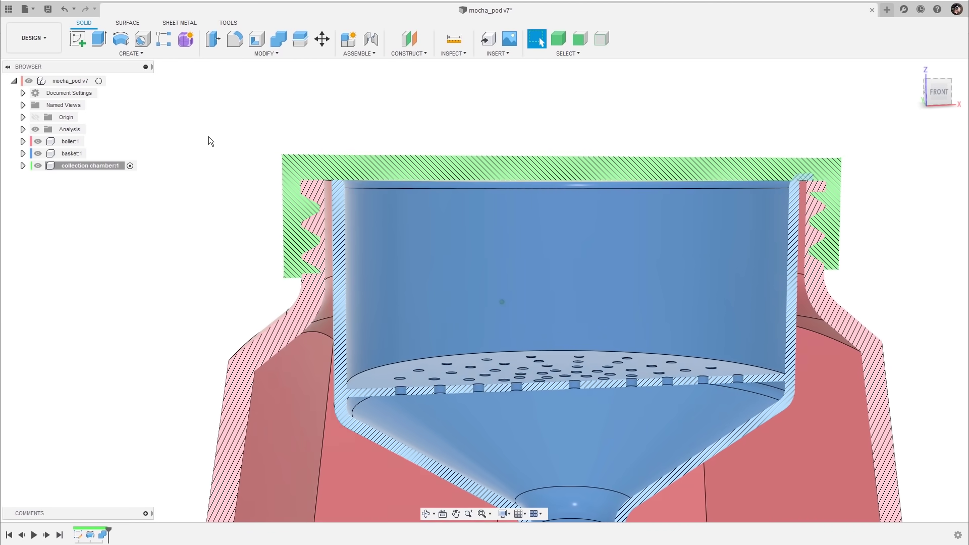
# - Hide the basket and boiler, inspect the threads cut into the collection chamber, and turn off the section analysis
pyautogui.click(42, 155)
pyautogui.click(38, 154)
pyautogui.click(38, 141)
pyautogui.keyDown('shift'); pyautogui.moveTo(667, 114); pyautogui.dragTo(651, 127, button='middle'); pyautogui.keyUp('shift')
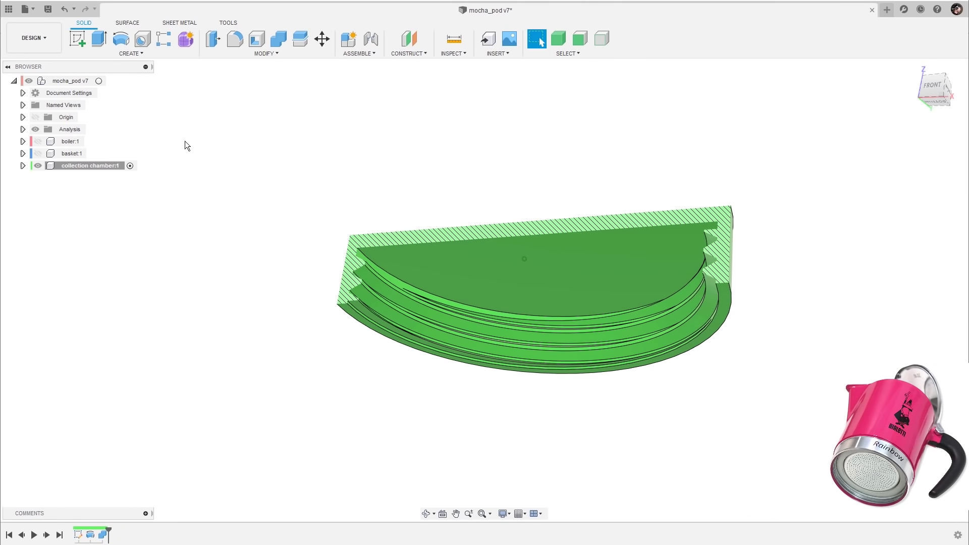
pyautogui.click(36, 131)
pyautogui.keyDown('shift'); pyautogui.moveTo(744, 126); pyautogui.dragTo(764, 145, button='middle'); pyautogui.keyUp('shift')
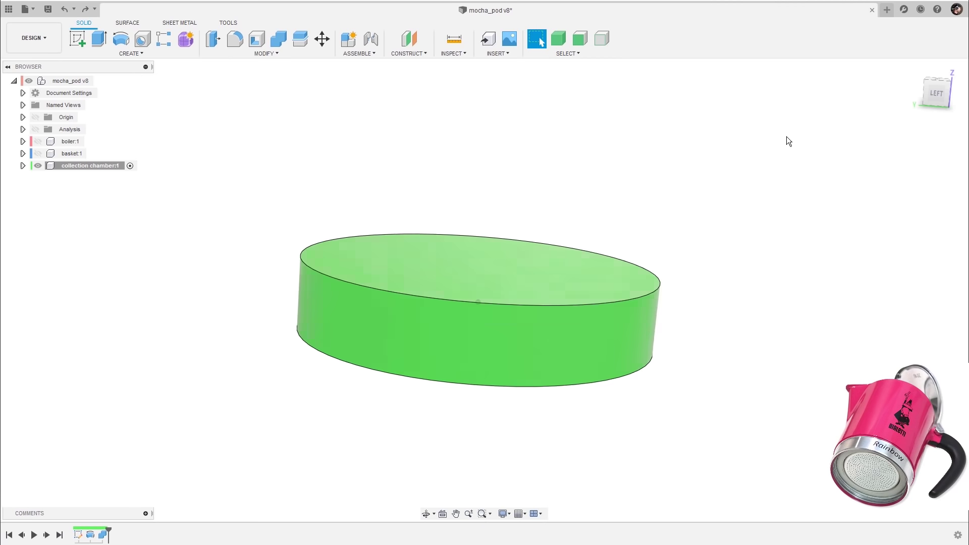
# - Start a sketch on the collection chamber's top face, show the basket and hide the chamber
pyautogui.click(569, 265)
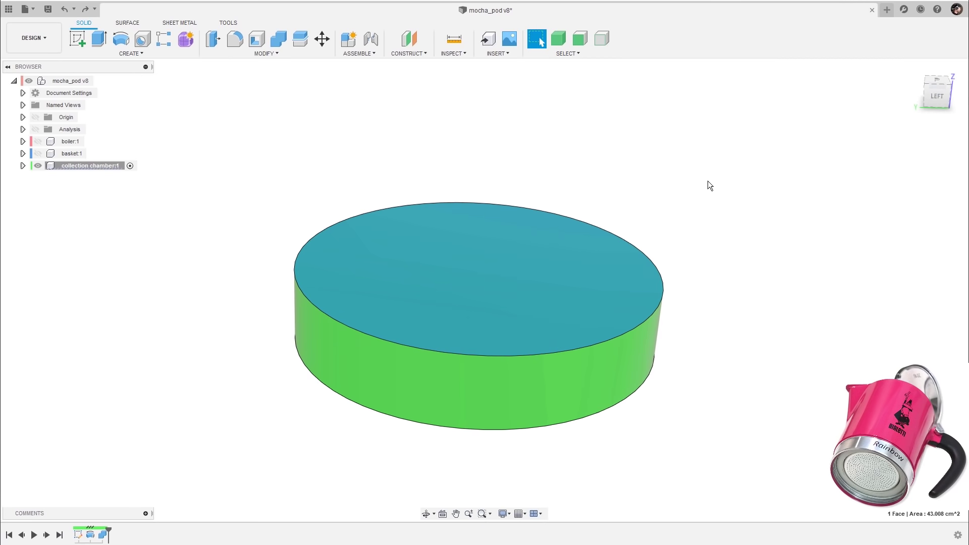
pyautogui.moveTo(707, 181); pyautogui.dragTo(680, 183, button='right')
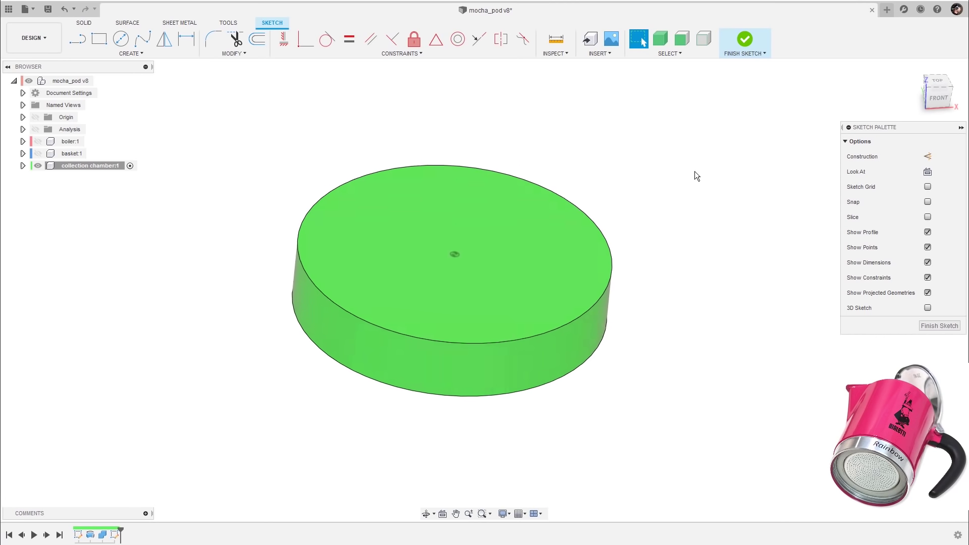
pyautogui.click(38, 153)
pyautogui.keyDown('shift'); pyautogui.moveTo(664, 142); pyautogui.dragTo(713, 294, button='middle'); pyautogui.keyUp('shift')
pyautogui.click(38, 165)
pyautogui.scroll(3, 732, 191)
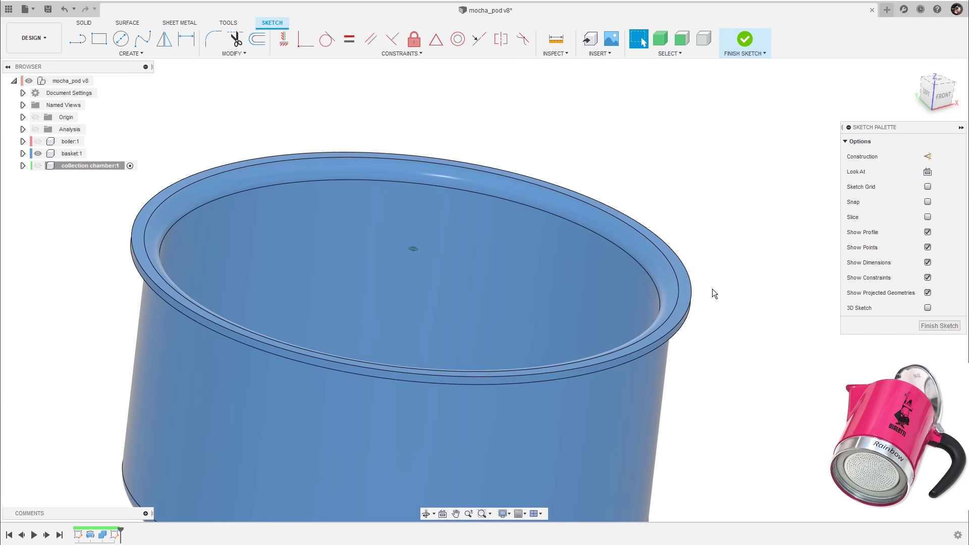
# - Project the basket rim's outer edge into the sketch with the projection link on, and show the collection chamber again
pyautogui.press('p')
pyautogui.scroll(-2, 685, 241)
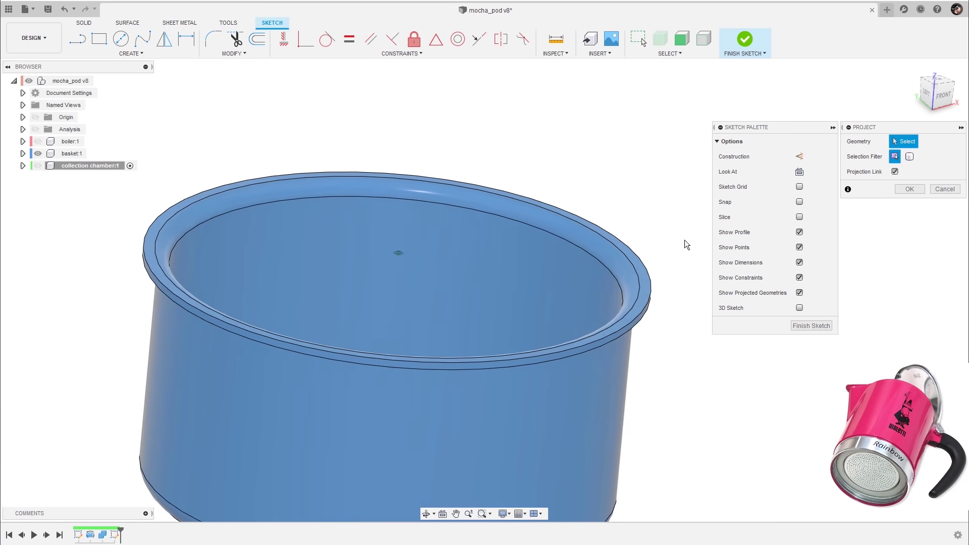
pyautogui.click(640, 305)
pyautogui.scroll(-1, 913, 196)
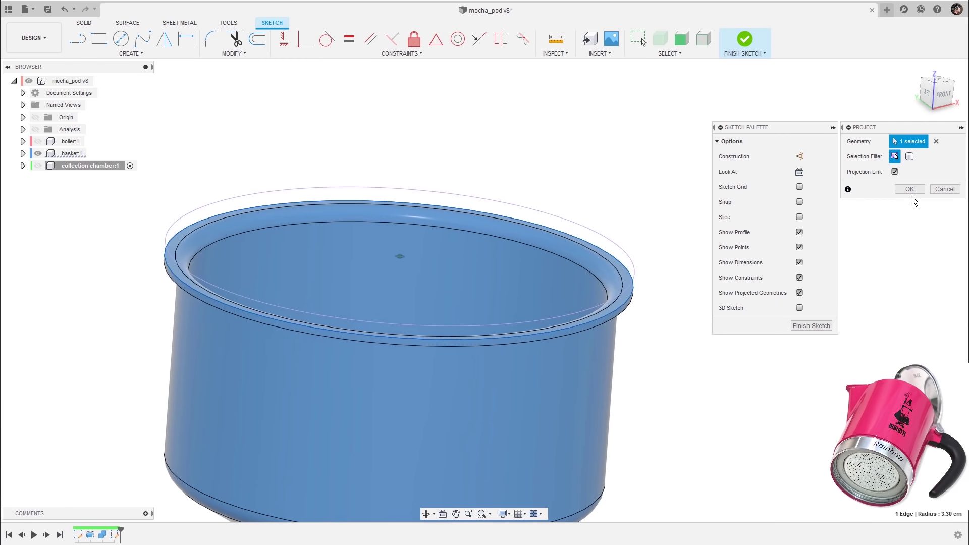
pyautogui.click(910, 189)
pyautogui.scroll(-2, 690, 196)
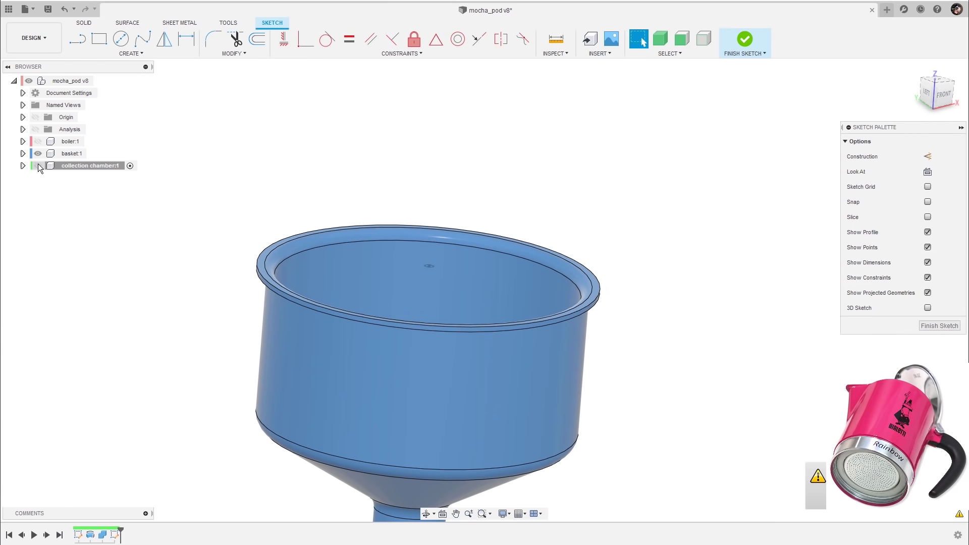
pyautogui.click(38, 166)
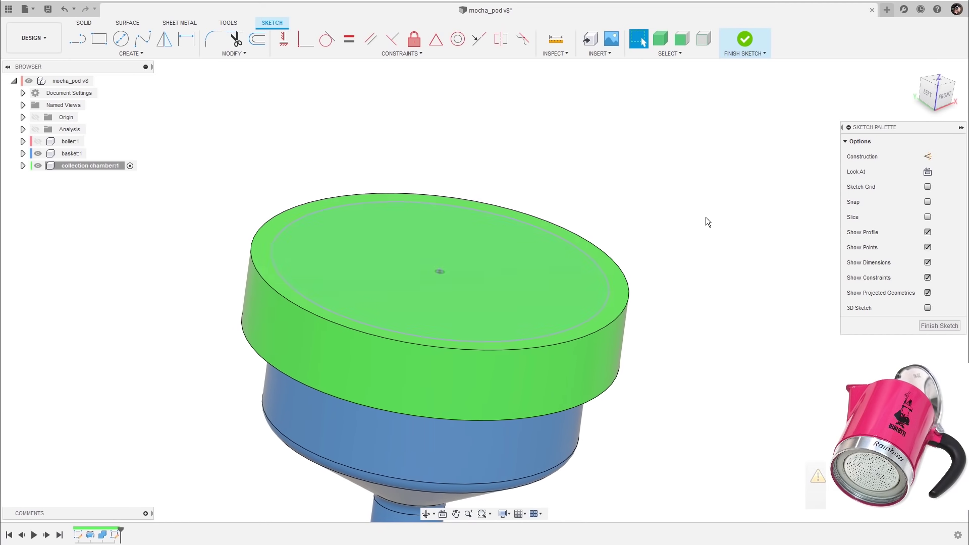
# - Set up an Extrude of the projected circular profile as a cut with a distance of -0.3 cm
pyautogui.click(547, 286)
pyautogui.moveTo(610, 265)
pyautogui.keyDown('shift'); pyautogui.mouseDown(button='middle')
pyautogui.moveTo(461, 257)
pyautogui.moveTo(668, 187)
pyautogui.moveTo(693, 195)
pyautogui.mouseUp(button='middle'); pyautogui.keyUp('shift')
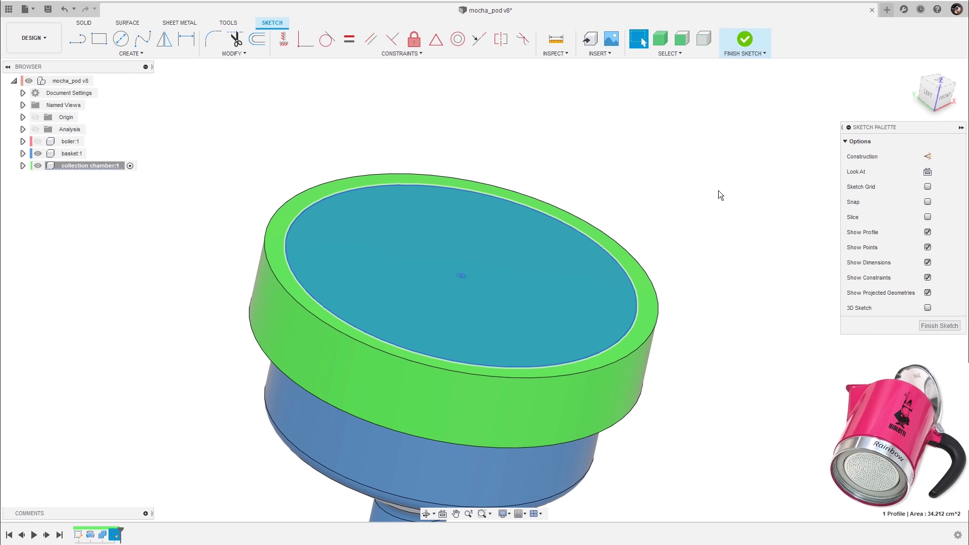
pyautogui.press('e')
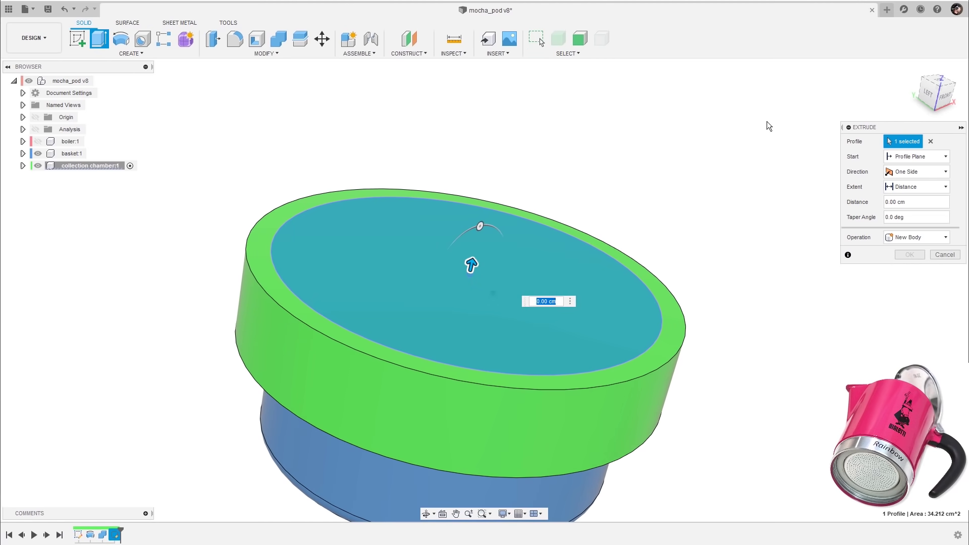
pyautogui.write('-0,3')
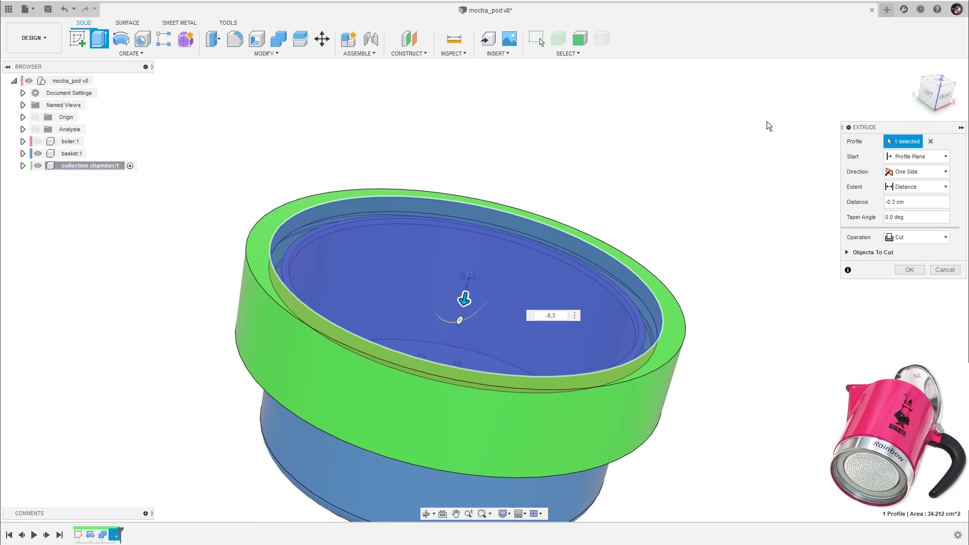
pyautogui.keyDown('shift'); pyautogui.moveTo(766, 124); pyautogui.dragTo(731, 152, button='middle'); pyautogui.keyUp('shift')
pyautogui.scroll(6, 742, 141)
pyautogui.keyDown('shift'); pyautogui.moveTo(768, 326); pyautogui.dragTo(760, 379, button='middle'); pyautogui.keyUp('shift')
pyautogui.keyDown('shift'); pyautogui.moveTo(746, 183); pyautogui.dragTo(710, 150, button='middle'); pyautogui.keyUp('shift')
pyautogui.scroll(-4, 708, 151)
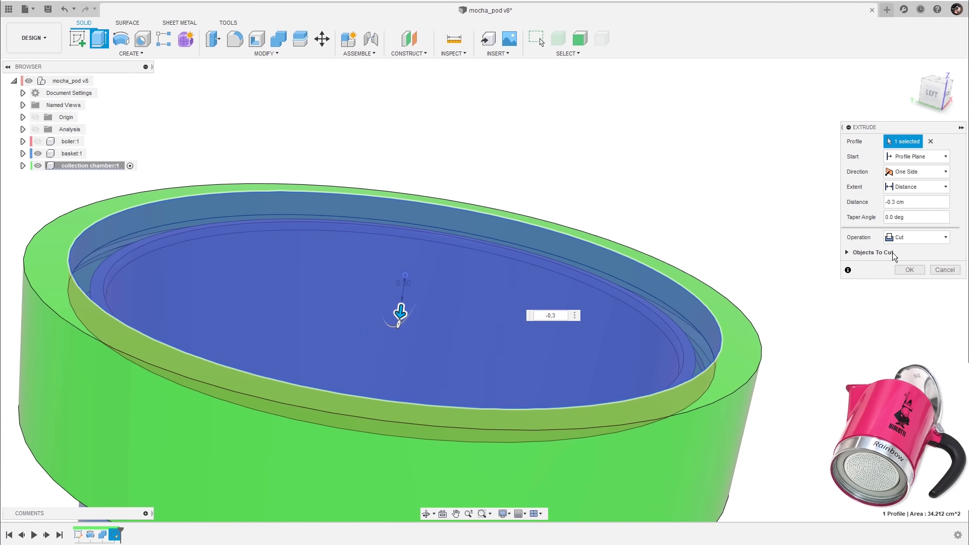
# - Exclude the basket body from the objects to cut and complete the extrusion through the collection chamber only
pyautogui.click(847, 254)
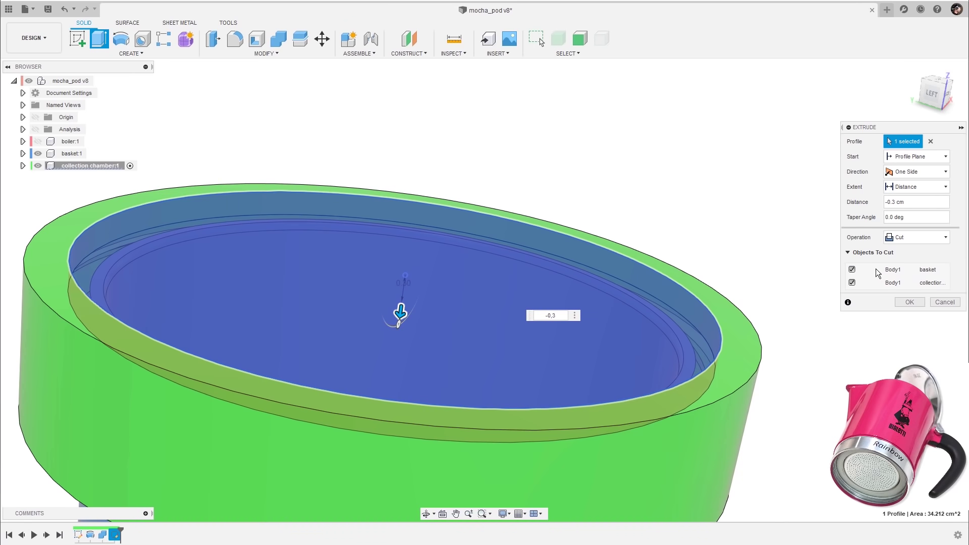
pyautogui.click(852, 270)
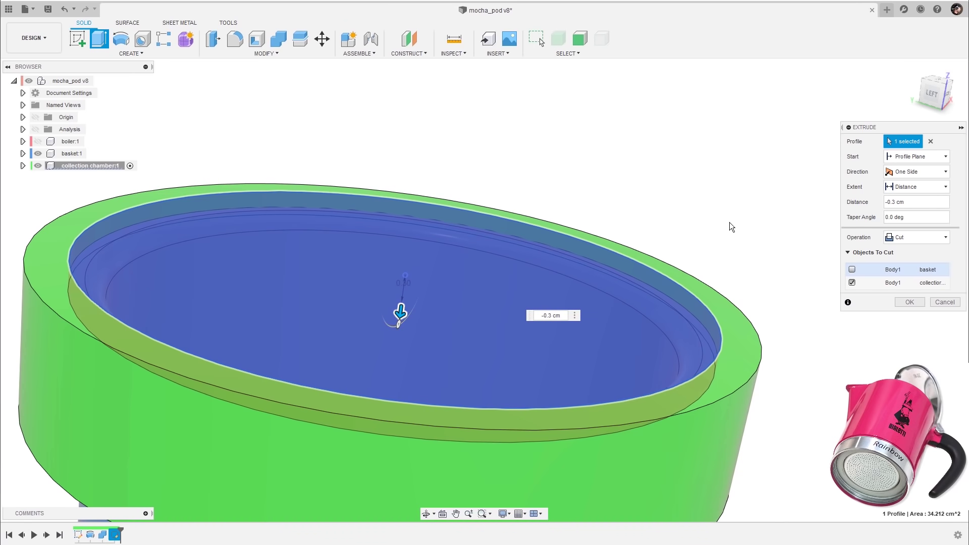
pyautogui.keyDown('shift'); pyautogui.moveTo(740, 198); pyautogui.dragTo(765, 222, button='middle'); pyautogui.keyUp('shift')
pyautogui.click(912, 302)
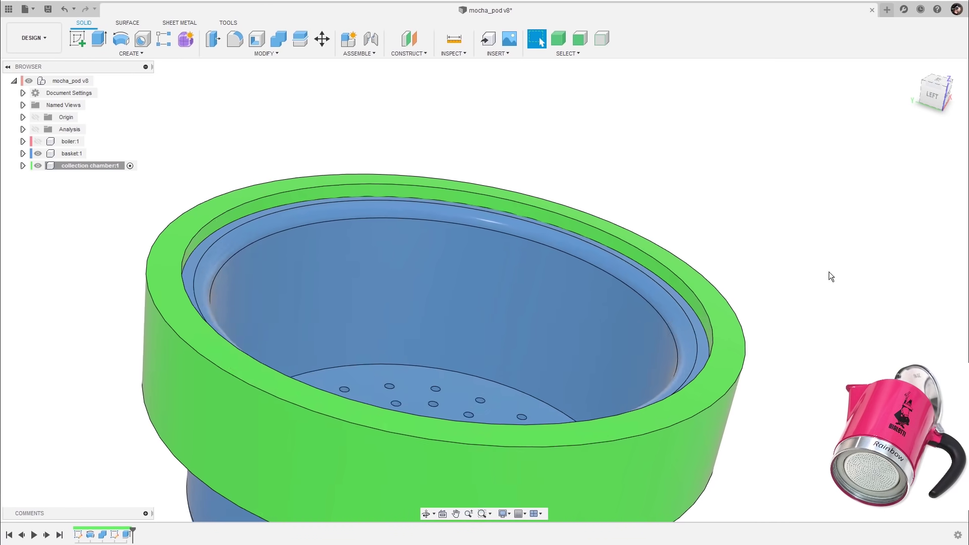
# - Show the boiler and examine how all three components fit together in section, with the analysis switched on and off again
pyautogui.scroll(-3, 455, 253)
pyautogui.click(38, 142)
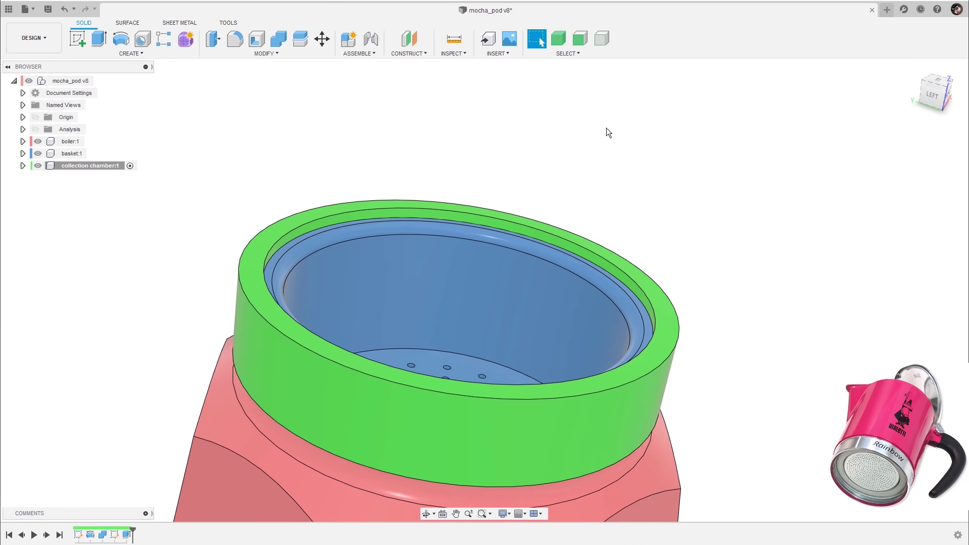
pyautogui.click(38, 129)
pyautogui.keyDown('shift'); pyautogui.moveTo(662, 159); pyautogui.dragTo(567, 114, button='middle'); pyautogui.keyUp('shift')
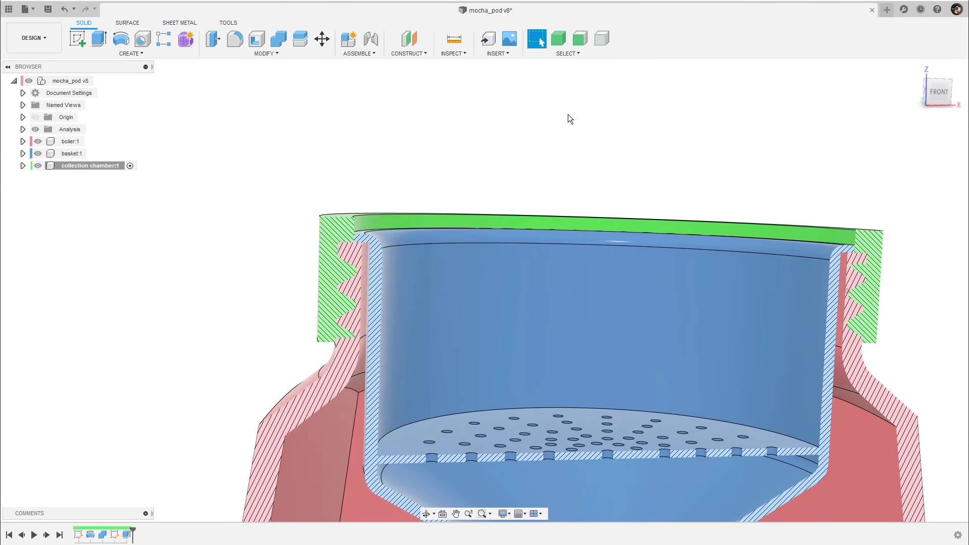
pyautogui.press('F6')
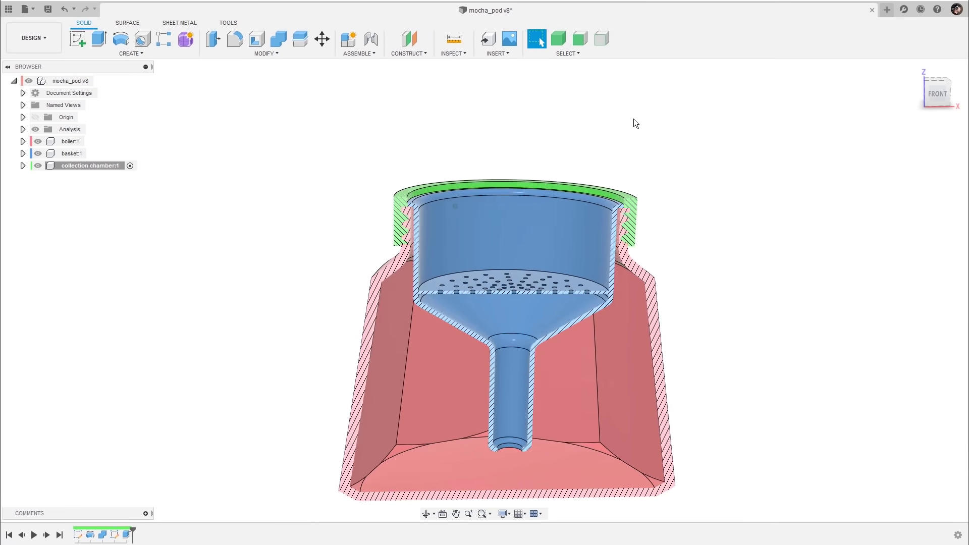
pyautogui.keyDown('shift'); pyautogui.moveTo(771, 191); pyautogui.dragTo(256, 120, button='middle'); pyautogui.keyUp('shift')
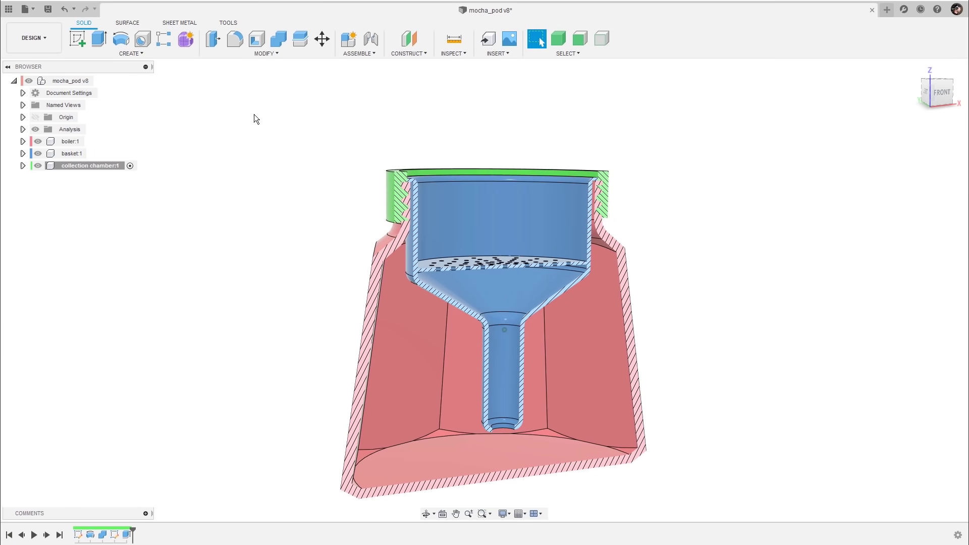
pyautogui.click(36, 129)
# - Start a sketch on the front origin plane, hiding the boiler to reach it, show the boiler again and slice the view
pyautogui.keyDown('shift'); pyautogui.moveTo(705, 181); pyautogui.dragTo(152, 186, button='middle'); pyautogui.keyUp('shift')
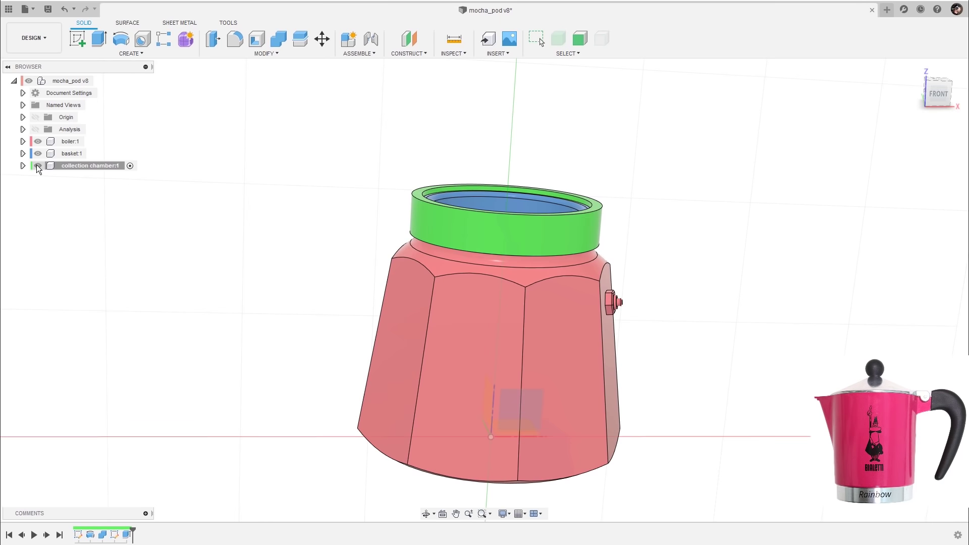
pyautogui.click(38, 141)
pyautogui.scroll(5, 750, 238)
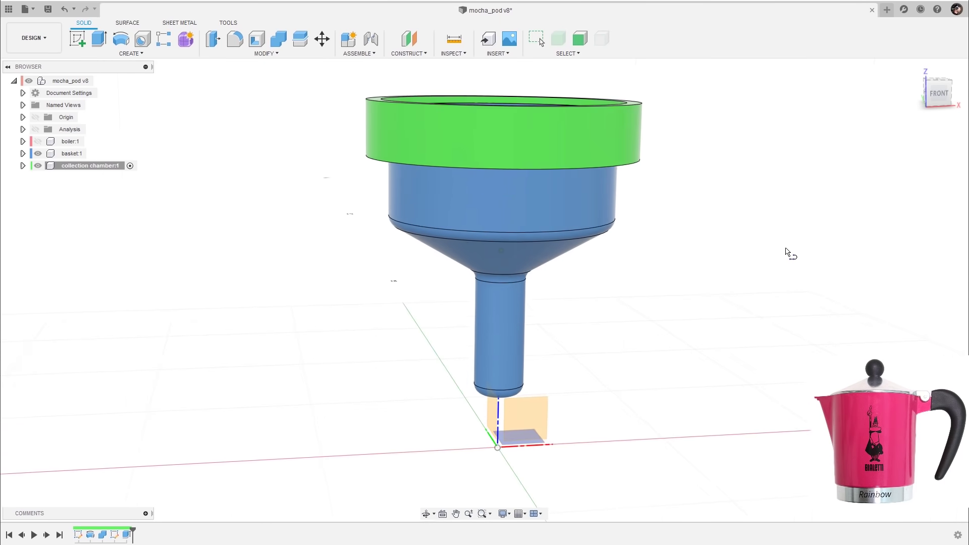
pyautogui.click(525, 381)
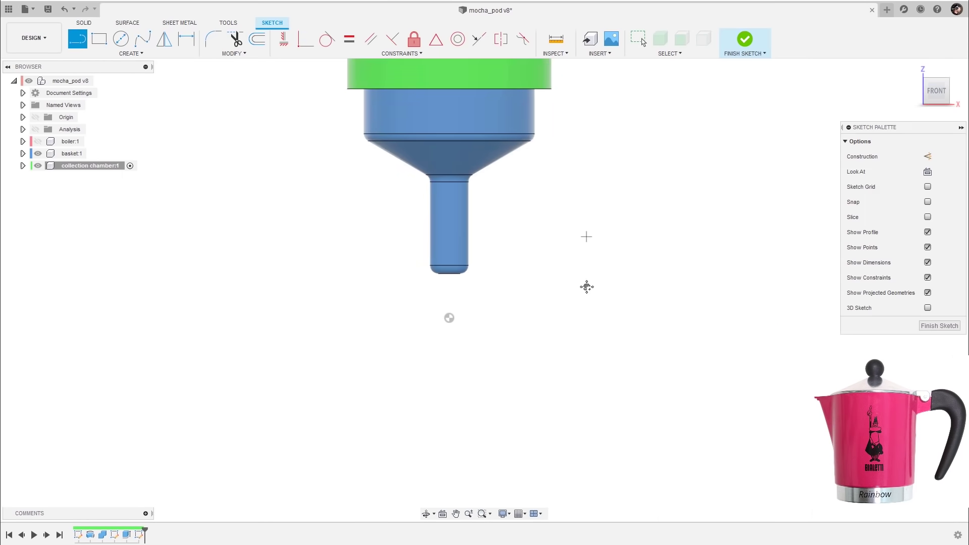
pyautogui.click(38, 142)
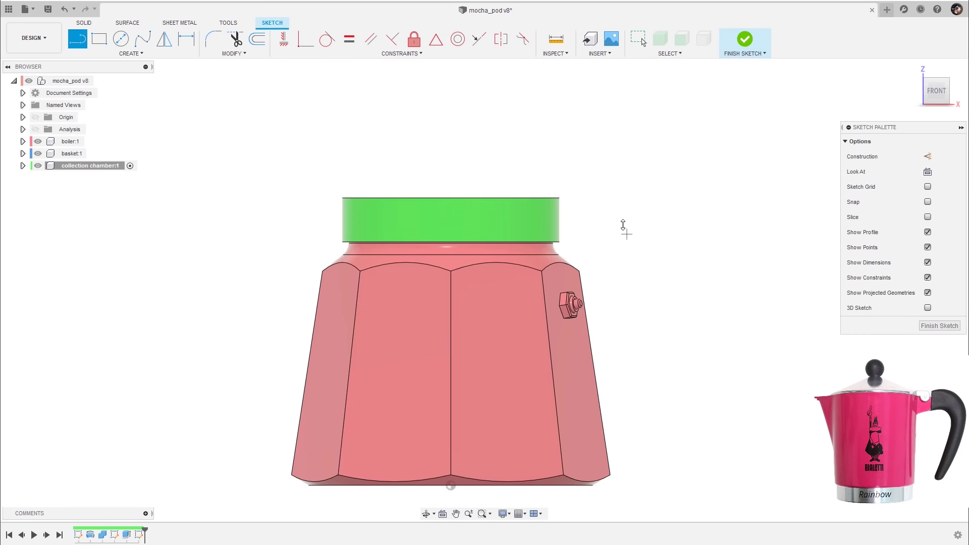
pyautogui.scroll(5, 631, 242)
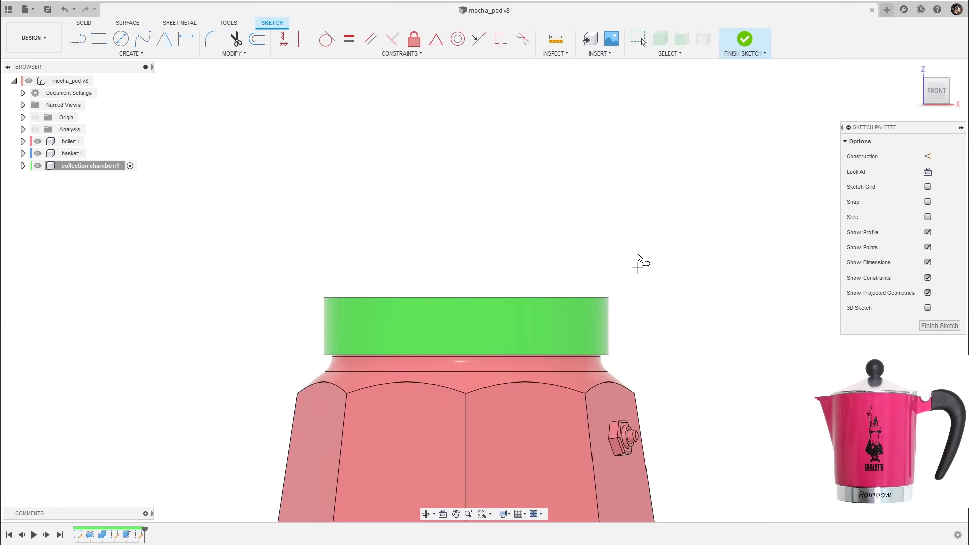
pyautogui.click(928, 217)
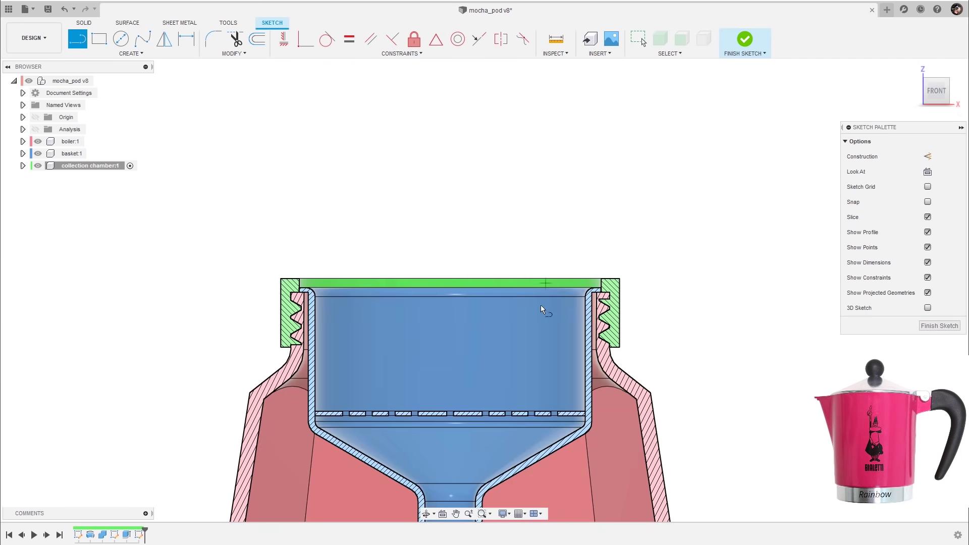
# - Leave the Line command and hide the boiler in the sliced sketch view around the collection chamber's ring
pyautogui.scroll(2, 540, 306)
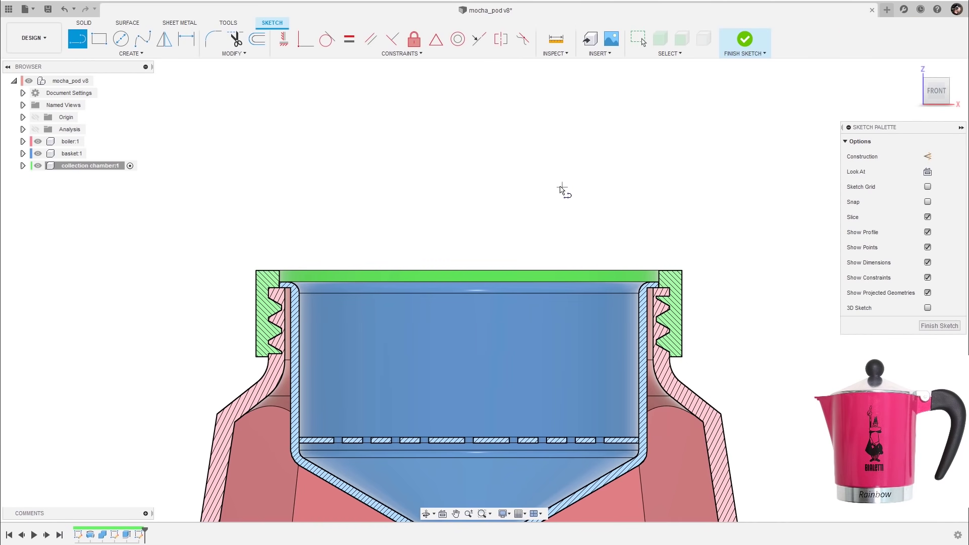
pyautogui.scroll(-2, 558, 185)
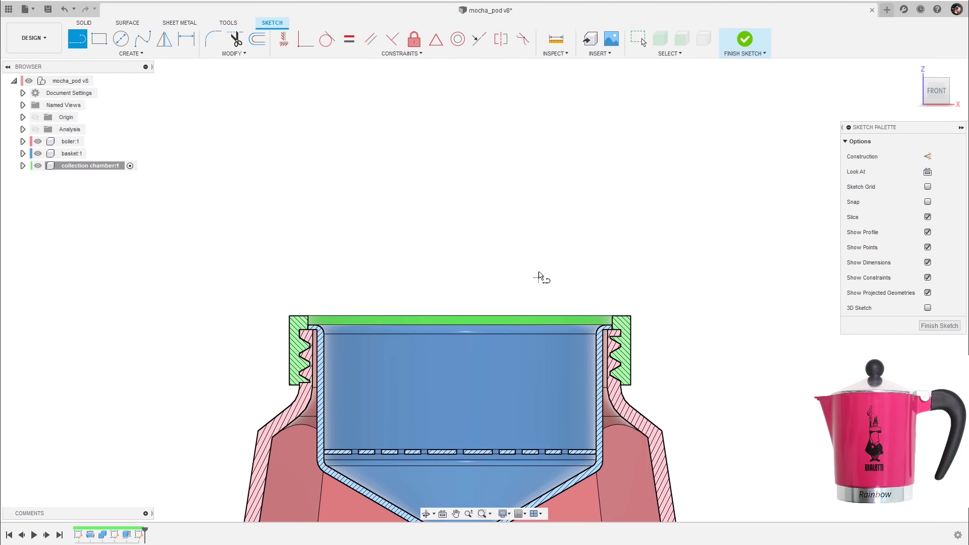
pyautogui.press('Escape')
pyautogui.scroll(2, 632, 292)
pyautogui.scroll(1, 504, 282)
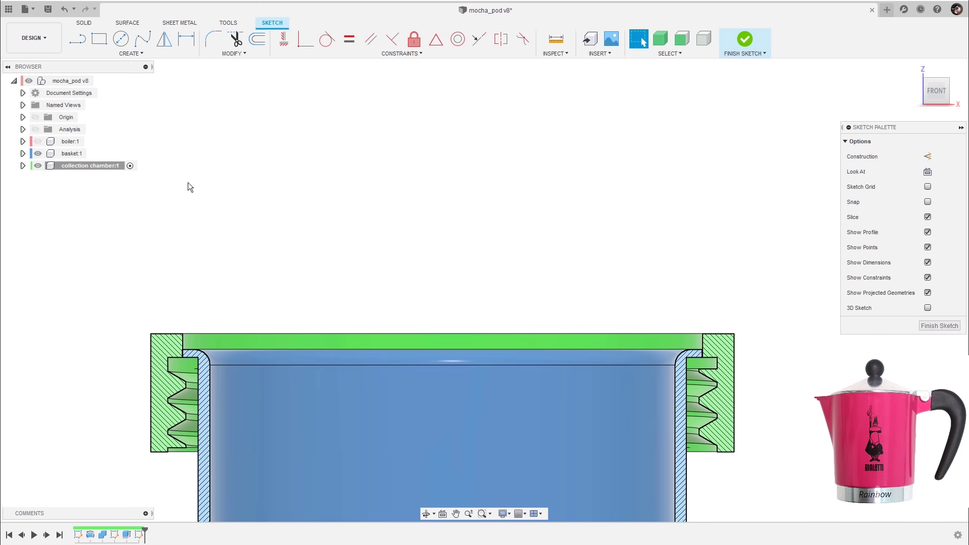
# - Show the boiler and project the top outer edge of the collection chamber's ring into the front-plane sketch
pyautogui.click(38, 142)
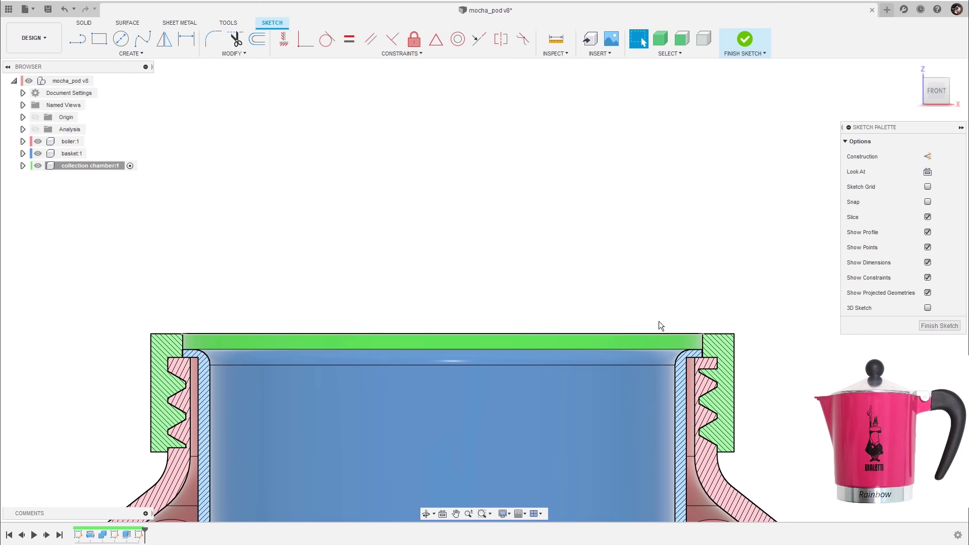
pyautogui.keyDown('shift'); pyautogui.moveTo(734, 236); pyautogui.dragTo(720, 335, button='middle'); pyautogui.keyUp('shift')
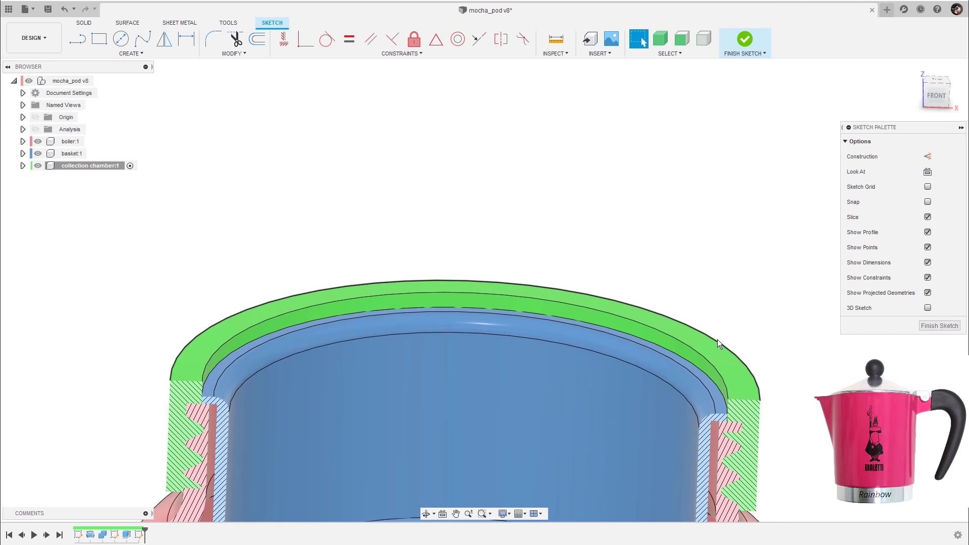
pyautogui.click(721, 337)
pyautogui.press('p')
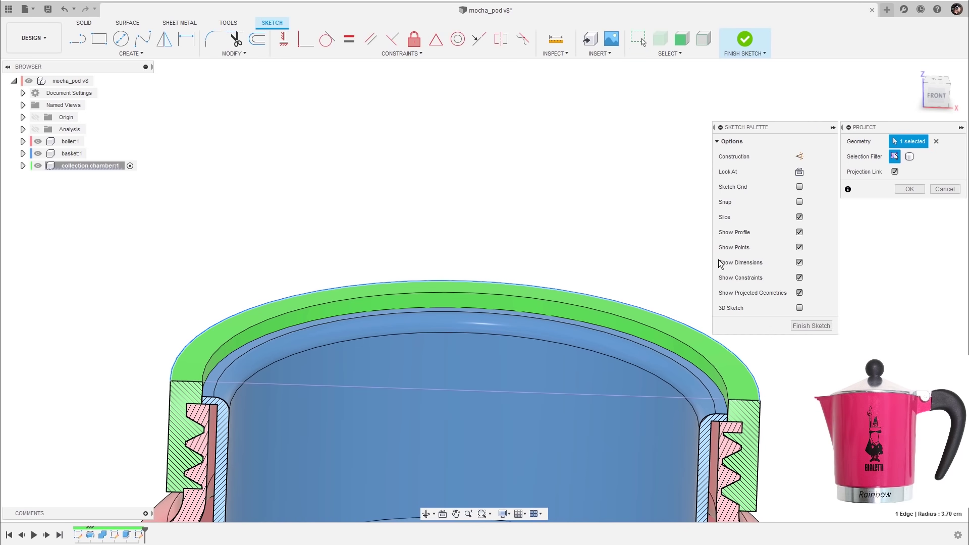
pyautogui.click(910, 189)
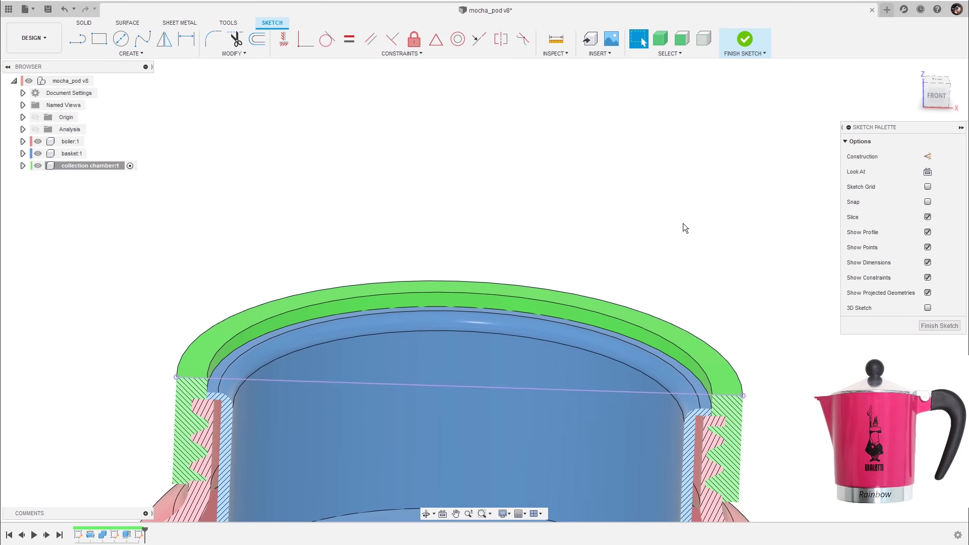
pyautogui.click(955, 103)
pyautogui.click(937, 101)
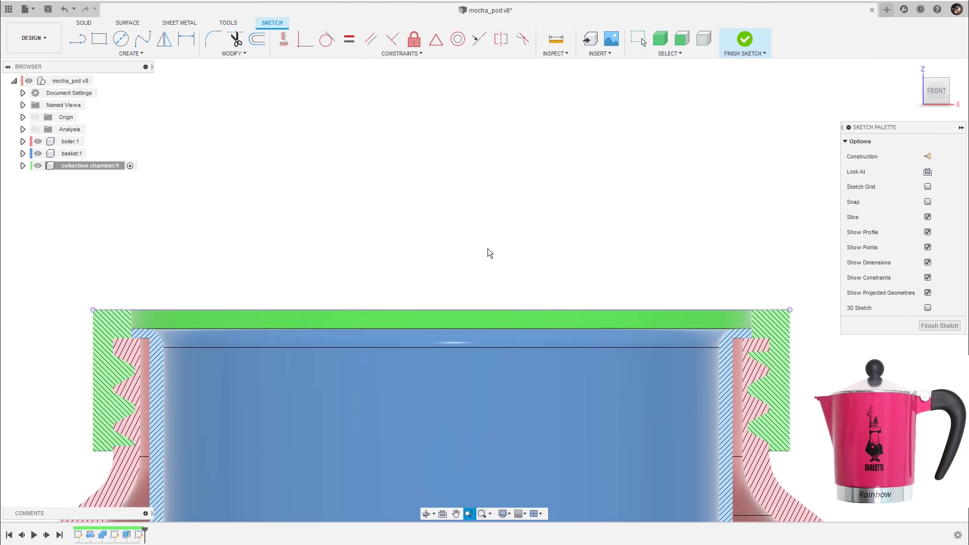
# - Draw a vertical line upward from the midpoint of the projected ring edge and dimension it to 8.5 cm
pyautogui.scroll(-5, 513, 247)
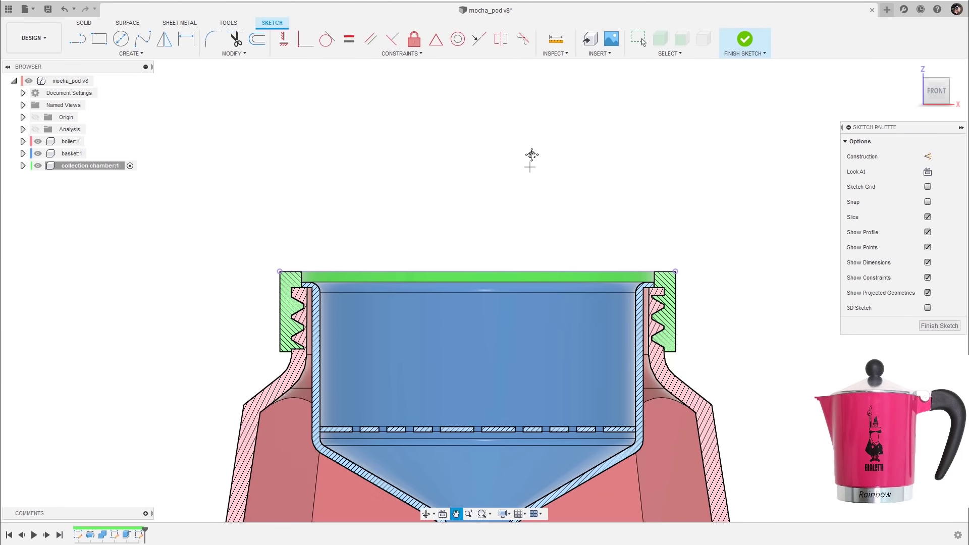
pyautogui.moveTo(537, 169); pyautogui.dragTo(530, 247, button='middle')
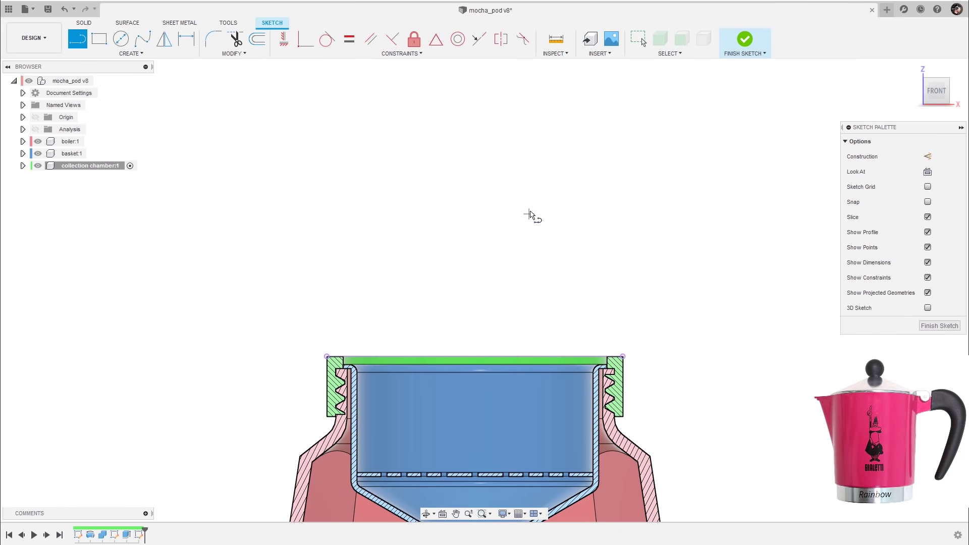
pyautogui.click(475, 357)
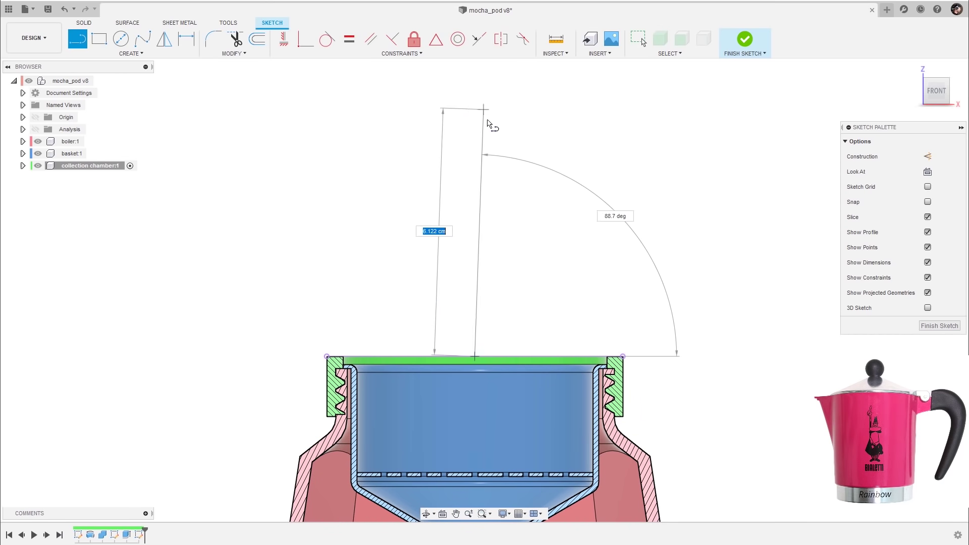
pyautogui.click(474, 124)
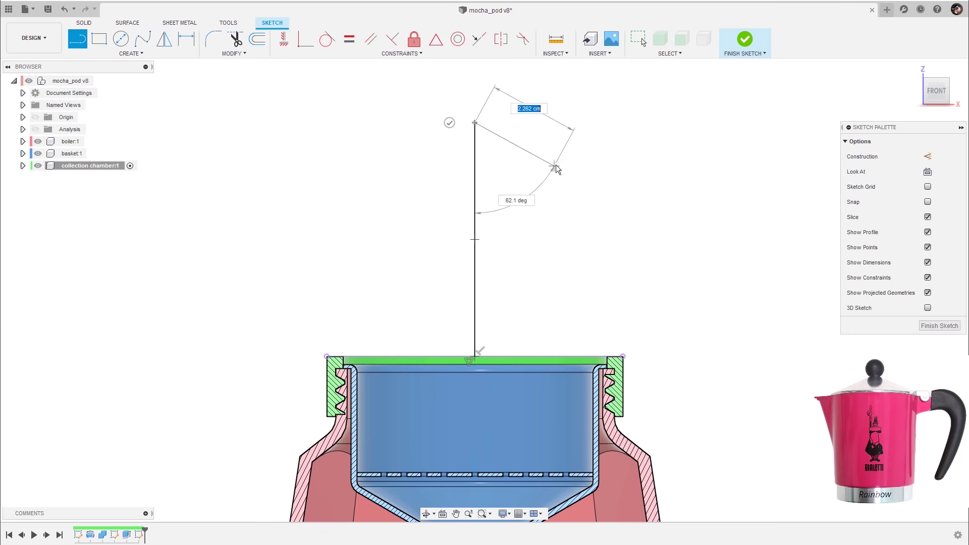
pyautogui.press('Escape')
pyautogui.click(475, 222)
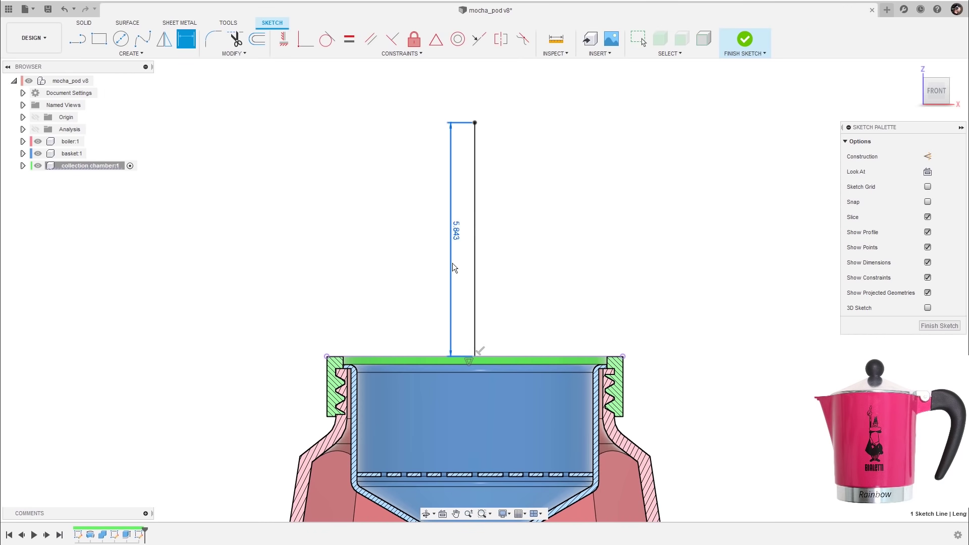
pyautogui.click(452, 263)
pyautogui.write('8,5')
pyautogui.press('Return')
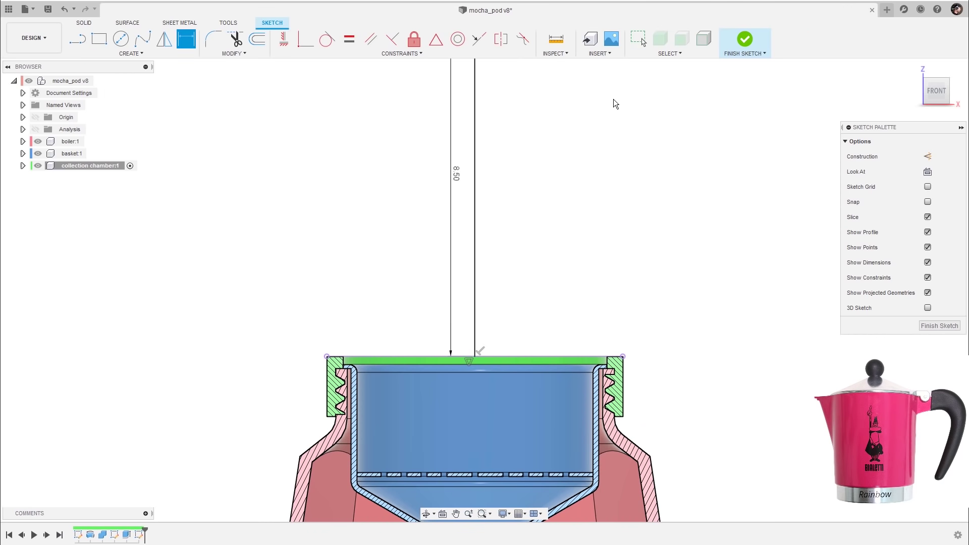
# - Draw a 4.3 cm horizontal line outward to the right from the upper end of the vertical line
pyautogui.scroll(-3, 583, 182)
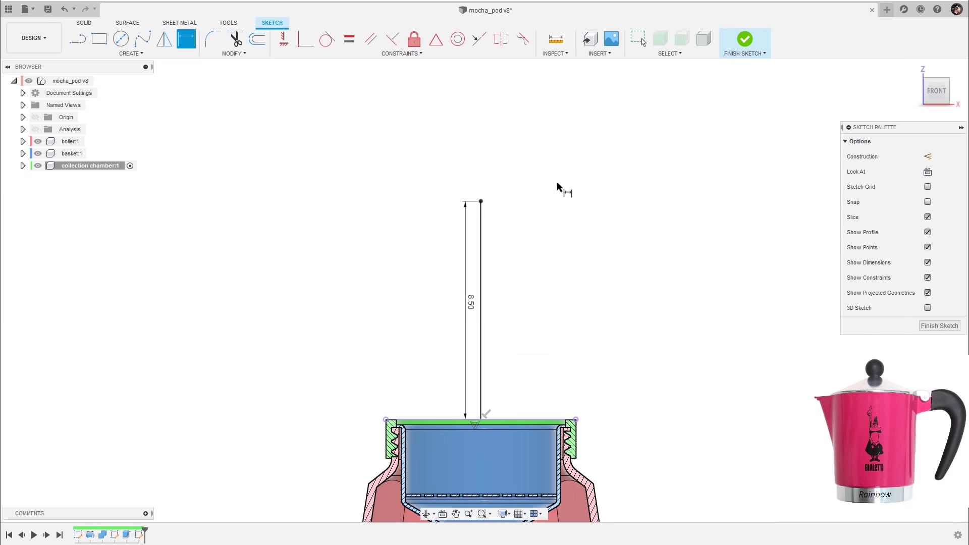
pyautogui.press('l')
pyautogui.click(480, 201)
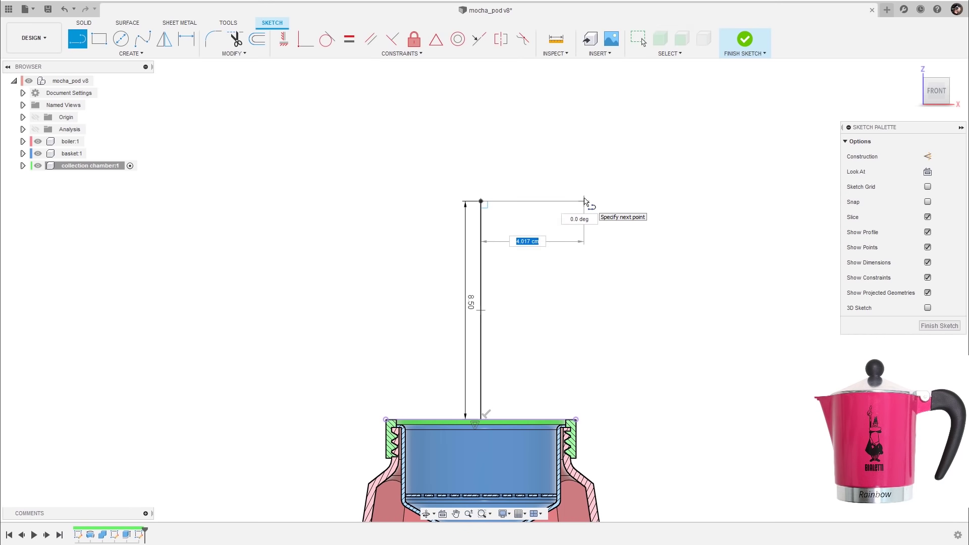
pyautogui.press('Return')
pyautogui.press('Escape')
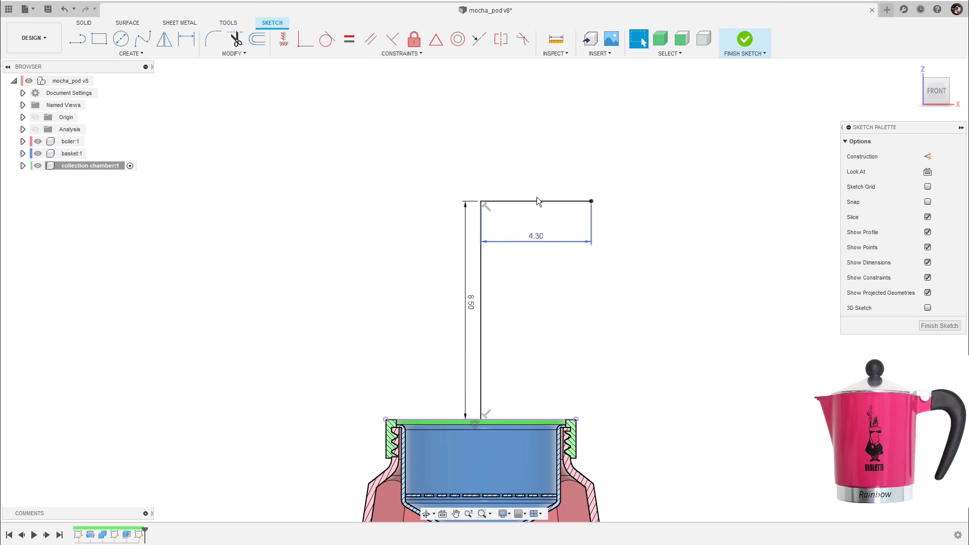
# - Draw a 1 cm line outward from the vertical line, starting a short distance above the ring
pyautogui.scroll(5, 572, 315)
pyautogui.moveTo(572, 316)
pyautogui.mouseDown(button='middle')
pyautogui.moveTo(569, 225)
pyautogui.moveTo(480, 329)
pyautogui.mouseUp(button='middle')
pyautogui.click(433, 337)
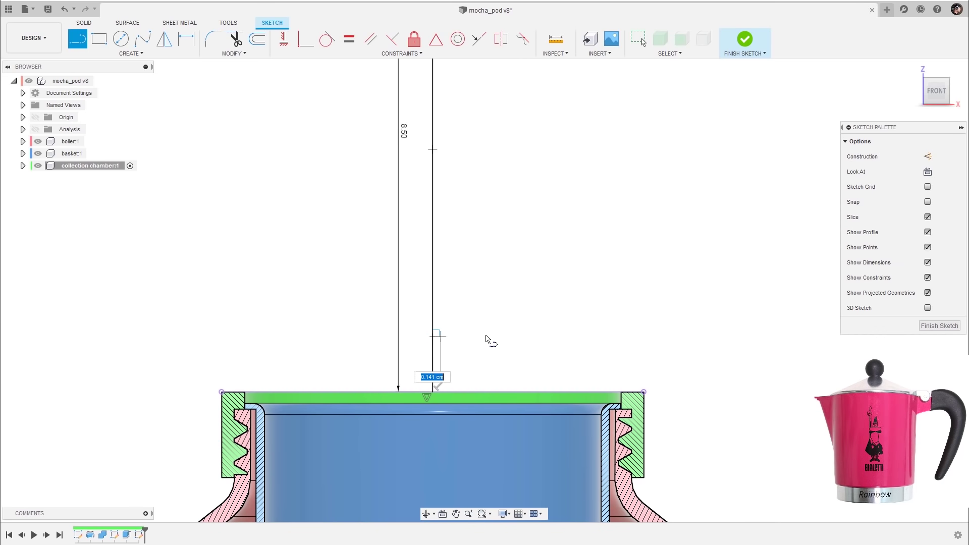
pyautogui.write('1')
pyautogui.press('Return')
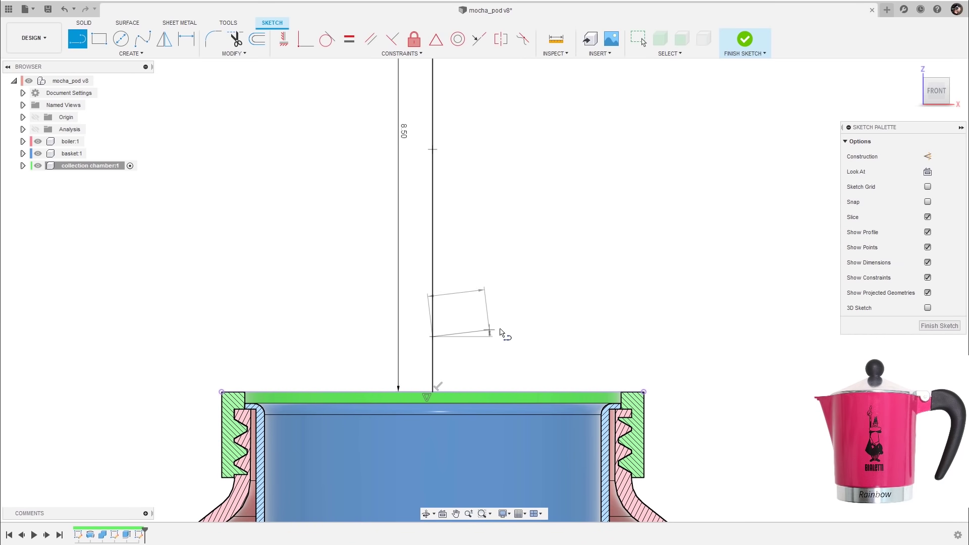
pyautogui.press('Escape')
# - Constrain the short 1 cm line to be horizontal
pyautogui.scroll(2, 522, 294)
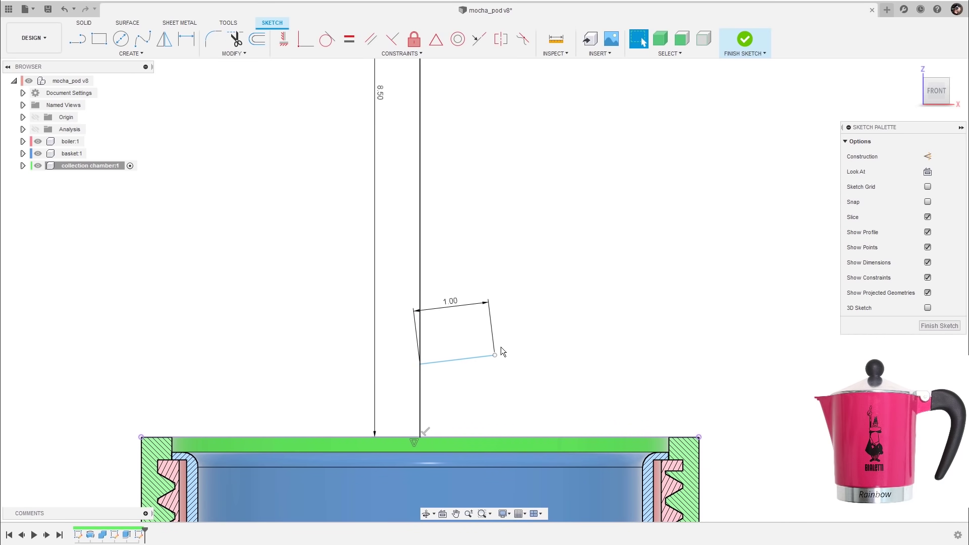
pyautogui.scroll(1, 468, 354)
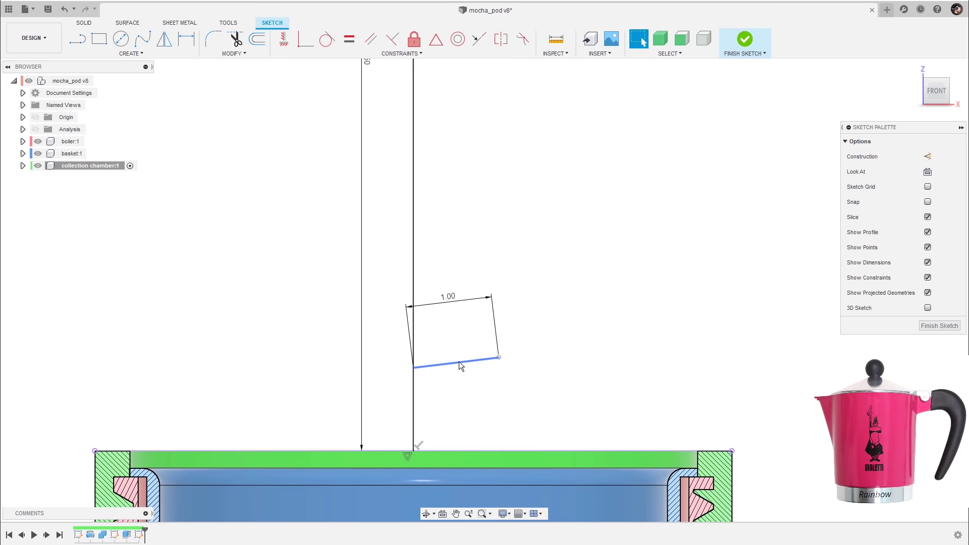
pyautogui.click(463, 363)
pyautogui.click(285, 44)
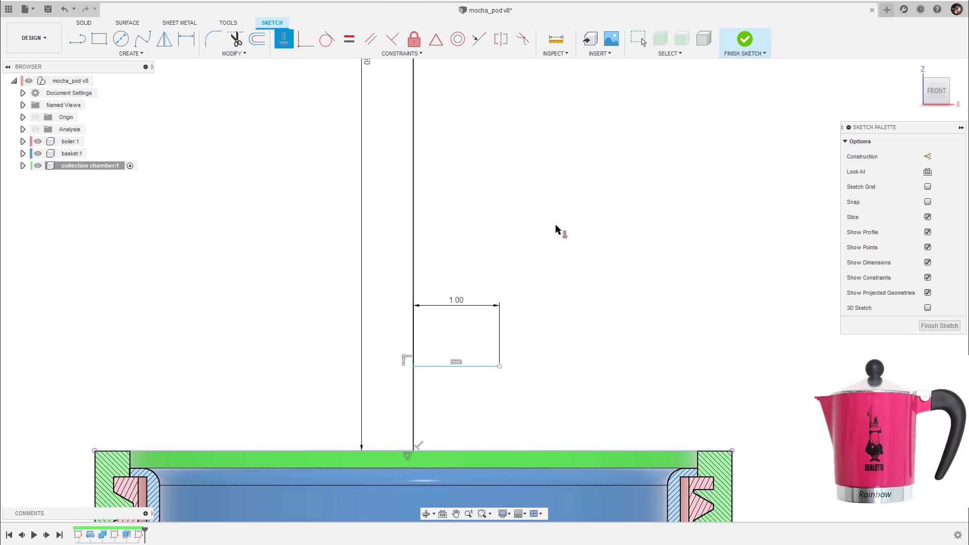
# - Draw a sloping line from the free end of the 1 cm line down to the ring's top edge
pyautogui.scroll(-2, 469, 341)
pyautogui.scroll(-2, 553, 281)
pyautogui.moveTo(553, 280); pyautogui.dragTo(553, 307, button='middle')
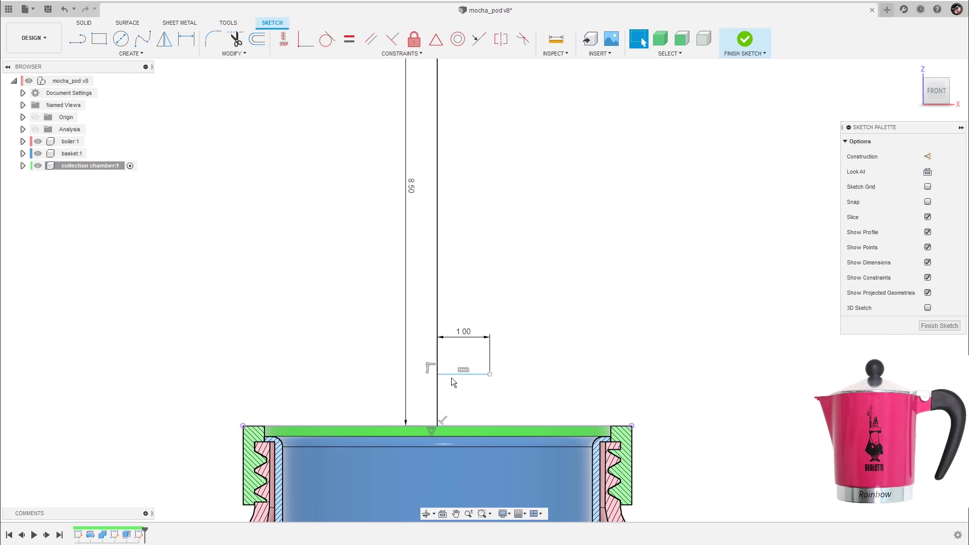
pyautogui.scroll(2, 540, 328)
pyautogui.scroll(-2, 547, 289)
pyautogui.moveTo(624, 288); pyautogui.dragTo(562, 290, button='middle')
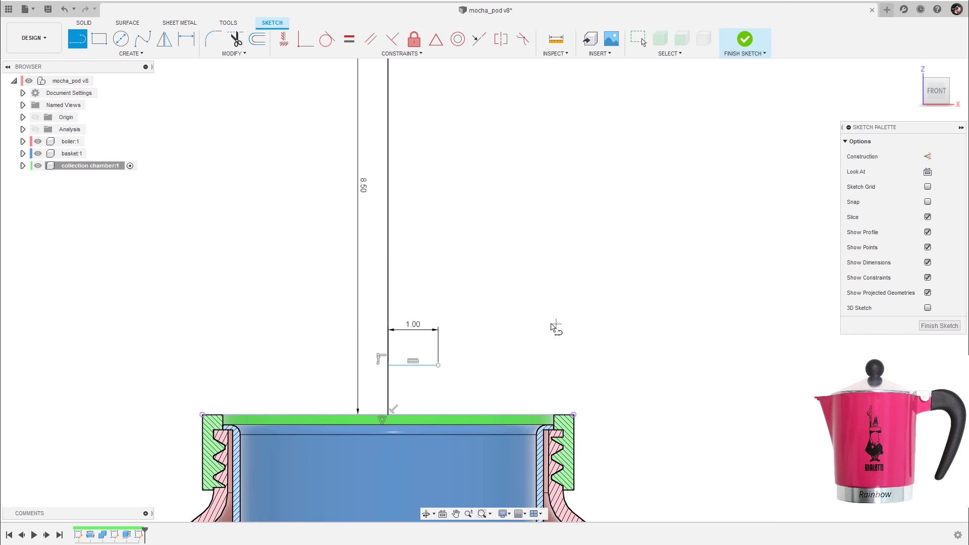
pyautogui.scroll(2, 552, 328)
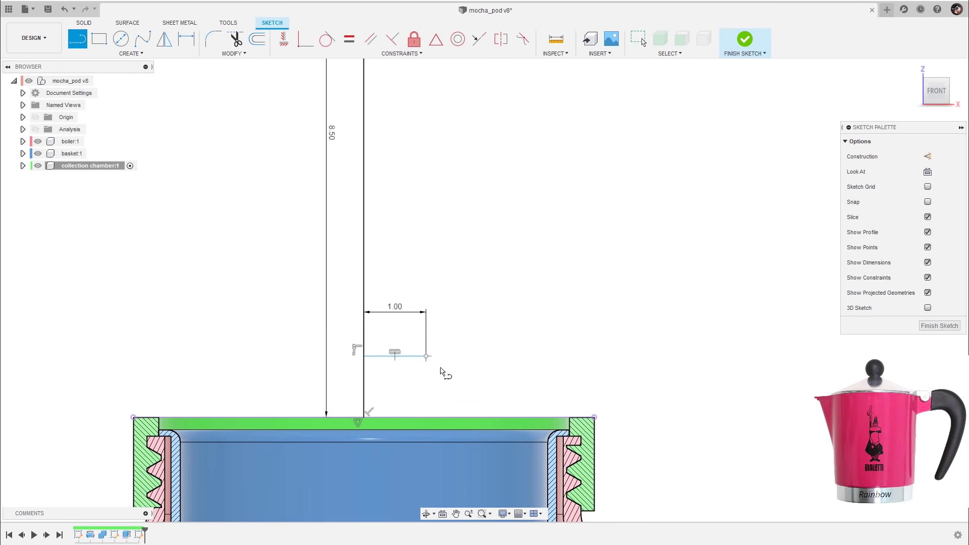
pyautogui.click(486, 418)
# - Draw a line from the foot of the slope along the ring's top edge, ending slightly beyond its outer side
pyautogui.scroll(1, 604, 362)
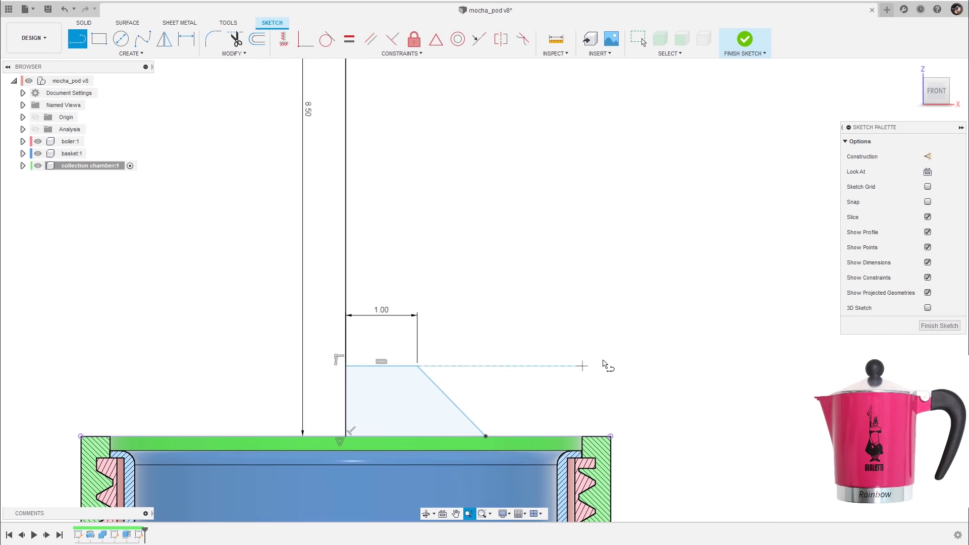
pyautogui.scroll(4, 605, 364)
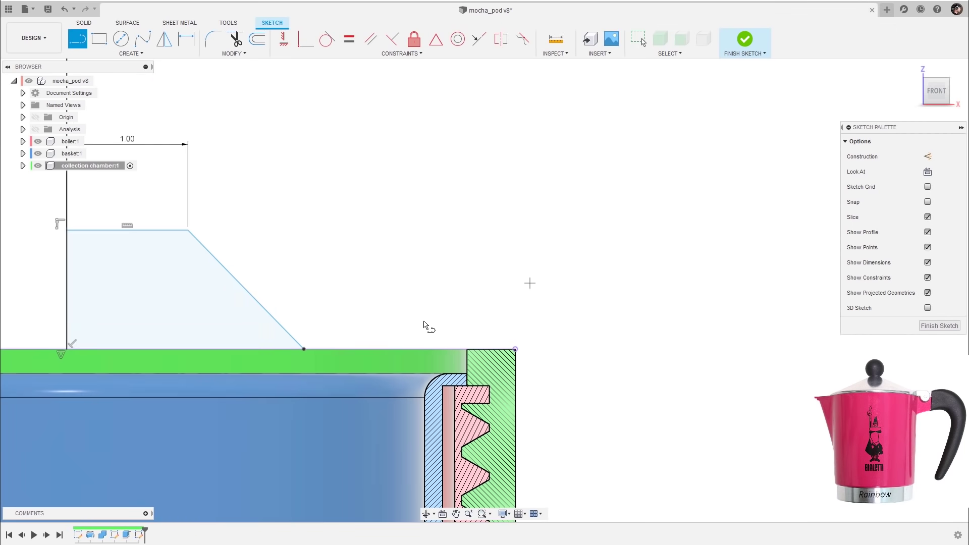
pyautogui.click(304, 349)
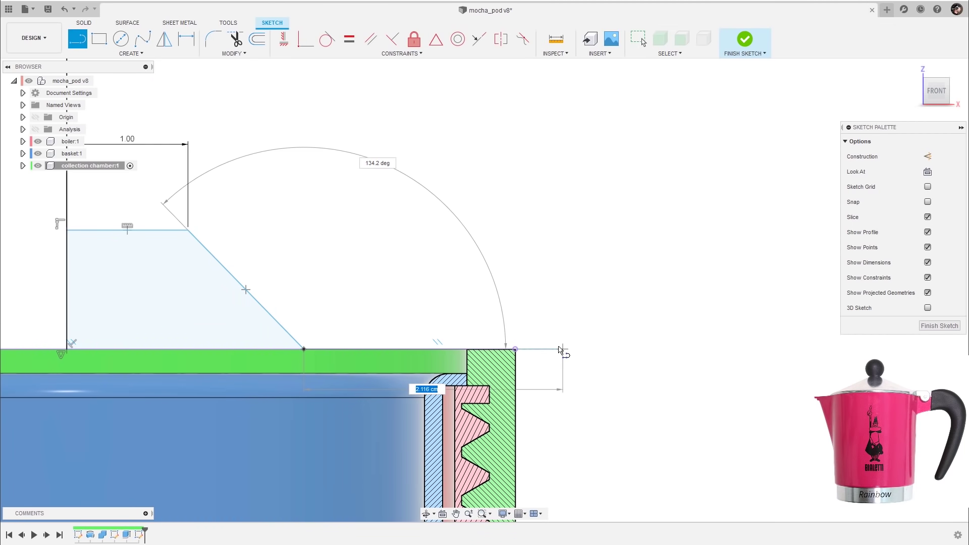
pyautogui.click(551, 349)
pyautogui.press('Escape')
pyautogui.scroll(2, 593, 319)
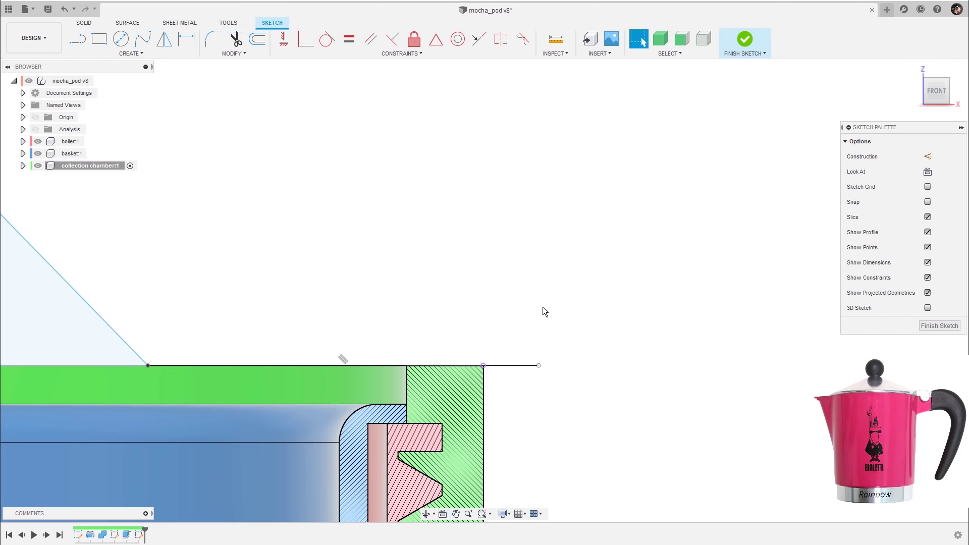
# - Dimension the base line's overhang beyond the ring's outer edge to 0.15 cm
pyautogui.click(539, 366)
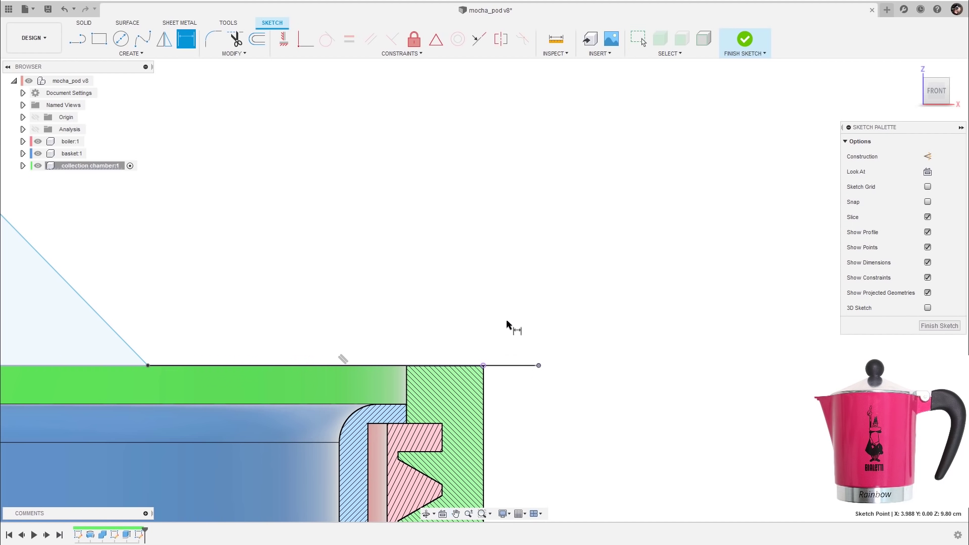
pyautogui.click(484, 366)
pyautogui.click(515, 386)
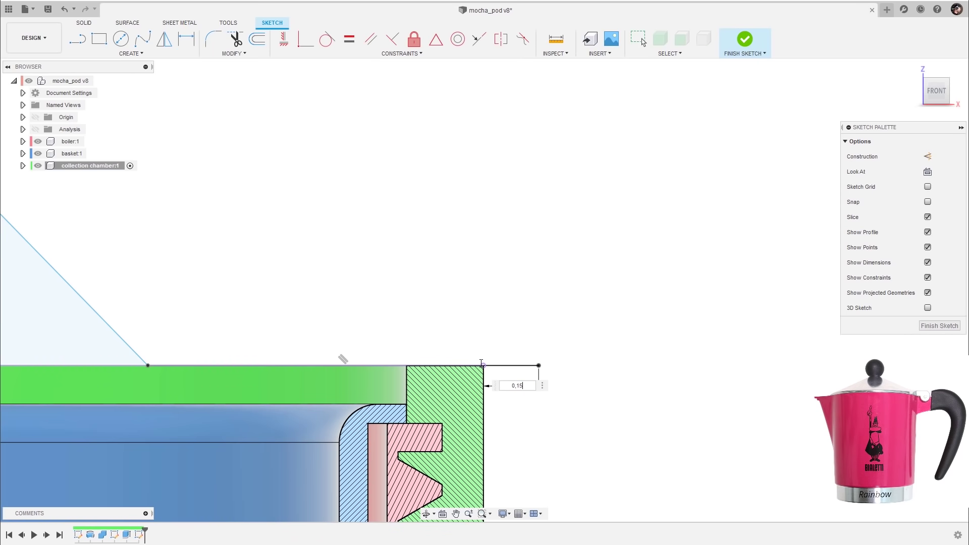
pyautogui.press('Return')
# - Close the chamber profile with a slanted line from the end of the 4.3 cm top line to the overhanging base line's end
pyautogui.scroll(-3, 562, 297)
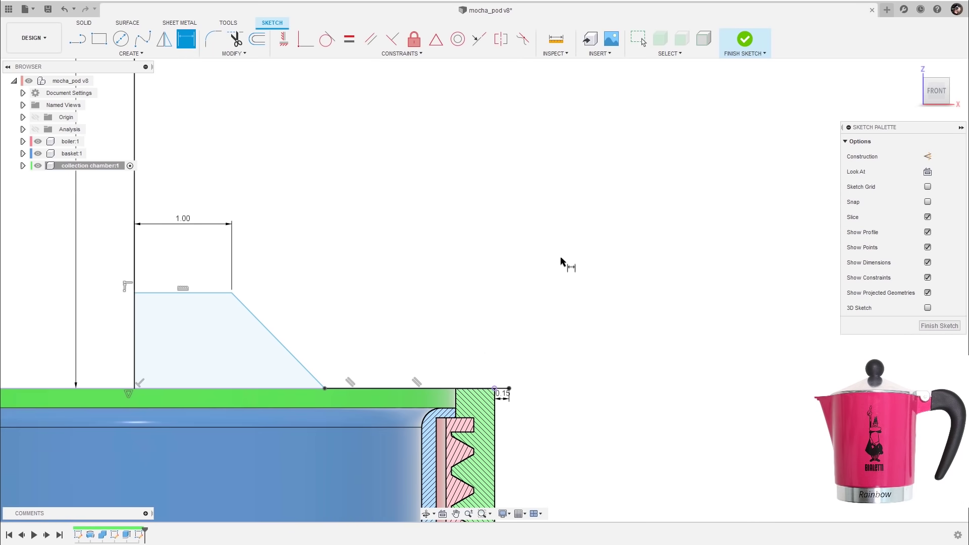
pyautogui.scroll(-5, 561, 263)
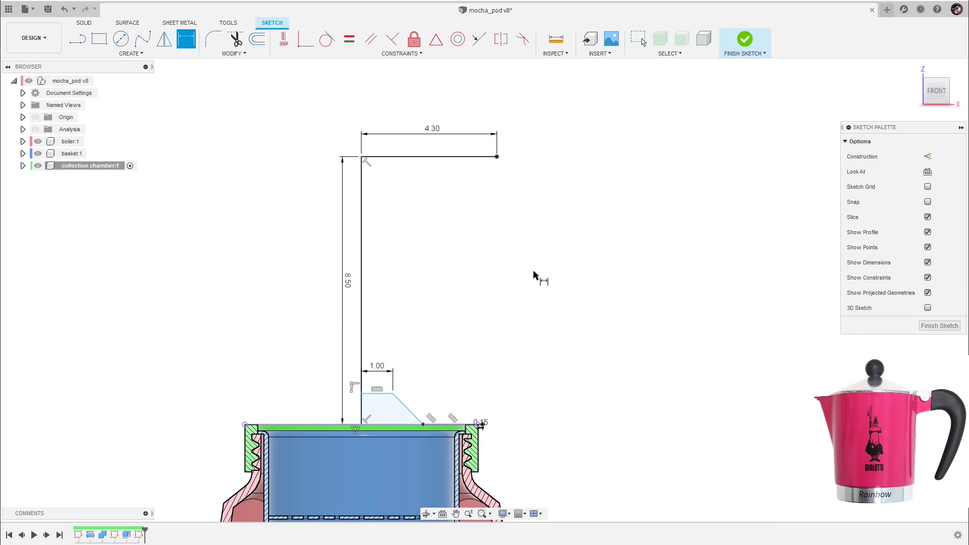
pyautogui.press('l')
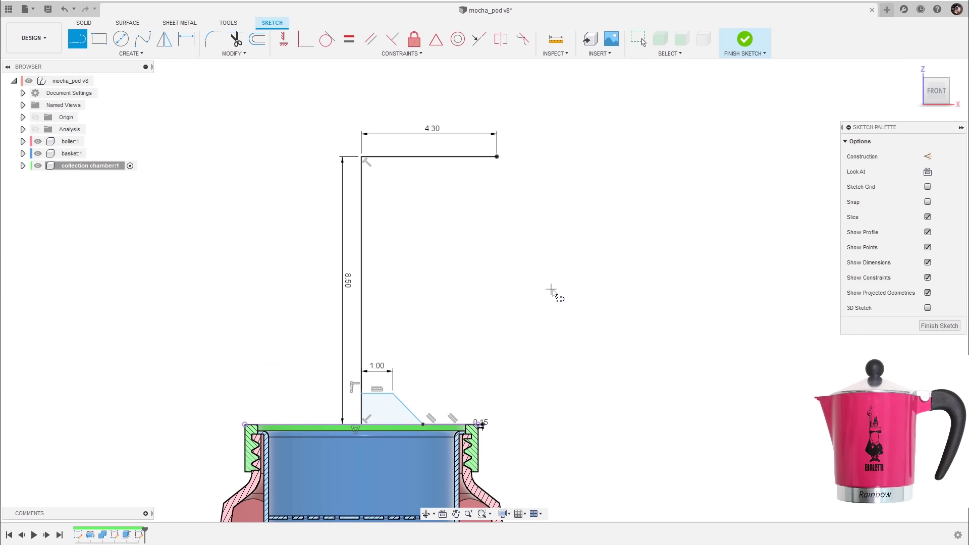
pyautogui.click(498, 157)
pyautogui.scroll(5, 494, 339)
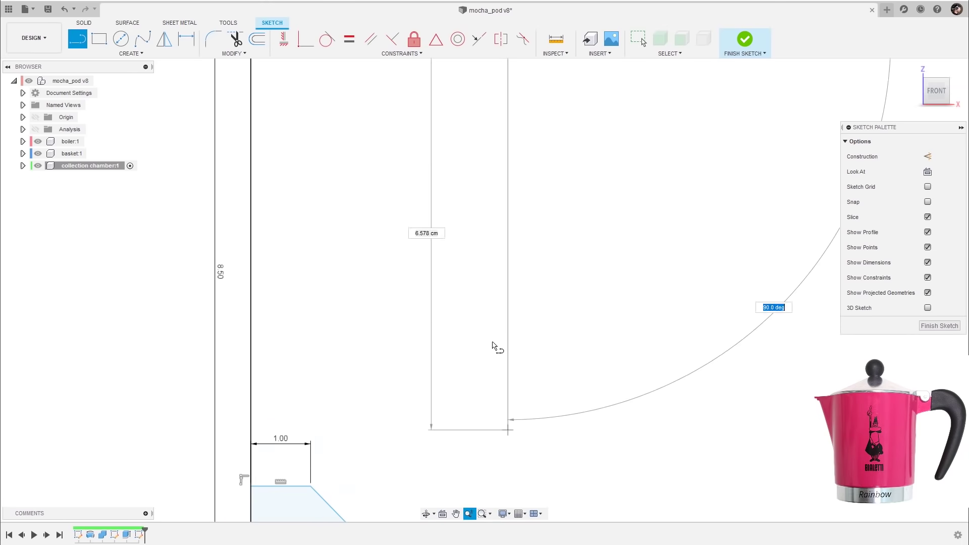
pyautogui.moveTo(495, 360); pyautogui.dragTo(488, 198, button='middle')
pyautogui.scroll(5, 492, 268)
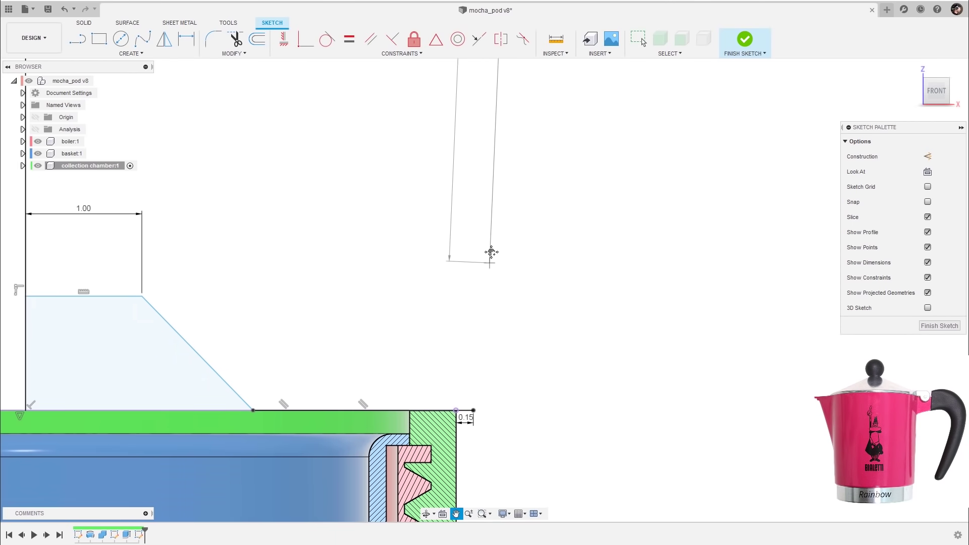
pyautogui.click(481, 381)
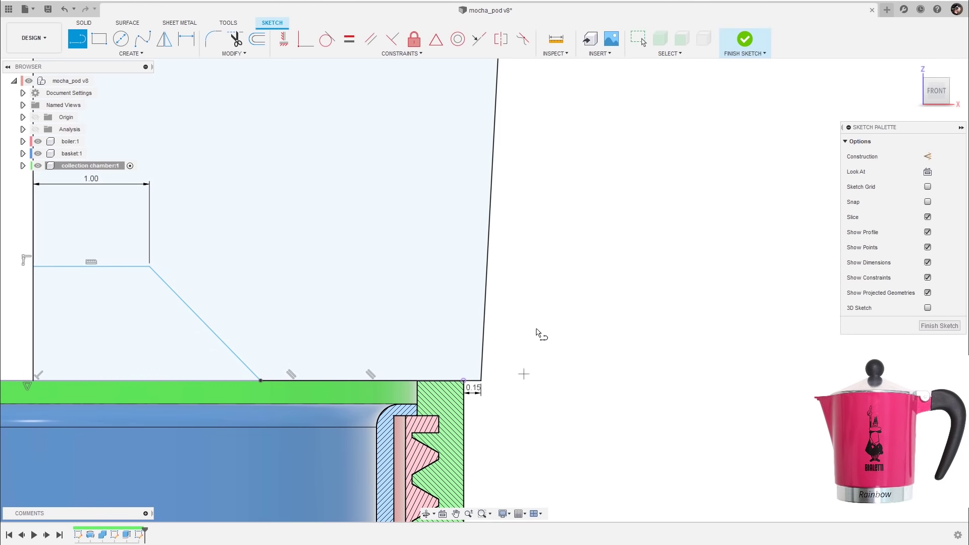
pyautogui.scroll(-3, 539, 333)
pyautogui.moveTo(568, 347); pyautogui.dragTo(608, 353, button='middle')
pyautogui.press('Escape')
pyautogui.scroll(-1, 598, 305)
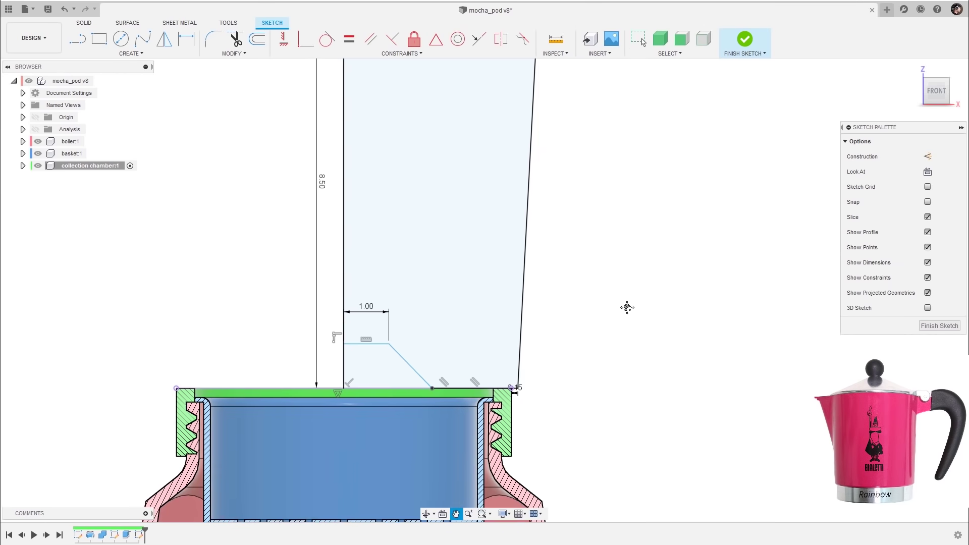
# - Convert the projected line along the ring's top edge to construction geometry
pyautogui.scroll(1, 627, 307)
pyautogui.scroll(1, 626, 271)
pyautogui.scroll(3, 338, 302)
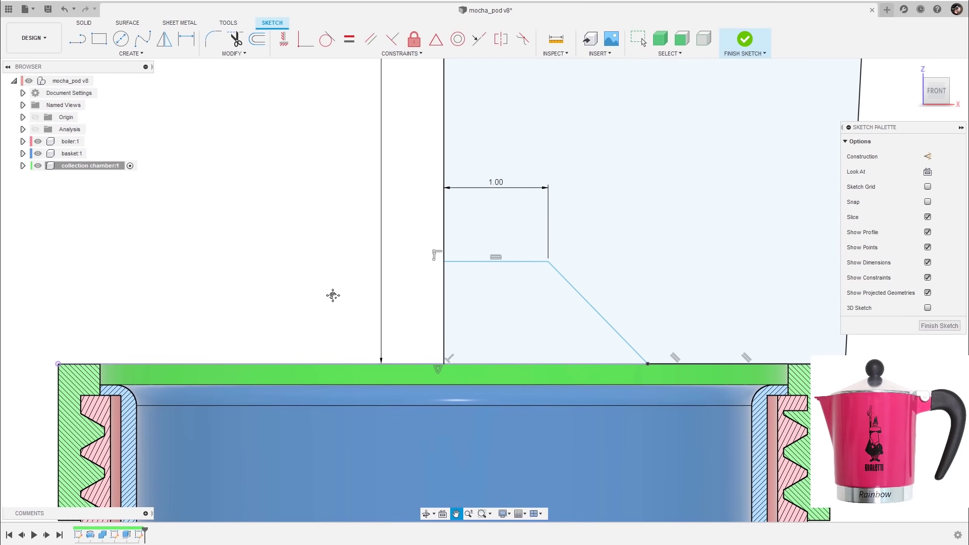
pyautogui.click(336, 364)
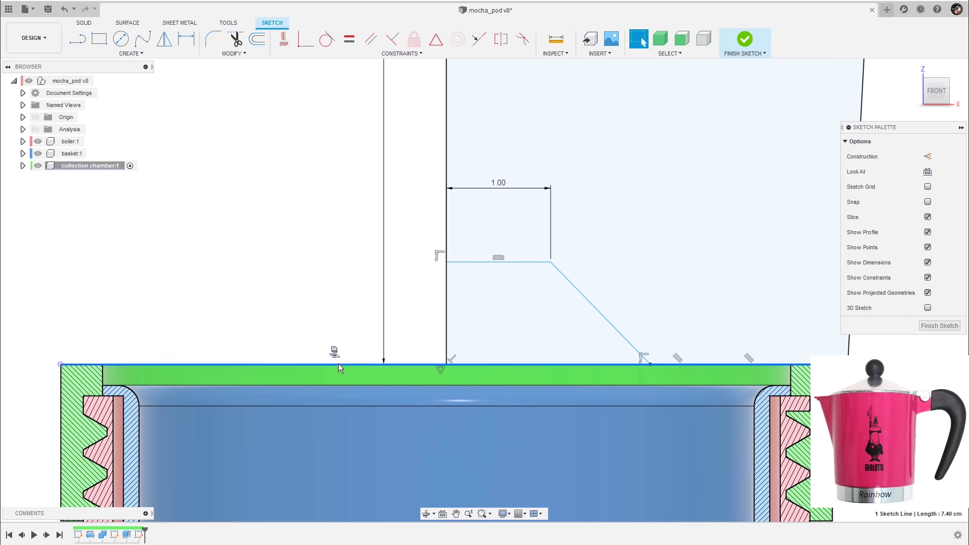
pyautogui.click(331, 304)
# - Dimension the sloping line at the base of the chamber profile to 1.6 cm
pyautogui.scroll(-4, 283, 214)
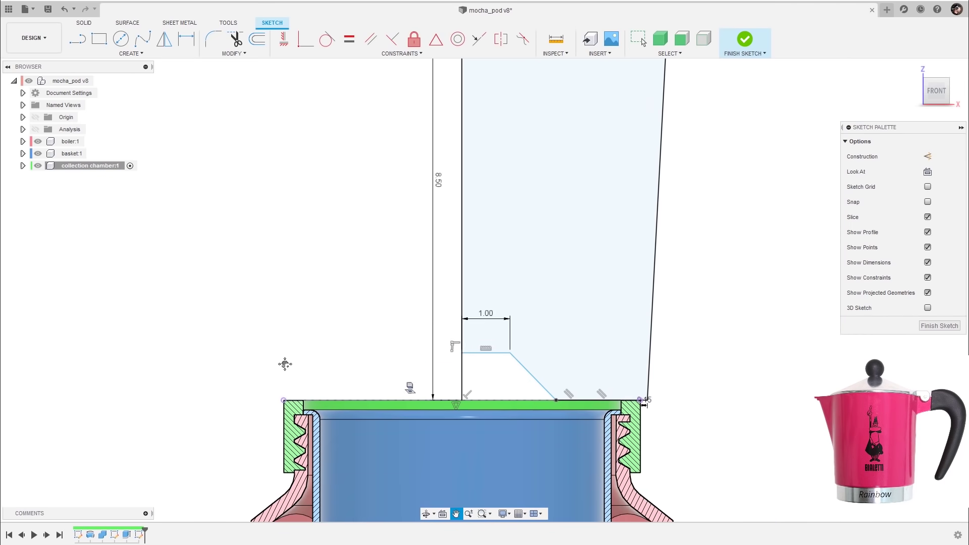
pyautogui.moveTo(319, 311); pyautogui.dragTo(292, 320, button='middle')
pyautogui.scroll(3, 560, 343)
pyautogui.press('d')
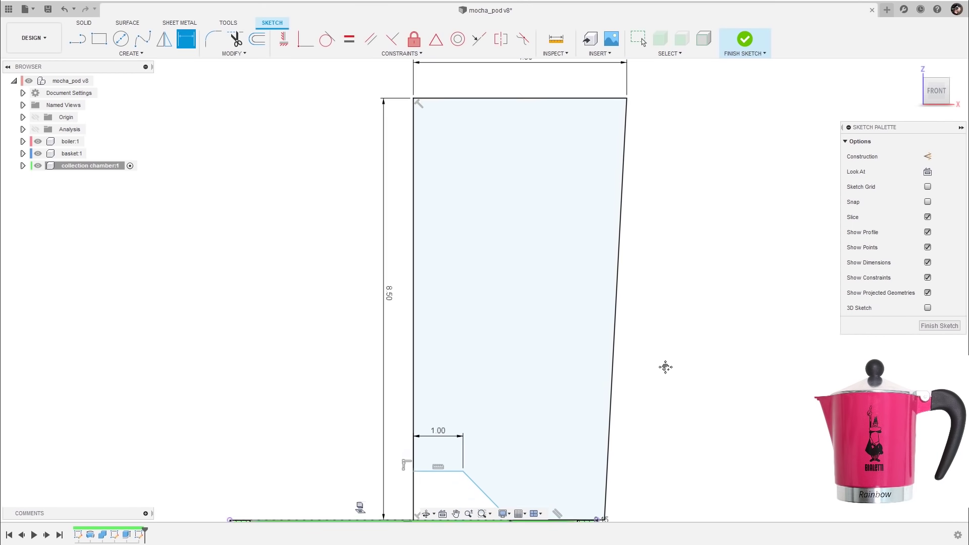
pyautogui.click(506, 385)
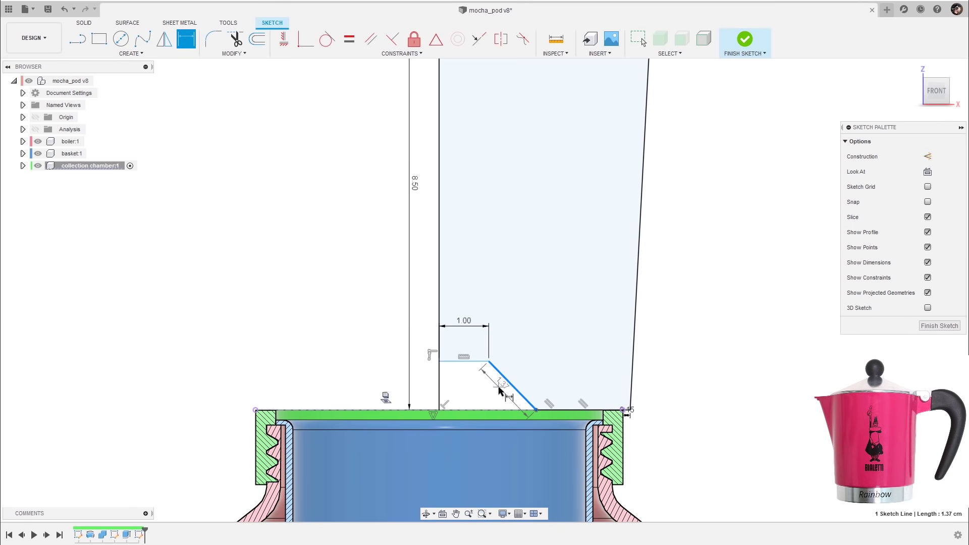
pyautogui.click(497, 390)
pyautogui.write('1.6')
pyautogui.press('Return')
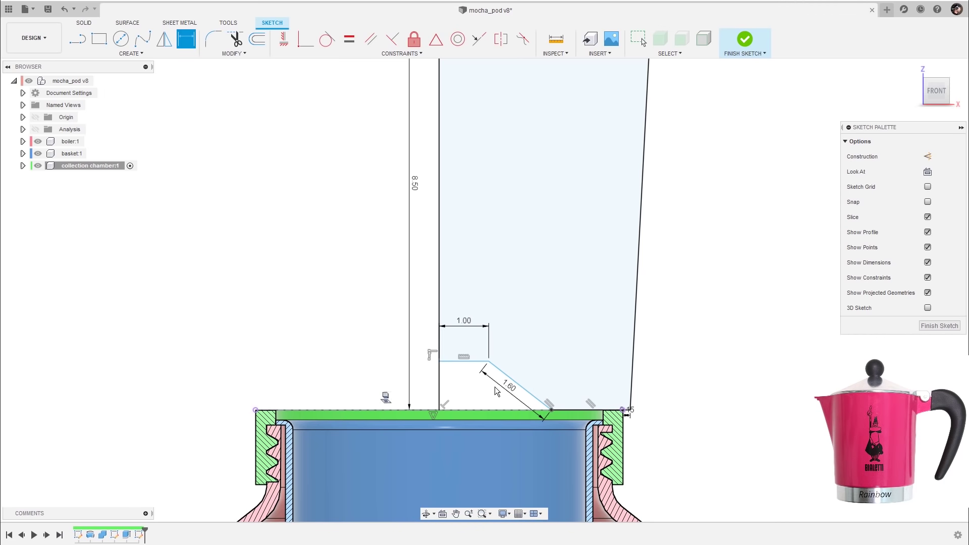
# - Dimension the base line between the foot of the slope and the slanted outer side to 1.5 cm
pyautogui.scroll(-2, 601, 232)
pyautogui.scroll(2, 665, 257)
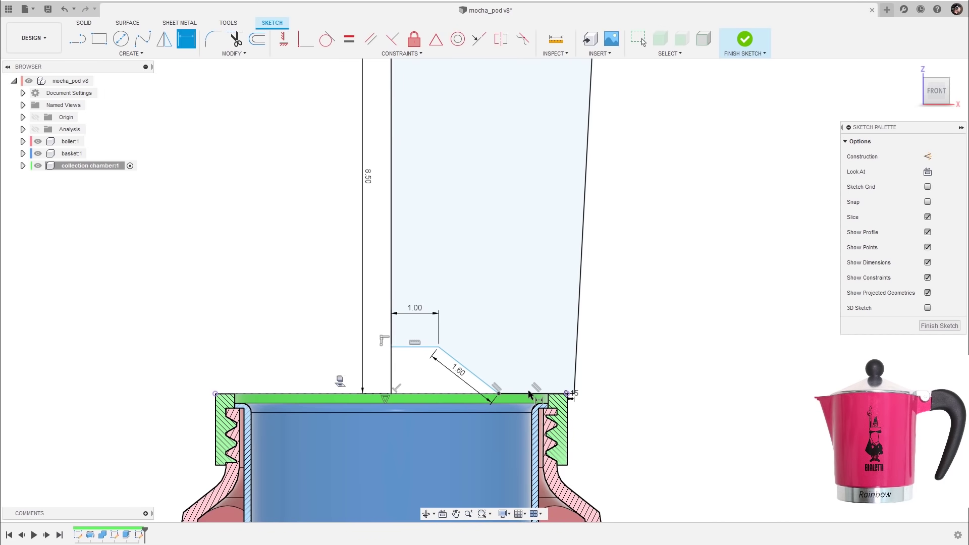
pyautogui.click(535, 393)
pyautogui.click(529, 372)
pyautogui.write('1.5')
pyautogui.press('Return')
pyautogui.press('Escape')
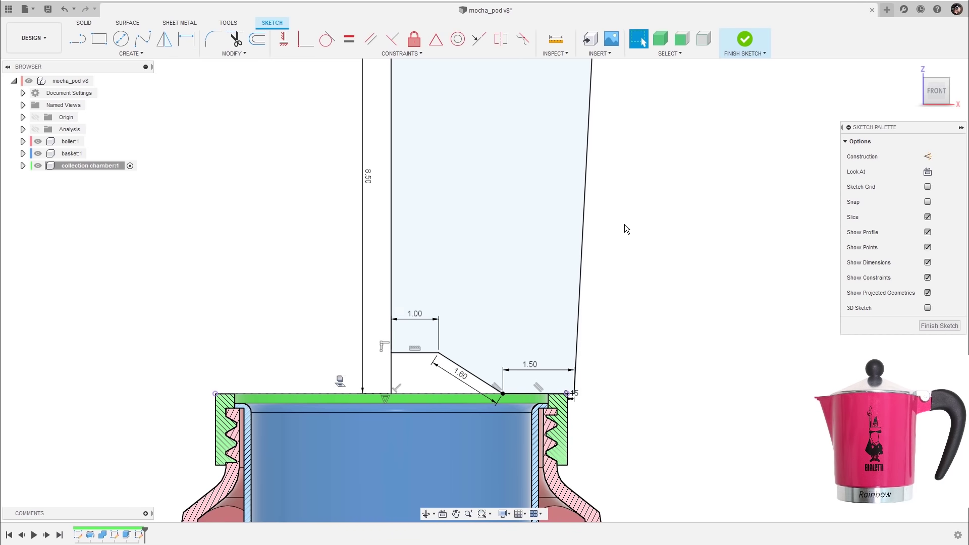
# - Finish the sketch and revolve the chamber profile 360 degrees around its vertical centre line as a new body
pyautogui.scroll(-2, 625, 226)
pyautogui.scroll(1, 617, 282)
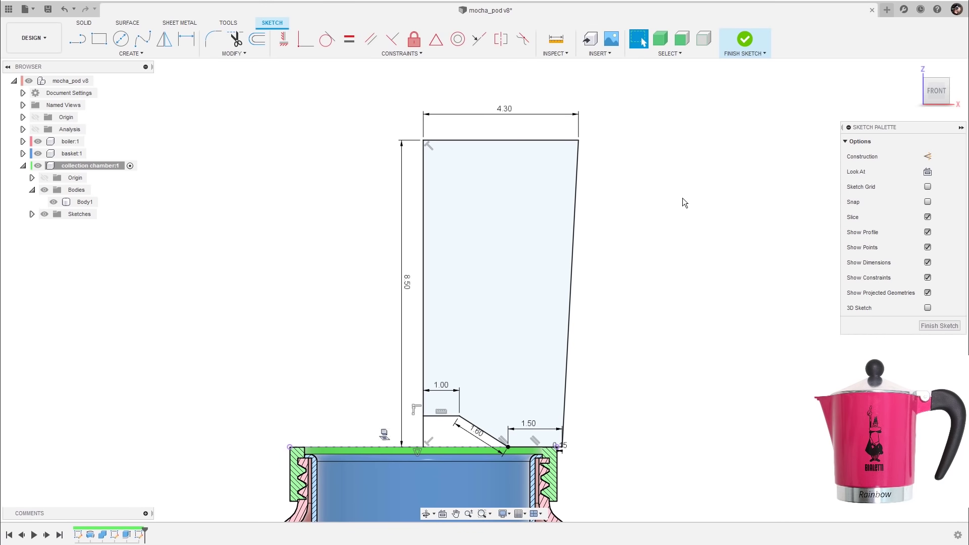
pyautogui.click(743, 42)
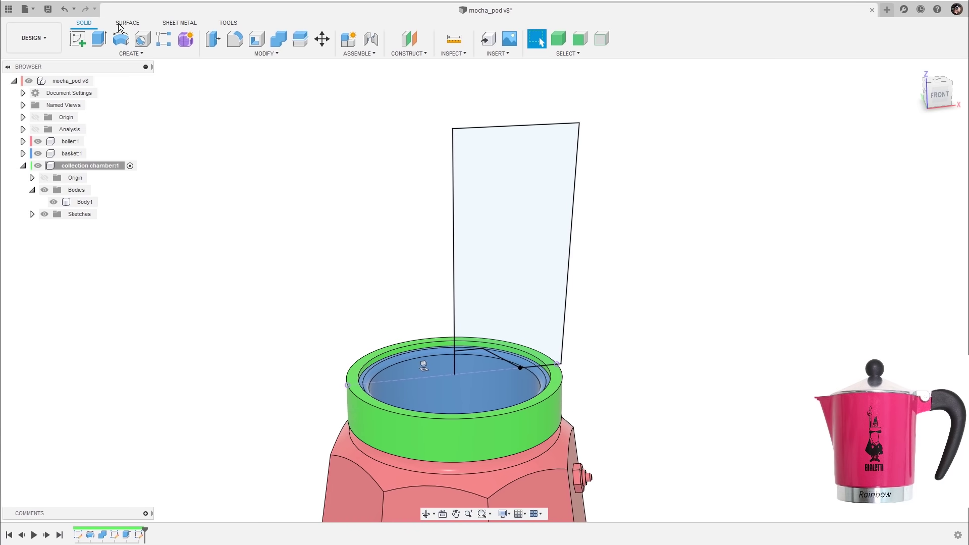
pyautogui.click(121, 38)
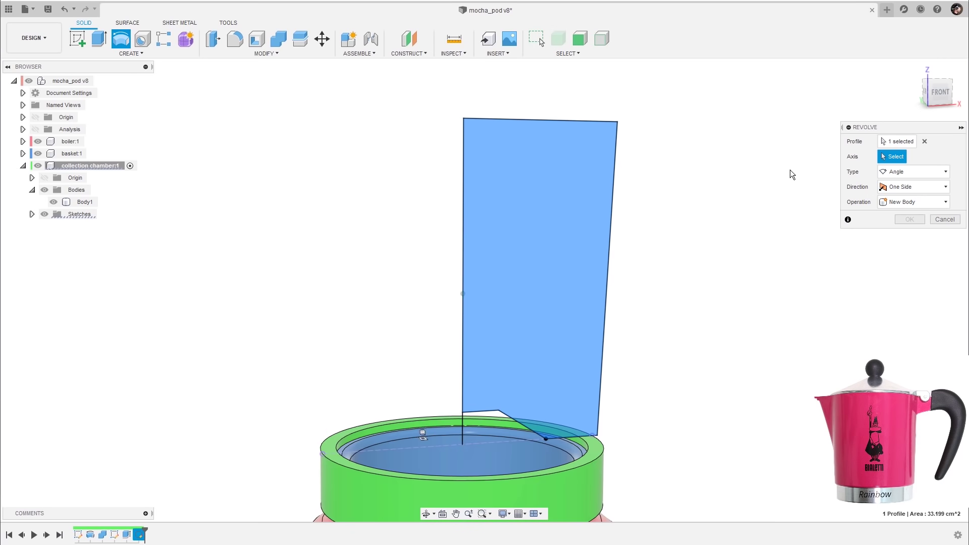
pyautogui.click(464, 262)
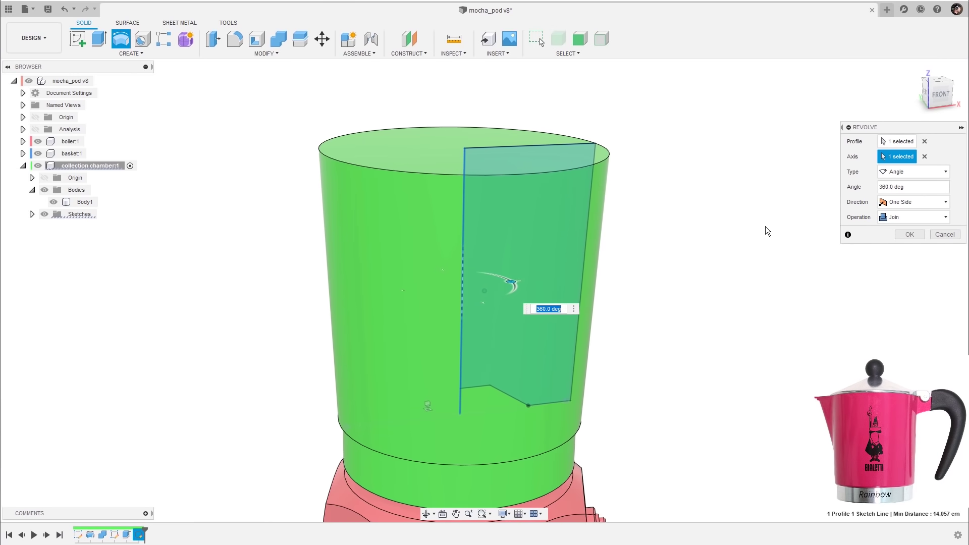
pyautogui.click(914, 217)
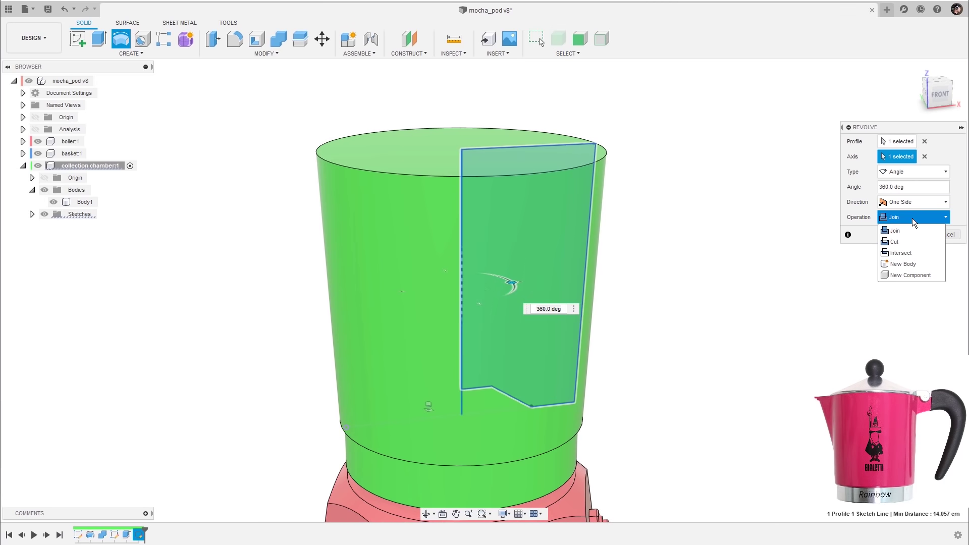
pyautogui.click(909, 263)
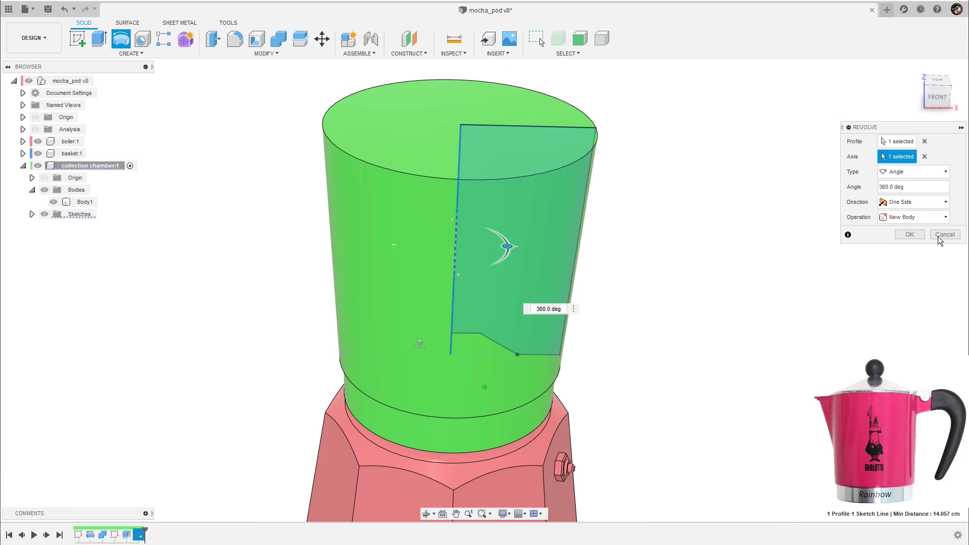
pyautogui.click(909, 235)
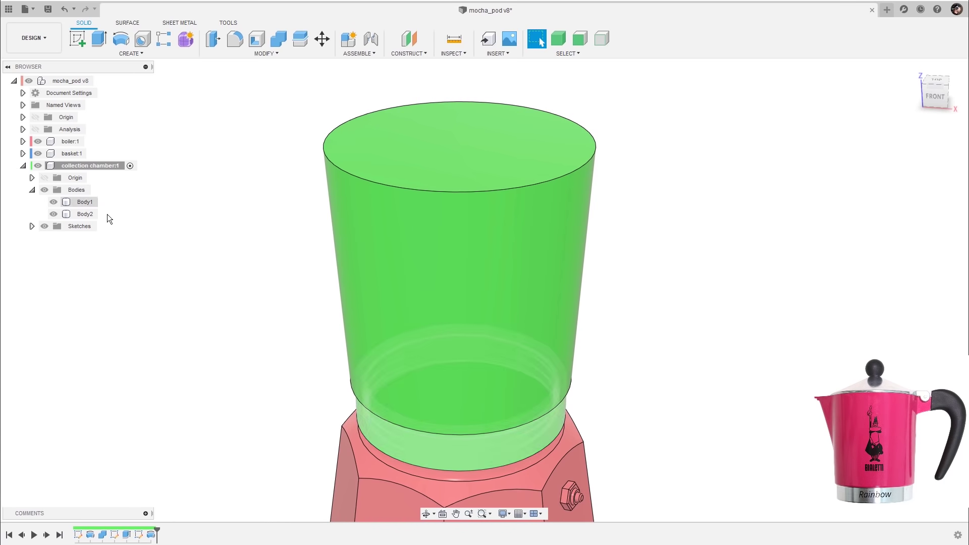
pyautogui.click(87, 202)
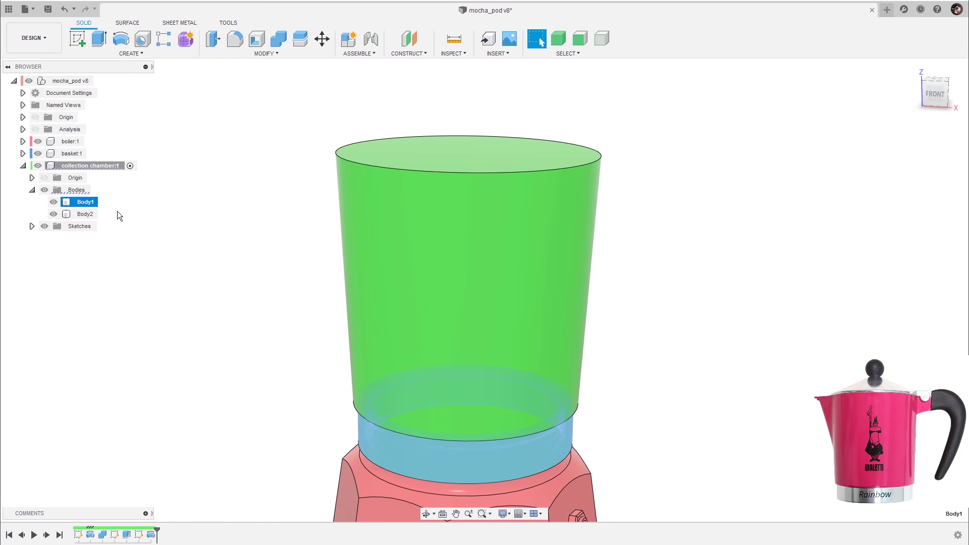
pyautogui.click(197, 219)
pyautogui.click(86, 215)
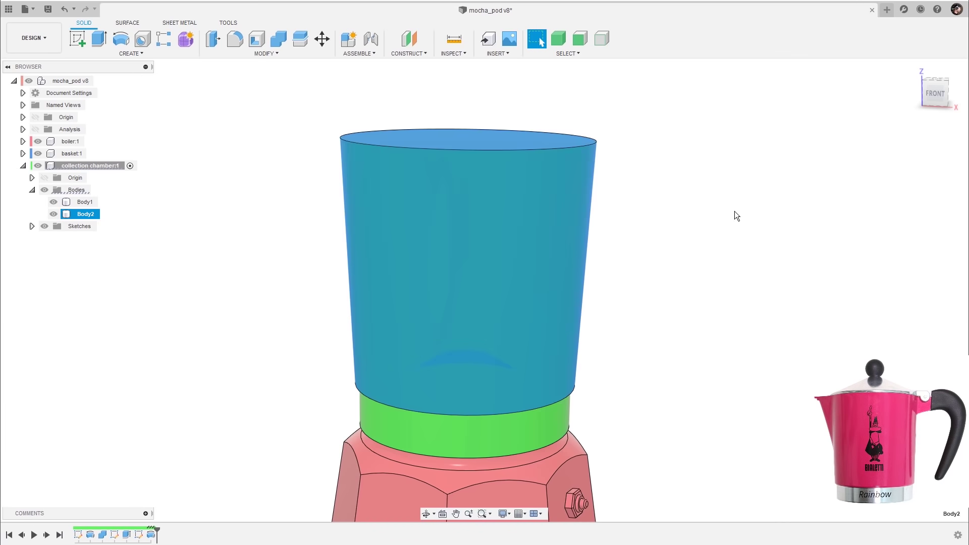
pyautogui.click(713, 223)
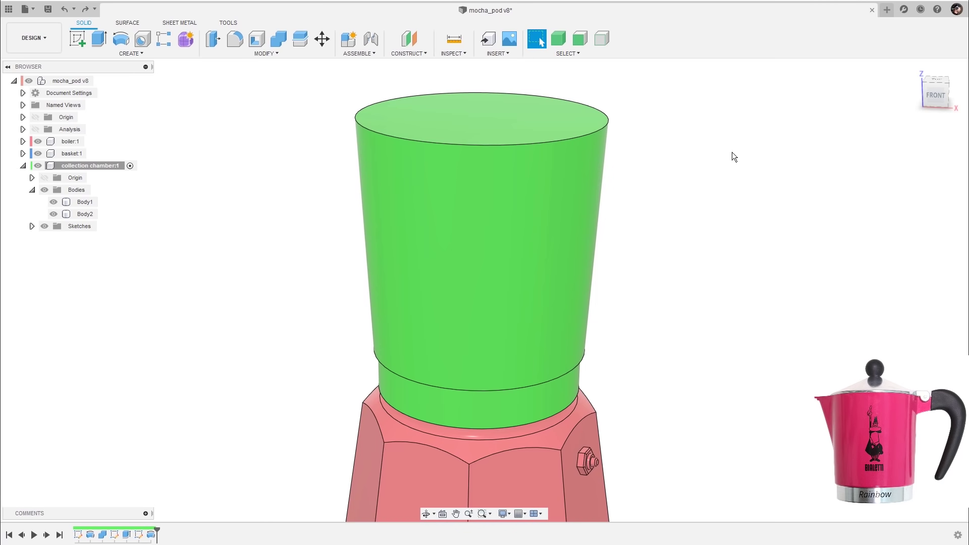
# - Start a sketch on the chamber's top face and draw a horizontal construction line about 8 cm long from its centre out past the boiler's corner
pyautogui.click(536, 129)
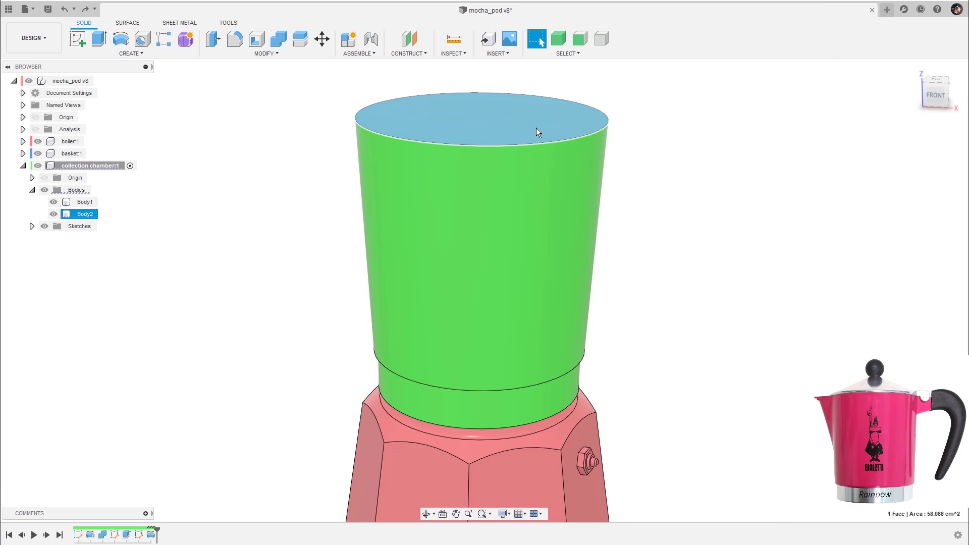
pyautogui.scroll(-1, 535, 130)
pyautogui.press('l')
pyautogui.scroll(2, 429, 226)
pyautogui.moveTo(425, 223)
pyautogui.mouseDown(button='middle')
pyautogui.moveTo(531, 300)
pyautogui.moveTo(571, 297)
pyautogui.mouseUp(button='middle')
pyautogui.scroll(1, 532, 300)
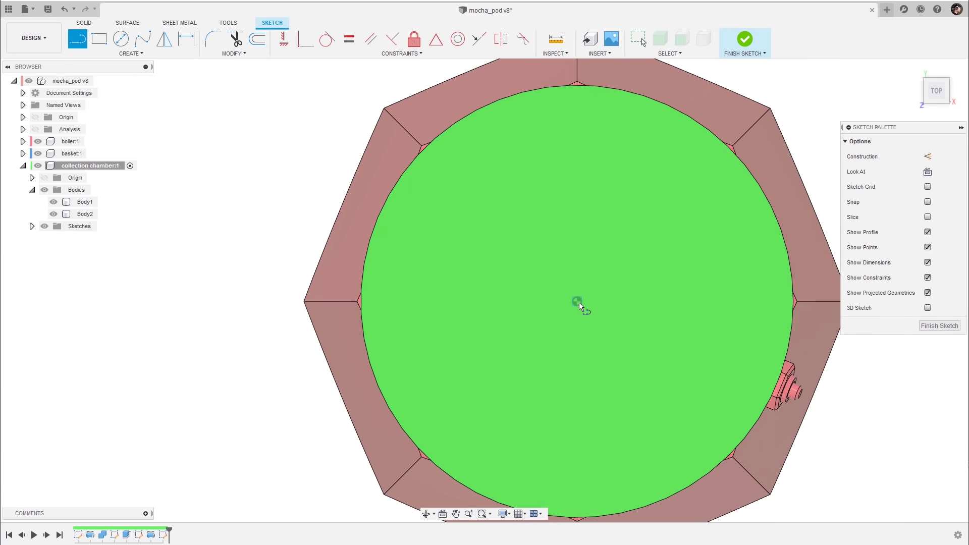
pyautogui.click(578, 302)
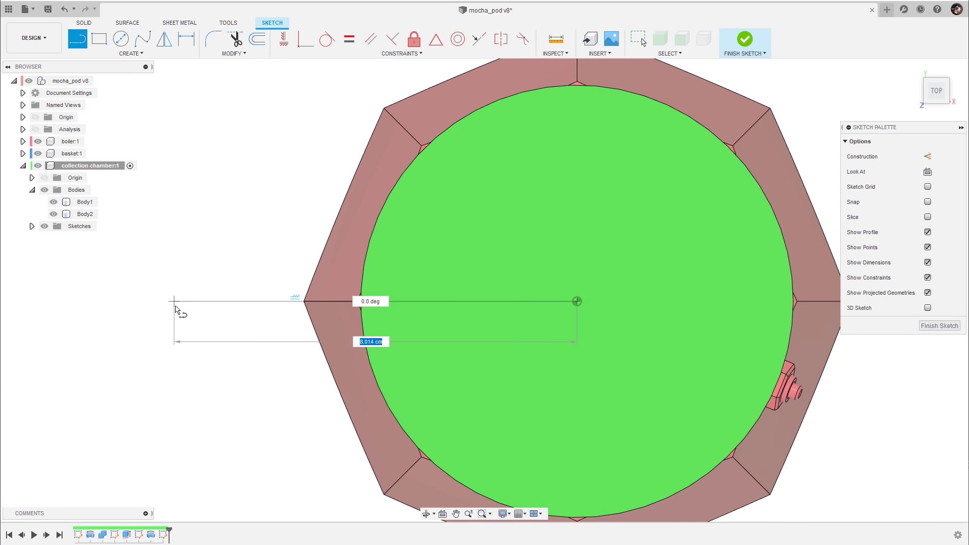
pyautogui.click(174, 301)
pyautogui.press('x')
pyautogui.press('Escape')
pyautogui.scroll(1, 208, 342)
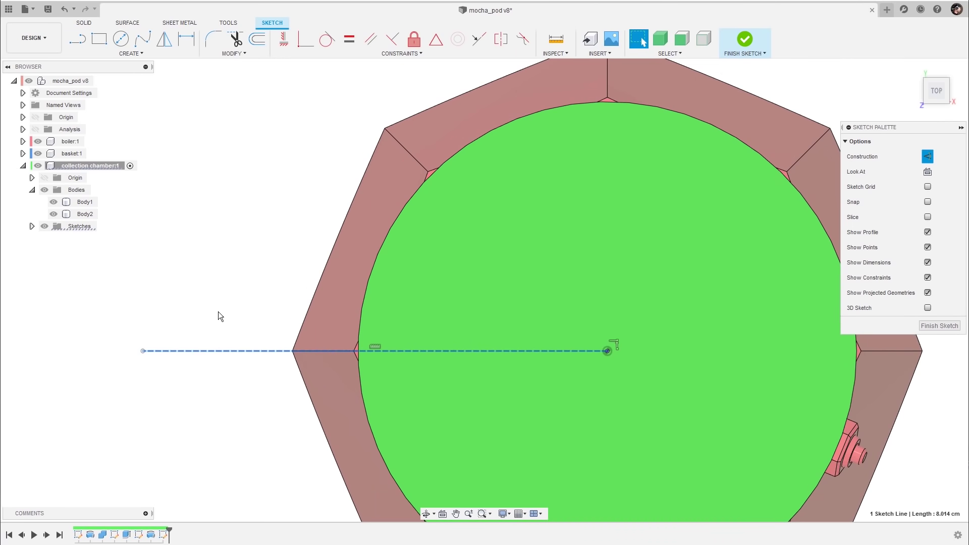
# - Project the chamber's circular top edge into the sketch
pyautogui.click(372, 270)
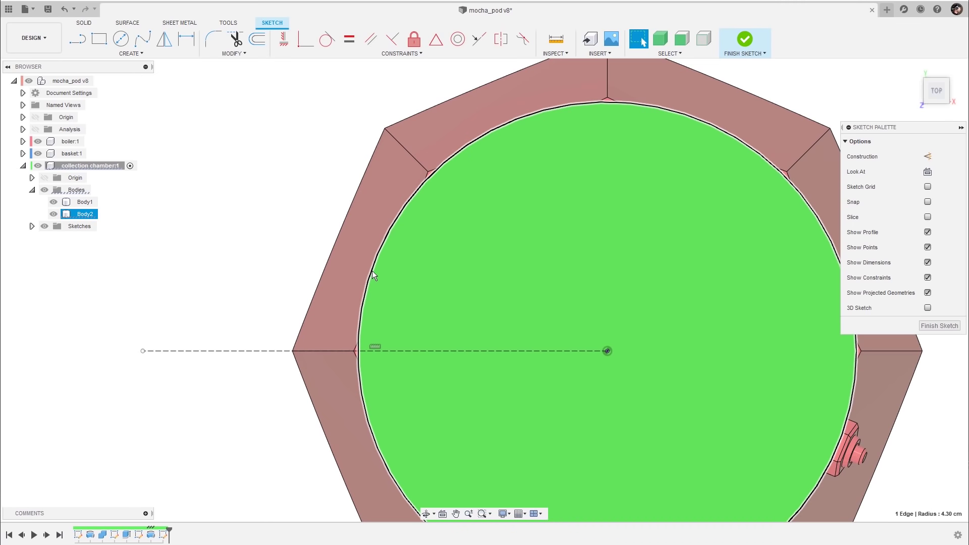
pyautogui.press('p')
pyautogui.click(910, 189)
pyautogui.scroll(1, 235, 270)
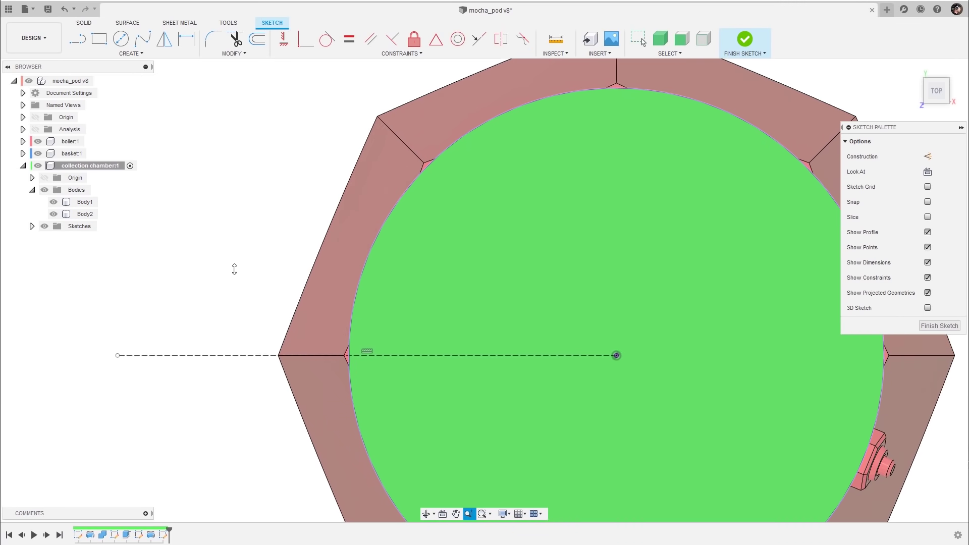
# - Draw a slanted line about 4.4 cm long from the projected circle, above the construction line, to that line's outer end
pyautogui.moveTo(234, 269); pyautogui.dragTo(272, 262, button='middle')
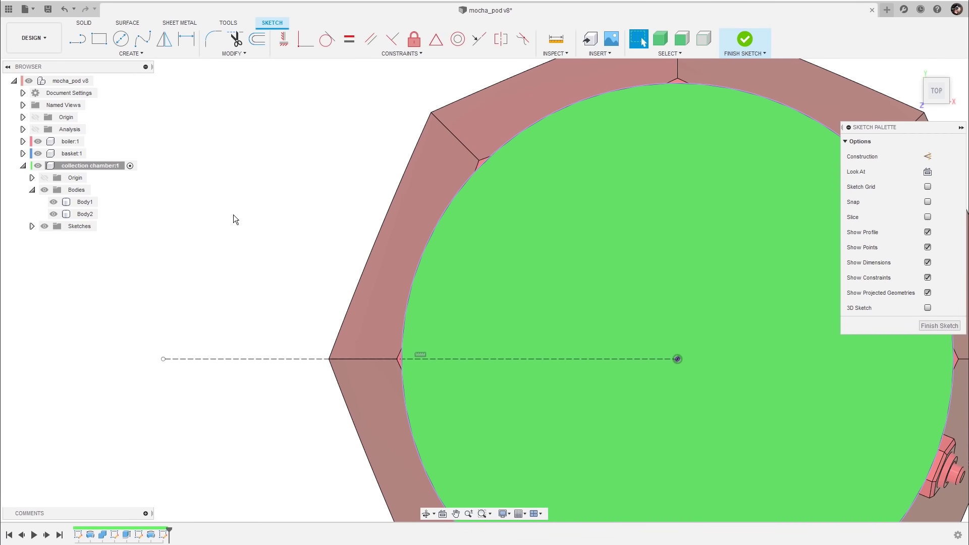
pyautogui.scroll(1, 244, 277)
pyautogui.moveTo(244, 277); pyautogui.dragTo(292, 271, button='middle')
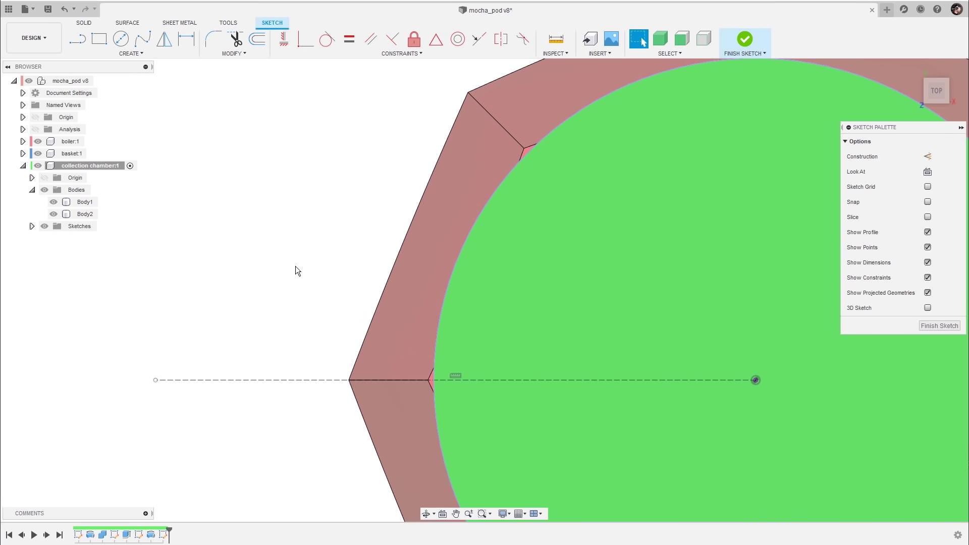
pyautogui.press('l')
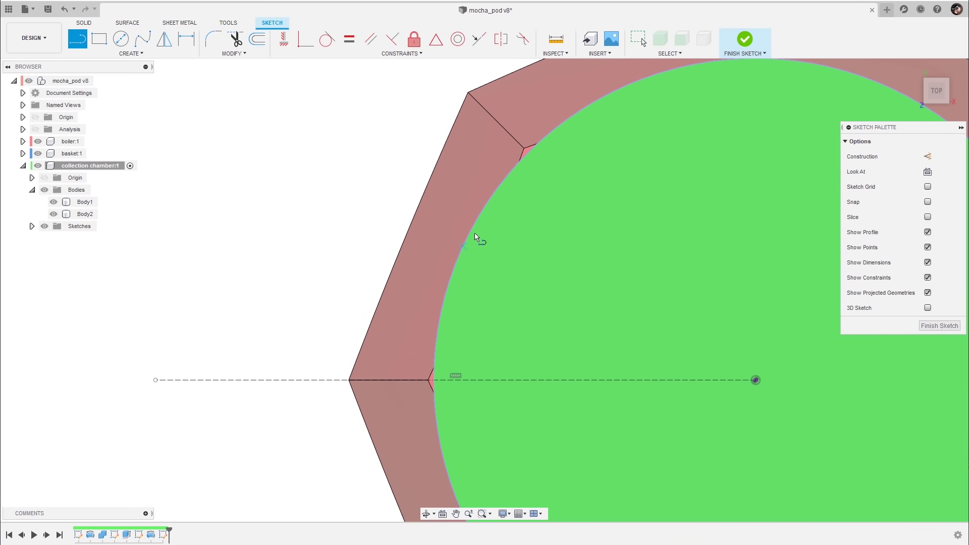
pyautogui.click(459, 256)
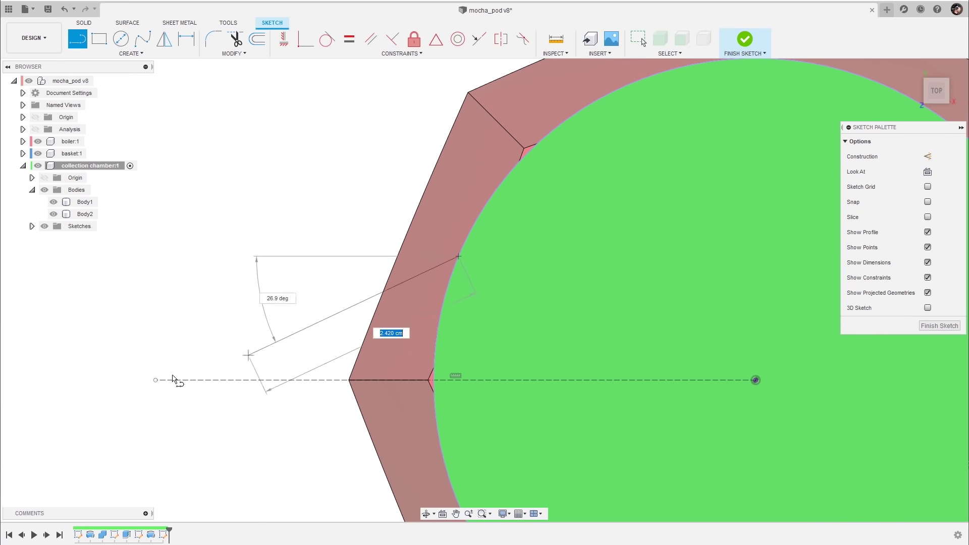
pyautogui.click(155, 380)
pyautogui.press('Escape')
# - Dimension the horizontal distance between the slanted line's two endpoints to 2.5 cm
pyautogui.moveTo(297, 298); pyautogui.dragTo(299, 267, button='middle')
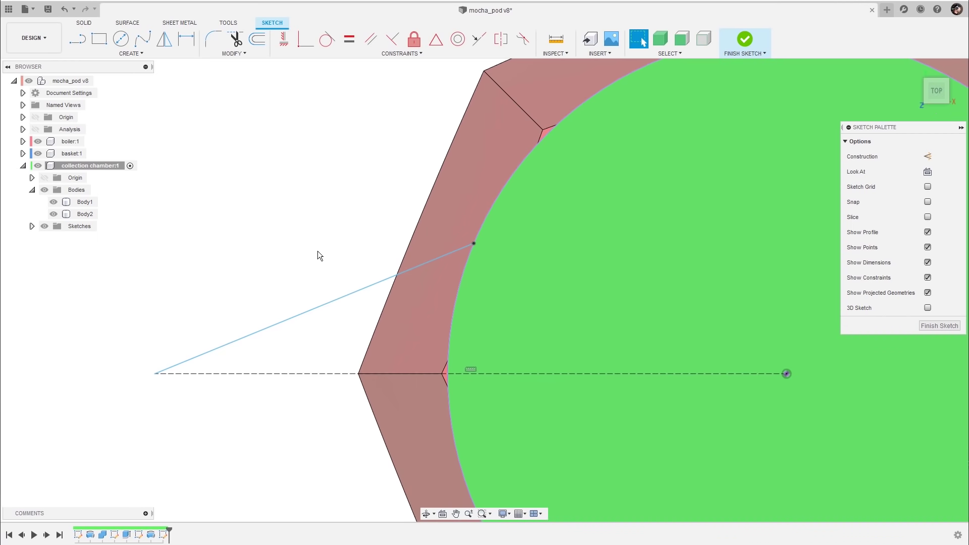
pyautogui.press('d')
pyautogui.click(474, 244)
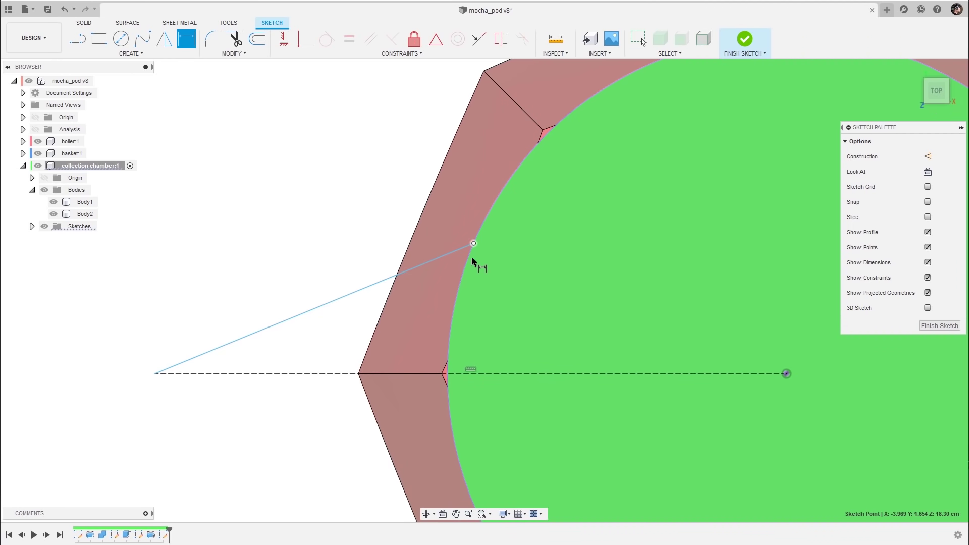
pyautogui.click(155, 374)
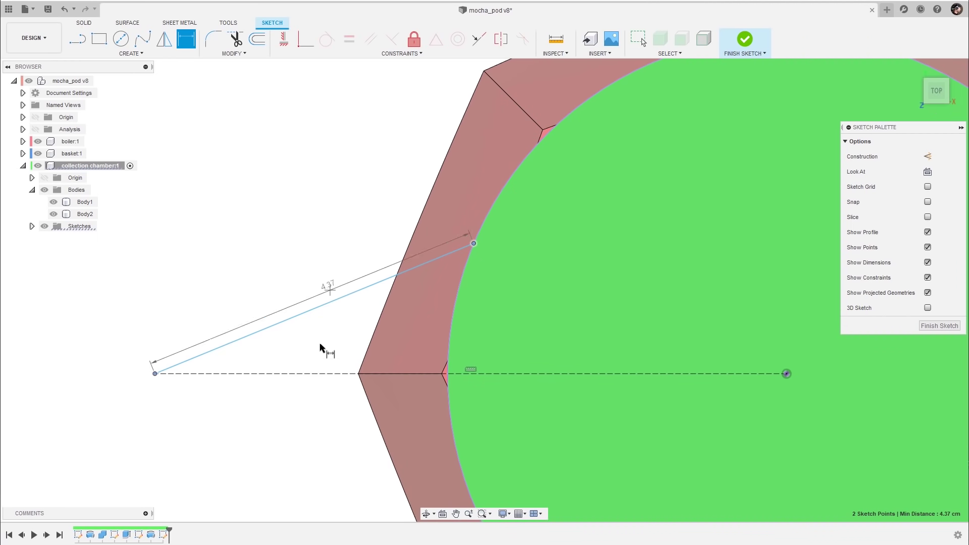
pyautogui.click(309, 407)
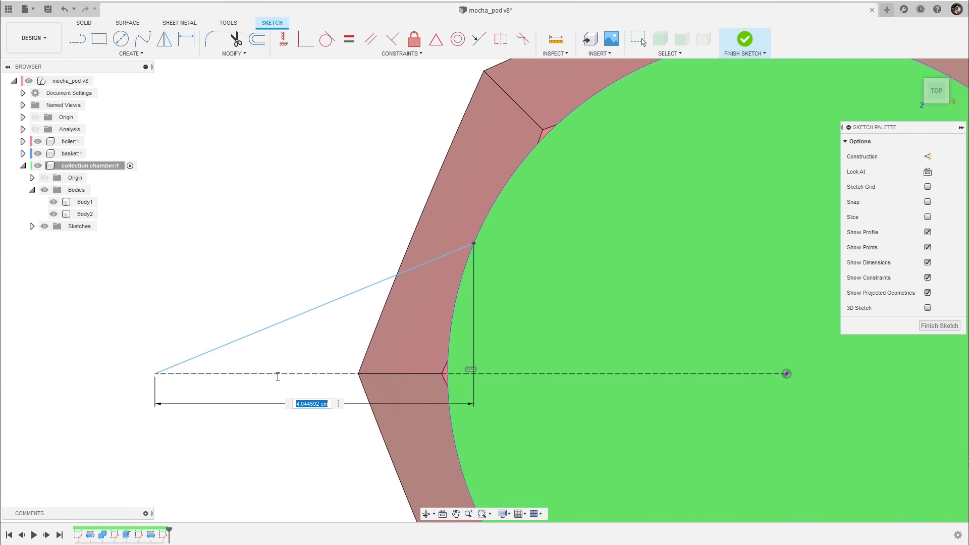
pyautogui.write('2.5')
pyautogui.press('Return')
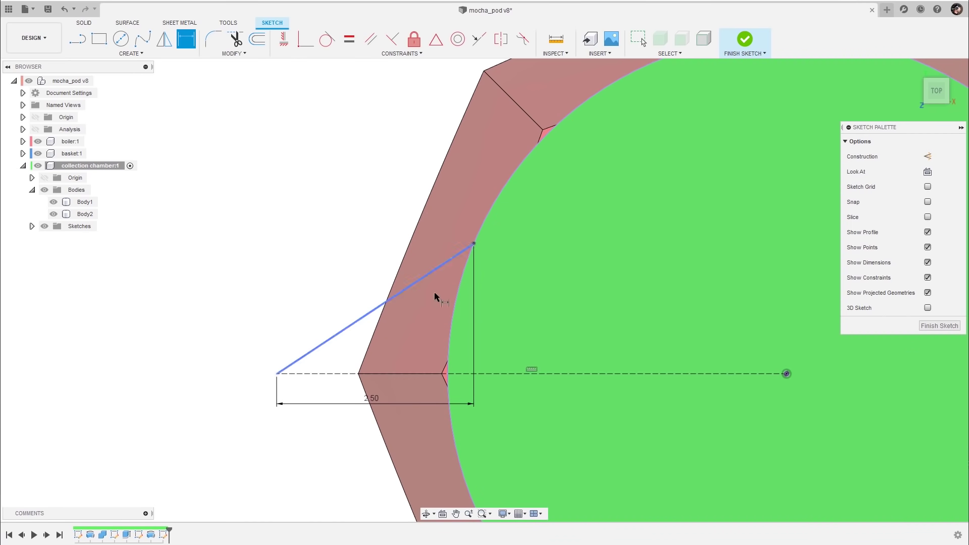
# - Dimension the vertical distance from the slanted line's upper endpoint to the construction line as 1.5 cm
pyautogui.click(473, 244)
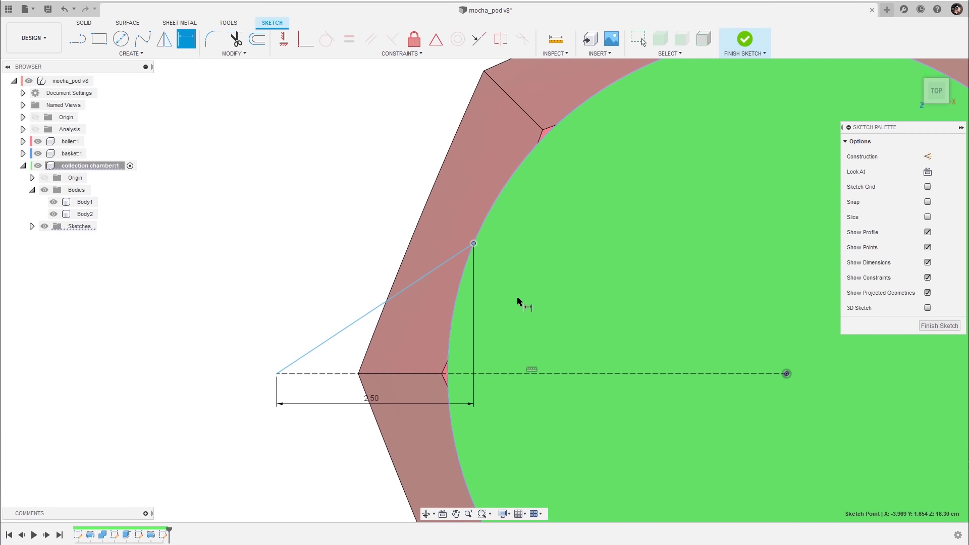
pyautogui.click(498, 374)
pyautogui.click(499, 317)
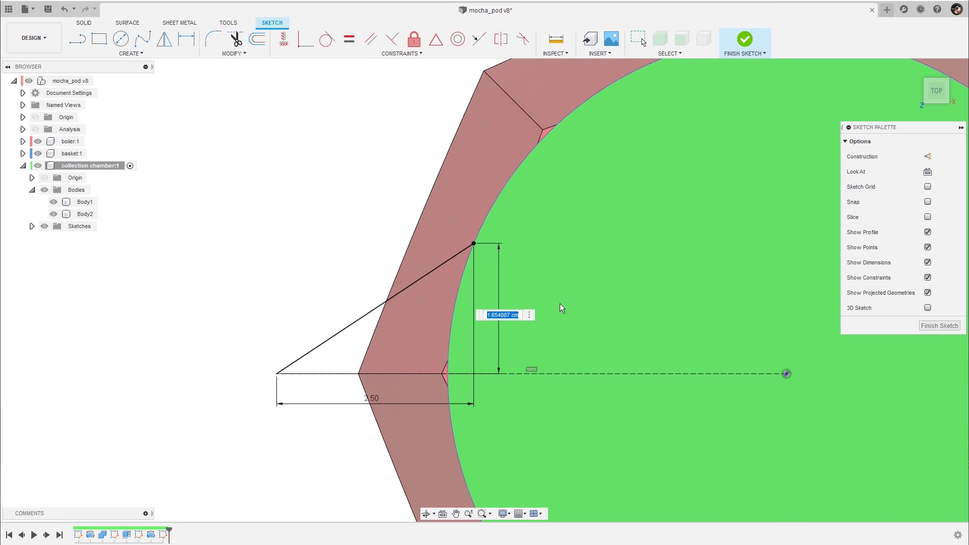
pyautogui.write('1.5')
pyautogui.press('Return')
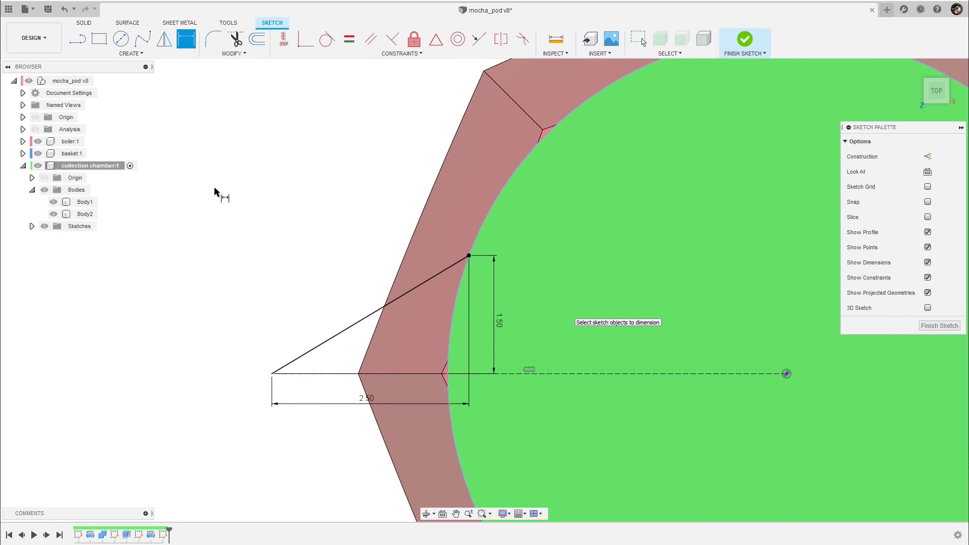
pyautogui.scroll(-1, 294, 236)
pyautogui.press('Escape')
# - Mirror the slanted line across the horizontal construction line
pyautogui.scroll(1, 314, 245)
pyautogui.moveTo(314, 245); pyautogui.dragTo(297, 227, button='middle')
pyautogui.click(342, 307)
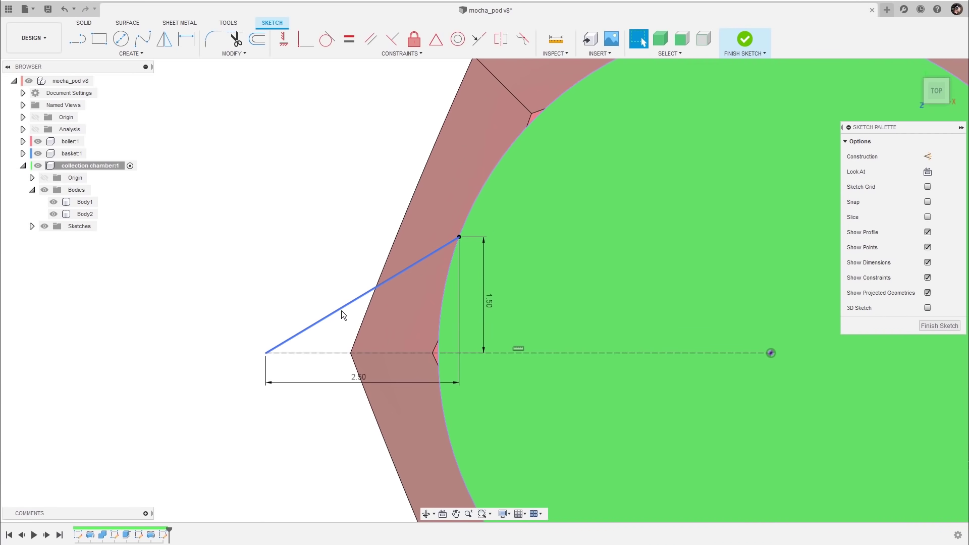
pyautogui.click(338, 312)
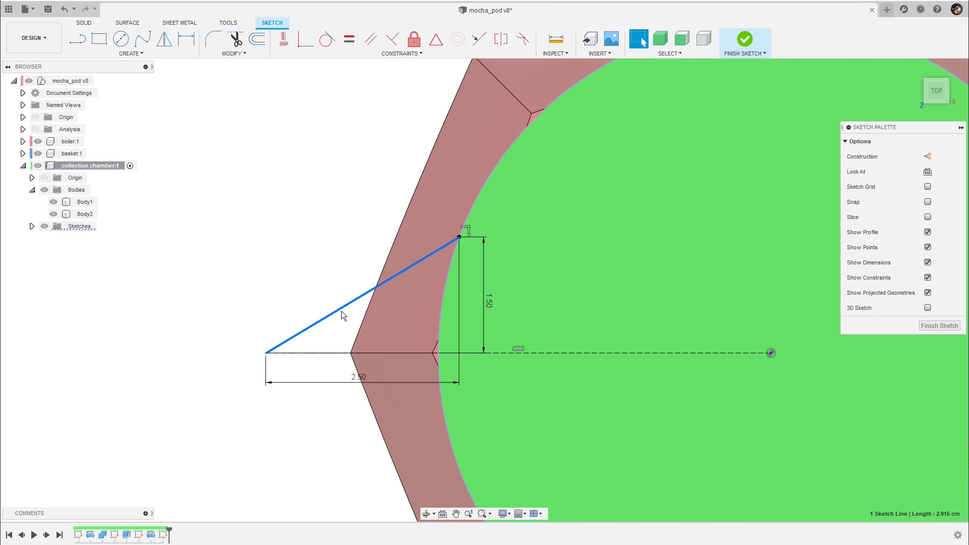
pyautogui.click(170, 43)
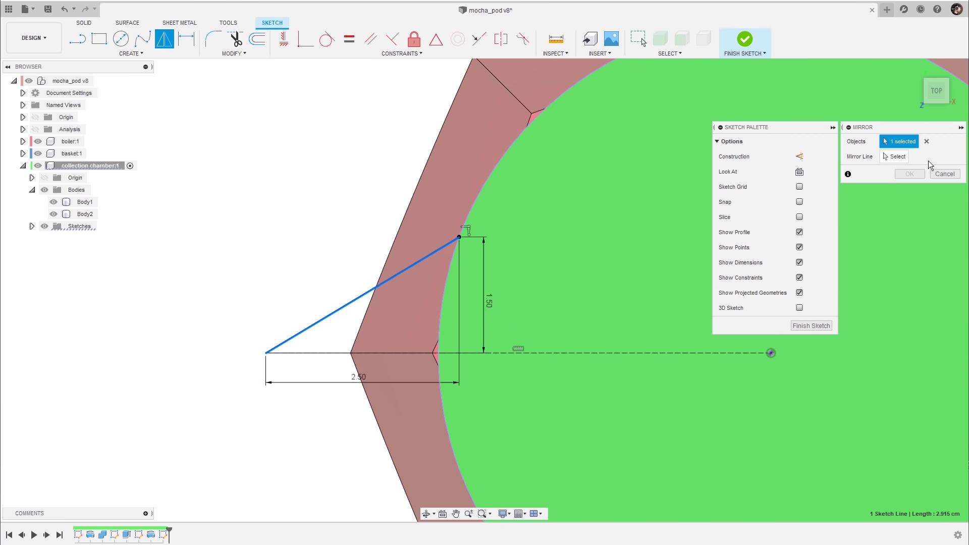
pyautogui.click(897, 156)
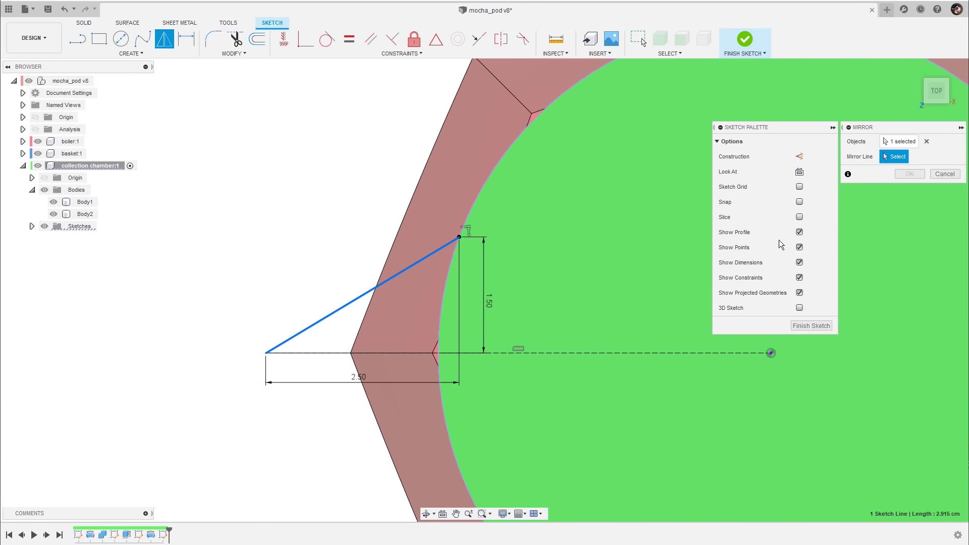
pyautogui.click(603, 353)
pyautogui.click(909, 174)
# - Round the corner between the two slanted lines with a 0.5 cm fillet and finish the sketch
pyautogui.scroll(1, 318, 244)
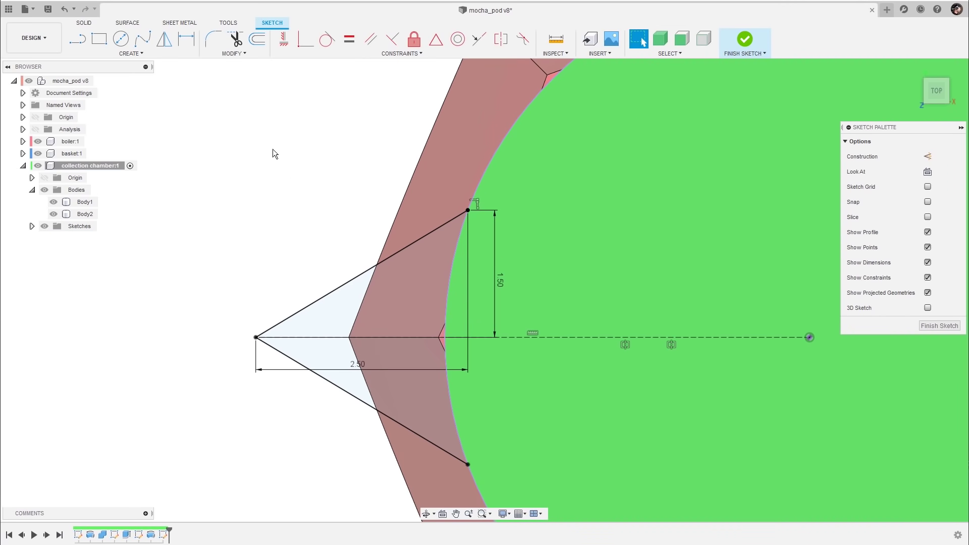
pyautogui.click(241, 55)
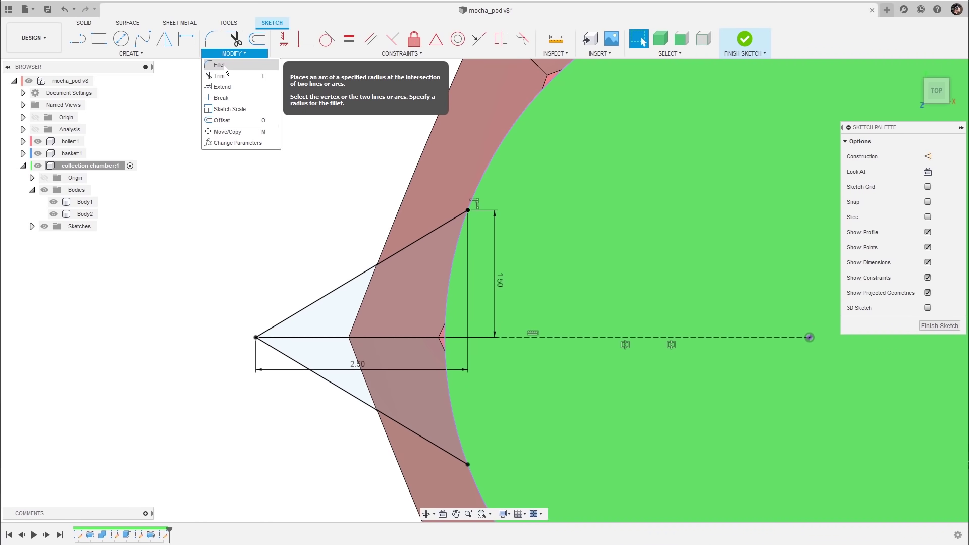
pyautogui.click(220, 65)
pyautogui.click(304, 308)
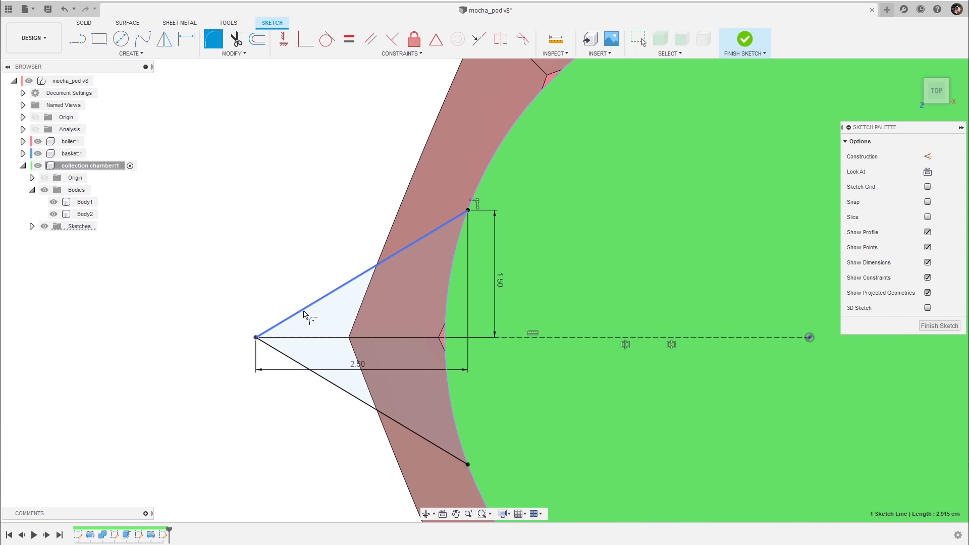
pyautogui.click(296, 366)
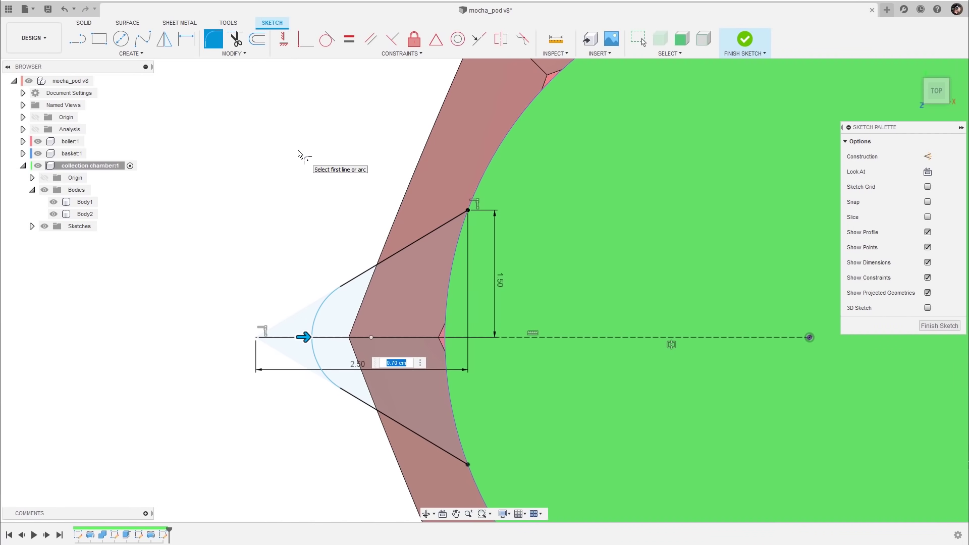
pyautogui.write('0,5')
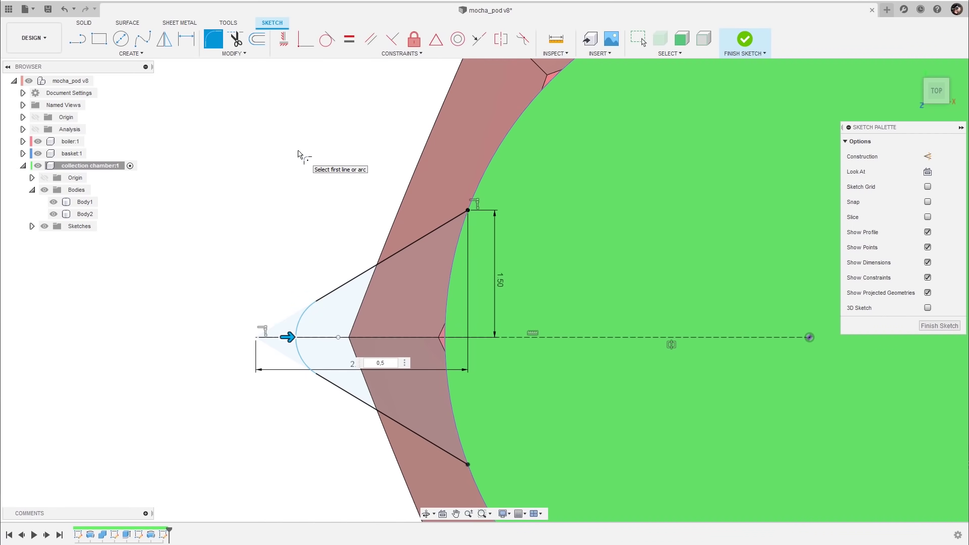
pyautogui.press('Return')
pyautogui.press('Escape')
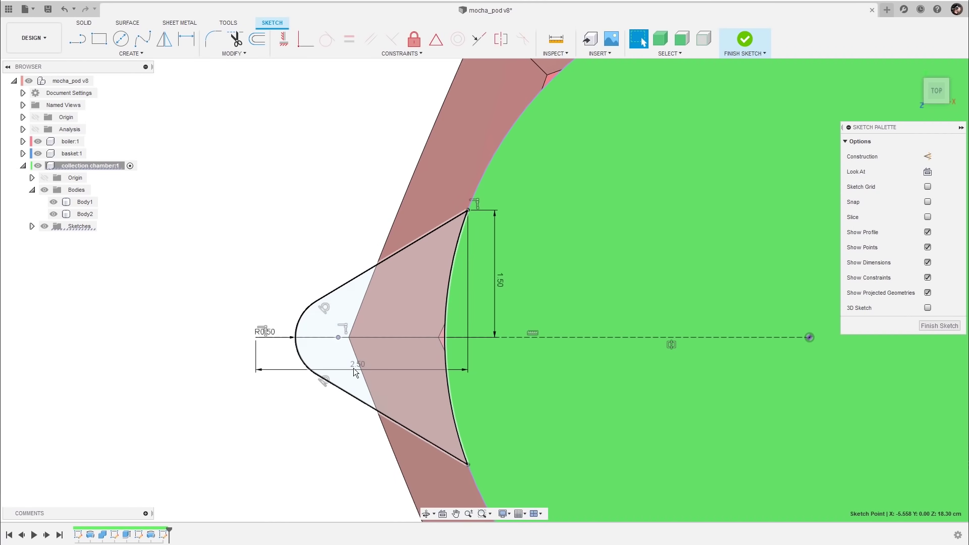
pyautogui.scroll(-3, 328, 364)
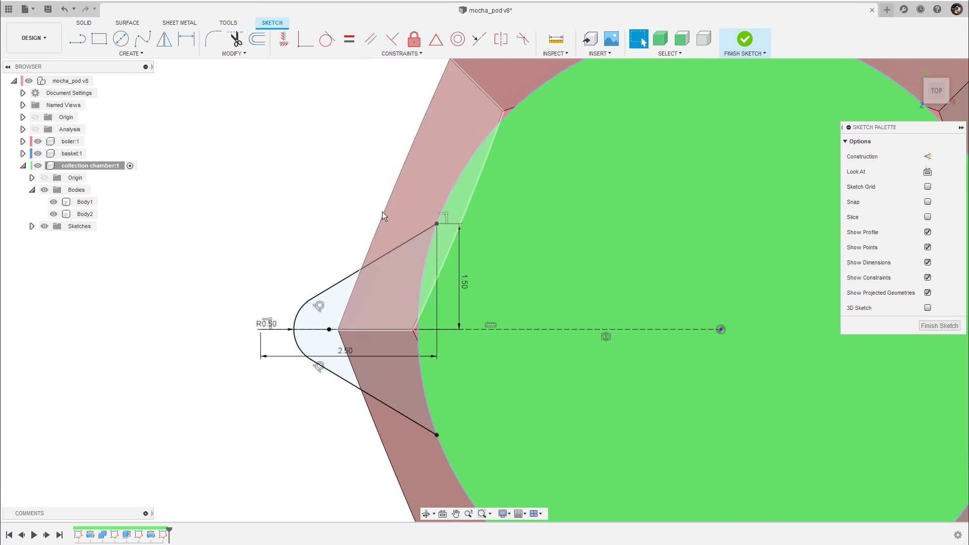
pyautogui.scroll(-1, 323, 211)
pyautogui.moveTo(323, 211); pyautogui.dragTo(329, 250, button='middle')
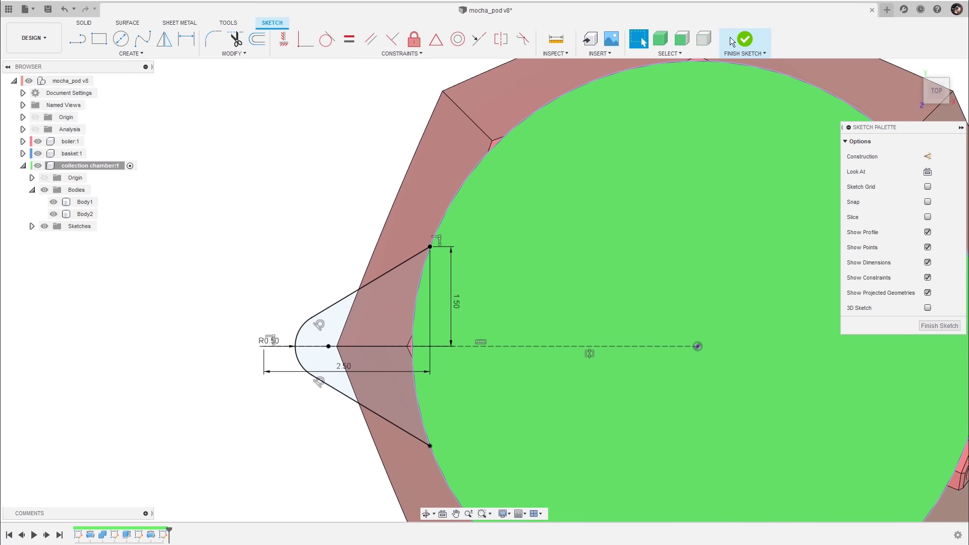
pyautogui.click(745, 41)
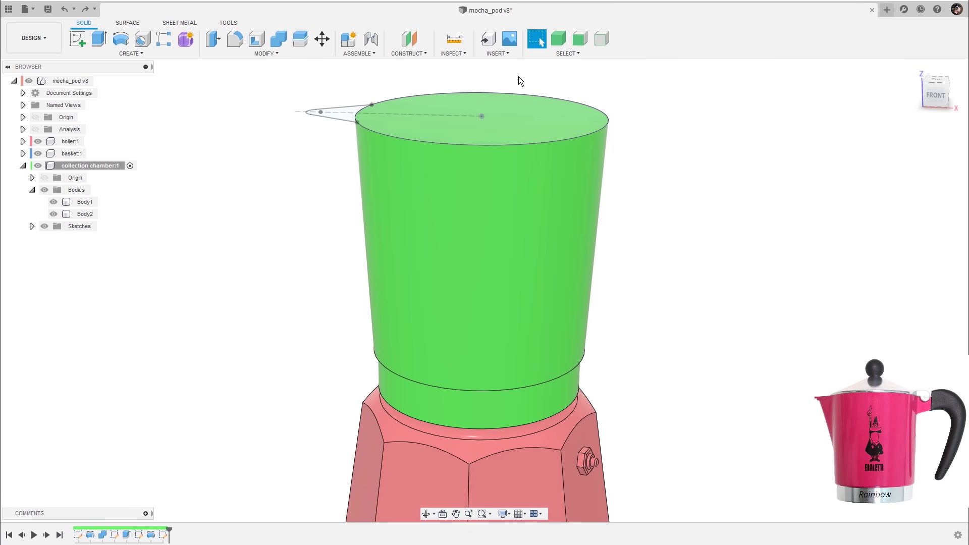
# - Create an offset construction plane at -5.5 cm from the chamber's top face
pyautogui.click(528, 114)
pyautogui.click(408, 53)
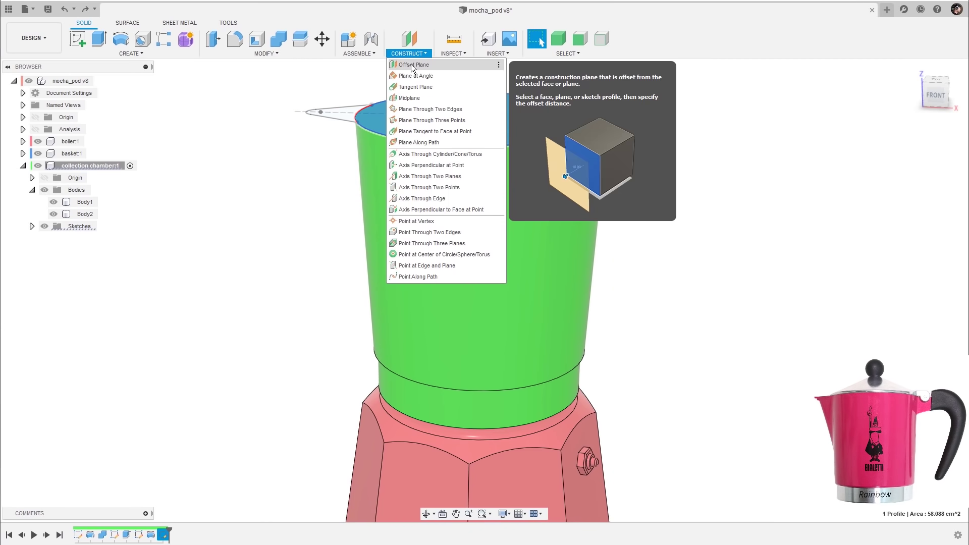
pyautogui.click(411, 65)
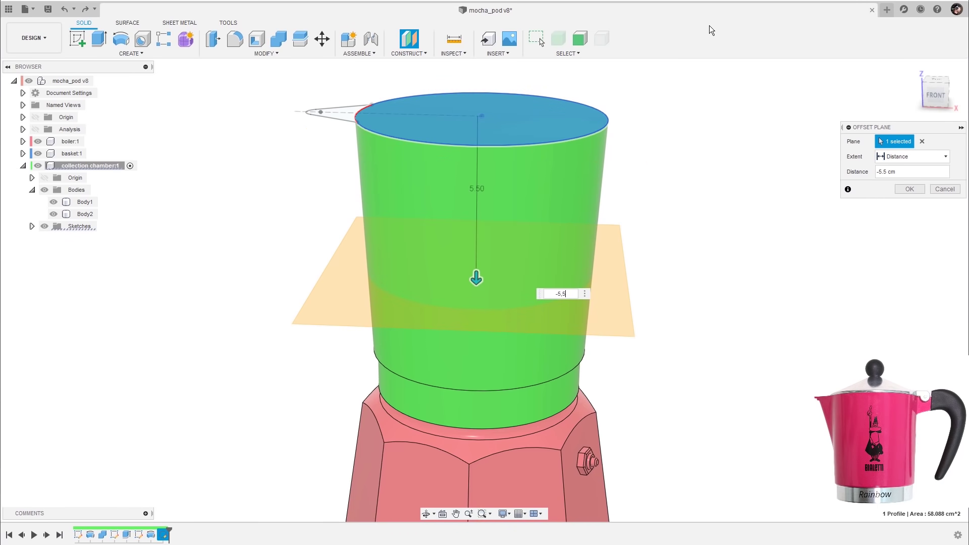
pyautogui.press('Return')
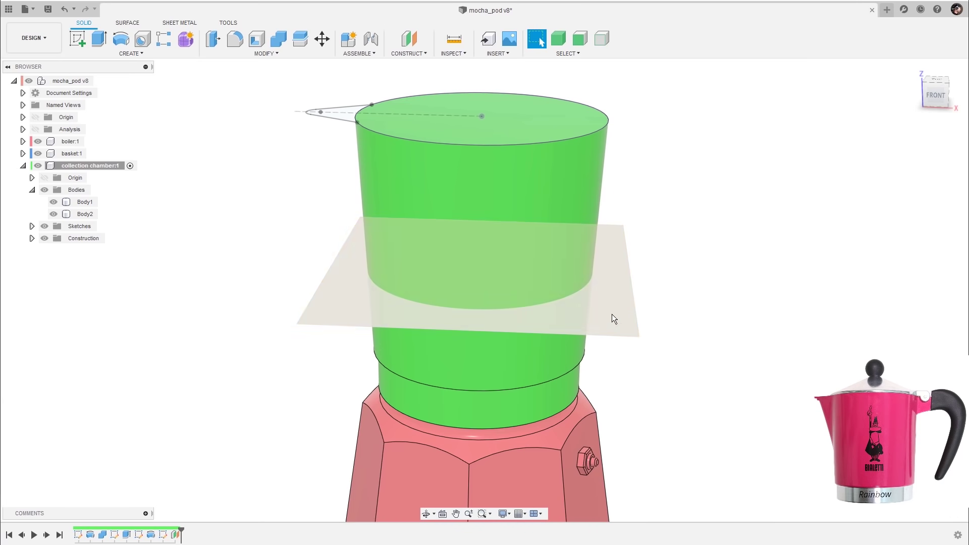
# - Start a sketch on the offset plane and project the circular edge at the chamber's lower step into it
pyautogui.rightClick(613, 316)
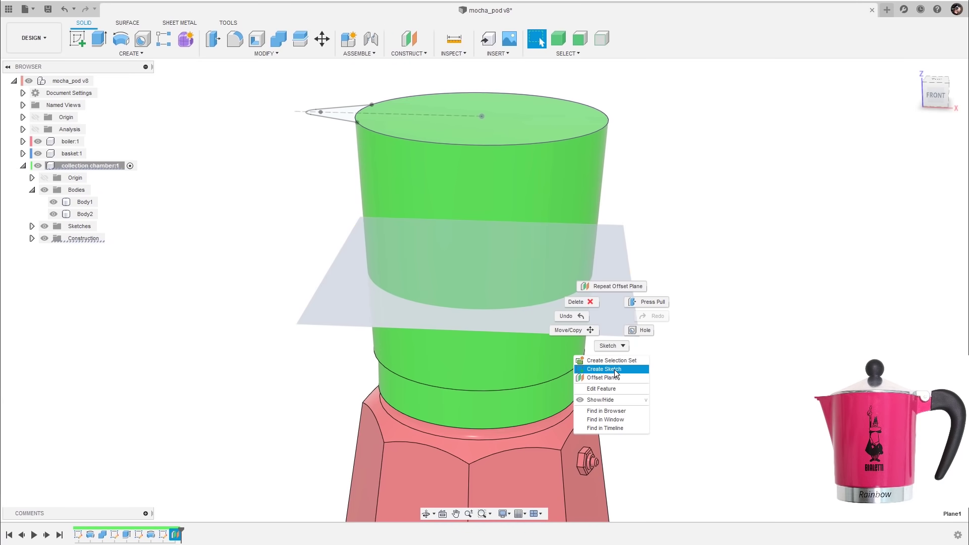
pyautogui.click(621, 370)
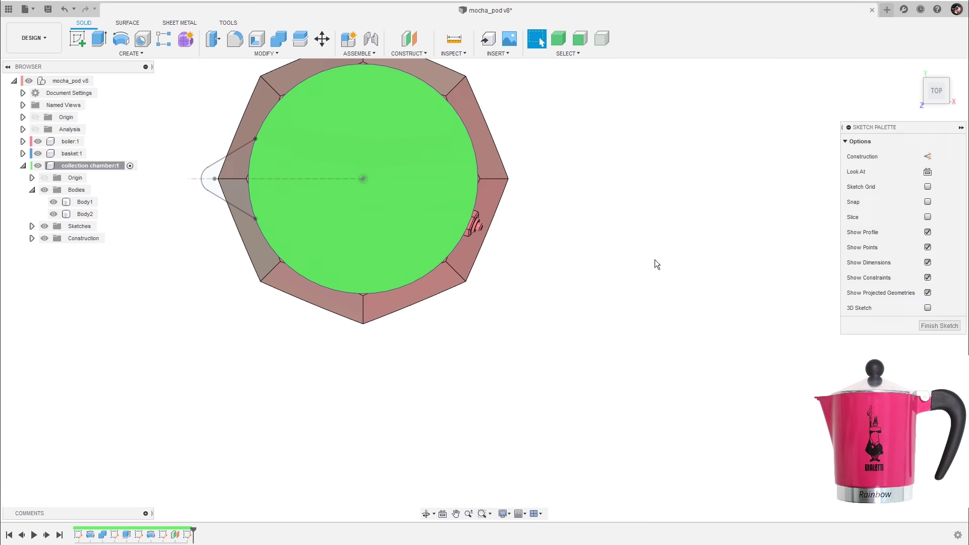
pyautogui.keyDown('shift'); pyautogui.moveTo(668, 214); pyautogui.dragTo(698, 201, button='middle'); pyautogui.keyUp('shift')
pyautogui.scroll(5, 699, 200)
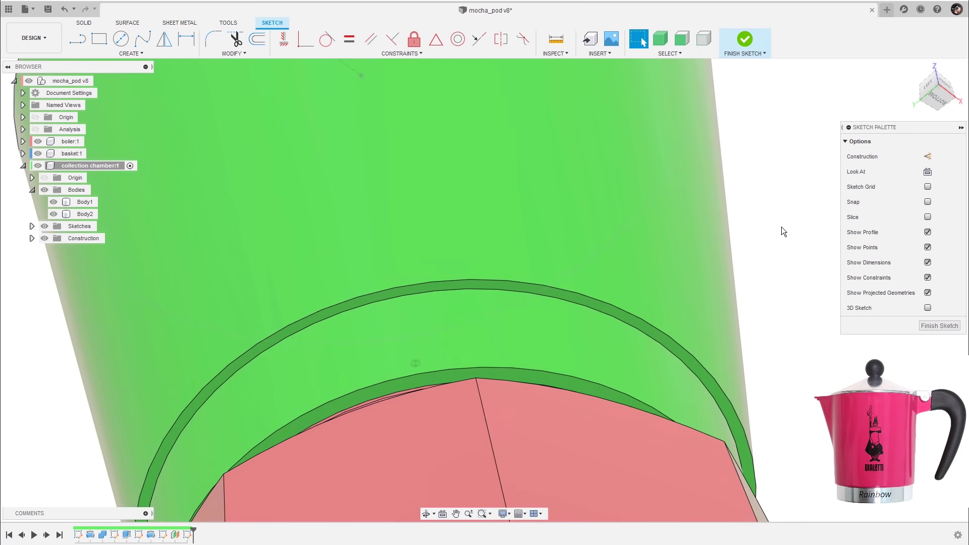
pyautogui.press('p')
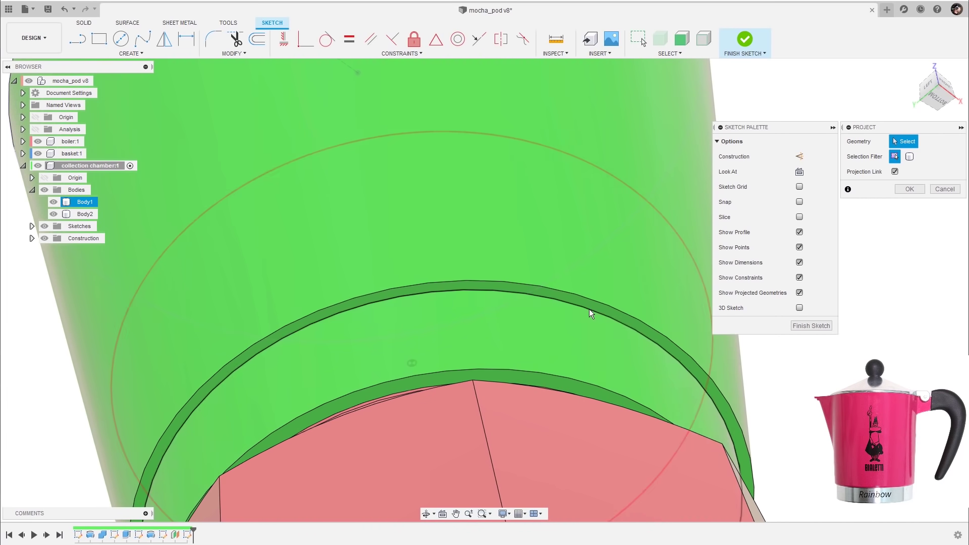
pyautogui.click(589, 309)
pyautogui.click(909, 189)
# - Hide Sketch4, the spout outline on the chamber's top face
pyautogui.moveTo(850, 266)
pyautogui.keyDown('shift'); pyautogui.mouseDown(button='middle')
pyautogui.moveTo(733, 262)
pyautogui.moveTo(881, 158)
pyautogui.moveTo(928, 107)
pyautogui.mouseUp(button='middle'); pyautogui.keyUp('shift')
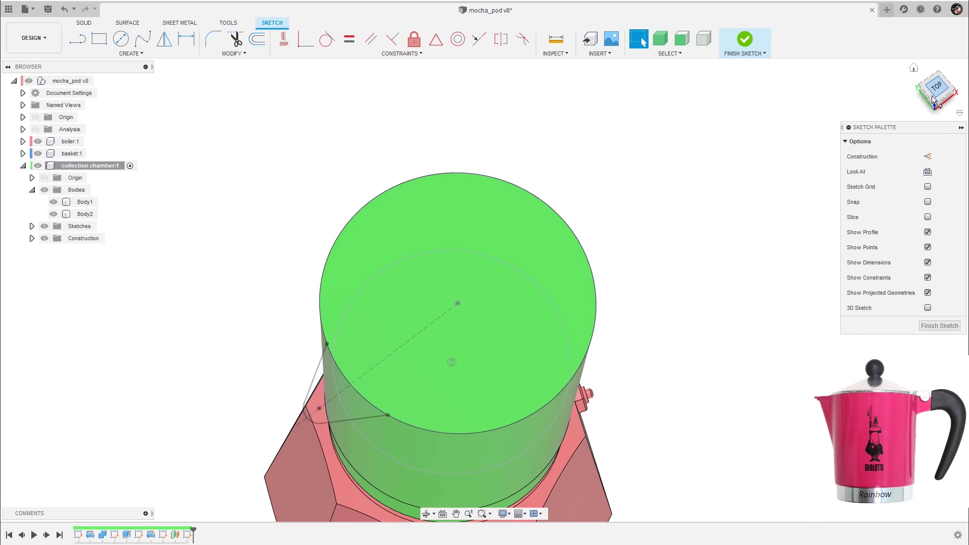
pyautogui.click(936, 89)
pyautogui.scroll(3, 481, 303)
pyautogui.moveTo(480, 303); pyautogui.dragTo(637, 280, button='middle')
pyautogui.scroll(2, 546, 287)
pyautogui.moveTo(549, 275); pyautogui.dragTo(541, 274, button='middle')
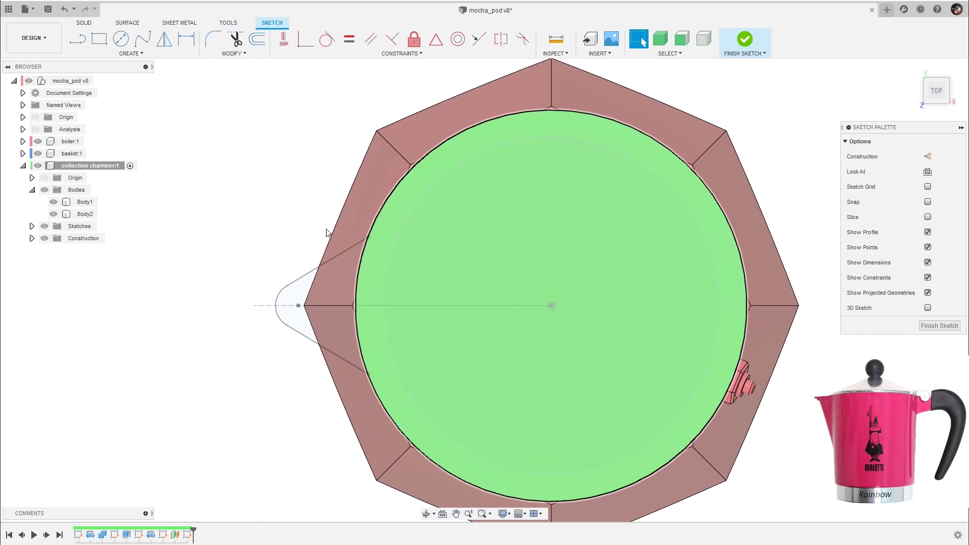
pyautogui.click(32, 226)
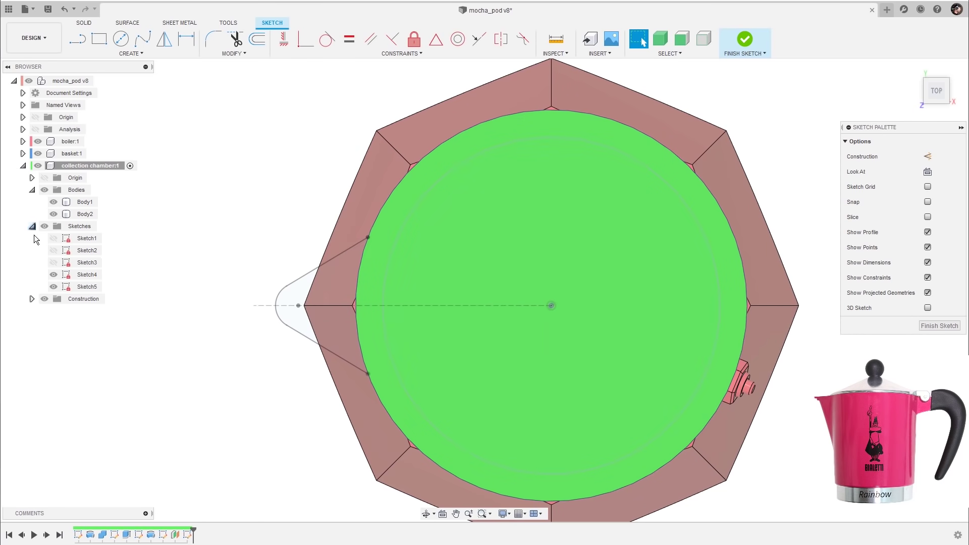
pyautogui.click(53, 274)
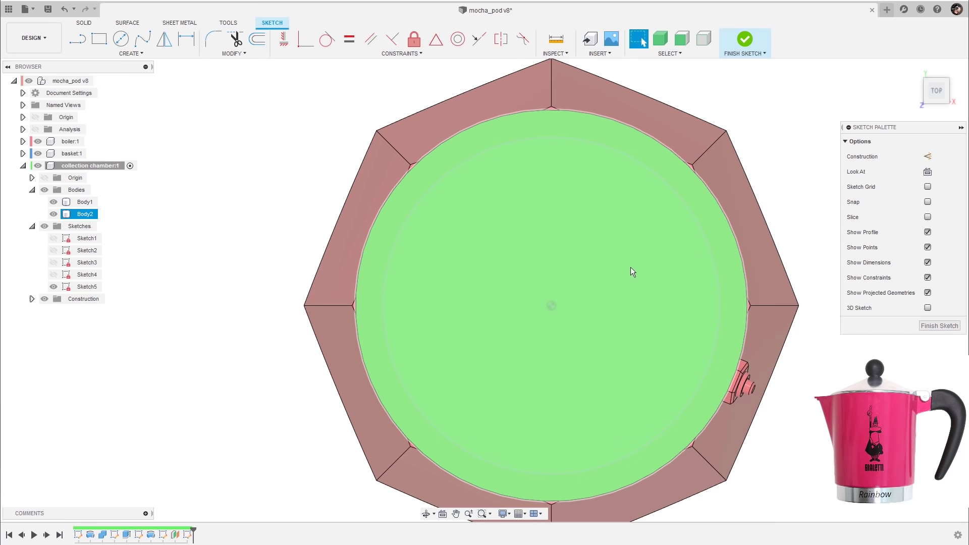
# - Draw a horizontal line about 8.5 cm long from the circle's centre out past the boiler's corner and make it construction
pyautogui.press('l')
pyautogui.click(551, 306)
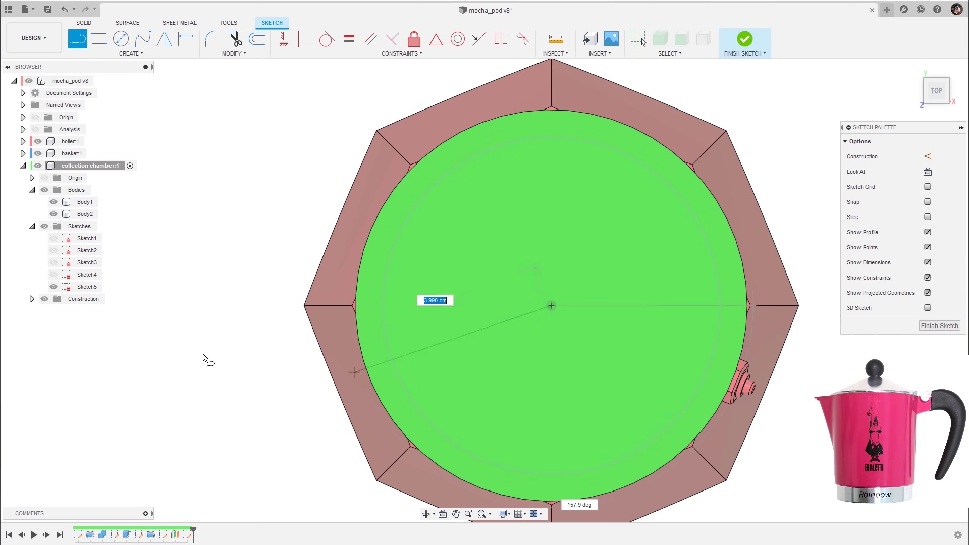
pyautogui.click(165, 306)
pyautogui.press('Escape')
pyautogui.scroll(1, 497, 307)
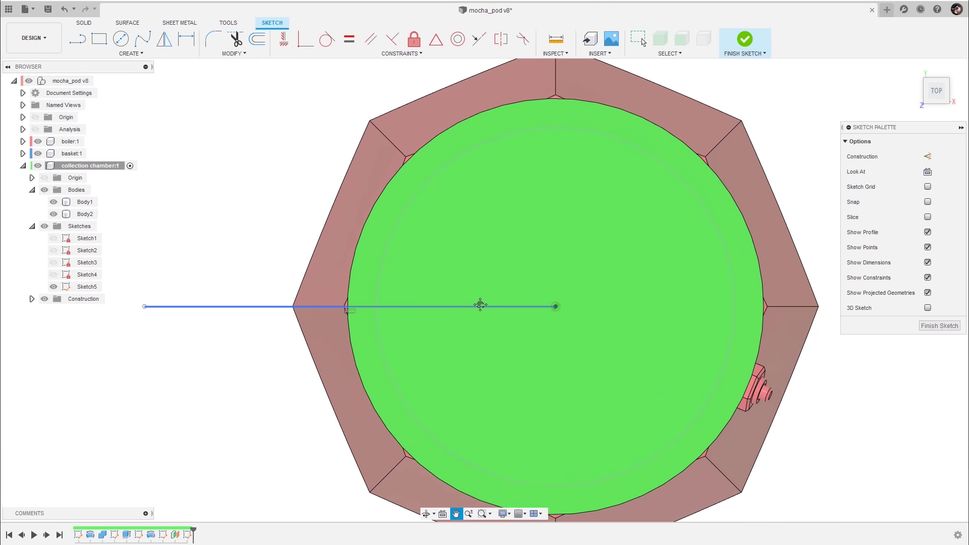
pyautogui.moveTo(480, 305); pyautogui.dragTo(519, 305, button='middle')
pyautogui.click(277, 306)
pyautogui.press('x')
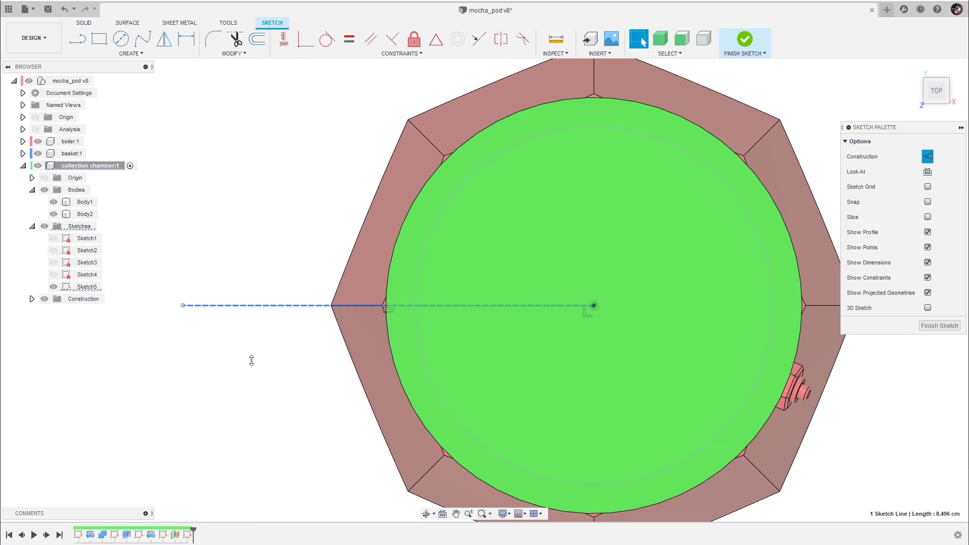
# - Shorten the construction line to about 4 cm by moving its outer end to just outside the projected circle
pyautogui.scroll(1, 253, 359)
pyautogui.press('Escape')
pyautogui.moveTo(177, 330); pyautogui.dragTo(410, 329)
pyautogui.scroll(3, 188, 338)
pyautogui.moveTo(189, 337); pyautogui.dragTo(199, 320, button='middle')
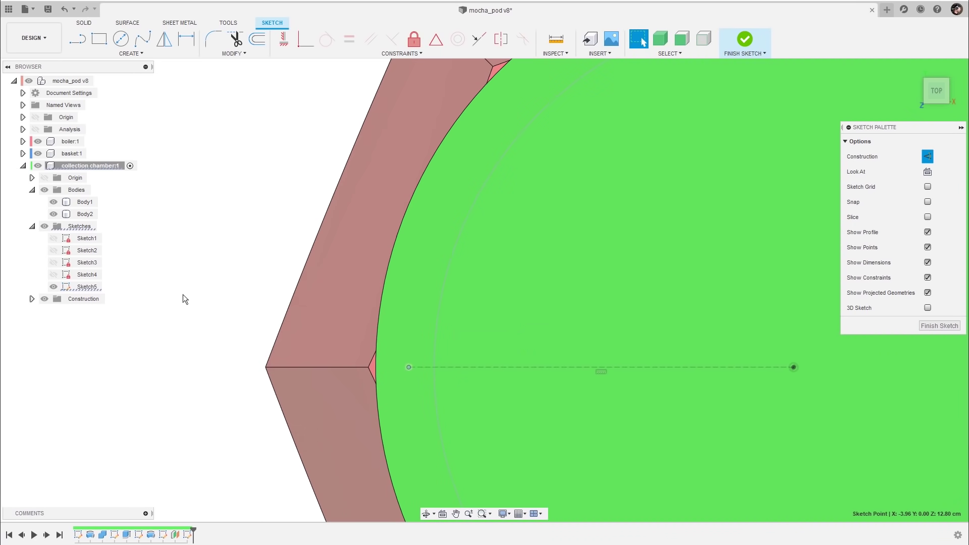
# - Draw a slanted normal line about 0.7 cm long from the projected circle, above the construction line, to that line's outer end
pyautogui.press('l')
pyautogui.click(438, 306)
pyautogui.click(408, 366)
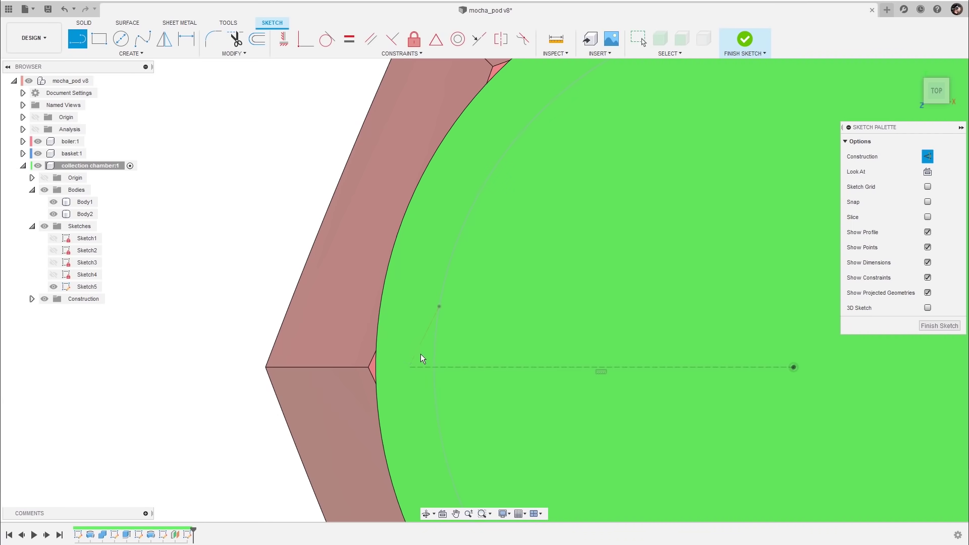
pyautogui.press('Escape')
pyautogui.click(417, 350)
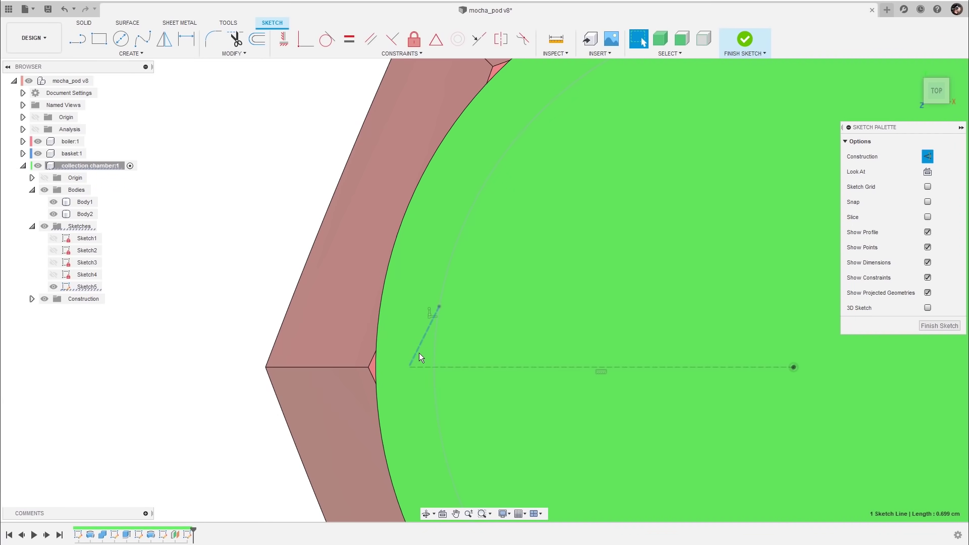
pyautogui.scroll(-1, 220, 338)
pyautogui.press('x')
pyautogui.press('Delete')
# - Dimension the vertical distance from the slanted line's upper endpoint to the construction line as 0.7 cm
pyautogui.scroll(2, 217, 368)
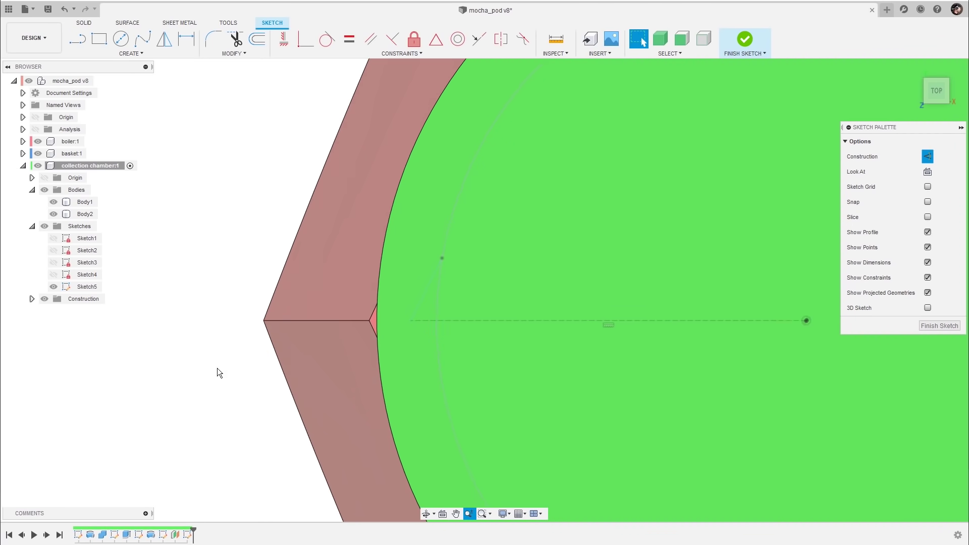
pyautogui.press('d')
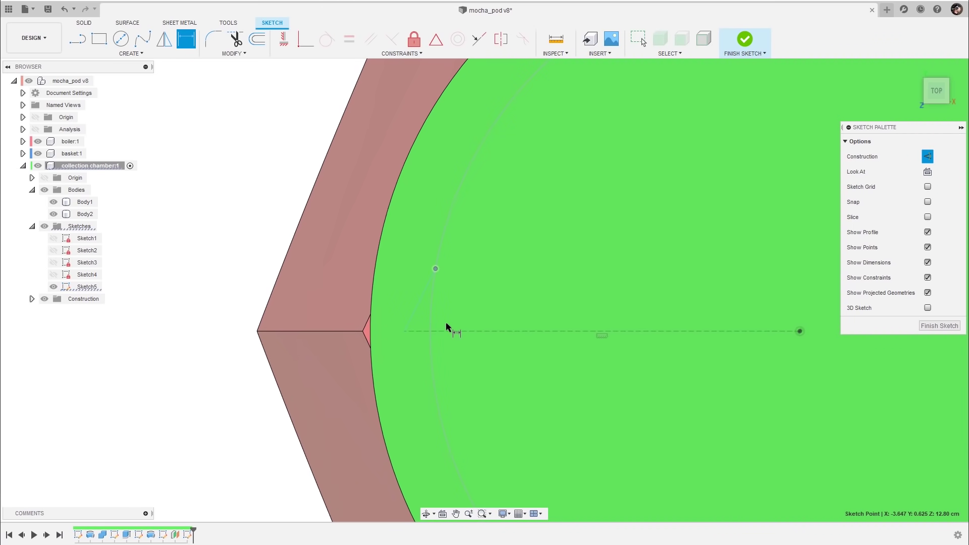
pyautogui.click(448, 331)
pyautogui.click(454, 299)
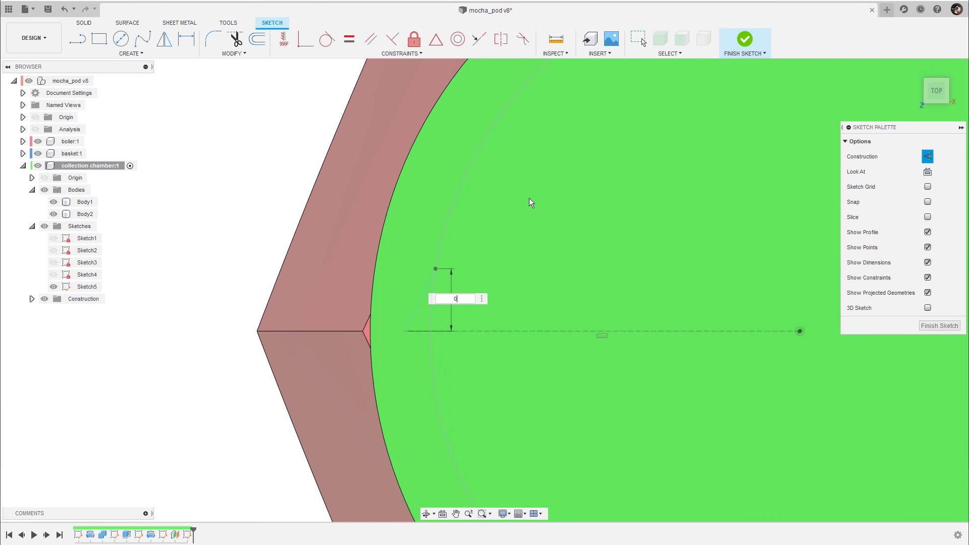
pyautogui.press('Return')
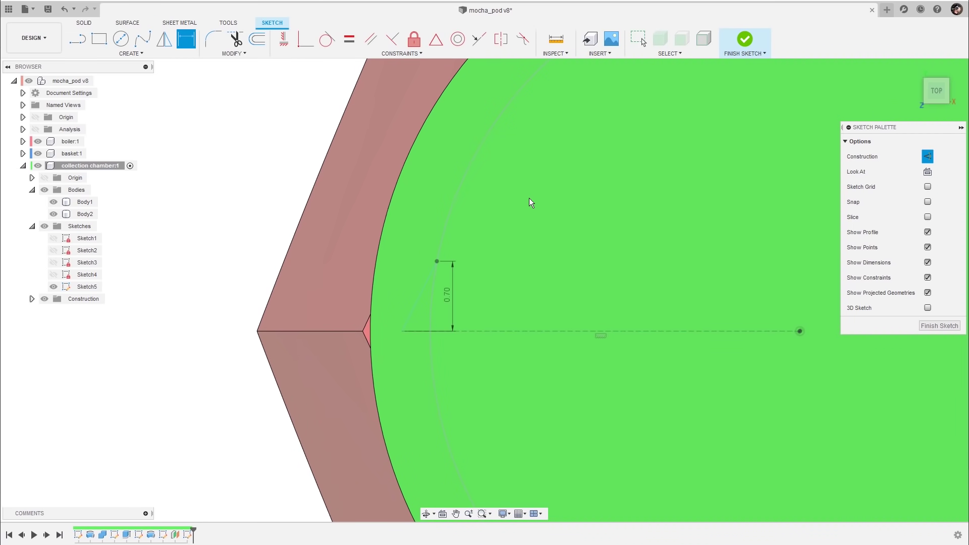
# - Dimension the horizontal distance between the slanted line's two endpoints as 0.5 cm
pyautogui.click(436, 262)
pyautogui.click(402, 333)
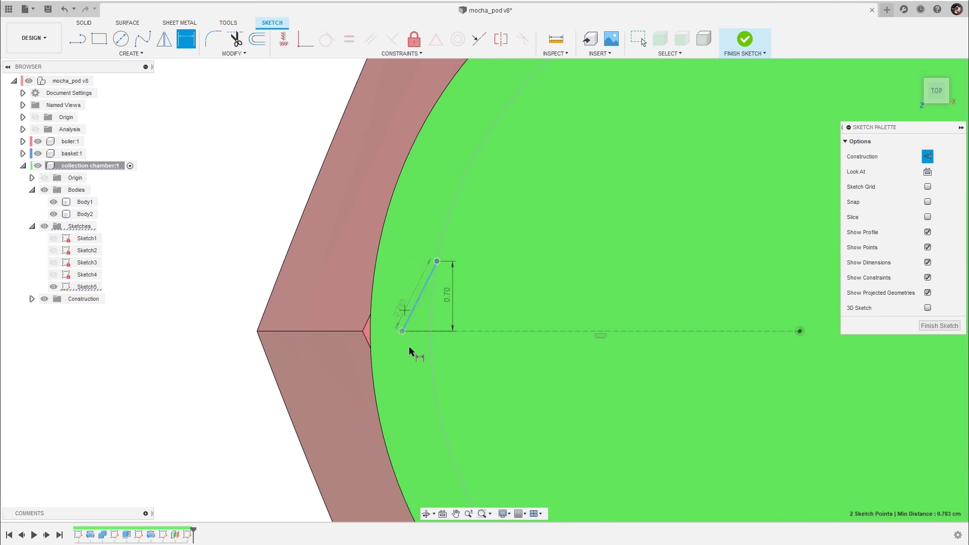
pyautogui.click(419, 350)
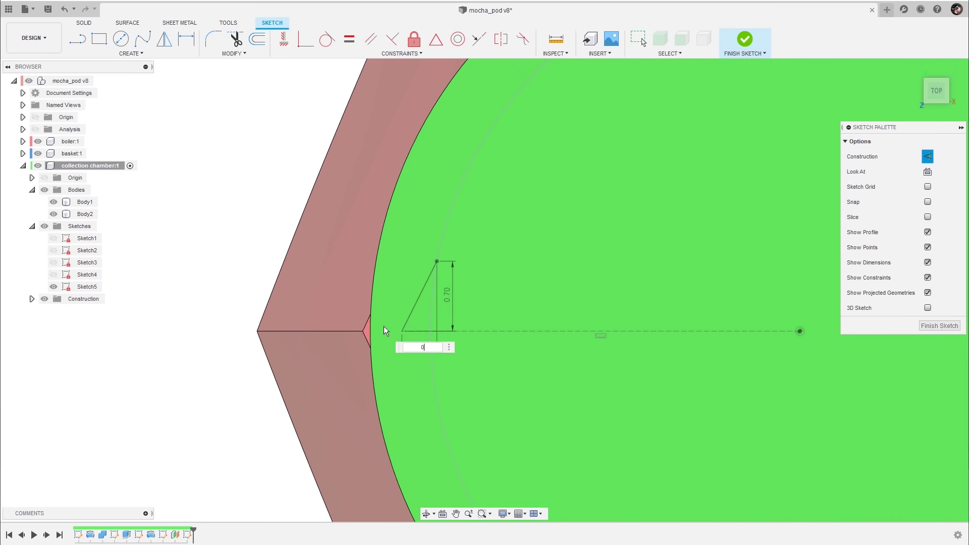
pyautogui.press('Return')
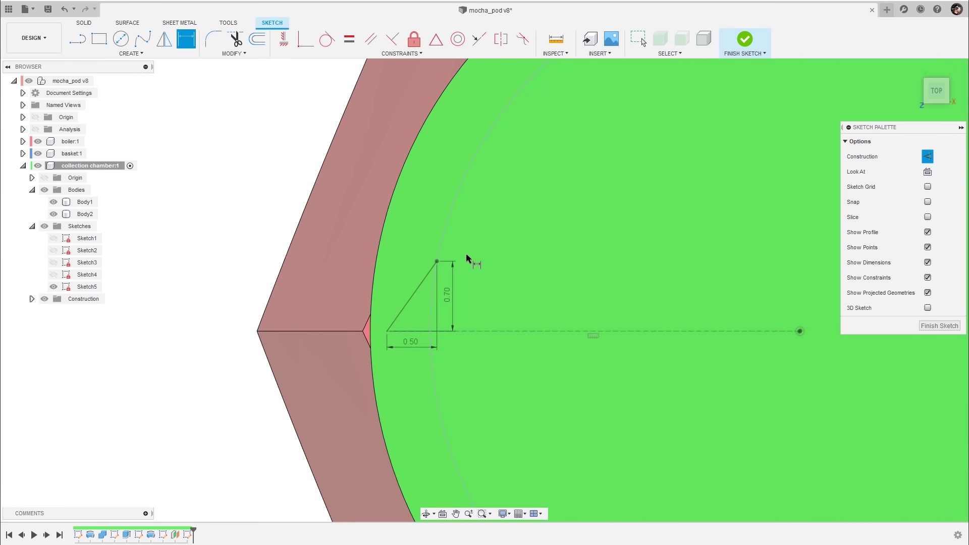
pyautogui.press('Escape')
# - Mirror the slanted line across the horizontal construction line to form a V-shaped spout outline
pyautogui.scroll(1, 502, 332)
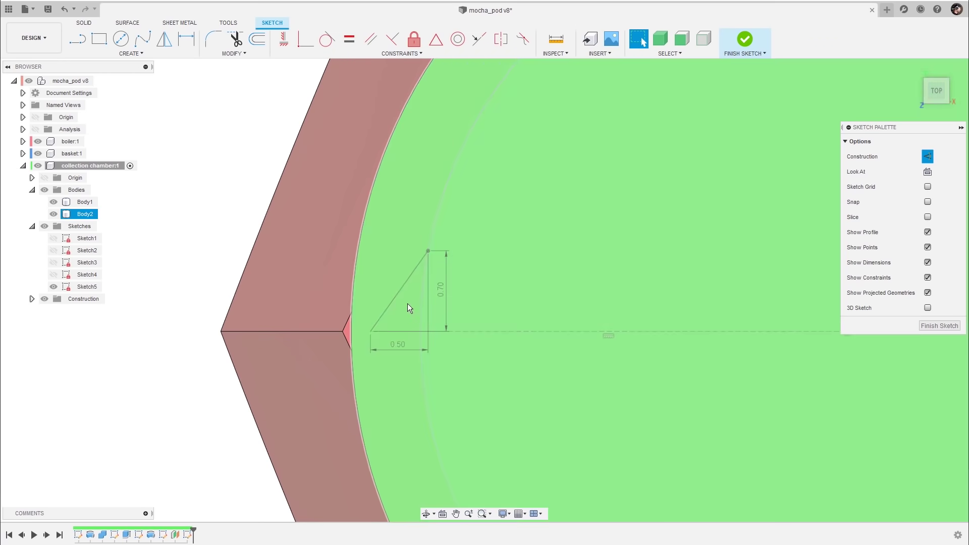
pyautogui.click(396, 300)
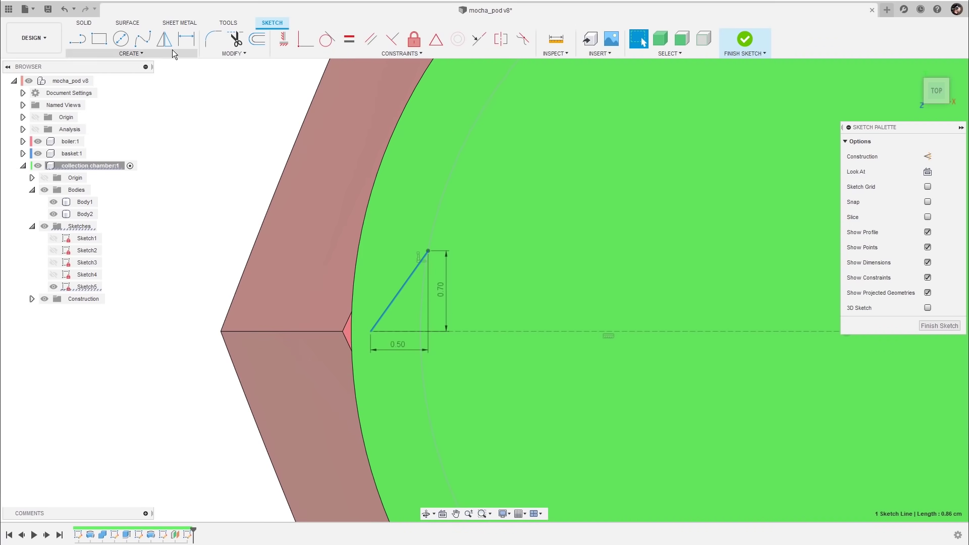
pyautogui.click(165, 39)
pyautogui.click(897, 157)
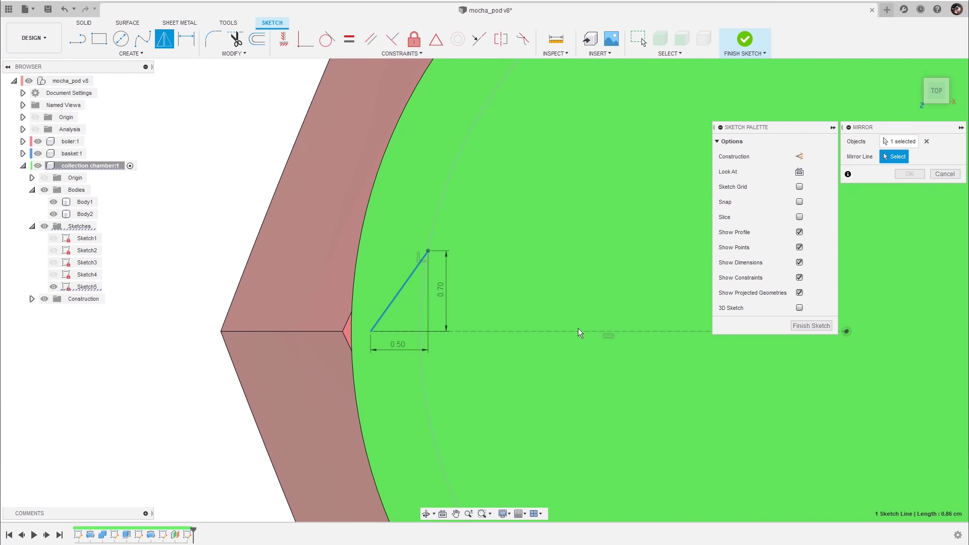
pyautogui.click(553, 332)
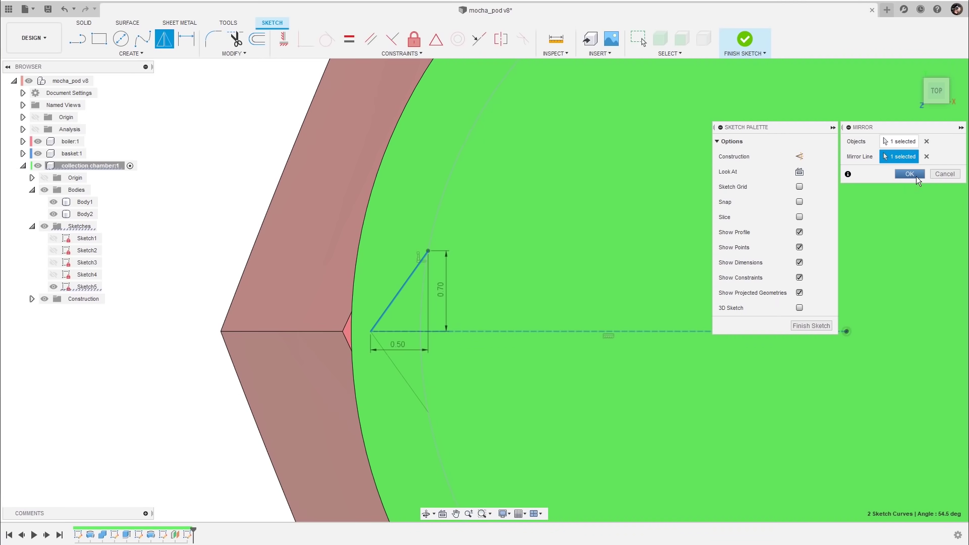
pyautogui.click(909, 174)
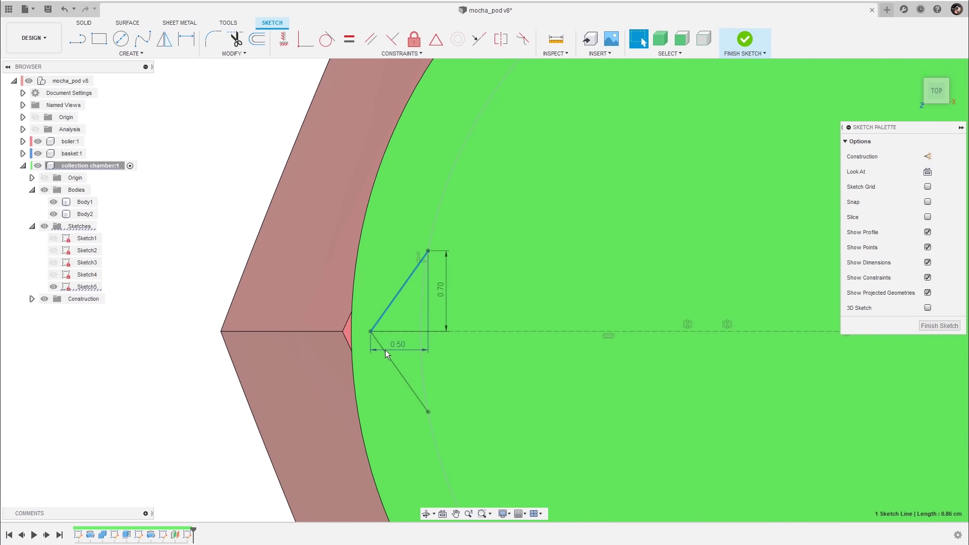
# - Fillet the tip where the two slanted lines meet with a 0.6 cm radius
pyautogui.keyDown('shift'); pyautogui.click(390, 358); pyautogui.keyUp('shift')
pyautogui.click(236, 53)
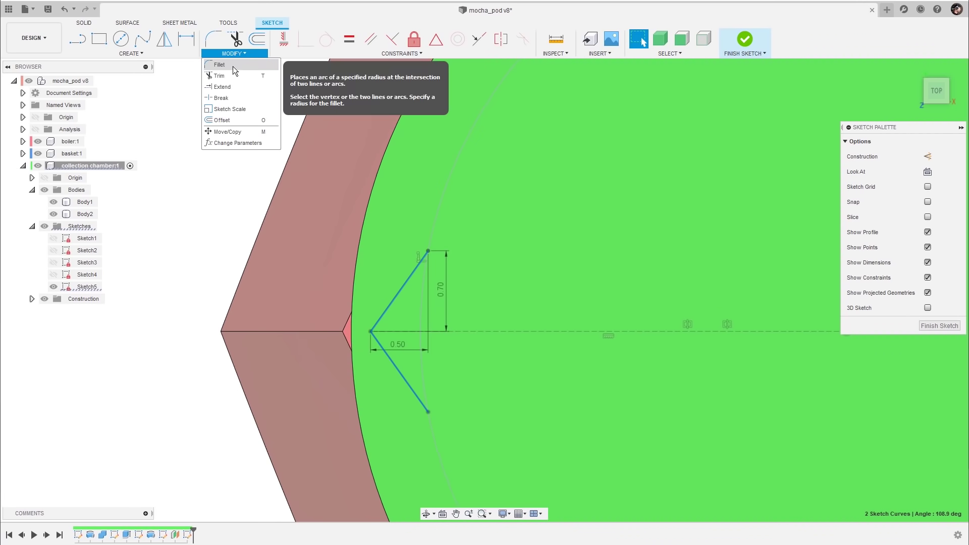
pyautogui.click(232, 65)
pyautogui.click(382, 326)
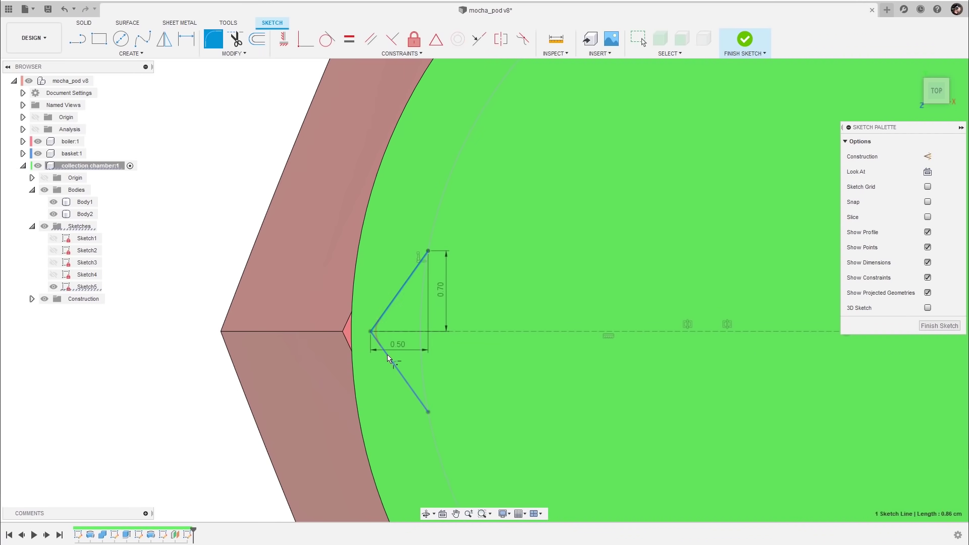
pyautogui.click(389, 358)
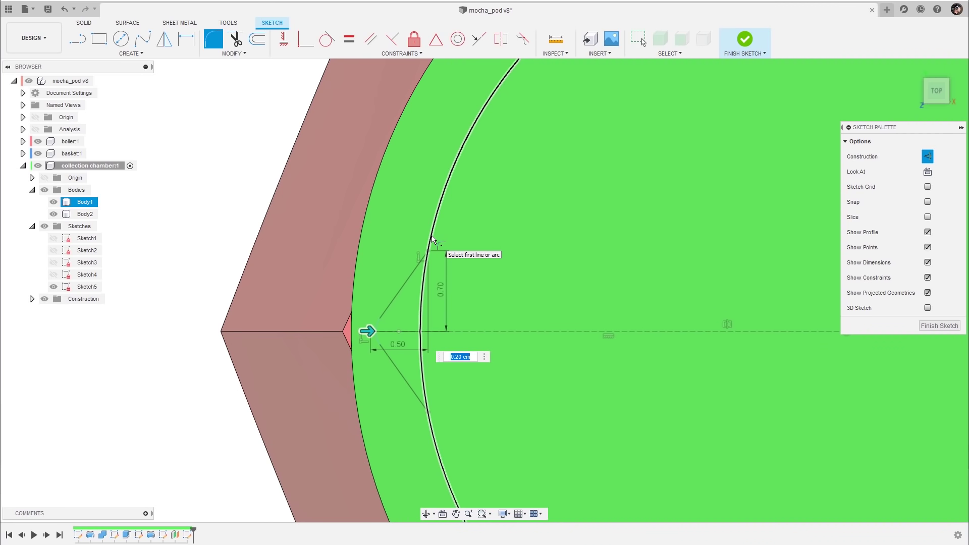
pyautogui.write('0,6')
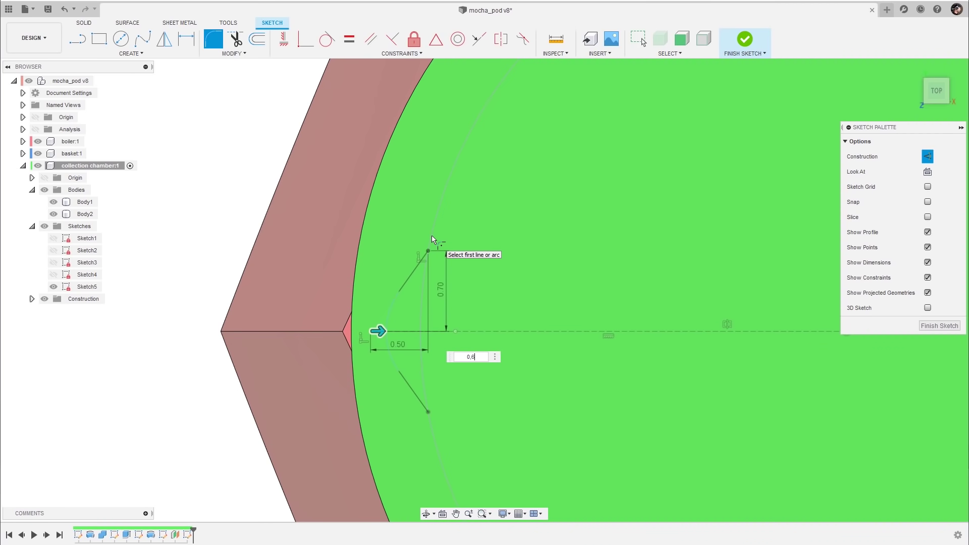
pyautogui.press('Return')
pyautogui.click(439, 243)
# - Constrain the fillet arc's centre point to lie on the horizontal construction line
pyautogui.scroll(2, 484, 298)
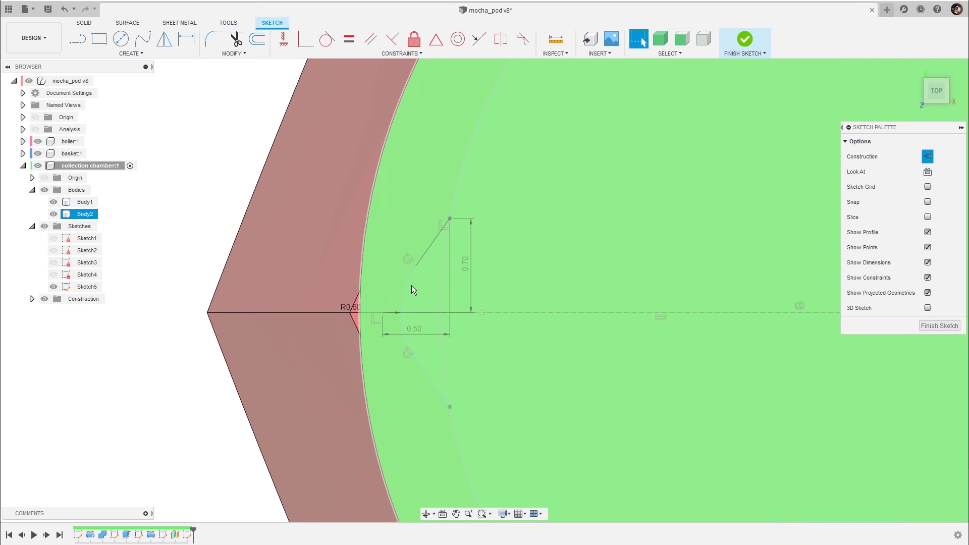
pyautogui.click(408, 287)
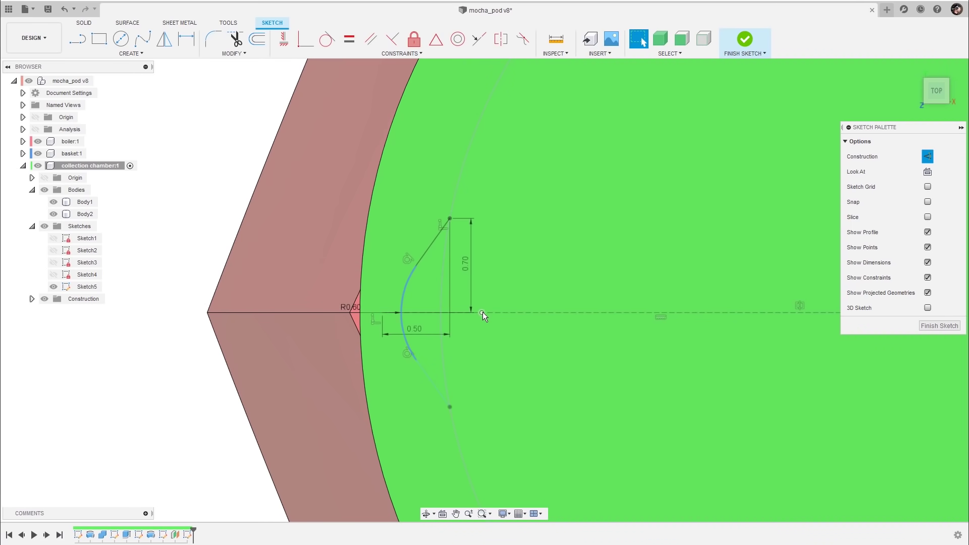
pyautogui.press('Delete')
pyautogui.hotkey('ctrl', 'z')
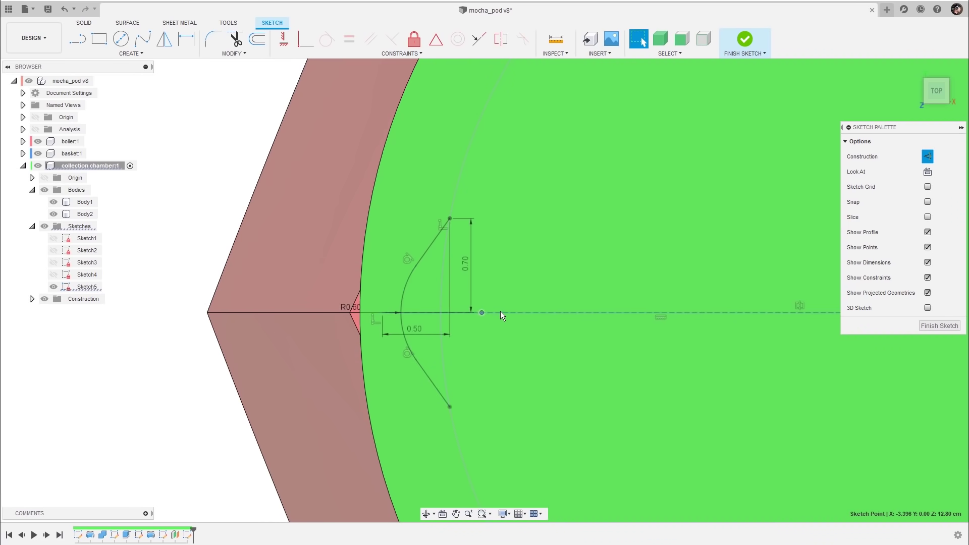
# - Finish the lower spout sketch and show Sketch4, the spout outline on the chamber's top face
pyautogui.scroll(-2, 456, 253)
pyautogui.scroll(-3, 480, 270)
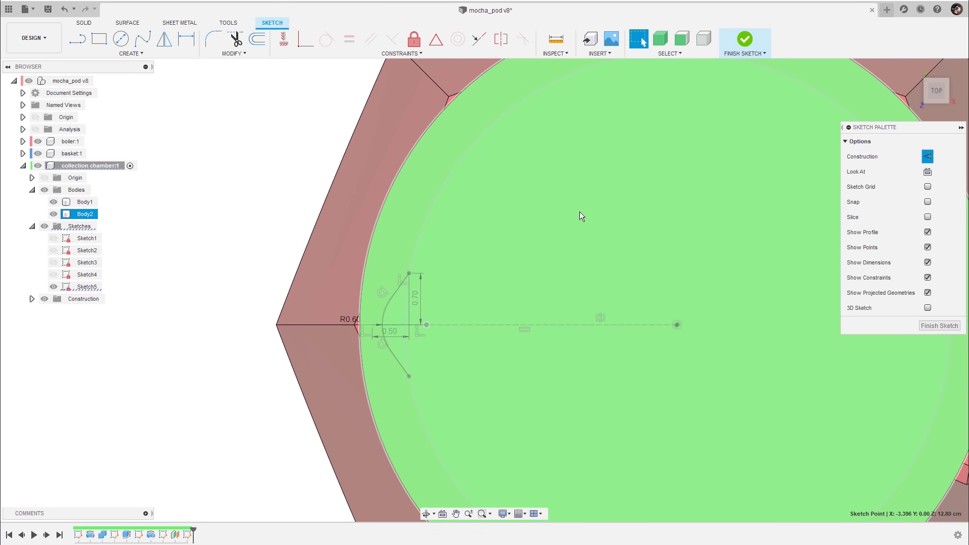
pyautogui.moveTo(568, 253)
pyautogui.keyDown('shift'); pyautogui.mouseDown(button='middle')
pyautogui.moveTo(568, 232)
pyautogui.moveTo(739, 96)
pyautogui.moveTo(760, 92)
pyautogui.moveTo(757, 84)
pyautogui.mouseUp(button='middle'); pyautogui.keyUp('shift')
pyautogui.click(744, 38)
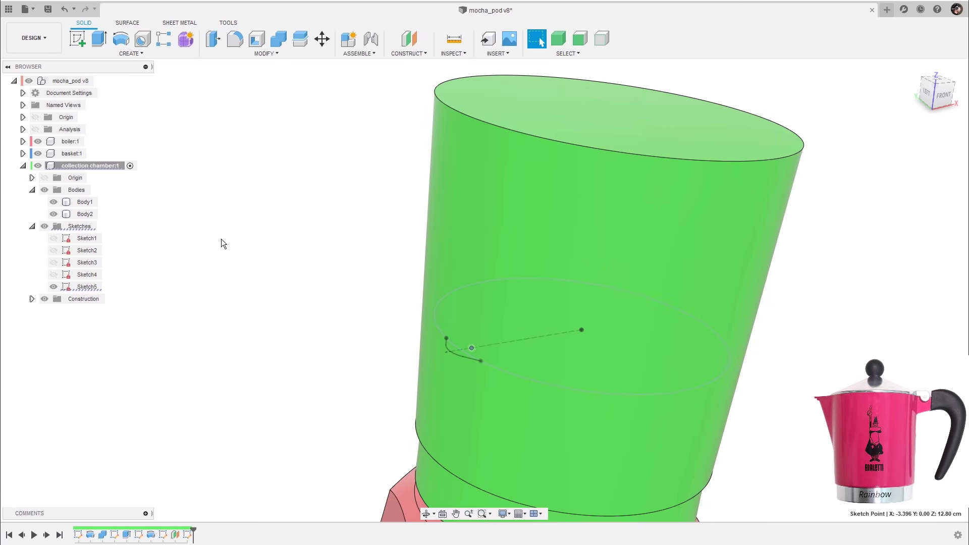
pyautogui.click(53, 275)
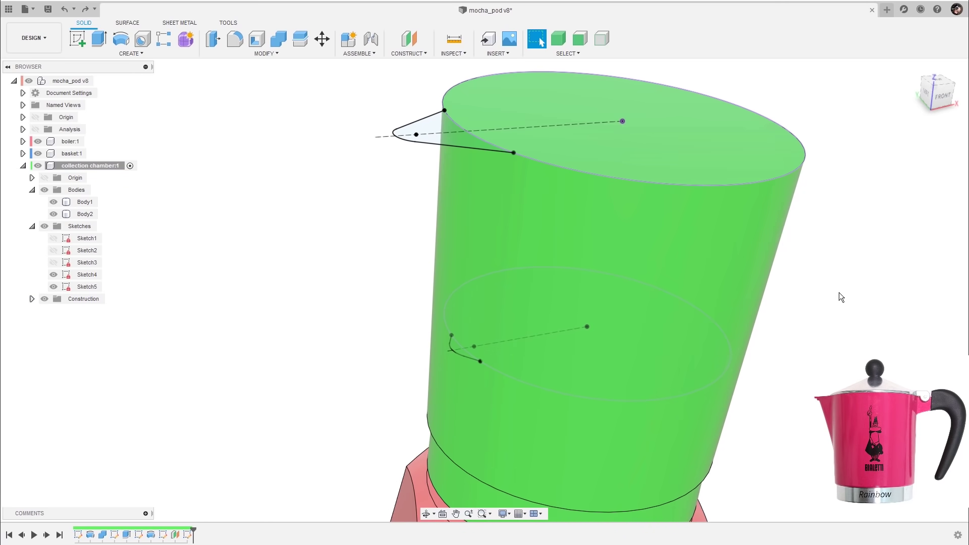
# - Start a New Body loft with the spout profile on the chamber's top face as its first profile
pyautogui.moveTo(844, 236)
pyautogui.keyDown('shift'); pyautogui.mouseDown(button='middle')
pyautogui.moveTo(840, 224)
pyautogui.moveTo(731, 222)
pyautogui.moveTo(740, 229)
pyautogui.moveTo(794, 216)
pyautogui.moveTo(784, 231)
pyautogui.moveTo(677, 256)
pyautogui.moveTo(774, 230)
pyautogui.mouseUp(button='middle'); pyautogui.keyUp('shift')
pyautogui.moveTo(646, 275)
pyautogui.keyDown('shift'); pyautogui.mouseDown(button='middle')
pyautogui.moveTo(750, 234)
pyautogui.moveTo(772, 236)
pyautogui.moveTo(773, 254)
pyautogui.moveTo(783, 254)
pyautogui.moveTo(221, 282)
pyautogui.moveTo(364, 235)
pyautogui.moveTo(422, 142)
pyautogui.mouseUp(button='middle'); pyautogui.keyUp('shift')
pyautogui.click(484, 400)
pyautogui.keyDown('shift'); pyautogui.moveTo(484, 401); pyautogui.dragTo(172, 62, button='middle'); pyautogui.keyUp('shift')
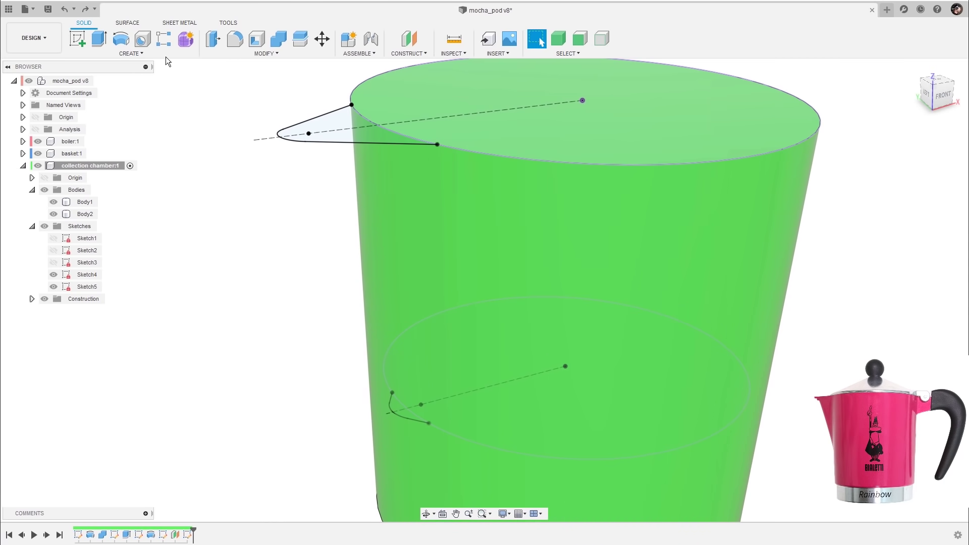
pyautogui.click(133, 53)
pyautogui.click(122, 143)
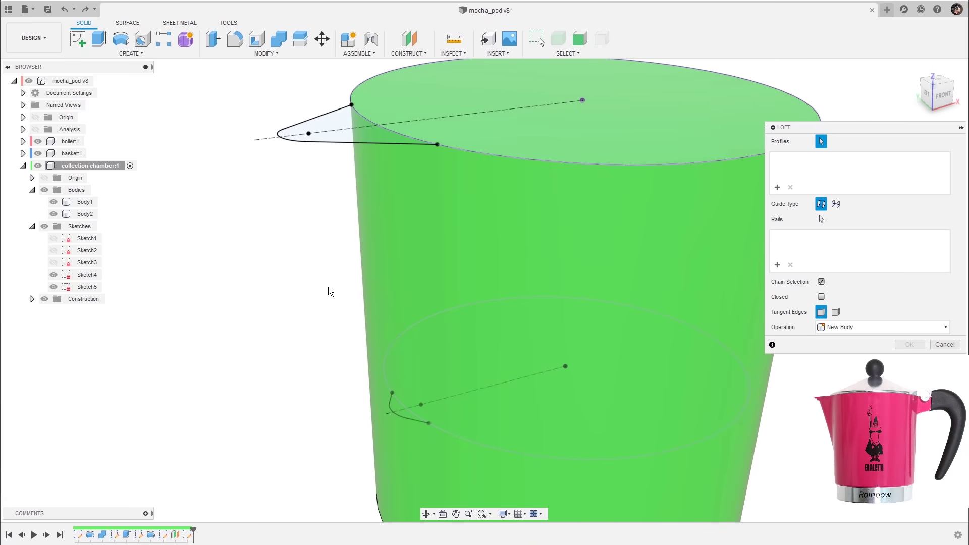
pyautogui.click(350, 117)
pyautogui.scroll(2, 374, 394)
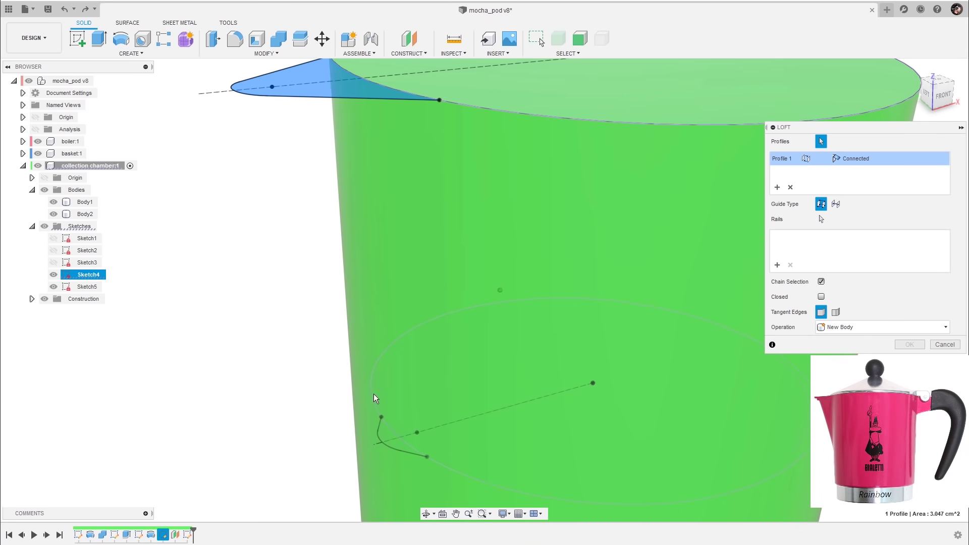
# - Loft the upper spout profile to the lower curved profile and join the result to the collection chamber body
pyautogui.click(387, 435)
pyautogui.scroll(-2, 252, 409)
pyautogui.keyDown('shift'); pyautogui.moveTo(252, 410); pyautogui.dragTo(733, 313, button='middle'); pyautogui.keyUp('shift')
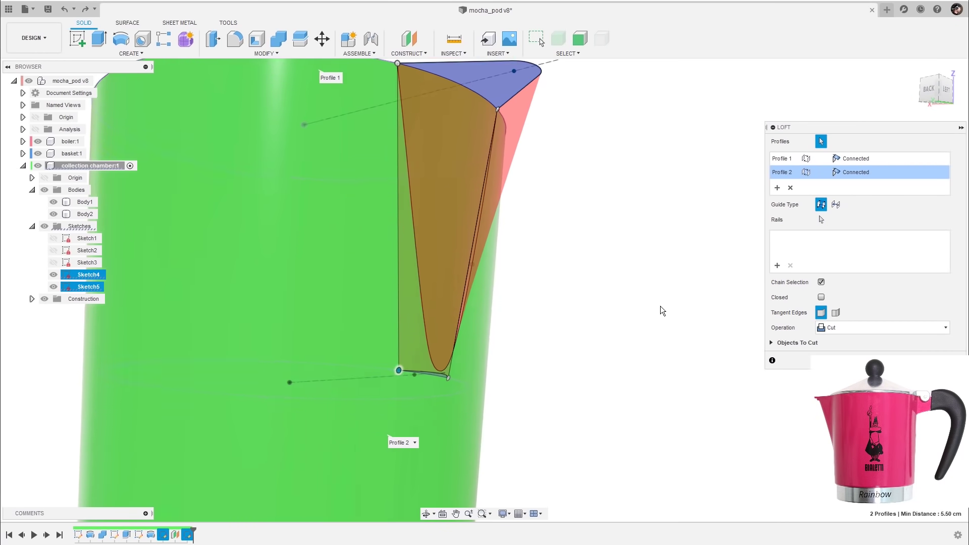
pyautogui.scroll(3, 661, 300)
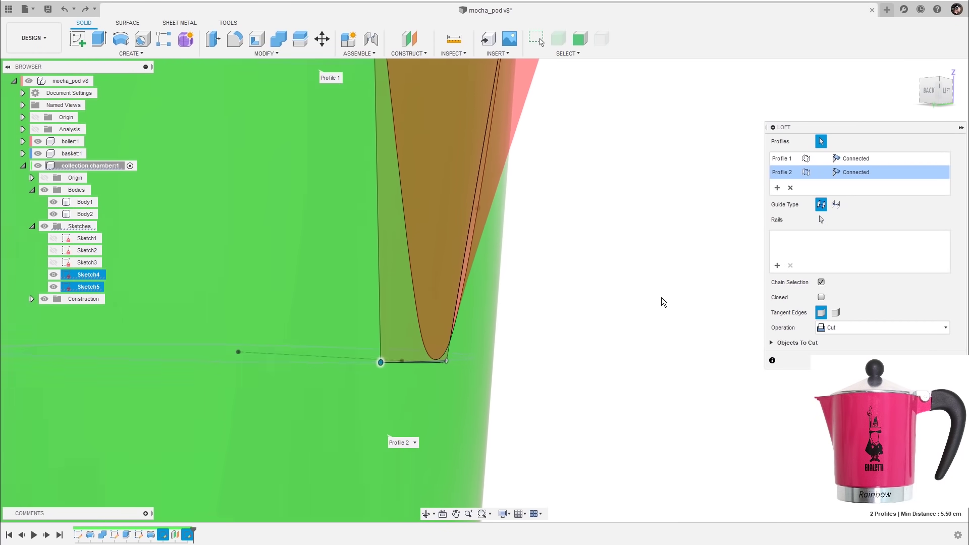
pyautogui.click(856, 326)
pyautogui.click(850, 341)
pyautogui.keyDown('shift'); pyautogui.moveTo(629, 338); pyautogui.dragTo(656, 264, button='middle'); pyautogui.keyUp('shift')
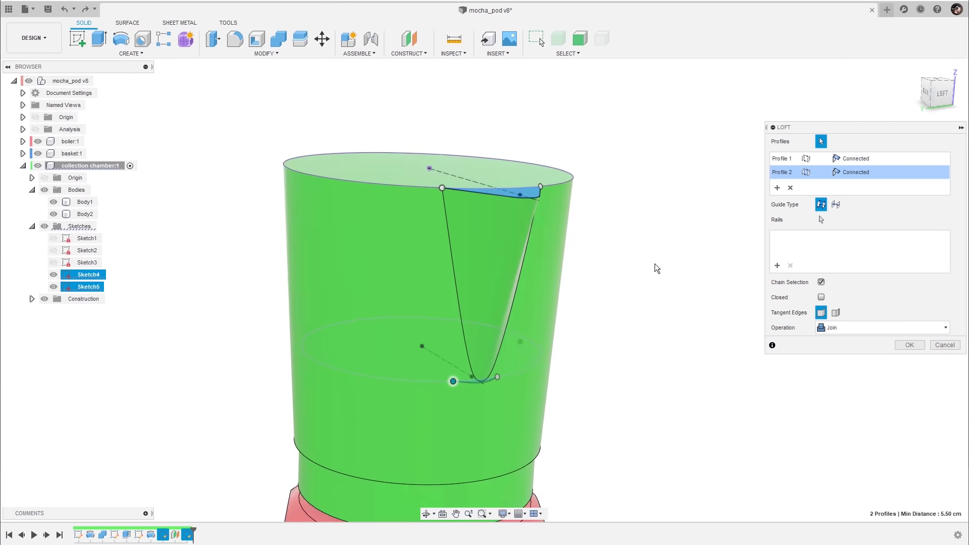
pyautogui.click(910, 345)
pyautogui.keyDown('shift'); pyautogui.moveTo(714, 313); pyautogui.dragTo(743, 198, button='middle'); pyautogui.keyUp('shift')
pyautogui.click(508, 284)
pyautogui.click(787, 198)
pyautogui.keyDown('shift'); pyautogui.moveTo(646, 253); pyautogui.dragTo(785, 203, button='middle'); pyautogui.keyUp('shift')
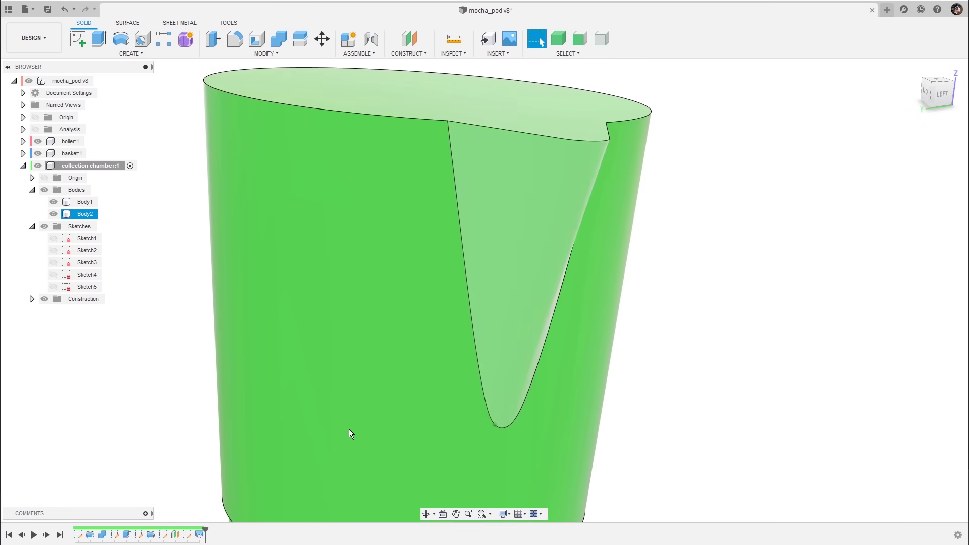
# - Edit the spout loft so that its tangent edges are kept
pyautogui.doubleClick(199, 535)
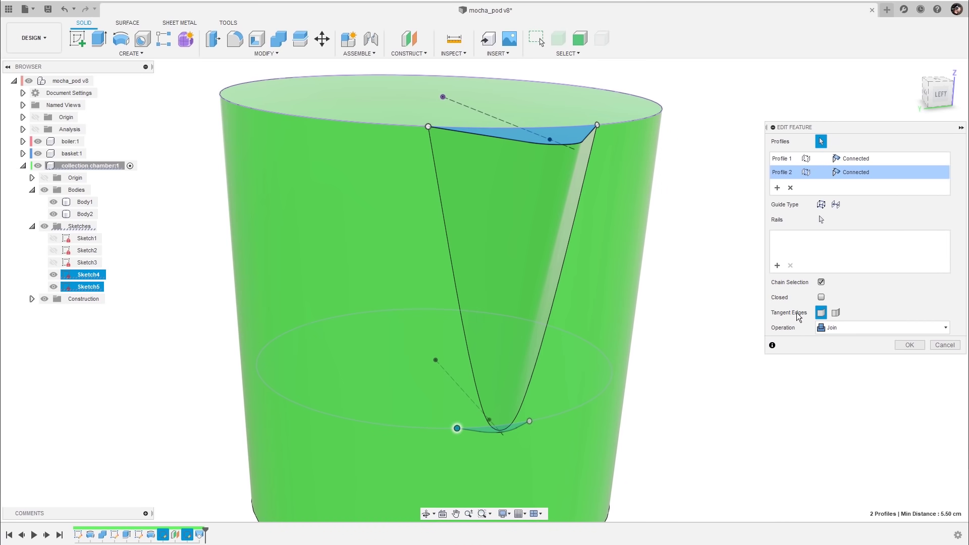
pyautogui.click(836, 313)
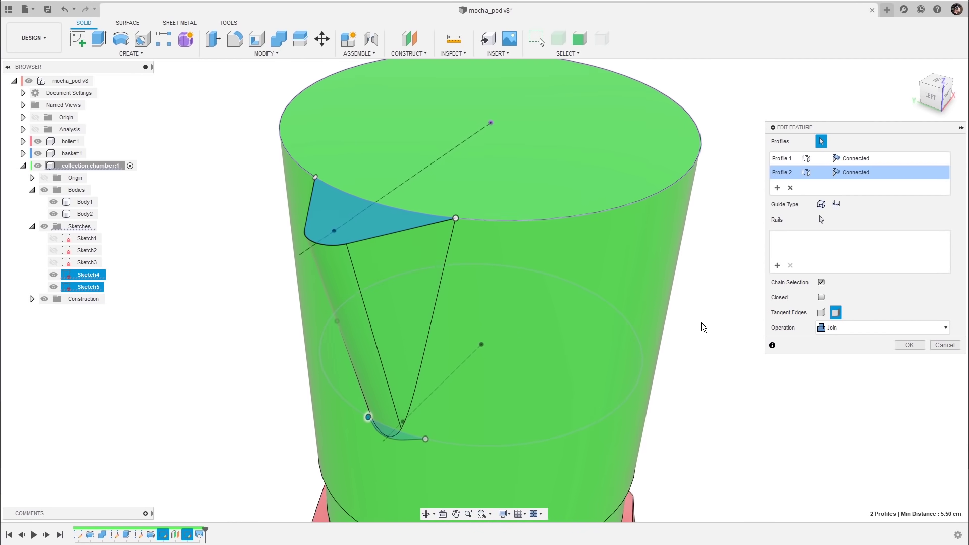
pyautogui.click(911, 345)
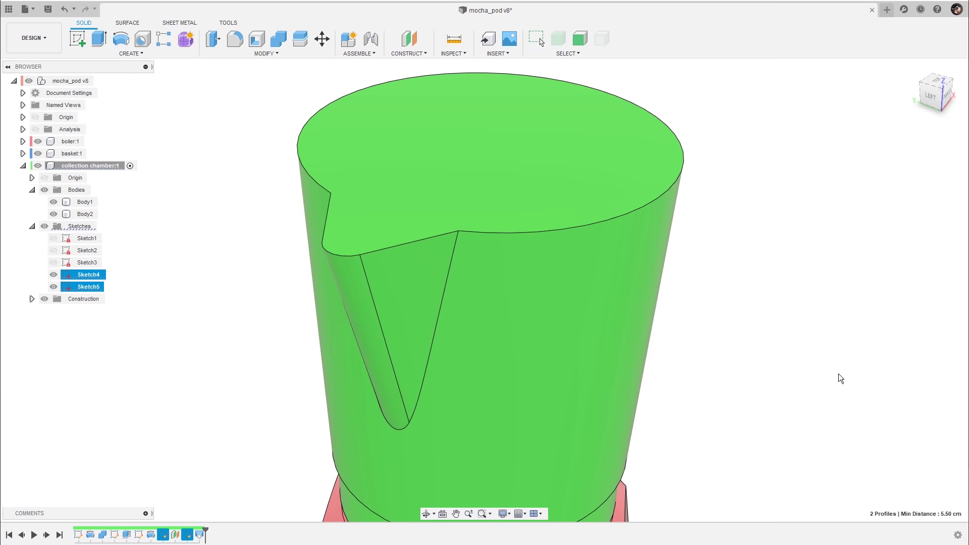
pyautogui.click(841, 378)
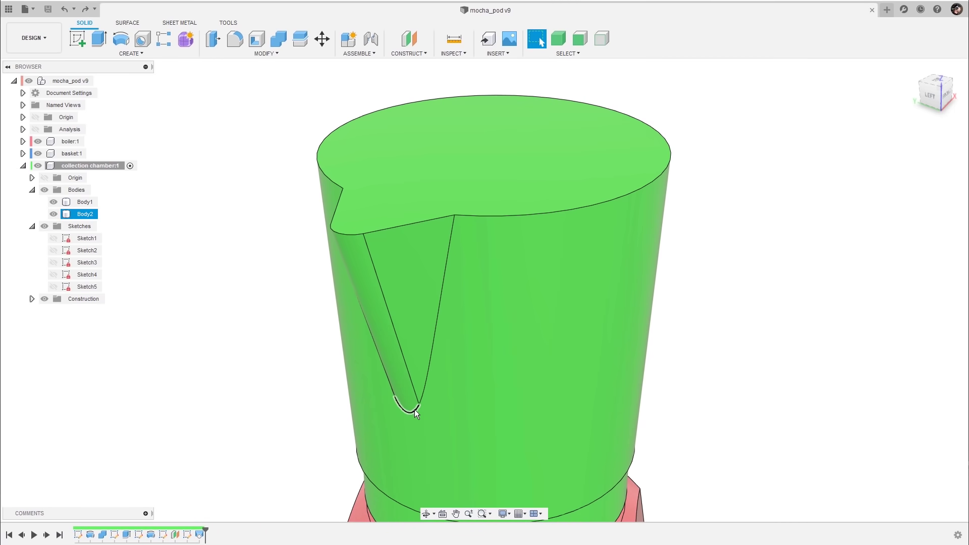
# - Begin a fillet on the edge chain where the spout meets the chamber wall, with the radius type set to Variable
pyautogui.click(468, 277)
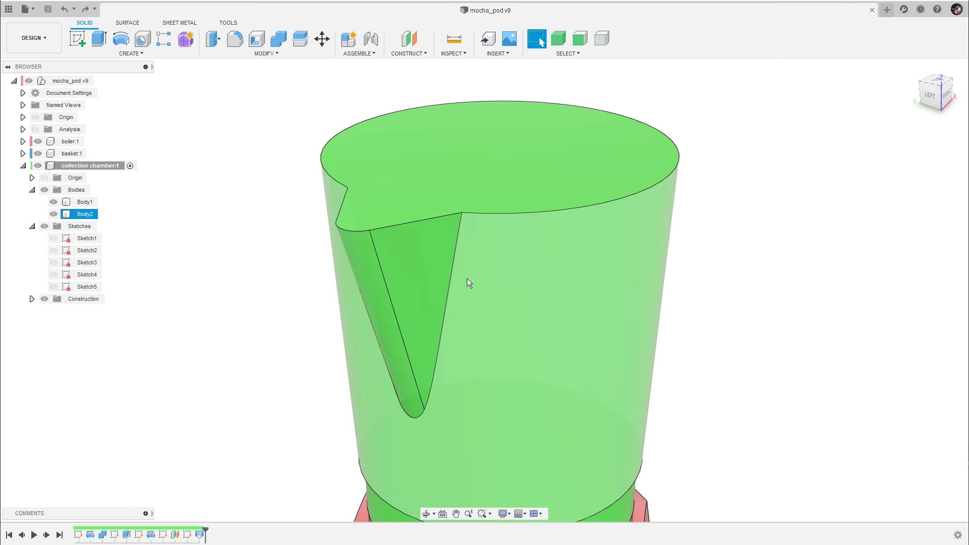
pyautogui.press('f')
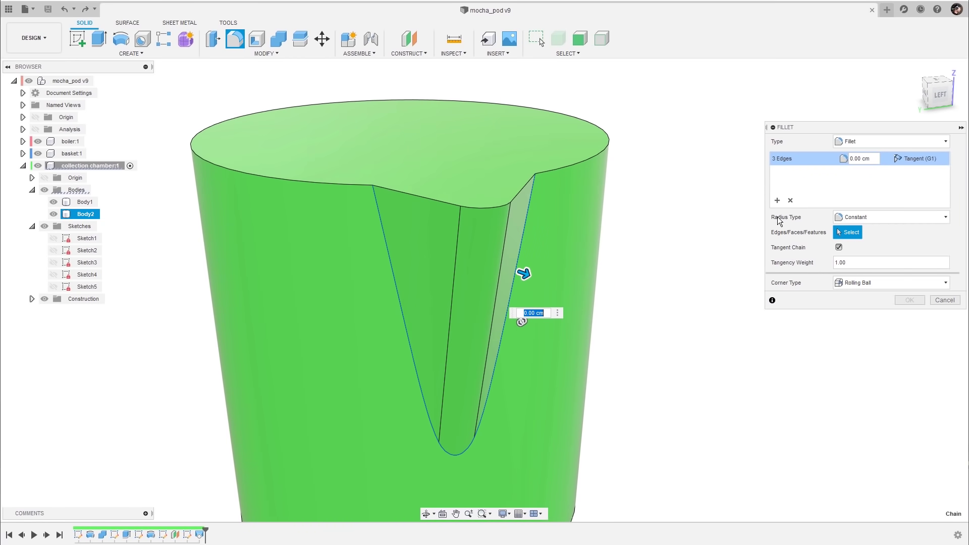
pyautogui.click(866, 217)
pyautogui.click(867, 253)
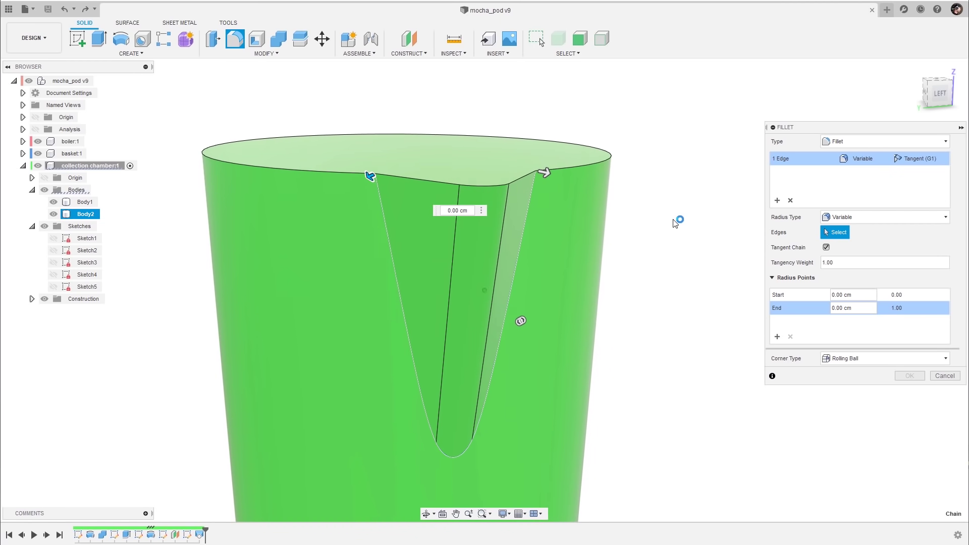
# - Add an intermediate radius point to the variable fillet and place it at position 0.5 on the spout edge
pyautogui.keyDown('shift'); pyautogui.moveTo(671, 296); pyautogui.dragTo(668, 290, button='middle'); pyautogui.keyUp('shift')
pyautogui.click(778, 337)
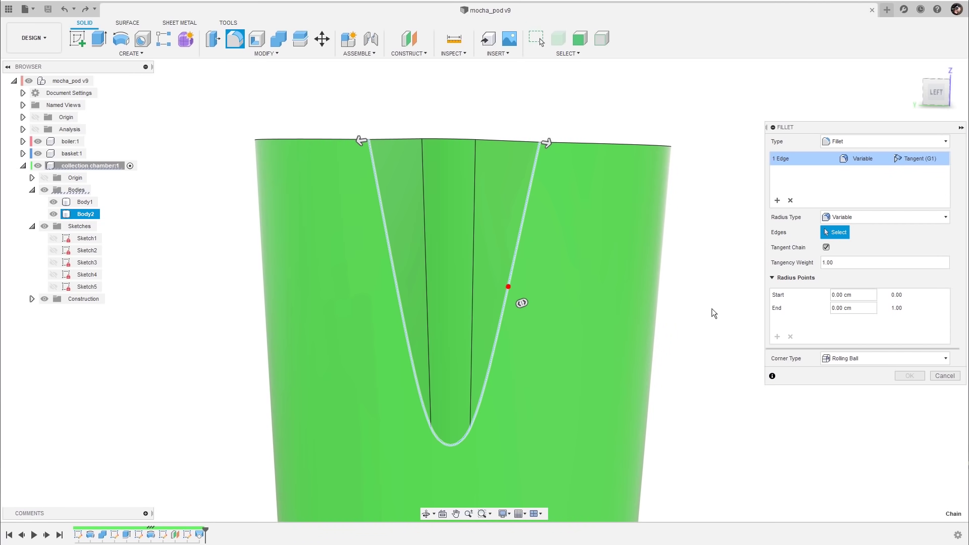
pyautogui.moveTo(510, 281)
pyautogui.keyDown('shift'); pyautogui.mouseDown(button='middle')
pyautogui.moveTo(566, 279)
pyautogui.moveTo(521, 288)
pyautogui.mouseUp(button='middle'); pyautogui.keyUp('shift')
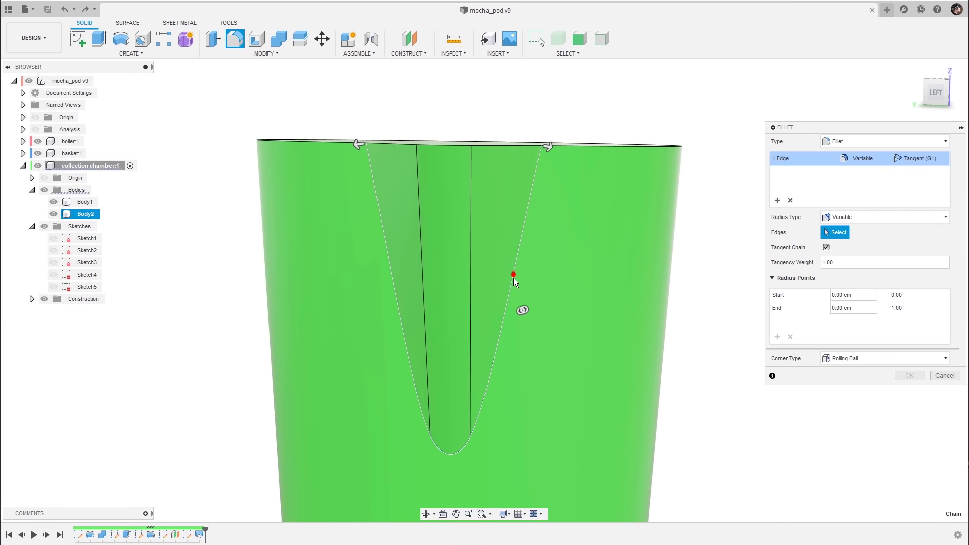
pyautogui.click(513, 275)
pyautogui.keyDown('shift'); pyautogui.moveTo(676, 268); pyautogui.dragTo(683, 262, button='middle'); pyautogui.keyUp('shift')
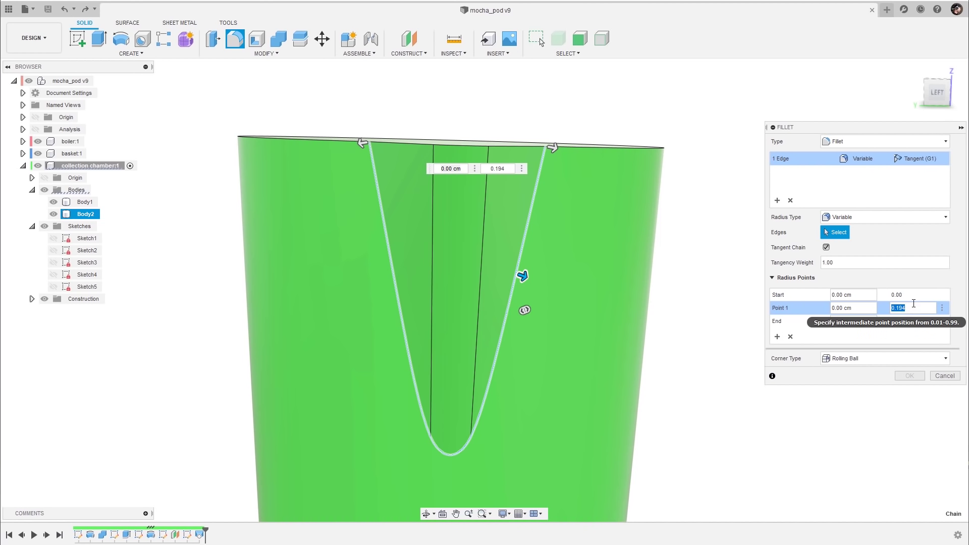
pyautogui.write('5')
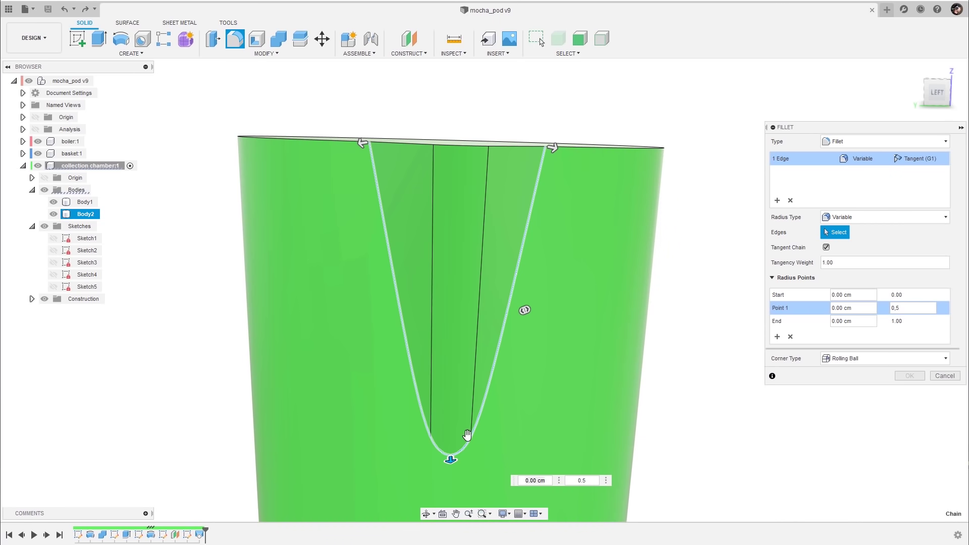
# - Set the variable fillet's start and end radii to 1.5 cm
pyautogui.keyDown('shift'); pyautogui.moveTo(676, 289); pyautogui.dragTo(688, 285, button='middle'); pyautogui.keyUp('shift')
pyautogui.click(840, 295)
pyautogui.doubleClick(832, 295)
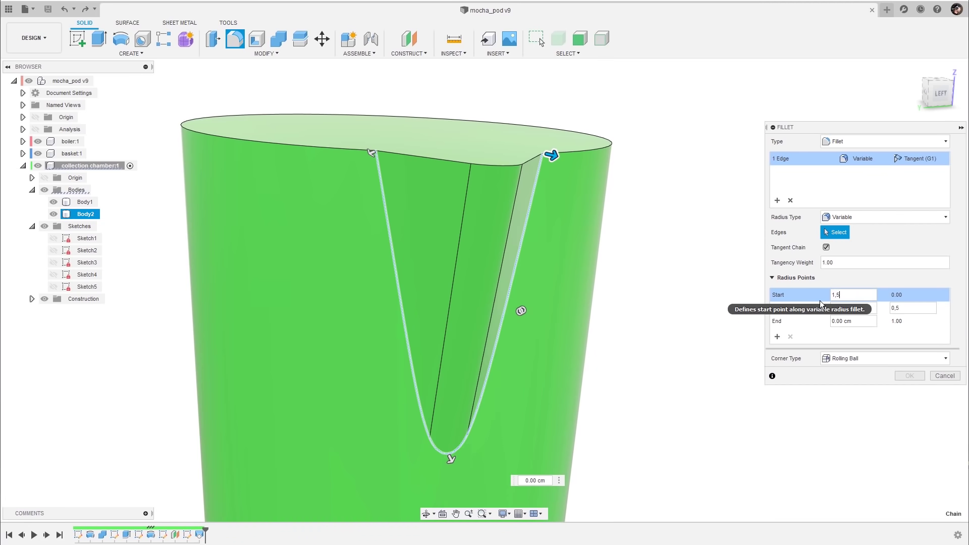
pyautogui.click(837, 322)
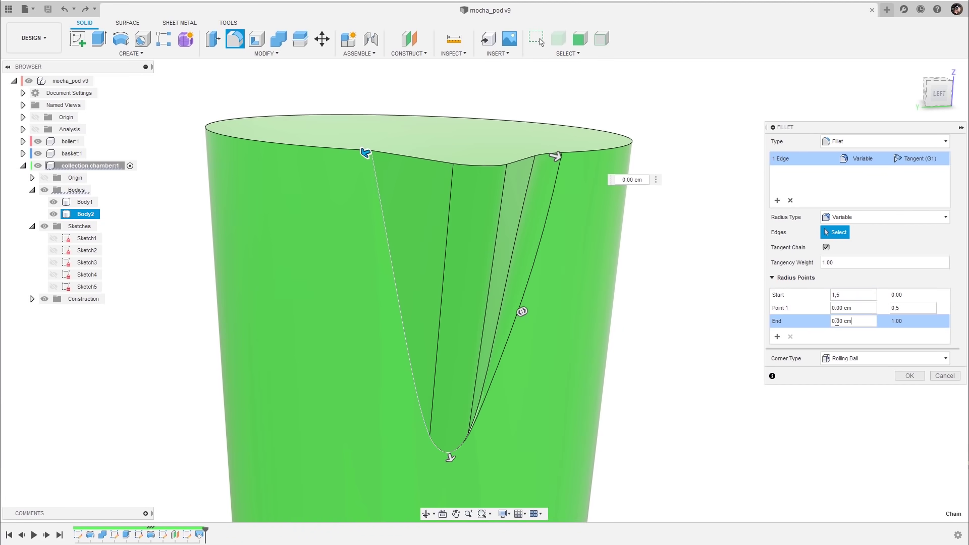
pyautogui.doubleClick(862, 322)
pyautogui.write('1,5')
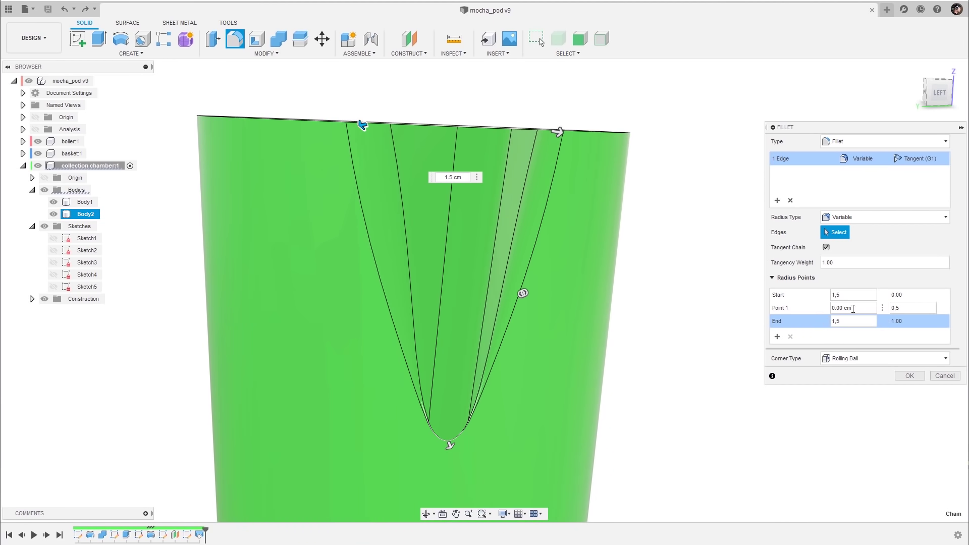
# - Set the radius at the fillet's midpoint to 0.4 cm and apply the variable fillet
pyautogui.click(858, 308)
pyautogui.doubleClick(858, 308)
pyautogui.write('0,4')
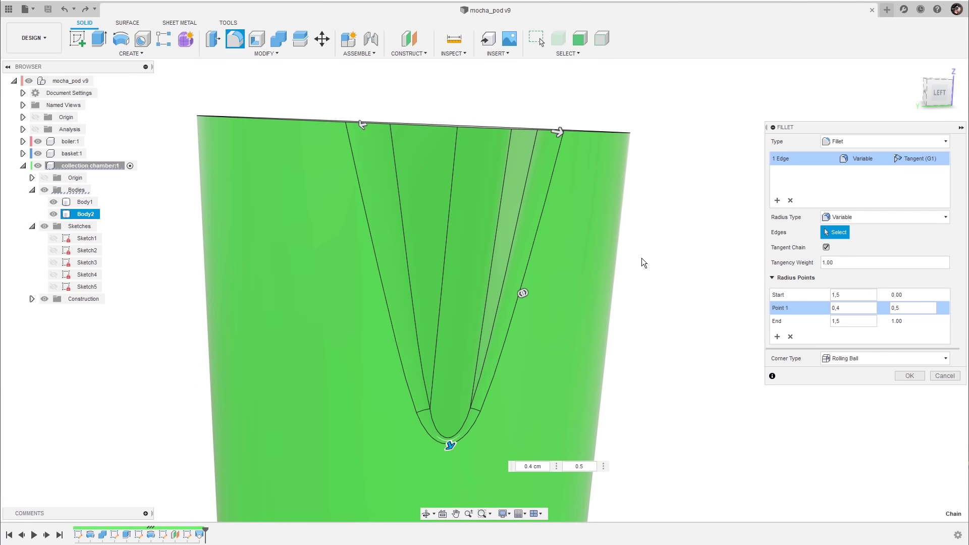
pyautogui.keyDown('shift'); pyautogui.moveTo(642, 258); pyautogui.dragTo(694, 228, button='middle'); pyautogui.keyUp('shift')
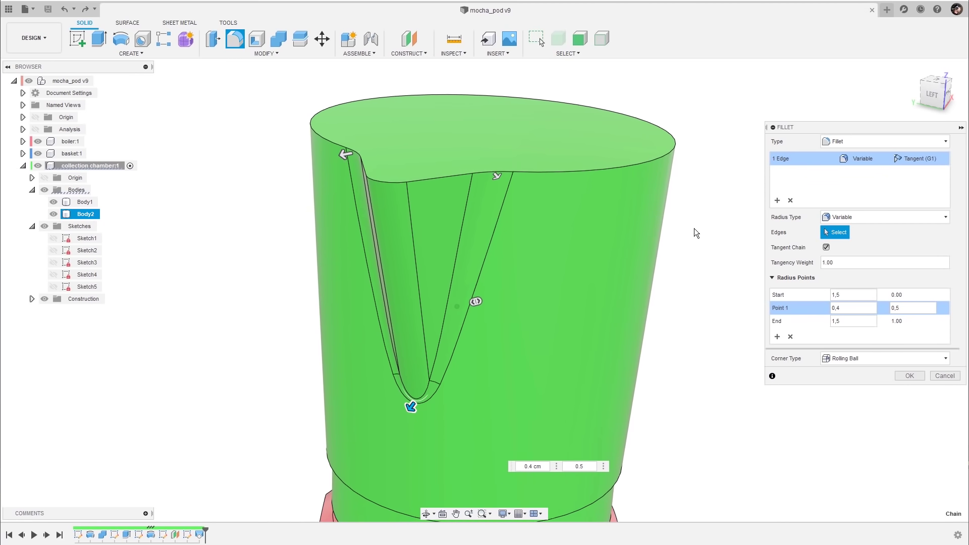
pyautogui.click(917, 375)
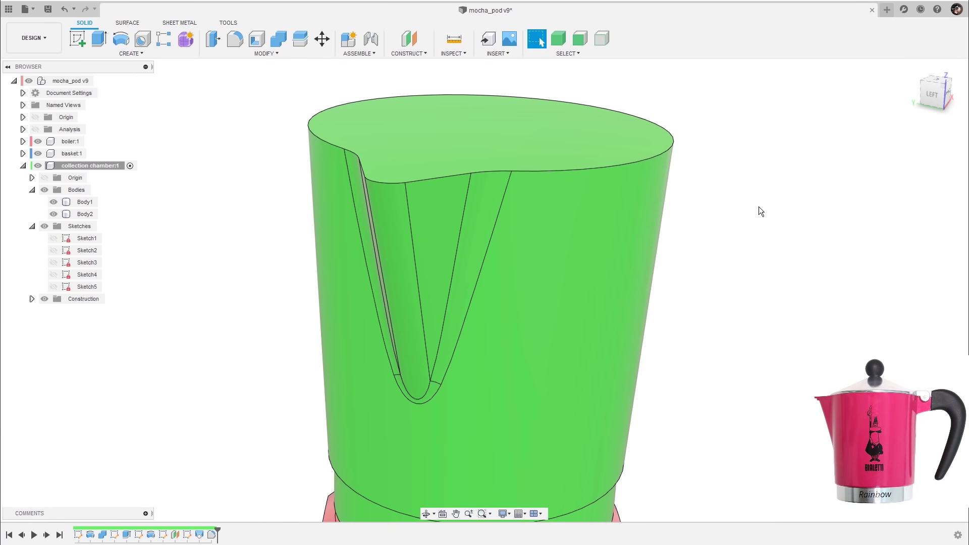
# - Shell the collection chamber to an inside thickness of 0.3 cm, removing its top face
pyautogui.scroll(-5, 759, 207)
pyautogui.keyDown('shift'); pyautogui.moveTo(716, 188); pyautogui.dragTo(762, 164, button='middle'); pyautogui.keyUp('shift')
pyautogui.click(433, 214)
pyautogui.click(257, 40)
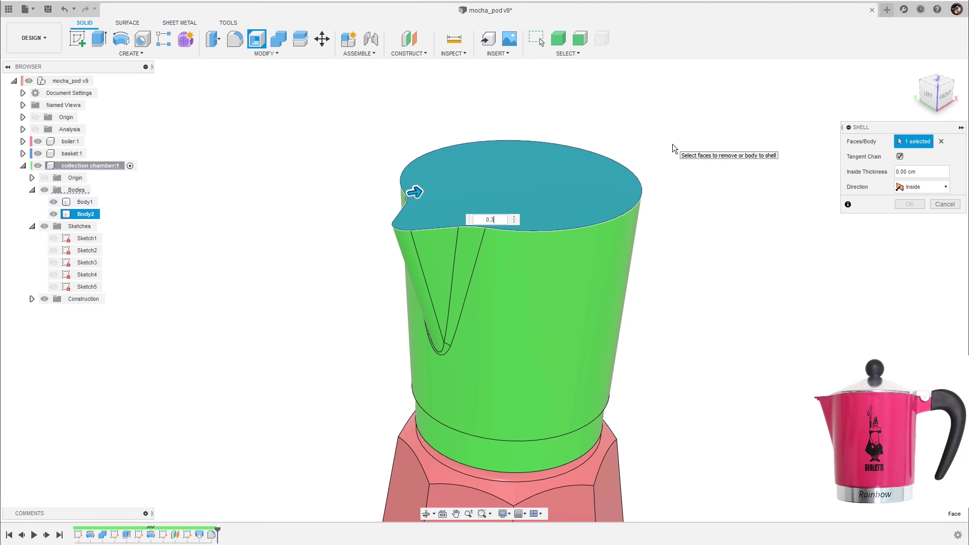
pyautogui.write('0,3')
pyautogui.keyDown('shift'); pyautogui.moveTo(744, 153); pyautogui.dragTo(727, 192, button='middle'); pyautogui.keyUp('shift')
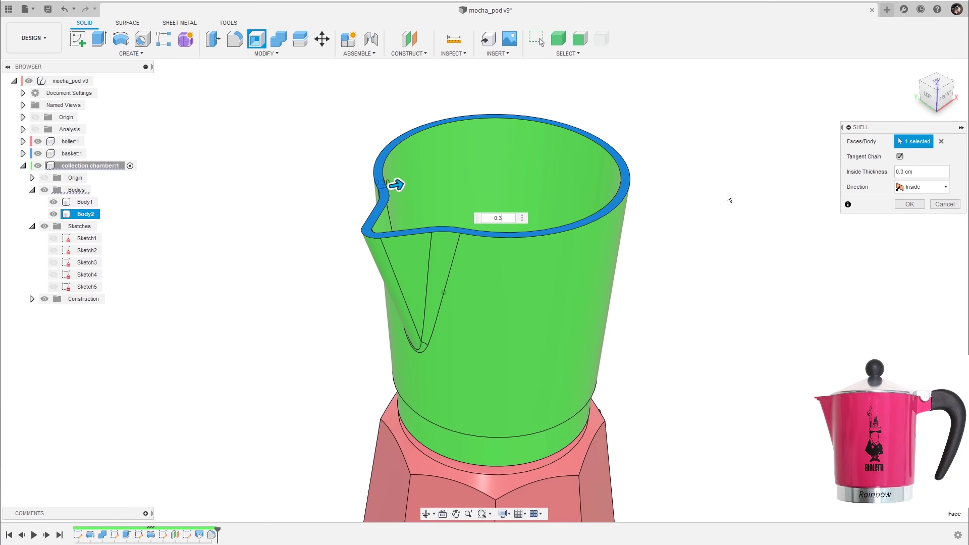
pyautogui.click(910, 204)
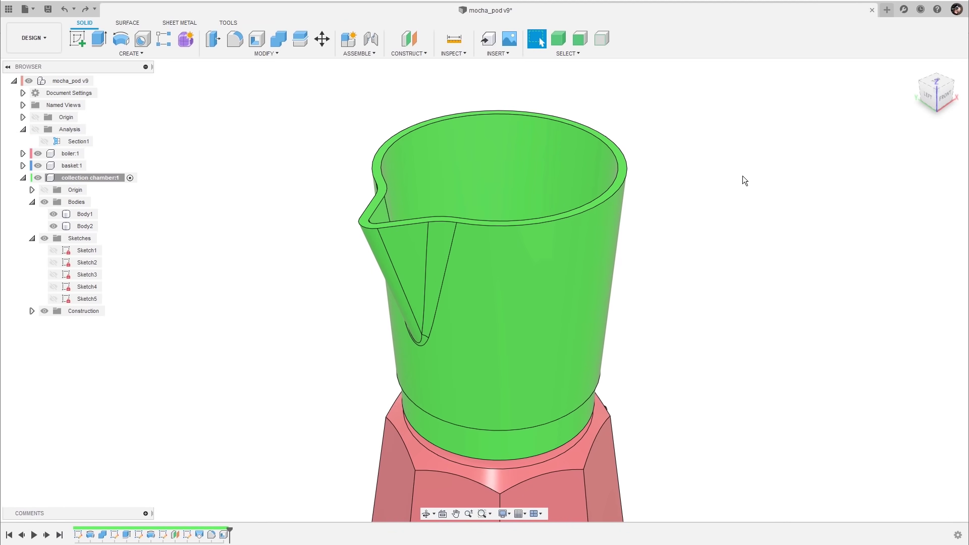
# - Extrude the small circular face at the centre of the chamber floor upward about 7.34 cm
pyautogui.keyDown('shift'); pyautogui.moveTo(736, 182); pyautogui.dragTo(494, 320, button='middle'); pyautogui.keyUp('shift')
pyautogui.click(493, 320)
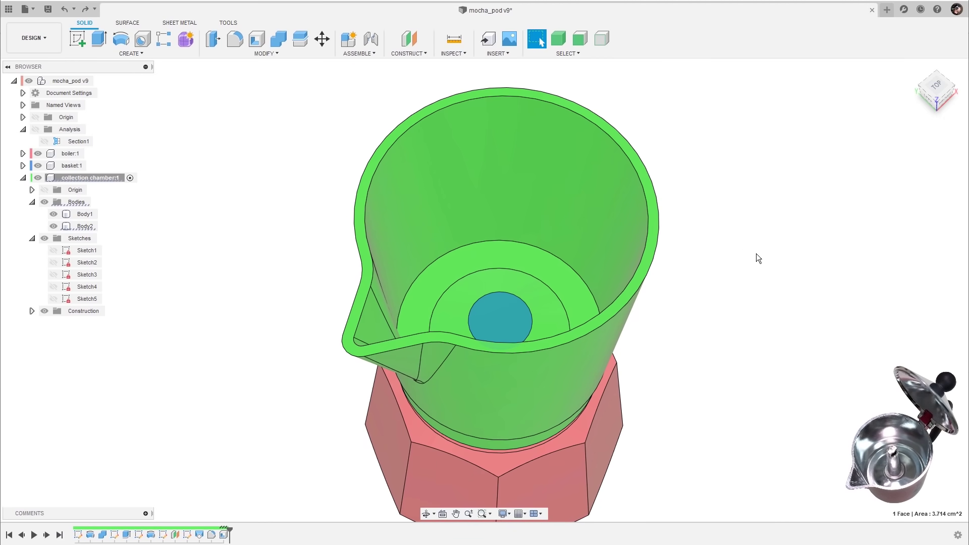
pyautogui.press('e')
pyautogui.keyDown('shift'); pyautogui.moveTo(721, 198); pyautogui.dragTo(705, 251, button='middle'); pyautogui.keyUp('shift')
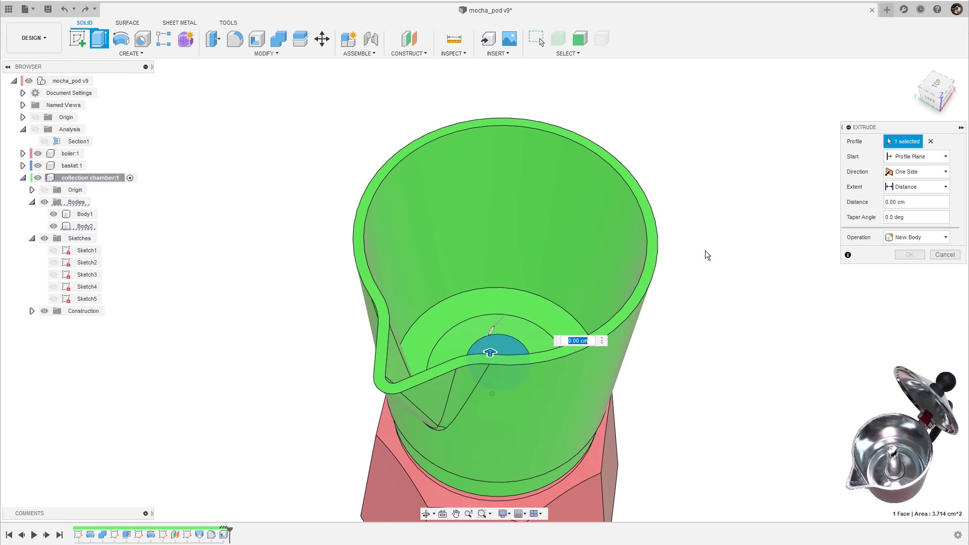
pyautogui.moveTo(501, 349); pyautogui.dragTo(519, 271)
pyautogui.keyDown('shift'); pyautogui.moveTo(519, 272); pyautogui.dragTo(729, 226, button='middle'); pyautogui.keyUp('shift')
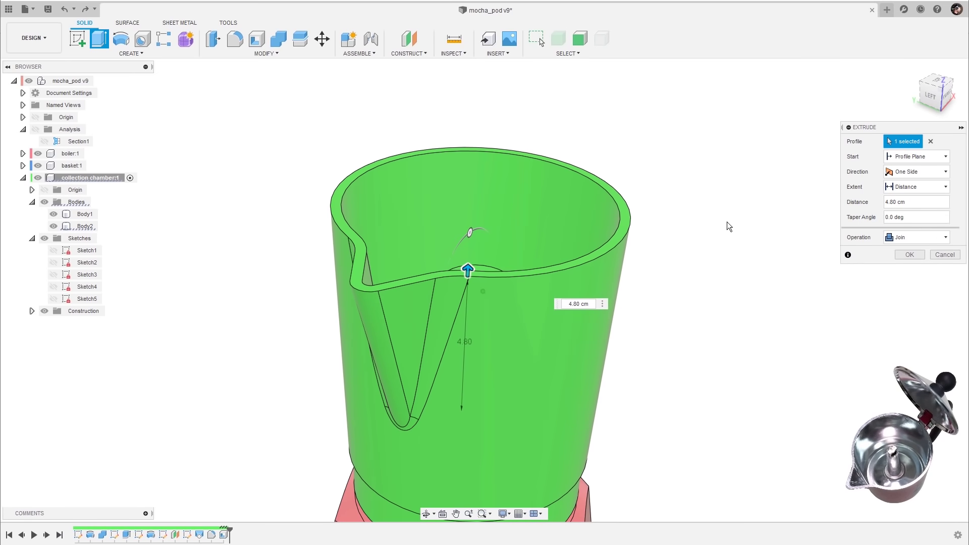
pyautogui.scroll(4, 731, 192)
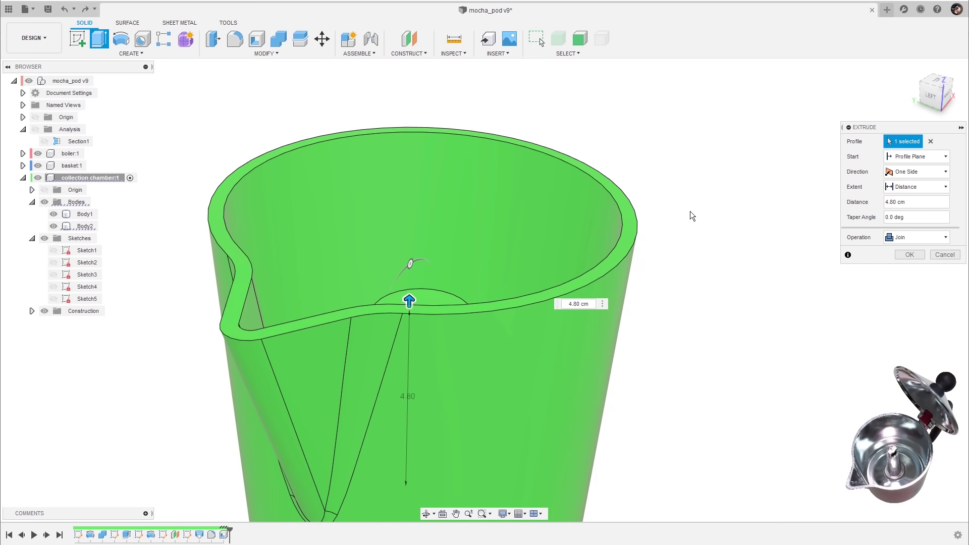
pyautogui.click(632, 238)
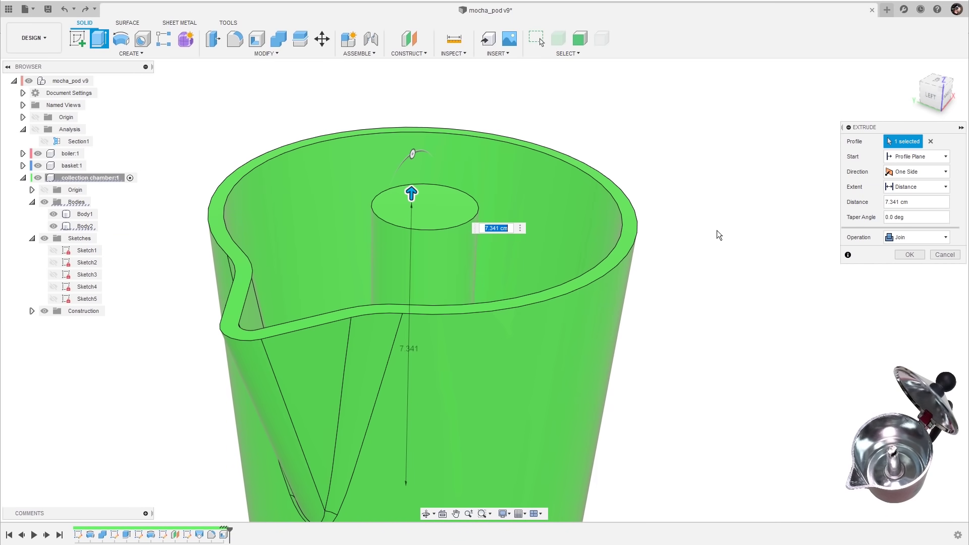
pyautogui.keyDown('shift'); pyautogui.moveTo(721, 230); pyautogui.dragTo(503, 300, button='middle'); pyautogui.keyUp('shift')
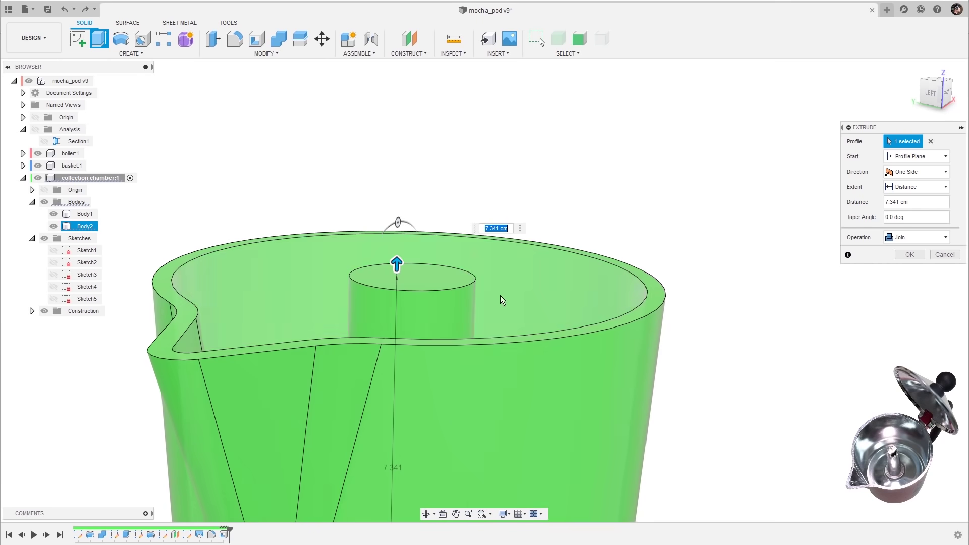
pyautogui.scroll(-4, 719, 234)
pyautogui.scroll(3, 777, 243)
# - Make the central column extrusion a new body with a taper angle of -4 degrees and complete it
pyautogui.click(911, 238)
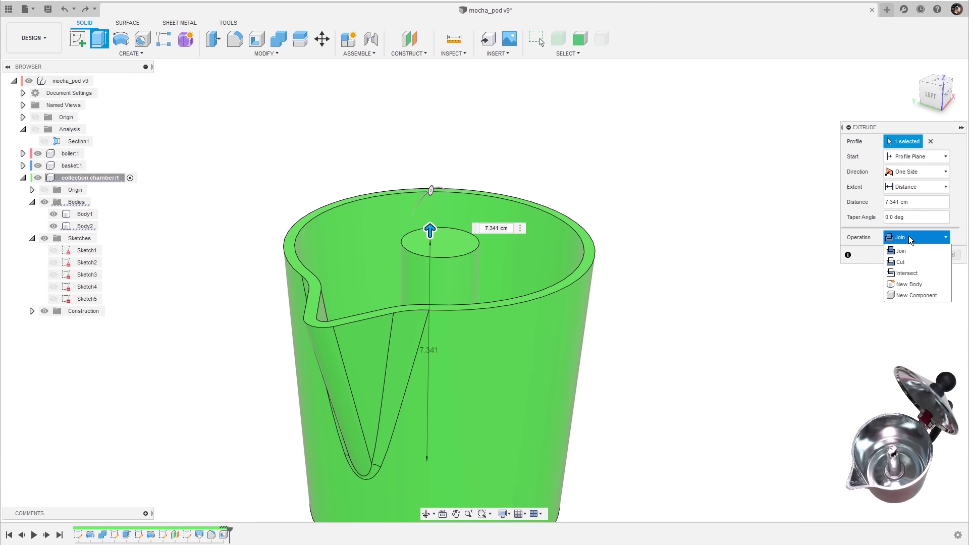
pyautogui.click(911, 285)
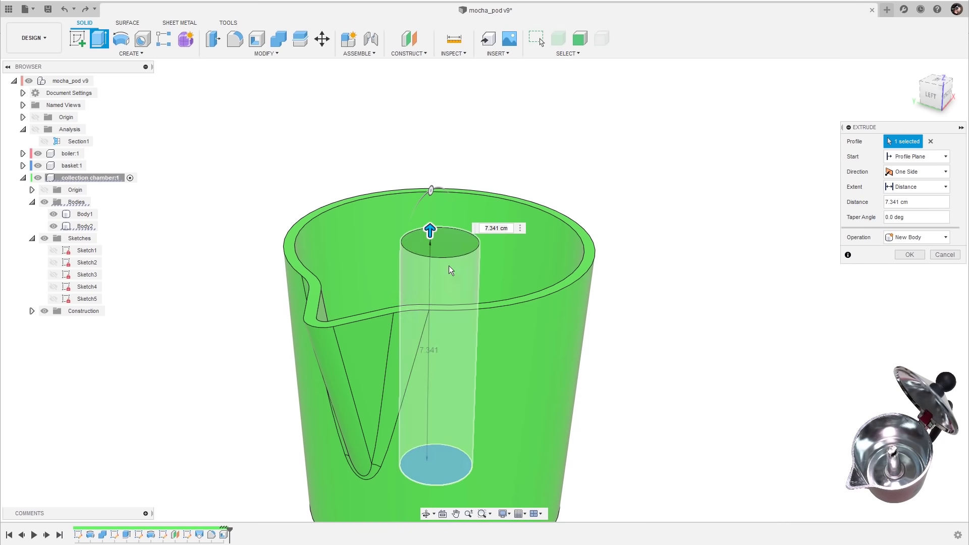
pyautogui.keyDown('shift'); pyautogui.moveTo(696, 213); pyautogui.dragTo(757, 217, button='middle'); pyautogui.keyUp('shift')
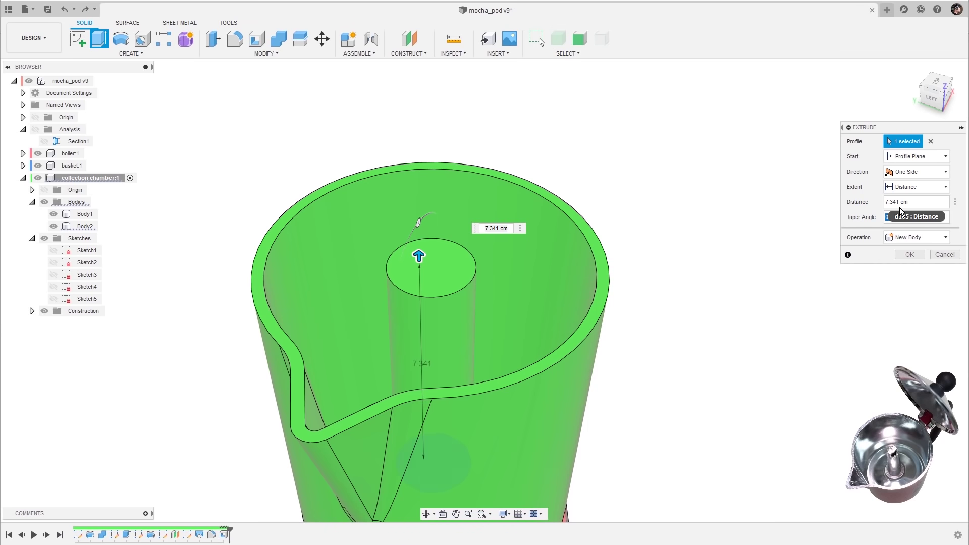
pyautogui.write('-4')
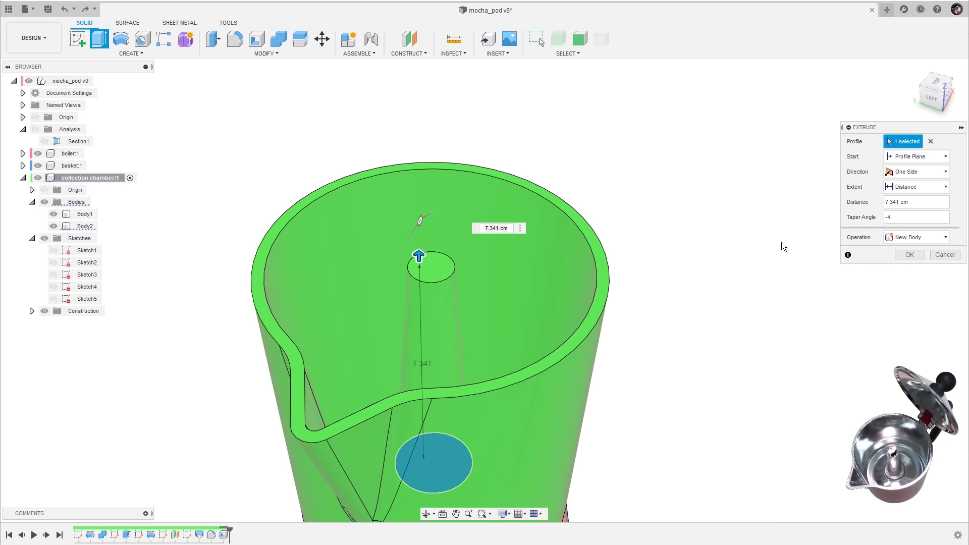
pyautogui.click(911, 254)
pyautogui.scroll(-5, 776, 271)
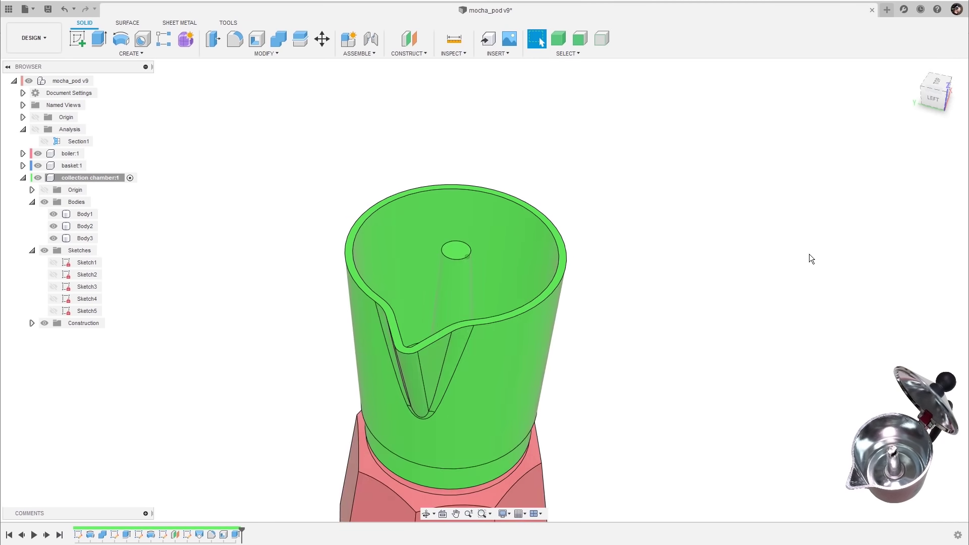
# - Hide the other two collection chamber bodies and shell the central column to an inside thickness of 0.2 cm, removing its bottom face
pyautogui.click(53, 214)
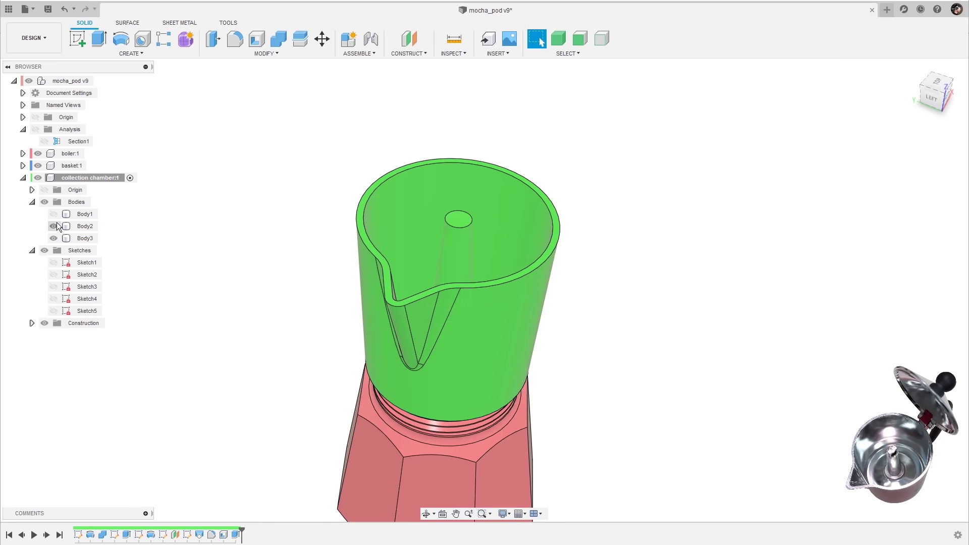
pyautogui.click(53, 226)
pyautogui.keyDown('shift'); pyautogui.moveTo(372, 192); pyautogui.dragTo(687, 230, button='middle'); pyautogui.keyUp('shift')
pyautogui.scroll(5, 689, 227)
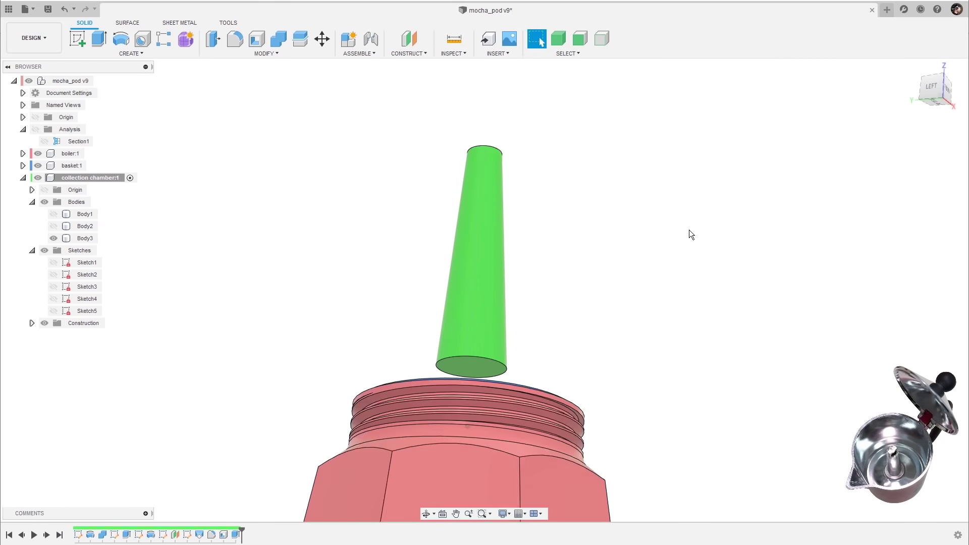
pyautogui.click(257, 40)
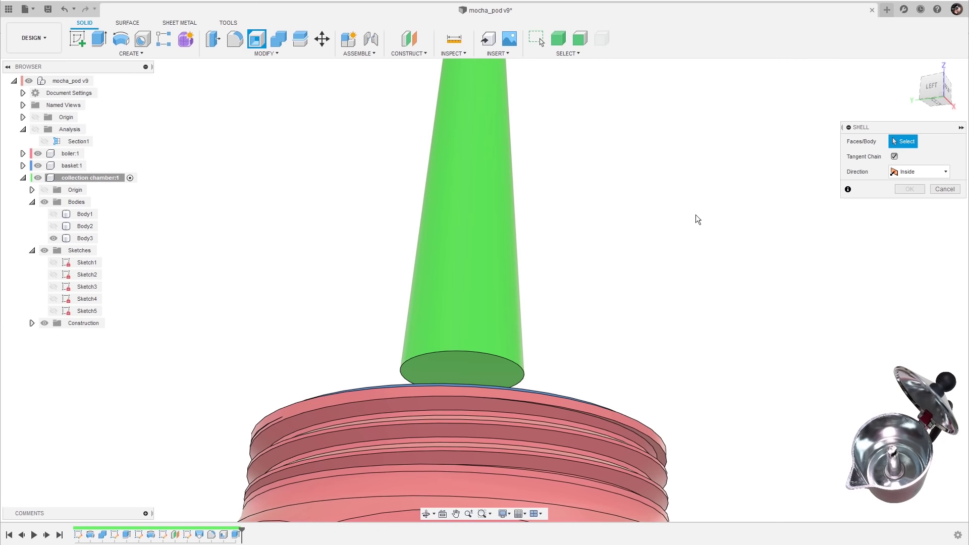
pyautogui.click(489, 367)
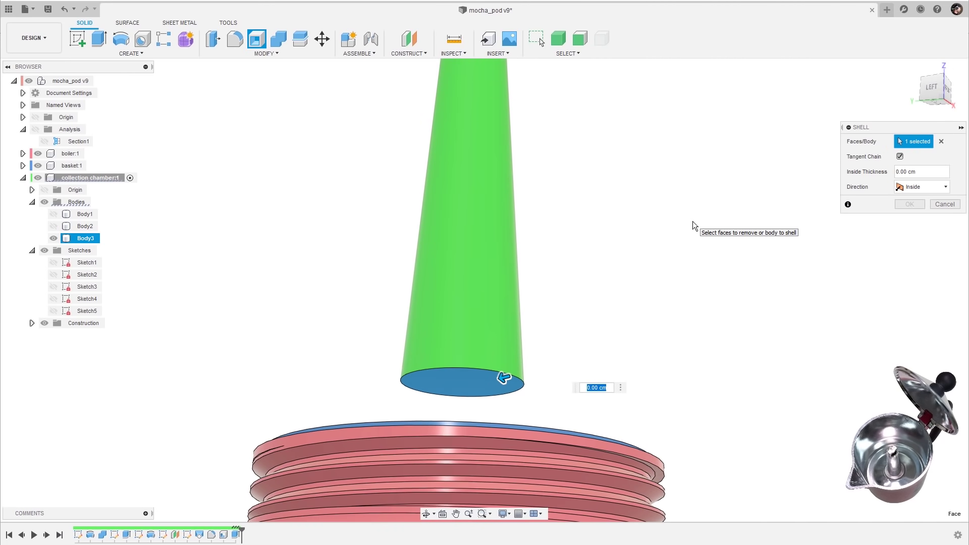
pyautogui.write('0,2')
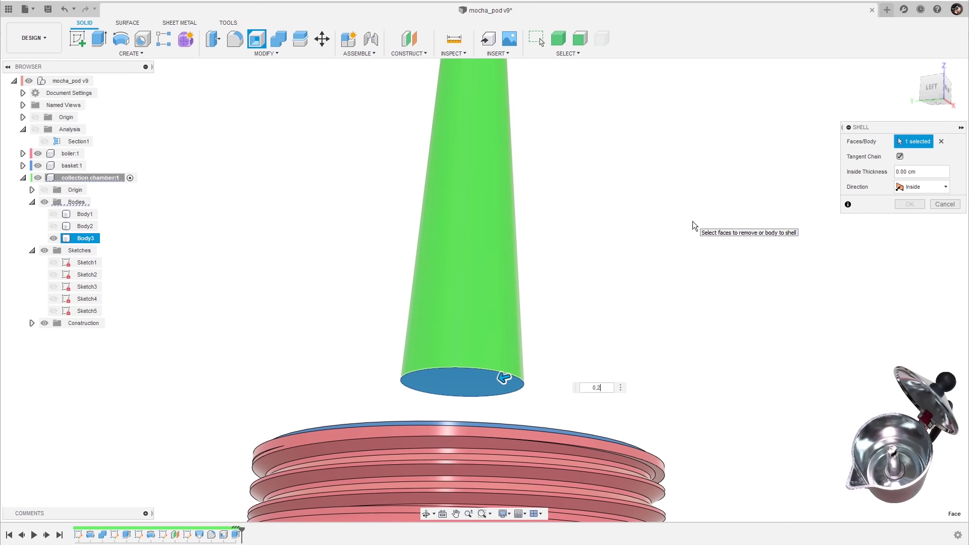
pyautogui.click(909, 204)
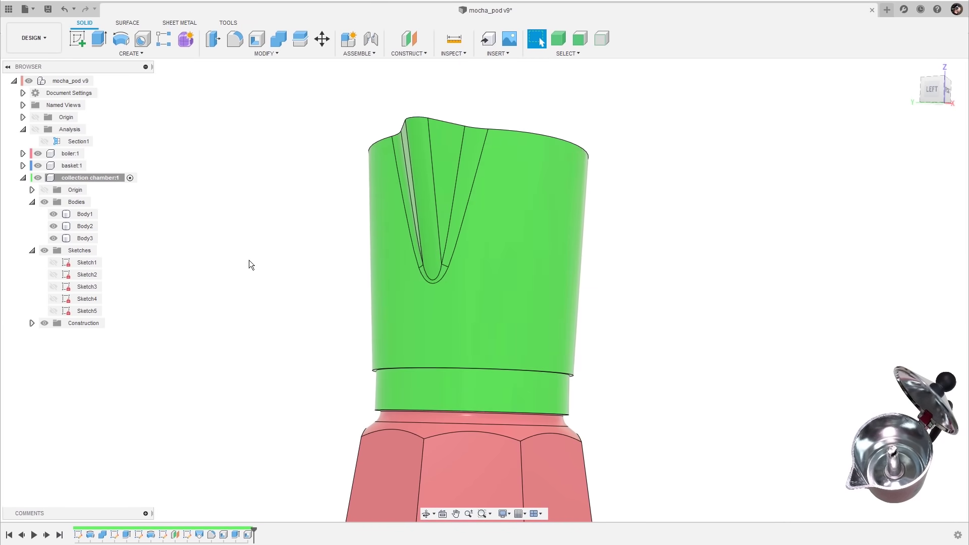
# - Create an offset construction plane below the top face of the central column
pyautogui.keyDown('shift'); pyautogui.moveTo(249, 259); pyautogui.dragTo(756, 193, button='middle'); pyautogui.keyUp('shift')
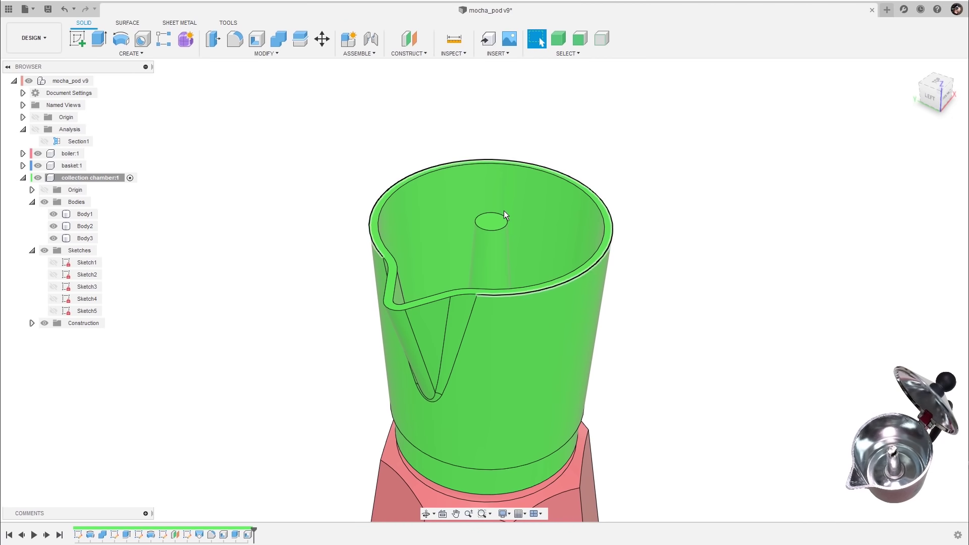
pyautogui.click(493, 224)
pyautogui.click(409, 53)
pyautogui.click(408, 63)
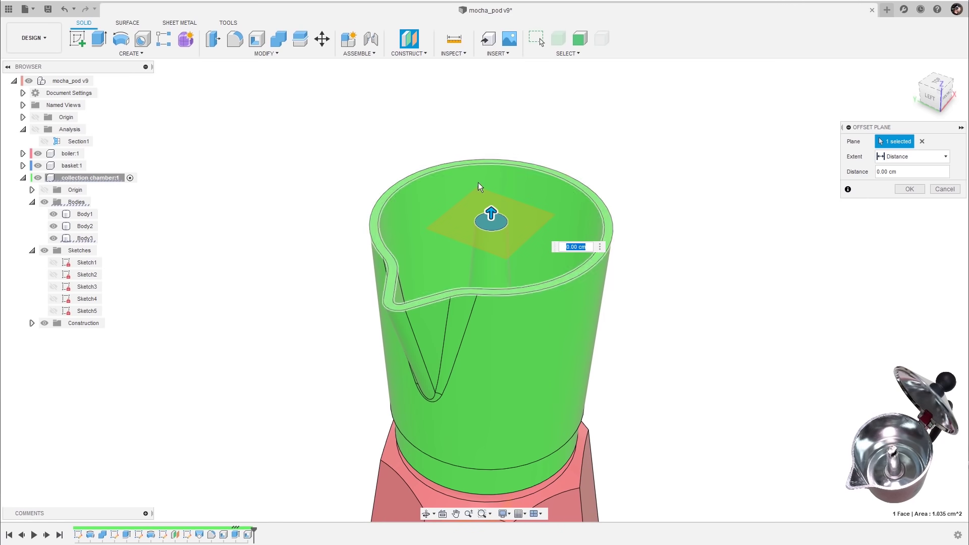
pyautogui.scroll(3, 707, 151)
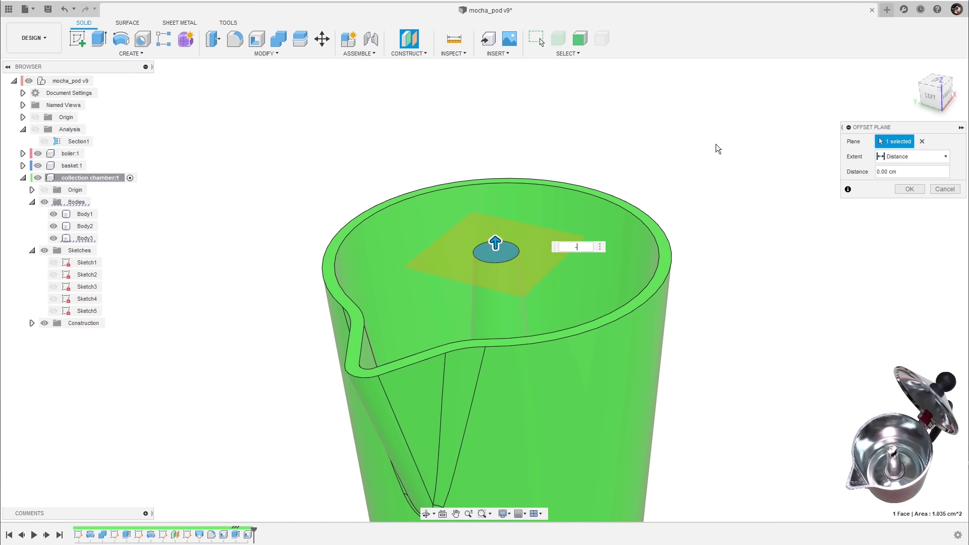
pyautogui.press('Return')
# - Start a sketch on the offset plane and add the column's outer outline where its side face intersects the plane
pyautogui.keyDown('shift'); pyautogui.moveTo(716, 144); pyautogui.dragTo(535, 285, button='middle'); pyautogui.keyUp('shift')
pyautogui.rightClick(537, 285)
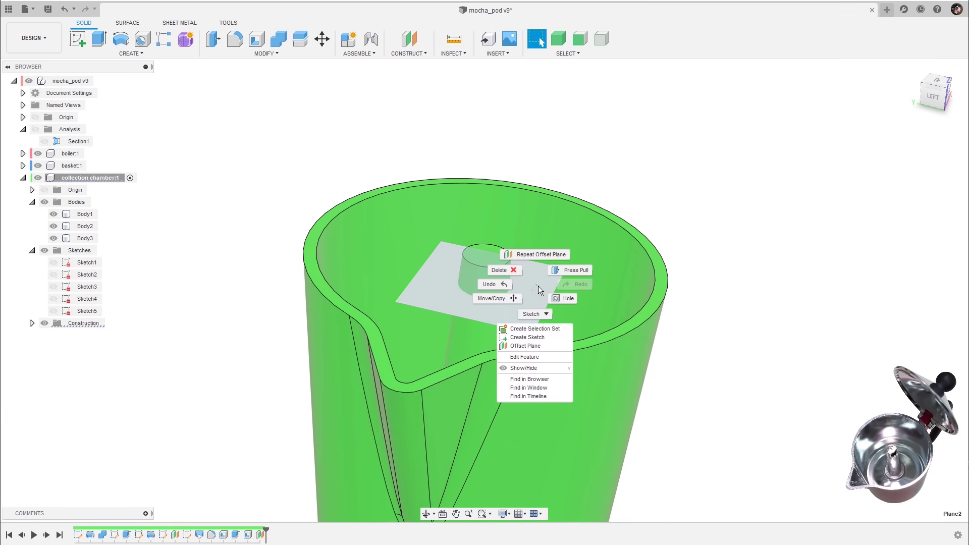
pyautogui.click(533, 338)
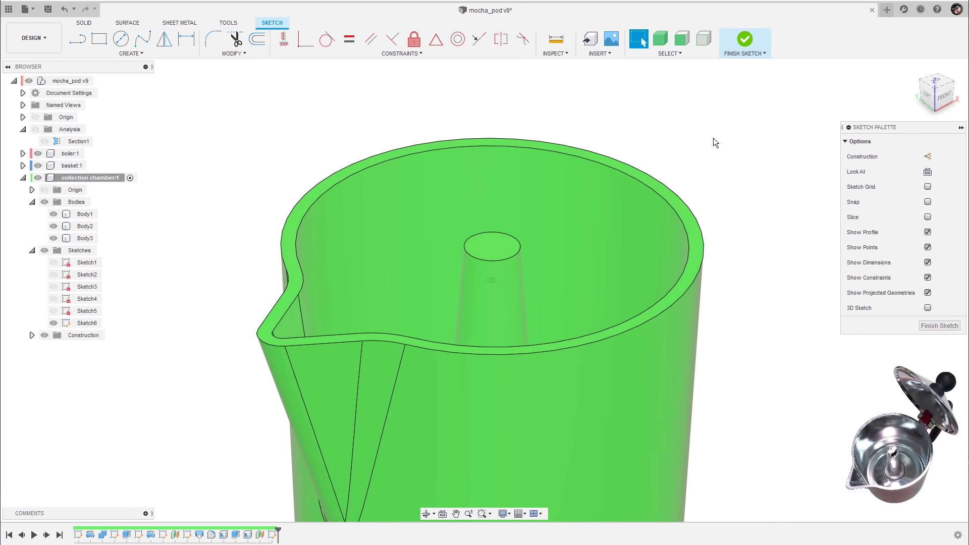
pyautogui.click(159, 52)
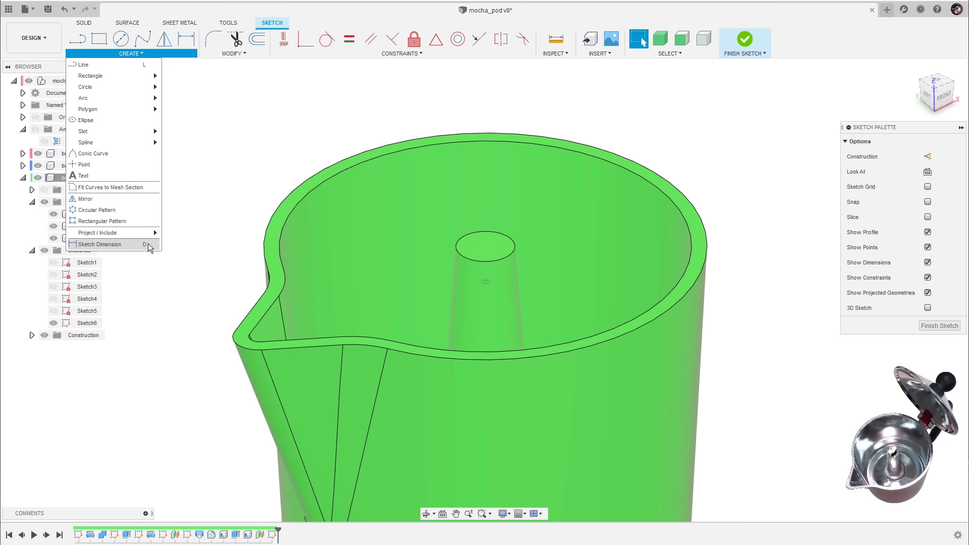
pyautogui.moveTo(137, 231)
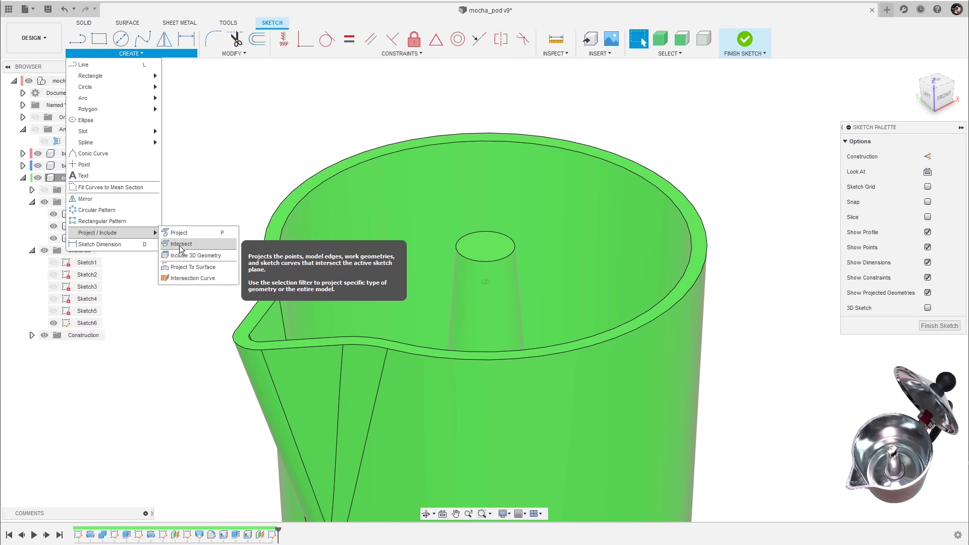
pyautogui.click(182, 244)
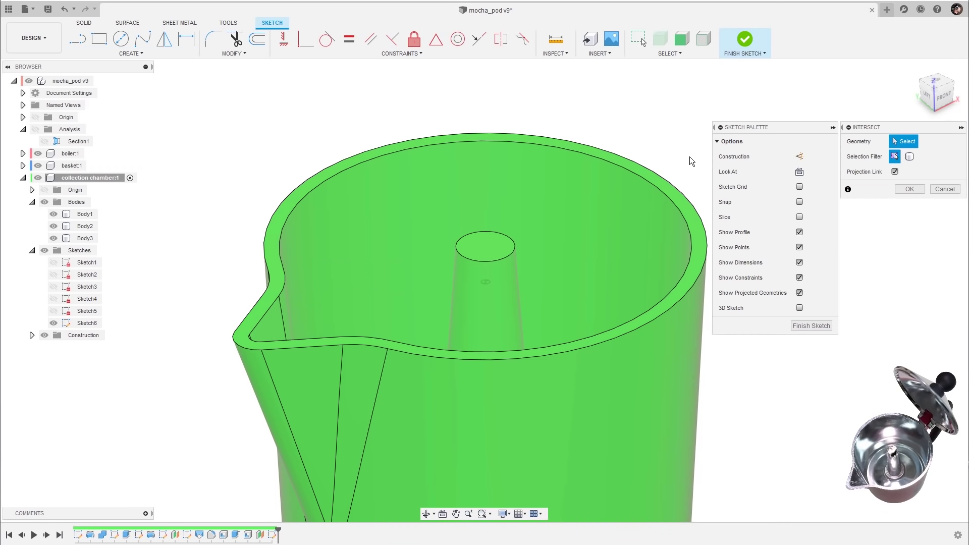
pyautogui.moveTo(665, 99)
pyautogui.keyDown('shift'); pyautogui.mouseDown(button='middle')
pyautogui.moveTo(671, 113)
pyautogui.moveTo(682, 104)
pyautogui.moveTo(662, 113)
pyautogui.mouseUp(button='middle'); pyautogui.keyUp('shift')
pyautogui.click(550, 272)
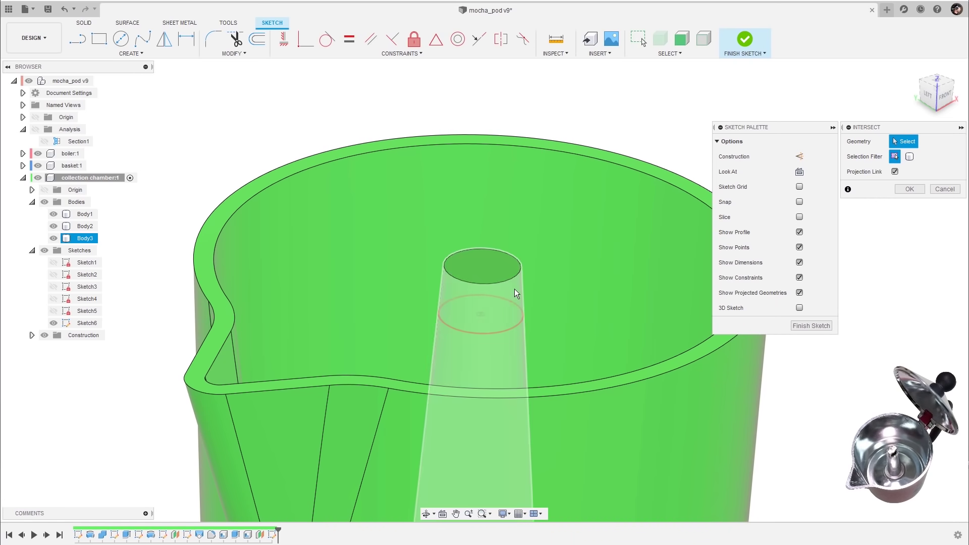
pyautogui.scroll(2, 614, 103)
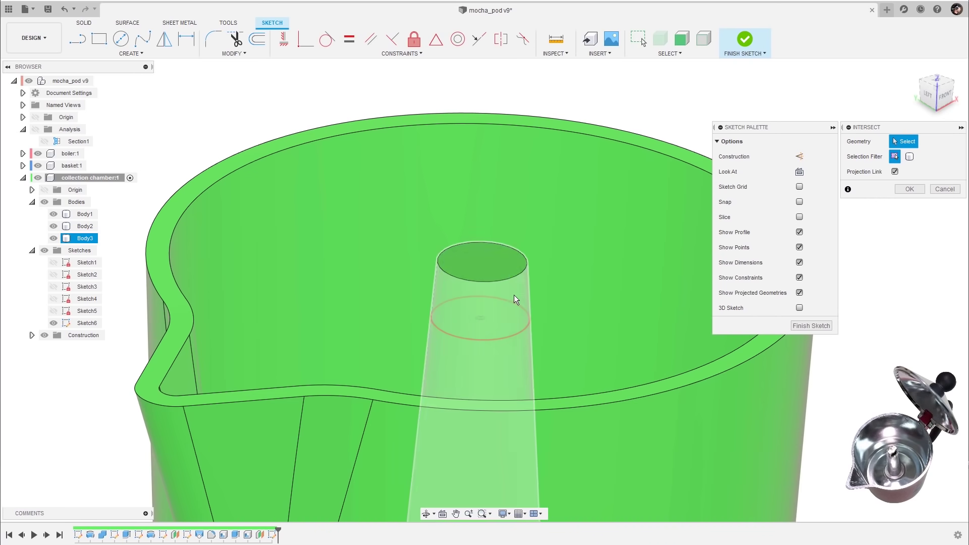
pyautogui.click(515, 299)
pyautogui.scroll(-1, 540, 300)
pyautogui.click(910, 189)
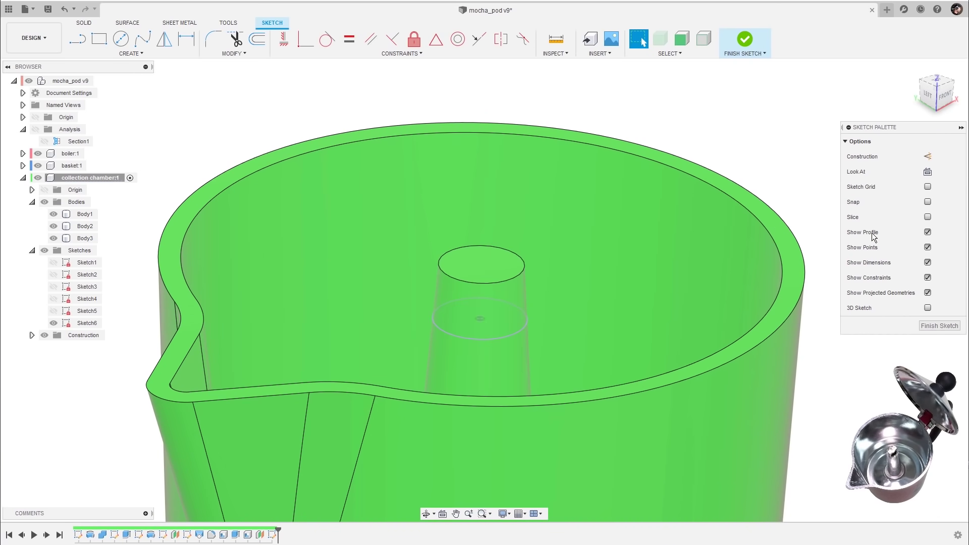
# - Sketch a horizontal line from the column's centre to the intersected circle and convert it to a construction line
pyautogui.click(928, 172)
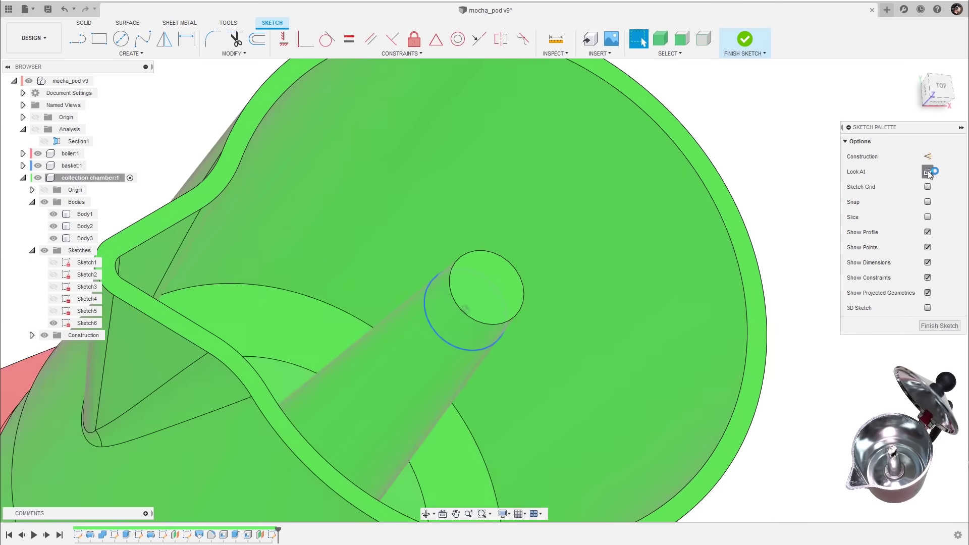
pyautogui.scroll(4, 500, 305)
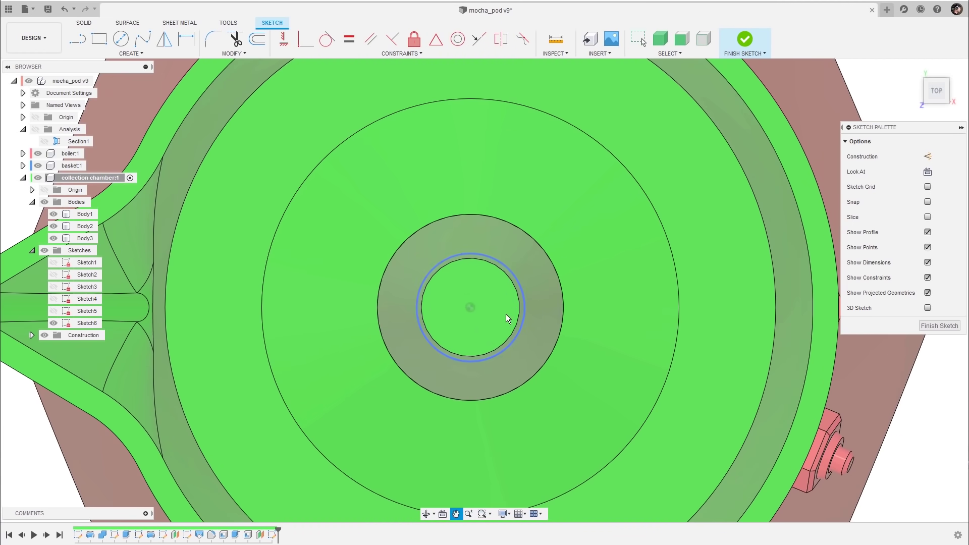
pyautogui.scroll(4, 508, 312)
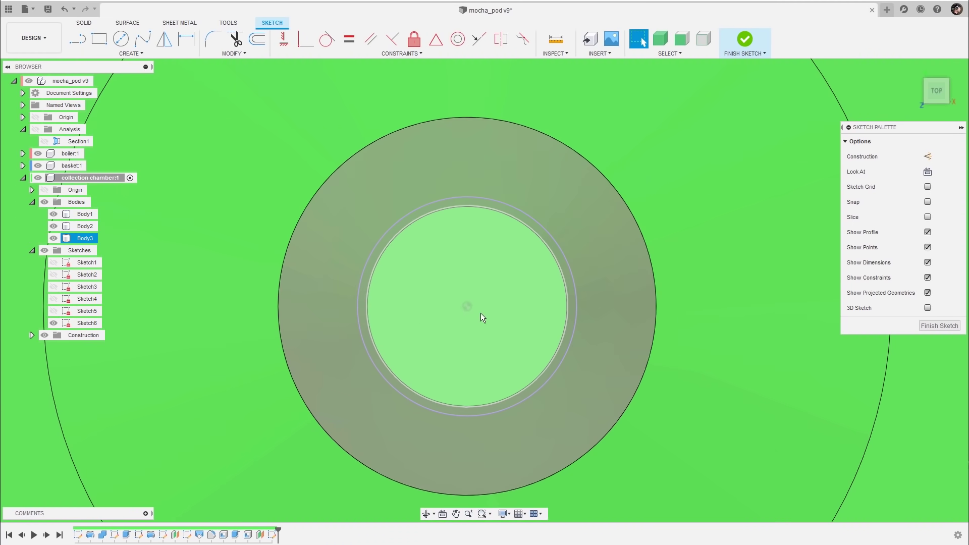
pyautogui.press('l')
pyautogui.click(467, 307)
pyautogui.click(576, 307)
pyautogui.press('Escape')
pyautogui.click(550, 309)
pyautogui.press('x')
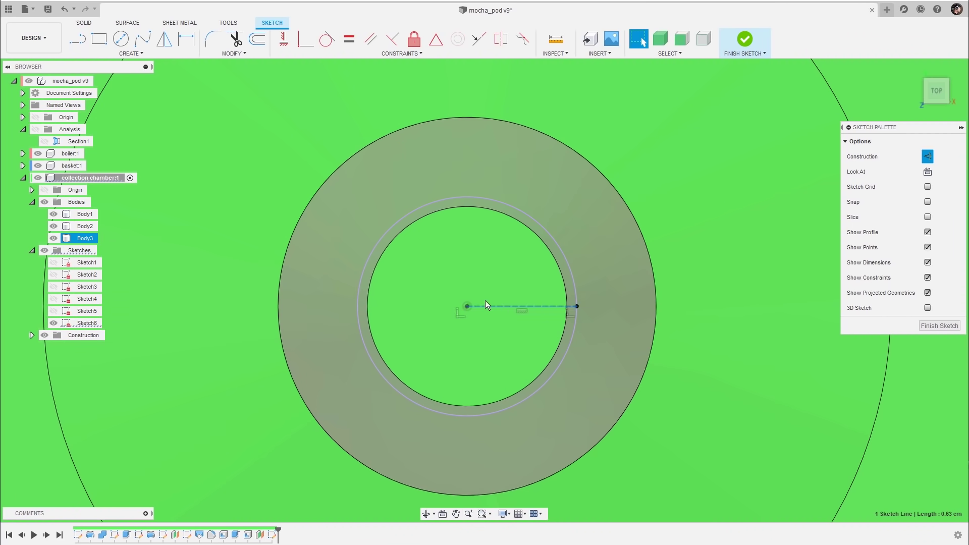
# - Sketch a line about 1.21 cm long across the intersected circle just above the construction line and constrain it horizontal
pyautogui.scroll(2, 486, 301)
pyautogui.press('l')
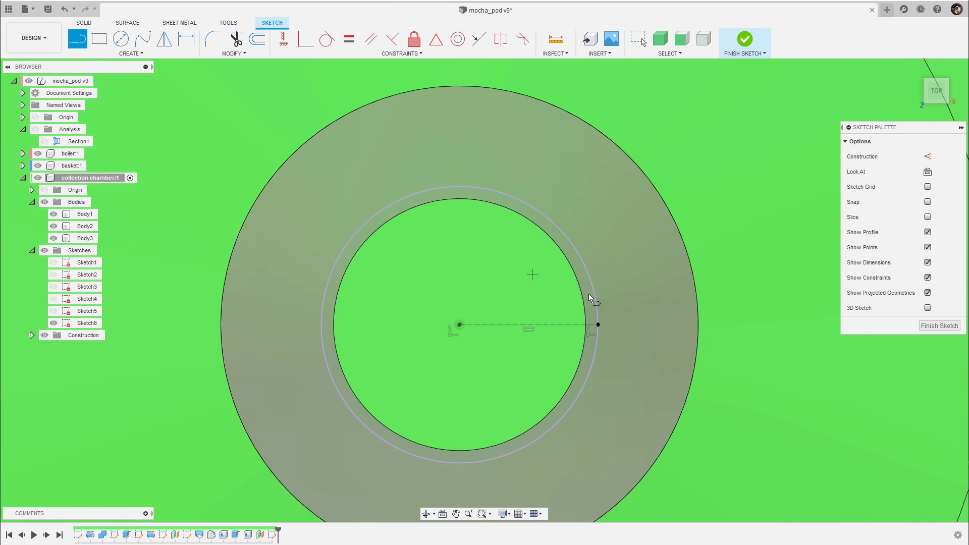
pyautogui.click(593, 284)
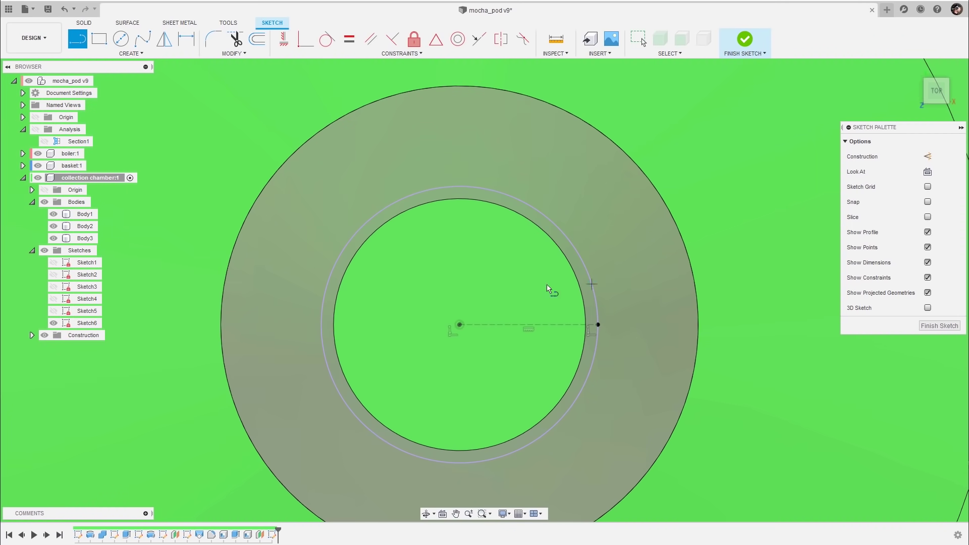
pyautogui.click(324, 291)
pyautogui.press('Escape')
pyautogui.click(469, 288)
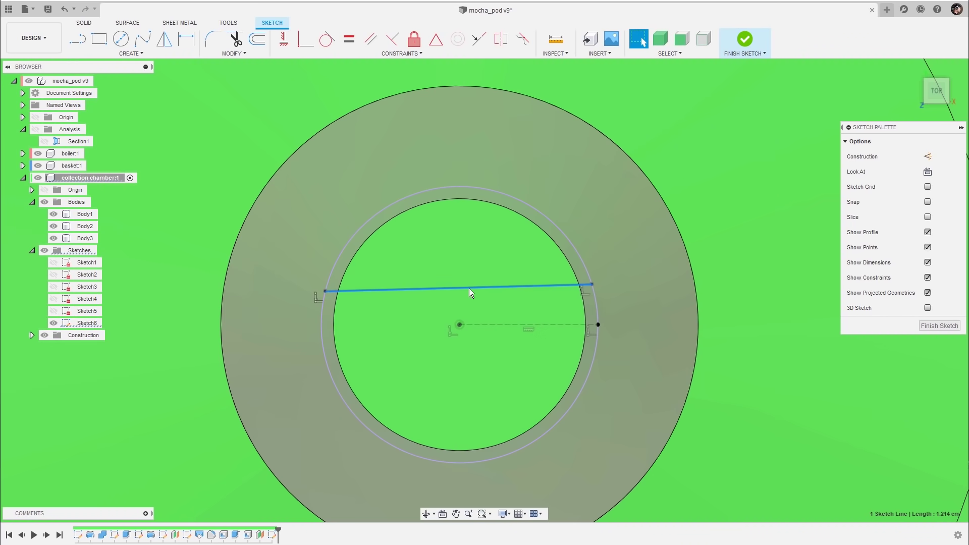
pyautogui.click(284, 39)
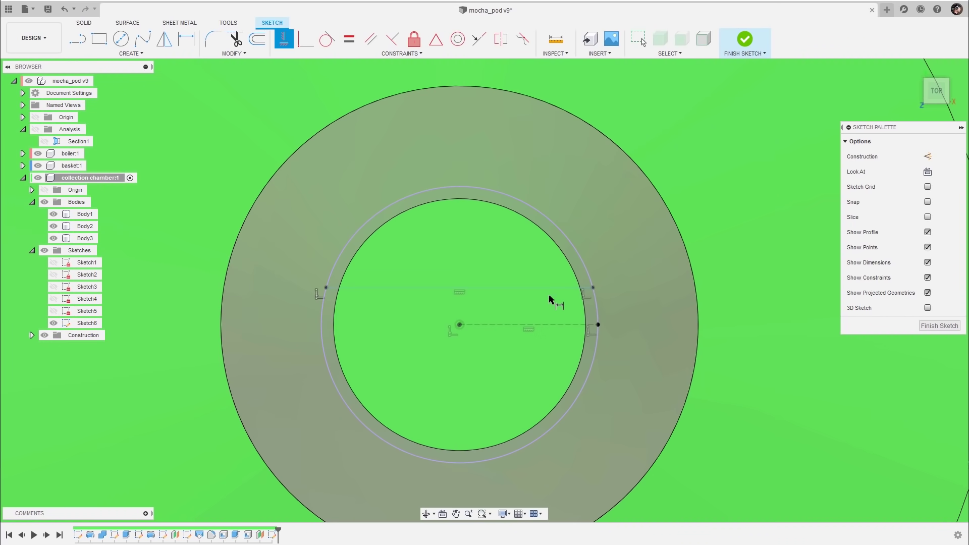
# - Dimension the distance between the construction line and the line above it to 0.13 cm
pyautogui.press('d')
pyautogui.click(554, 327)
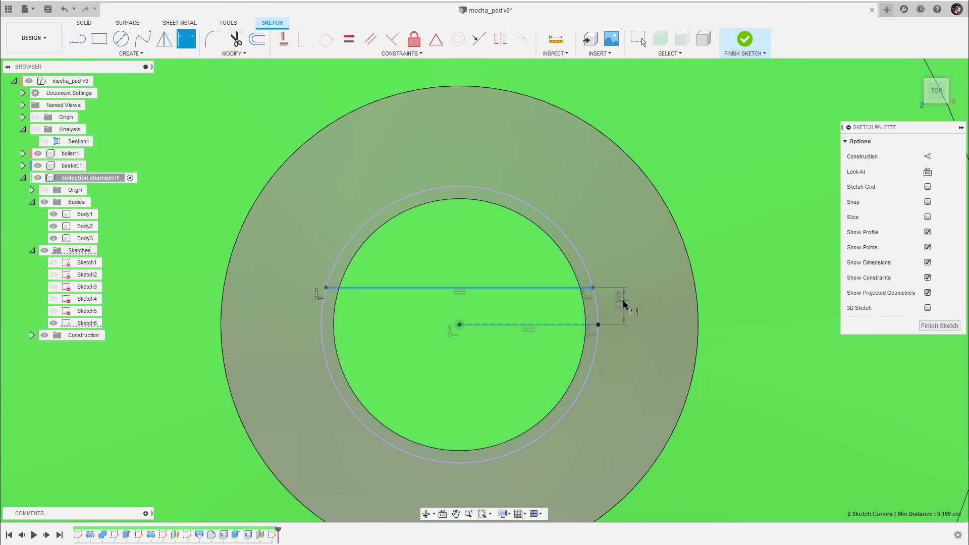
pyautogui.click(647, 289)
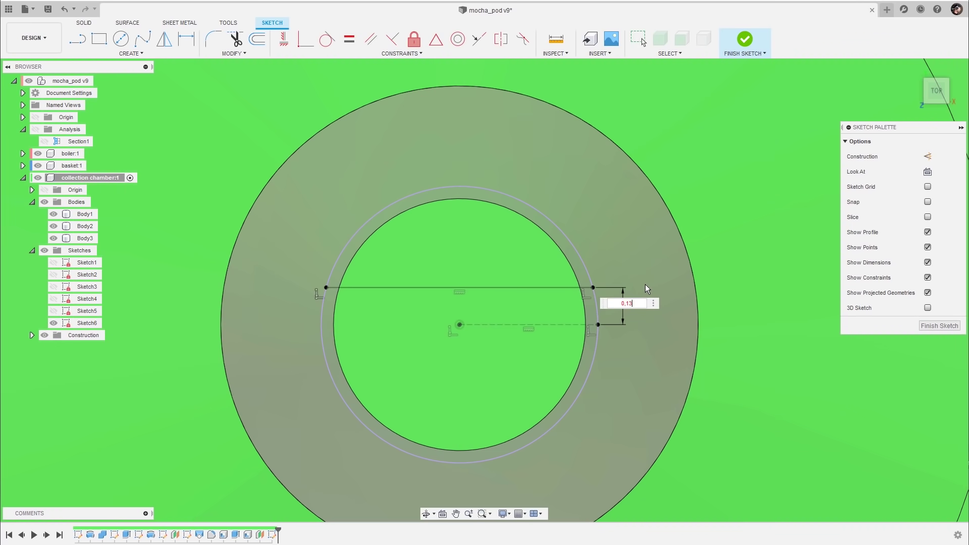
pyautogui.press('Return')
pyautogui.scroll(2, 535, 258)
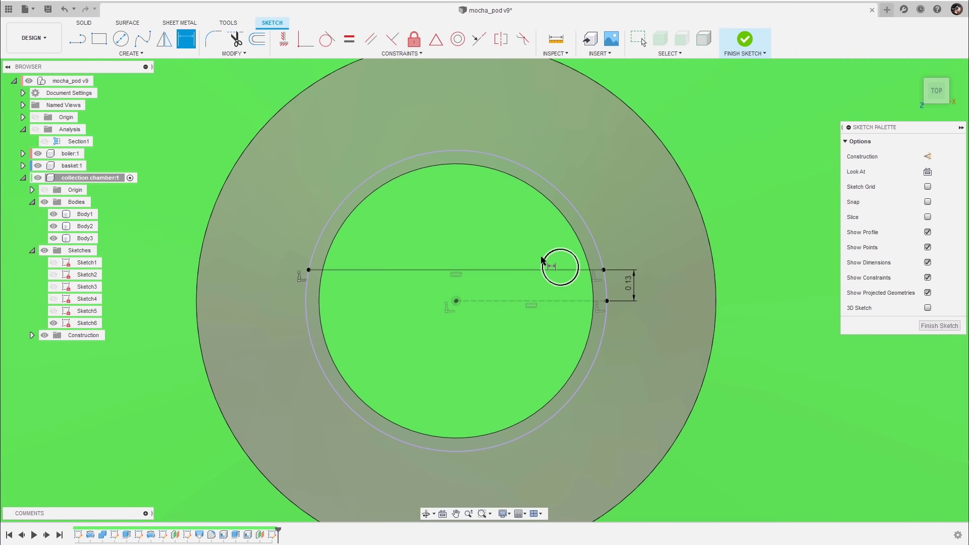
pyautogui.press('Escape')
# - Mirror the upper horizontal line across the construction line
pyautogui.click(164, 39)
pyautogui.click(573, 273)
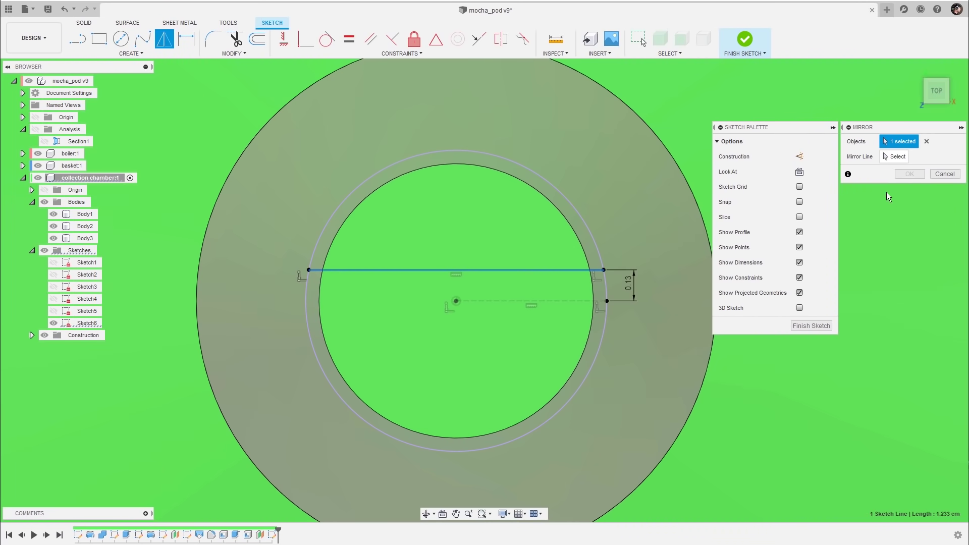
pyautogui.click(897, 157)
pyautogui.click(555, 302)
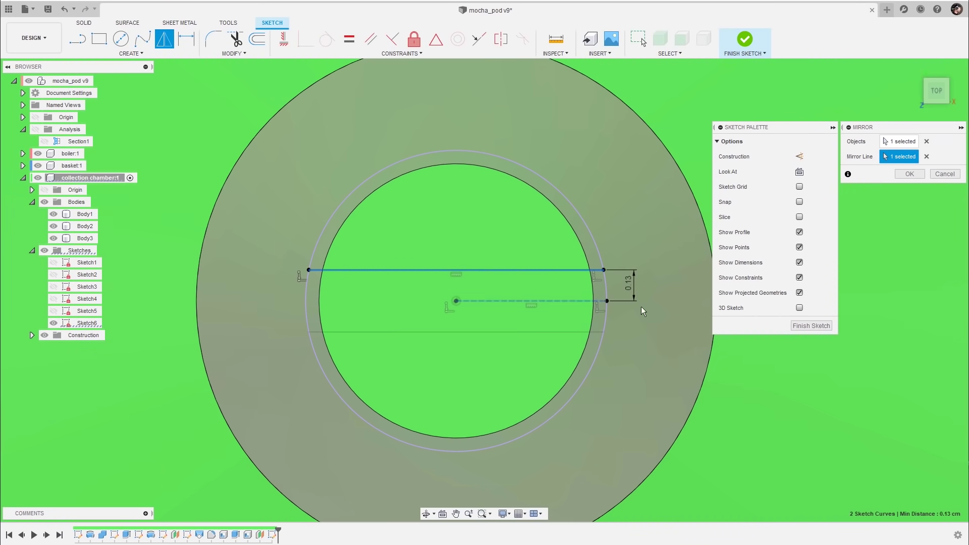
pyautogui.click(910, 175)
pyautogui.scroll(-2, 483, 251)
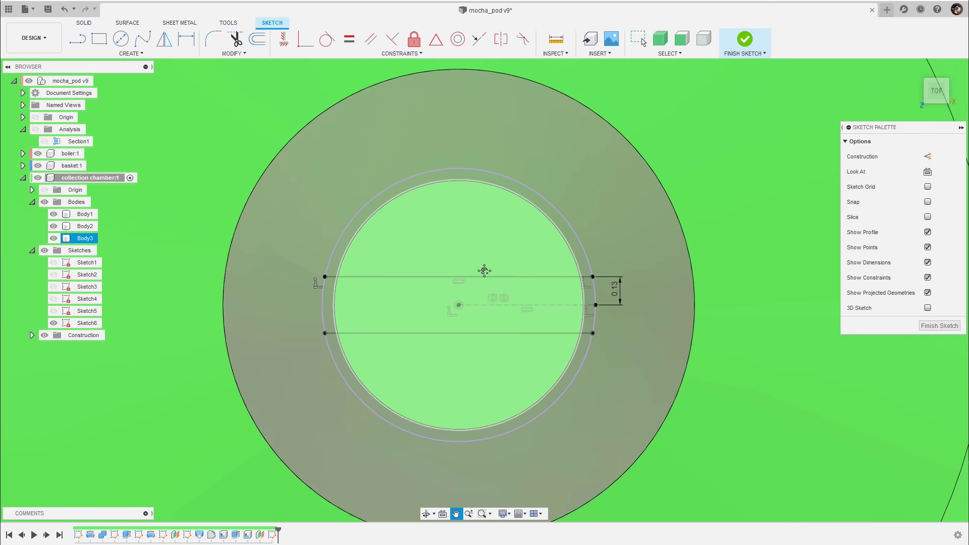
# - Draw a 0.7 cm diameter circle centred on the column
pyautogui.press('s')
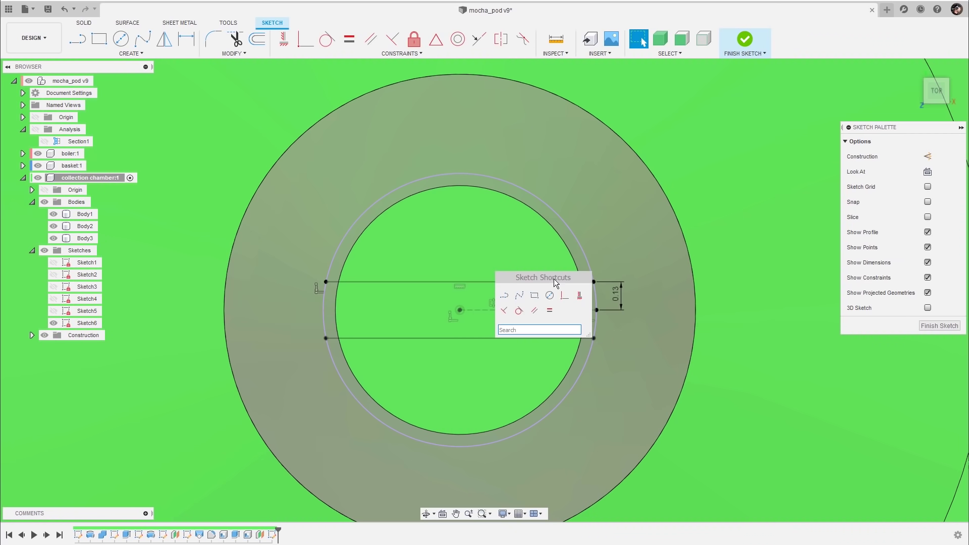
pyautogui.click(550, 295)
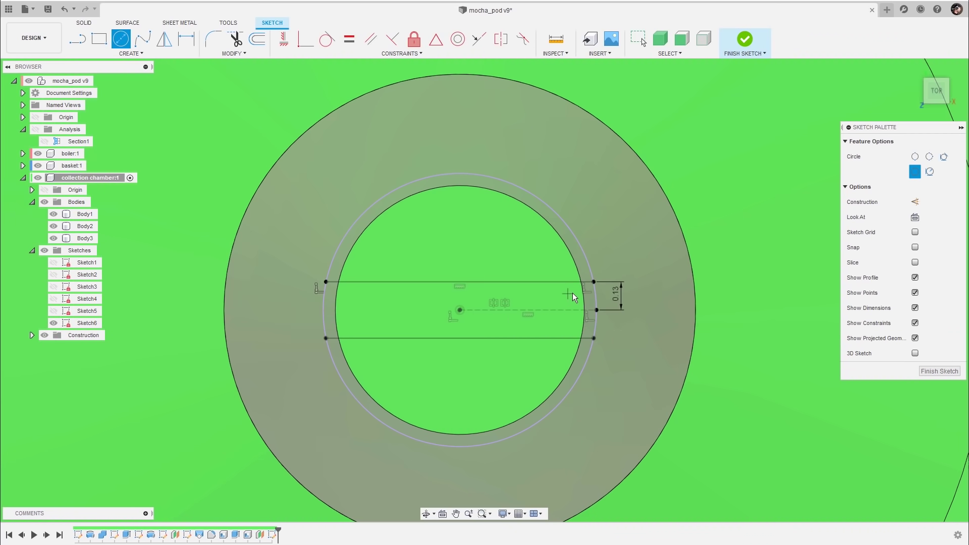
pyautogui.scroll(1, 472, 298)
pyautogui.scroll(1, 480, 302)
pyautogui.click(455, 314)
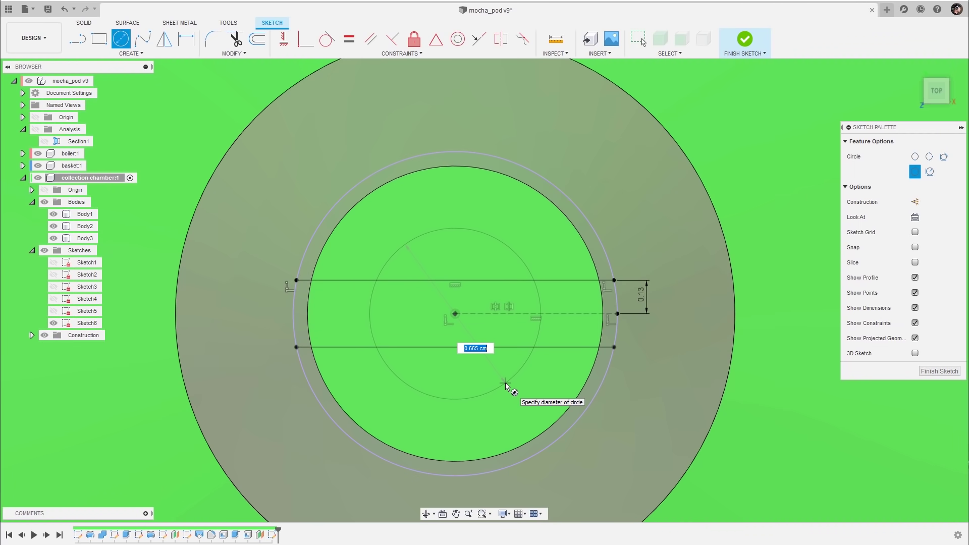
pyautogui.write('0,7')
pyautogui.press('Return')
pyautogui.press('Escape')
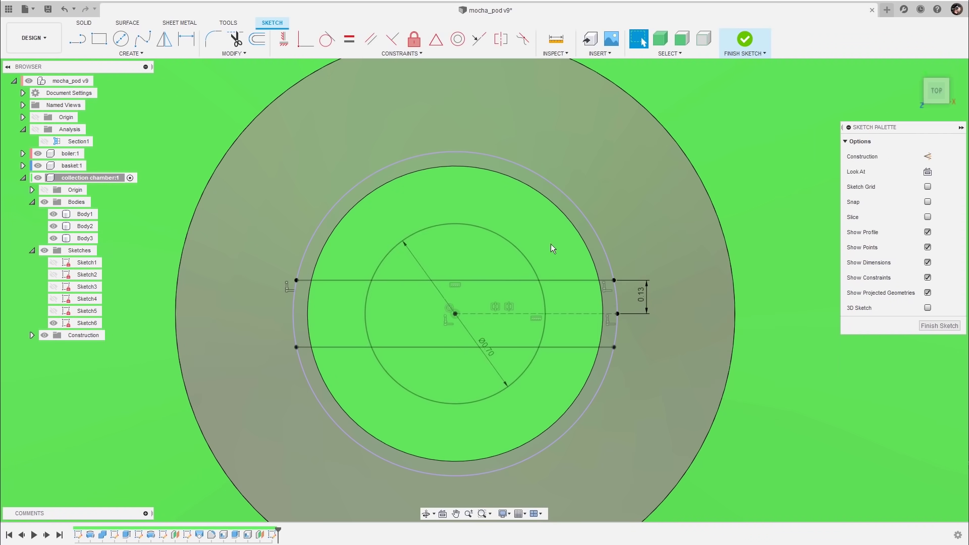
# - Trim the two horizontal lines inside the 0.7 cm circle and the circle's arcs between them, and finish the sketch
pyautogui.scroll(2, 531, 252)
pyautogui.moveTo(521, 257); pyautogui.dragTo(533, 253, button='middle')
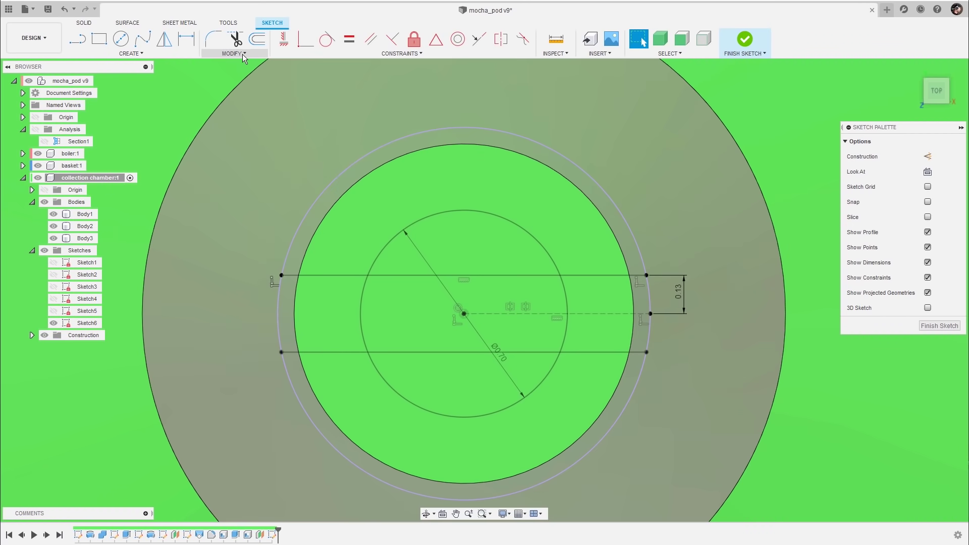
pyautogui.click(243, 53)
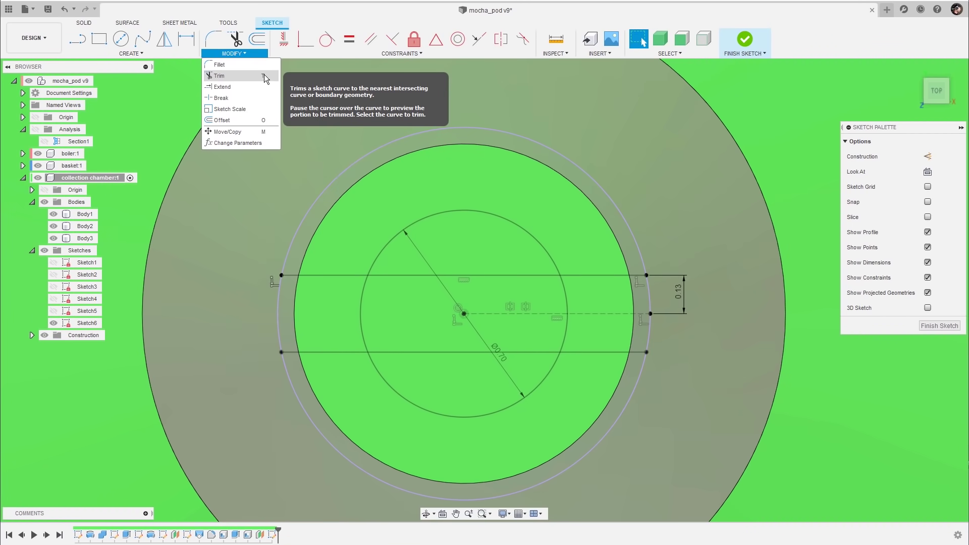
pyautogui.click(255, 76)
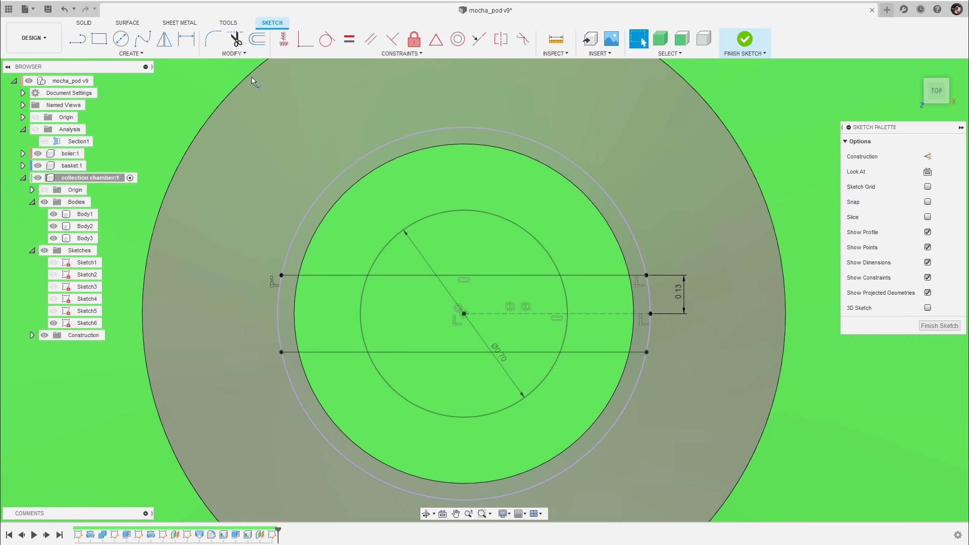
pyautogui.click(498, 275)
pyautogui.click(368, 316)
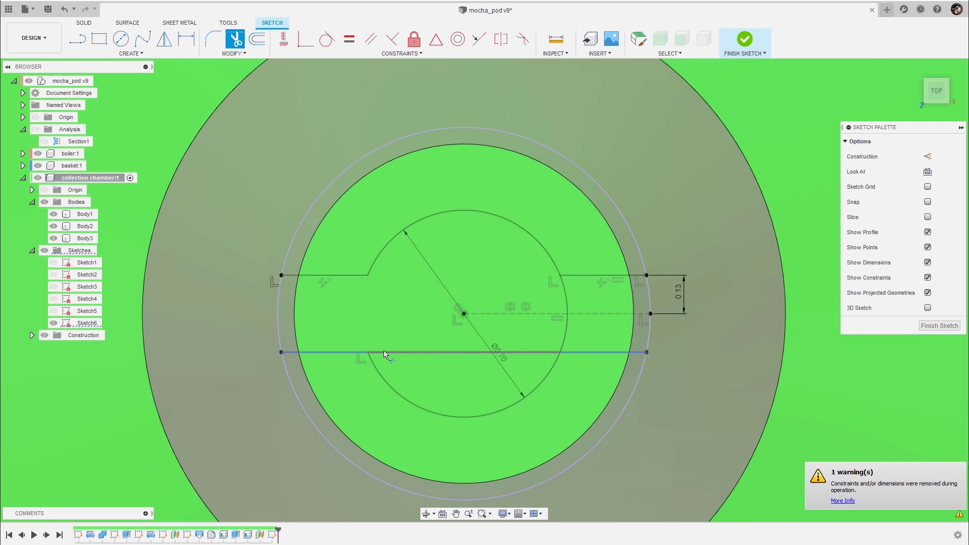
pyautogui.click(446, 352)
pyautogui.click(567, 303)
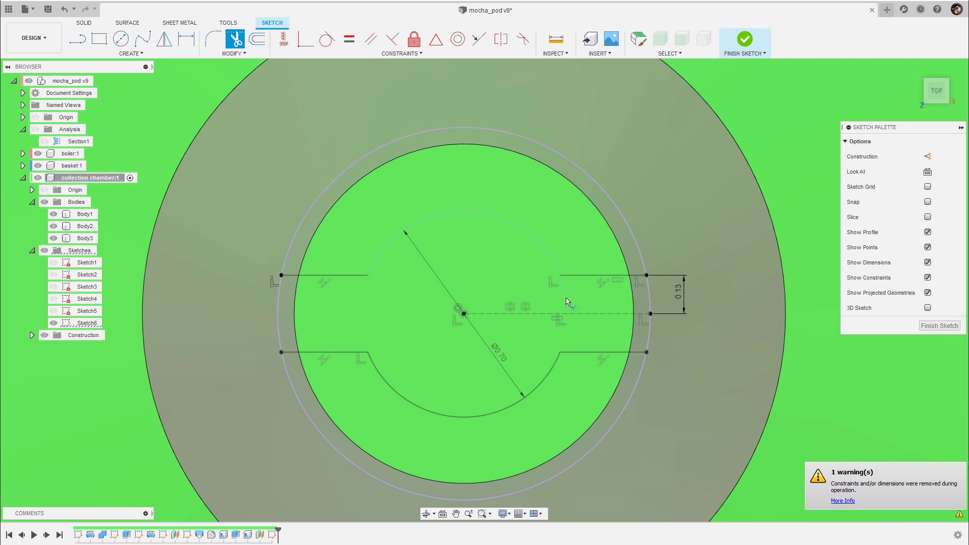
pyautogui.scroll(-2, 521, 263)
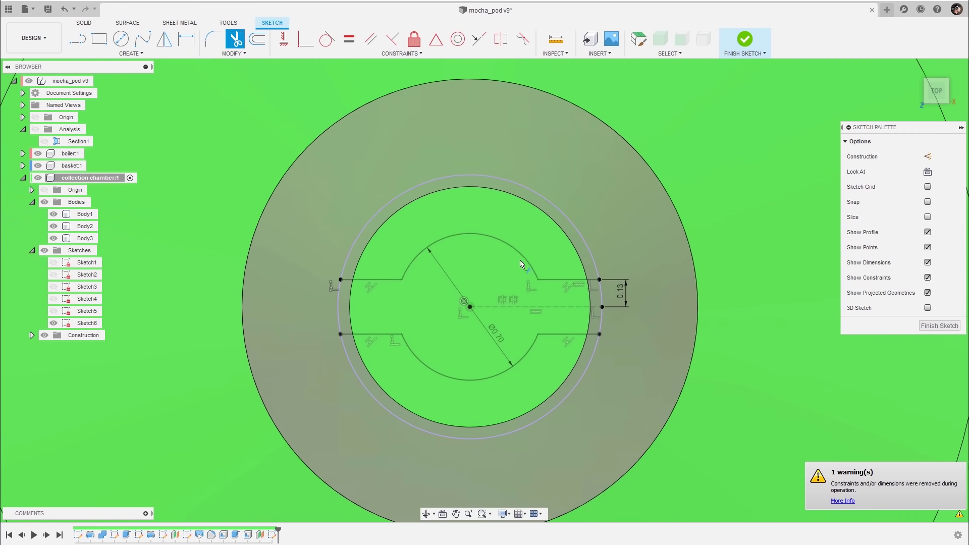
pyautogui.moveTo(521, 261); pyautogui.dragTo(517, 286, button='middle')
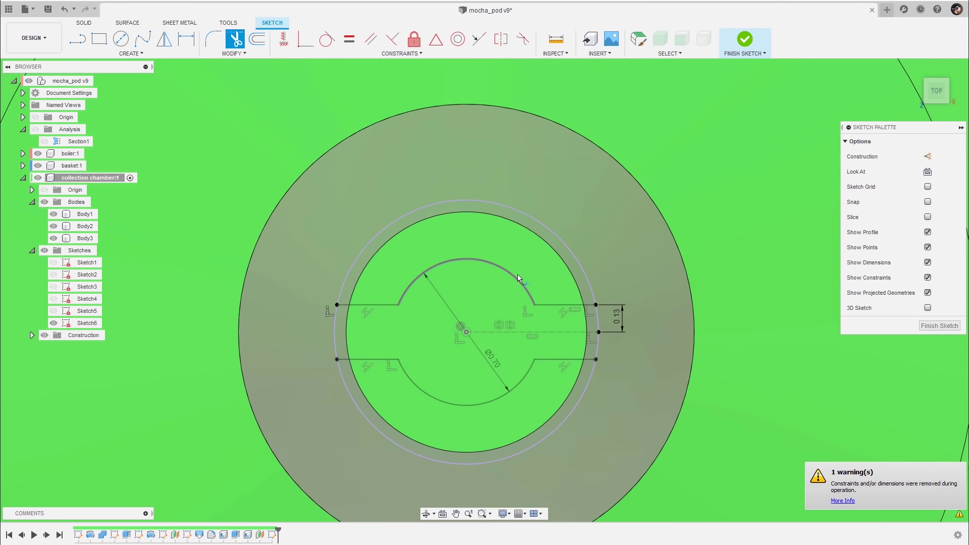
pyautogui.click(745, 38)
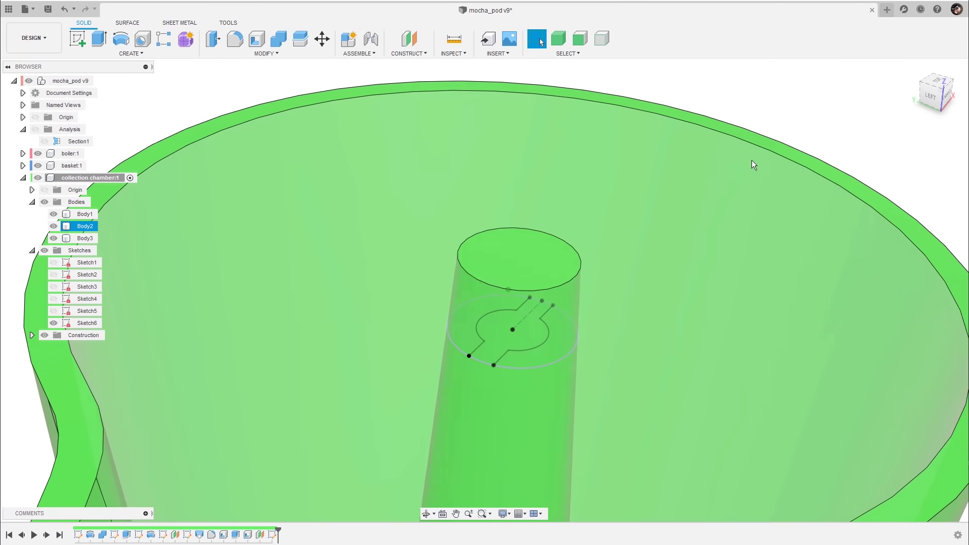
# - Extrude the two outer profiles around the central strip as a cut, with the extent set To Object at the column's top face
pyautogui.press('e')
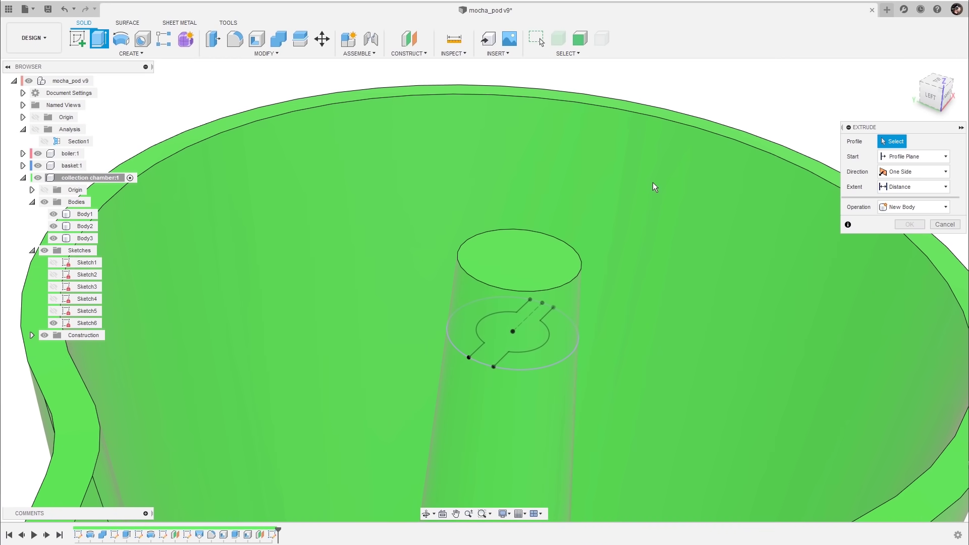
pyautogui.click(543, 359)
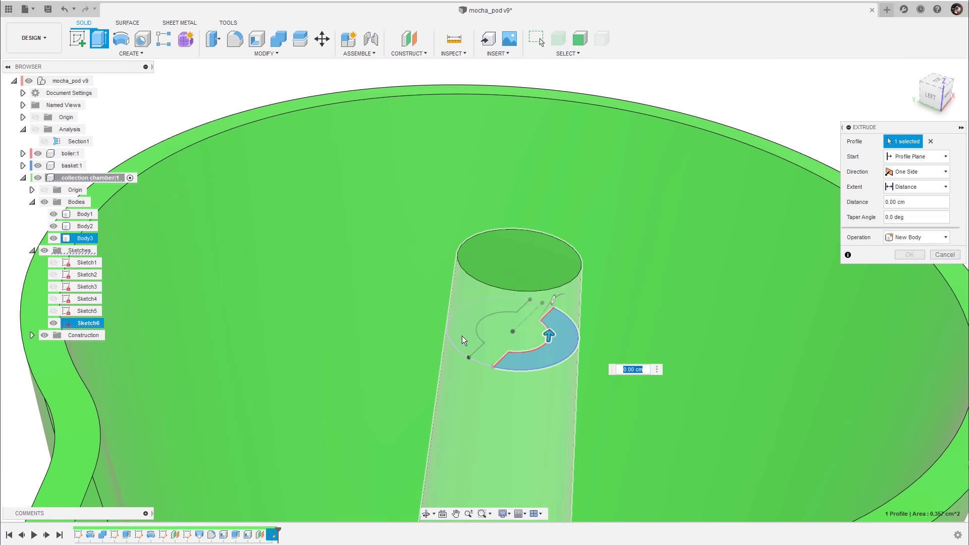
pyautogui.click(456, 327)
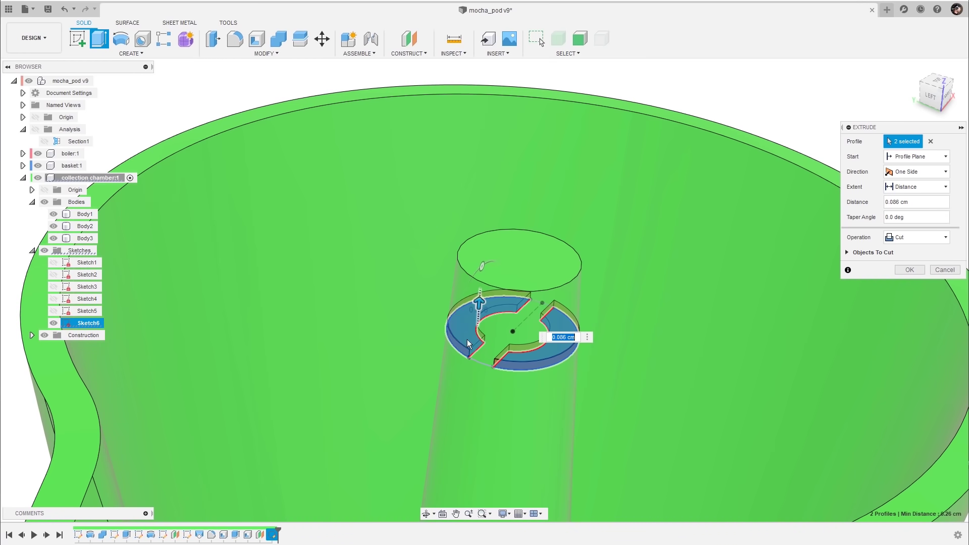
pyautogui.scroll(-5, 674, 146)
pyautogui.scroll(1, 555, 241)
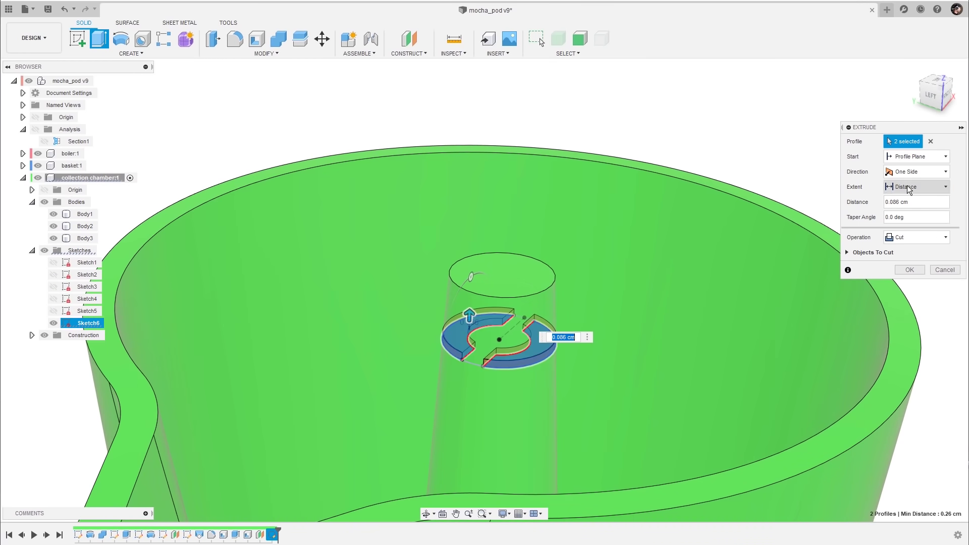
pyautogui.click(914, 188)
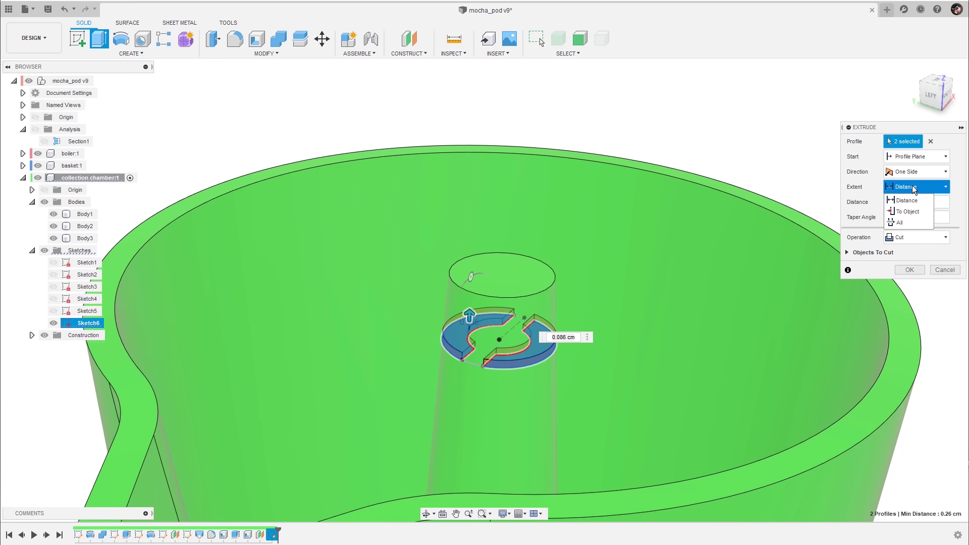
pyautogui.click(909, 212)
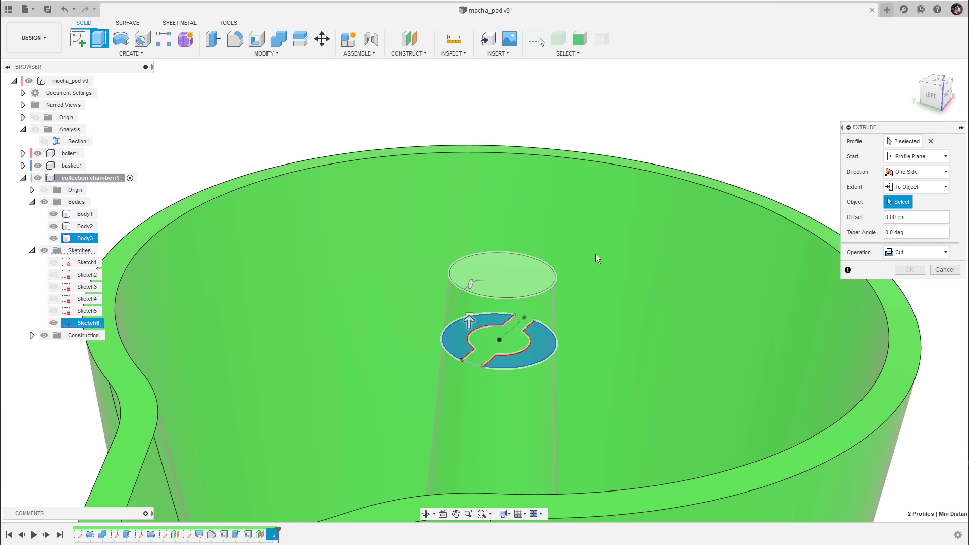
pyautogui.click(680, 207)
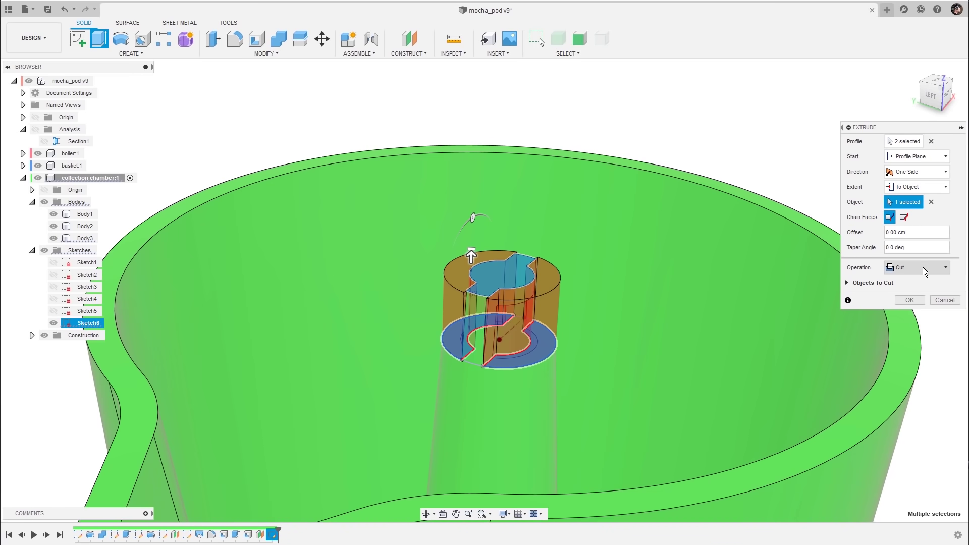
pyautogui.click(914, 301)
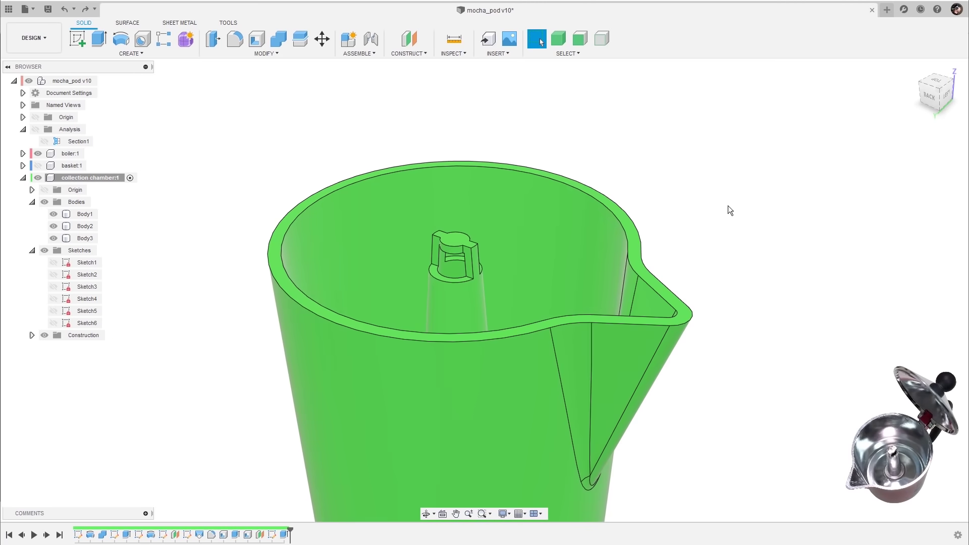
# - Hide the boiler component and Body1 of the collection chamber, and turn on the section analysis
pyautogui.keyDown('shift'); pyautogui.moveTo(728, 205); pyautogui.dragTo(793, 184, button='middle'); pyautogui.keyUp('shift')
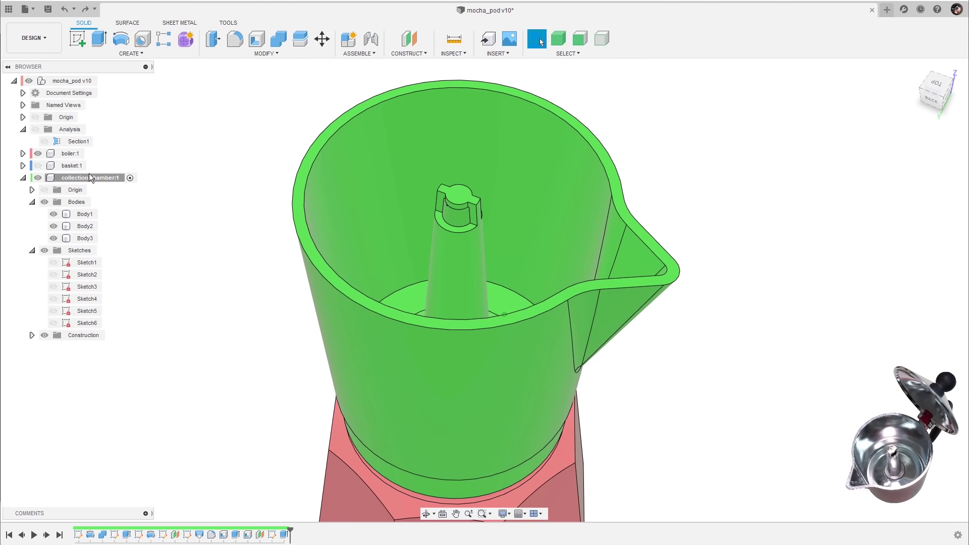
pyautogui.click(38, 155)
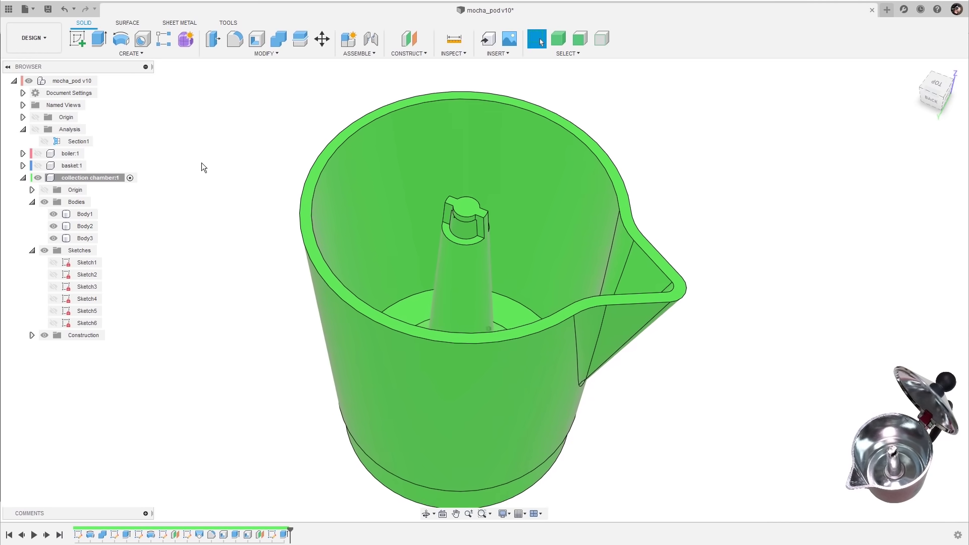
pyautogui.click(699, 234)
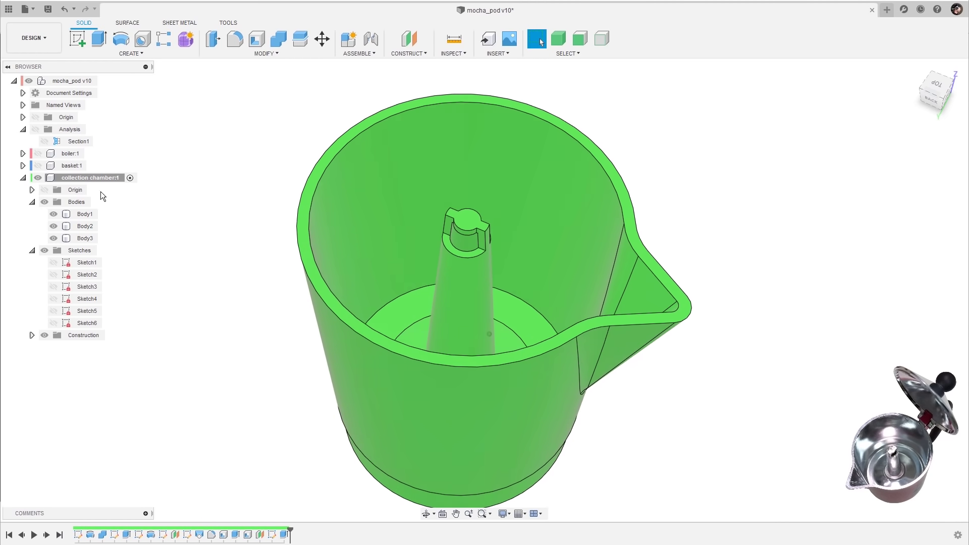
pyautogui.click(54, 214)
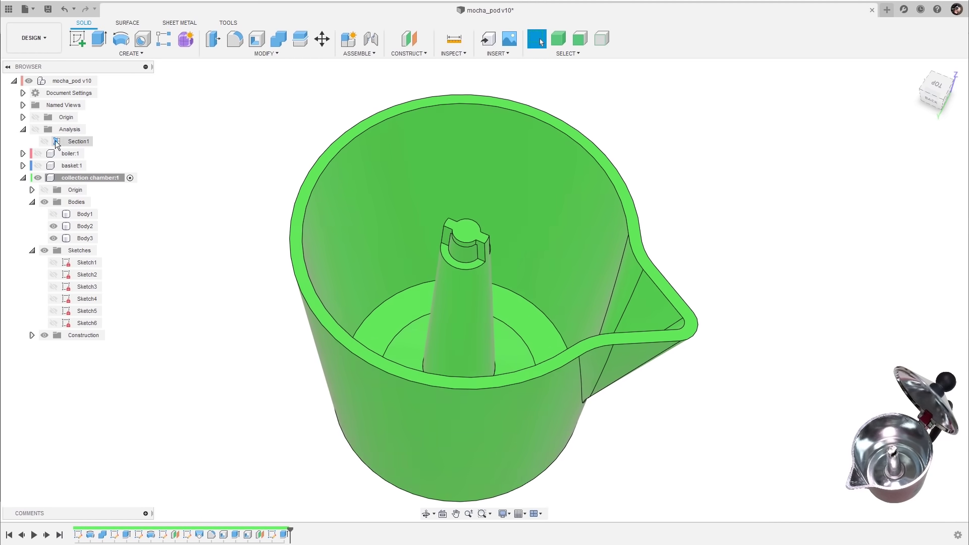
pyautogui.click(35, 129)
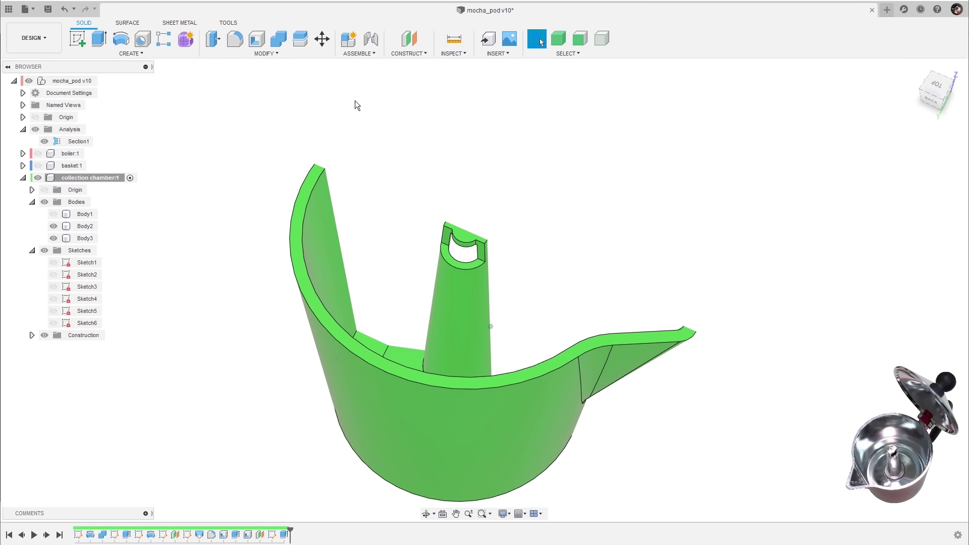
# - Project the inner circular edge at the column's base into a new sketch on the chamber floor
pyautogui.keyDown('shift'); pyautogui.moveTo(682, 186); pyautogui.dragTo(761, 171, button='middle'); pyautogui.keyUp('shift')
pyautogui.scroll(5, 657, 263)
pyautogui.keyDown('shift'); pyautogui.moveTo(562, 361); pyautogui.dragTo(498, 392, button='middle'); pyautogui.keyUp('shift')
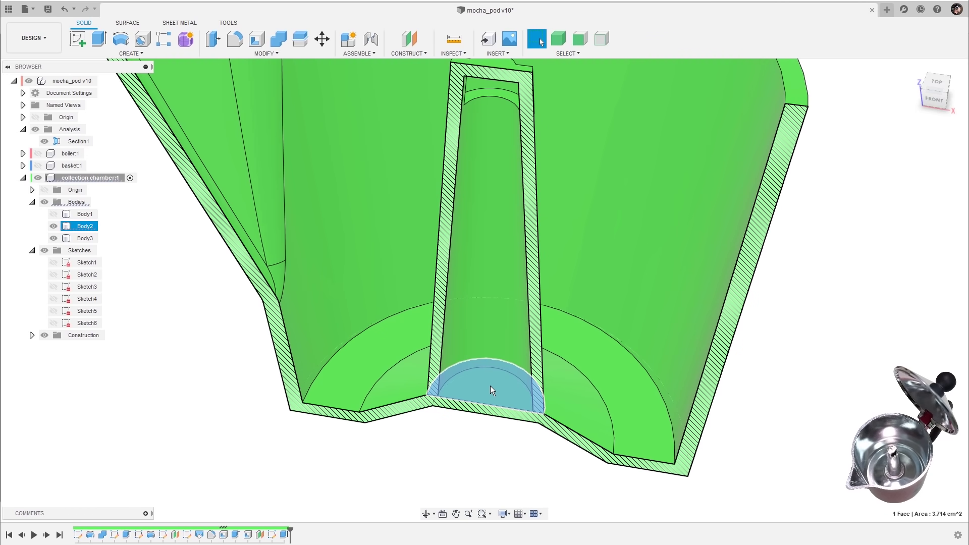
pyautogui.press('p')
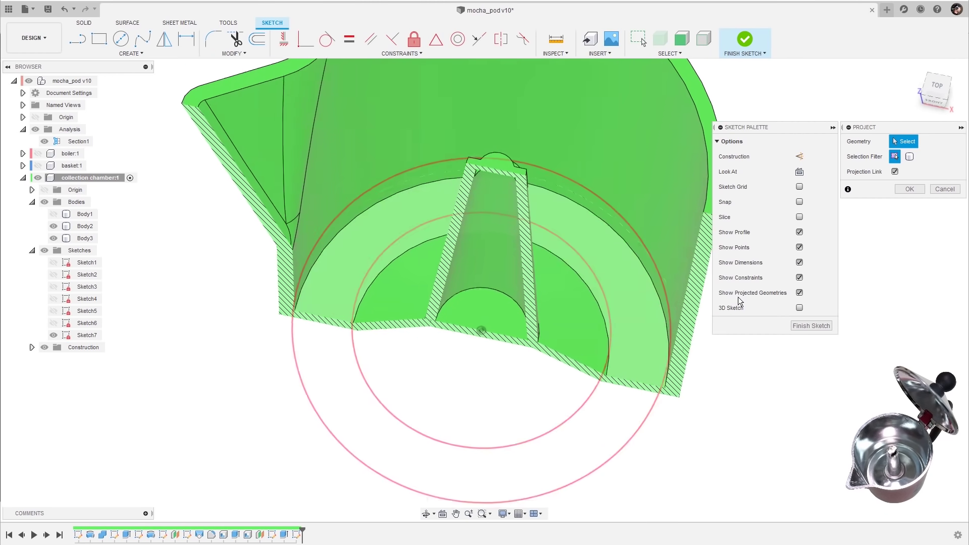
pyautogui.scroll(10, 559, 321)
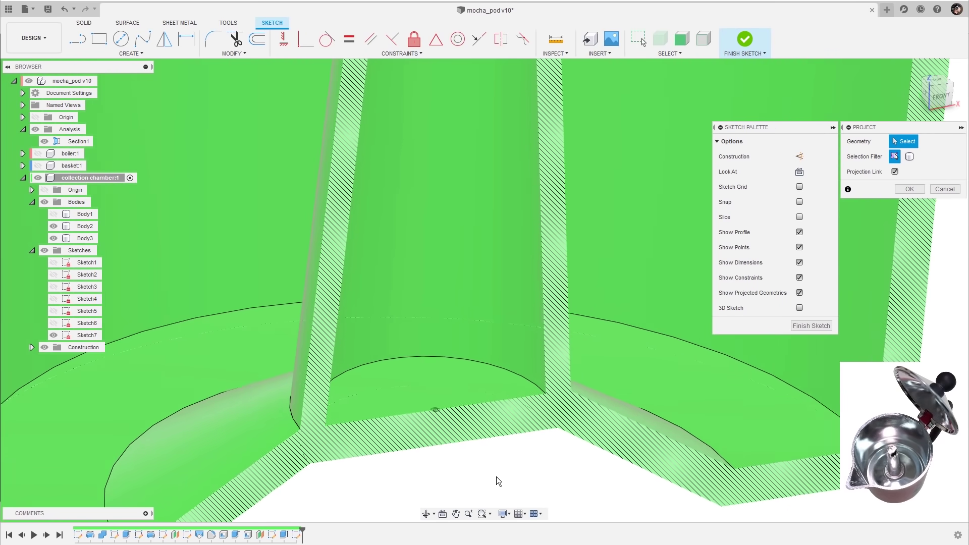
pyautogui.click(464, 354)
pyautogui.keyDown('shift'); pyautogui.moveTo(475, 367); pyautogui.dragTo(493, 283, button='middle'); pyautogui.keyUp('shift')
pyautogui.scroll(3, 433, 404)
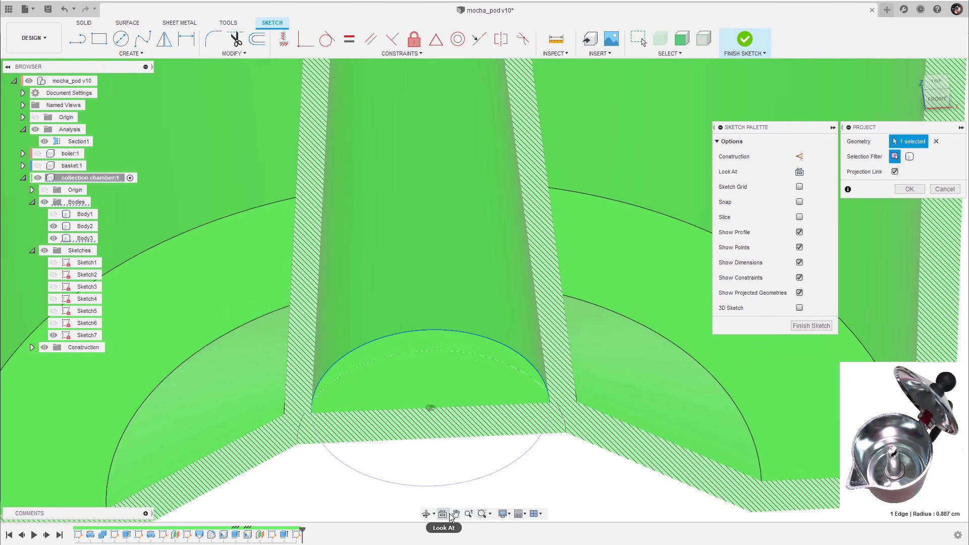
pyautogui.click(451, 516)
pyautogui.click(910, 189)
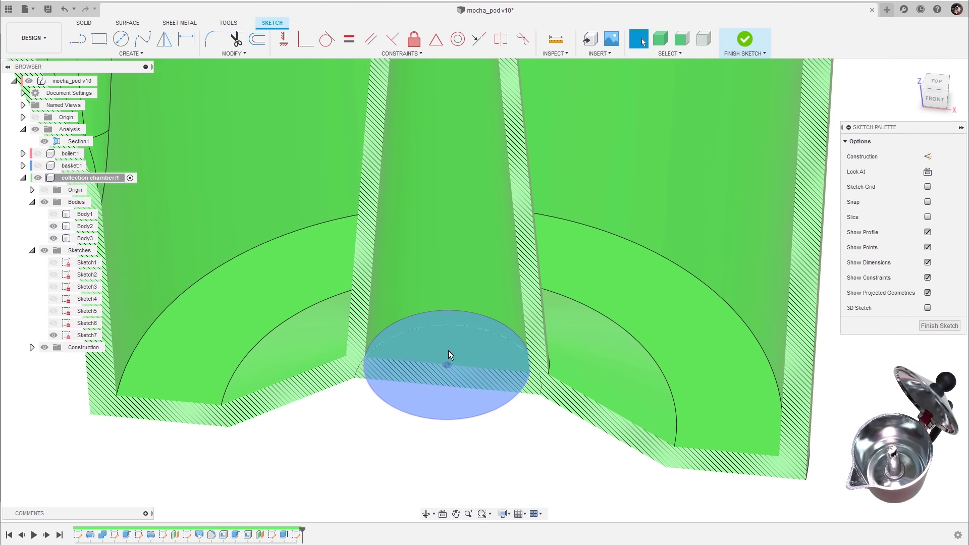
# - Extrude the projected circle as a cut through the chamber floor, with the extent set To Object at the floor's underside
pyautogui.click(452, 343)
pyautogui.press('e')
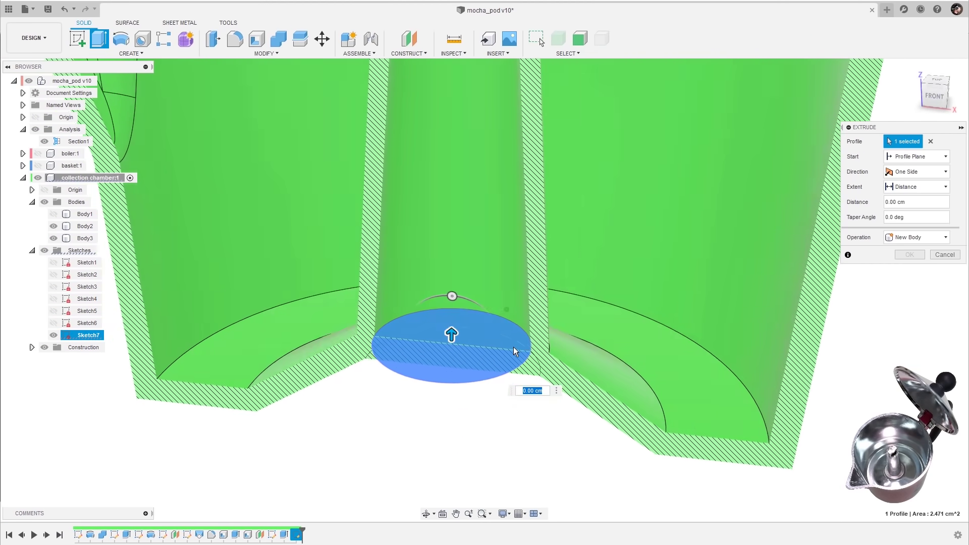
pyautogui.moveTo(447, 334); pyautogui.dragTo(444, 397)
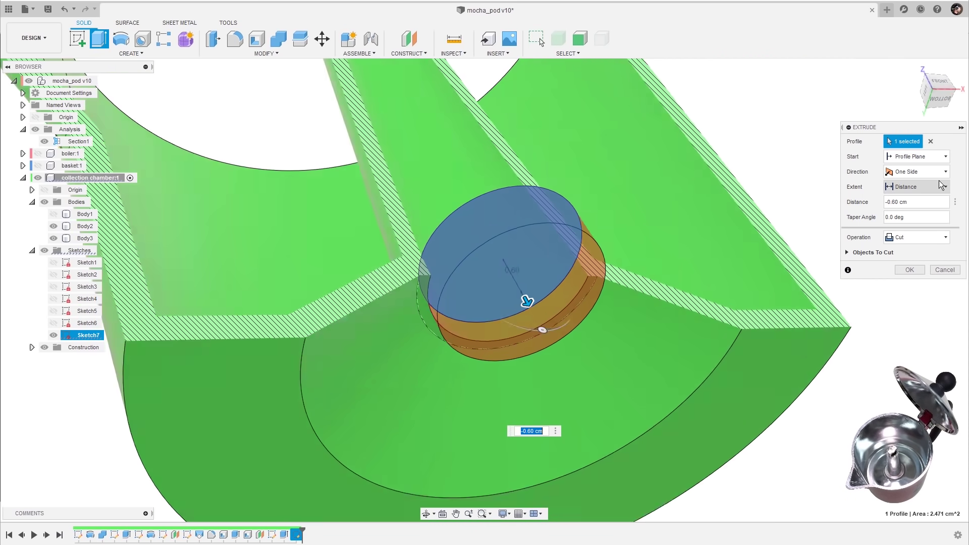
pyautogui.click(929, 187)
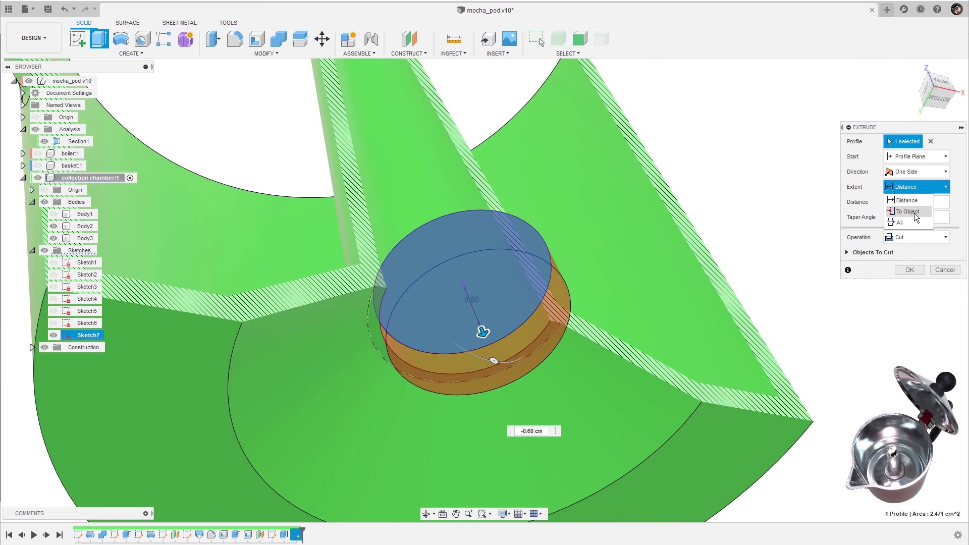
pyautogui.click(913, 212)
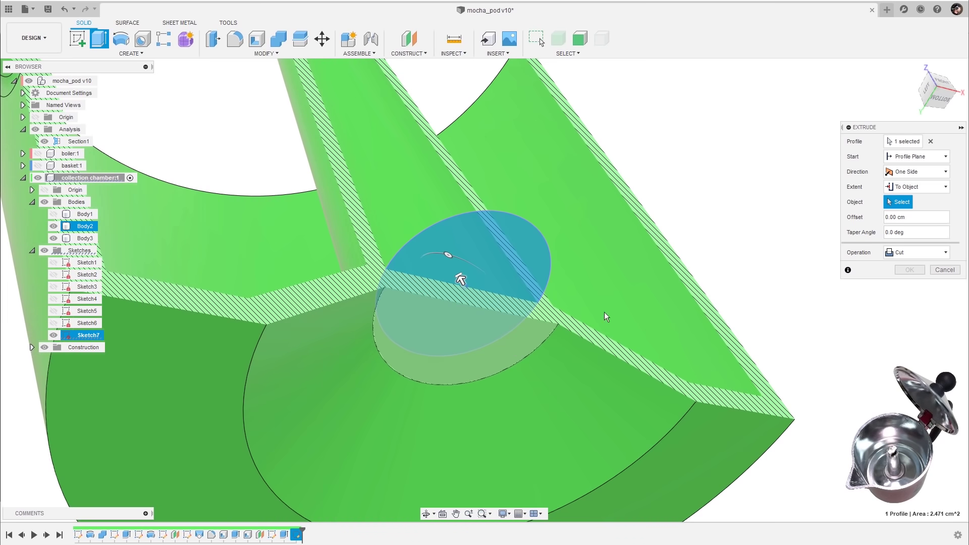
pyautogui.click(604, 312)
pyautogui.click(910, 299)
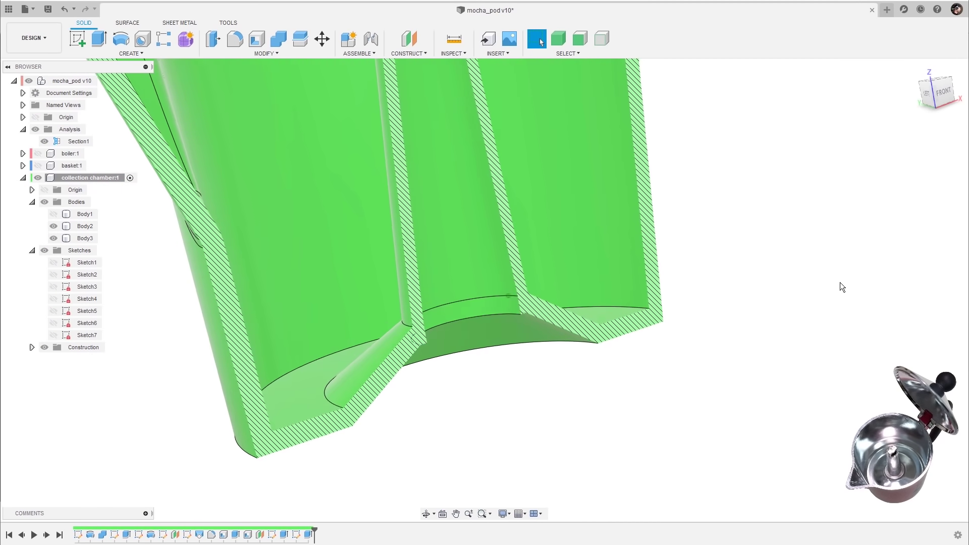
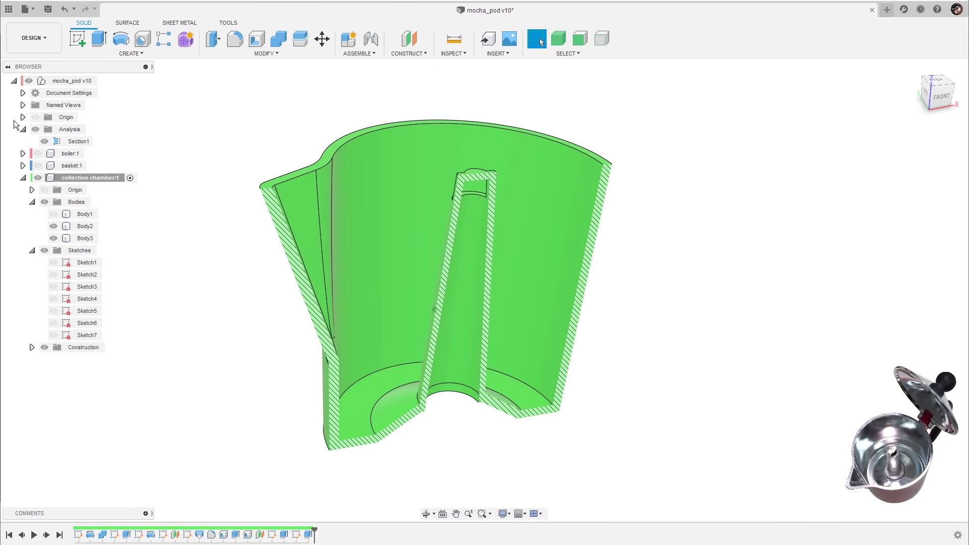
# - Turn off the section analysis and start a new sketch of the collection chamber on the front plane
pyautogui.click(36, 129)
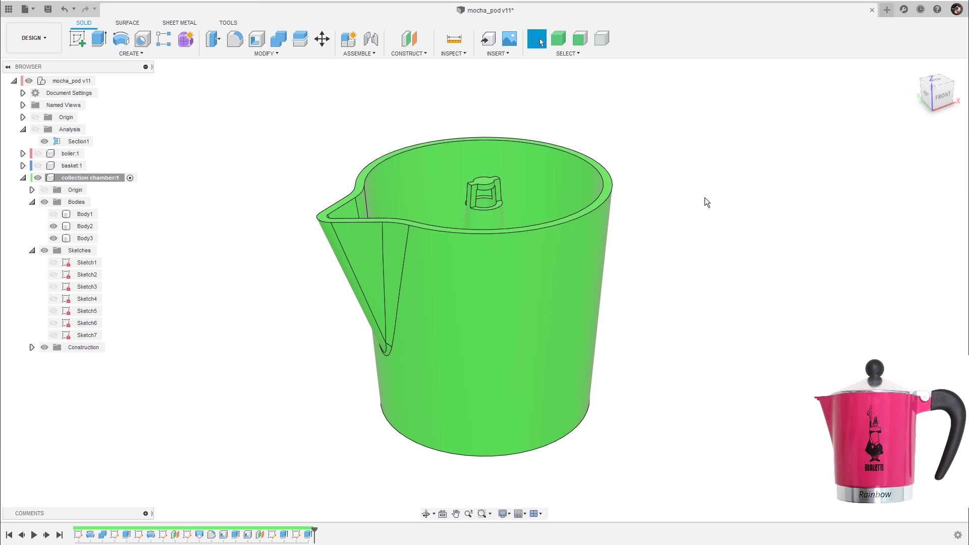
pyautogui.scroll(-3, 701, 217)
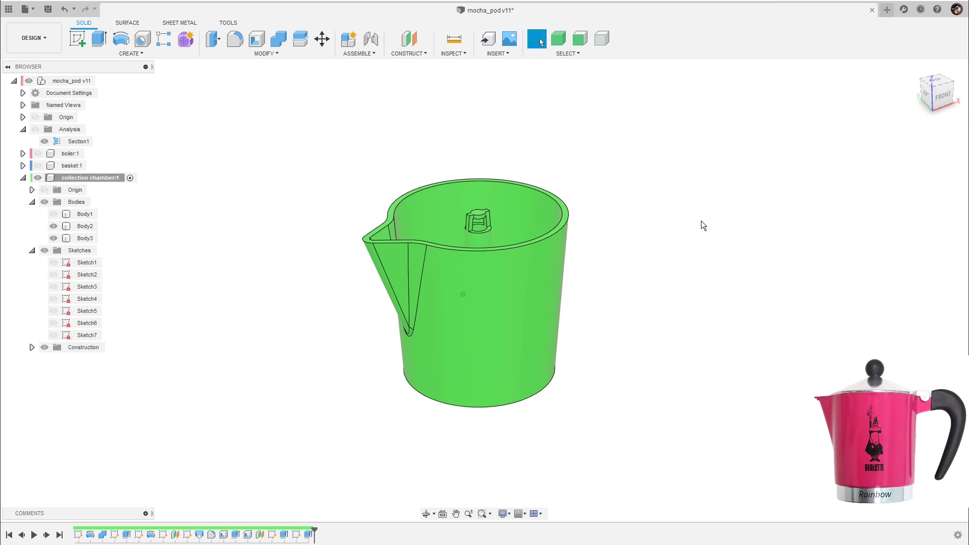
pyautogui.keyDown('shift'); pyautogui.moveTo(692, 238); pyautogui.dragTo(539, 295, button='middle'); pyautogui.keyUp('shift')
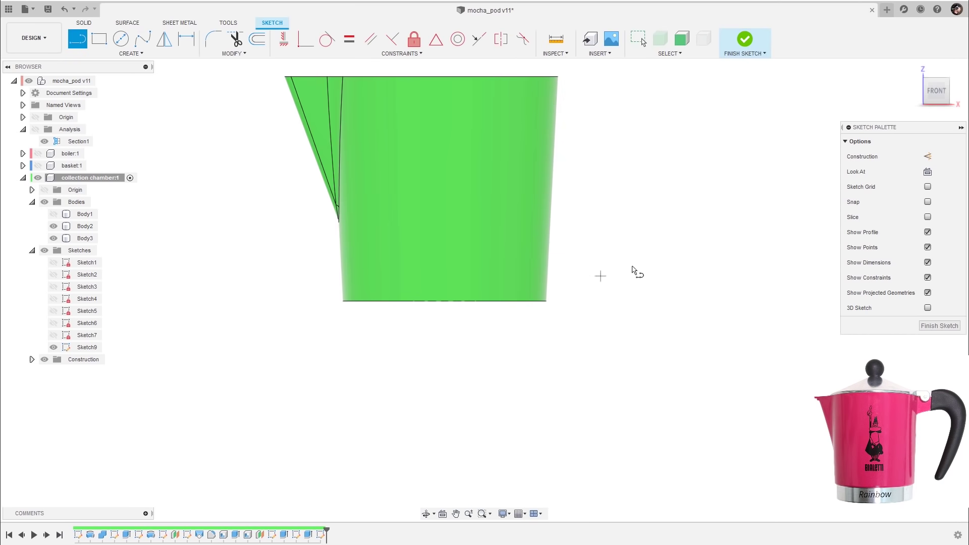
# - Intersect the chamber's outer wall face with the front-plane sketch, keeping the projection link
pyautogui.press('Escape')
pyautogui.scroll(-2, 642, 227)
pyautogui.scroll(2, 636, 212)
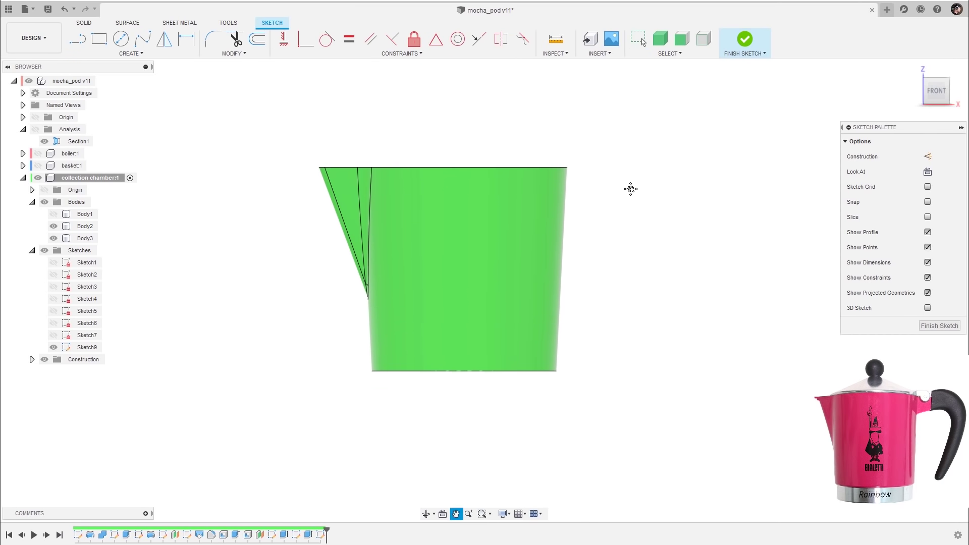
pyautogui.click(135, 54)
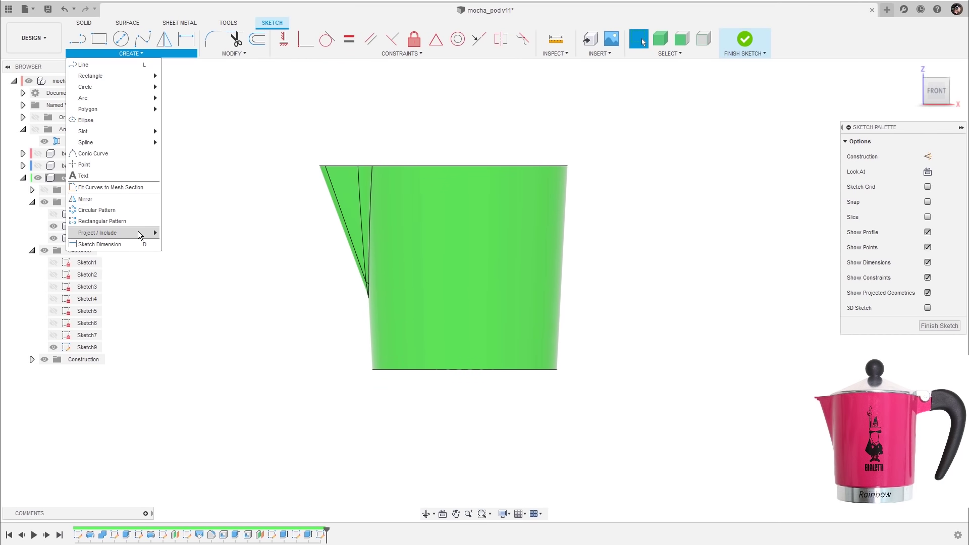
pyautogui.moveTo(138, 231)
pyautogui.click(195, 245)
pyautogui.keyDown('shift'); pyautogui.moveTo(639, 210); pyautogui.dragTo(558, 266, button='middle'); pyautogui.keyUp('shift')
pyautogui.click(556, 269)
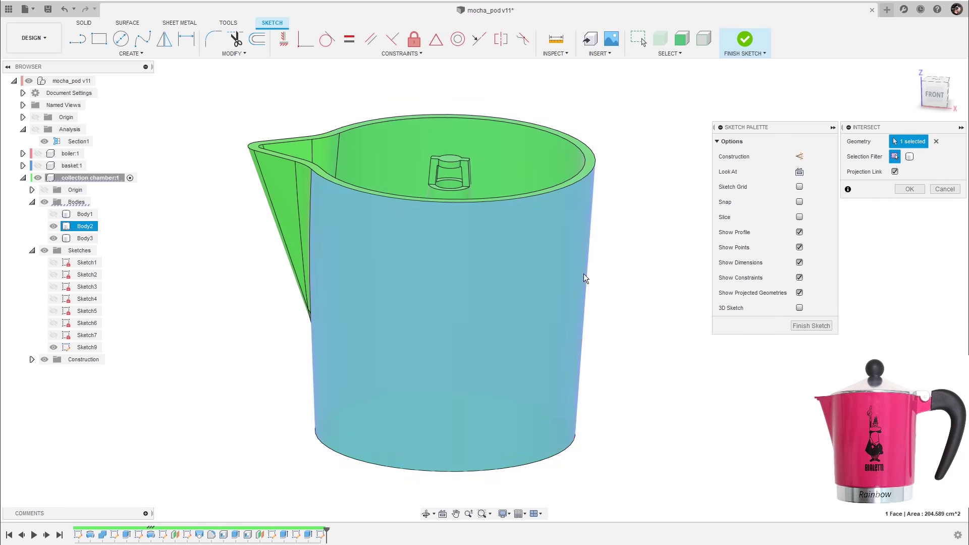
pyautogui.click(909, 189)
# - Draw a short horizontal line outward from the chamber's upper outer corner opposite the spout, then a slanted upward line and a horizontal top line
pyautogui.keyDown('shift'); pyautogui.moveTo(665, 251); pyautogui.dragTo(584, 260, button='middle'); pyautogui.keyUp('shift')
pyautogui.keyDown('shift'); pyautogui.moveTo(507, 268); pyautogui.dragTo(697, 203, button='middle'); pyautogui.keyUp('shift')
pyautogui.scroll(2, 698, 203)
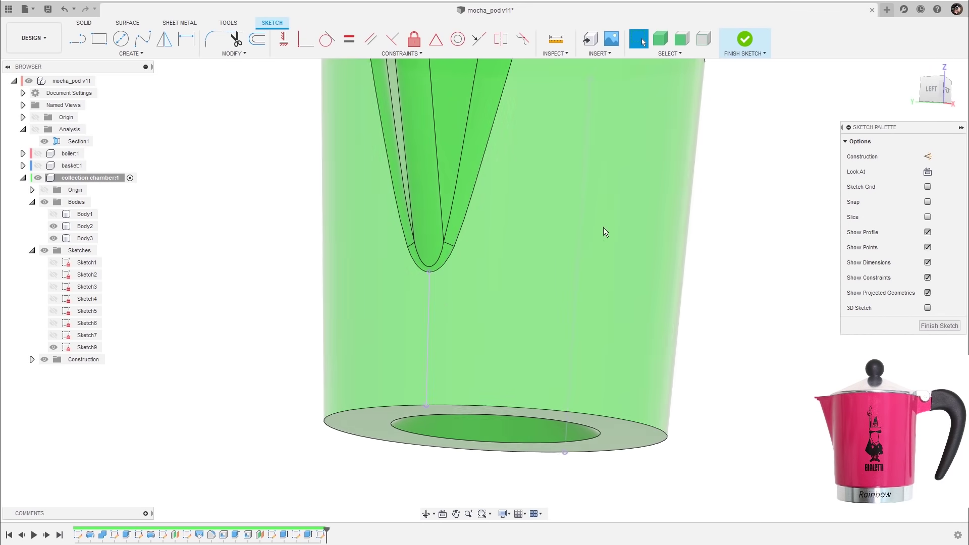
pyautogui.keyDown('shift'); pyautogui.moveTo(430, 325); pyautogui.dragTo(942, 98, button='middle'); pyautogui.keyUp('shift')
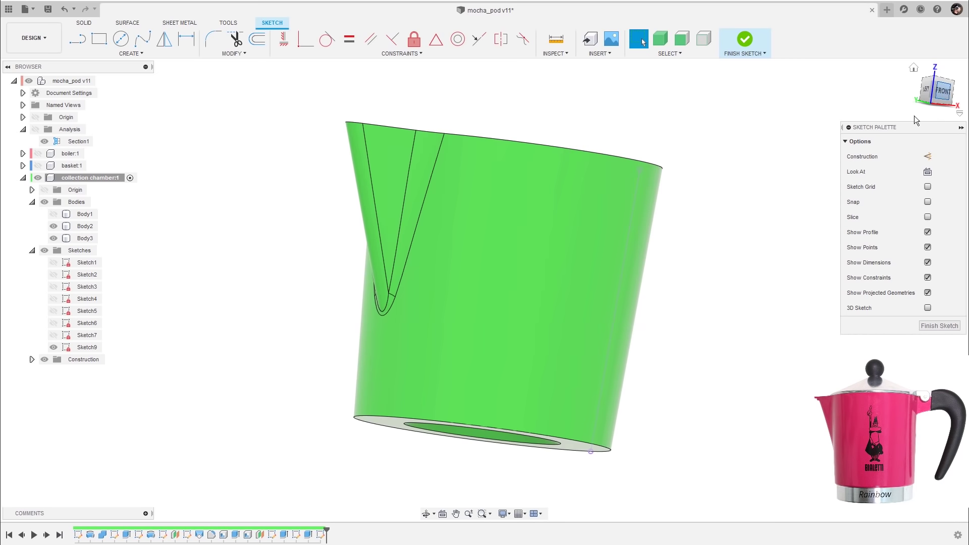
pyautogui.scroll(1, 672, 192)
pyautogui.moveTo(693, 174)
pyautogui.mouseDown(button='middle')
pyautogui.moveTo(548, 248)
pyautogui.moveTo(526, 238)
pyautogui.moveTo(525, 270)
pyautogui.moveTo(540, 237)
pyautogui.moveTo(581, 222)
pyautogui.mouseUp(button='middle')
pyautogui.scroll(3, 542, 255)
pyautogui.click(477, 262)
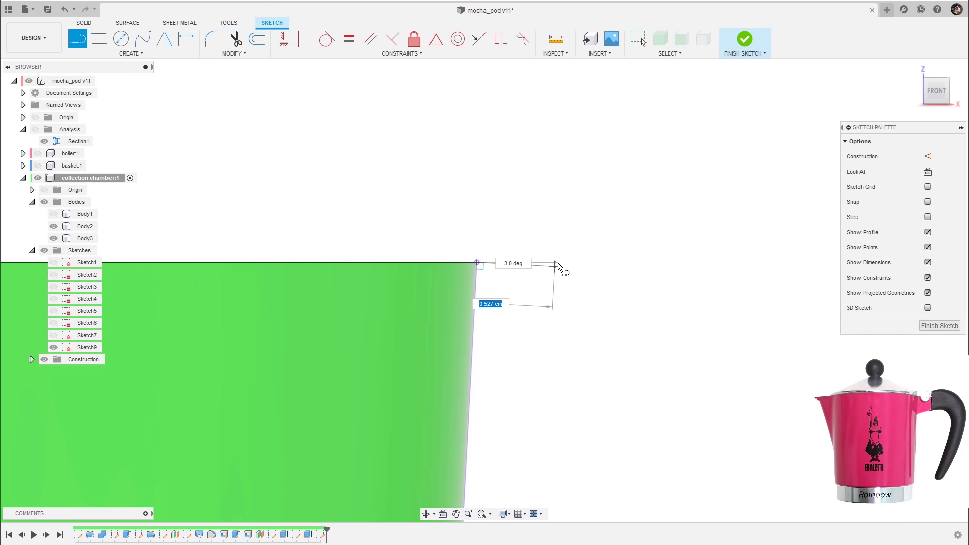
pyautogui.click(572, 262)
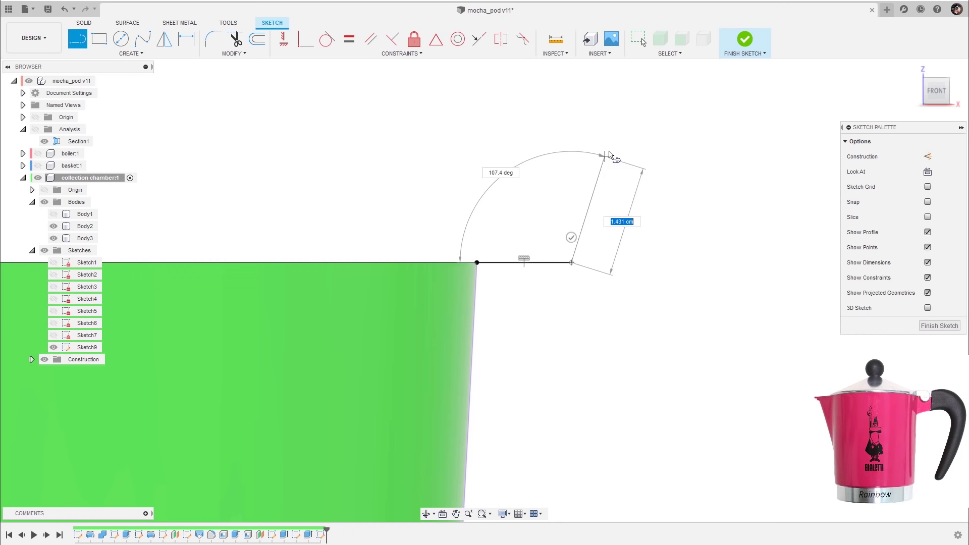
pyautogui.click(598, 139)
pyautogui.click(767, 140)
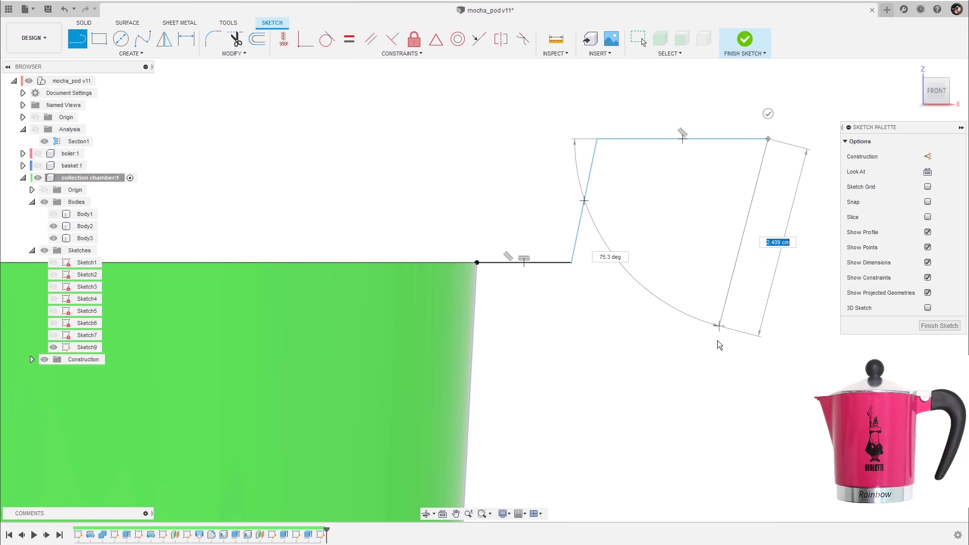
# - Close the profile with a downward outer side line about 5.06 cm long and a sloping line about 3.83 cm long ending on the chamber wall
pyautogui.scroll(-3, 697, 307)
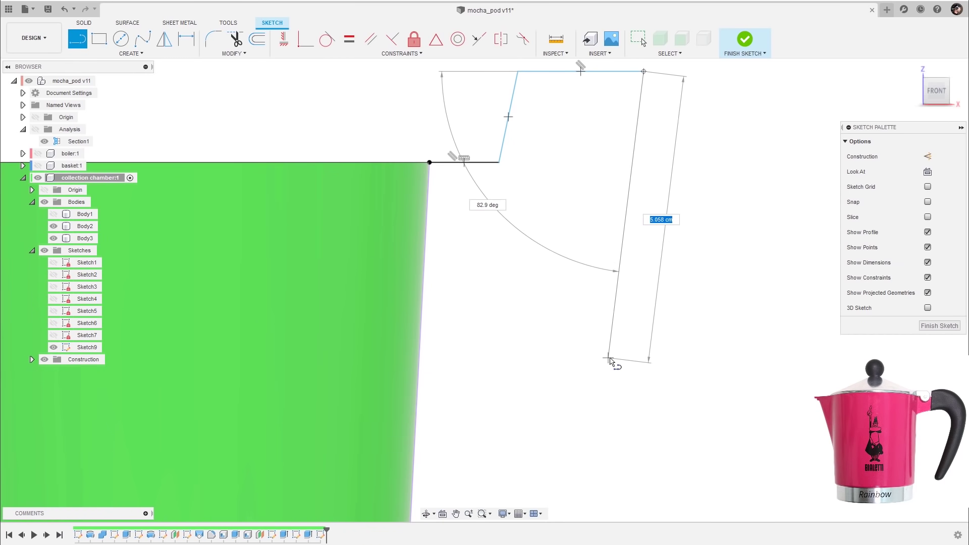
pyautogui.click(609, 360)
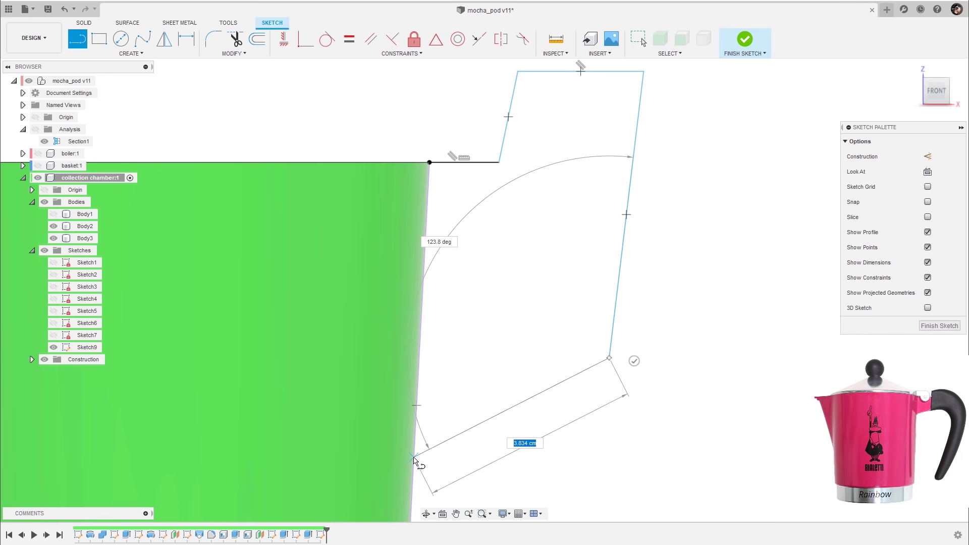
pyautogui.click(413, 460)
pyautogui.press('Escape')
pyautogui.scroll(-3, 527, 331)
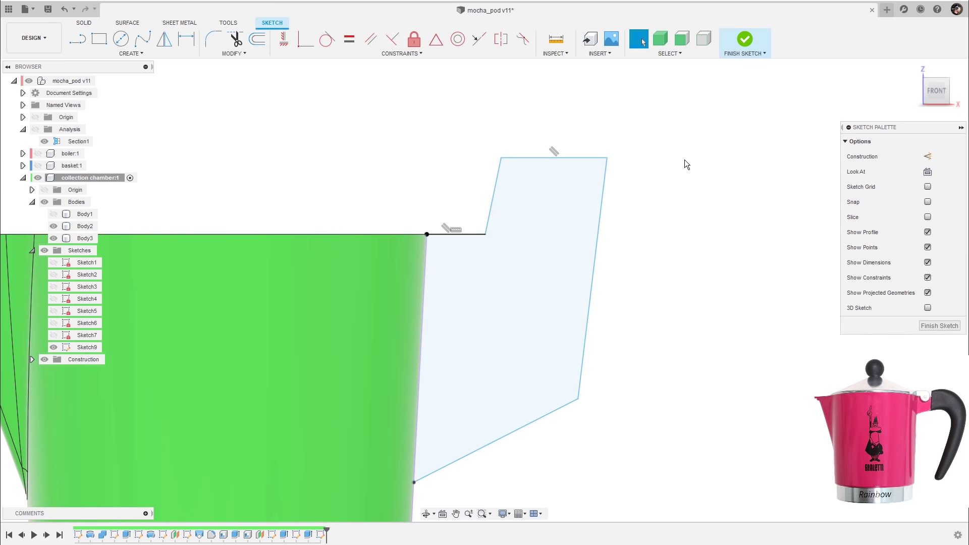
# - Delete the parallel constraint between the profile's top line and the short horizontal line at rim level
pyautogui.press('d')
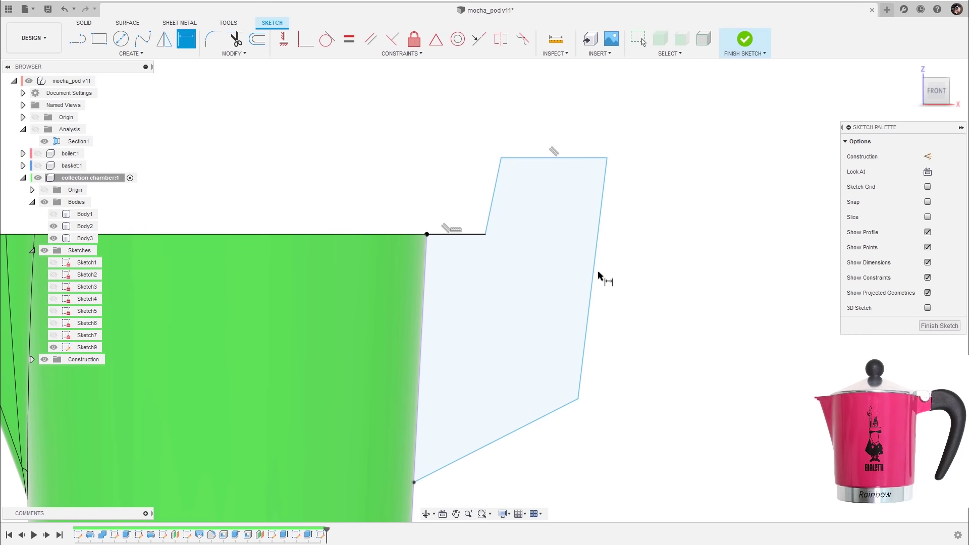
pyautogui.scroll(1, 619, 226)
pyautogui.moveTo(624, 179); pyautogui.dragTo(637, 167, button='middle')
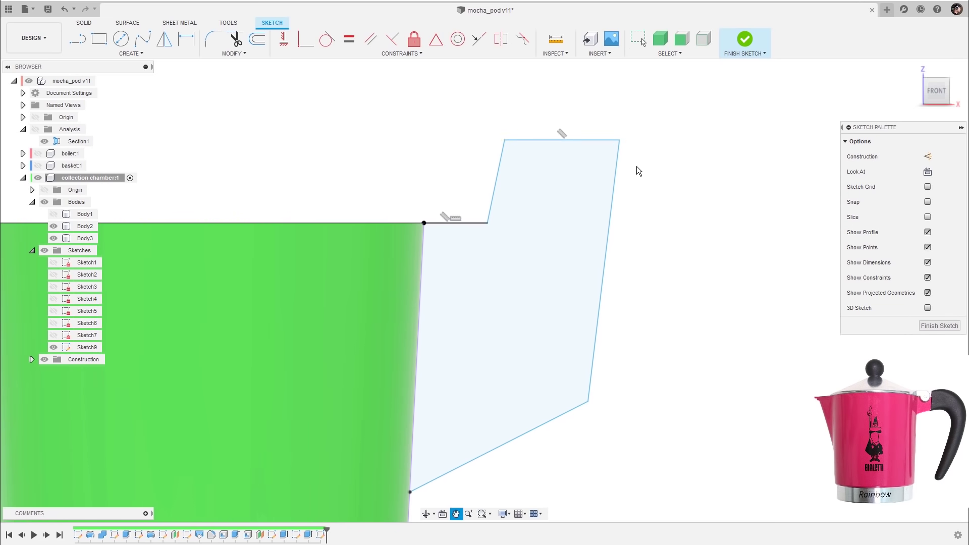
pyautogui.click(562, 132)
pyautogui.press('Delete')
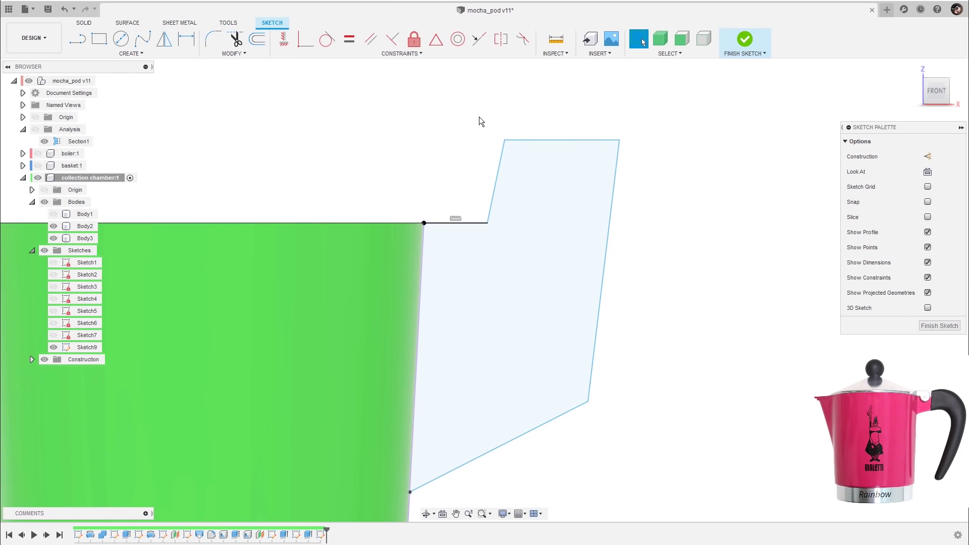
# - Constrain the profile's outer side line and its short upper inner line parallel to the projected chamber wall line
pyautogui.scroll(-1, 450, 147)
pyautogui.moveTo(462, 178); pyautogui.dragTo(461, 165, button='middle')
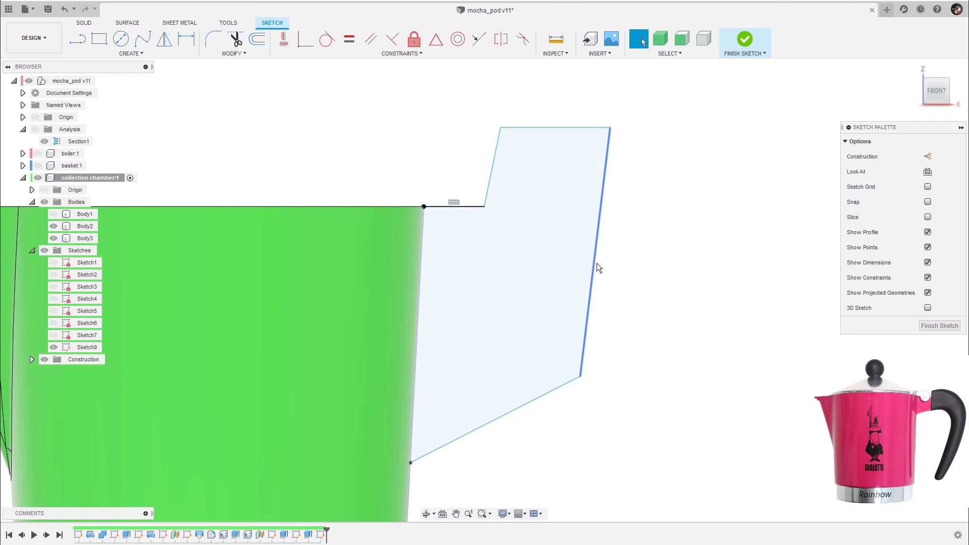
pyautogui.click(593, 270)
pyautogui.scroll(-2, 608, 282)
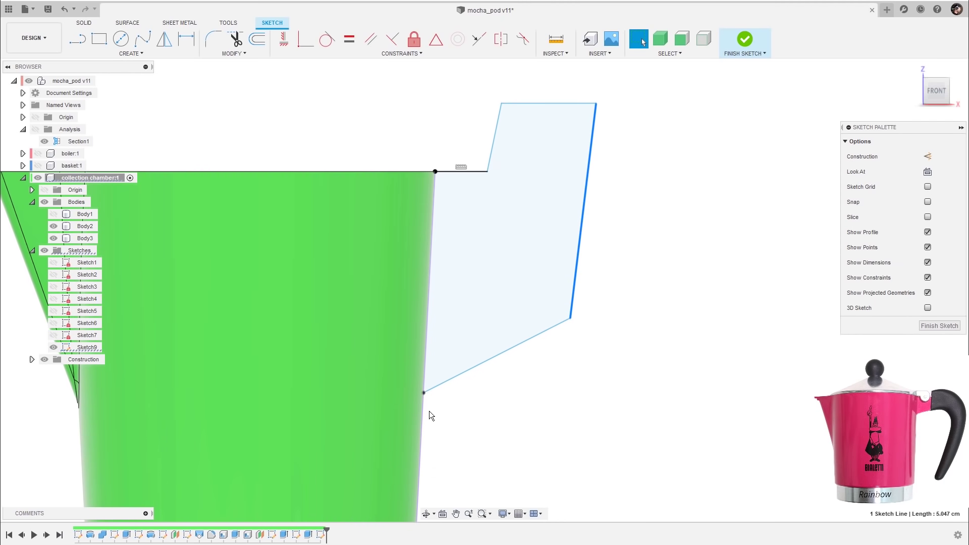
pyautogui.keyDown('shift'); pyautogui.click(423, 423); pyautogui.keyUp('shift')
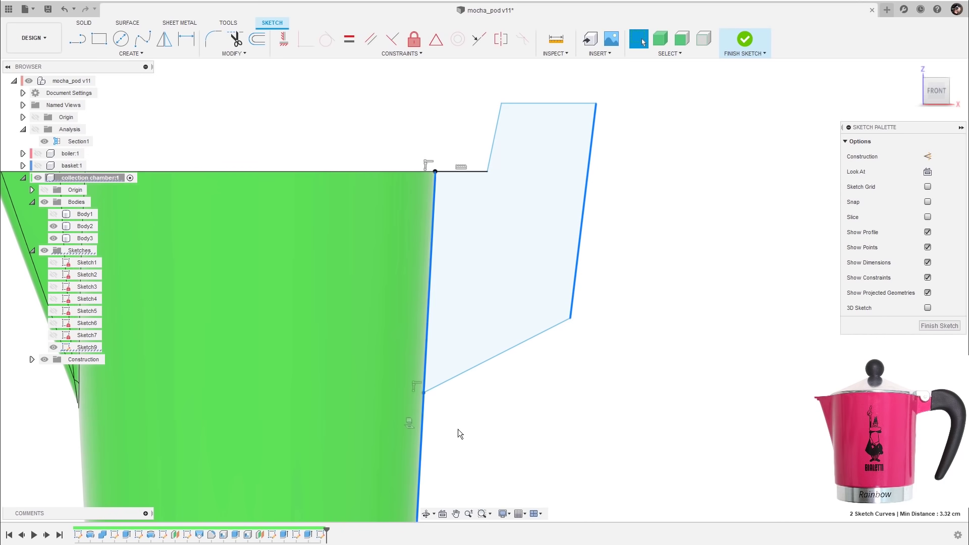
pyautogui.click(375, 43)
pyautogui.scroll(1, 656, 179)
pyautogui.moveTo(616, 199); pyautogui.dragTo(645, 170, button='middle')
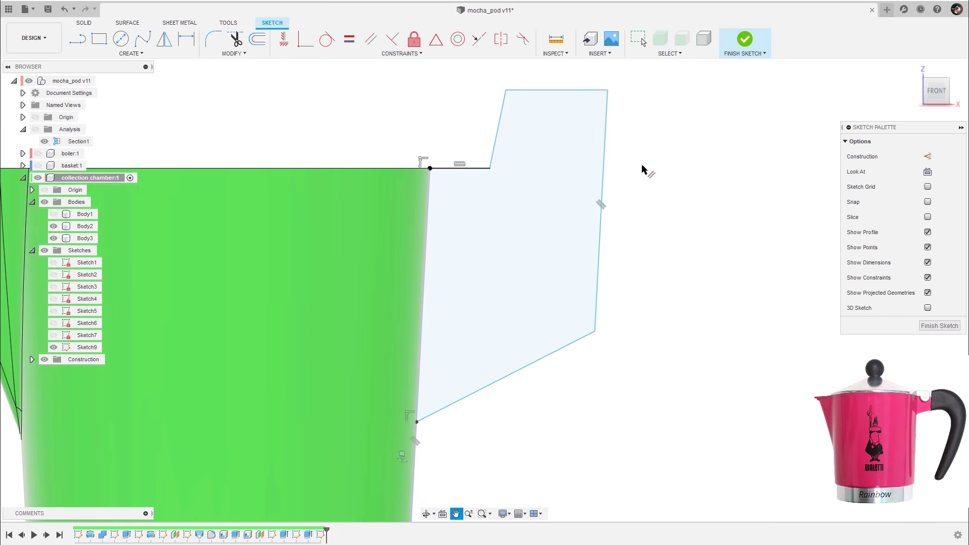
pyautogui.press('Return')
pyautogui.click(429, 250)
pyautogui.press('Escape')
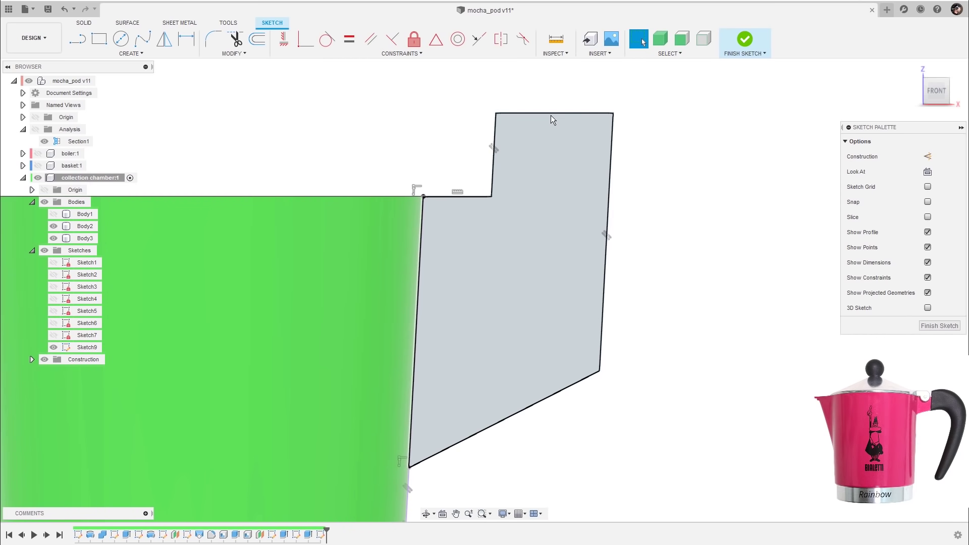
# - Make the profile's top line horizontal and set the outer side line 1.2 cm from the chamber's upper corner point
pyautogui.click(550, 114)
pyautogui.click(290, 46)
pyautogui.scroll(-2, 660, 200)
pyautogui.moveTo(655, 243)
pyautogui.mouseDown(button='middle')
pyautogui.moveTo(653, 229)
pyautogui.moveTo(647, 254)
pyautogui.mouseUp(button='middle')
pyautogui.scroll(1, 648, 238)
pyautogui.moveTo(651, 200); pyautogui.dragTo(655, 212, button='middle')
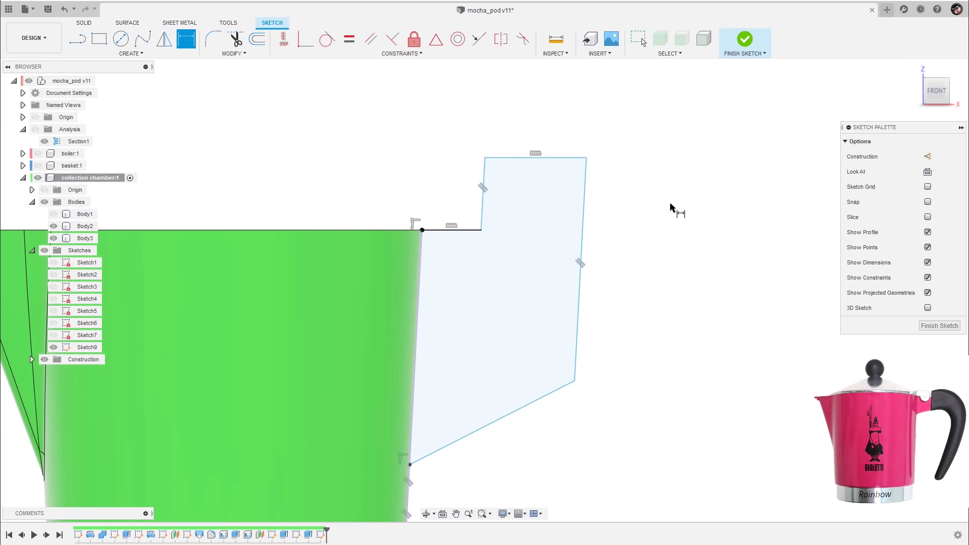
pyautogui.click(586, 197)
pyautogui.click(422, 231)
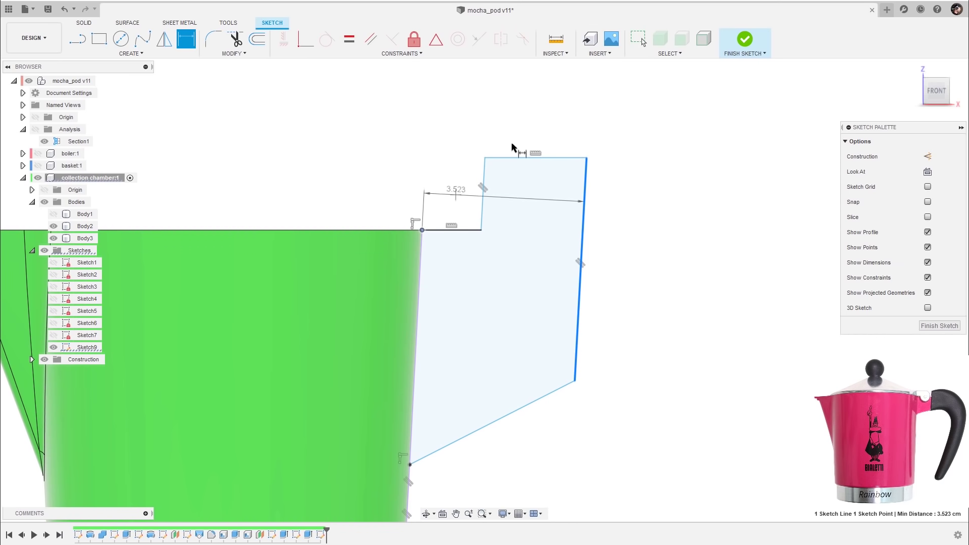
pyautogui.click(545, 131)
pyautogui.write('1.2')
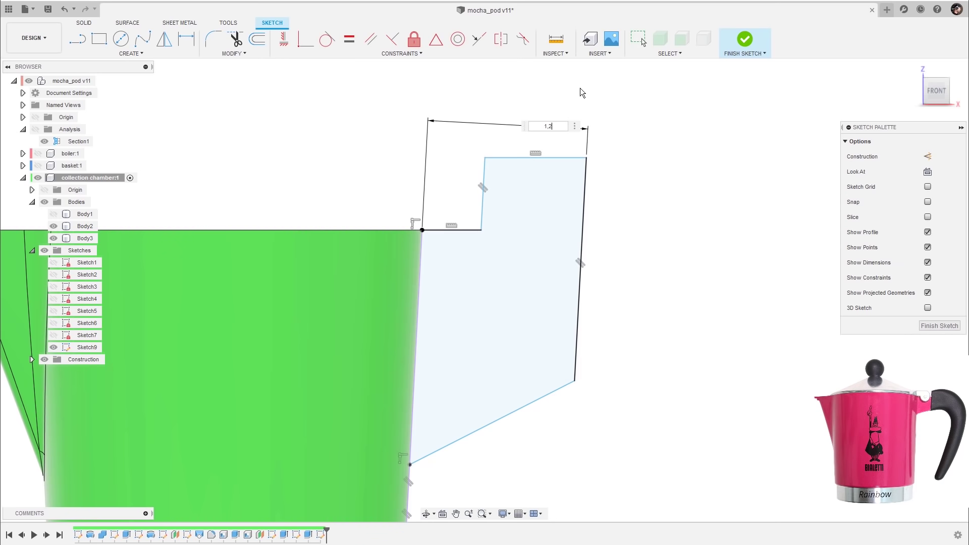
pyautogui.press('Return')
# - Reshape the profile by shifting the short inner line toward the chamber, lowering the top line and raising the lower end
pyautogui.scroll(2, 517, 191)
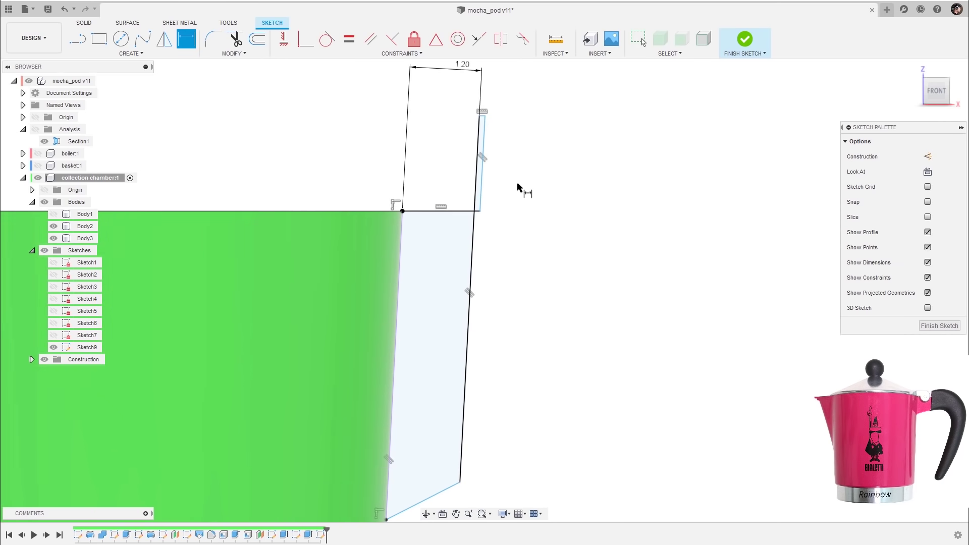
pyautogui.moveTo(528, 229); pyautogui.dragTo(484, 233)
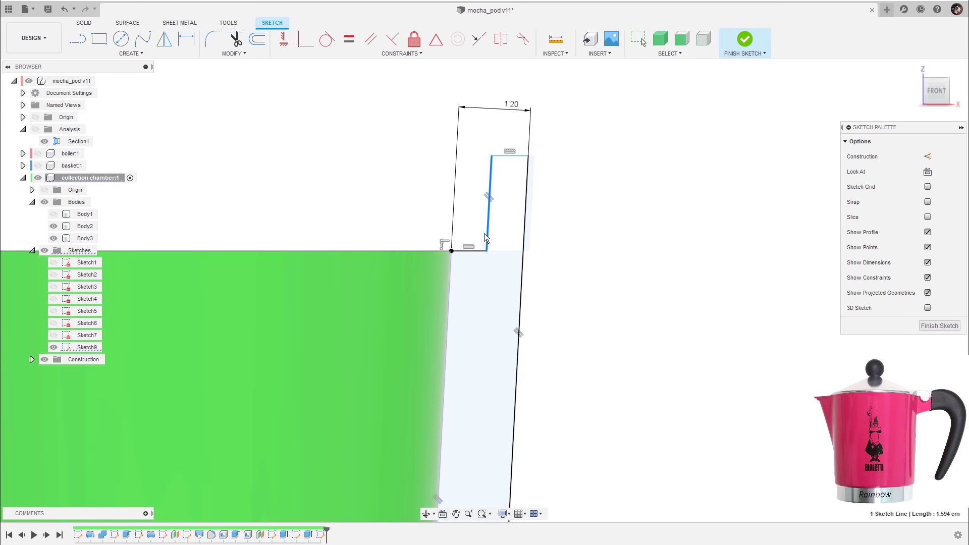
pyautogui.moveTo(504, 171); pyautogui.dragTo(505, 201)
pyautogui.scroll(-2, 536, 289)
pyautogui.moveTo(536, 289)
pyautogui.mouseDown(button='middle')
pyautogui.moveTo(522, 219)
pyautogui.moveTo(527, 196)
pyautogui.mouseUp(button='middle')
pyautogui.moveTo(491, 360)
pyautogui.mouseDown()
pyautogui.moveTo(494, 230)
pyautogui.moveTo(491, 241)
pyautogui.mouseUp()
pyautogui.scroll(2, 485, 280)
pyautogui.moveTo(486, 182); pyautogui.dragTo(503, 321, button='middle')
pyautogui.scroll(1, 512, 265)
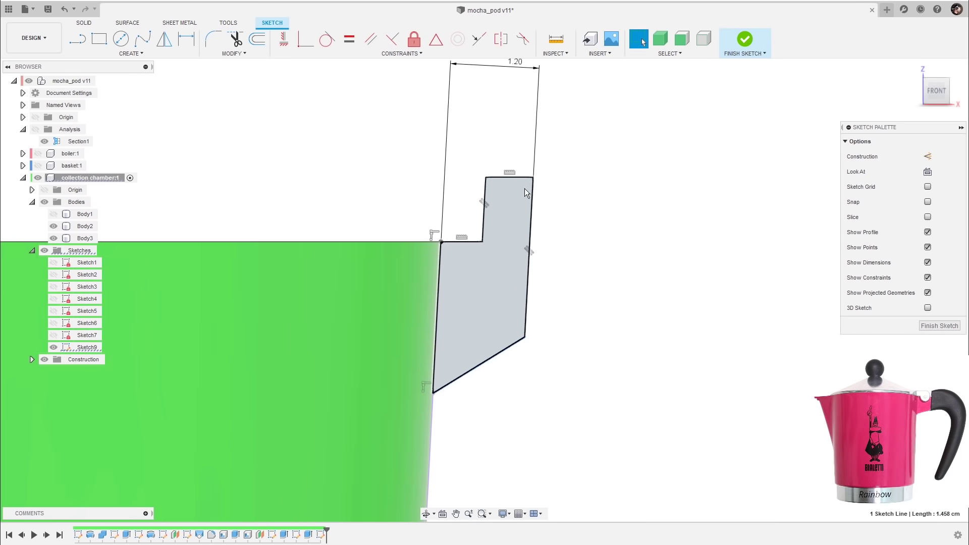
# - Set the length of the profile's outer side line to 2 cm
pyautogui.scroll(1, 519, 178)
pyautogui.press('d')
pyautogui.click(538, 278)
pyautogui.click(538, 393)
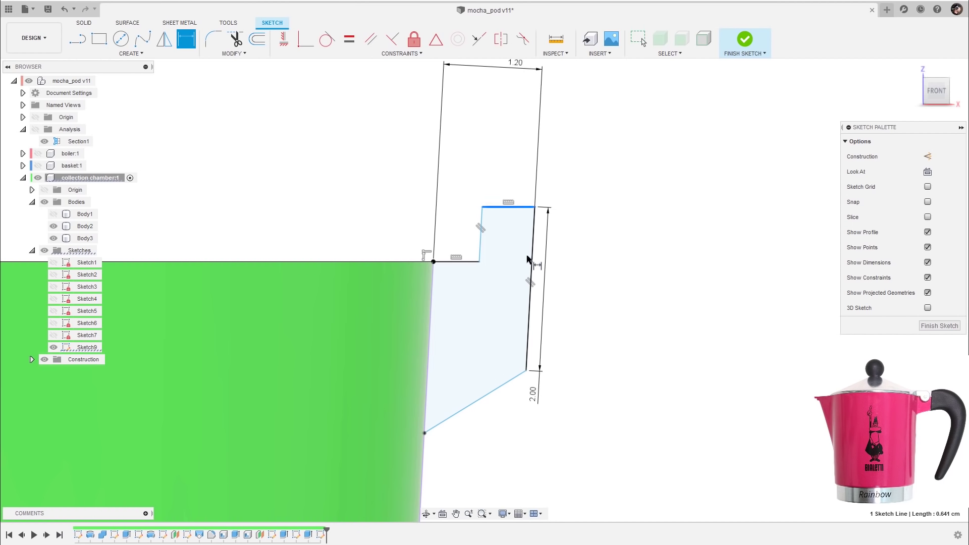
pyautogui.click(425, 433)
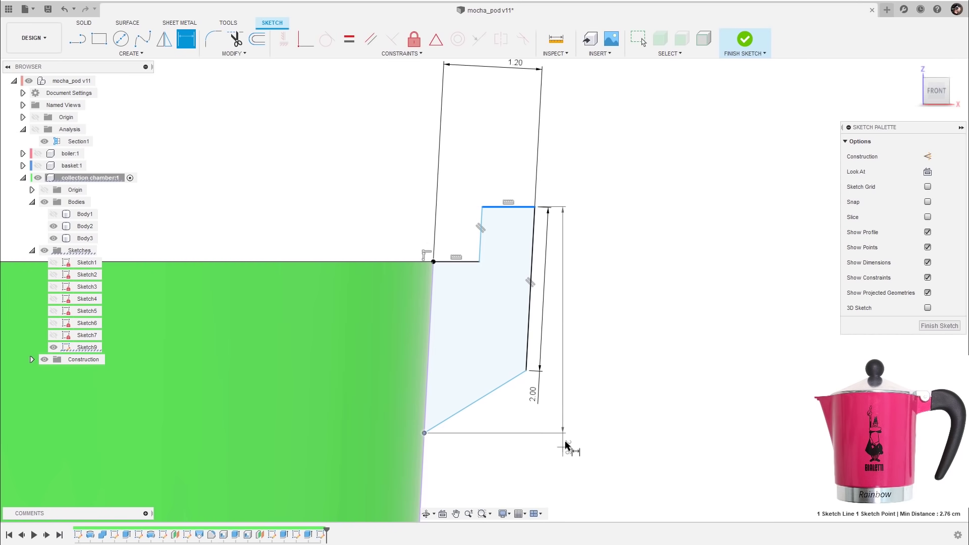
pyautogui.press('Escape')
# - Delete the horizontal constraint from the profile's top line
pyautogui.scroll(5, 574, 378)
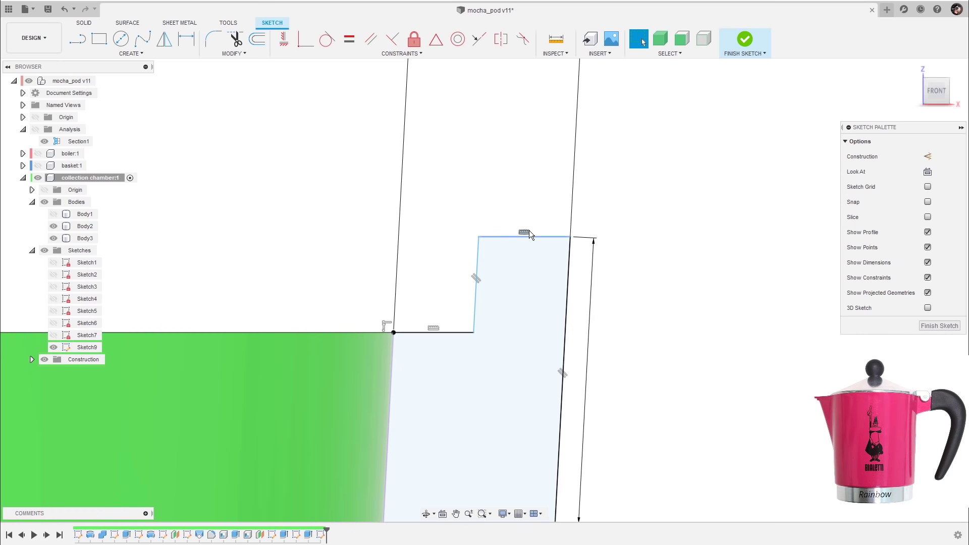
pyautogui.scroll(-1, 644, 273)
pyautogui.scroll(-2, 638, 257)
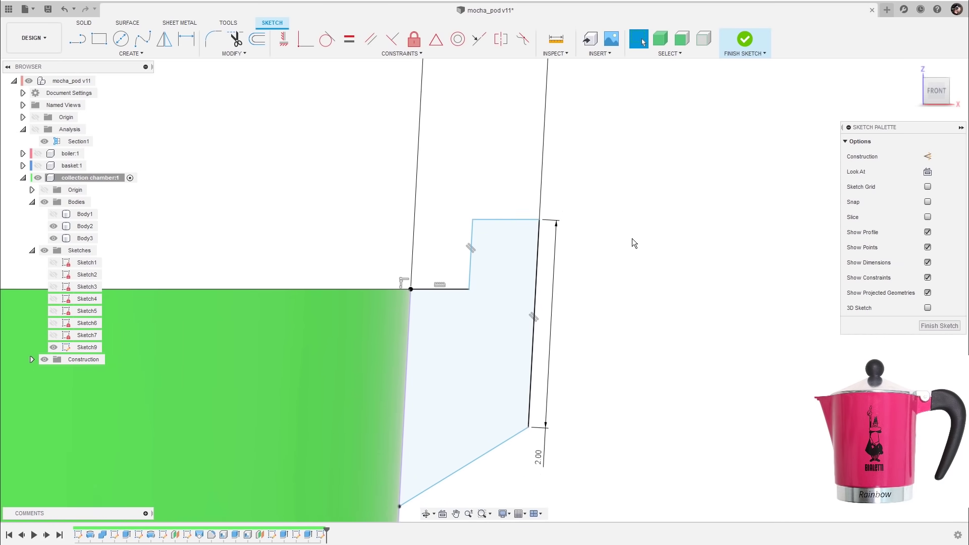
# - Constrain the profile's top line perpendicular to the outer side line
pyautogui.click(542, 225)
pyautogui.scroll(3, 571, 222)
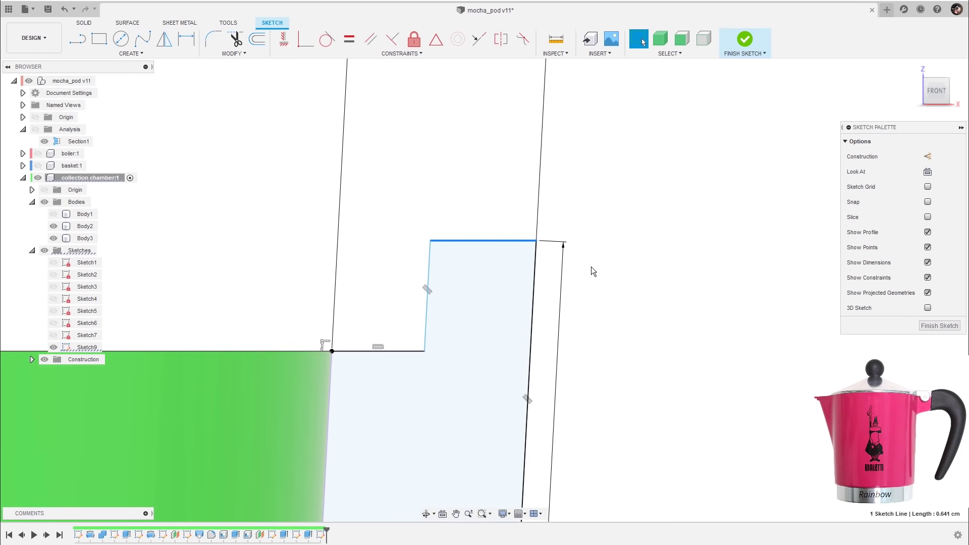
pyautogui.scroll(-2, 592, 267)
pyautogui.press('Escape')
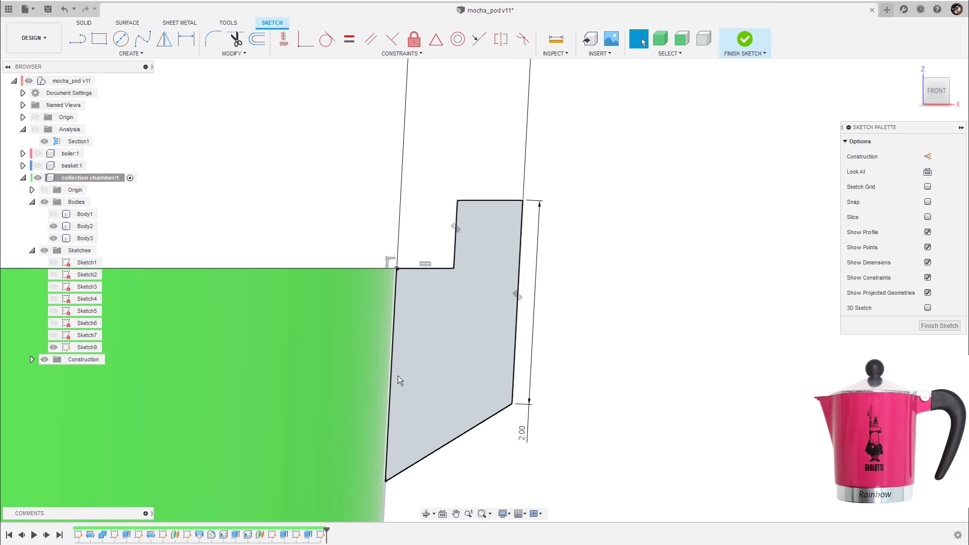
pyautogui.scroll(-2, 594, 325)
pyautogui.scroll(1, 411, 437)
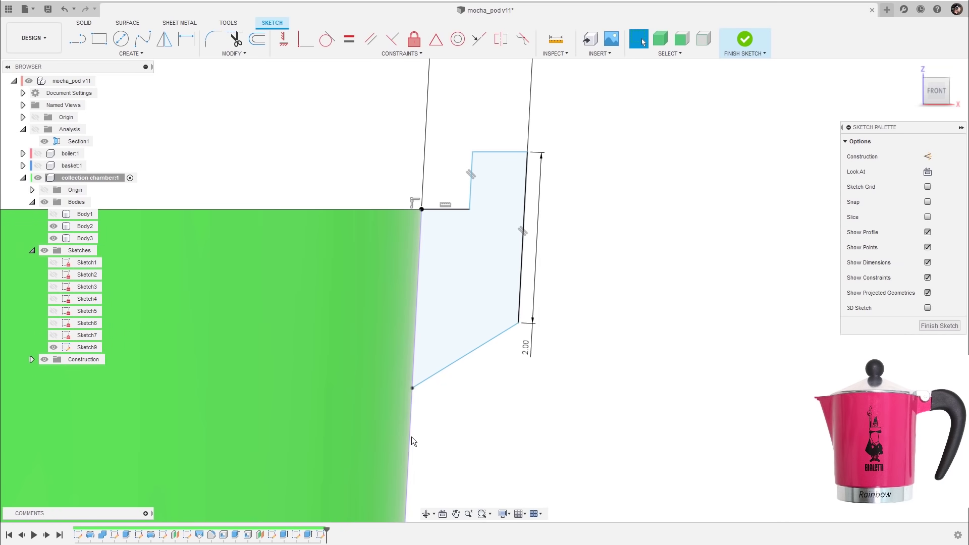
pyautogui.scroll(3, 601, 313)
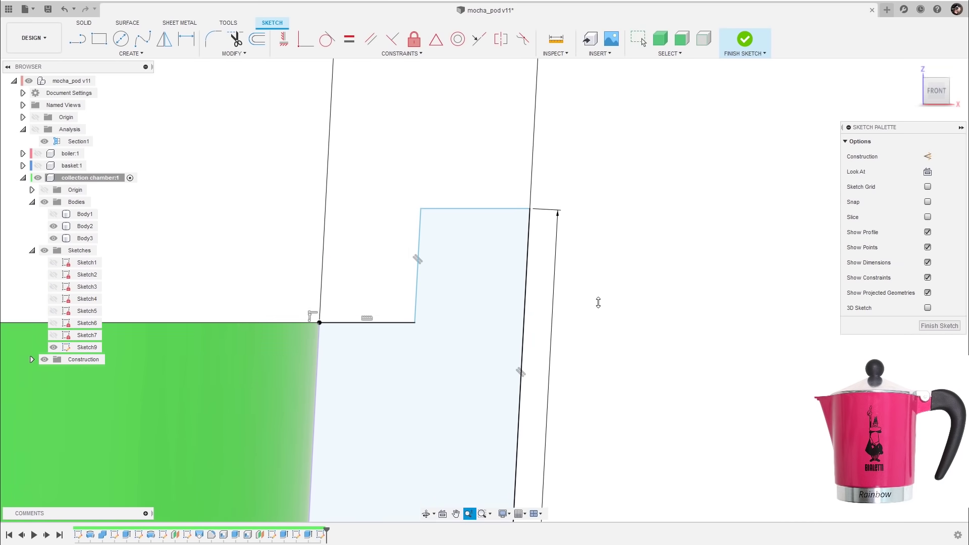
pyautogui.click(531, 282)
pyautogui.click(514, 239)
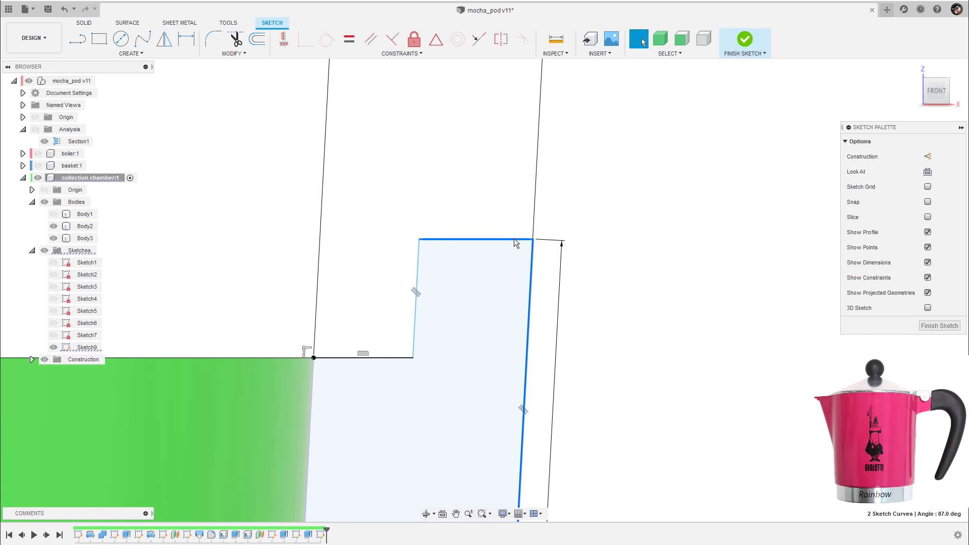
pyautogui.click(393, 43)
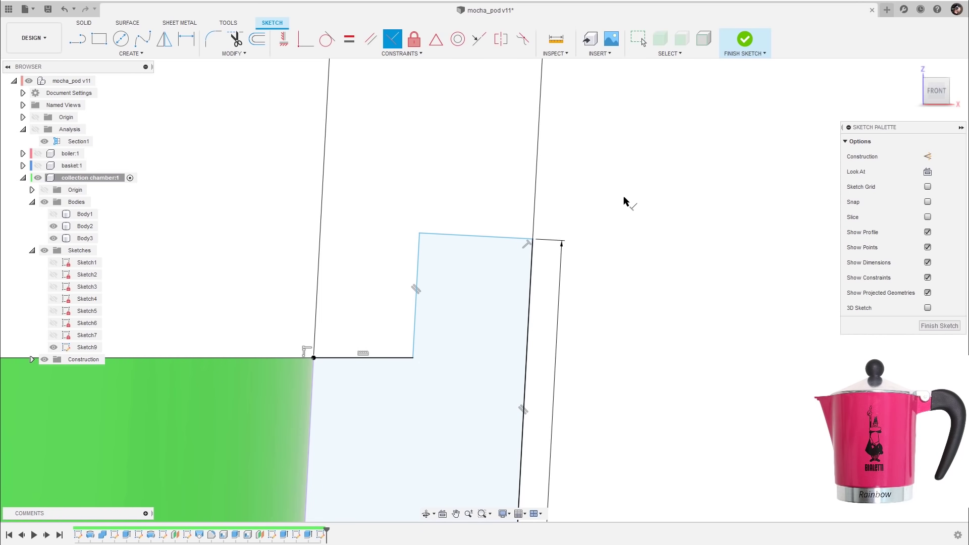
# - Dimension the distance from the profile's top line to its lowest point on the chamber side and set it to 2.4 cm
pyautogui.press('Escape')
pyautogui.scroll(-3, 601, 228)
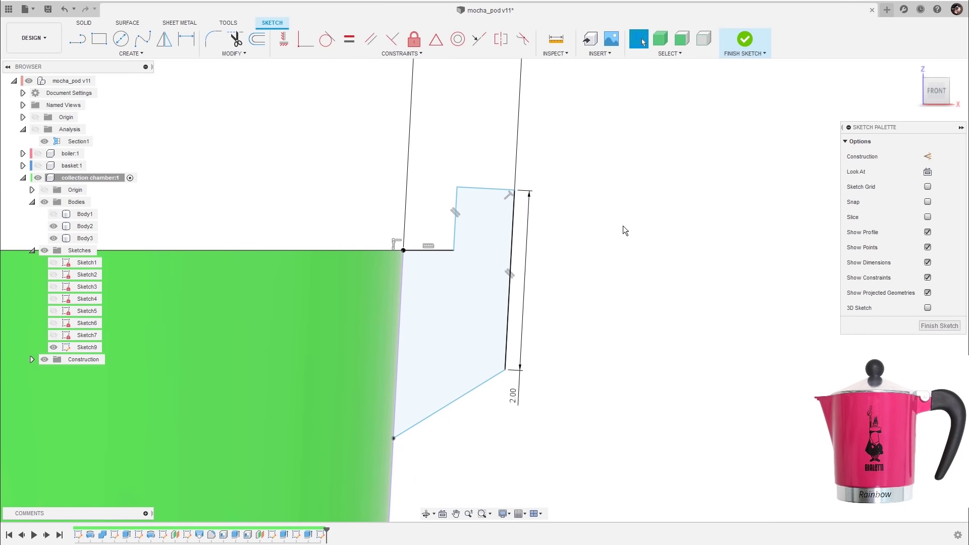
pyautogui.click(495, 190)
pyautogui.click(394, 439)
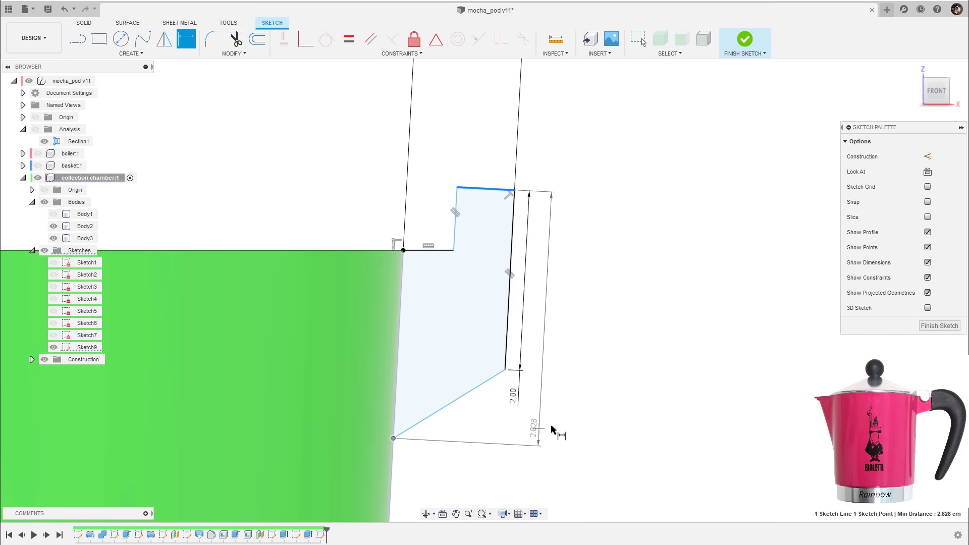
pyautogui.click(552, 431)
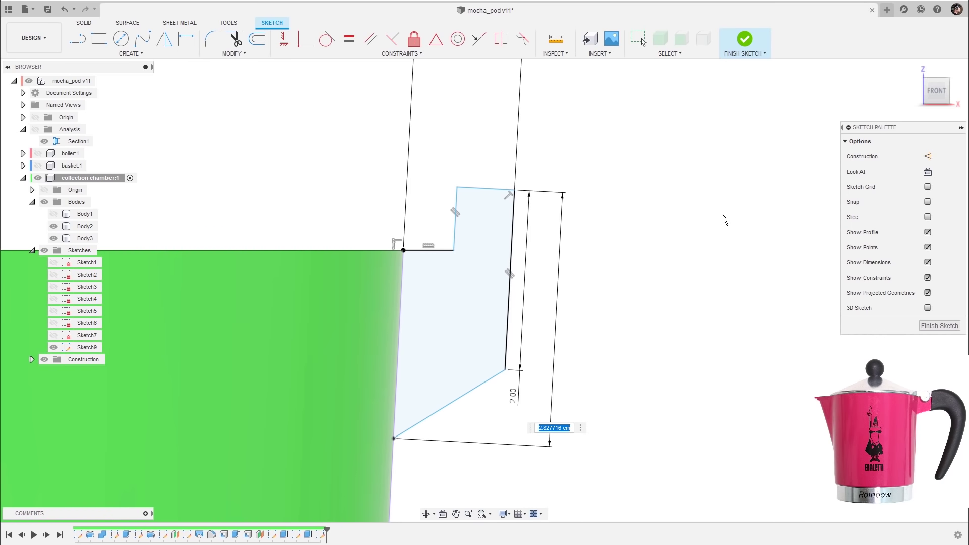
pyautogui.write('.4')
pyautogui.press('Return')
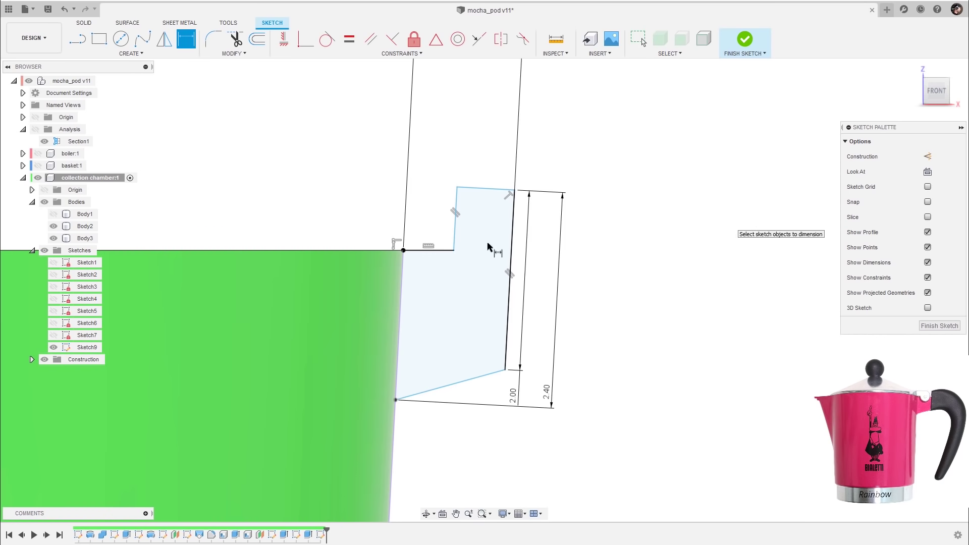
# - Set the length of the profile's short inner side line above the rim to 0.6 cm
pyautogui.press('Escape')
pyautogui.scroll(-2, 517, 252)
pyautogui.moveTo(494, 175); pyautogui.dragTo(491, 248)
pyautogui.scroll(3, 478, 282)
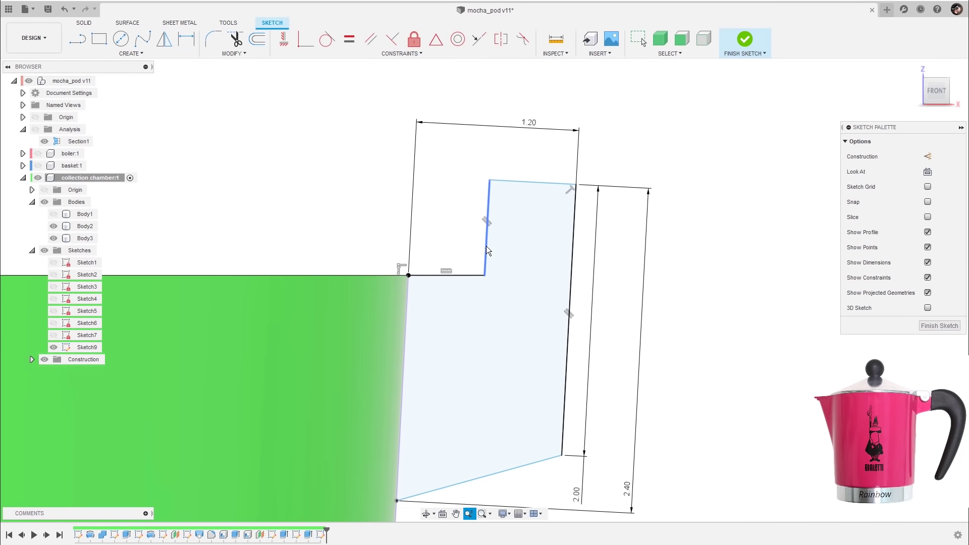
pyautogui.press('d')
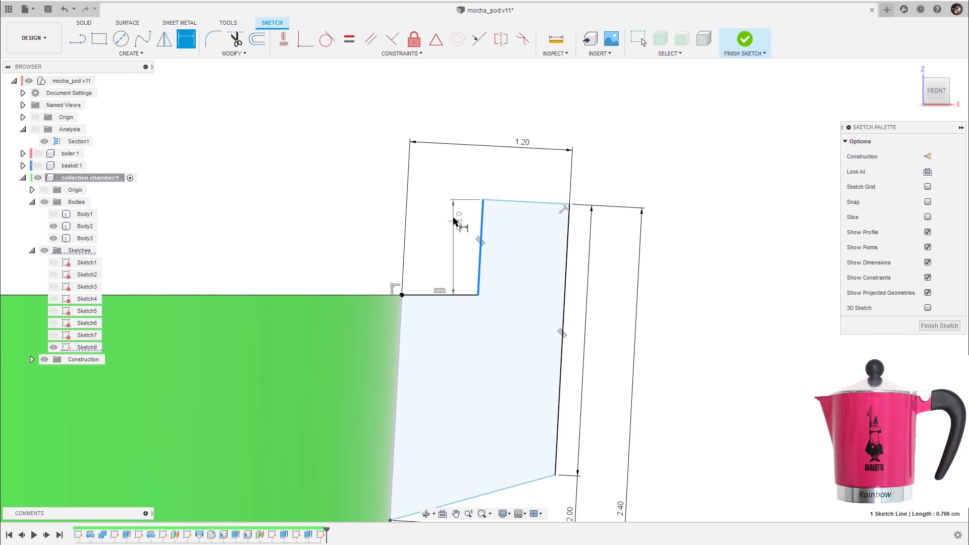
pyautogui.click(474, 193)
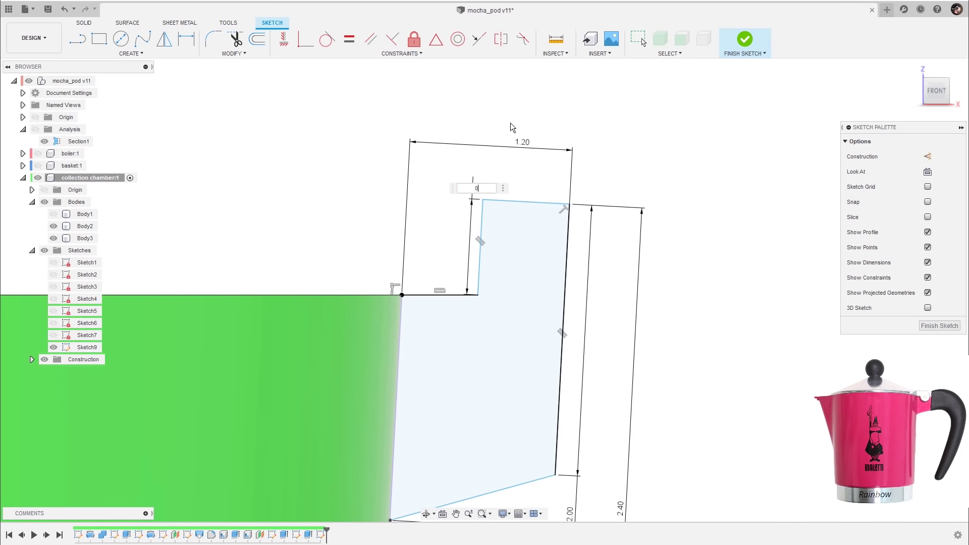
pyautogui.write('0,6')
pyautogui.press('Return')
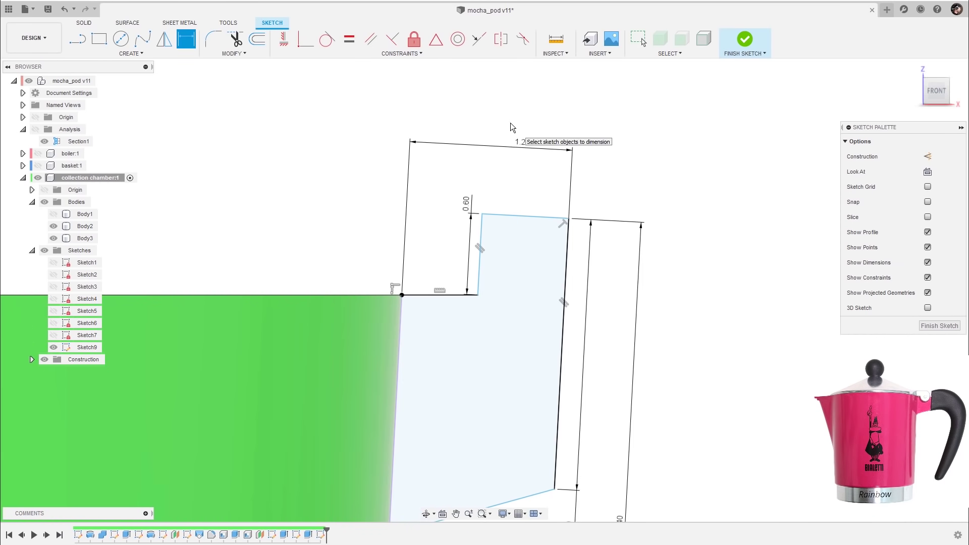
# - Set the length of the short horizontal ledge line at the chamber rim to 0.2 cm
pyautogui.scroll(3, 501, 264)
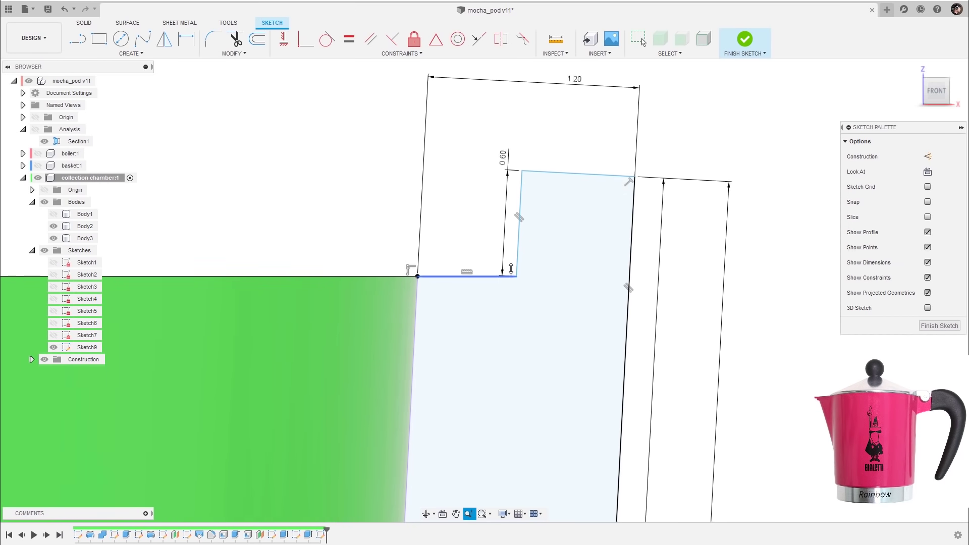
pyautogui.click(463, 298)
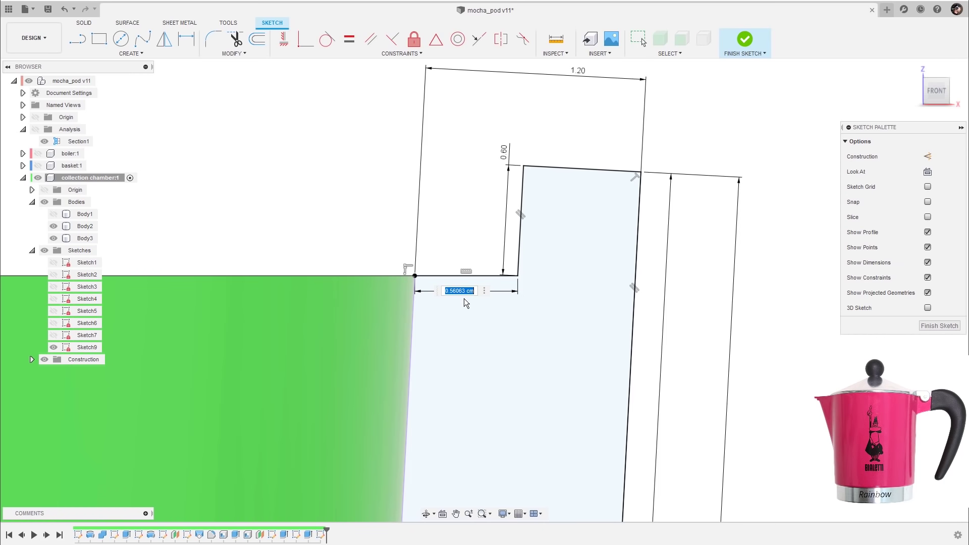
pyautogui.write('0,2')
pyautogui.press('Return')
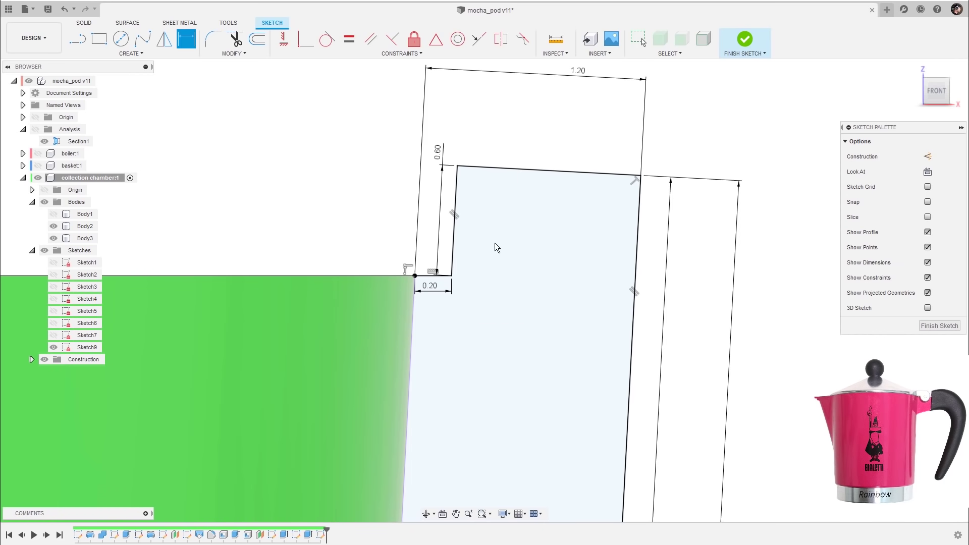
pyautogui.press('Escape')
pyautogui.scroll(-3, 497, 245)
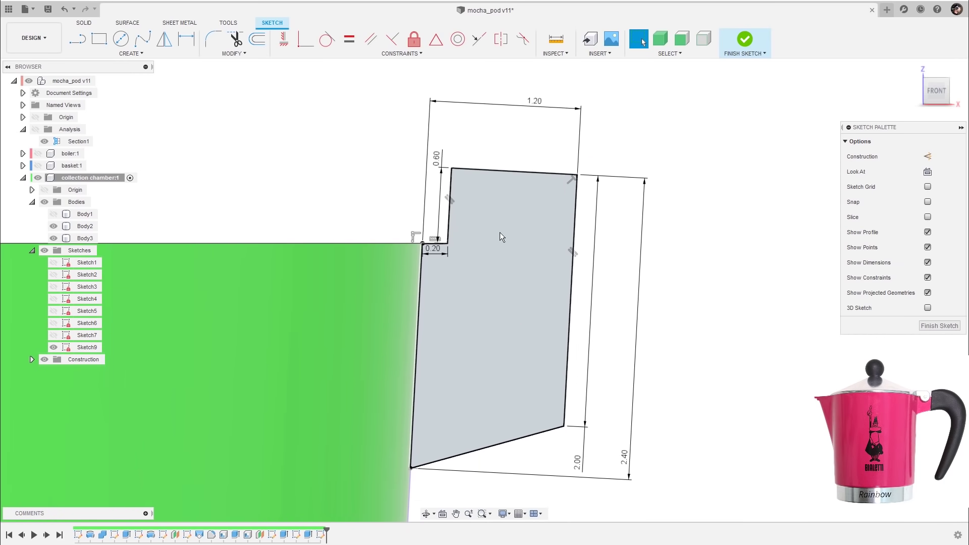
# - Draw a horizontal construction line about 0.31 cm long inside the profile, level with the ledge and beginning near its corner
pyautogui.press('l')
pyautogui.scroll(2, 492, 252)
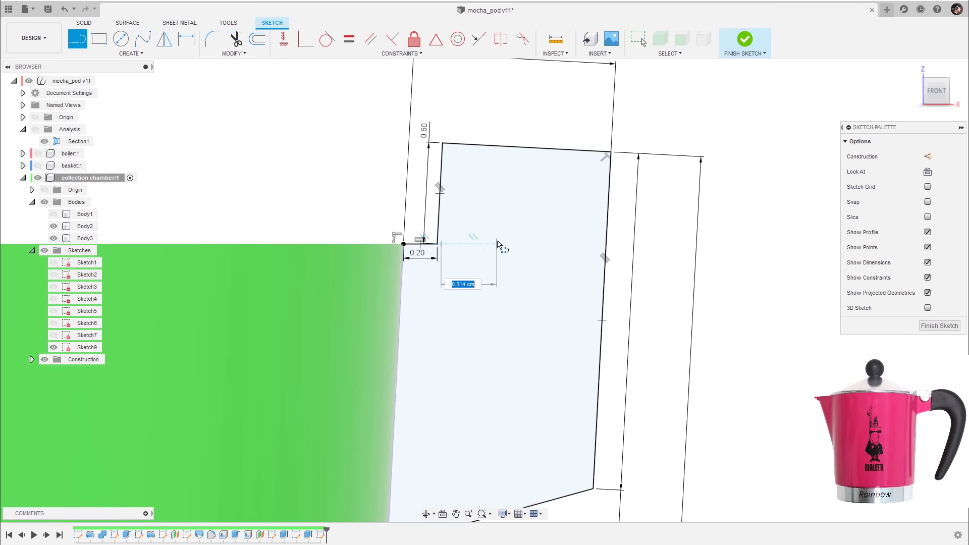
pyautogui.click(494, 245)
pyautogui.press('Escape')
pyautogui.click(485, 244)
pyautogui.press('x')
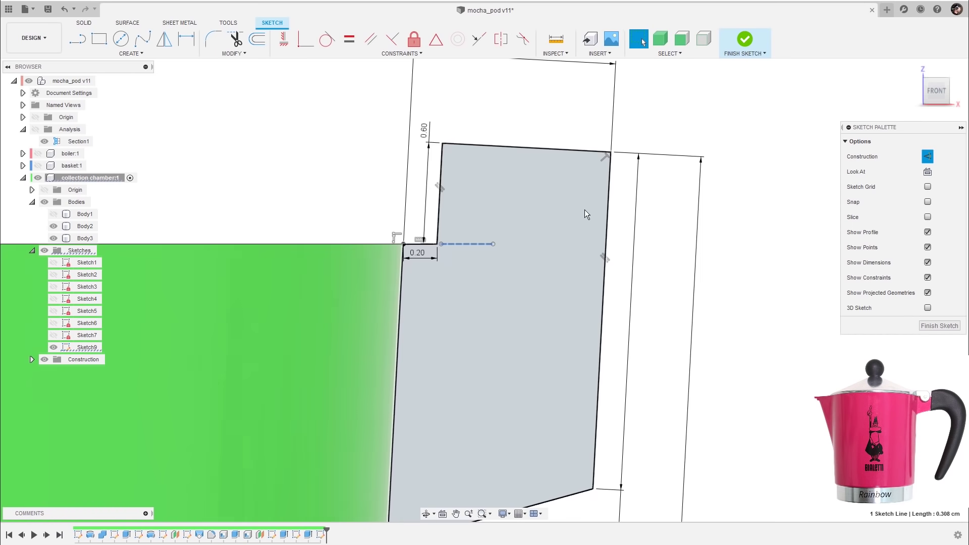
pyautogui.scroll(-2, 585, 211)
pyautogui.click(660, 248)
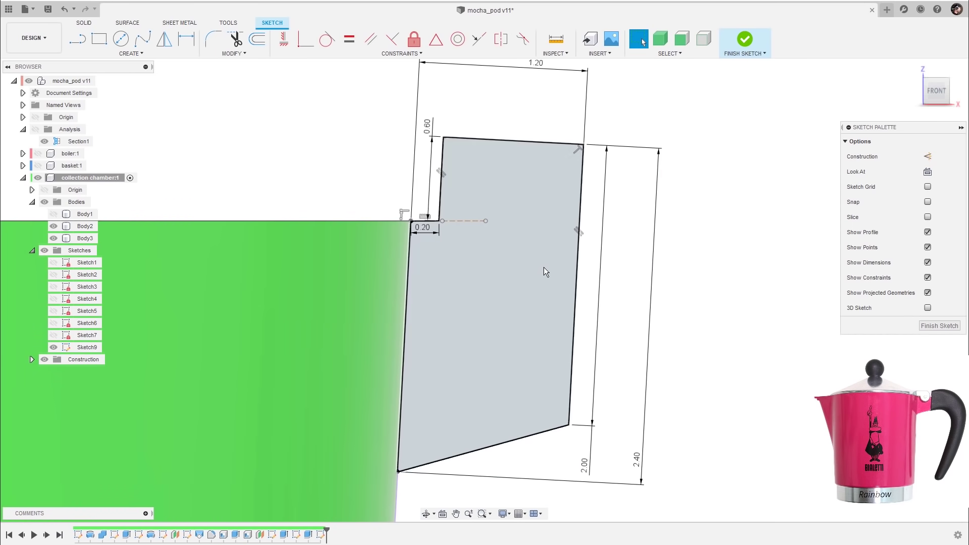
# - Dimension the construction line's free end 0.6 cm from the chamber's rim corner
pyautogui.press('d')
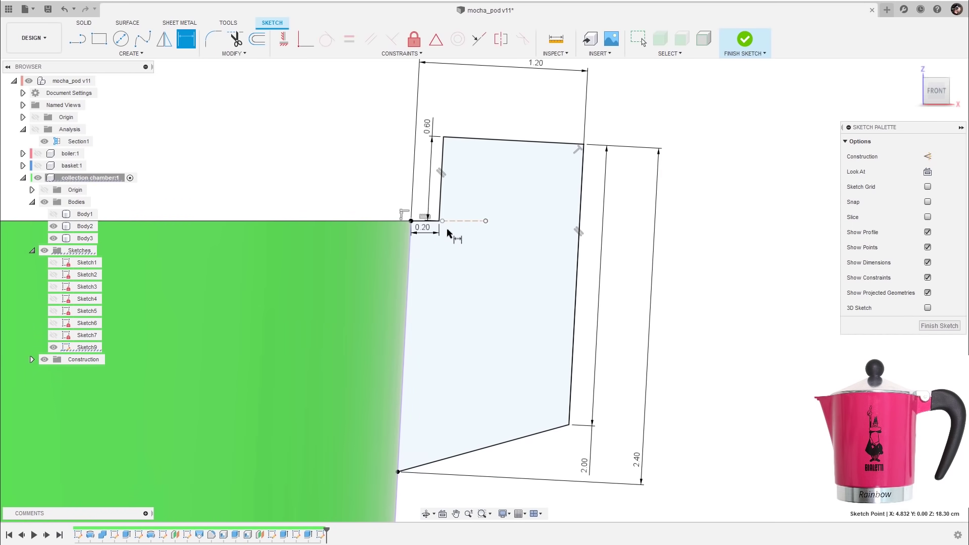
pyautogui.click(444, 257)
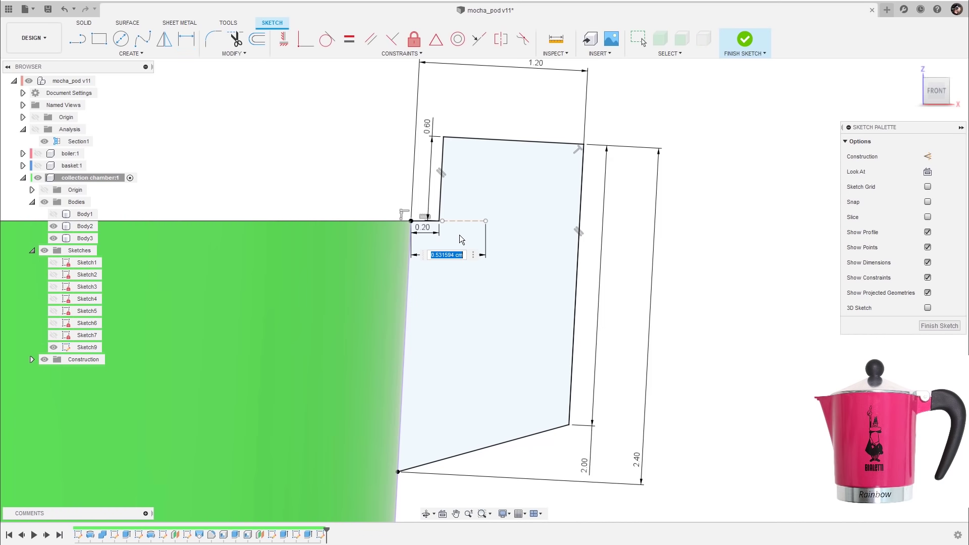
pyautogui.press('Escape')
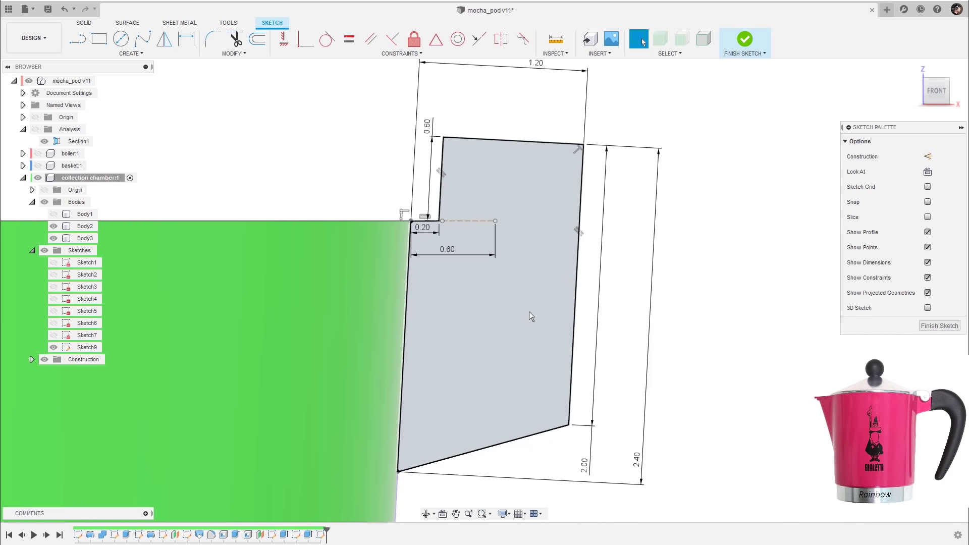
# - Draw a circle 0.3 cm in diameter inside the profile, below the construction line
pyautogui.press('s')
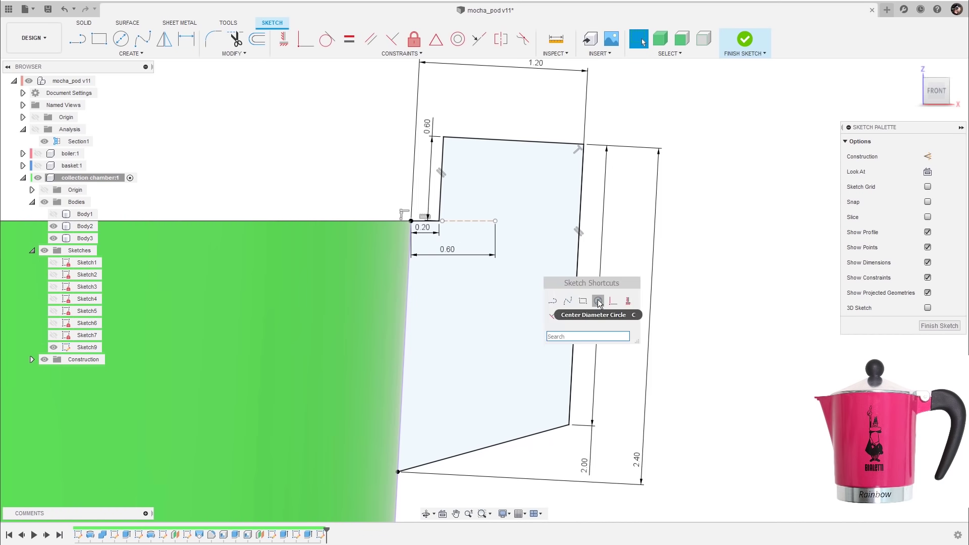
pyautogui.click(599, 298)
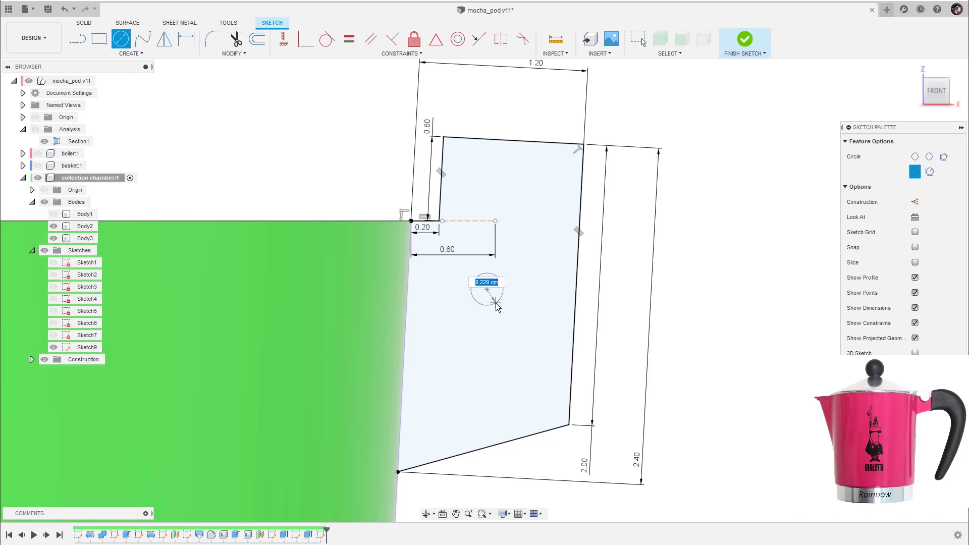
pyautogui.write('0.3')
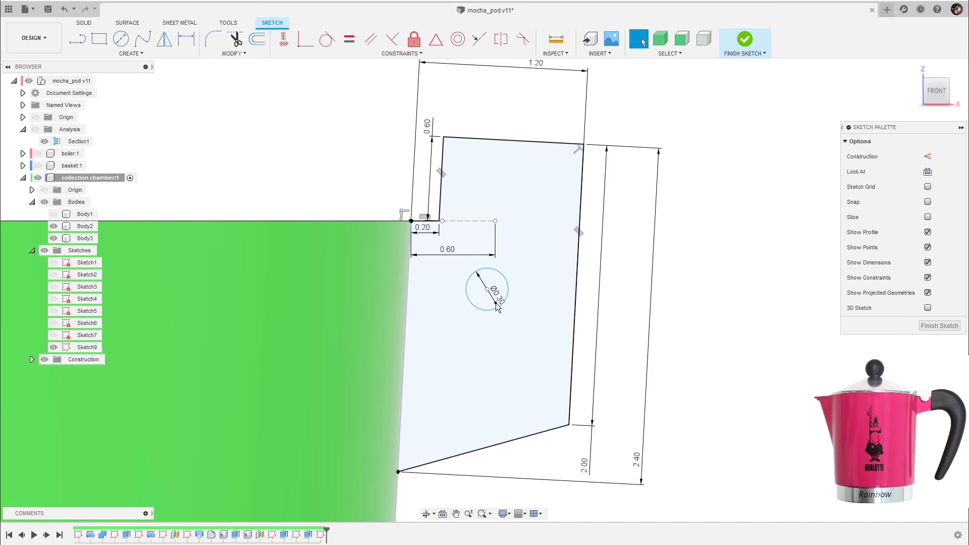
pyautogui.press('Return')
pyautogui.scroll(1, 542, 289)
pyautogui.press('Escape')
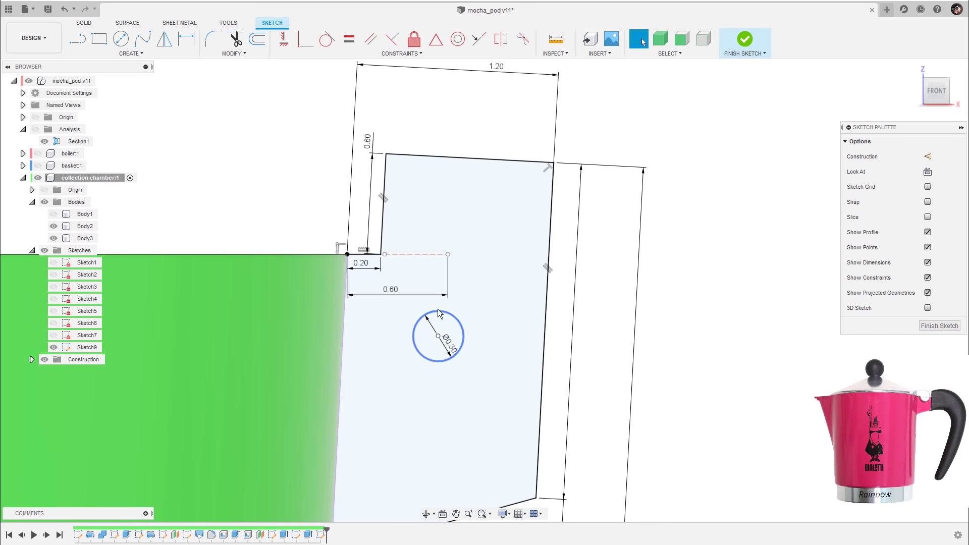
# - Constrain the circle tangent to the construction line
pyautogui.scroll(1, 707, 190)
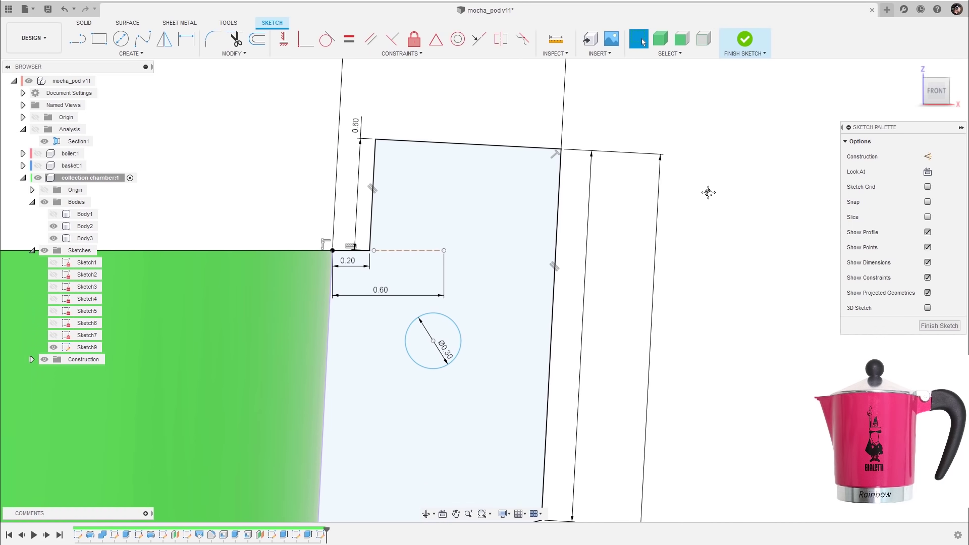
pyautogui.click(326, 41)
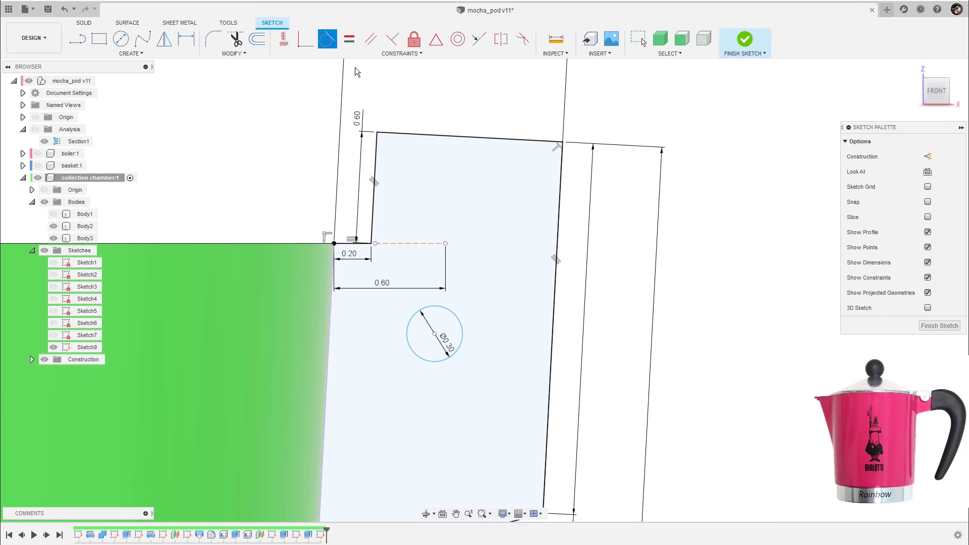
pyautogui.click(446, 247)
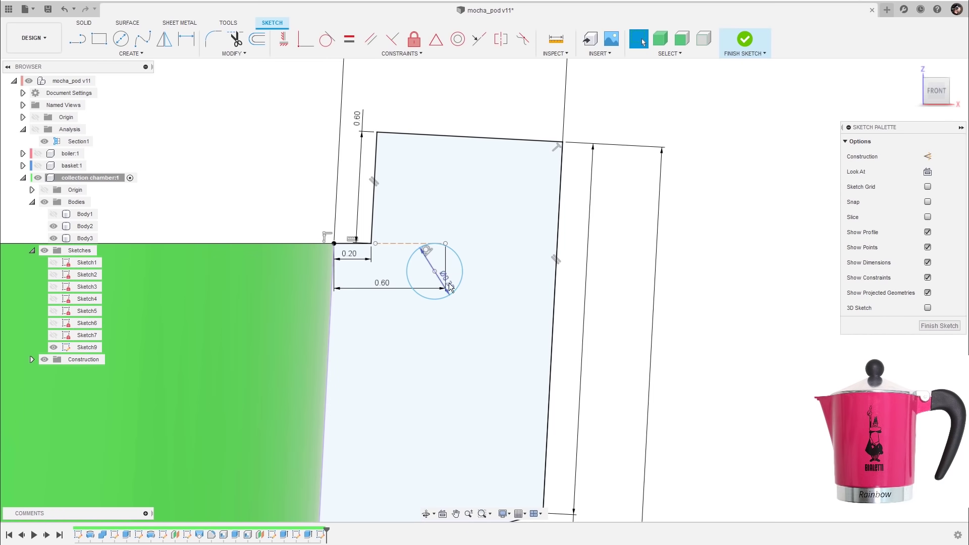
# - Position the circle's centre 0.6 cm from the chamber side and attach the construction line's start to the ledge corner
pyautogui.scroll(1, 444, 283)
pyautogui.press('Escape')
pyautogui.moveTo(442, 308); pyautogui.dragTo(438, 311)
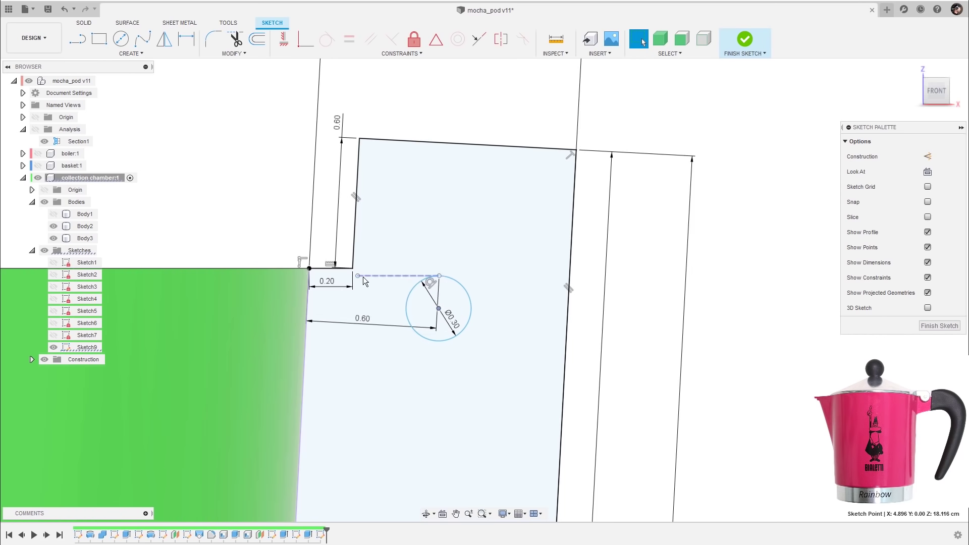
pyautogui.scroll(2, 393, 222)
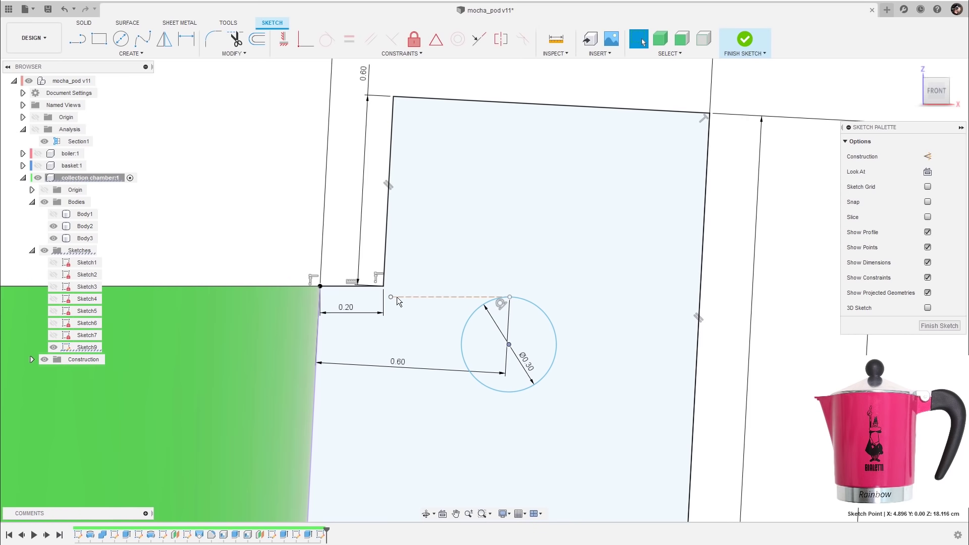
pyautogui.moveTo(392, 296)
pyautogui.mouseDown()
pyautogui.moveTo(386, 288)
pyautogui.moveTo(393, 292)
pyautogui.mouseUp()
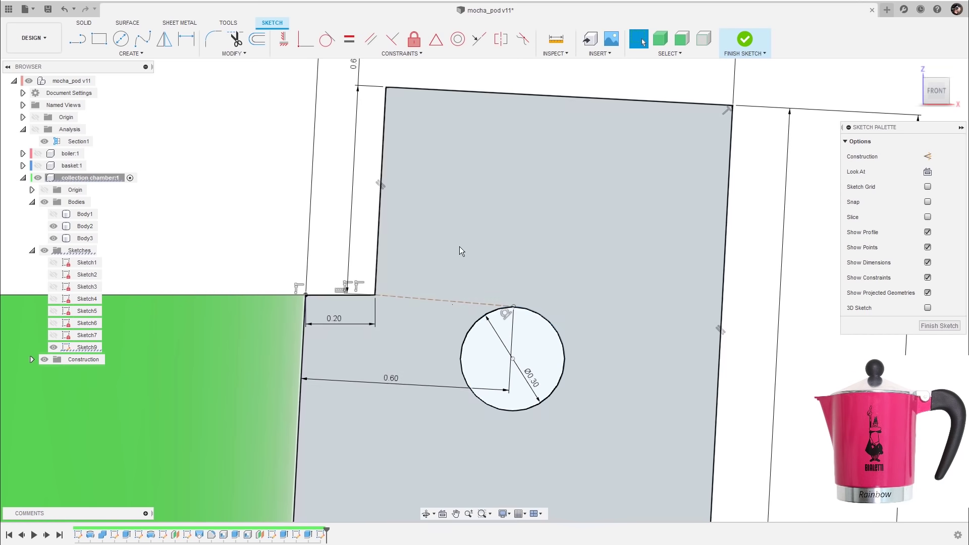
# - Constrain the construction line horizontal and align the circle's centre vertically with the line's free end
pyautogui.click(446, 301)
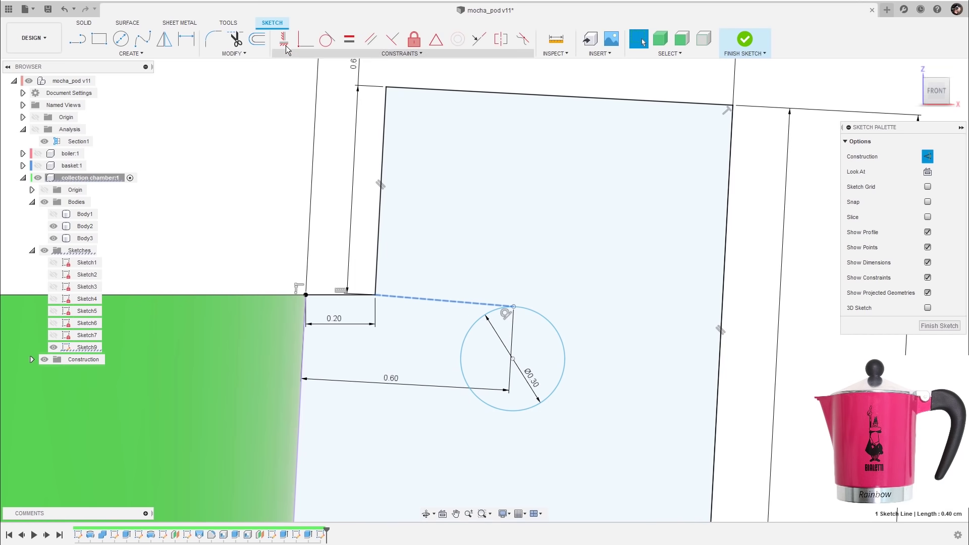
pyautogui.press('Escape')
pyautogui.scroll(-5, 447, 202)
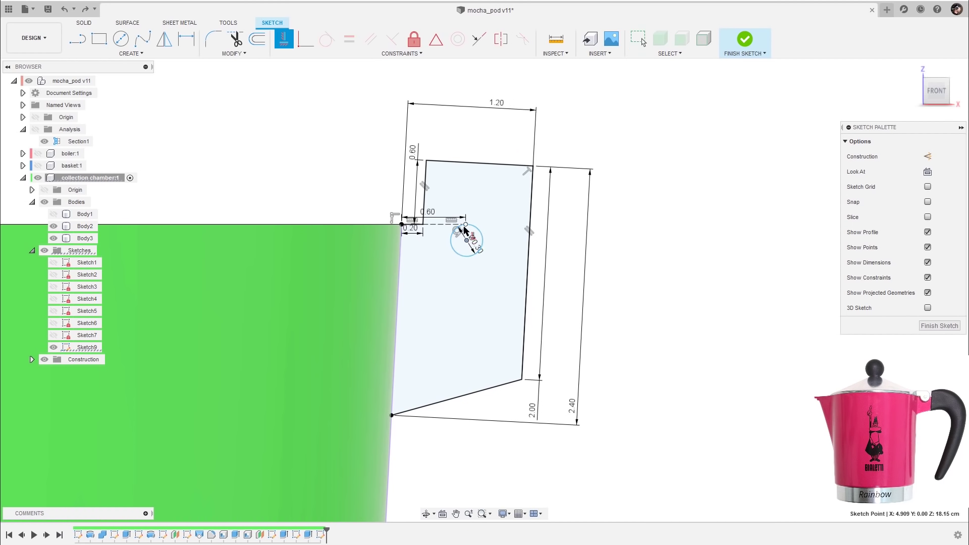
pyautogui.click(465, 225)
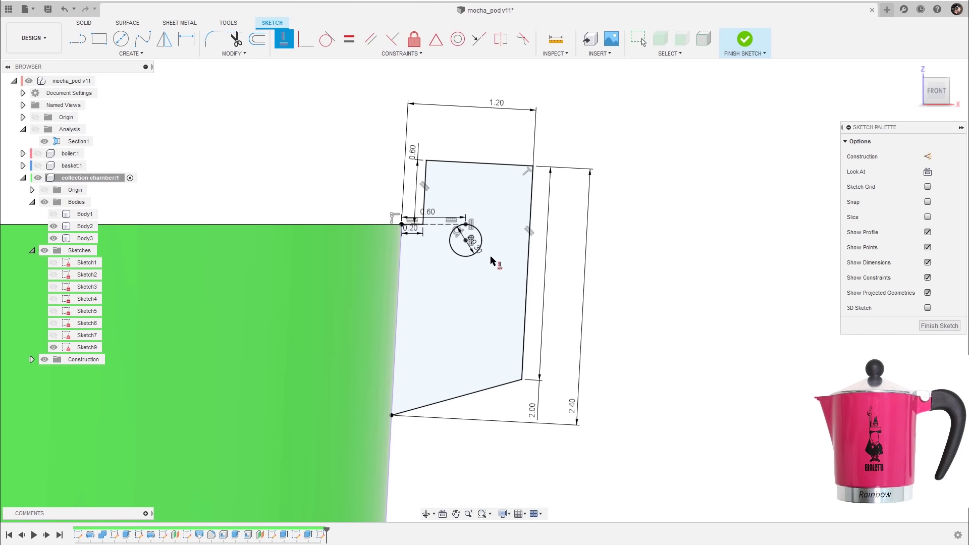
pyautogui.press('Escape')
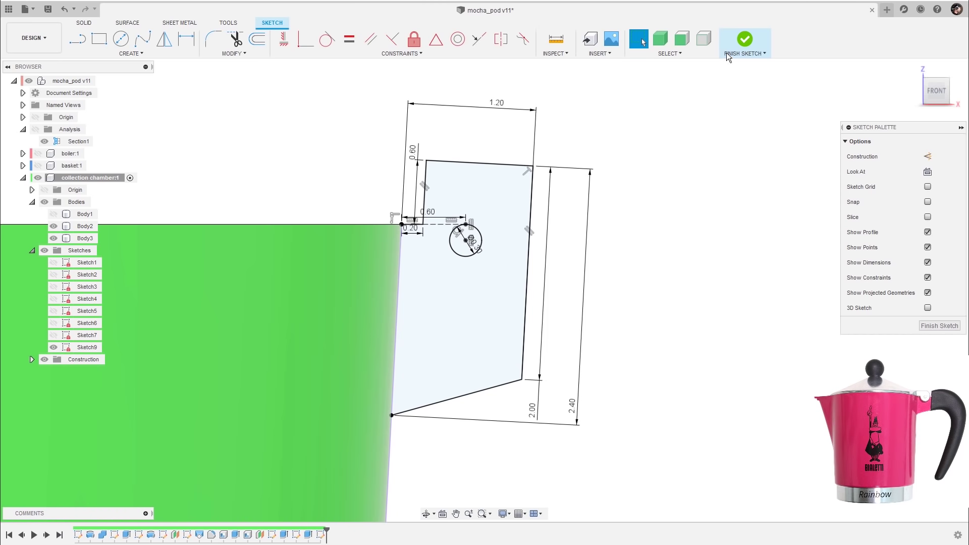
# - Finish the sketch and extrude the bracket profile around the hole as a new body, two-sided with 0.5 cm on each side
pyautogui.click(744, 40)
pyautogui.scroll(5, 705, 194)
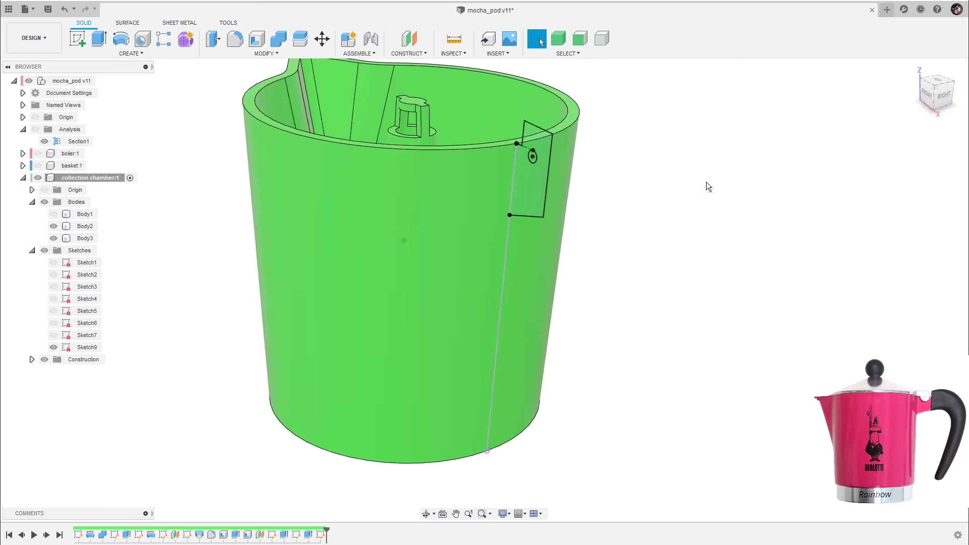
pyautogui.click(668, 250)
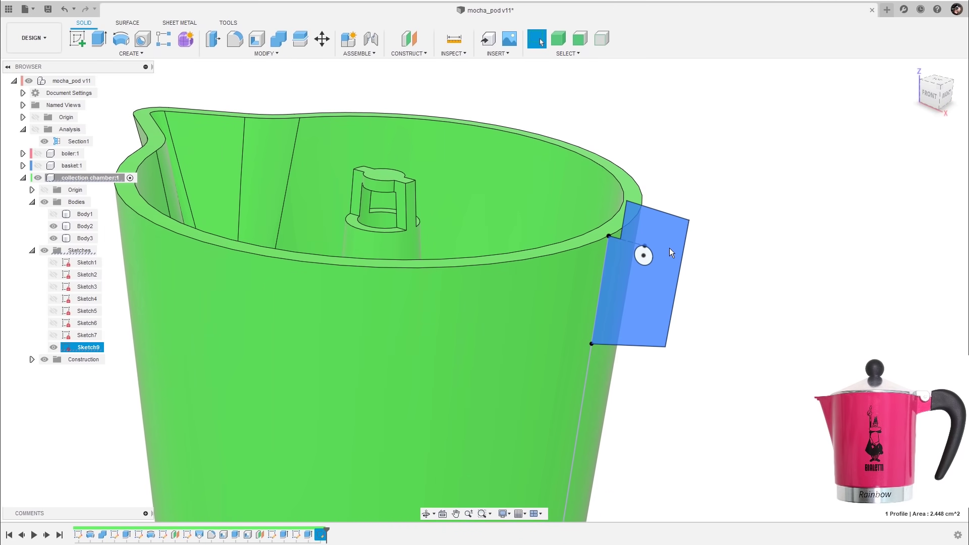
pyautogui.press('e')
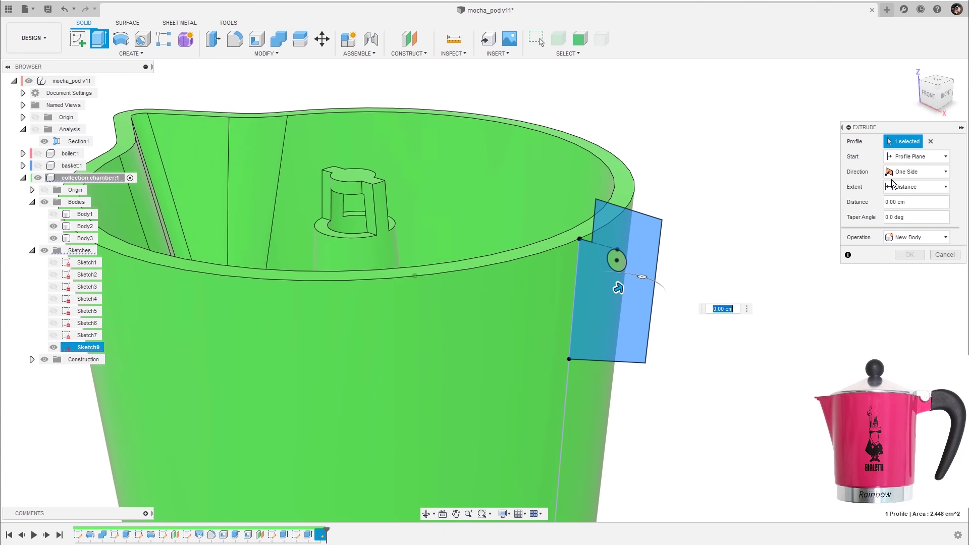
pyautogui.click(915, 173)
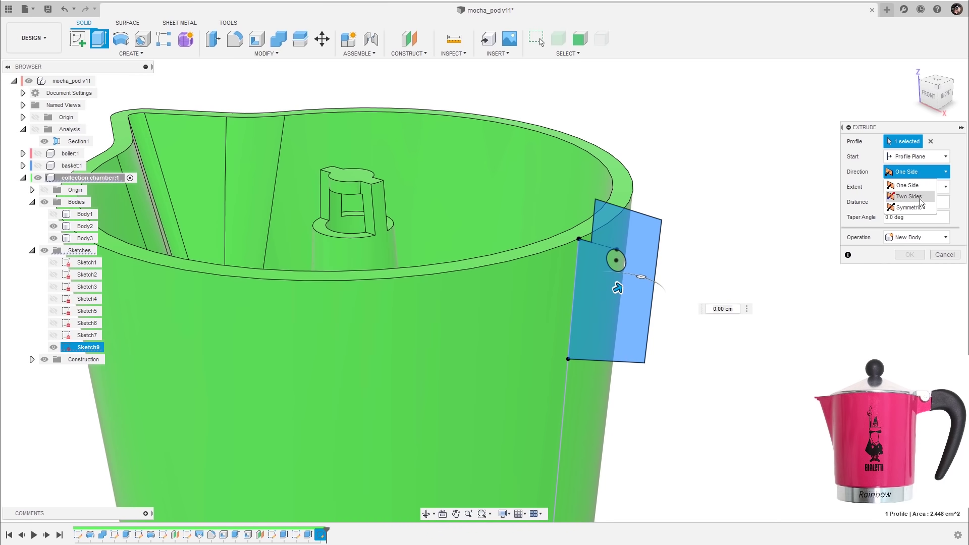
pyautogui.click(909, 196)
pyautogui.keyDown('shift'); pyautogui.moveTo(768, 211); pyautogui.dragTo(746, 256, button='middle'); pyautogui.keyUp('shift')
pyautogui.write('0,5')
pyautogui.keyDown('shift'); pyautogui.moveTo(642, 266); pyautogui.dragTo(523, 277, button='middle'); pyautogui.keyUp('shift')
pyautogui.moveTo(536, 349); pyautogui.dragTo(563, 349)
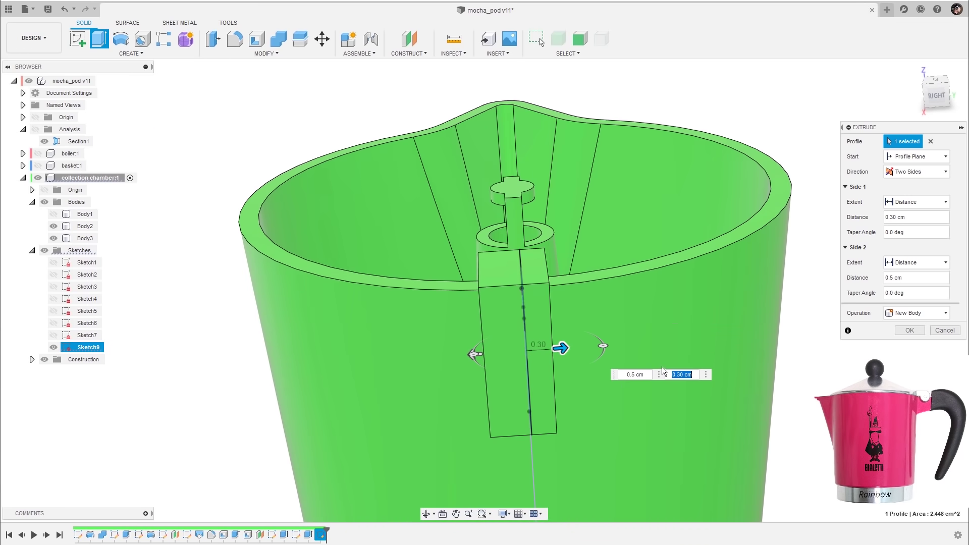
pyautogui.write('0,5')
pyautogui.keyDown('shift'); pyautogui.moveTo(662, 377); pyautogui.dragTo(808, 303, button='middle'); pyautogui.keyUp('shift')
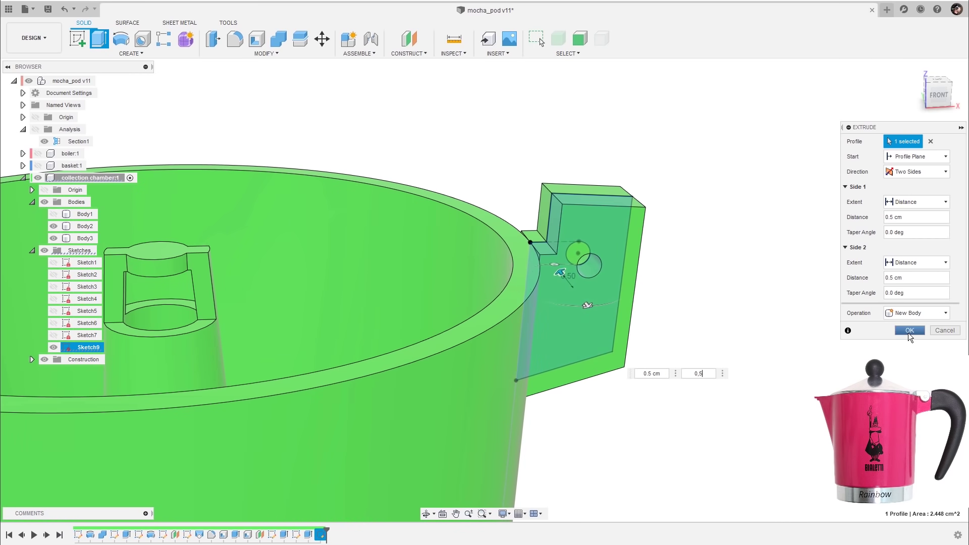
pyautogui.click(909, 331)
# - Offset the bracket face that meets the chamber by 0.10 cm so the bracket extends into the chamber wall
pyautogui.moveTo(842, 338)
pyautogui.keyDown('shift'); pyautogui.mouseDown(button='middle')
pyautogui.moveTo(708, 179)
pyautogui.moveTo(768, 203)
pyautogui.moveTo(823, 167)
pyautogui.moveTo(783, 156)
pyautogui.moveTo(835, 173)
pyautogui.moveTo(847, 163)
pyautogui.mouseUp(button='middle'); pyautogui.keyUp('shift')
pyautogui.scroll(5, 766, 199)
pyautogui.keyDown('shift'); pyautogui.moveTo(506, 289); pyautogui.dragTo(566, 234, button='middle'); pyautogui.keyUp('shift')
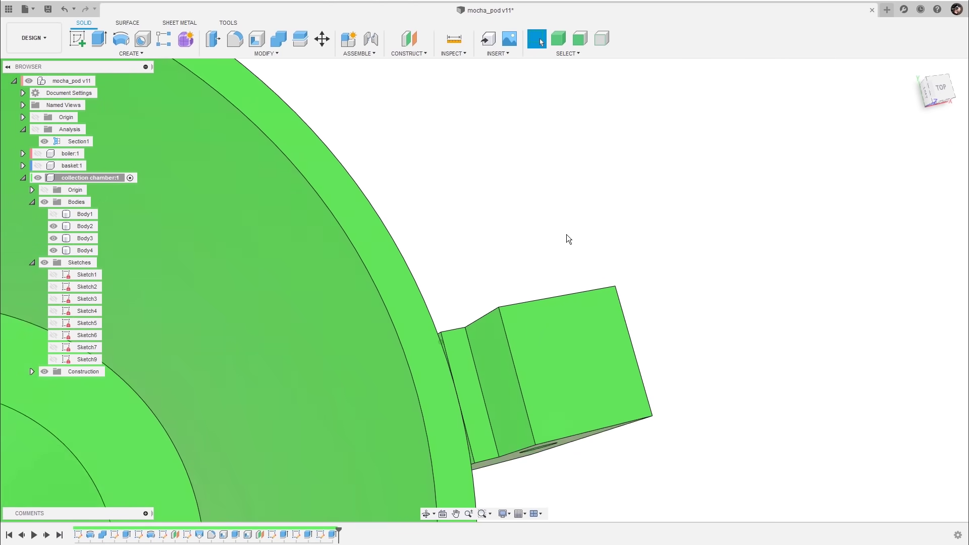
pyautogui.scroll(3, 569, 233)
pyautogui.click(476, 284)
pyautogui.scroll(-3, 574, 193)
pyautogui.keyDown('shift'); pyautogui.moveTo(574, 193); pyautogui.dragTo(288, 52, button='middle'); pyautogui.keyUp('shift')
pyautogui.click(290, 52)
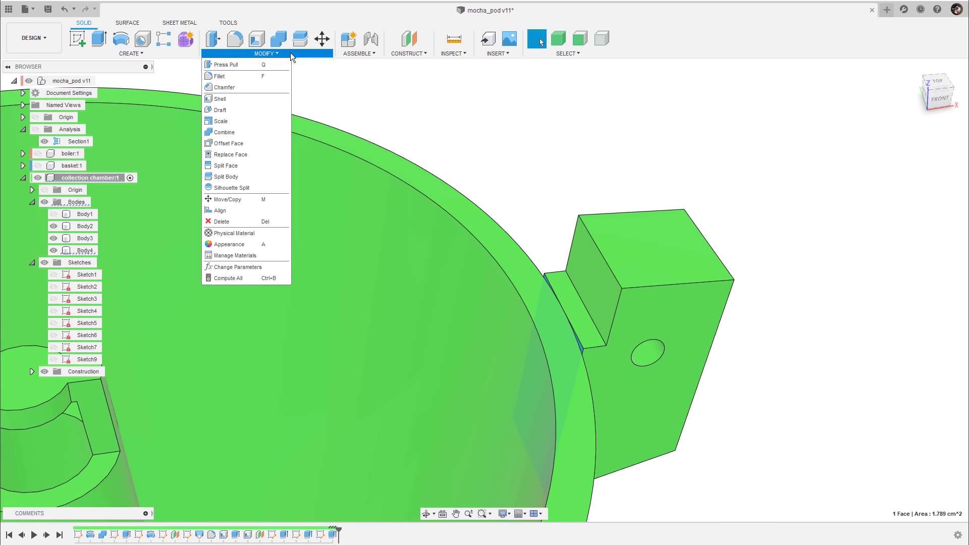
pyautogui.click(241, 64)
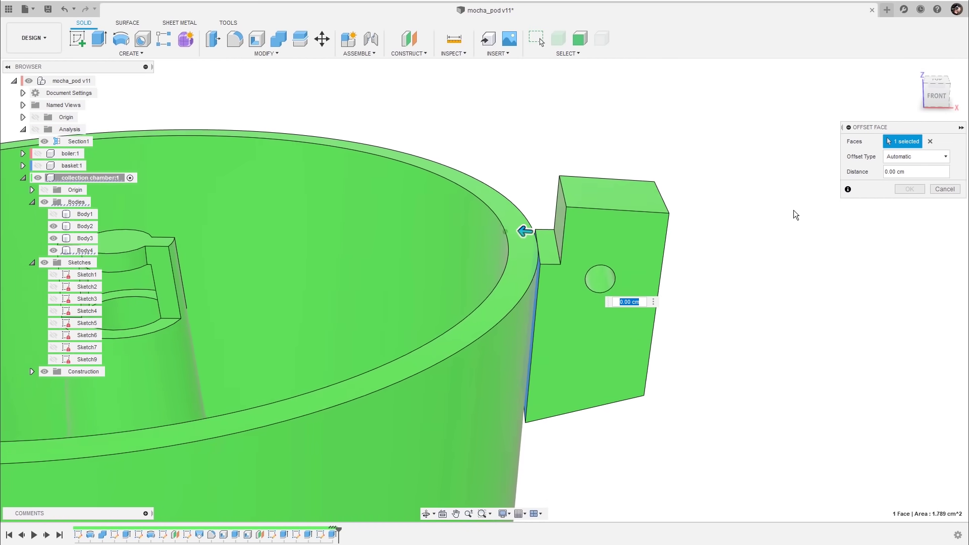
pyautogui.scroll(5, 708, 215)
pyautogui.moveTo(522, 256); pyautogui.dragTo(515, 259)
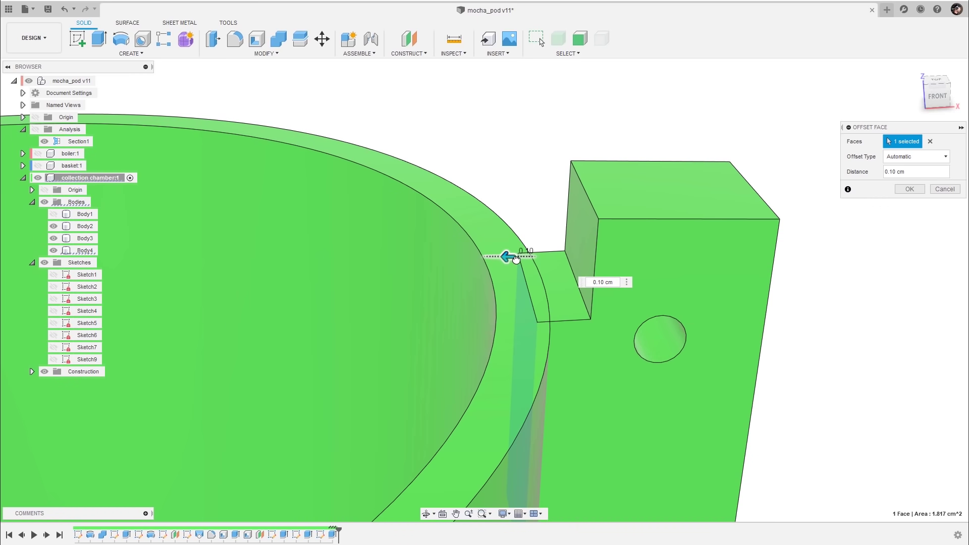
pyautogui.keyDown('shift'); pyautogui.moveTo(644, 247); pyautogui.dragTo(909, 195, button='middle'); pyautogui.keyUp('shift')
pyautogui.click(910, 190)
# - Combine Body1 with Body2, Body3 and Body4 using the Join operation, and select the resulting chamber body to check it
pyautogui.scroll(-3, 810, 256)
pyautogui.keyDown('shift'); pyautogui.moveTo(810, 256); pyautogui.dragTo(814, 254, button='middle'); pyautogui.keyUp('shift')
pyautogui.scroll(-6, 813, 254)
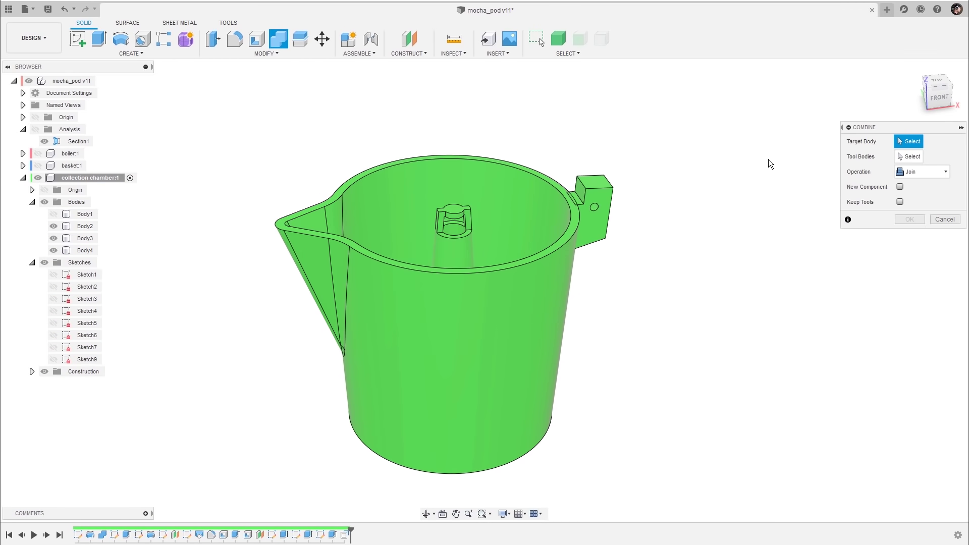
pyautogui.click(84, 216)
pyautogui.click(87, 226)
pyautogui.click(86, 238)
pyautogui.click(86, 251)
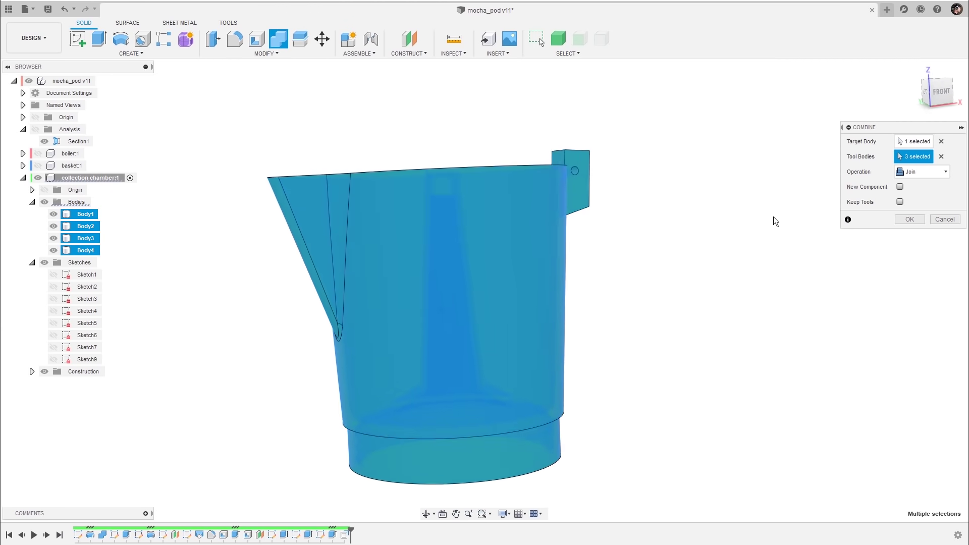
pyautogui.click(912, 219)
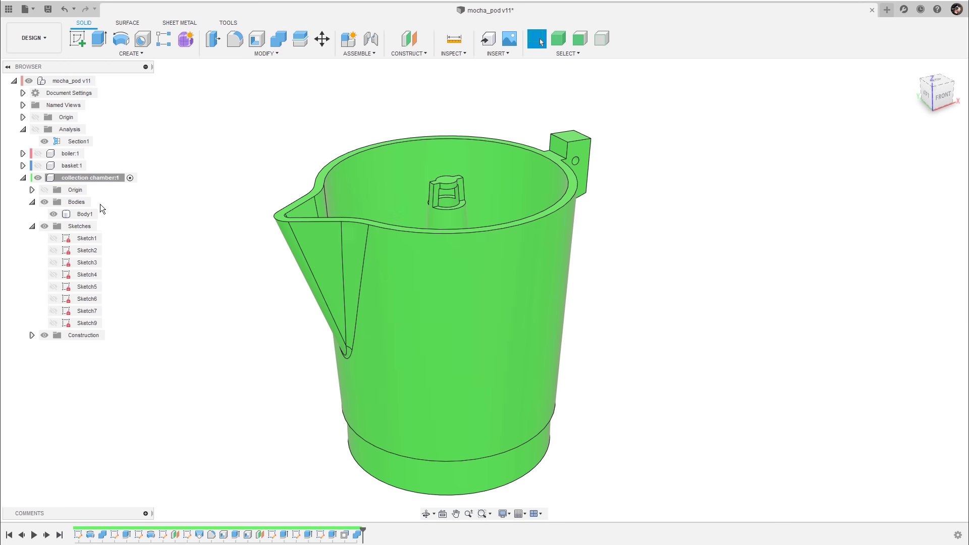
pyautogui.click(85, 215)
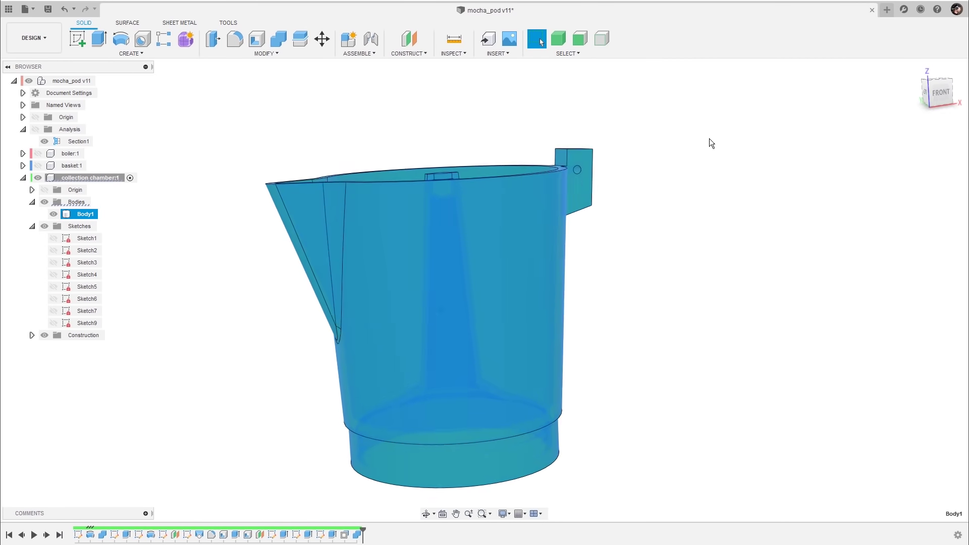
pyautogui.click(228, 123)
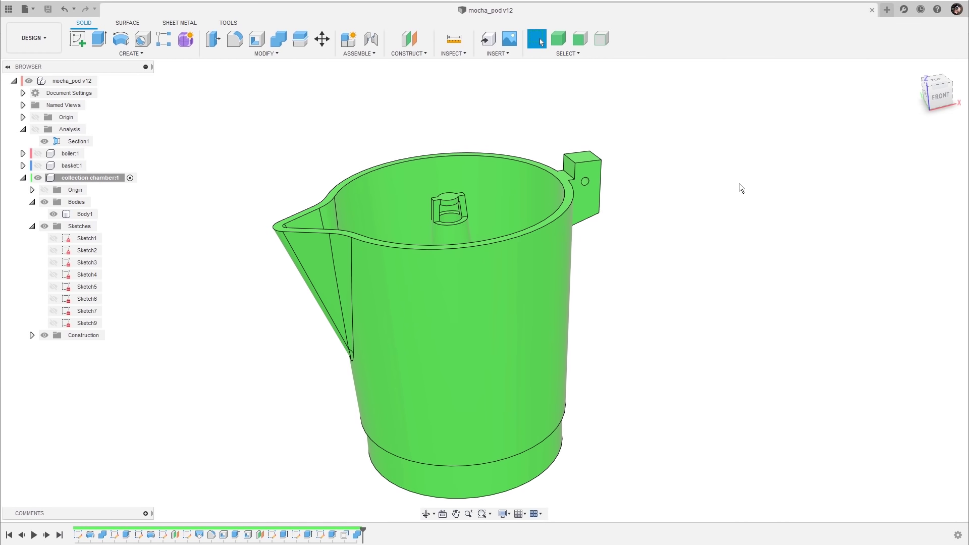
# - Set up a constant-radius fillet of 0.05 cm on the hinge bracket's edges and the chamber's inner rim
pyautogui.press('f')
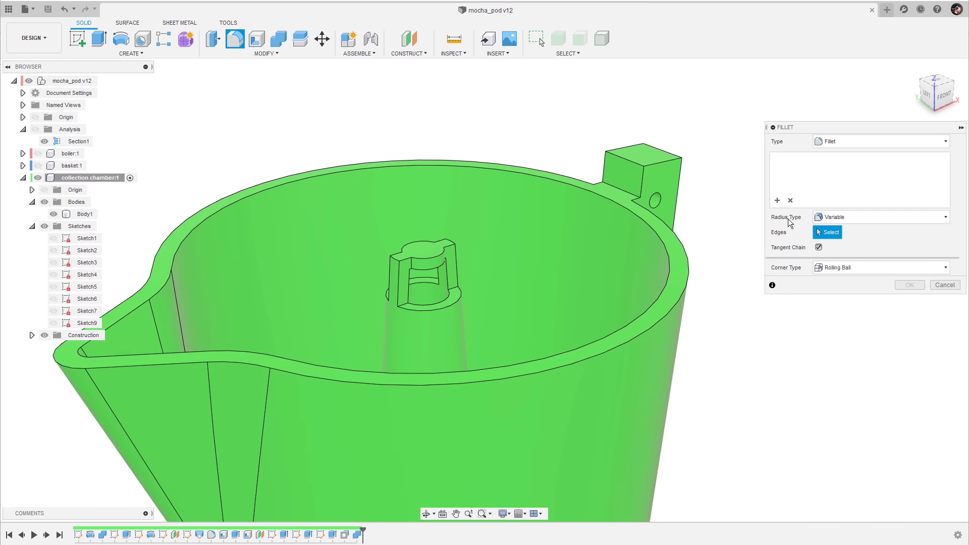
pyautogui.click(856, 216)
pyautogui.click(847, 229)
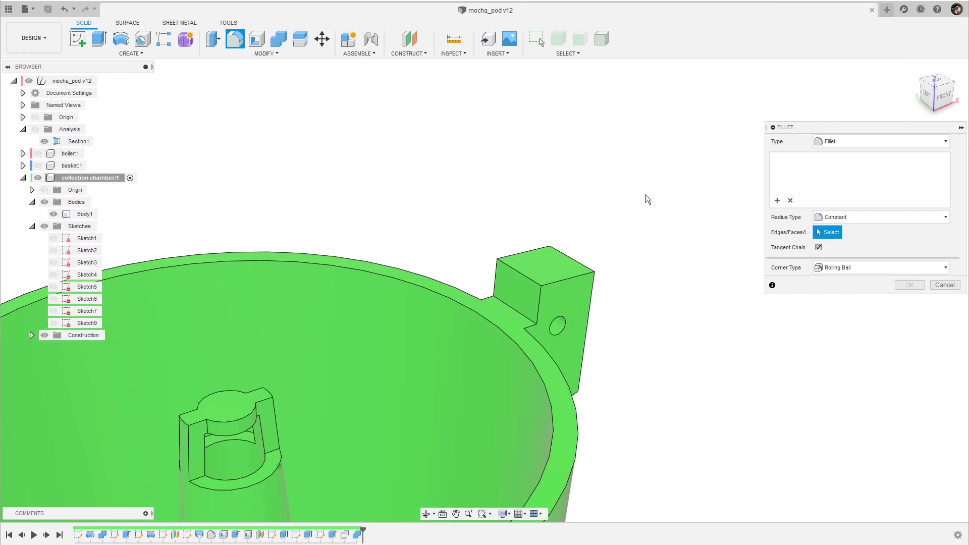
pyautogui.click(516, 336)
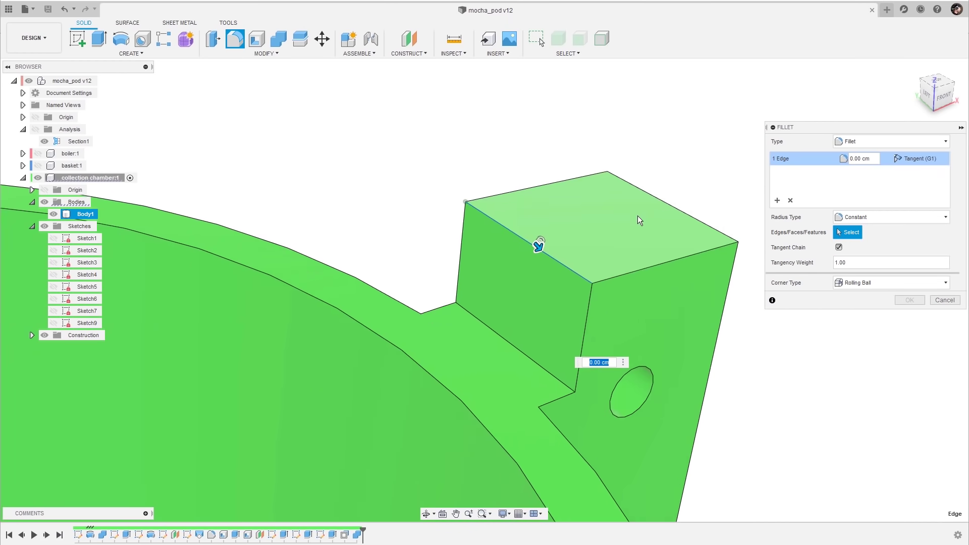
pyautogui.scroll(-1, 637, 216)
pyautogui.write('0,0')
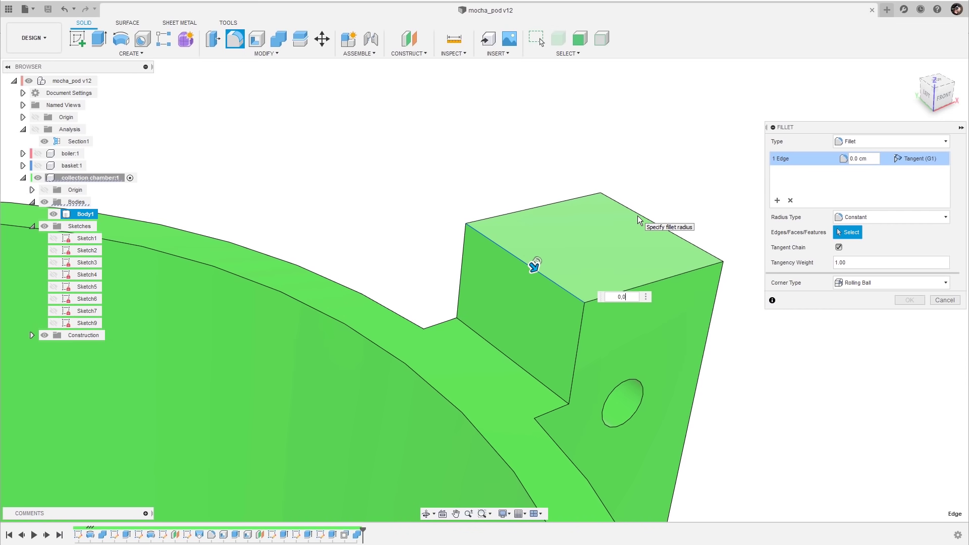
pyautogui.write('5')
pyautogui.keyDown('shift'); pyautogui.moveTo(638, 216); pyautogui.dragTo(615, 233, button='middle'); pyautogui.keyUp('shift')
pyautogui.click(517, 292)
pyautogui.keyDown('shift'); pyautogui.moveTo(590, 282); pyautogui.dragTo(554, 301, button='middle'); pyautogui.keyUp('shift')
pyautogui.click(551, 302)
pyautogui.keyDown('shift'); pyautogui.moveTo(667, 225); pyautogui.dragTo(432, 317, button='middle'); pyautogui.keyUp('shift')
pyautogui.click(594, 256)
# - Add the central column's edges and the chamber's lower outer edges to the 0.05 cm fillet and apply it
pyautogui.click(432, 317)
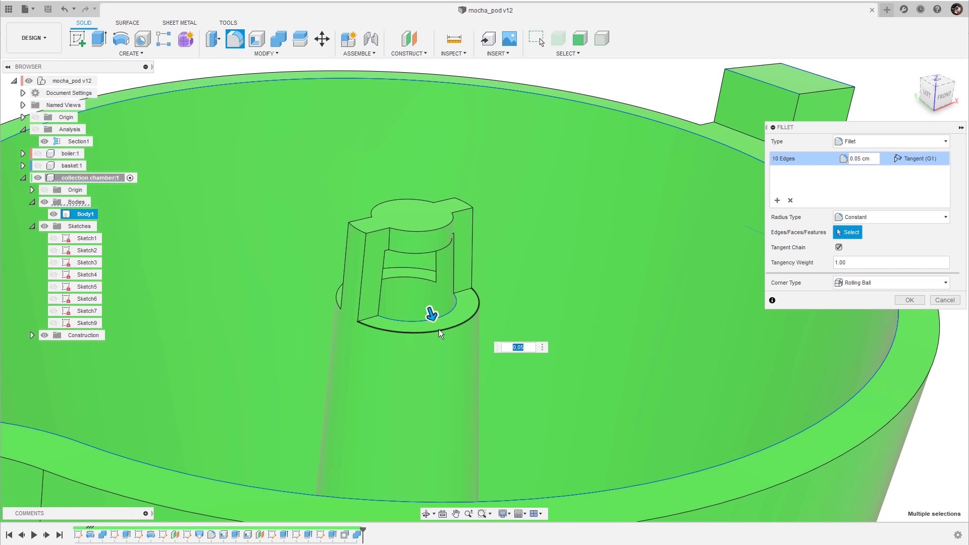
pyautogui.click(424, 274)
pyautogui.click(426, 260)
pyautogui.keyDown('shift'); pyautogui.moveTo(427, 259); pyautogui.dragTo(623, 223, button='middle'); pyautogui.keyUp('shift')
pyautogui.scroll(8, 623, 223)
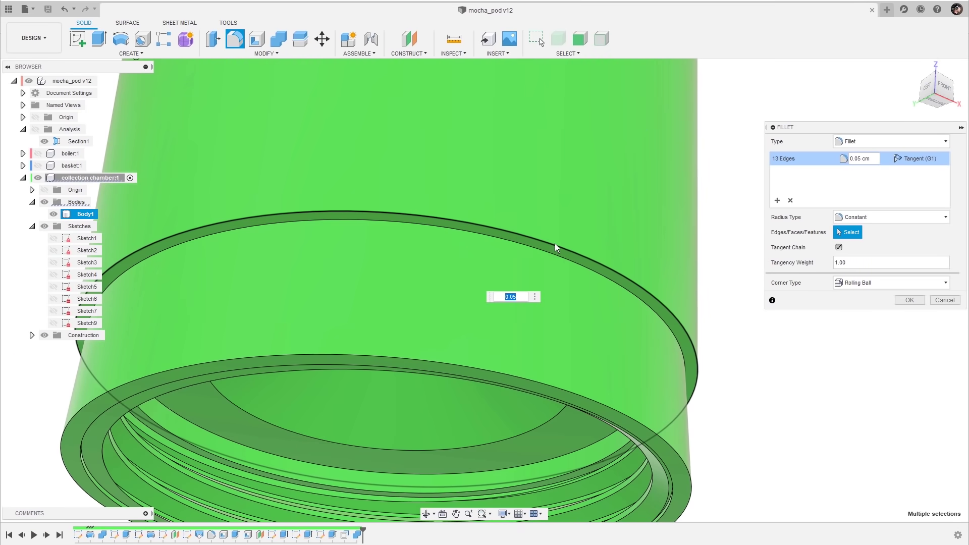
pyautogui.click(556, 243)
pyautogui.click(495, 373)
pyautogui.scroll(-8, 495, 373)
pyautogui.keyDown('shift'); pyautogui.moveTo(835, 314); pyautogui.dragTo(698, 310, button='middle'); pyautogui.keyUp('shift')
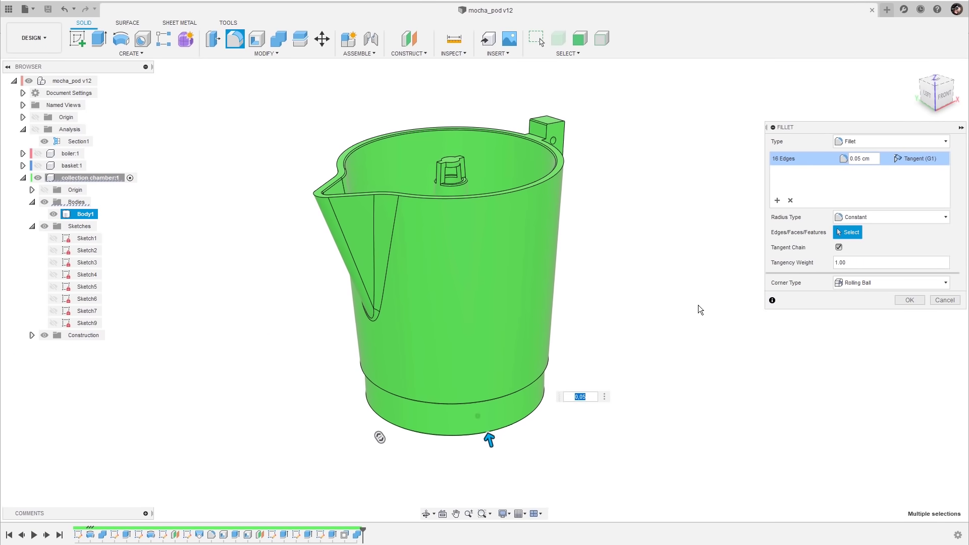
pyautogui.click(909, 300)
pyautogui.keyDown('shift'); pyautogui.moveTo(906, 301); pyautogui.dragTo(746, 296, button='middle'); pyautogui.keyUp('shift')
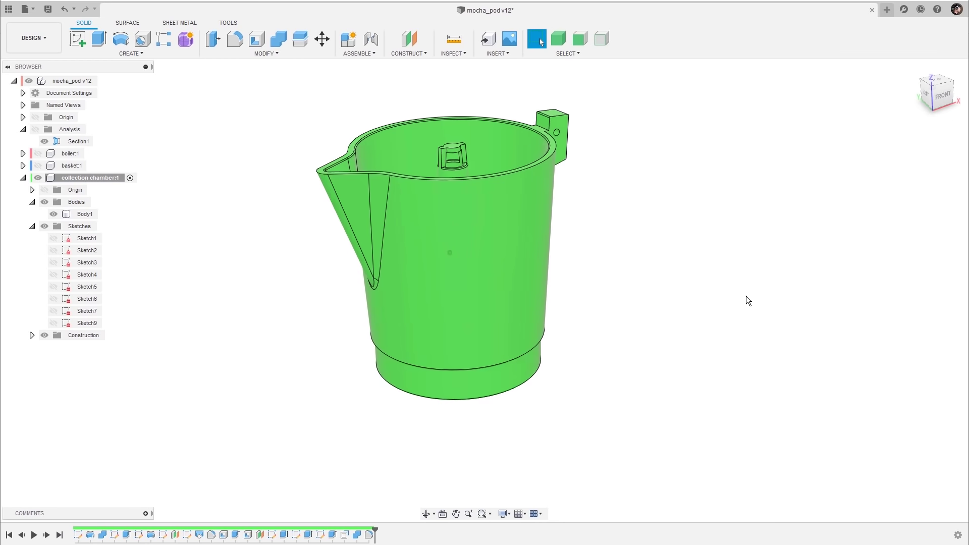
# - Collapse the collection chamber's tree, show the boiler and basket components, and turn off component colour cycling
pyautogui.click(31, 226)
pyautogui.click(32, 202)
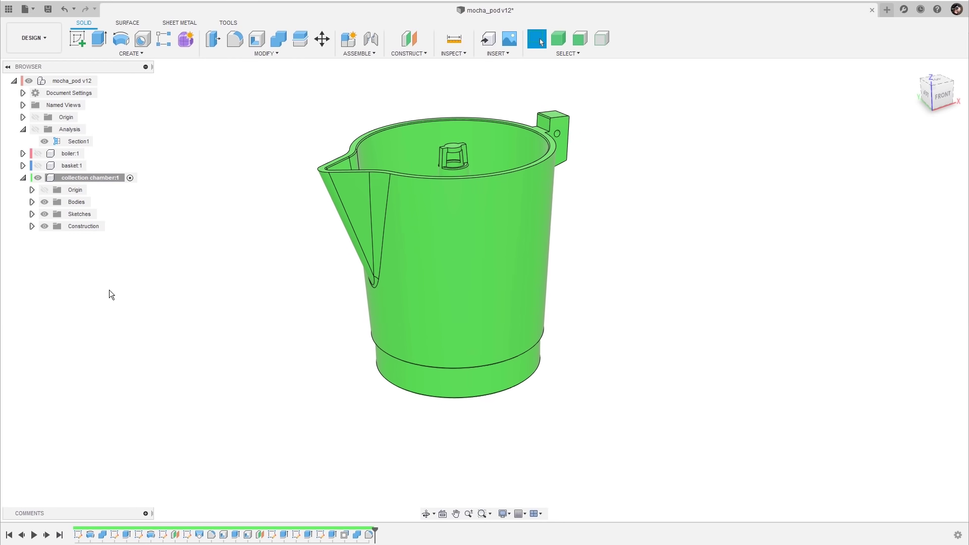
pyautogui.click(25, 180)
pyautogui.click(38, 166)
pyautogui.click(38, 153)
pyautogui.scroll(-3, 689, 229)
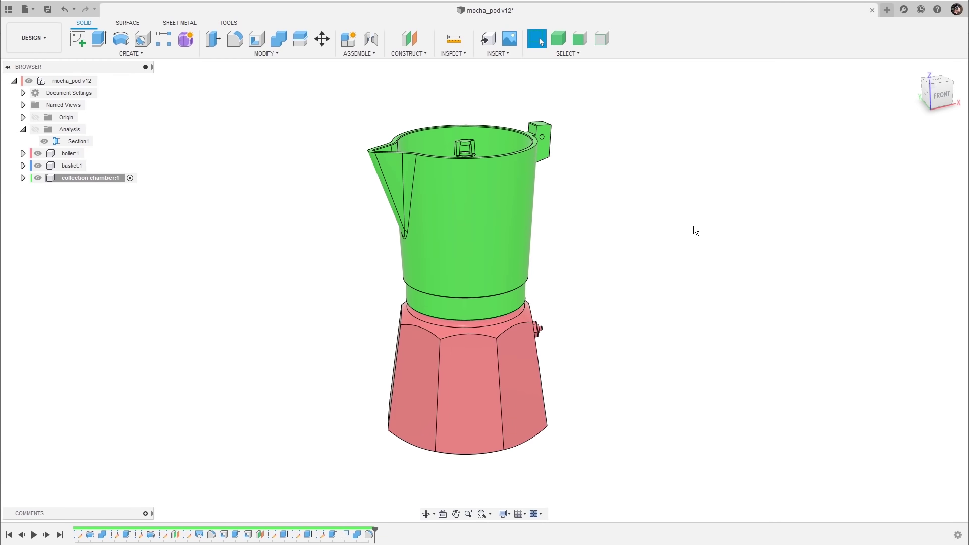
pyautogui.hotkey('shift', 'n')
pyautogui.keyDown('shift'); pyautogui.moveTo(690, 233); pyautogui.dragTo(698, 222, button='middle'); pyautogui.keyUp('shift')
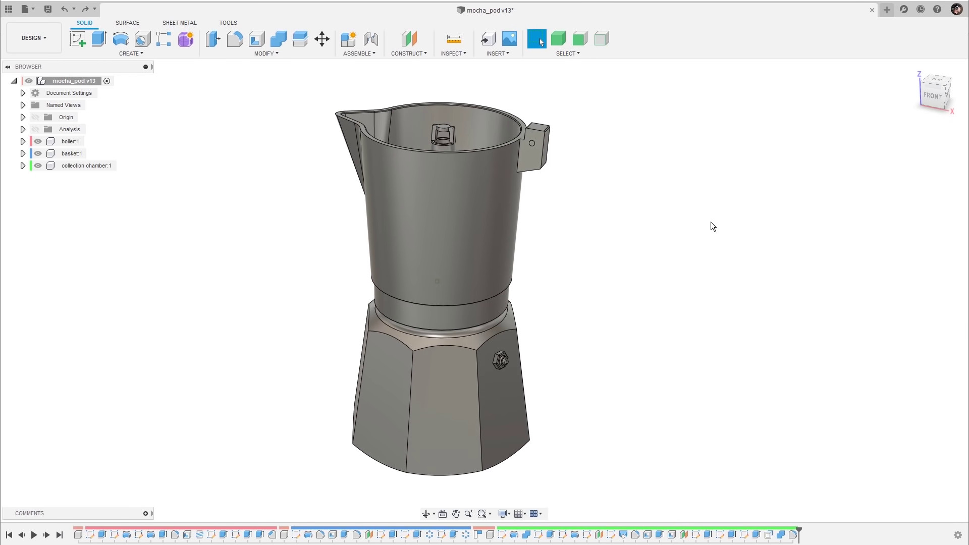
# - Create a new internal component named handle under the top-level assembly and activate it
pyautogui.click(359, 55)
pyautogui.click(365, 64)
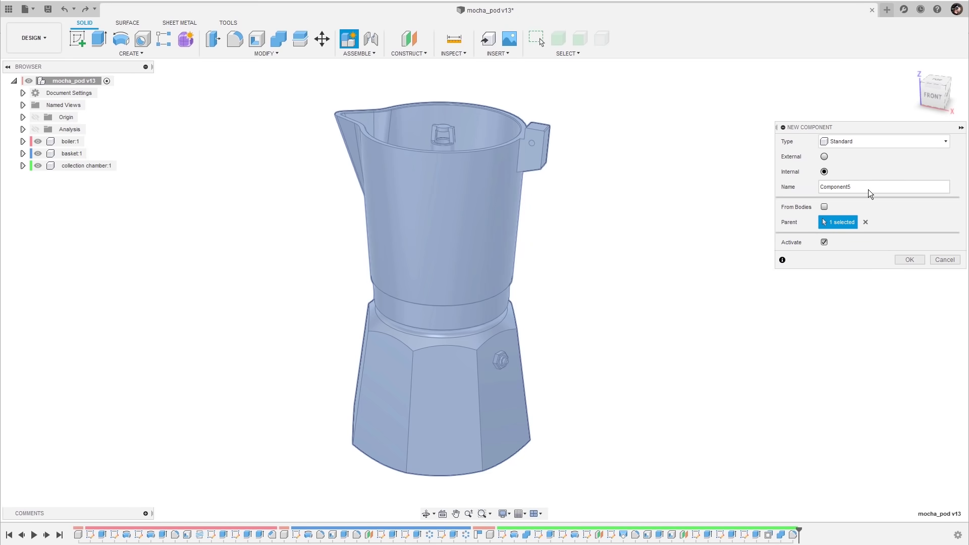
pyautogui.click(820, 186)
pyautogui.write('handle')
pyautogui.press('Return')
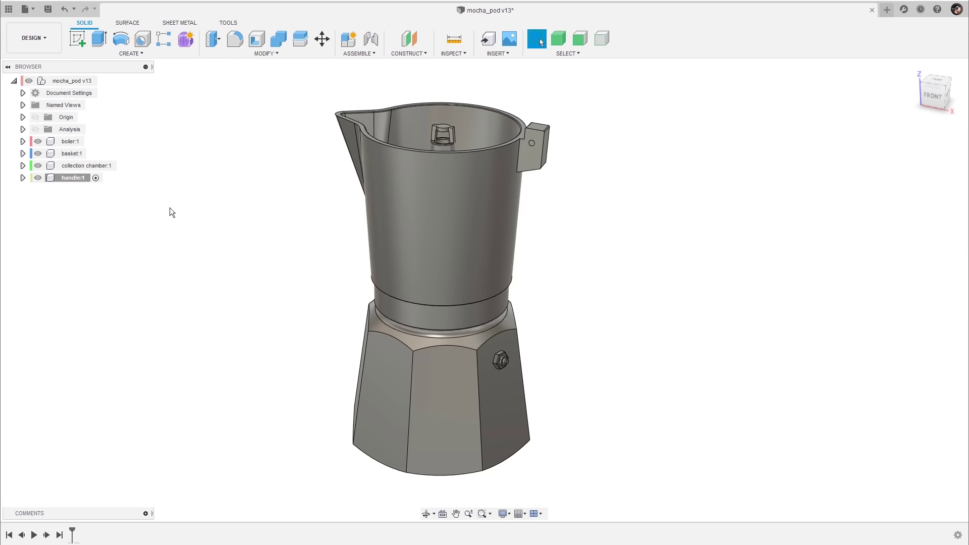
# - Load the collecting chamber reference image from the computer as a canvas
pyautogui.click(504, 54)
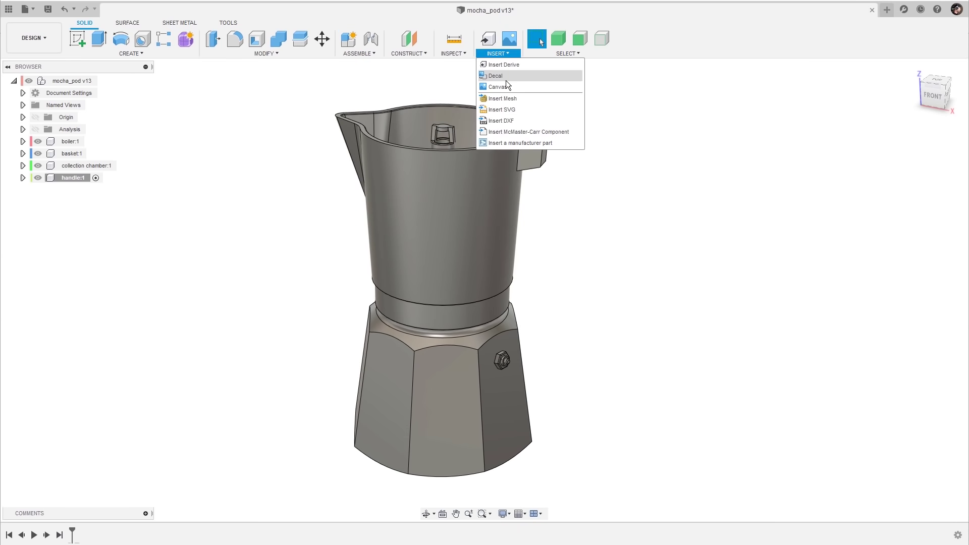
pyautogui.click(507, 84)
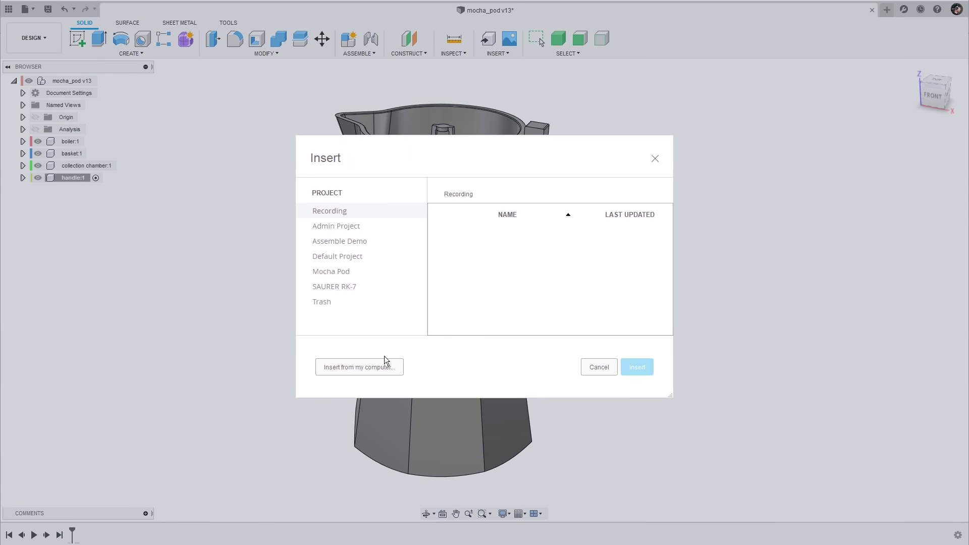
pyautogui.click(373, 367)
pyautogui.click(428, 236)
pyautogui.doubleClick(429, 236)
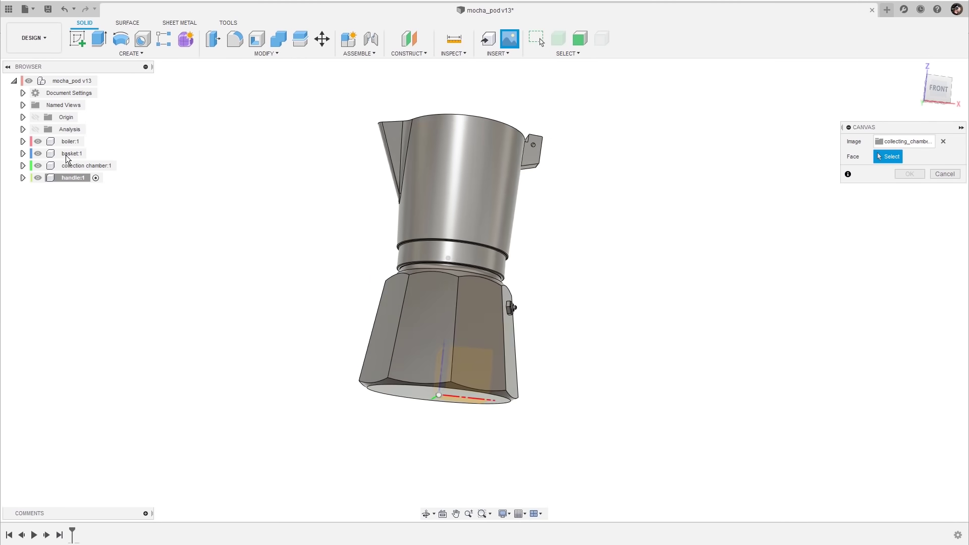
# - Hide the boiler and basket components and place the reference canvas on the XZ plane, flipped horizontally
pyautogui.click(38, 141)
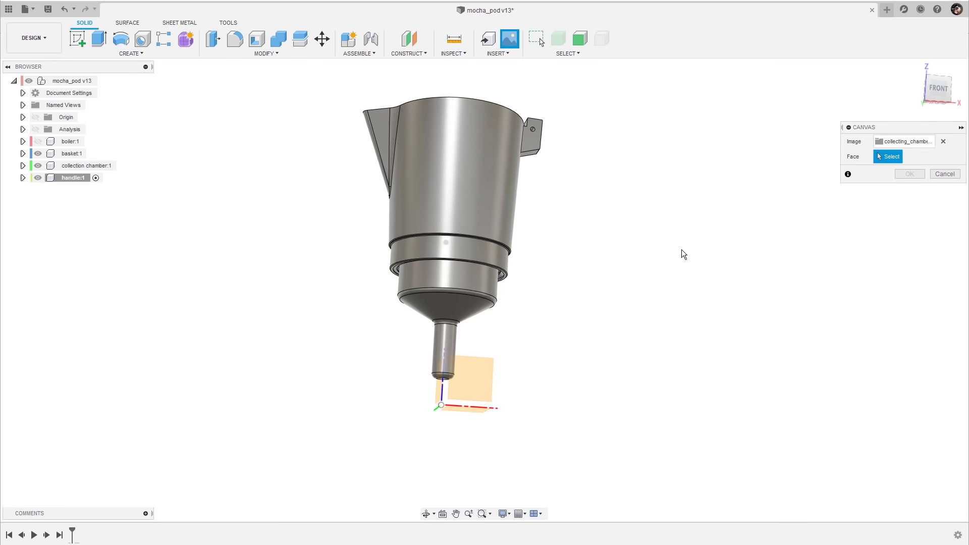
pyautogui.click(38, 153)
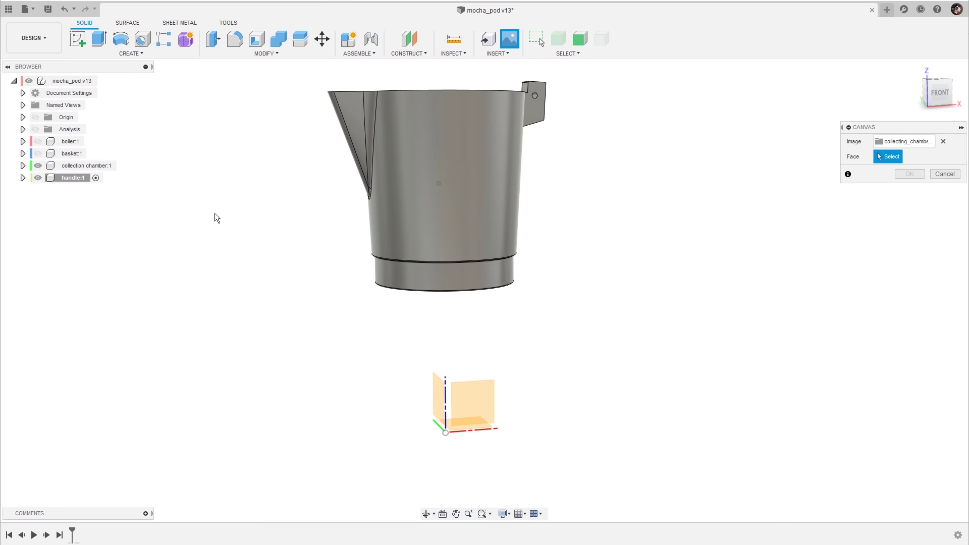
pyautogui.click(474, 413)
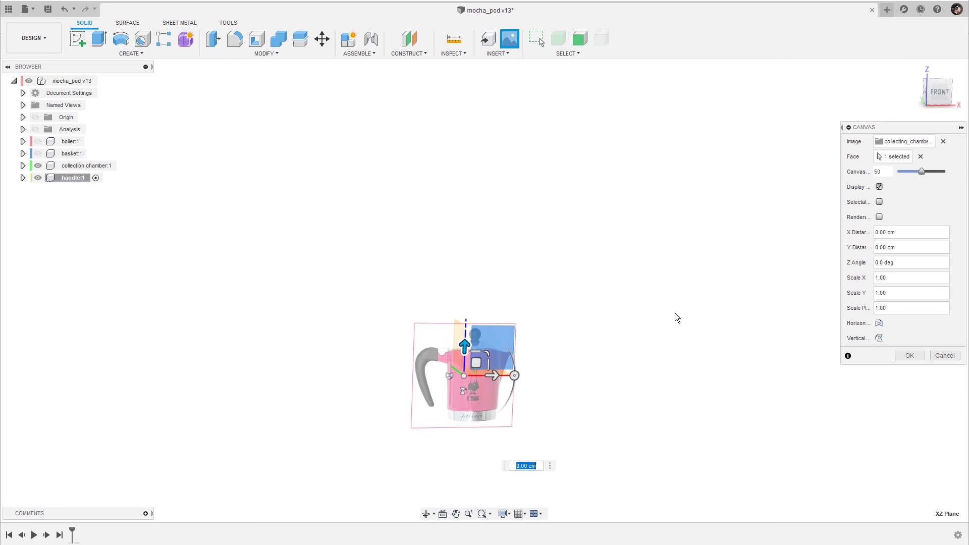
pyautogui.click(880, 324)
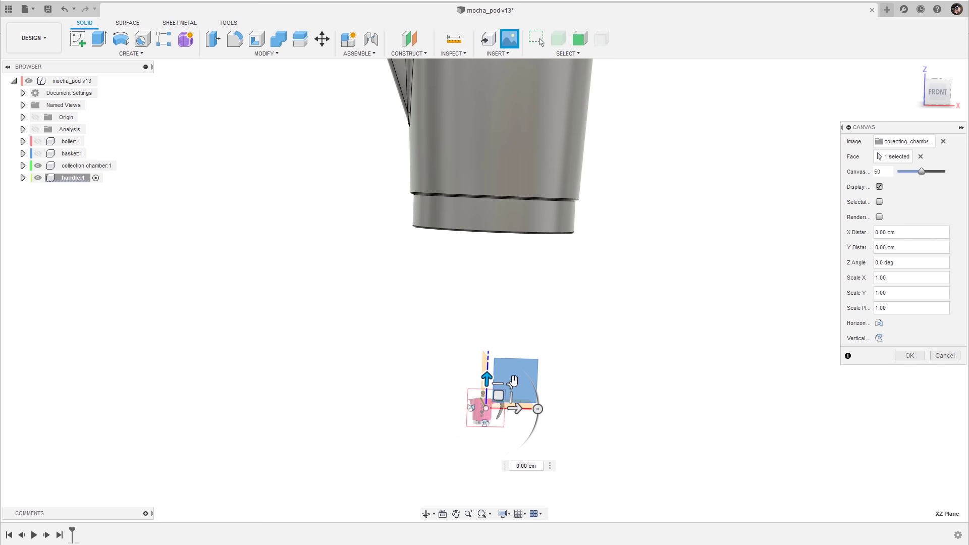
# - Scale the canvas uniformly to about 5.37, raise it about 7.80 cm toward the collection chamber, and apply it
pyautogui.moveTo(510, 385); pyautogui.dragTo(708, 243)
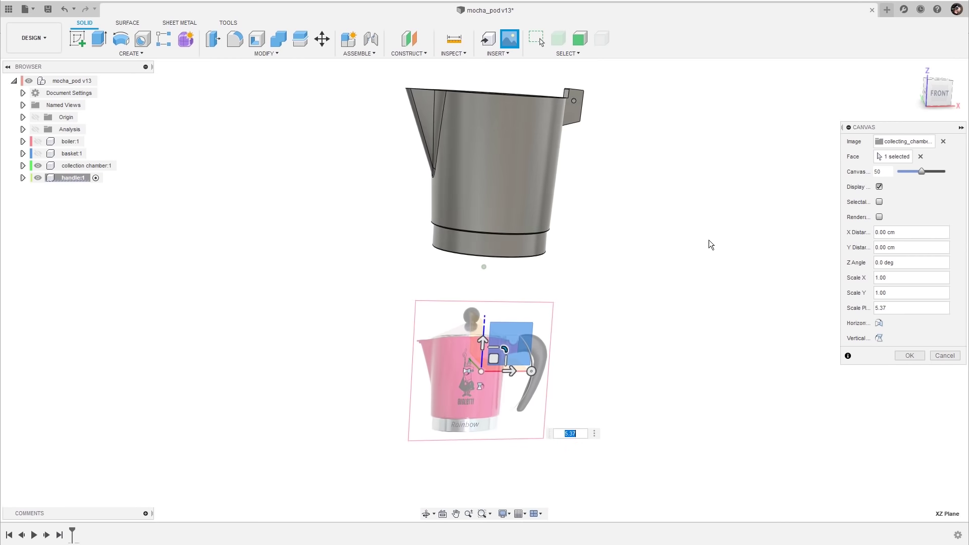
pyautogui.moveTo(488, 363); pyautogui.dragTo(631, 283)
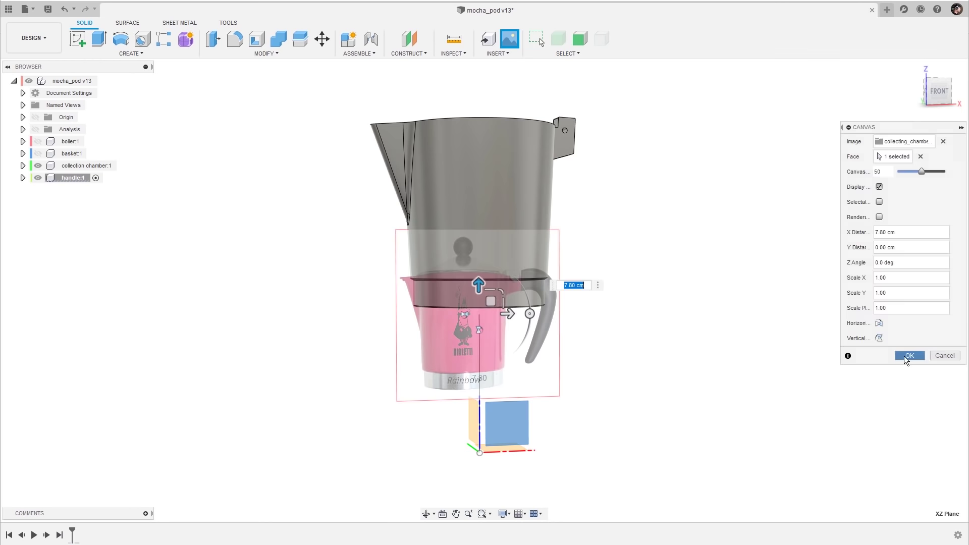
pyautogui.click(909, 356)
pyautogui.keyDown('shift'); pyautogui.moveTo(684, 303); pyautogui.dragTo(727, 262, button='middle'); pyautogui.keyUp('shift')
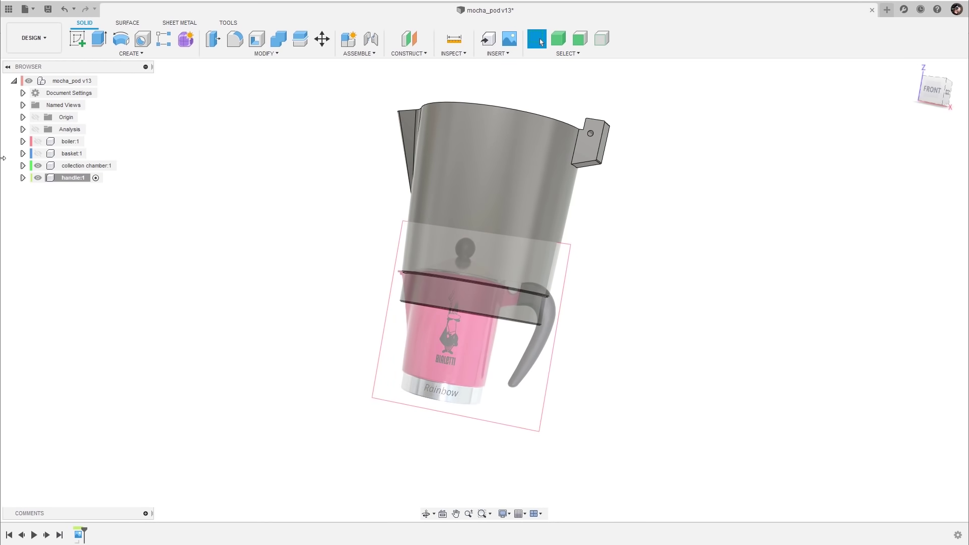
# - Calibrate the handle component's canvas to 2 cm between the lower and upper corners of the handle's joint with the hinge bracket
pyautogui.click(23, 178)
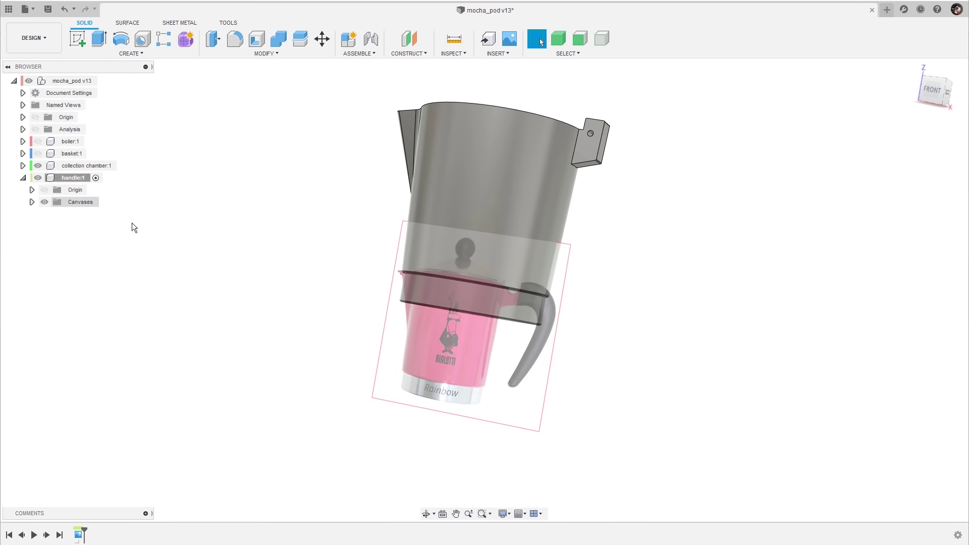
pyautogui.click(31, 202)
pyautogui.click(101, 214)
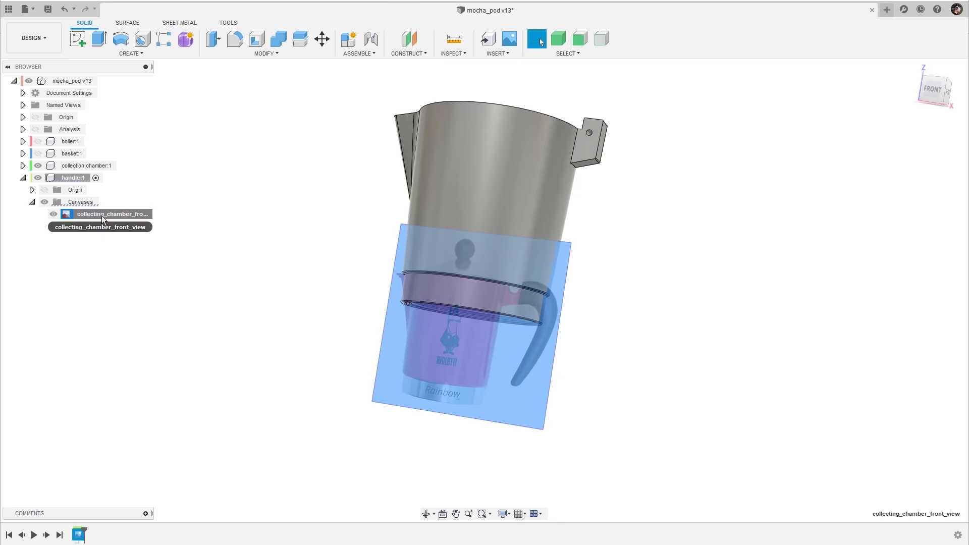
pyautogui.rightClick(104, 215)
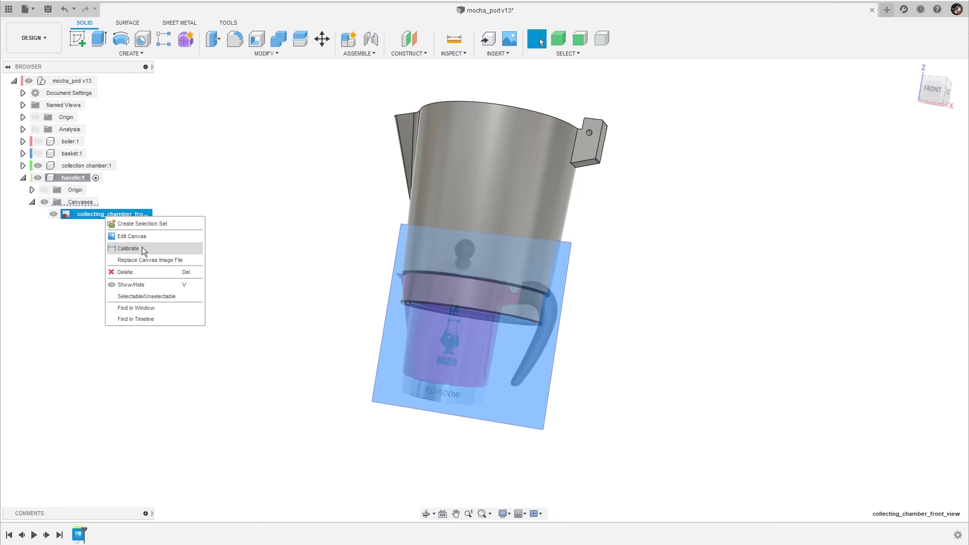
pyautogui.click(129, 248)
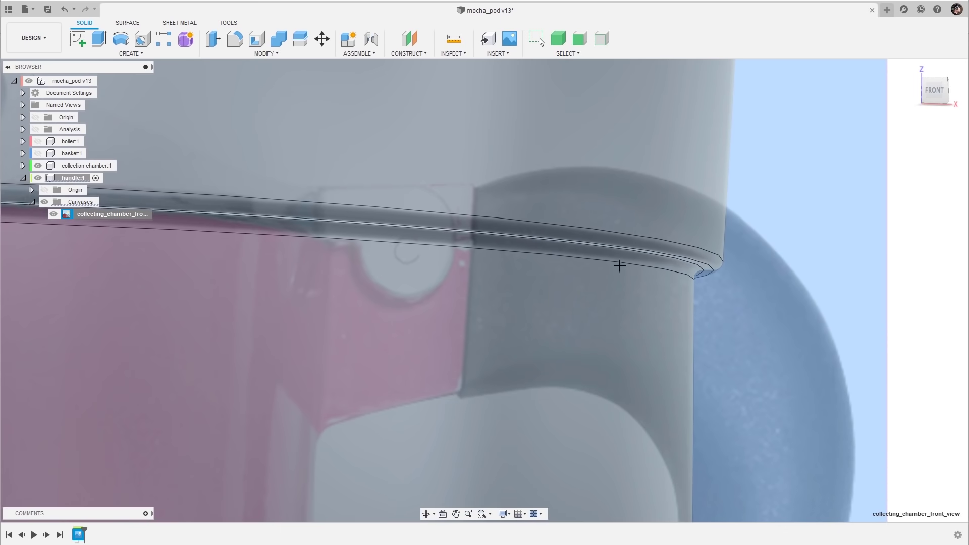
pyautogui.click(460, 399)
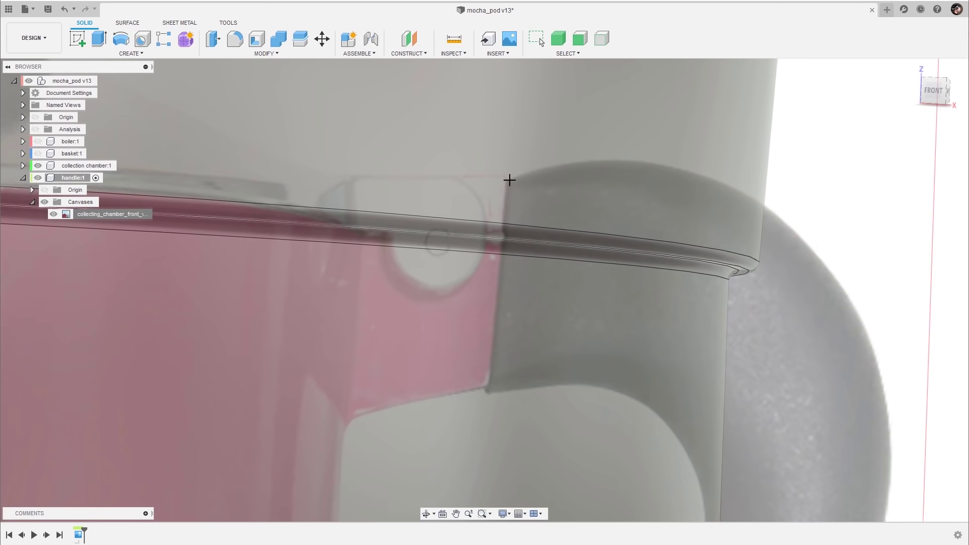
pyautogui.click(507, 178)
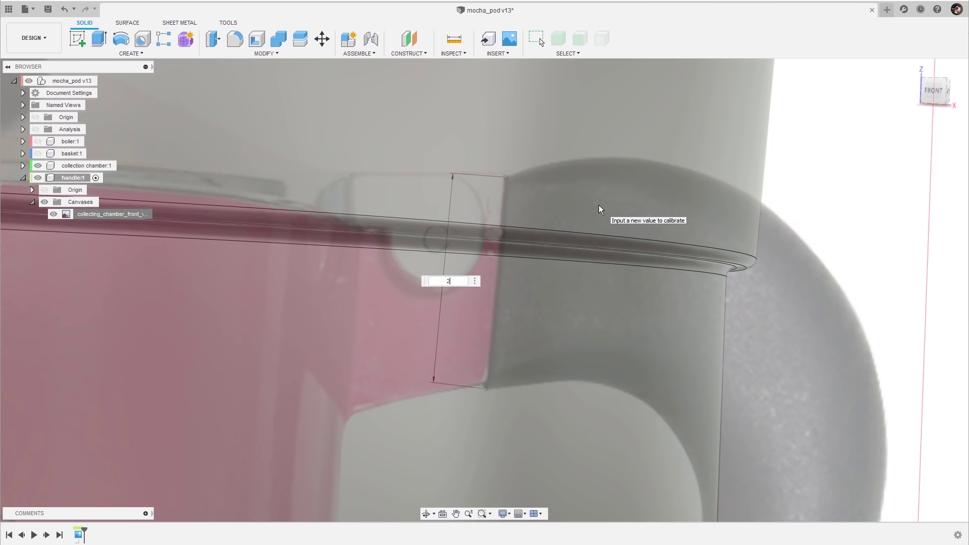
pyautogui.press('Return')
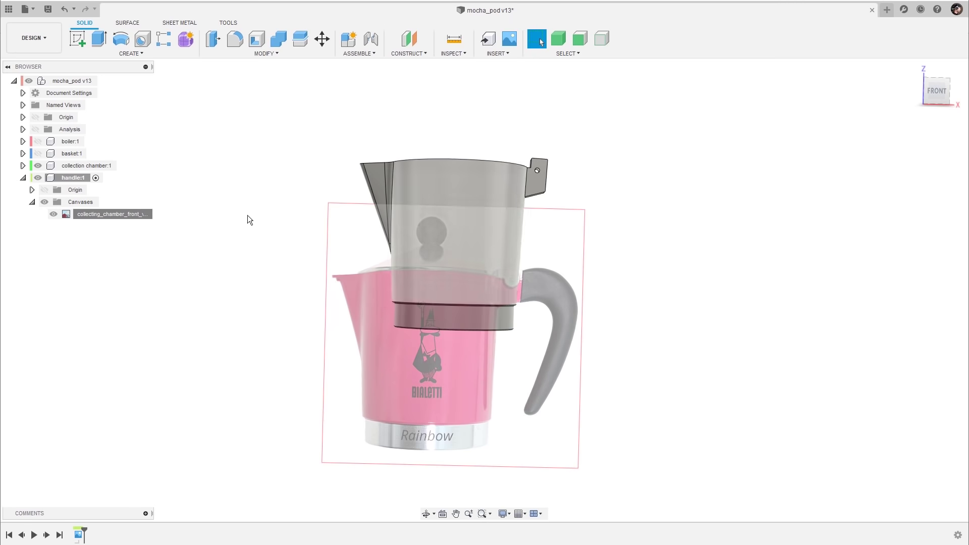
# - Edit the canvas in front view and move it about 6.669 cm in X distance and 1.284 cm in Y distance onto the chamber
pyautogui.rightClick(127, 214)
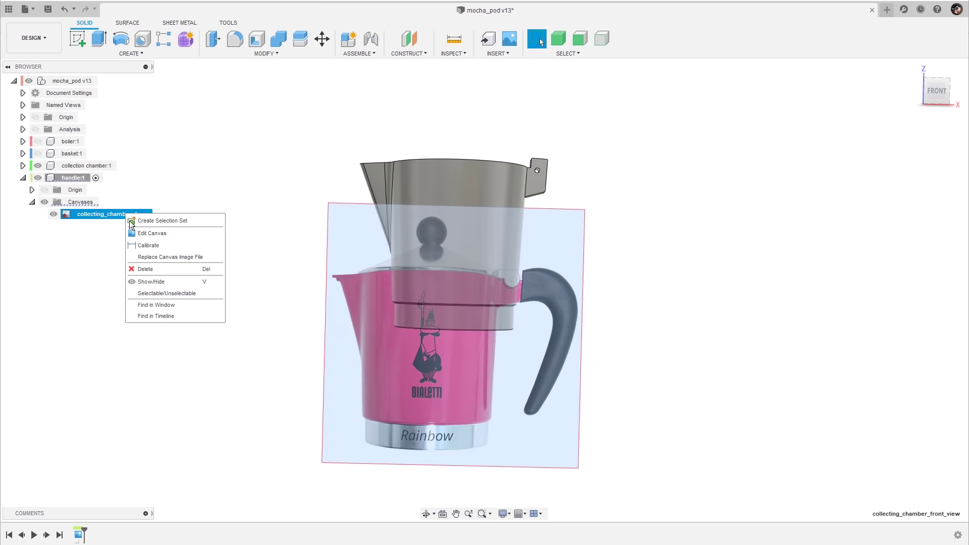
pyautogui.click(161, 238)
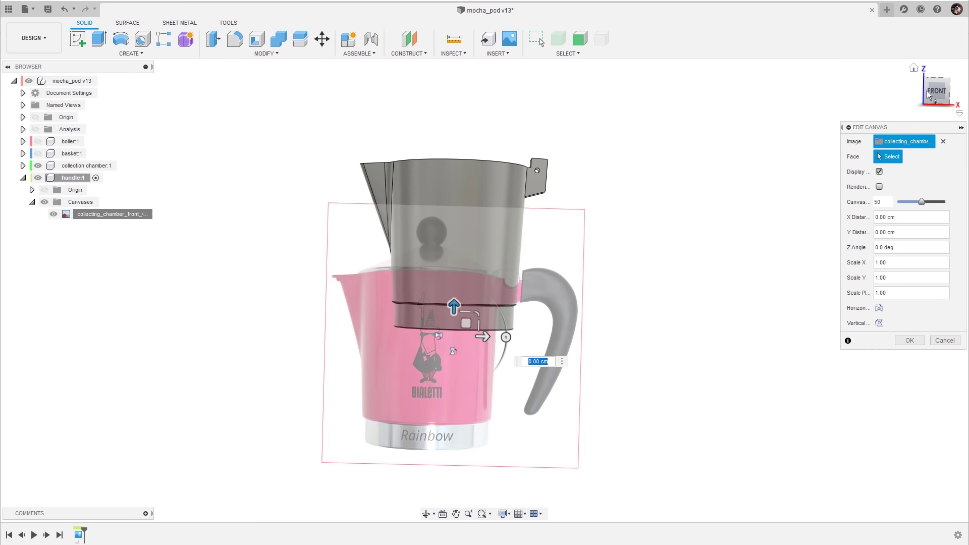
pyautogui.click(937, 96)
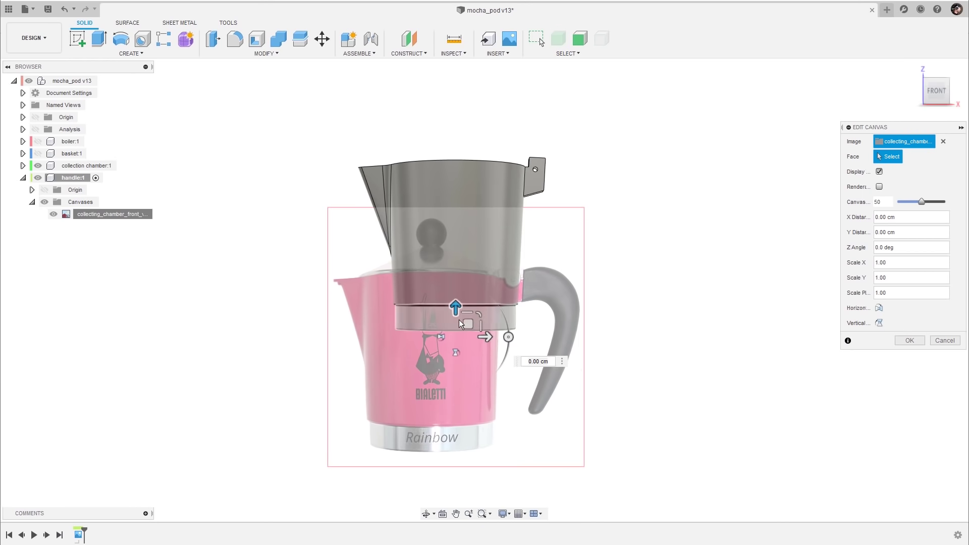
pyautogui.moveTo(468, 324); pyautogui.dragTo(488, 218)
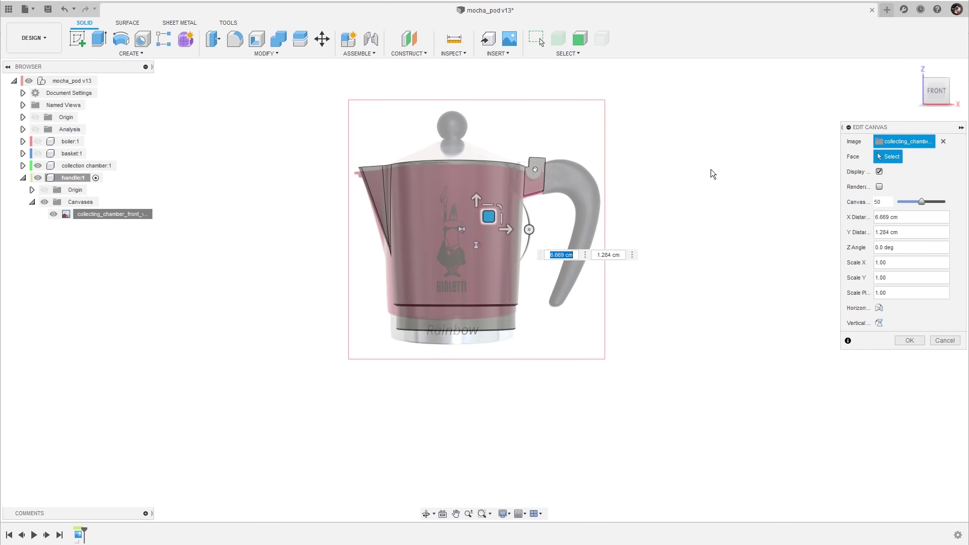
# - Switch the camera to Orthographic and fine-align the canvas with the hinge bracket at about X 6.879 cm and Y 1.336 cm, then apply
pyautogui.click(509, 515)
pyautogui.moveTo(543, 482)
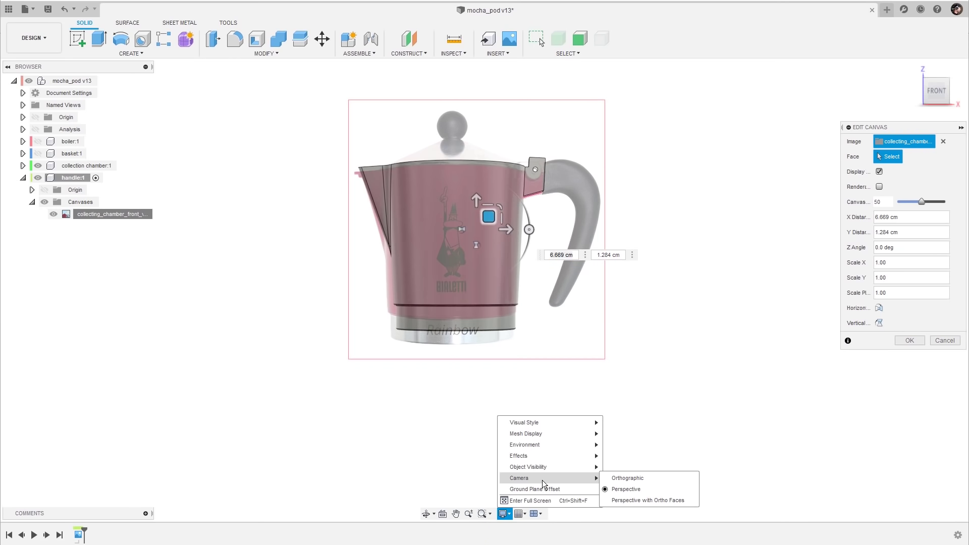
pyautogui.click(642, 480)
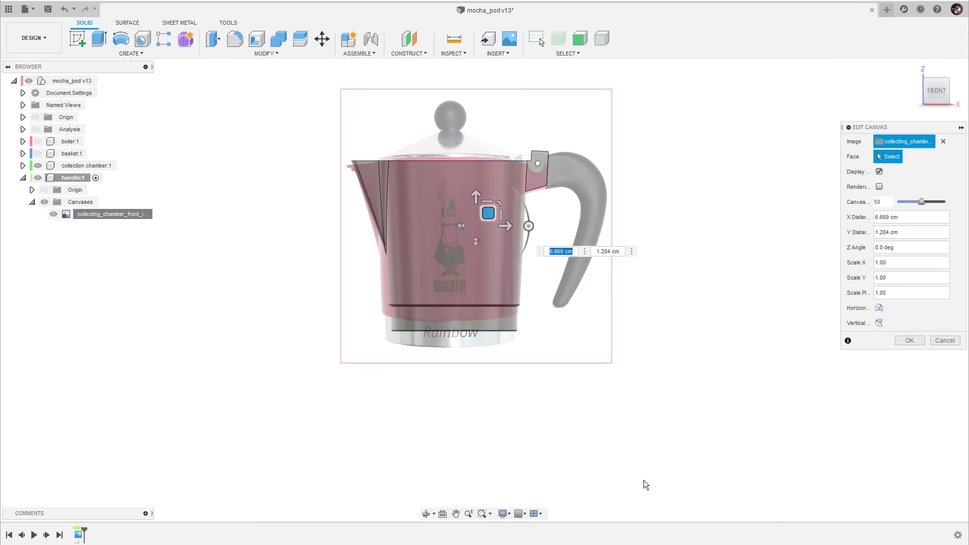
pyautogui.click(937, 94)
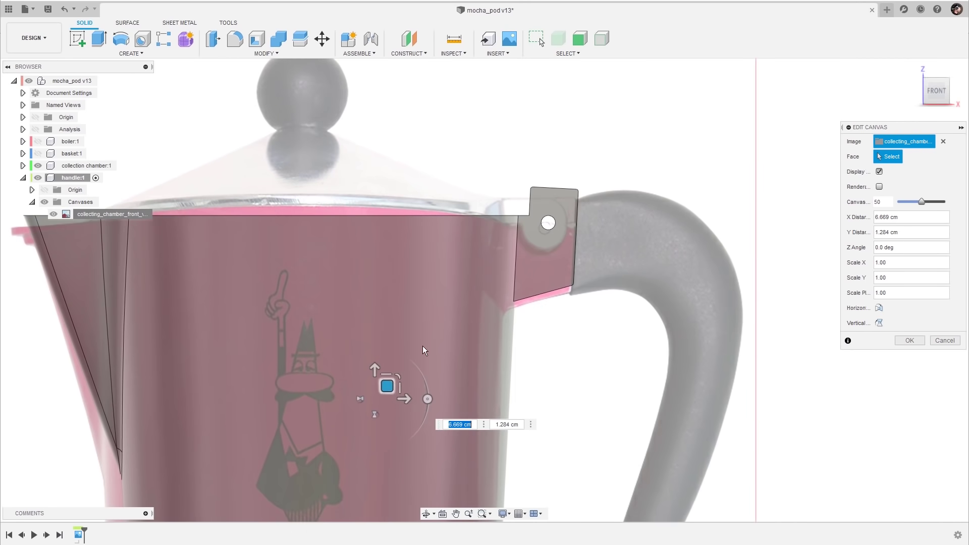
pyautogui.moveTo(387, 388); pyautogui.dragTo(390, 380)
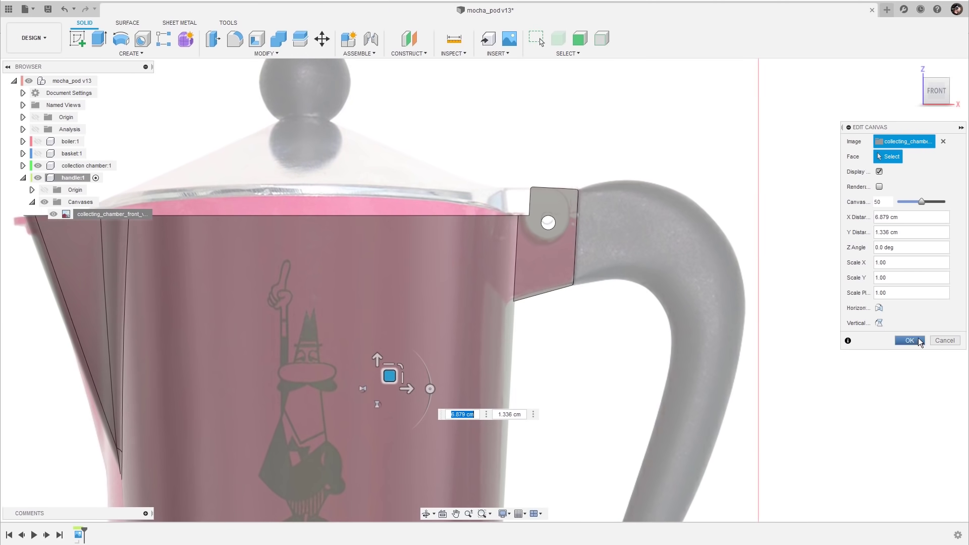
pyautogui.click(910, 341)
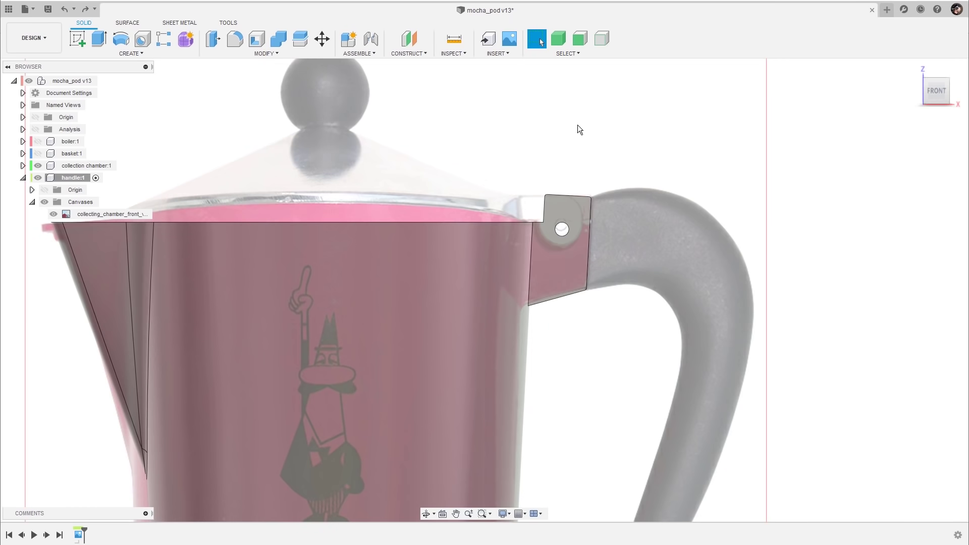
# - Turn on component colour cycling and start a form Box in the handle component with the 2-Point rectangle type
pyautogui.hotkey('shift', 'n')
pyautogui.click(185, 39)
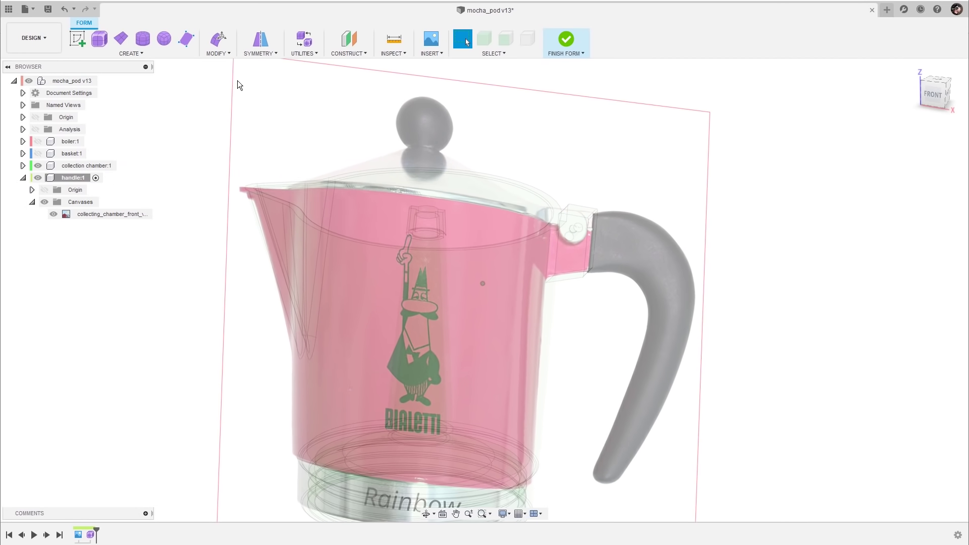
pyautogui.click(101, 43)
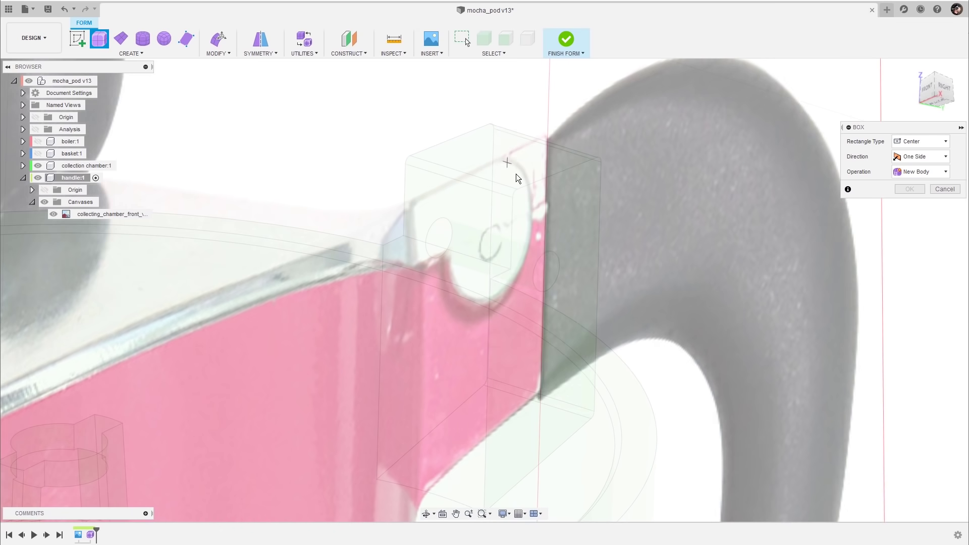
pyautogui.click(931, 142)
pyautogui.click(914, 167)
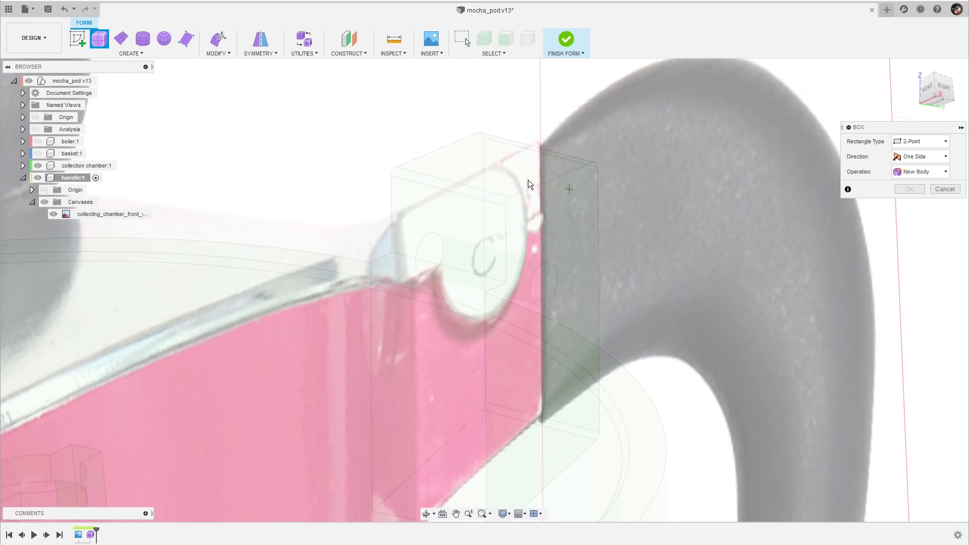
# - Create the box across the hinge bracket's outer end face, 1.30 cm high, with 1 length face, 2 width faces and 1 height face
pyautogui.click(471, 129)
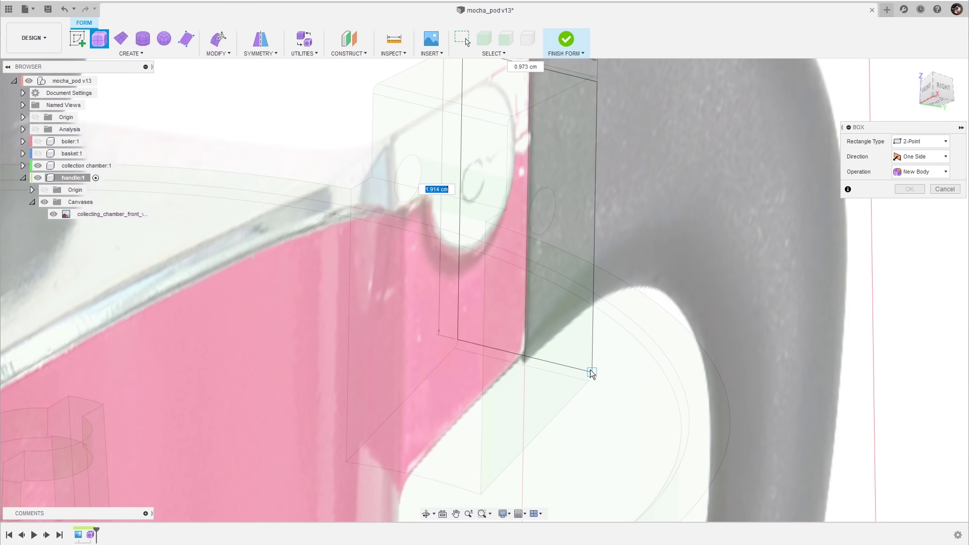
pyautogui.click(593, 375)
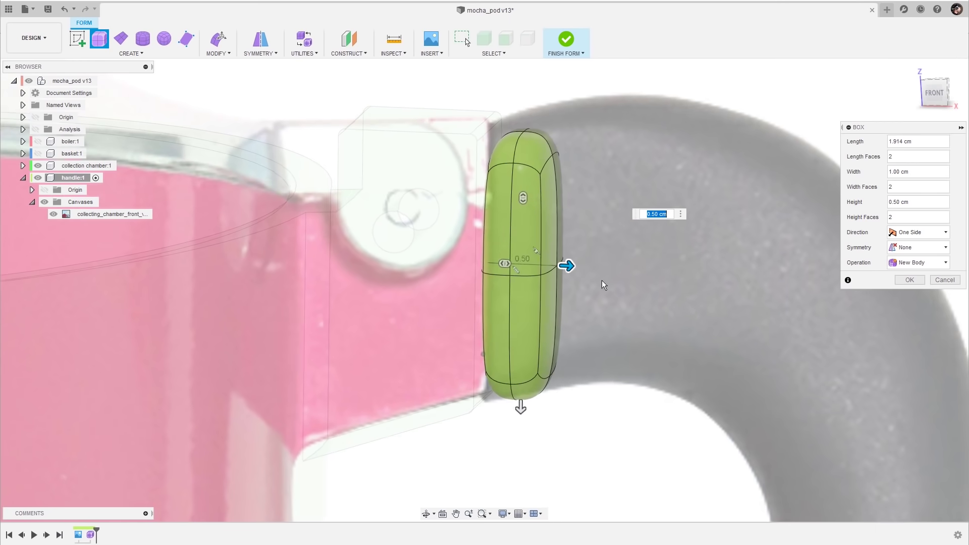
pyautogui.moveTo(564, 267); pyautogui.dragTo(679, 275)
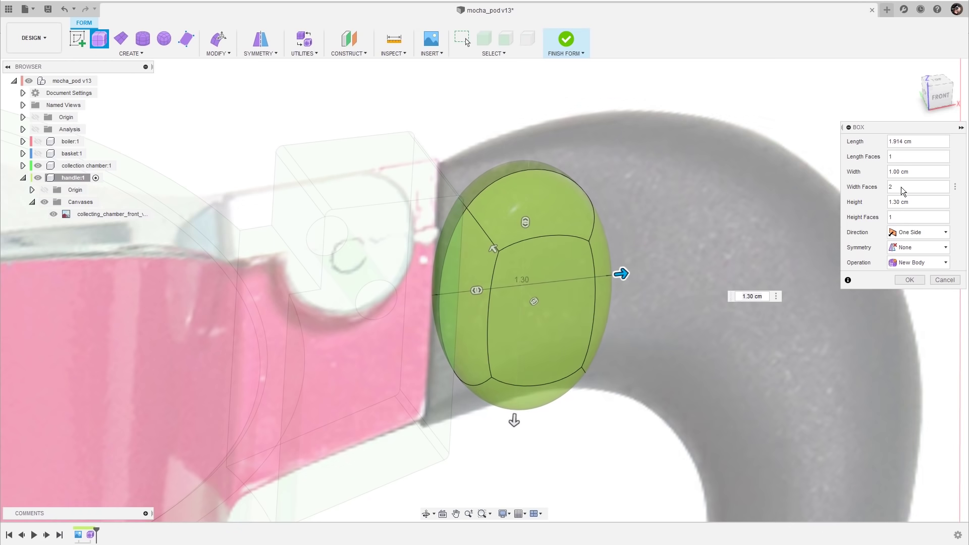
pyautogui.keyDown('shift'); pyautogui.moveTo(865, 199); pyautogui.dragTo(519, 364, button='middle'); pyautogui.keyUp('shift')
pyautogui.keyDown('shift'); pyautogui.moveTo(485, 293); pyautogui.dragTo(504, 255, button='middle'); pyautogui.keyUp('shift')
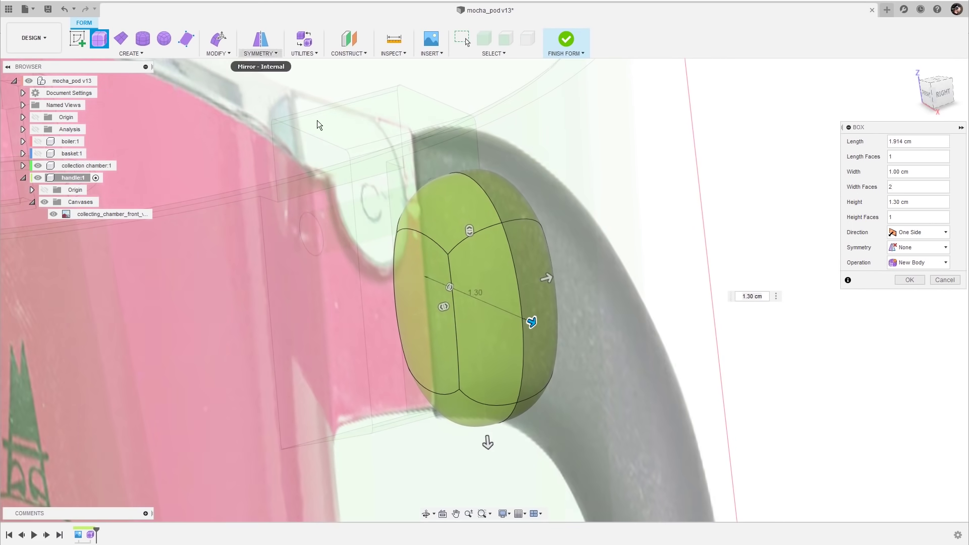
pyautogui.keyDown('shift'); pyautogui.moveTo(496, 192); pyautogui.dragTo(525, 194, button='middle'); pyautogui.keyUp('shift')
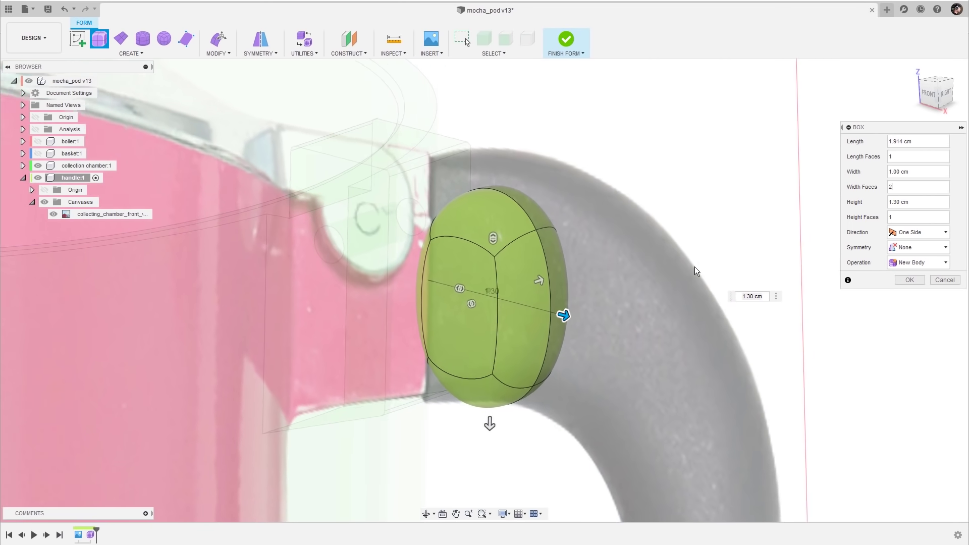
pyautogui.click(910, 280)
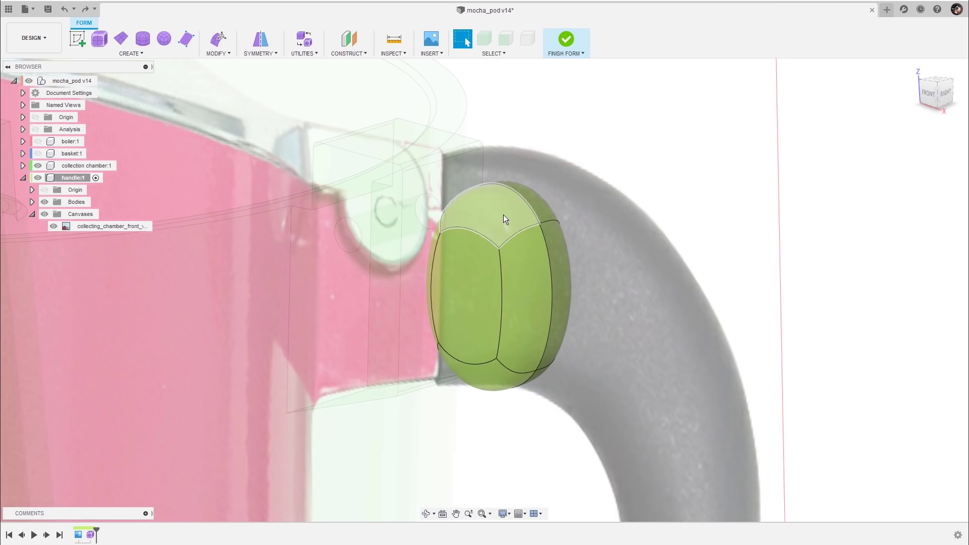
# - Compare the handle body in the box, control frame and smooth display modes, ending on smooth
pyautogui.click(302, 53)
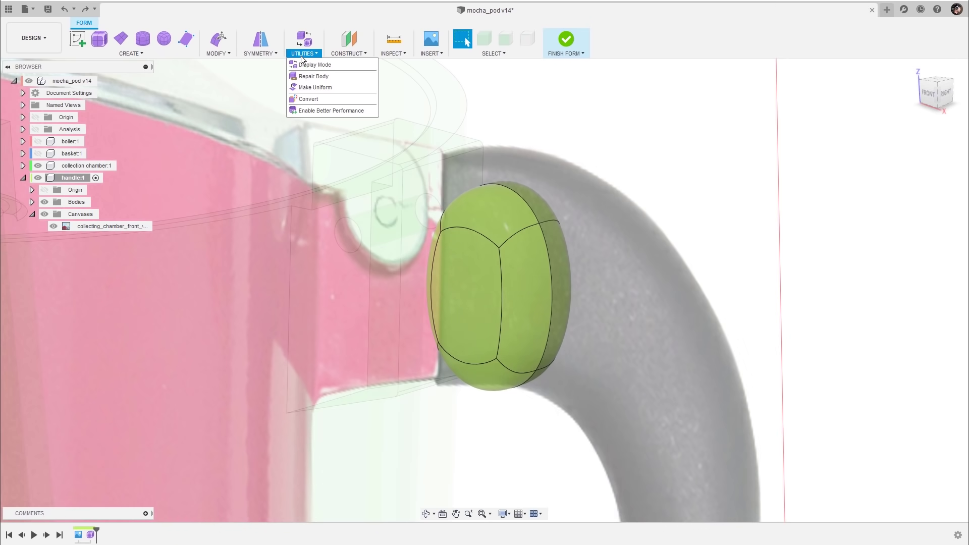
pyautogui.click(317, 65)
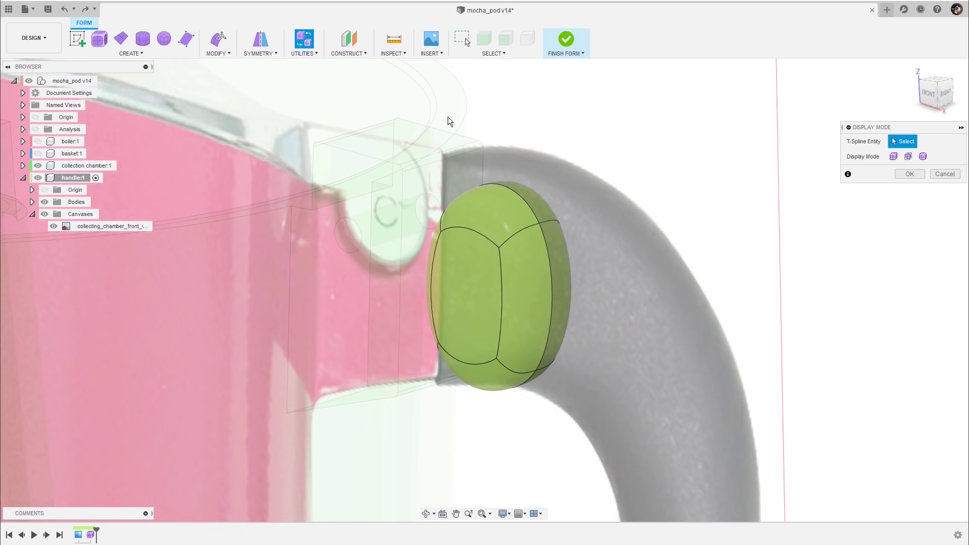
pyautogui.click(893, 157)
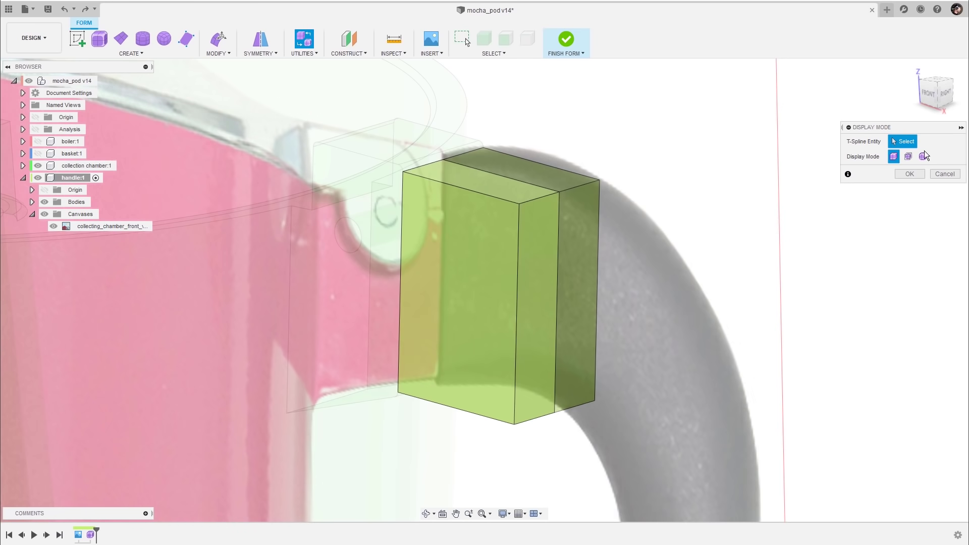
pyautogui.click(909, 157)
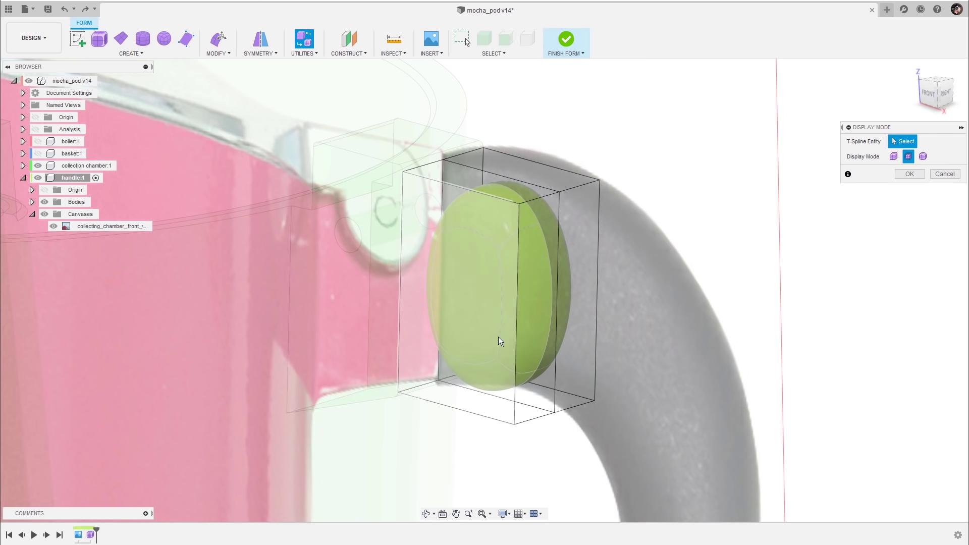
pyautogui.click(924, 157)
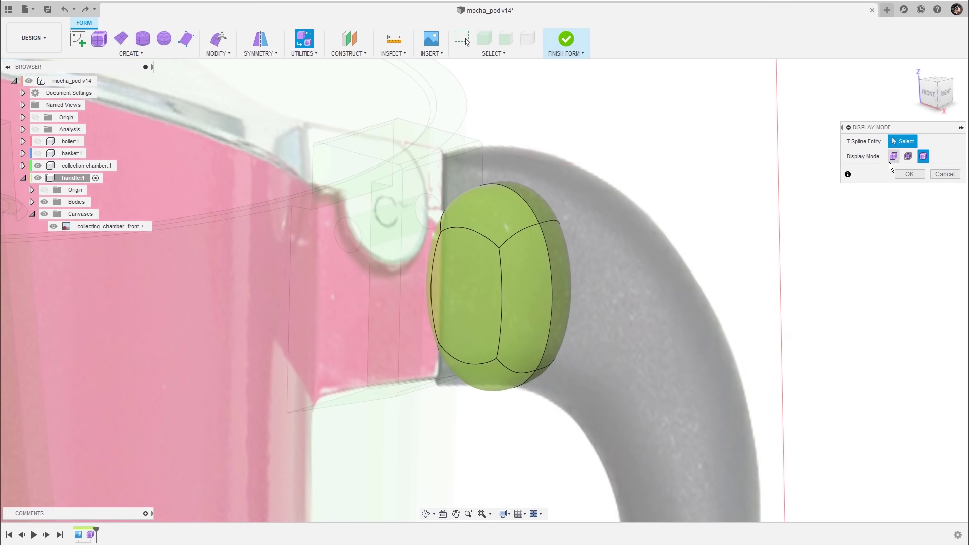
pyautogui.click(909, 174)
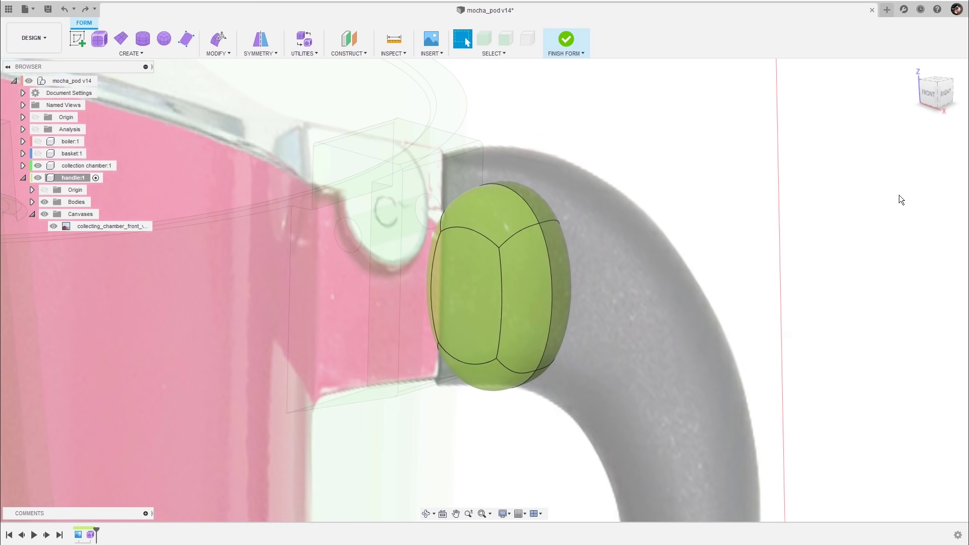
# - Apply internal mirror symmetry to the handle form using the two adjacent faces on its outer end
pyautogui.click(262, 41)
pyautogui.keyDown('shift'); pyautogui.moveTo(746, 208); pyautogui.dragTo(909, 156, button='middle'); pyautogui.keyUp('shift')
pyautogui.click(521, 274)
pyautogui.click(555, 298)
pyautogui.click(909, 160)
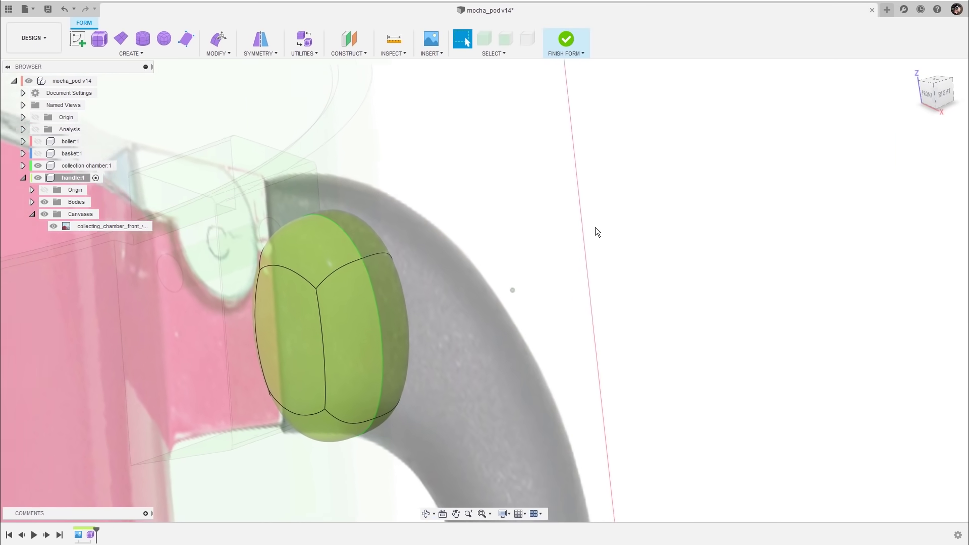
# - Crease the edges around the form's end face that meets the hinge bracket
pyautogui.keyDown('shift'); pyautogui.moveTo(596, 227); pyautogui.dragTo(638, 195, button='middle'); pyautogui.keyUp('shift')
pyautogui.keyDown('shift'); pyautogui.moveTo(649, 264); pyautogui.dragTo(690, 238, button='middle'); pyautogui.keyUp('shift')
pyautogui.keyDown('shift'); pyautogui.moveTo(701, 179); pyautogui.dragTo(709, 179, button='middle'); pyautogui.keyUp('shift')
pyautogui.click(219, 54)
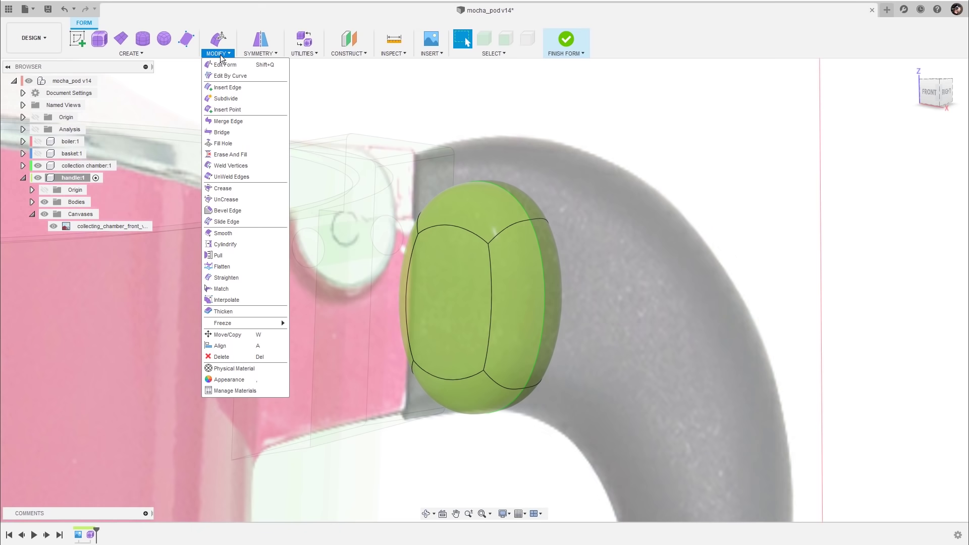
pyautogui.click(241, 191)
pyautogui.keyDown('shift'); pyautogui.moveTo(750, 165); pyautogui.dragTo(647, 153, button='middle'); pyautogui.keyUp('shift')
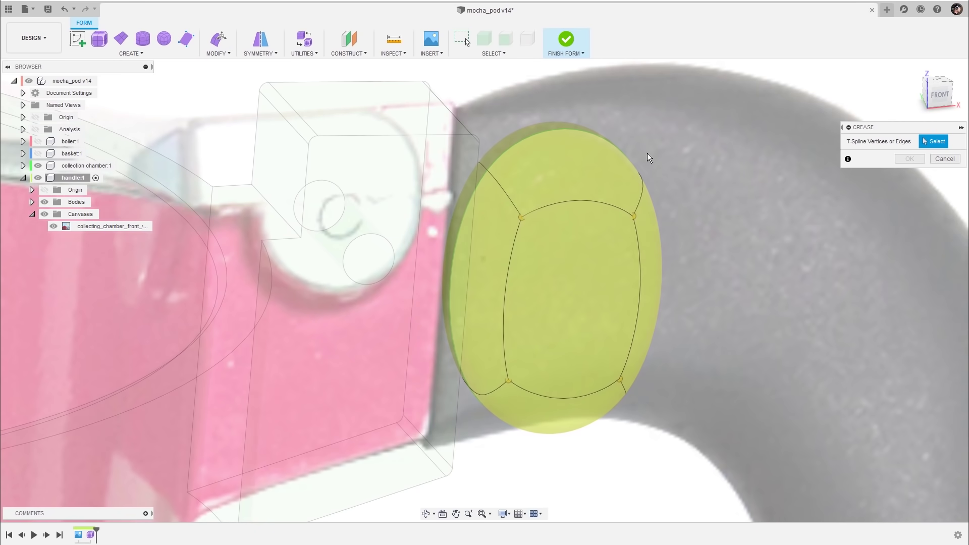
pyautogui.click(506, 193)
pyautogui.click(511, 253)
pyautogui.keyDown('shift'); pyautogui.moveTo(559, 287); pyautogui.dragTo(485, 326, button='middle'); pyautogui.keyUp('shift')
pyautogui.click(485, 326)
pyautogui.keyDown('shift'); pyautogui.moveTo(559, 319); pyautogui.dragTo(480, 159, button='middle'); pyautogui.keyUp('shift')
pyautogui.scroll(-1, 480, 162)
pyautogui.click(910, 160)
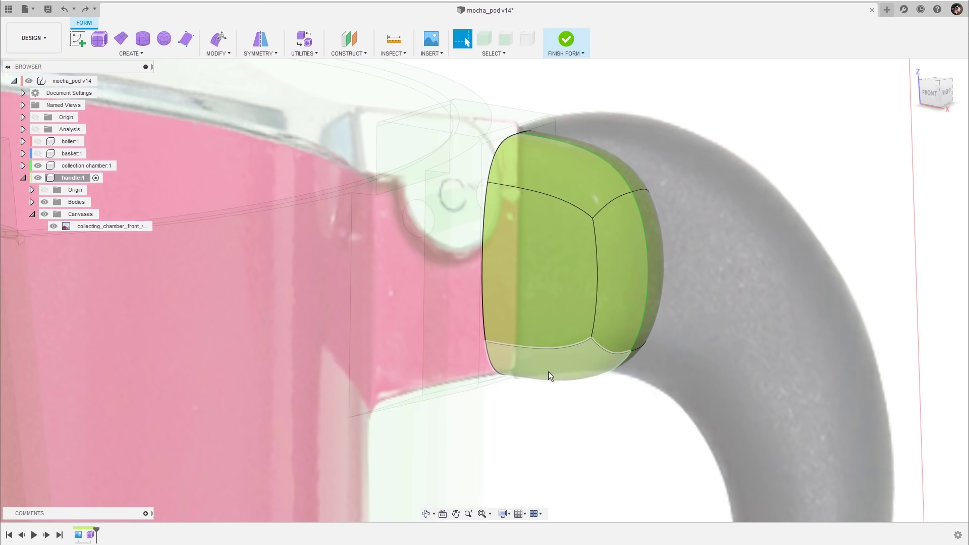
# - Switch to box display and bevel the form's upper and lower lengthwise side edges at a location of about 0.09 with 1 segment
pyautogui.moveTo(760, 135)
pyautogui.keyDown('shift'); pyautogui.mouseDown(button='middle')
pyautogui.moveTo(775, 125)
pyautogui.moveTo(769, 148)
pyautogui.moveTo(779, 140)
pyautogui.mouseUp(button='middle'); pyautogui.keyUp('shift')
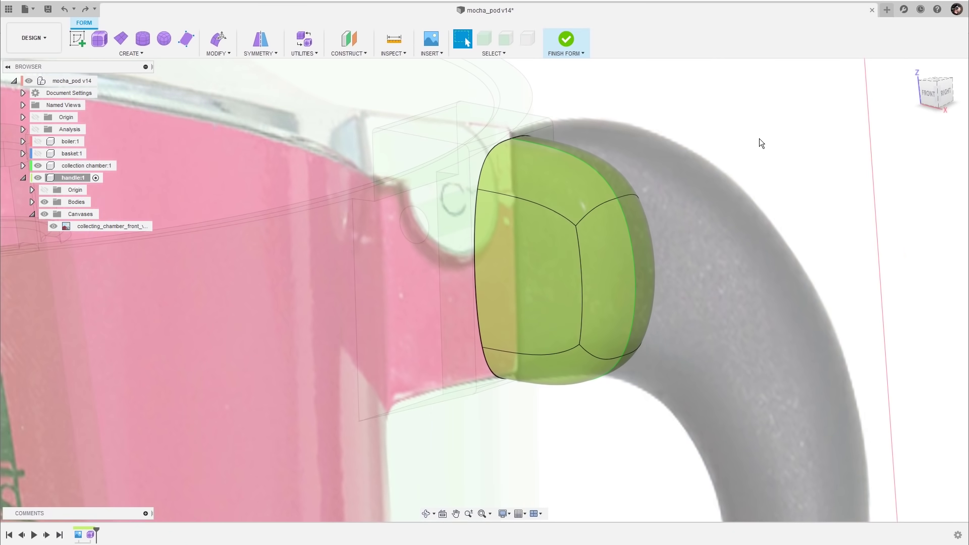
pyautogui.hotkey('ctrl', '1')
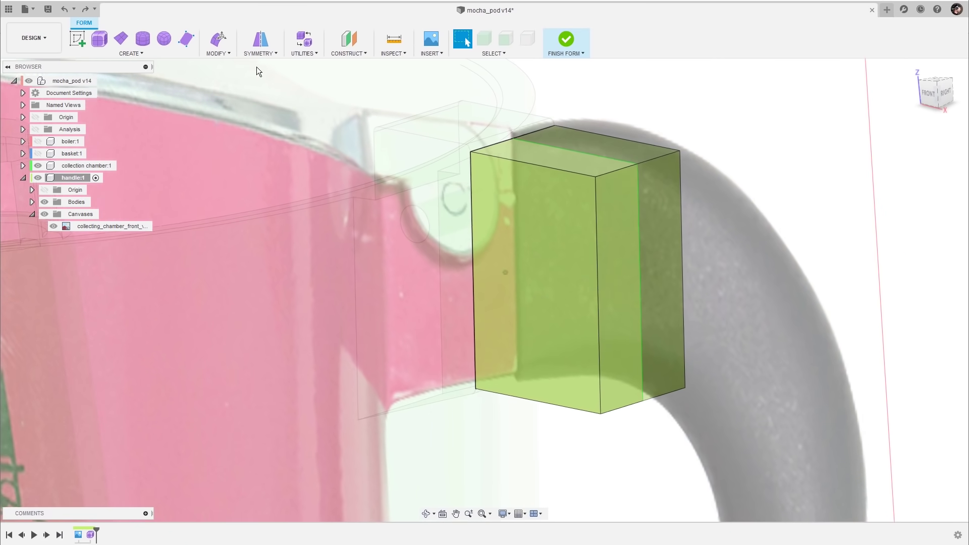
pyautogui.click(228, 54)
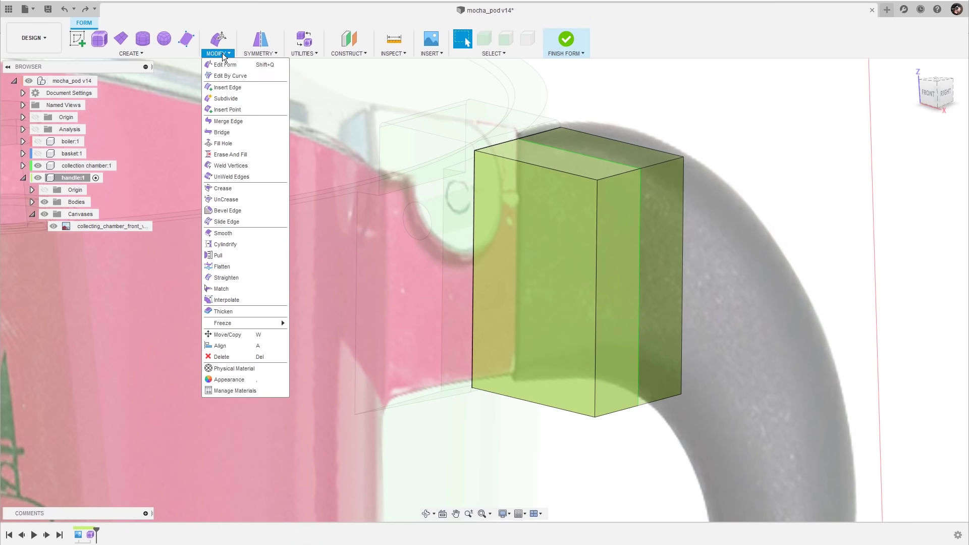
pyautogui.click(228, 210)
pyautogui.keyDown('shift'); pyautogui.moveTo(620, 137); pyautogui.dragTo(540, 180, button='middle'); pyautogui.keyUp('shift')
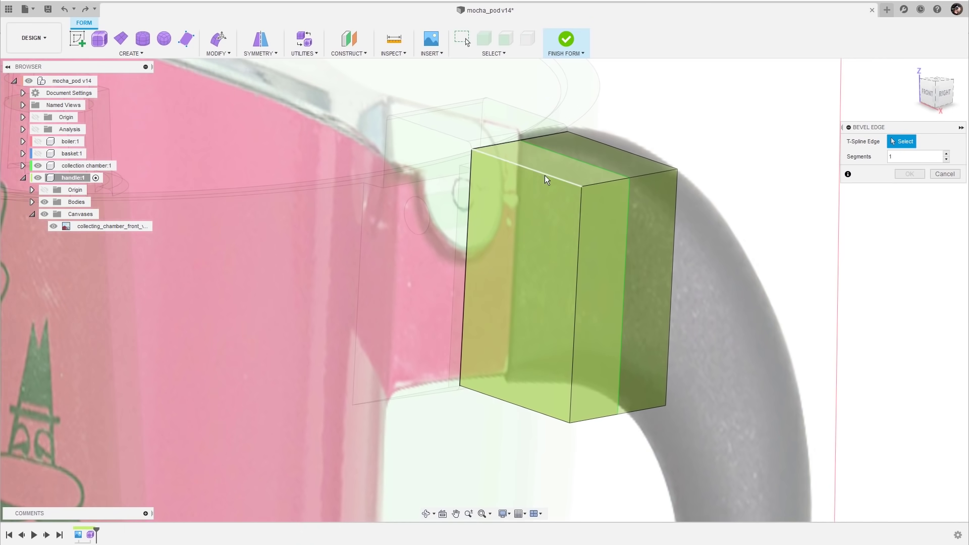
pyautogui.click(544, 175)
pyautogui.click(516, 405)
pyautogui.keyDown('shift'); pyautogui.moveTo(727, 197); pyautogui.dragTo(500, 188, button='middle'); pyautogui.keyUp('shift')
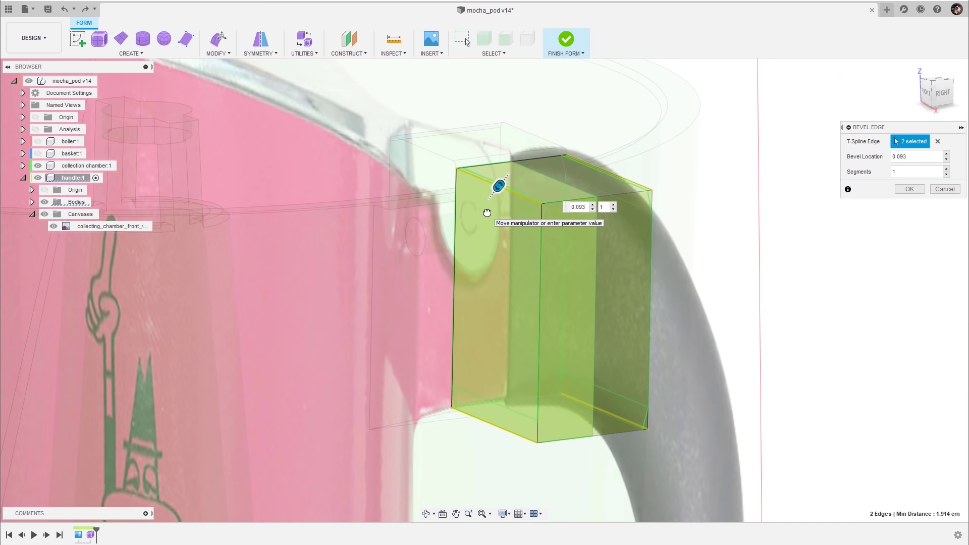
pyautogui.click(910, 189)
pyautogui.keyDown('shift'); pyautogui.moveTo(807, 234); pyautogui.dragTo(767, 200, button='middle'); pyautogui.keyUp('shift')
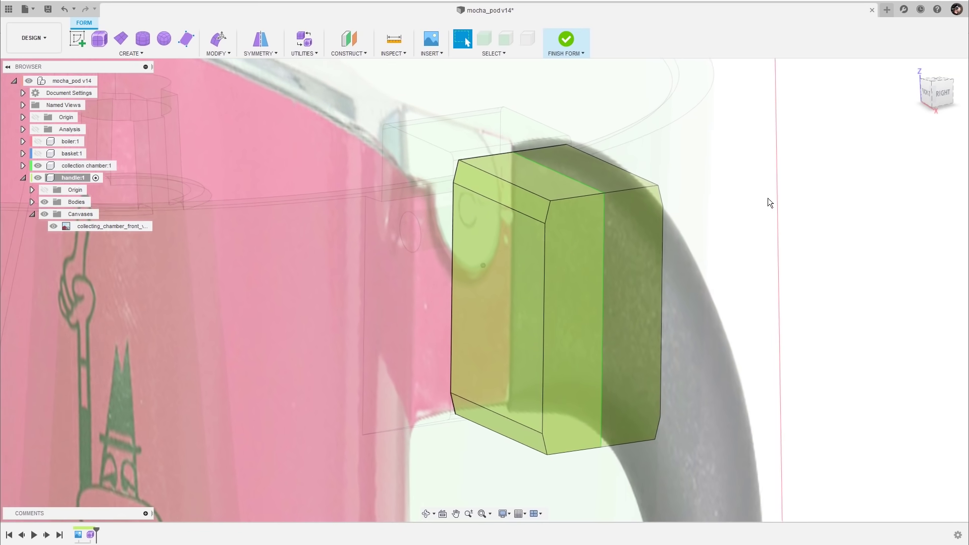
# - Slide the bevel edges on the form's upper and lower faces inward and return to smooth display
pyautogui.click(225, 54)
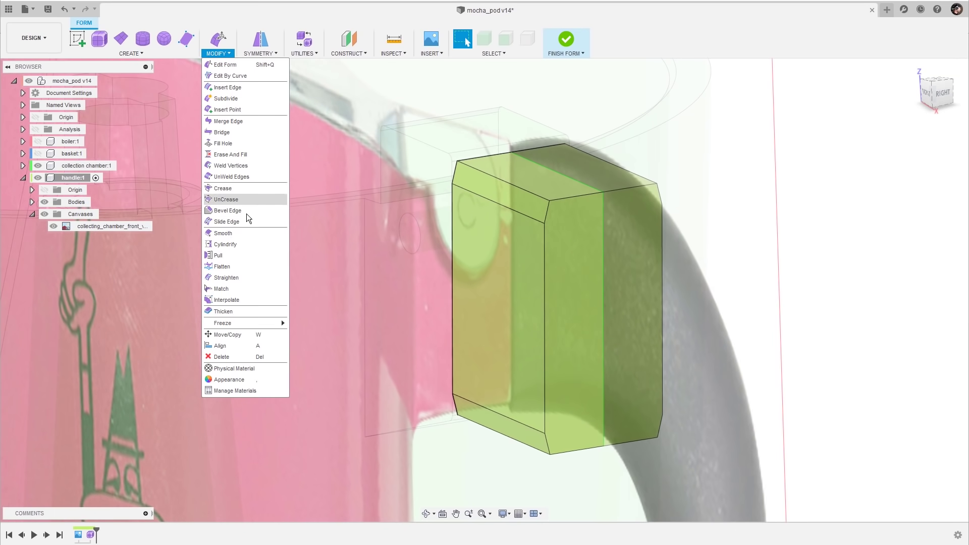
pyautogui.click(233, 222)
pyautogui.keyDown('shift'); pyautogui.moveTo(393, 191); pyautogui.dragTo(523, 194, button='middle'); pyautogui.keyUp('shift')
pyautogui.click(523, 193)
pyautogui.click(490, 434)
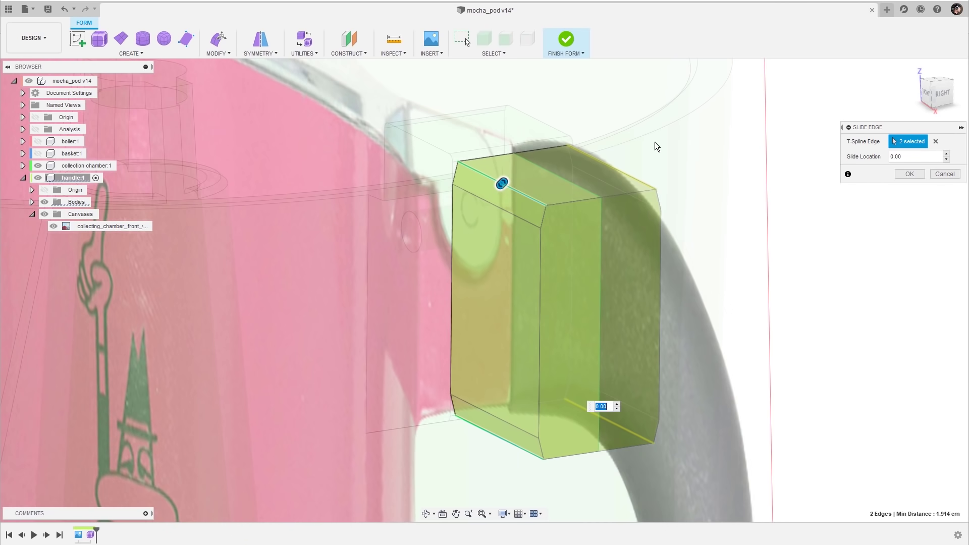
pyautogui.keyDown('shift'); pyautogui.moveTo(662, 156); pyautogui.dragTo(486, 181, button='middle'); pyautogui.keyUp('shift')
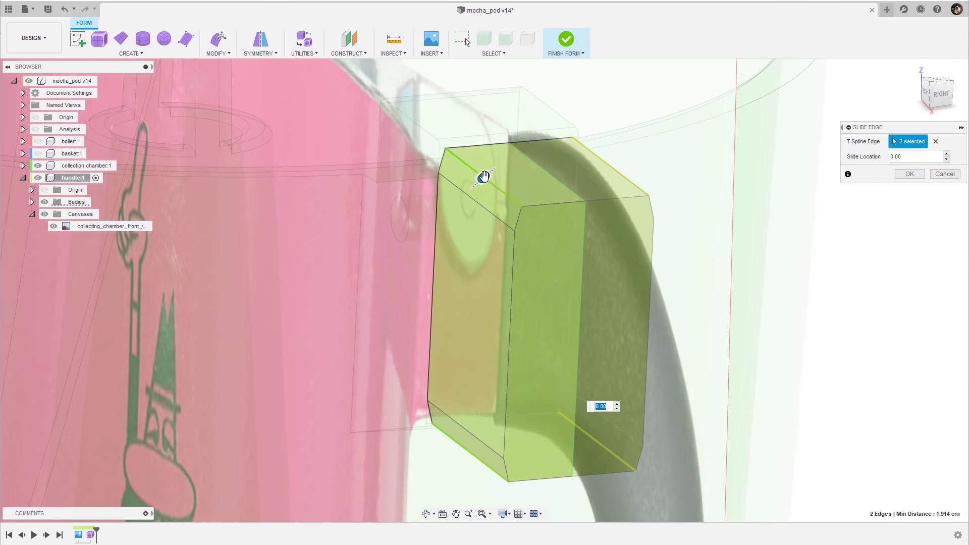
pyautogui.click(910, 173)
pyautogui.moveTo(873, 228)
pyautogui.keyDown('shift'); pyautogui.mouseDown(button='middle')
pyautogui.moveTo(846, 235)
pyautogui.moveTo(855, 231)
pyautogui.mouseUp(button='middle'); pyautogui.keyUp('shift')
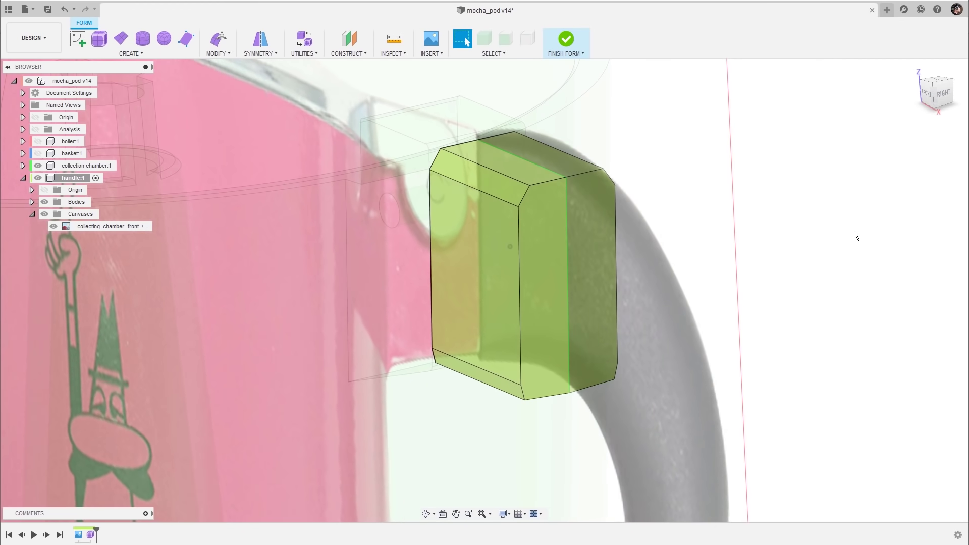
pyautogui.hotkey('alt', '3')
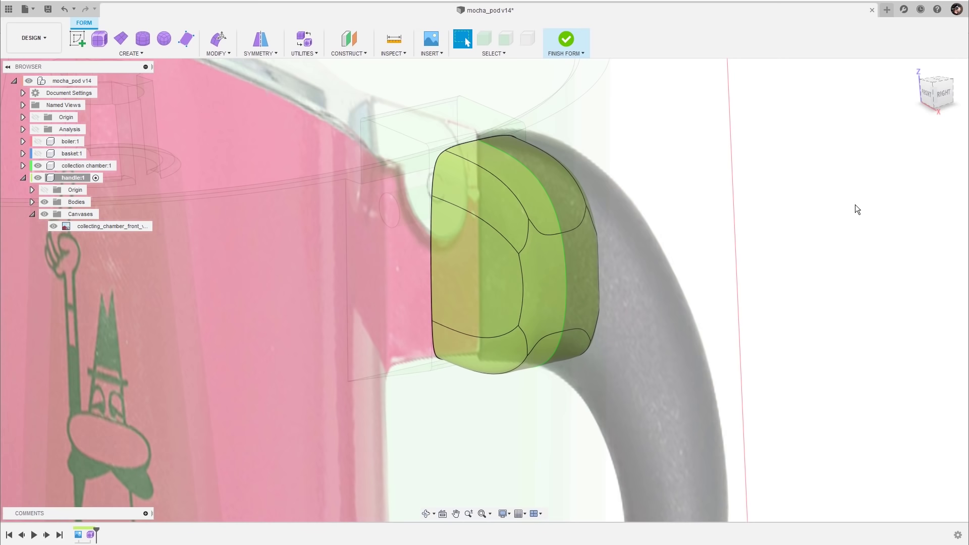
# - With Edit Form in front view, extrude the two outer end faces along the handle's upper part and rotate them about 31°
pyautogui.moveTo(741, 195)
pyautogui.keyDown('shift'); pyautogui.mouseDown(button='middle')
pyautogui.moveTo(727, 186)
pyautogui.moveTo(512, 192)
pyautogui.moveTo(721, 174)
pyautogui.moveTo(756, 193)
pyautogui.mouseUp(button='middle'); pyautogui.keyUp('shift')
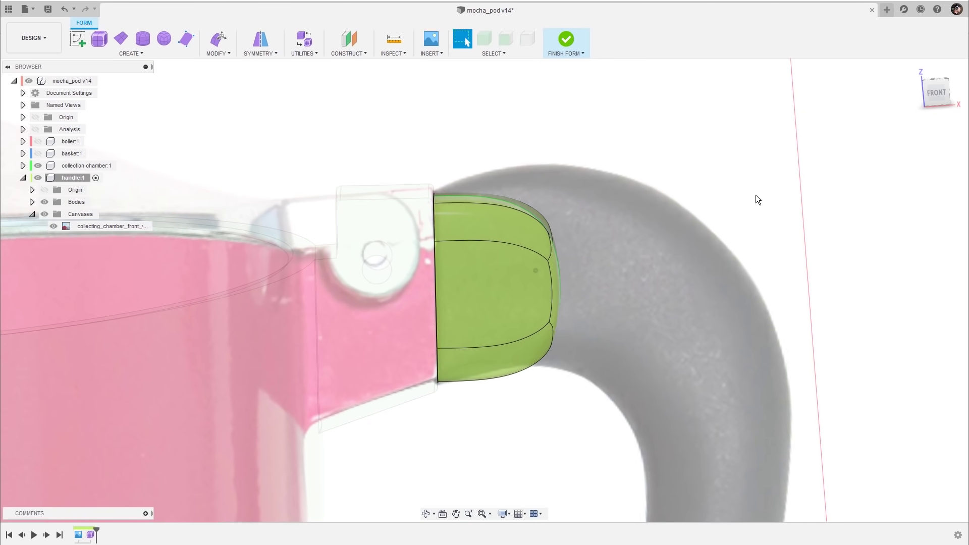
pyautogui.click(224, 53)
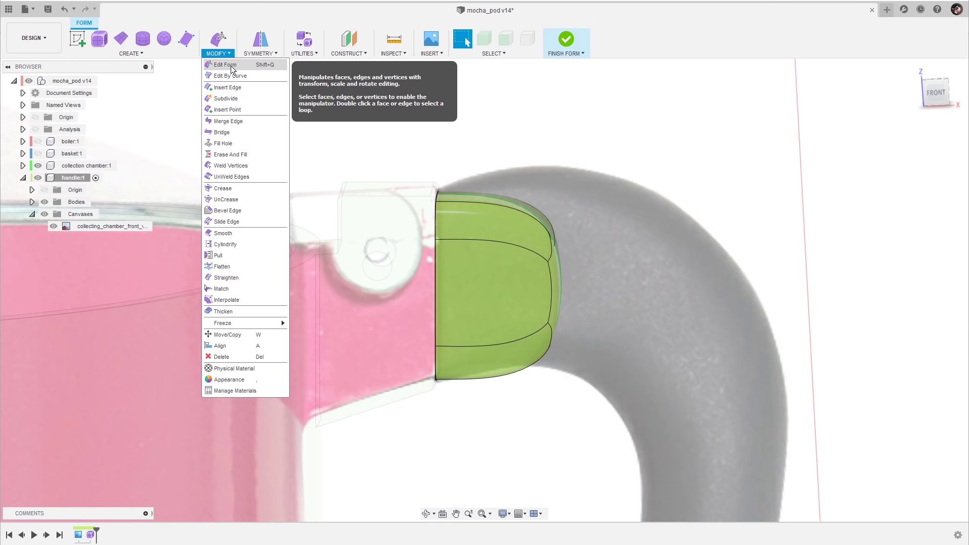
pyautogui.click(225, 65)
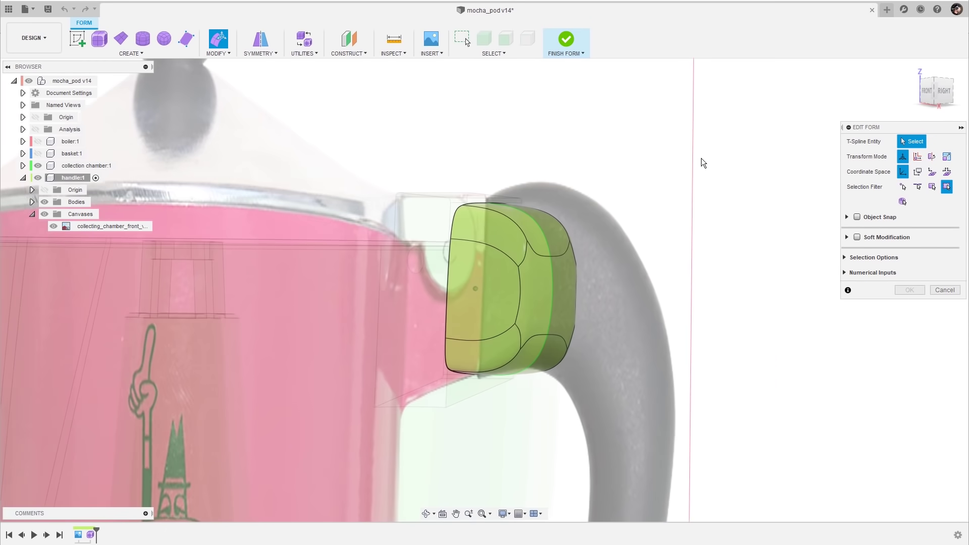
pyautogui.click(530, 280)
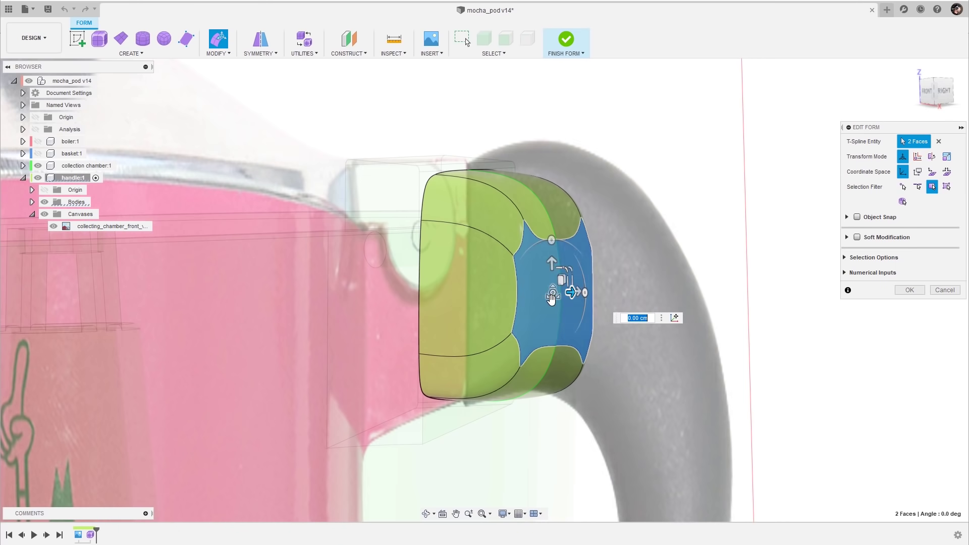
pyautogui.keyDown('shift'); pyautogui.moveTo(571, 290); pyautogui.dragTo(889, 109, button='middle'); pyautogui.keyUp('shift')
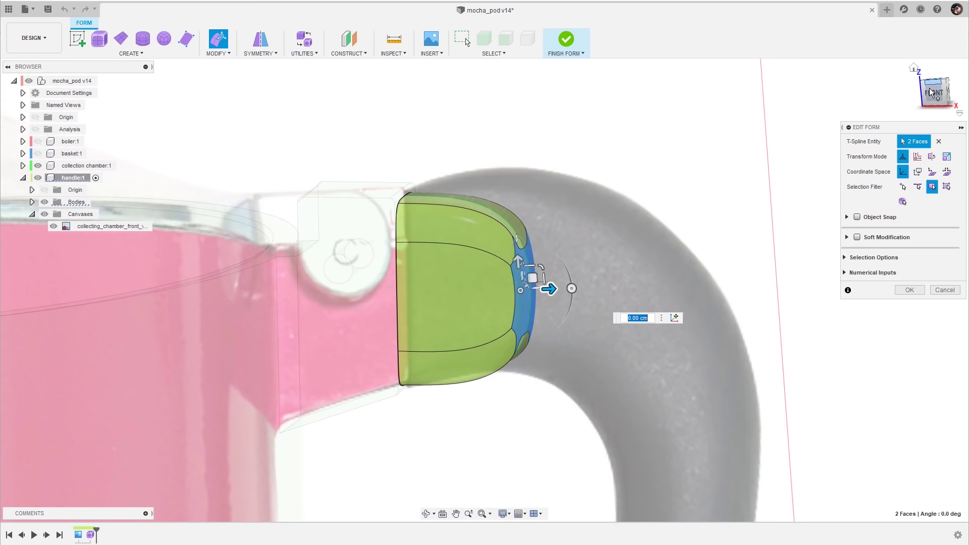
pyautogui.click(931, 97)
pyautogui.scroll(4, 512, 225)
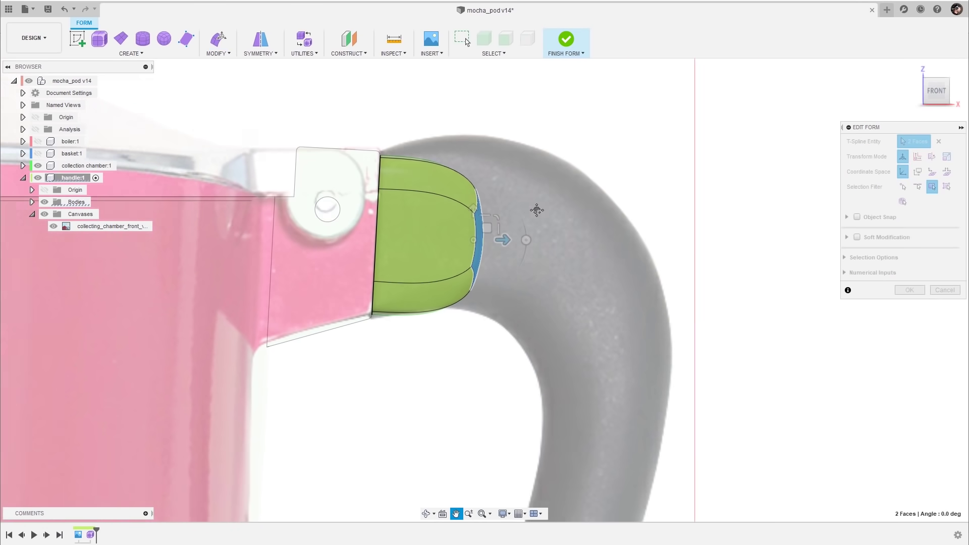
pyautogui.scroll(1, 510, 222)
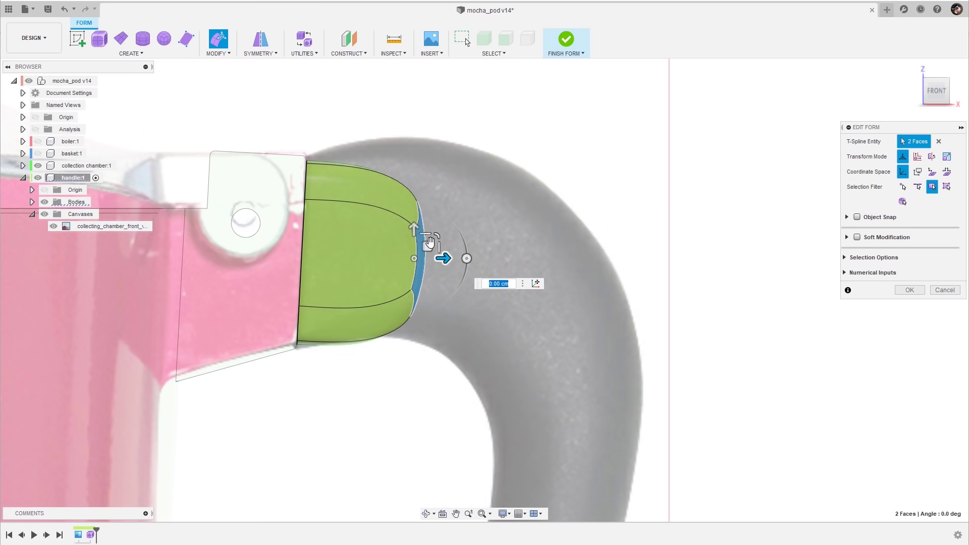
pyautogui.moveTo(425, 246); pyautogui.dragTo(604, 237)
pyautogui.scroll(-2, 606, 235)
pyautogui.moveTo(604, 251); pyautogui.dragTo(604, 216, button='middle')
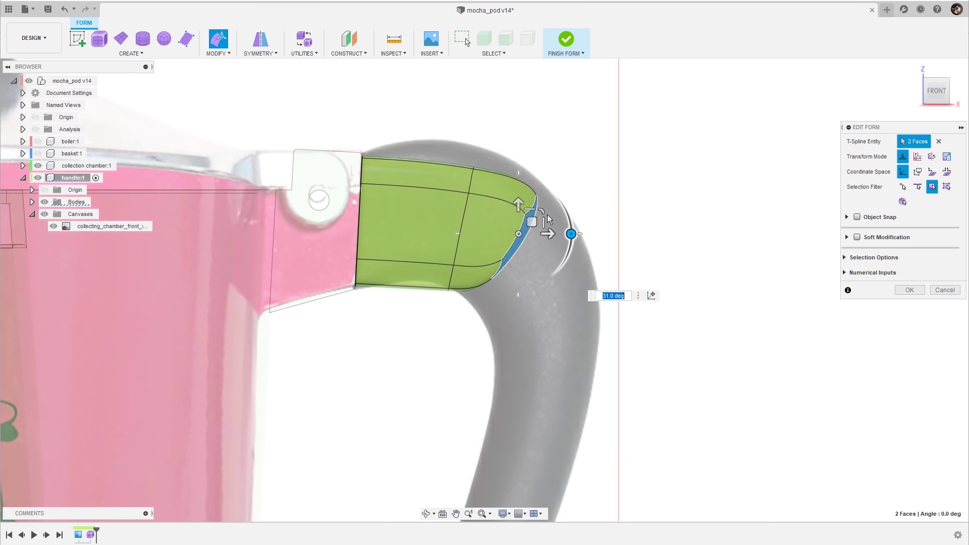
# - Extrude the end faces around the bend, rotate them about 37°, and add another segment offset by about -0.366 cm and -2.089 cm
pyautogui.moveTo(533, 224); pyautogui.dragTo(599, 366)
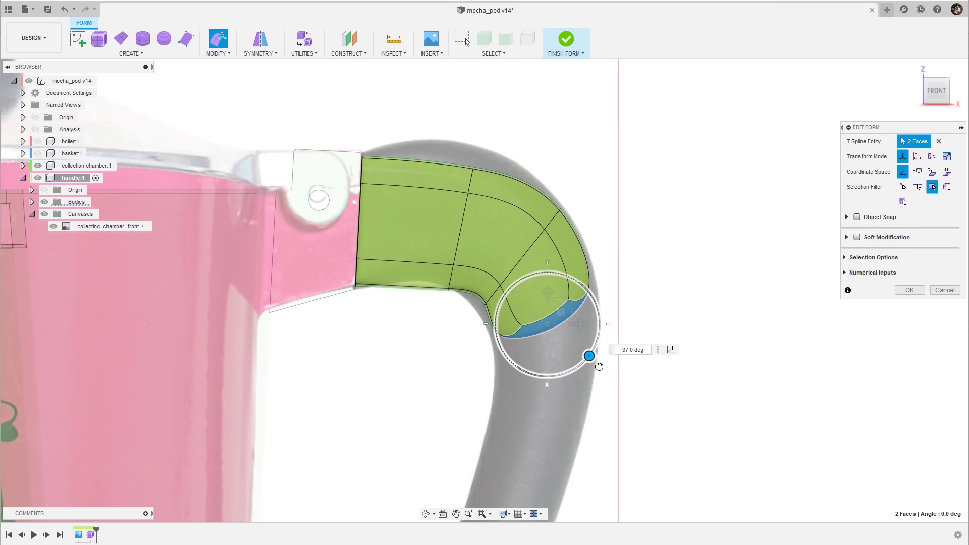
pyautogui.moveTo(560, 317); pyautogui.dragTo(562, 348)
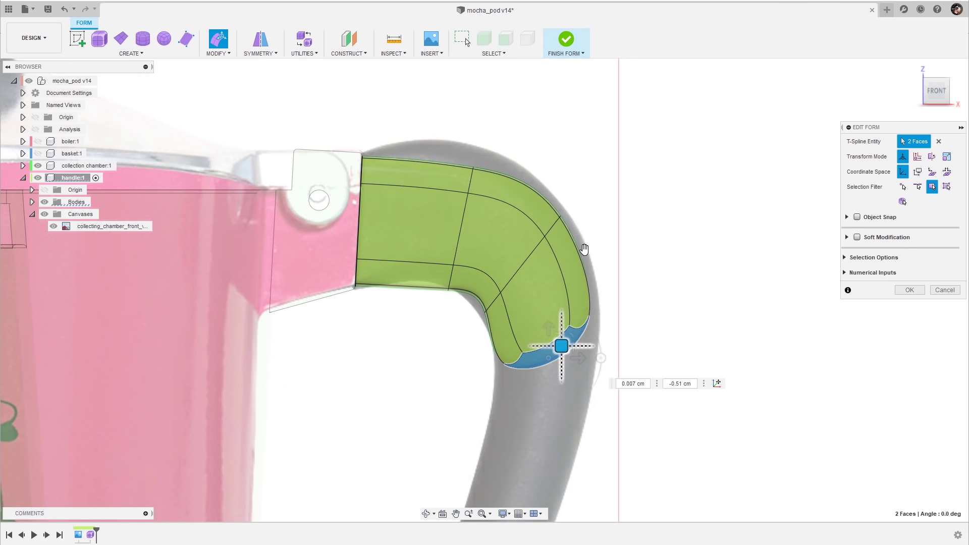
pyautogui.scroll(-3, 584, 249)
pyautogui.moveTo(584, 286); pyautogui.dragTo(561, 244, button='middle')
pyautogui.moveTo(553, 243); pyautogui.dragTo(534, 347)
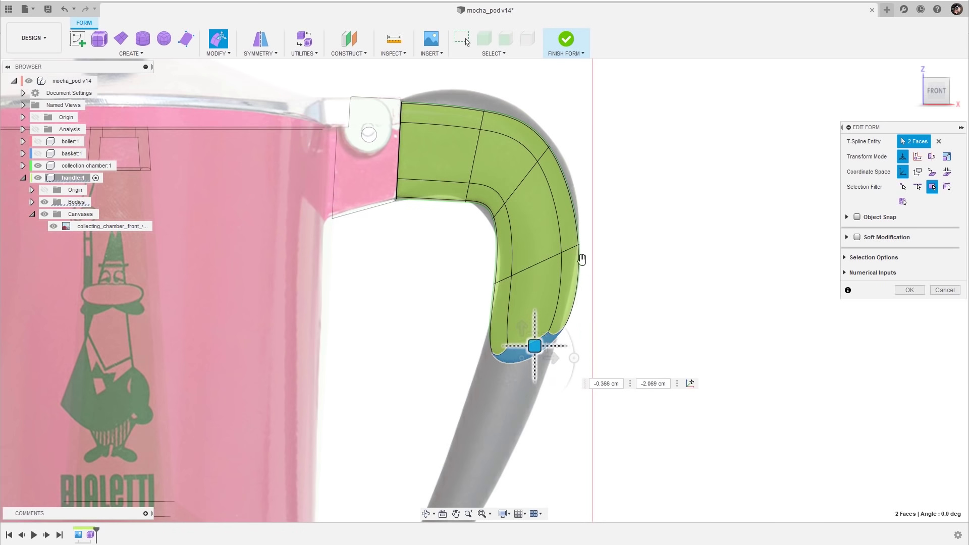
# - Rotate the end faces about 48° and extrude them down to the handle's lower tip on the canvas
pyautogui.scroll(-3, 589, 298)
pyautogui.moveTo(589, 298); pyautogui.dragTo(602, 242, button='middle')
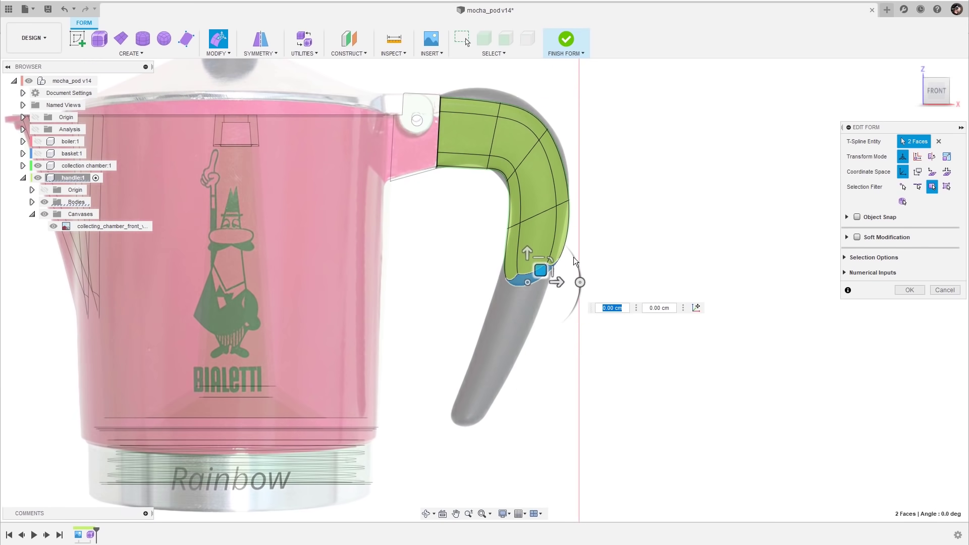
pyautogui.moveTo(580, 283); pyautogui.dragTo(569, 318)
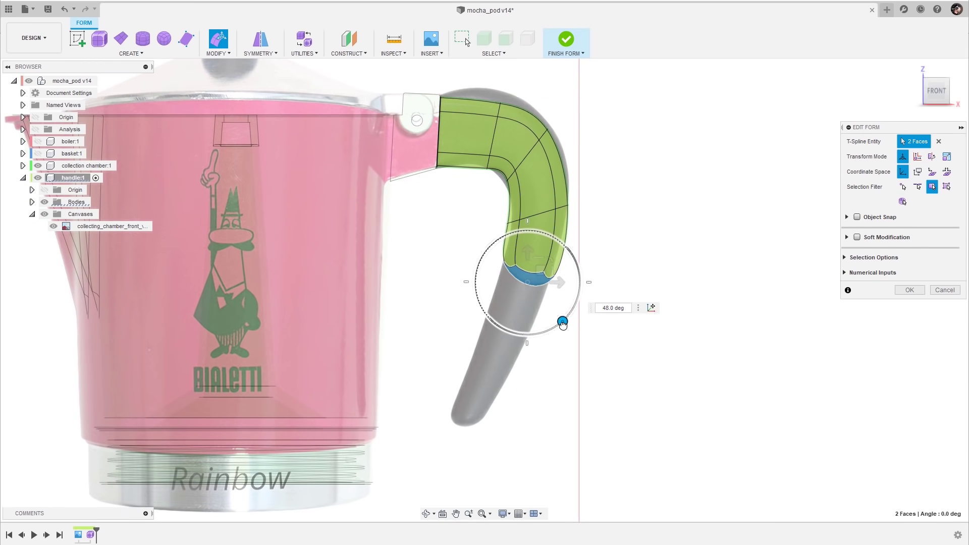
pyautogui.moveTo(540, 269); pyautogui.dragTo(481, 404)
pyautogui.scroll(3, 486, 411)
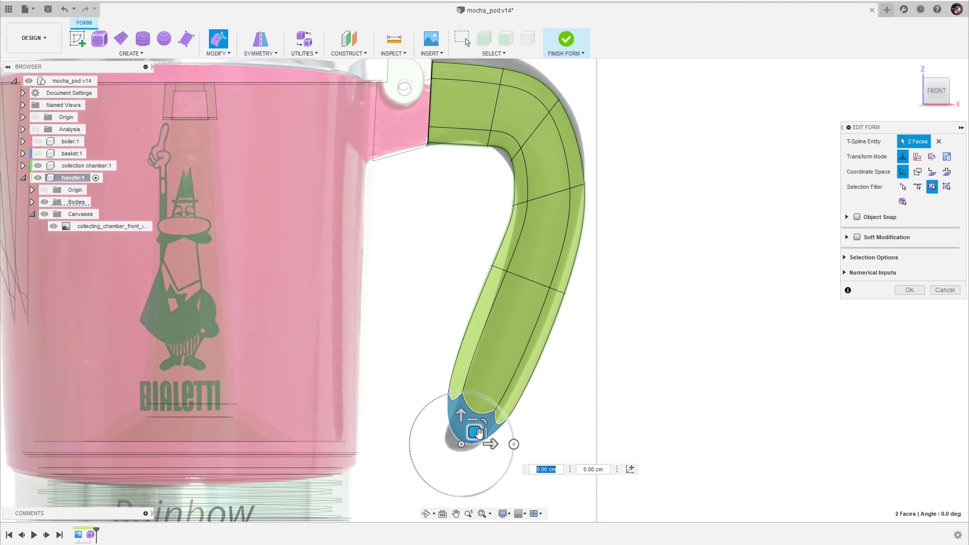
# - Extrude the two end faces by about -0.242 cm and -0.496 cm past the handle's lower tip and clear the selection
pyautogui.moveTo(471, 433); pyautogui.dragTo(463, 454)
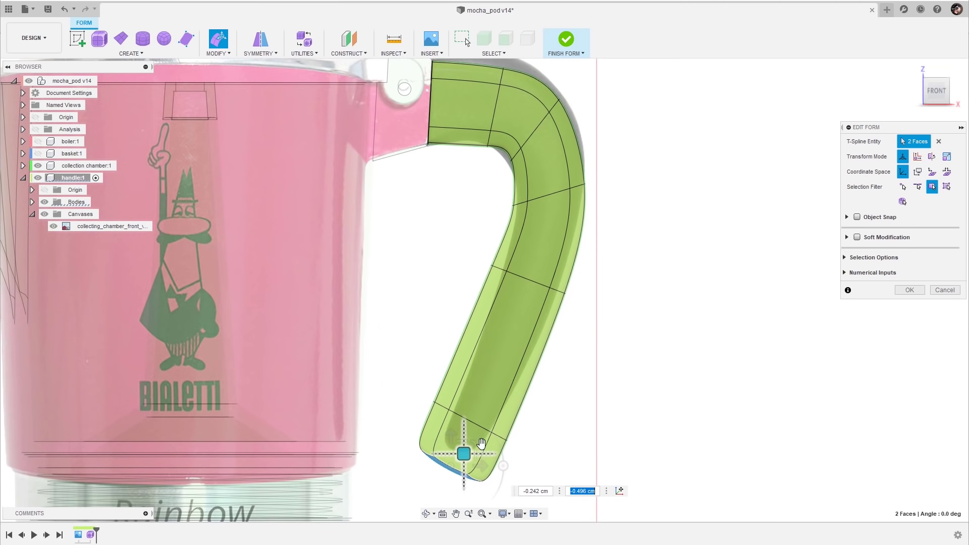
pyautogui.scroll(-2, 507, 343)
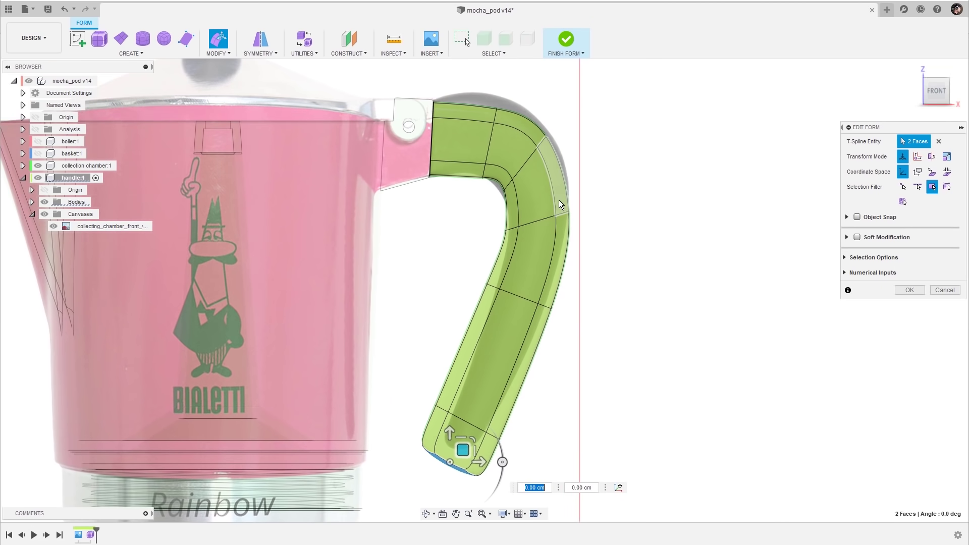
pyautogui.press('Escape')
pyautogui.scroll(1, 537, 324)
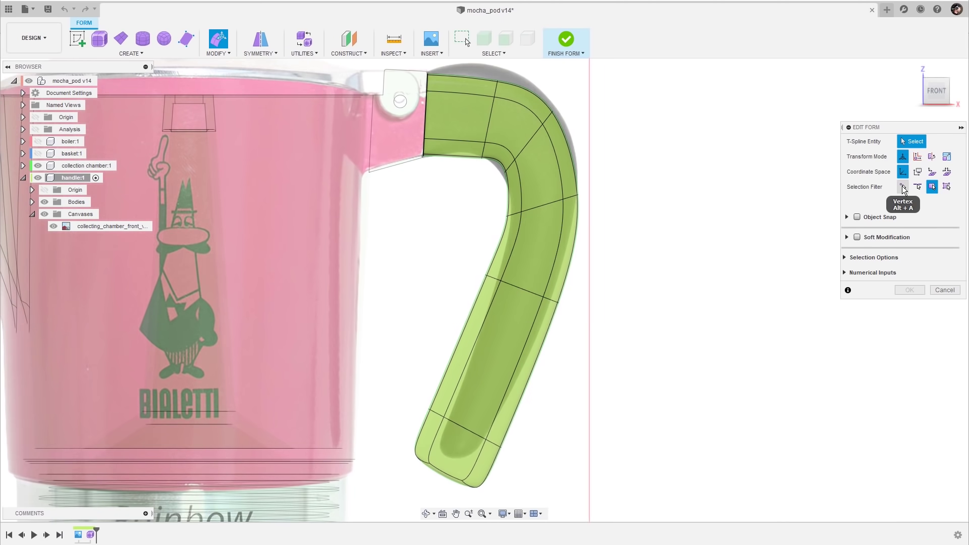
# - With vertex selection, move the upper vertices of the first section after the hinge bracket up to the canvas outline
pyautogui.scroll(3, 556, 256)
pyautogui.moveTo(556, 256); pyautogui.dragTo(539, 307, button='middle')
pyautogui.moveTo(555, 152); pyautogui.dragTo(474, 251)
pyautogui.scroll(1, 520, 199)
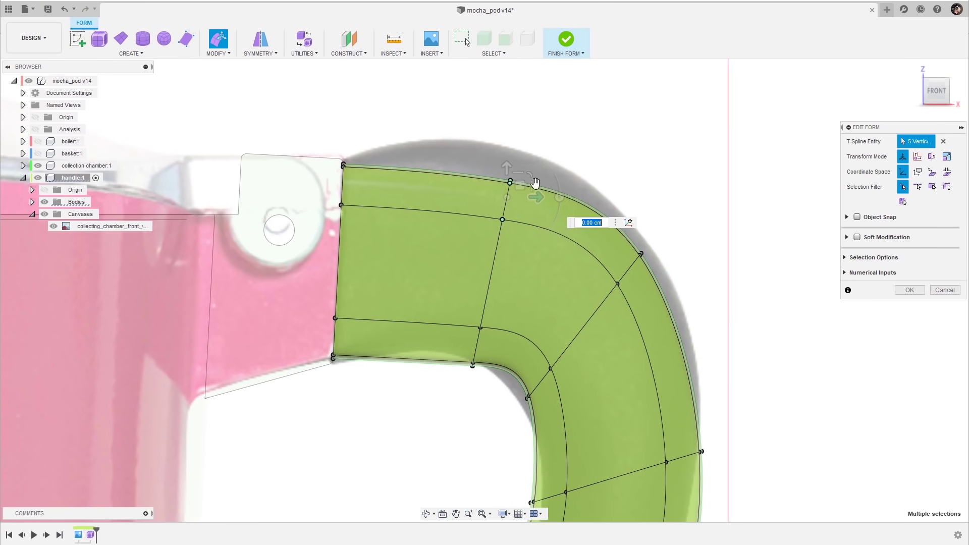
pyautogui.moveTo(531, 182); pyautogui.dragTo(516, 214, button='middle')
pyautogui.moveTo(506, 218); pyautogui.dragTo(513, 163)
# - Move the outer vertices at the handle's upper bend outward and its inner vertices slightly down to match the canvas
pyautogui.scroll(-2, 625, 247)
pyautogui.moveTo(654, 289); pyautogui.dragTo(621, 247, button='middle')
pyautogui.moveTo(438, 275); pyautogui.dragTo(466, 291)
pyautogui.moveTo(621, 212); pyautogui.dragTo(555, 278)
pyautogui.moveTo(597, 230); pyautogui.dragTo(618, 243)
pyautogui.moveTo(551, 313); pyautogui.dragTo(482, 373)
pyautogui.moveTo(521, 331); pyautogui.dragTo(517, 349)
# - Move the inner vertices at the end of the bend outward and select the outer vertices of that section
pyautogui.scroll(-2, 565, 331)
pyautogui.moveTo(565, 331); pyautogui.dragTo(553, 185, button='middle')
pyautogui.moveTo(547, 247); pyautogui.dragTo(485, 291)
pyautogui.moveTo(522, 261); pyautogui.dragTo(583, 262)
pyautogui.moveTo(654, 221); pyautogui.dragTo(538, 284)
pyautogui.keyDown('shift'); pyautogui.moveTo(478, 302); pyautogui.dragTo(576, 255); pyautogui.keyUp('shift')
pyautogui.click(668, 209)
# - Fit the inner and outer vertices of the section below the bend to the canvas, and nudge the outer vertices above them upward
pyautogui.scroll(-2, 698, 286)
pyautogui.moveTo(698, 286); pyautogui.dragTo(662, 204, button='middle')
pyautogui.scroll(2, 642, 213)
pyautogui.moveTo(448, 230); pyautogui.dragTo(541, 317)
pyautogui.moveTo(512, 259); pyautogui.dragTo(530, 281)
pyautogui.moveTo(677, 291); pyautogui.dragTo(576, 340)
pyautogui.moveTo(622, 304); pyautogui.dragTo(604, 298)
pyautogui.scroll(-2, 707, 162)
pyautogui.moveTo(707, 161); pyautogui.dragTo(658, 273, button='middle')
pyautogui.moveTo(652, 234); pyautogui.dragTo(566, 302)
pyautogui.moveTo(607, 259); pyautogui.dragTo(604, 241)
# - Move the lowest section's inner vertices by about 0.562 cm and 0.05 cm and its outer vertices up to the canvas outline
pyautogui.scroll(-1, 556, 374)
pyautogui.moveTo(556, 376); pyautogui.dragTo(595, 172, button='middle')
pyautogui.moveTo(429, 318); pyautogui.dragTo(561, 397)
pyautogui.moveTo(516, 355); pyautogui.dragTo(528, 330)
pyautogui.scroll(2, 528, 331)
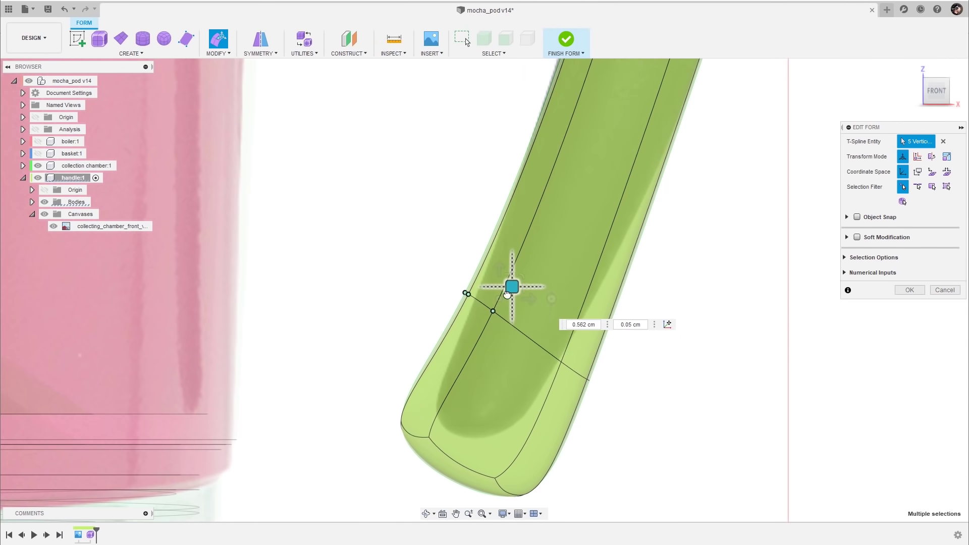
pyautogui.moveTo(713, 271); pyautogui.dragTo(531, 399)
pyautogui.moveTo(592, 357); pyautogui.dragTo(575, 296)
# - Select all vertices at the handle's lower tip and rotate them about -33°
pyautogui.moveTo(357, 397); pyautogui.dragTo(559, 505)
pyautogui.moveTo(510, 451); pyautogui.dragTo(526, 390, button='middle')
pyautogui.moveTo(525, 390); pyautogui.dragTo(523, 361)
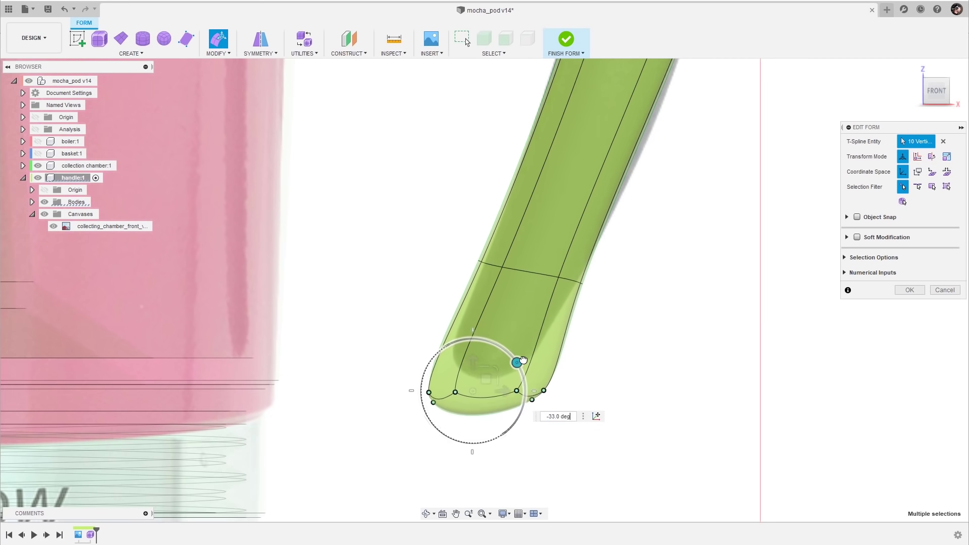
# - Move the tip vertices up to the end of the handle on the canvas, and shift the tip's inner-side vertices outward
pyautogui.scroll(3, 521, 371)
pyautogui.moveTo(356, 346); pyautogui.dragTo(586, 438)
pyautogui.moveTo(485, 383); pyautogui.dragTo(456, 339)
pyautogui.moveTo(373, 333); pyautogui.dragTo(456, 402)
pyautogui.moveTo(420, 355); pyautogui.dragTo(499, 332)
# - Fine-tune the outer and inner vertices of the section just below the bend against the canvas outline
pyautogui.scroll(-3, 656, 237)
pyautogui.moveTo(657, 237); pyautogui.dragTo(517, 441, button='middle')
pyautogui.moveTo(523, 240); pyautogui.dragTo(588, 301)
pyautogui.moveTo(563, 264); pyautogui.dragTo(560, 266)
pyautogui.moveTo(455, 227); pyautogui.dragTo(510, 283)
pyautogui.moveTo(497, 248); pyautogui.dragTo(495, 245)
# - Nudge the first section's inner vertices upward and its outer vertices by about -0.046 cm and 0.032 cm
pyautogui.scroll(-1, 508, 201)
pyautogui.scroll(-3, 508, 201)
pyautogui.moveTo(532, 107); pyautogui.dragTo(526, 272, button='middle')
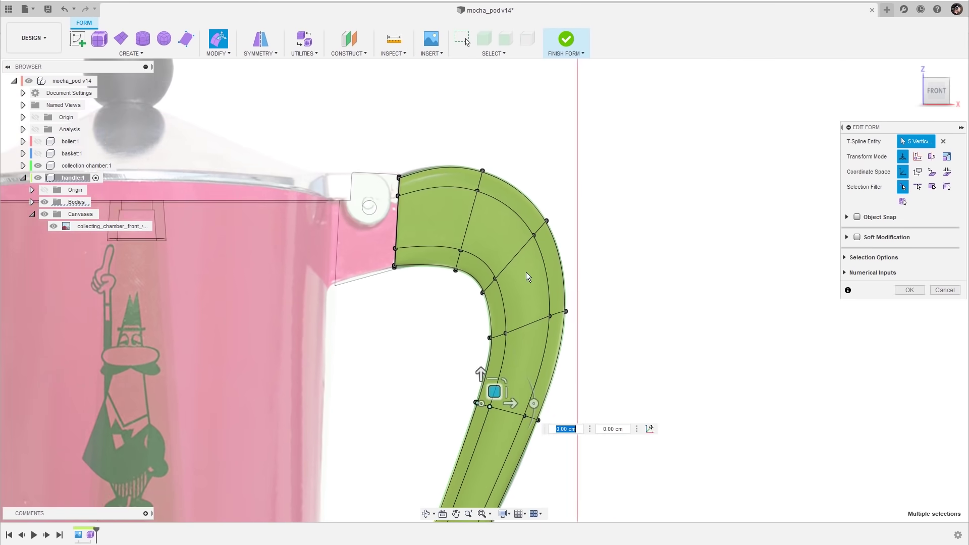
pyautogui.scroll(-1, 503, 264)
pyautogui.moveTo(479, 232); pyautogui.dragTo(514, 276, button='middle')
pyautogui.moveTo(511, 248); pyautogui.dragTo(513, 261)
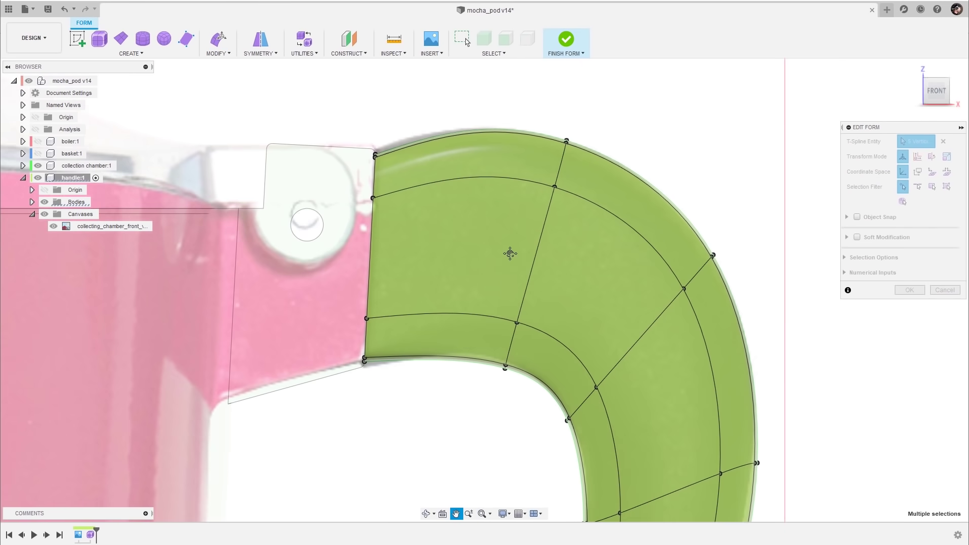
pyautogui.press('Escape')
pyautogui.moveTo(460, 333); pyautogui.dragTo(532, 395)
pyautogui.moveTo(460, 279); pyautogui.dragTo(544, 408)
pyautogui.moveTo(521, 337); pyautogui.dragTo(536, 272)
pyautogui.moveTo(617, 204); pyautogui.dragTo(526, 104)
pyautogui.moveTo(570, 146); pyautogui.dragTo(568, 147)
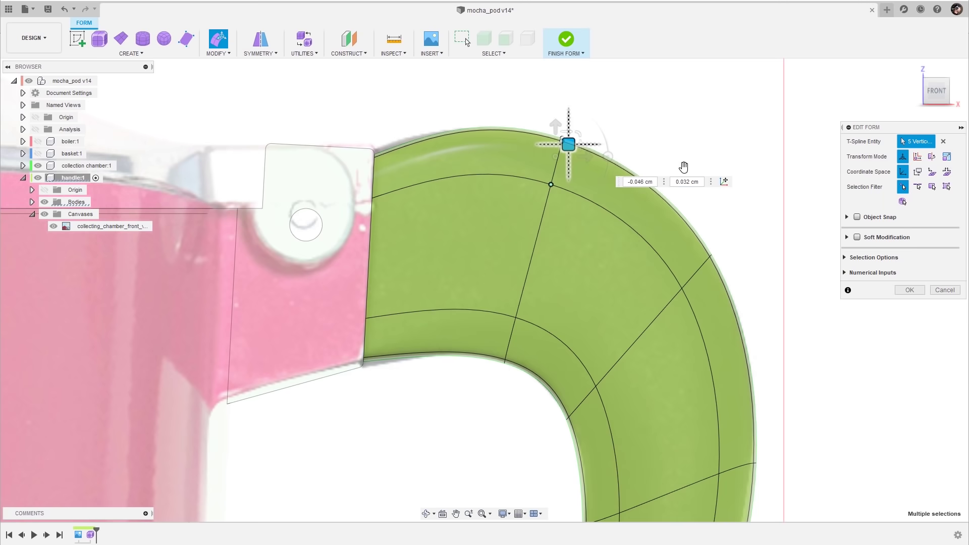
# - In the right view, move the side vertices of the handle's lower end 0.10 cm inward to taper it, and apply the form edit
pyautogui.scroll(-5, 686, 160)
pyautogui.keyDown('shift'); pyautogui.moveTo(686, 160); pyautogui.dragTo(735, 173, button='middle'); pyautogui.keyUp('shift')
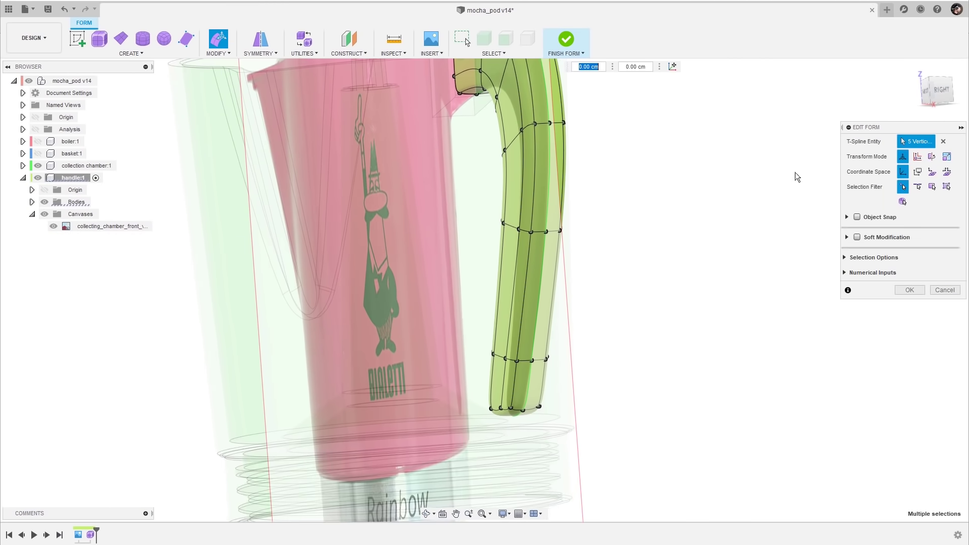
pyautogui.click(934, 90)
pyautogui.scroll(3, 507, 357)
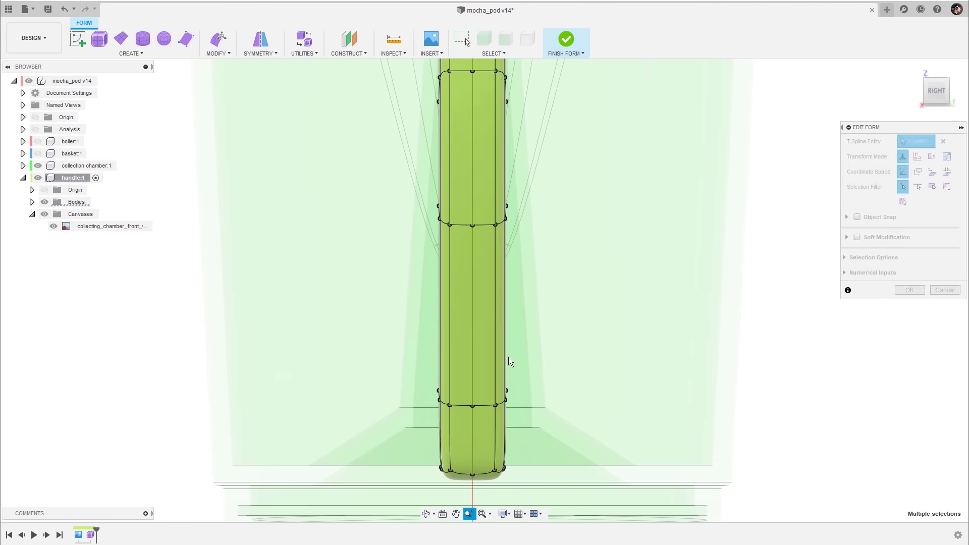
pyautogui.moveTo(372, 249); pyautogui.dragTo(451, 426)
pyautogui.moveTo(457, 345); pyautogui.dragTo(464, 345)
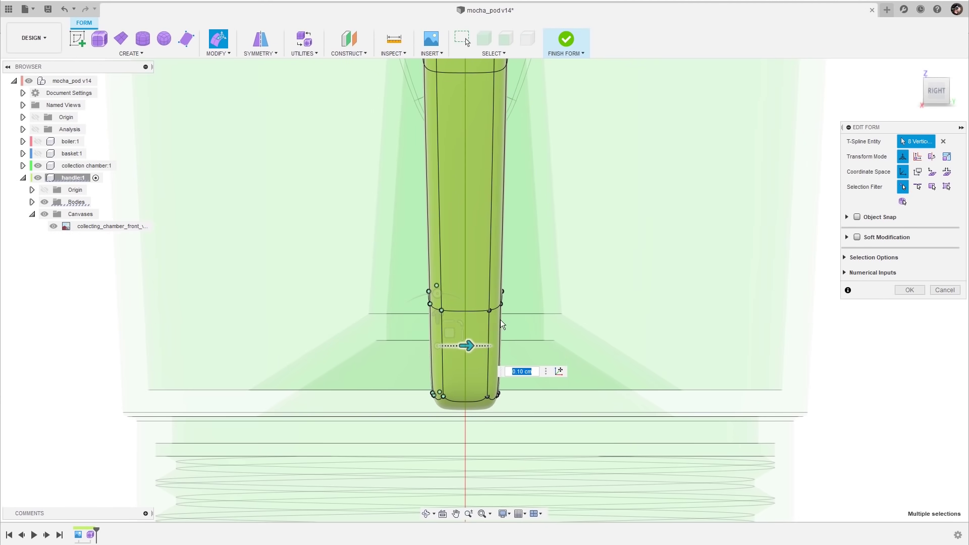
pyautogui.scroll(-3, 531, 197)
pyautogui.keyDown('shift'); pyautogui.moveTo(520, 303); pyautogui.dragTo(552, 251, button='middle'); pyautogui.keyUp('shift')
pyautogui.scroll(2, 557, 241)
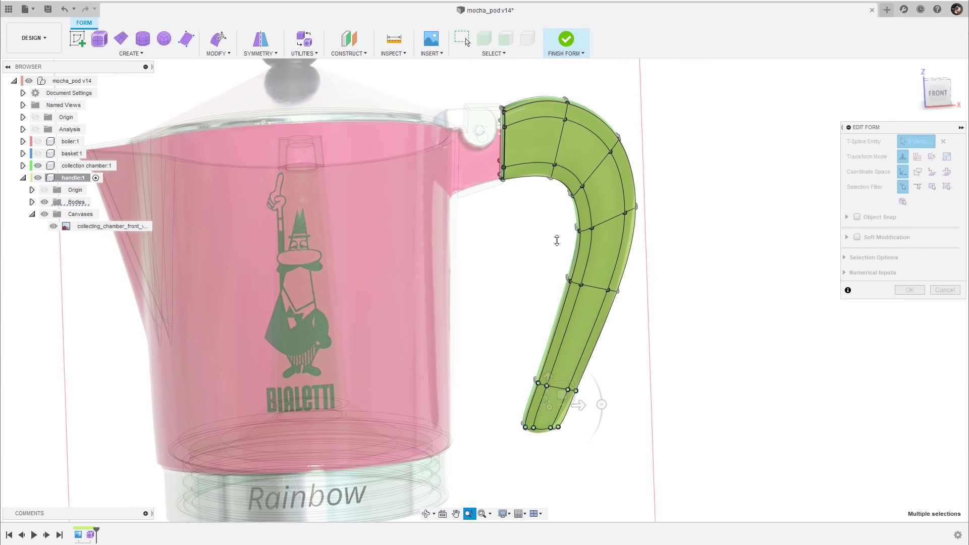
pyautogui.scroll(4, 502, 281)
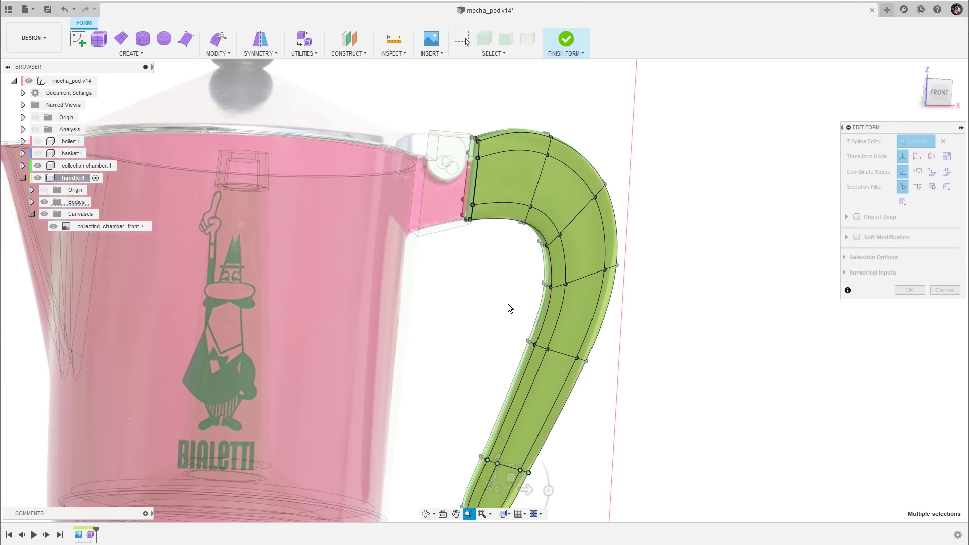
pyautogui.moveTo(508, 308); pyautogui.dragTo(534, 277, button='middle')
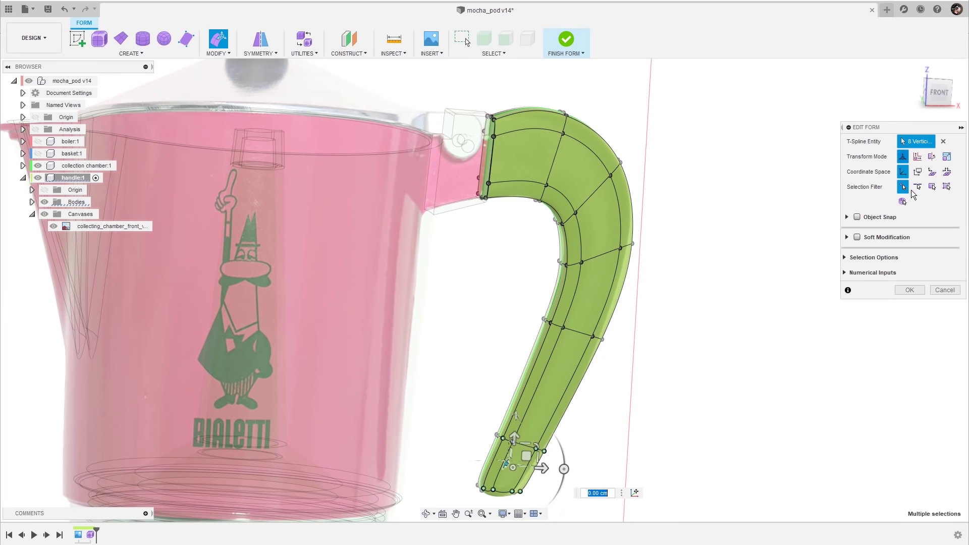
pyautogui.click(910, 290)
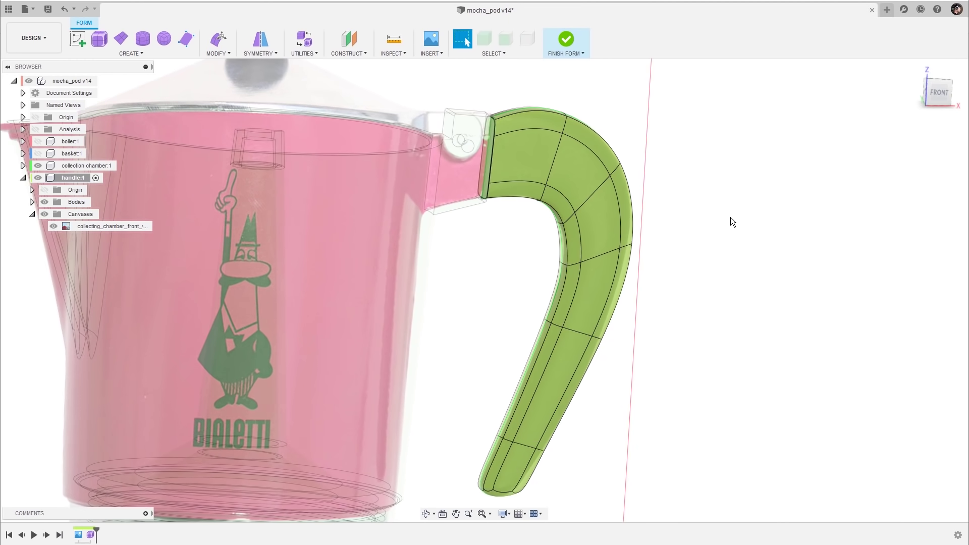
# - Finish the handle form, hide its reference canvases, and collapse the handle component in the browser
pyautogui.scroll(-3, 731, 217)
pyautogui.keyDown('shift'); pyautogui.moveTo(786, 220); pyautogui.dragTo(601, 87, button='middle'); pyautogui.keyUp('shift')
pyautogui.click(571, 40)
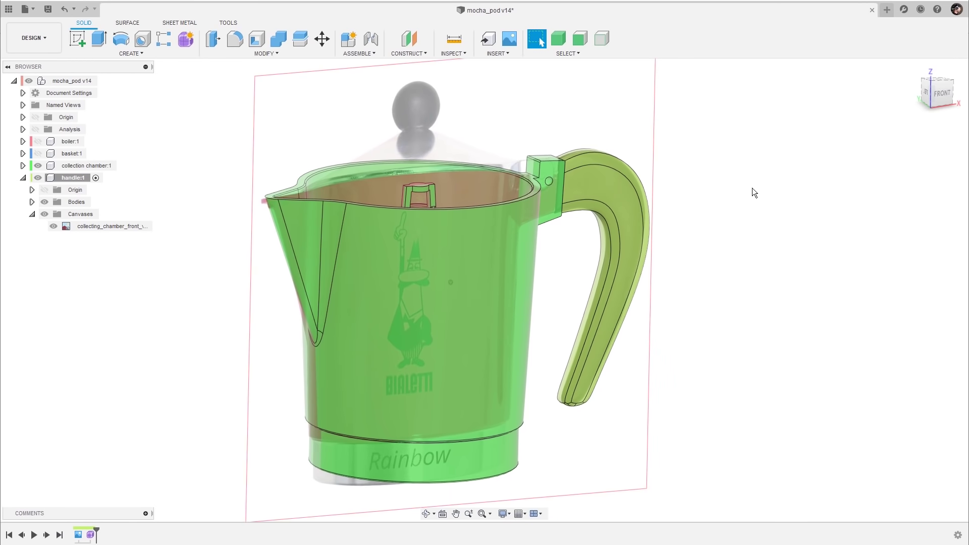
pyautogui.click(44, 214)
pyautogui.click(32, 214)
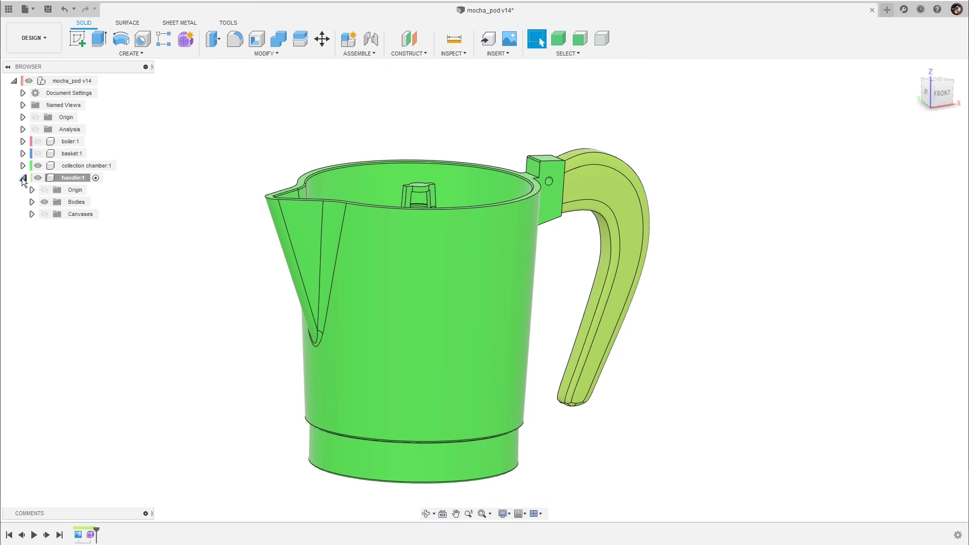
pyautogui.click(23, 177)
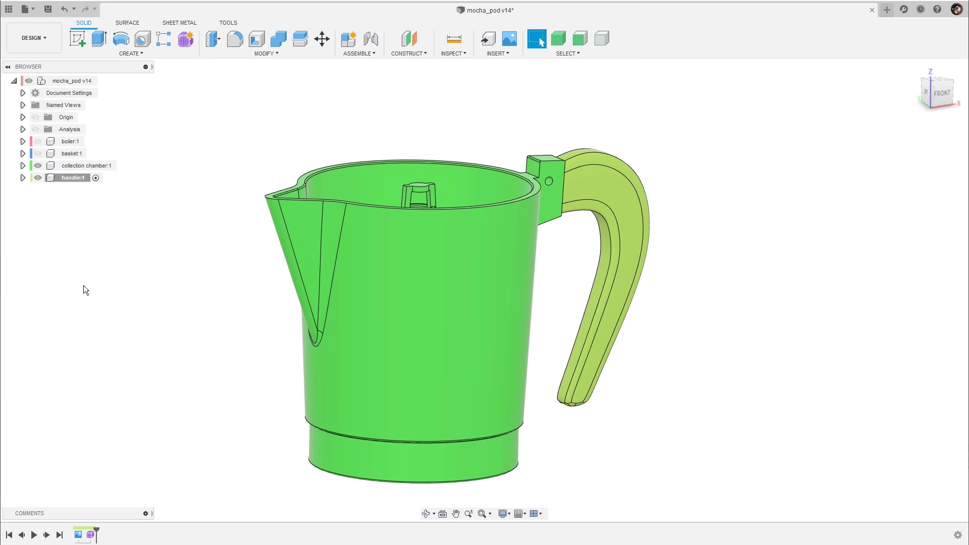
pyautogui.doubleClick(91, 535)
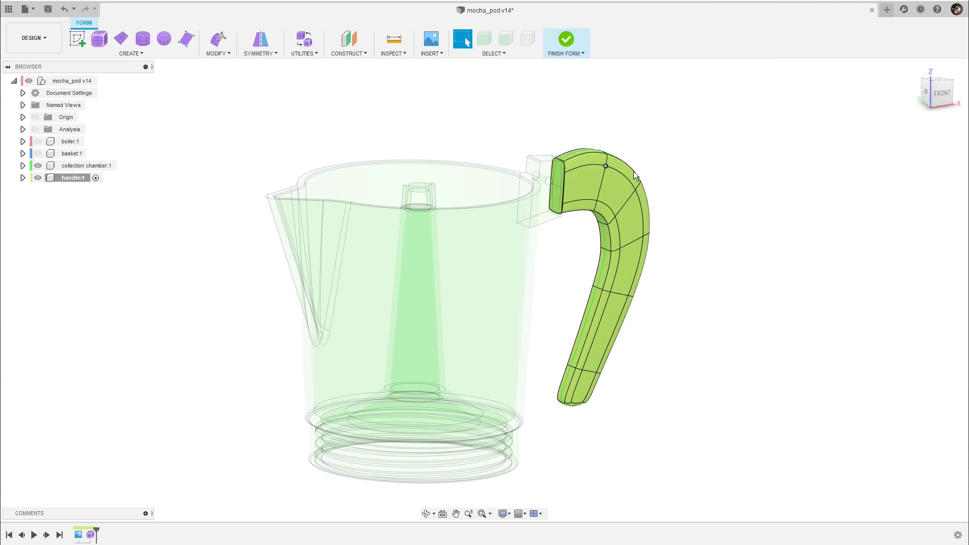
pyautogui.keyDown('shift'); pyautogui.moveTo(727, 120); pyautogui.dragTo(625, 74, button='middle'); pyautogui.keyUp('shift')
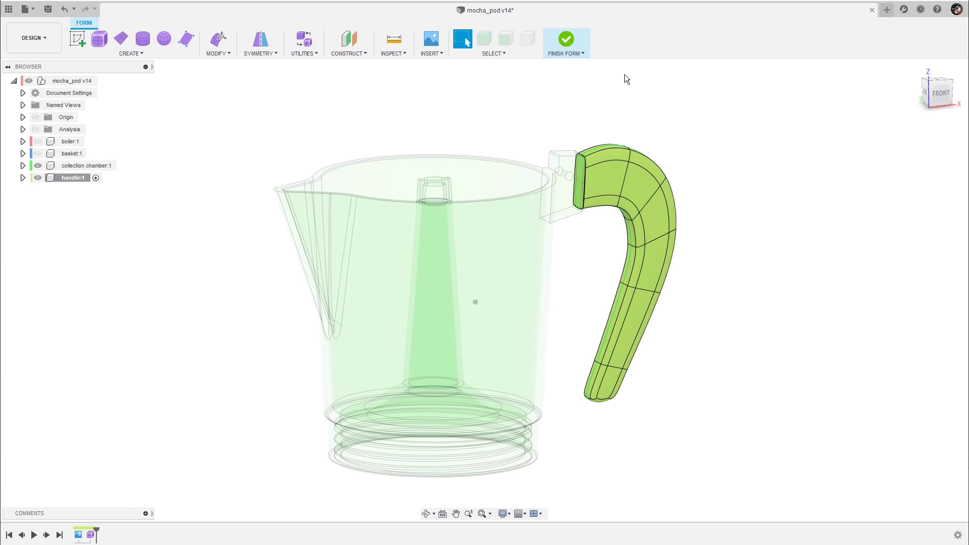
pyautogui.click(567, 40)
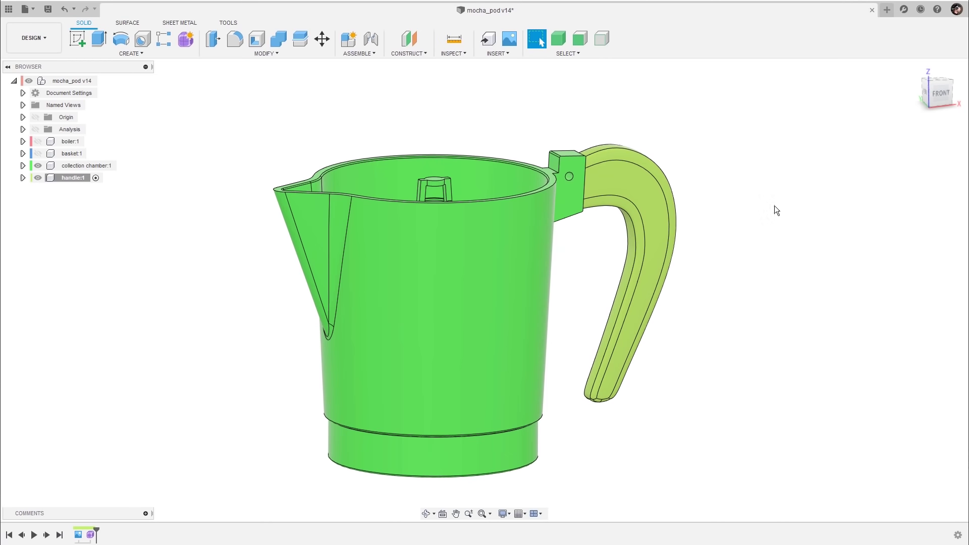
# - Change the camera projection of the view
pyautogui.click(509, 514)
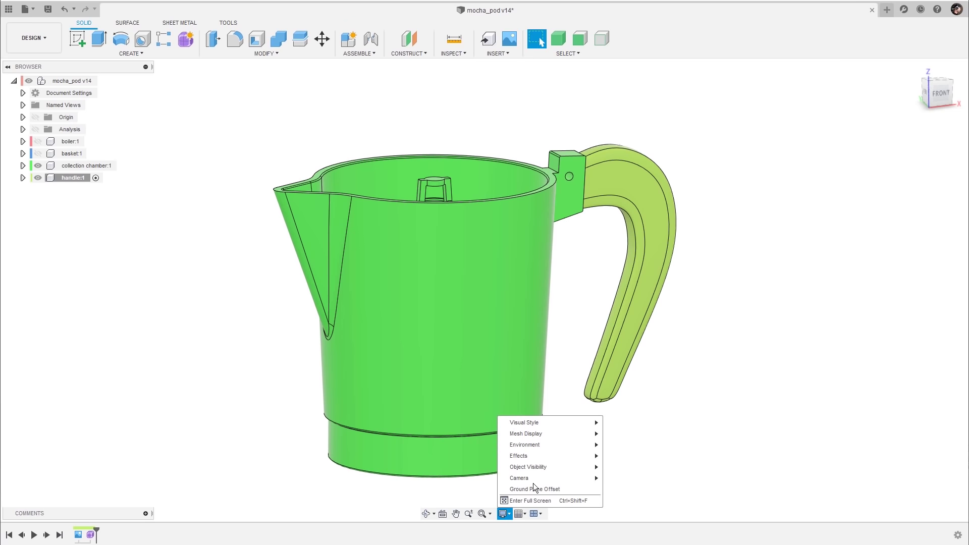
pyautogui.moveTo(542, 480)
pyautogui.click(622, 489)
# - Show the basket and boiler components and turn off component color cycling
pyautogui.keyDown('shift'); pyautogui.moveTo(728, 353); pyautogui.dragTo(226, 134, button='middle'); pyautogui.keyUp('shift')
pyautogui.click(39, 154)
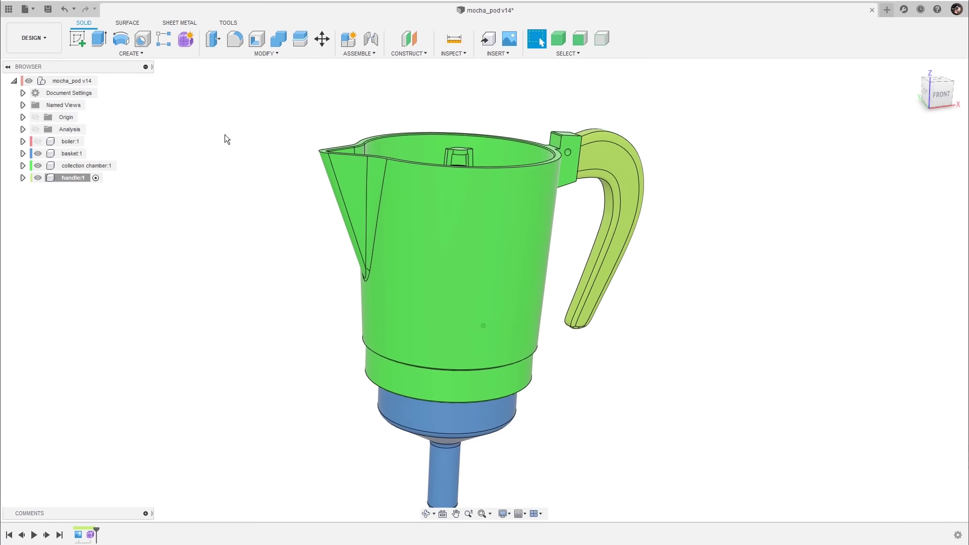
pyautogui.click(38, 142)
pyautogui.keyDown('shift'); pyautogui.moveTo(749, 213); pyautogui.dragTo(599, 90, button='middle'); pyautogui.keyUp('shift')
pyautogui.click(459, 54)
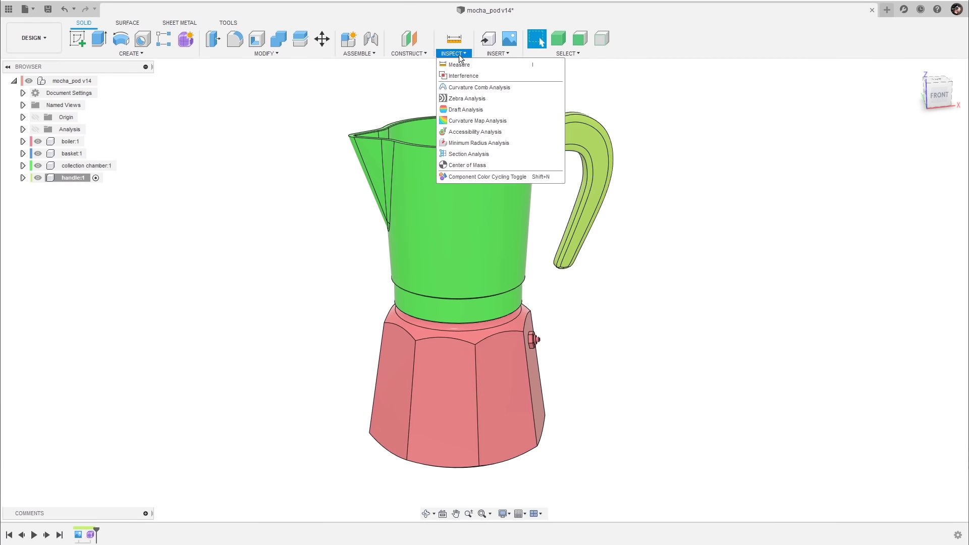
pyautogui.click(527, 178)
pyautogui.keyDown('shift'); pyautogui.moveTo(692, 195); pyautogui.dragTo(756, 289, button='middle'); pyautogui.keyUp('shift')
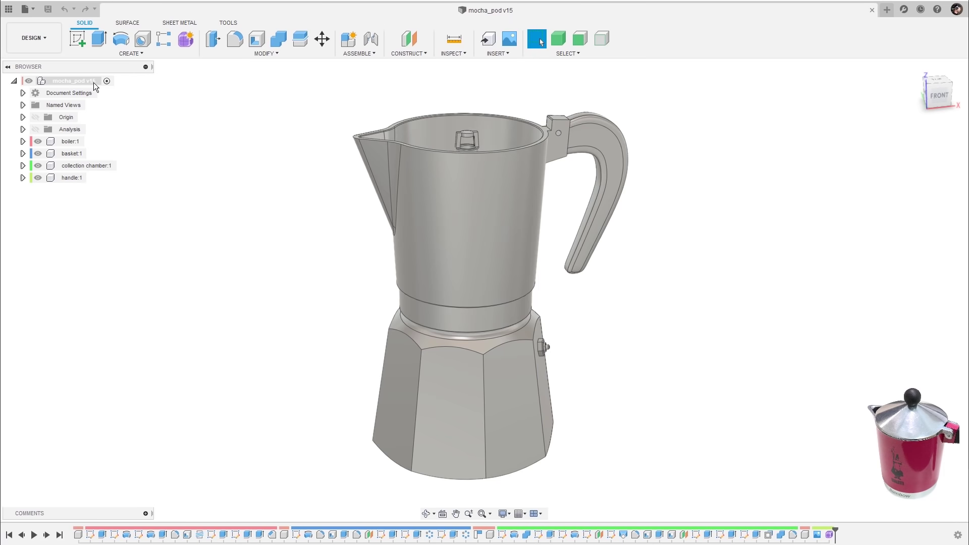
# - Create a new internal standard component named lid under the root assembly and make it active
pyautogui.click(364, 53)
pyautogui.click(367, 66)
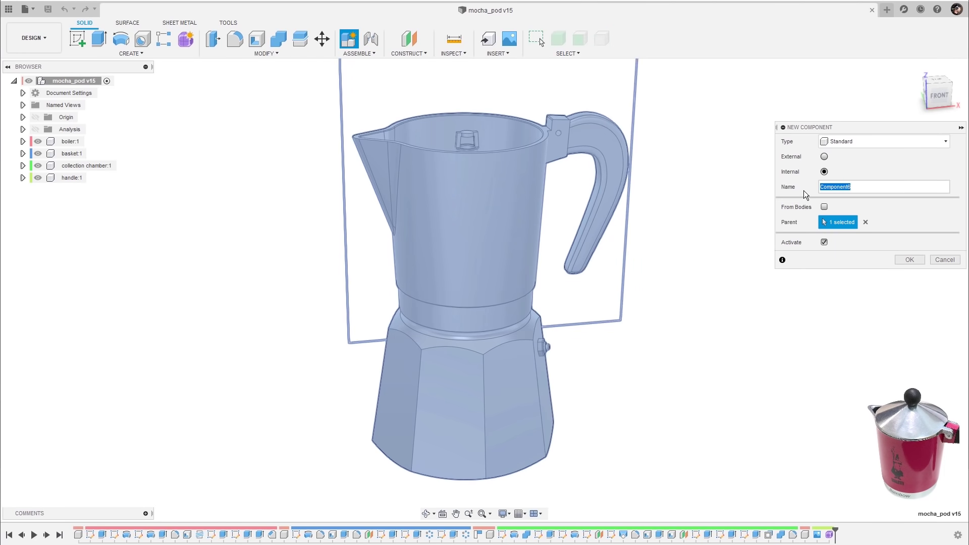
pyautogui.click(908, 261)
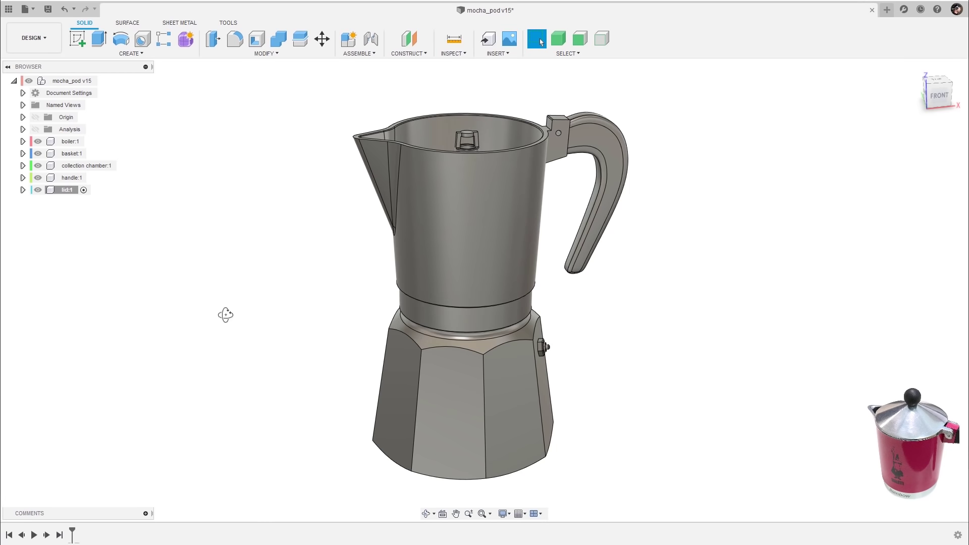
# - Turn on component color cycling and hide the handle, basket and boiler, leaving the collection chamber shown
pyautogui.scroll(2, 225, 308)
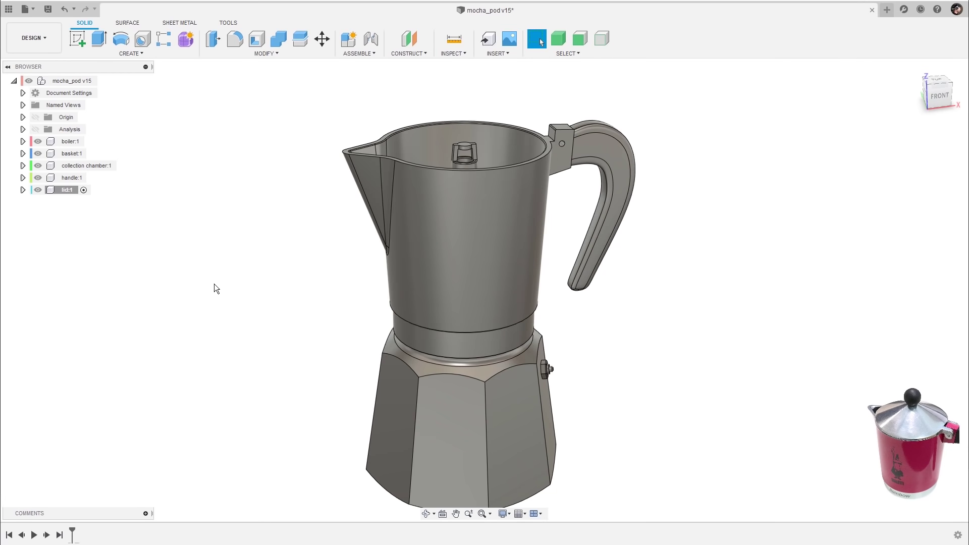
pyautogui.hotkey('shift', 'n')
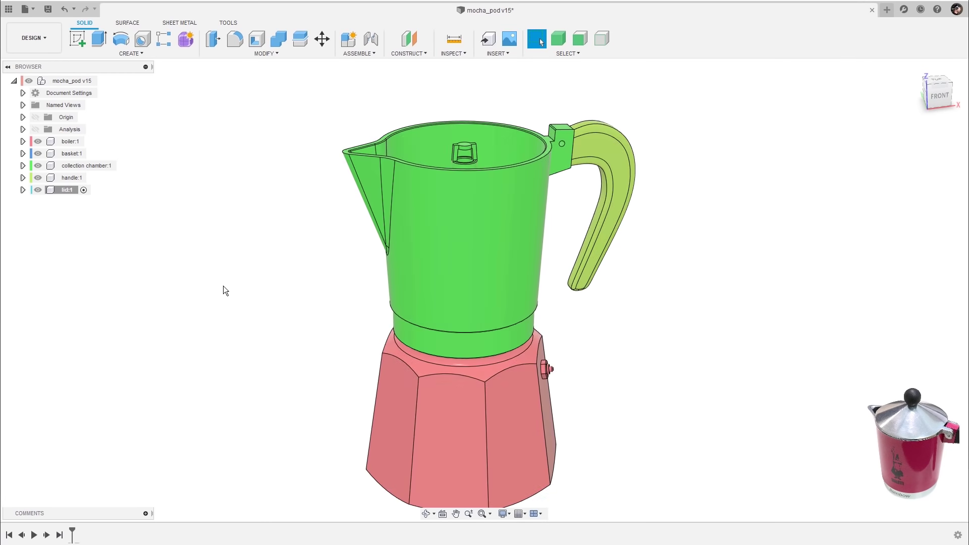
pyautogui.click(37, 177)
pyautogui.click(38, 165)
pyautogui.click(38, 166)
pyautogui.click(38, 154)
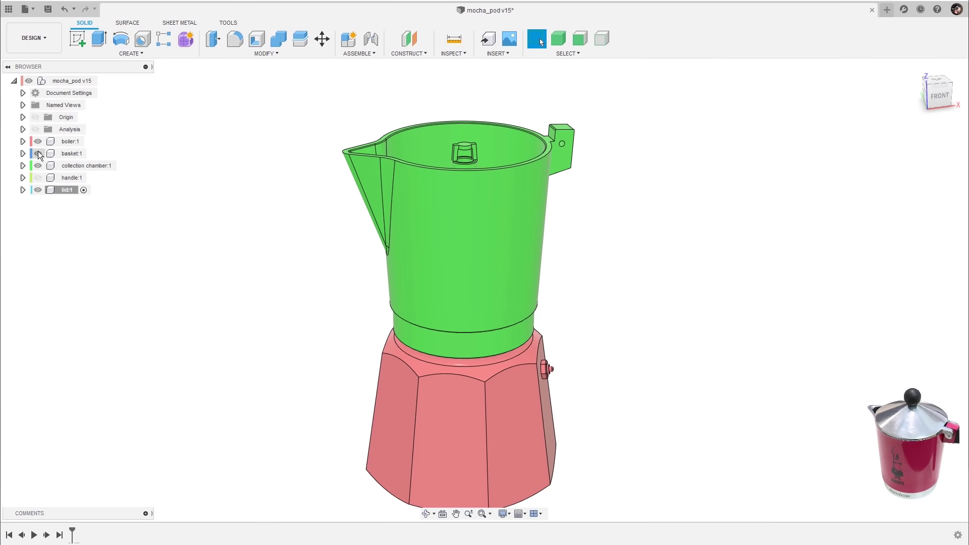
pyautogui.click(38, 141)
# - Start a new sketch on the collection chamber's top rim face and leave the Line command without drawing
pyautogui.scroll(5, 656, 227)
pyautogui.keyDown('shift'); pyautogui.moveTo(677, 188); pyautogui.dragTo(703, 262, button='middle'); pyautogui.keyUp('shift')
pyautogui.scroll(5, 702, 252)
pyautogui.click(647, 178)
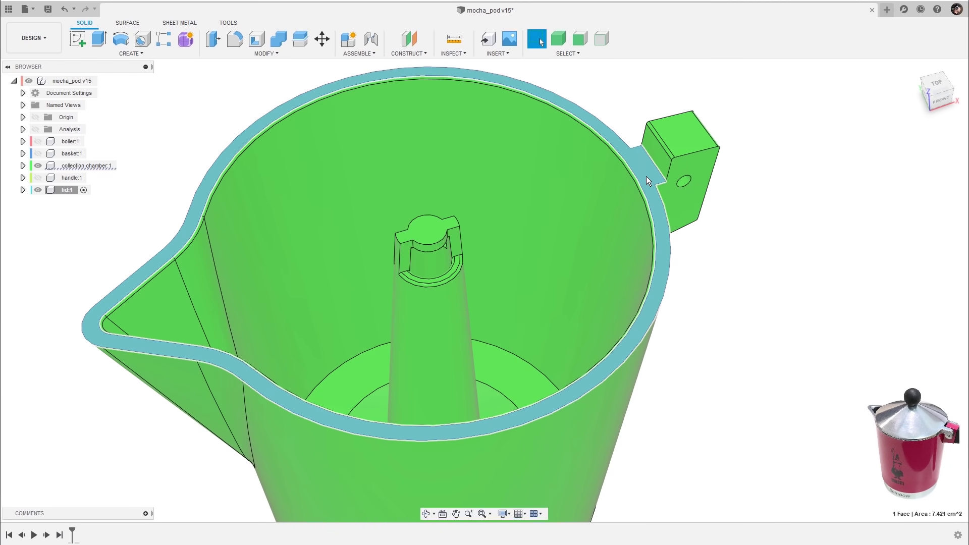
pyautogui.press('l')
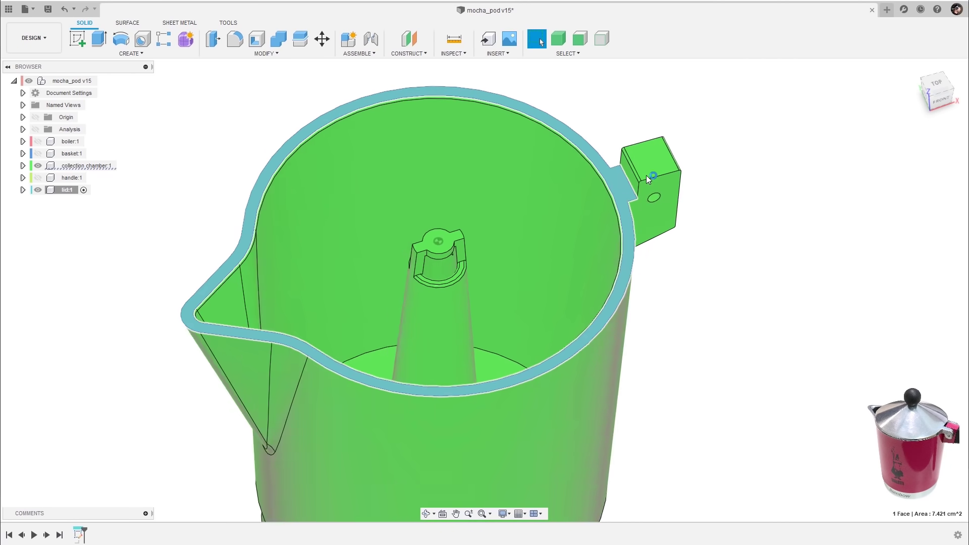
pyautogui.scroll(-3, 384, 260)
pyautogui.moveTo(374, 264); pyautogui.dragTo(535, 272, button='middle')
pyautogui.scroll(3, 546, 255)
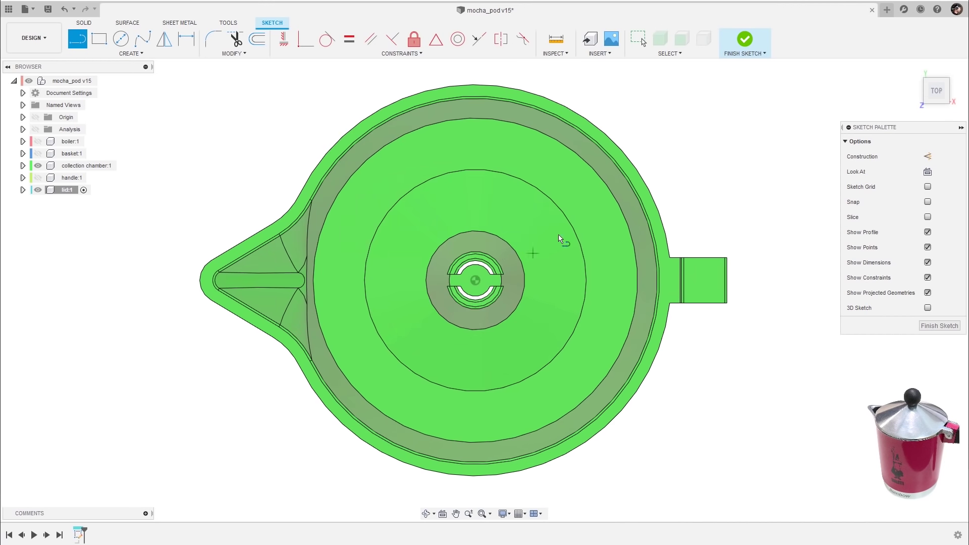
pyautogui.press('Escape')
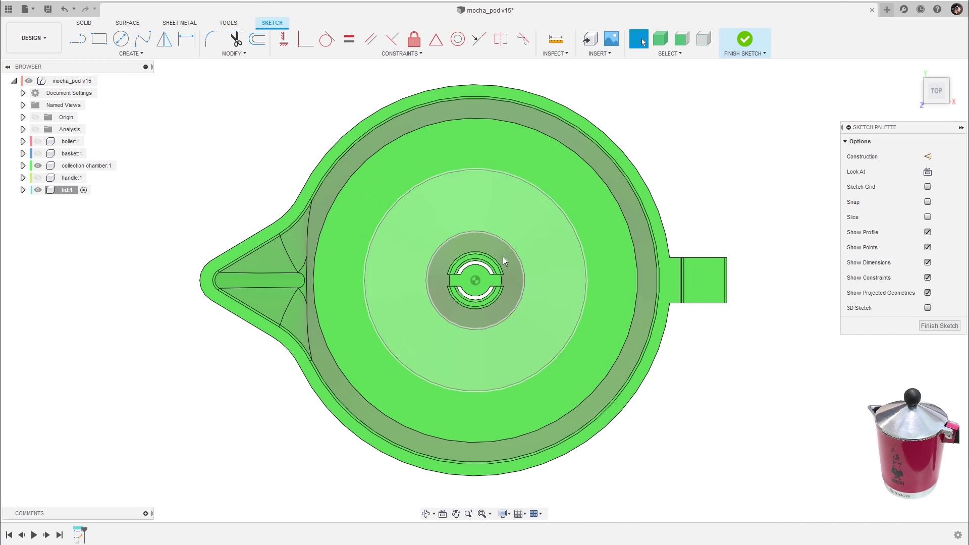
# - Draw a circle centred on the collection chamber's axis, larger than the chamber's round rim
pyautogui.scroll(2, 503, 237)
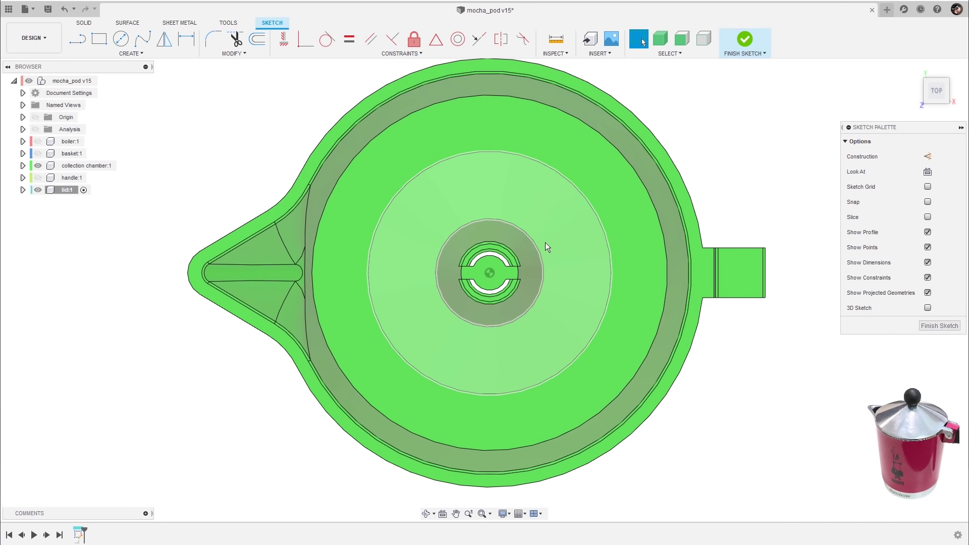
pyautogui.press('s')
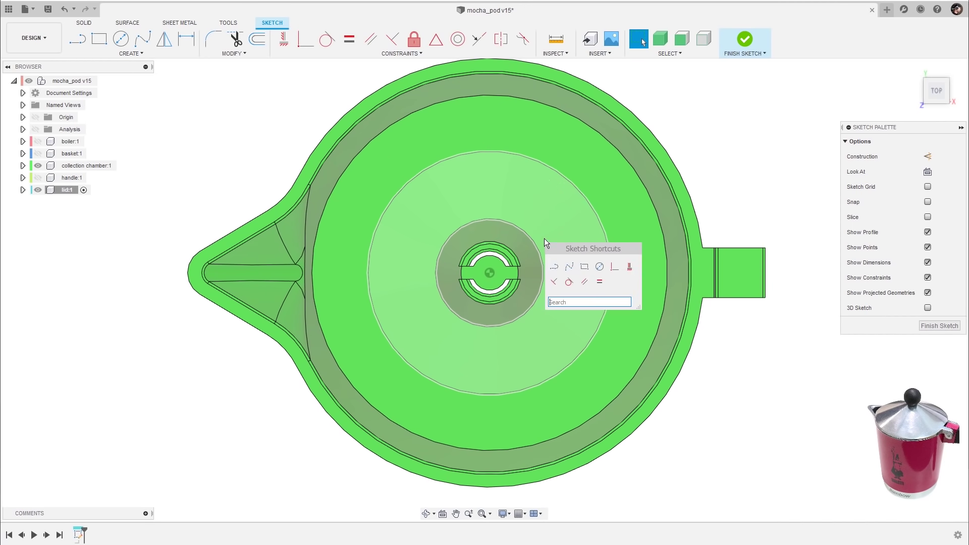
pyautogui.click(601, 268)
pyautogui.click(490, 273)
pyautogui.click(722, 156)
pyautogui.press('Escape')
pyautogui.scroll(-3, 652, 153)
pyautogui.scroll(1, 619, 188)
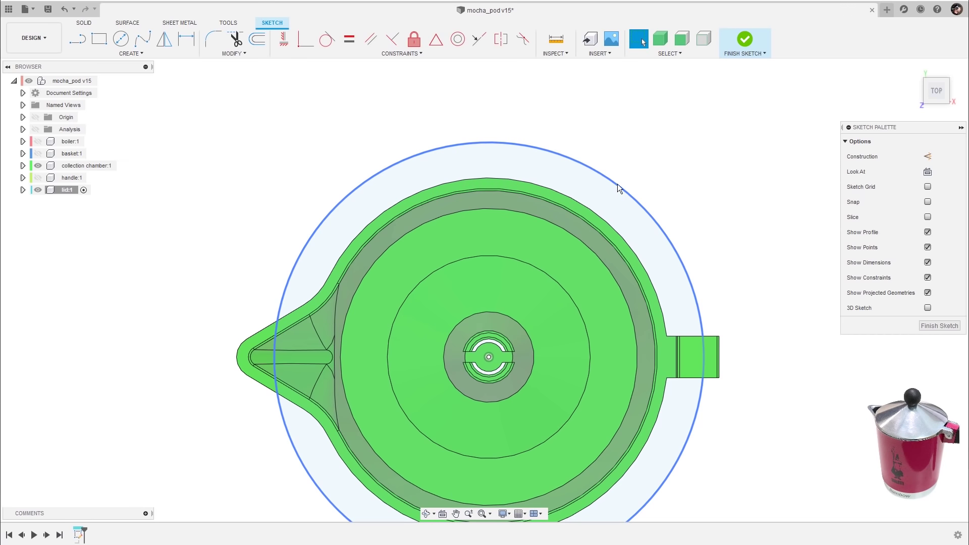
# - Apply an Equal constraint between the new circle and the outer arc of the chamber's rim
pyautogui.click(619, 187)
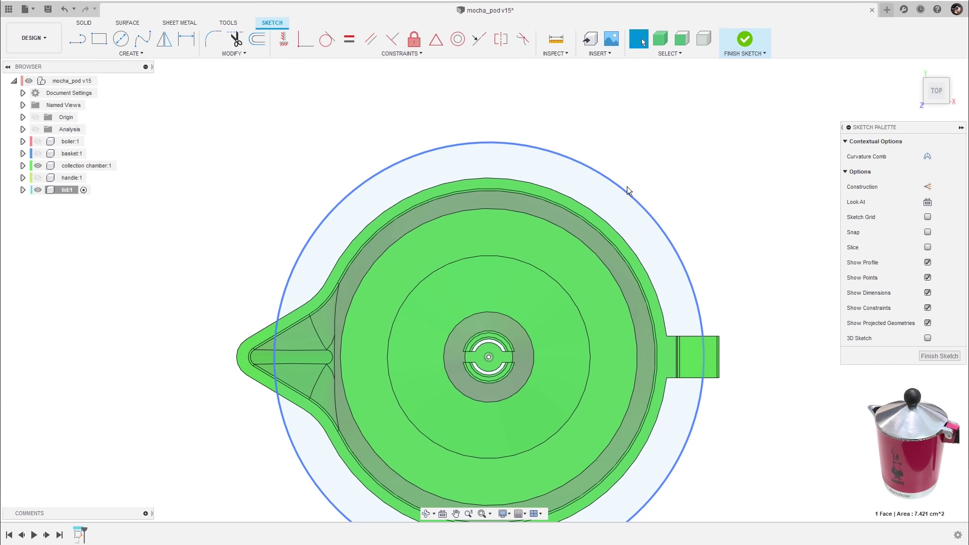
pyautogui.click(349, 40)
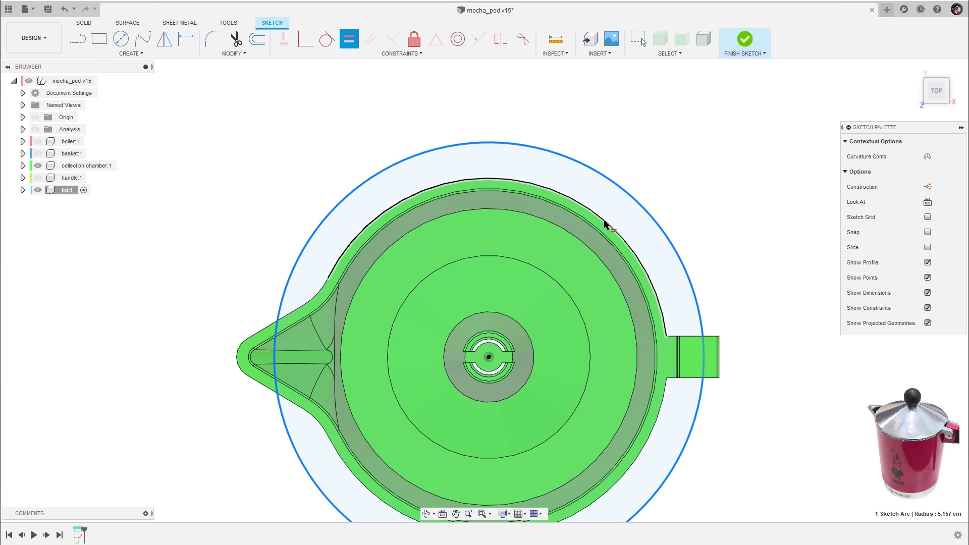
pyautogui.click(606, 224)
pyautogui.scroll(-2, 454, 310)
pyautogui.scroll(3, 448, 266)
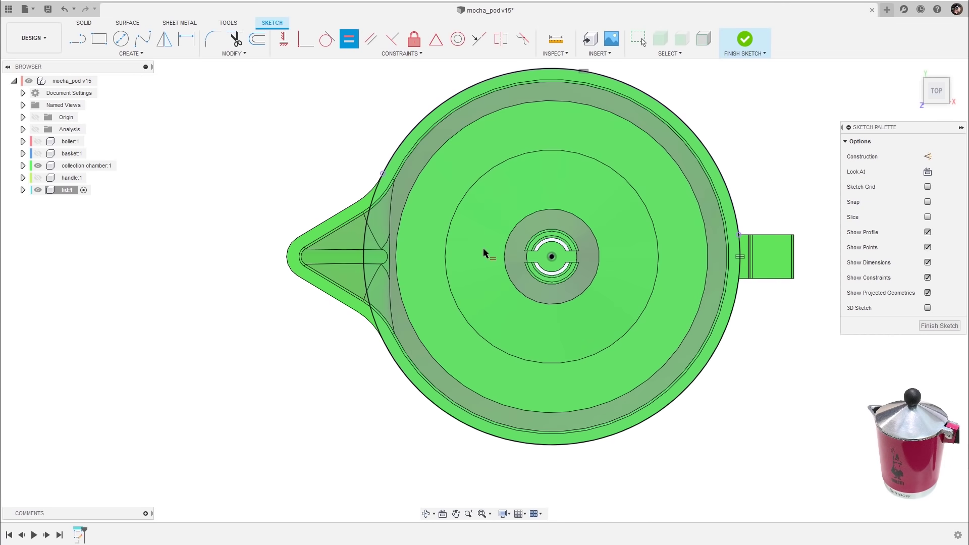
# - Draw a horizontal line about 7.9 cm long from the circle's centre out past the spout's tip
pyautogui.press('l')
pyautogui.moveTo(552, 262); pyautogui.dragTo(597, 297, button='middle')
pyautogui.scroll(1, 598, 296)
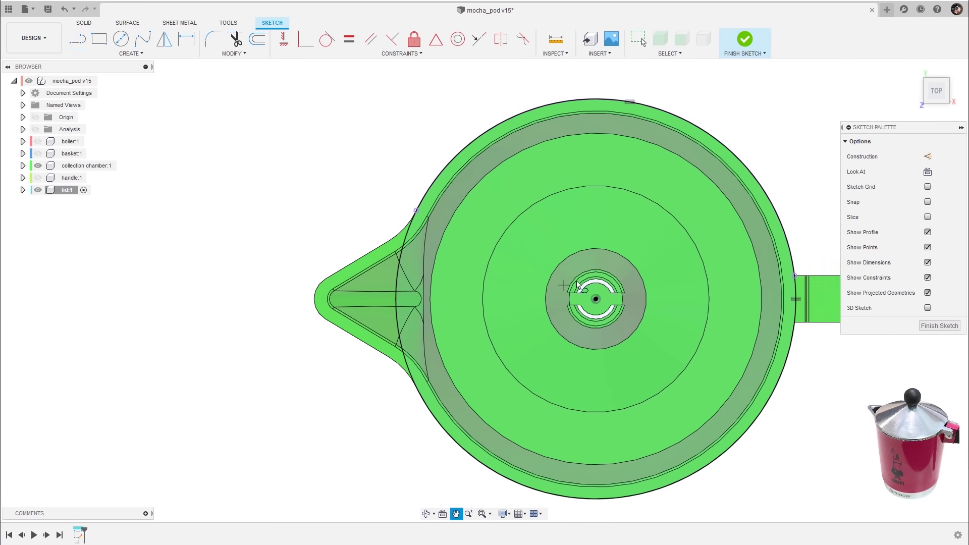
pyautogui.click(598, 300)
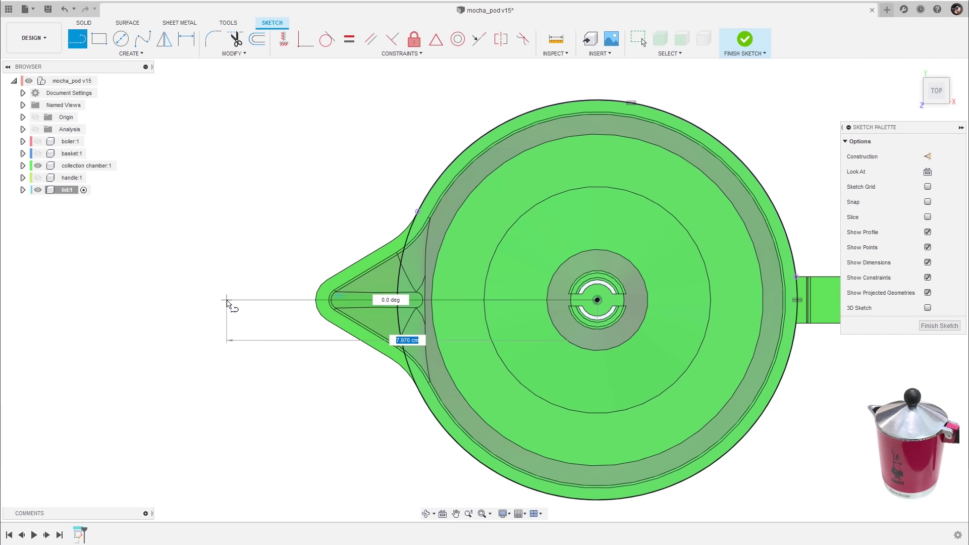
pyautogui.click(228, 300)
pyautogui.press('Escape')
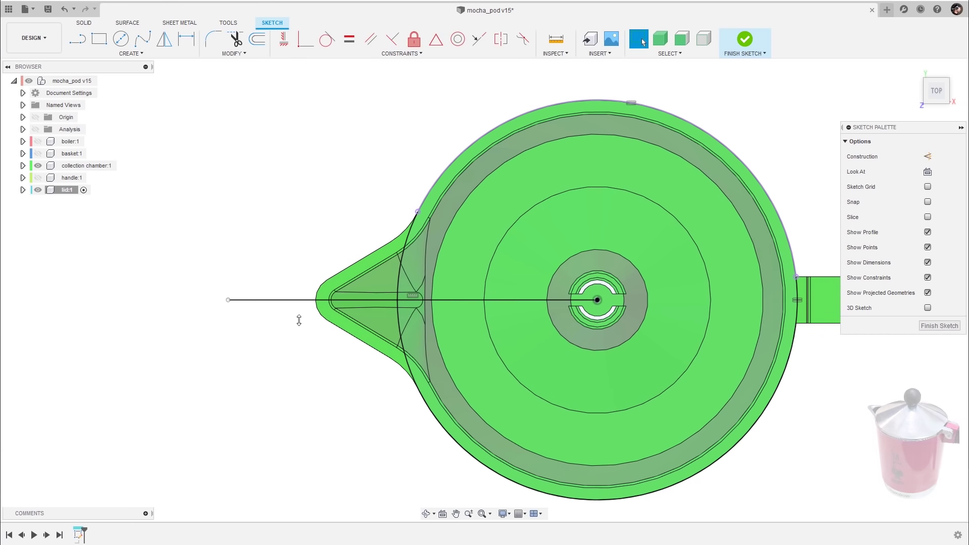
# - Convert the horizontal centre line to construction and shorten it by moving its free end closer to the spout tip
pyautogui.scroll(2, 299, 321)
pyautogui.moveTo(299, 320); pyautogui.dragTo(274, 287, button='middle')
pyautogui.click(259, 287)
pyautogui.press('x')
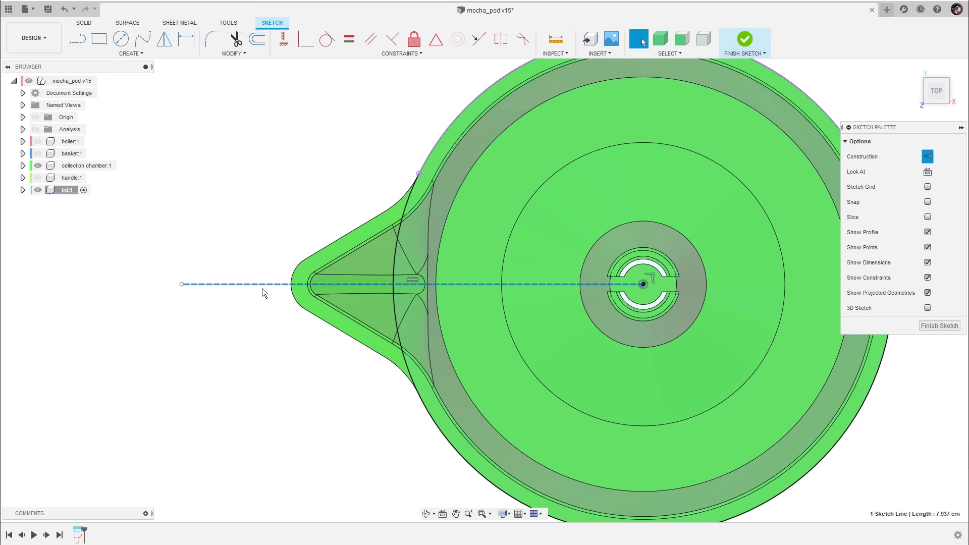
pyautogui.scroll(1, 308, 277)
pyautogui.scroll(1, 303, 281)
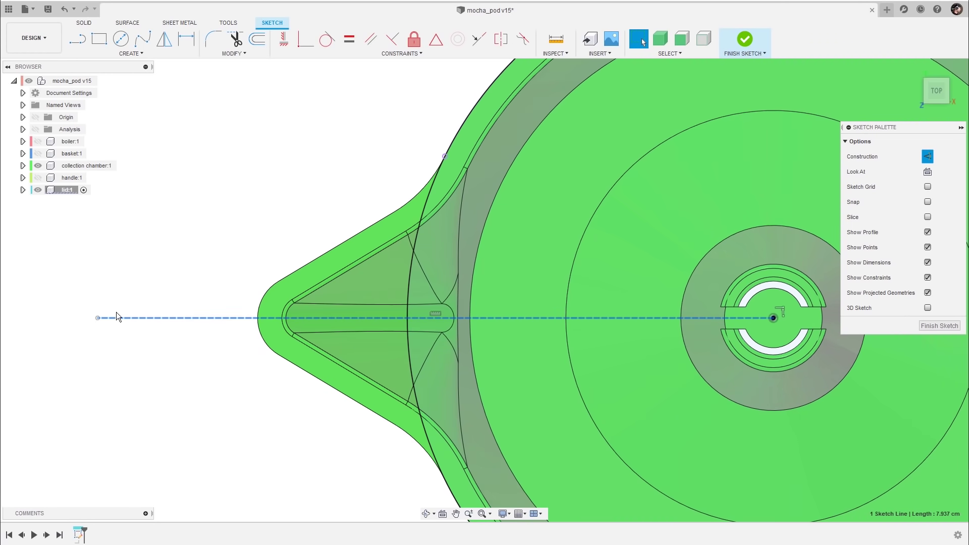
pyautogui.moveTo(98, 317); pyautogui.dragTo(189, 319)
pyautogui.scroll(-1, 232, 366)
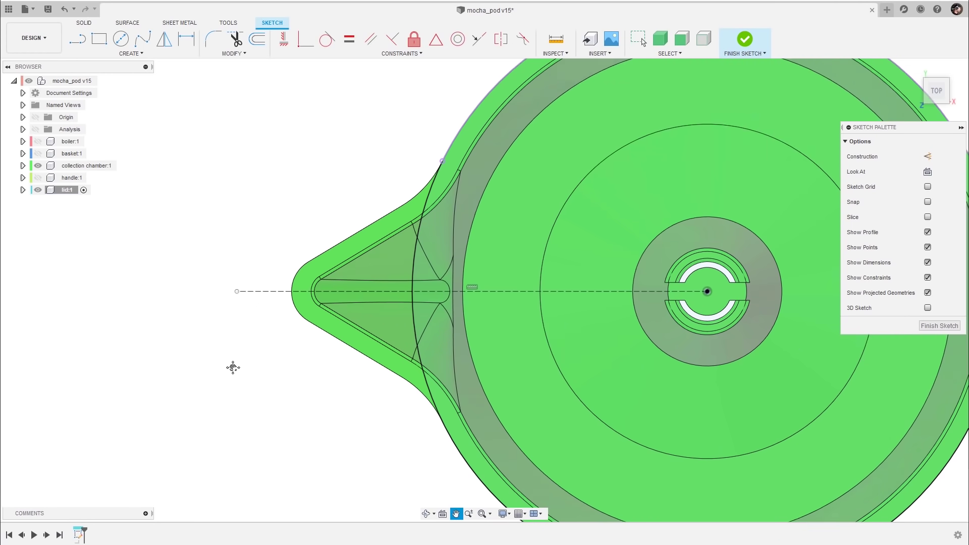
# - Draw a 3-point arc from the upper end of the rim arc down towards the spout, tangent to the rim arc
pyautogui.write('s')
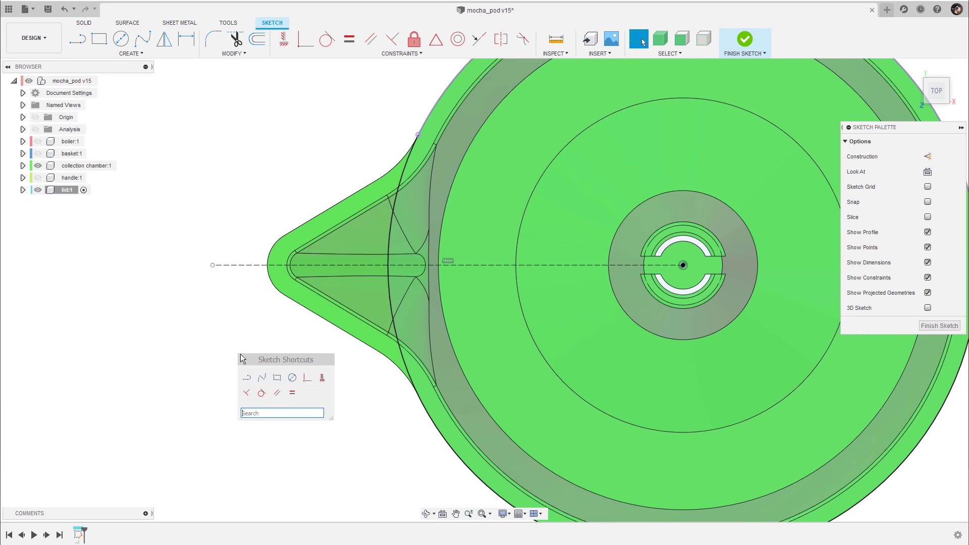
pyautogui.write('arc')
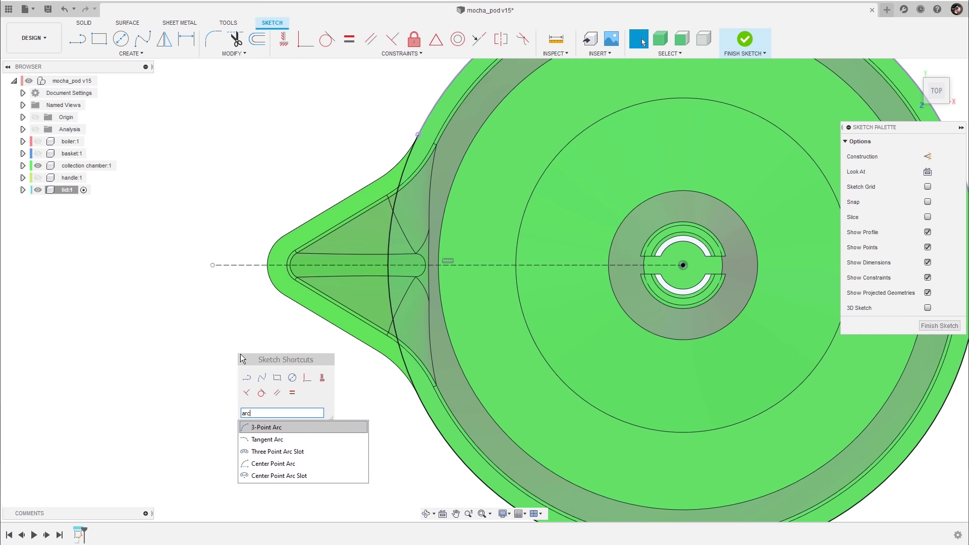
pyautogui.click(268, 429)
pyautogui.scroll(5, 188, 340)
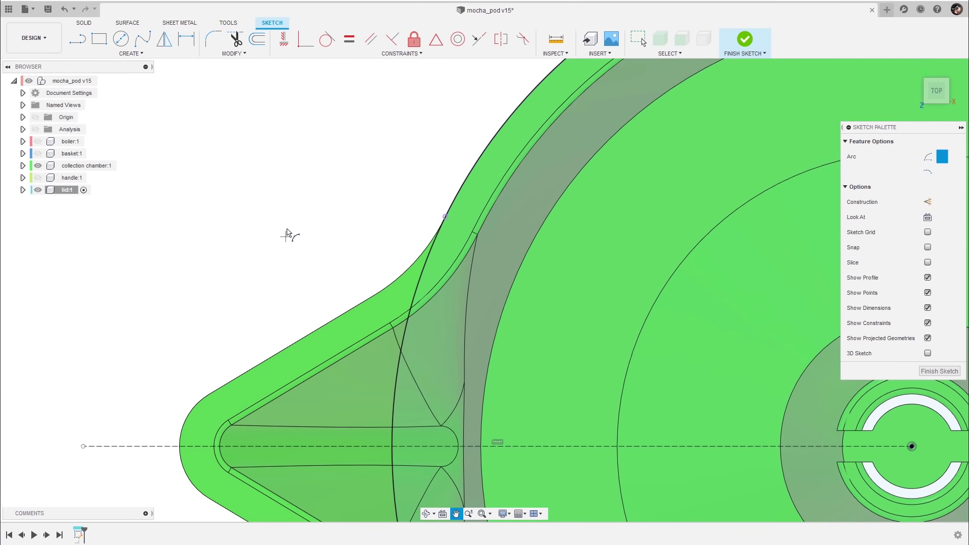
pyautogui.click(445, 217)
pyautogui.click(382, 311)
pyautogui.click(398, 295)
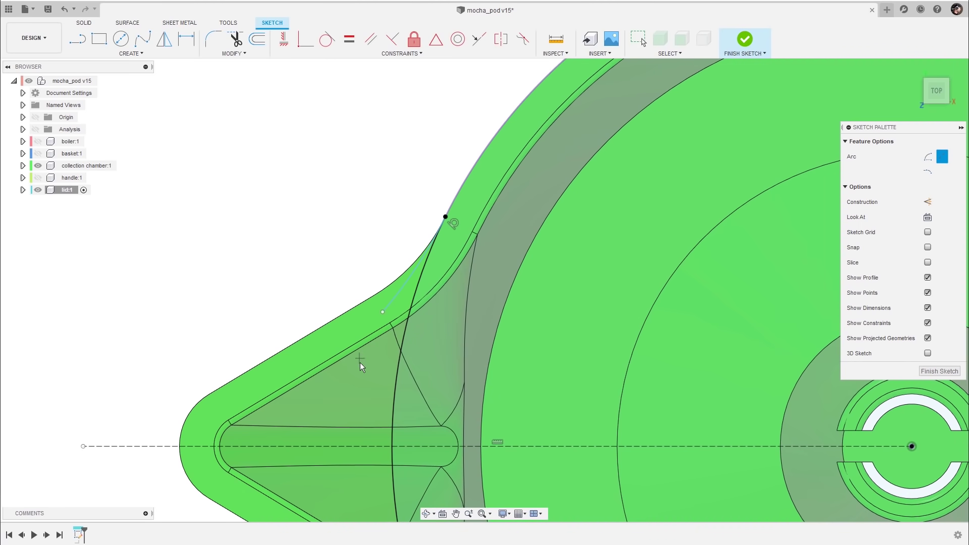
# - Add a second arc from the first arc's end to the construction centre line across the spout, tangent to the first arc
pyautogui.scroll(-1, 354, 365)
pyautogui.moveTo(354, 366); pyautogui.dragTo(373, 301, button='middle')
pyautogui.click(400, 252)
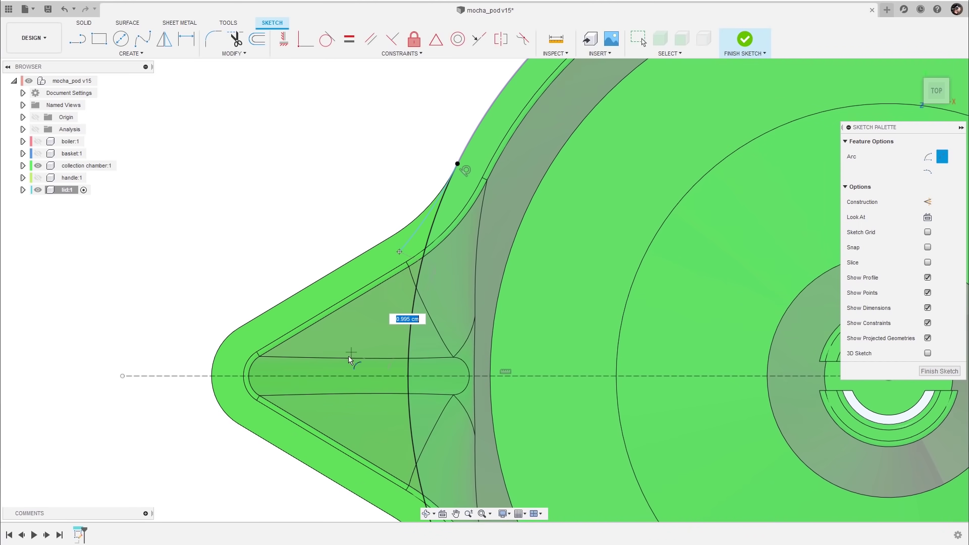
pyautogui.click(348, 357)
pyautogui.press('Escape')
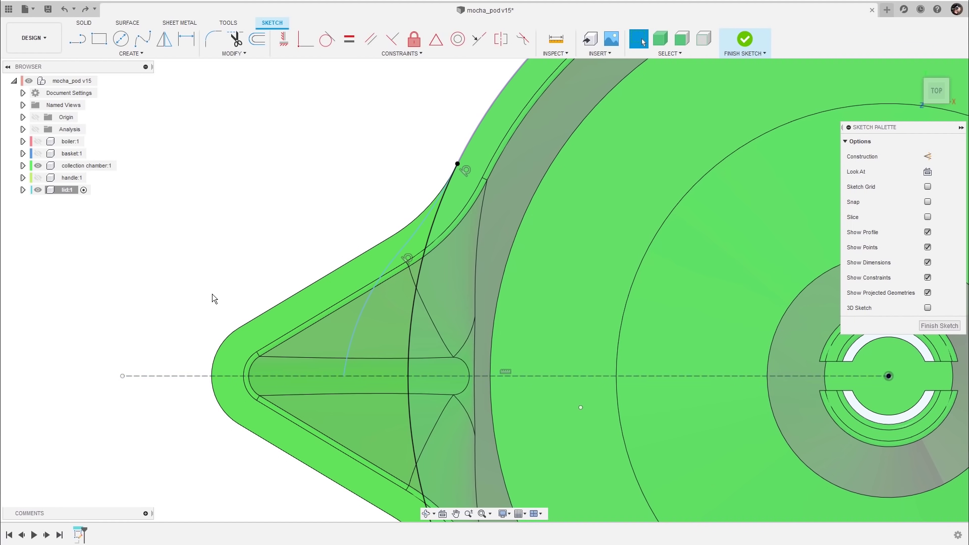
# - Draw a vertical line about 0.5 cm long downward from the second arc's end on the centre line and make it construction
pyautogui.press('l')
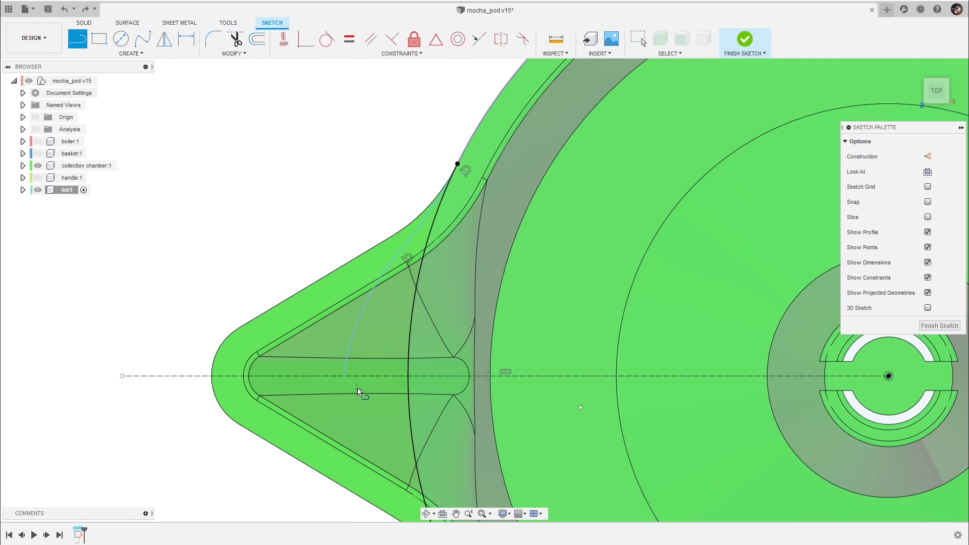
pyautogui.click(344, 377)
pyautogui.click(343, 432)
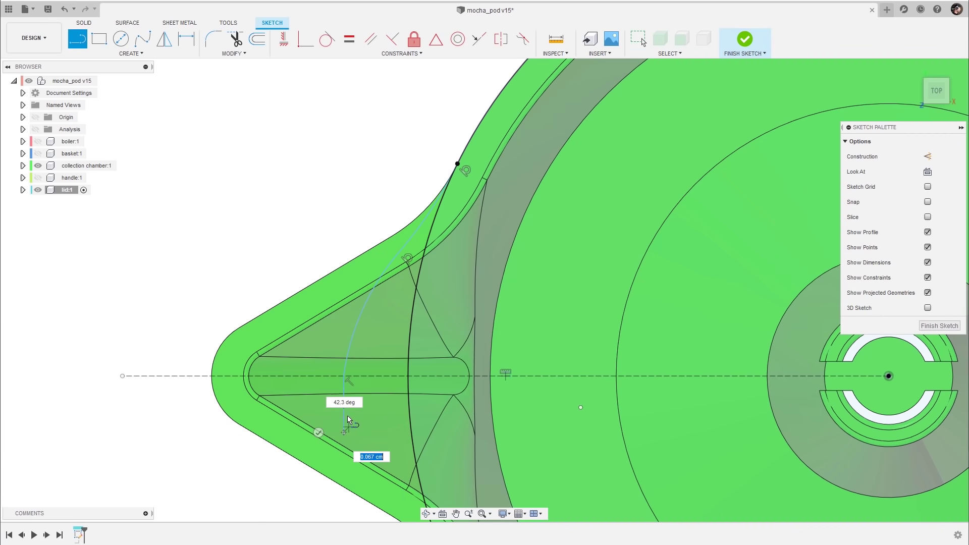
pyautogui.press('Escape')
pyautogui.click(343, 414)
pyautogui.press('x')
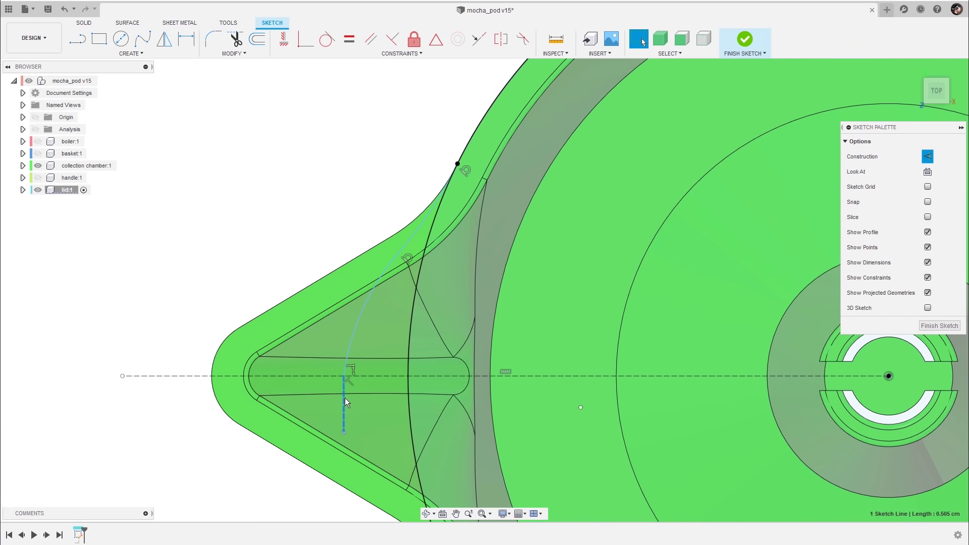
# - Select the second arc together with the short vertical construction line
pyautogui.click(351, 350)
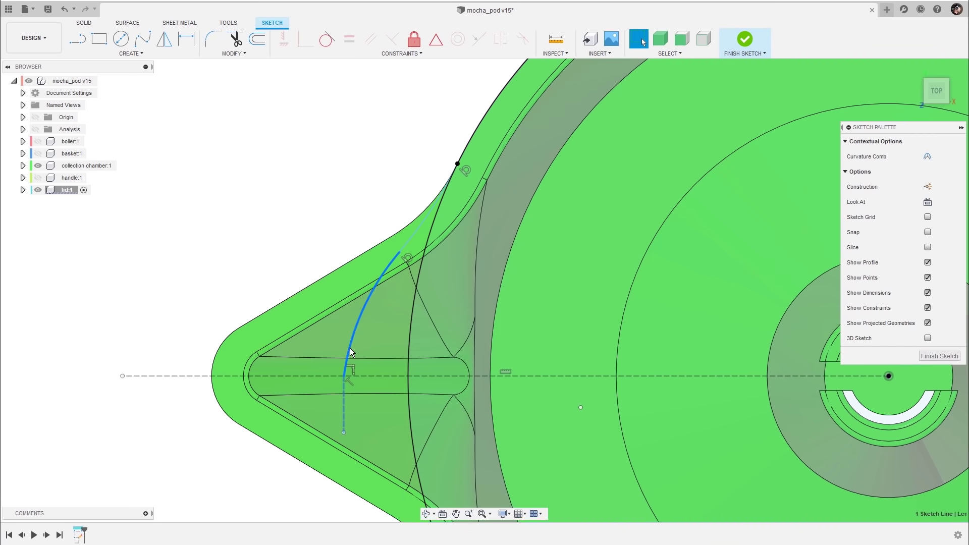
# - Make the spout arc tangent to the vertical construction line, and mirror the arc and its connecting curve about the horizontal centerline
pyautogui.click(327, 41)
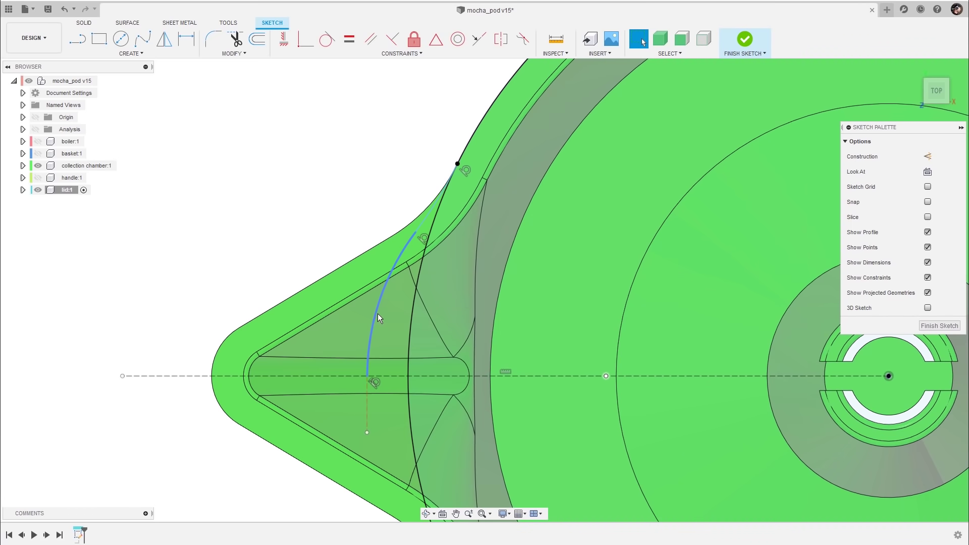
pyautogui.doubleClick(374, 319)
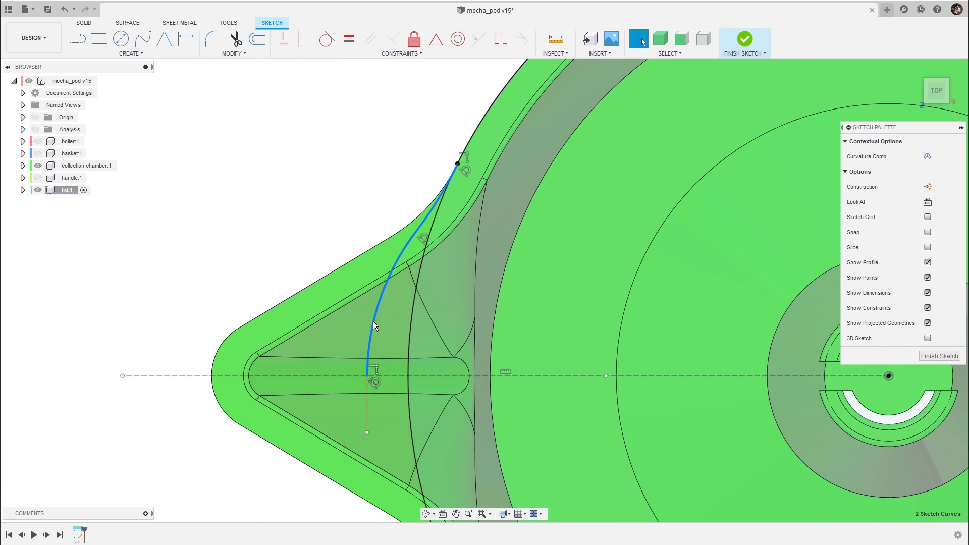
pyautogui.click(164, 38)
pyautogui.click(895, 156)
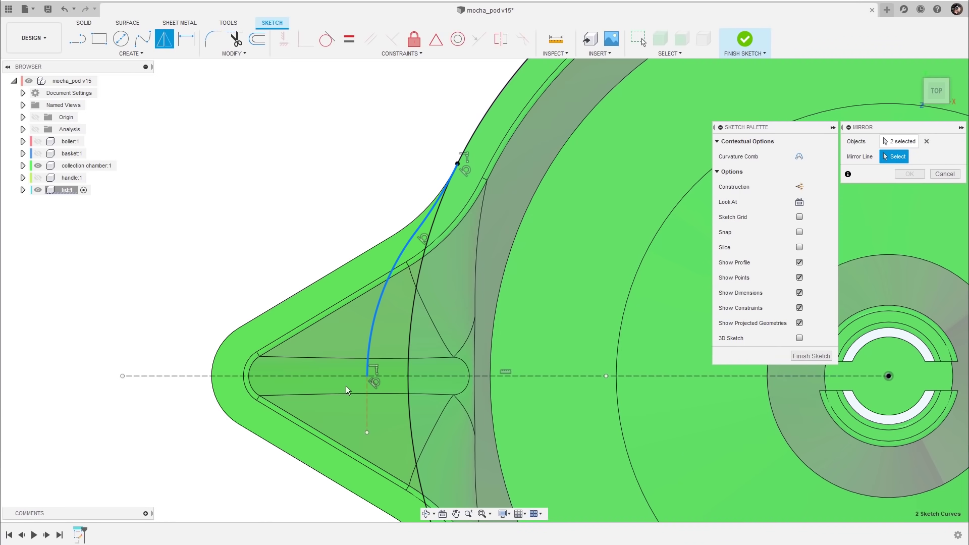
pyautogui.click(179, 377)
pyautogui.press('Return')
pyautogui.moveTo(313, 197)
pyautogui.mouseDown(button='middle')
pyautogui.moveTo(314, 175)
pyautogui.moveTo(291, 160)
pyautogui.mouseUp(button='middle')
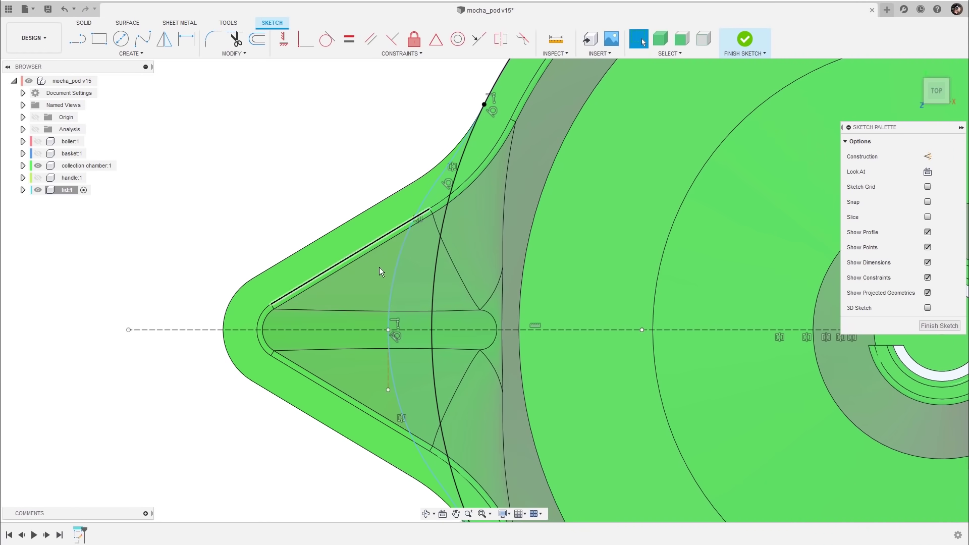
# - Check the curvature combs of the upper and mirrored lower spout arcs where they meet on the centerline
pyautogui.click(392, 285)
pyautogui.click(390, 369)
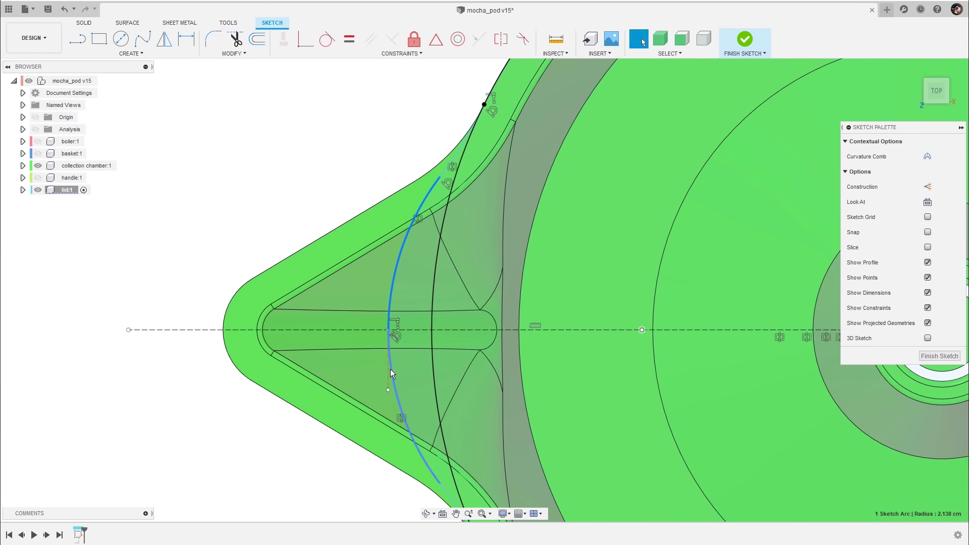
pyautogui.rightClick(392, 295)
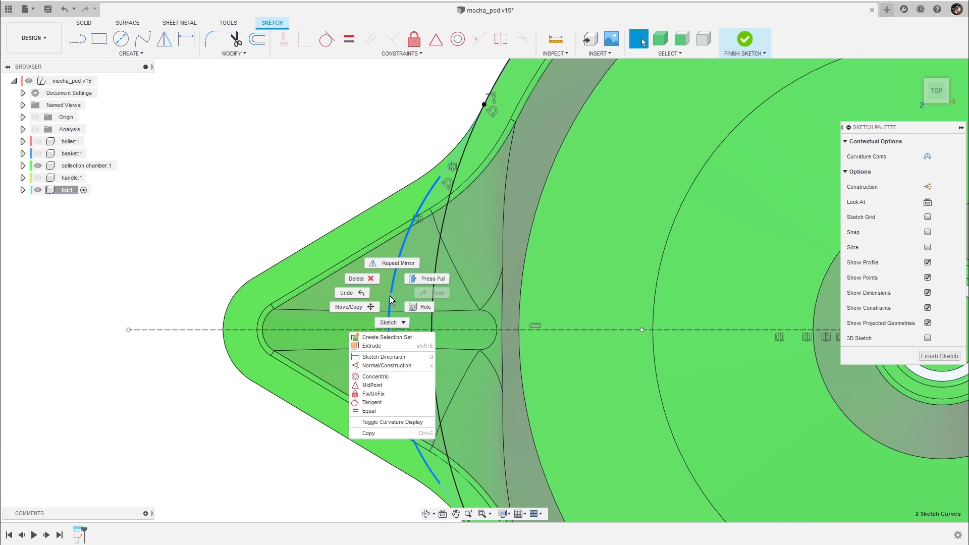
pyautogui.click(392, 422)
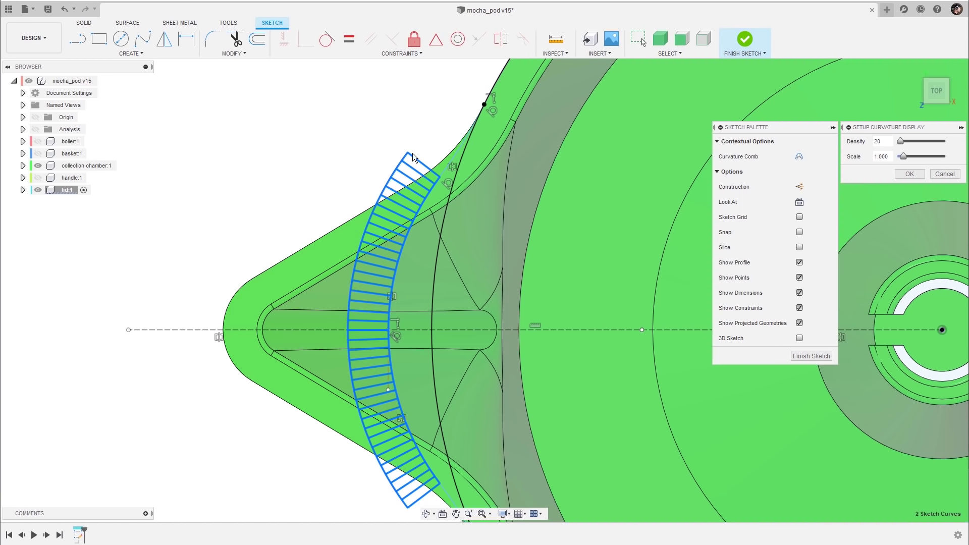
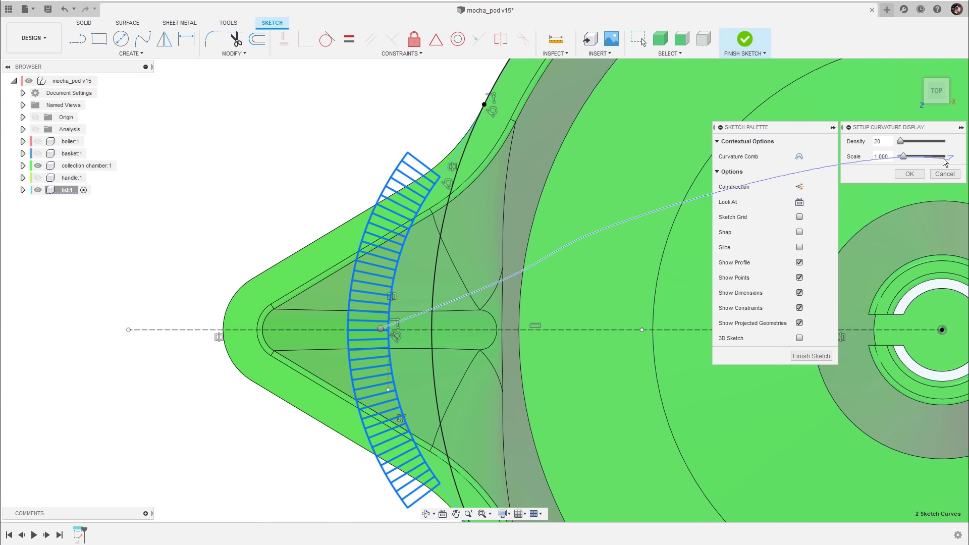
pyautogui.click(942, 174)
pyautogui.press('Escape')
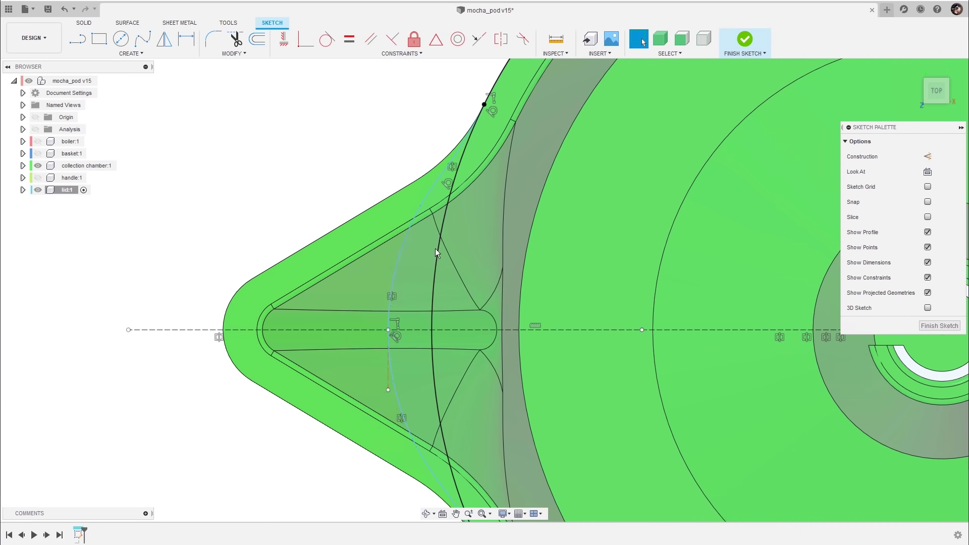
# - Remove the tangent constraint between the spout arc and the vertical construction line, and shift that line slightly sideways
pyautogui.scroll(2, 313, 309)
pyautogui.scroll(2, 440, 282)
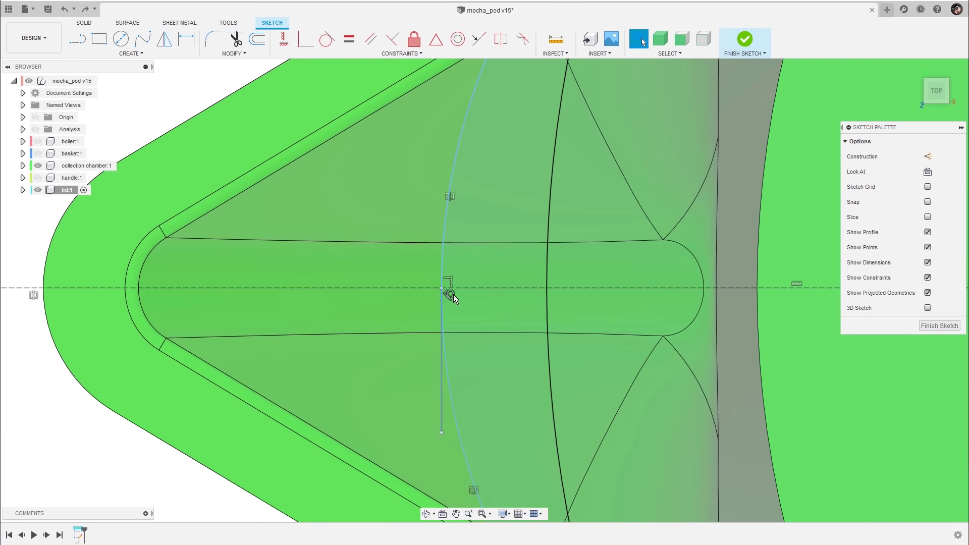
pyautogui.scroll(2, 419, 303)
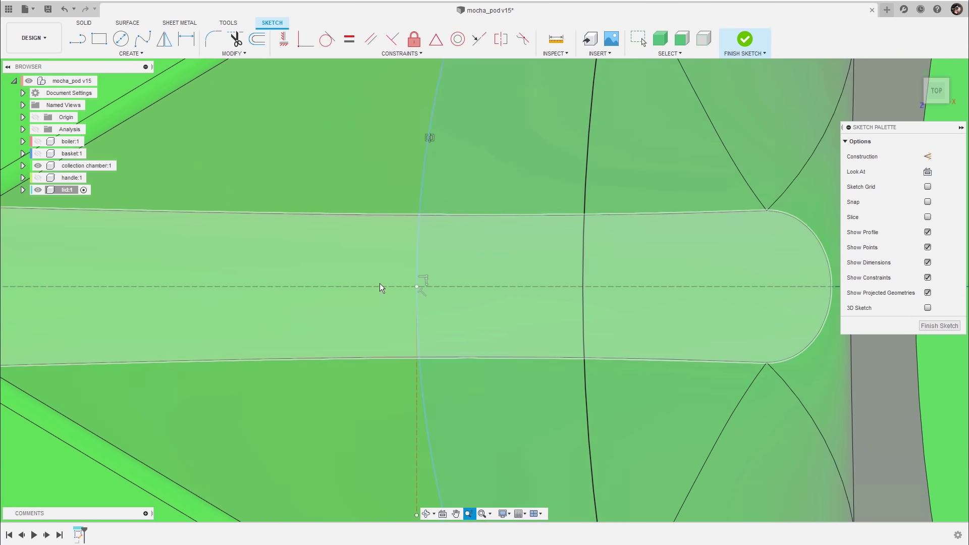
pyautogui.scroll(-1, 453, 309)
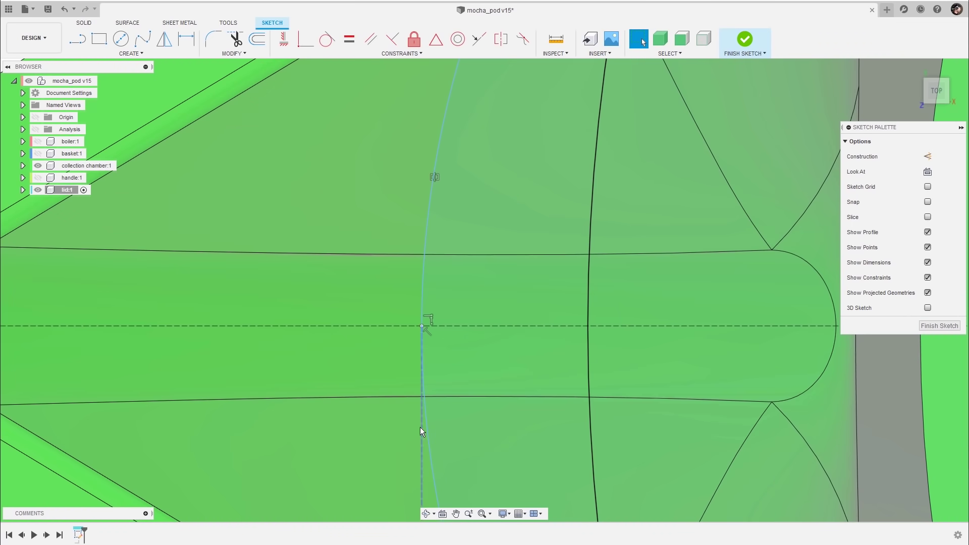
pyautogui.moveTo(420, 439); pyautogui.dragTo(450, 438)
pyautogui.scroll(3, 454, 303)
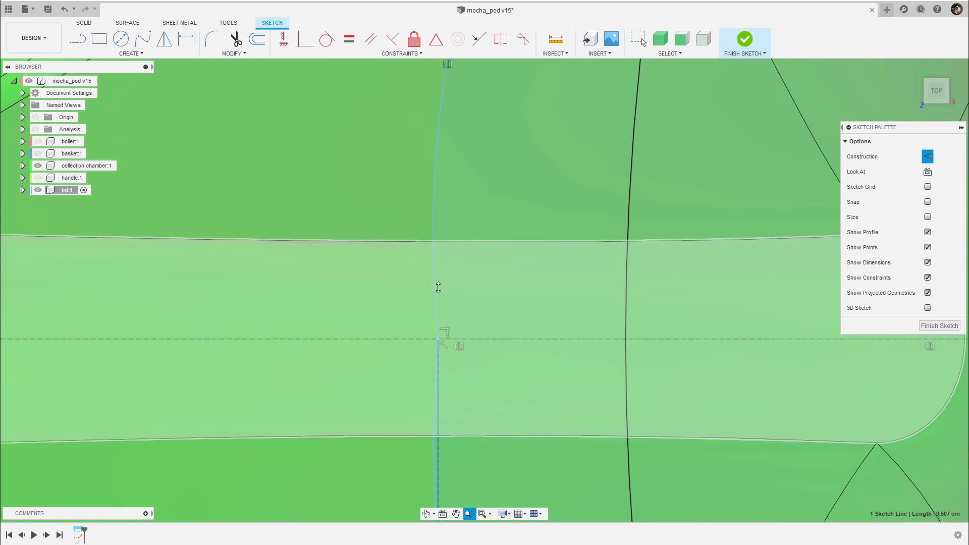
pyautogui.scroll(-5, 429, 328)
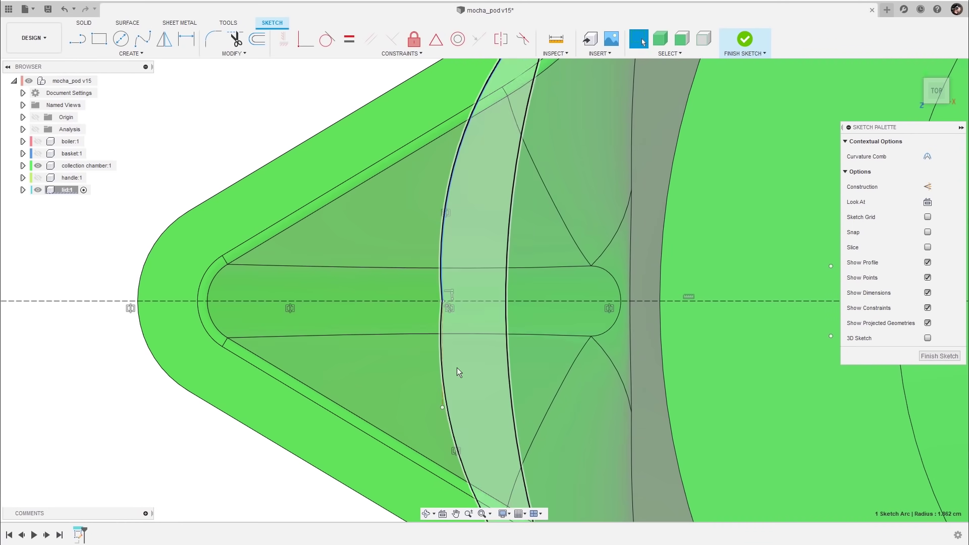
# - Examine the curvature combs of the two spout arcs without the tangent constraint at their shared point
pyautogui.doubleClick(451, 427)
pyautogui.rightClick(451, 428)
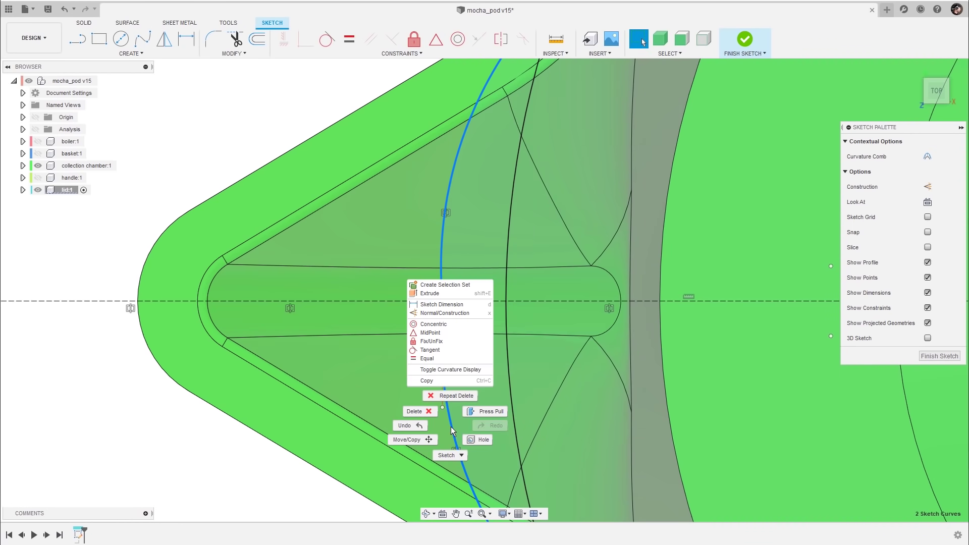
pyautogui.click(457, 371)
pyautogui.scroll(-3, 424, 331)
pyautogui.scroll(2, 424, 331)
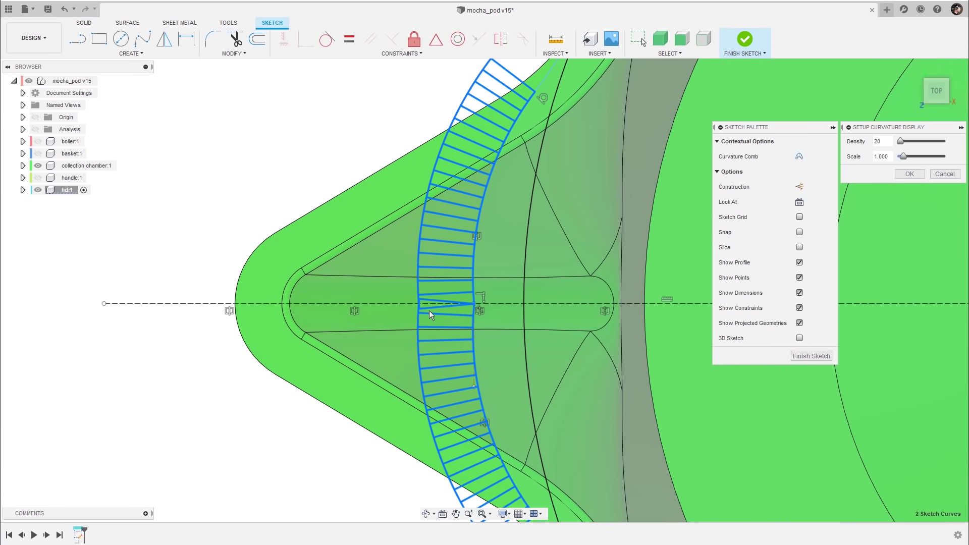
pyautogui.scroll(-2, 432, 253)
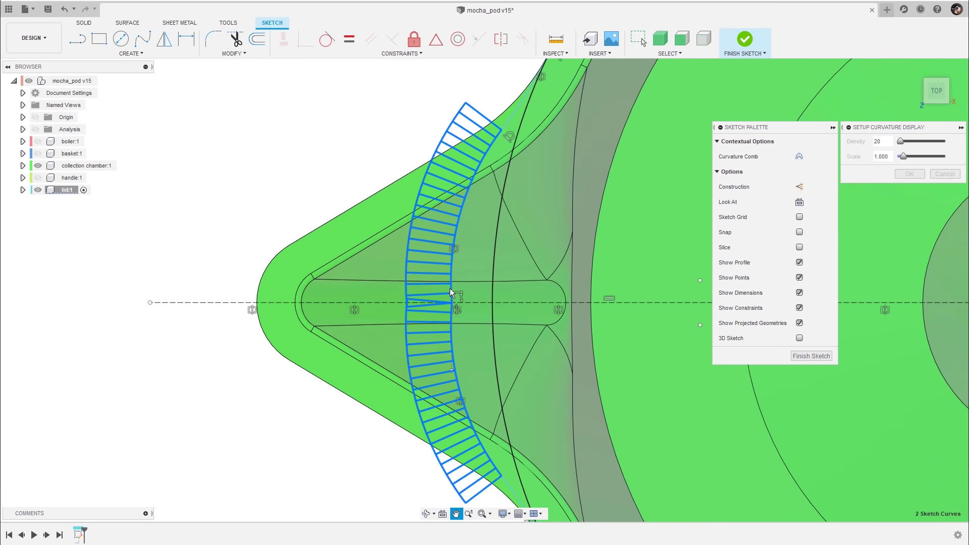
pyautogui.click(944, 173)
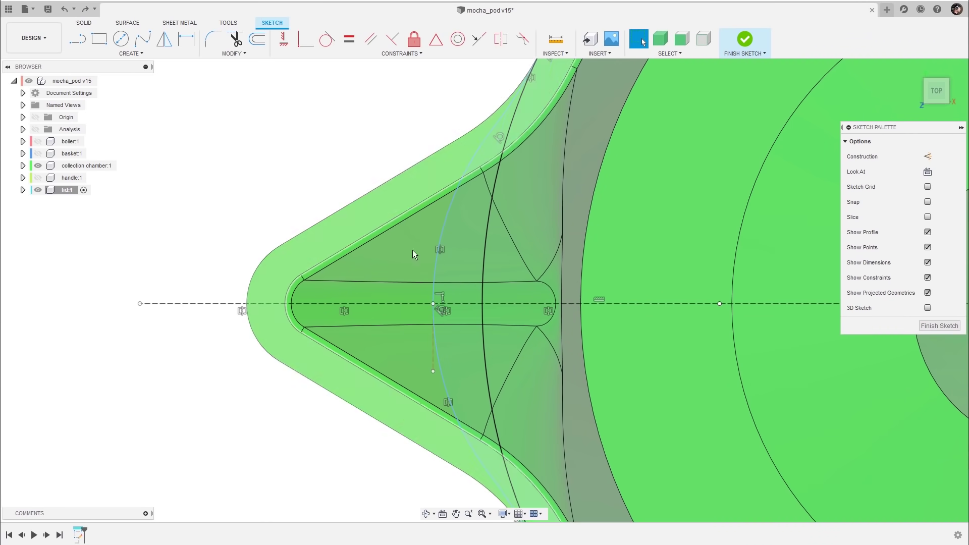
# - Trim away the parts of the large circle above and below the centerline that lie inside the spout curves
pyautogui.scroll(2, 444, 298)
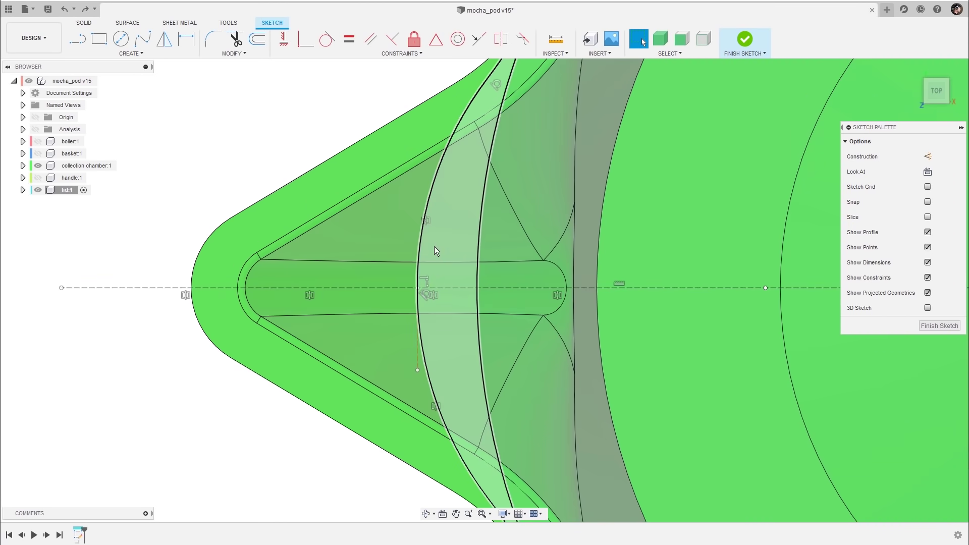
pyautogui.scroll(-2, 435, 263)
pyautogui.moveTo(435, 278); pyautogui.dragTo(413, 288)
pyautogui.press('Escape')
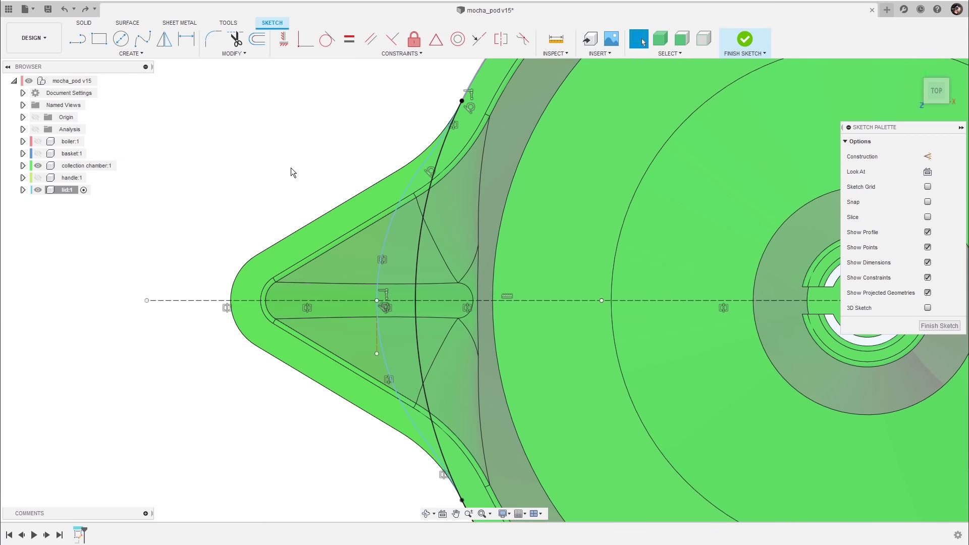
pyautogui.press('t')
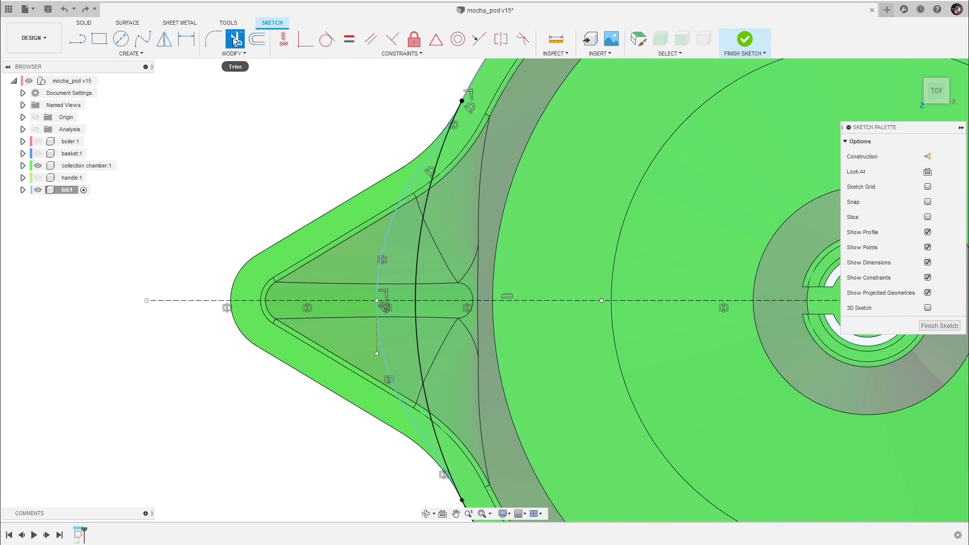
pyautogui.click(418, 259)
pyautogui.click(418, 340)
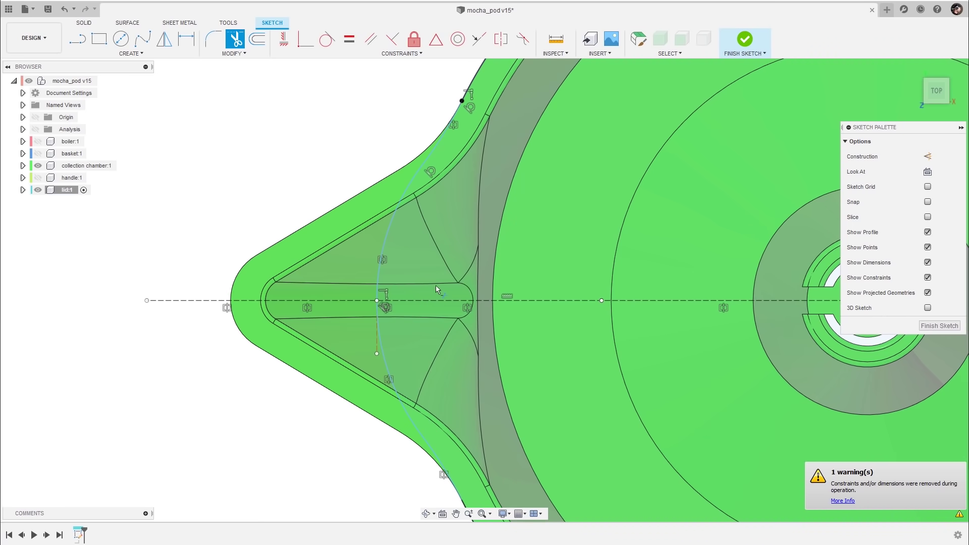
pyautogui.press('Escape')
# - Extrude the closed lid outline upward from the chamber rim as a new body
pyautogui.scroll(-2, 460, 277)
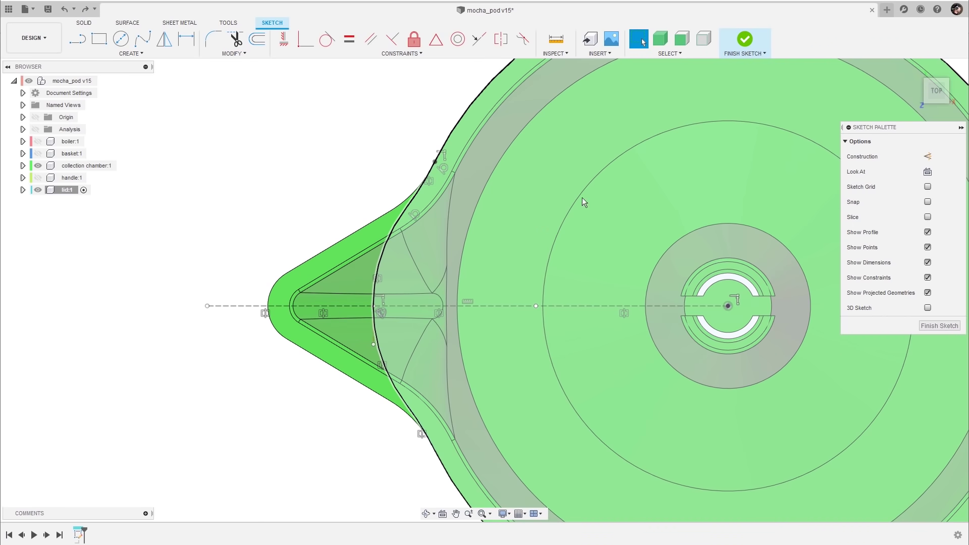
pyautogui.click(529, 234)
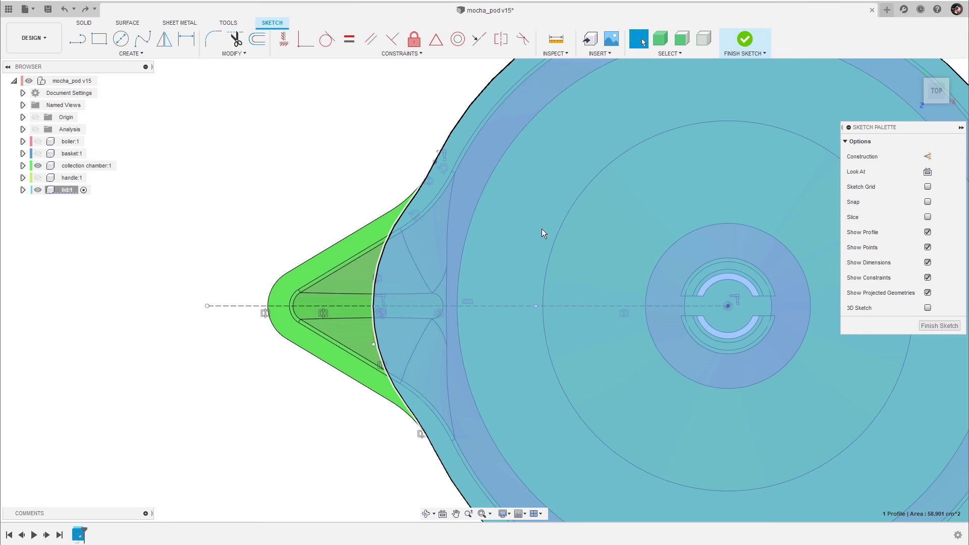
pyautogui.scroll(-4, 544, 227)
pyautogui.press('e')
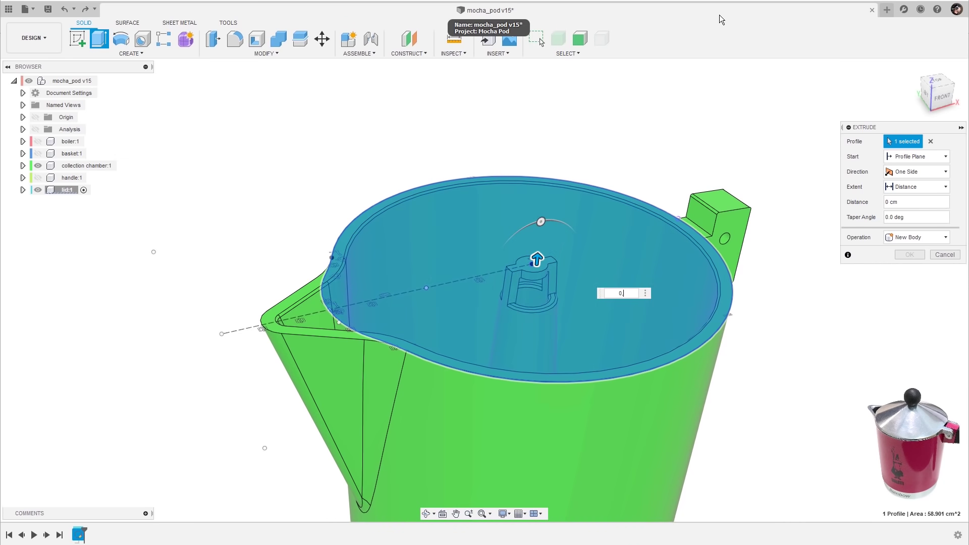
pyautogui.press('Return')
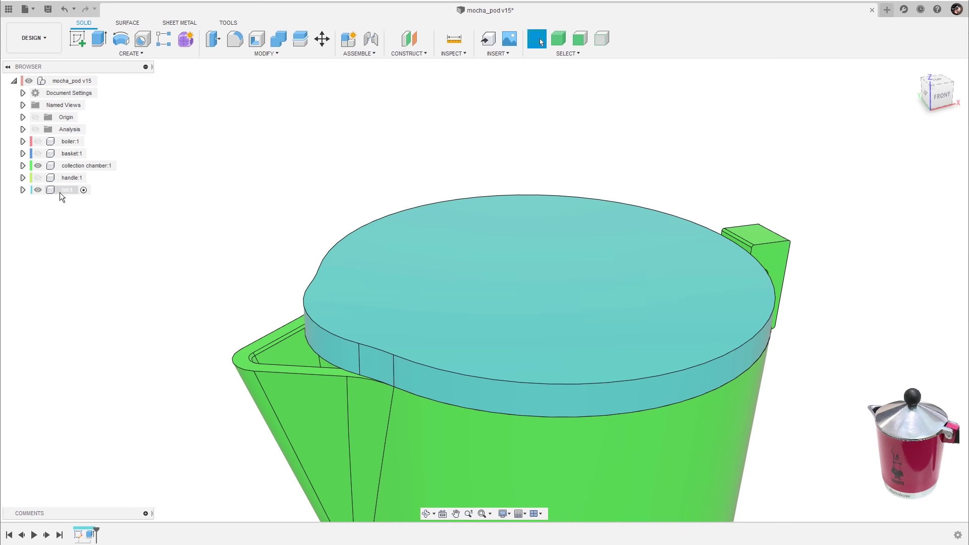
# - Cycle the lid component's color until it is orange, distinct from the other components
pyautogui.rightClick(60, 192)
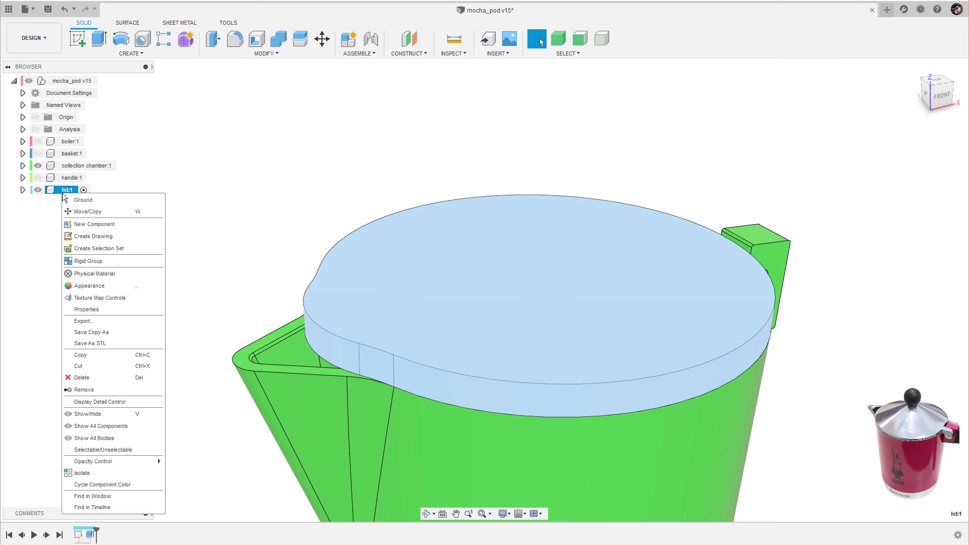
pyautogui.click(110, 482)
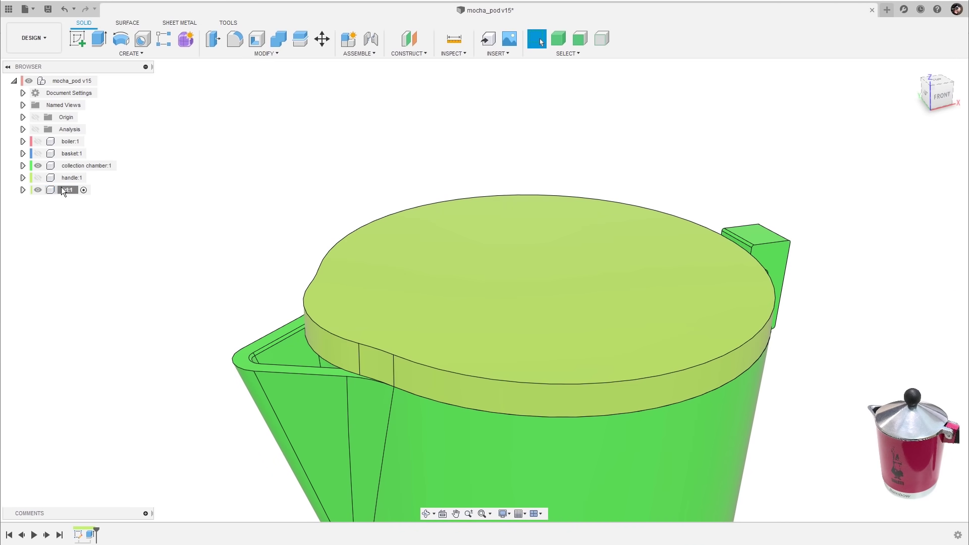
pyautogui.rightClick(62, 190)
pyautogui.click(99, 478)
pyautogui.click(151, 311)
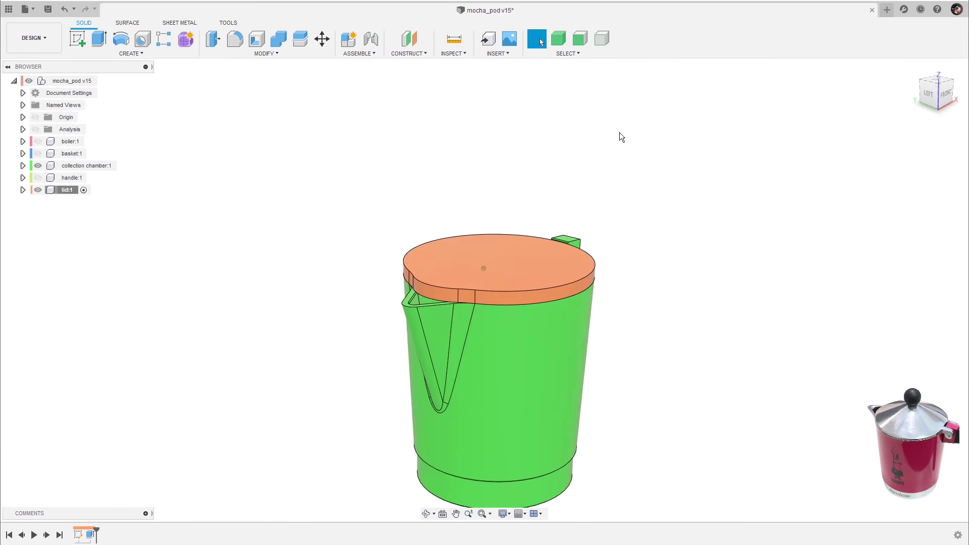
# - Start a new sketch in the lid component on the front XZ origin plane
pyautogui.keyDown('shift'); pyautogui.moveTo(607, 124); pyautogui.dragTo(536, 281, button='middle'); pyautogui.keyUp('shift')
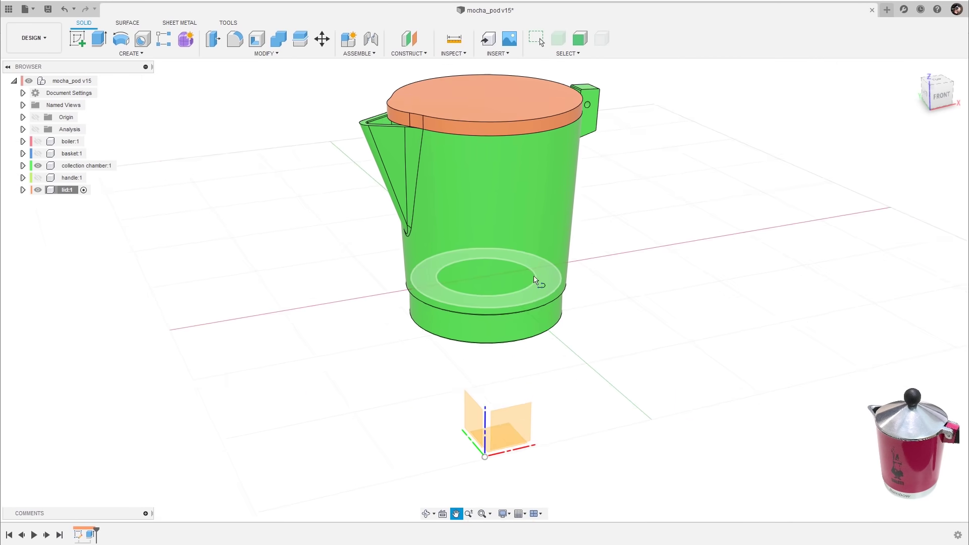
pyautogui.click(520, 411)
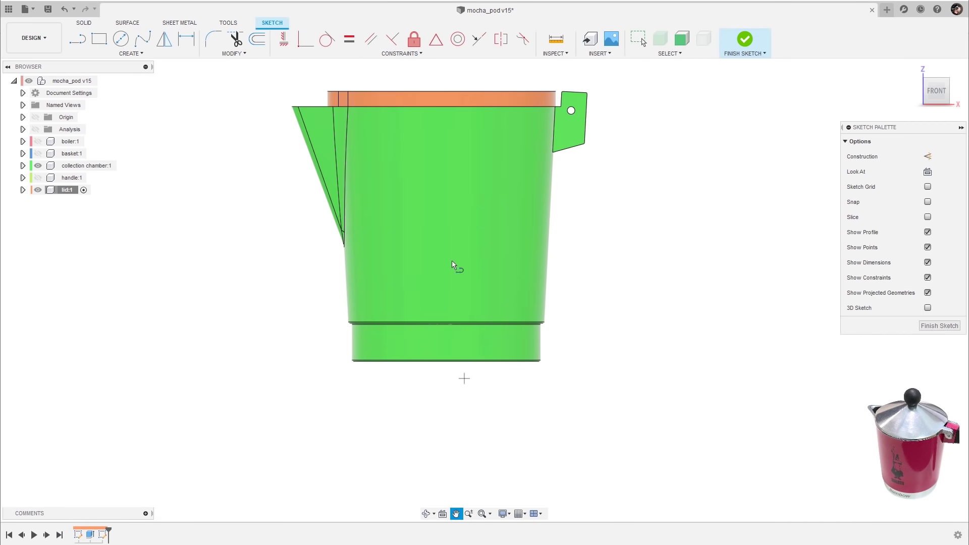
pyautogui.press('l')
pyautogui.scroll(5, 469, 283)
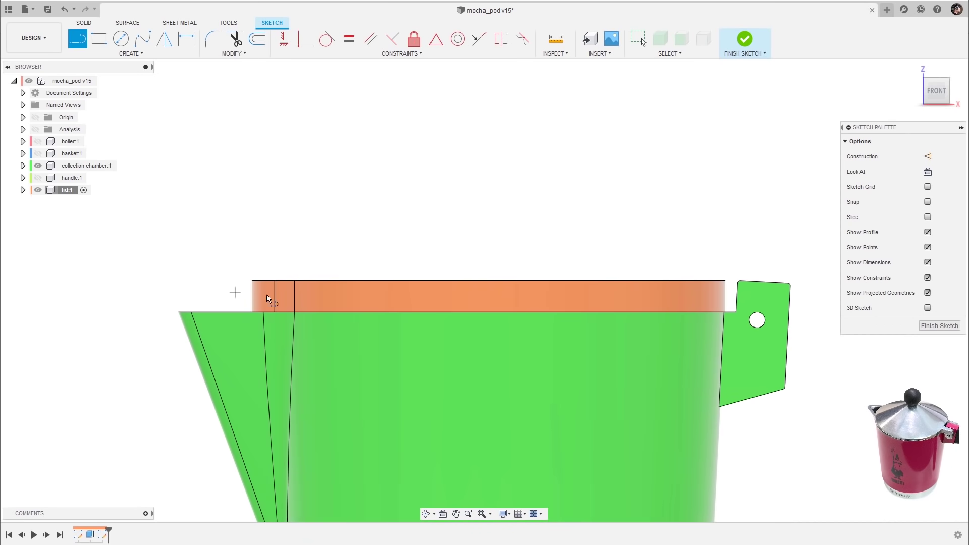
pyautogui.scroll(2, 530, 236)
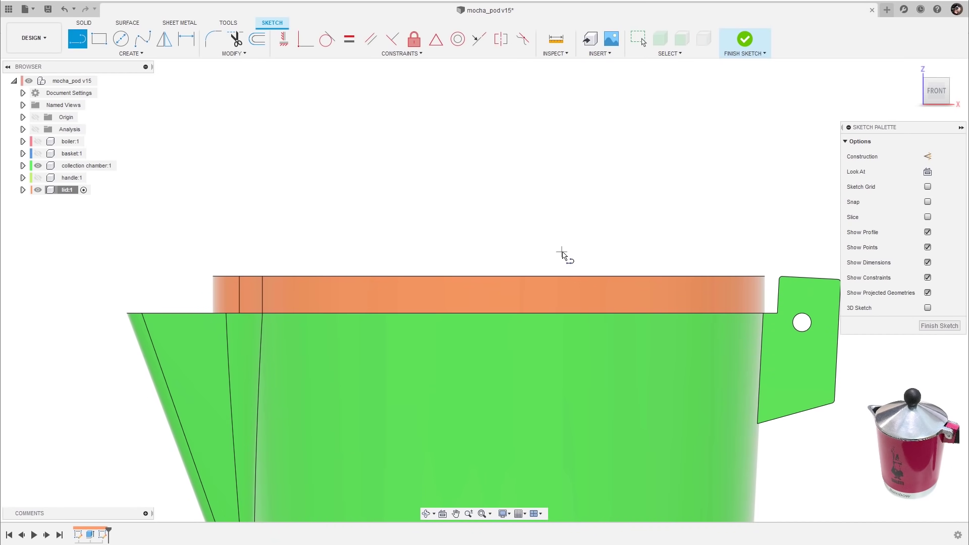
pyautogui.press('Escape')
# - Intersect the lid's curved side faces with the sketch plane to get reference edges at its spout and handle ends
pyautogui.keyDown('shift'); pyautogui.moveTo(528, 190); pyautogui.dragTo(455, 151, button='middle'); pyautogui.keyUp('shift')
pyautogui.click(164, 53)
pyautogui.moveTo(165, 234)
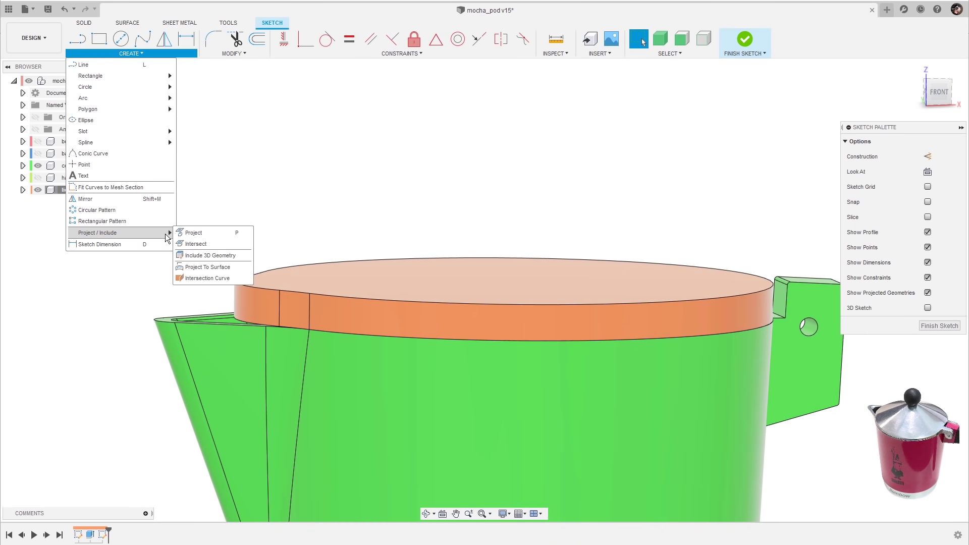
pyautogui.click(216, 244)
pyautogui.click(305, 319)
pyautogui.keyDown('shift'); pyautogui.moveTo(504, 164); pyautogui.dragTo(595, 355, button='middle'); pyautogui.keyUp('shift')
pyautogui.click(592, 347)
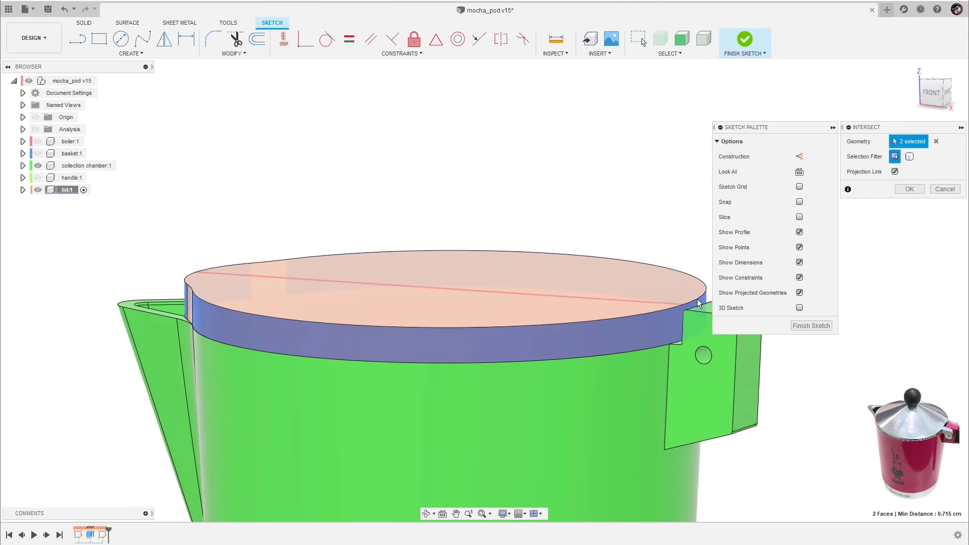
pyautogui.click(909, 190)
# - Sketch a horizontal line across the middle of the lid's side, stopping short of both ends
pyautogui.scroll(4, 736, 302)
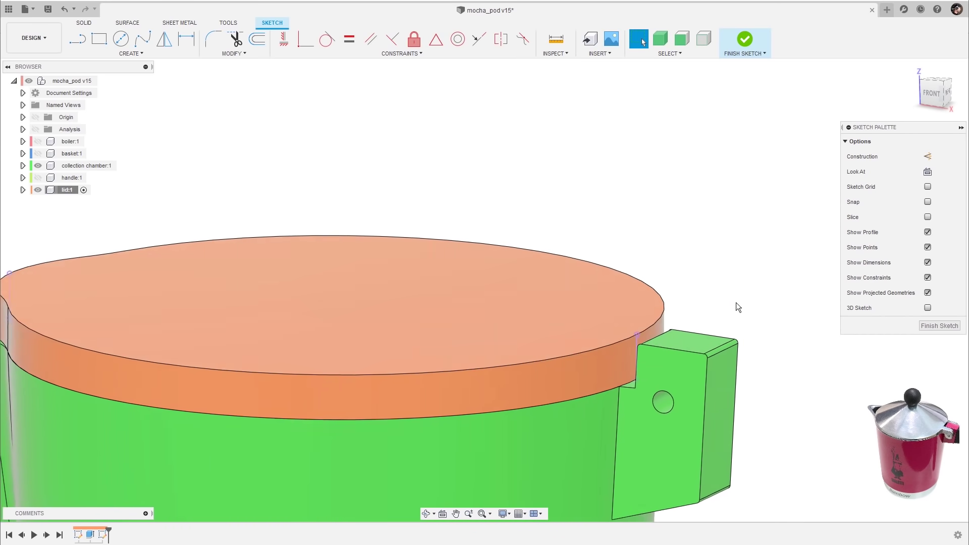
pyautogui.scroll(-2, 731, 223)
pyautogui.keyDown('shift'); pyautogui.moveTo(701, 225); pyautogui.dragTo(808, 222, button='middle'); pyautogui.keyUp('shift')
pyautogui.moveTo(658, 196); pyautogui.dragTo(591, 166, button='middle')
pyautogui.click(941, 93)
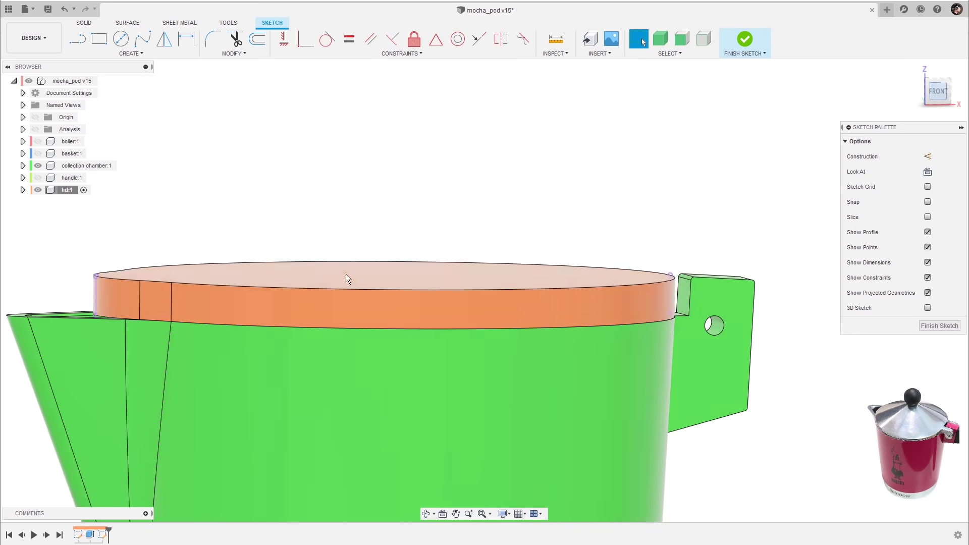
pyautogui.moveTo(309, 279); pyautogui.dragTo(545, 248, button='middle')
pyautogui.press('l')
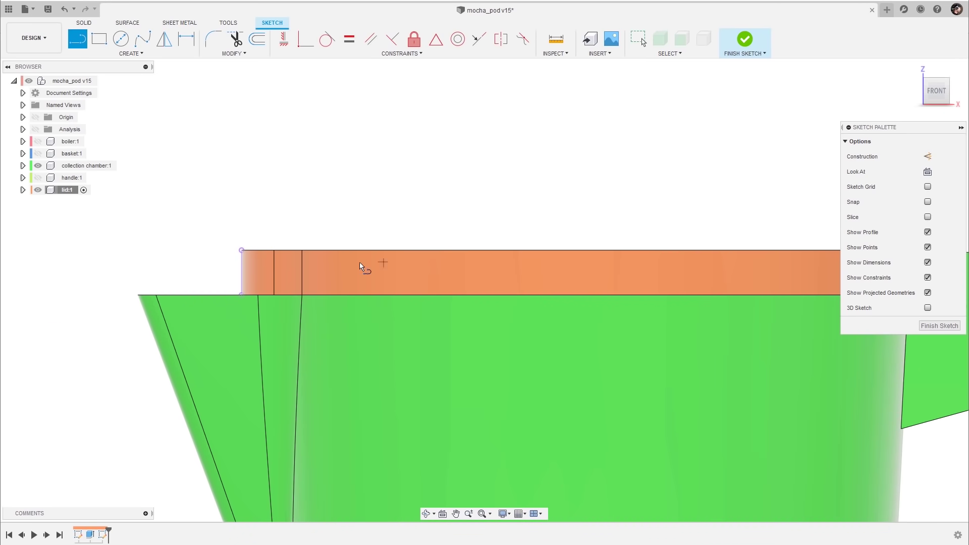
pyautogui.click(337, 266)
pyautogui.click(763, 268)
pyautogui.press('Escape')
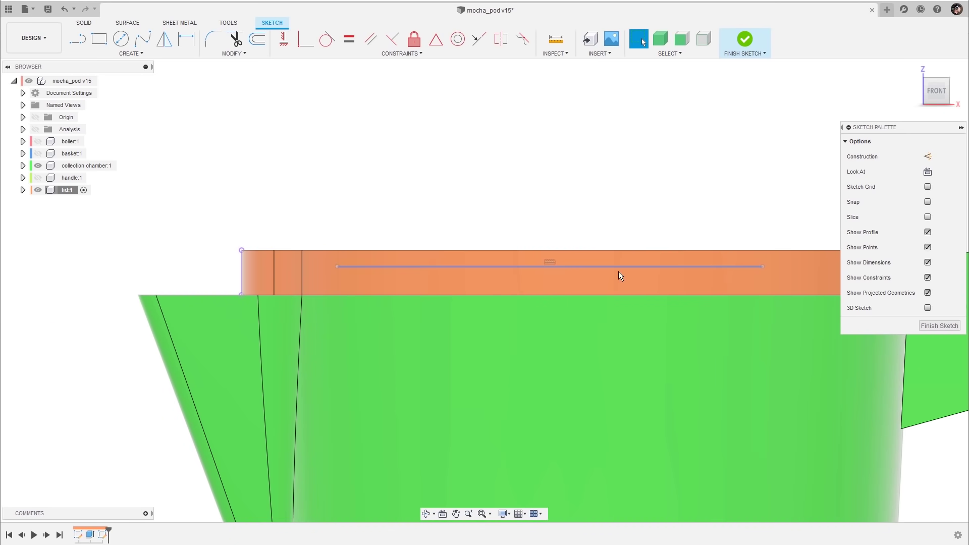
# - Dimension the horizontal line 0.3 cm above the lower endpoint of the spout-end reference edge
pyautogui.scroll(2, 418, 253)
pyautogui.press('d')
pyautogui.click(302, 274)
pyautogui.click(153, 317)
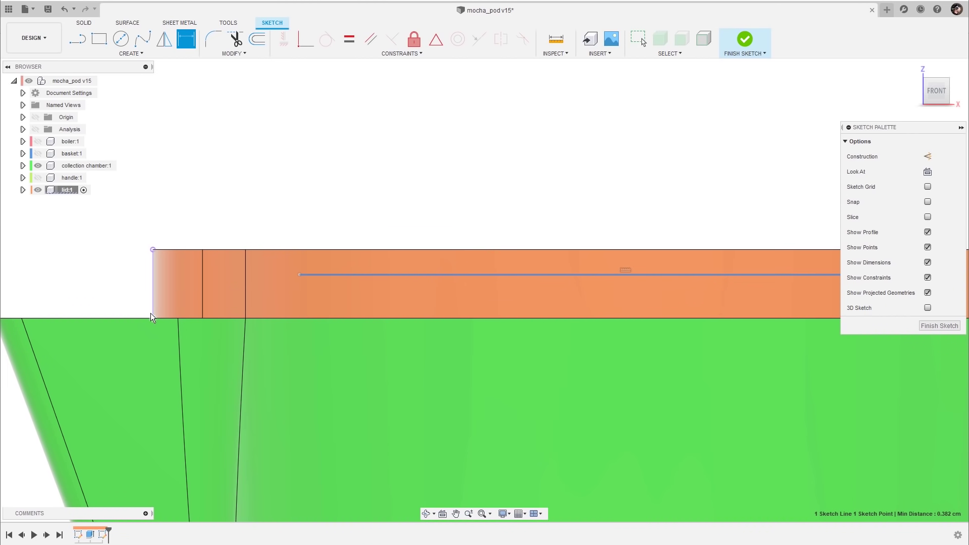
pyautogui.click(135, 289)
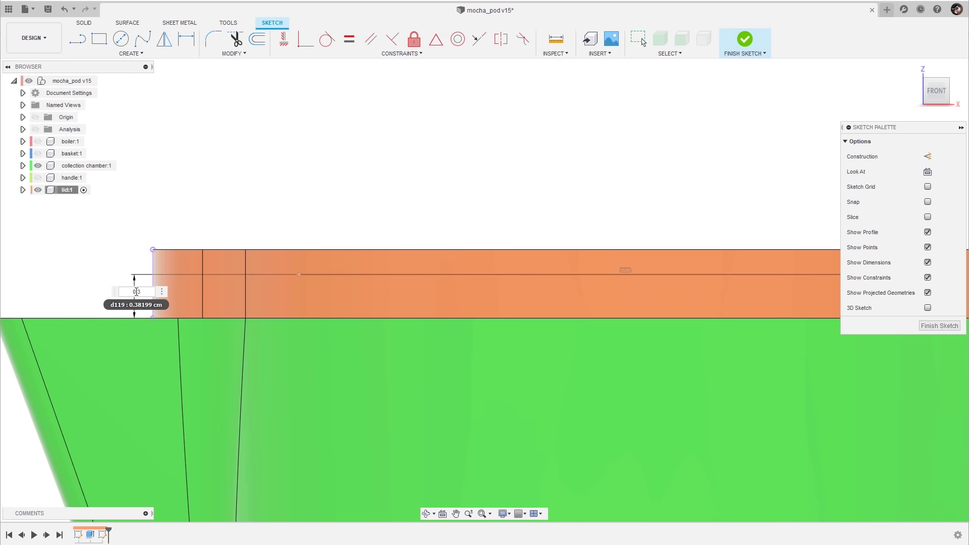
pyautogui.write('0.3')
pyautogui.press('Return')
pyautogui.scroll(2, 392, 202)
pyautogui.press('Escape')
# - Draw a sloped line from the horizontal line's spout-side end down to the lid's vertical spout-end edge
pyautogui.scroll(-1, 328, 207)
pyautogui.moveTo(328, 207)
pyautogui.mouseDown(button='middle')
pyautogui.moveTo(501, 208)
pyautogui.moveTo(504, 195)
pyautogui.mouseUp(button='middle')
pyautogui.press('l')
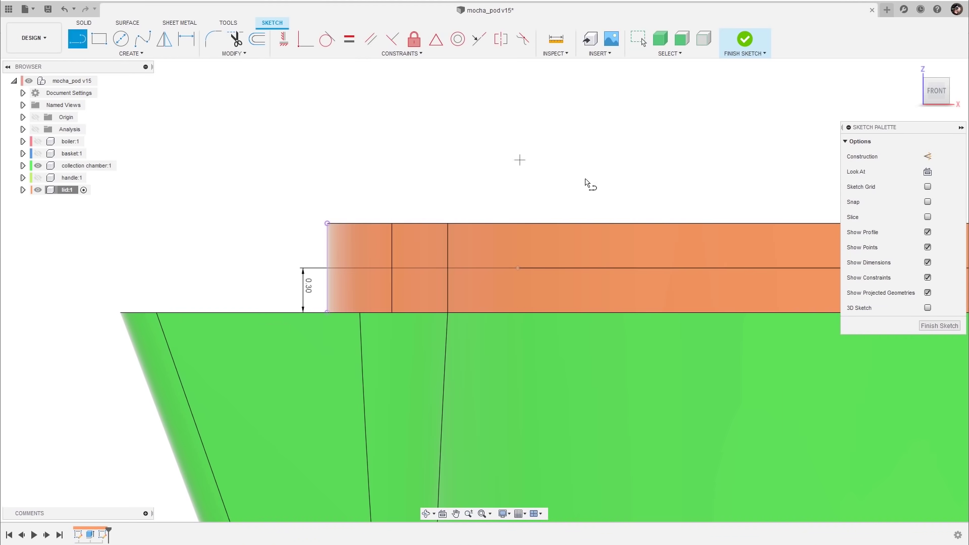
pyautogui.click(518, 268)
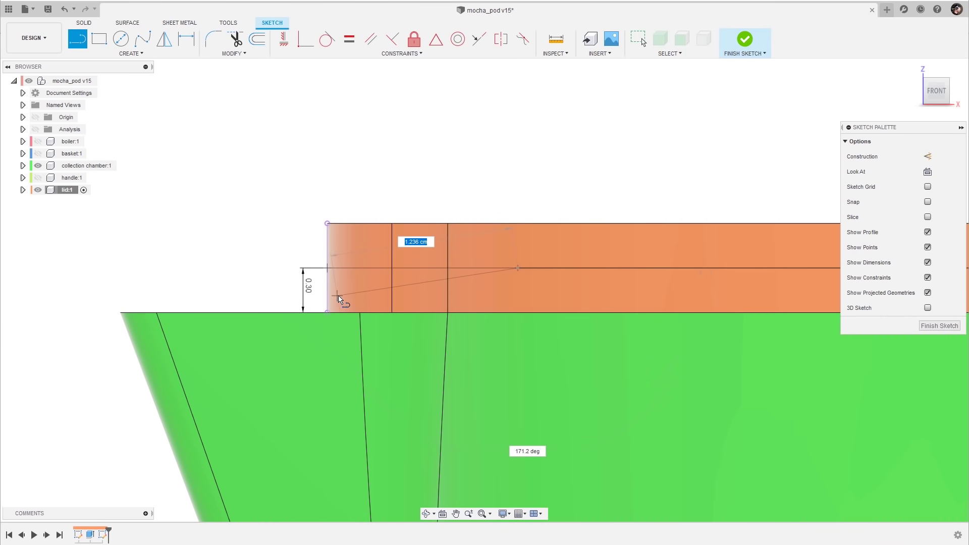
pyautogui.click(328, 296)
pyautogui.press('Escape')
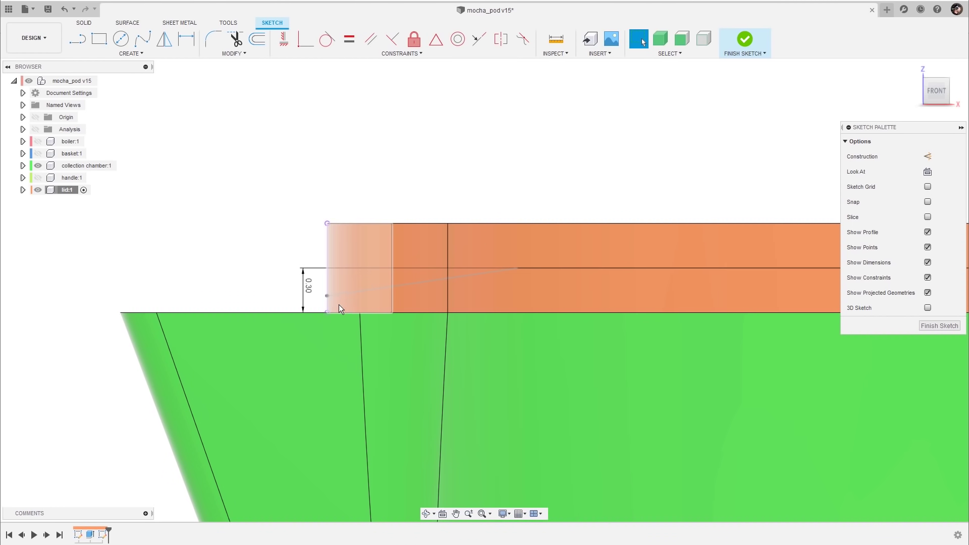
# - Set the sloped line's outer endpoint 0.1 cm above the lid's lower corner at the spout end
pyautogui.scroll(1, 348, 298)
pyautogui.press('d')
pyautogui.click(322, 319)
pyautogui.click(323, 299)
pyautogui.click(260, 304)
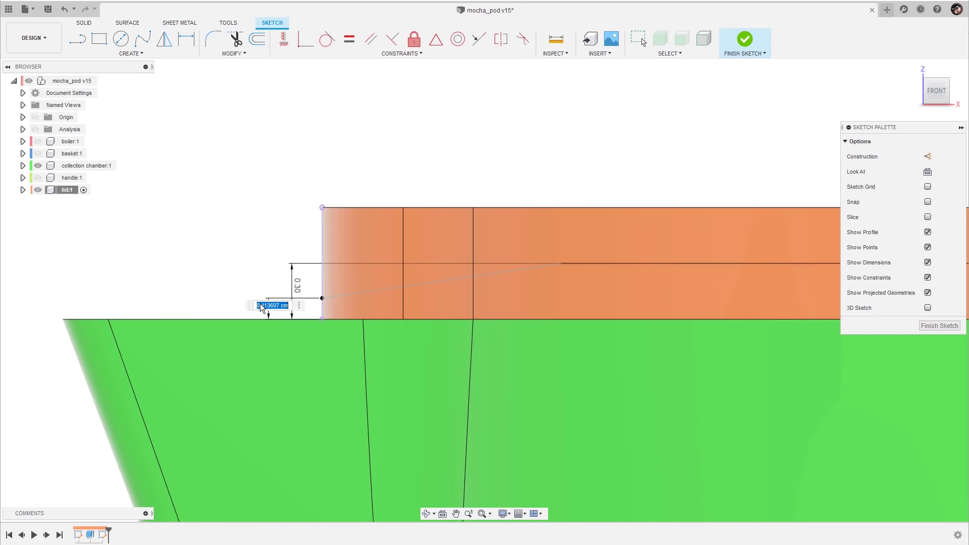
pyautogui.write('0,1')
pyautogui.press('Return')
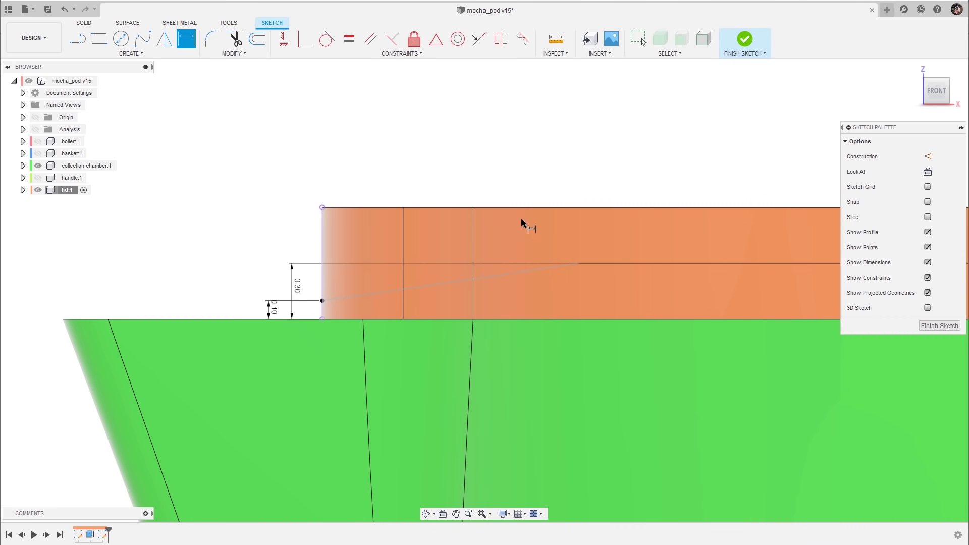
pyautogui.scroll(-1, 521, 217)
pyautogui.press('Escape')
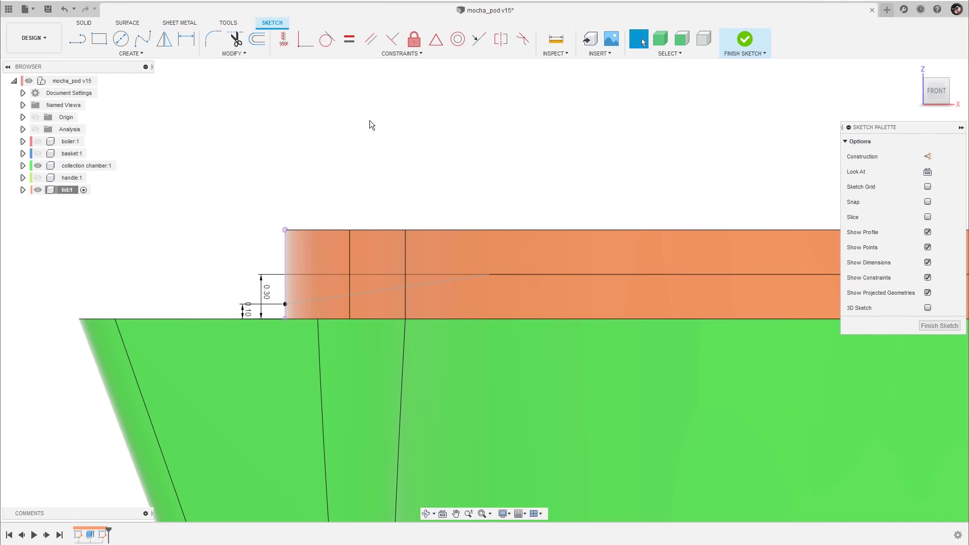
# - Fillet the corner between the sloped line and the horizontal line with a 2.5 cm radius
pyautogui.click(252, 52)
pyautogui.click(227, 66)
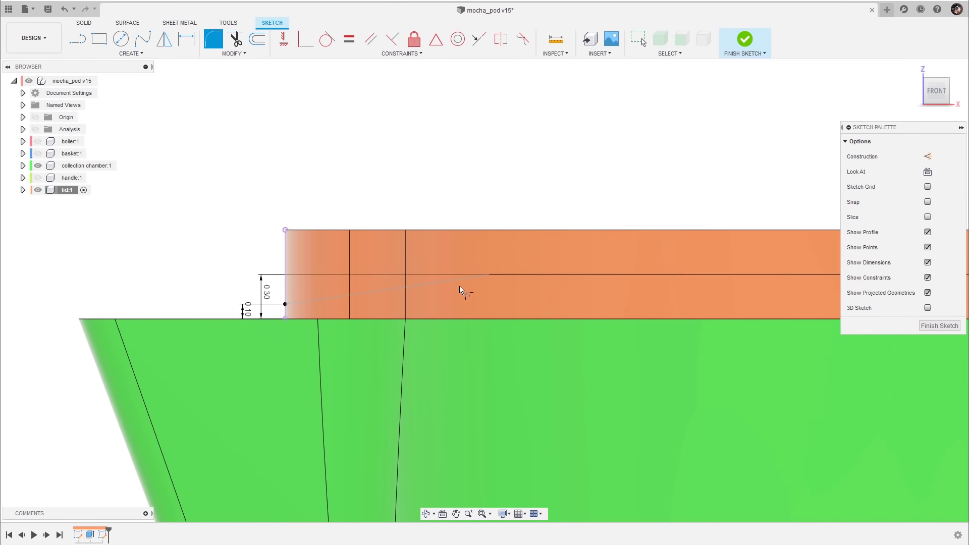
pyautogui.click(447, 280)
pyautogui.click(527, 275)
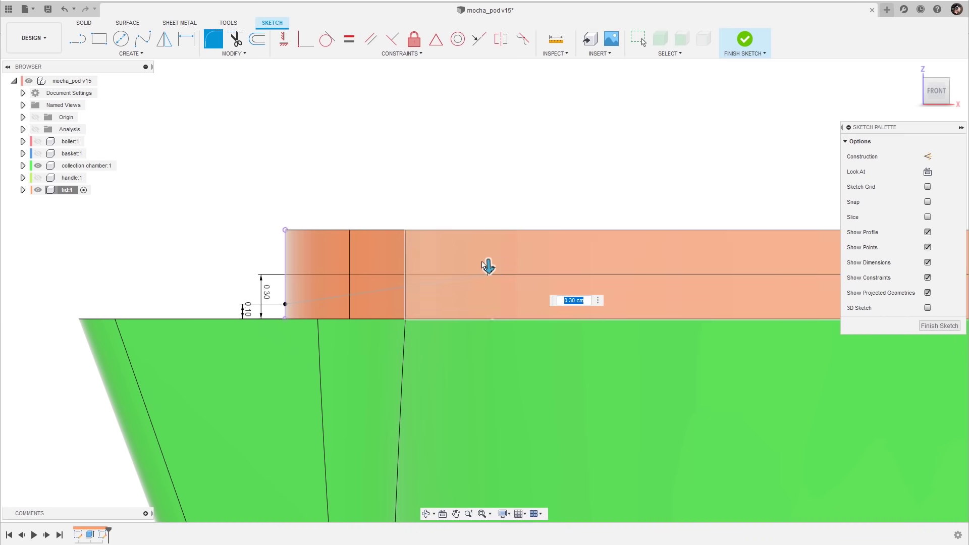
pyautogui.write('2,58')
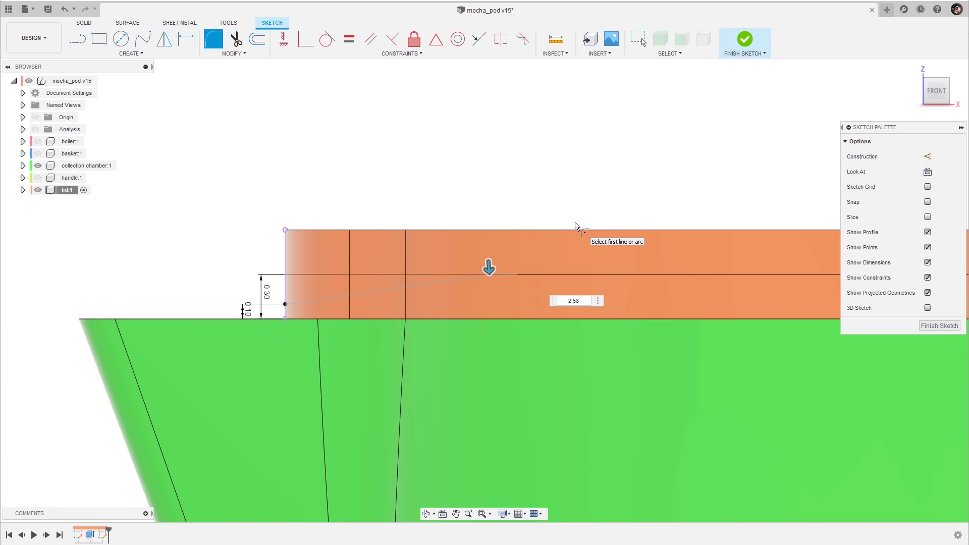
pyautogui.press('Return')
# - Set the horizontal line's length to 6.2 cm
pyautogui.scroll(-2, 636, 234)
pyautogui.moveTo(738, 213)
pyautogui.mouseDown(button='middle')
pyautogui.moveTo(517, 227)
pyautogui.moveTo(620, 208)
pyautogui.moveTo(450, 217)
pyautogui.moveTo(520, 214)
pyautogui.mouseUp(button='middle')
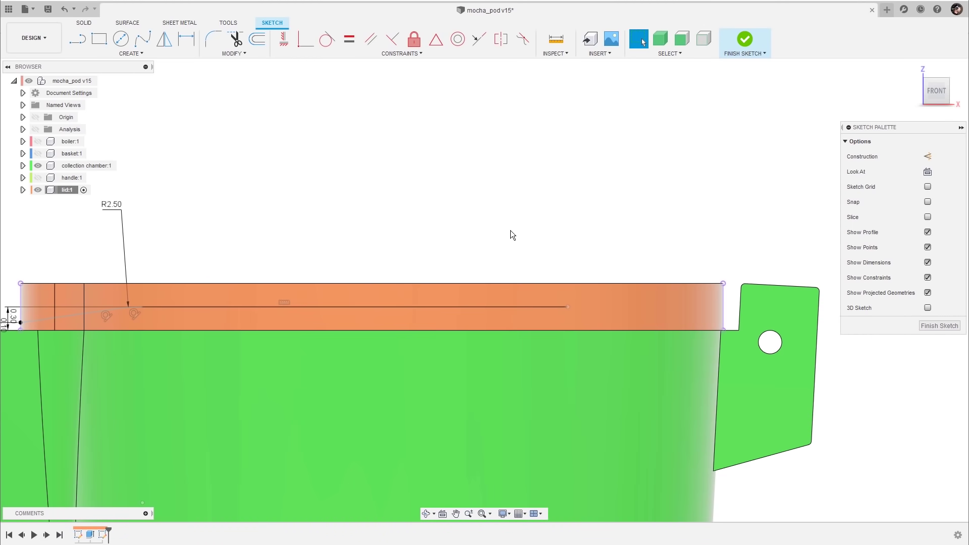
pyautogui.press('d')
pyautogui.click(448, 306)
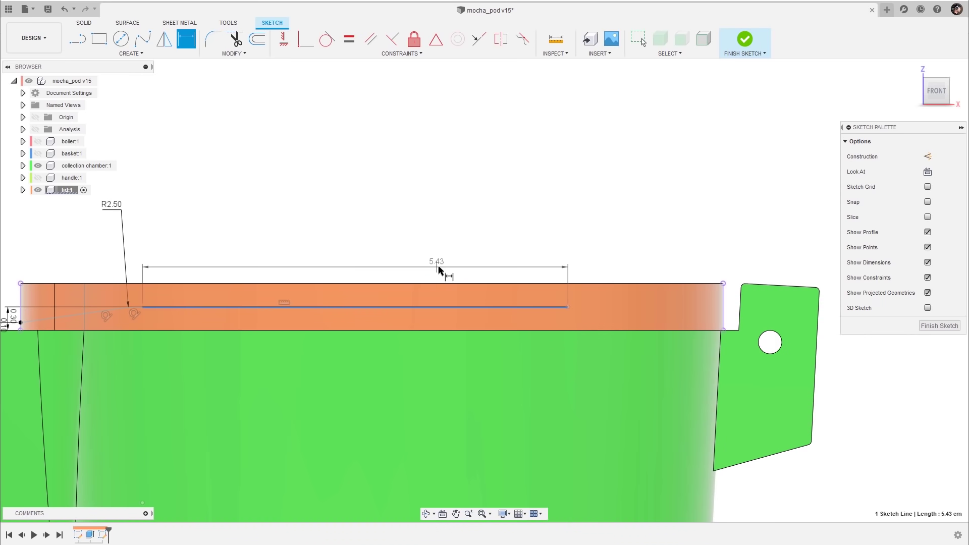
pyautogui.click(438, 270)
pyautogui.write('6.2')
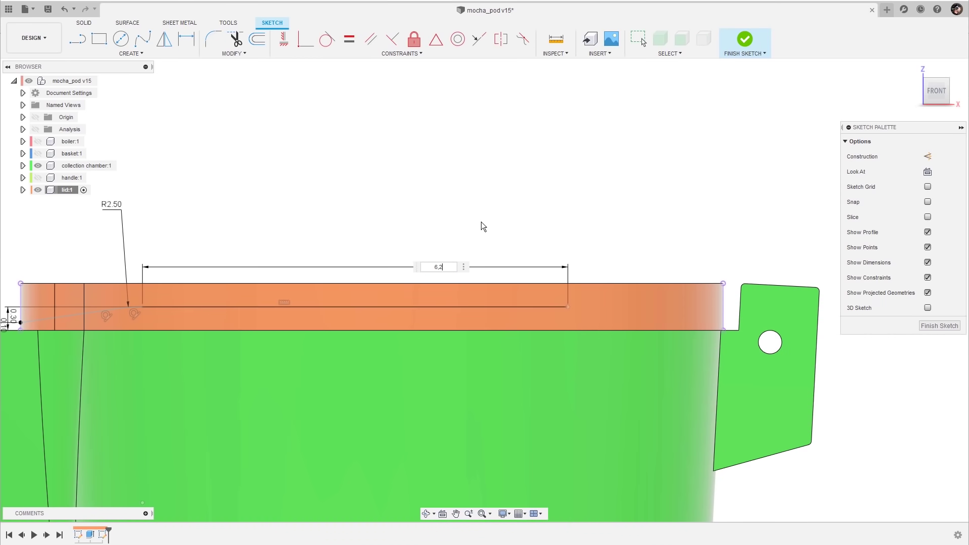
pyautogui.press('Return')
pyautogui.scroll(5, 450, 303)
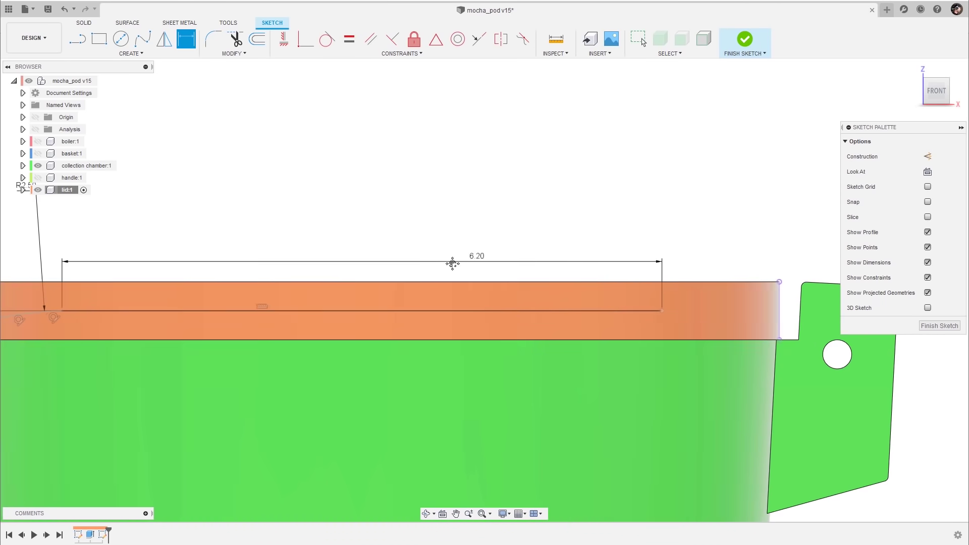
pyautogui.press('Escape')
# - Draw an arc tangent to the horizontal line's handle-side end up to the lid's upper handle-side corner, and finish the sketch
pyautogui.moveTo(334, 329); pyautogui.dragTo(317, 329)
pyautogui.scroll(-2, 527, 202)
pyautogui.click(555, 221)
pyautogui.write('sarc')
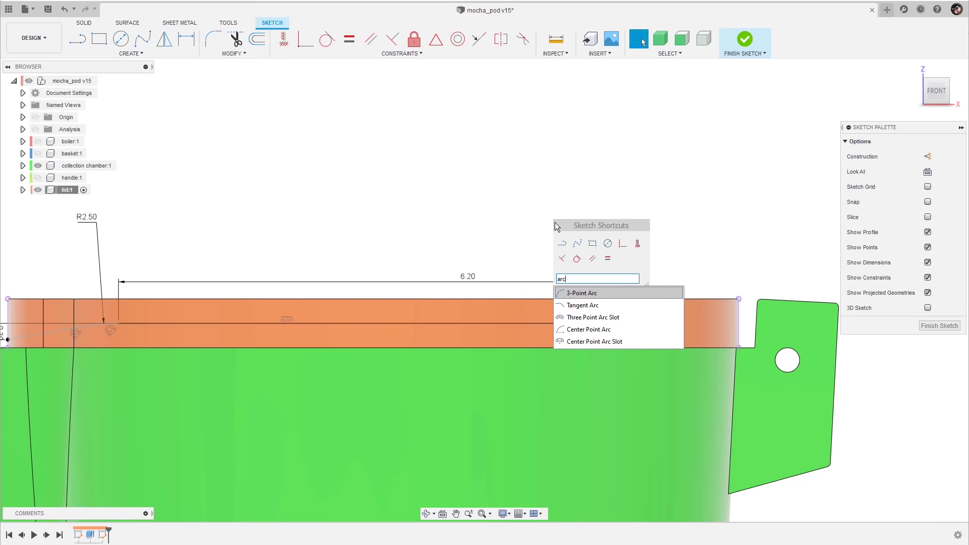
pyautogui.press('Return')
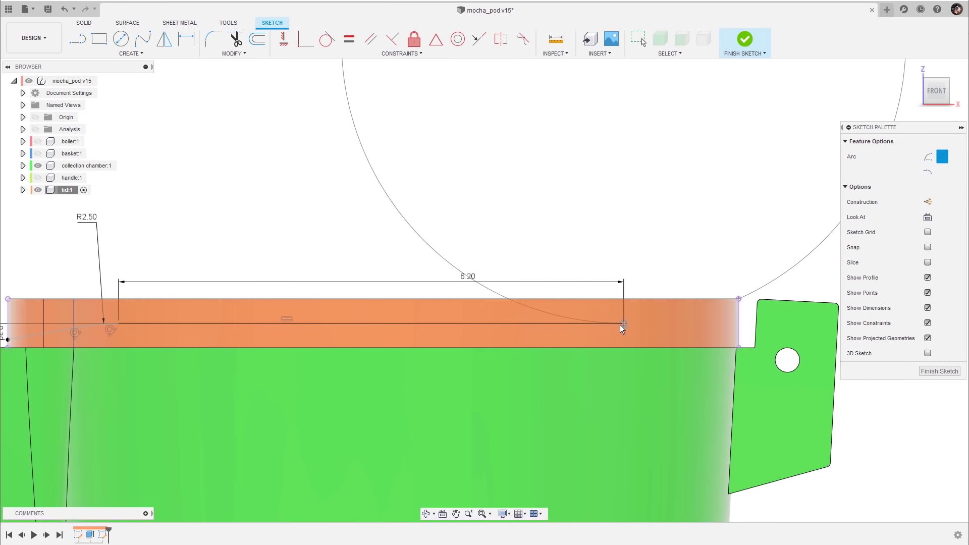
pyautogui.scroll(2, 674, 310)
pyautogui.press('Escape')
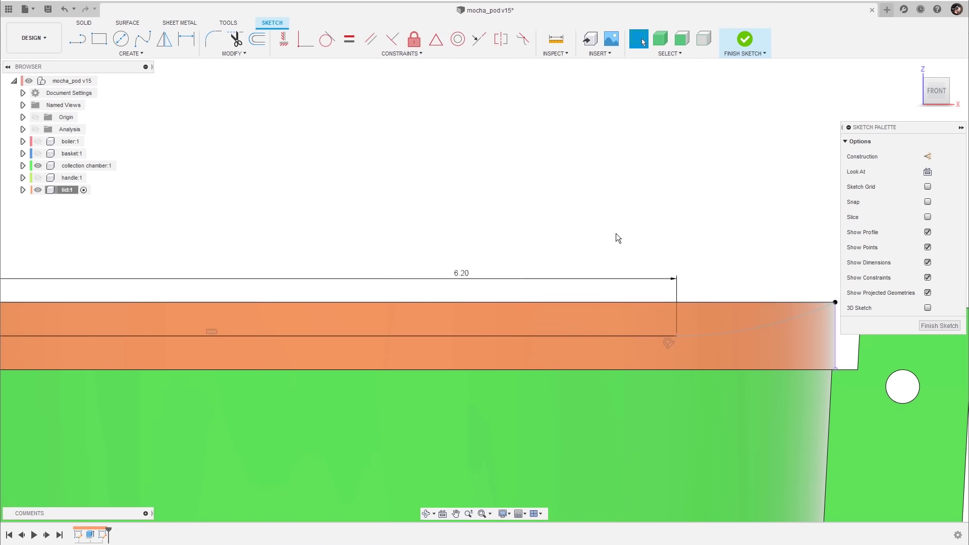
pyautogui.scroll(-2, 625, 262)
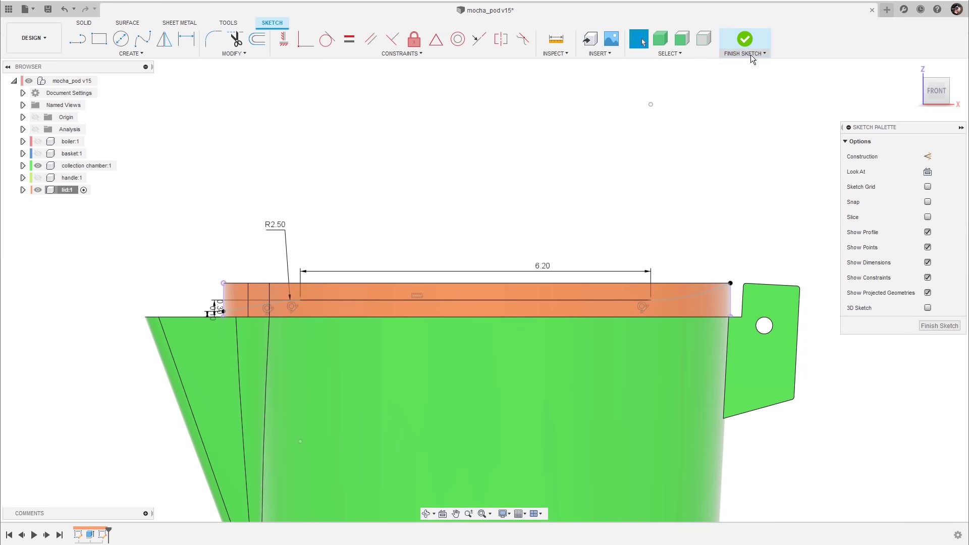
pyautogui.click(748, 54)
# - Split the lid body using the profile sketch curve as an extended splitting tool
pyautogui.scroll(5, 720, 181)
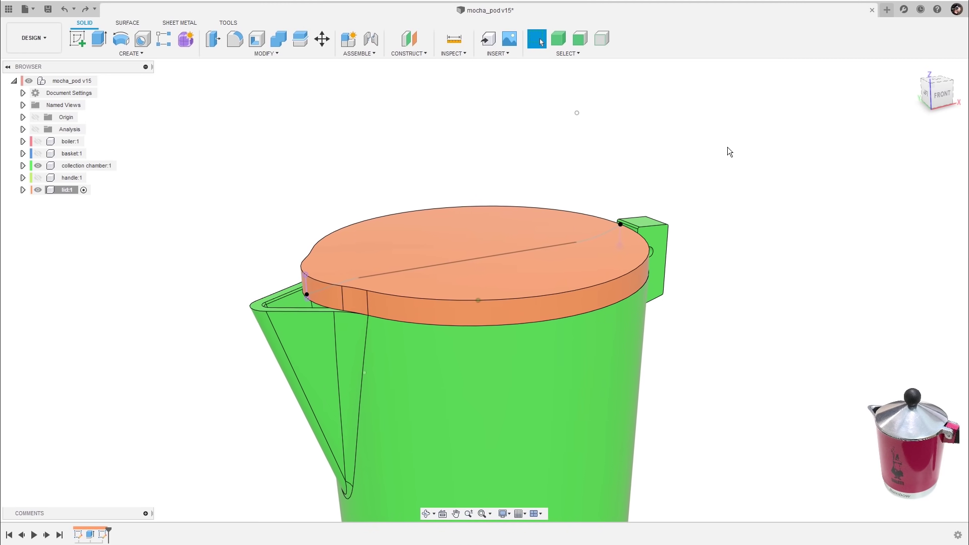
pyautogui.keyDown('shift'); pyautogui.moveTo(720, 161); pyautogui.dragTo(253, 67, button='middle'); pyautogui.keyUp('shift')
pyautogui.click(278, 54)
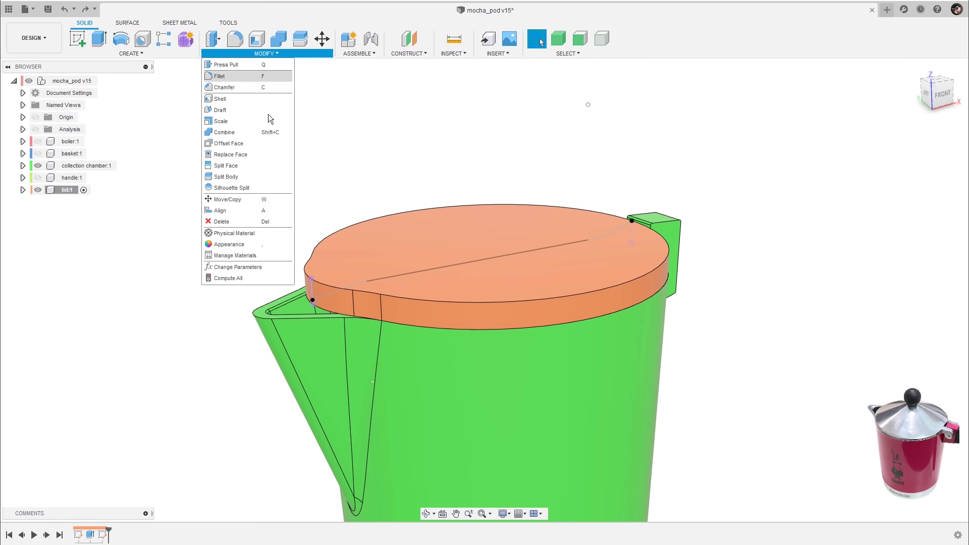
pyautogui.click(257, 180)
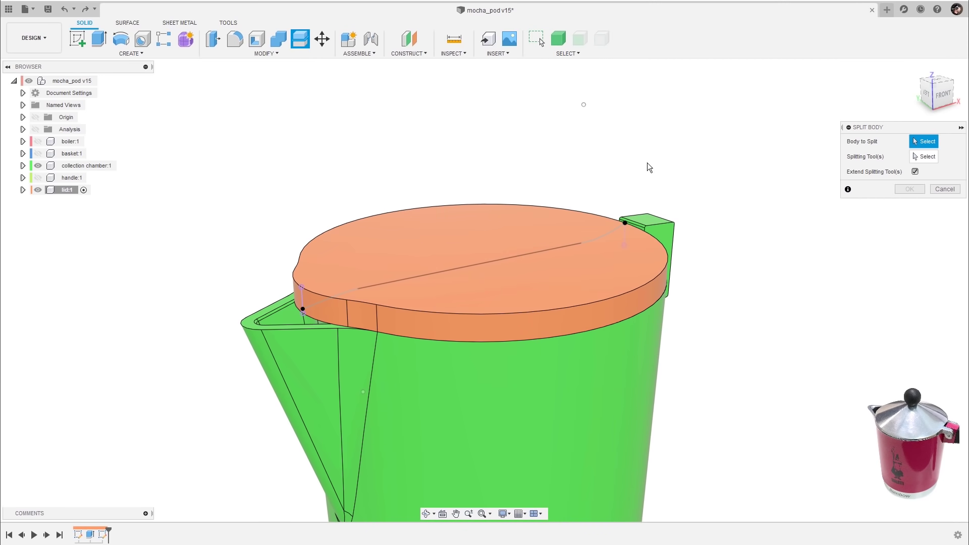
pyautogui.click(473, 234)
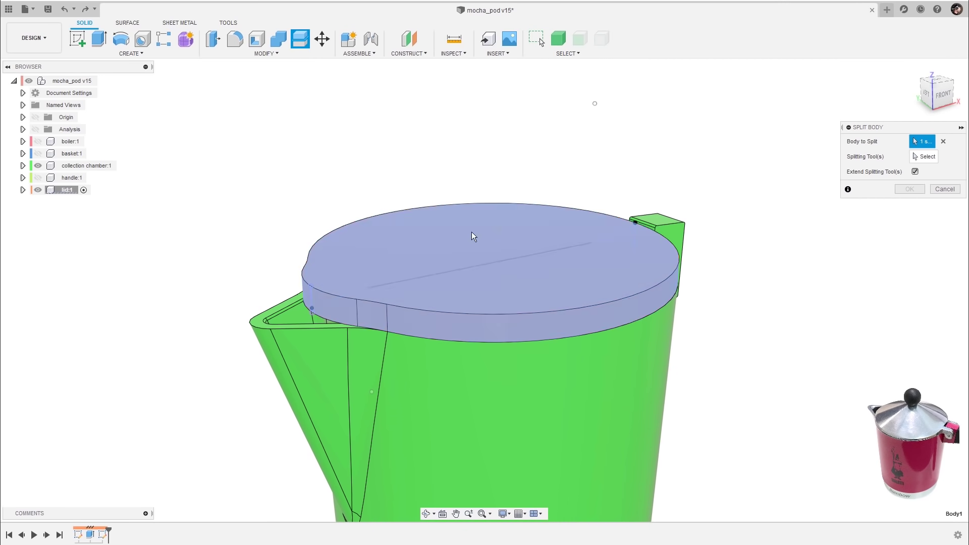
pyautogui.click(927, 157)
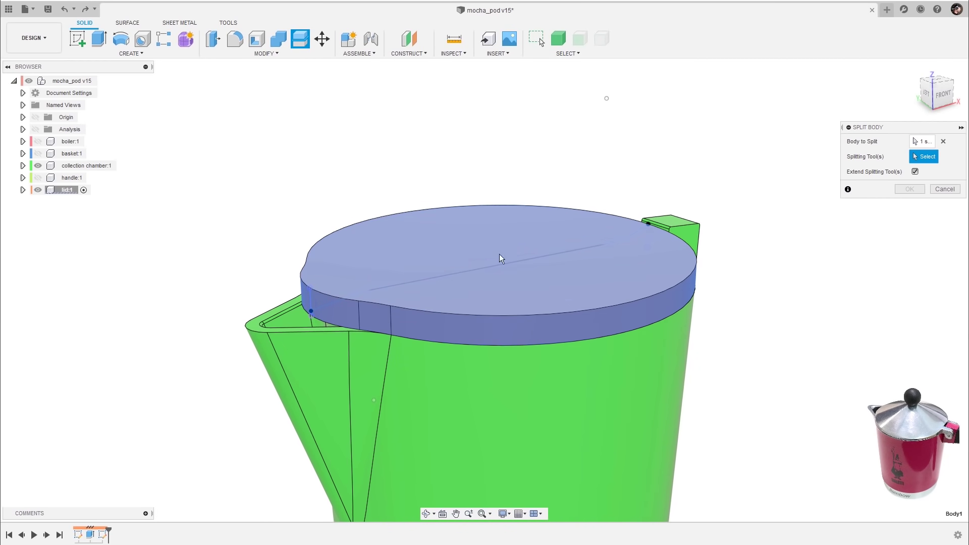
pyautogui.click(477, 269)
pyautogui.keyDown('shift'); pyautogui.moveTo(722, 144); pyautogui.dragTo(693, 165, button='middle'); pyautogui.keyUp('shift')
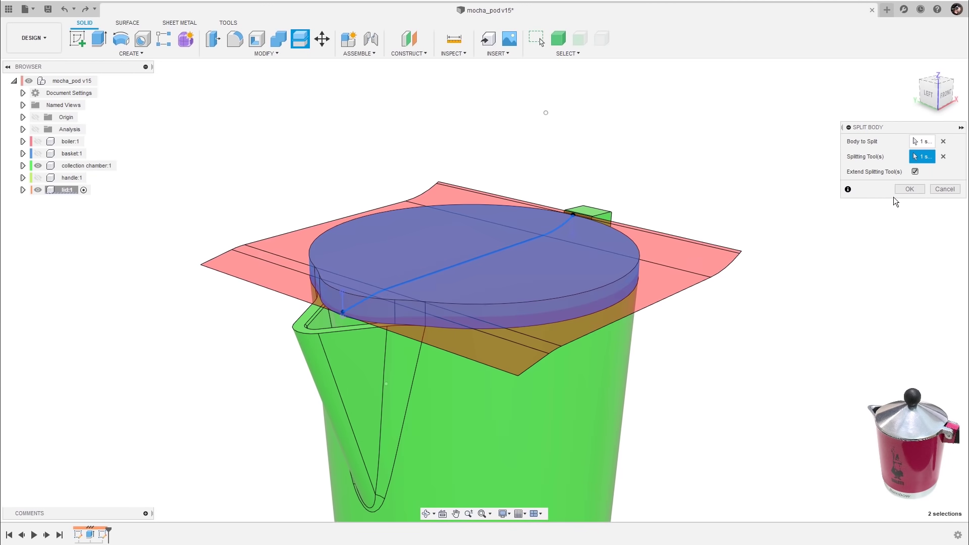
pyautogui.click(909, 188)
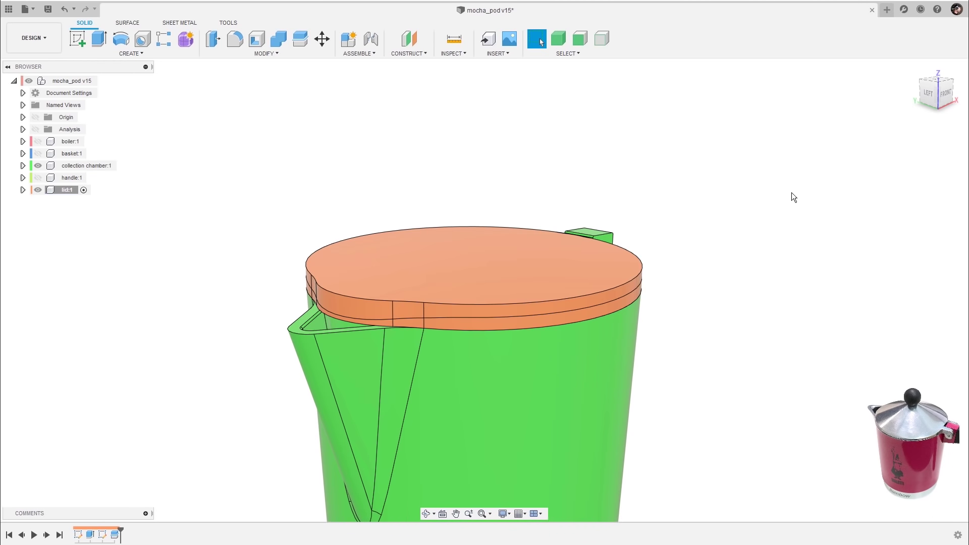
# - List the lid component's bodies and highlight the second one to identify the split parts
pyautogui.click(23, 192)
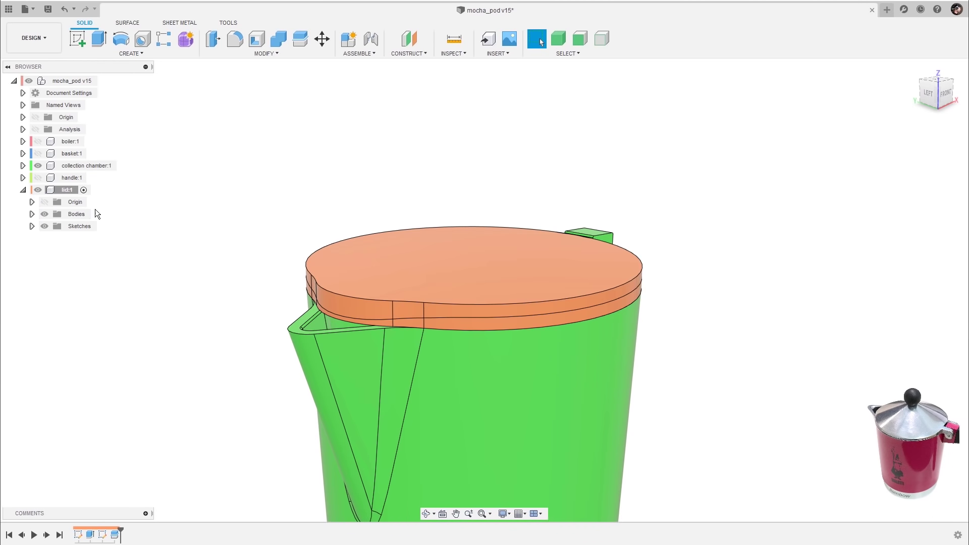
pyautogui.click(31, 214)
pyautogui.keyDown('shift'); pyautogui.moveTo(211, 180); pyautogui.dragTo(253, 173, button='middle'); pyautogui.keyUp('shift')
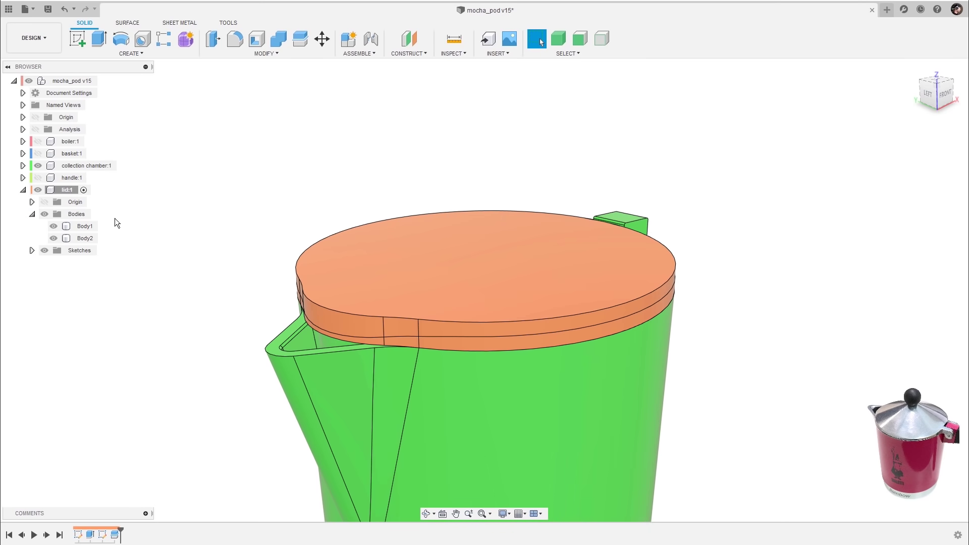
pyautogui.click(85, 238)
pyautogui.click(192, 215)
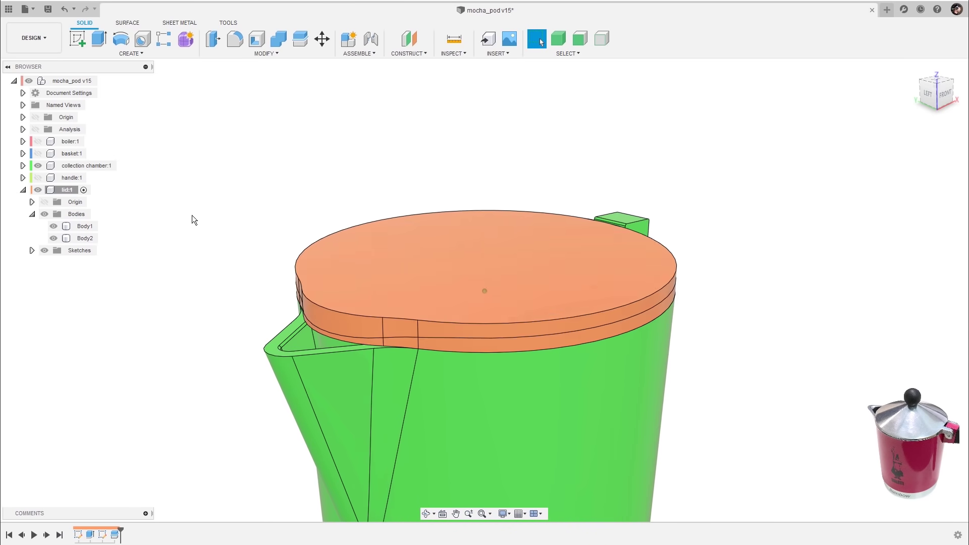
# - Remove the upper body of the split lid with a Remove feature, keeping the thin lower body
pyautogui.keyDown('shift'); pyautogui.moveTo(192, 215); pyautogui.dragTo(202, 219, button='middle'); pyautogui.keyUp('shift')
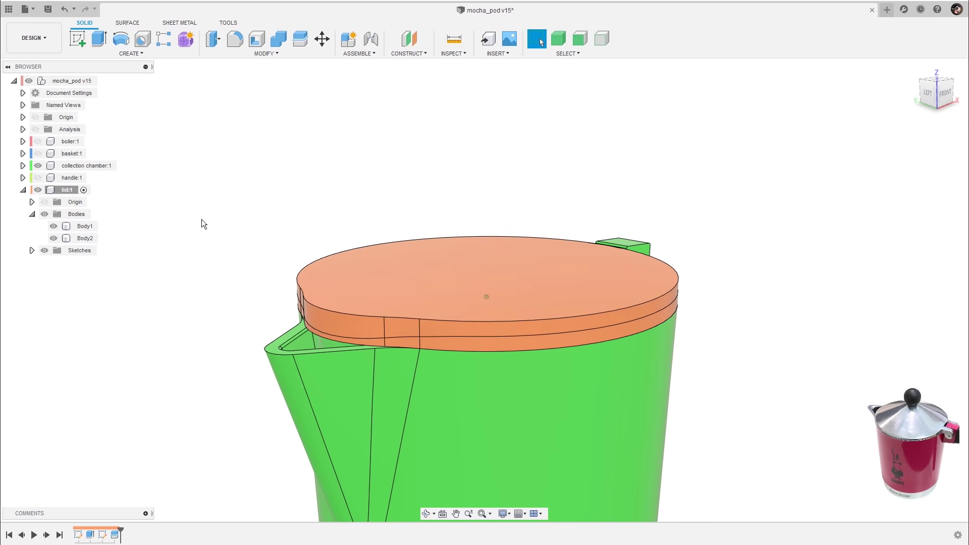
pyautogui.rightClick(88, 225)
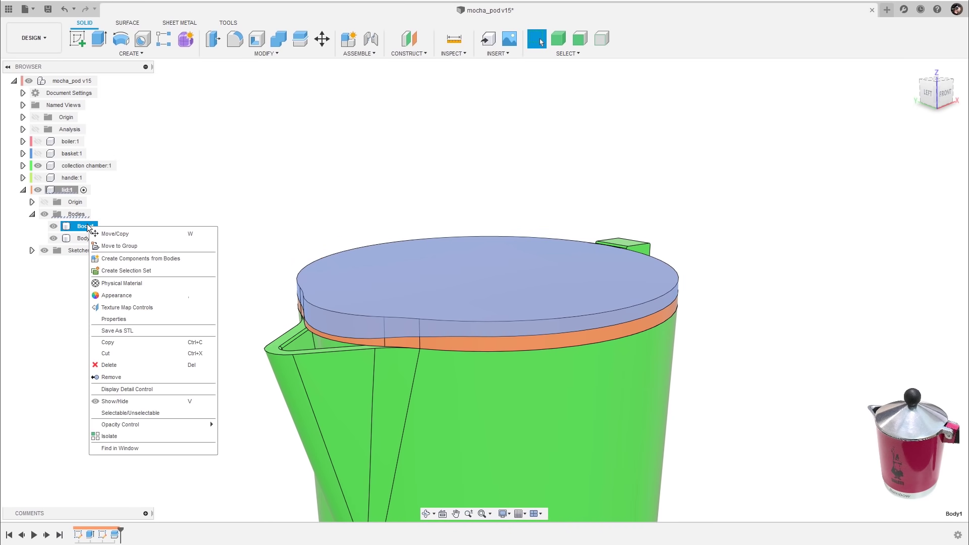
pyautogui.click(131, 377)
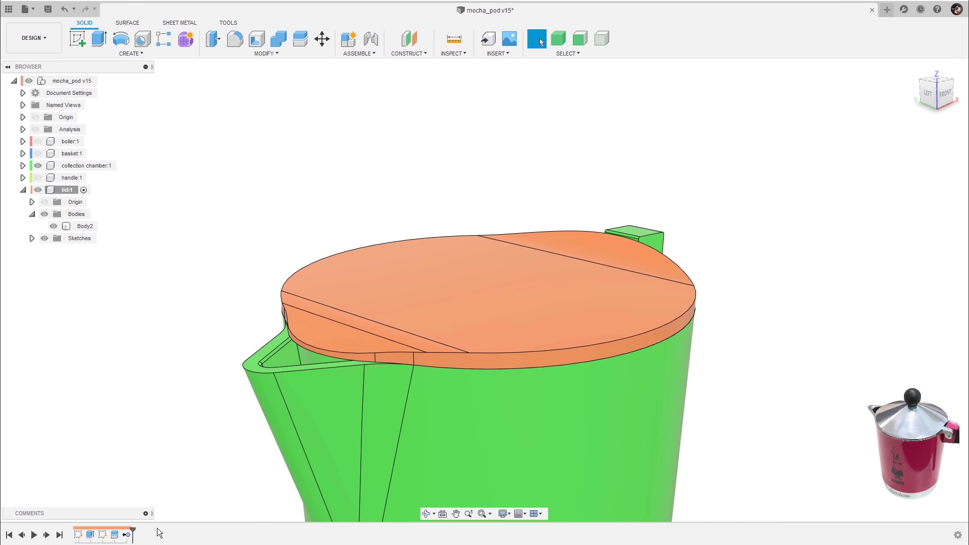
# - Delete all the top faces of the remaining lid body with surface face deletion, turning it into an open surface body
pyautogui.keyDown('shift'); pyautogui.moveTo(695, 156); pyautogui.dragTo(713, 177, button='middle'); pyautogui.keyUp('shift')
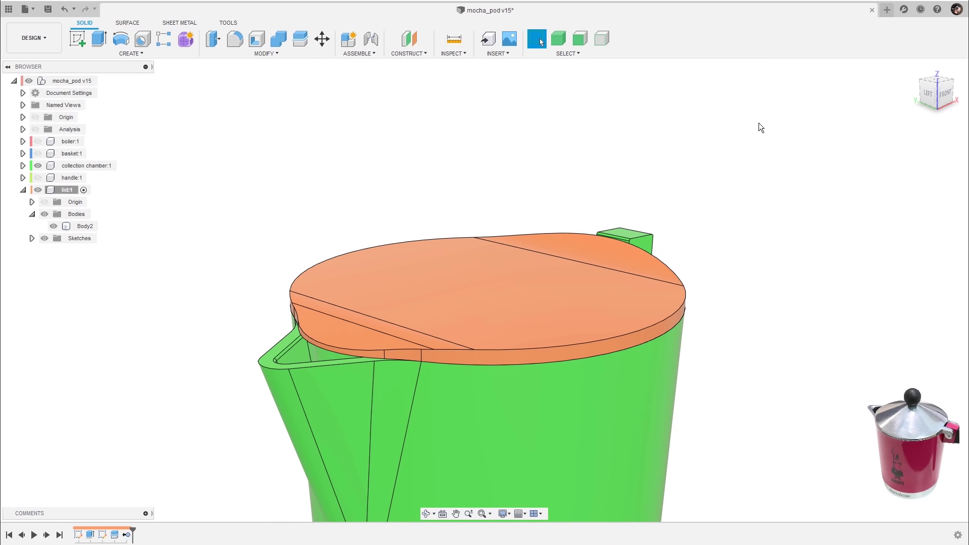
pyautogui.keyDown('shift'); pyautogui.moveTo(706, 166); pyautogui.dragTo(716, 138, button='middle'); pyautogui.keyUp('shift')
pyautogui.keyDown('shift'); pyautogui.moveTo(728, 187); pyautogui.dragTo(711, 150, button='middle'); pyautogui.keyUp('shift')
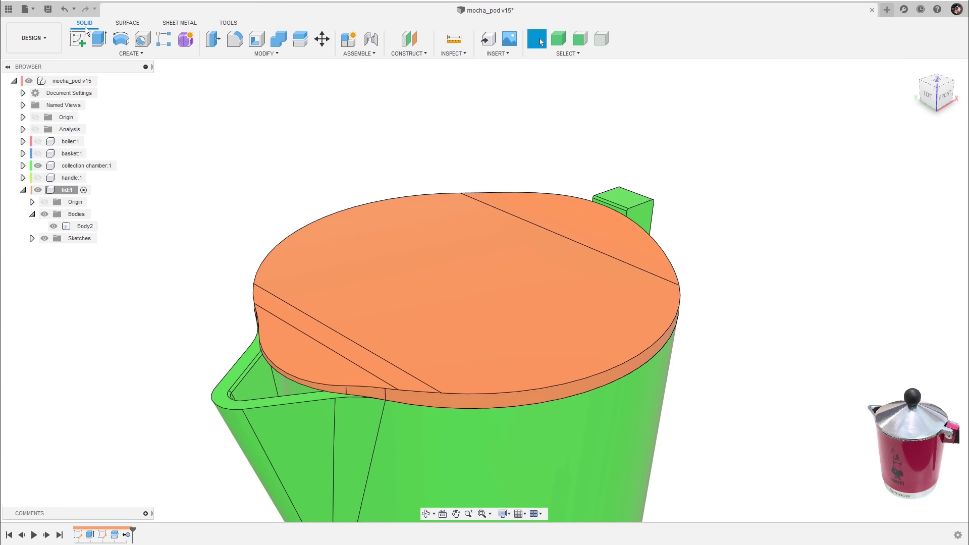
pyautogui.click(132, 24)
pyautogui.keyDown('shift'); pyautogui.moveTo(727, 195); pyautogui.dragTo(729, 195, button='middle'); pyautogui.keyUp('shift')
pyautogui.click(351, 349)
pyautogui.keyDown('shift'); pyautogui.click(399, 328); pyautogui.keyUp('shift')
pyautogui.keyDown('shift'); pyautogui.click(624, 225); pyautogui.keyUp('shift')
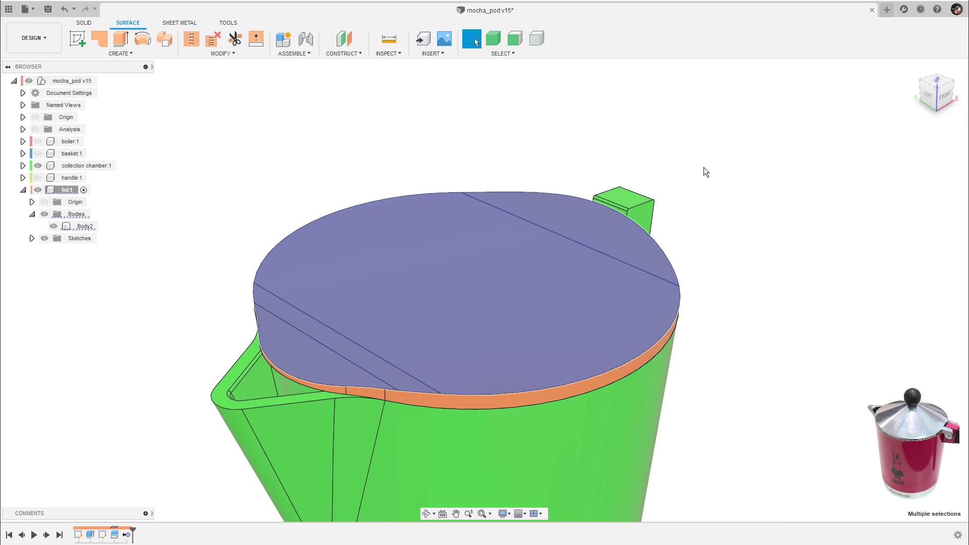
pyautogui.press('Delete')
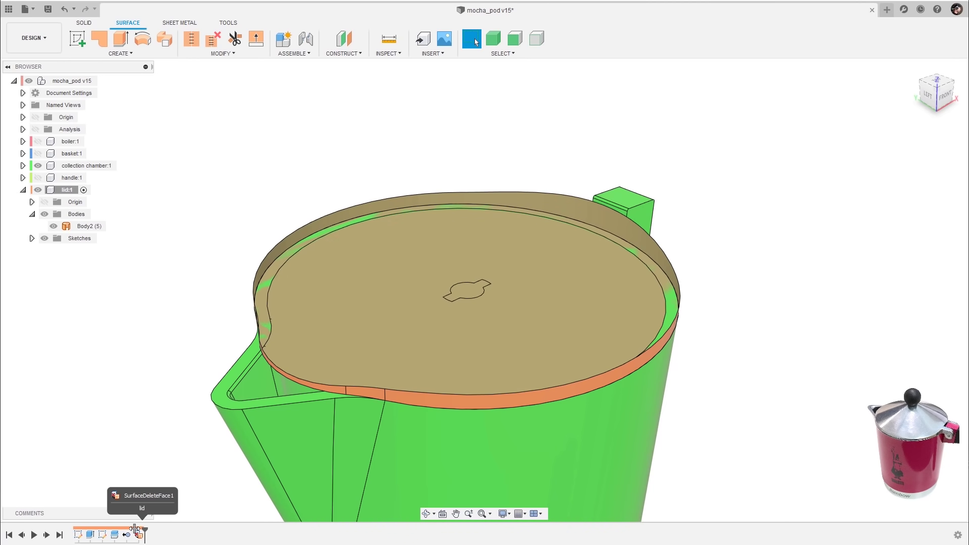
# - Compare the lid's cross-section before and after the face deletion, using the timeline and the section analysis
pyautogui.moveTo(131, 529); pyautogui.dragTo(133, 531)
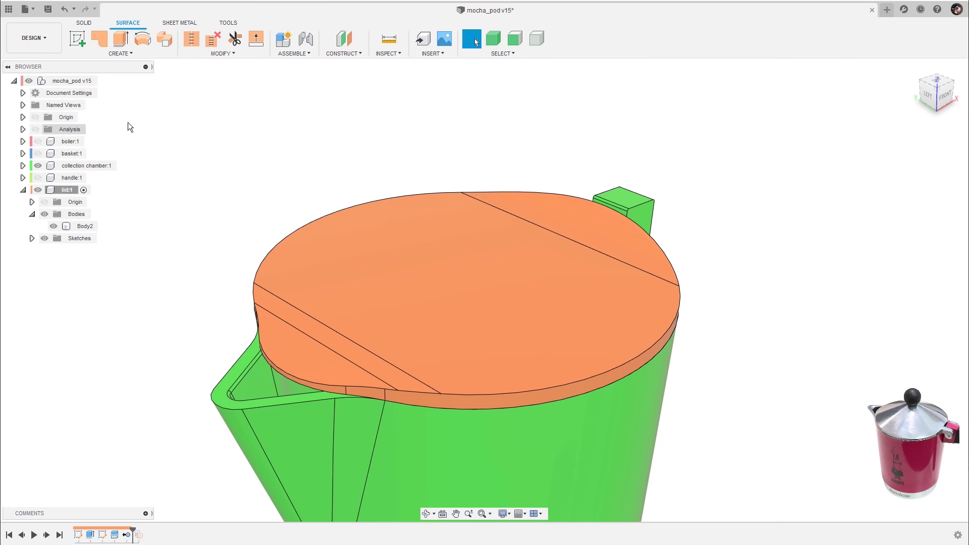
pyautogui.click(36, 130)
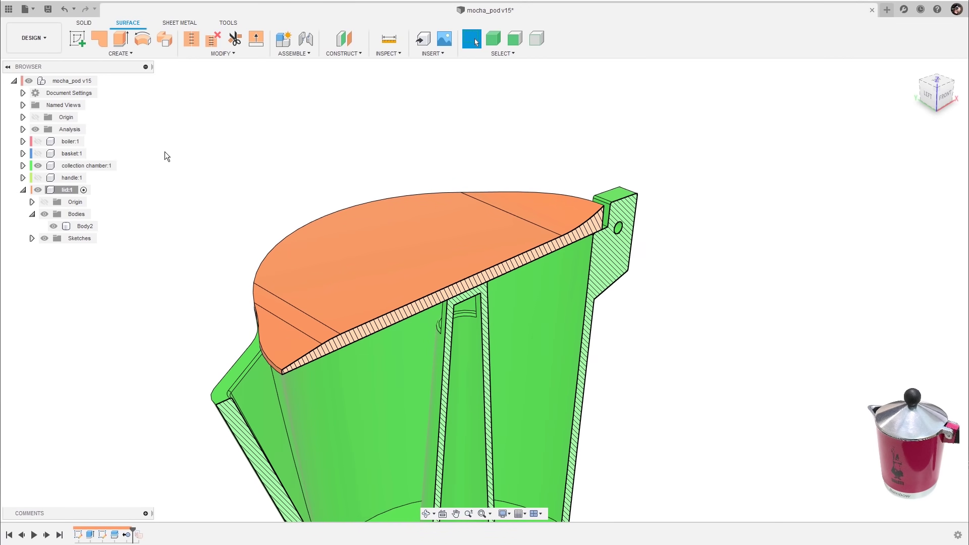
pyautogui.click(364, 333)
pyautogui.press('Escape')
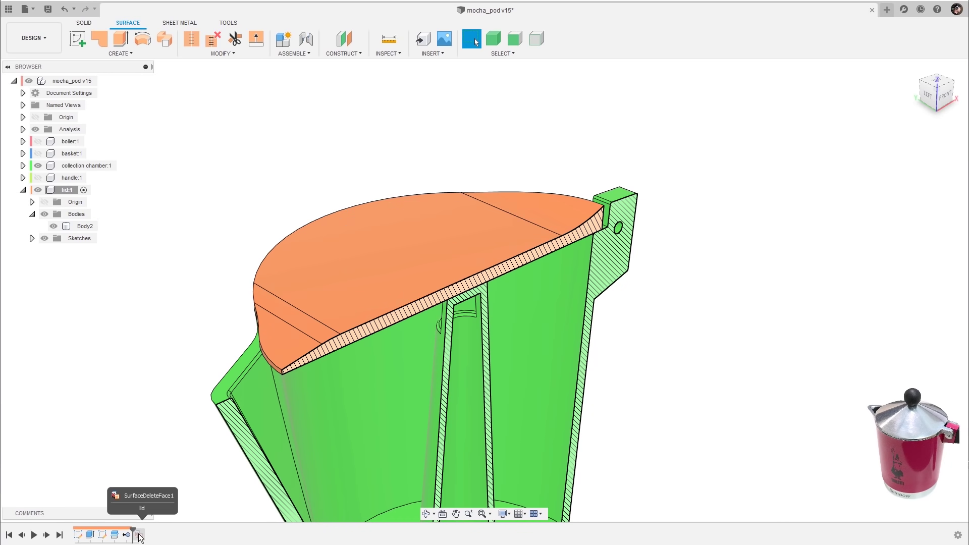
pyautogui.moveTo(133, 530); pyautogui.dragTo(145, 531)
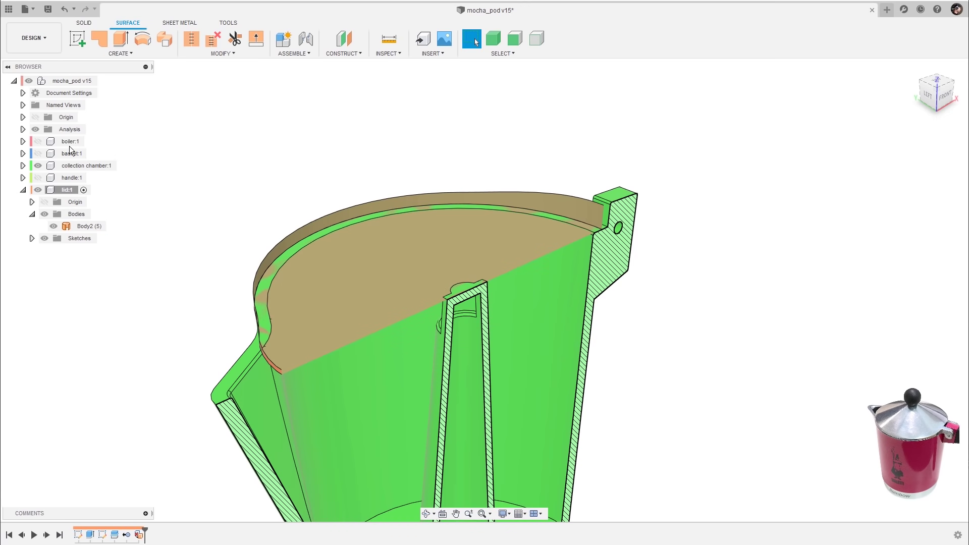
pyautogui.click(36, 129)
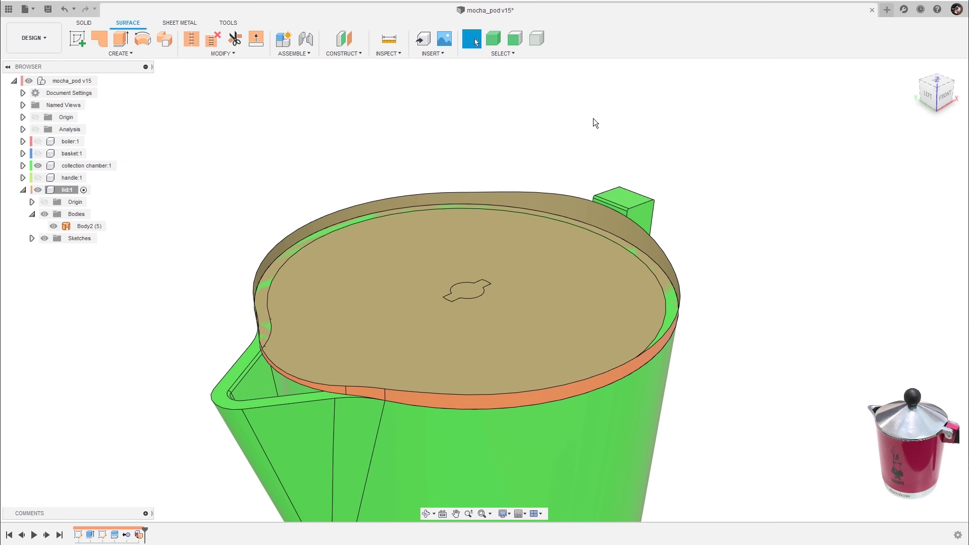
# - Examine the bottom and side faces left in the lid's open surface body by highlighting them
pyautogui.click(528, 272)
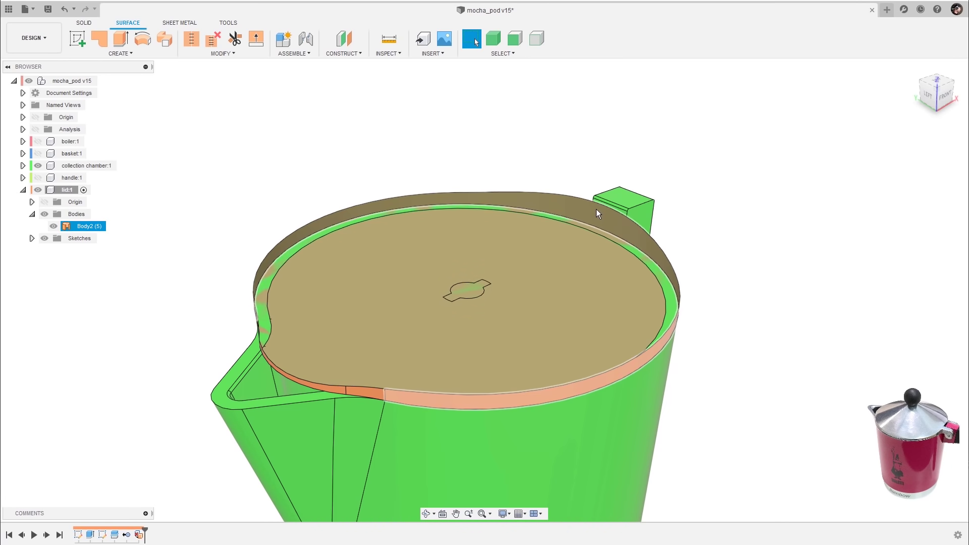
pyautogui.click(521, 138)
pyautogui.click(381, 265)
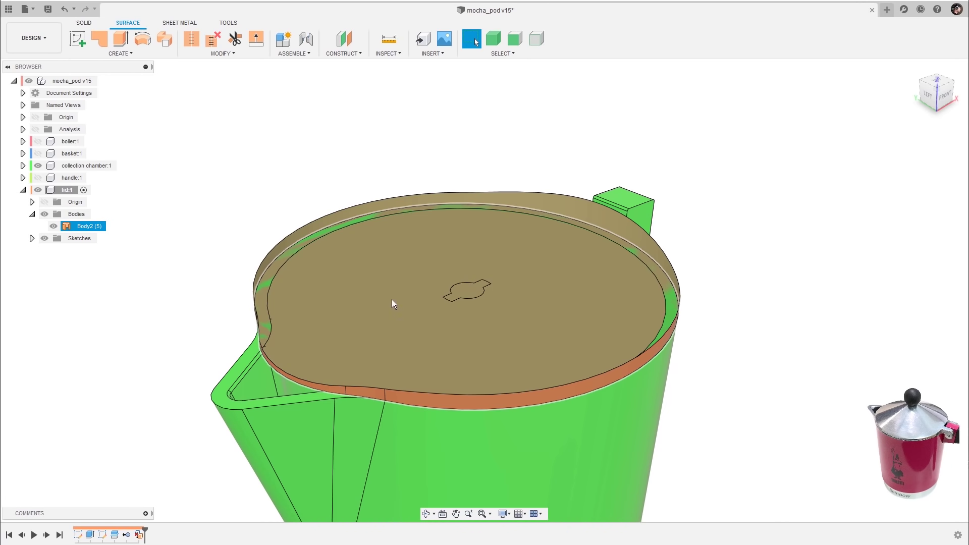
pyautogui.click(554, 142)
pyautogui.click(537, 246)
pyautogui.click(563, 164)
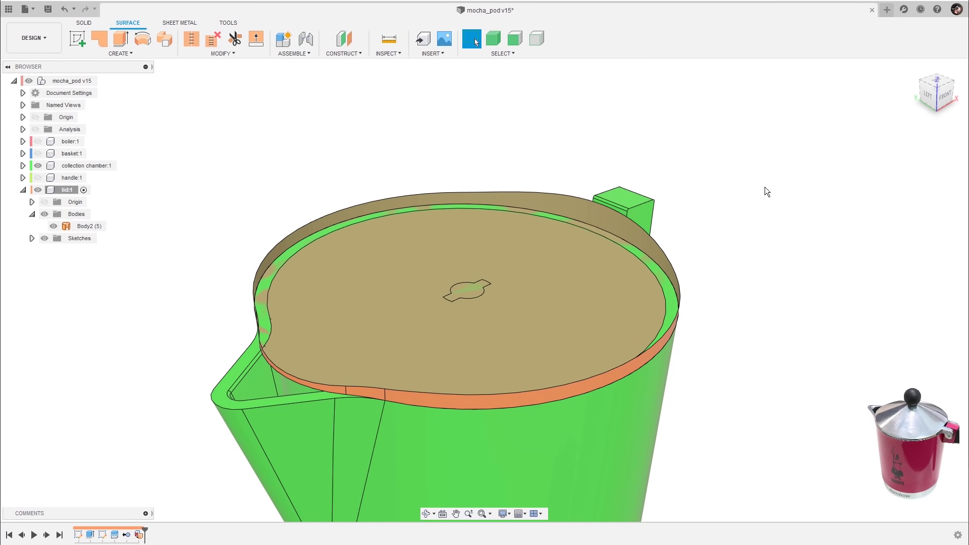
# - Create a construction plane offset 20 cm above the lid component's XY plane
pyautogui.scroll(-5, 762, 202)
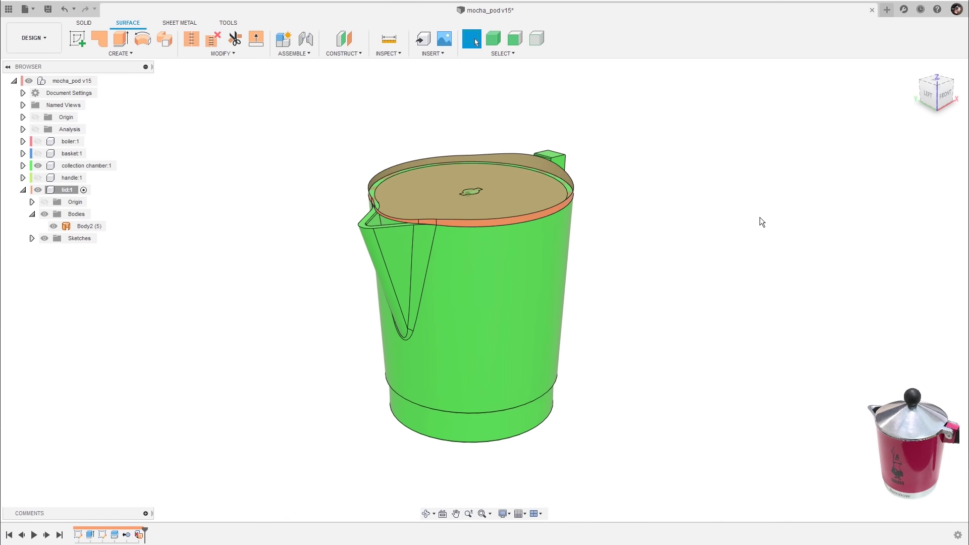
pyautogui.click(349, 55)
pyautogui.keyDown('shift'); pyautogui.moveTo(656, 152); pyautogui.dragTo(695, 138, button='middle'); pyautogui.keyUp('shift')
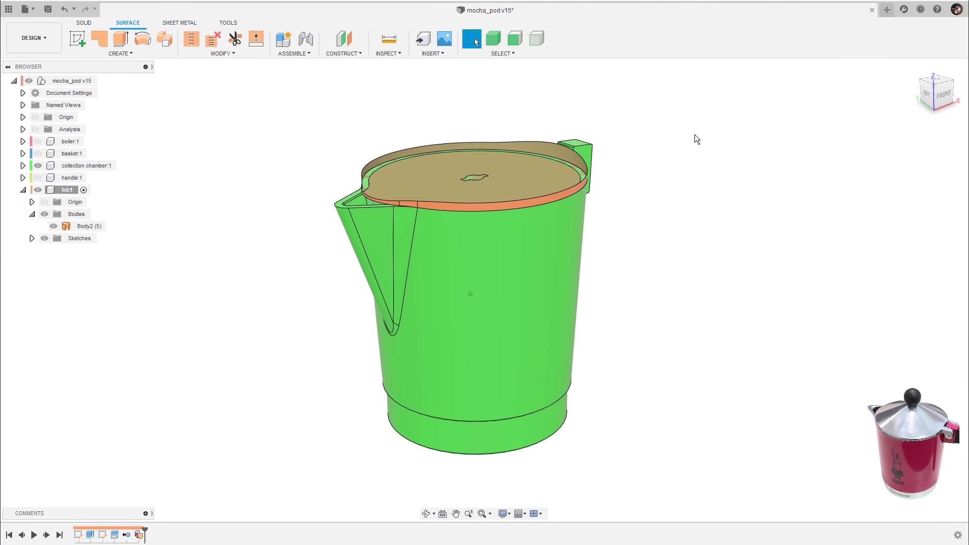
pyautogui.click(353, 55)
pyautogui.click(355, 65)
pyautogui.keyDown('shift'); pyautogui.moveTo(760, 286); pyautogui.dragTo(485, 455, button='middle'); pyautogui.keyUp('shift')
pyautogui.click(485, 455)
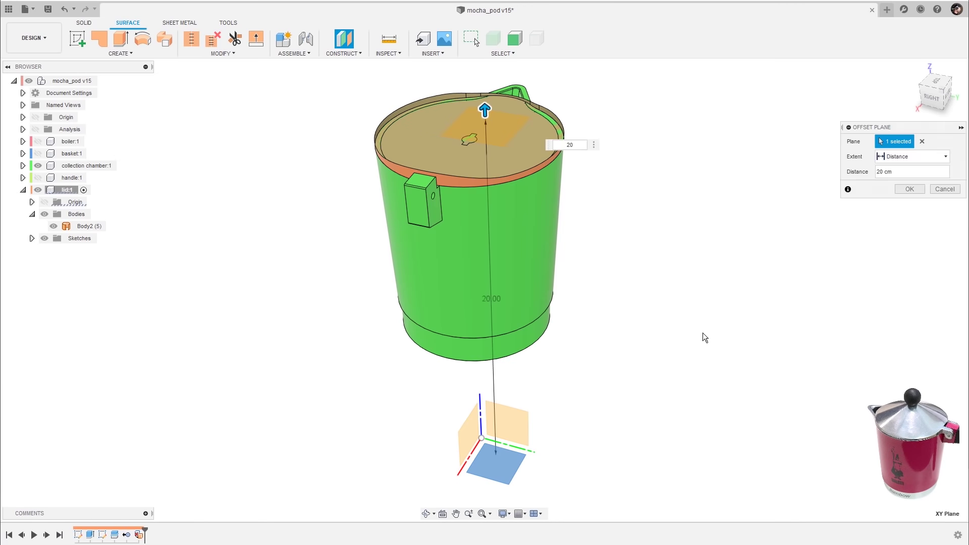
pyautogui.press('Return')
# - Sketch a 1 cm diameter circle centred on the origin on the offset plane, and finish the sketch
pyautogui.keyDown('shift'); pyautogui.moveTo(703, 335); pyautogui.dragTo(640, 147, button='middle'); pyautogui.keyUp('shift')
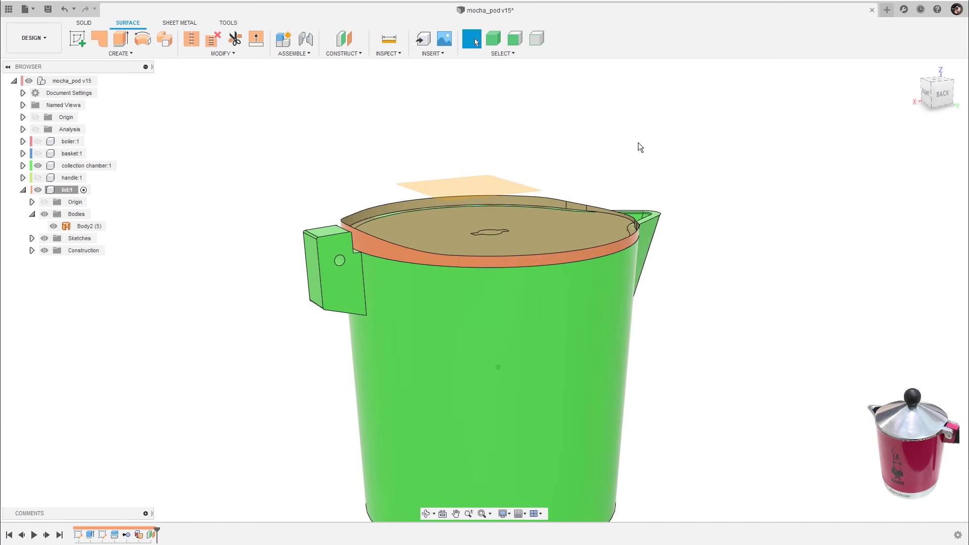
pyautogui.rightClick(498, 192)
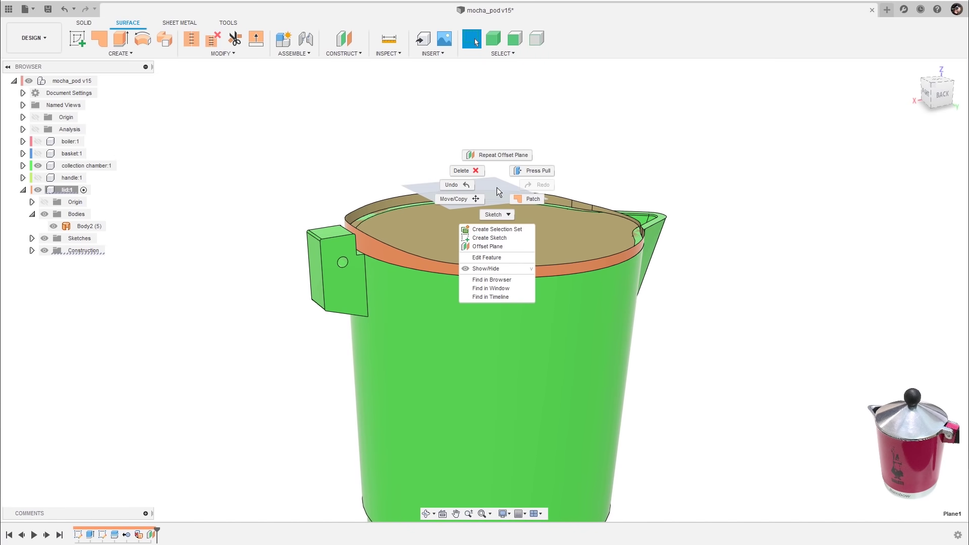
pyautogui.click(502, 240)
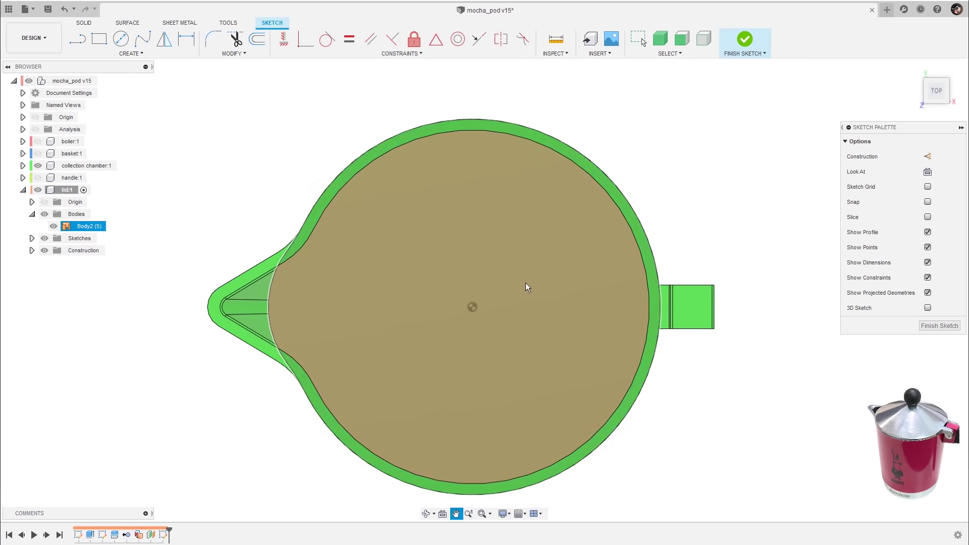
pyautogui.press('s')
pyautogui.click(592, 300)
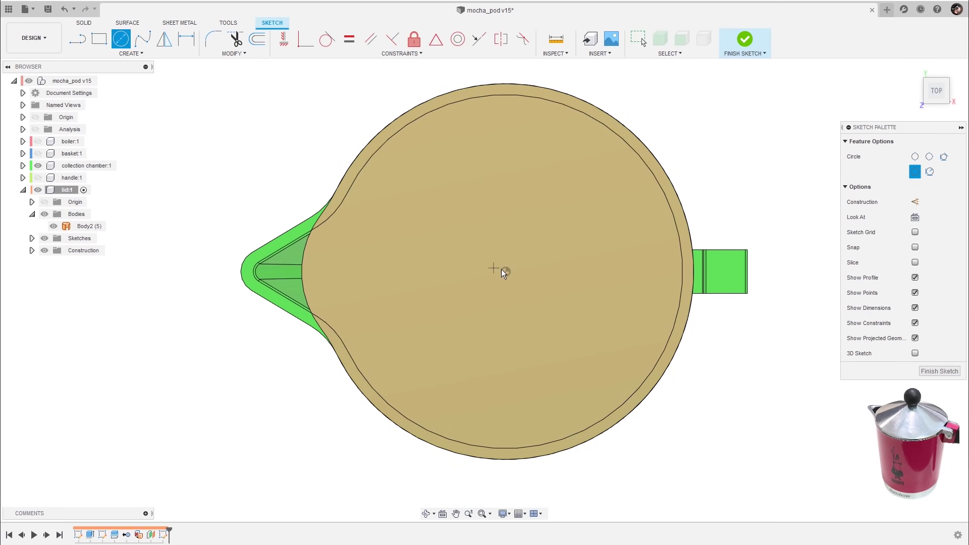
pyautogui.click(506, 272)
pyautogui.write('1')
pyautogui.press('Return')
pyautogui.press('Escape')
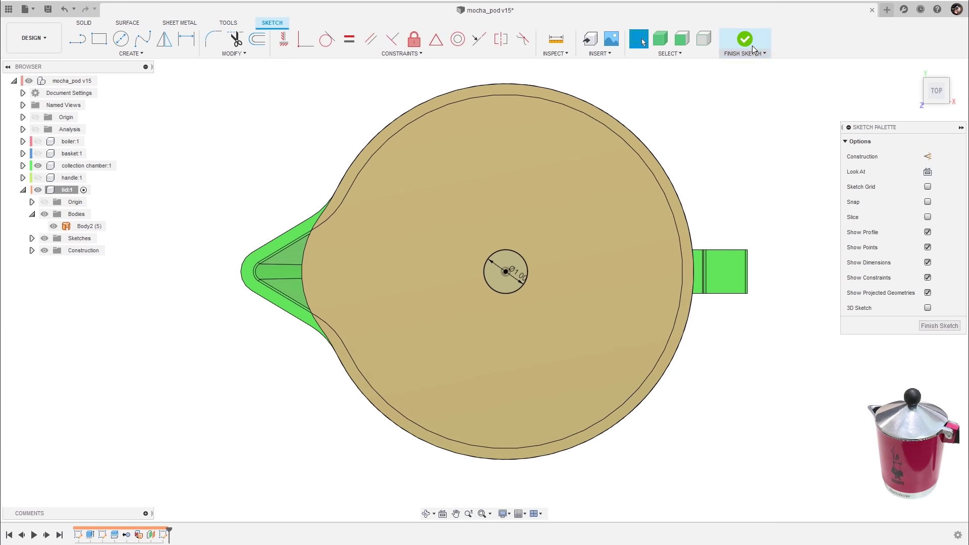
pyautogui.click(752, 46)
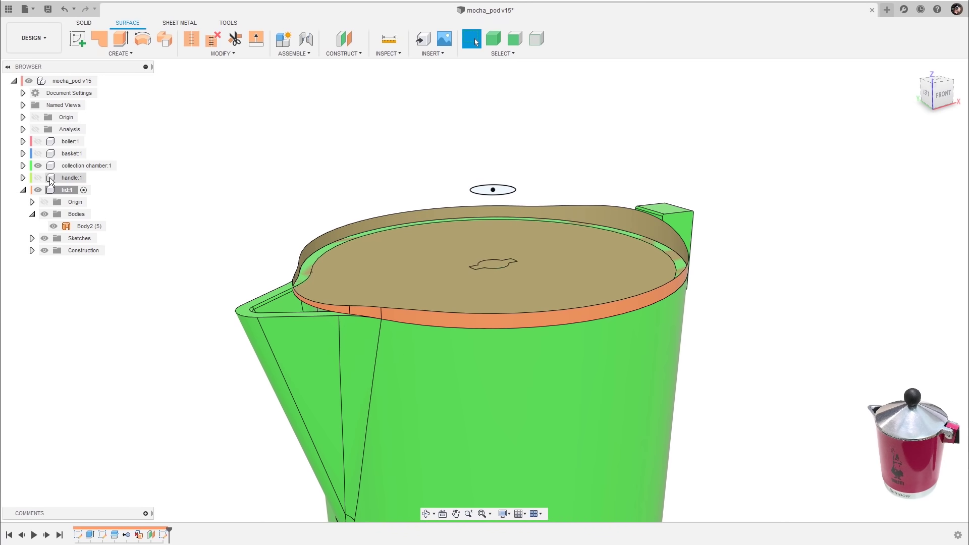
# - Hide the collection chamber and loft a new surface body from the lid's complete upper rim to the 1 cm circle
pyautogui.click(38, 165)
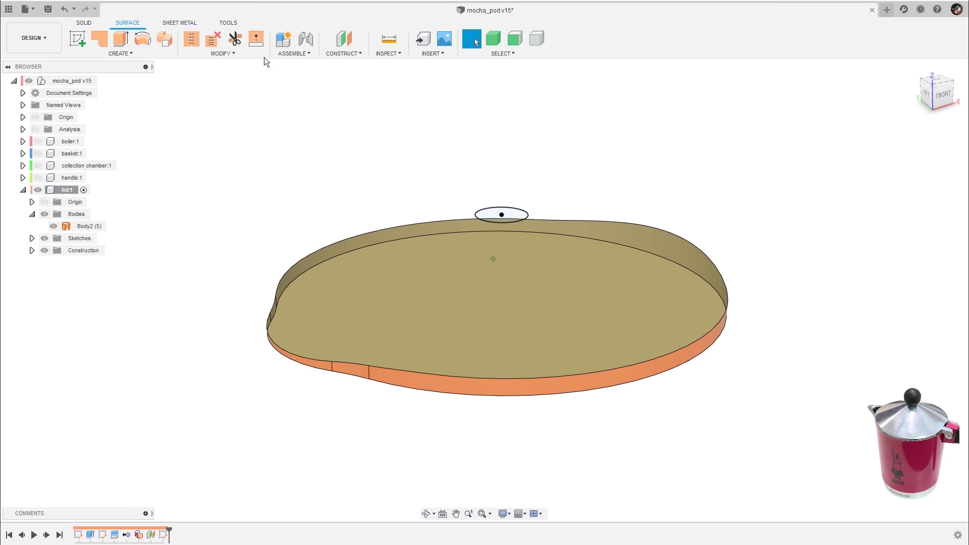
pyautogui.click(158, 56)
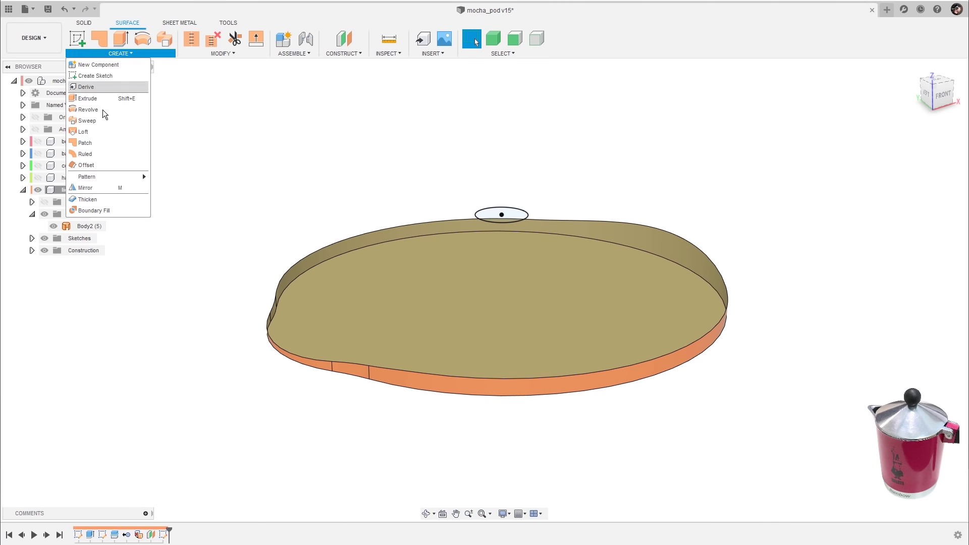
pyautogui.click(93, 132)
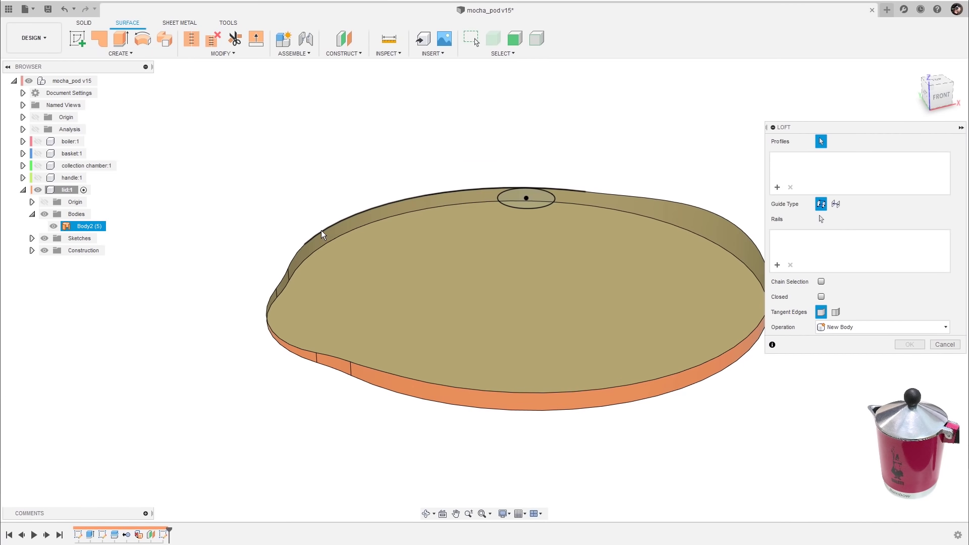
pyautogui.click(323, 234)
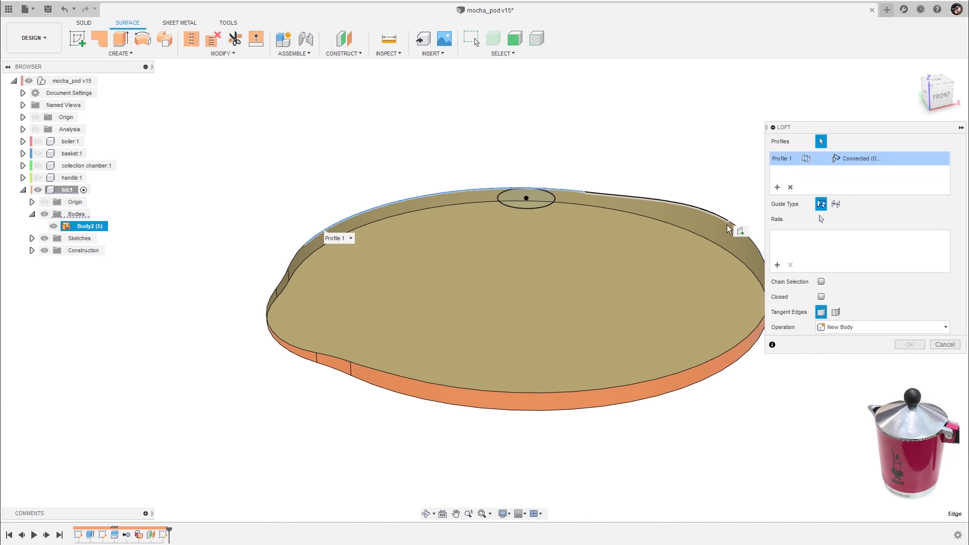
pyautogui.click(759, 252)
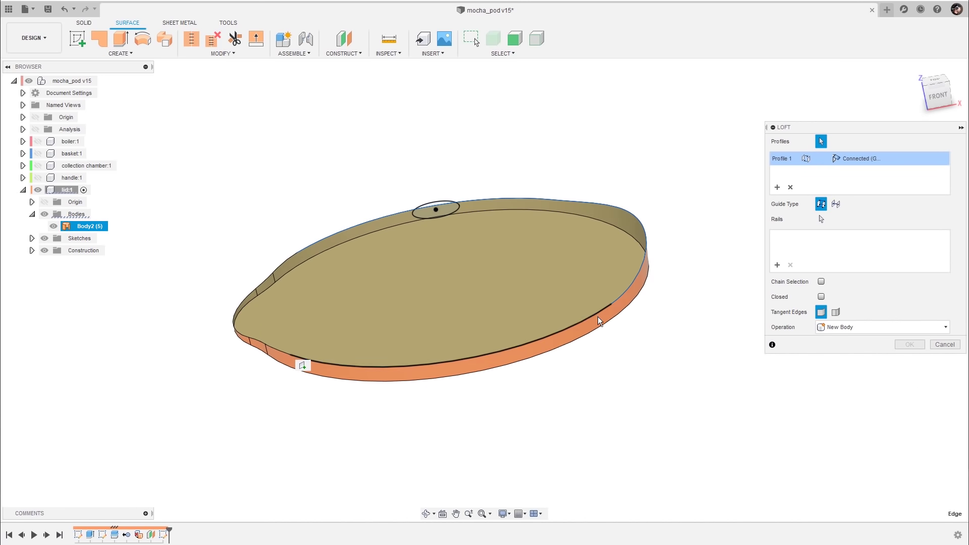
pyautogui.click(597, 318)
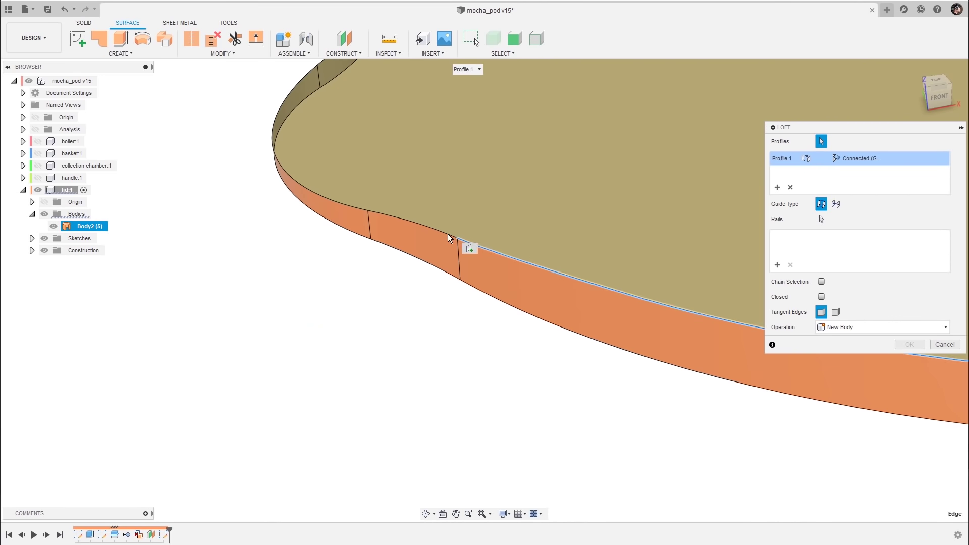
pyautogui.click(445, 232)
pyautogui.click(317, 192)
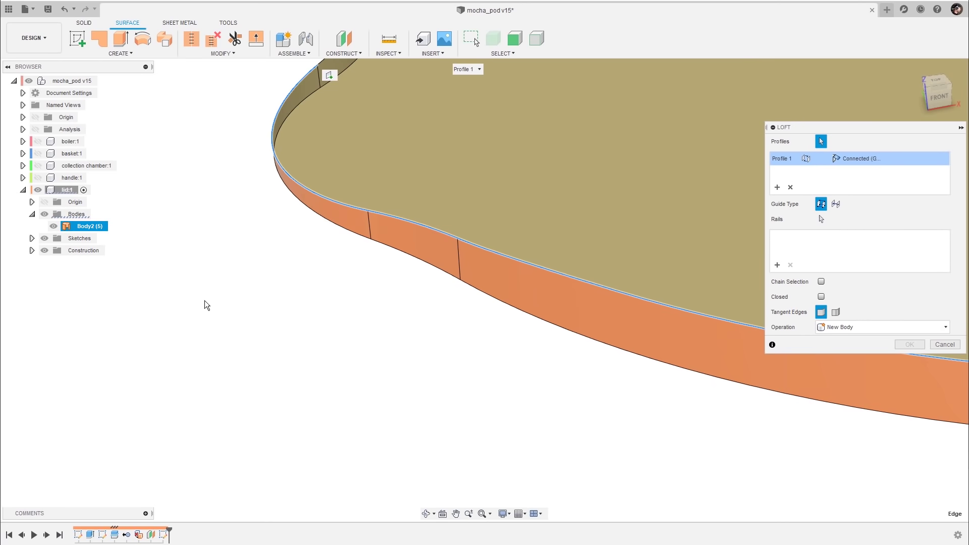
pyautogui.click(295, 329)
pyautogui.click(354, 261)
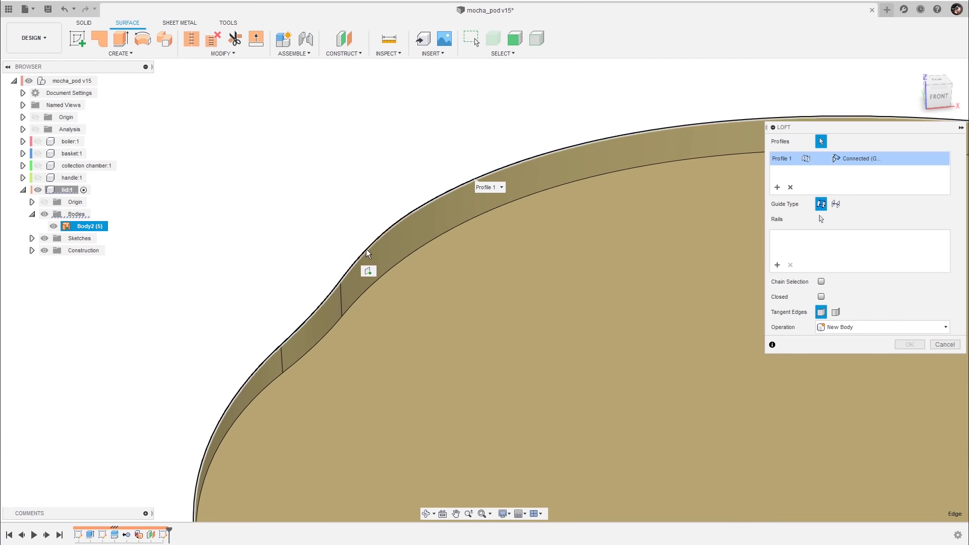
pyautogui.click(365, 250)
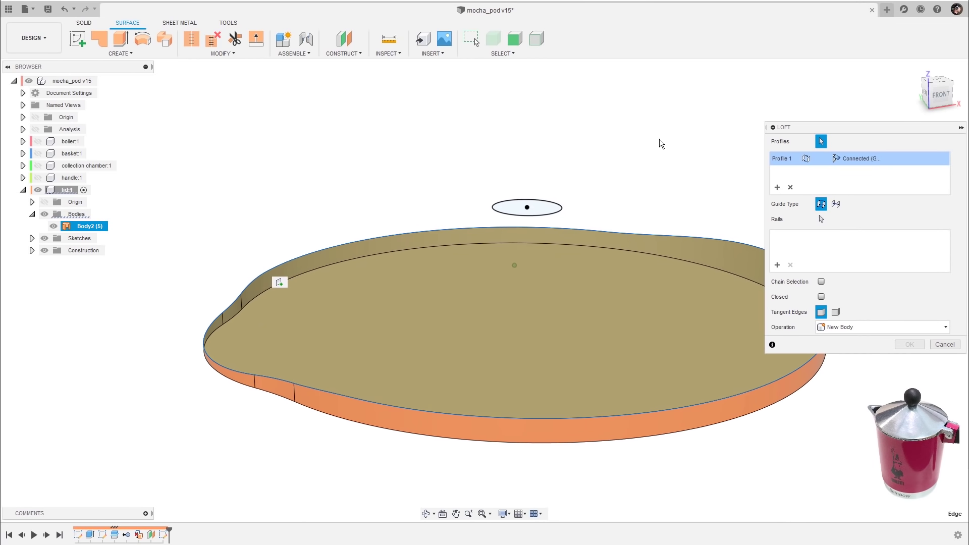
pyautogui.click(555, 217)
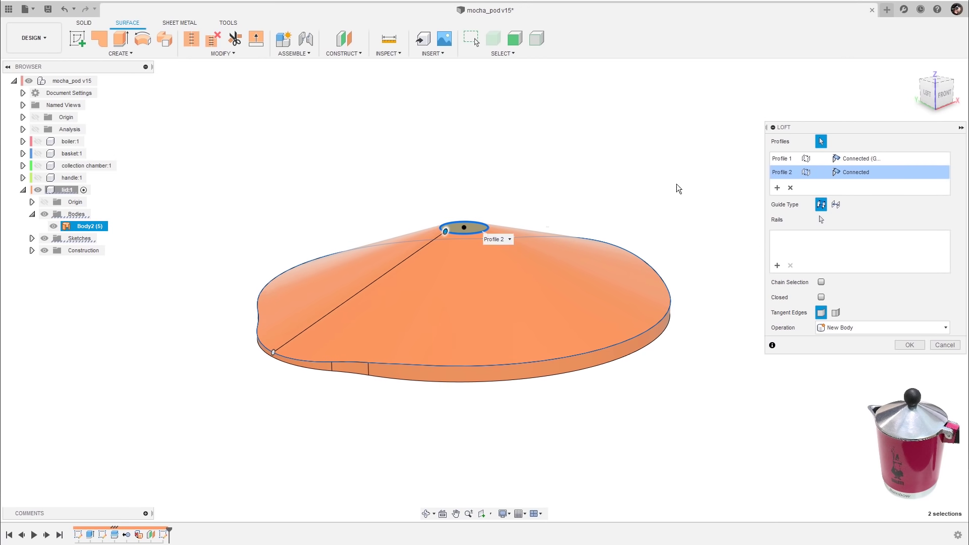
pyautogui.click(903, 349)
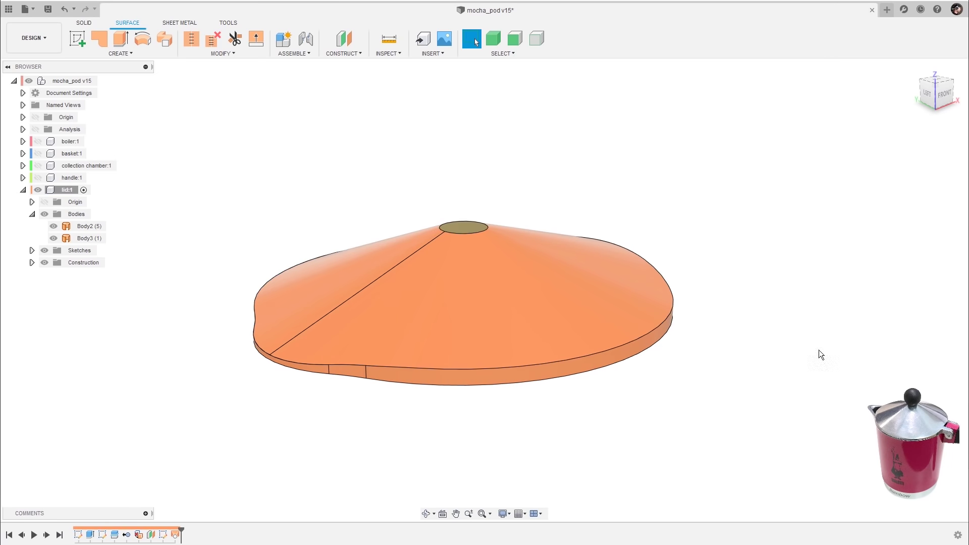
# - Show the collection chamber and patch the circular opening at the top of the lofted lid surface as a new body
pyautogui.click(38, 166)
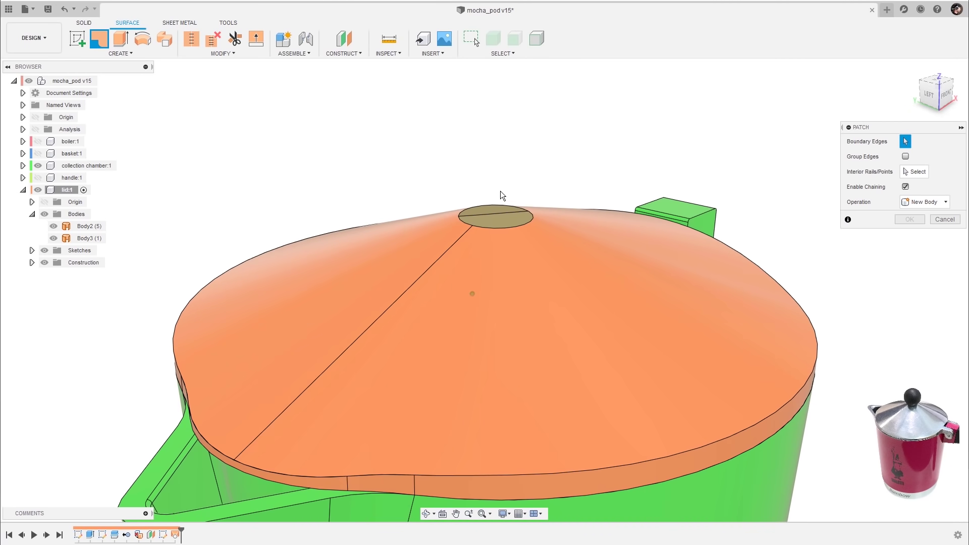
pyautogui.click(515, 208)
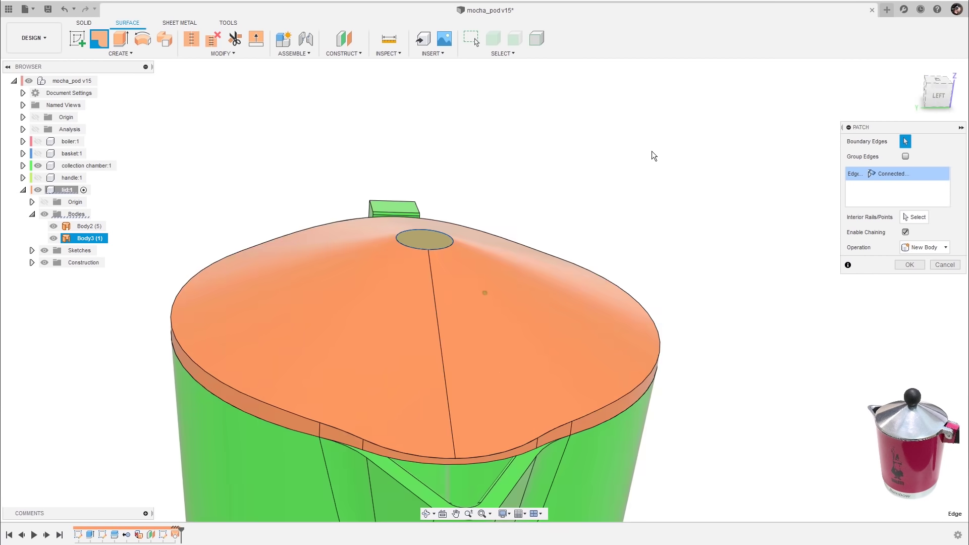
pyautogui.click(909, 264)
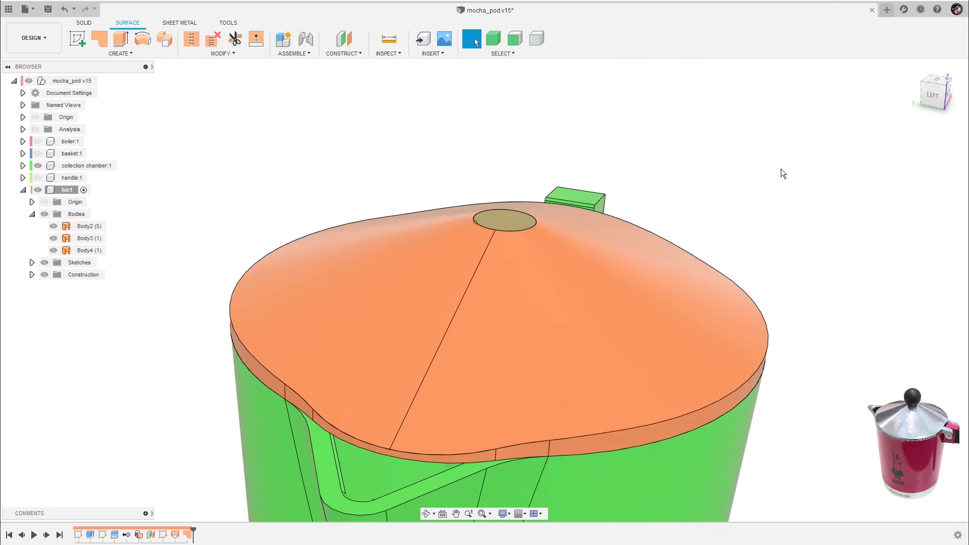
# - Reverse the normal of the circular patch face at the top of the lid
pyautogui.click(646, 272)
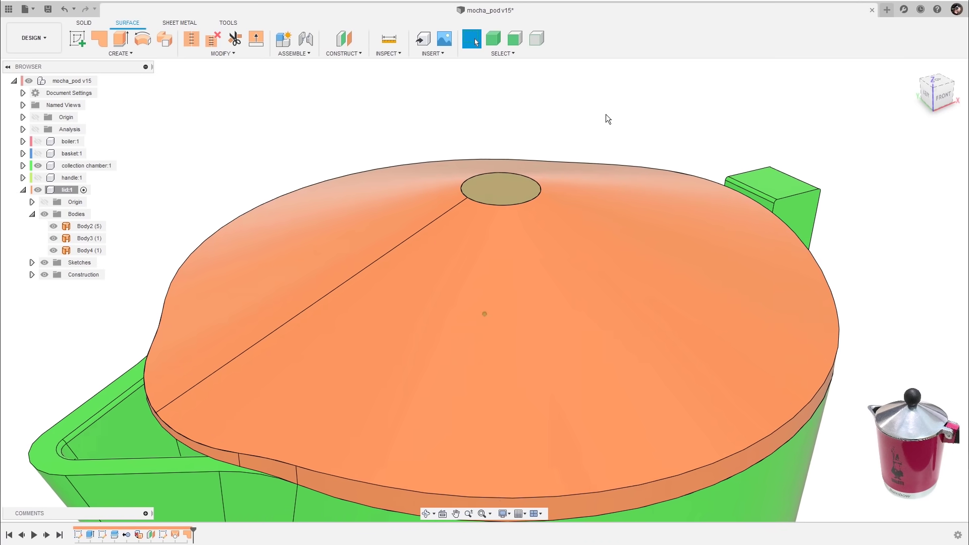
pyautogui.click(98, 253)
pyautogui.press('Escape')
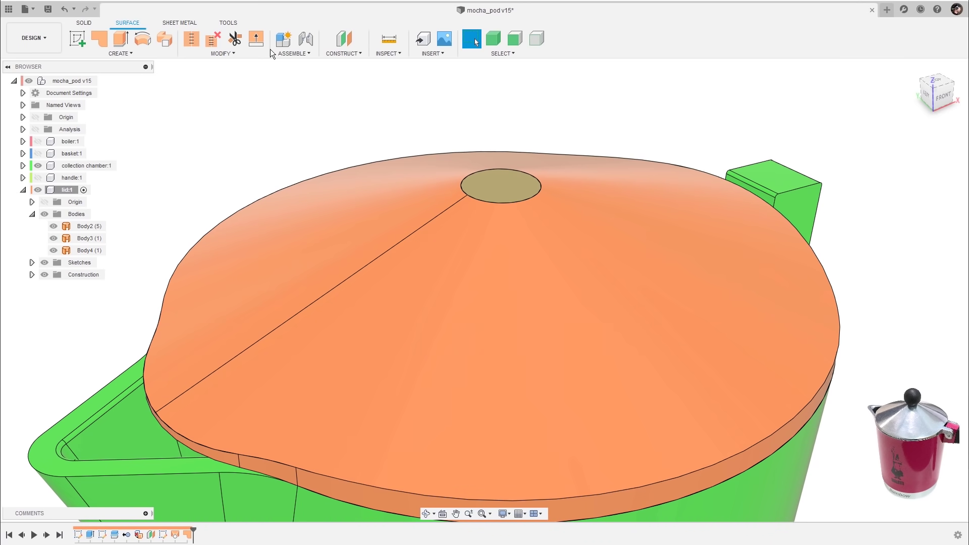
pyautogui.click(231, 55)
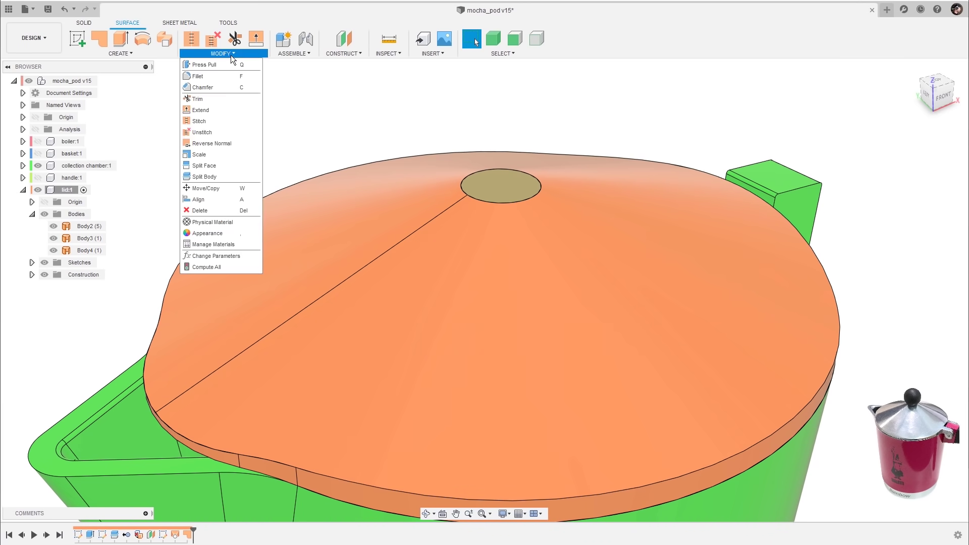
pyautogui.click(226, 146)
pyautogui.click(505, 182)
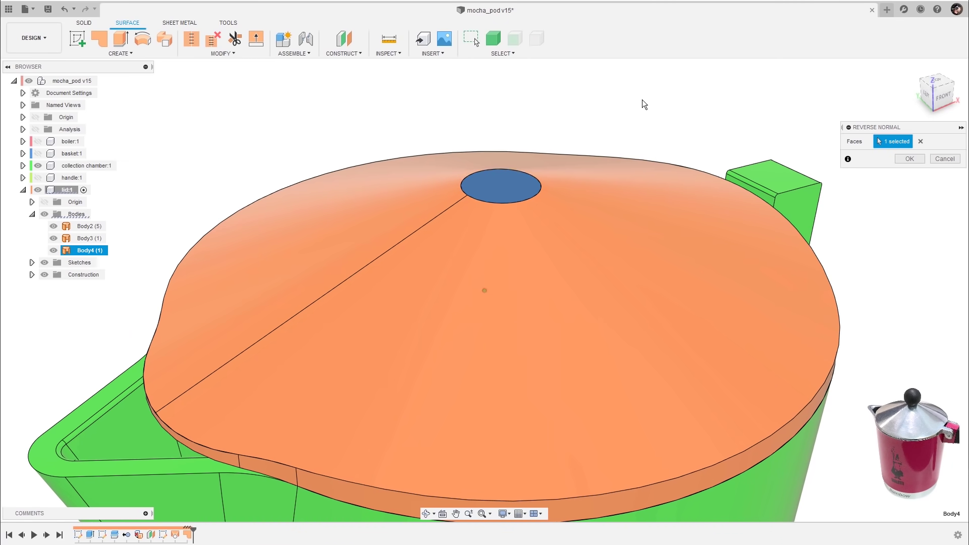
pyautogui.scroll(-3, 590, 234)
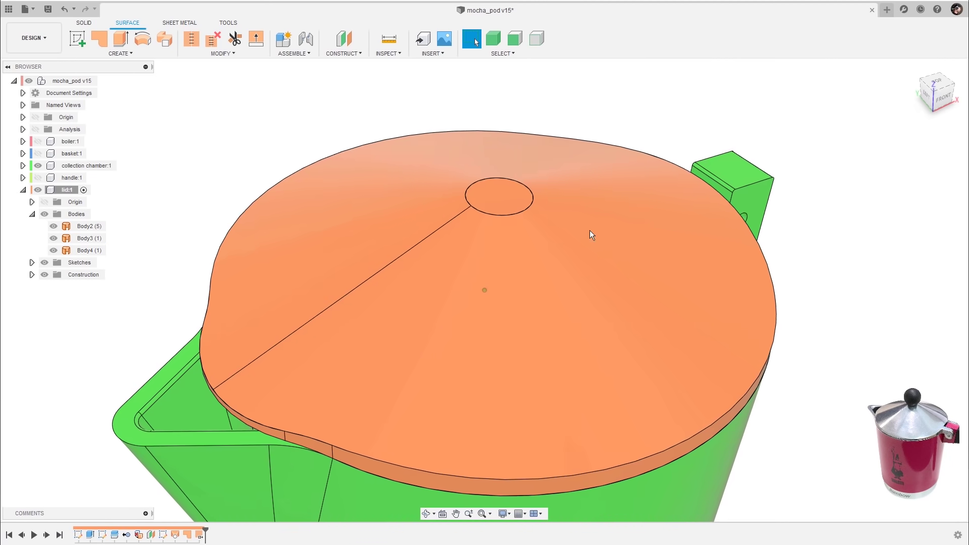
# - Inspect the inside of the lid's surface bodies with the section analysis, and hide the analysis again
pyautogui.keyDown('shift'); pyautogui.moveTo(677, 97); pyautogui.dragTo(740, 117, button='middle'); pyautogui.keyUp('shift')
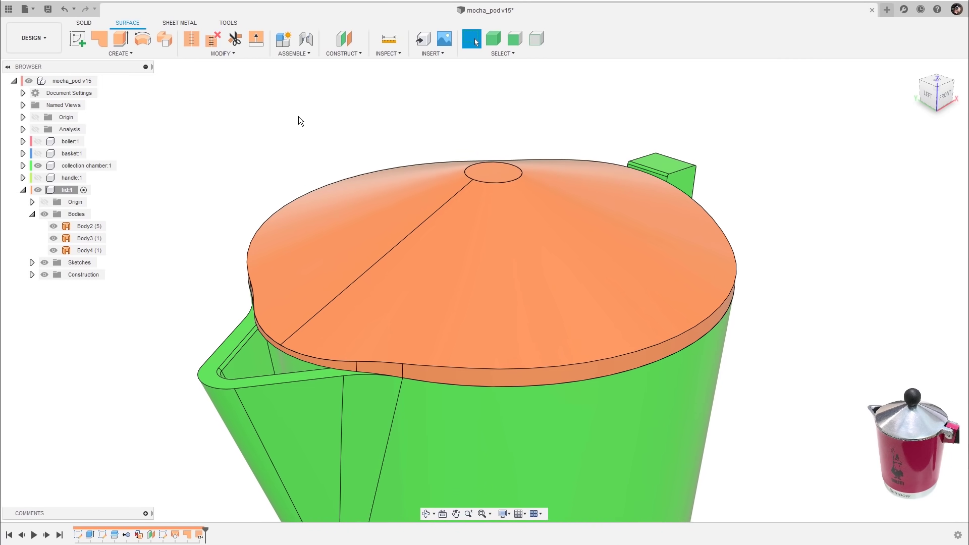
pyautogui.click(36, 129)
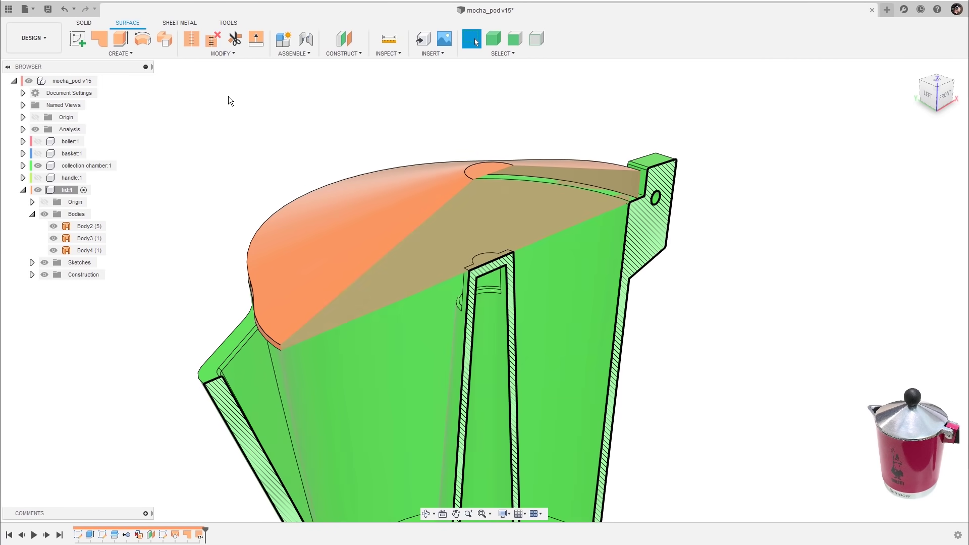
pyautogui.keyDown('shift'); pyautogui.moveTo(758, 145); pyautogui.dragTo(732, 143, button='middle'); pyautogui.keyUp('shift')
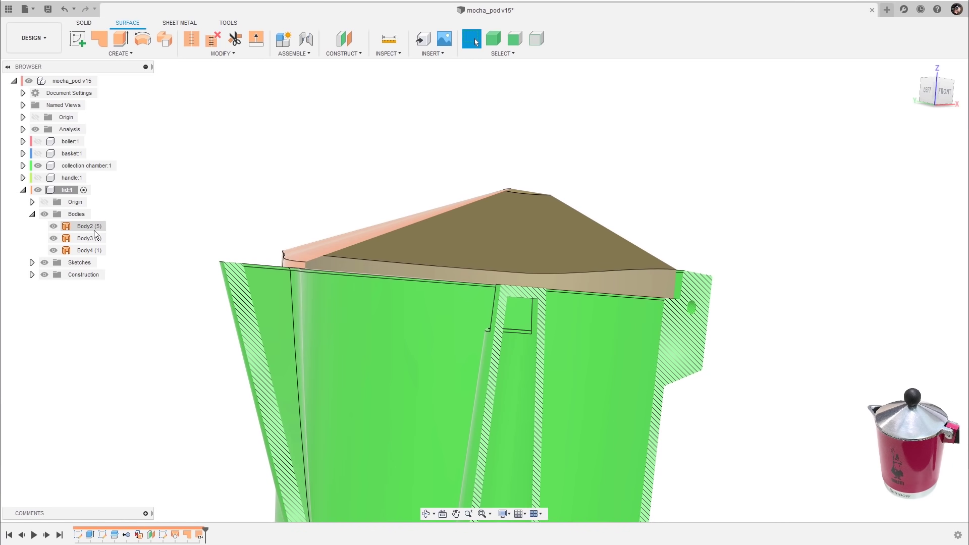
pyautogui.keyDown('shift'); pyautogui.moveTo(696, 151); pyautogui.dragTo(660, 169, button='middle'); pyautogui.keyUp('shift')
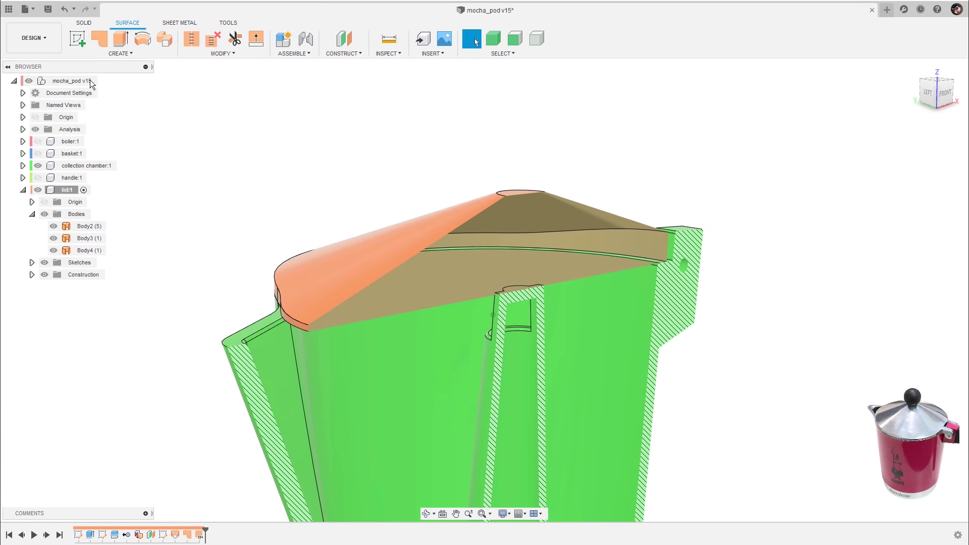
pyautogui.click(36, 130)
pyautogui.keyDown('shift'); pyautogui.moveTo(702, 162); pyautogui.dragTo(722, 147, button='middle'); pyautogui.keyUp('shift')
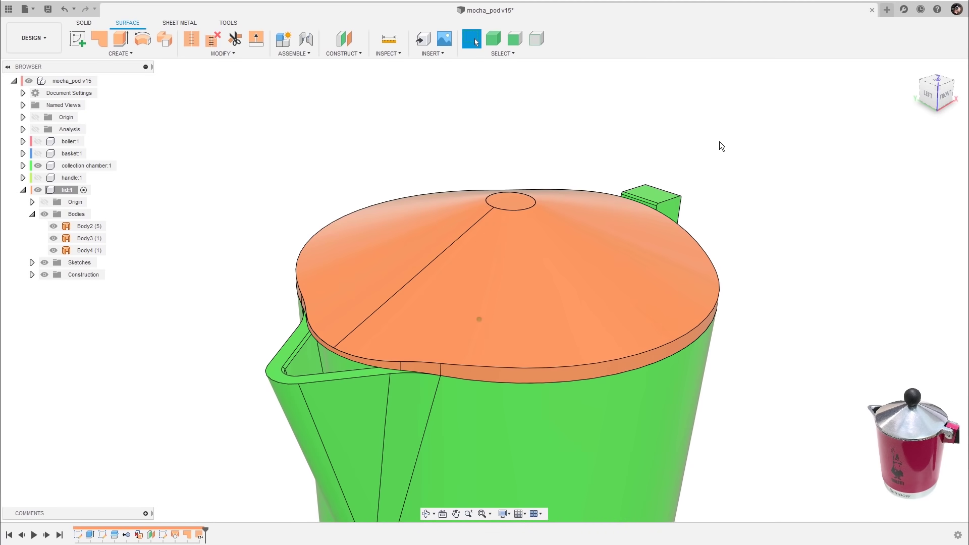
# - Stitch the circular patch, the conical loft and the lid's rim body into a new body with 0.01 cm tolerance
pyautogui.click(229, 56)
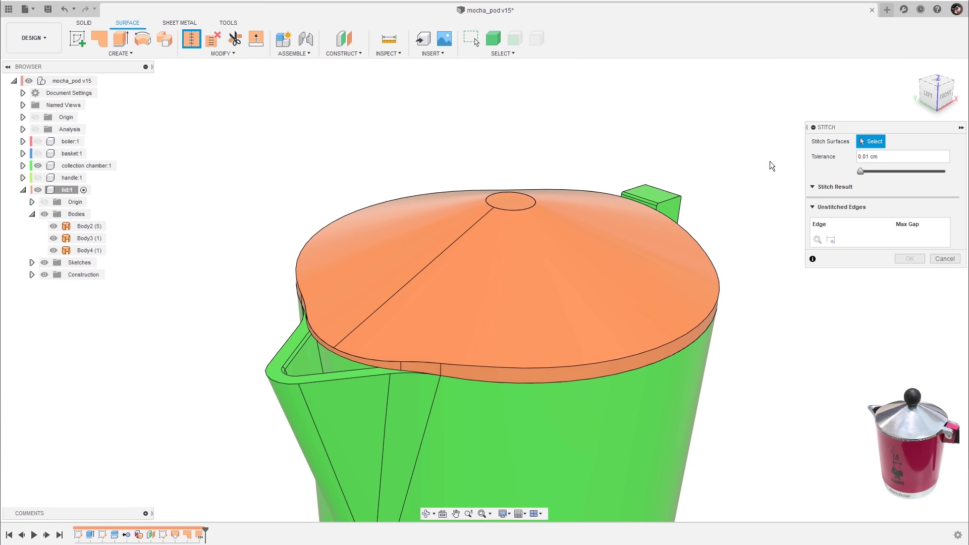
pyautogui.scroll(2, 535, 206)
pyautogui.click(520, 206)
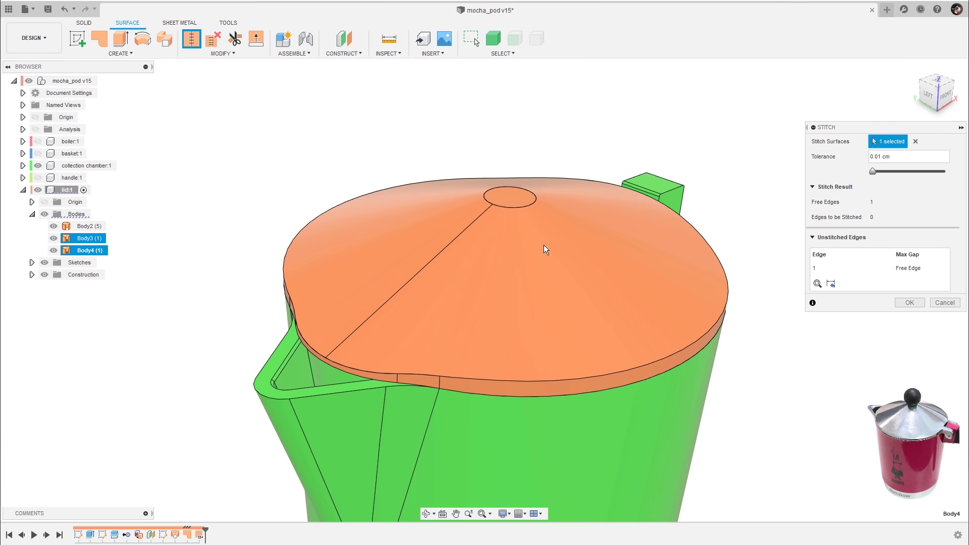
pyautogui.click(547, 252)
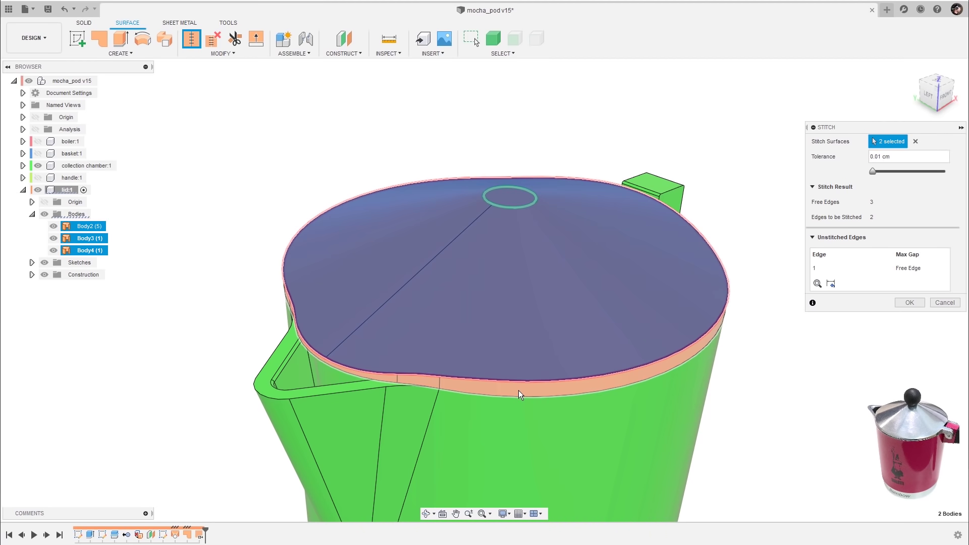
pyautogui.click(520, 395)
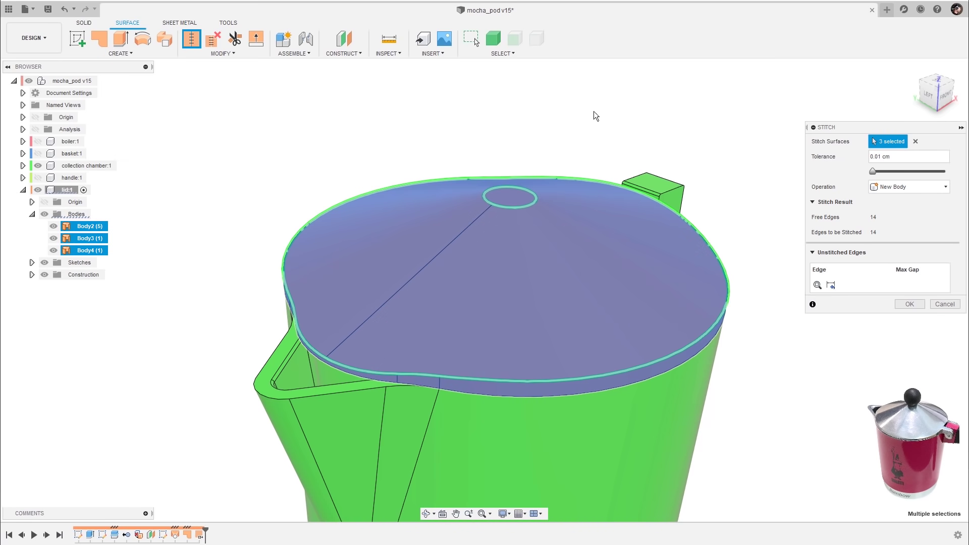
pyautogui.click(909, 305)
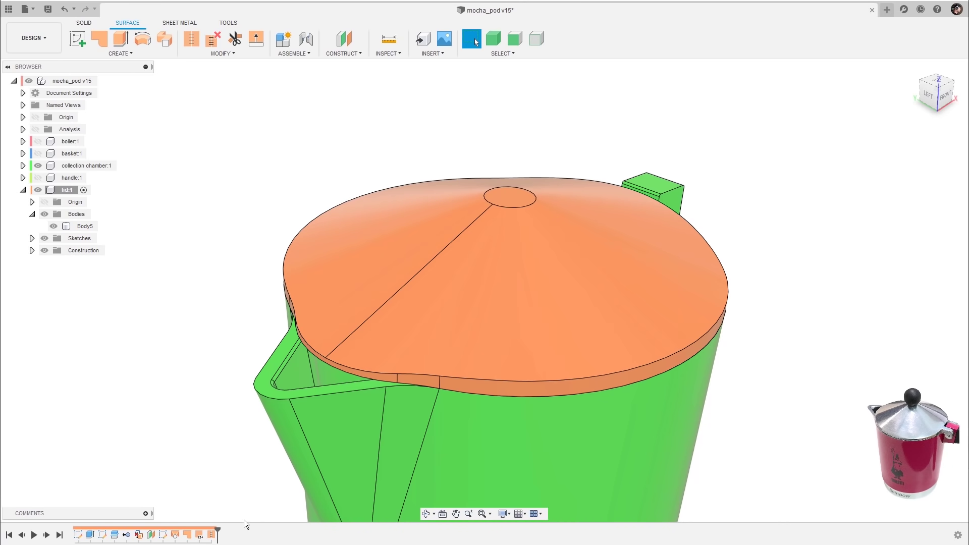
# - Compare the lid before and after the stitch in the timeline, and examine its interior with the section analysis
pyautogui.moveTo(218, 528); pyautogui.dragTo(205, 531)
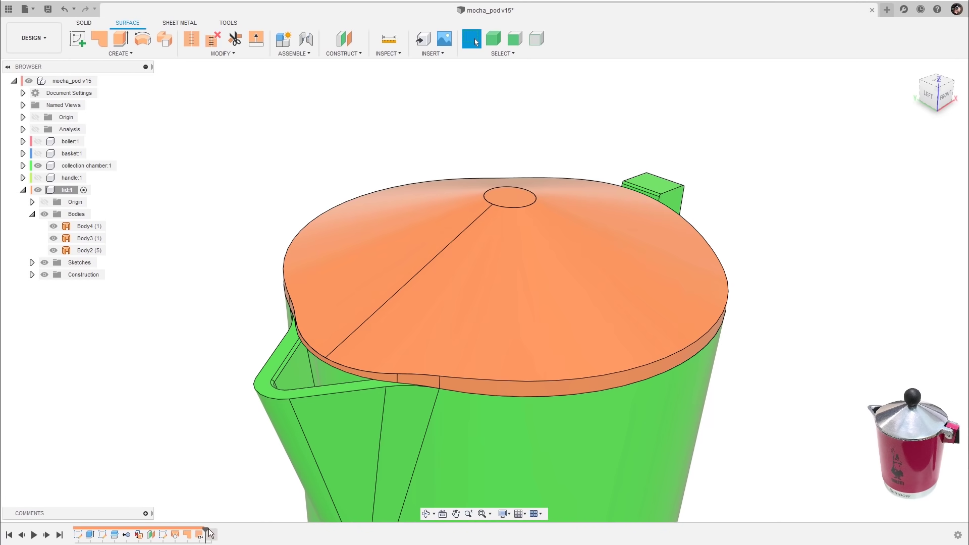
pyautogui.moveTo(205, 530); pyautogui.dragTo(218, 530)
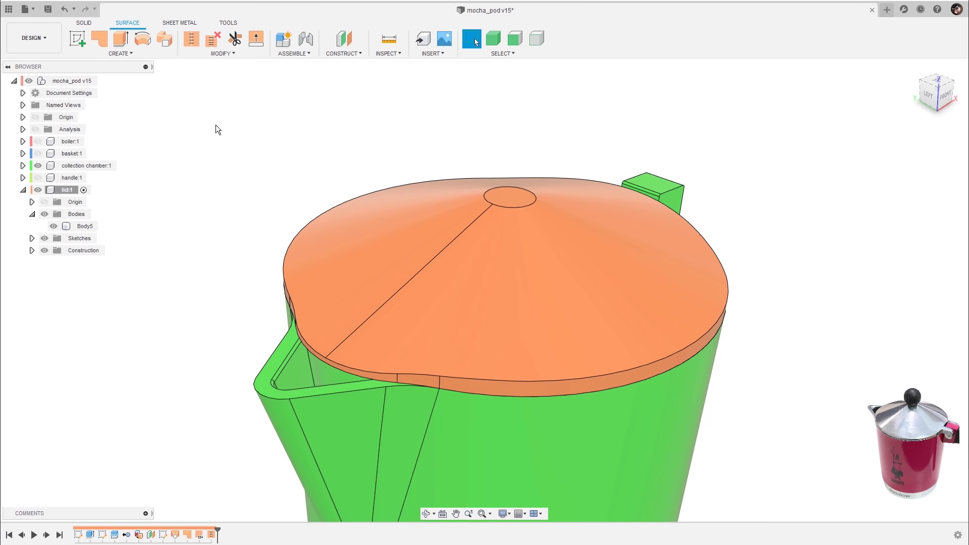
pyautogui.click(36, 130)
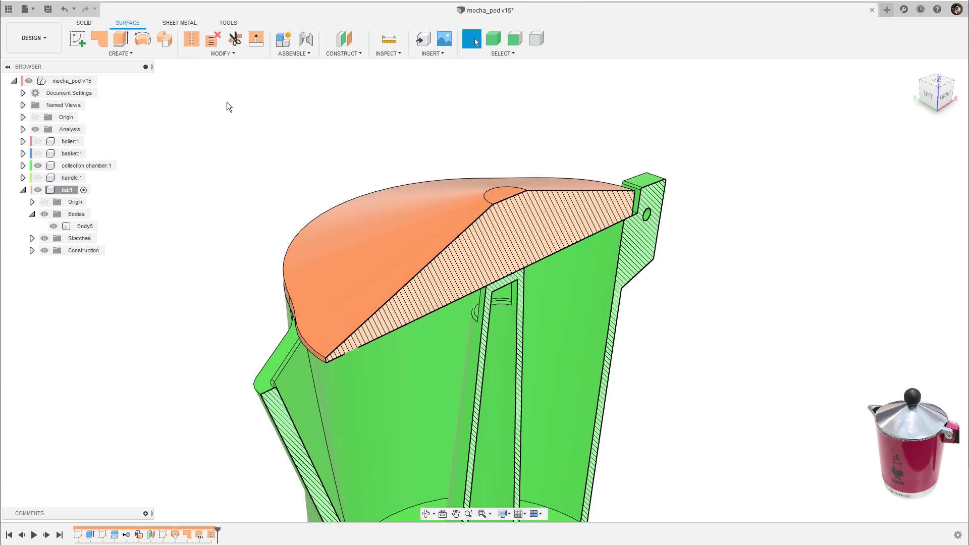
pyautogui.keyDown('shift'); pyautogui.moveTo(761, 198); pyautogui.dragTo(674, 163, button='middle'); pyautogui.keyUp('shift')
pyautogui.keyDown('shift'); pyautogui.moveTo(744, 183); pyautogui.dragTo(686, 176, button='middle'); pyautogui.keyUp('shift')
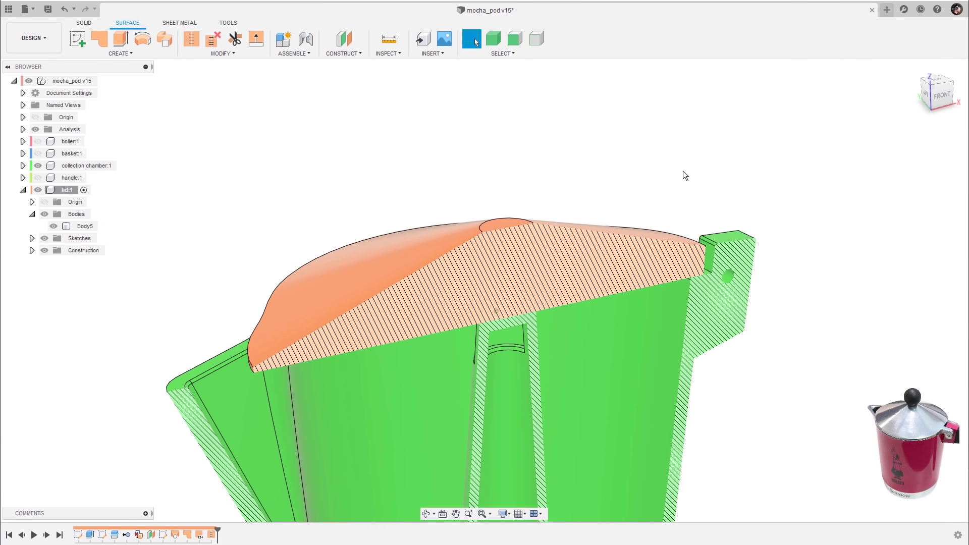
pyautogui.click(35, 129)
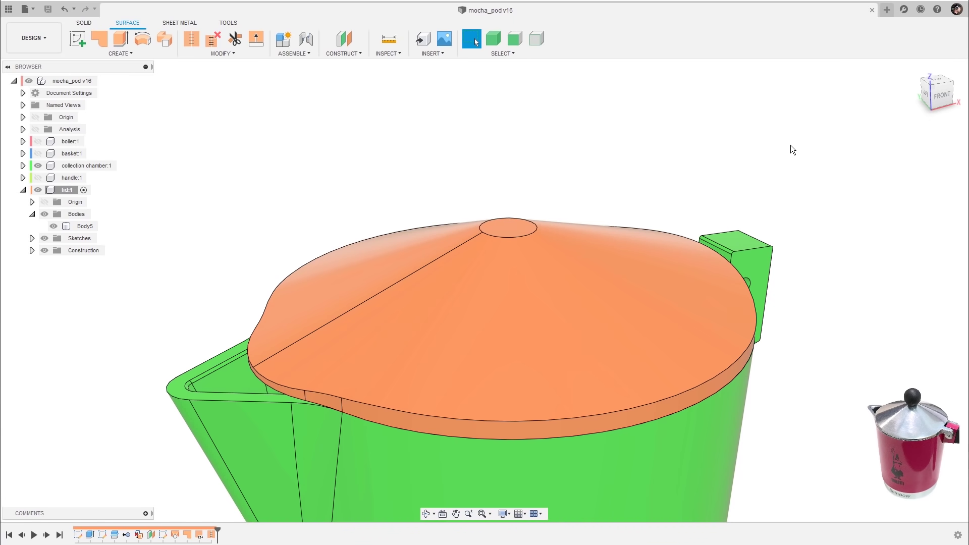
# - Hide the collection chamber and start a sketch on the lid's flat bottom face
pyautogui.keyDown('shift'); pyautogui.moveTo(773, 189); pyautogui.dragTo(793, 175, button='middle'); pyautogui.keyUp('shift')
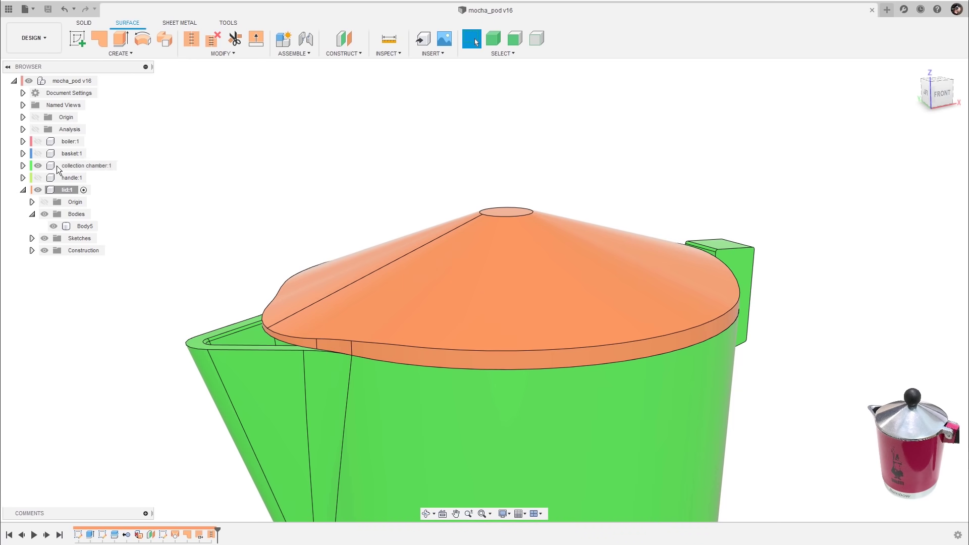
pyautogui.click(38, 170)
pyautogui.click(38, 166)
pyautogui.keyDown('shift'); pyautogui.moveTo(537, 112); pyautogui.dragTo(799, 158, button='middle'); pyautogui.keyUp('shift')
pyautogui.click(634, 317)
pyautogui.click(637, 307)
pyautogui.press('l')
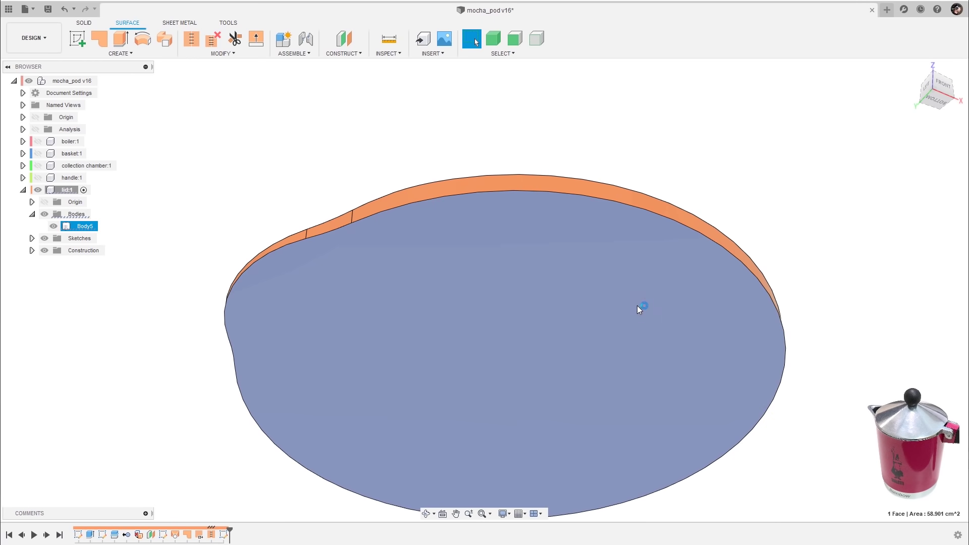
pyautogui.moveTo(477, 368); pyautogui.dragTo(507, 270, button='middle')
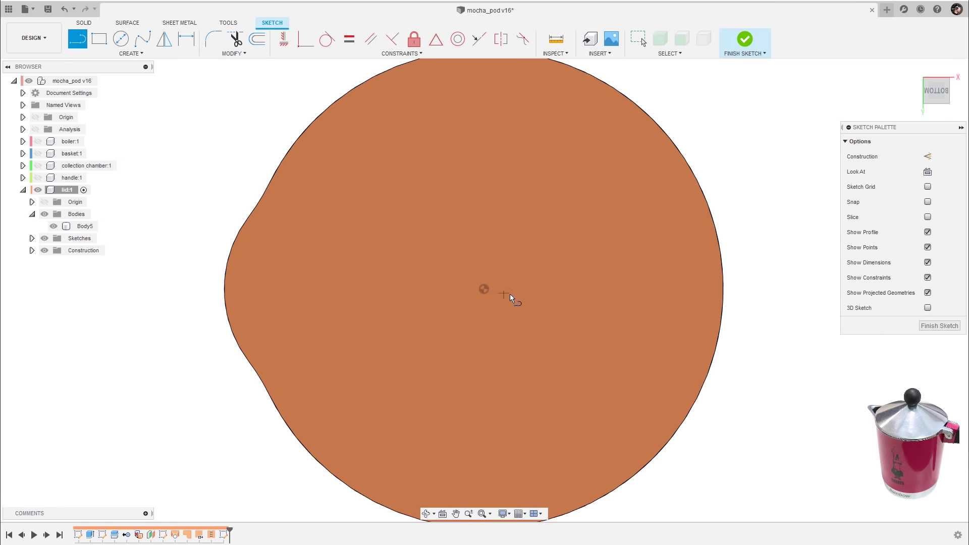
# - Draw a circle 8 cm in diameter centred on the origin on the lid's bottom face
pyautogui.press('s')
pyautogui.click(551, 321)
pyautogui.click(484, 289)
pyautogui.write('8')
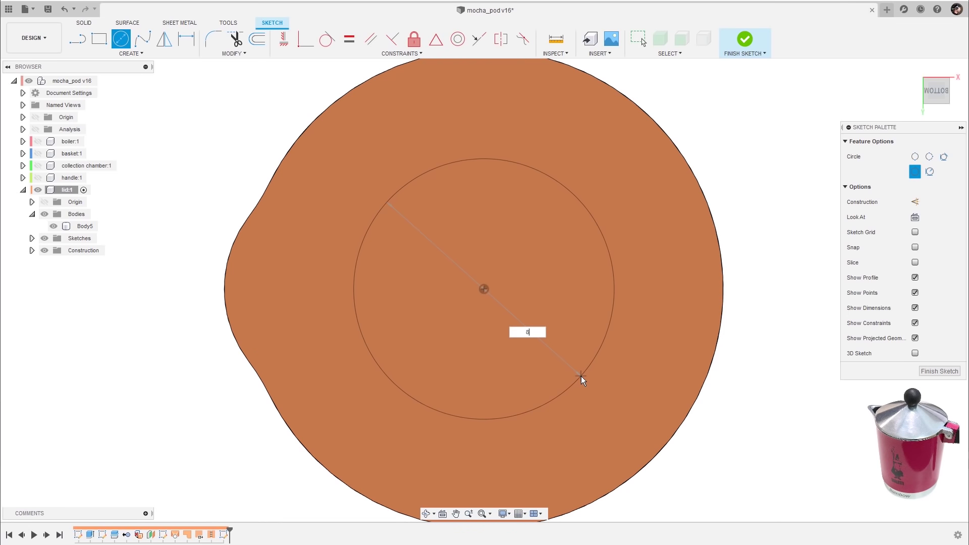
pyautogui.press('Return')
pyautogui.press('Escape')
# - Set up an extruded cut of the 8 cm circle profile into the lid with a distance of -1.8 cm
pyautogui.keyDown('shift'); pyautogui.moveTo(610, 275); pyautogui.dragTo(585, 296, button='middle'); pyautogui.keyUp('shift')
pyautogui.click(580, 285)
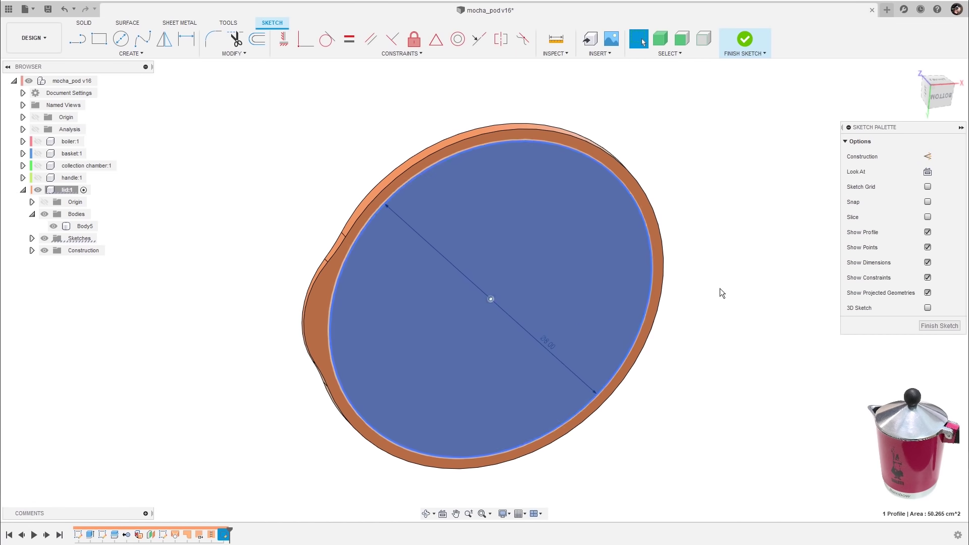
pyautogui.press('e')
pyautogui.keyDown('shift'); pyautogui.moveTo(706, 238); pyautogui.dragTo(495, 333, button='middle'); pyautogui.keyUp('shift')
pyautogui.moveTo(495, 333); pyautogui.dragTo(478, 293)
pyautogui.write('-1.')
pyautogui.write('8')
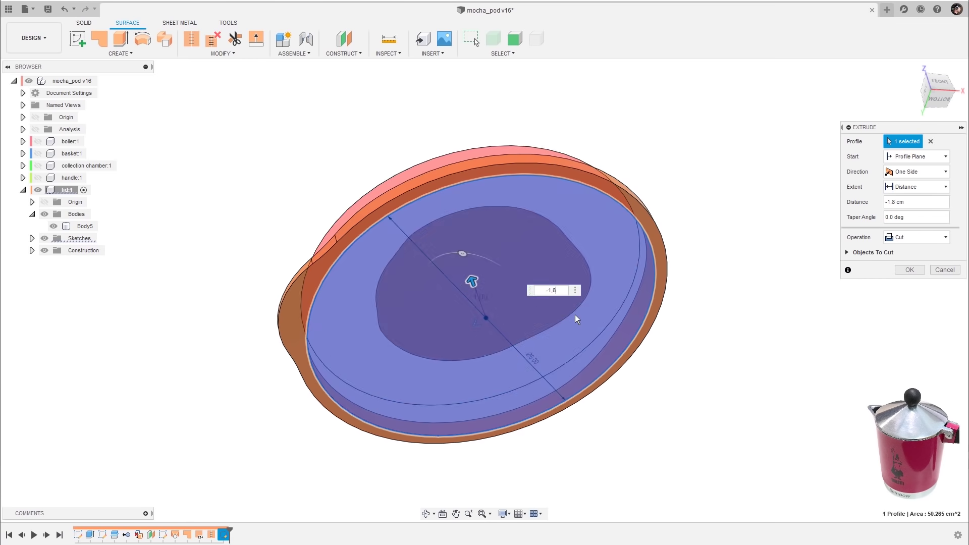
# - Set the cut's taper angle to -64 deg and its distance to -1.50 cm, and complete the cut
pyautogui.keyDown('shift'); pyautogui.moveTo(576, 316); pyautogui.dragTo(758, 194, button='middle'); pyautogui.keyUp('shift')
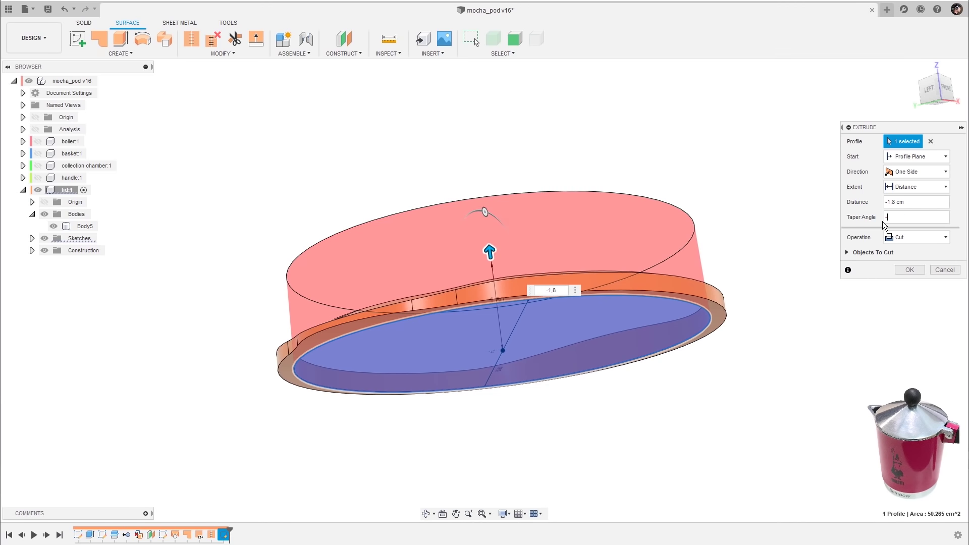
pyautogui.press('Return')
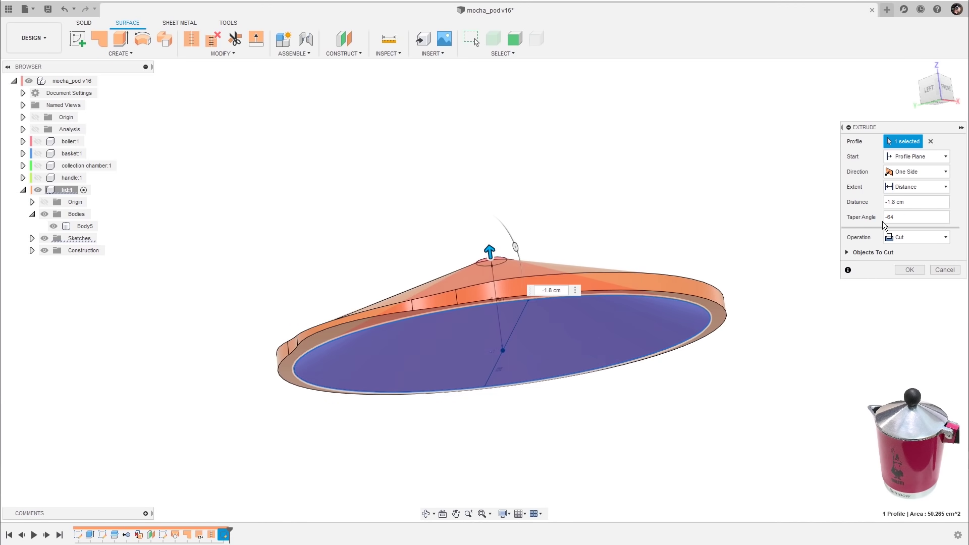
pyautogui.keyDown('shift'); pyautogui.moveTo(663, 152); pyautogui.dragTo(740, 165, button='middle'); pyautogui.keyUp('shift')
pyautogui.moveTo(514, 259); pyautogui.dragTo(513, 281)
pyautogui.keyDown('shift'); pyautogui.moveTo(630, 227); pyautogui.dragTo(635, 225, button='middle'); pyautogui.keyUp('shift')
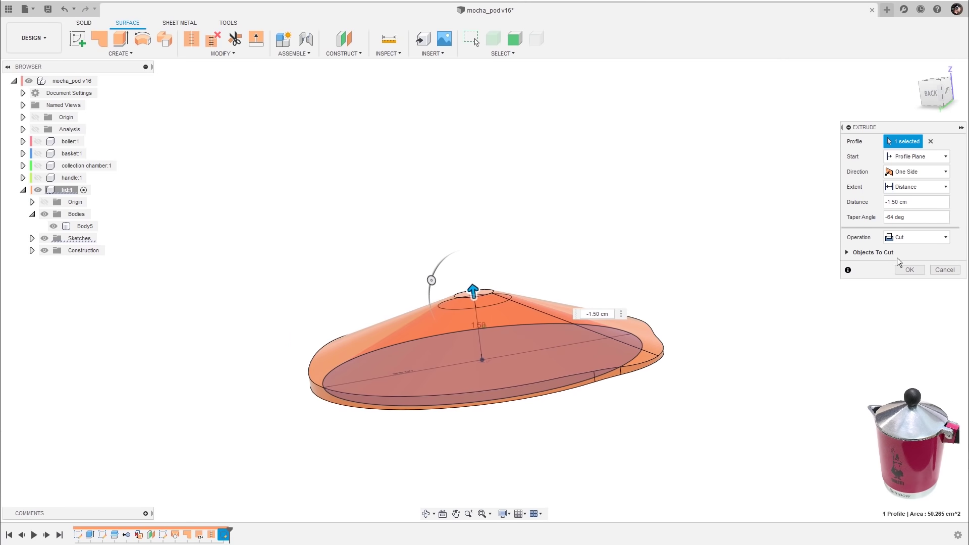
pyautogui.click(910, 270)
# - Place a sphere 1.6 cm in diameter centred on the small circular face at the lid's peak
pyautogui.keyDown('shift'); pyautogui.moveTo(818, 277); pyautogui.dragTo(743, 245, button='middle'); pyautogui.keyUp('shift')
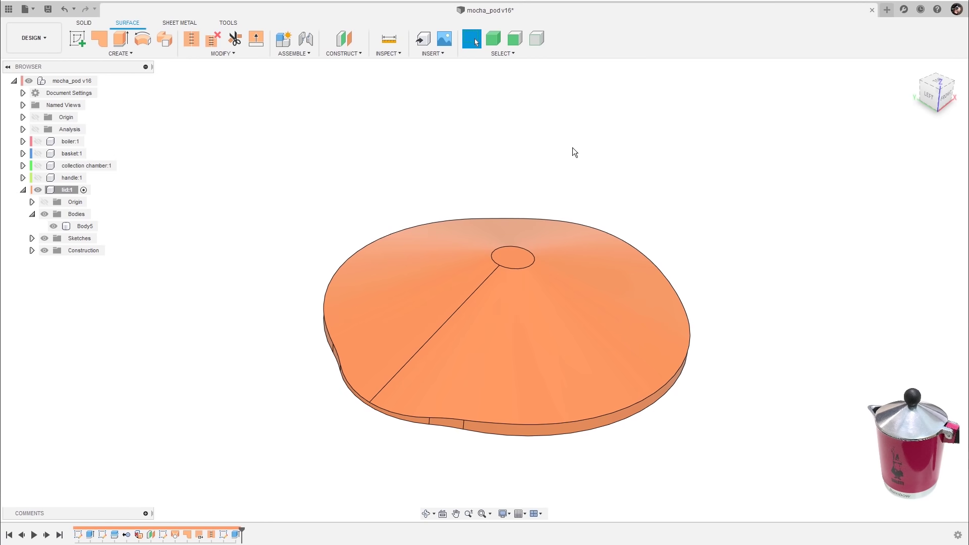
pyautogui.click(84, 23)
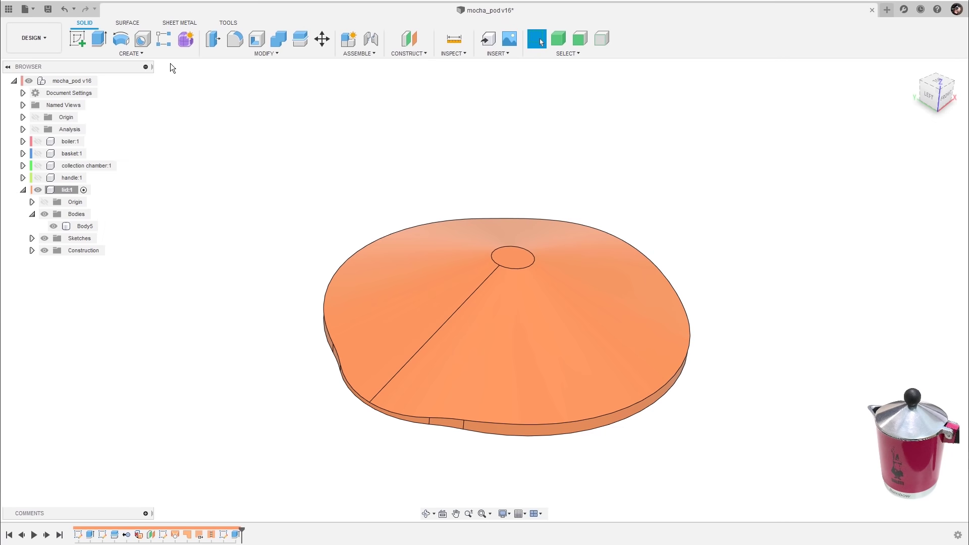
pyautogui.click(143, 53)
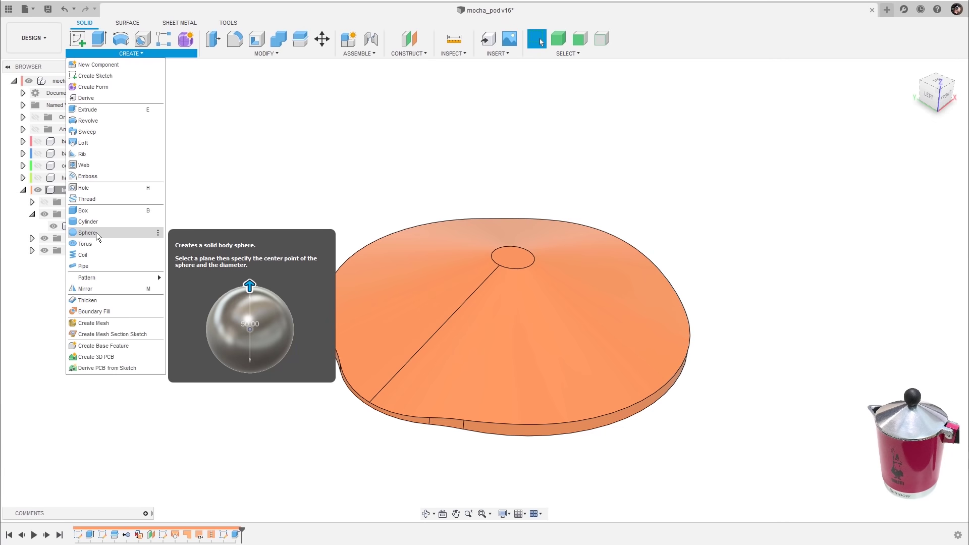
pyautogui.click(116, 232)
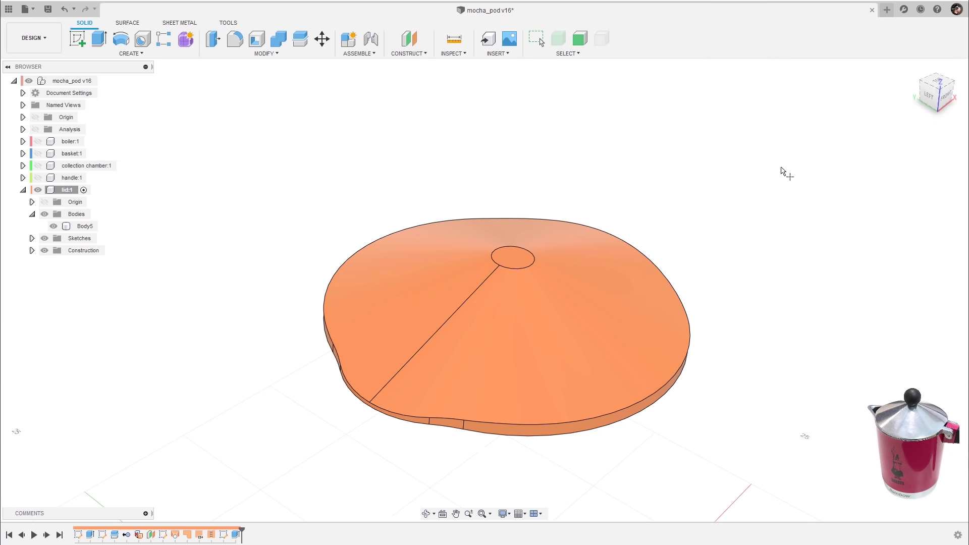
pyautogui.click(551, 287)
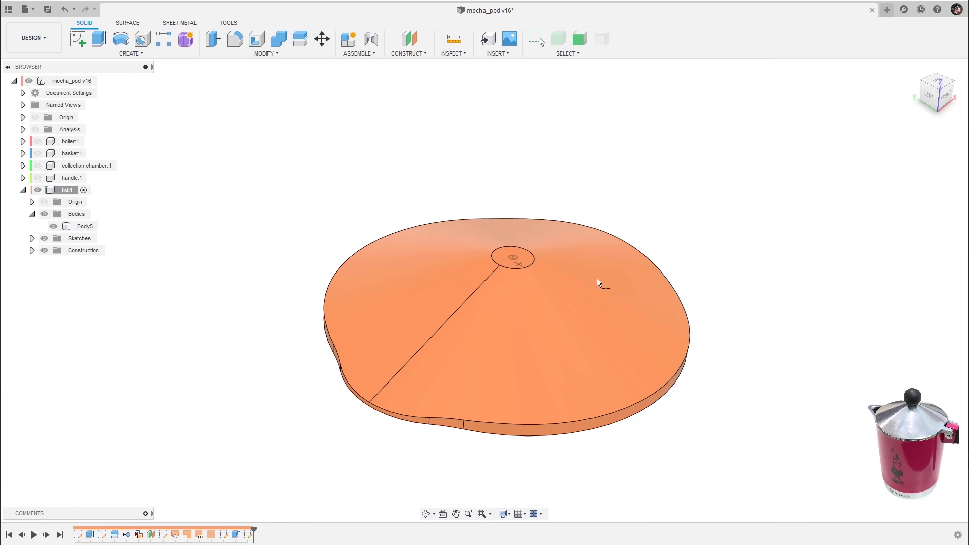
pyautogui.click(514, 258)
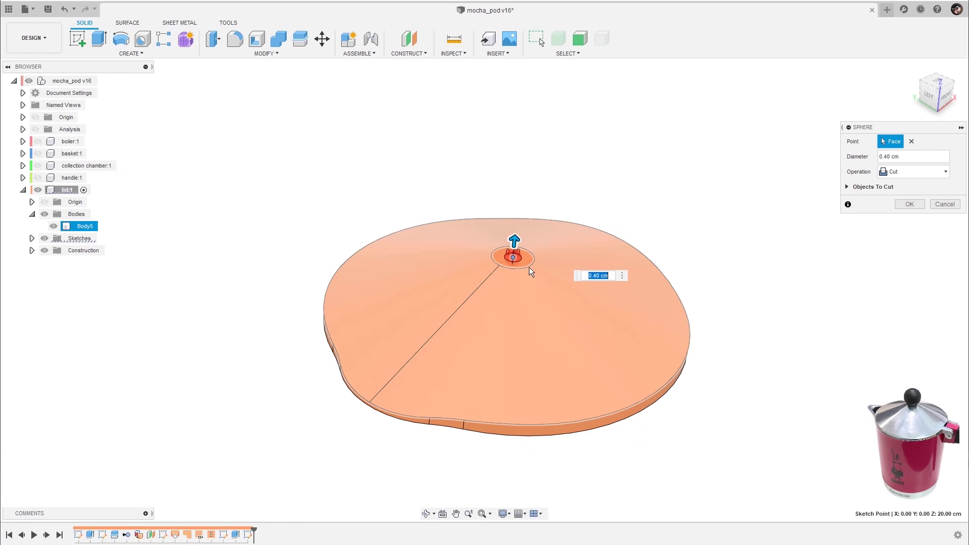
pyautogui.write('1,6')
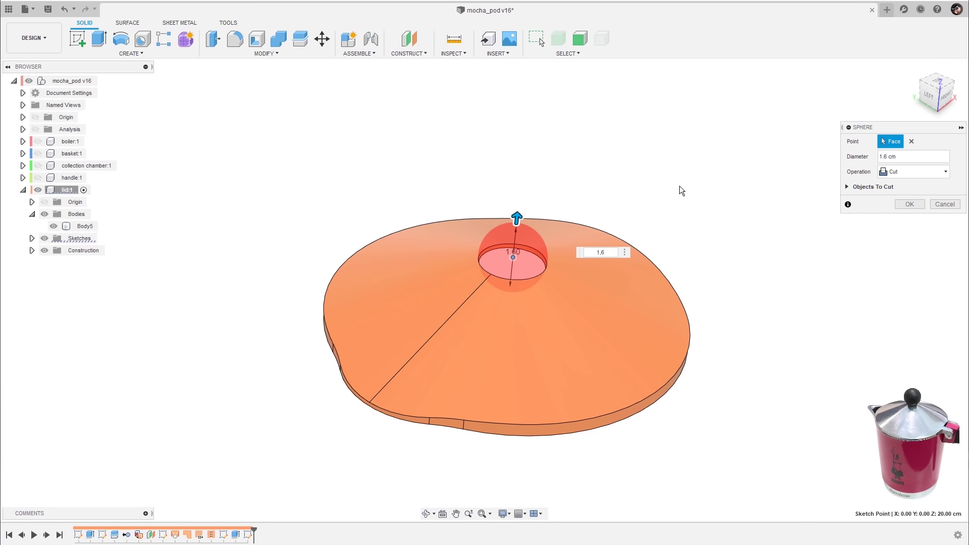
# - Set the sphere's operation to New Body and create it
pyautogui.scroll(2, 732, 177)
pyautogui.click(916, 171)
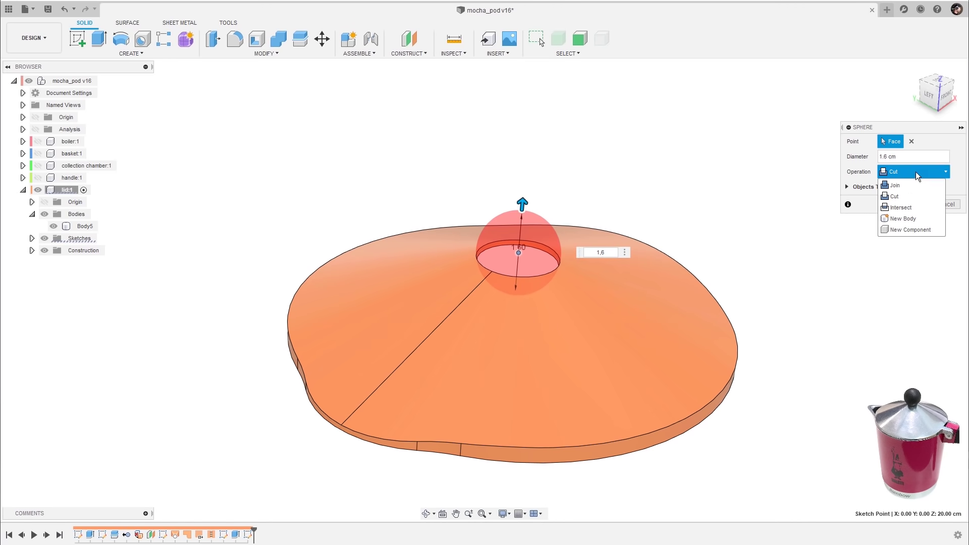
pyautogui.click(910, 184)
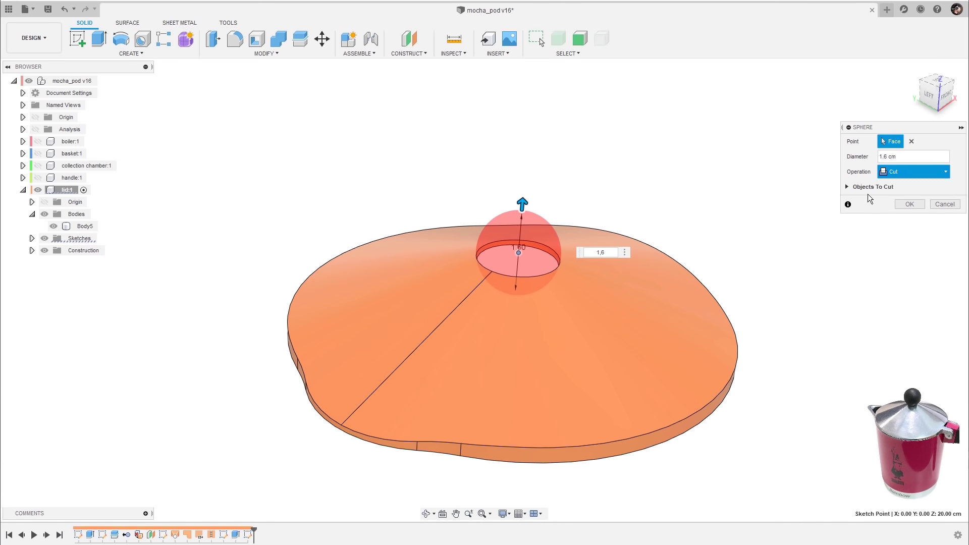
pyautogui.keyDown('shift'); pyautogui.moveTo(918, 174); pyautogui.dragTo(535, 224, button='middle'); pyautogui.keyUp('shift')
pyautogui.click(916, 171)
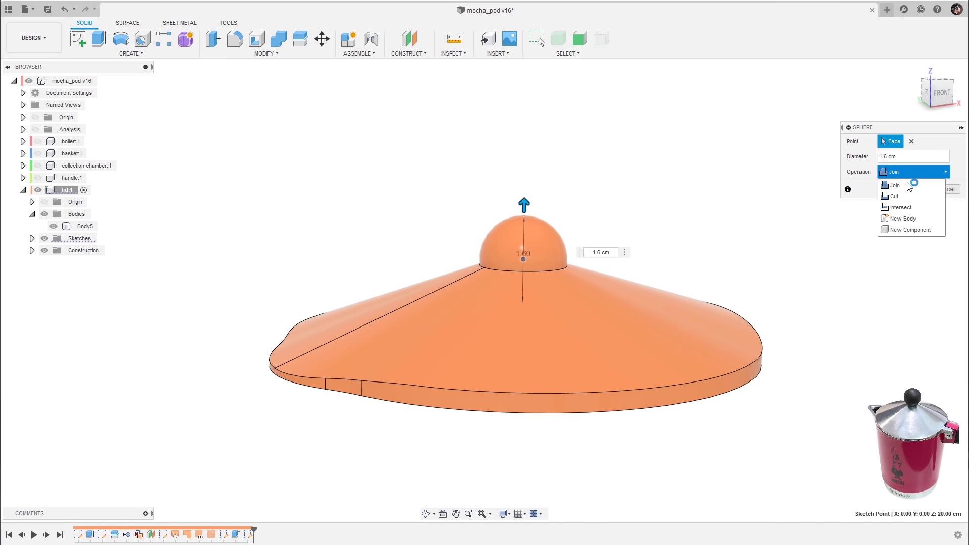
pyautogui.click(912, 220)
pyautogui.click(910, 190)
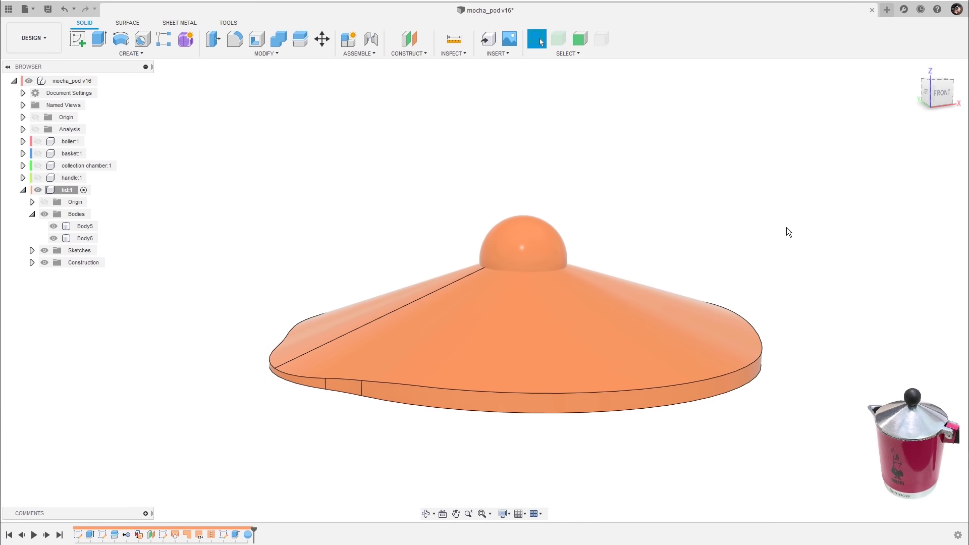
# - Move the sphere body 0.60 cm up along Z so it sits on the lid's peak
pyautogui.scroll(2, 300, 180)
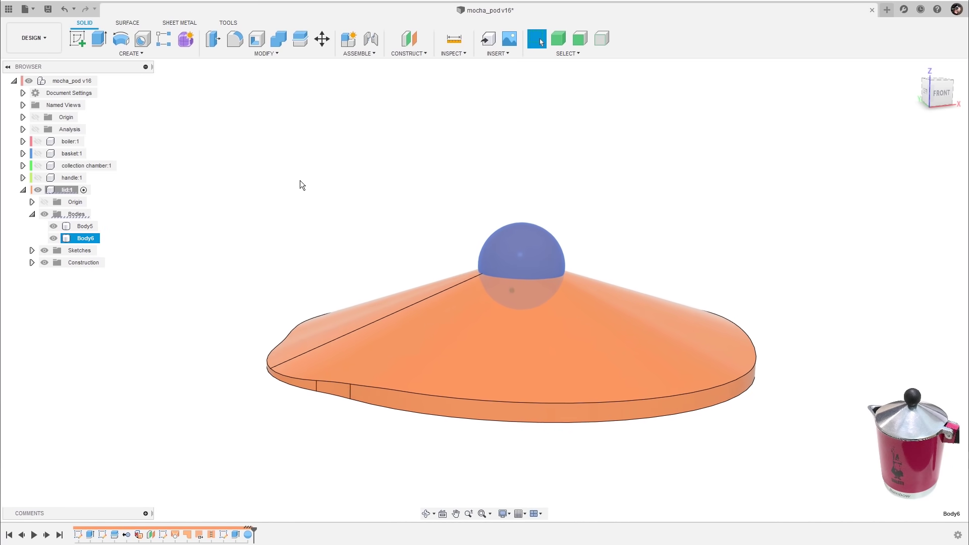
pyautogui.click(323, 40)
pyautogui.scroll(4, 759, 184)
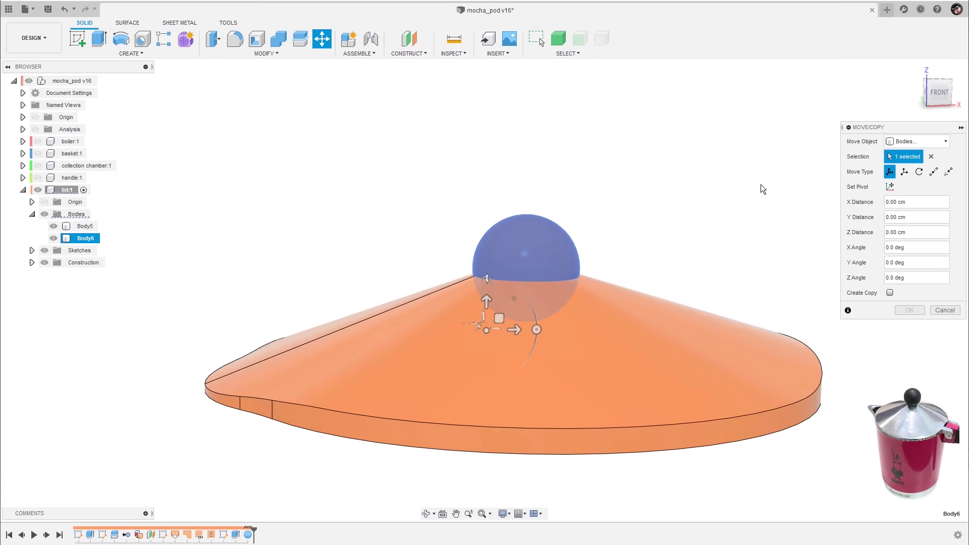
pyautogui.click(889, 186)
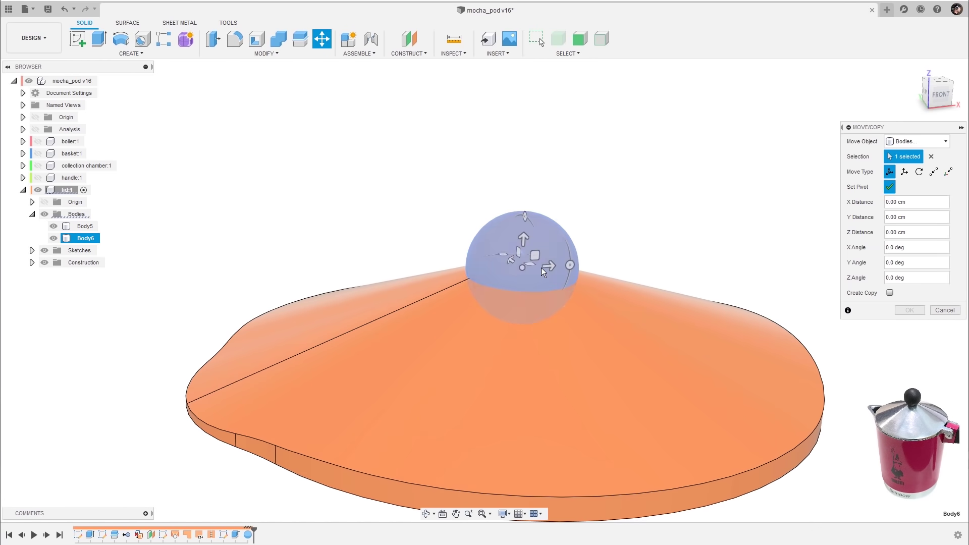
pyautogui.click(889, 188)
pyautogui.keyDown('shift'); pyautogui.moveTo(570, 254); pyautogui.dragTo(531, 207, button='middle'); pyautogui.keyUp('shift')
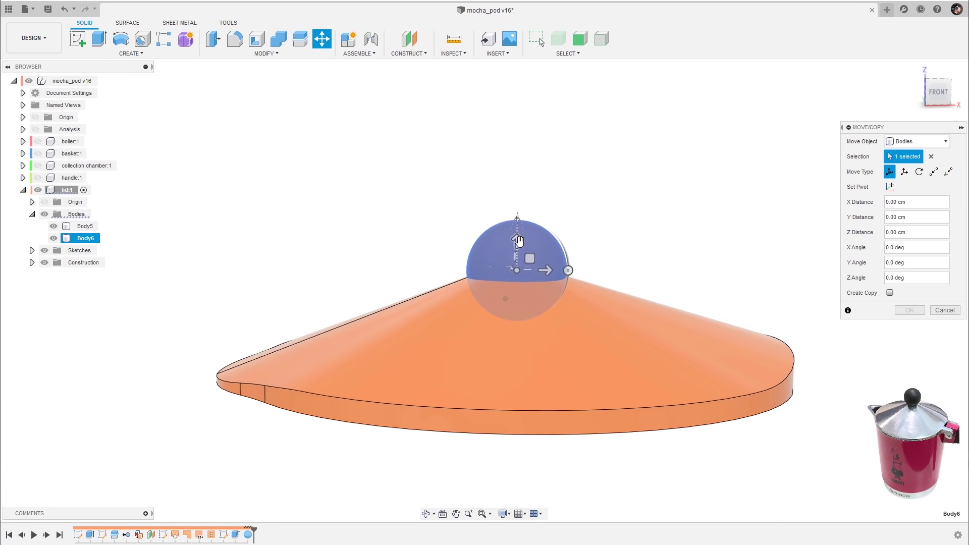
pyautogui.keyDown('shift'); pyautogui.moveTo(516, 240); pyautogui.dragTo(523, 222, button='middle'); pyautogui.keyUp('shift')
pyautogui.click(522, 223)
pyautogui.moveTo(522, 223); pyautogui.dragTo(522, 190)
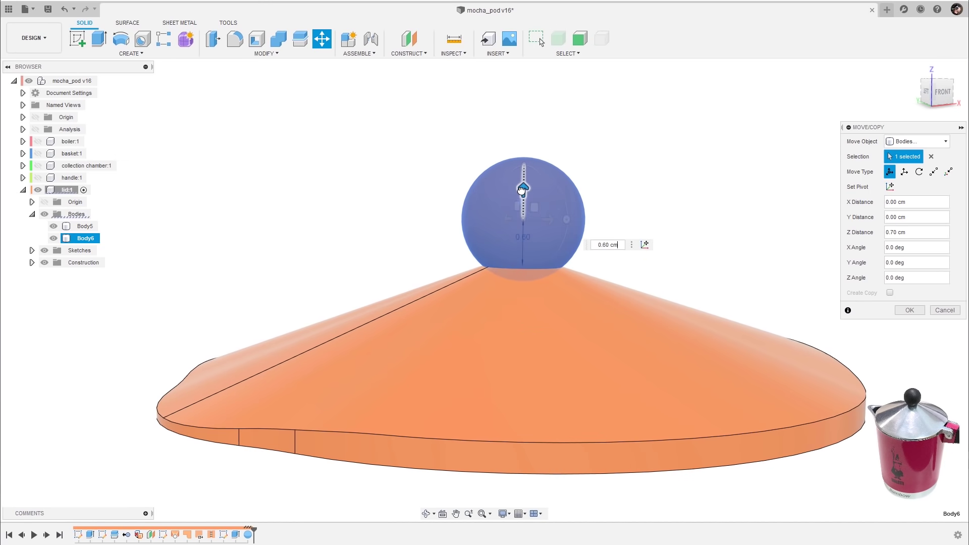
pyautogui.scroll(-8, 678, 170)
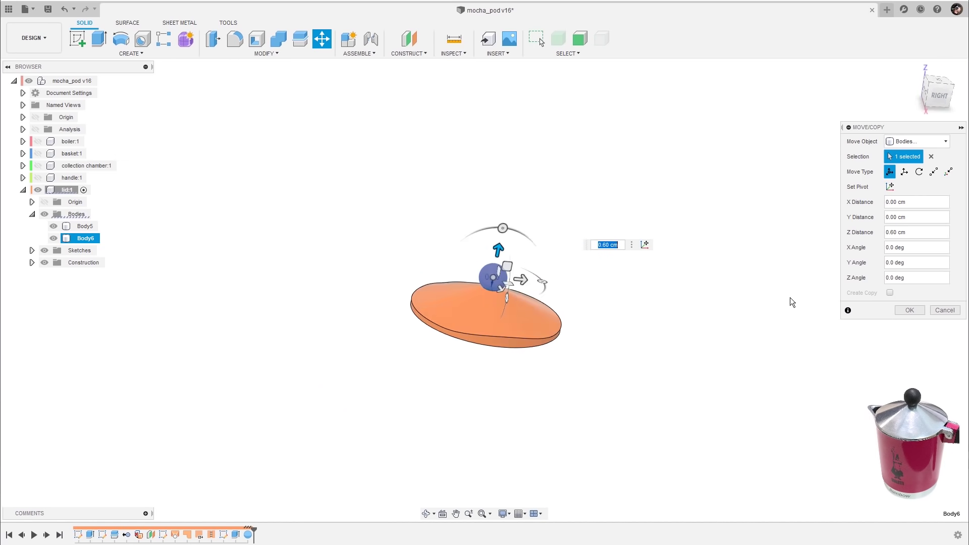
pyautogui.click(910, 310)
# - Combine the sphere and the lid into one body with the Join operation
pyautogui.scroll(5, 734, 292)
pyautogui.keyDown('shift'); pyautogui.moveTo(735, 293); pyautogui.dragTo(727, 202, button='middle'); pyautogui.keyUp('shift')
pyautogui.scroll(1, 274, 144)
pyautogui.click(279, 39)
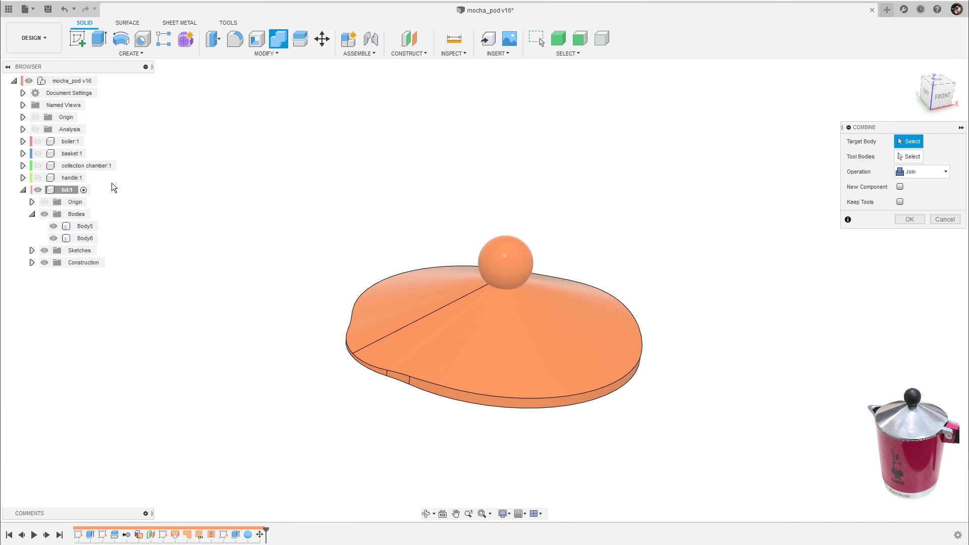
pyautogui.click(512, 265)
pyautogui.click(526, 320)
pyautogui.click(909, 219)
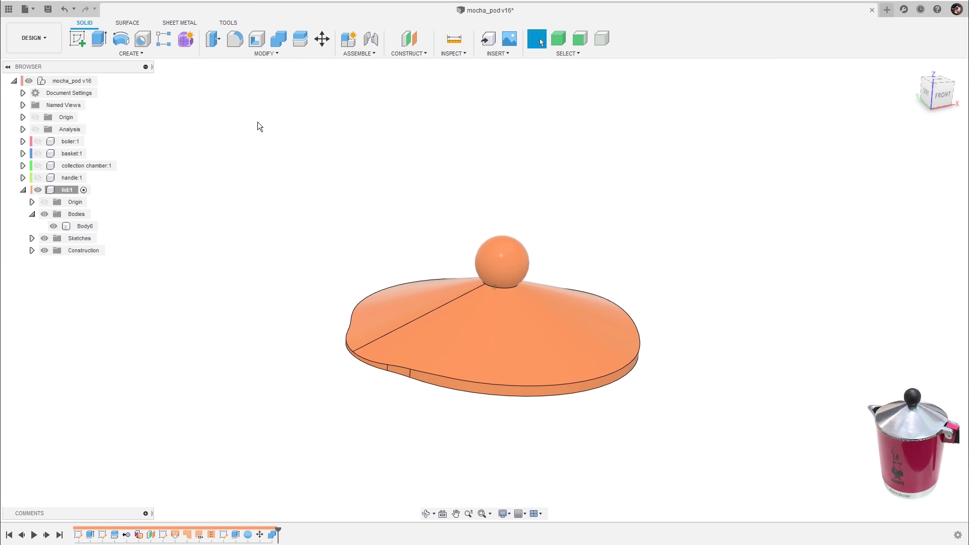
# - Show the collection chamber and start a front-view sketch in the lid component for the hinge
pyautogui.click(36, 168)
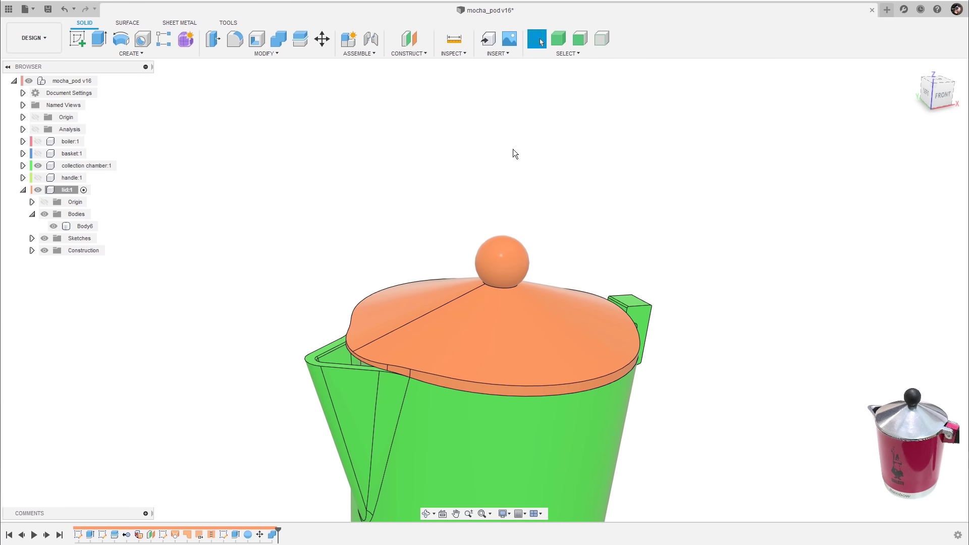
pyautogui.scroll(-5, 744, 199)
pyautogui.keyDown('shift'); pyautogui.moveTo(745, 199); pyautogui.dragTo(722, 177, button='middle'); pyautogui.keyUp('shift')
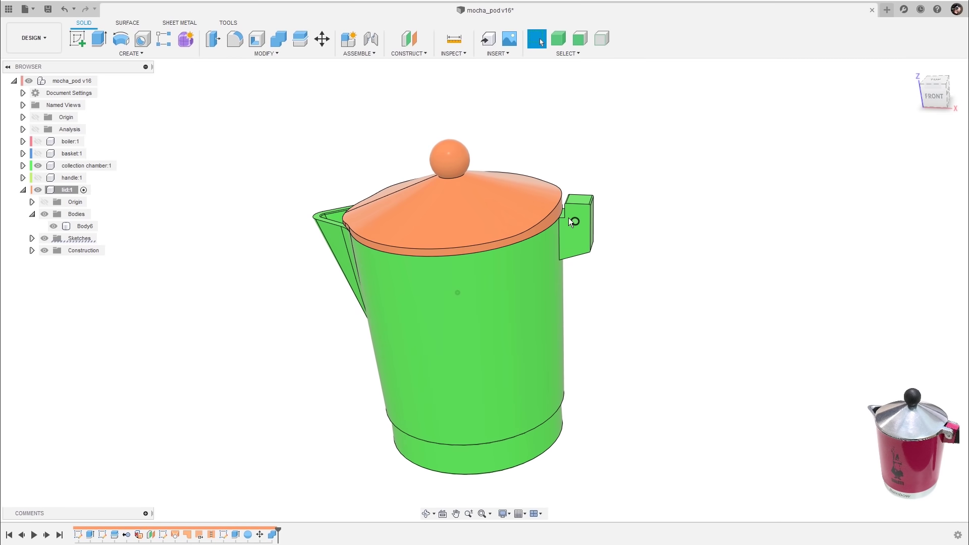
pyautogui.hotkey('shift', 's')
pyautogui.moveTo(709, 234)
pyautogui.keyDown('shift'); pyautogui.mouseDown(button='middle')
pyautogui.moveTo(681, 252)
pyautogui.moveTo(682, 245)
pyautogui.mouseUp(button='middle'); pyautogui.keyUp('shift')
pyautogui.click(486, 411)
# - Project the short horizontal edge between the chamber's rim and its hinge lug into the sketch
pyautogui.press('l')
pyautogui.scroll(4, 580, 217)
pyautogui.moveTo(572, 213); pyautogui.dragTo(549, 508, button='middle')
pyautogui.moveTo(592, 200); pyautogui.dragTo(586, 393, button='middle')
pyautogui.scroll(7, 594, 323)
pyautogui.moveTo(712, 196); pyautogui.dragTo(587, 156, button='middle')
pyautogui.scroll(5, 571, 216)
pyautogui.press('Escape')
pyautogui.scroll(3, 530, 199)
pyautogui.moveTo(526, 203); pyautogui.dragTo(611, 216, button='middle')
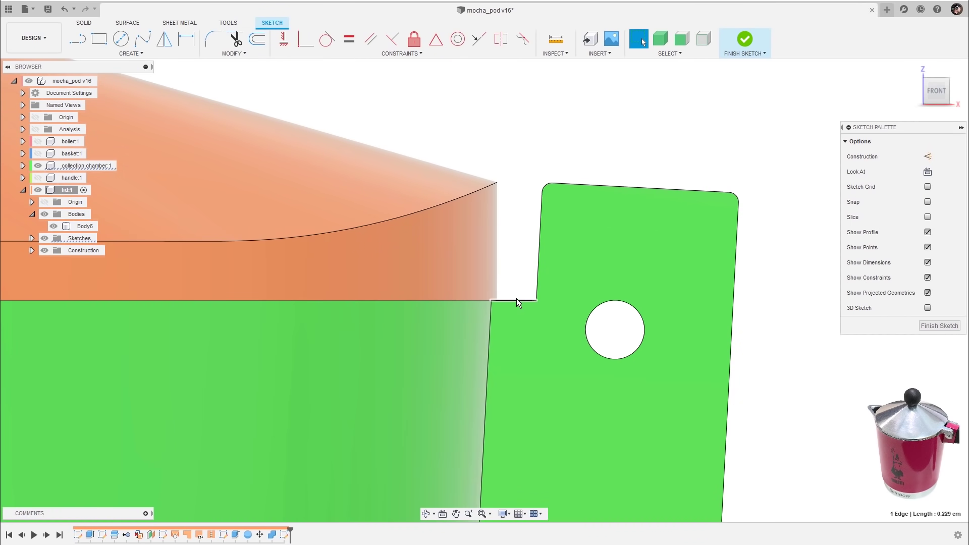
pyautogui.press('p')
pyautogui.scroll(1, 525, 222)
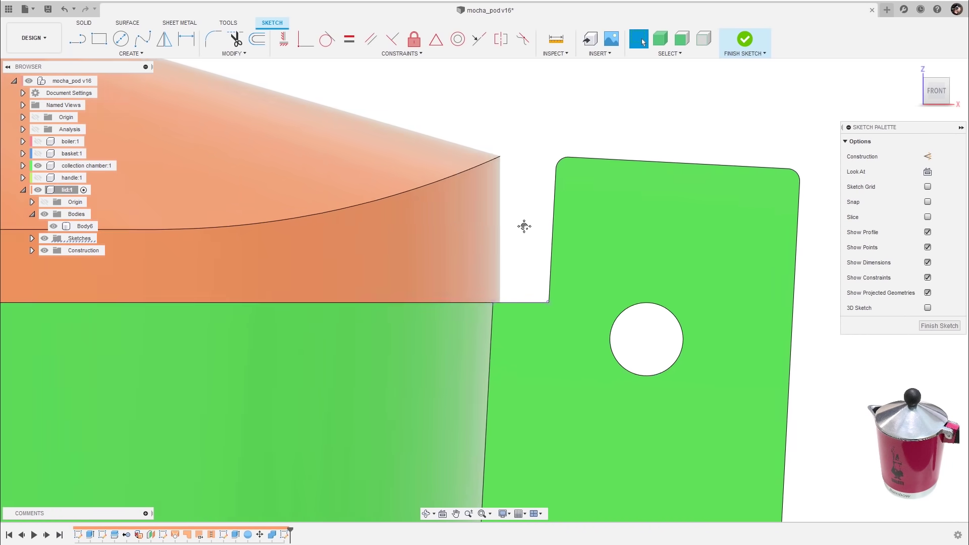
pyautogui.scroll(-2, 459, 225)
# - Draw a closed hinge outline around the lug's hole, with a vertical side about 0.5 cm long, a horizontal upper edge and tangent arcs
pyautogui.press('l')
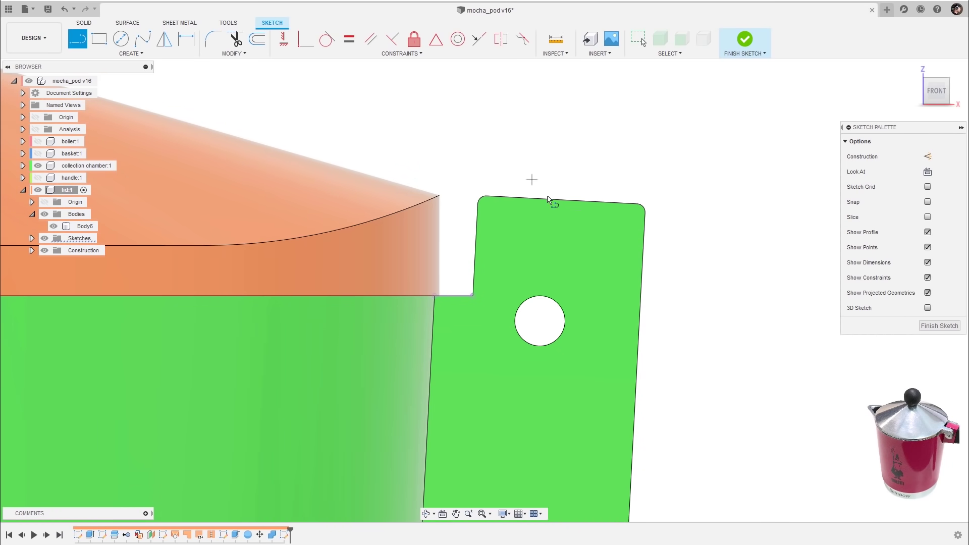
pyautogui.click(461, 297)
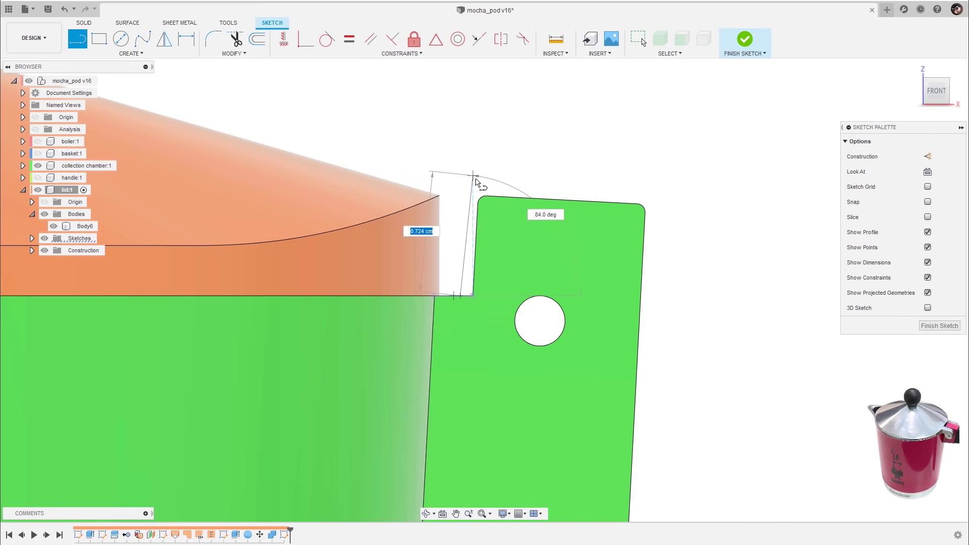
pyautogui.click(461, 211)
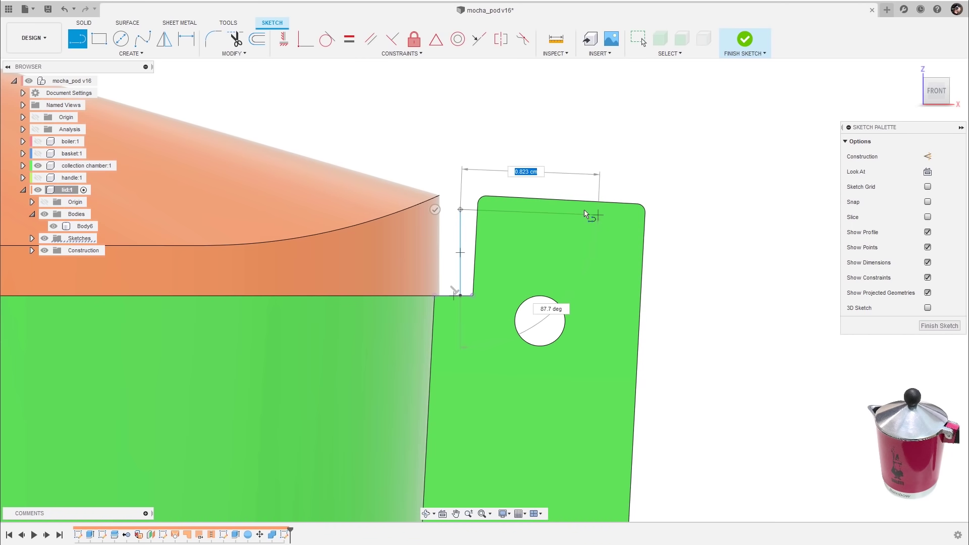
pyautogui.click(594, 210)
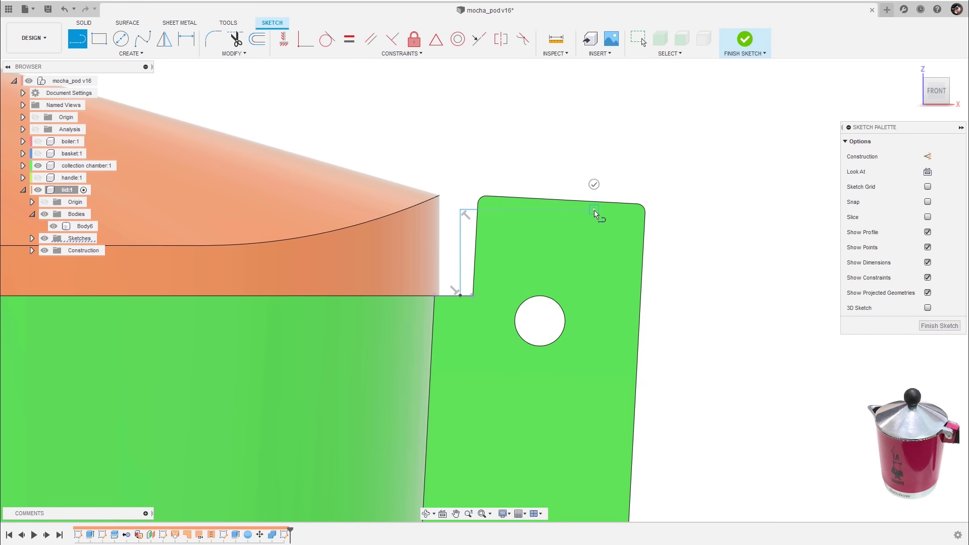
pyautogui.moveTo(594, 210); pyautogui.dragTo(626, 241)
pyautogui.moveTo(594, 210); pyautogui.dragTo(626, 249)
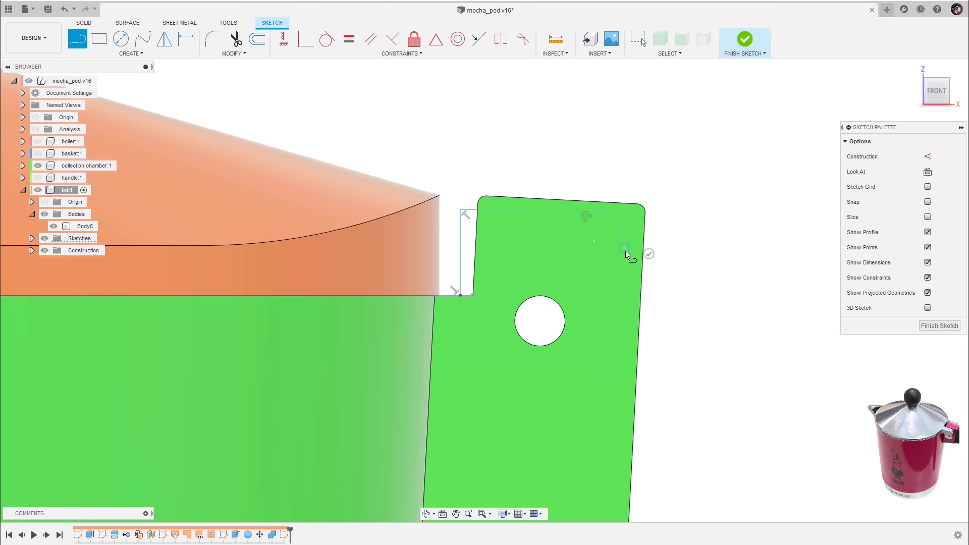
pyautogui.click(618, 340)
pyautogui.moveTo(618, 340); pyautogui.dragTo(471, 338)
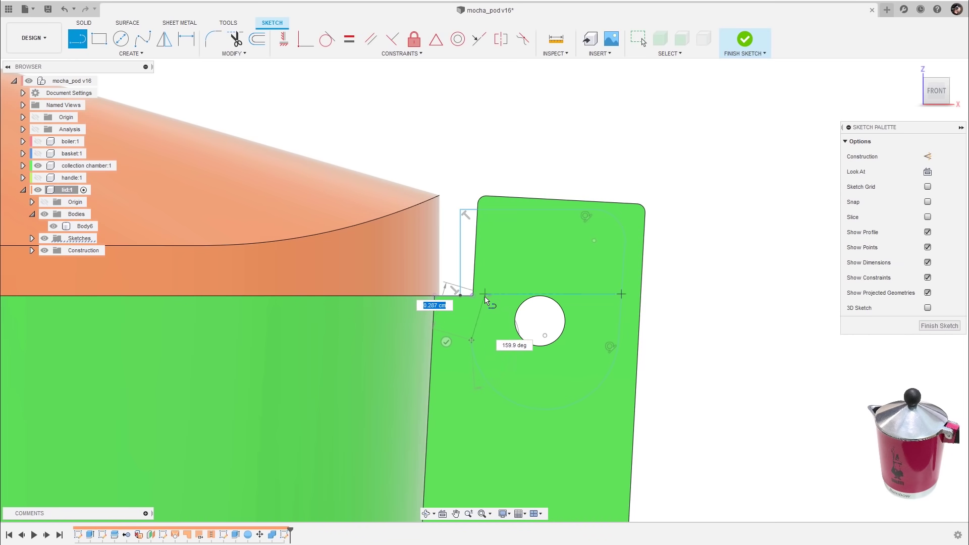
pyautogui.press('Escape')
# - Constrain the outline's short line next to the lug's hole to vertical and its short line along the chamber's rim to horizontal
pyautogui.scroll(3, 483, 314)
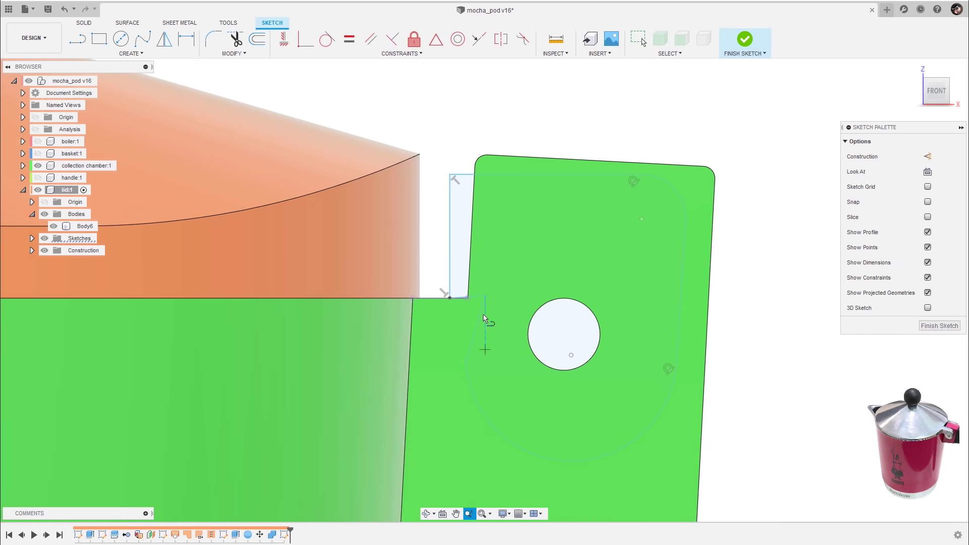
pyautogui.click(477, 327)
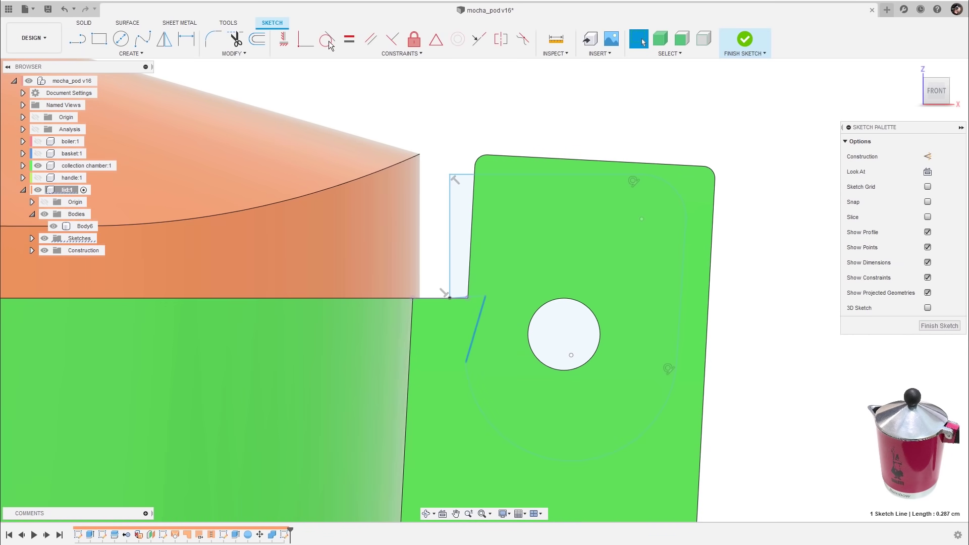
pyautogui.click(284, 40)
pyautogui.scroll(4, 485, 265)
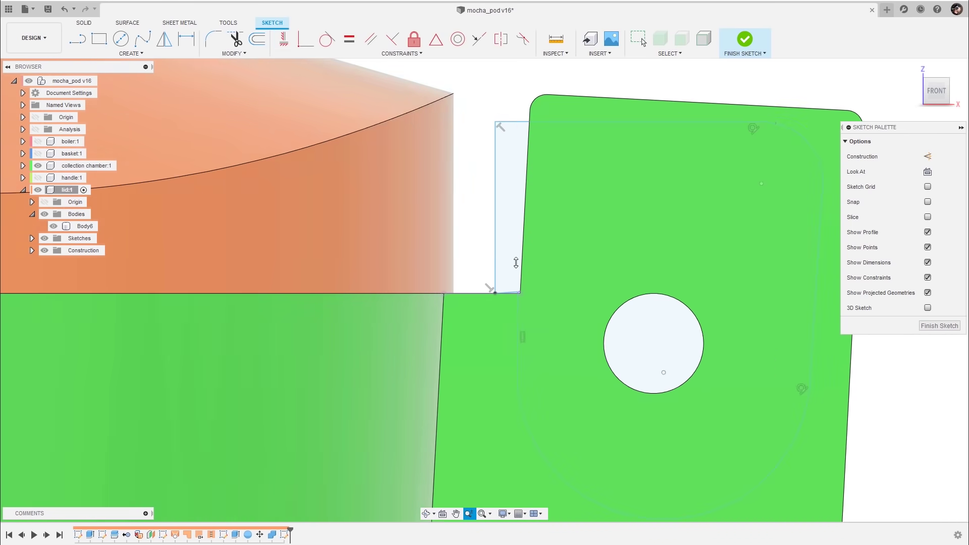
pyautogui.scroll(2, 518, 277)
pyautogui.scroll(-4, 552, 291)
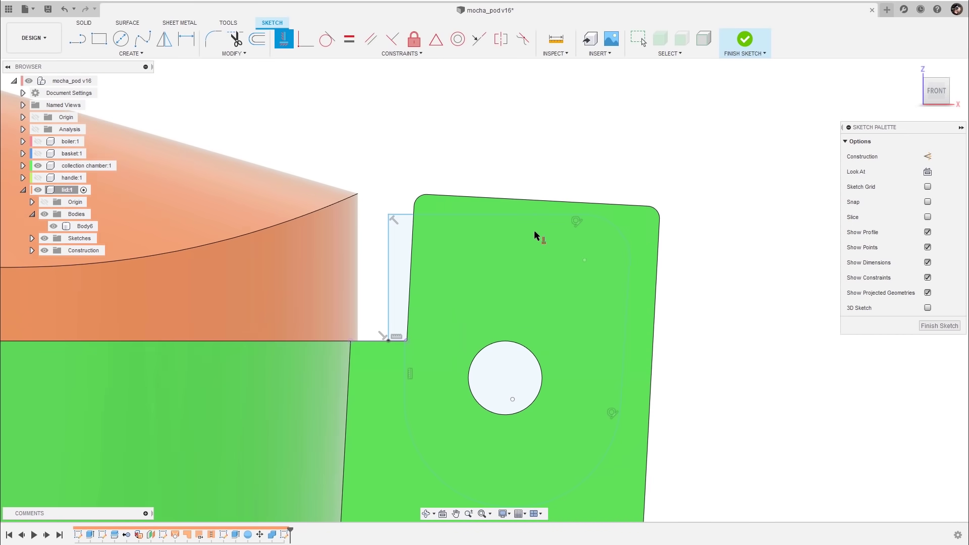
pyautogui.scroll(-2, 695, 242)
pyautogui.press('Escape')
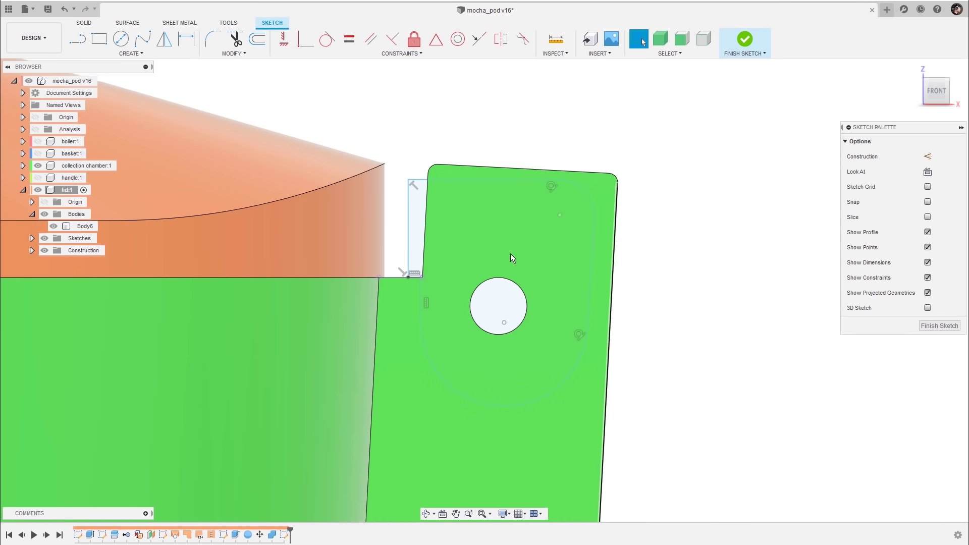
# - Dimension the hinge outline's vertical side nearest the lid to 0.55 cm
pyautogui.scroll(3, 510, 258)
pyautogui.click(485, 252)
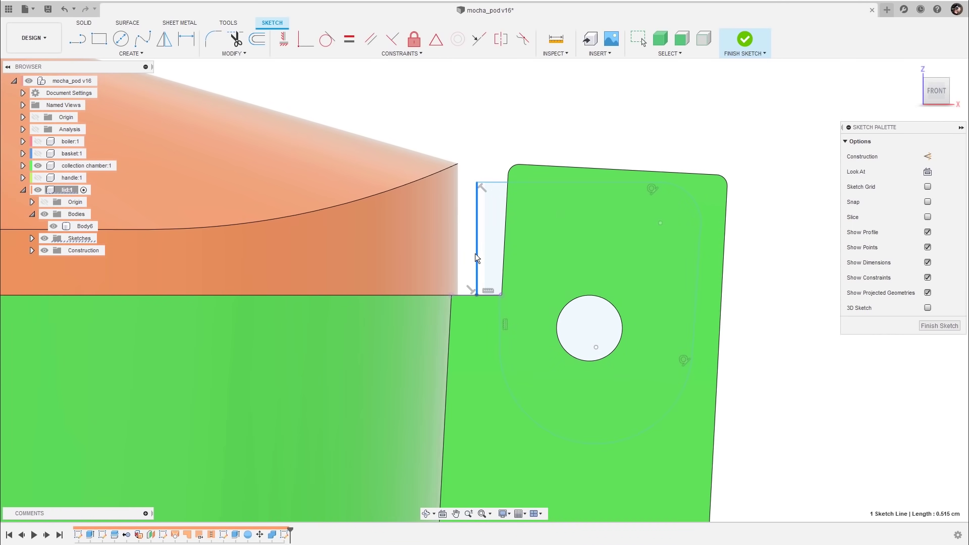
pyautogui.moveTo(536, 180); pyautogui.dragTo(511, 185, button='middle')
pyautogui.press('d')
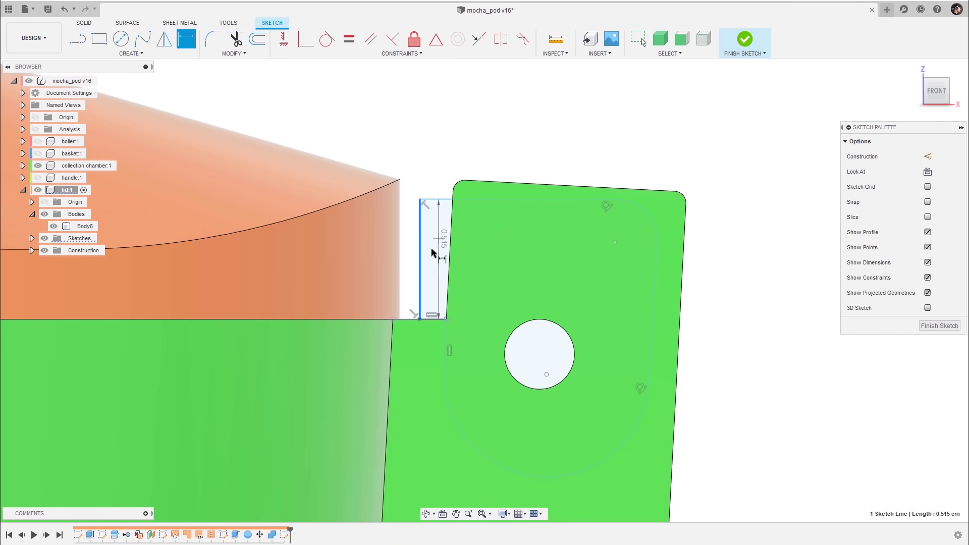
pyautogui.click(420, 255)
pyautogui.click(416, 255)
pyautogui.write('0,55')
pyautogui.press('Return')
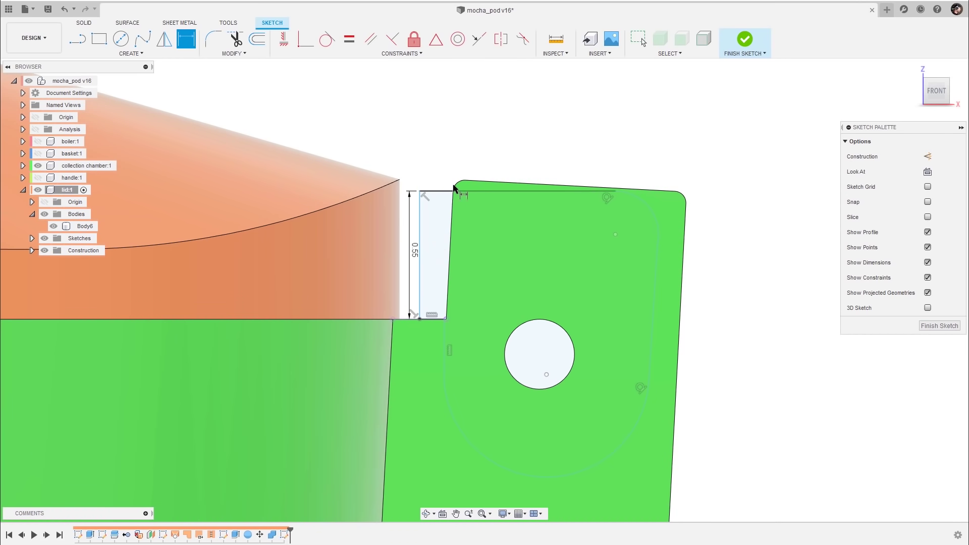
pyautogui.click(654, 298)
pyautogui.press('Escape')
pyautogui.press('Escape')
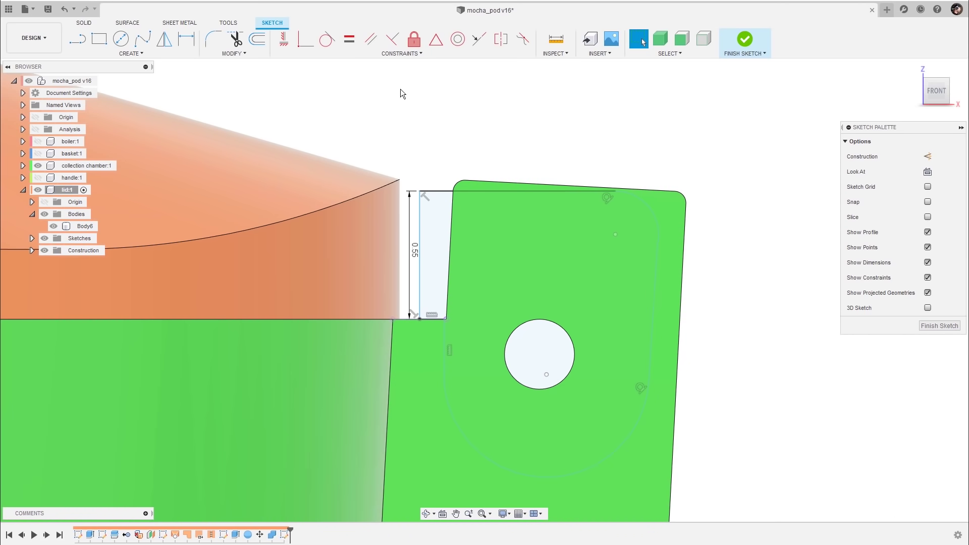
# - Constrain the outline's outer straight side to vertical and make it tangent to the upper corner arc
pyautogui.click(284, 40)
pyautogui.click(656, 310)
pyautogui.press('Escape')
pyautogui.scroll(3, 680, 239)
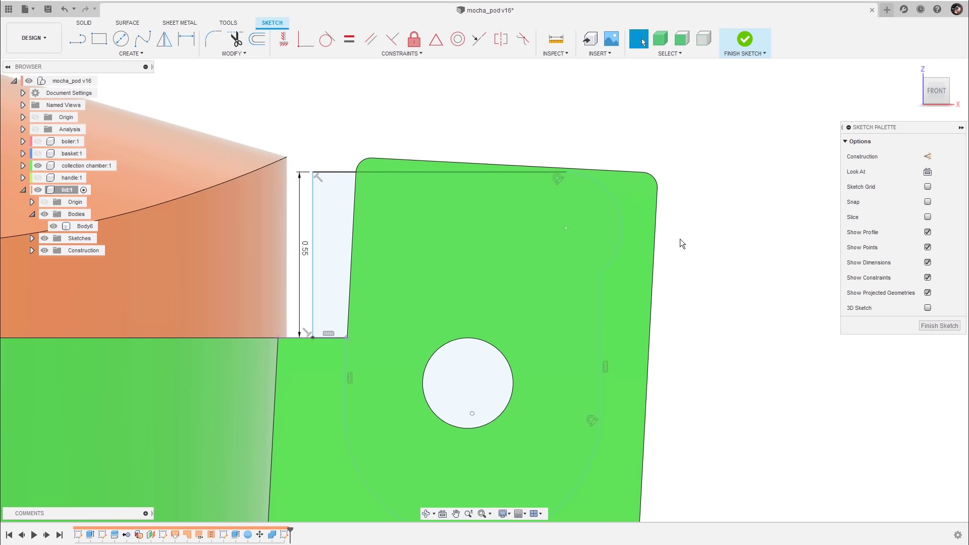
pyautogui.doubleClick(611, 263)
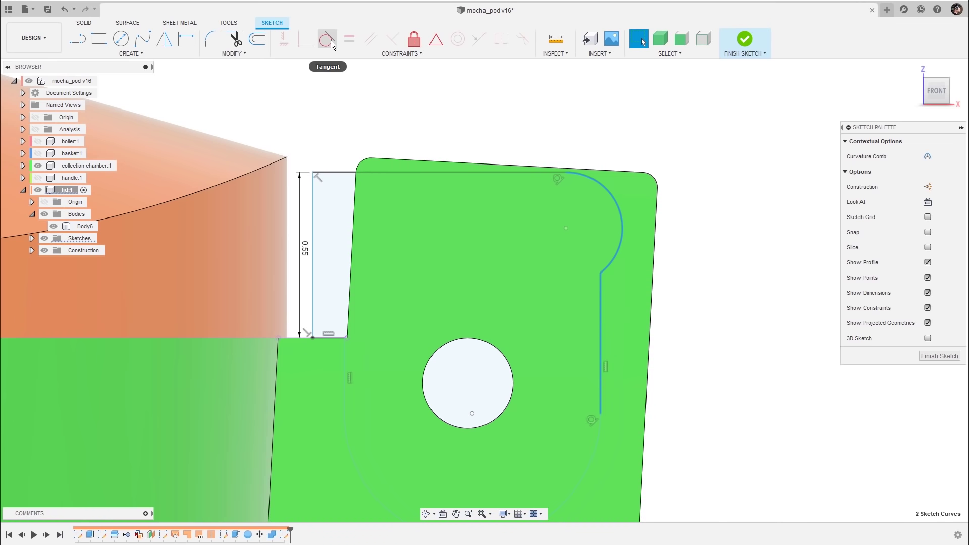
pyautogui.click(331, 40)
pyautogui.scroll(-2, 687, 232)
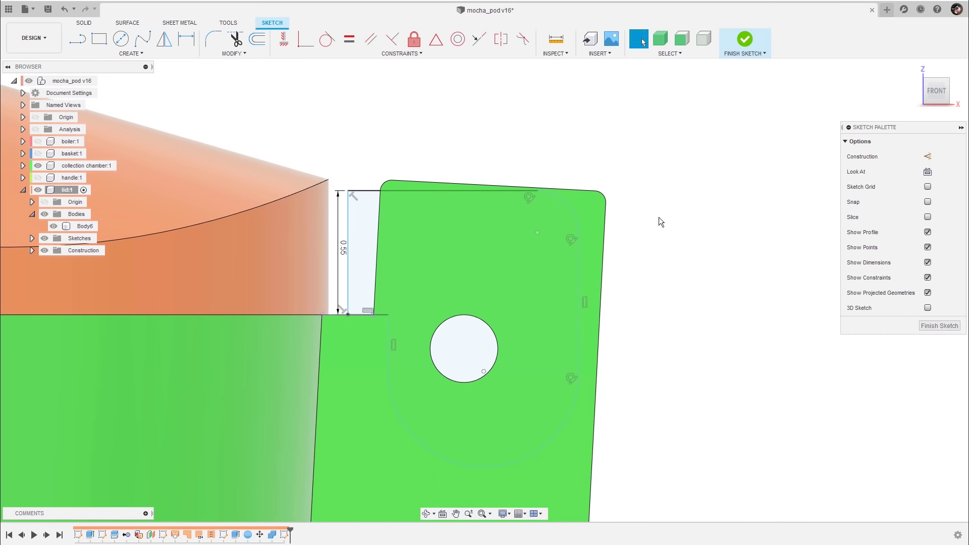
# - Dimension the outline's outer vertical side to 0.45 cm and the upper corner arc to a 0.25 cm radius
pyautogui.press('d')
pyautogui.click(580, 287)
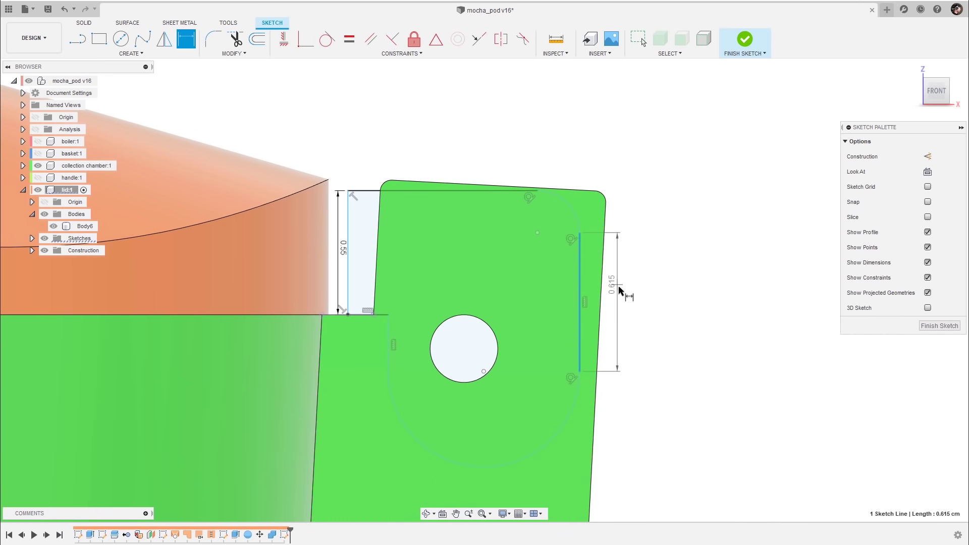
pyautogui.click(617, 286)
pyautogui.write('0.45')
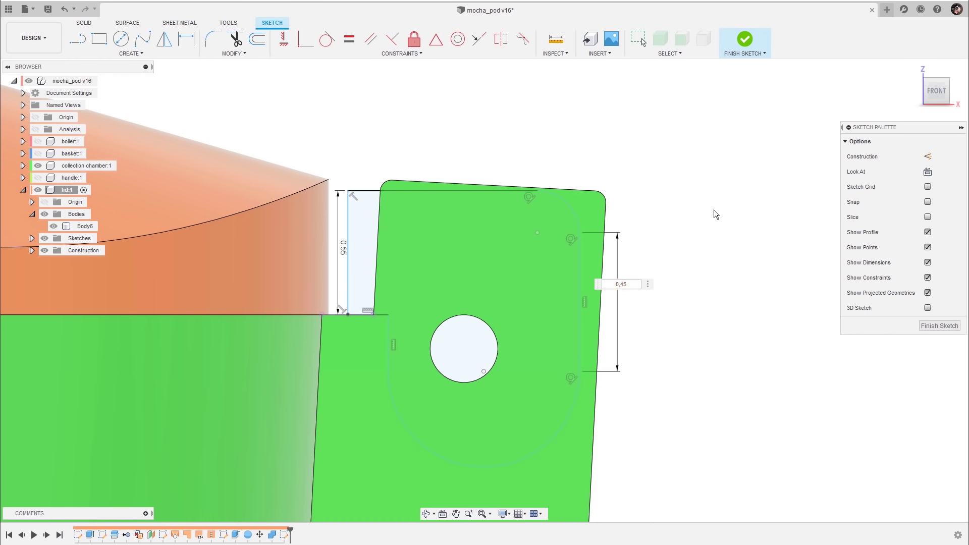
pyautogui.press('Return')
pyautogui.click(570, 207)
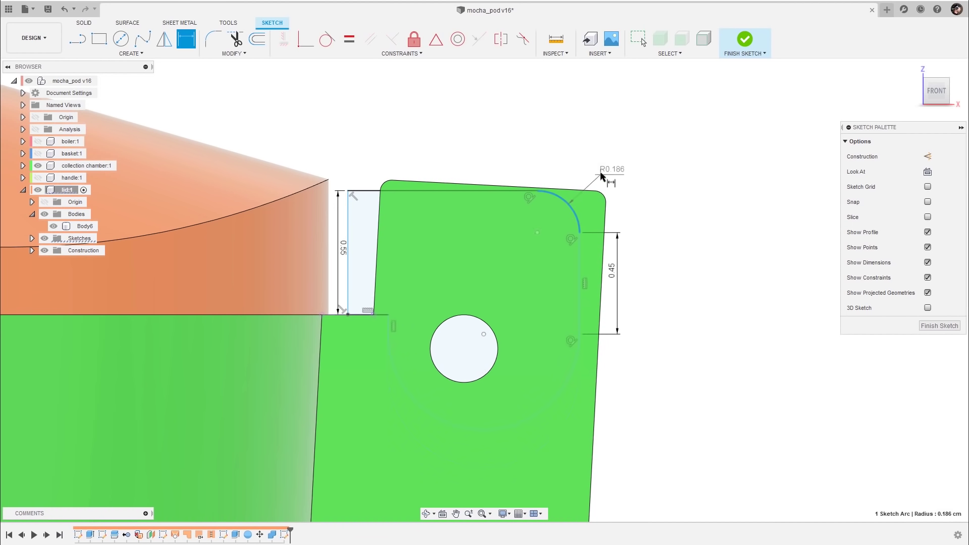
pyautogui.click(605, 135)
pyautogui.write('0.25')
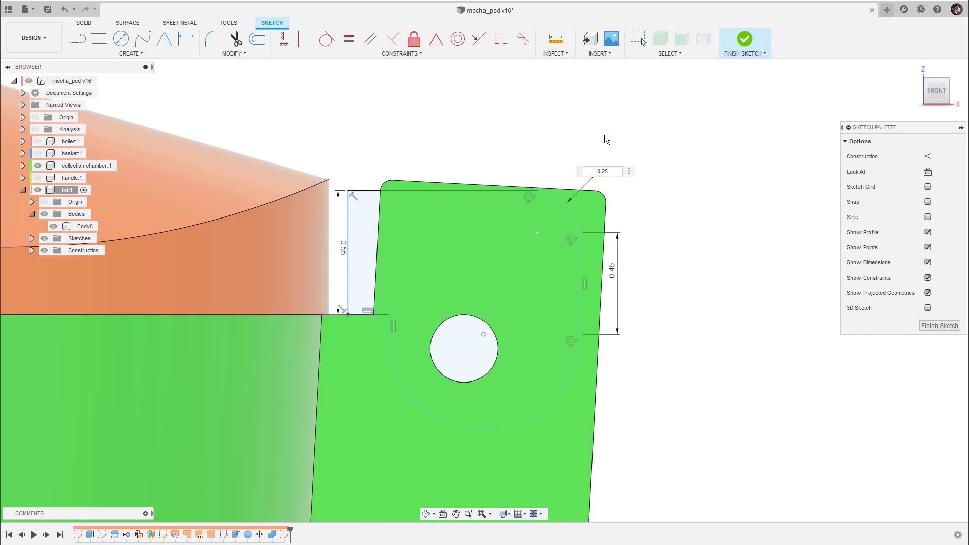
pyautogui.press('Return')
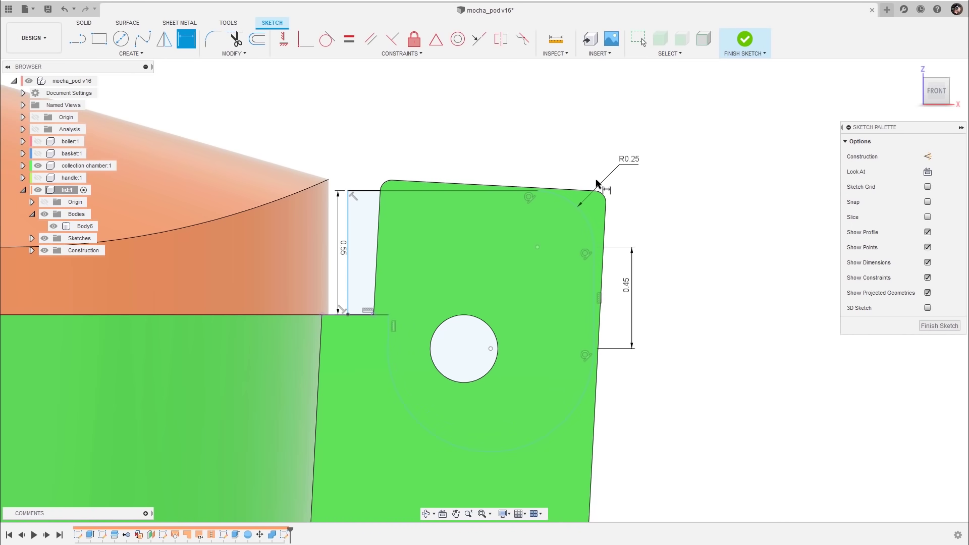
# - Dimension the large lower arc of the hinge outline to a 0.45 cm radius
pyautogui.scroll(-2, 597, 231)
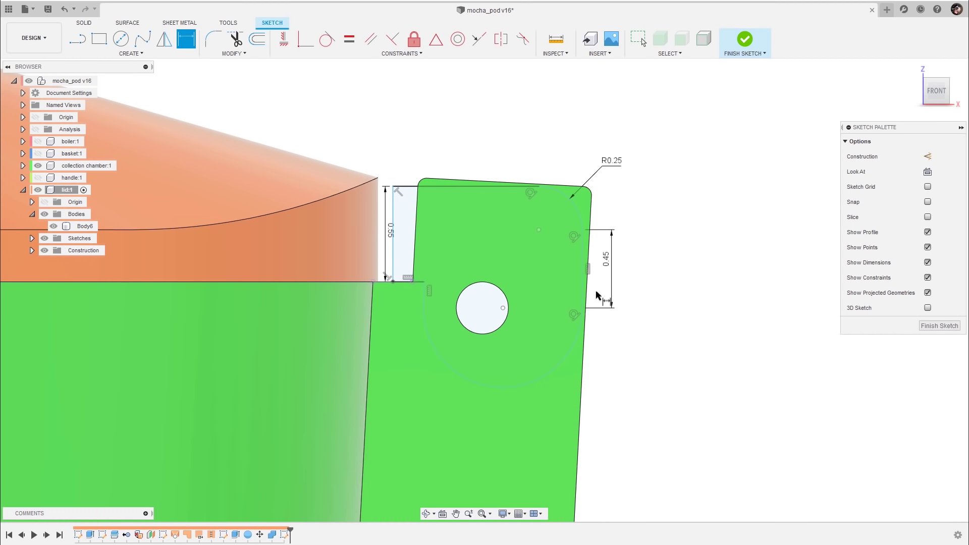
pyautogui.click(490, 384)
pyautogui.click(475, 406)
pyautogui.write('0.45')
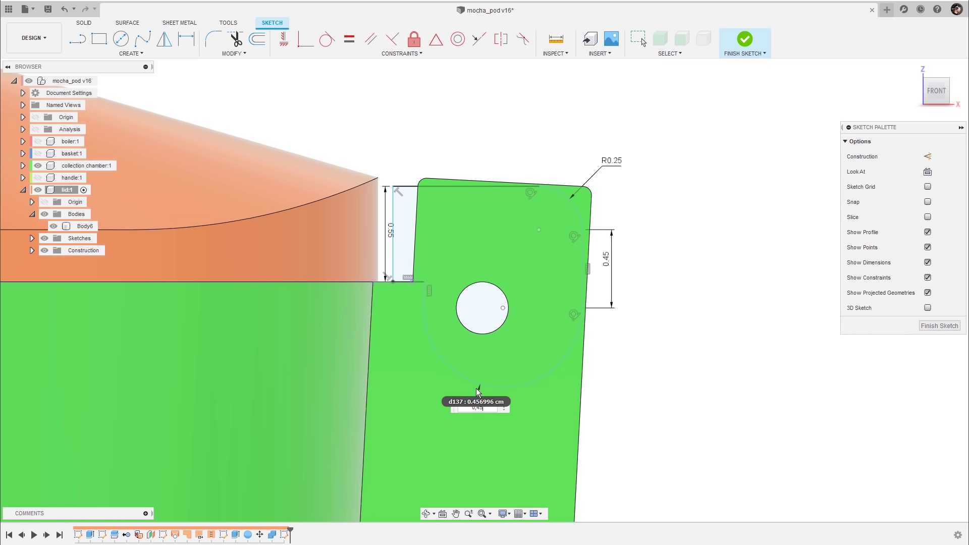
pyautogui.press('Return')
# - Move the large lower arc so that its centre coincides with the centre of the lug's hole
pyautogui.scroll(2, 474, 256)
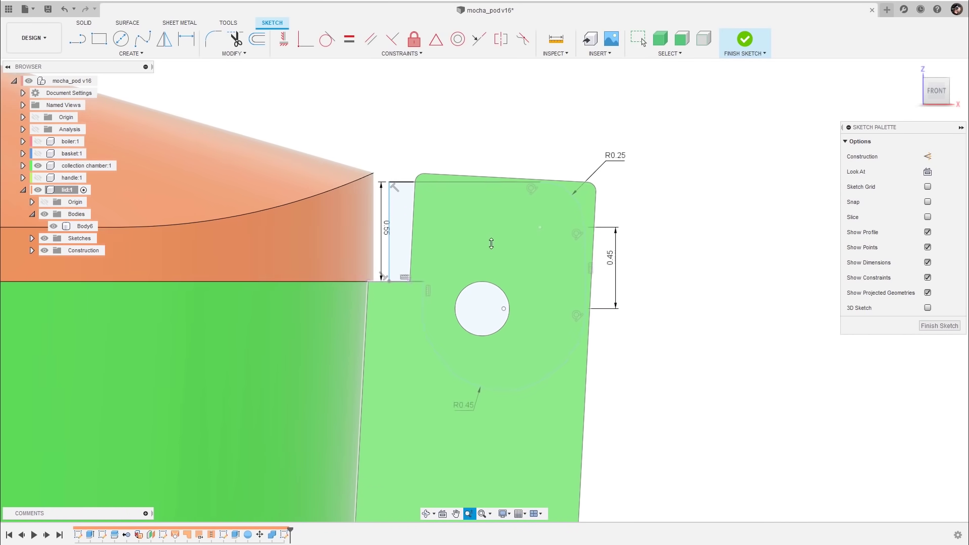
pyautogui.click(441, 299)
pyautogui.moveTo(435, 301); pyautogui.dragTo(414, 303)
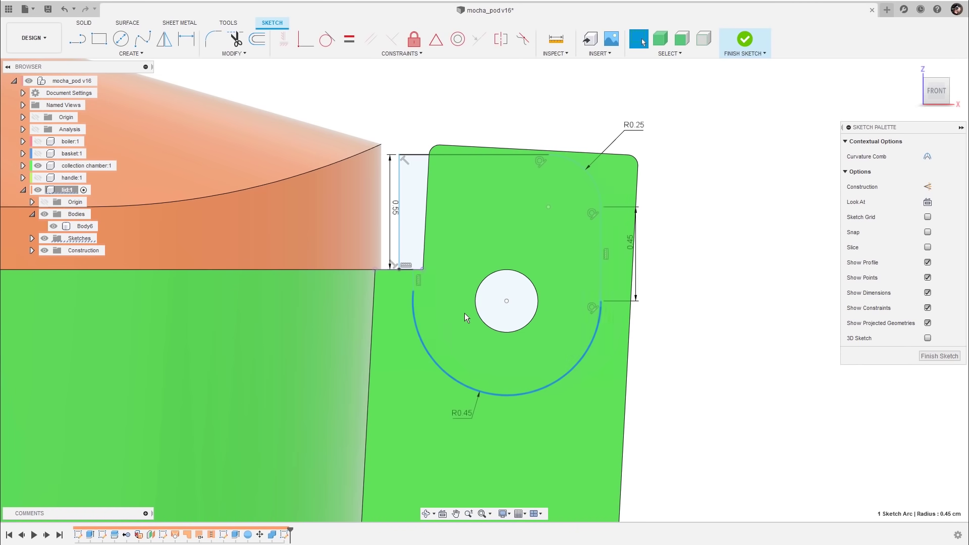
pyautogui.scroll(2, 499, 290)
pyautogui.click(737, 252)
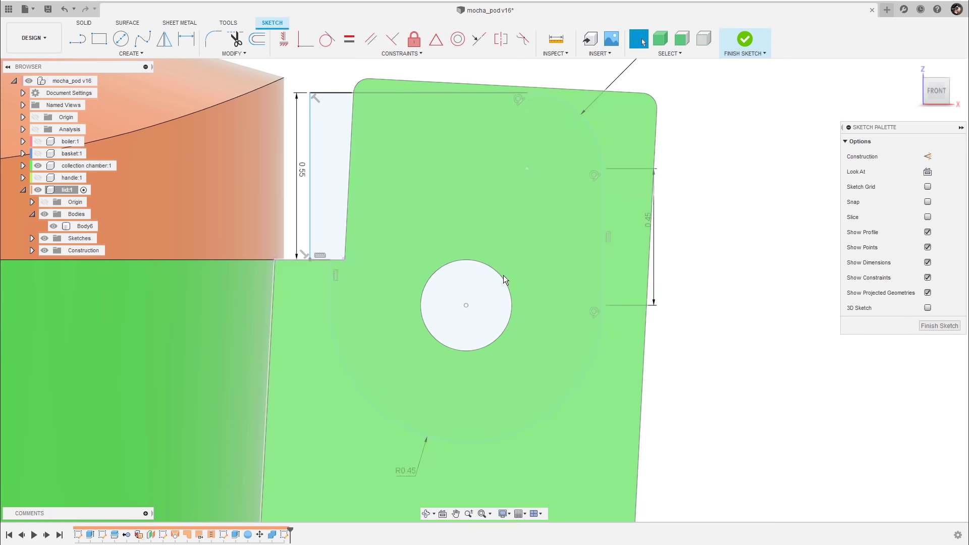
# - Project the circular edge of the lug's hole into the hinge sketch
pyautogui.press('p')
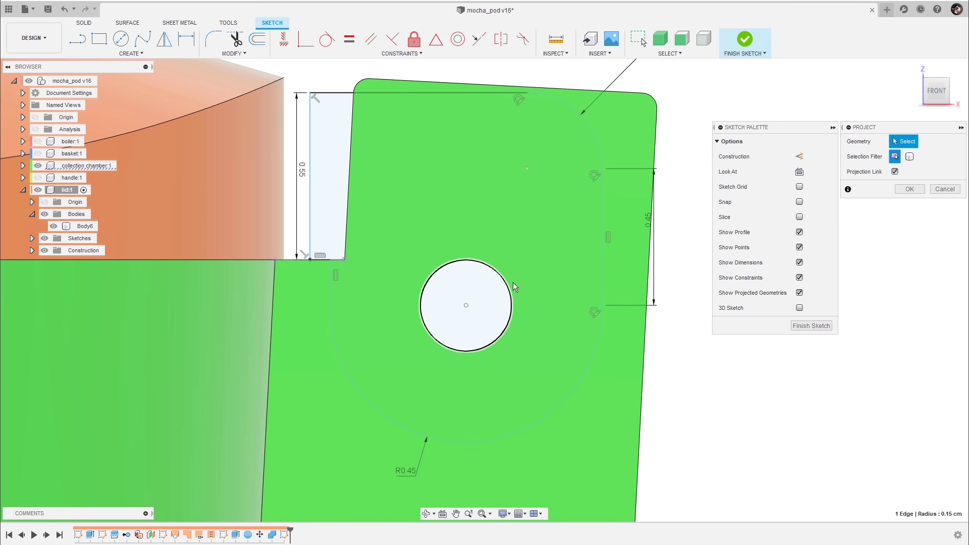
pyautogui.click(910, 191)
pyautogui.scroll(-2, 657, 249)
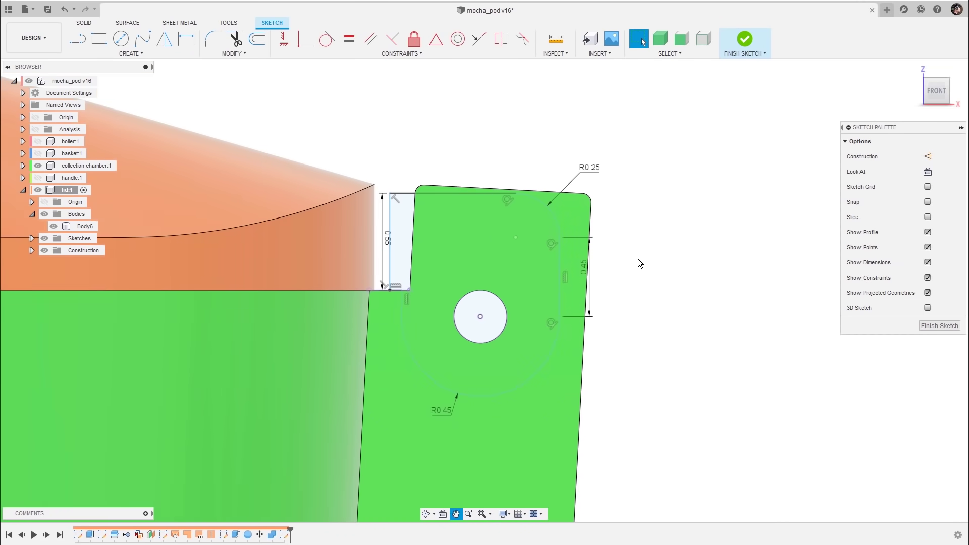
# - Examine the closed hinge profile and the gap between its vertical side and the lid's edge
pyautogui.scroll(1, 639, 262)
pyautogui.scroll(-1, 616, 253)
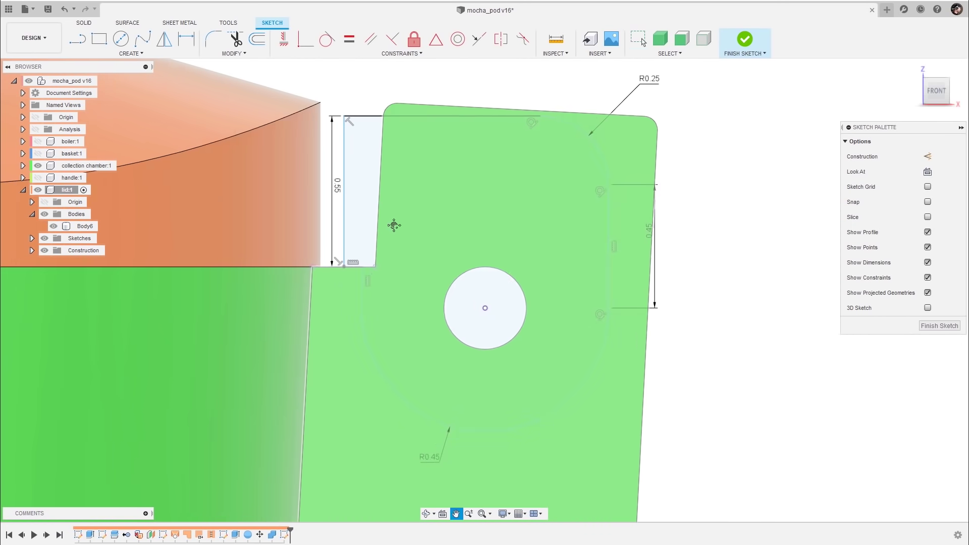
pyautogui.scroll(1, 414, 234)
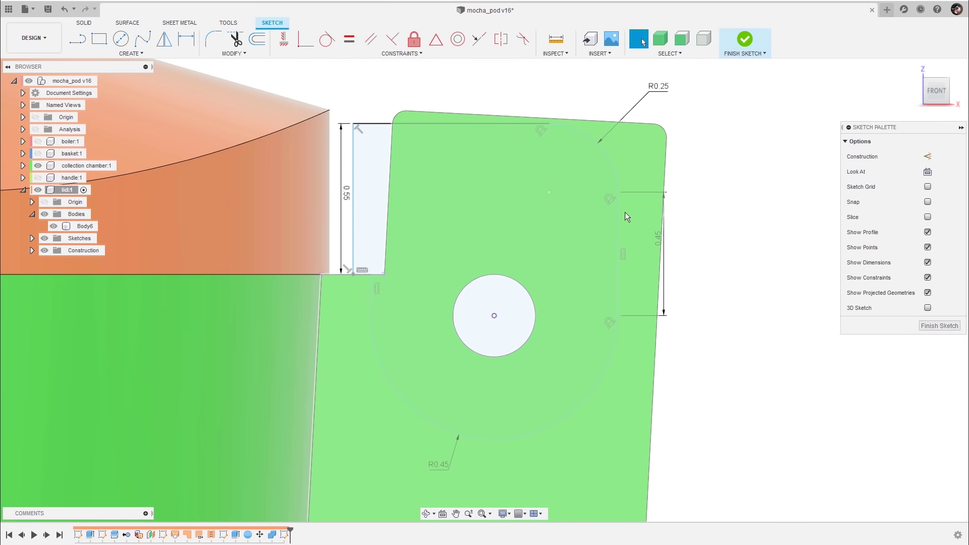
pyautogui.scroll(-1, 694, 224)
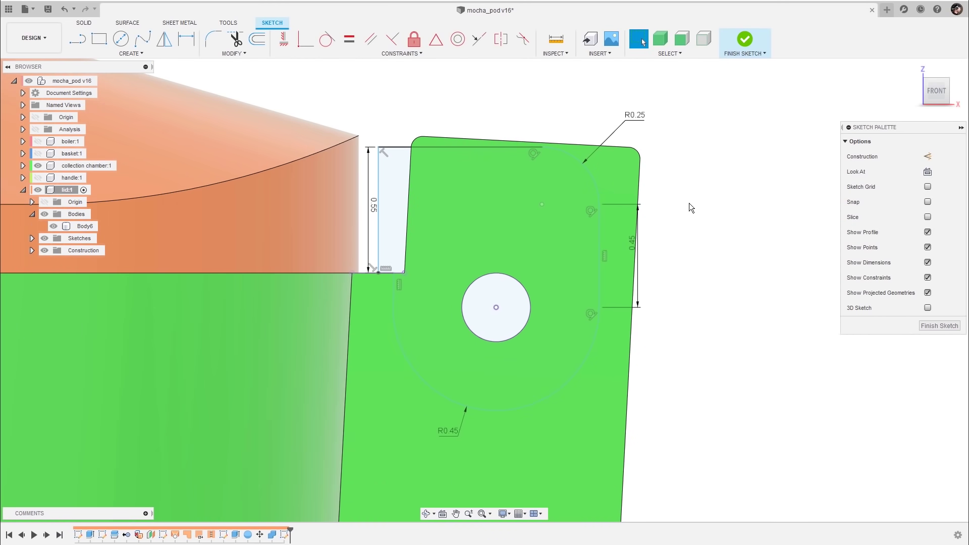
pyautogui.scroll(1, 682, 199)
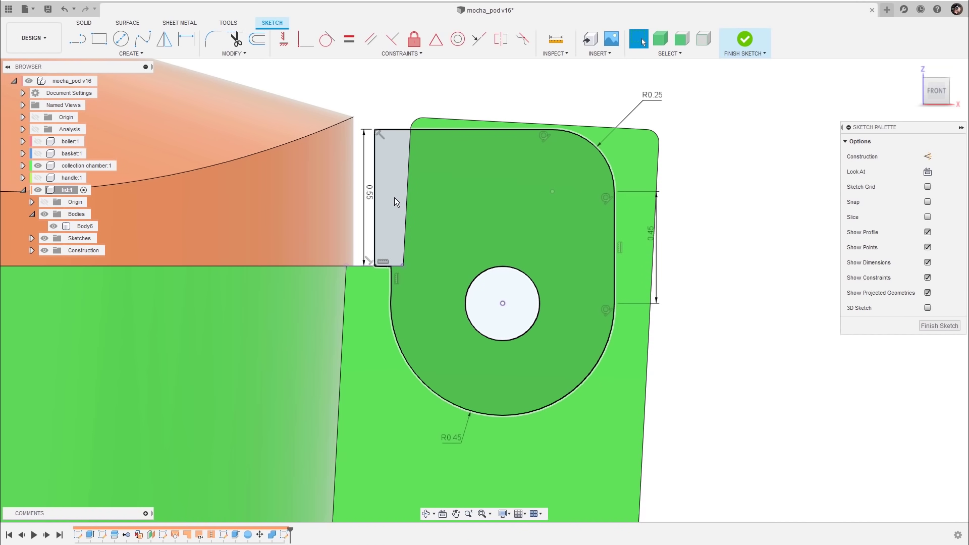
pyautogui.scroll(-1, 425, 216)
pyautogui.moveTo(408, 209)
pyautogui.mouseDown(button='middle')
pyautogui.moveTo(468, 226)
pyautogui.moveTo(460, 228)
pyautogui.mouseUp(button='middle')
pyautogui.scroll(1, 444, 225)
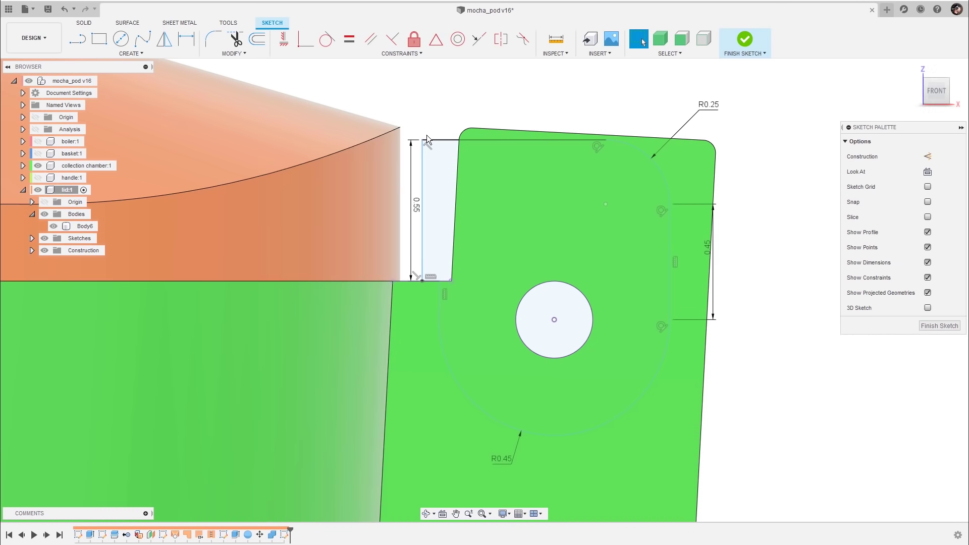
pyautogui.click(396, 199)
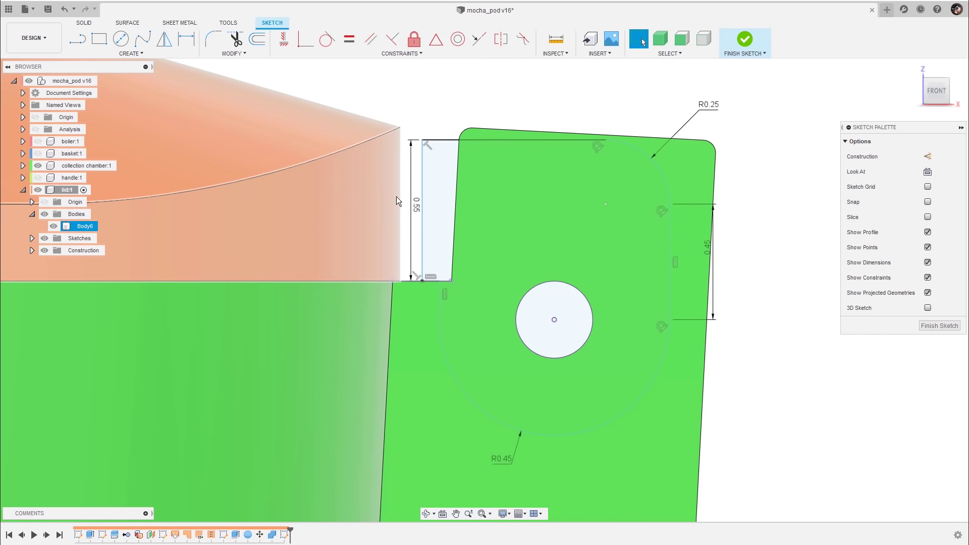
pyautogui.scroll(-1, 550, 180)
pyautogui.click(505, 147)
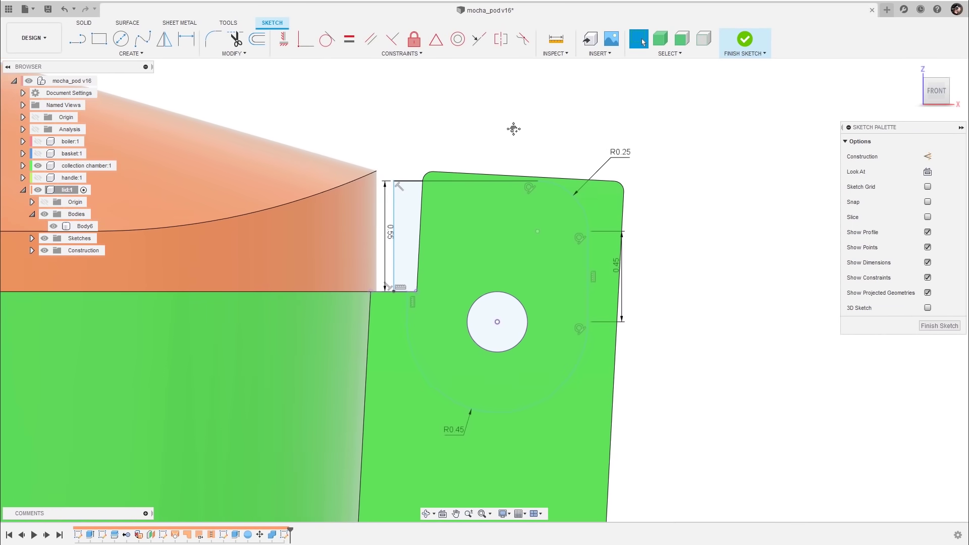
pyautogui.moveTo(513, 129); pyautogui.dragTo(519, 122, button='middle')
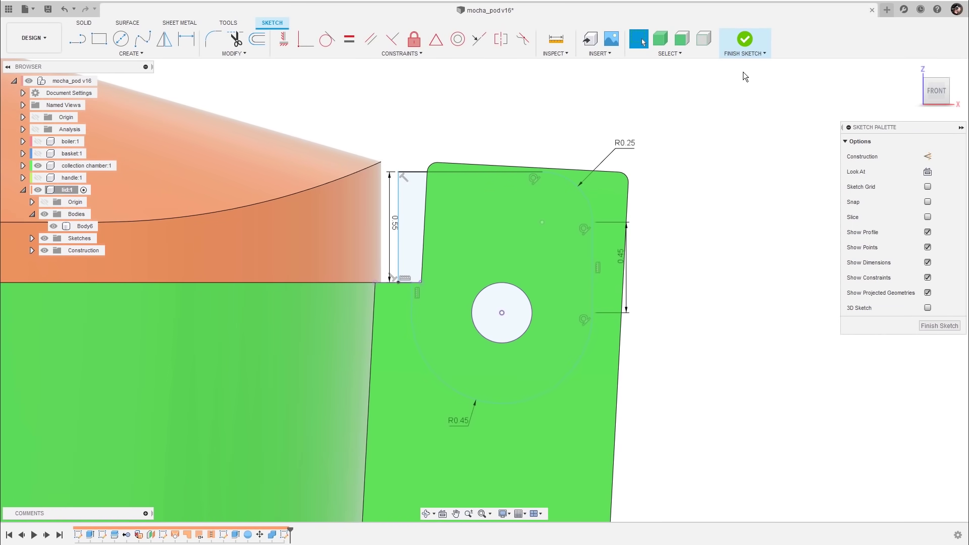
# - Finish the sketch and extrude the hinge profile 1 cm to each of two sides as a new body
pyautogui.click(746, 39)
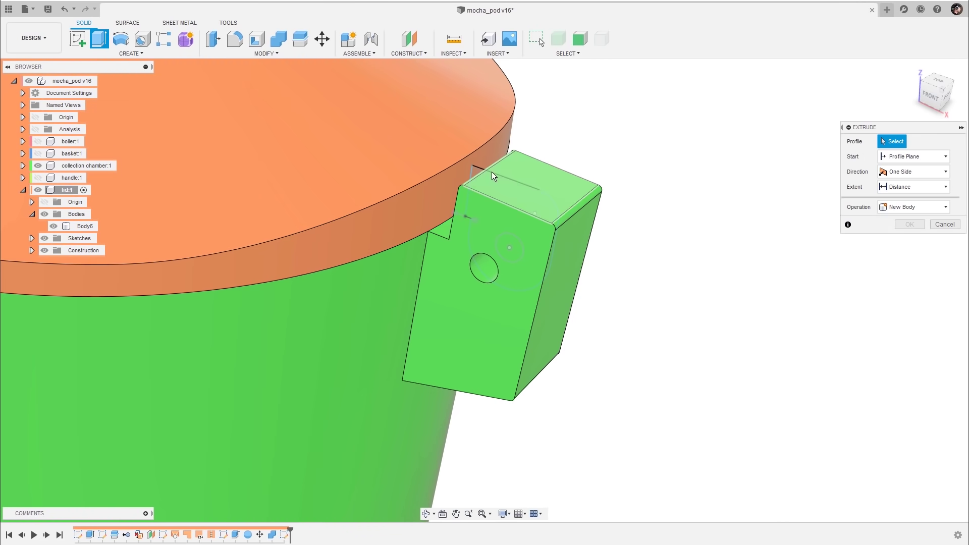
pyautogui.click(475, 169)
pyautogui.click(911, 172)
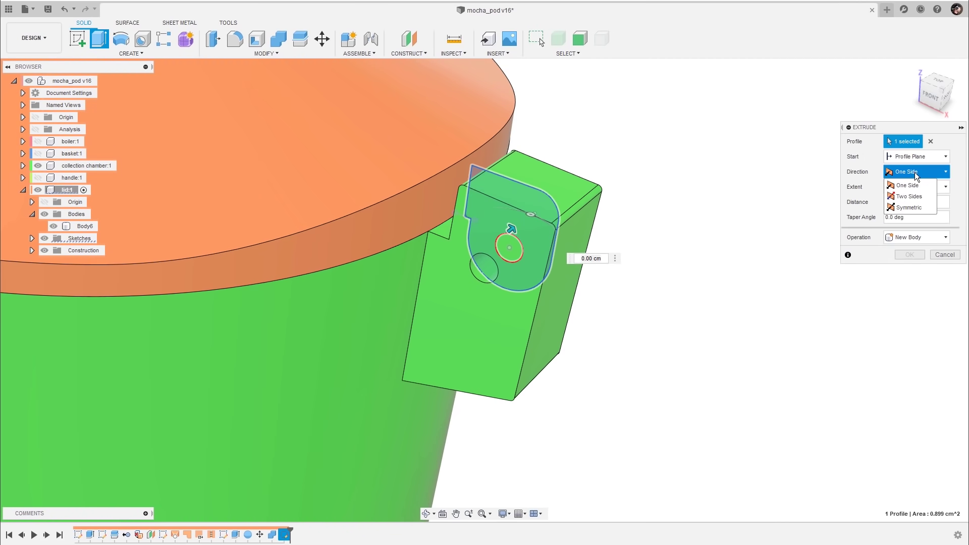
pyautogui.click(914, 197)
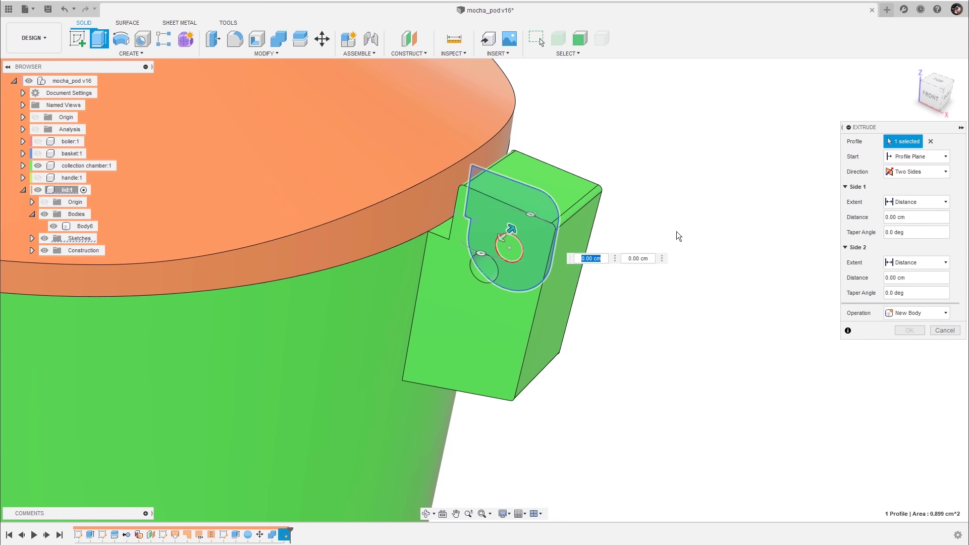
pyautogui.write('1')
pyautogui.press('Tab')
pyautogui.write('1')
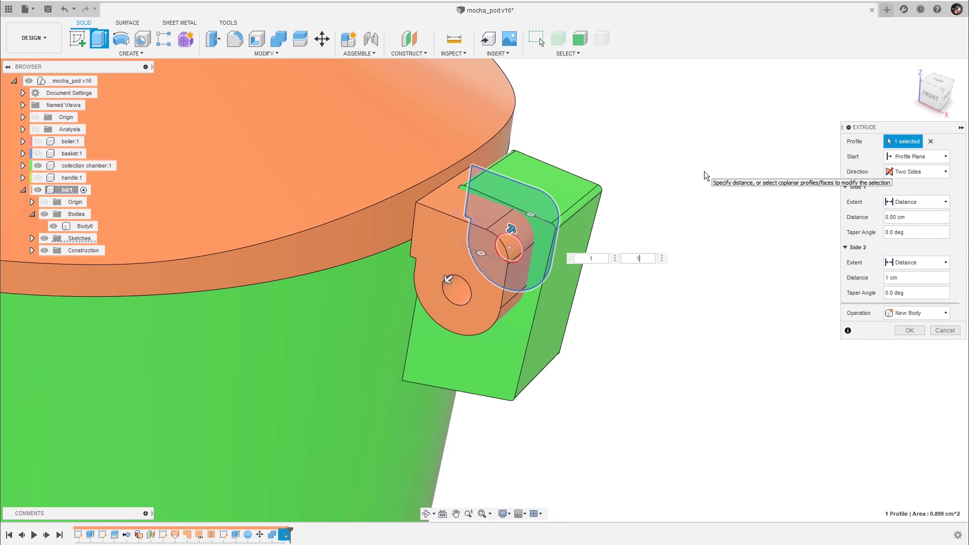
pyautogui.keyDown('shift'); pyautogui.moveTo(707, 185); pyautogui.dragTo(710, 173, button='middle'); pyautogui.keyUp('shift')
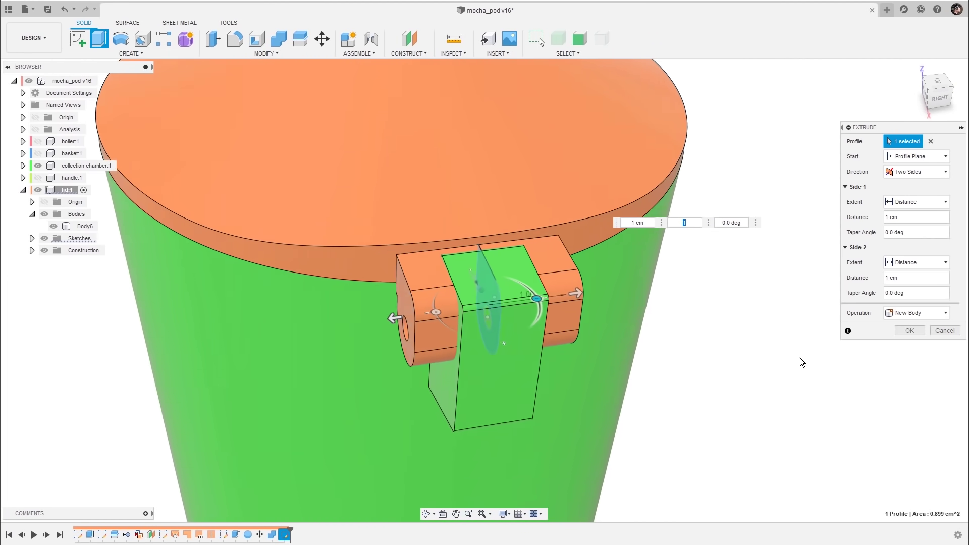
pyautogui.click(910, 330)
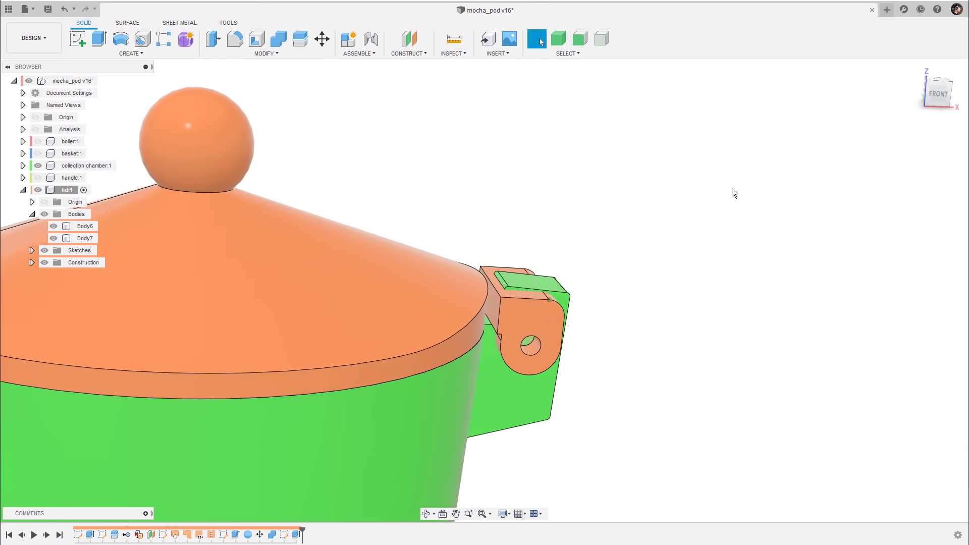
# - Extrude the hinge face nearest the lid up to the lid's outer rim, joining the hinge and lid into one body
pyautogui.moveTo(544, 318); pyautogui.dragTo(757, 169)
pyautogui.click(650, 37)
pyautogui.click(538, 316)
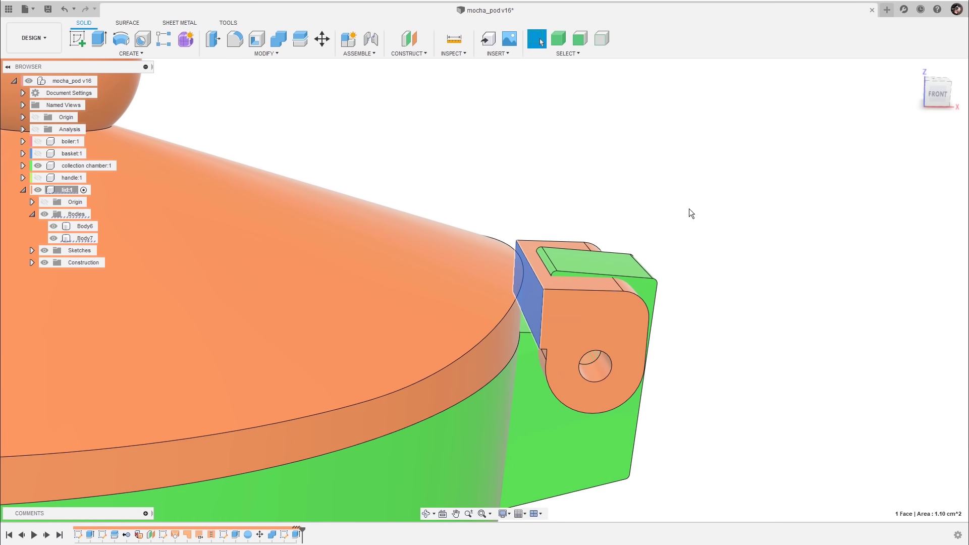
pyautogui.press('e')
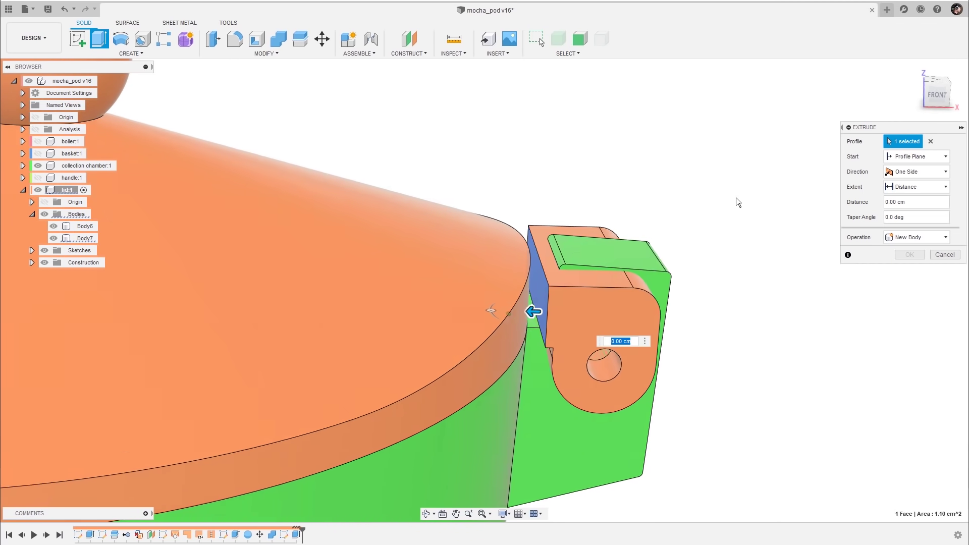
pyautogui.click(920, 188)
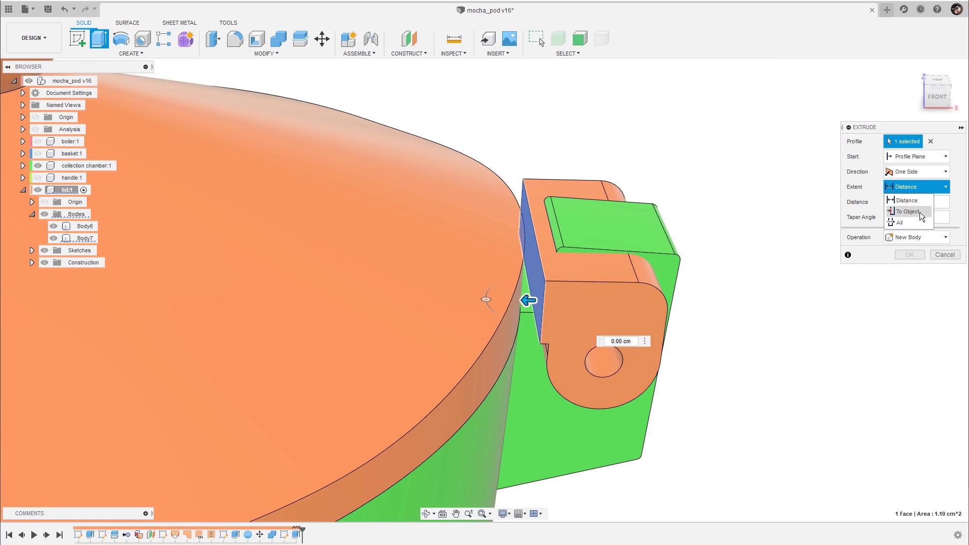
pyautogui.click(920, 212)
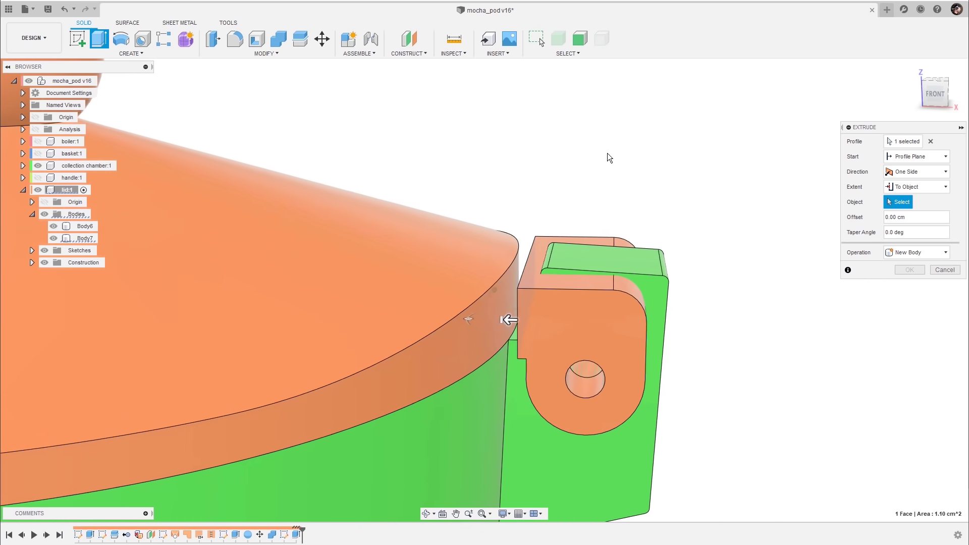
pyautogui.click(469, 353)
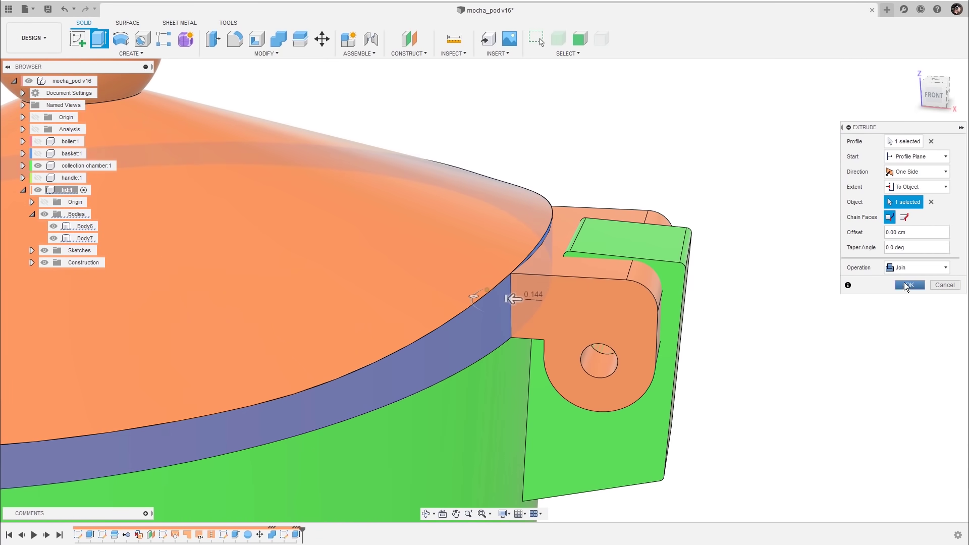
pyautogui.click(904, 283)
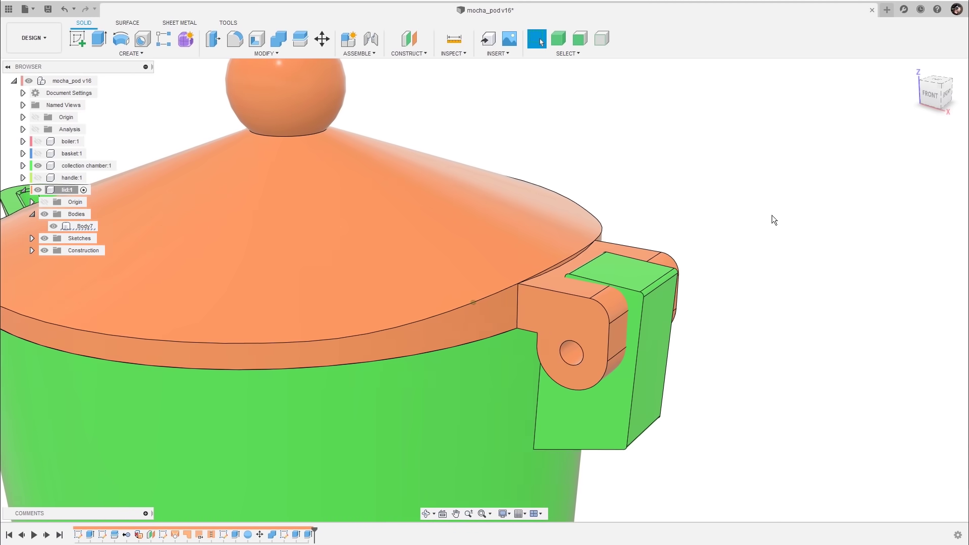
pyautogui.click(85, 226)
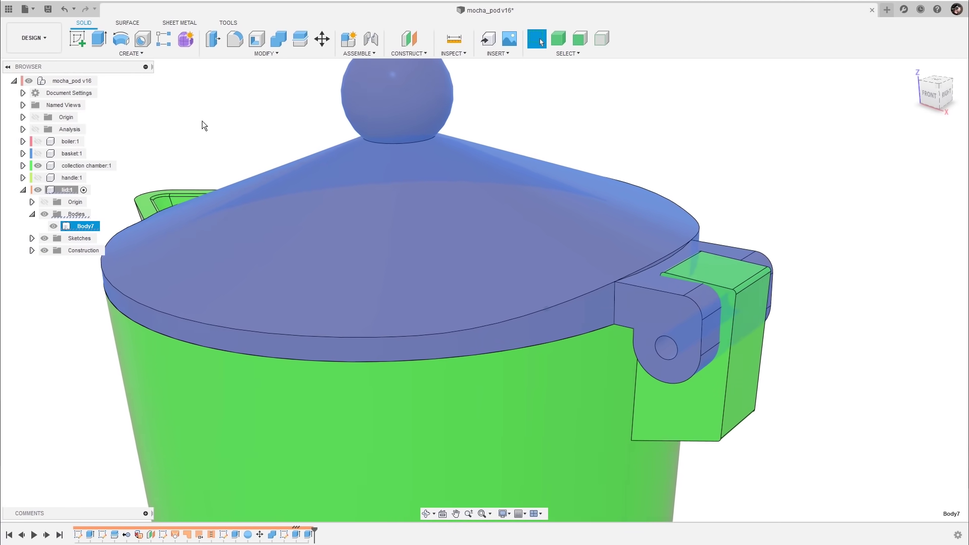
pyautogui.click(213, 118)
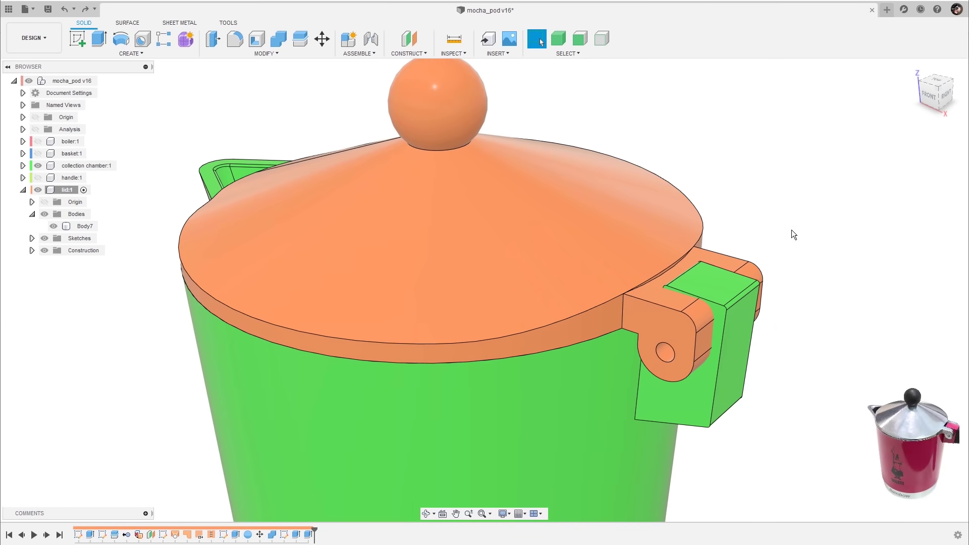
# - Sketch on the hinge's top face a horizontal construction line about 6.5 cm long from the lid's centre past the hinge
pyautogui.click(663, 302)
pyautogui.press('l')
pyautogui.scroll(-3, 543, 287)
pyautogui.moveTo(544, 287); pyautogui.dragTo(668, 296, button='middle')
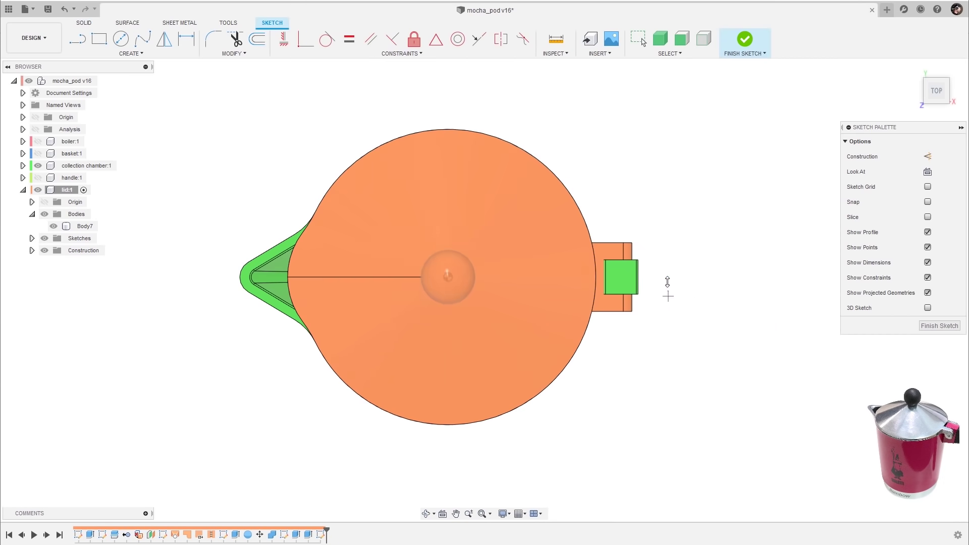
pyautogui.press('l')
pyautogui.scroll(2, 485, 285)
pyautogui.click(436, 273)
pyautogui.click(735, 273)
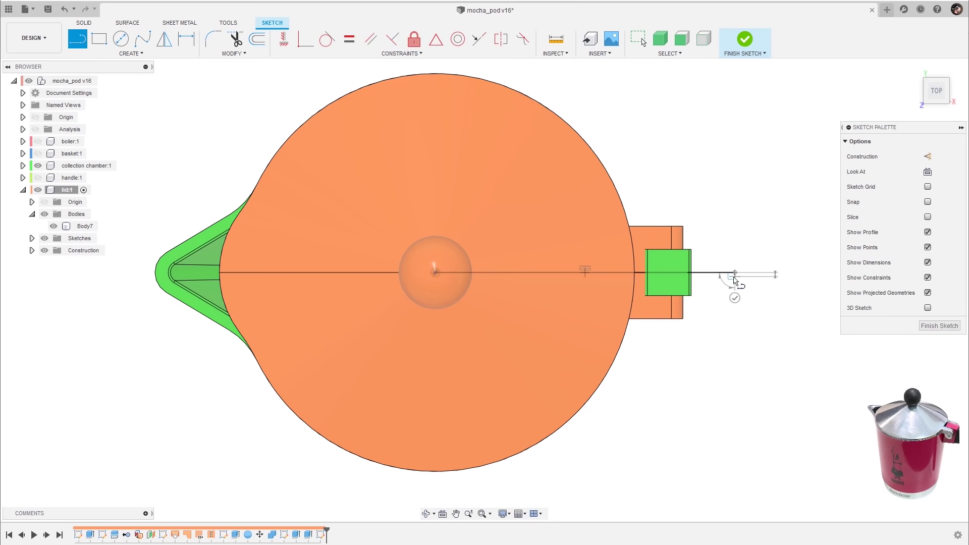
pyautogui.press('Escape')
pyautogui.click(718, 272)
pyautogui.press('x')
# - Draw a center rectangle of about 1.07 by 1.09 cm over the lug, centred on the construction line
pyautogui.scroll(2, 703, 281)
pyautogui.moveTo(679, 235); pyautogui.dragTo(611, 279, button='middle')
pyautogui.press('s')
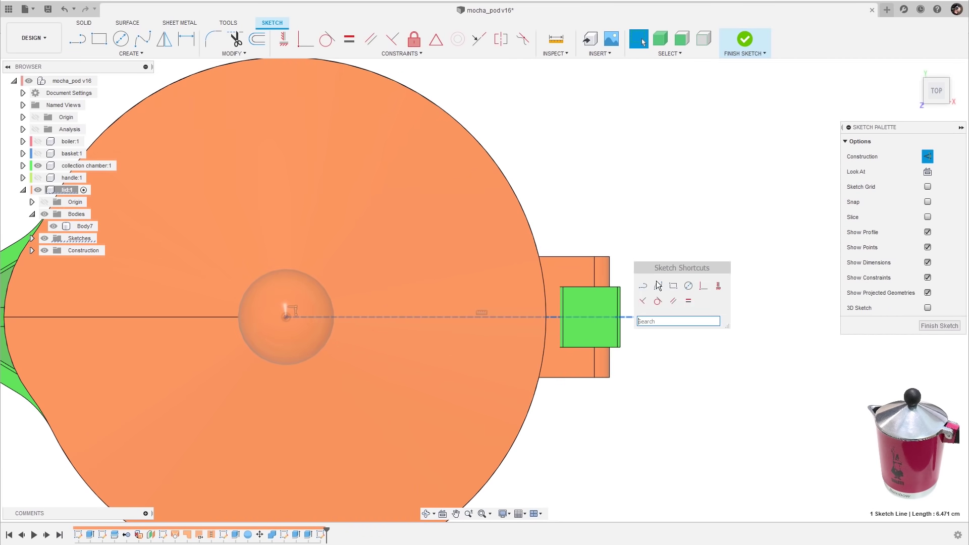
pyautogui.click(674, 286)
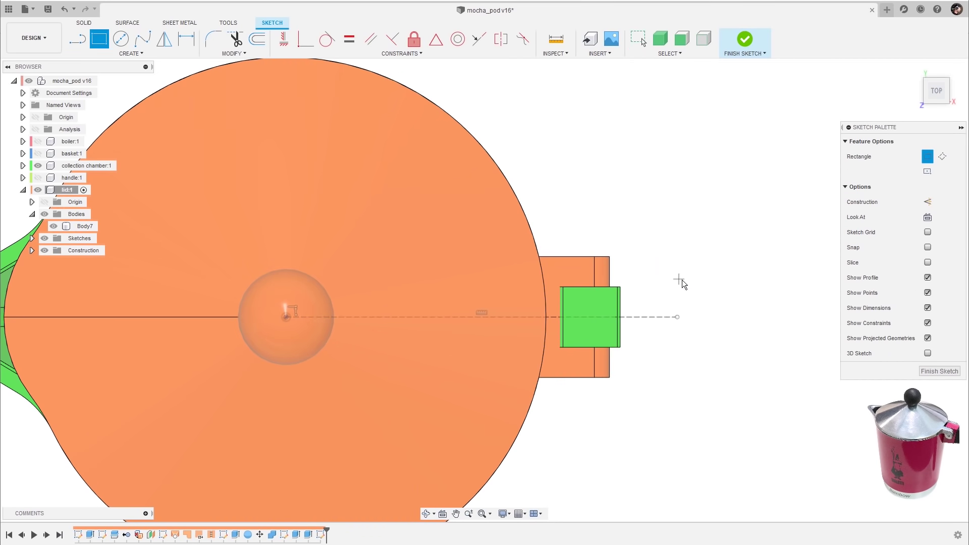
pyautogui.click(928, 158)
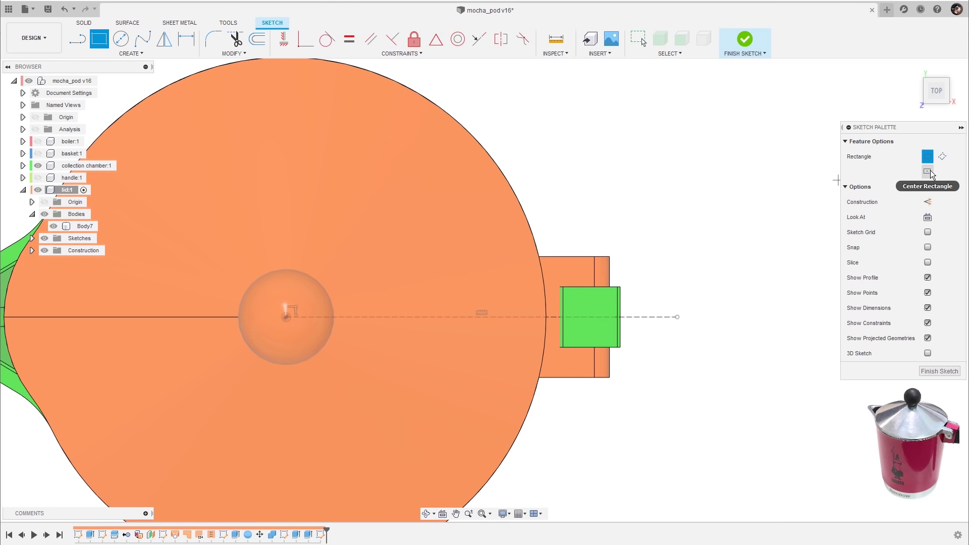
pyautogui.click(928, 171)
pyautogui.scroll(3, 742, 226)
pyautogui.moveTo(700, 312); pyautogui.dragTo(576, 318, button='middle')
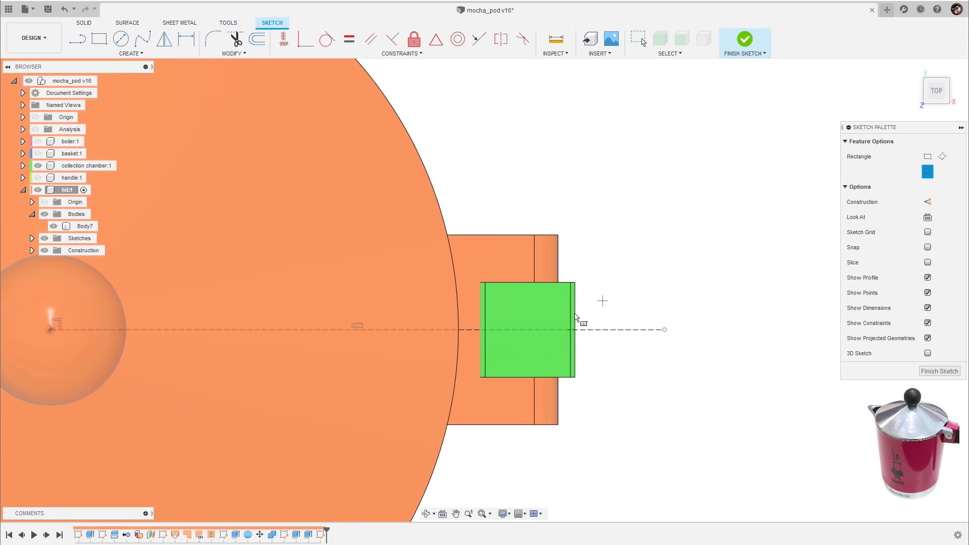
pyautogui.click(538, 330)
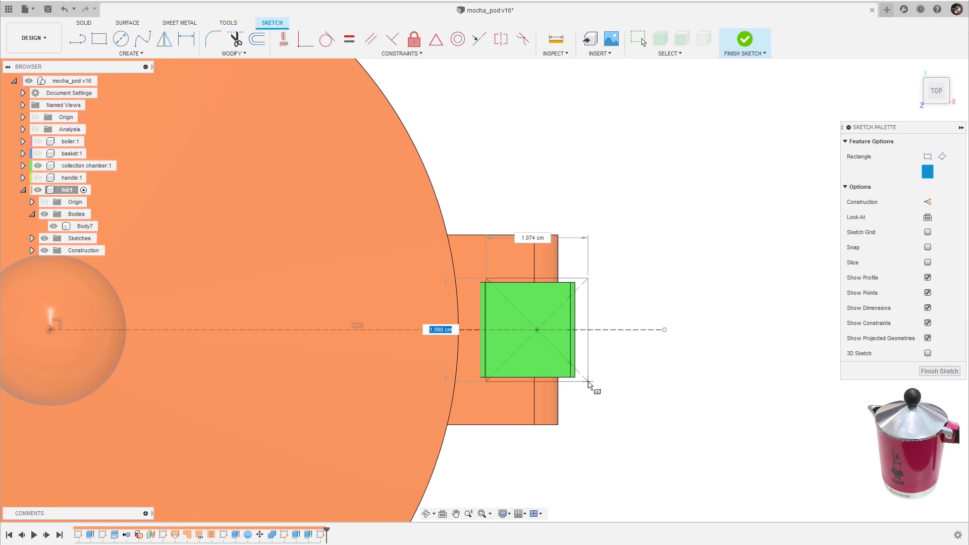
pyautogui.click(587, 383)
pyautogui.scroll(1, 614, 339)
# - Dimension the rectangle's side across the construction line to 1.1 cm
pyautogui.press('d')
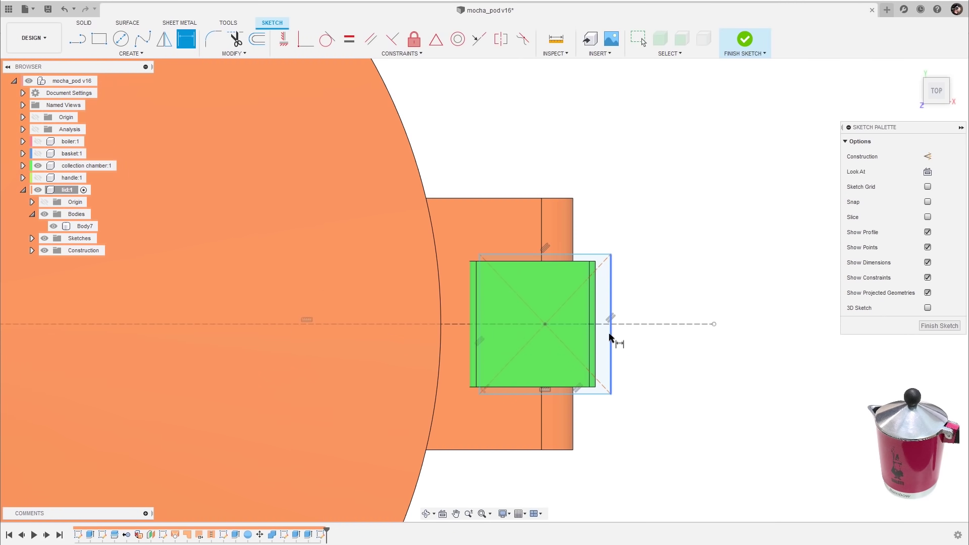
pyautogui.click(611, 348)
pyautogui.click(627, 350)
pyautogui.write('1,1')
pyautogui.press('Return')
pyautogui.scroll(2, 665, 303)
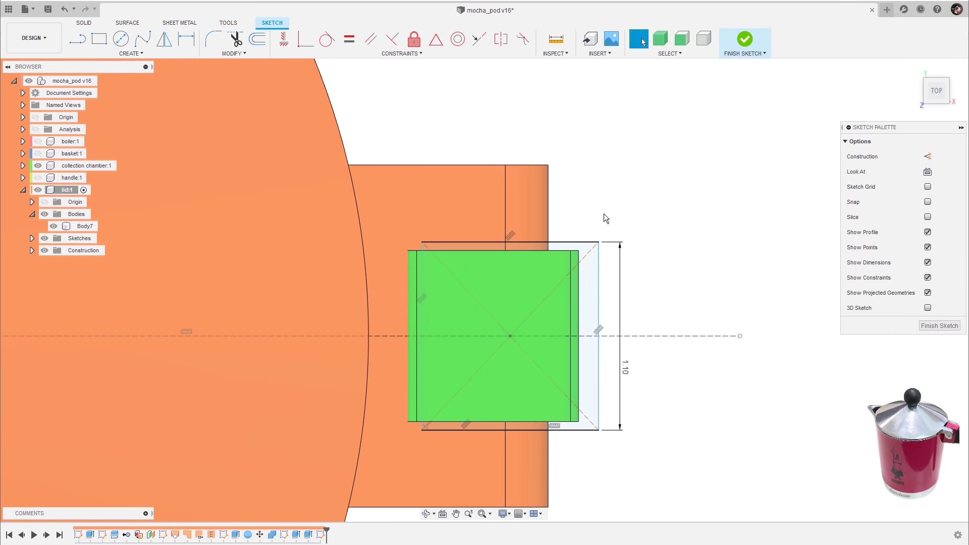
# - Stretch the rectangle along the construction line so that it extends beyond the lug at both ends
pyautogui.scroll(-1, 604, 214)
pyautogui.moveTo(562, 245); pyautogui.dragTo(576, 256, button='middle')
pyautogui.scroll(1, 644, 213)
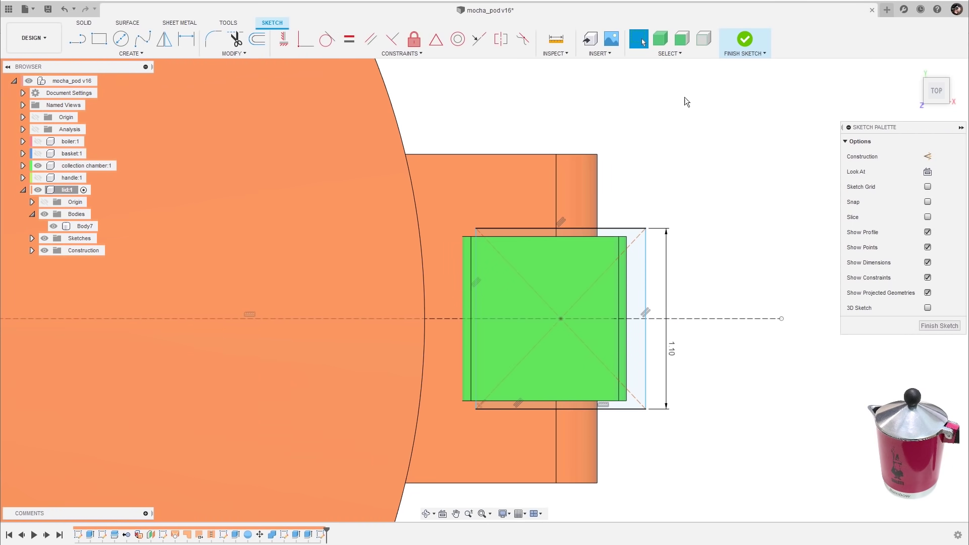
pyautogui.scroll(1, 569, 236)
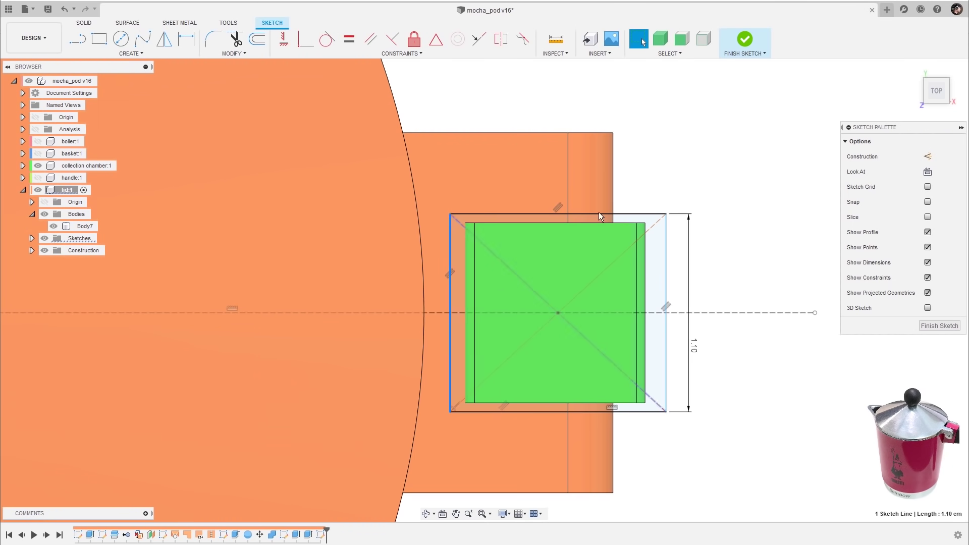
pyautogui.scroll(-2, 679, 334)
pyautogui.scroll(1, 638, 231)
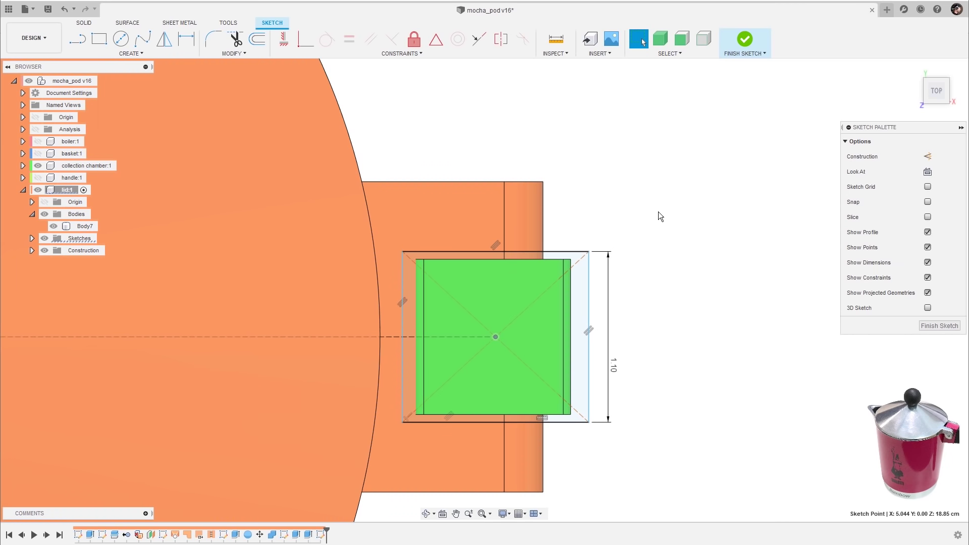
# - Hide the collection chamber and extrude the rectangle 1.5 cm downward as a cut through the hinge
pyautogui.press('q')
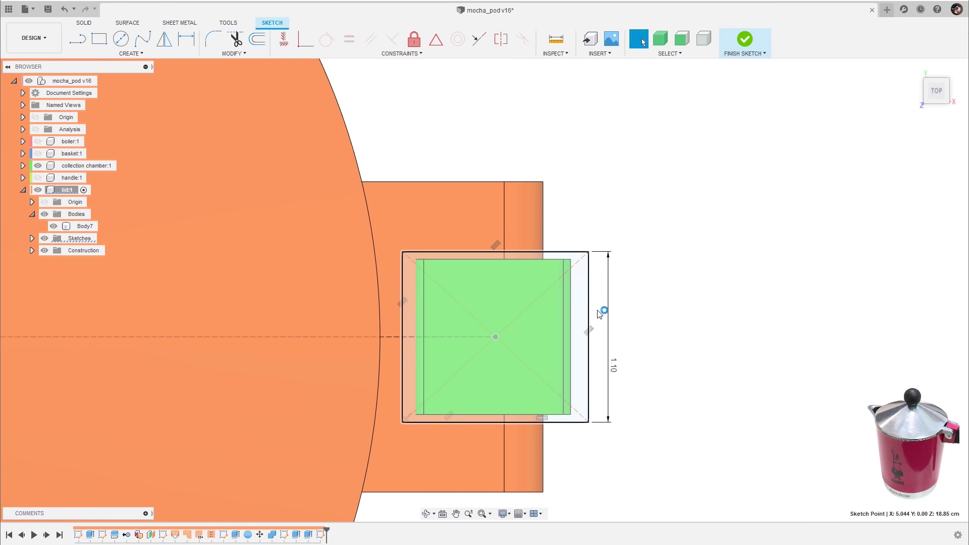
pyautogui.scroll(3, 782, 247)
pyautogui.moveTo(737, 230); pyautogui.dragTo(822, 260)
pyautogui.scroll(-6, 823, 252)
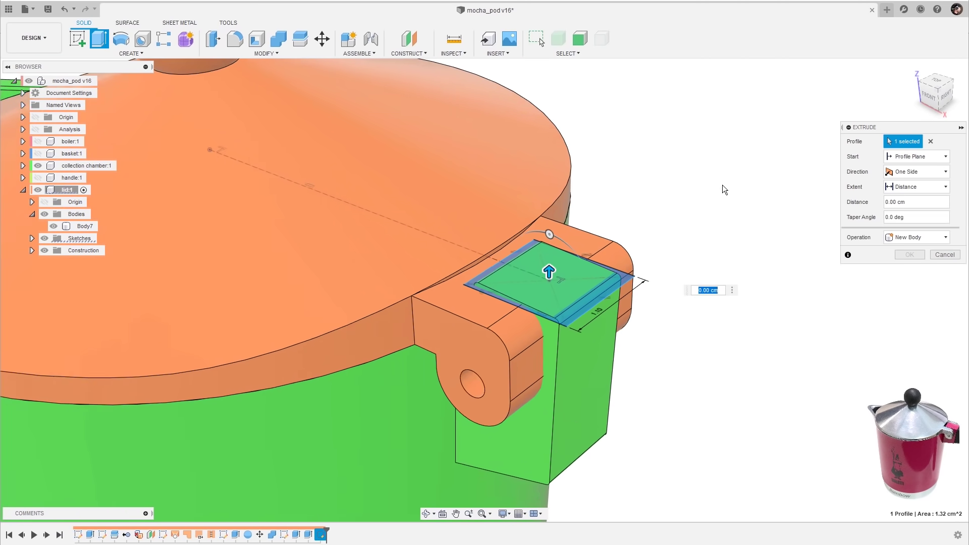
pyautogui.click(38, 166)
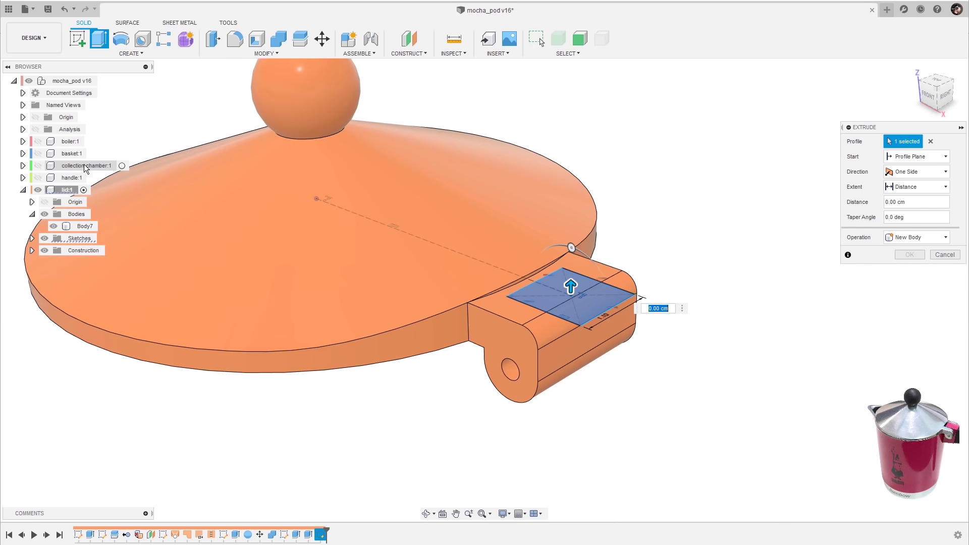
pyautogui.keyDown('shift'); pyautogui.moveTo(303, 168); pyautogui.dragTo(655, 237, button='middle'); pyautogui.keyUp('shift')
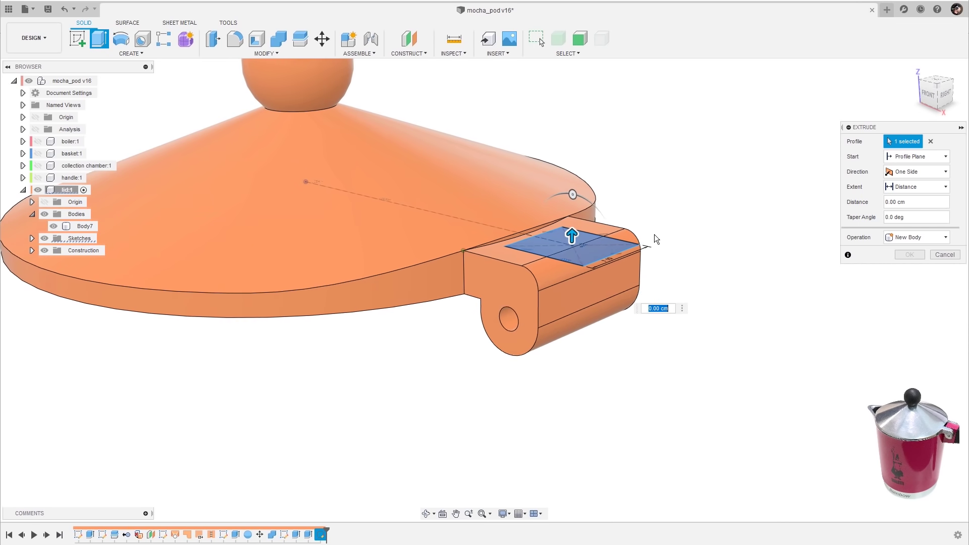
pyautogui.moveTo(571, 234); pyautogui.dragTo(569, 402)
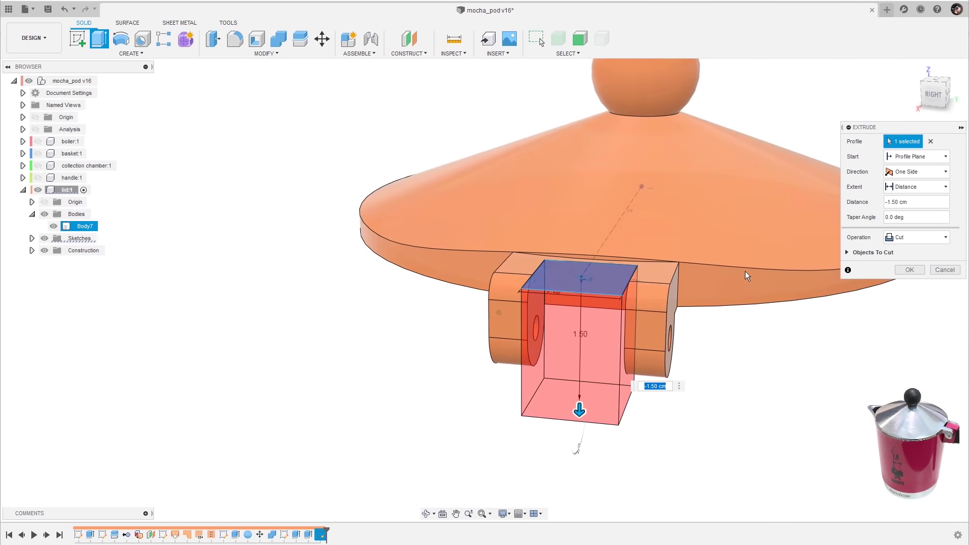
pyautogui.click(916, 270)
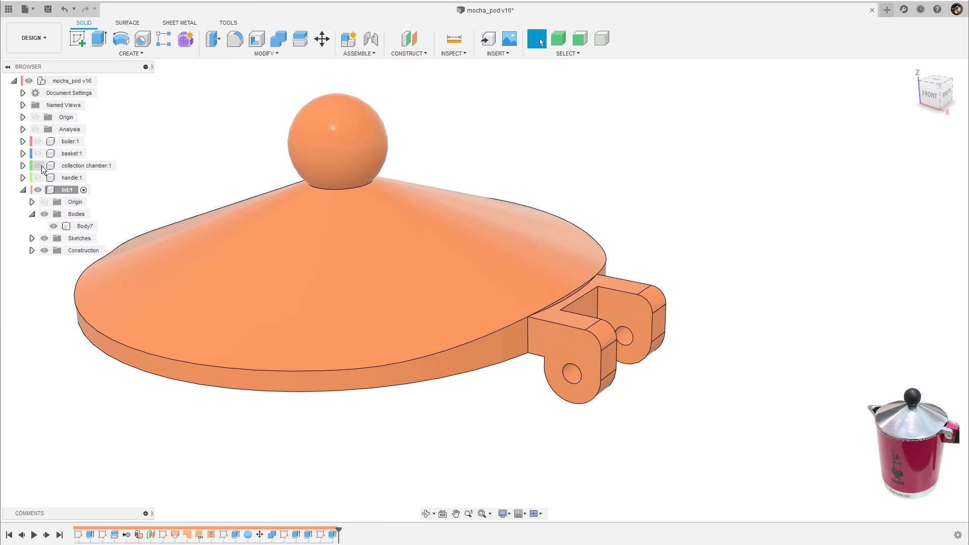
# - Show the collection chamber again and examine the slotted hinge and its hole around the lug
pyautogui.keyDown('shift'); pyautogui.moveTo(701, 186); pyautogui.dragTo(756, 208, button='middle'); pyautogui.keyUp('shift')
pyautogui.keyDown('shift'); pyautogui.moveTo(822, 224); pyautogui.dragTo(792, 225, button='middle'); pyautogui.keyUp('shift')
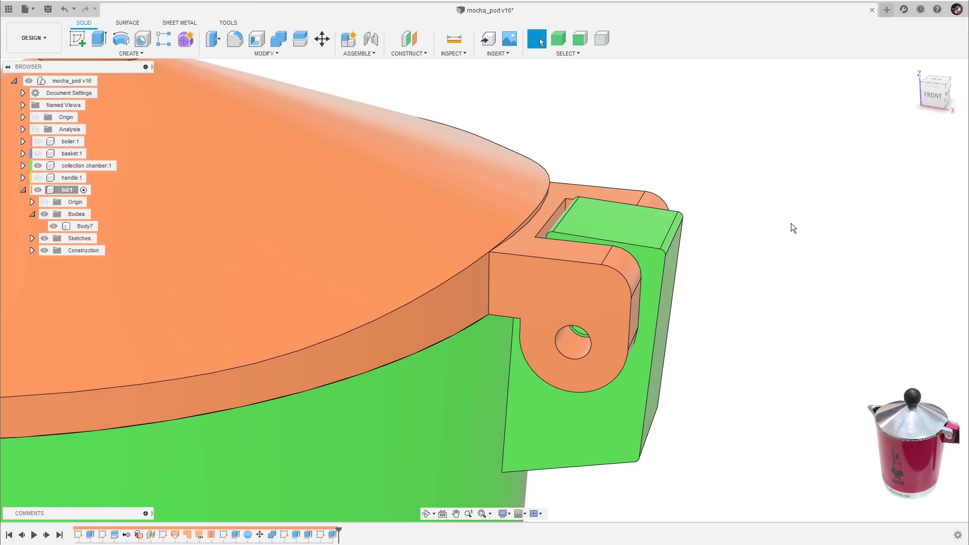
pyautogui.keyDown('shift'); pyautogui.moveTo(601, 339); pyautogui.dragTo(778, 249, button='middle'); pyautogui.keyUp('shift')
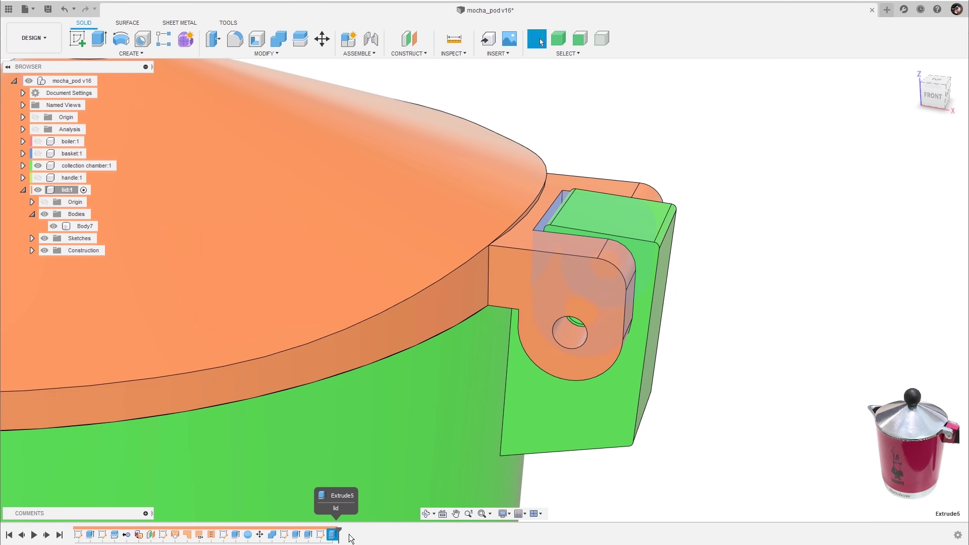
pyautogui.keyDown('shift'); pyautogui.moveTo(647, 477); pyautogui.dragTo(625, 463, button='middle'); pyautogui.keyUp('shift')
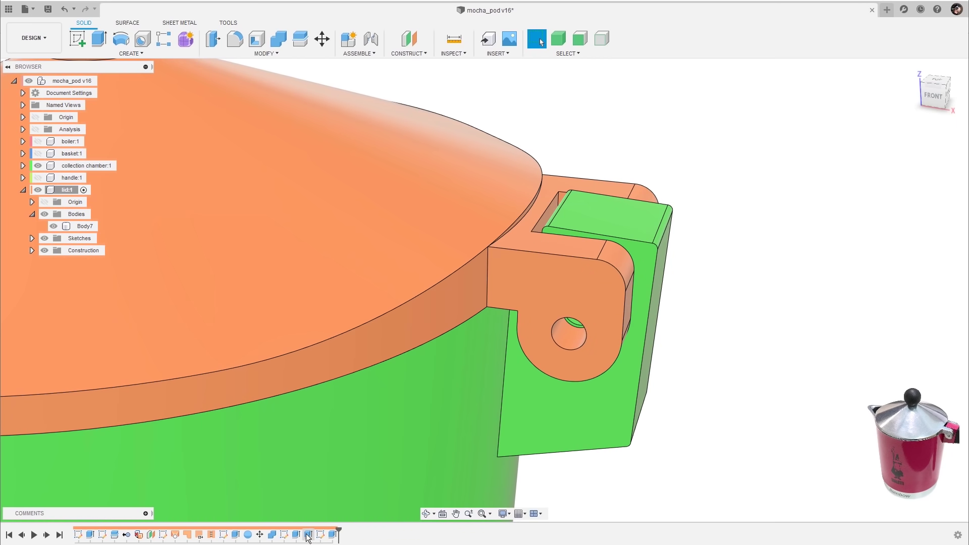
pyautogui.moveTo(338, 533)
pyautogui.mouseDown()
pyautogui.moveTo(323, 522)
pyautogui.moveTo(314, 531)
pyautogui.mouseUp()
pyautogui.click(308, 534)
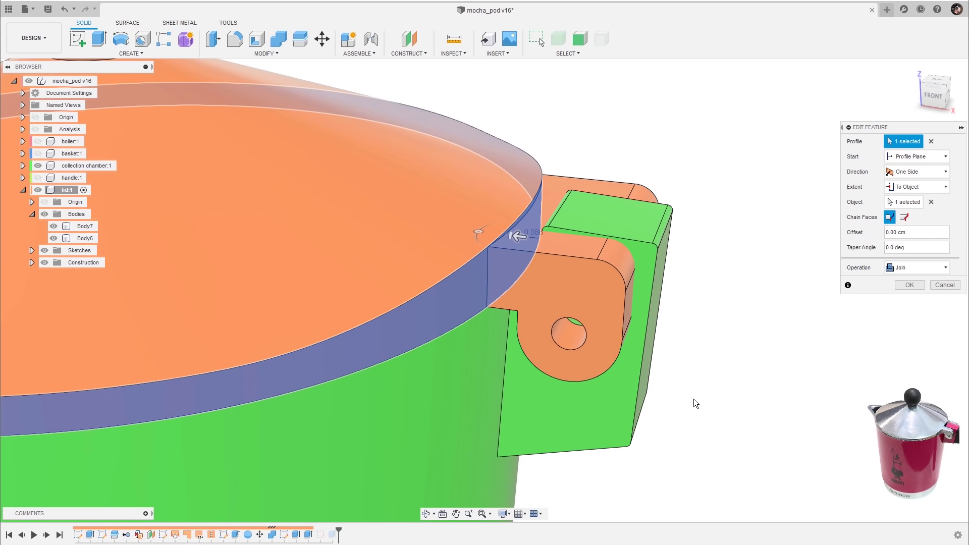
pyautogui.click(950, 283)
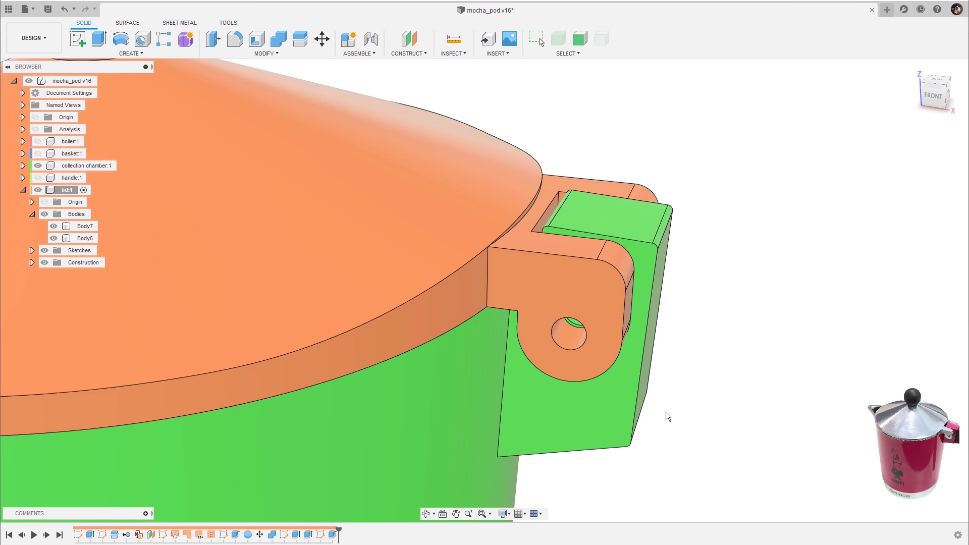
# - Edit the hinge's original extrusion to include the circular hole profile so that the hinge has no hole
pyautogui.click(298, 535)
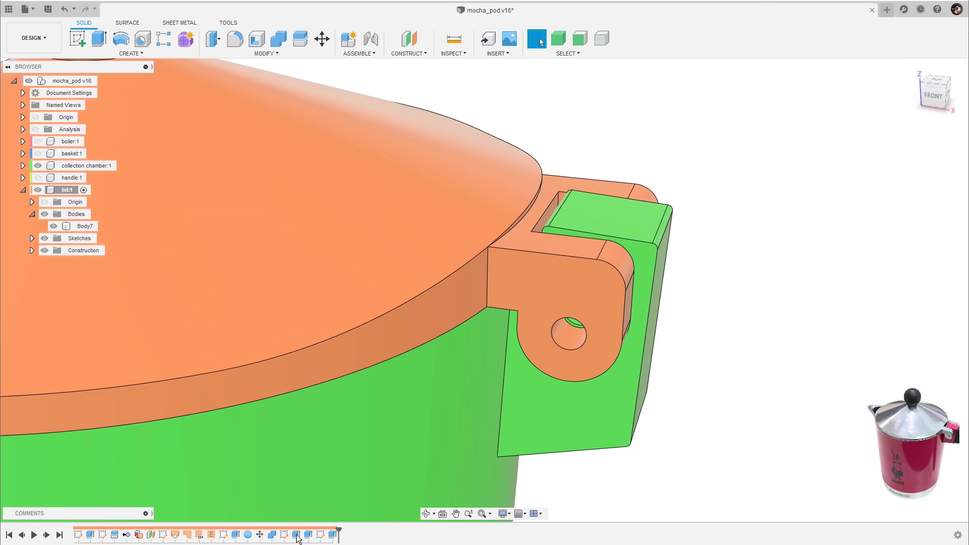
pyautogui.doubleClick(297, 536)
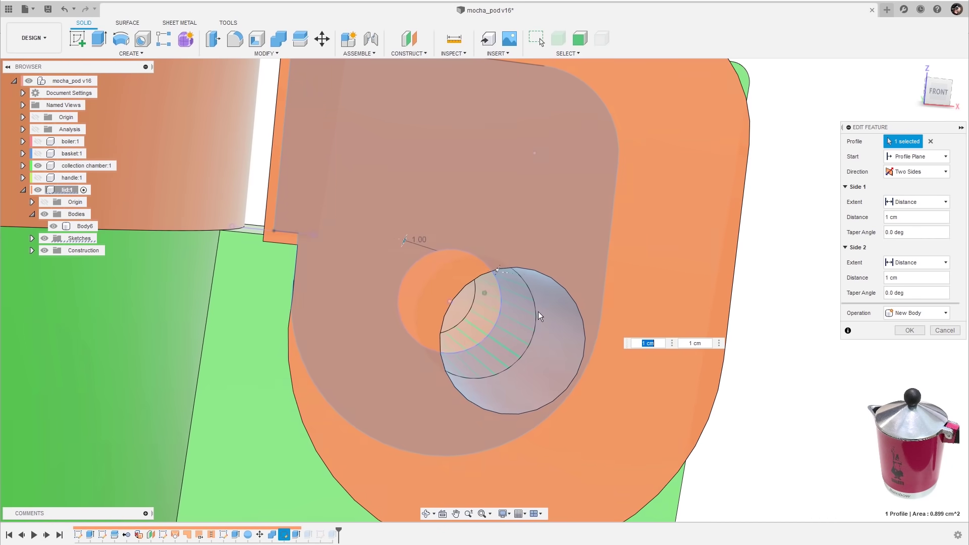
pyautogui.click(477, 338)
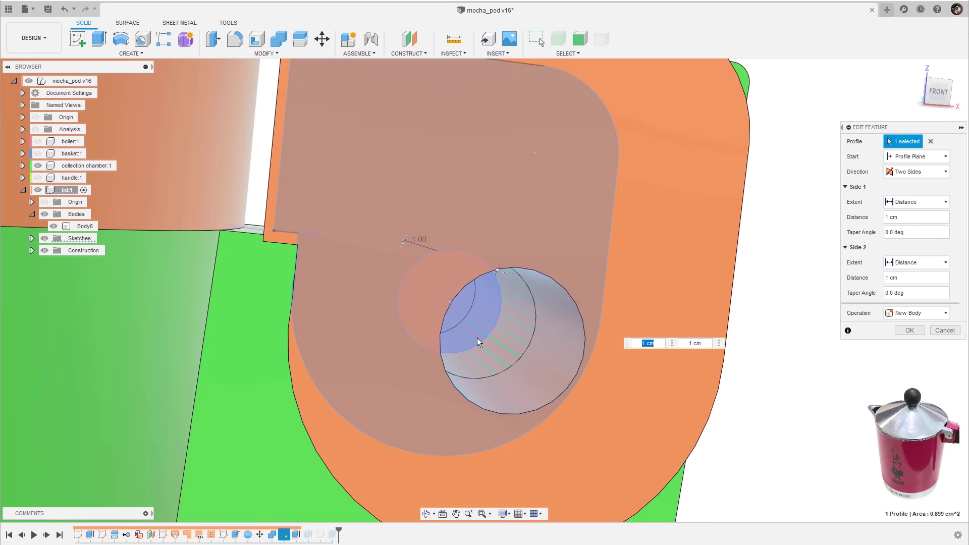
pyautogui.scroll(-5, 663, 378)
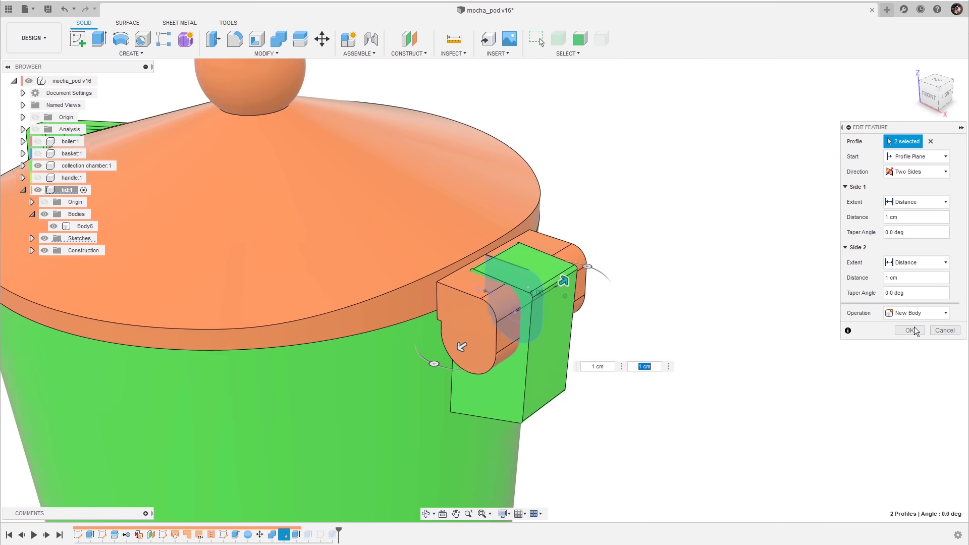
pyautogui.click(910, 330)
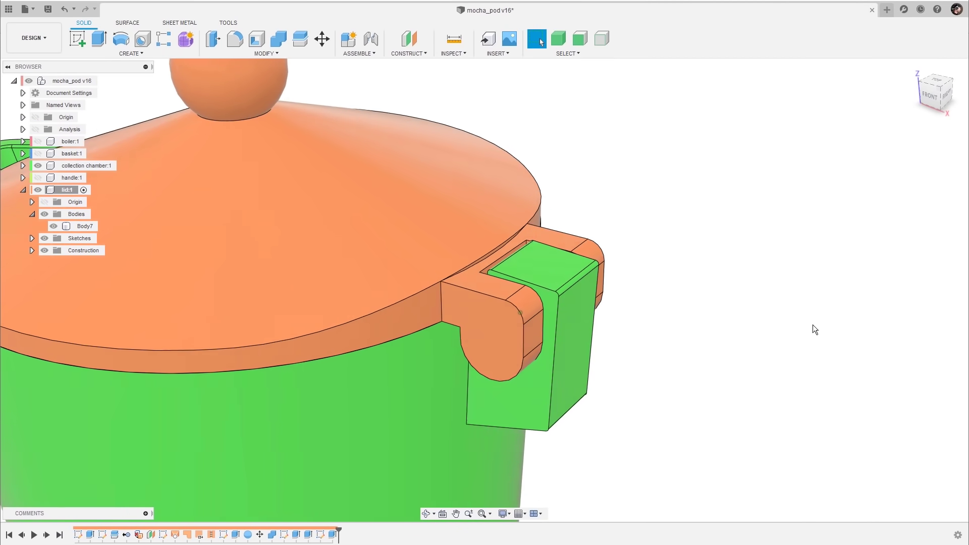
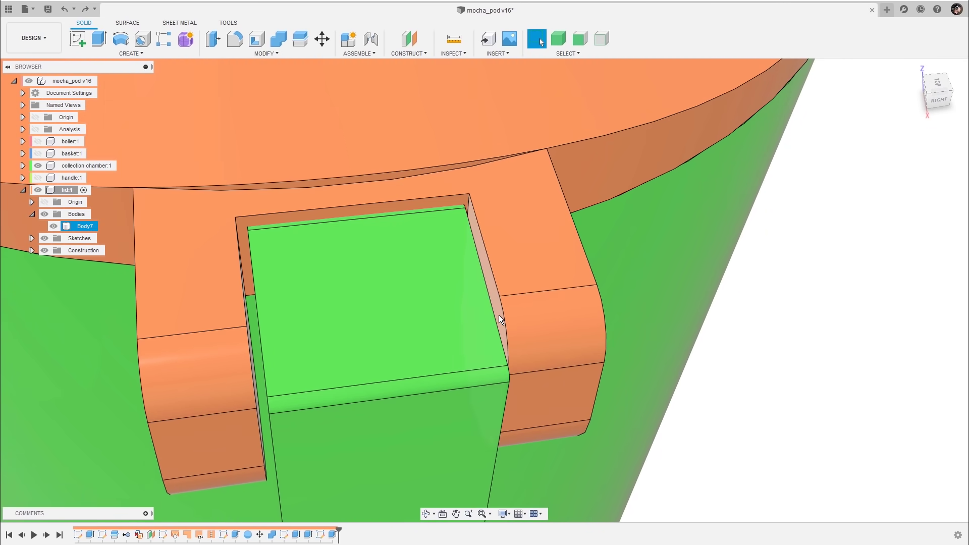
# - Start a sketch on the hinge slot's inner side face, hide the lid, and project the circular edge of the lug's hole
pyautogui.click(499, 318)
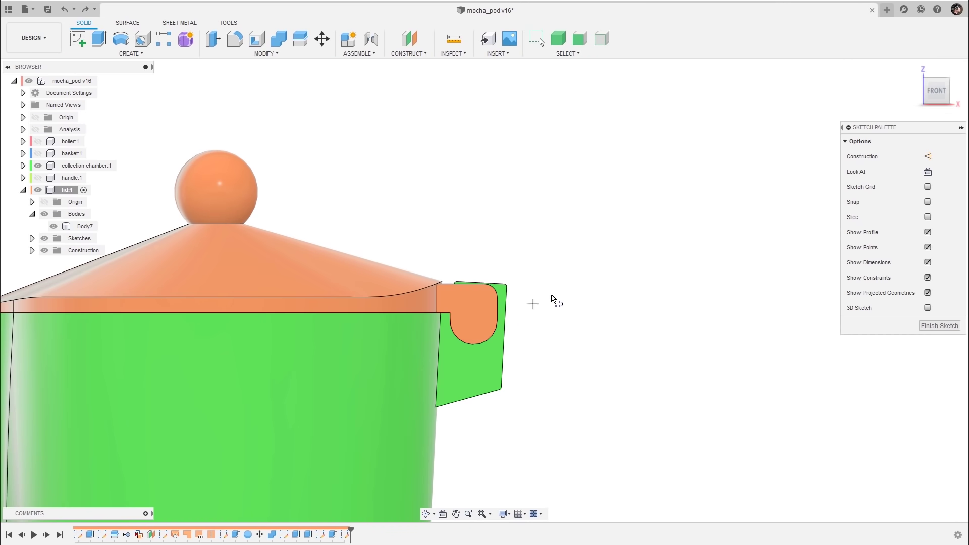
pyautogui.click(38, 190)
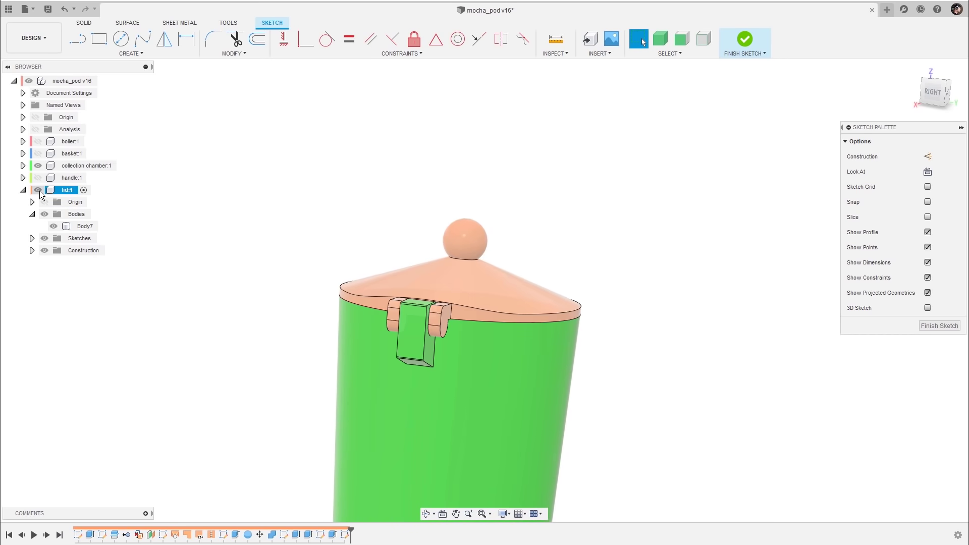
pyautogui.keyDown('shift'); pyautogui.moveTo(544, 197); pyautogui.dragTo(576, 191, button='middle'); pyautogui.keyUp('shift')
pyautogui.scroll(10, 436, 316)
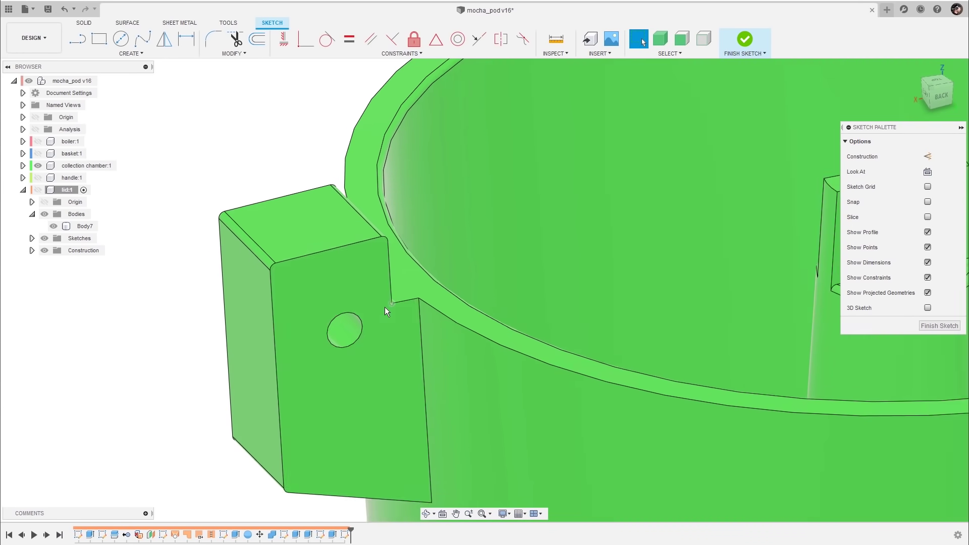
pyautogui.press('p')
pyautogui.click(348, 358)
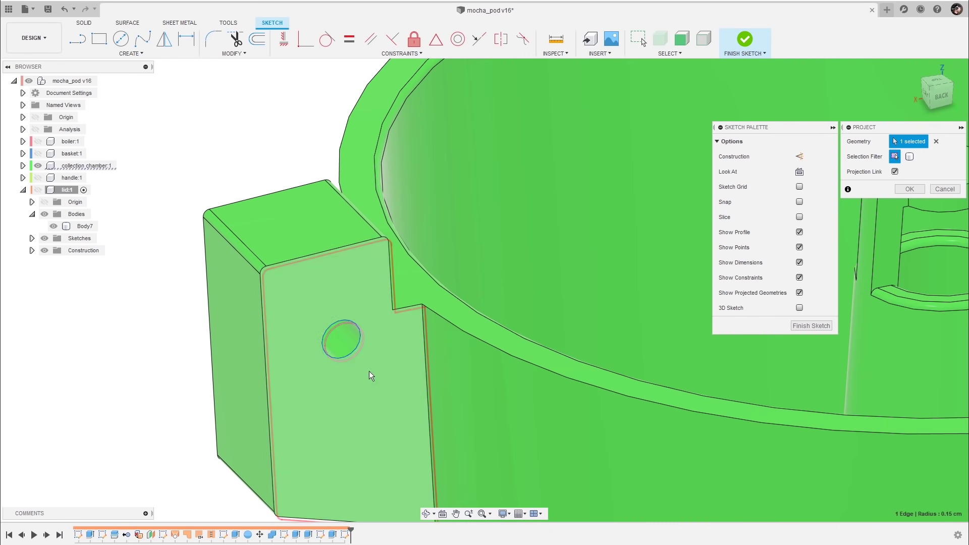
pyautogui.click(910, 189)
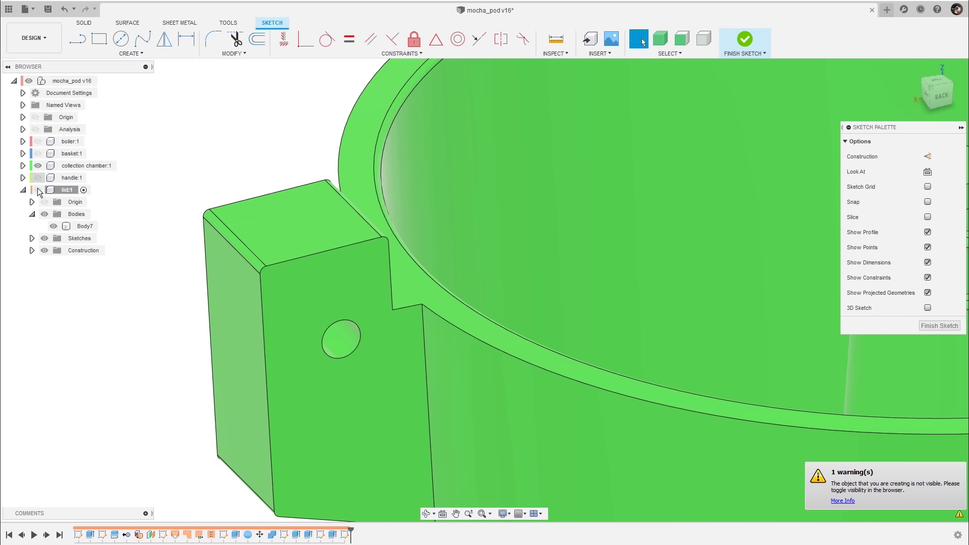
# - Show the lid again and hide the collection chamber to expose the projected circle on the hinge
pyautogui.click(38, 190)
pyautogui.scroll(-5, 186, 110)
pyautogui.keyDown('shift'); pyautogui.moveTo(186, 110); pyautogui.dragTo(728, 292, button='middle'); pyautogui.keyUp('shift')
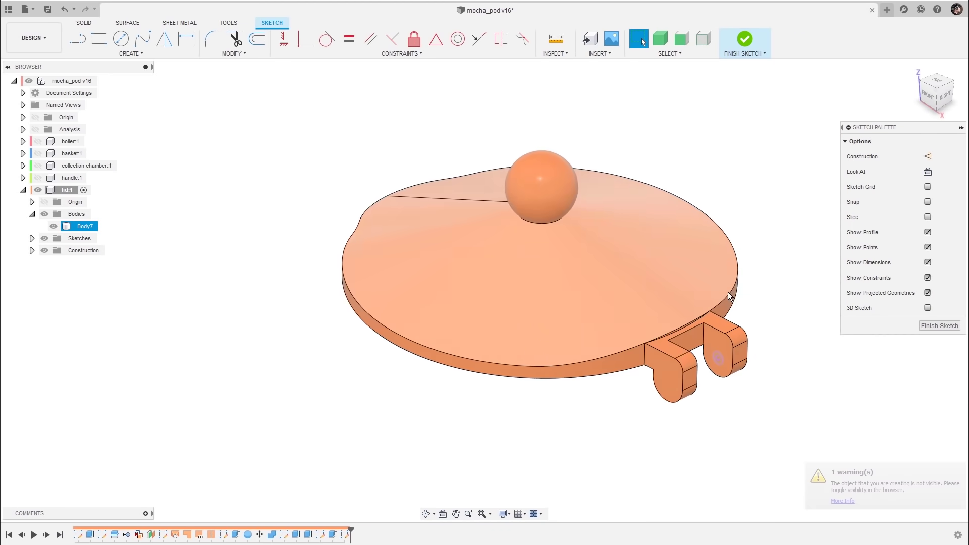
pyautogui.scroll(3, 728, 291)
pyautogui.scroll(4, 517, 324)
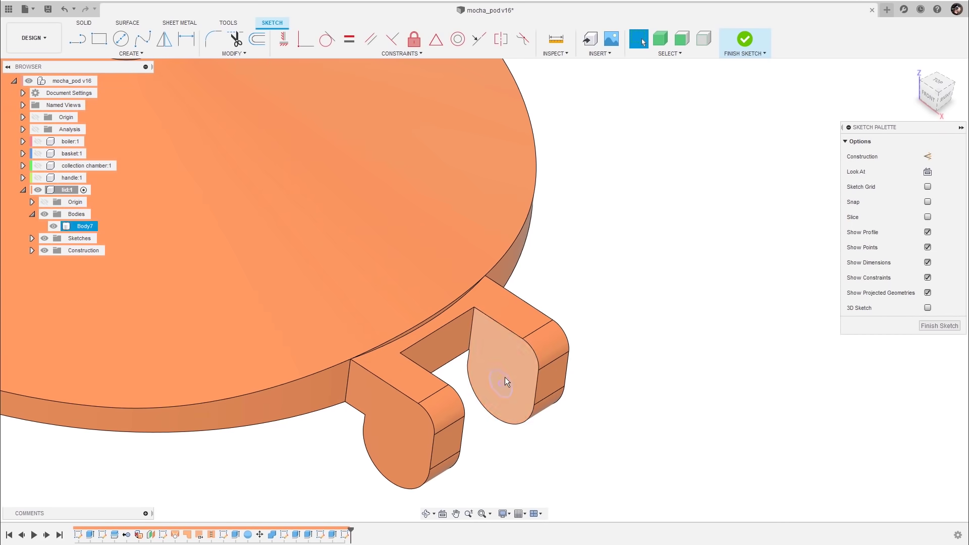
# - Extrude the projected circle to the opposite inner face of the hinge as a joined pin
pyautogui.press('e')
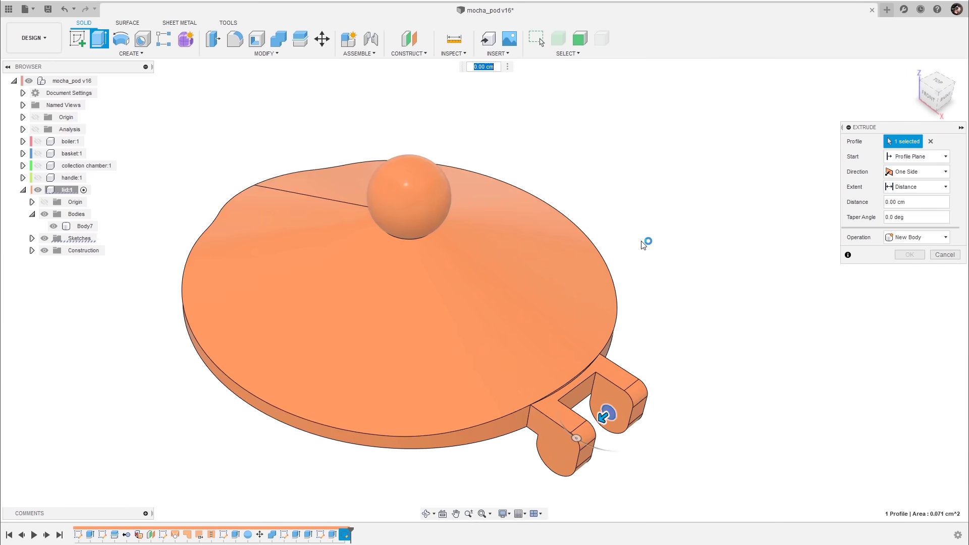
pyautogui.scroll(4, 638, 240)
pyautogui.keyDown('shift'); pyautogui.moveTo(638, 240); pyautogui.dragTo(935, 186, button='middle'); pyautogui.keyUp('shift')
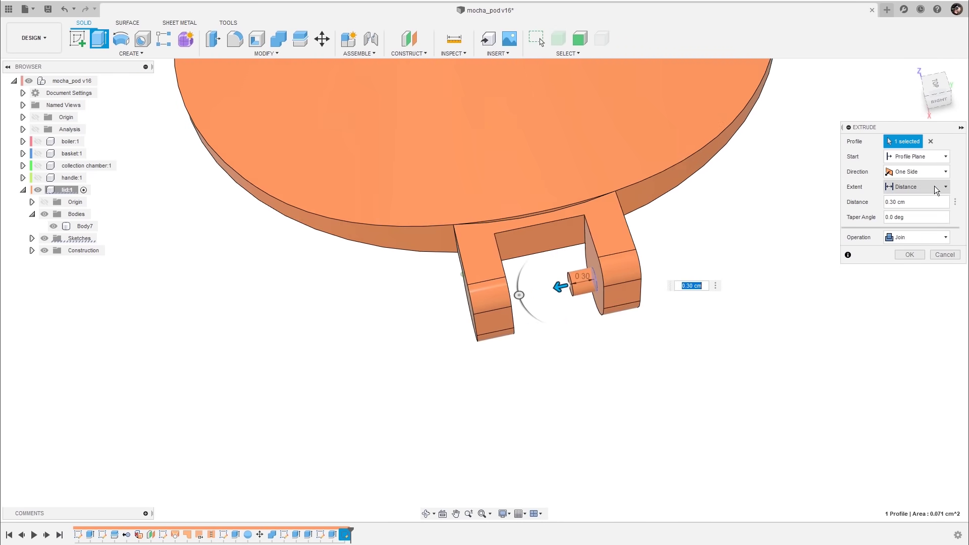
pyautogui.click(935, 187)
pyautogui.click(910, 211)
pyautogui.scroll(3, 605, 294)
pyautogui.keyDown('shift'); pyautogui.moveTo(605, 295); pyautogui.dragTo(558, 253, button='middle'); pyautogui.keyUp('shift')
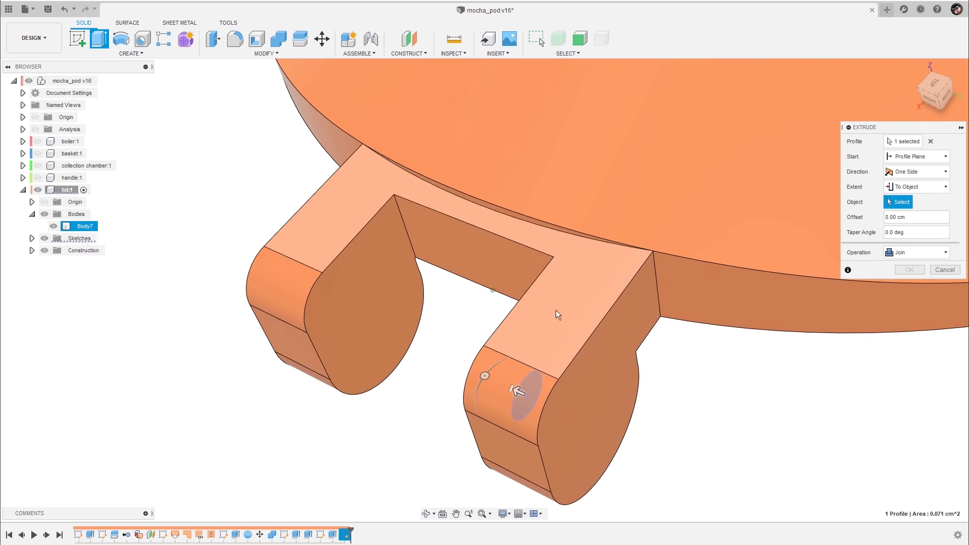
pyautogui.click(360, 391)
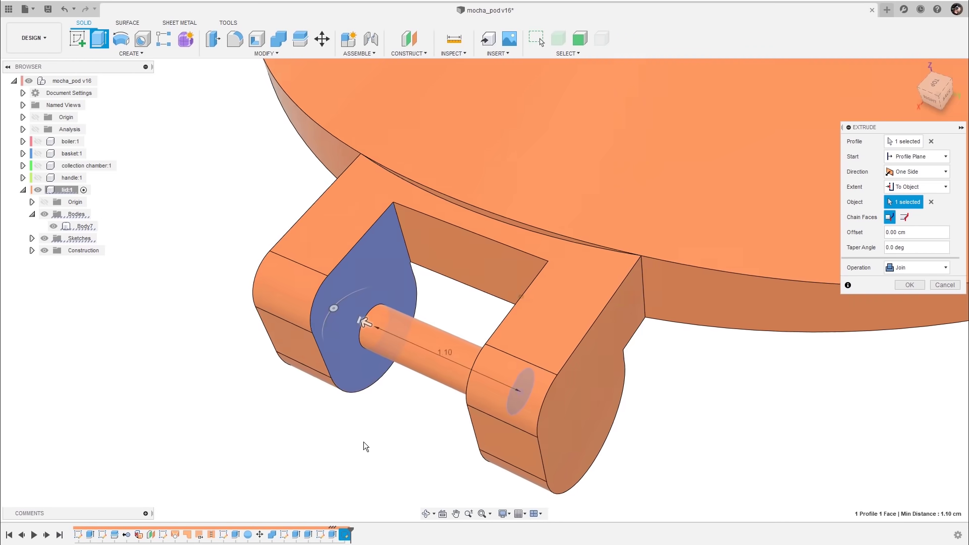
pyautogui.scroll(-3, 363, 441)
pyautogui.keyDown('shift'); pyautogui.moveTo(363, 441); pyautogui.dragTo(920, 271, button='middle'); pyautogui.keyUp('shift')
pyautogui.click(910, 285)
pyautogui.scroll(-3, 789, 335)
pyautogui.keyDown('shift'); pyautogui.moveTo(790, 334); pyautogui.dragTo(746, 261, button='middle'); pyautogui.keyUp('shift')
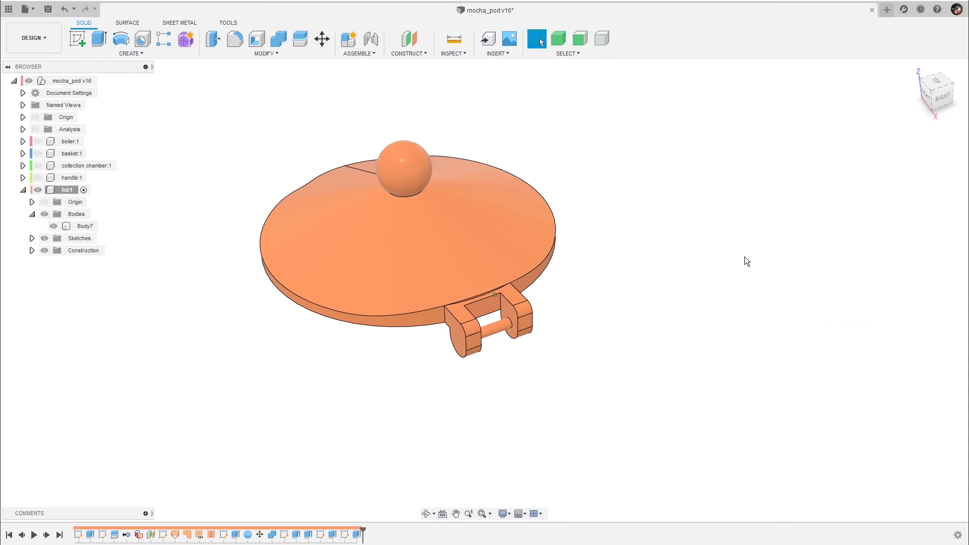
# - Show the collection chamber again and examine how the lid's hinge sits around the lug
pyautogui.click(39, 166)
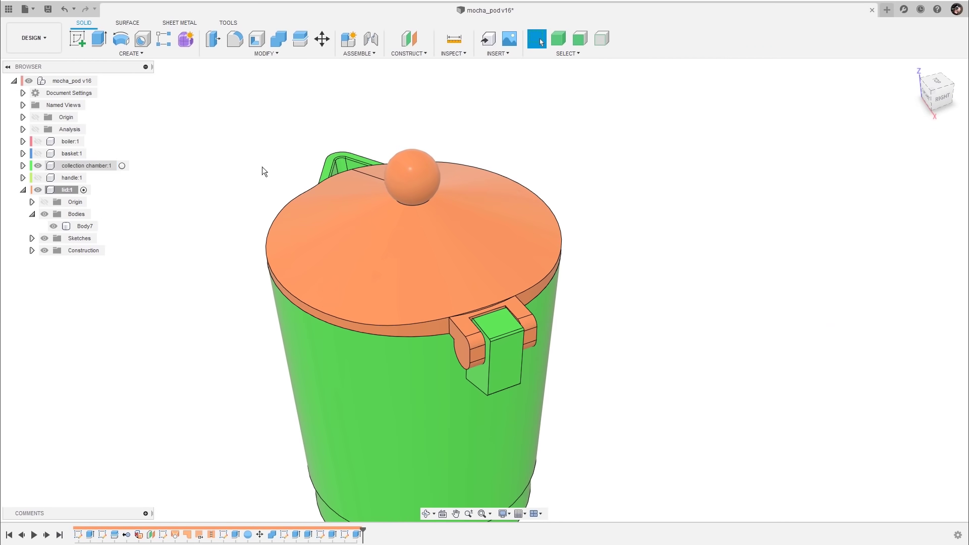
pyautogui.scroll(-2, 699, 237)
pyautogui.keyDown('shift'); pyautogui.moveTo(699, 237); pyautogui.dragTo(711, 221, button='middle'); pyautogui.keyUp('shift')
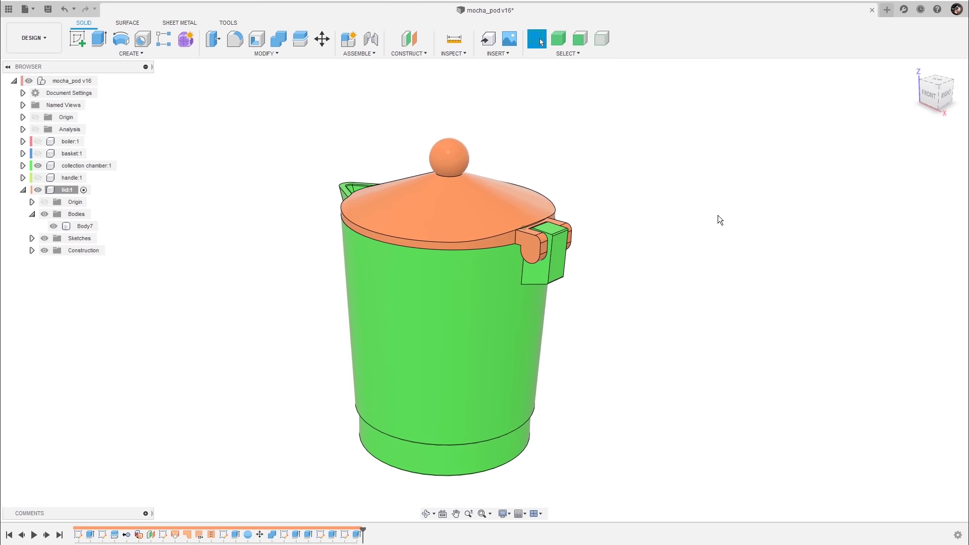
pyautogui.click(484, 204)
pyautogui.keyDown('shift'); pyautogui.moveTo(642, 233); pyautogui.dragTo(657, 174, button='middle'); pyautogui.keyUp('shift')
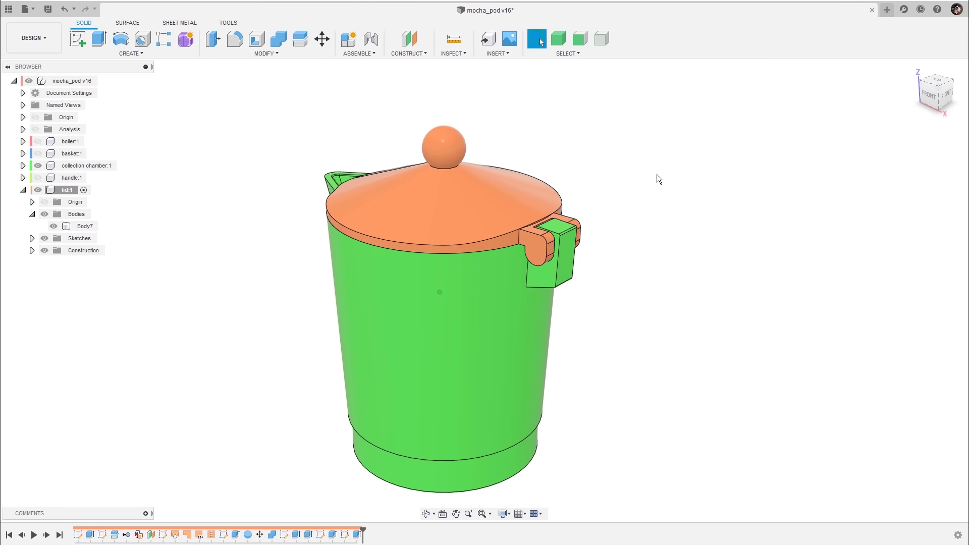
pyautogui.click(359, 52)
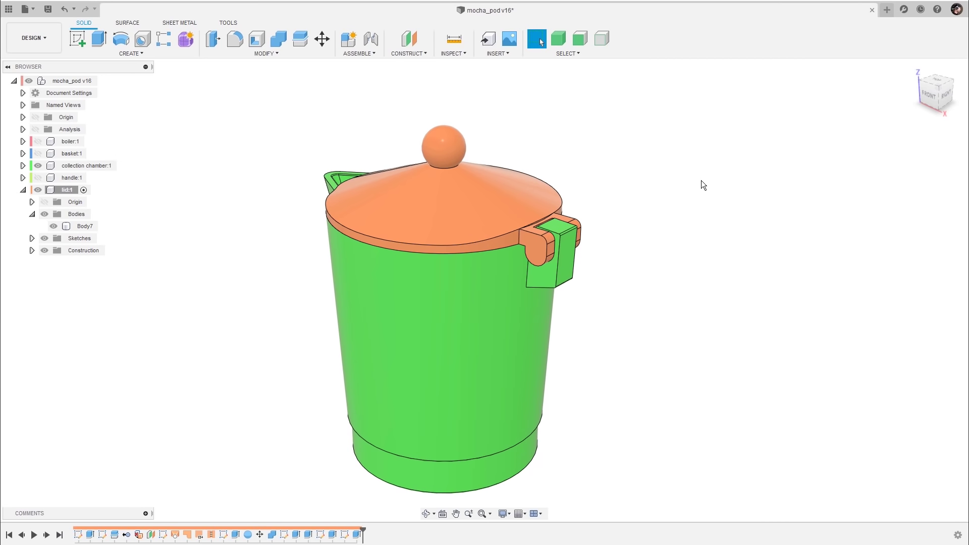
pyautogui.keyDown('shift'); pyautogui.moveTo(712, 179); pyautogui.dragTo(713, 172, button='middle'); pyautogui.keyUp('shift')
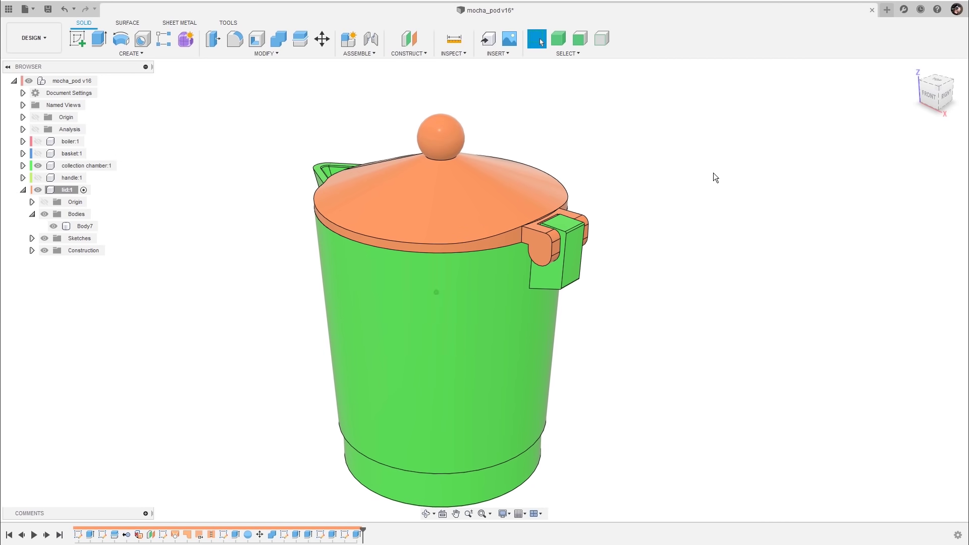
# - Ground the collection chamber component so that it stays fixed in place
pyautogui.rightClick(101, 165)
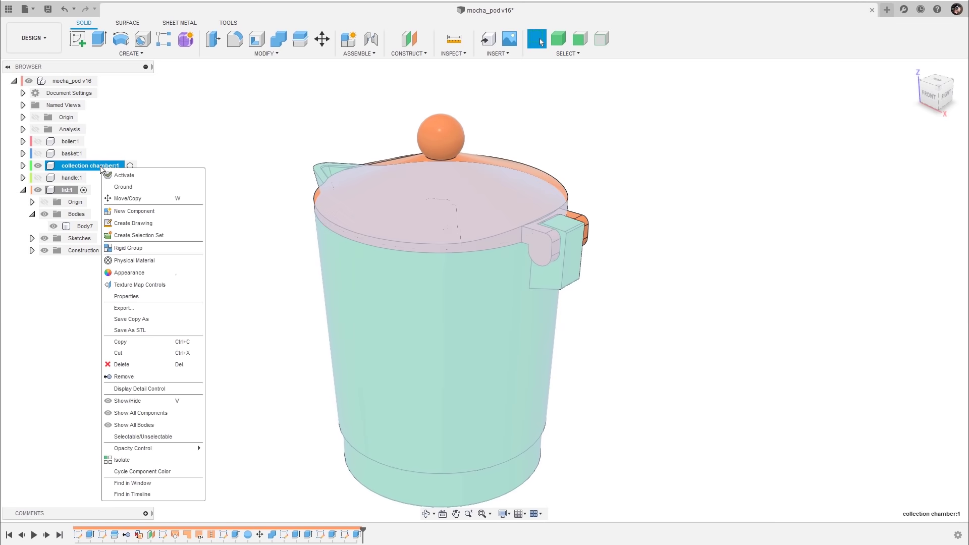
pyautogui.click(146, 187)
pyautogui.click(212, 245)
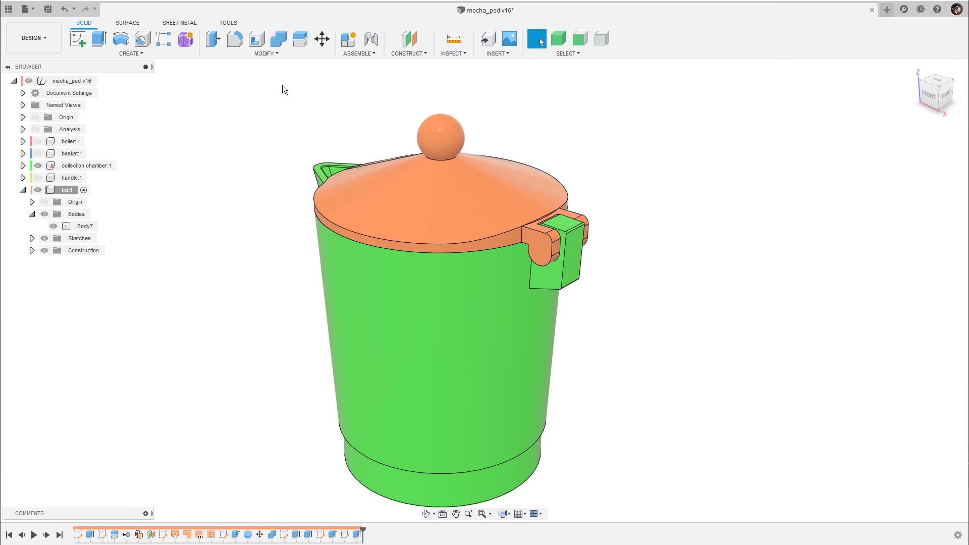
# - Activate the top-level component to check the ground feature in the timeline, and reactivate the lid component
pyautogui.doubleClick(101, 81)
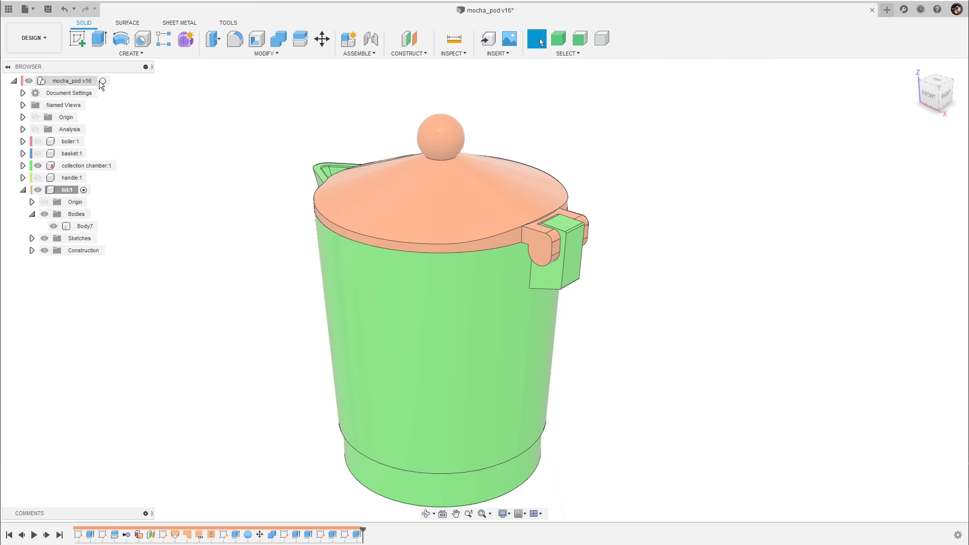
pyautogui.moveTo(174, 523); pyautogui.dragTo(577, 525)
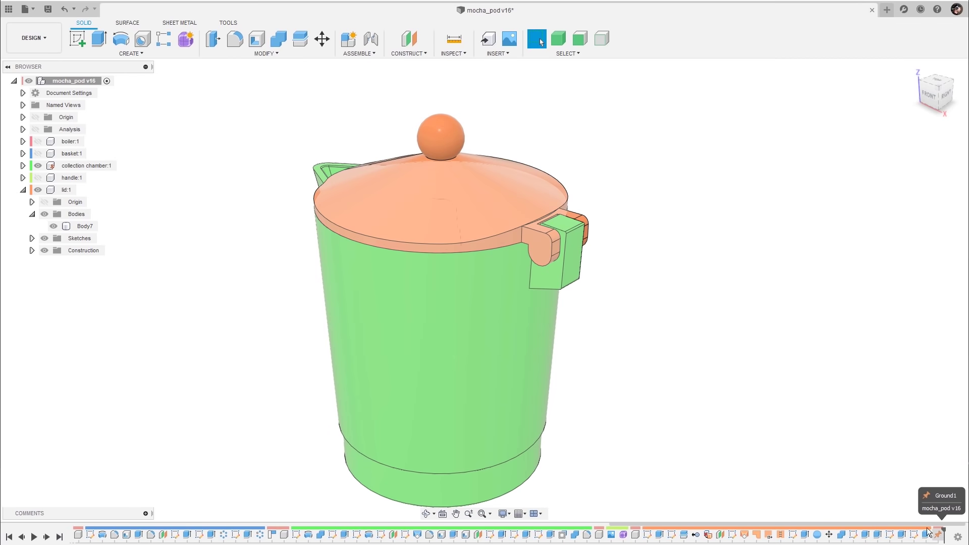
pyautogui.click(84, 189)
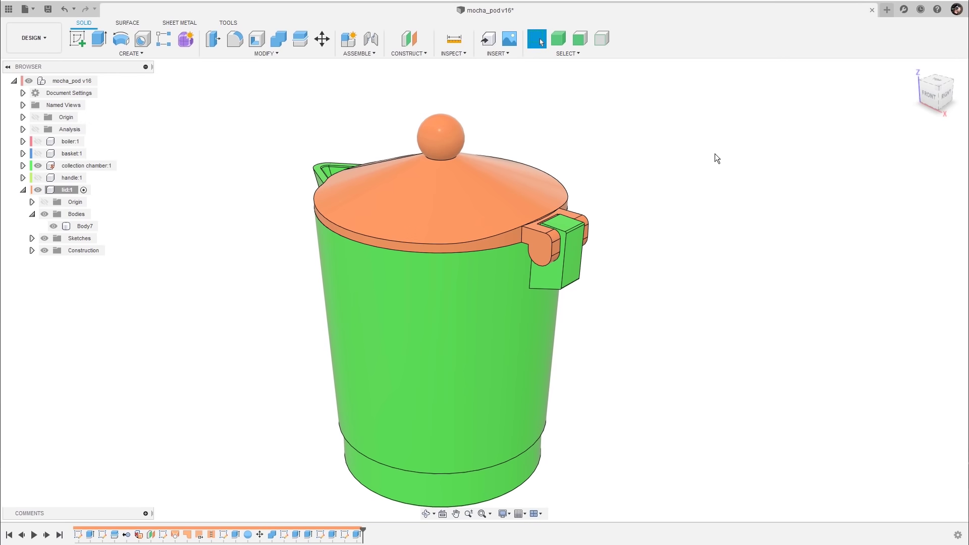
# - Start a joint and snap its first component origin to the middle of the lid's hinge pin
pyautogui.click(364, 77)
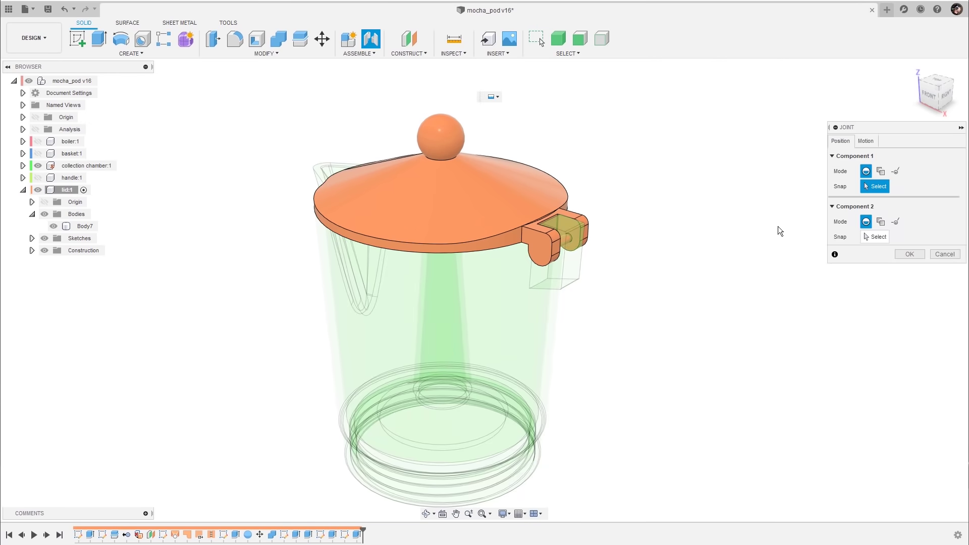
pyautogui.keyDown('shift'); pyautogui.moveTo(724, 268); pyautogui.dragTo(728, 269, button='middle'); pyautogui.keyUp('shift')
pyautogui.scroll(8, 736, 265)
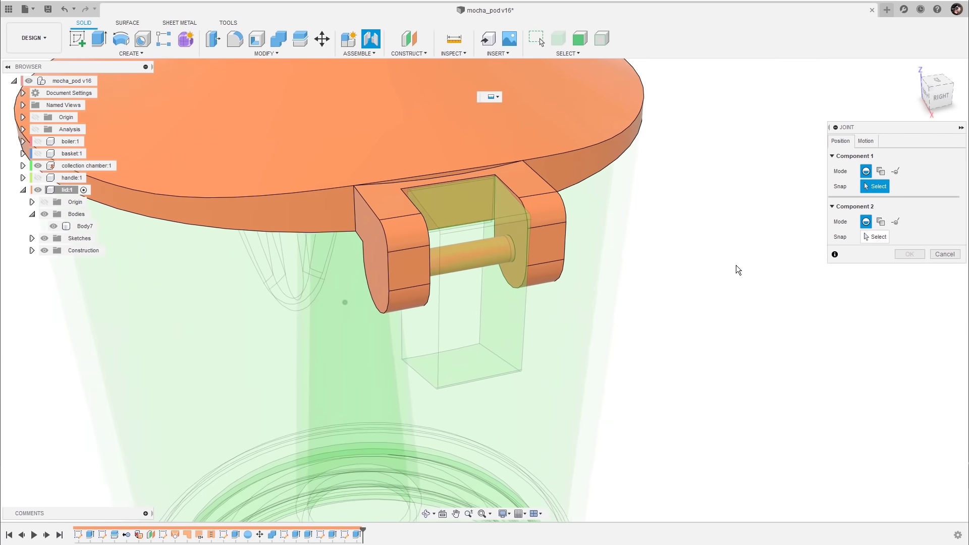
pyautogui.scroll(3, 744, 261)
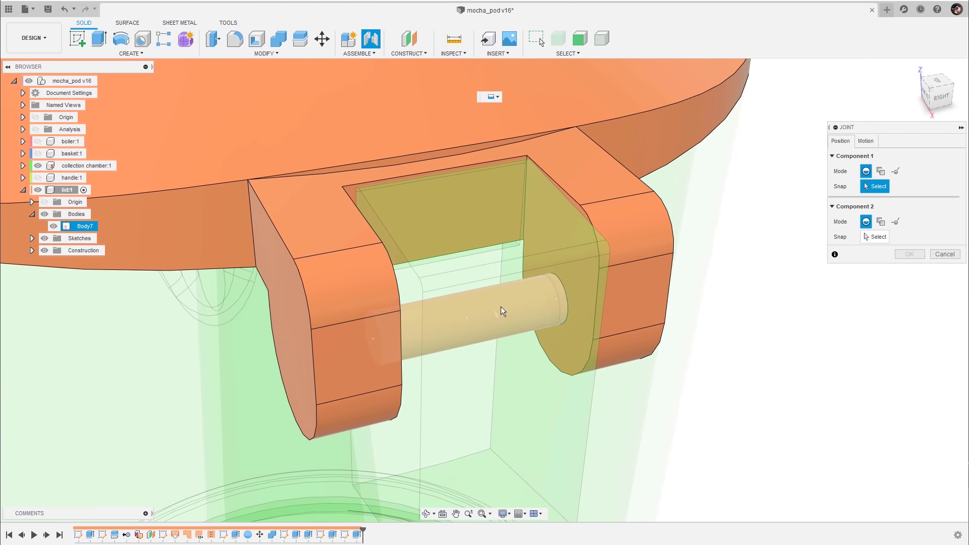
pyautogui.click(472, 316)
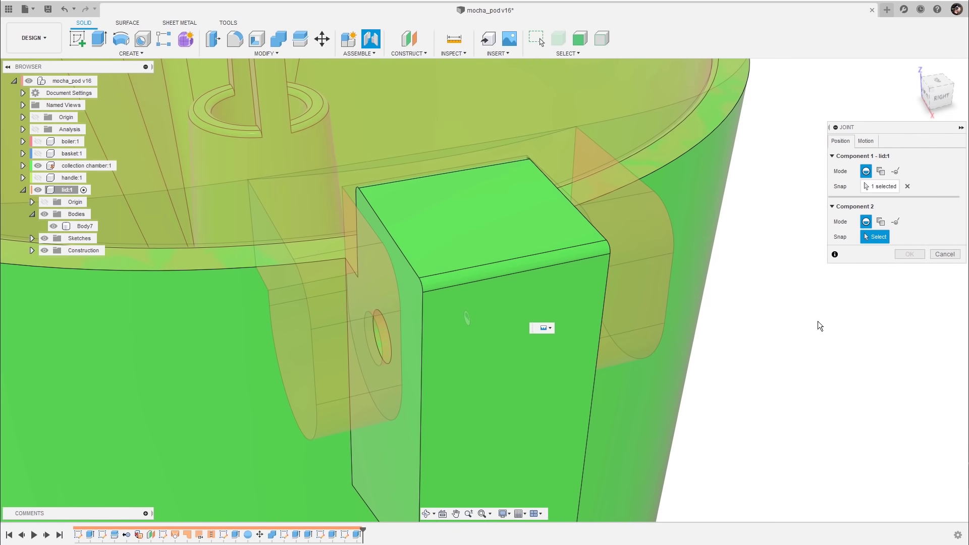
# - Snap the joint's second component origin to the middle of the hole through the collection chamber's lug
pyautogui.scroll(-6, 758, 243)
pyautogui.keyDown('shift'); pyautogui.moveTo(757, 243); pyautogui.dragTo(414, 250, button='middle'); pyautogui.keyUp('shift')
pyautogui.scroll(8, 708, 194)
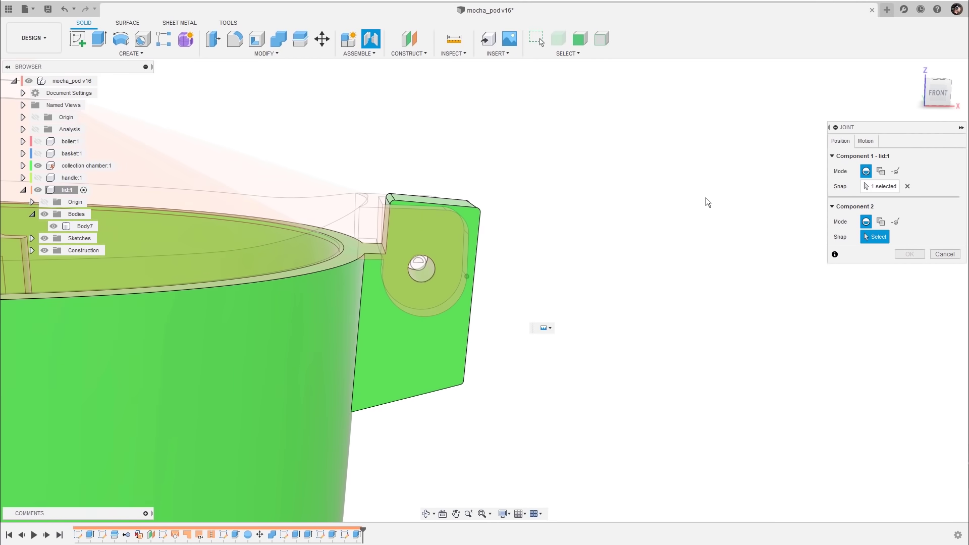
pyautogui.scroll(-4, 773, 193)
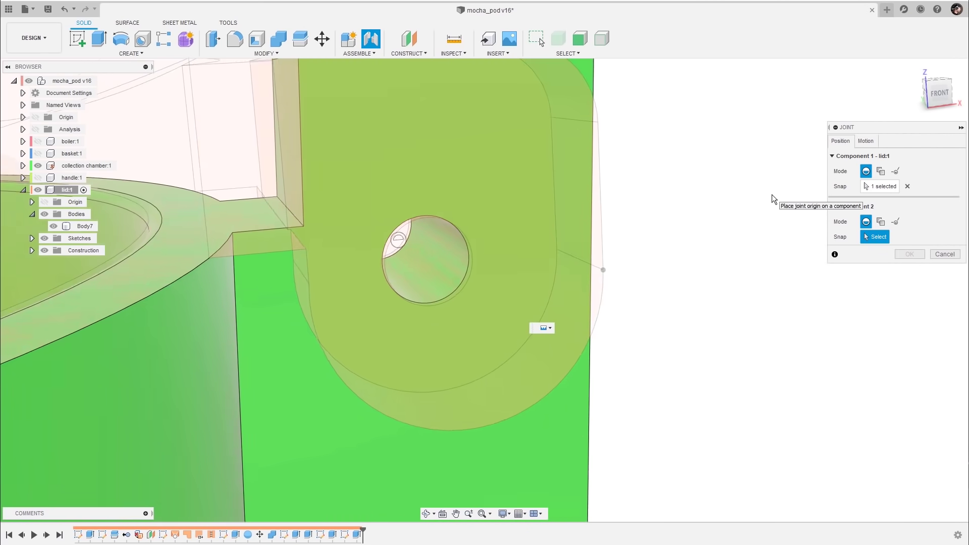
pyautogui.scroll(2, 772, 195)
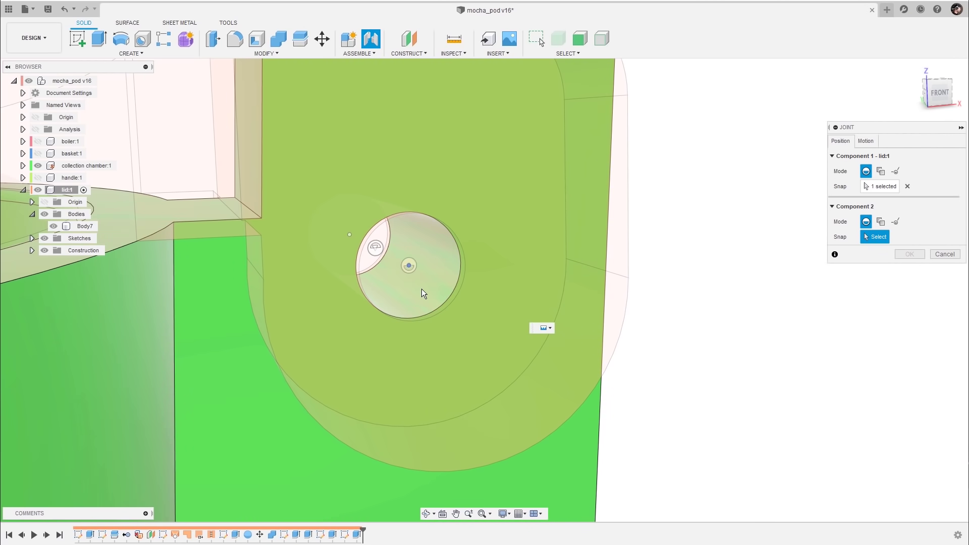
pyautogui.click(377, 249)
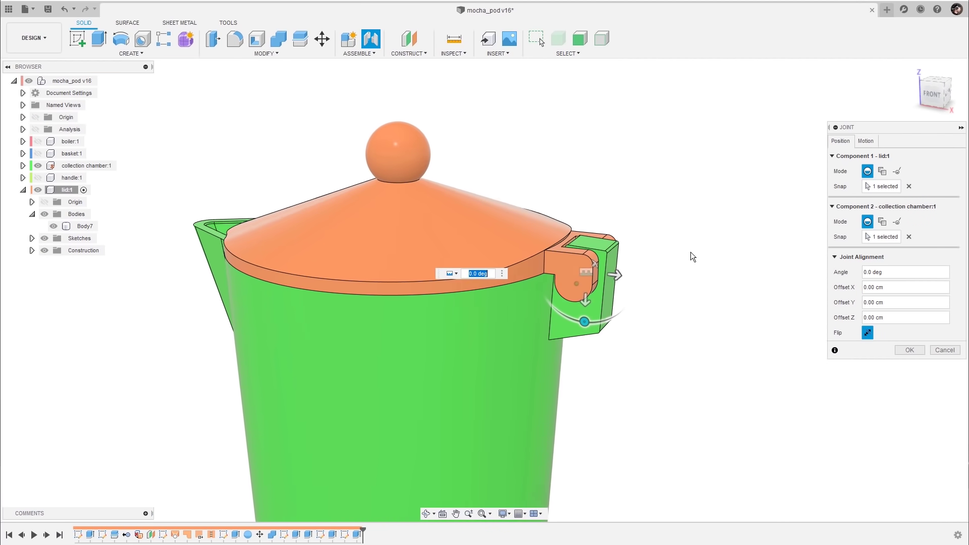
# - Set the joint motion to Revolute about the Z axis and create the joint between lid and collection chamber
pyautogui.click(865, 141)
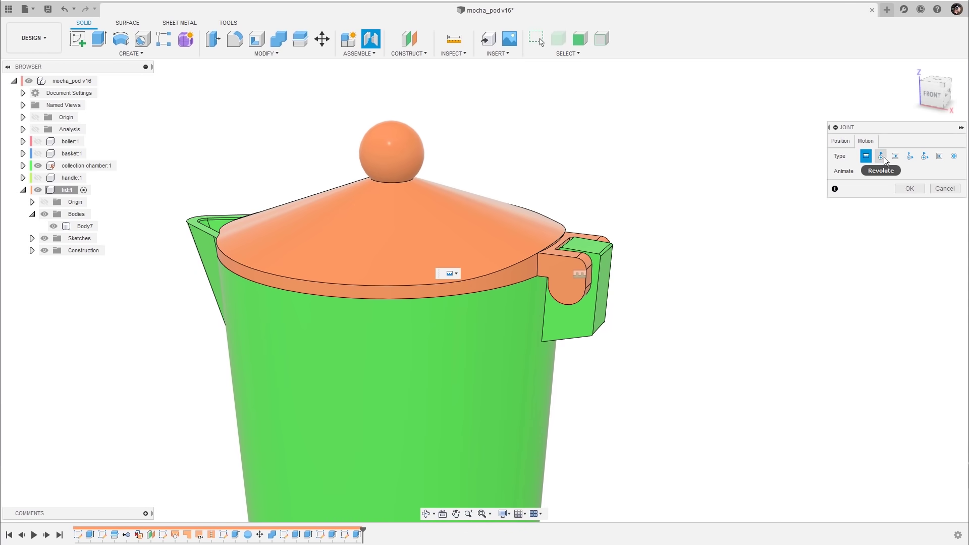
pyautogui.click(881, 157)
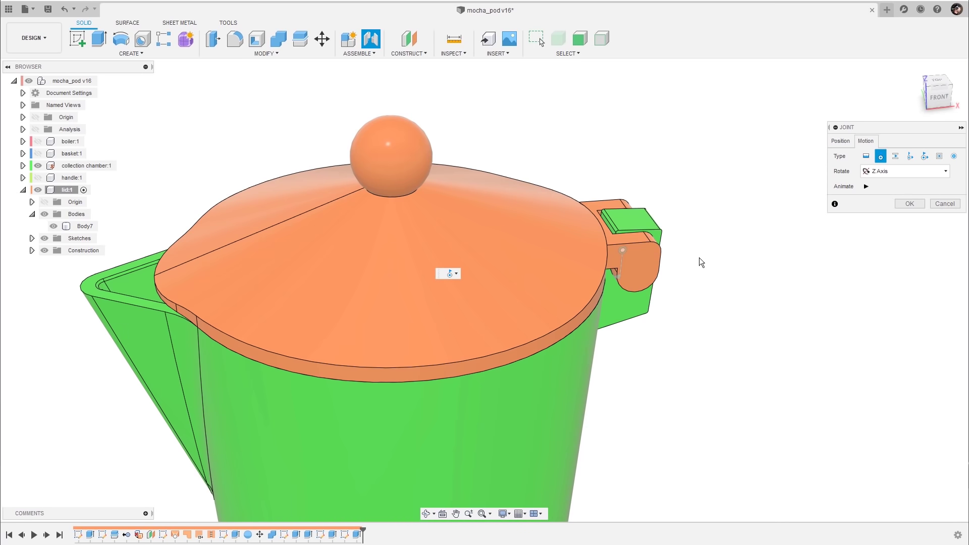
pyautogui.click(840, 141)
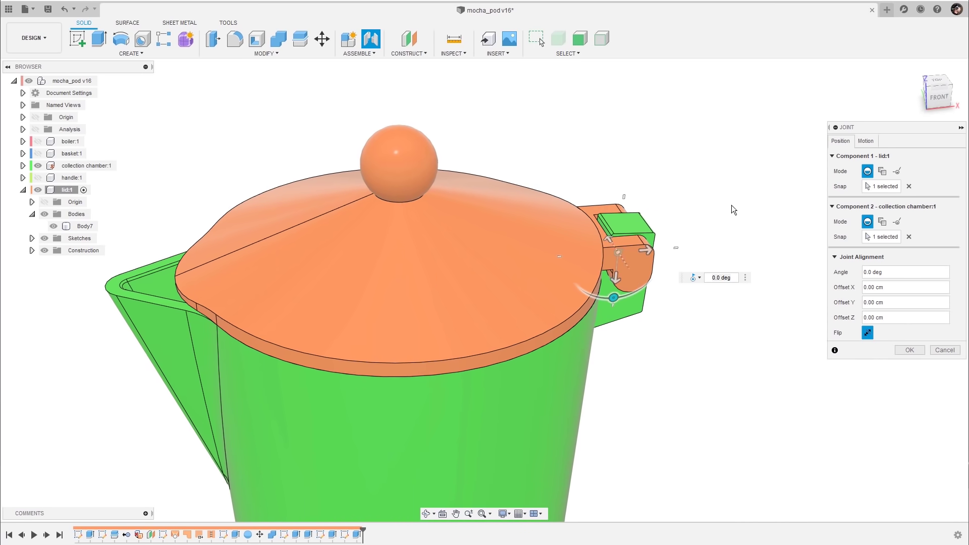
pyautogui.click(910, 350)
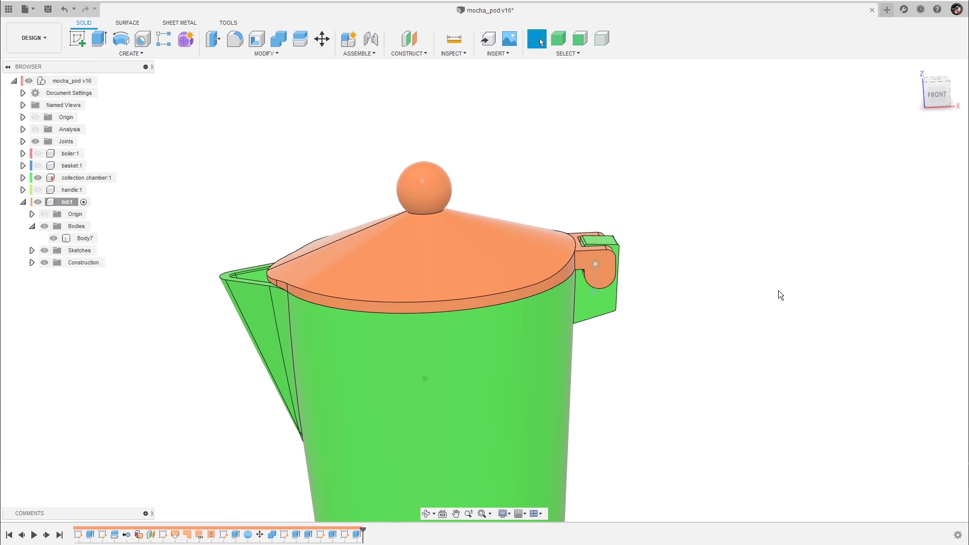
# - Swing the lid around its hinge to test the revolute joint, and revert it to its original position
pyautogui.moveTo(467, 270); pyautogui.dragTo(452, 395)
pyautogui.moveTo(585, 438); pyautogui.dragTo(567, 245)
pyautogui.click(651, 39)
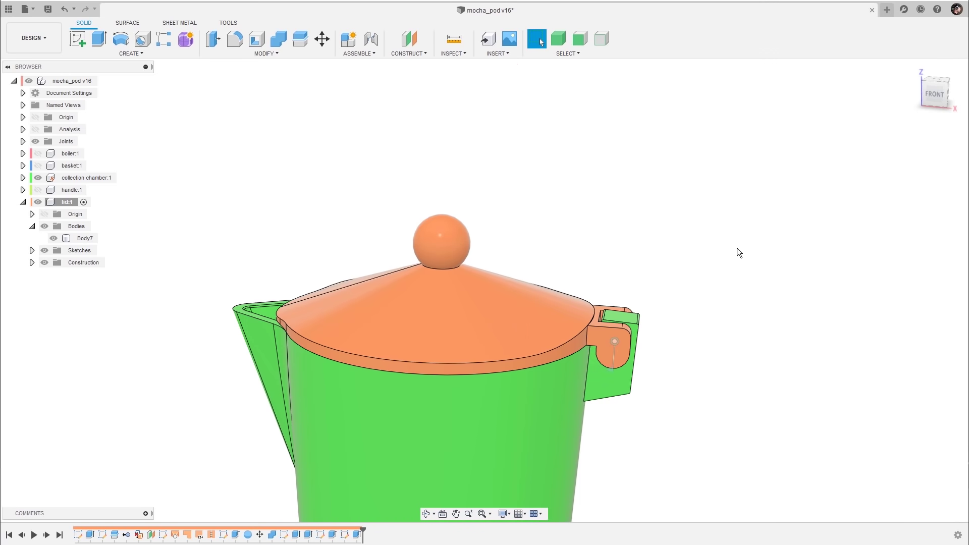
# - Limit the lid joint's rotation to a minimum of 0 deg and a maximum of 88 deg
pyautogui.scroll(5, 753, 244)
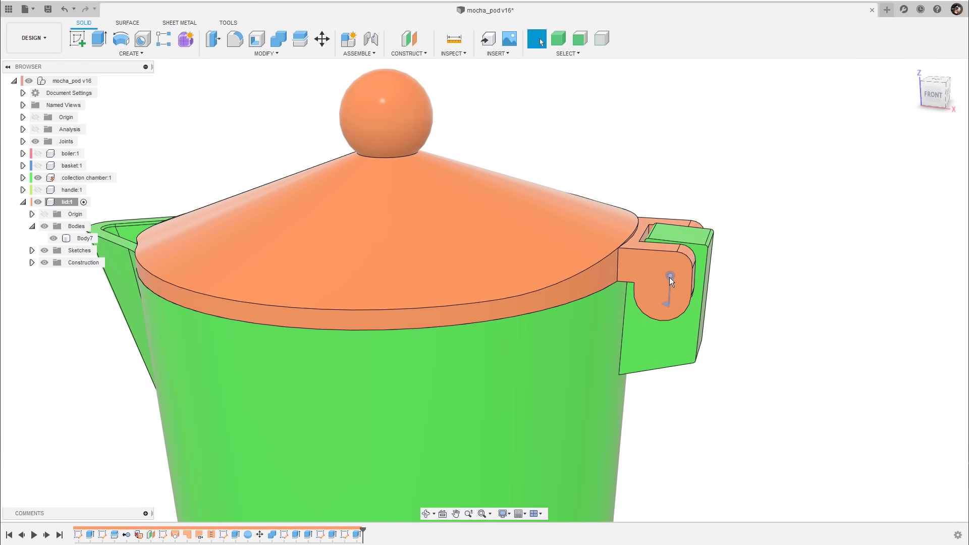
pyautogui.rightClick(670, 276)
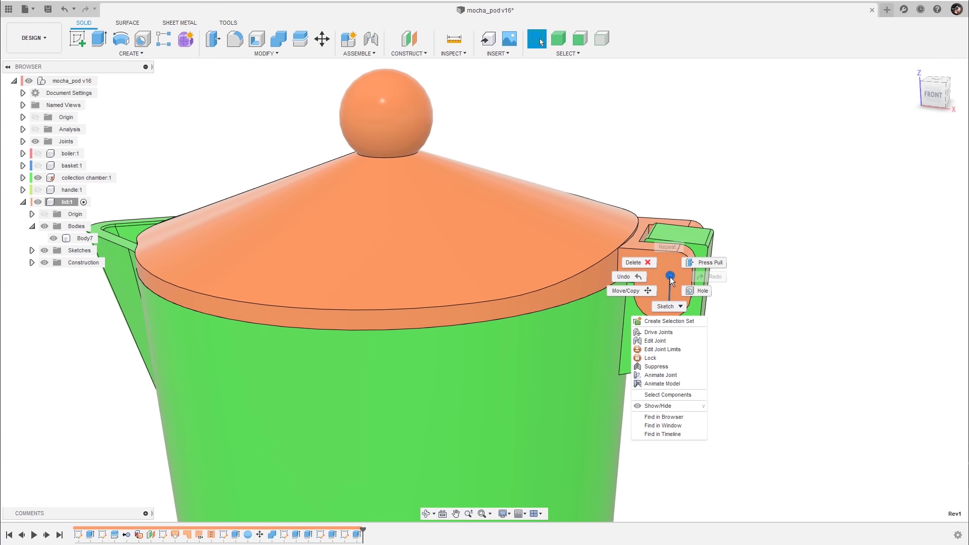
pyautogui.click(676, 351)
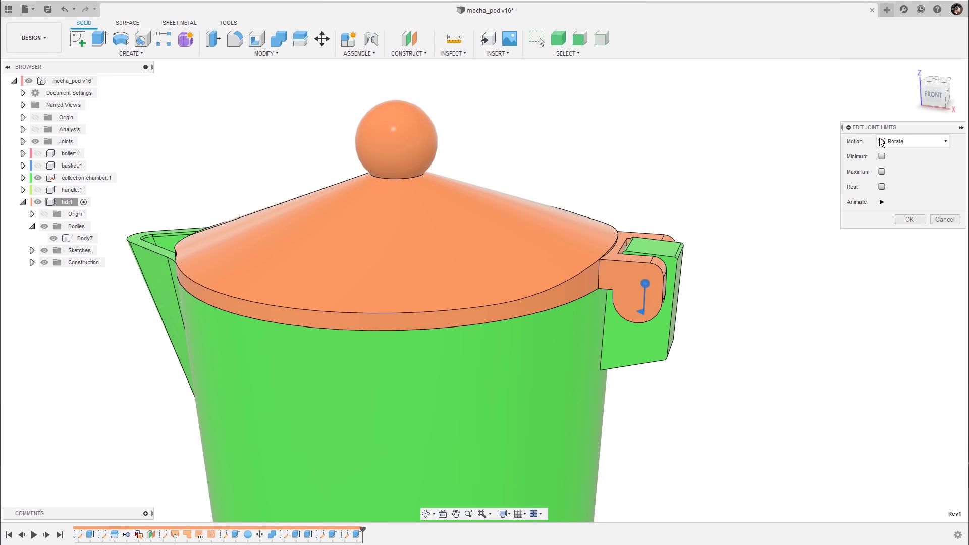
pyautogui.click(882, 156)
pyautogui.click(882, 187)
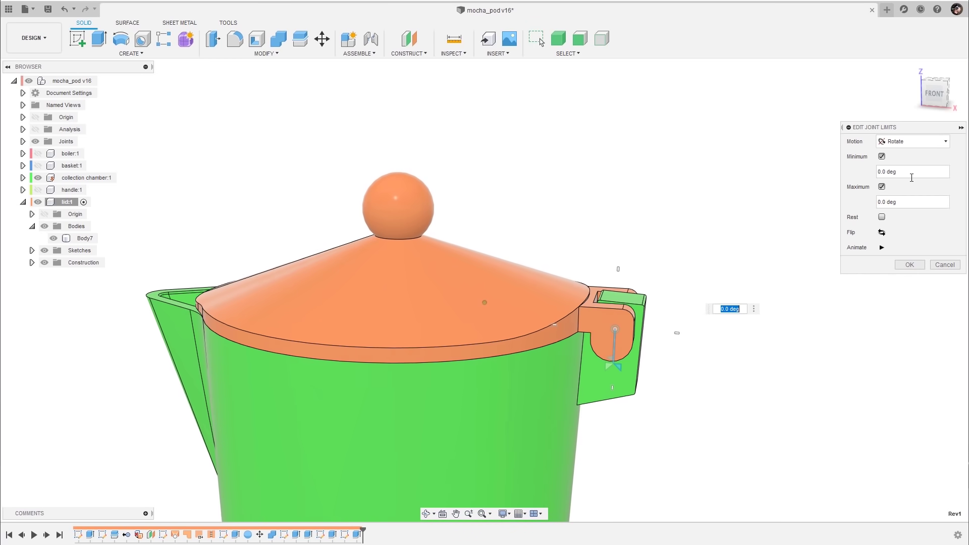
pyautogui.moveTo(620, 365); pyautogui.dragTo(588, 342)
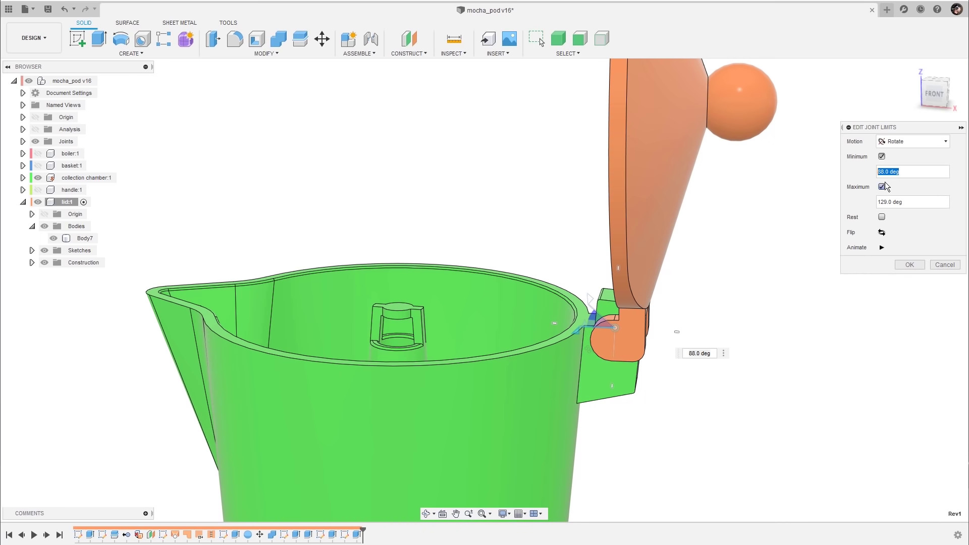
pyautogui.write('0')
pyautogui.click(891, 201)
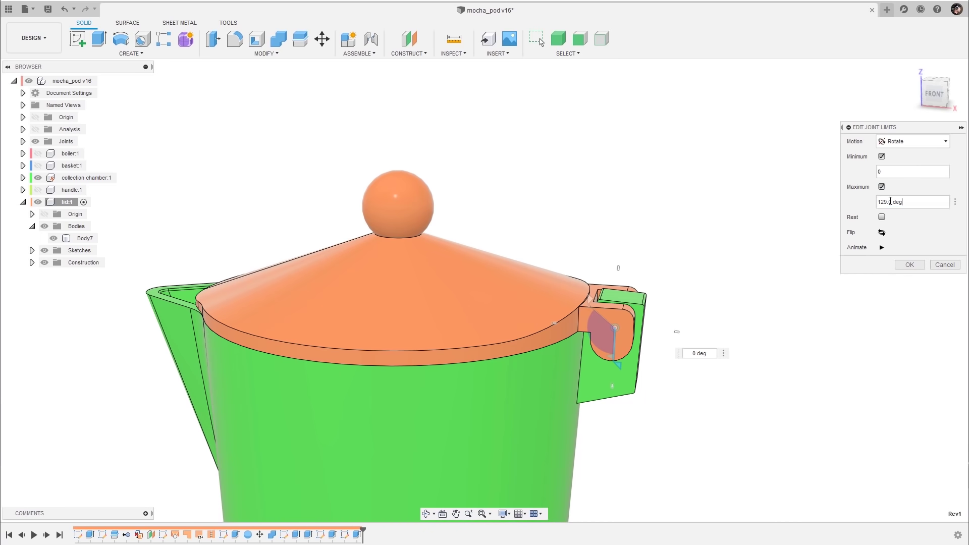
pyautogui.write('88')
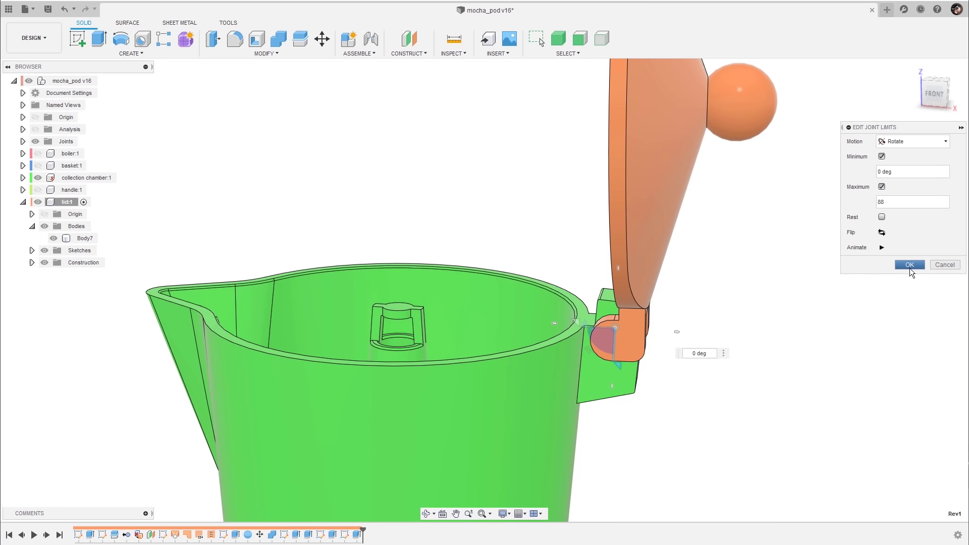
pyautogui.click(912, 265)
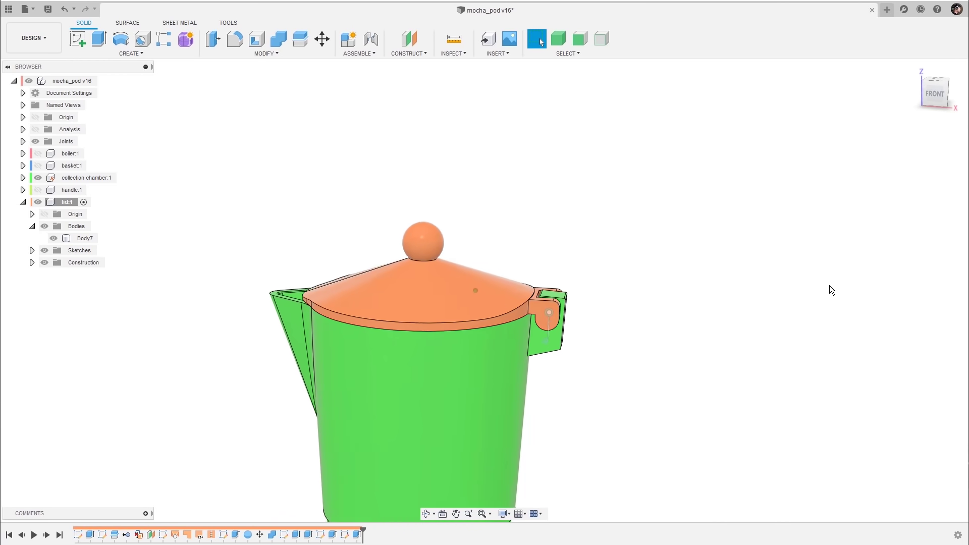
# - Swing the lid open and closed to check the joint limits from several viewing angles
pyautogui.moveTo(433, 283); pyautogui.dragTo(589, 240)
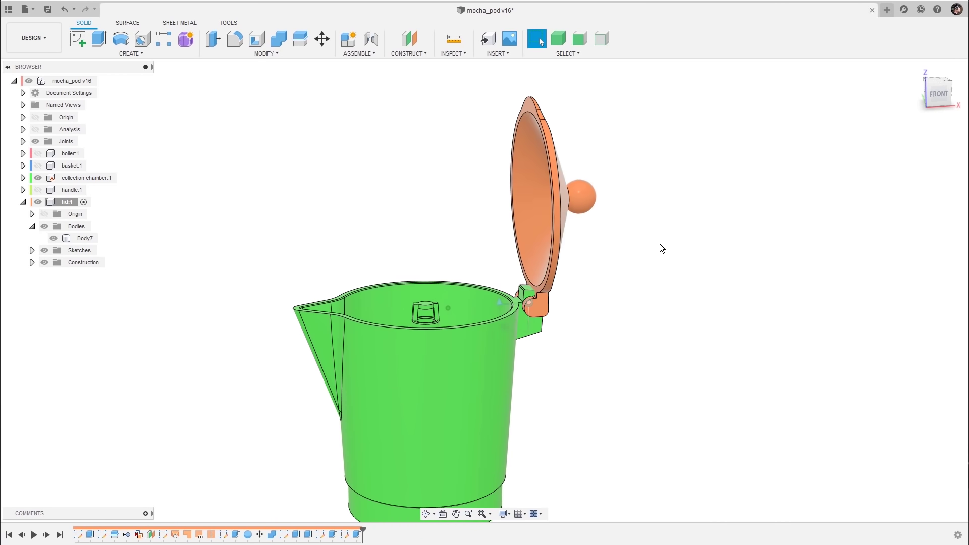
pyautogui.press('F6')
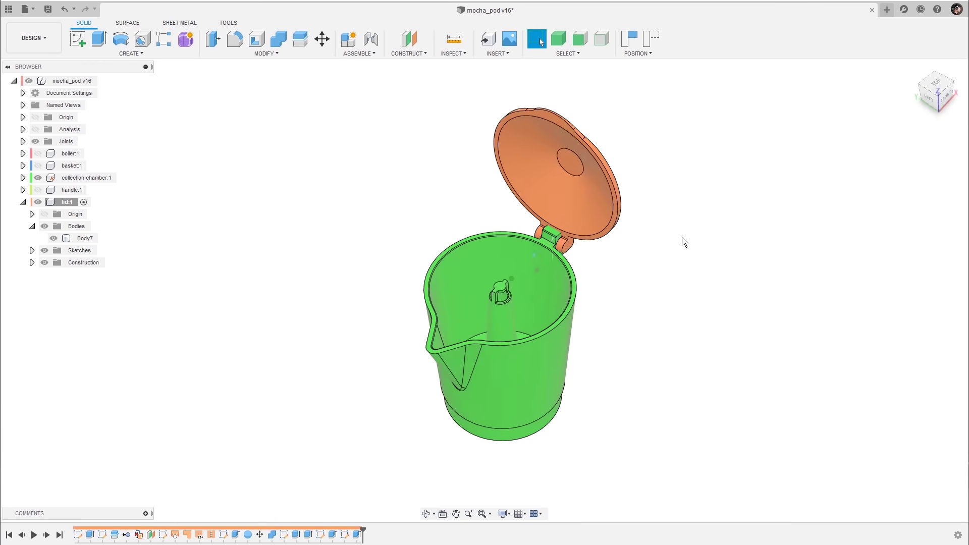
pyautogui.moveTo(578, 195); pyautogui.dragTo(665, 201)
pyautogui.scroll(5, 568, 310)
pyautogui.keyDown('shift'); pyautogui.moveTo(568, 310); pyautogui.dragTo(708, 243, button='middle'); pyautogui.keyUp('shift')
pyautogui.moveTo(600, 152); pyautogui.dragTo(508, 241)
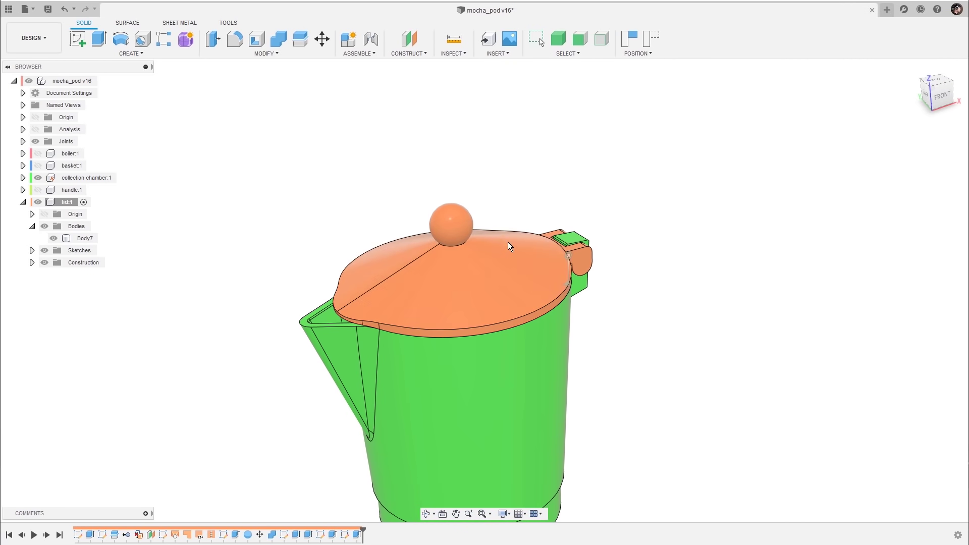
pyautogui.keyDown('shift'); pyautogui.moveTo(723, 197); pyautogui.dragTo(725, 198, button='middle'); pyautogui.keyUp('shift')
# - Show the handle, basket and boiler components and turn off the component color display
pyautogui.click(23, 202)
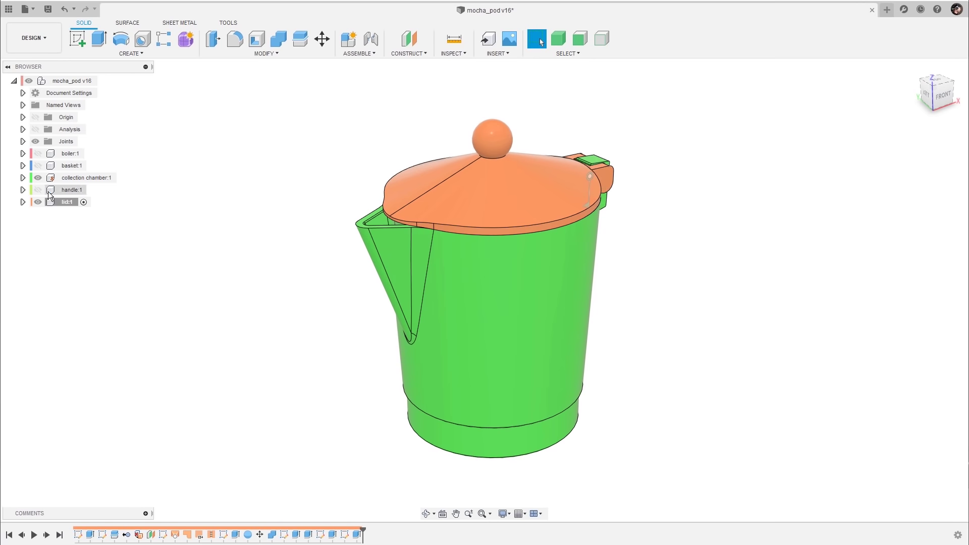
pyautogui.click(37, 190)
pyautogui.click(37, 166)
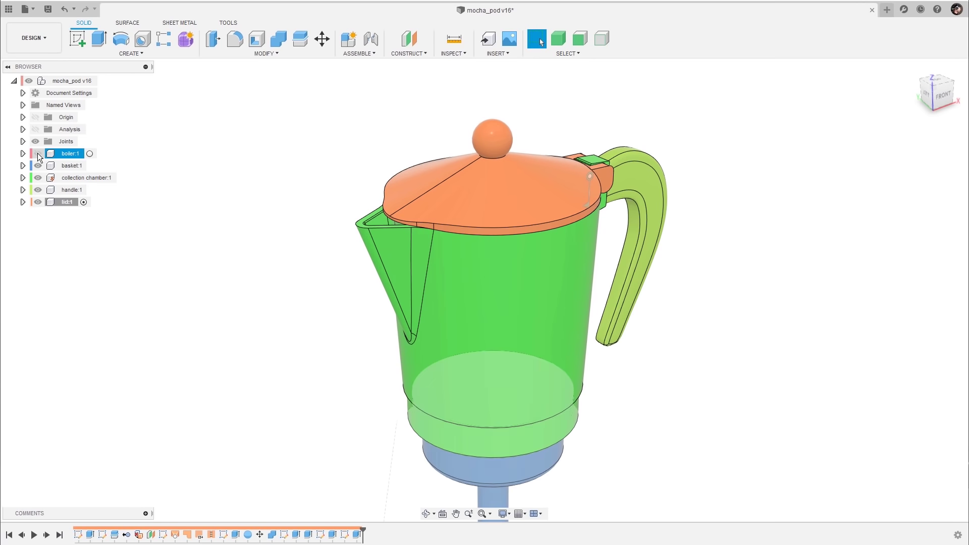
pyautogui.click(38, 153)
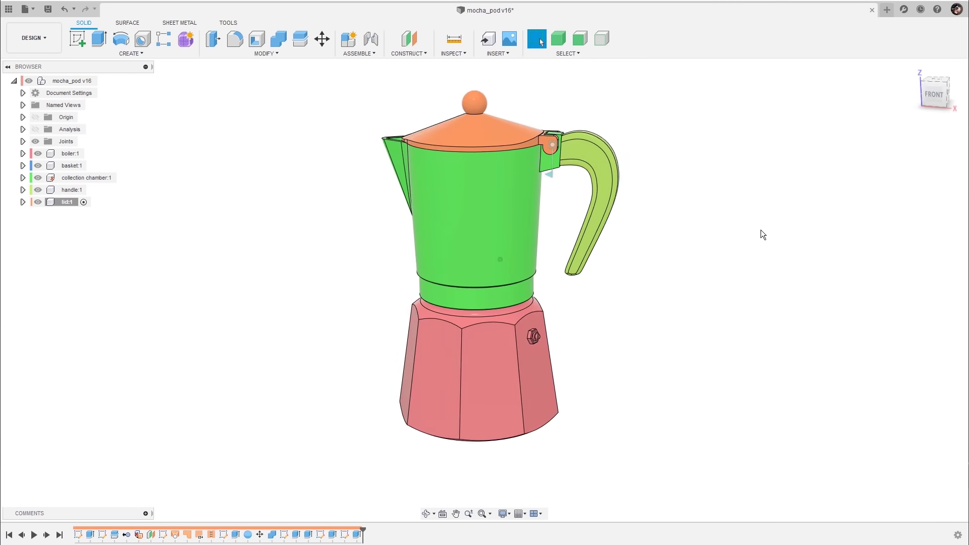
pyautogui.hotkey('shift', 'n')
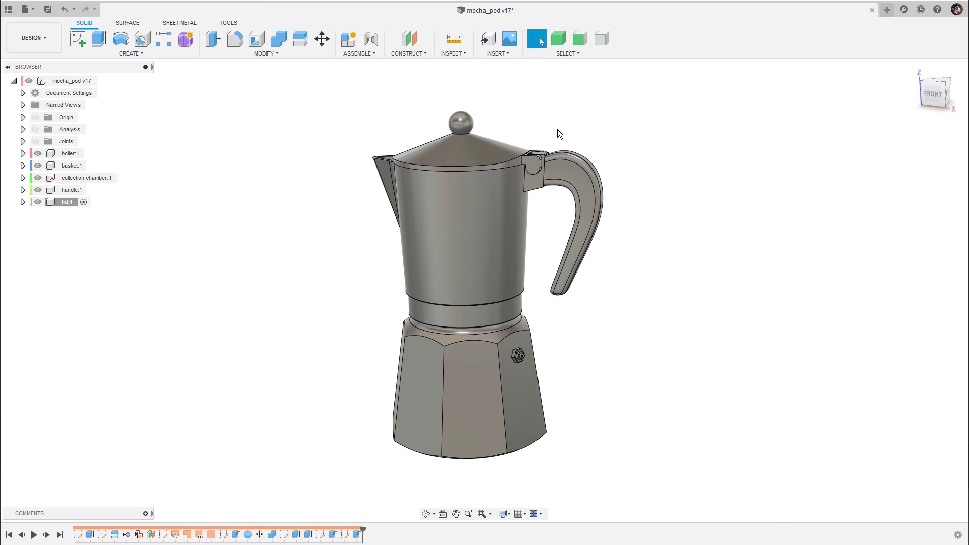
# - Lighten the design's Steel - Satin appearance to RGB 236, 236, 236
pyautogui.click(283, 55)
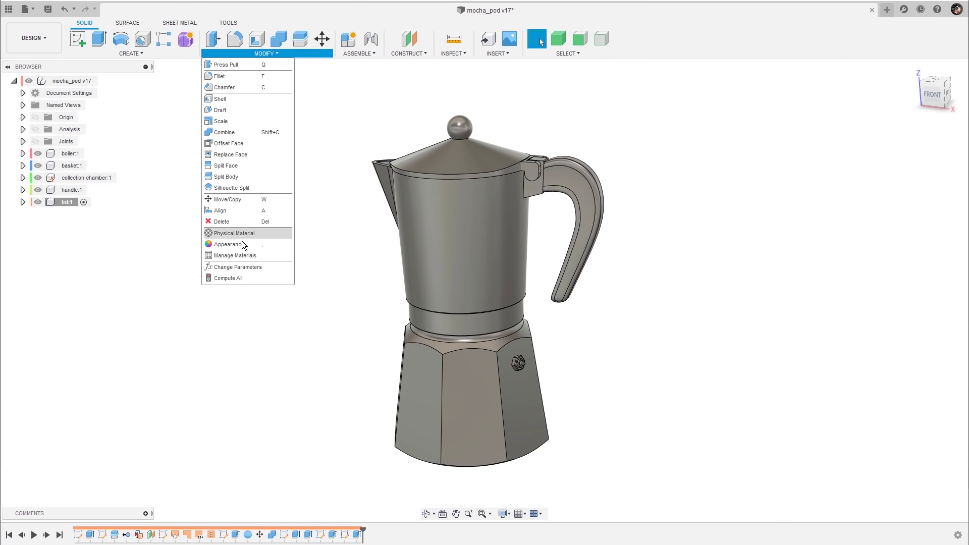
pyautogui.click(271, 247)
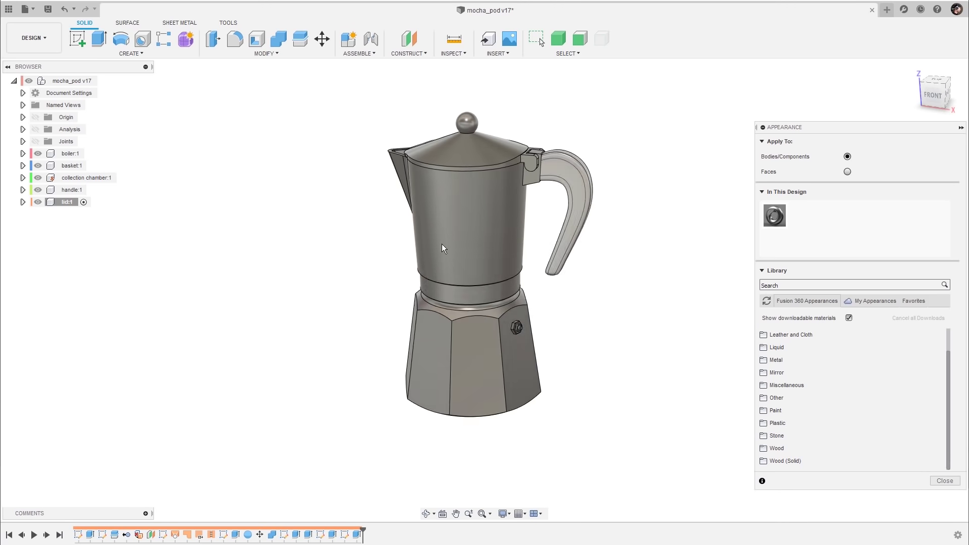
pyautogui.doubleClick(780, 217)
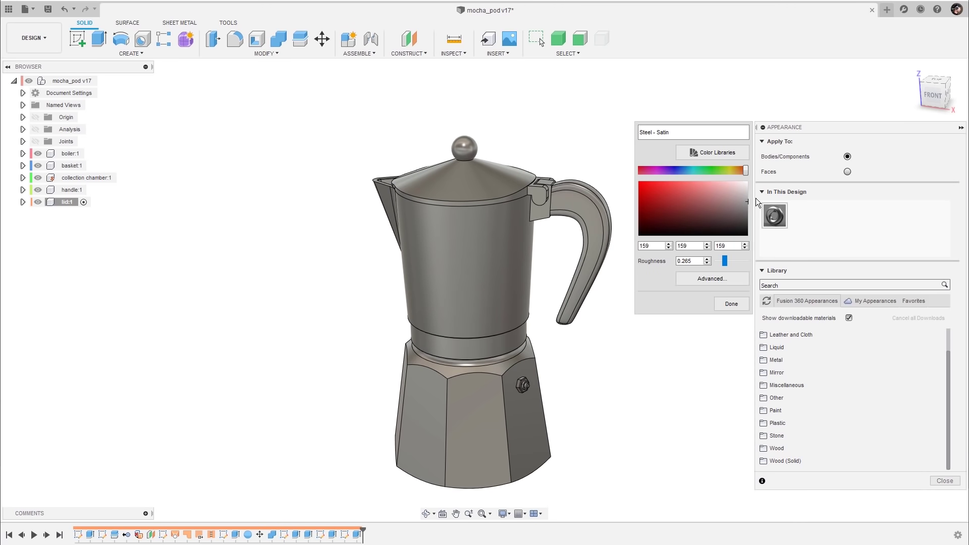
pyautogui.moveTo(748, 201); pyautogui.dragTo(749, 188)
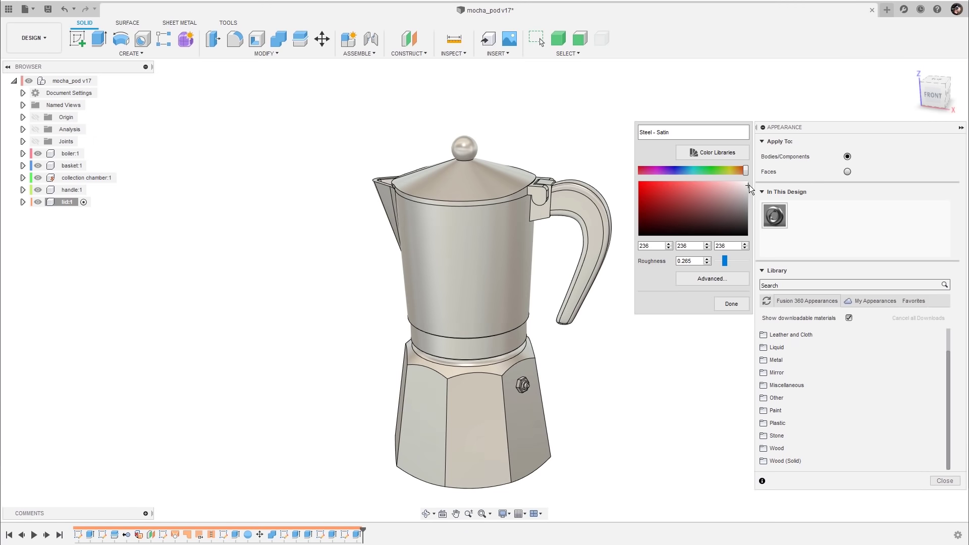
pyautogui.click(732, 304)
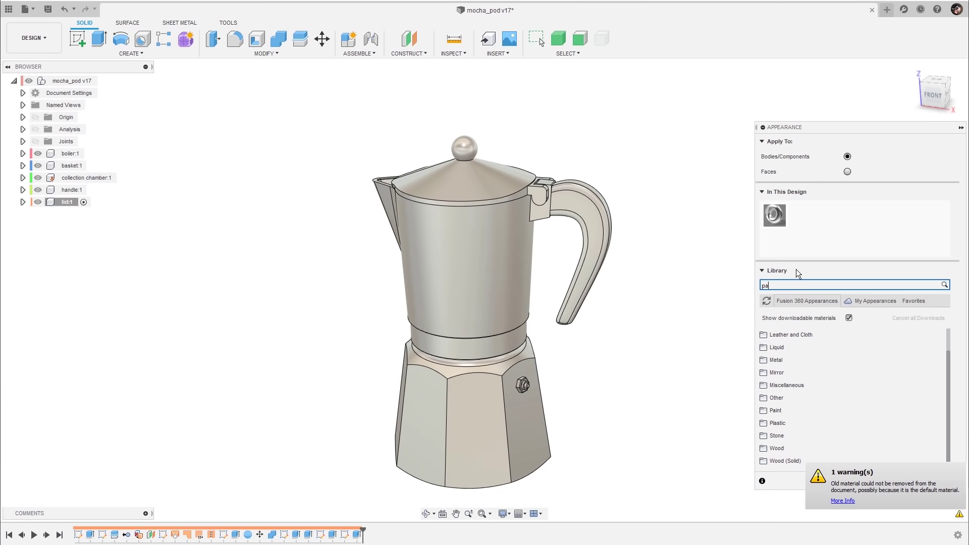
# - Find Plastic - Matte (Black) in the appearance library, add it to the design and apply it to the handle
pyautogui.write('plastic matte')
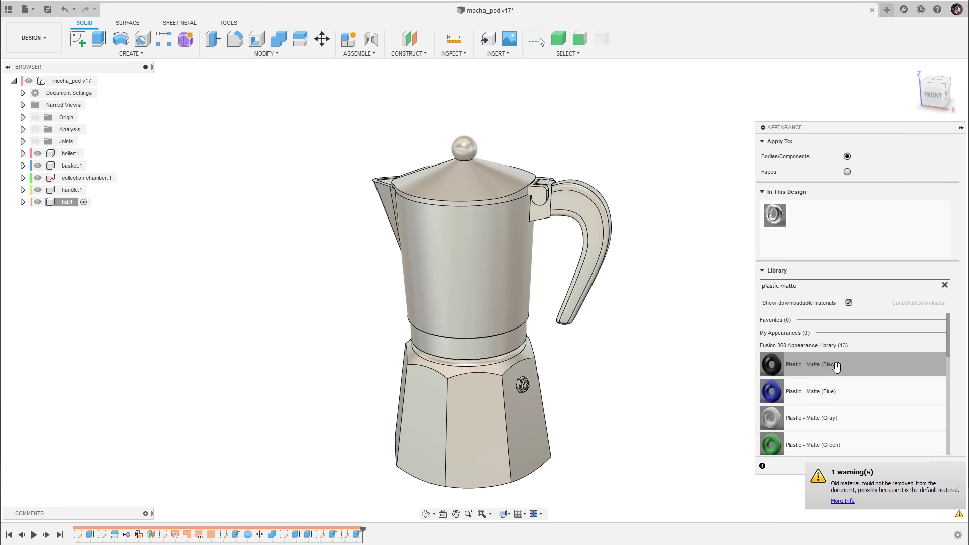
pyautogui.moveTo(837, 366); pyautogui.dragTo(848, 270)
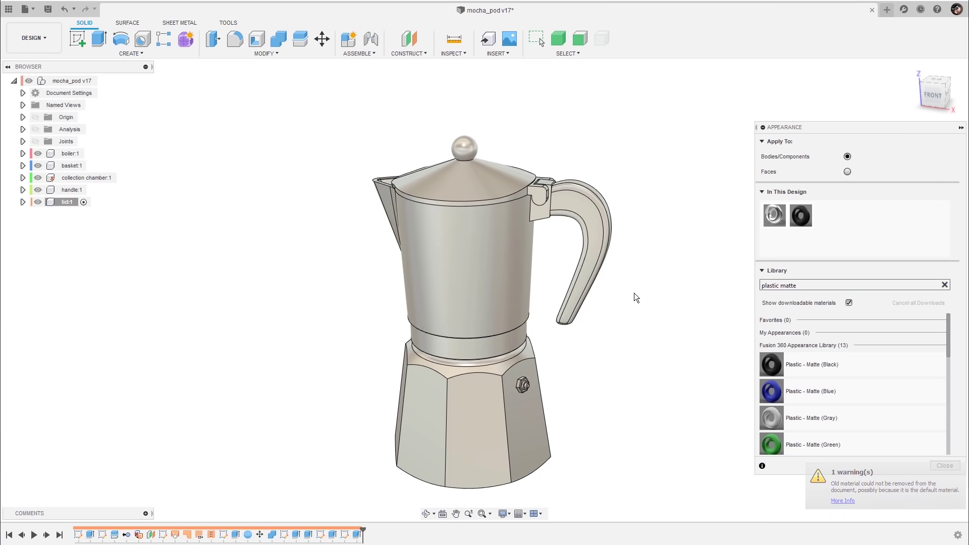
pyautogui.scroll(5, 634, 297)
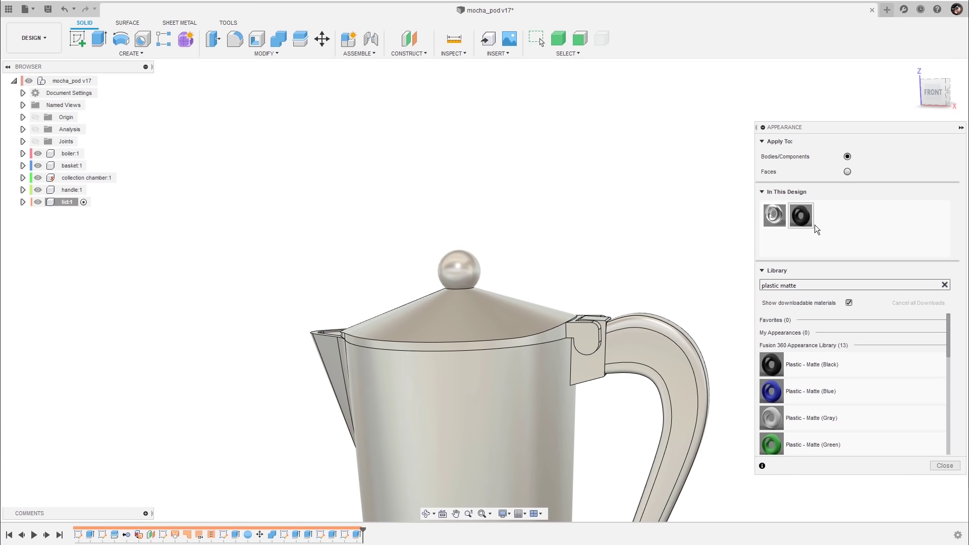
pyautogui.moveTo(805, 212); pyautogui.dragTo(646, 350)
# - Apply Plastic - Matte (Black) to only the face of the lid's ball knob
pyautogui.scroll(4, 652, 202)
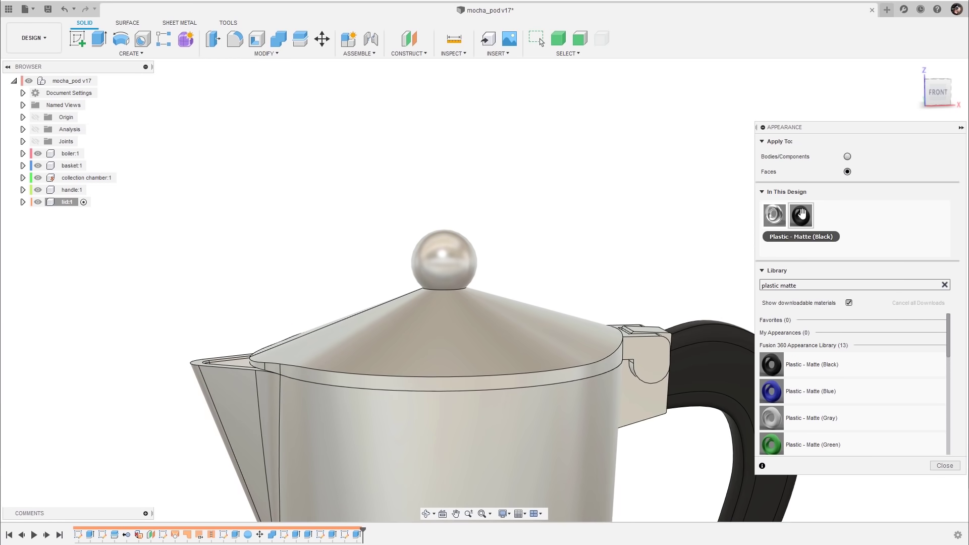
pyautogui.moveTo(481, 277); pyautogui.dragTo(450, 259)
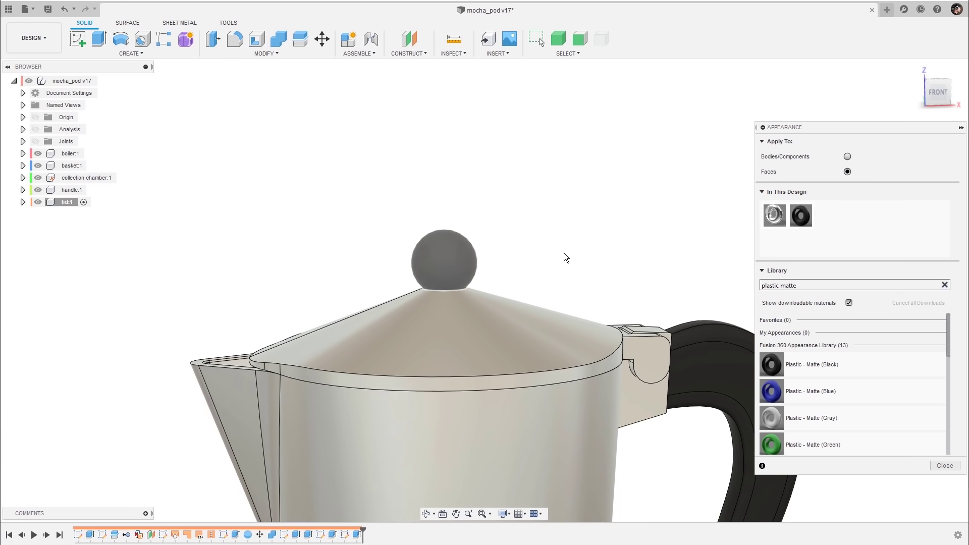
pyautogui.scroll(-3, 640, 210)
pyautogui.scroll(5, 650, 208)
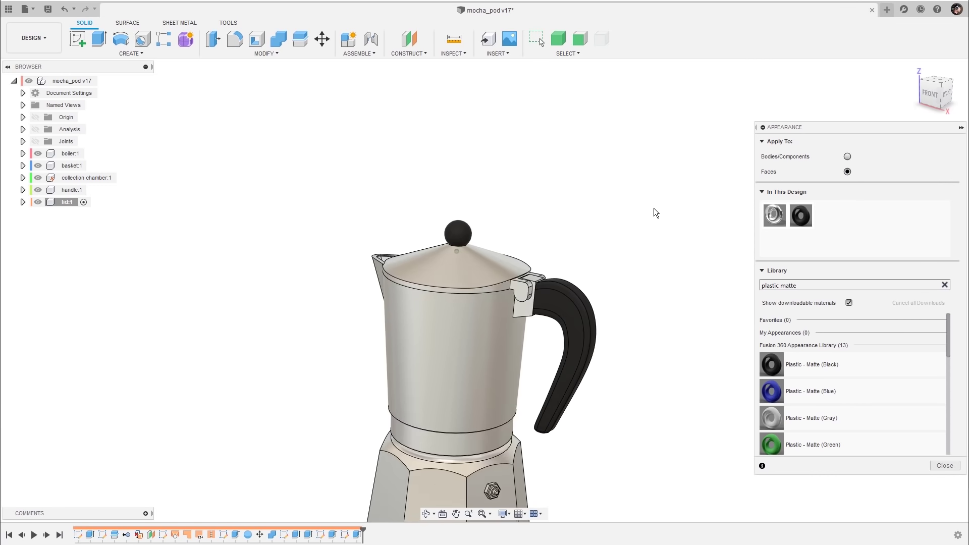
# - Lighten the design's Plastic - Matte (Black) appearance to dark gray, RGB 77, 77, 77
pyautogui.doubleClick(802, 217)
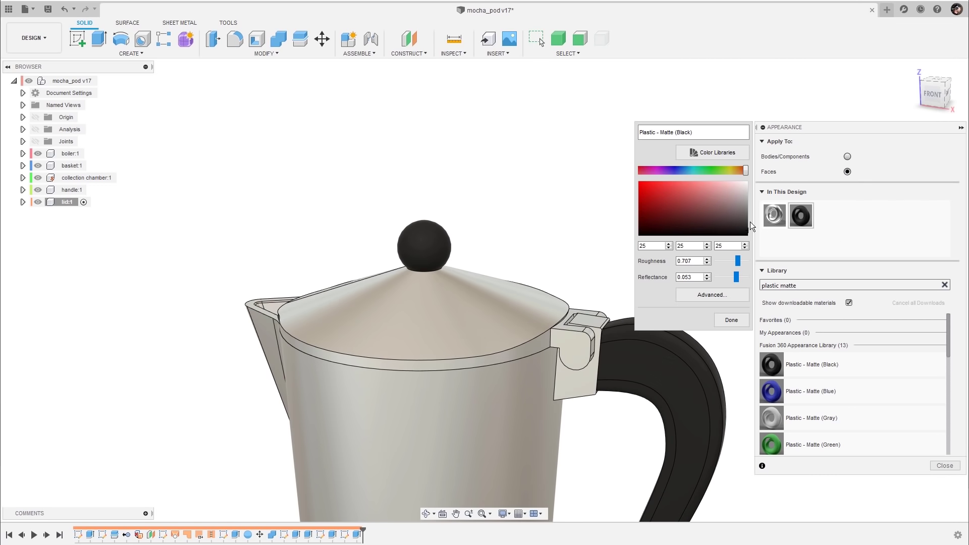
pyautogui.moveTo(746, 225); pyautogui.dragTo(750, 220)
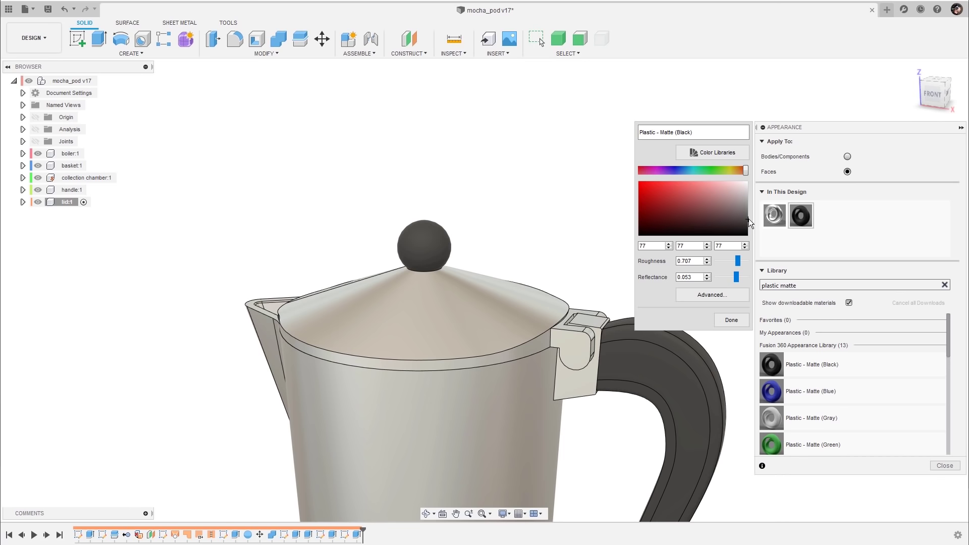
pyautogui.click(732, 320)
pyautogui.scroll(-3, 629, 251)
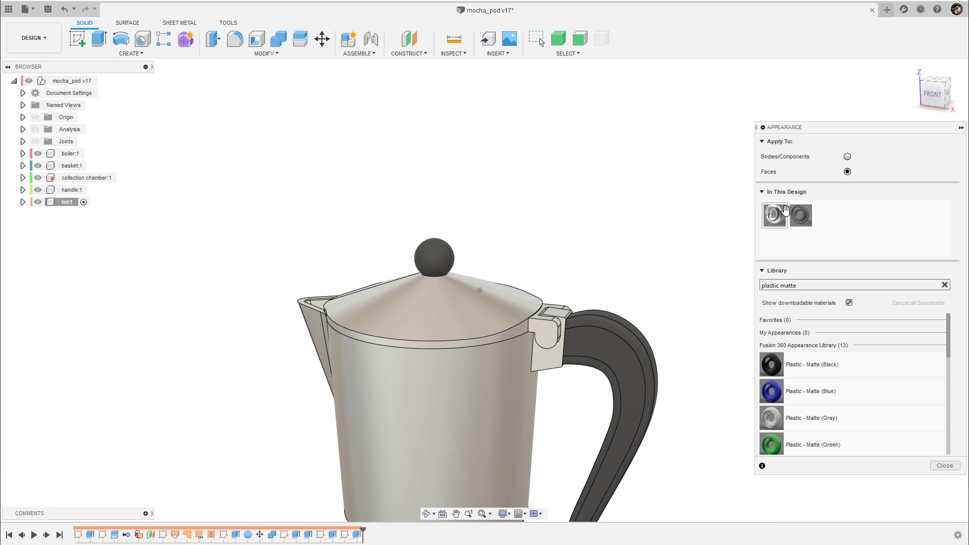
# - Duplicate the Steel - Satin appearance and recolor the copy to magenta, RGB 212, 72, 233
pyautogui.rightClick(778, 216)
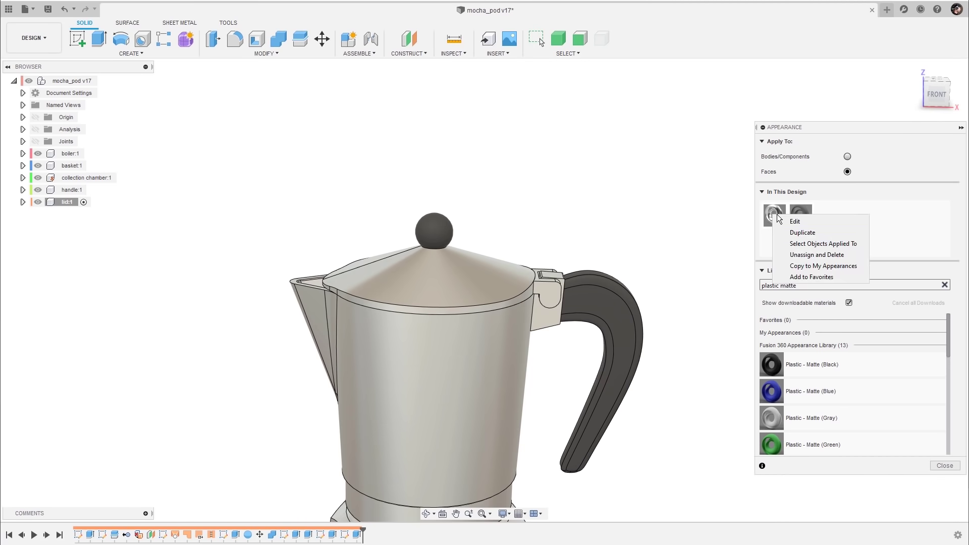
pyautogui.click(805, 233)
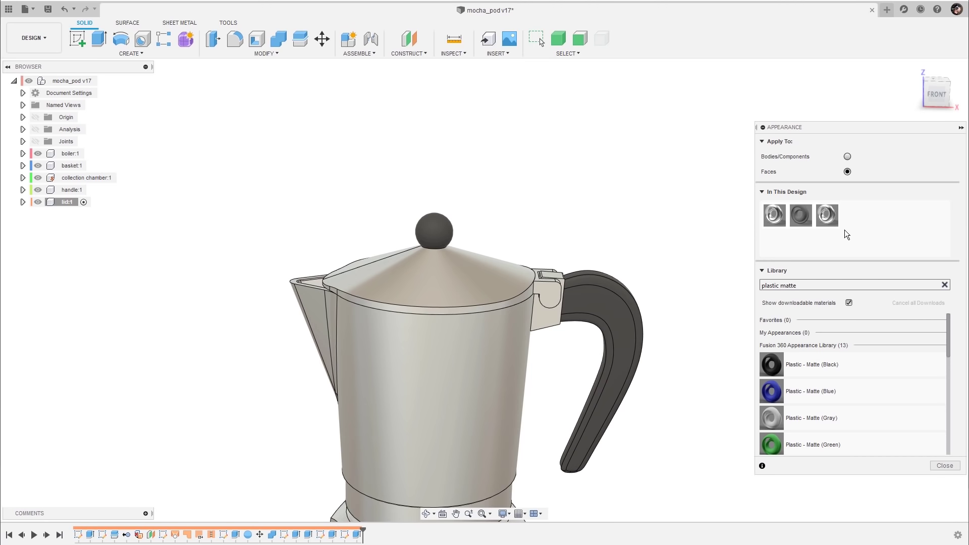
pyautogui.doubleClick(828, 216)
pyautogui.moveTo(741, 171); pyautogui.dragTo(660, 169)
pyautogui.click(674, 187)
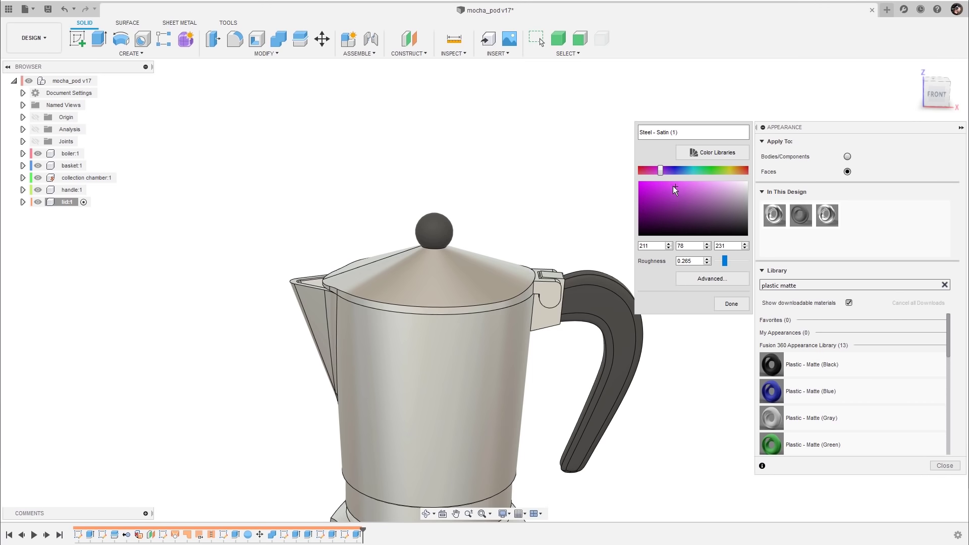
pyautogui.click(732, 304)
# - Apply the magenta steel appearance to the collection chamber's outer wall, spout and handle bracket faces
pyautogui.keyDown('shift'); pyautogui.moveTo(675, 232); pyautogui.dragTo(726, 212, button='middle'); pyautogui.keyUp('shift')
pyautogui.moveTo(830, 212); pyautogui.dragTo(525, 303)
pyautogui.keyDown('shift'); pyautogui.moveTo(641, 154); pyautogui.dragTo(672, 152, button='middle'); pyautogui.keyUp('shift')
pyautogui.moveTo(827, 212); pyautogui.dragTo(451, 232)
pyautogui.keyDown('shift'); pyautogui.moveTo(492, 245); pyautogui.dragTo(536, 242, button='middle'); pyautogui.keyUp('shift')
pyautogui.moveTo(827, 212); pyautogui.dragTo(418, 241)
pyautogui.keyDown('shift'); pyautogui.moveTo(417, 241); pyautogui.dragTo(707, 228, button='middle'); pyautogui.keyUp('shift')
pyautogui.moveTo(827, 214); pyautogui.dragTo(431, 331)
pyautogui.scroll(3, 485, 344)
pyautogui.moveTo(827, 215); pyautogui.dragTo(499, 339)
pyautogui.scroll(-4, 505, 323)
pyautogui.keyDown('shift'); pyautogui.moveTo(505, 202); pyautogui.dragTo(510, 250, button='middle'); pyautogui.keyUp('shift')
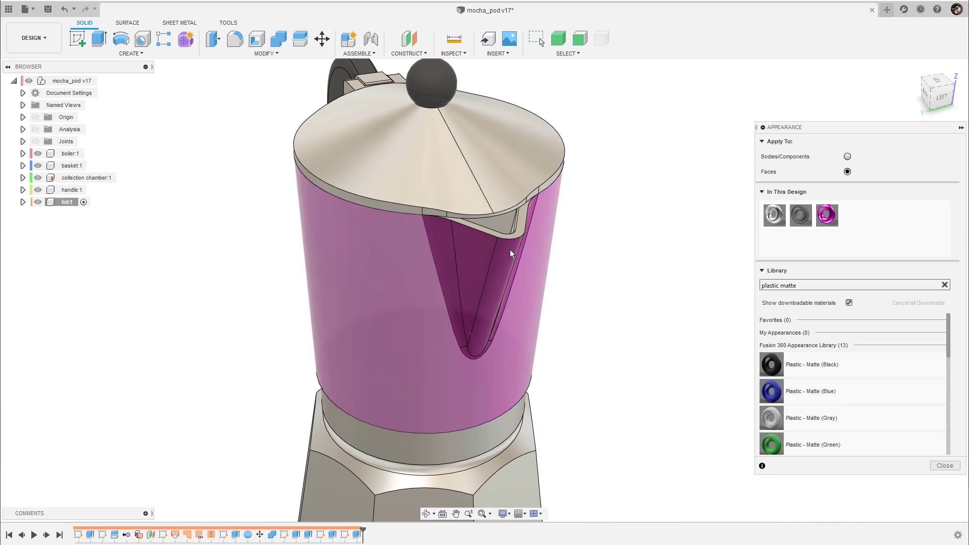
pyautogui.keyDown('shift'); pyautogui.moveTo(656, 282); pyautogui.dragTo(655, 250, button='middle'); pyautogui.keyUp('shift')
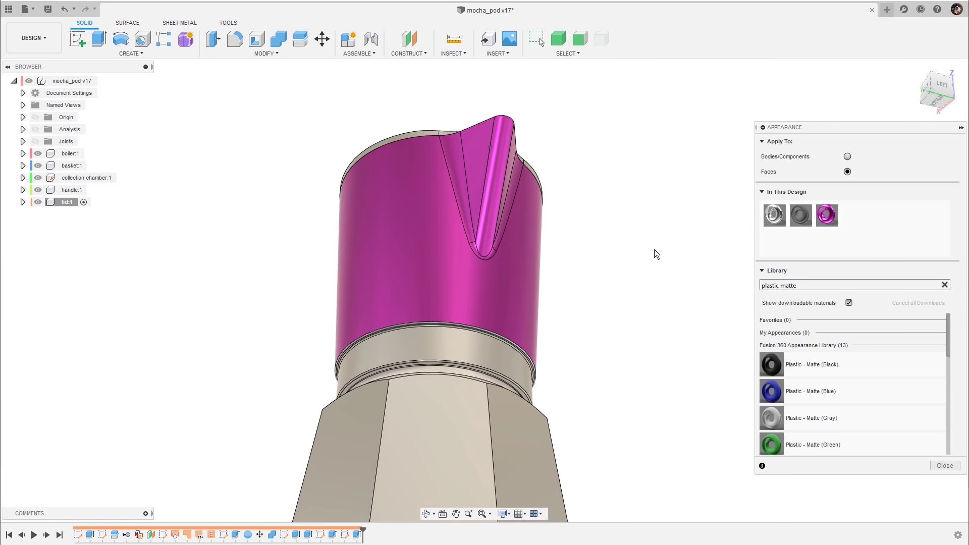
# - Apply the magenta steel to the remaining small collection chamber faces near its lower edge and around the handle bracket
pyautogui.scroll(5, 656, 250)
pyautogui.scroll(3, 659, 250)
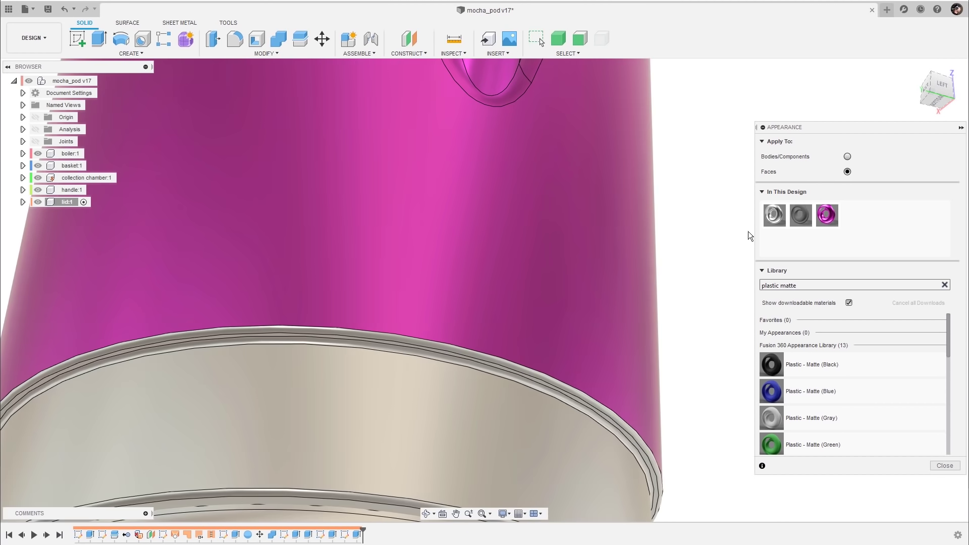
pyautogui.moveTo(478, 353); pyautogui.dragTo(628, 320)
pyautogui.scroll(3, 482, 356)
pyautogui.scroll(-10, 680, 214)
pyautogui.keyDown('shift'); pyautogui.moveTo(680, 214); pyautogui.dragTo(834, 248, button='middle'); pyautogui.keyUp('shift')
pyautogui.scroll(10, 677, 205)
pyautogui.scroll(-10, 701, 221)
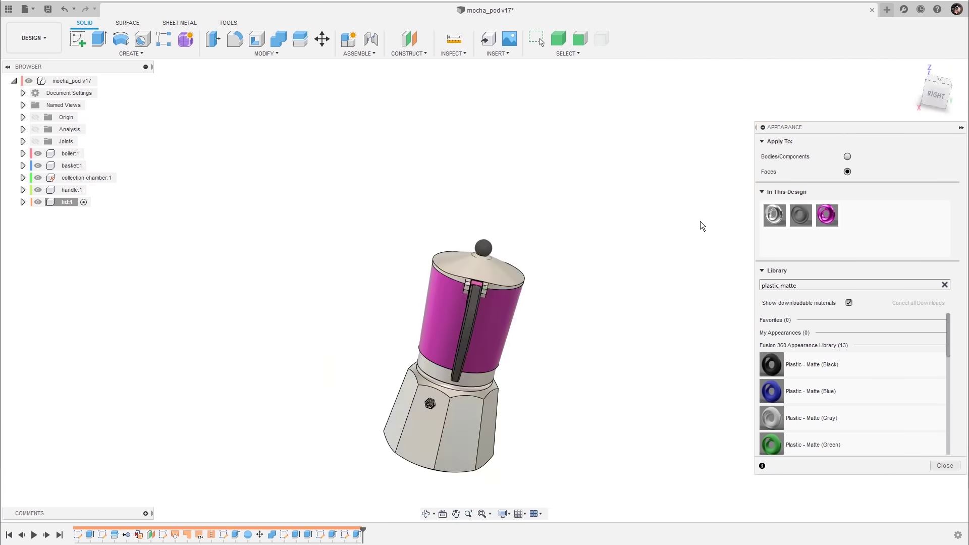
pyautogui.scroll(10, 701, 221)
pyautogui.moveTo(827, 215); pyautogui.dragTo(680, 308)
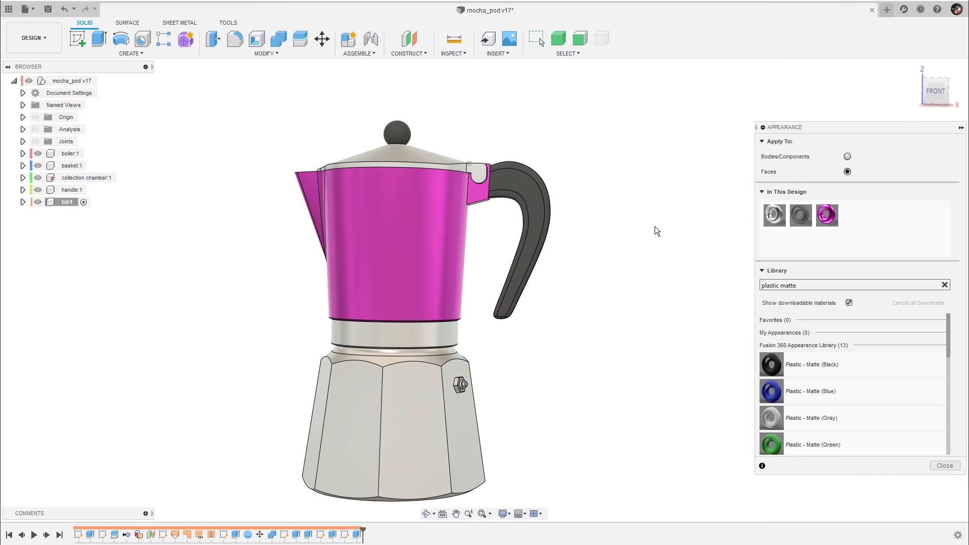
# - Duplicate the magenta steel appearance and recolor the copy to green, RGB 120, 221, 92
pyautogui.rightClick(827, 215)
pyautogui.click(864, 237)
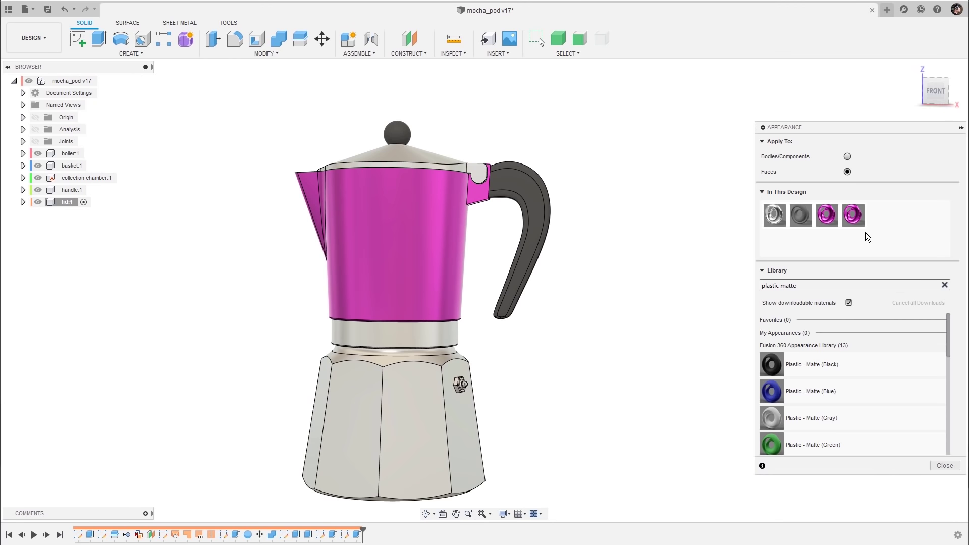
pyautogui.doubleClick(854, 215)
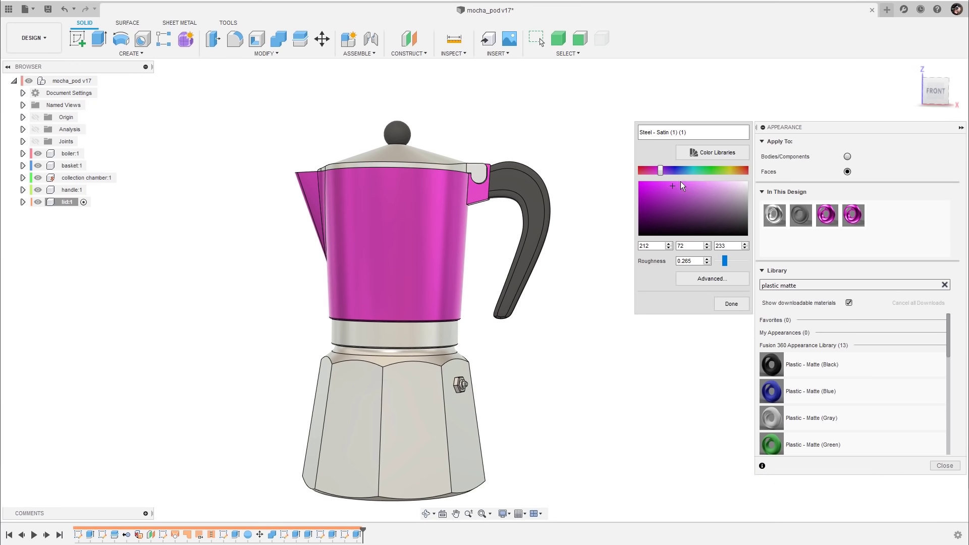
pyautogui.moveTo(661, 172); pyautogui.dragTo(713, 172)
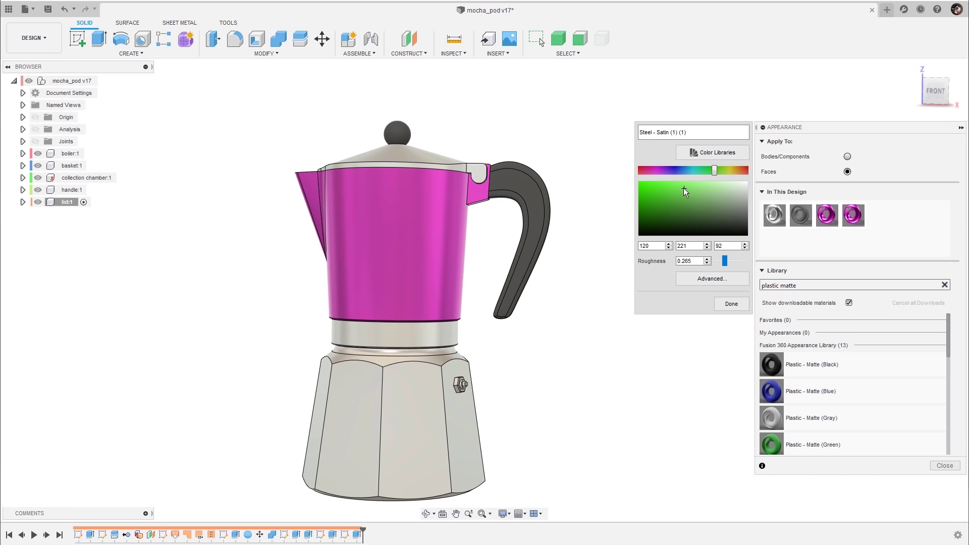
pyautogui.click(674, 329)
# - Apply the green steel to the boiler's faceted side faces, finish editing appearances and save the design
pyautogui.scroll(5, 650, 260)
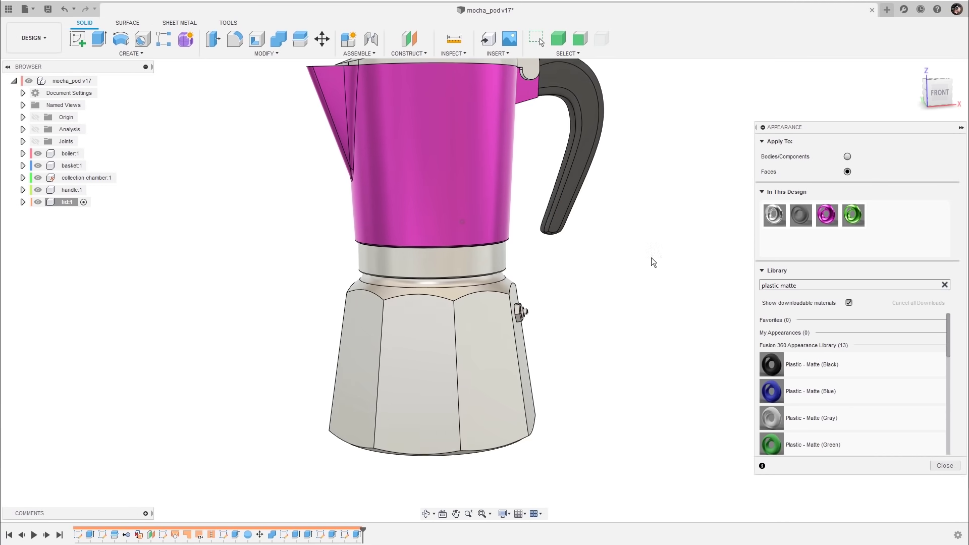
pyautogui.moveTo(582, 358); pyautogui.dragTo(414, 381)
pyautogui.moveTo(853, 215); pyautogui.dragTo(497, 376)
pyautogui.moveTo(853, 217); pyautogui.dragTo(554, 371)
pyautogui.moveTo(555, 371); pyautogui.dragTo(553, 371)
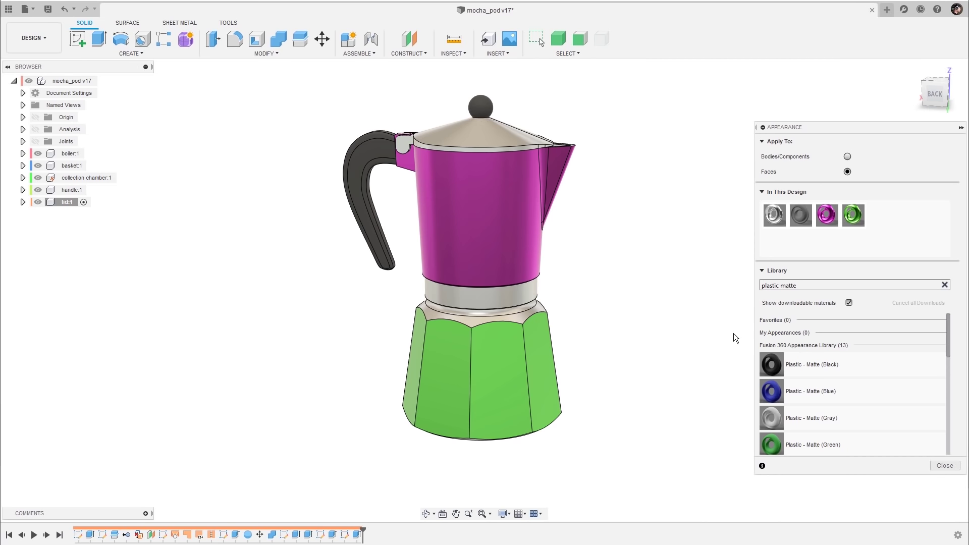
pyautogui.click(944, 465)
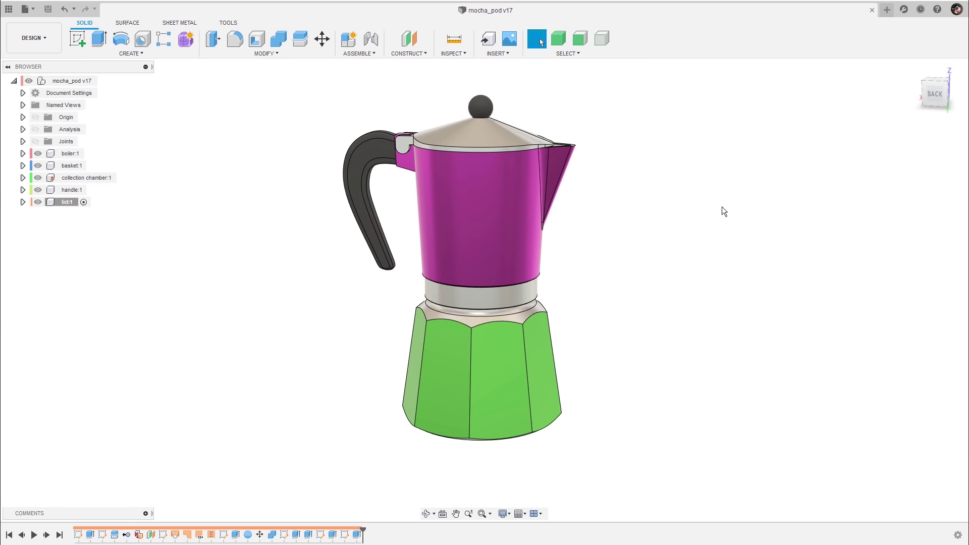
# - Insert Bialetti_Logo.png from the computer as a decal on the back side of the collection chamber's magenta wall
pyautogui.keyDown('shift'); pyautogui.moveTo(729, 226); pyautogui.dragTo(725, 116, button='middle'); pyautogui.keyUp('shift')
pyautogui.click(507, 53)
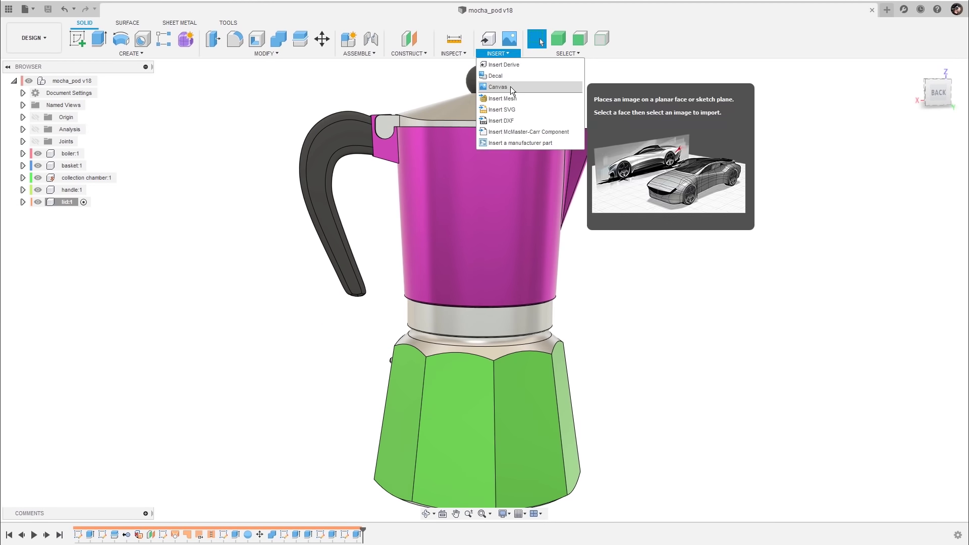
pyautogui.click(511, 77)
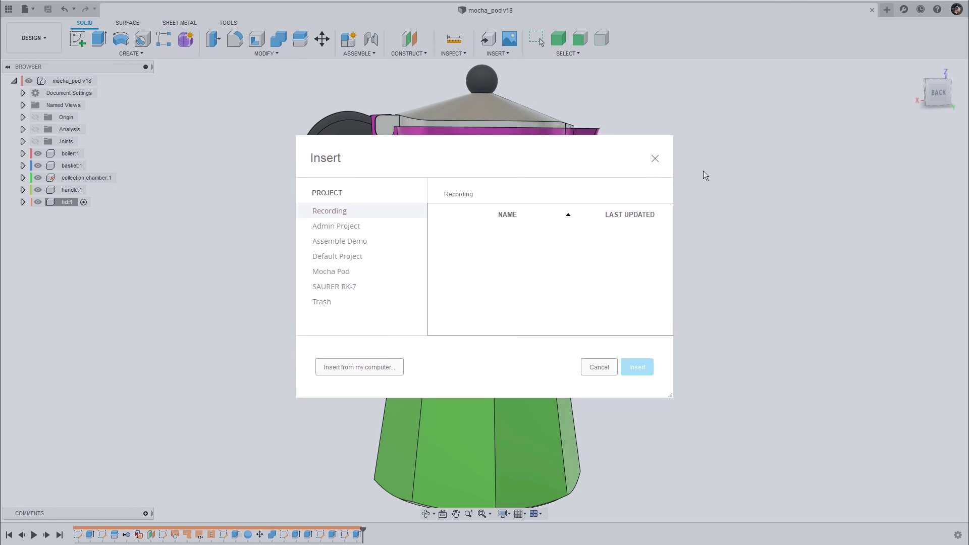
pyautogui.click(372, 368)
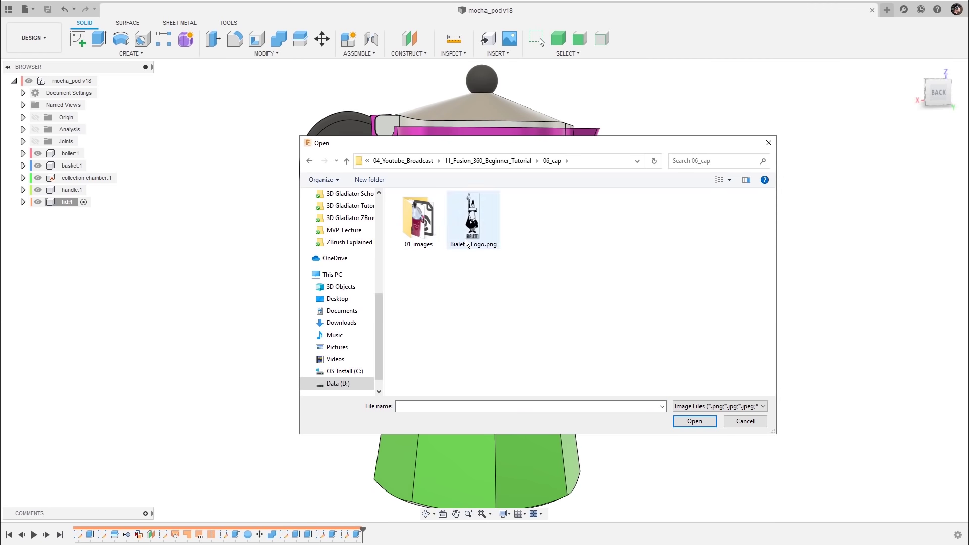
pyautogui.doubleClick(467, 243)
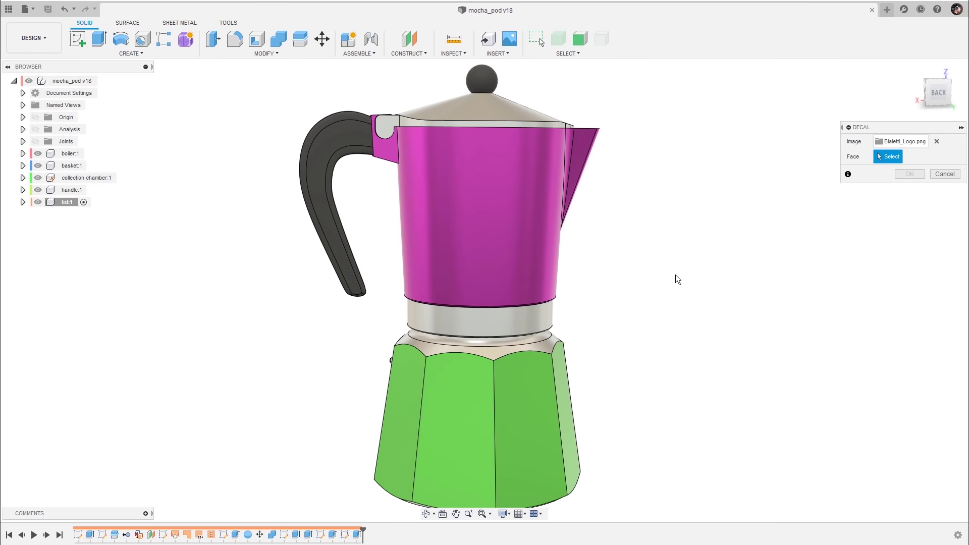
pyautogui.click(493, 302)
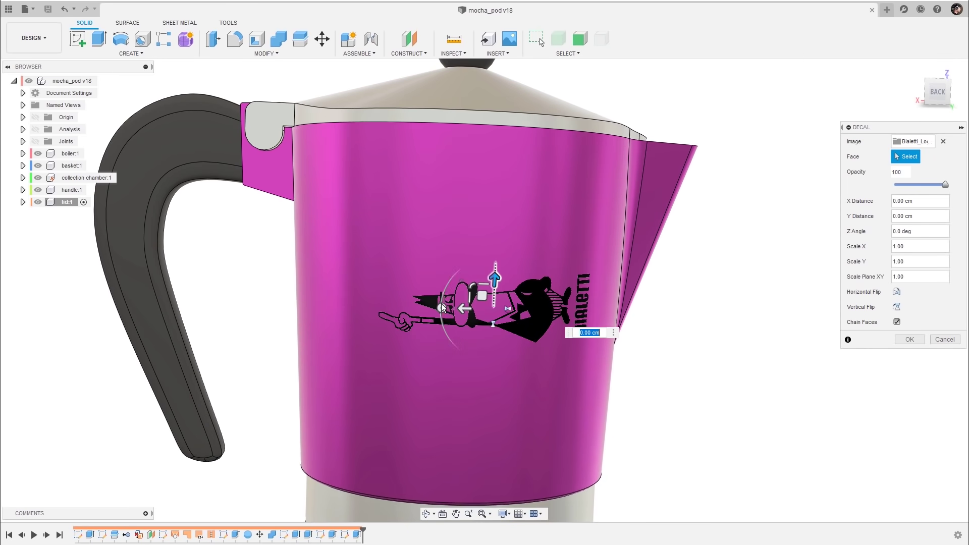
# - Rotate the logo decal upright with a Z Angle of -90 deg
pyautogui.moveTo(475, 255); pyautogui.dragTo(478, 261)
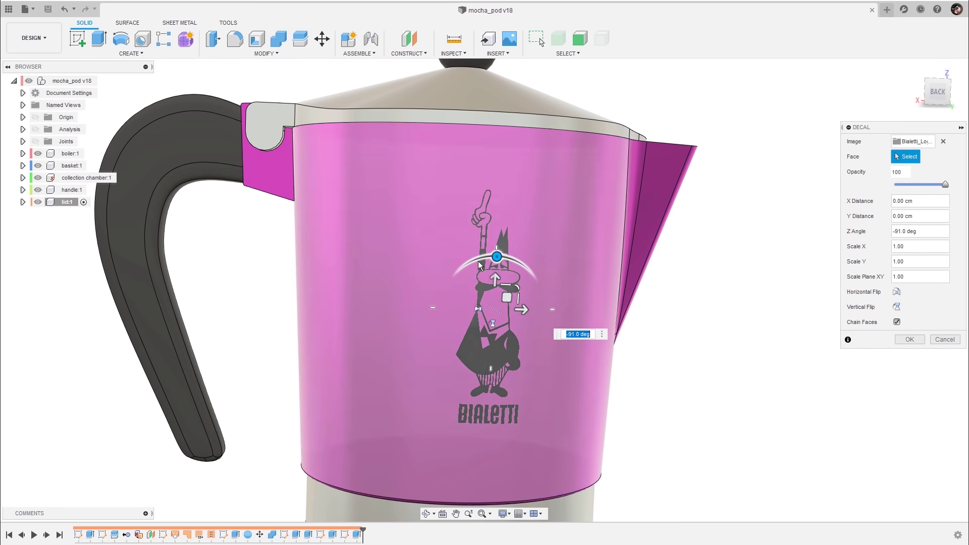
pyautogui.write('90')
pyautogui.press('Home')
pyautogui.write('-')
pyautogui.scroll(-3, 534, 282)
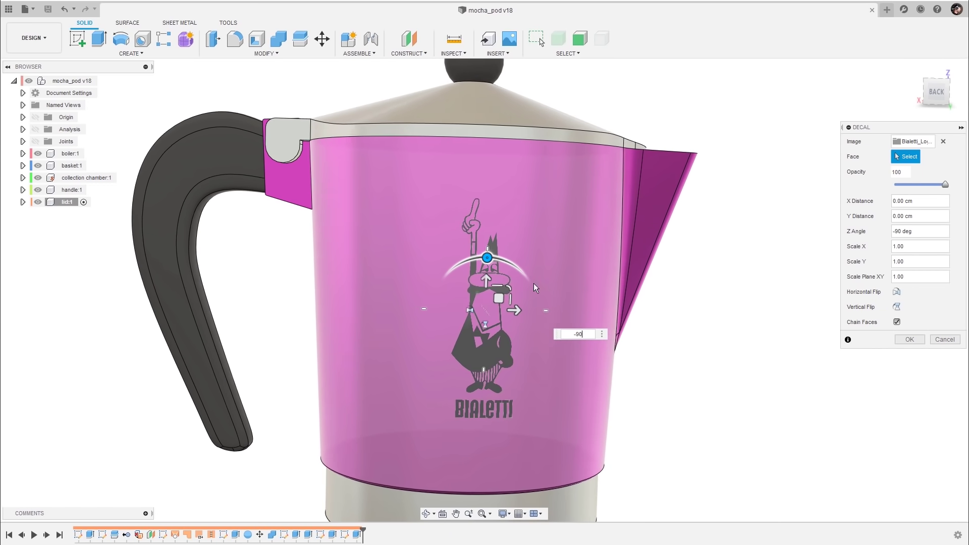
# - Try scaling the logo decal uniformly to a Scale Plane XY of 0.918
pyautogui.moveTo(498, 286); pyautogui.dragTo(464, 275)
pyautogui.scroll(-3, 514, 298)
pyautogui.scroll(1, 498, 306)
pyautogui.scroll(3, 475, 297)
pyautogui.scroll(-3, 528, 269)
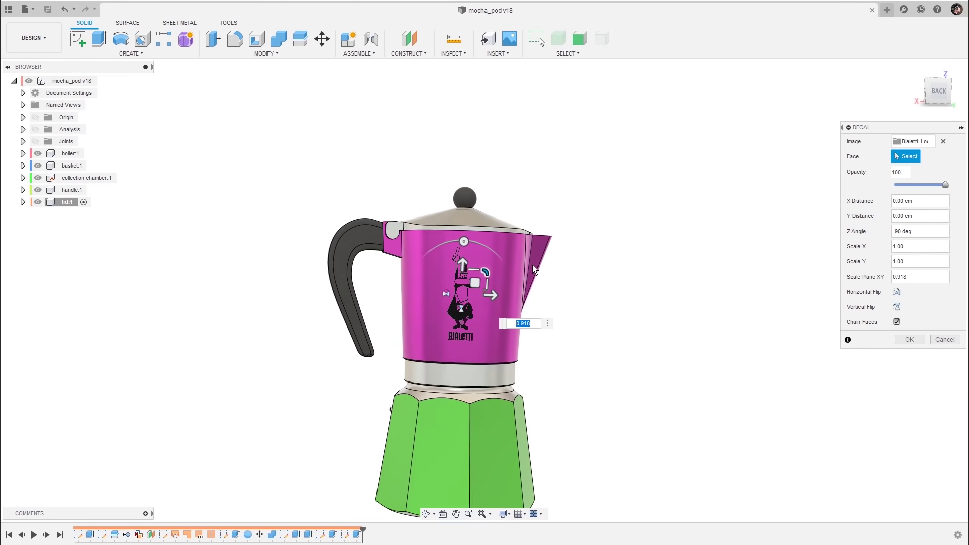
# - Shift the logo decal to a Y Distance of -0.20 cm with Scale Plane XY at 1.00, and accept the decal
pyautogui.scroll(2, 532, 265)
pyautogui.moveTo(448, 265); pyautogui.dragTo(448, 273)
pyautogui.scroll(-4, 677, 231)
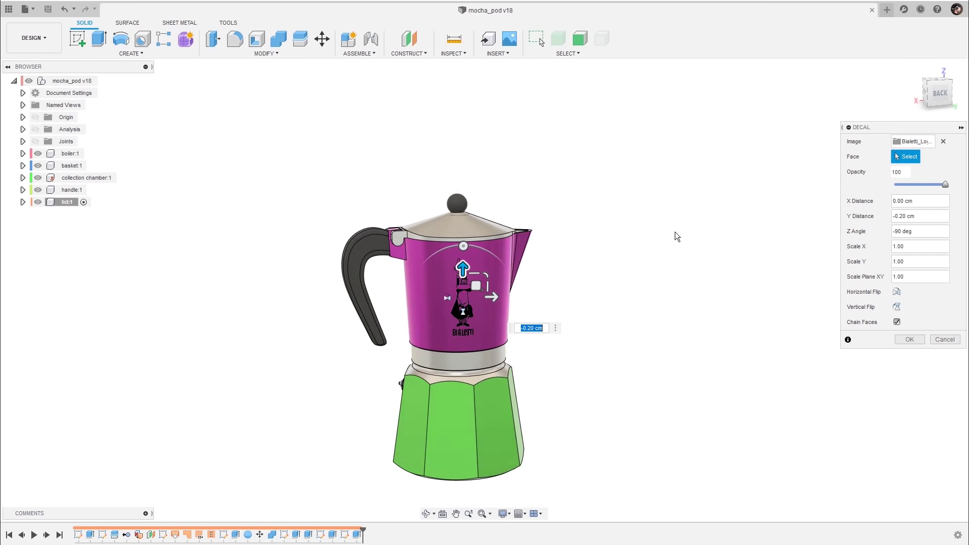
pyautogui.click(904, 341)
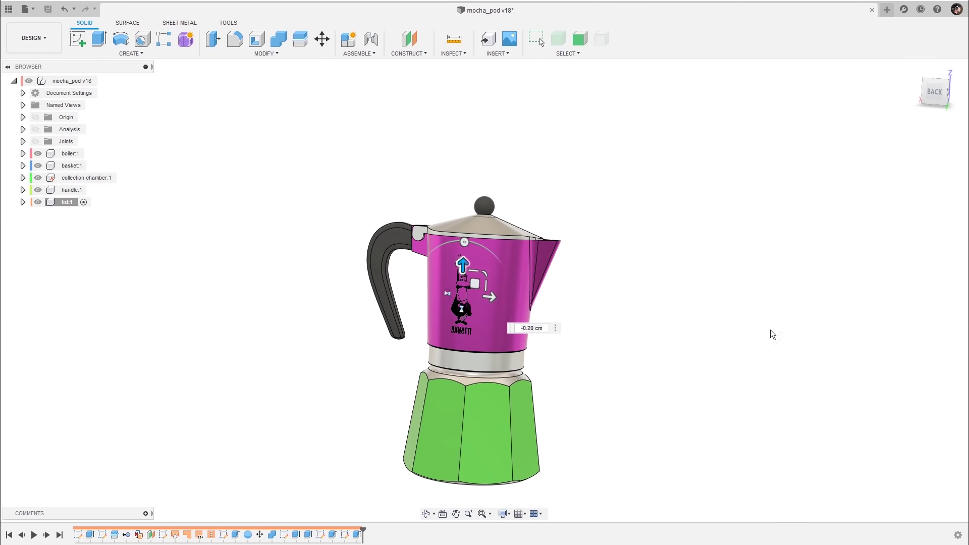